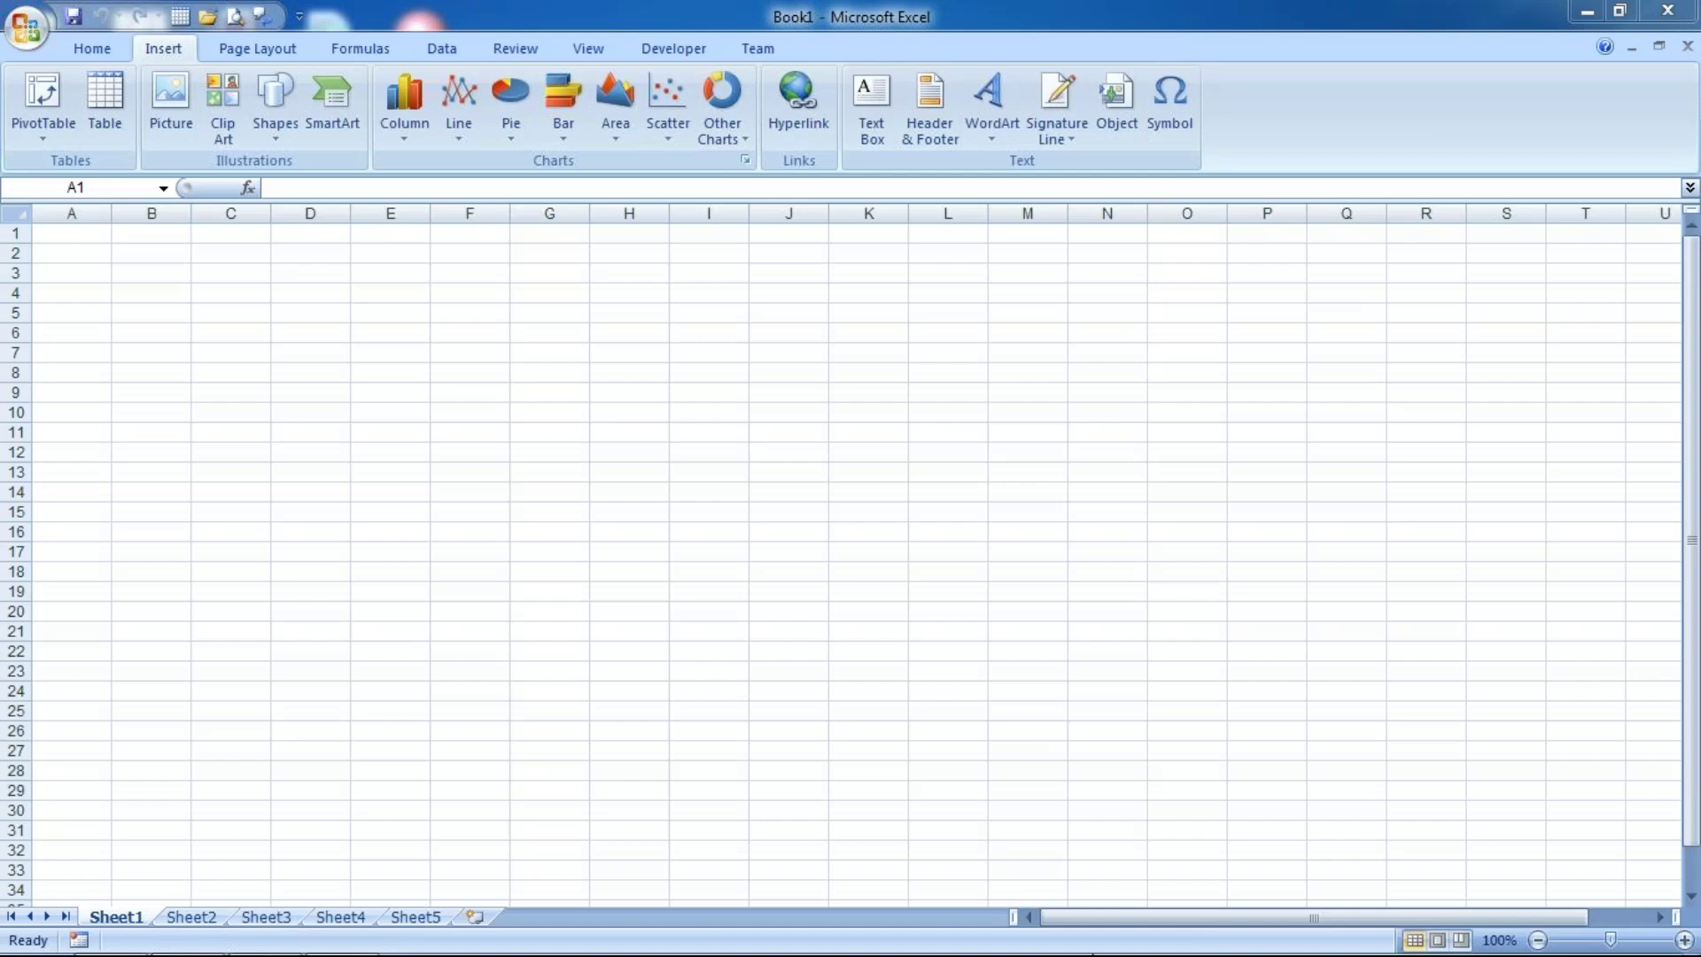
Show the desktop, refresh it, and bring the Excel workbook back up.
click(1193, 838)
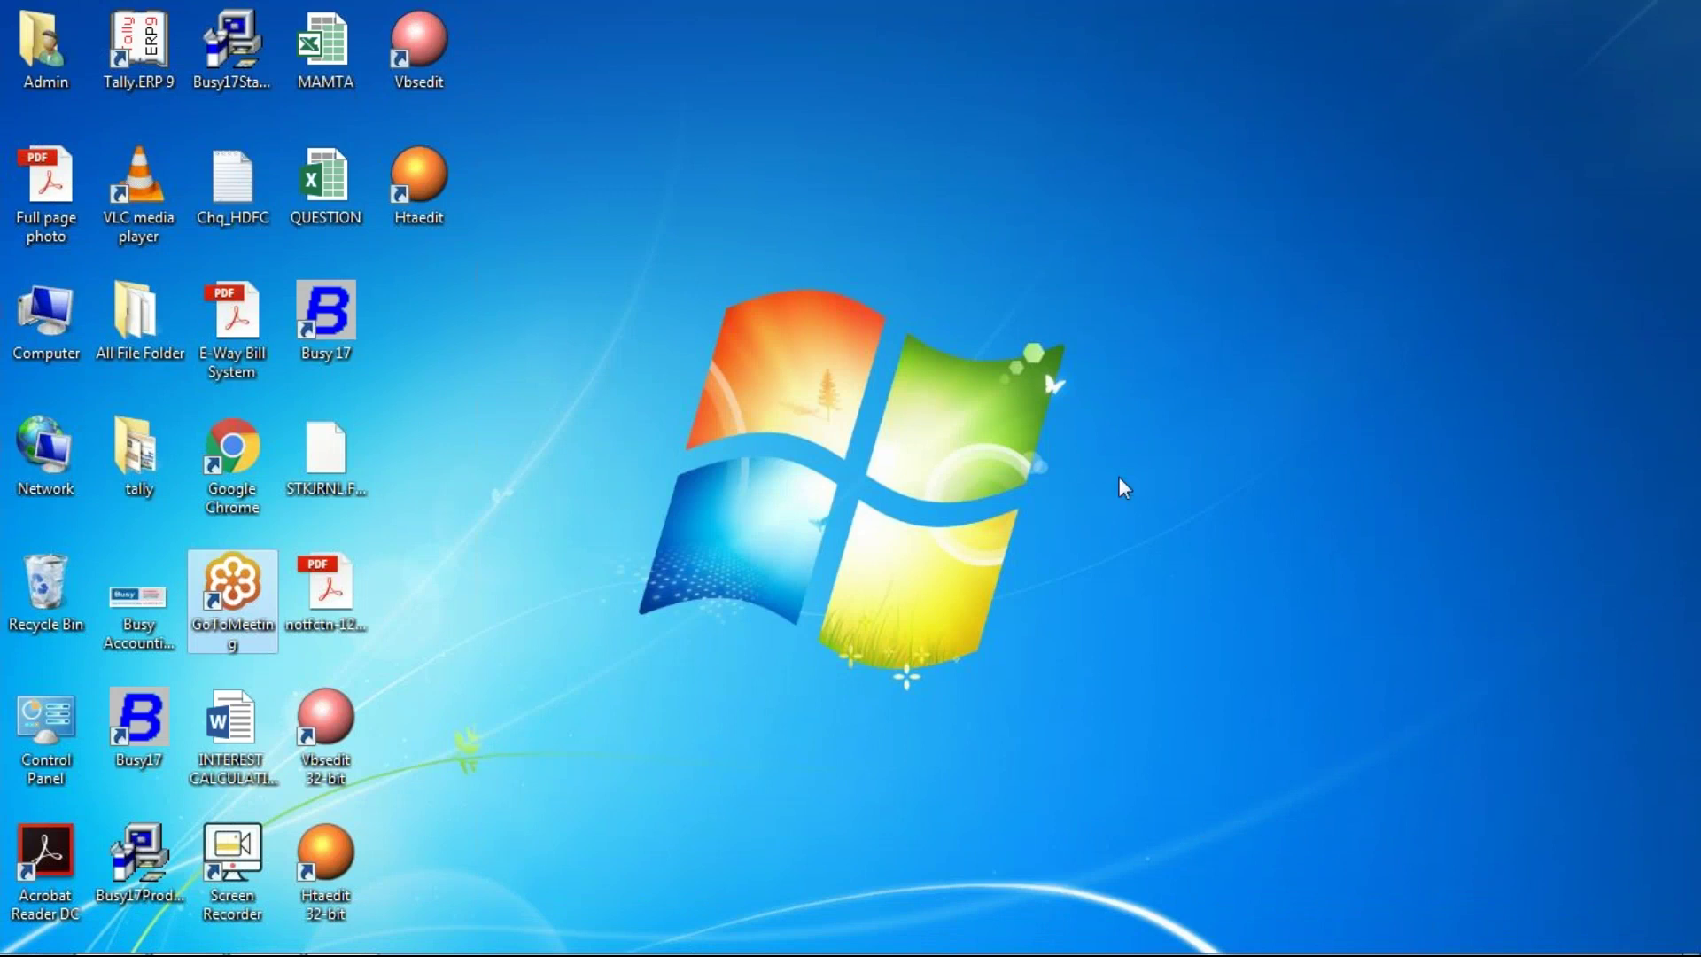
click(1663, 53)
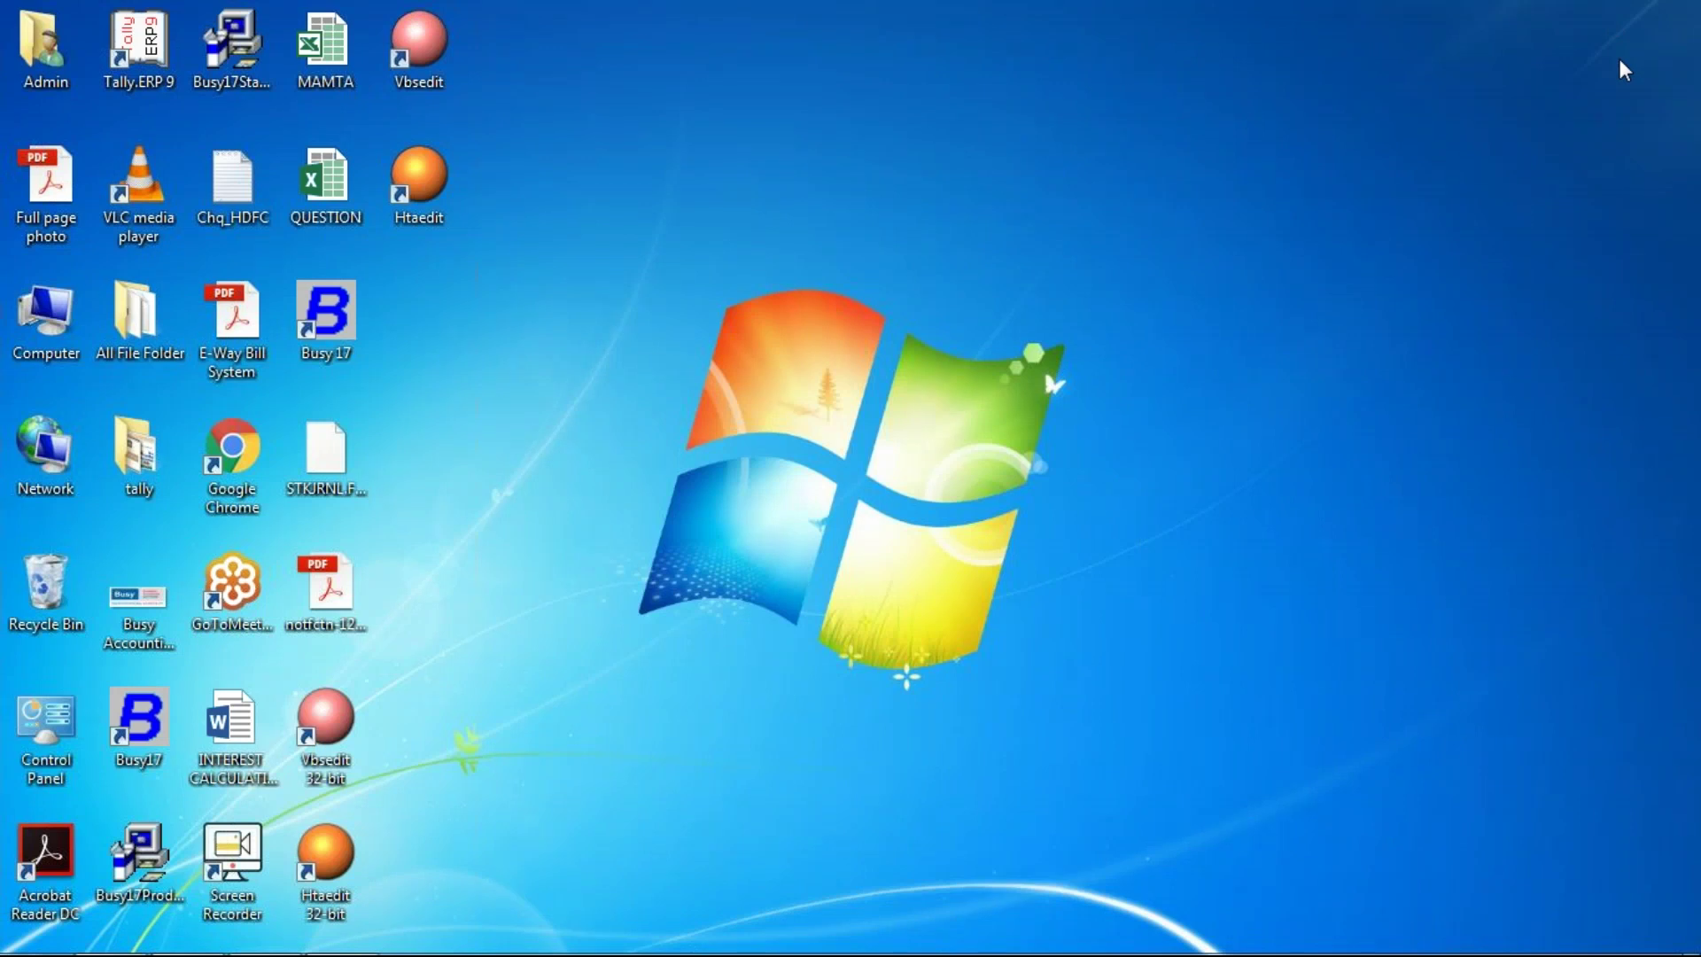
right_click(995, 124)
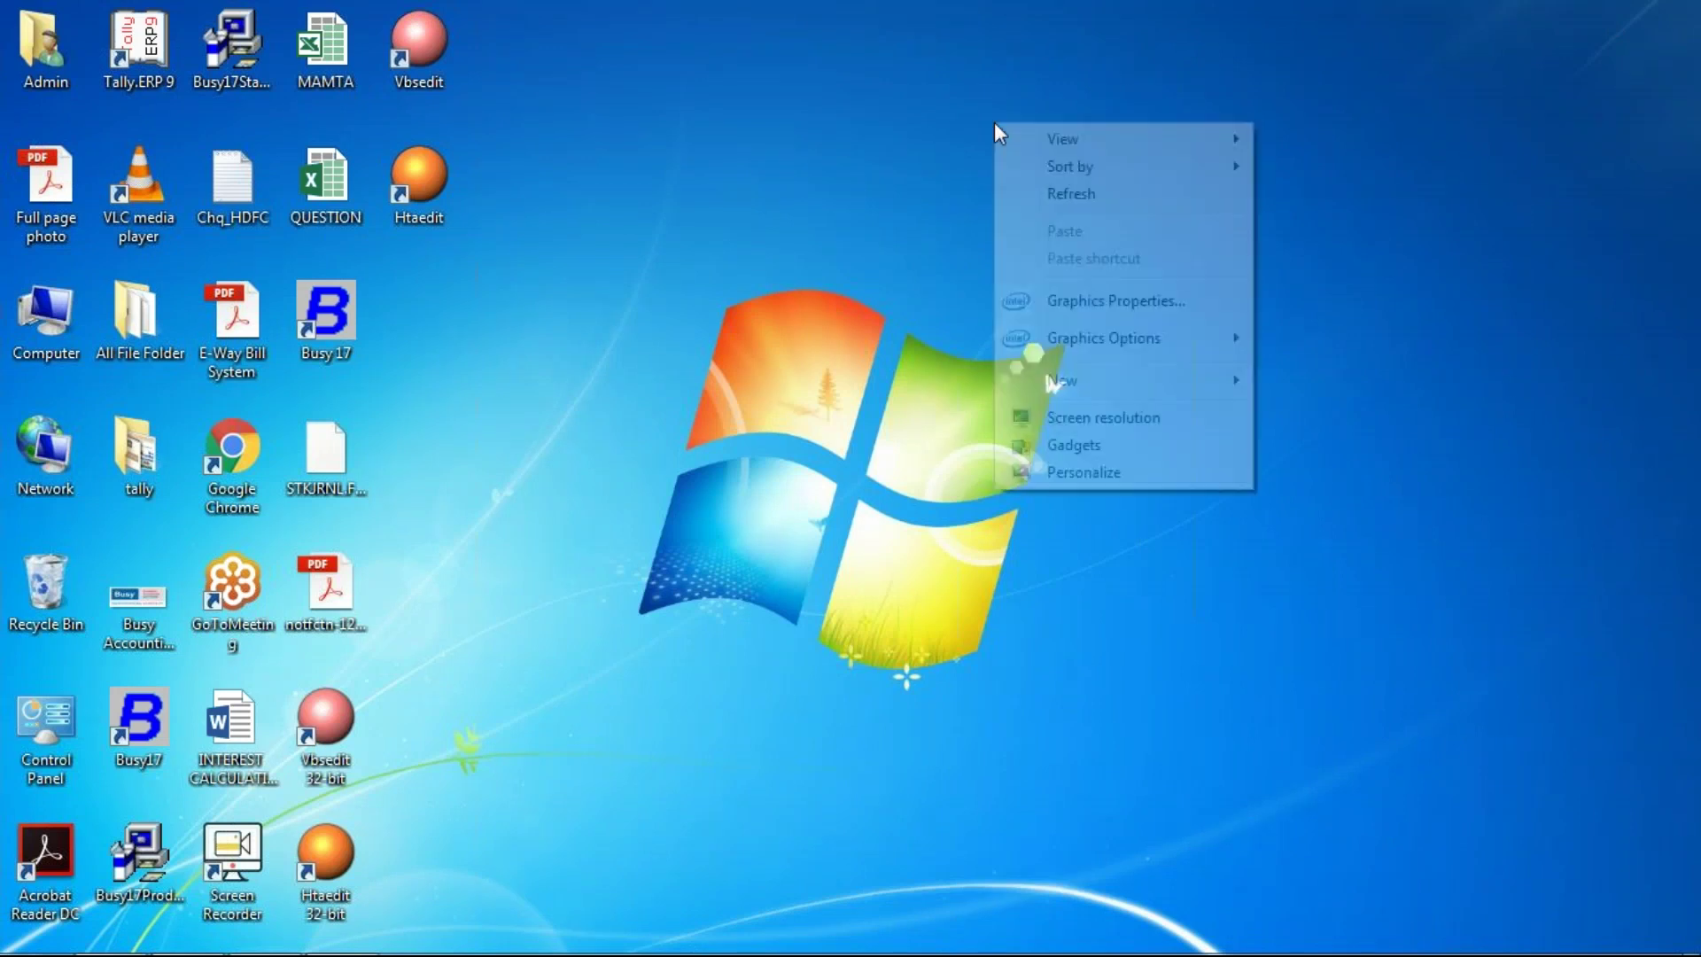
click(1064, 200)
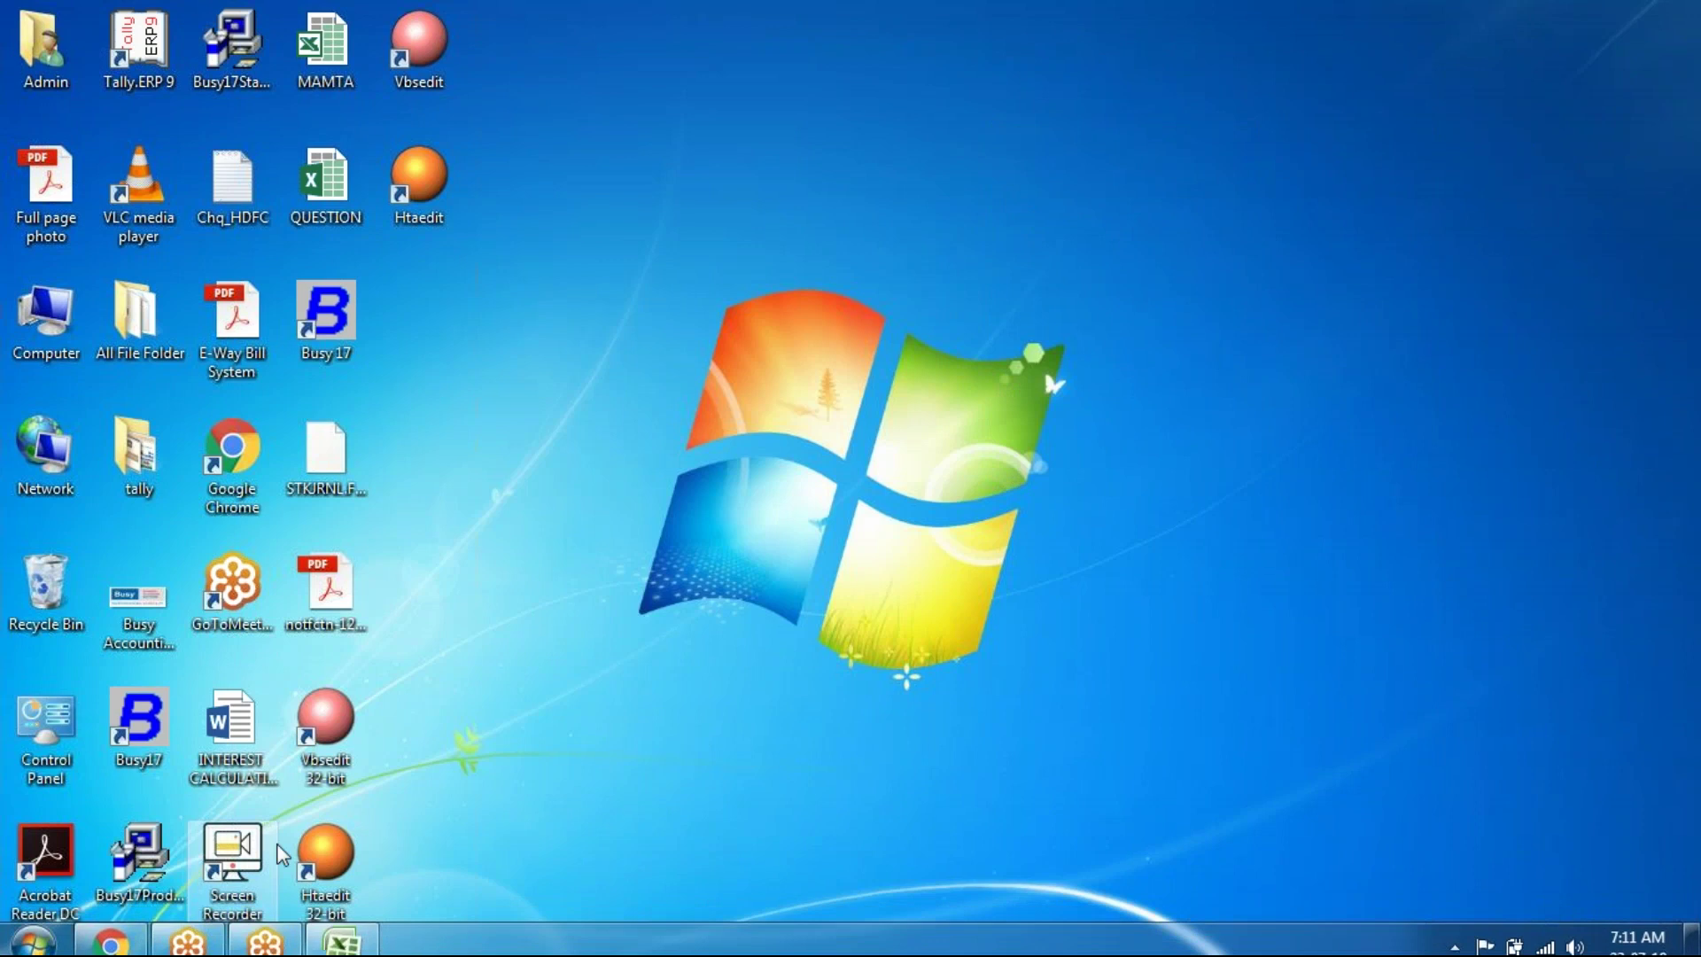
click(342, 939)
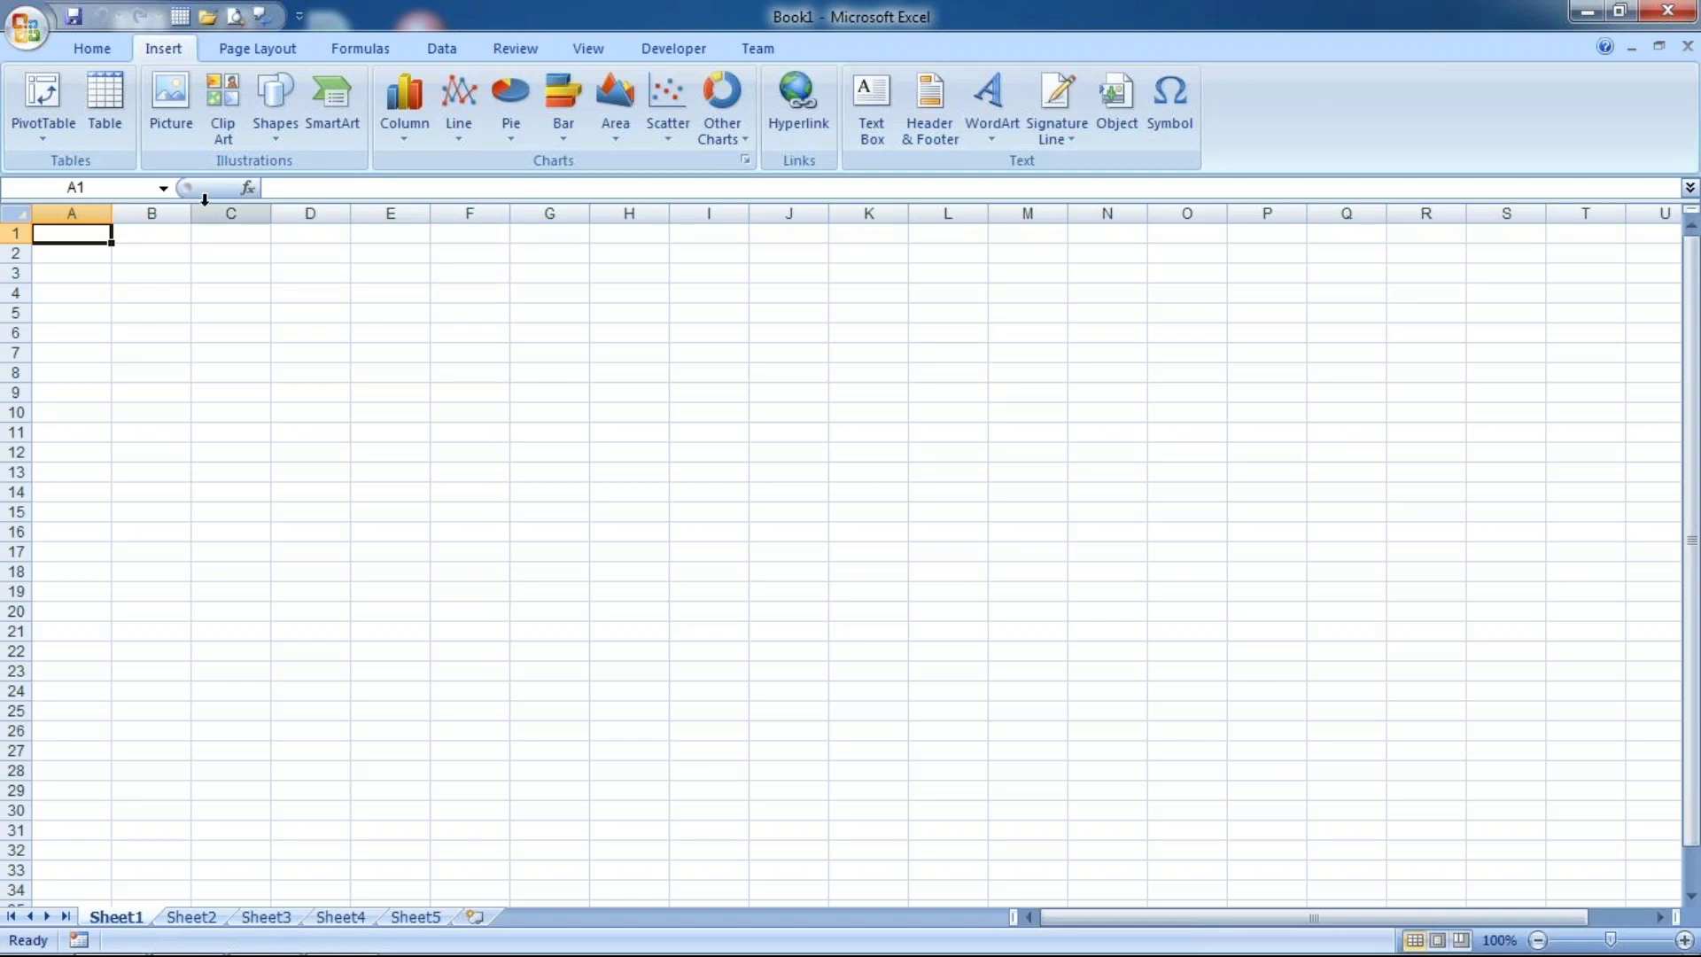
Insert the Penguins picture from the Sample Pictures folder onto Sheet1.
click(186, 132)
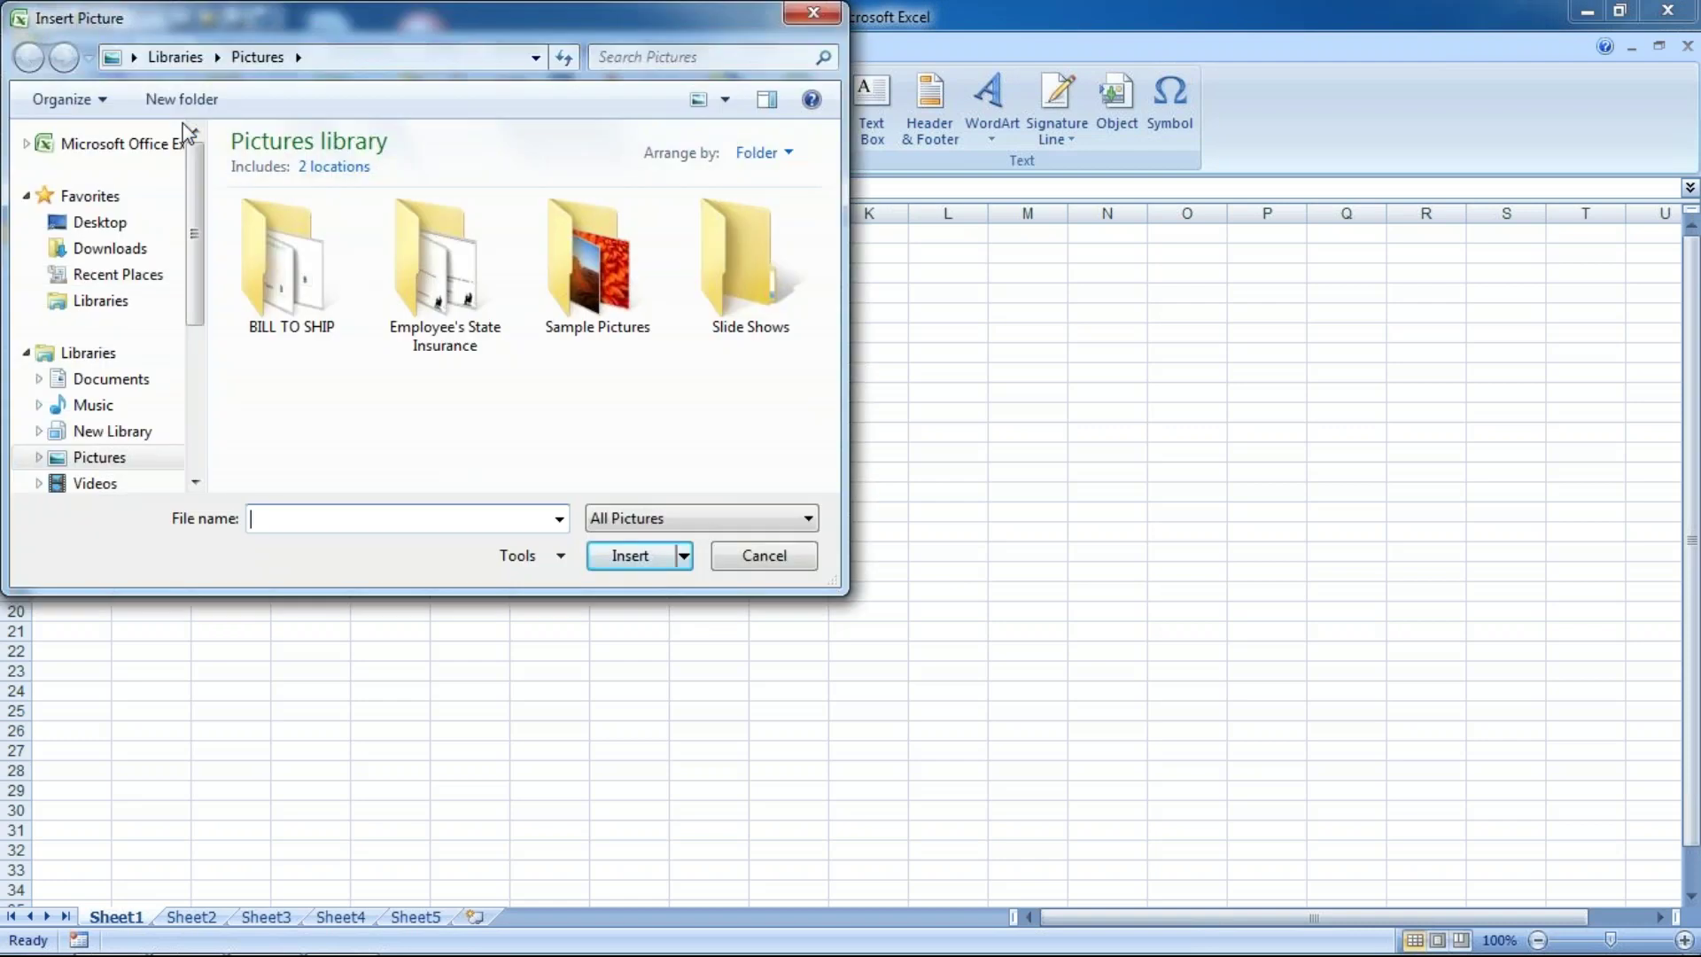
double_click(618, 297)
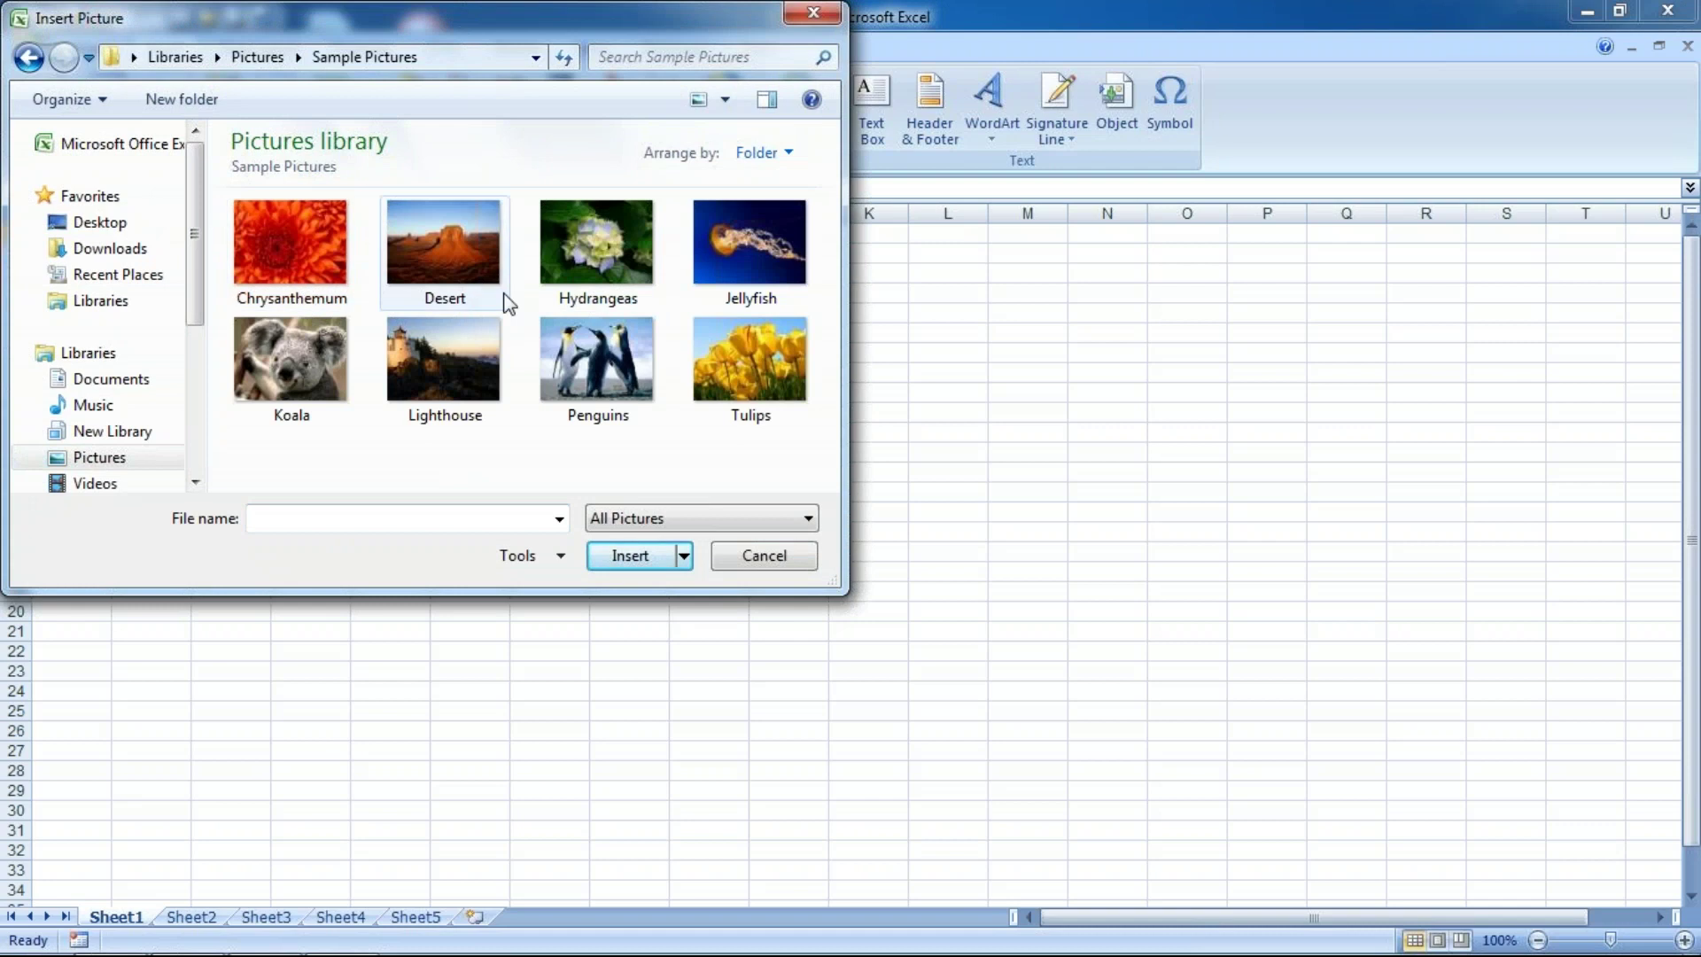
double_click(588, 333)
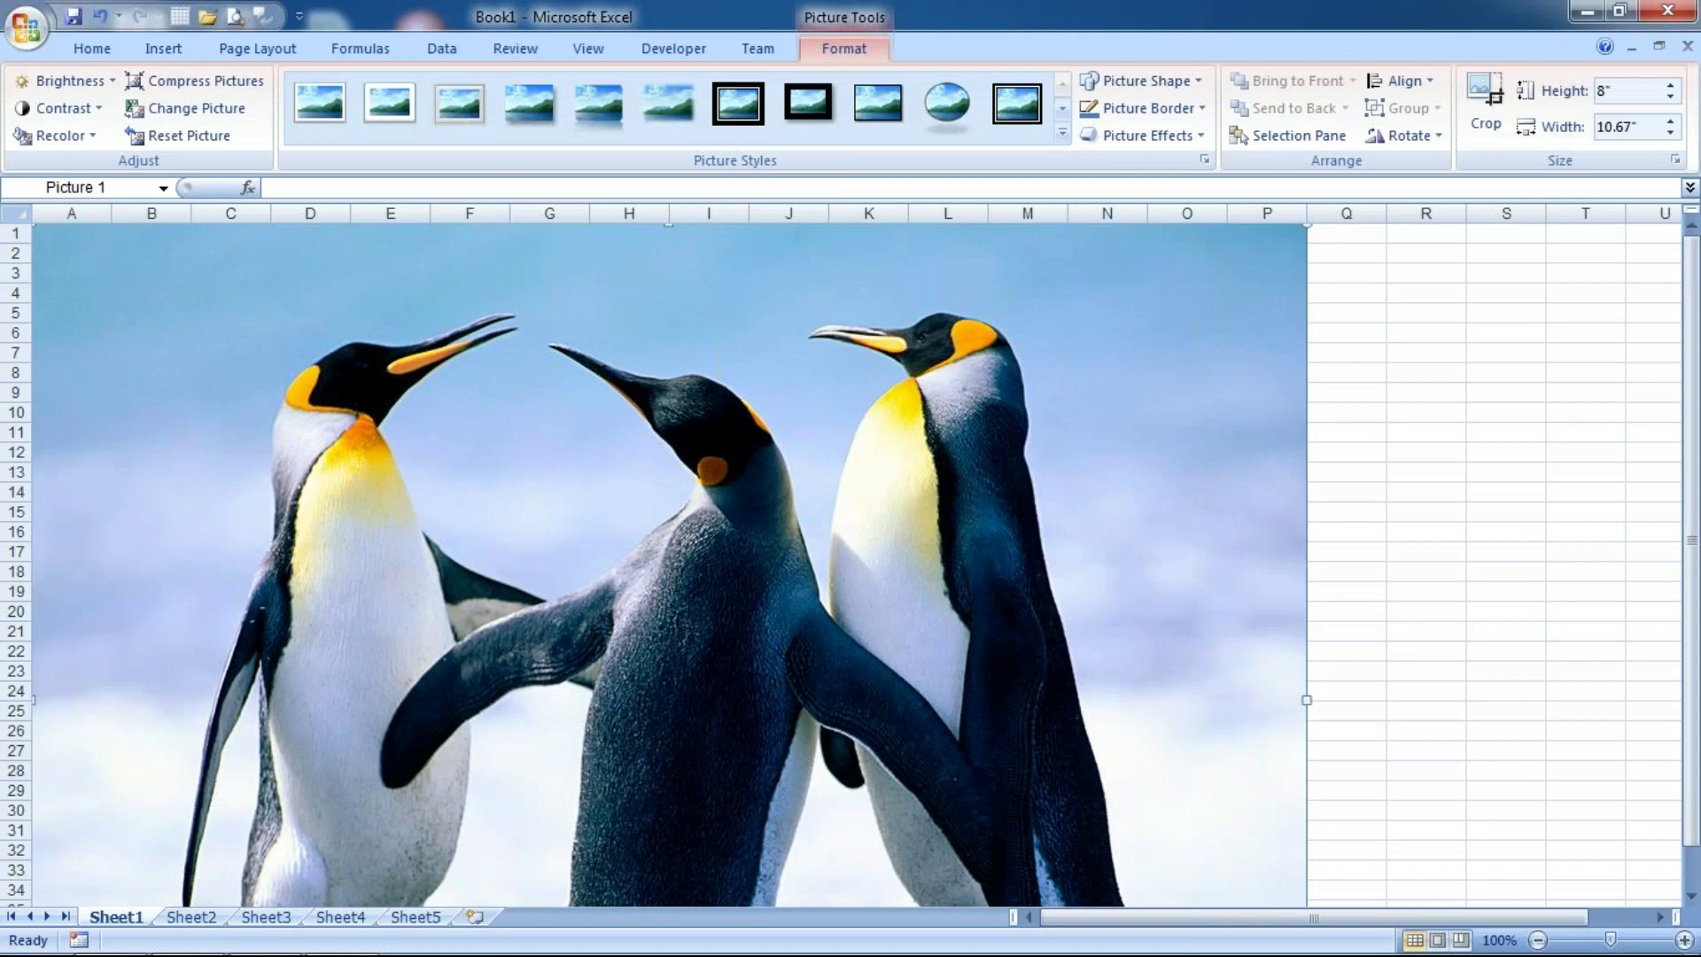
Resize the penguin picture from its corner handle, undoing the stray resize.
scroll(1124, 778, down, 4)
scroll(1240, 777, down, 4)
scroll(1298, 709, up, 2)
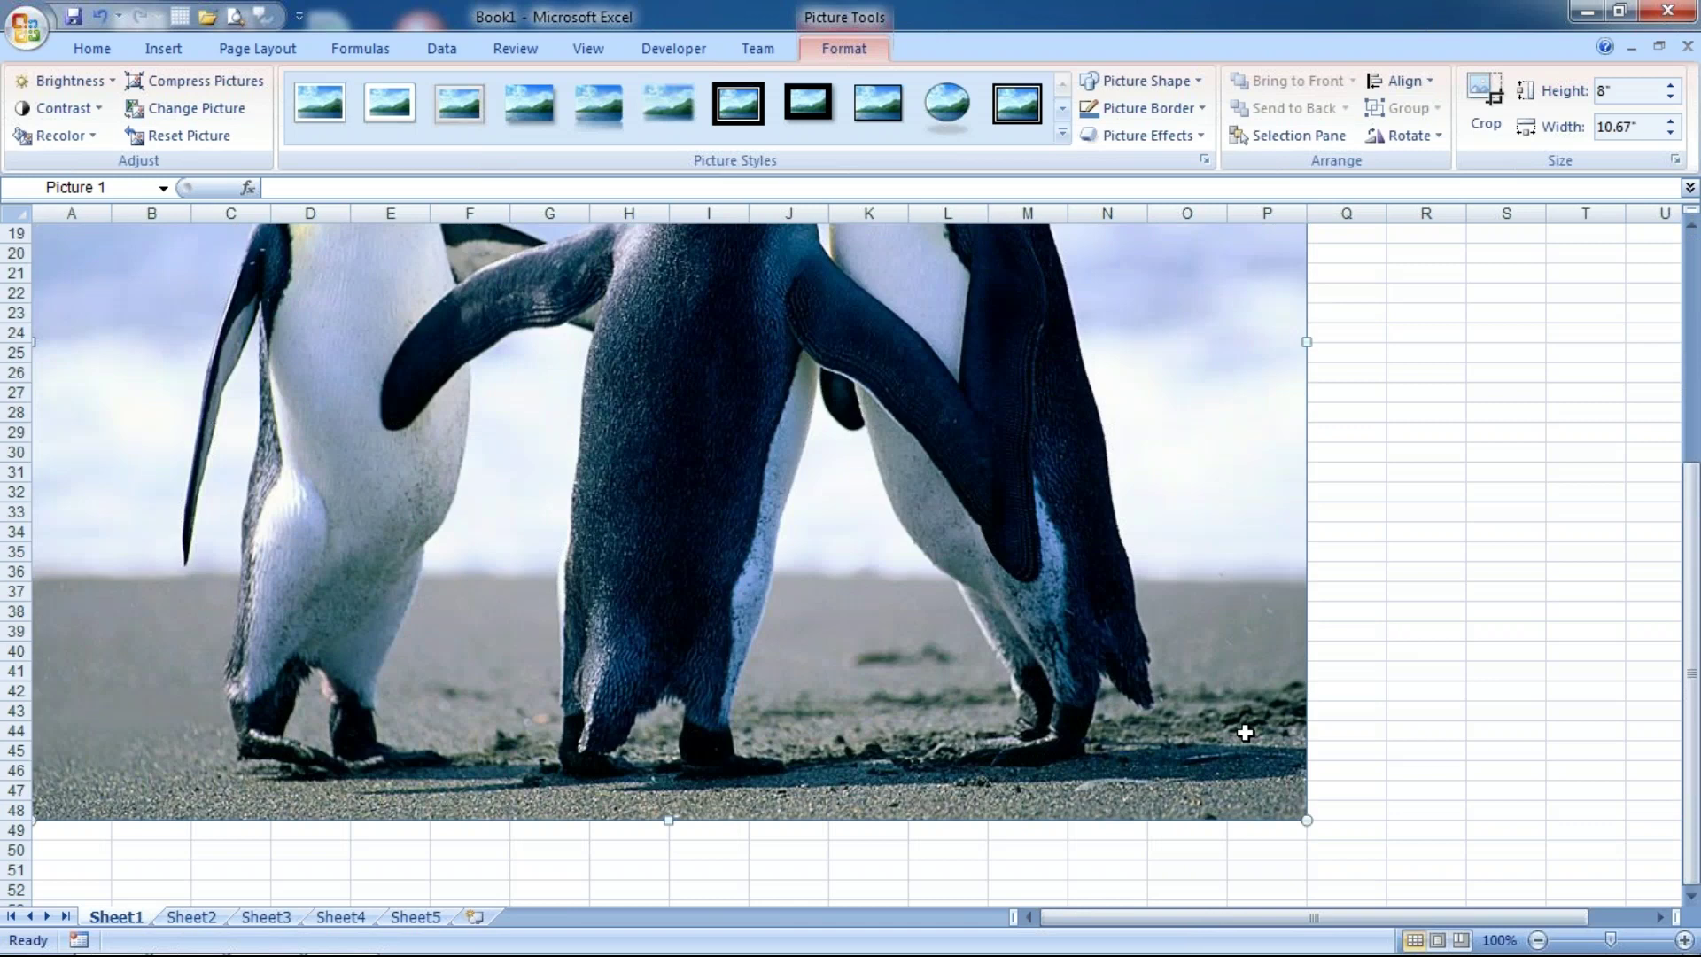
scroll(1298, 709, up, 6)
scroll(1241, 741, down, 6)
mouse_move(1308, 823)
mouse_down()
mouse_move(643, 419)
mouse_move(910, 713)
mouse_up()
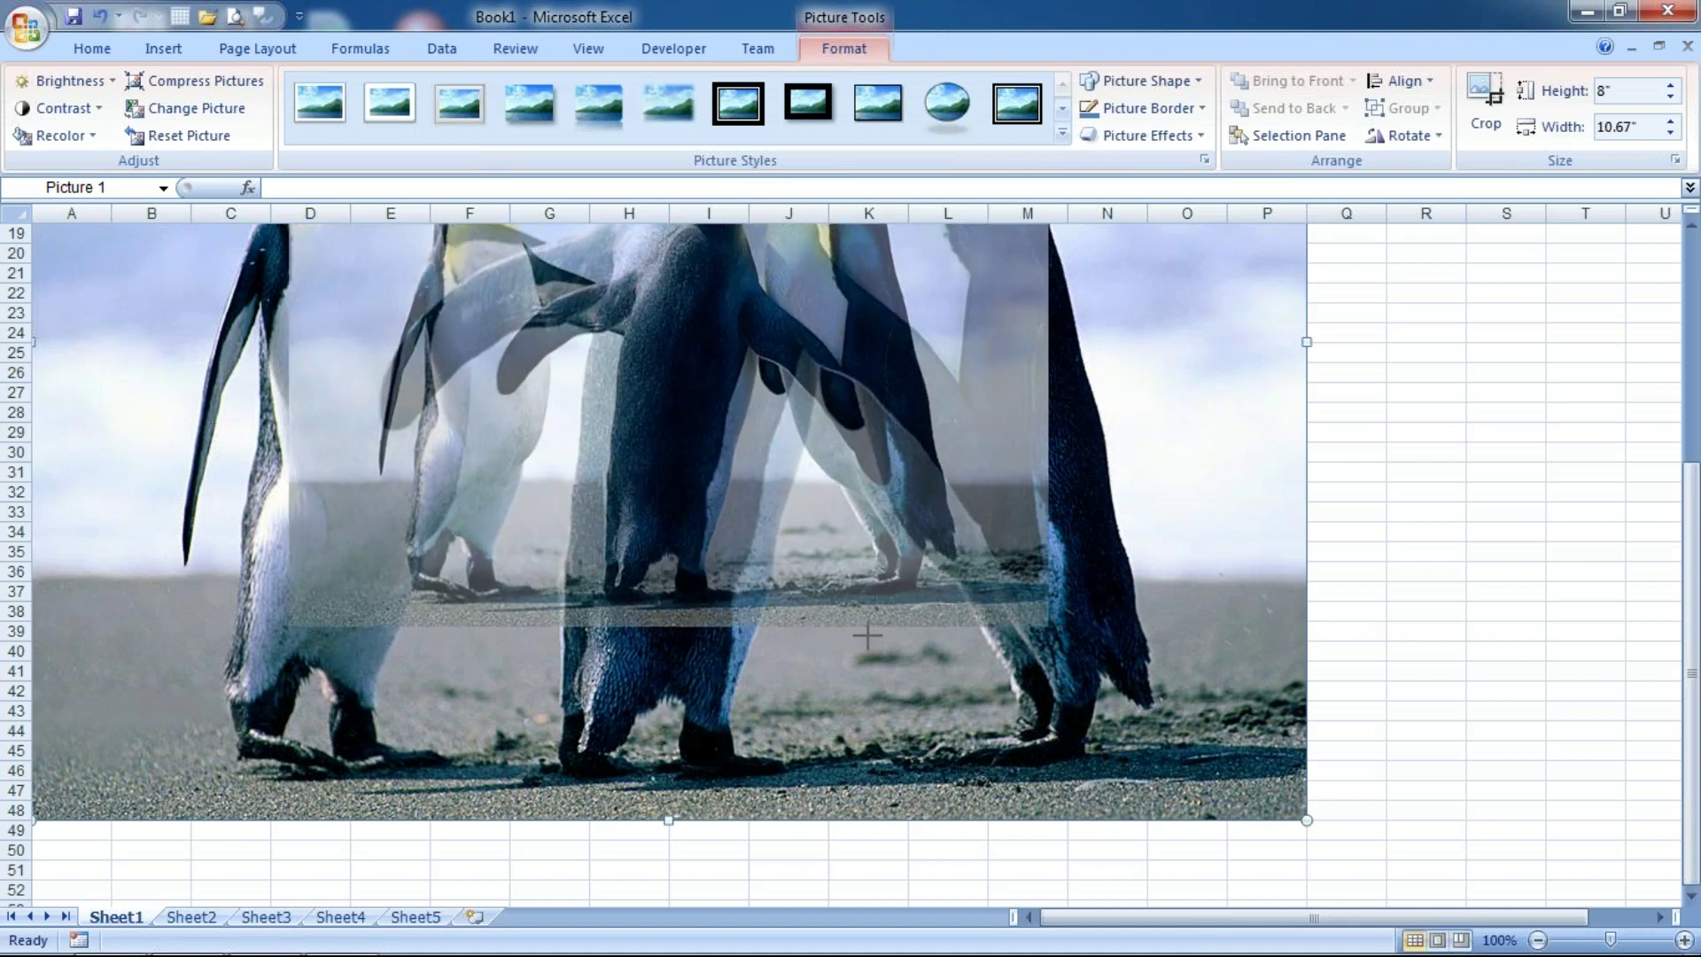
drag(910, 714, 1252, 900)
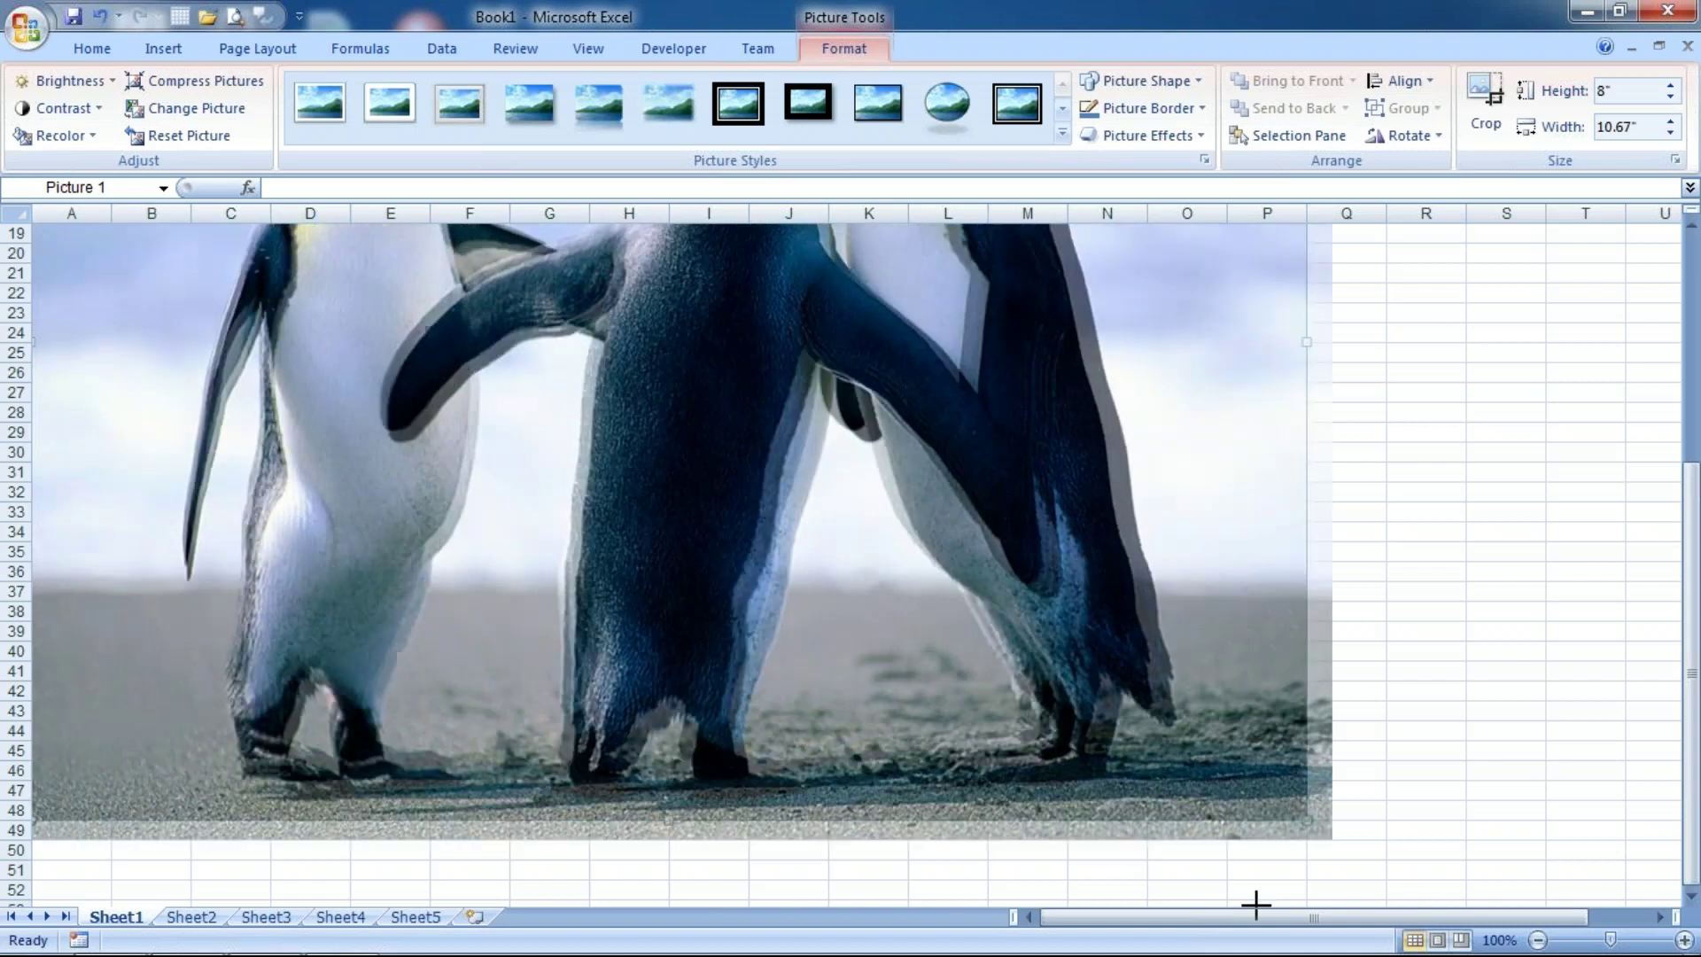
mouse_move(1334, 840)
mouse_down()
mouse_move(1035, 717)
mouse_move(924, 533)
mouse_up()
scroll(924, 532, up, 4)
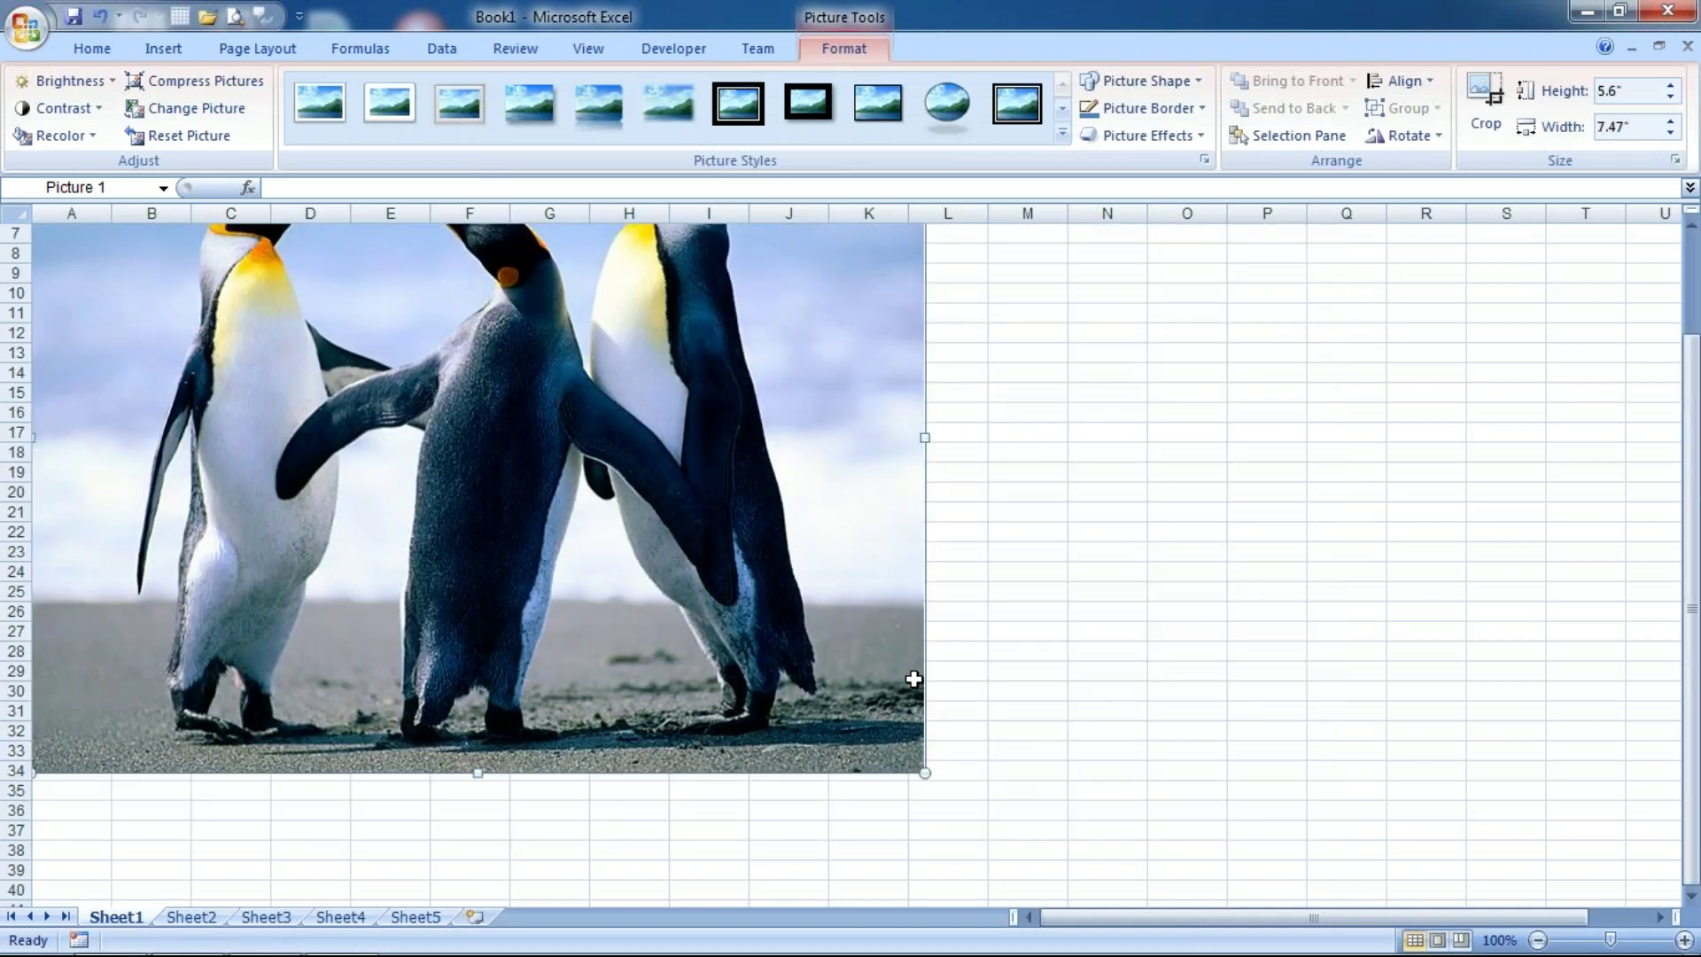
scroll(924, 533, up, 2)
scroll(478, 558, down, 2)
key(ctrl+z)
Shrink the picture to 3.46 by 4.61 inches and shift it left into columns A–H.
scroll(1452, 805, down, 6)
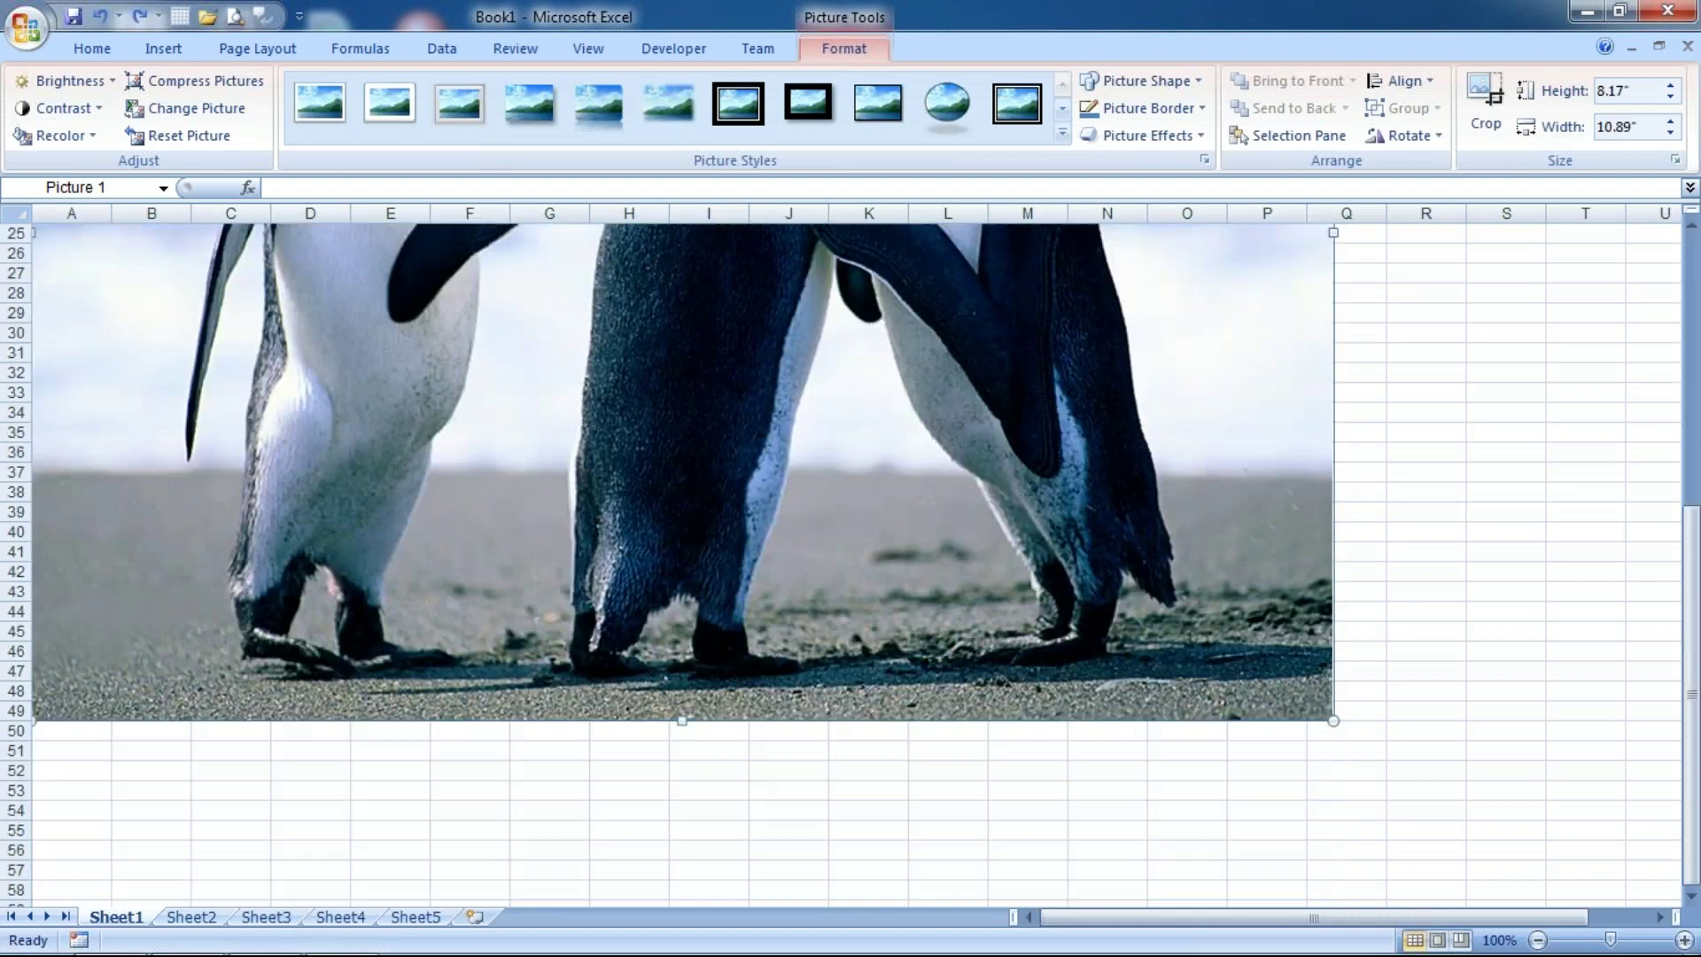
mouse_move(1333, 720)
mouse_down()
mouse_move(466, 414)
mouse_move(559, 441)
mouse_up()
scroll(608, 505, up, 3)
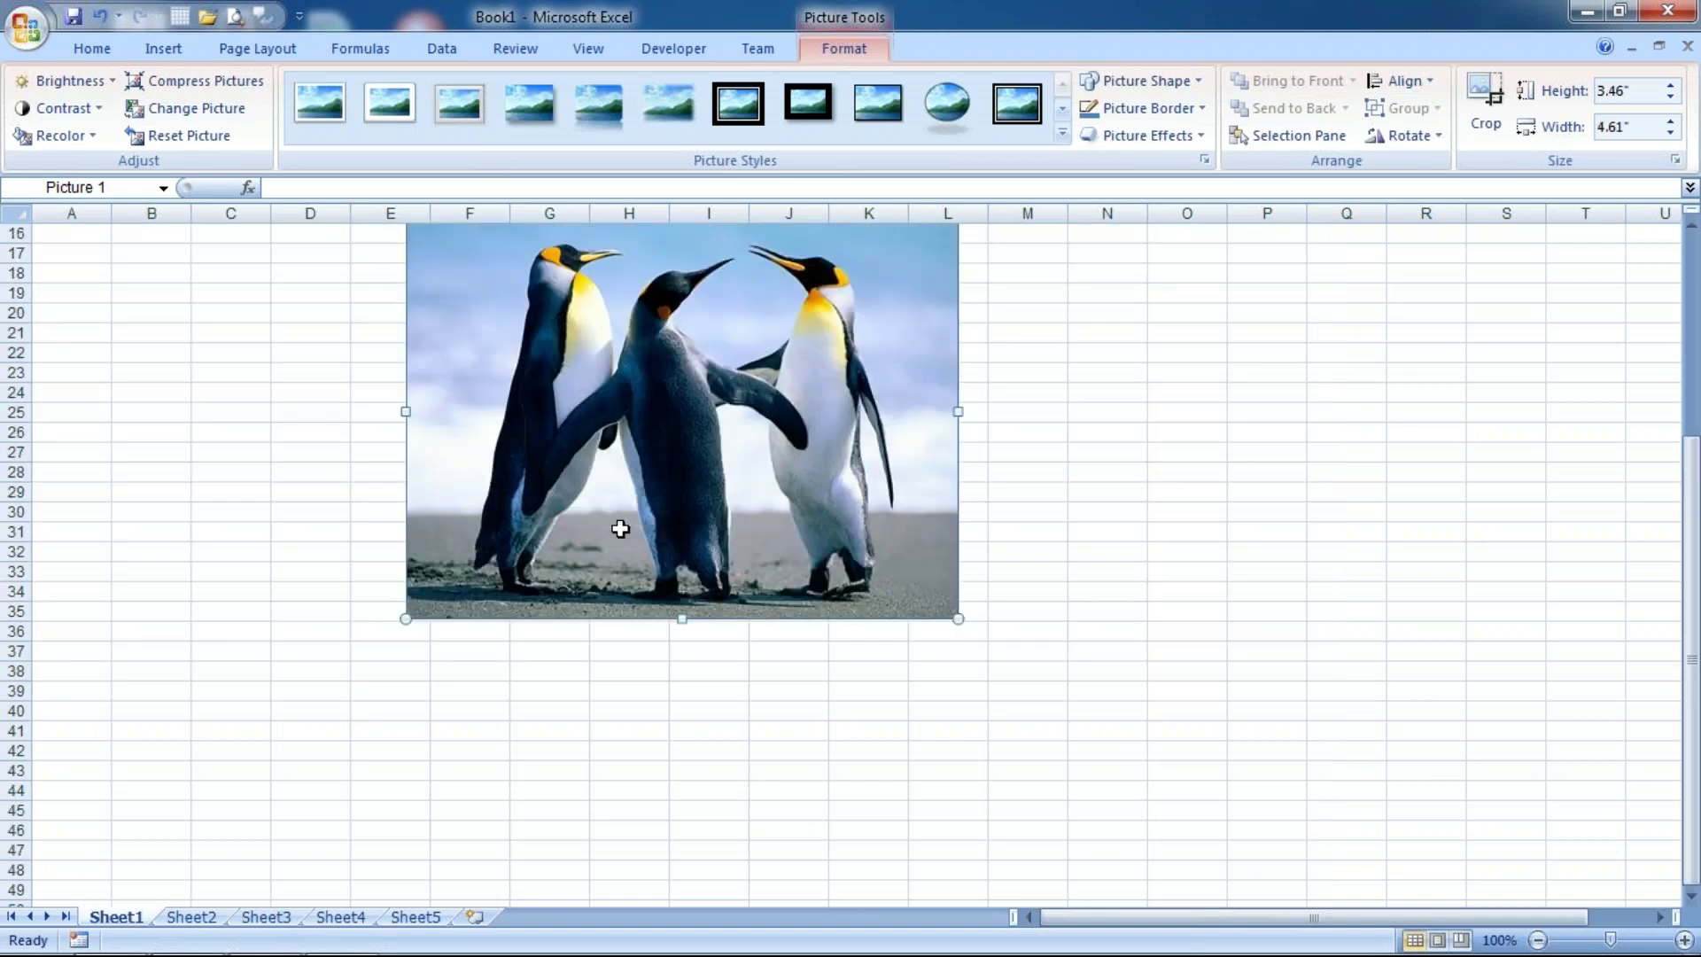
drag(619, 510, 282, 513)
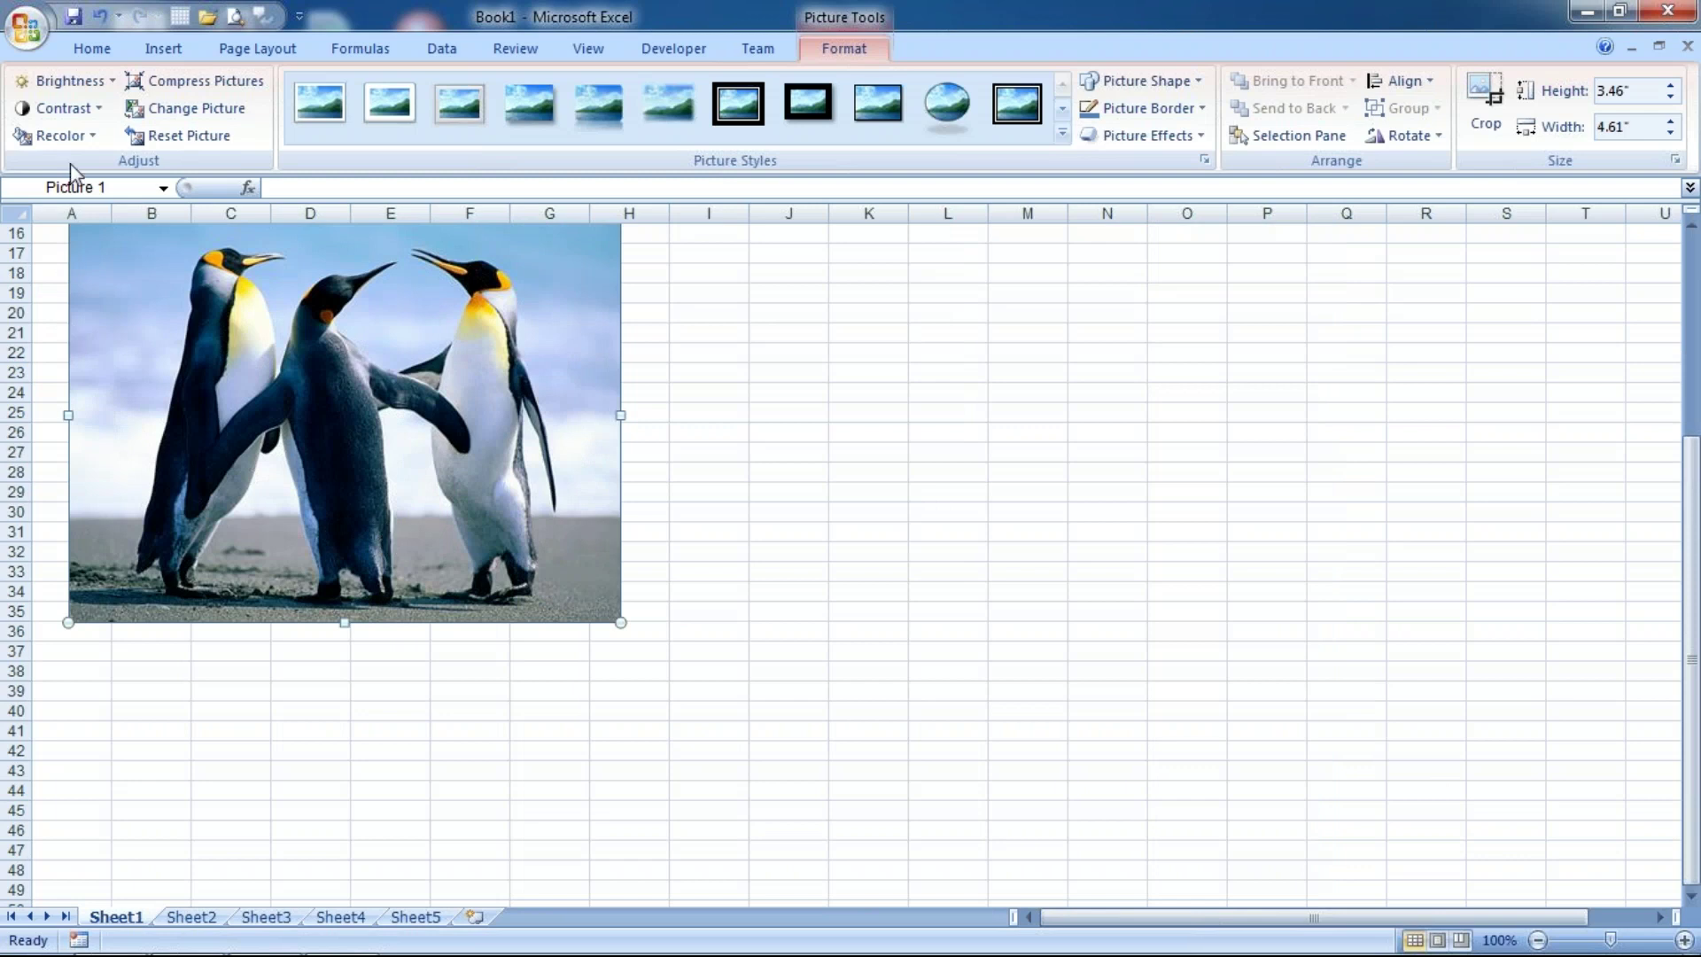
Apply a negative Brightness preset to the penguin picture, leaving Contrast unchanged.
click(115, 81)
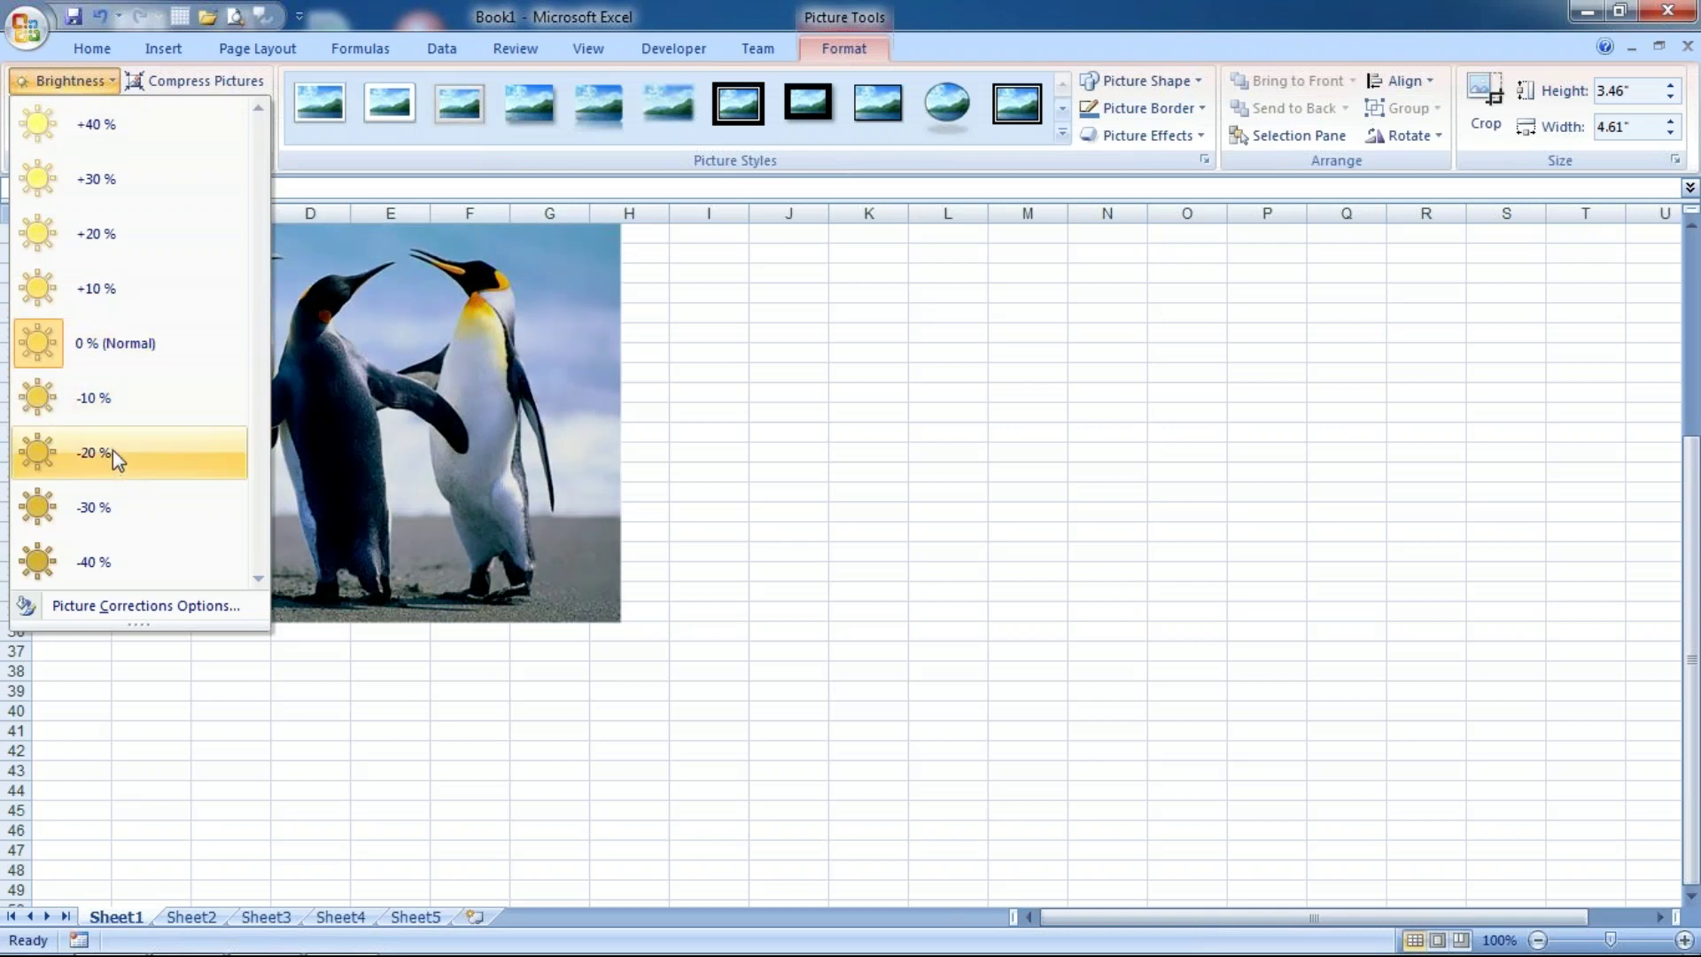
click(115, 558)
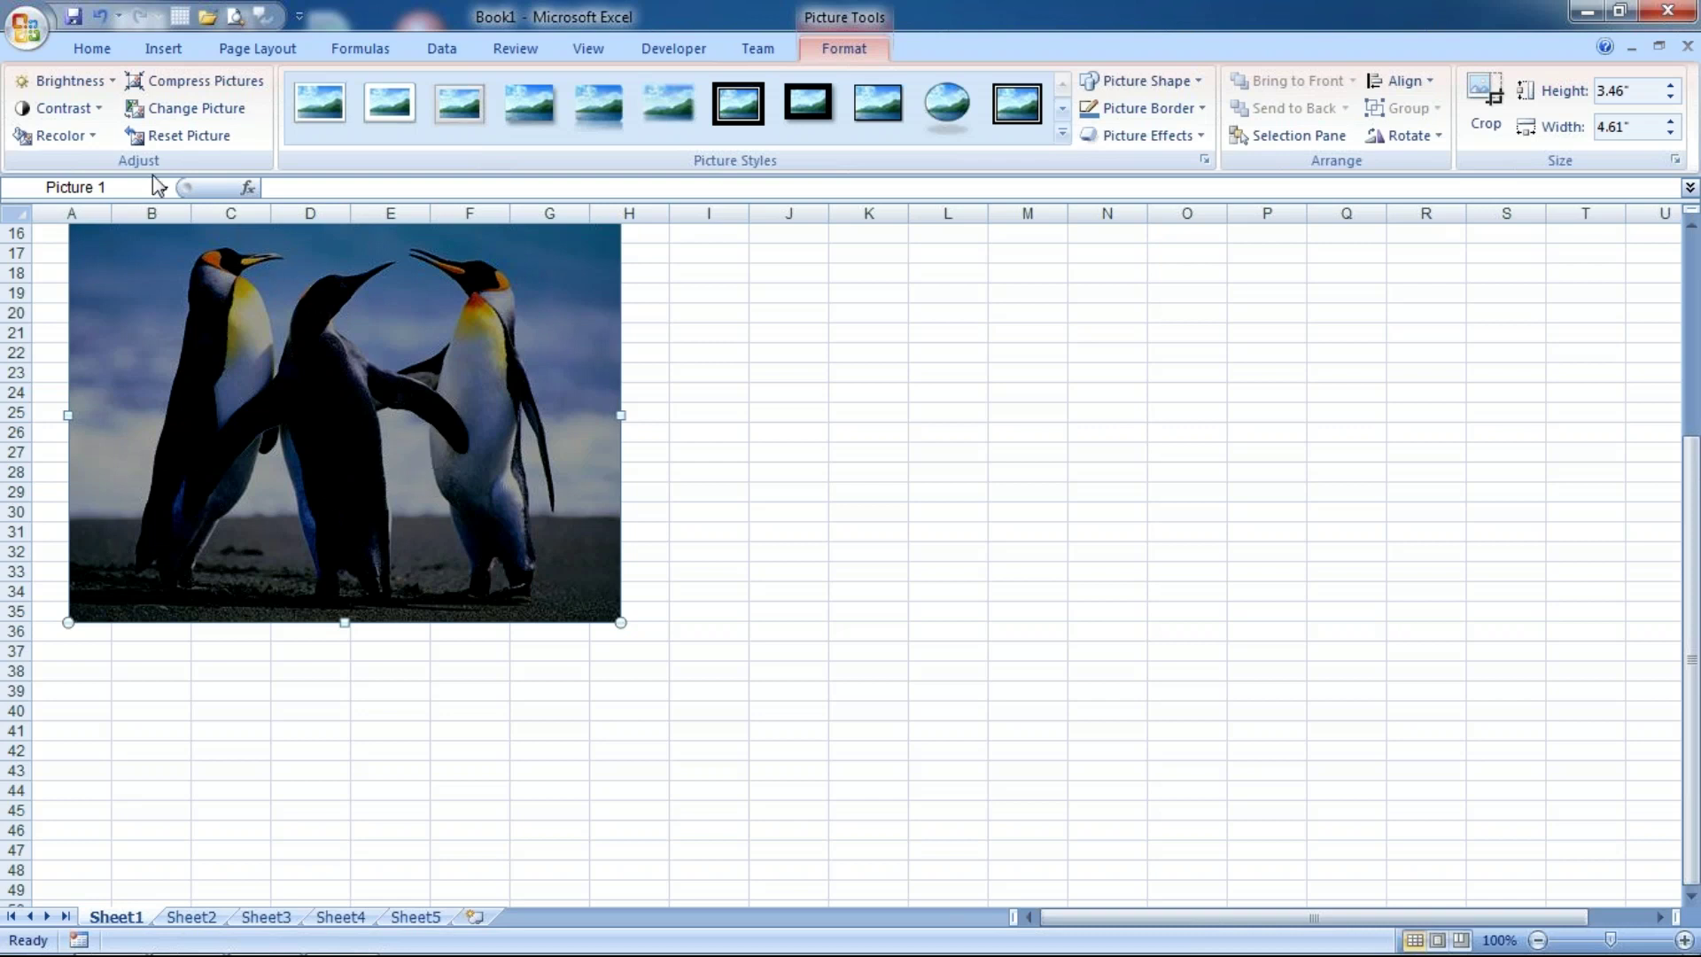
click(98, 109)
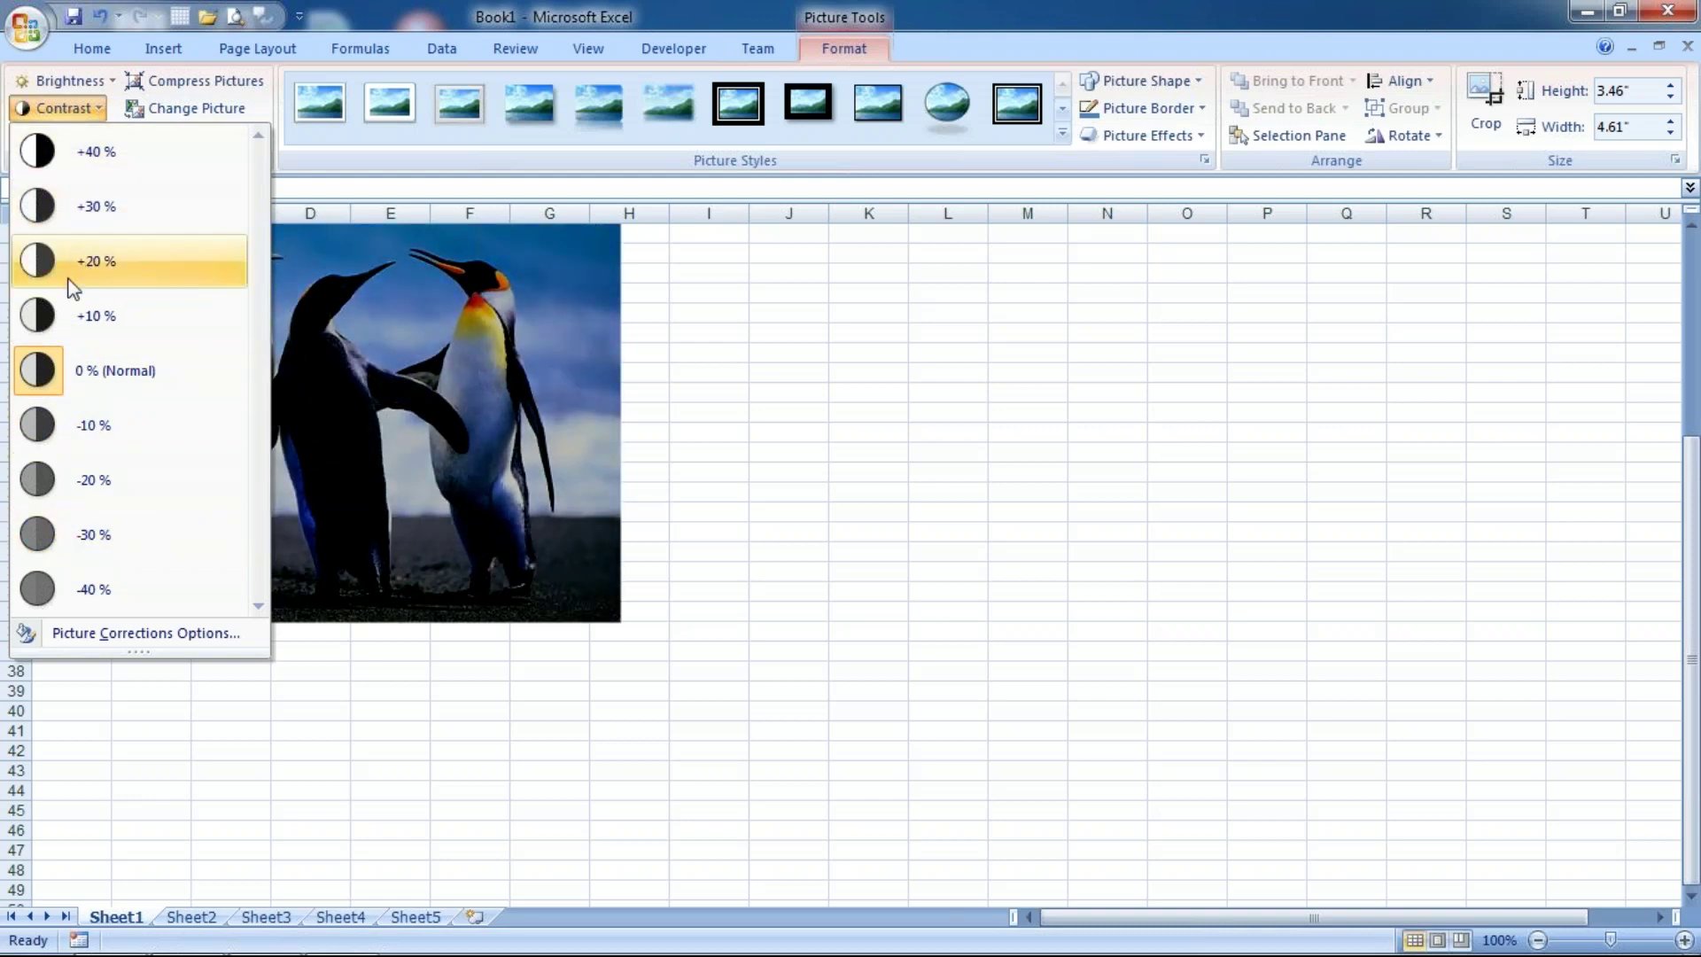
key(Escape)
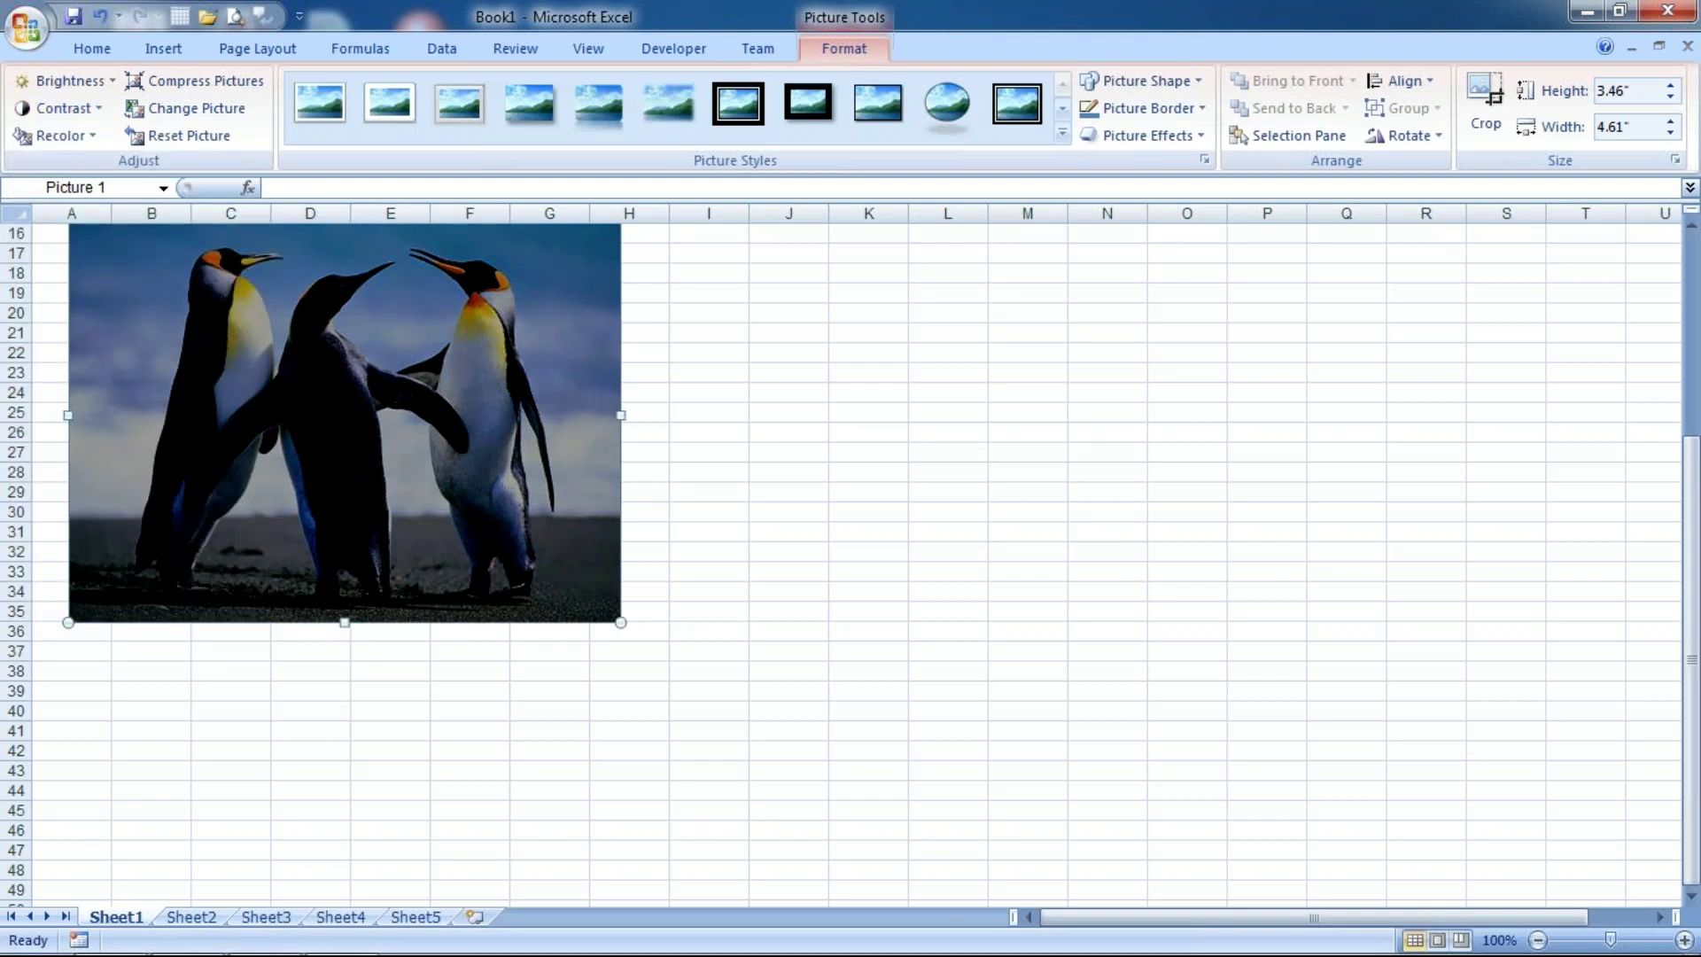
click(93, 133)
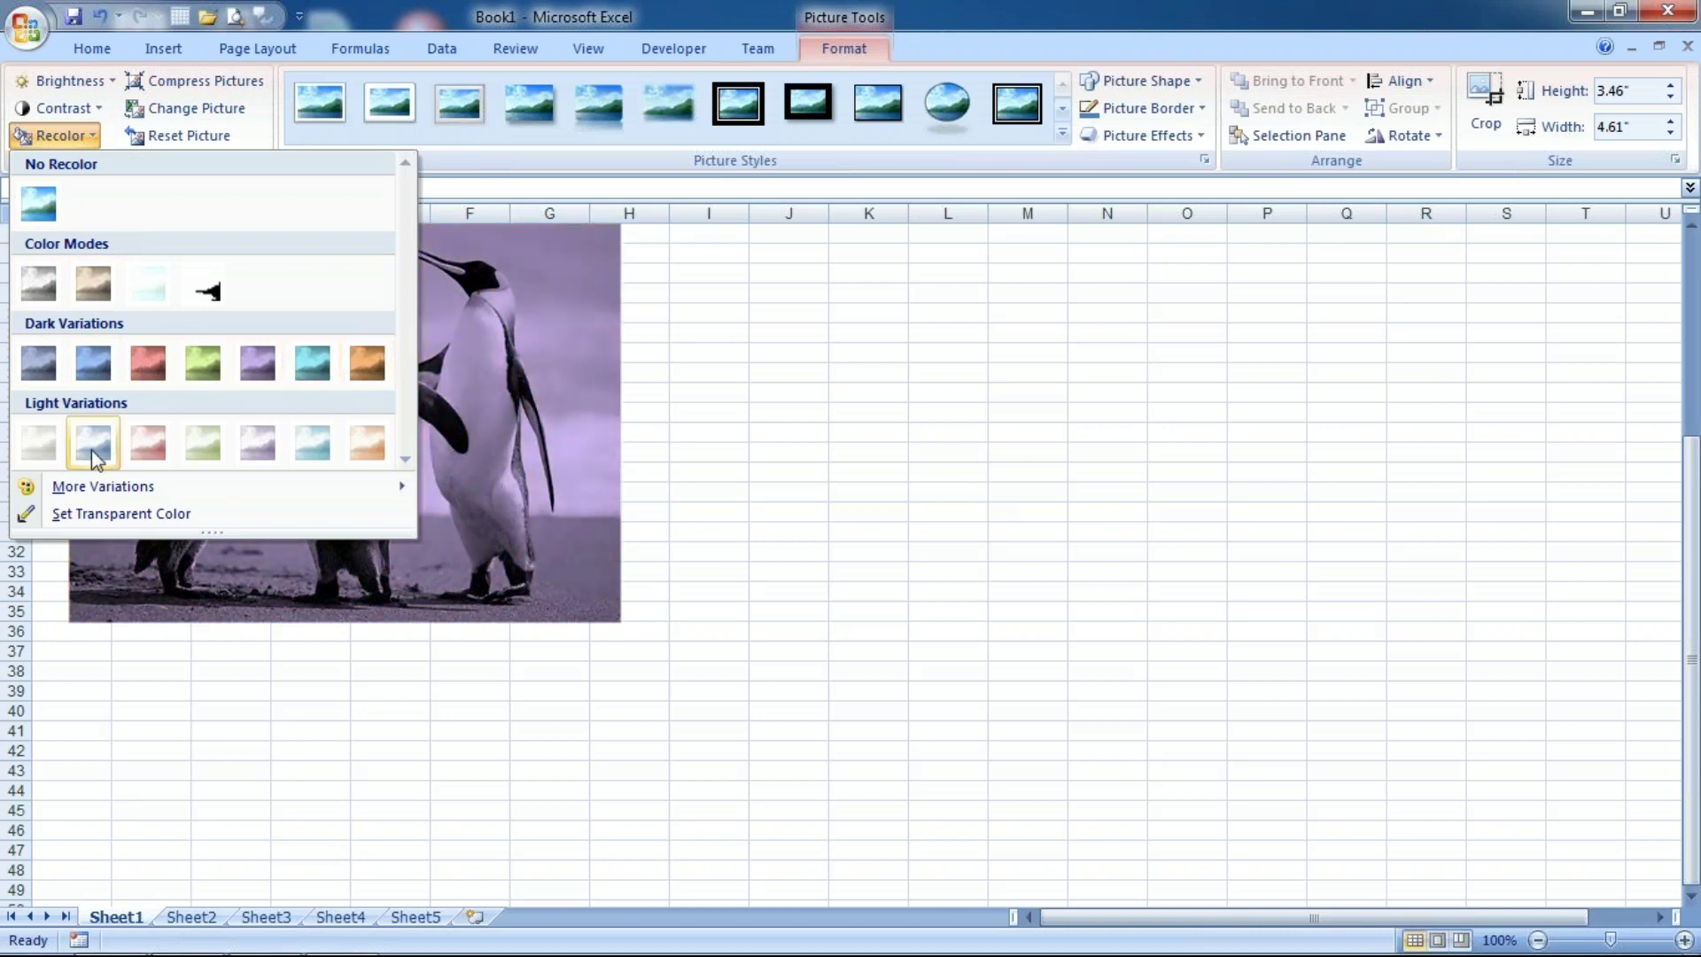
Try an orange light recolour, then recolour the penguin picture with standard Blue instead.
click(370, 440)
click(923, 409)
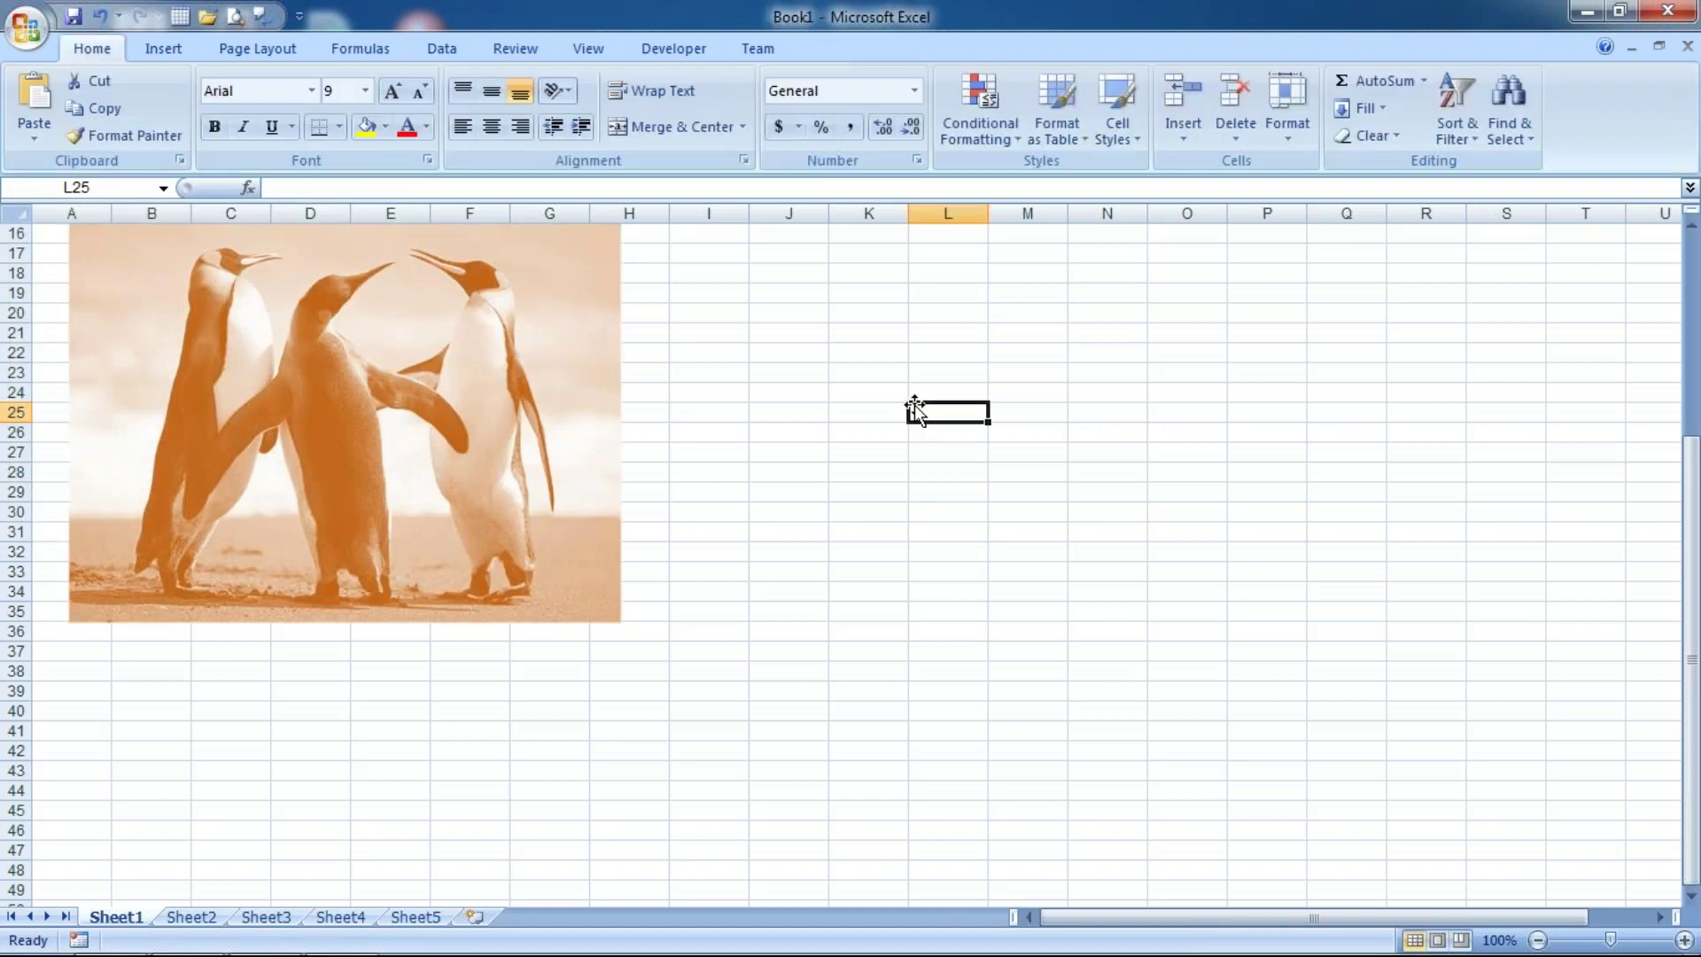
click(576, 381)
click(843, 48)
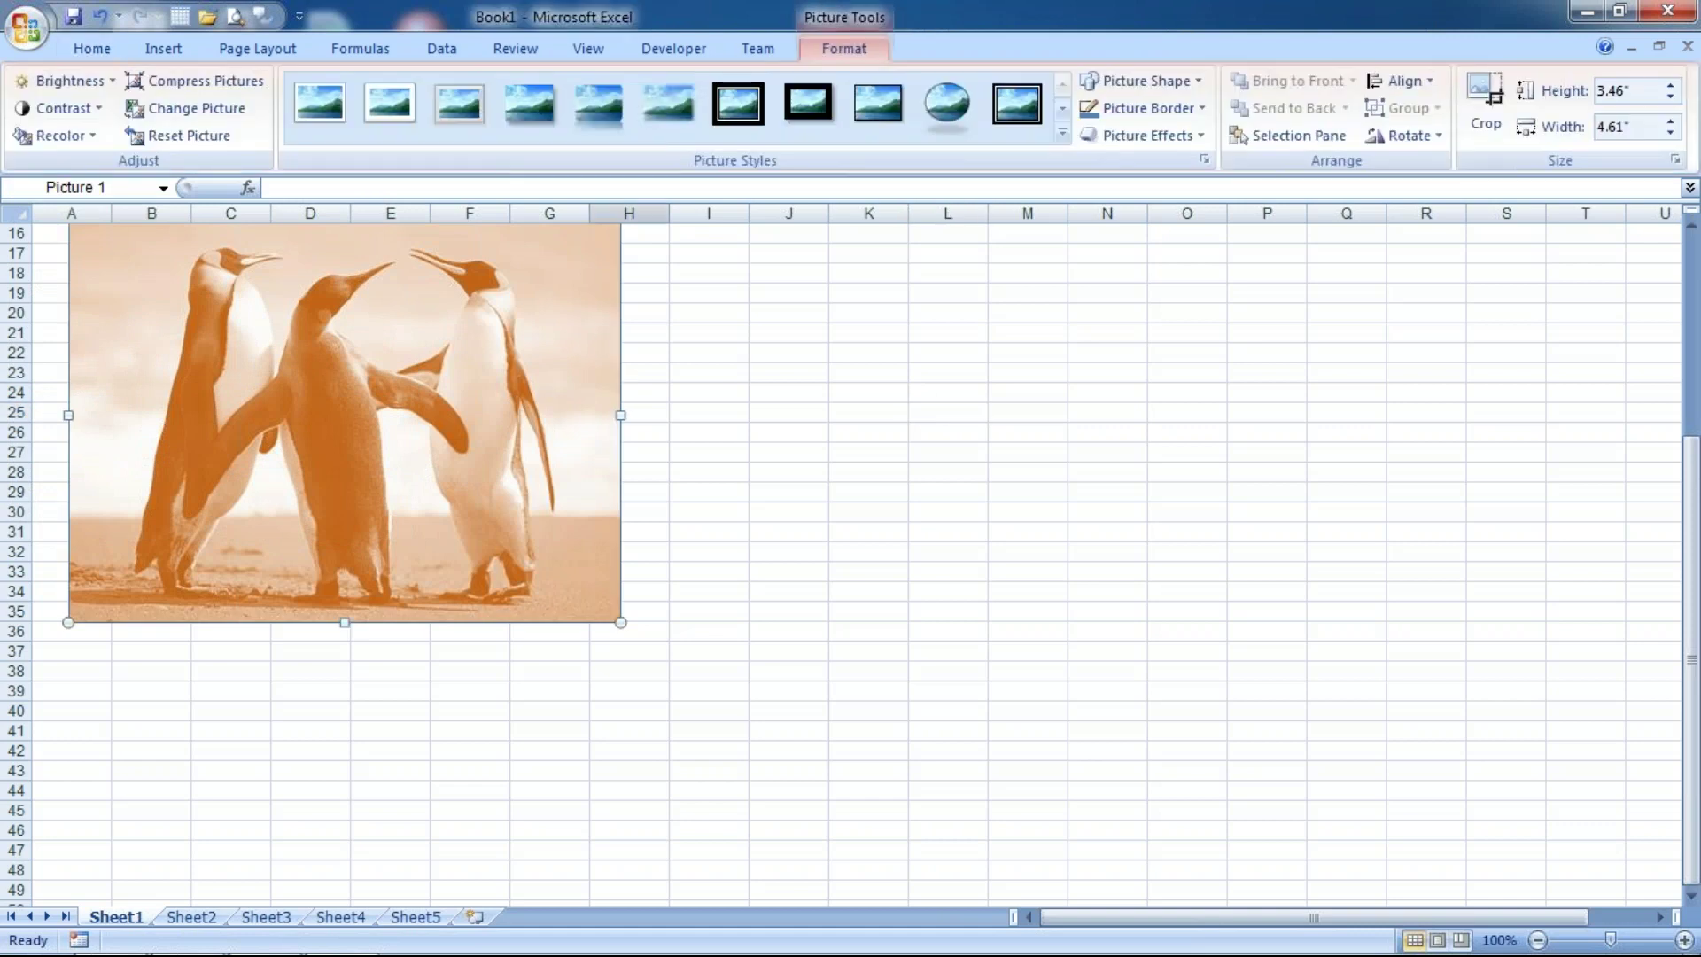
click(89, 137)
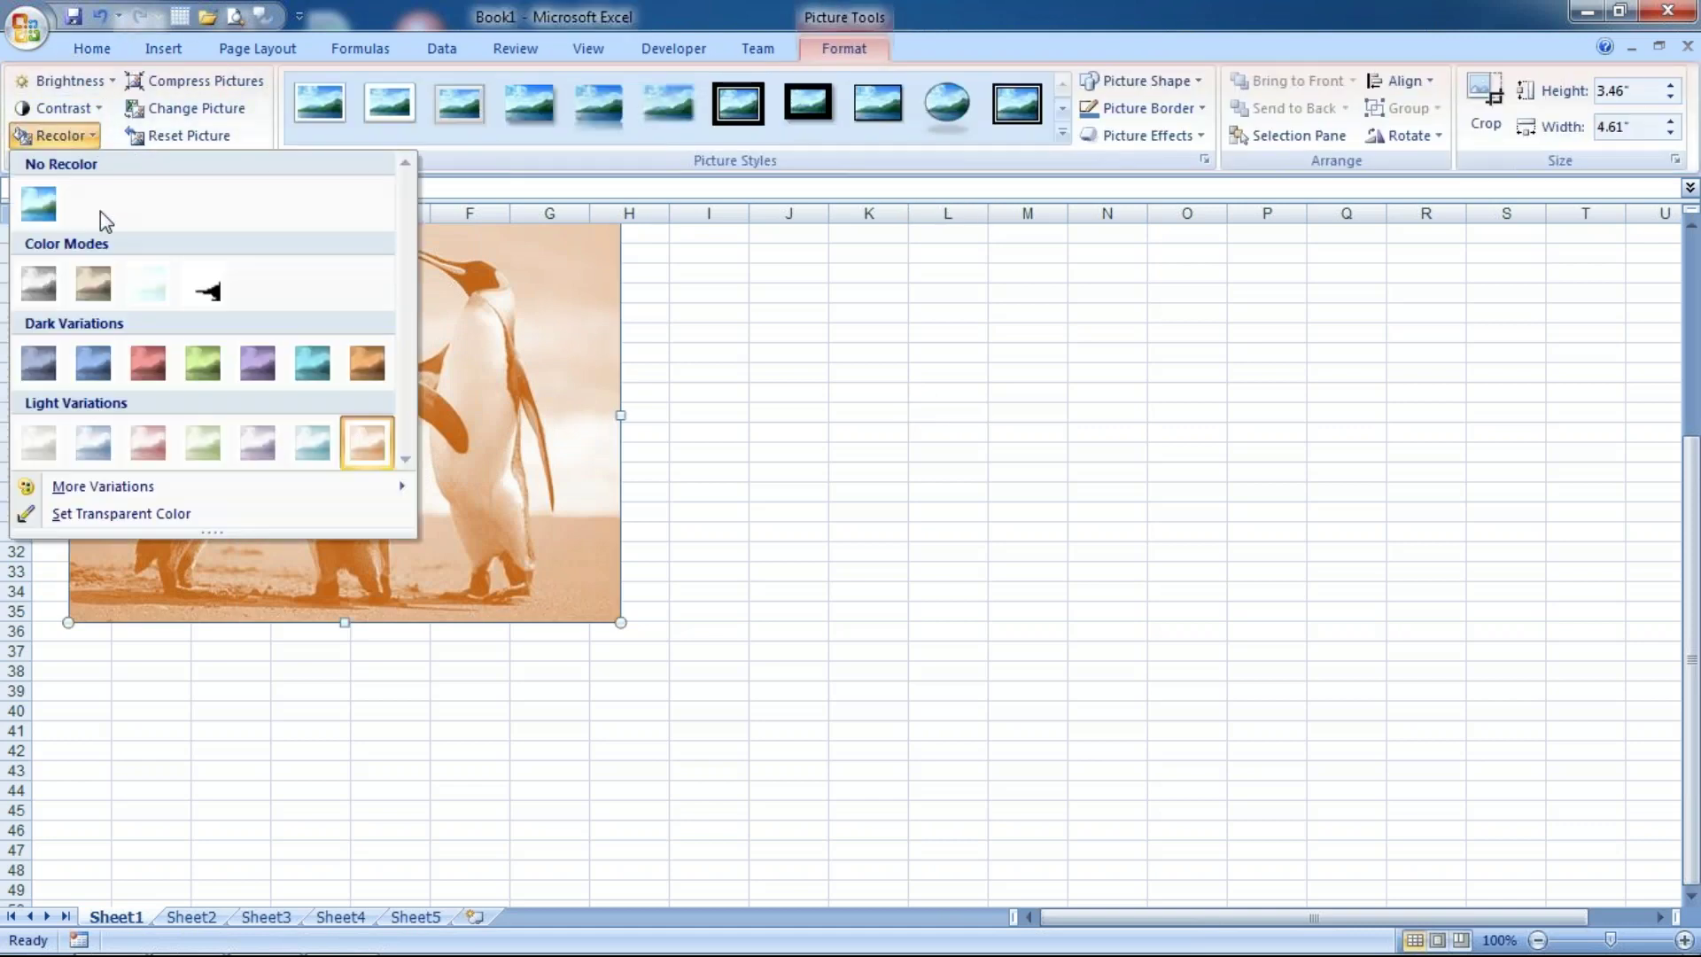
mouse_move(103, 486)
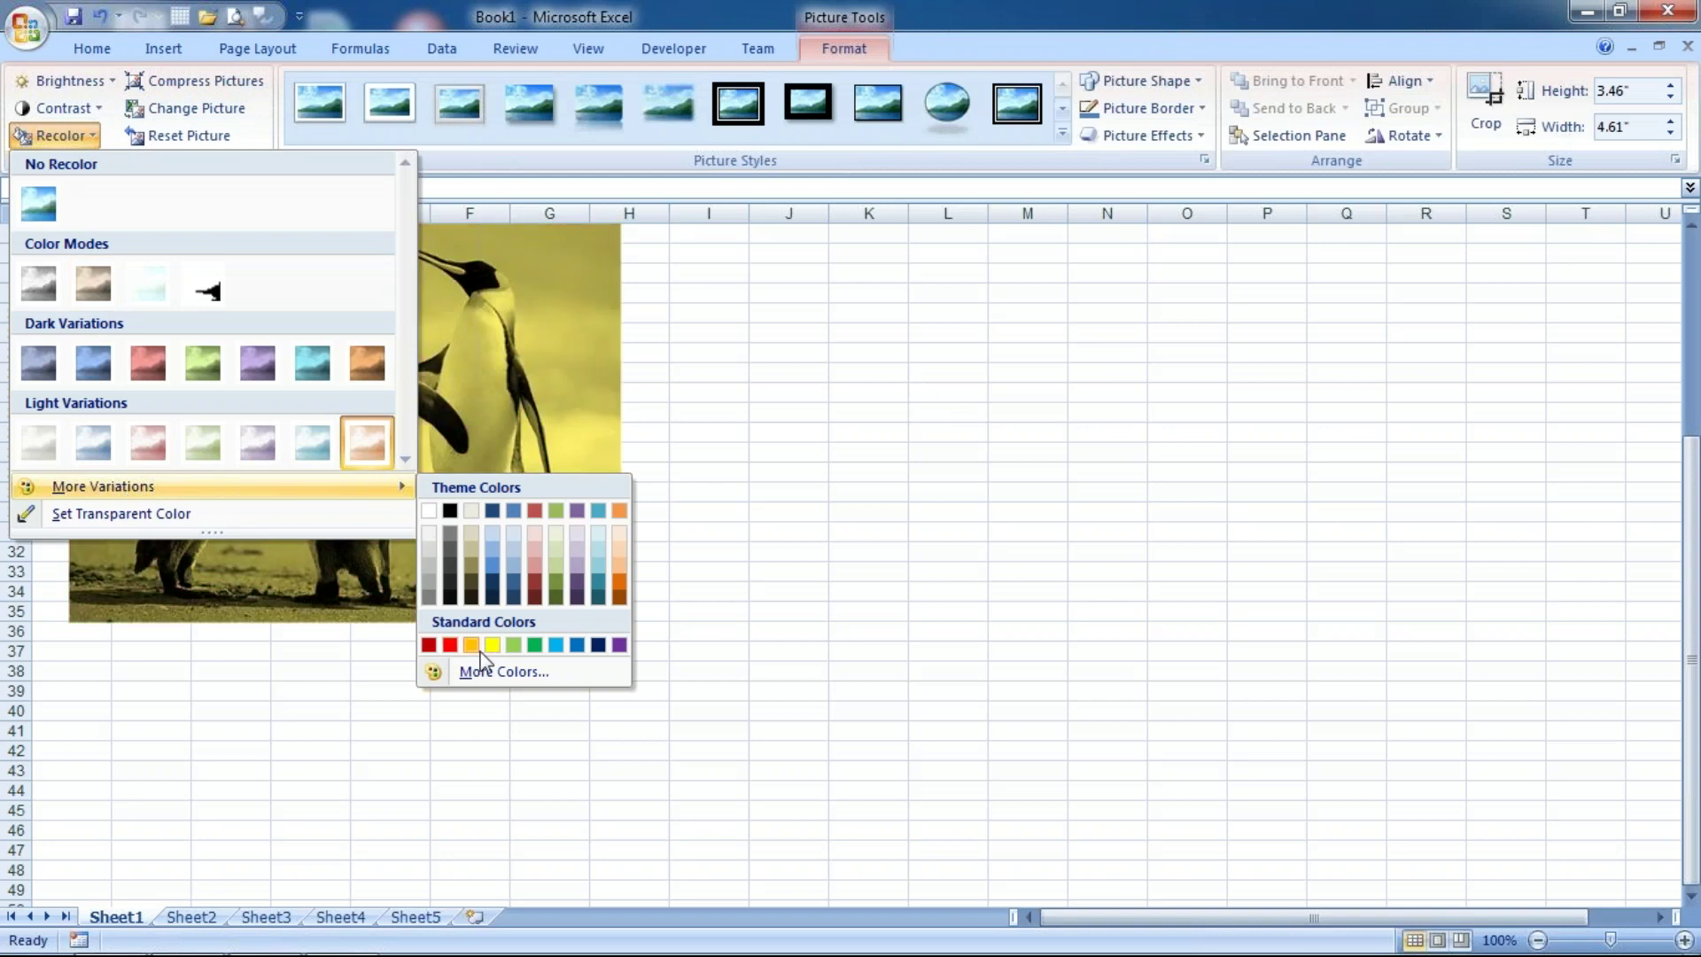
click(574, 648)
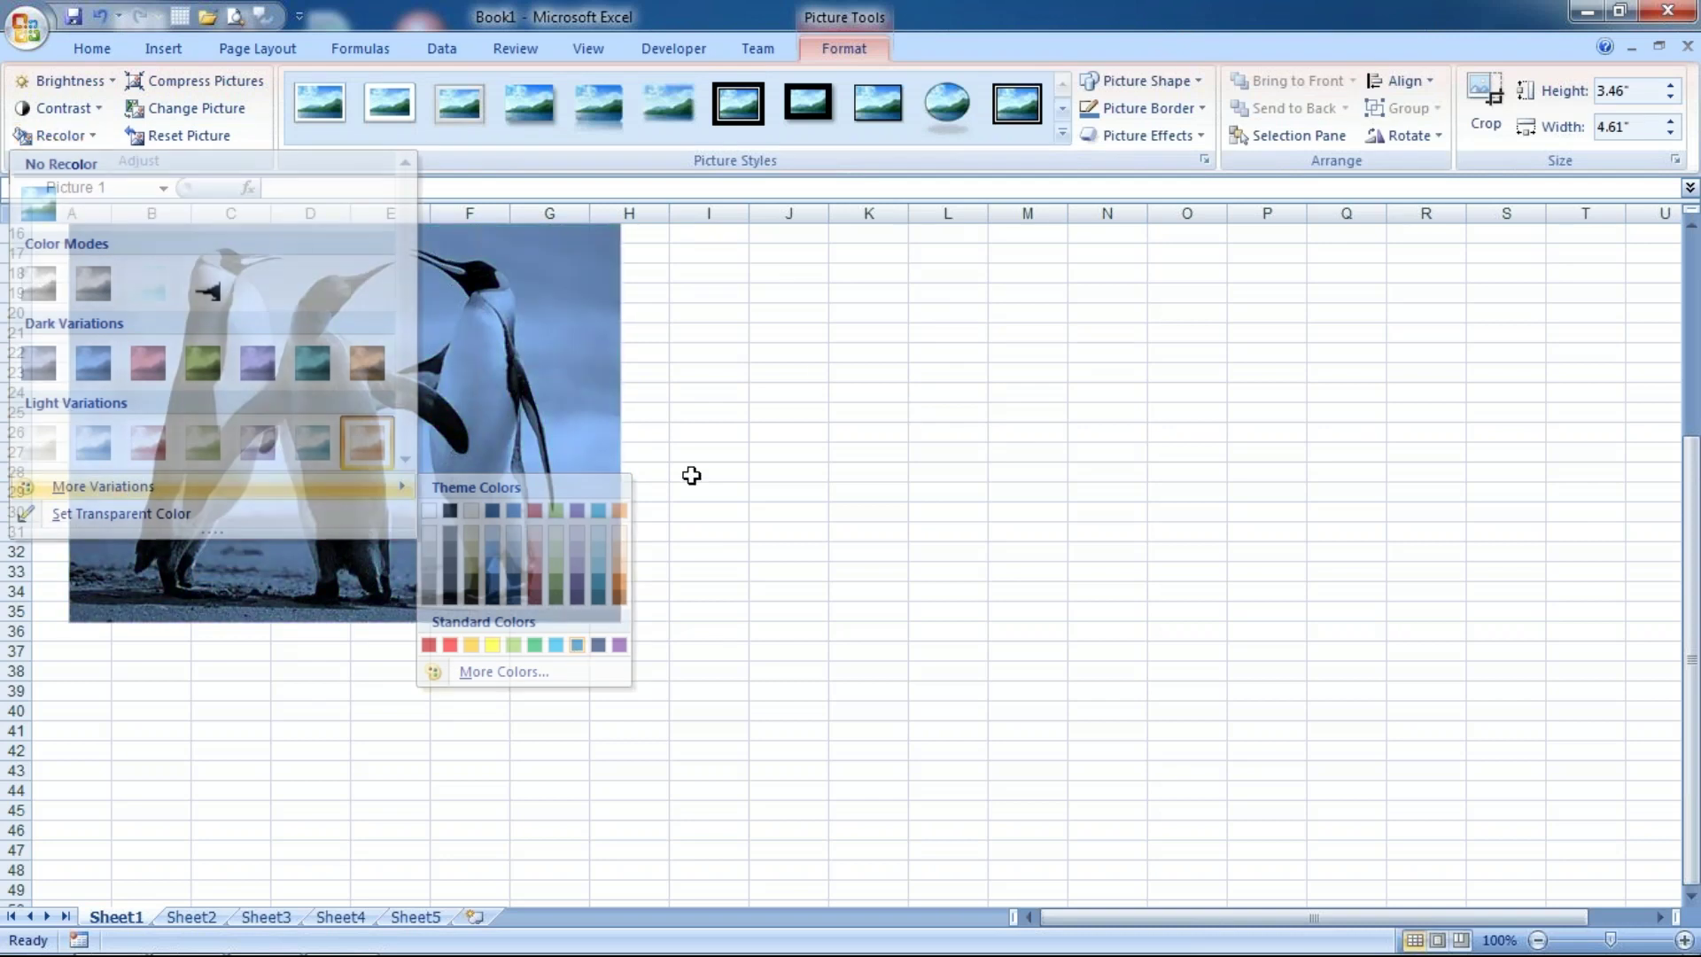
click(817, 371)
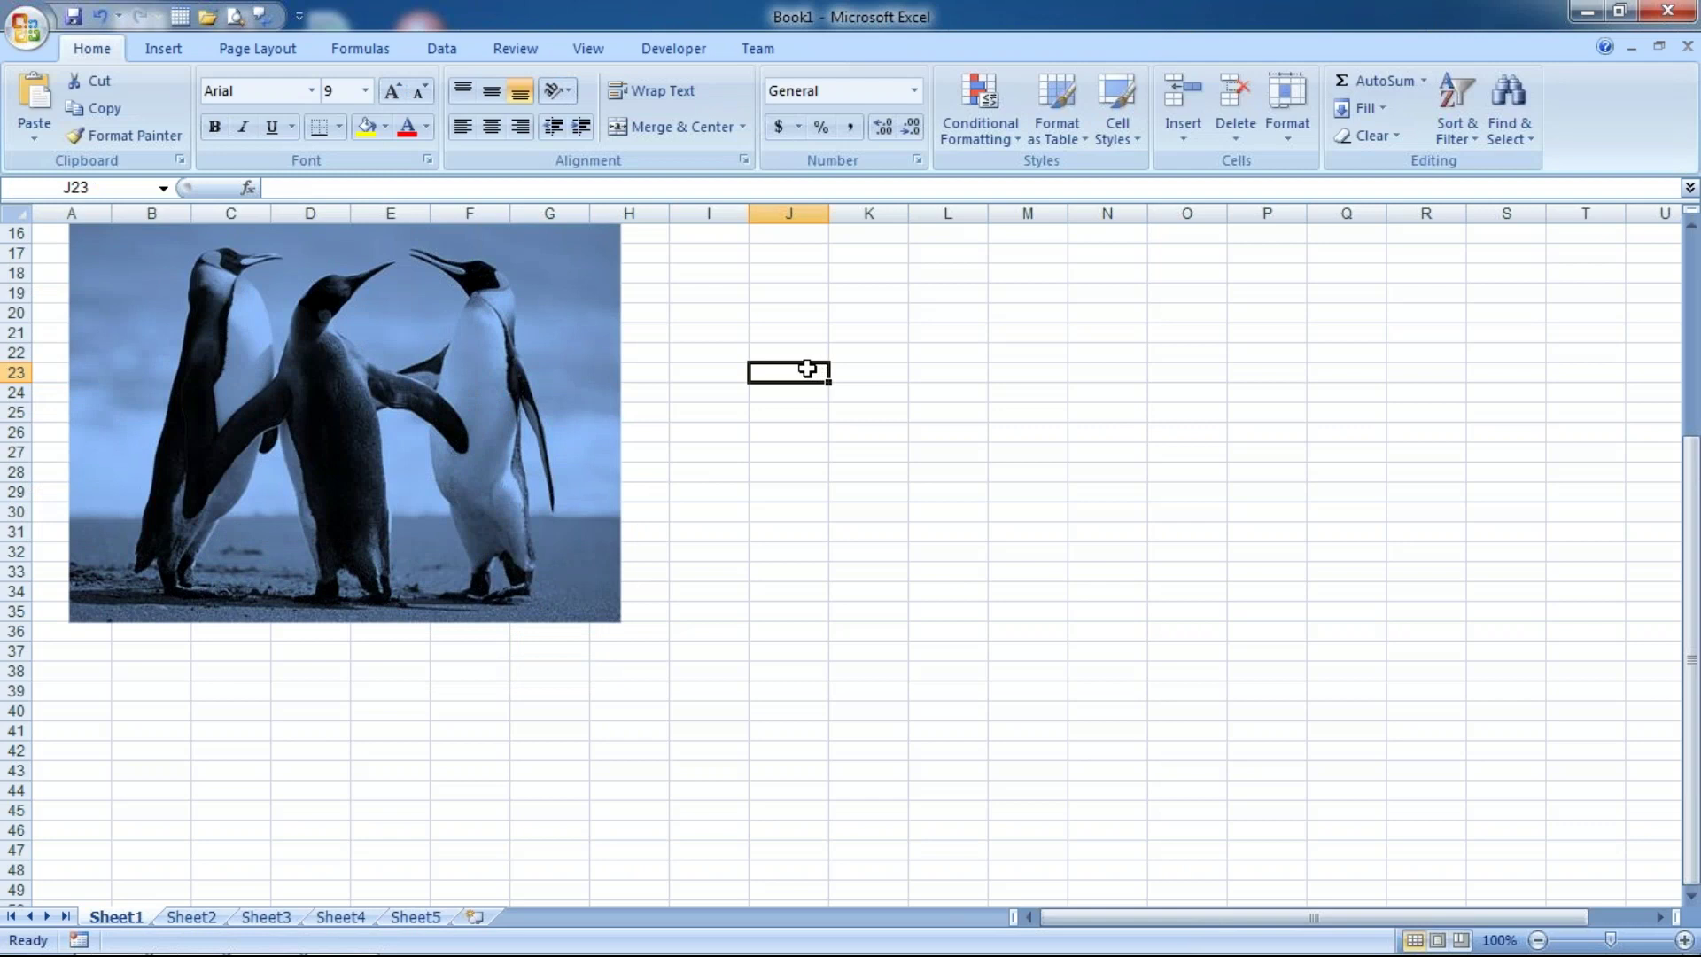
click(476, 345)
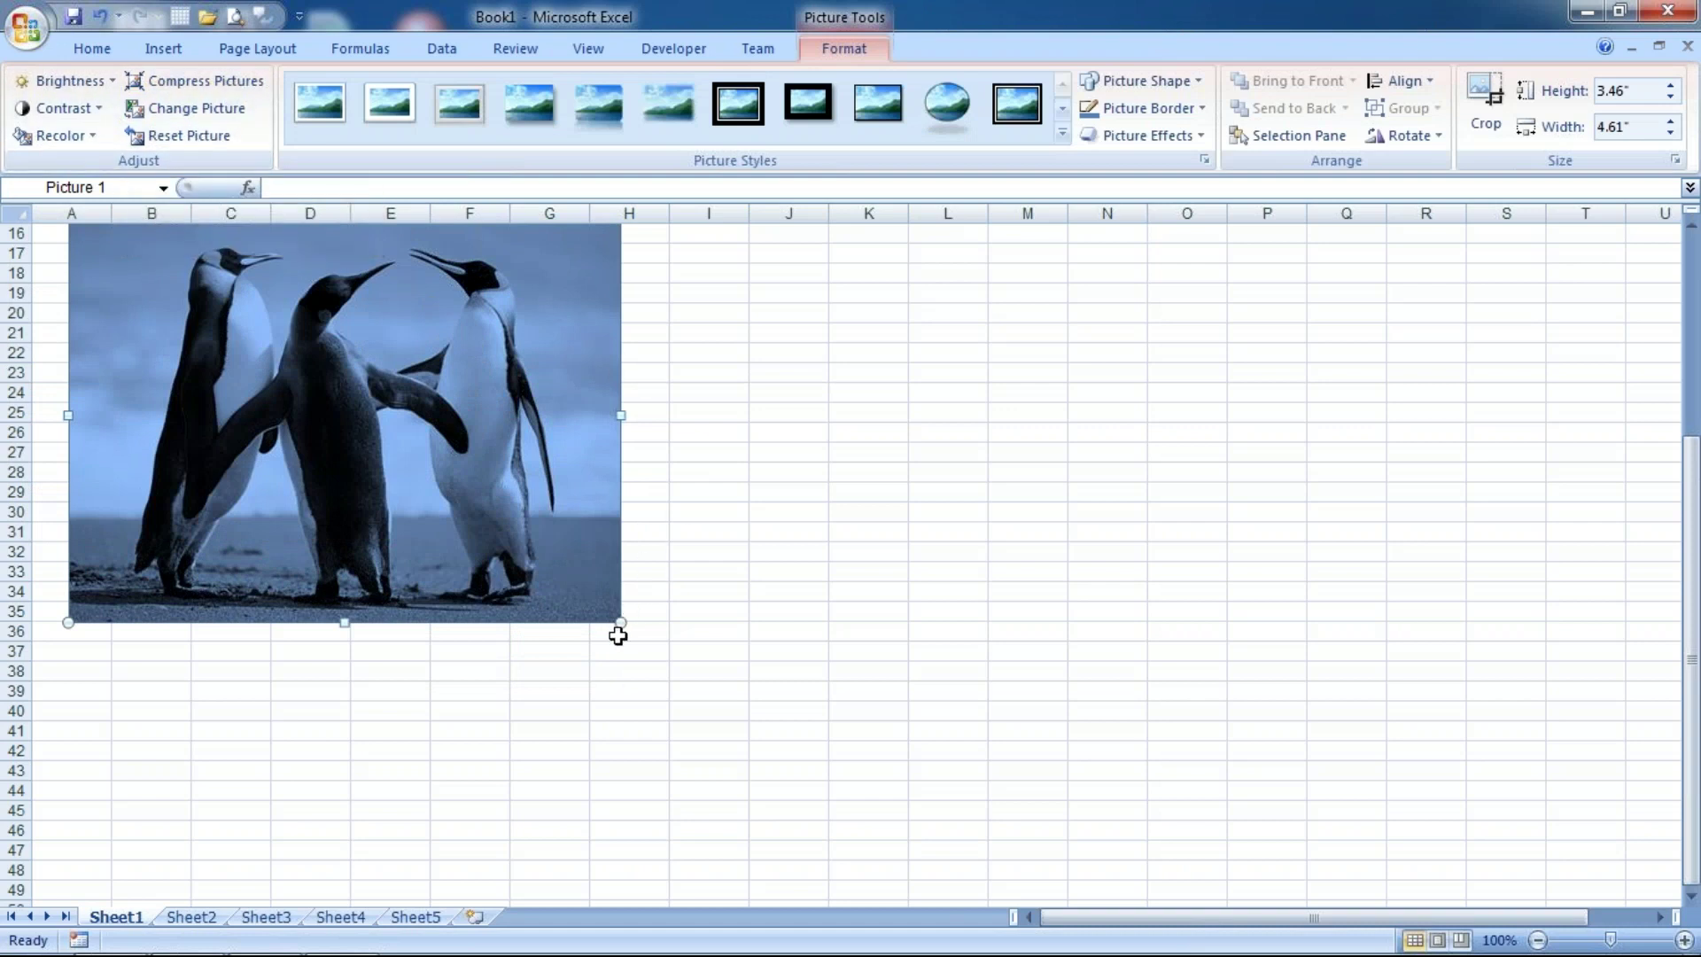
Shrink the picture to 2.19 by 2.92 inches, copy it into a 2x3 grid, then switch to Gmail.
drag(620, 622, 519, 547)
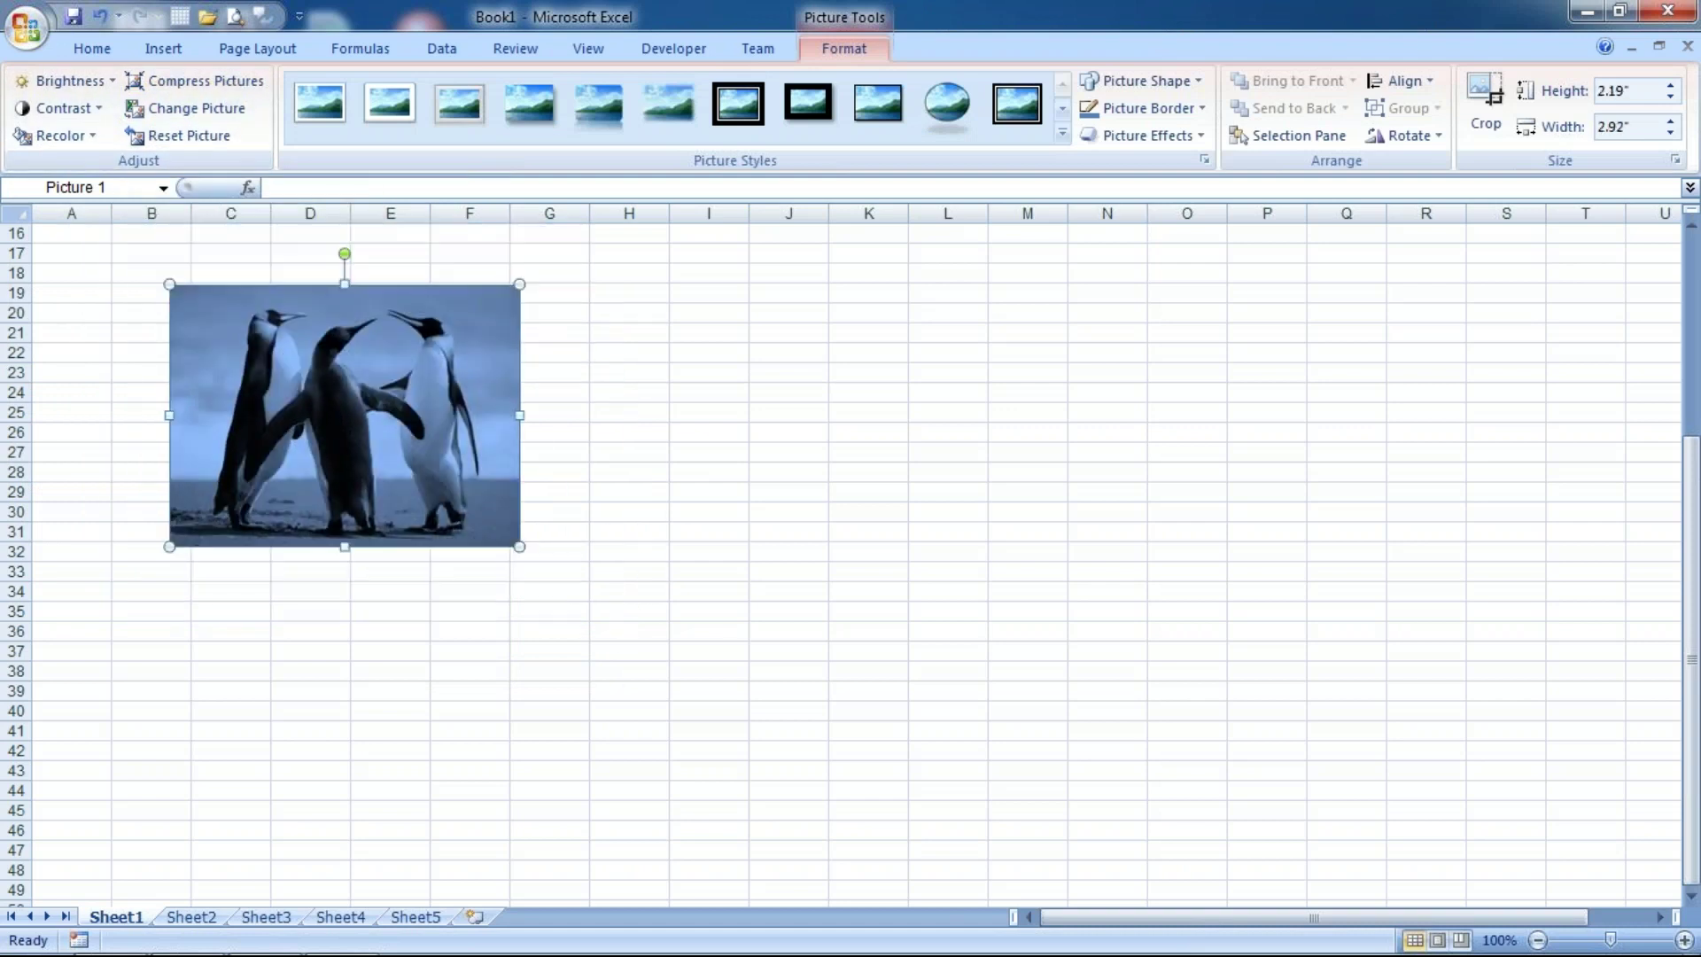
drag(460, 497, 906, 456)
mouse_move(788, 464)
mouse_down()
mouse_move(684, 513)
mouse_move(1097, 489)
mouse_up()
mouse_move(982, 520)
mouse_down()
mouse_move(355, 755)
mouse_move(732, 760)
mouse_up()
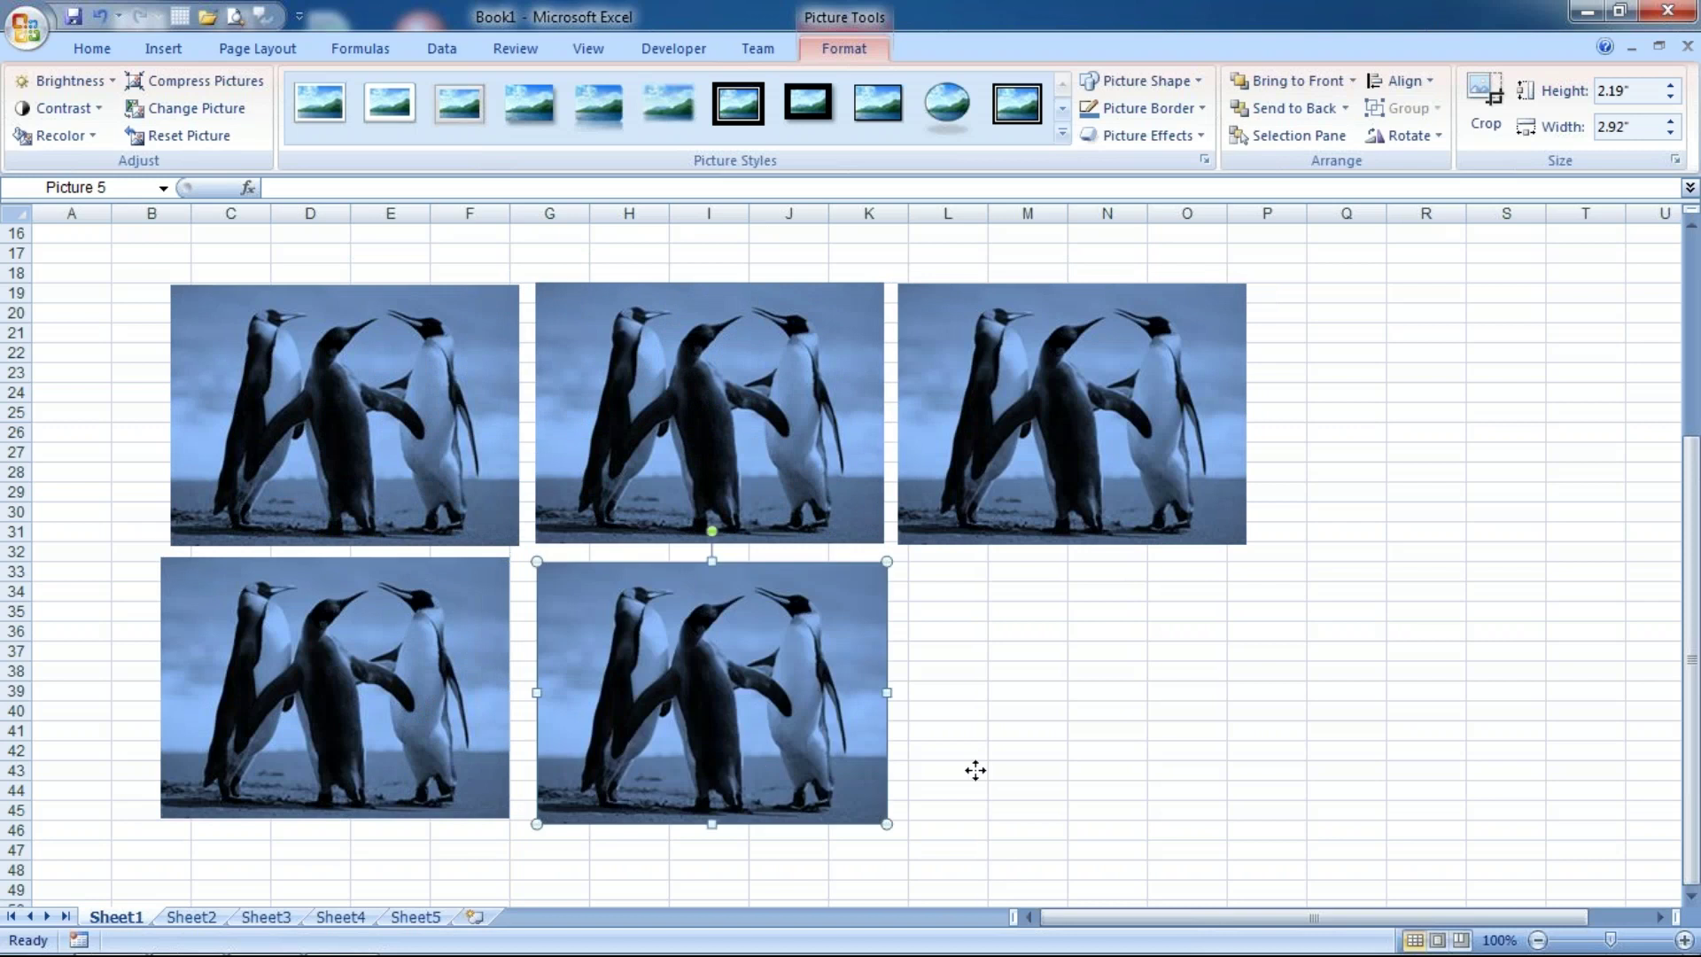
drag(975, 770, 1101, 746)
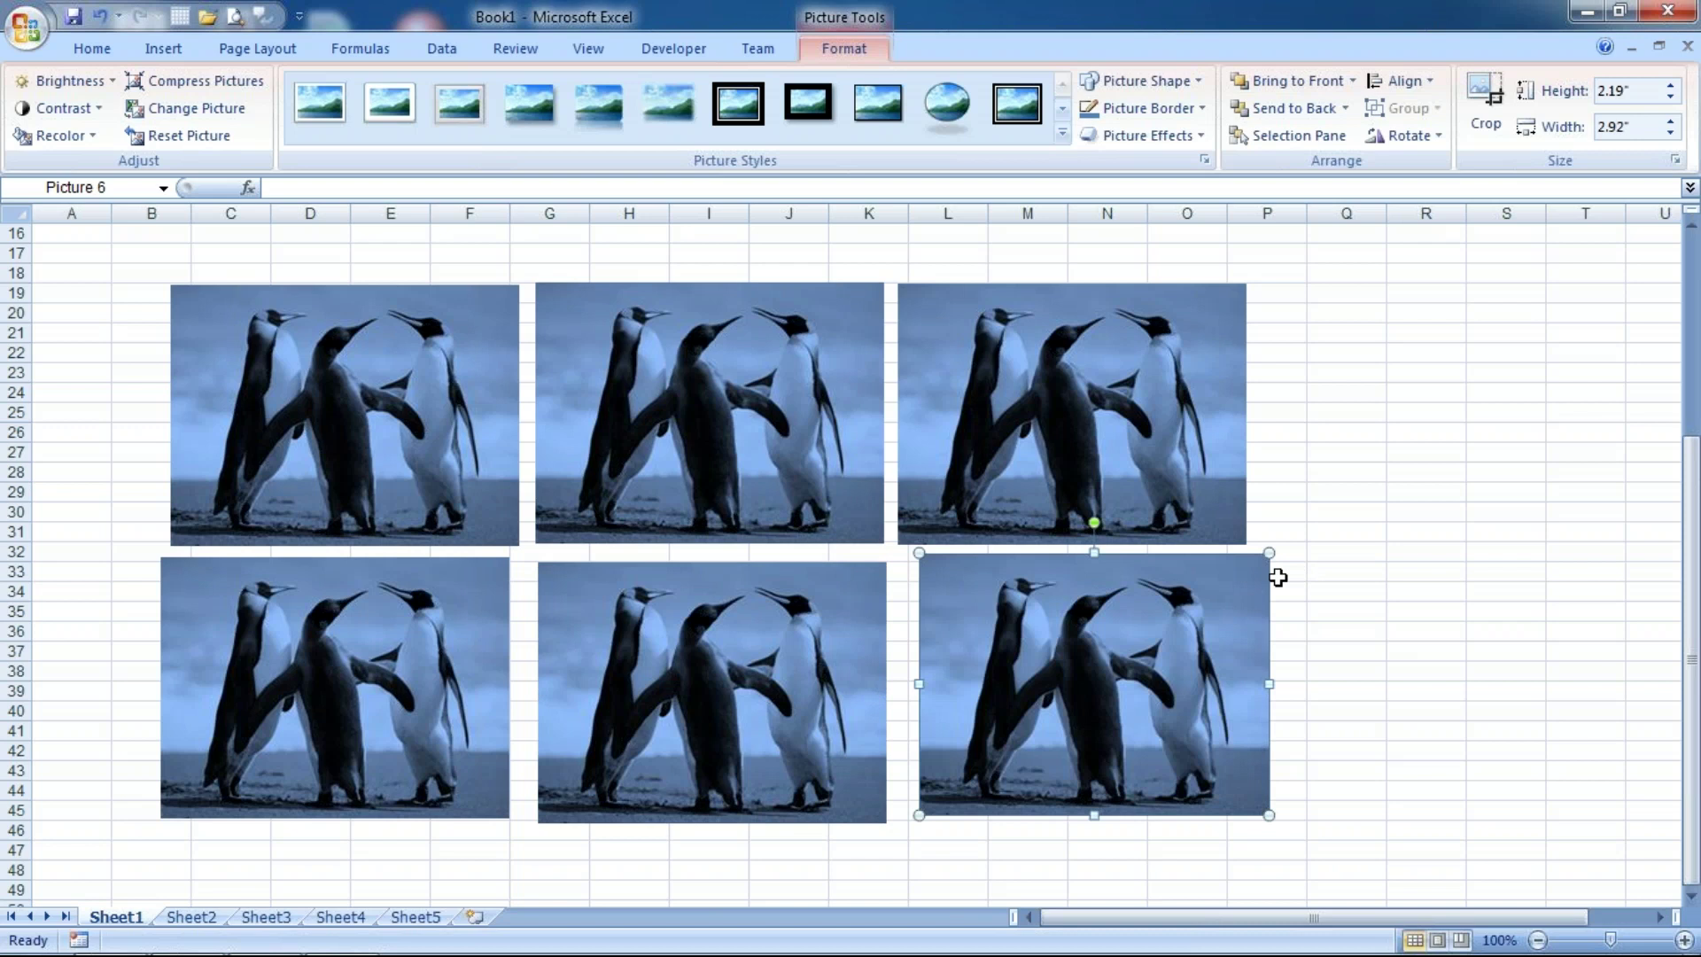
drag(1183, 603, 1162, 606)
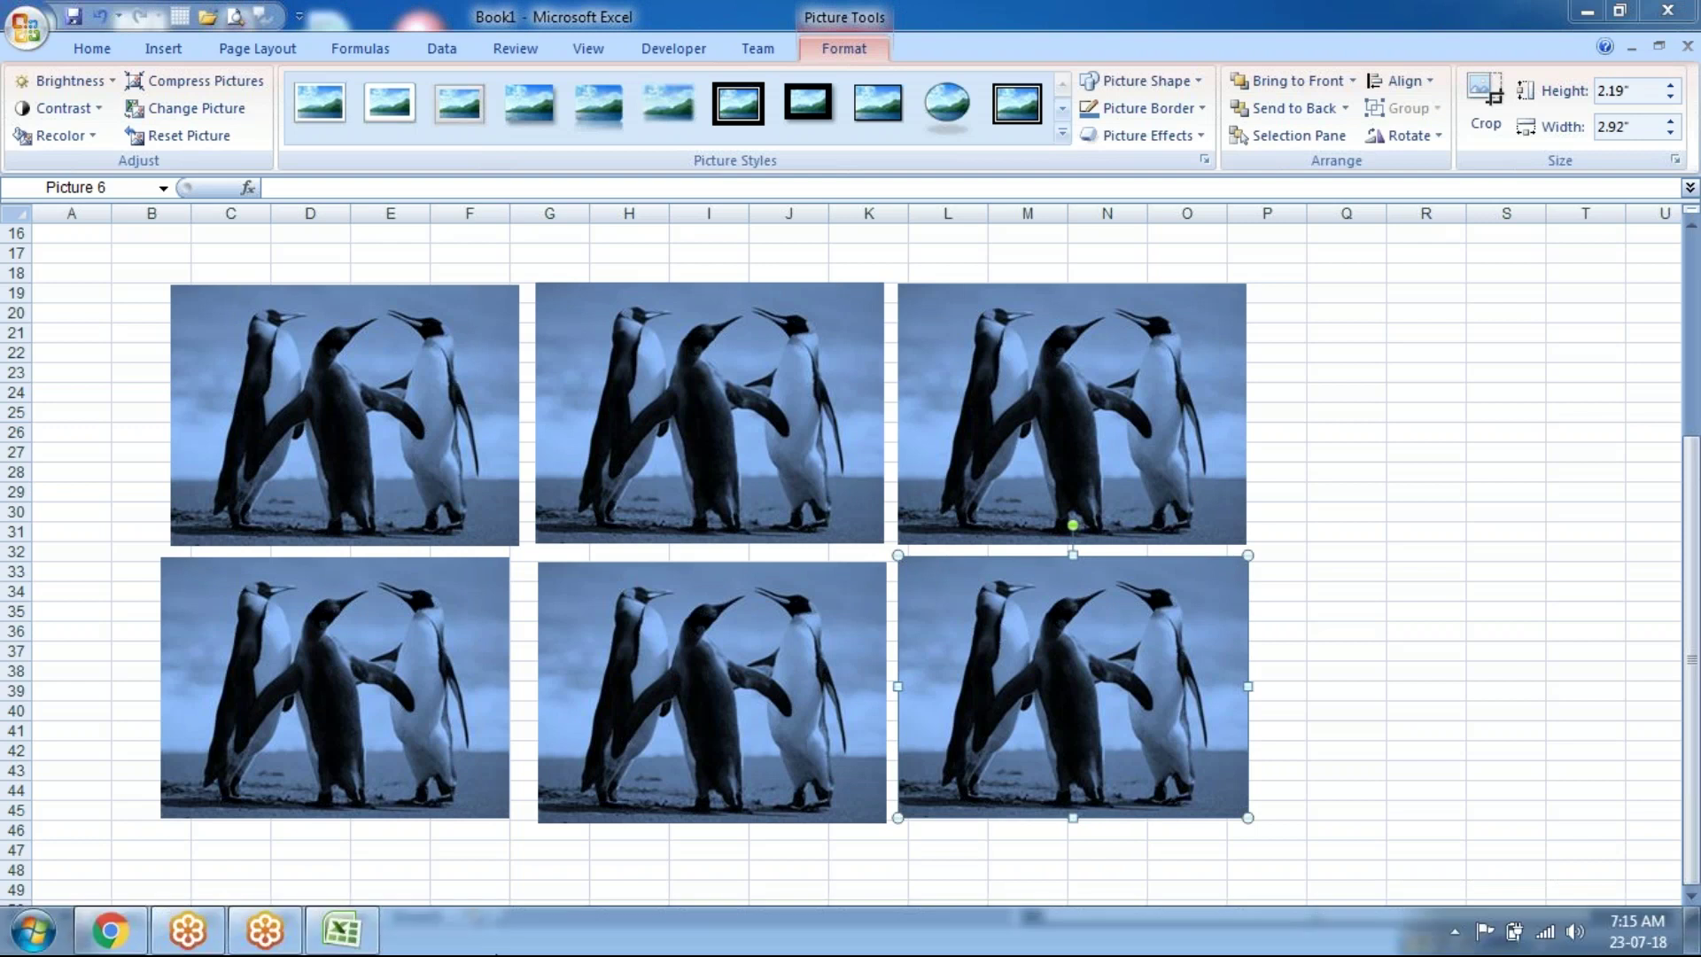
click(146, 799)
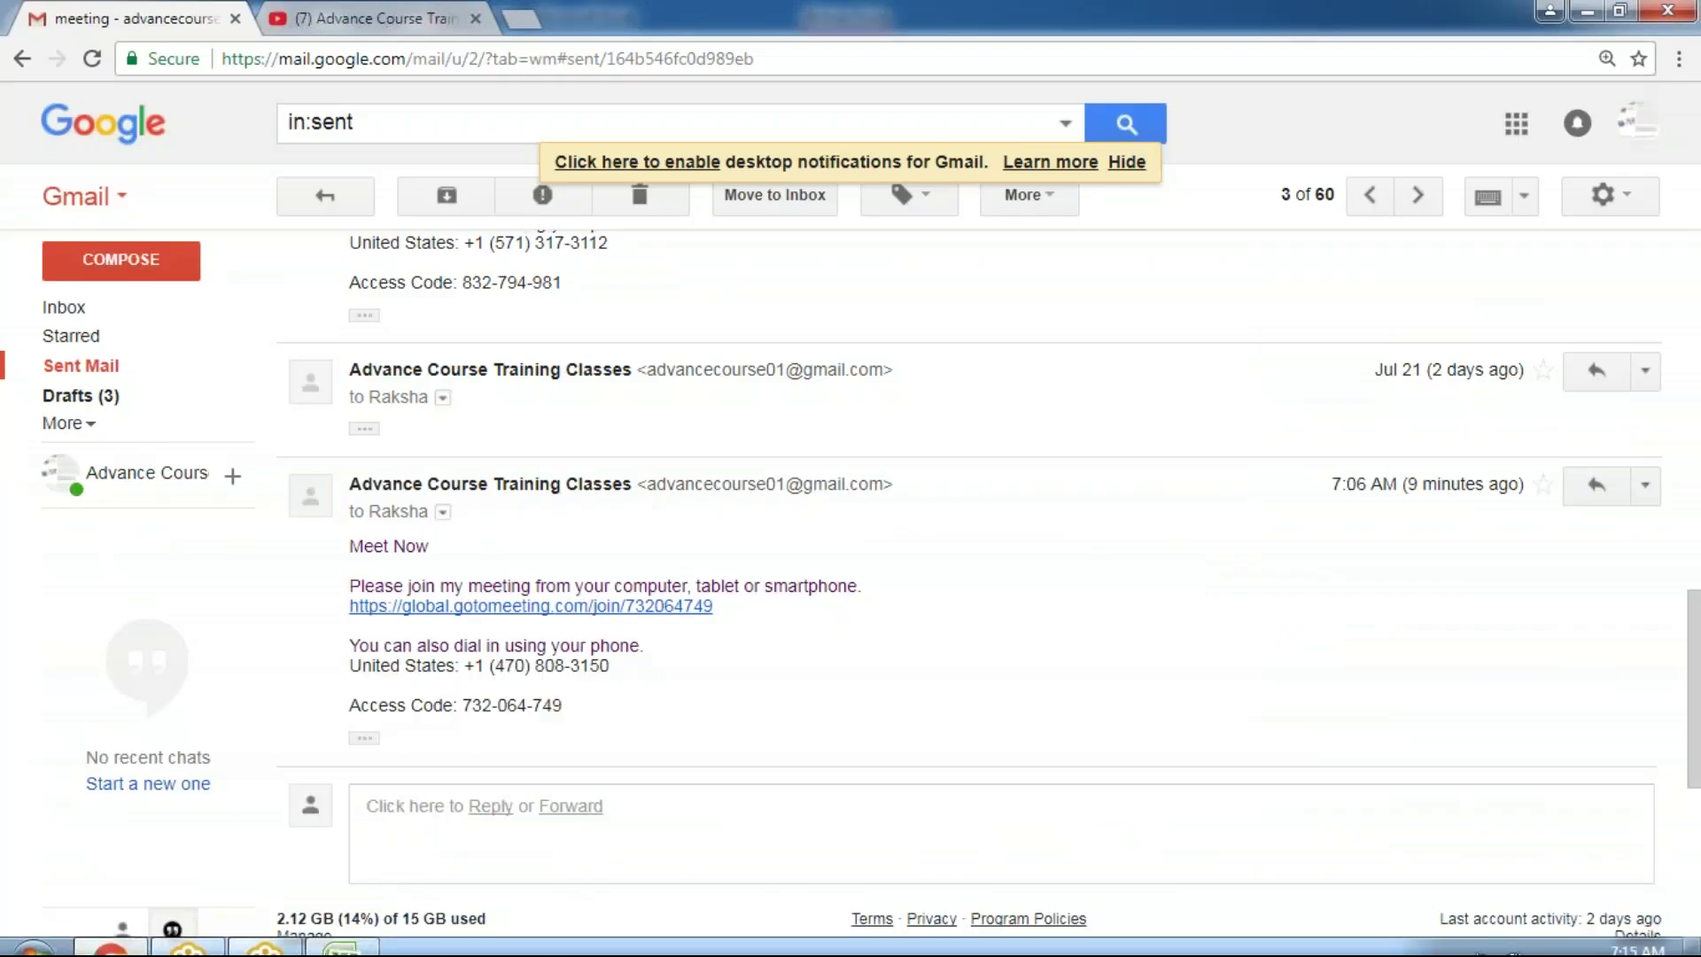
Email a contact the pasted meeting invitation, send it, and minimize Chrome back to Excel.
click(71, 277)
text(m)
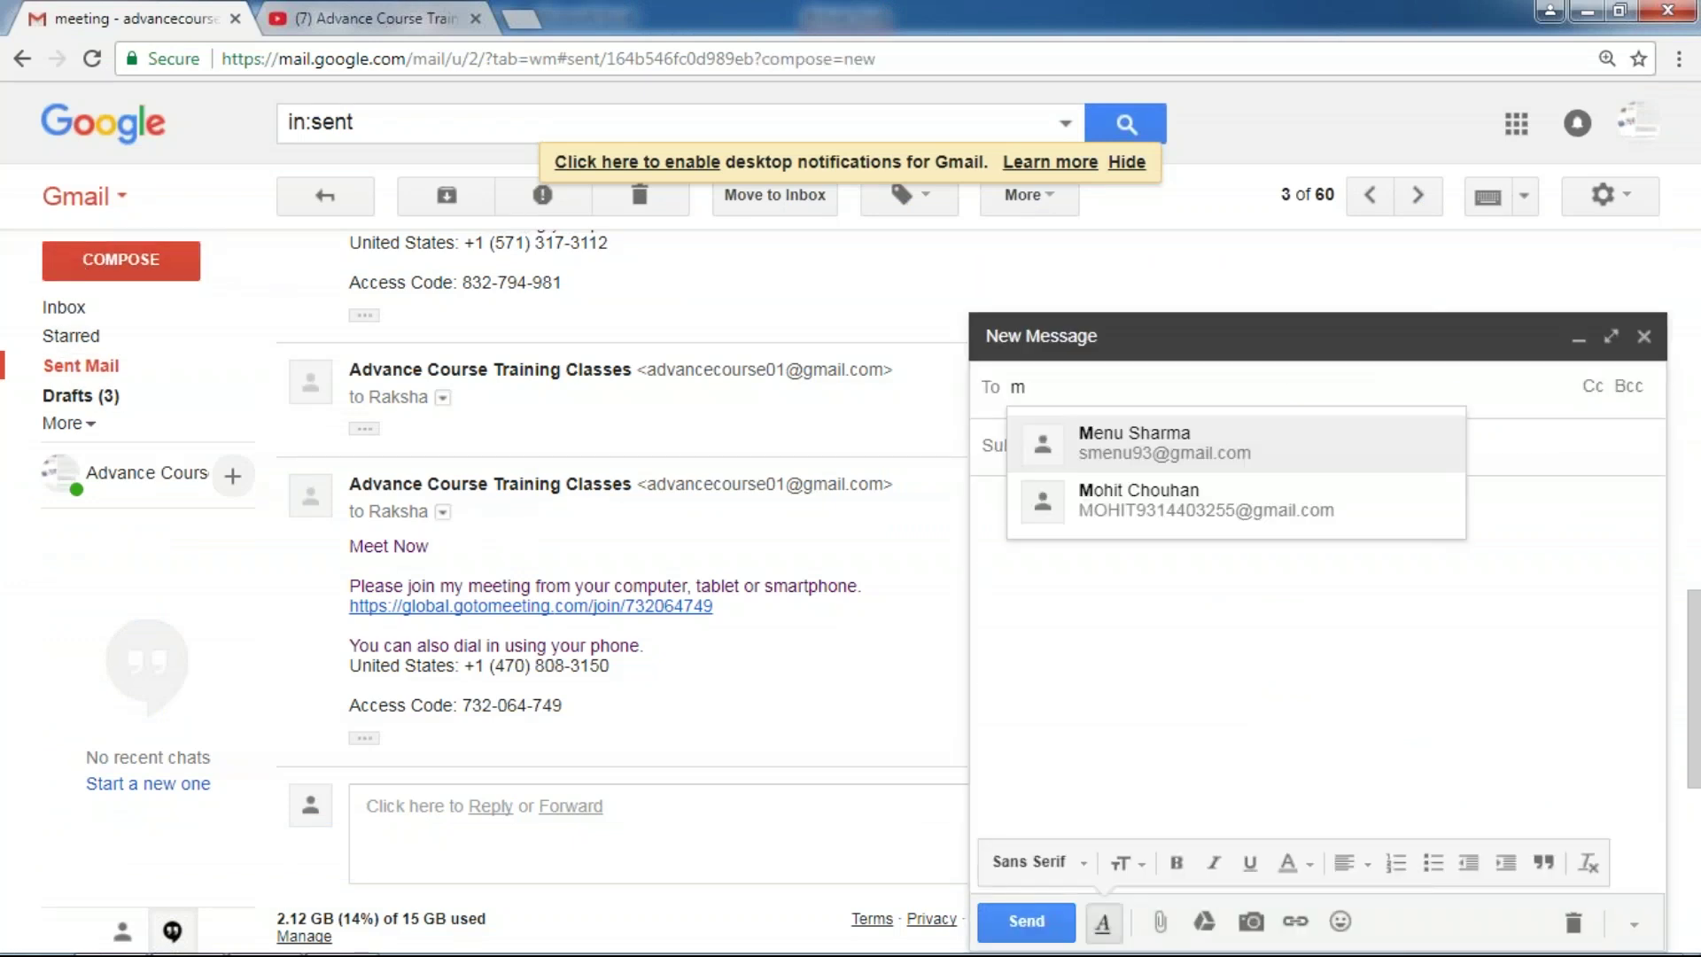
click(1245, 503)
click(1200, 547)
key(ctrl+v)
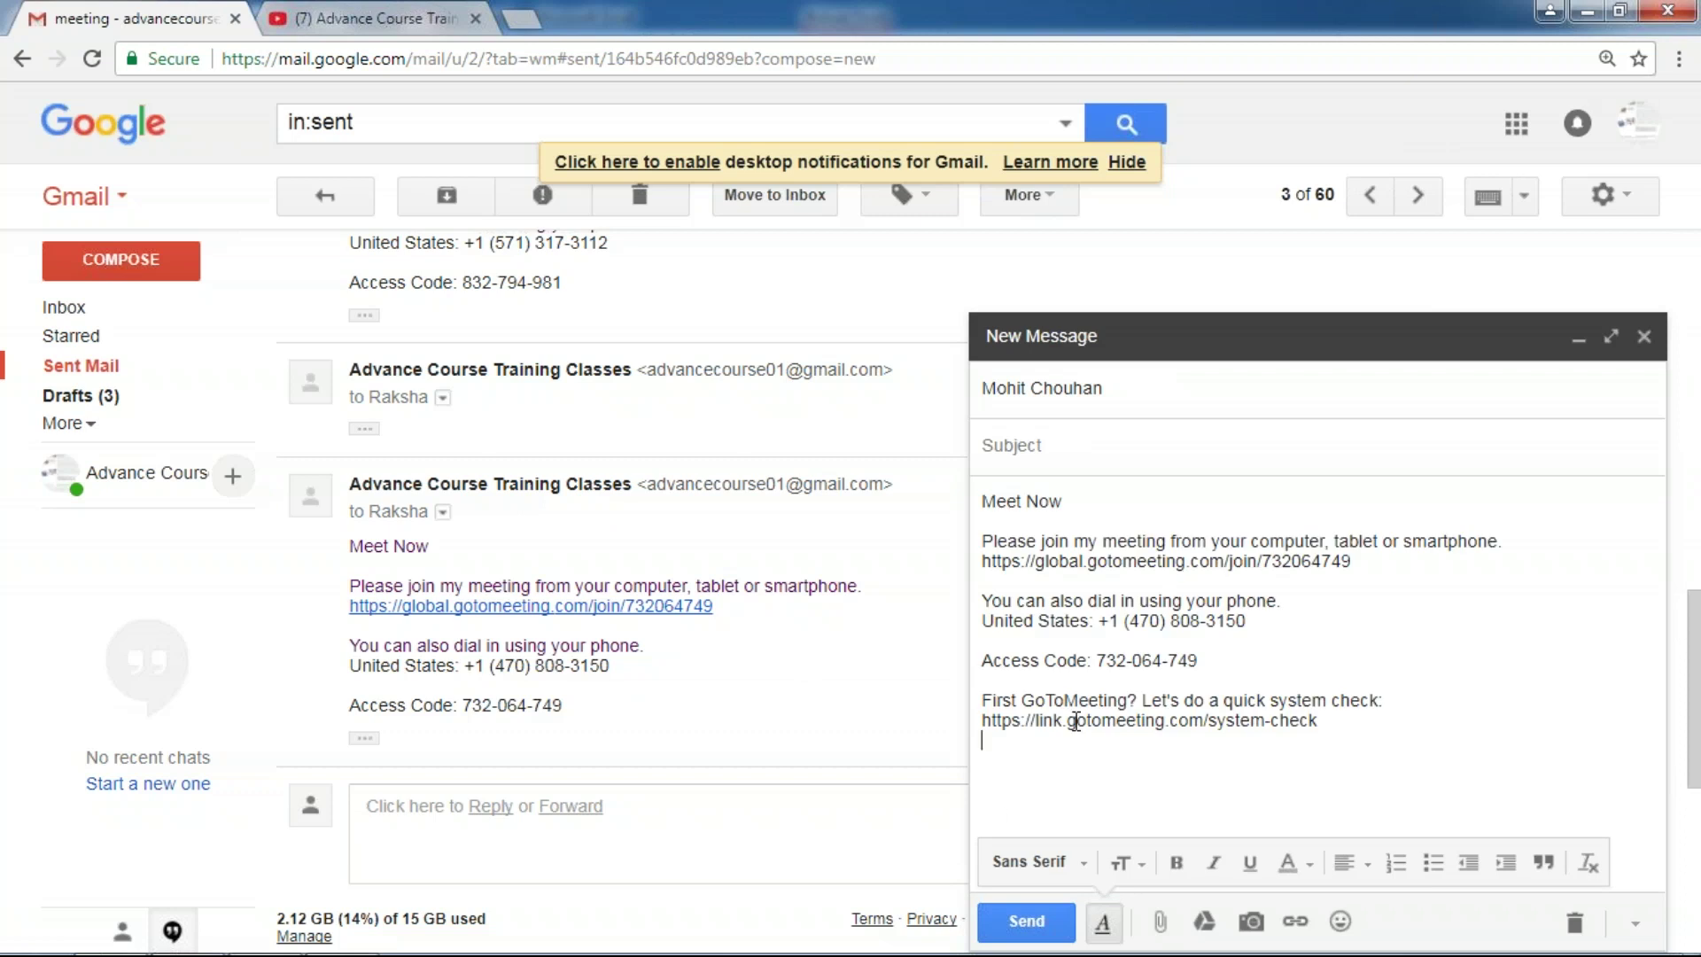
click(1027, 920)
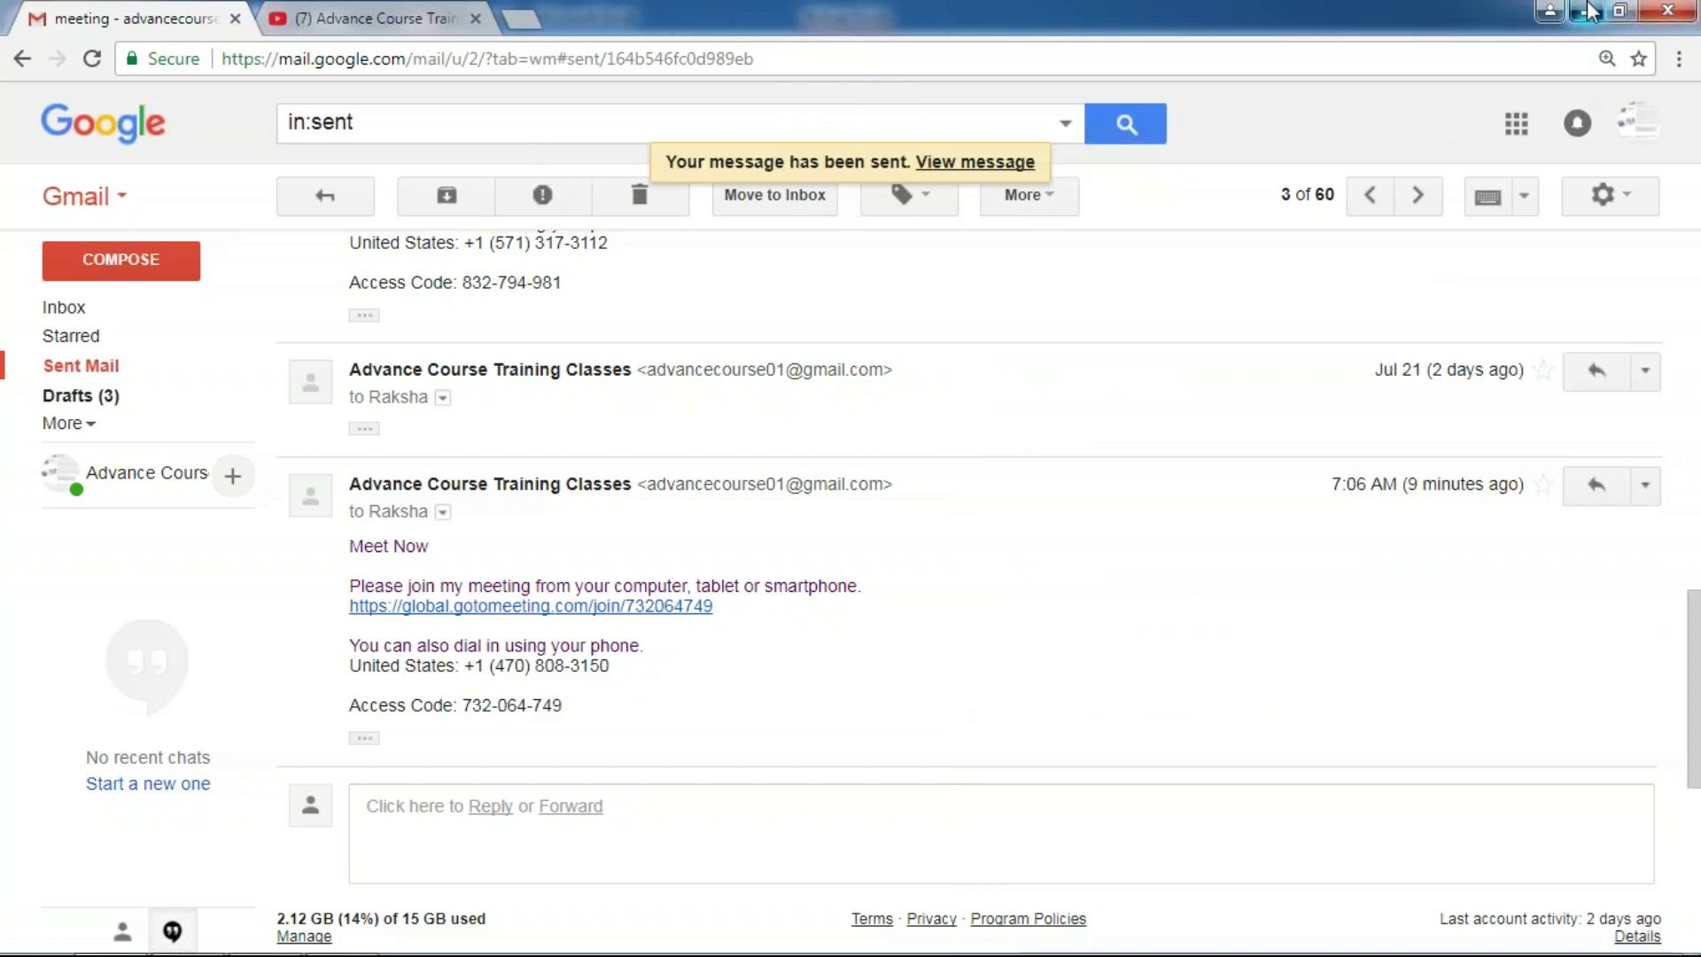
click(1653, 11)
click(138, 286)
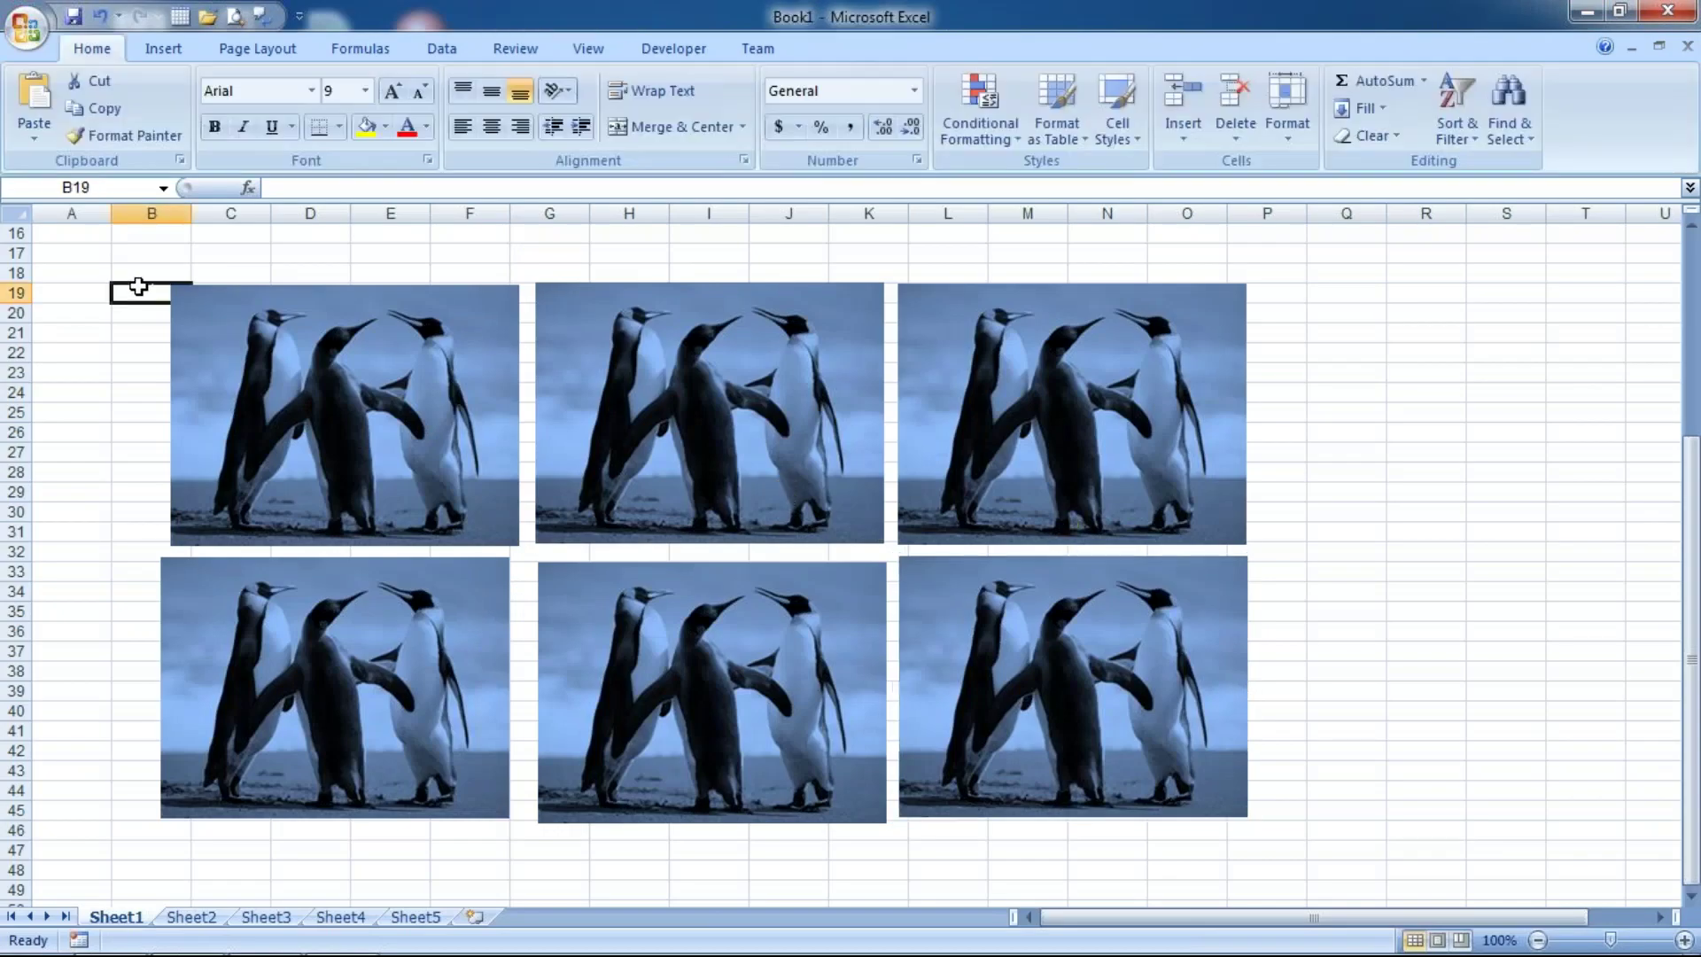
Run Compress Pictures on the penguin pictures, applying it to every picture, not just the selection.
mouse_move(146, 279)
mouse_down()
mouse_move(1196, 798)
mouse_move(1257, 811)
mouse_up()
click(1187, 780)
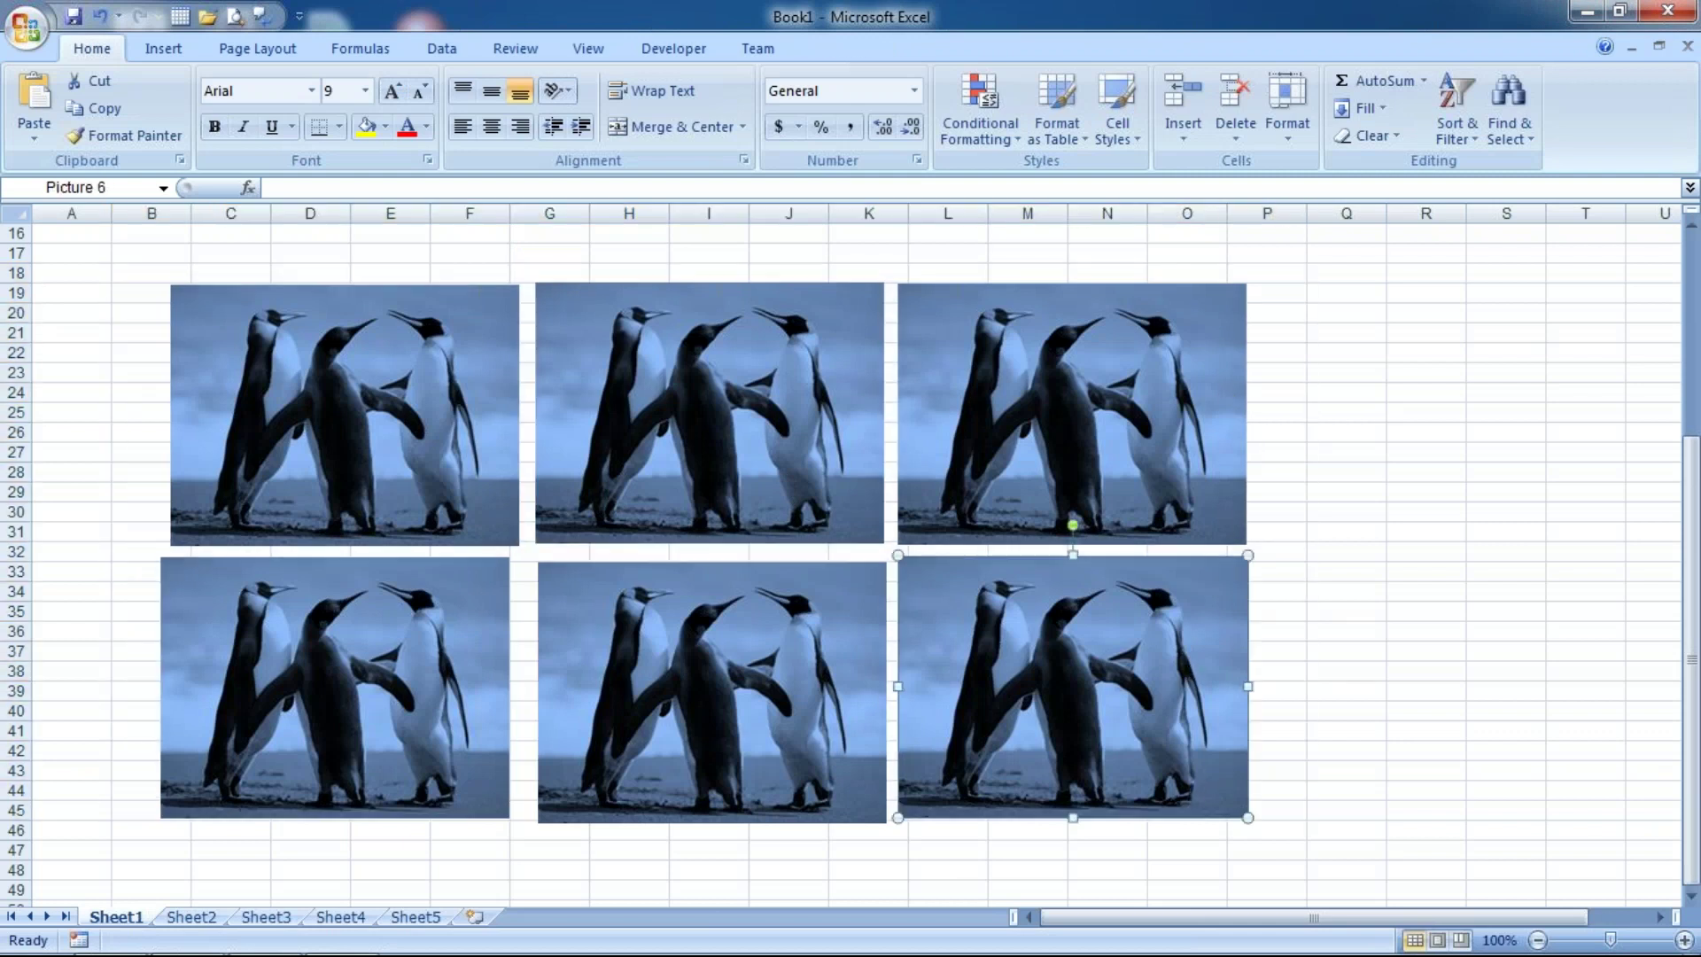
click(844, 49)
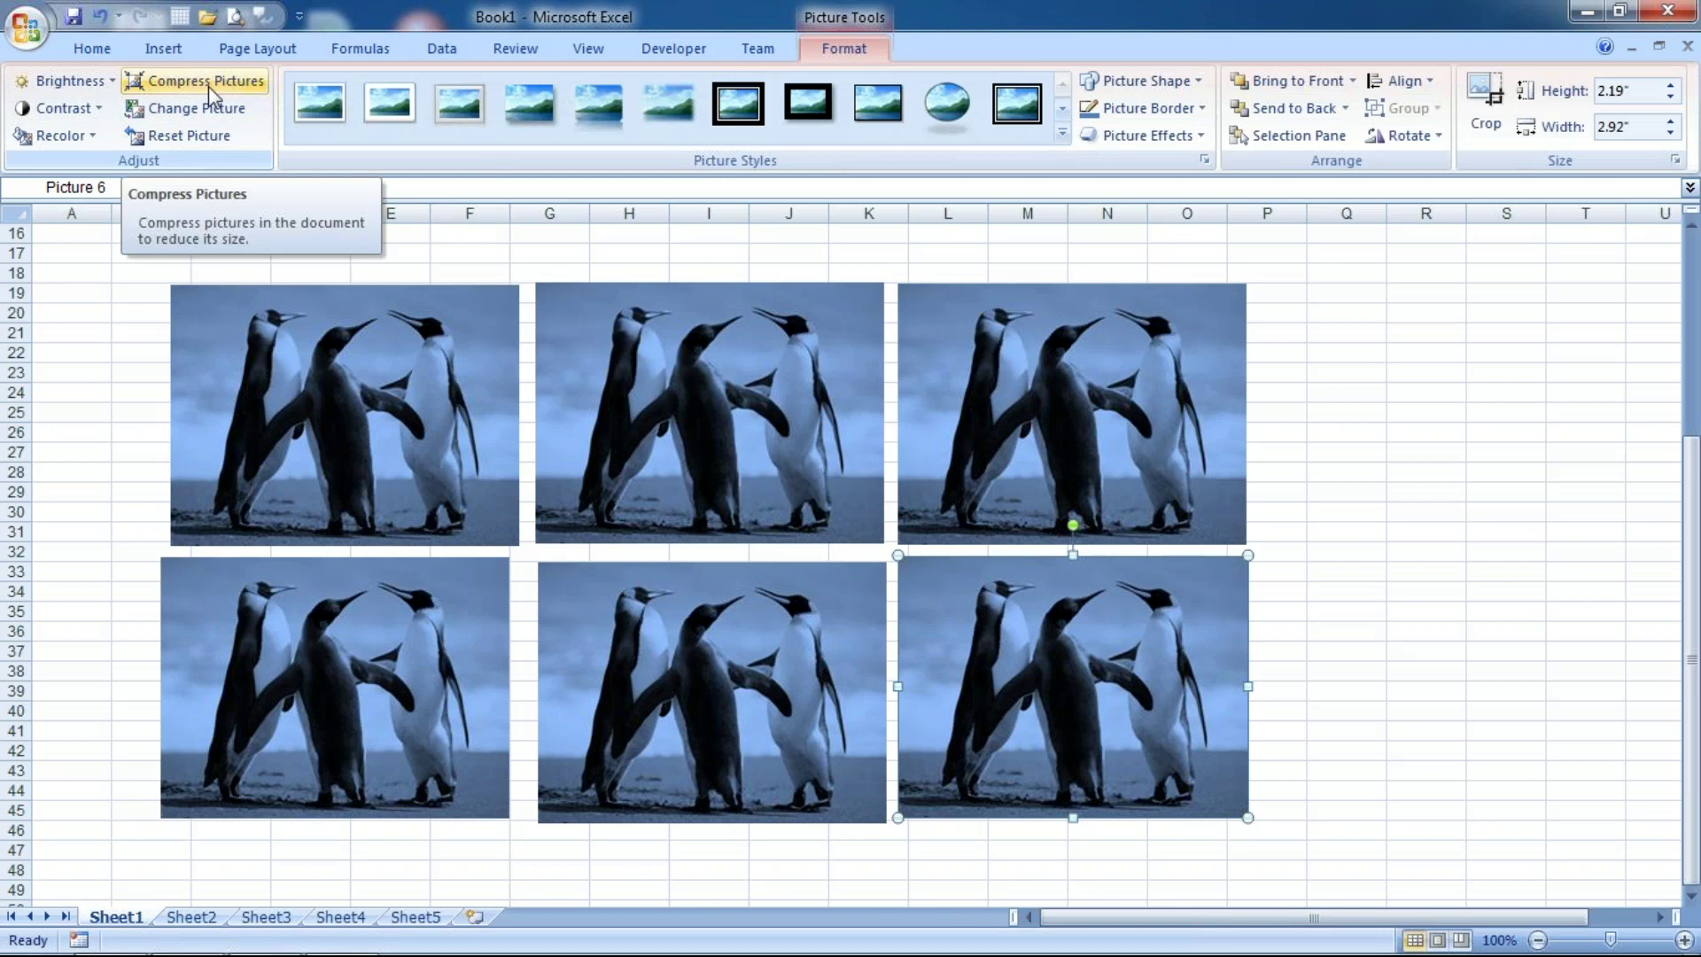
click(209, 87)
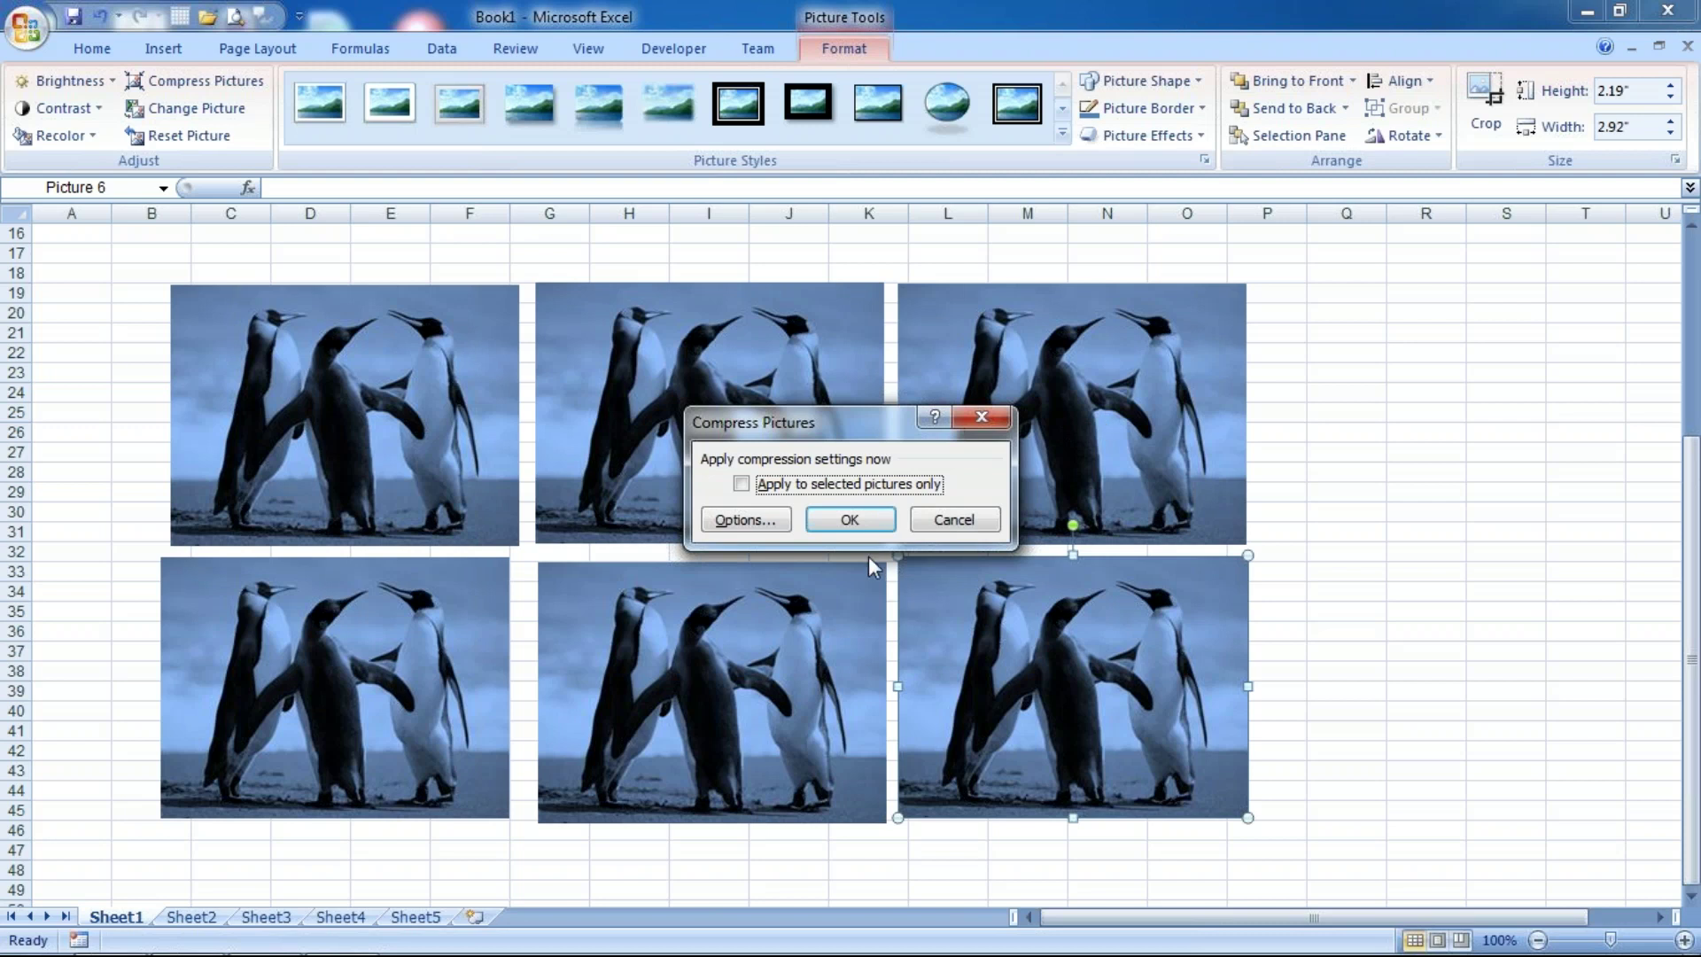
click(868, 526)
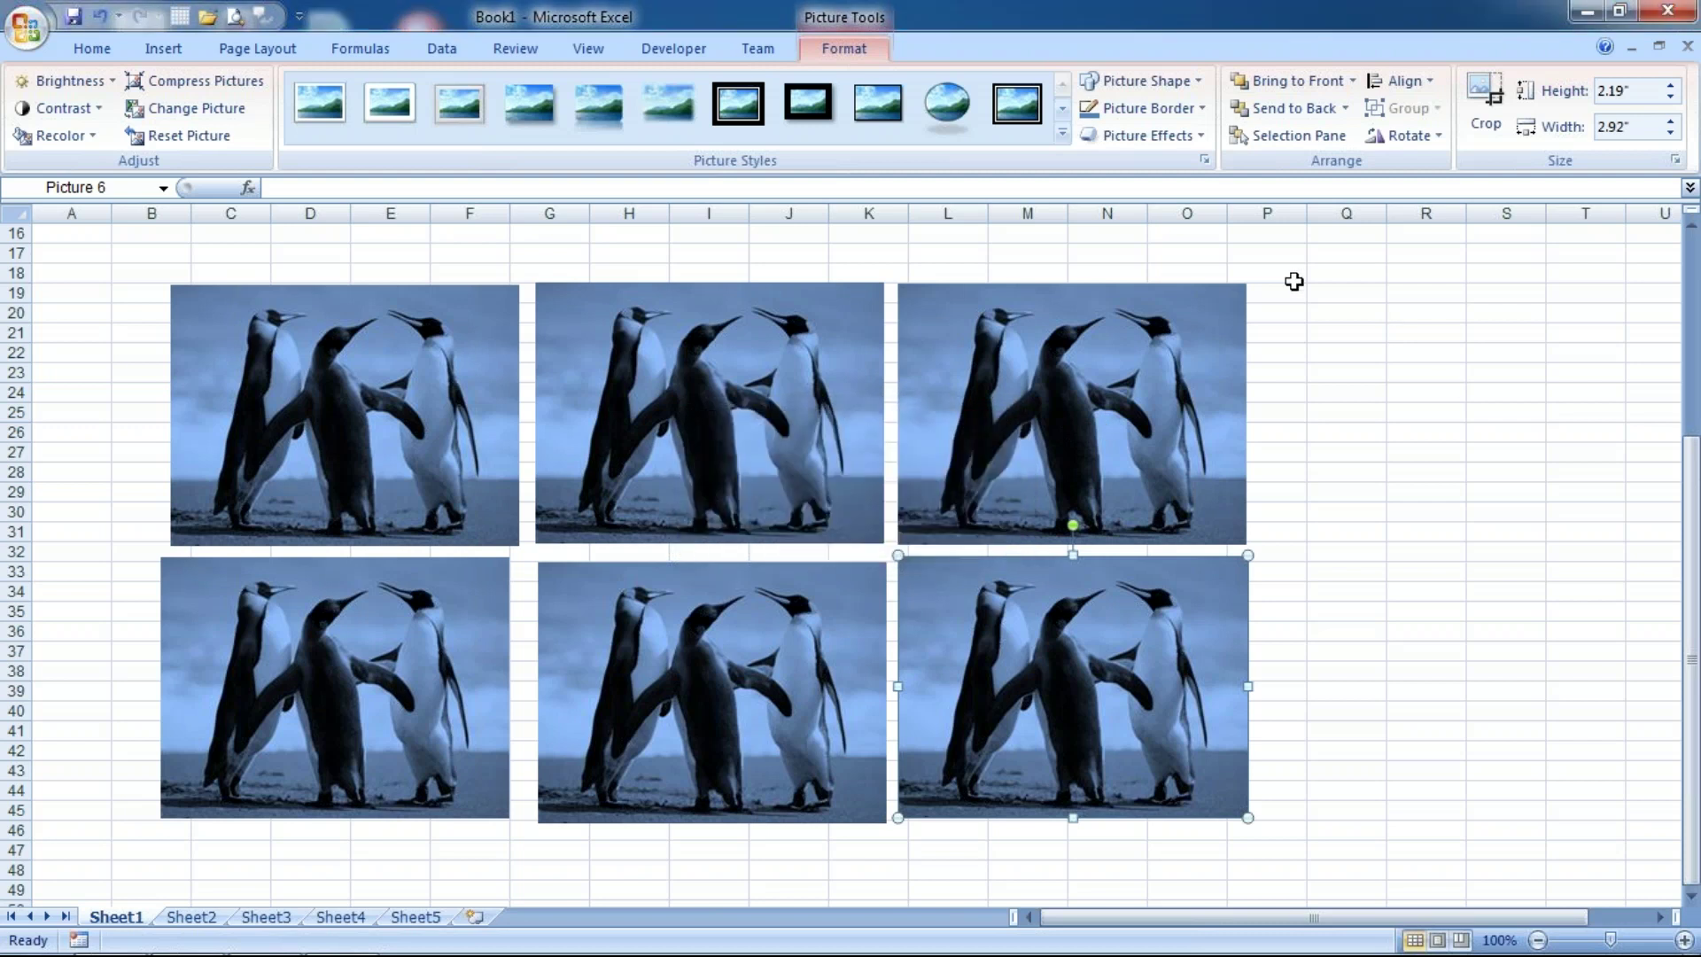
drag(1294, 280, 1272, 373)
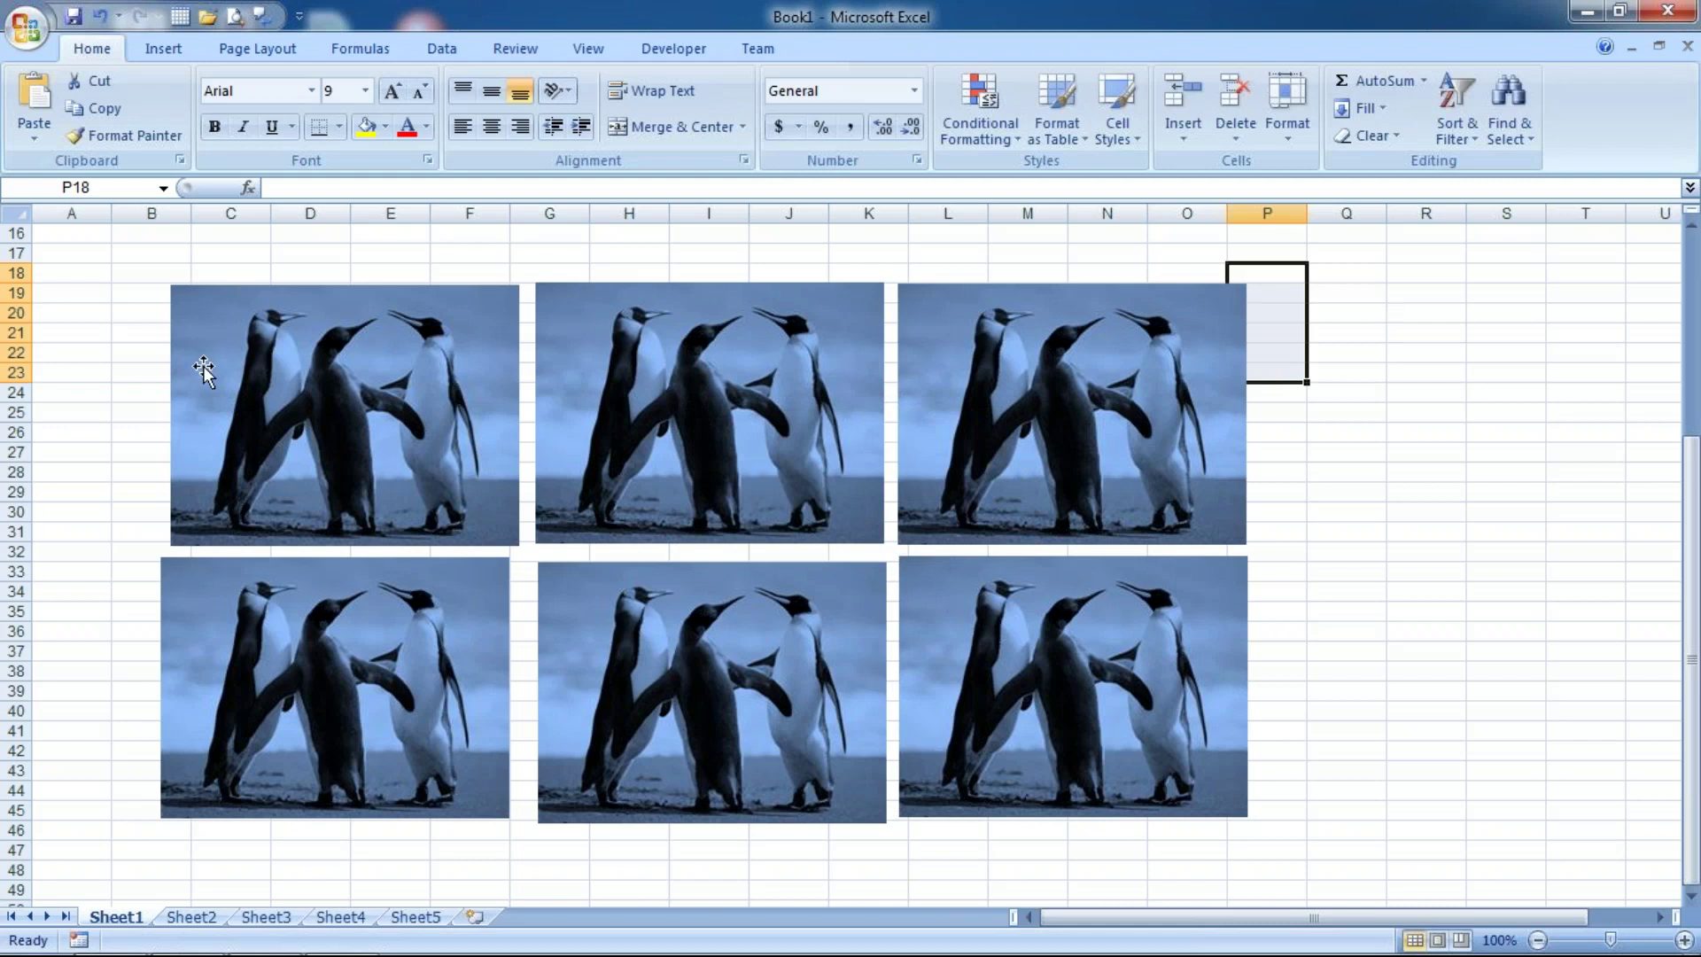
drag(153, 296, 1243, 828)
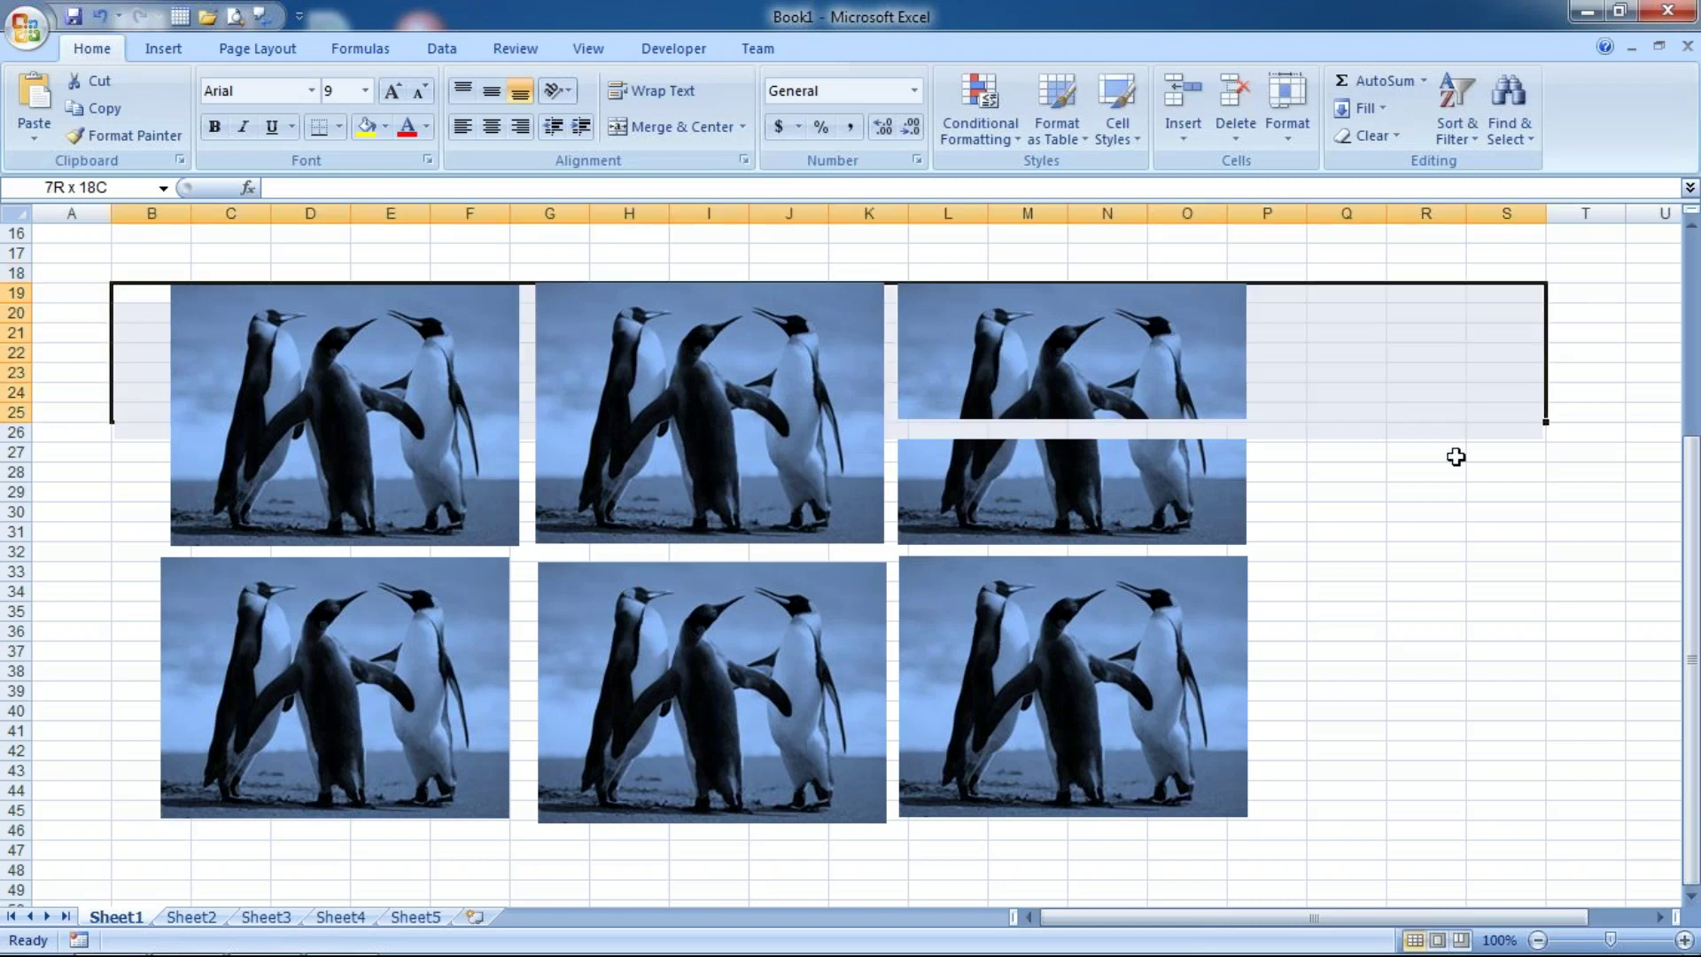
click(673, 377)
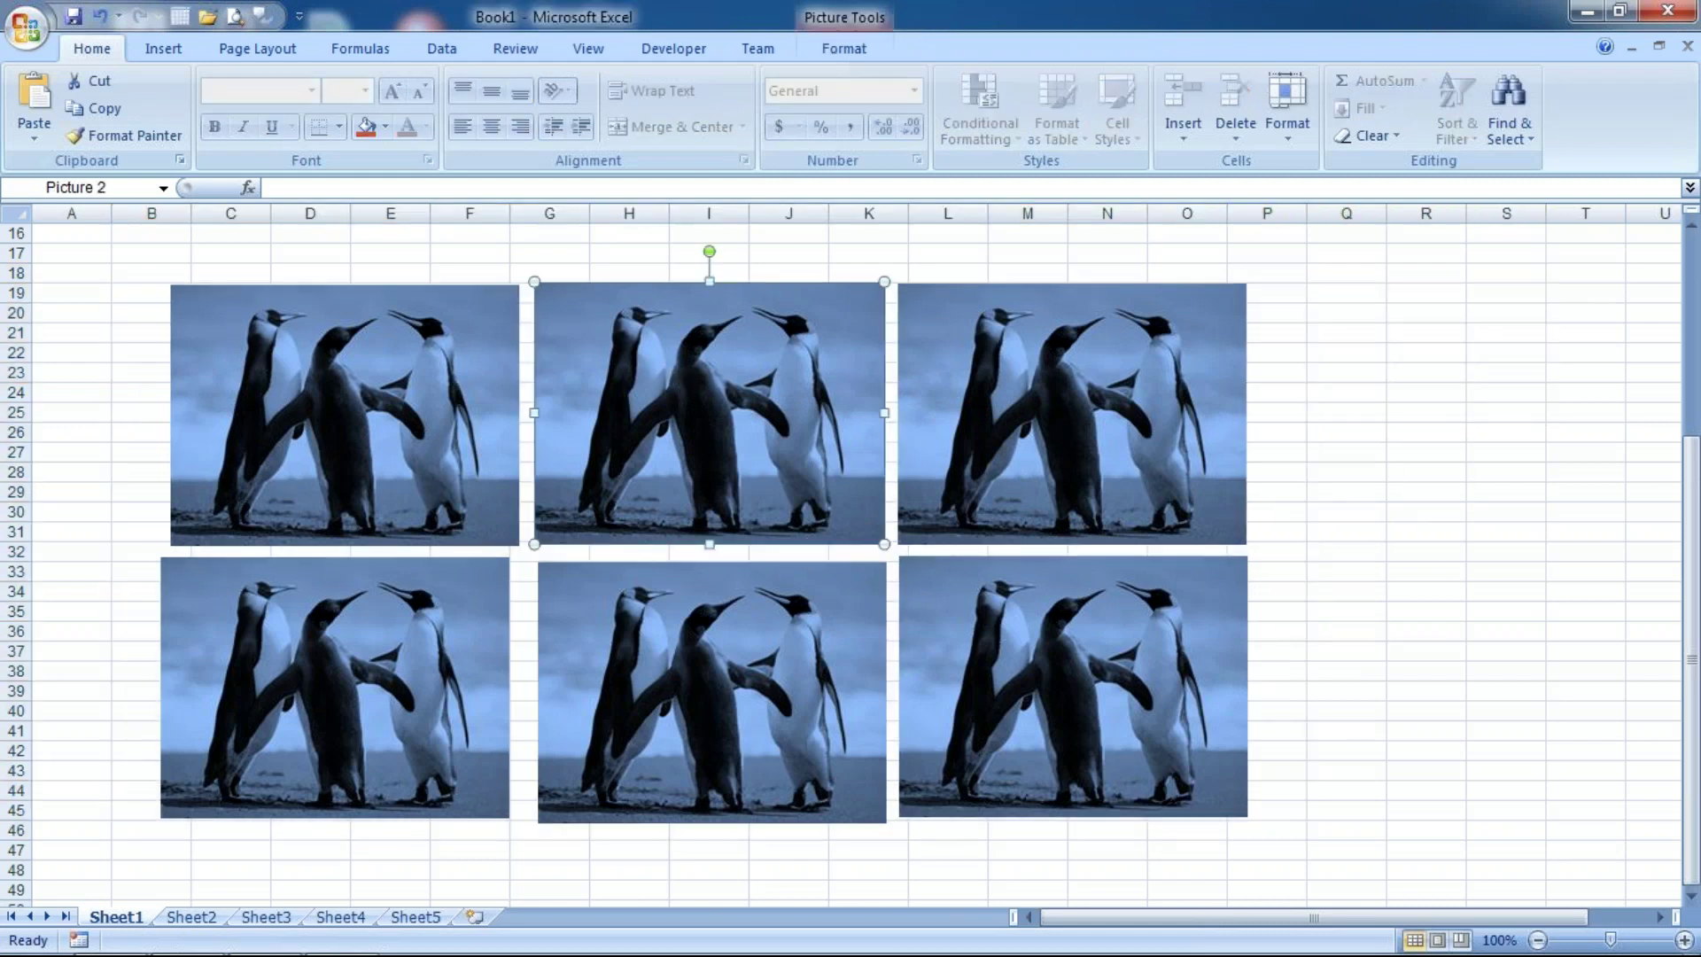
click(853, 57)
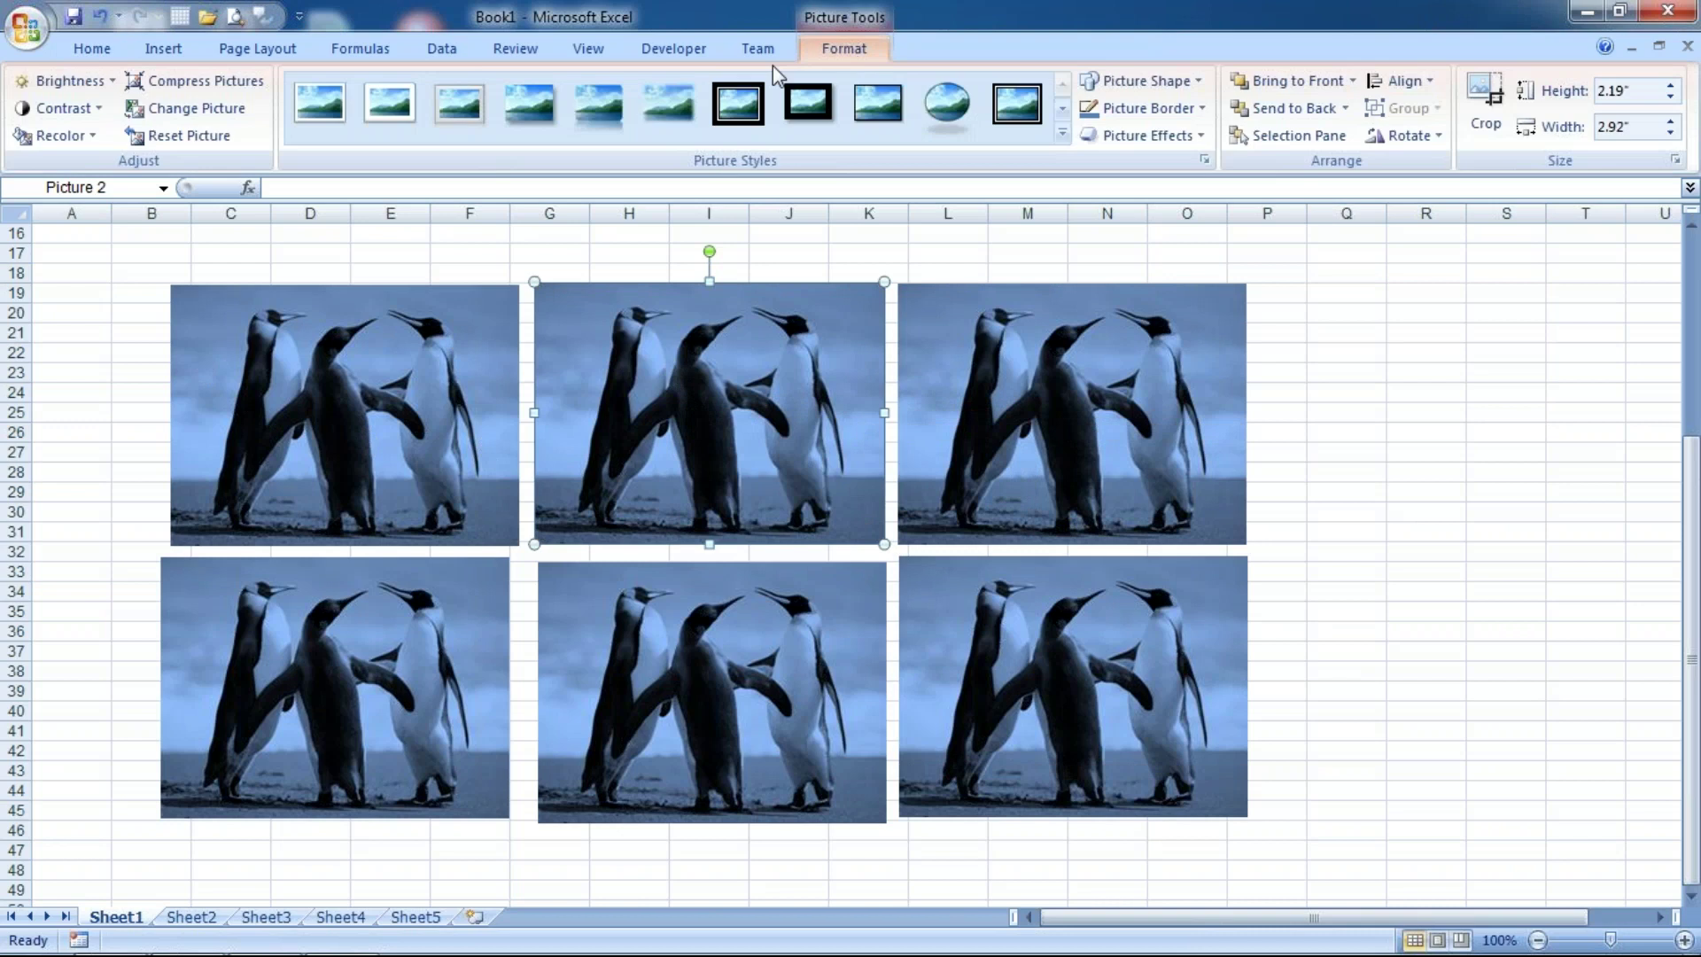
click(242, 87)
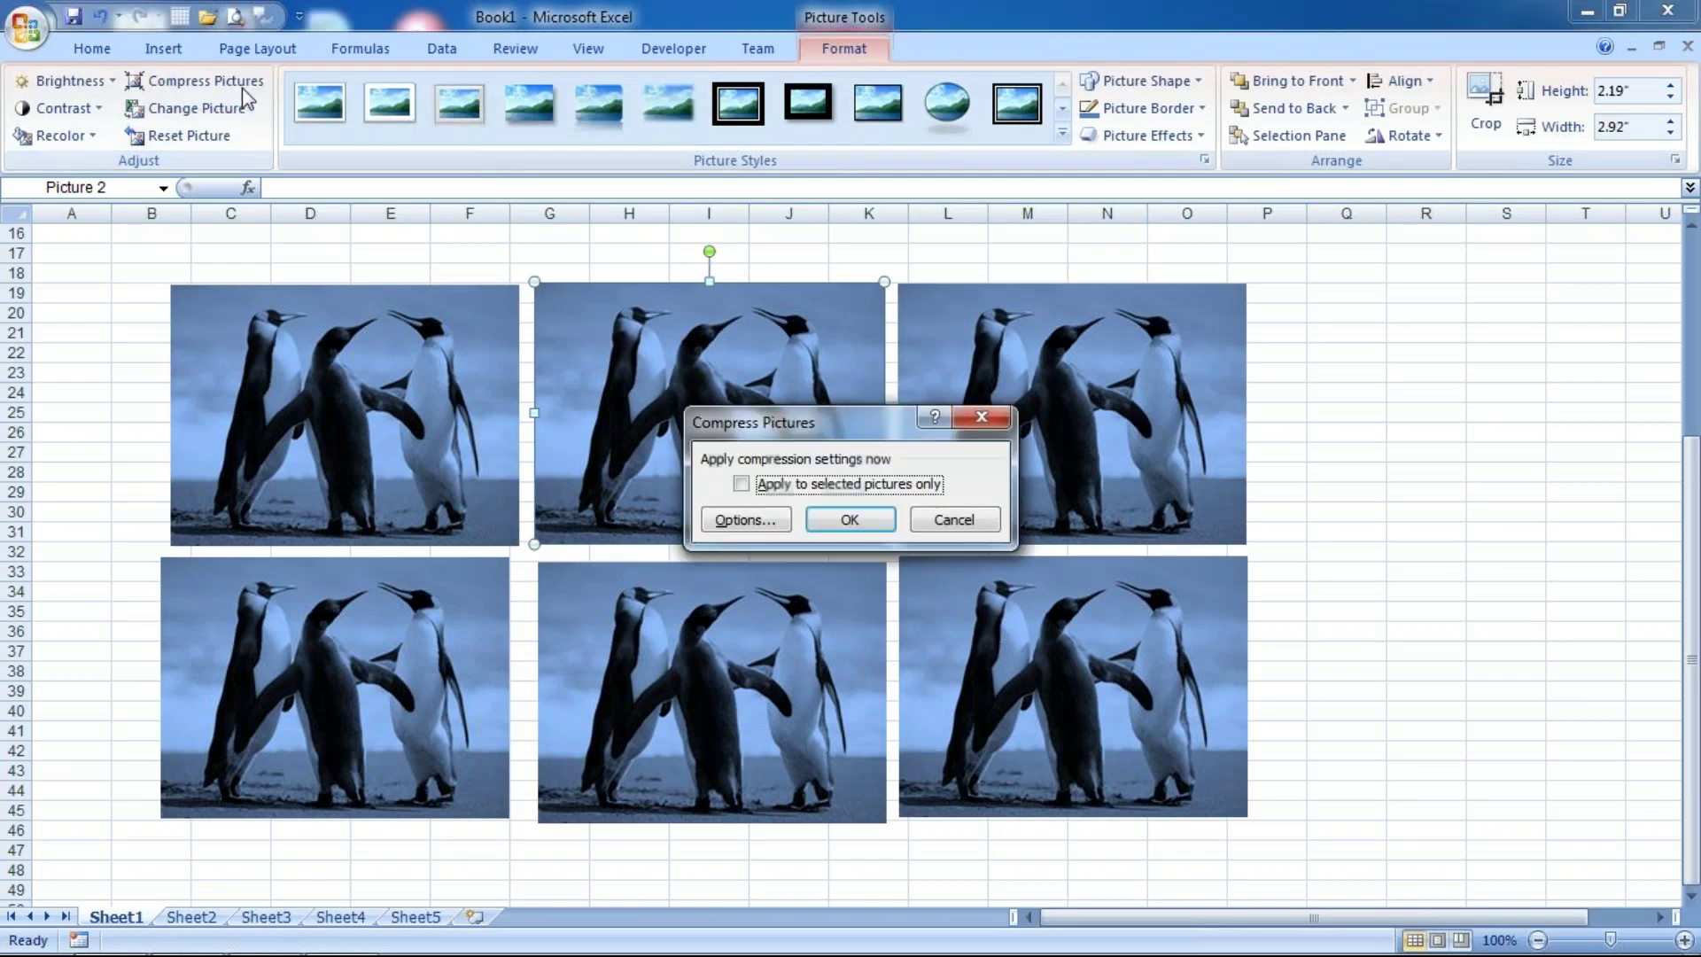
click(849, 519)
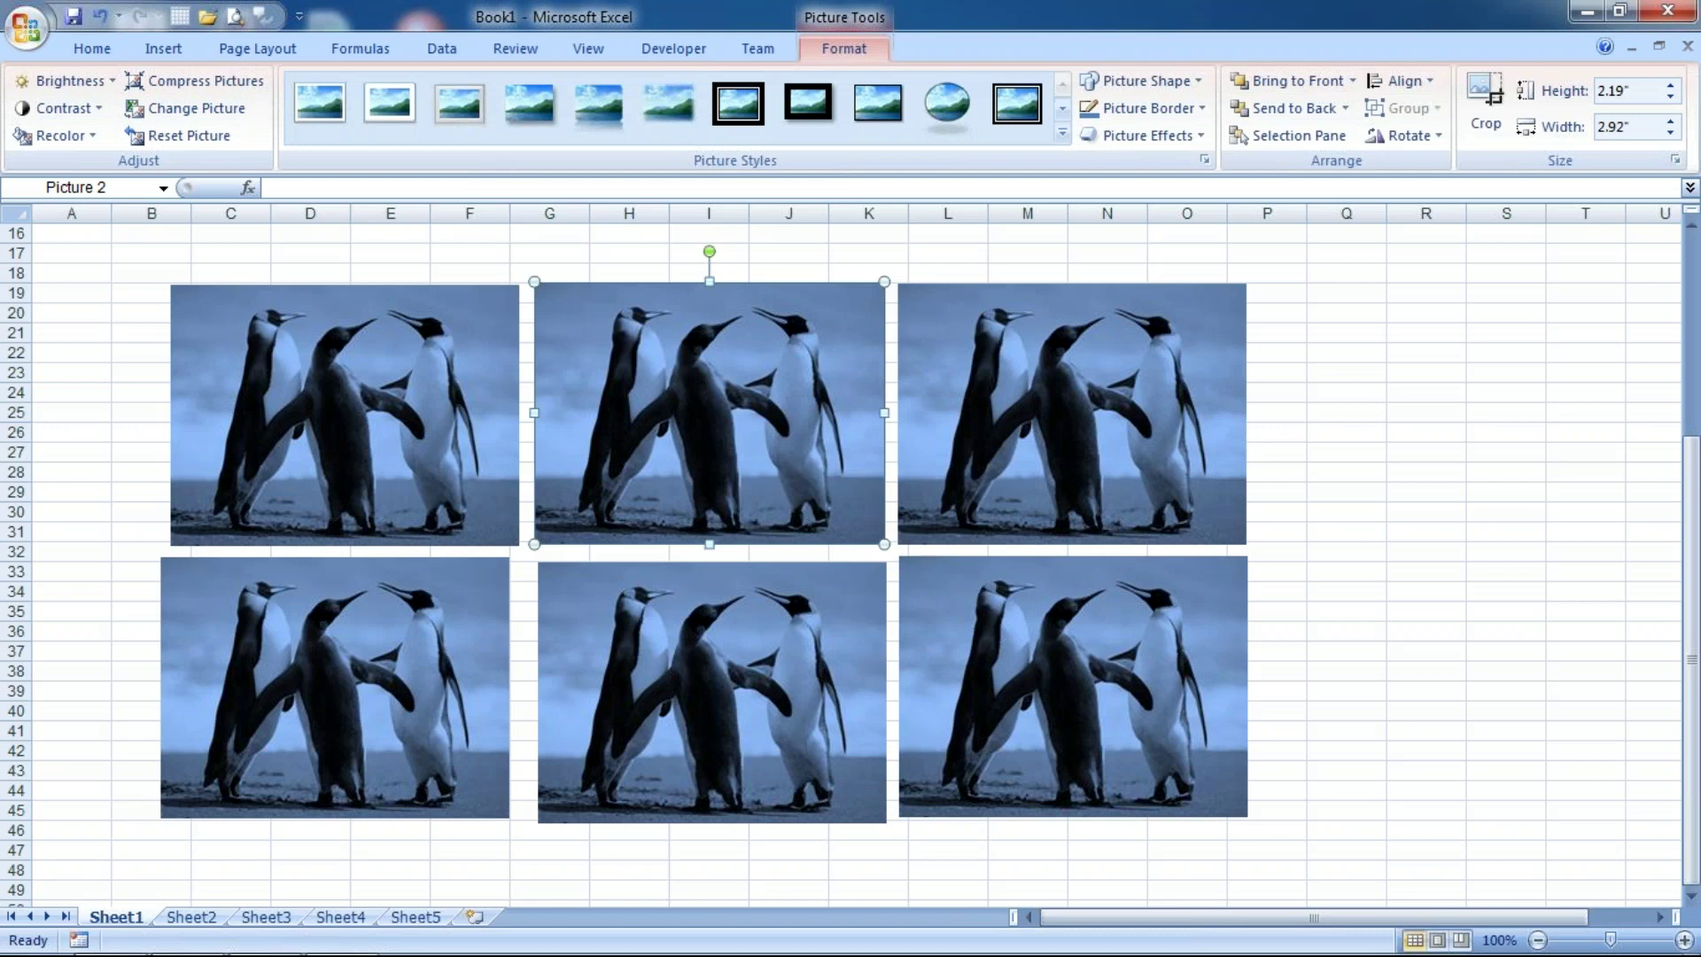
Give the top-right penguin picture the thick black frame picture style.
click(1276, 393)
click(1232, 403)
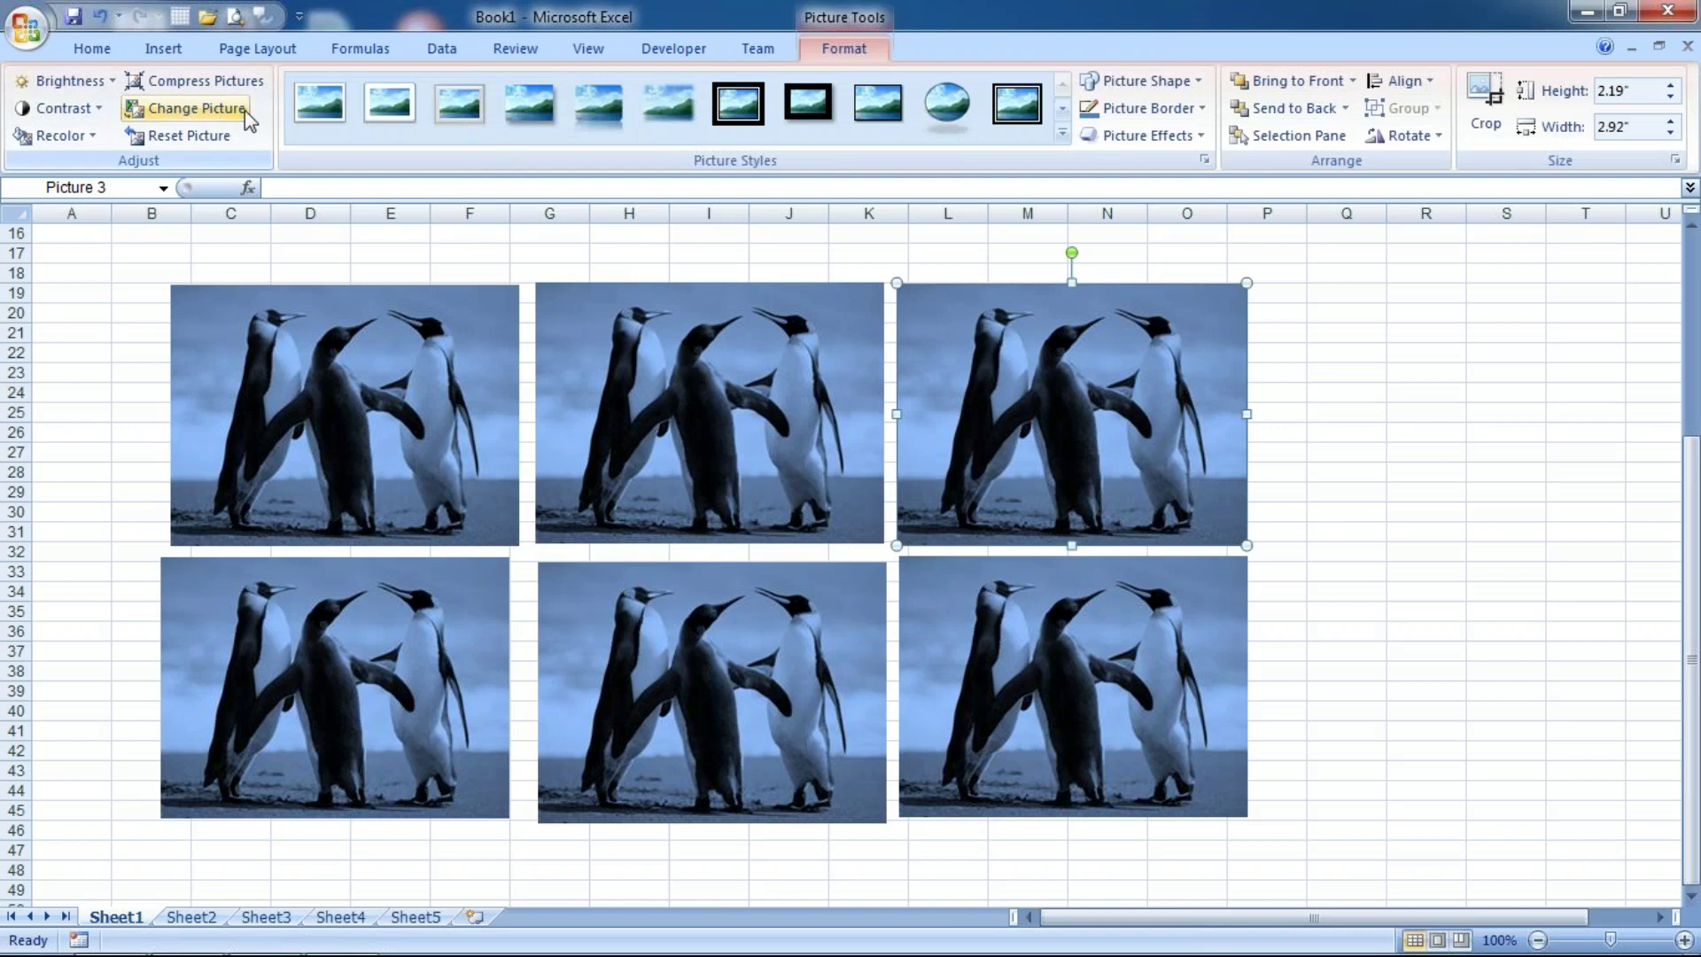
click(248, 118)
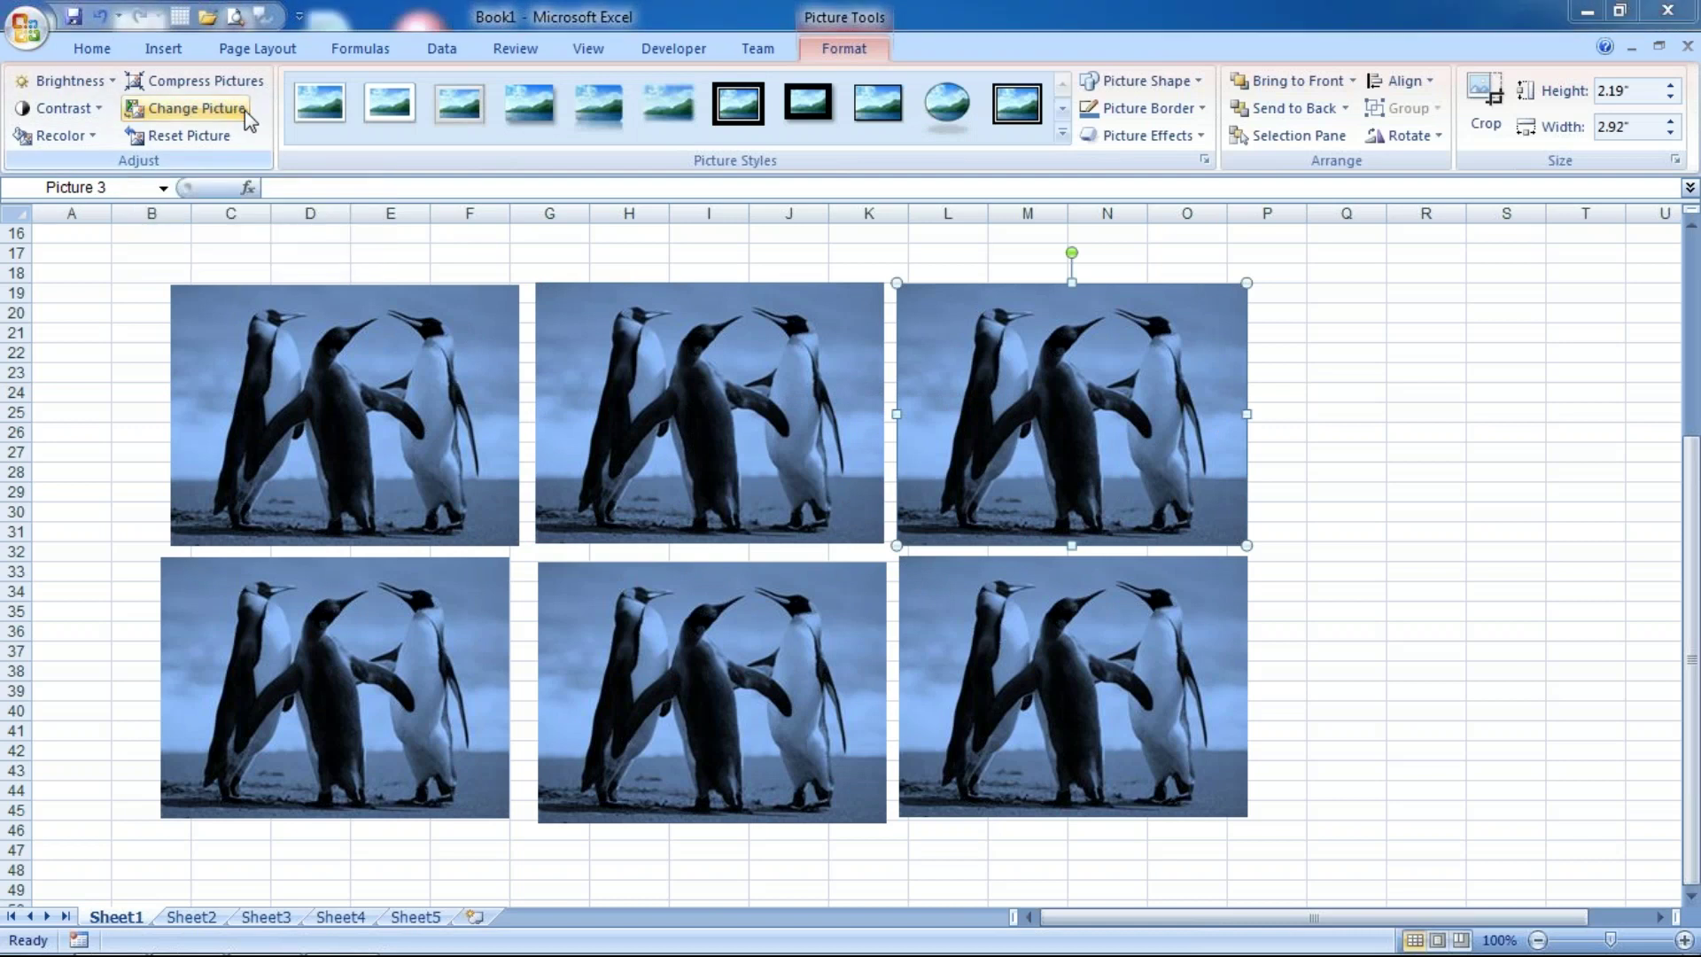
key(Escape)
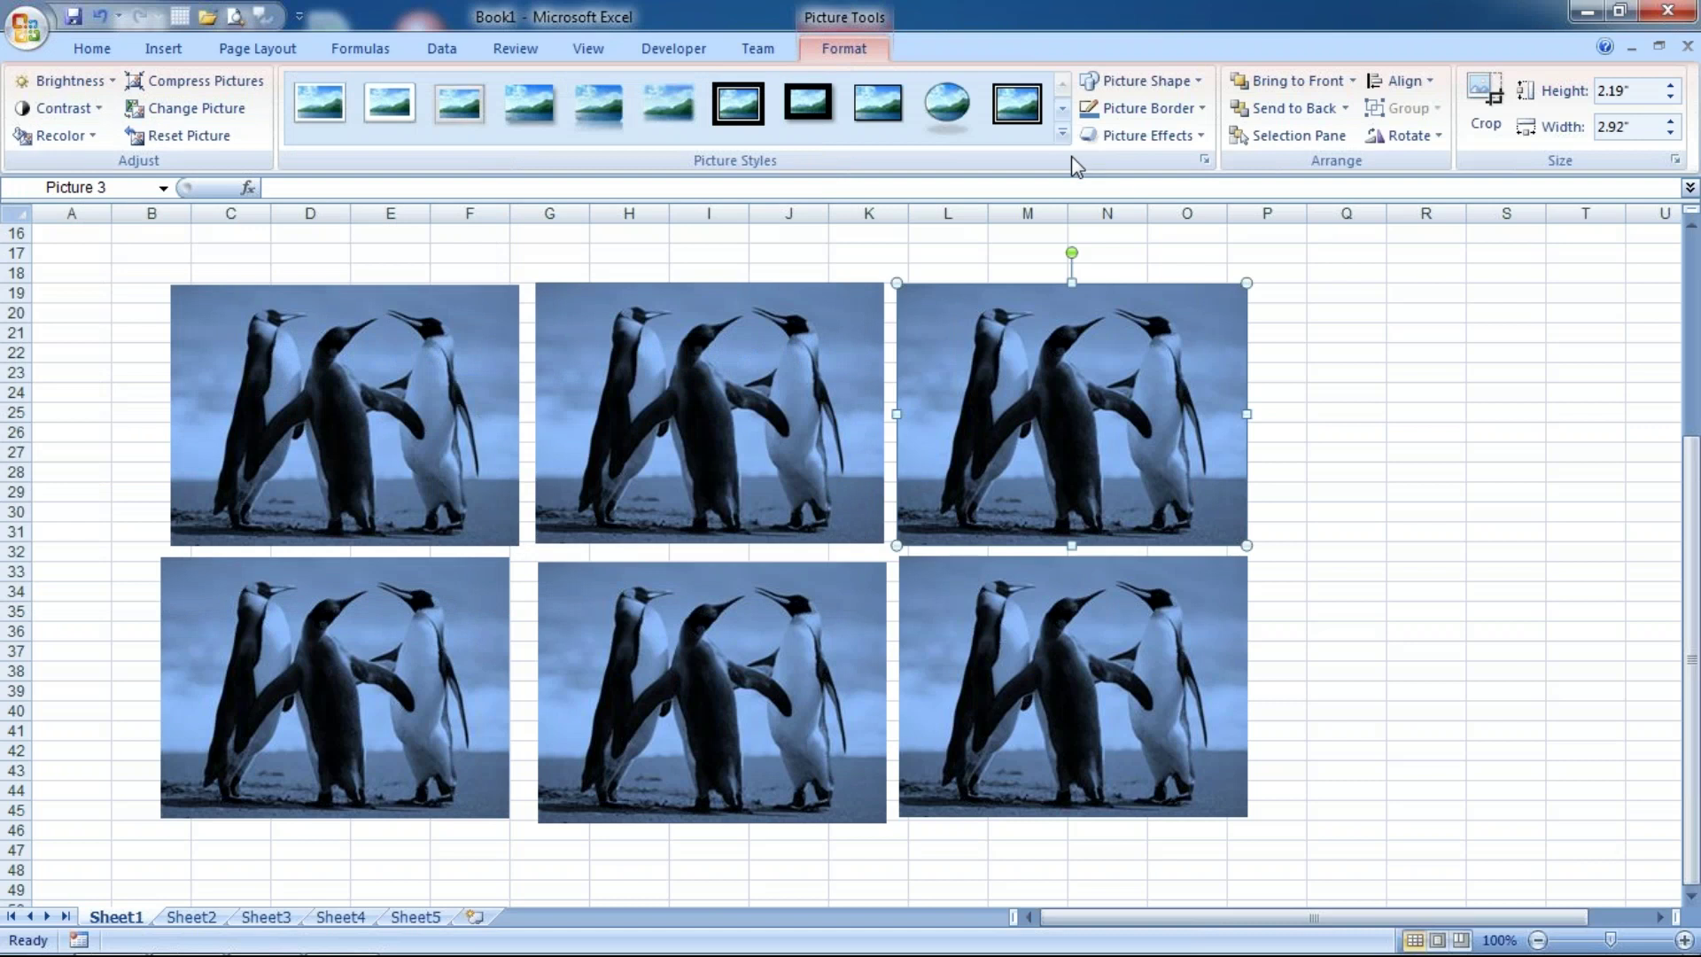
click(1025, 124)
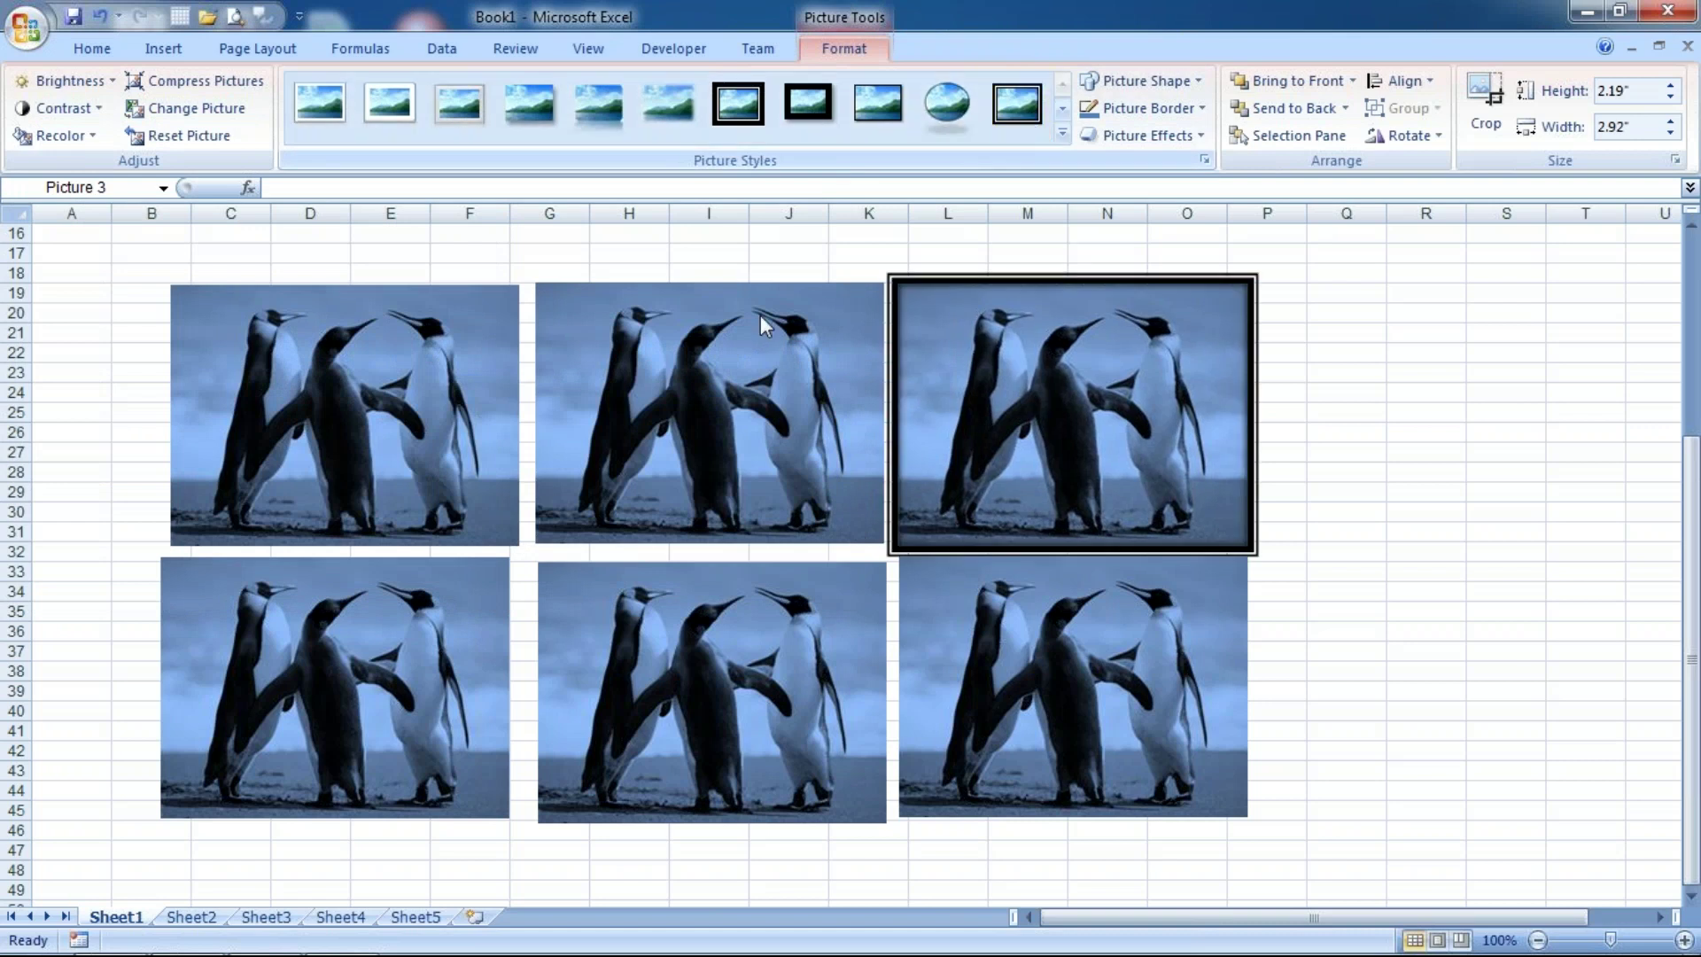
Give the top-middle picture the same thick black frame and change its border to red.
click(650, 381)
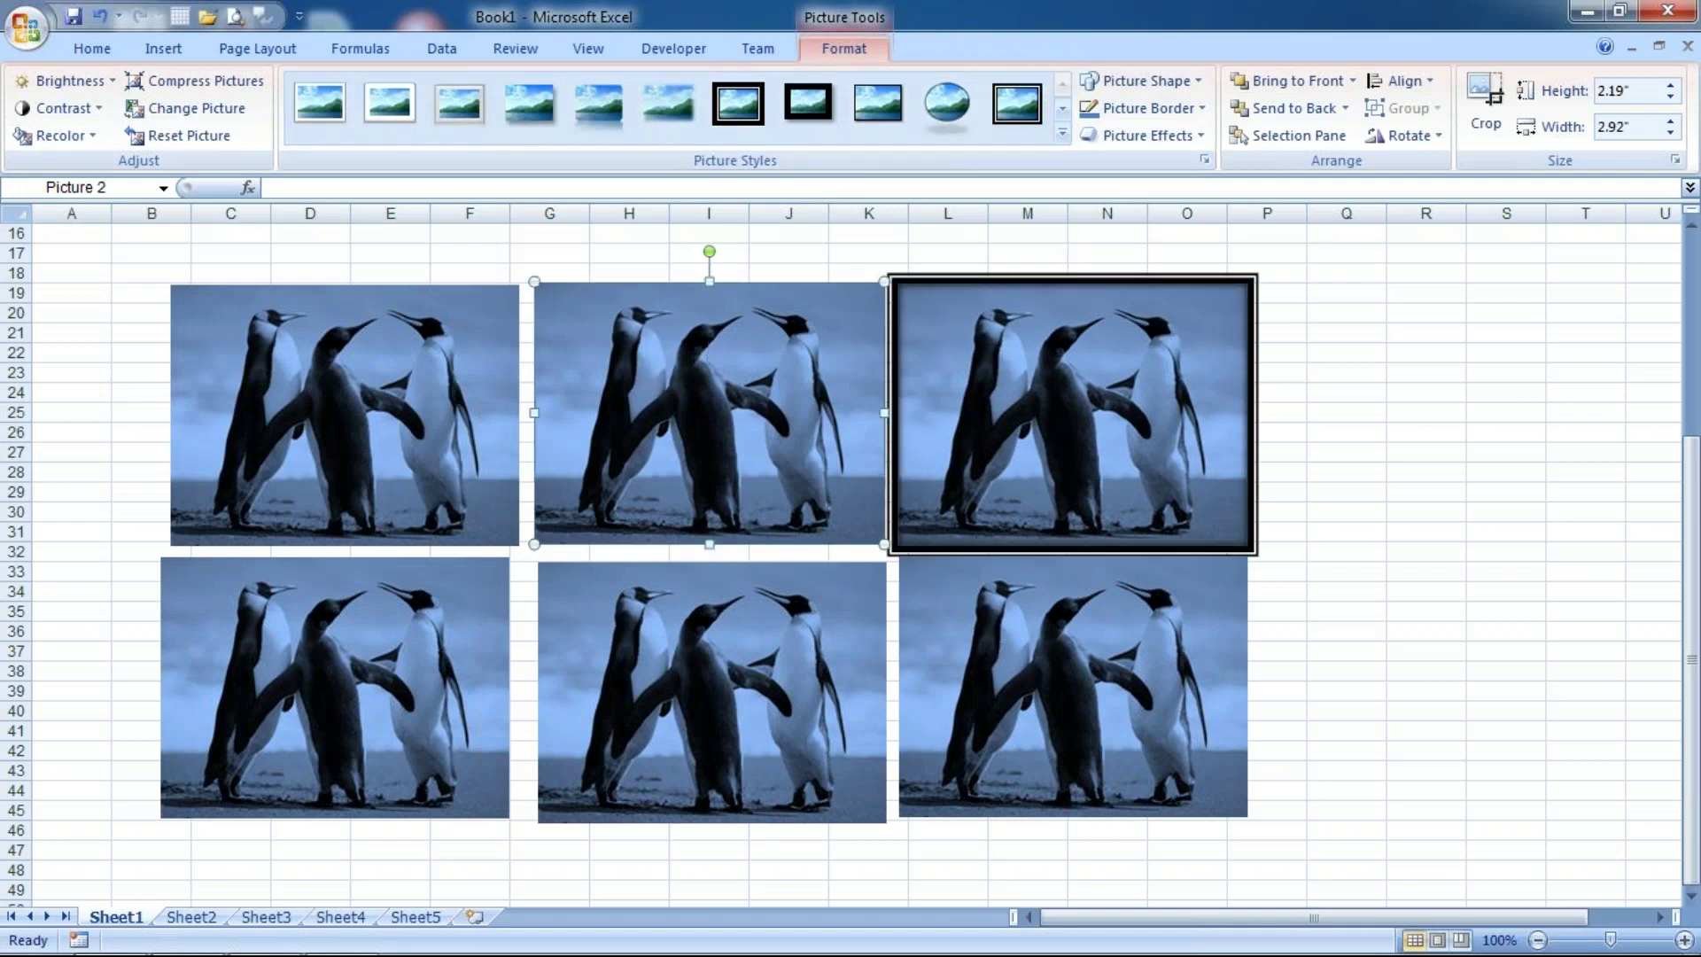
click(1016, 103)
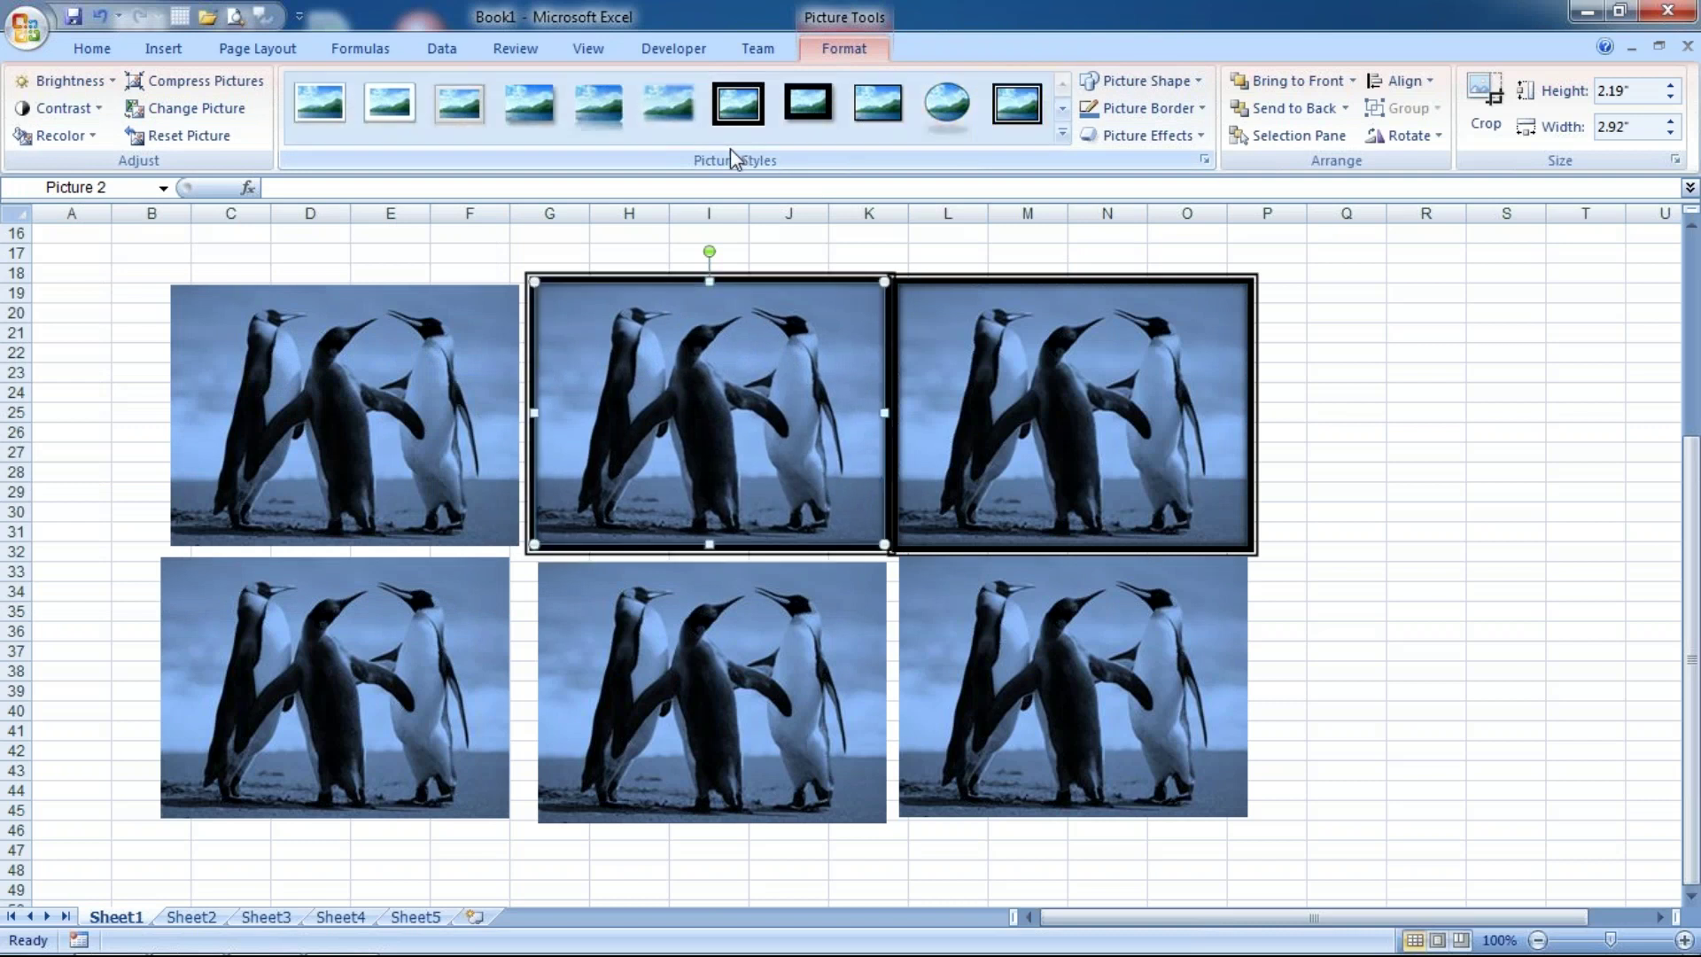
click(1202, 85)
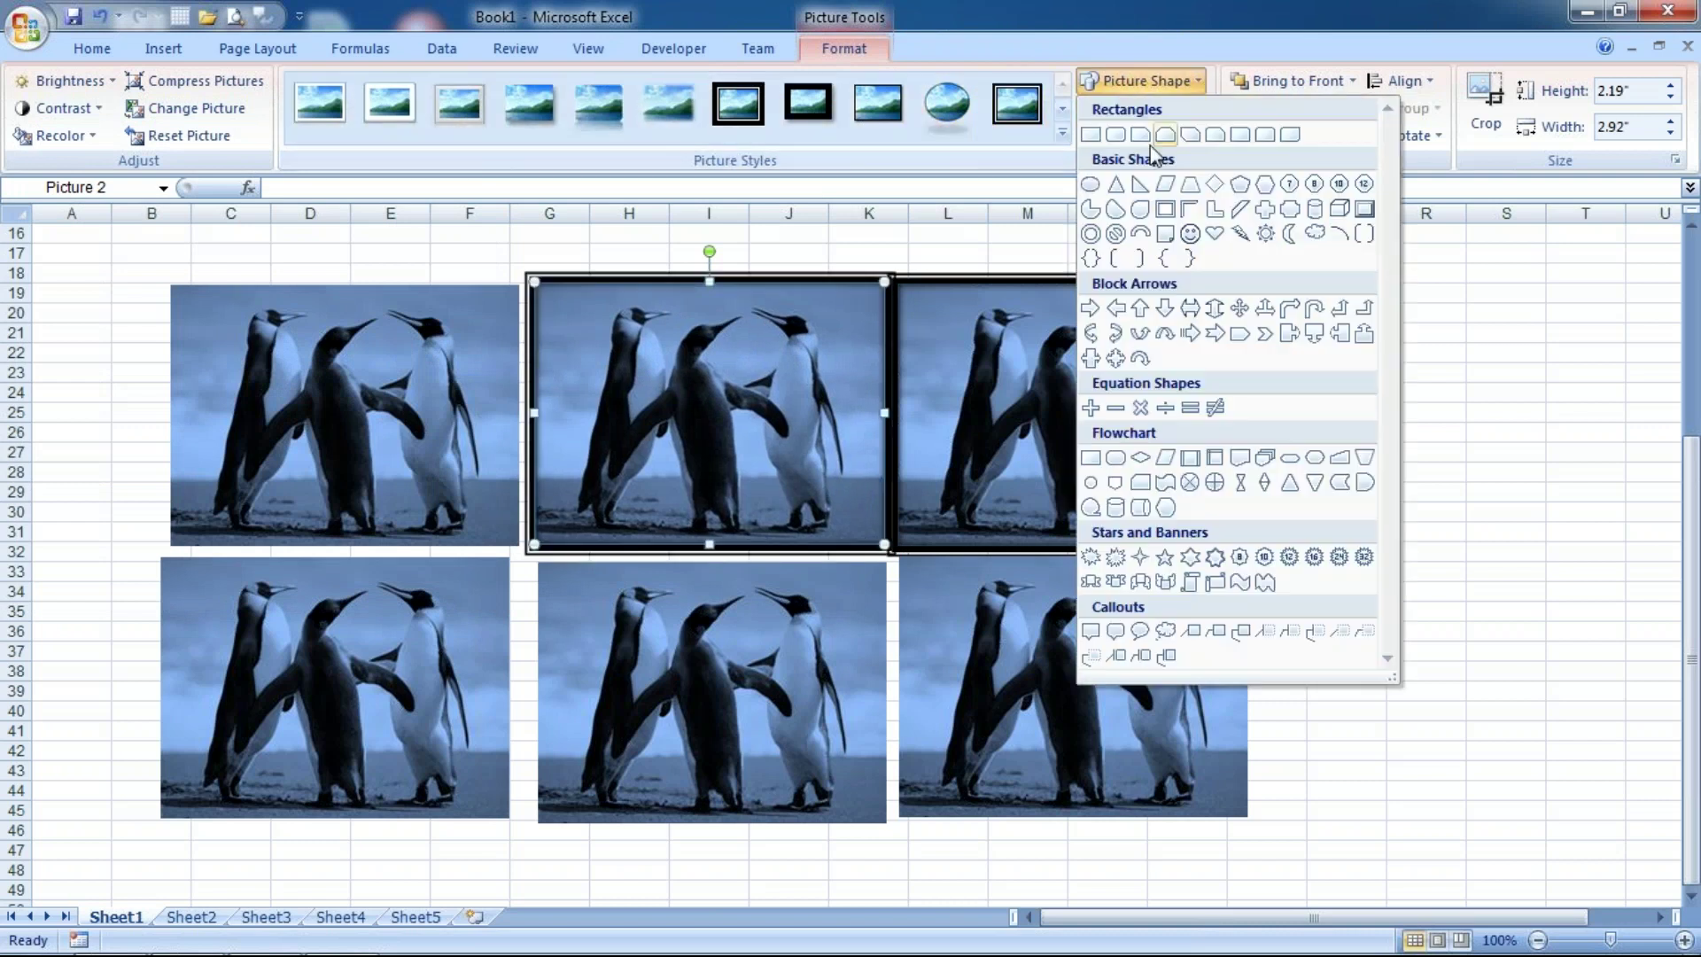
click(1439, 292)
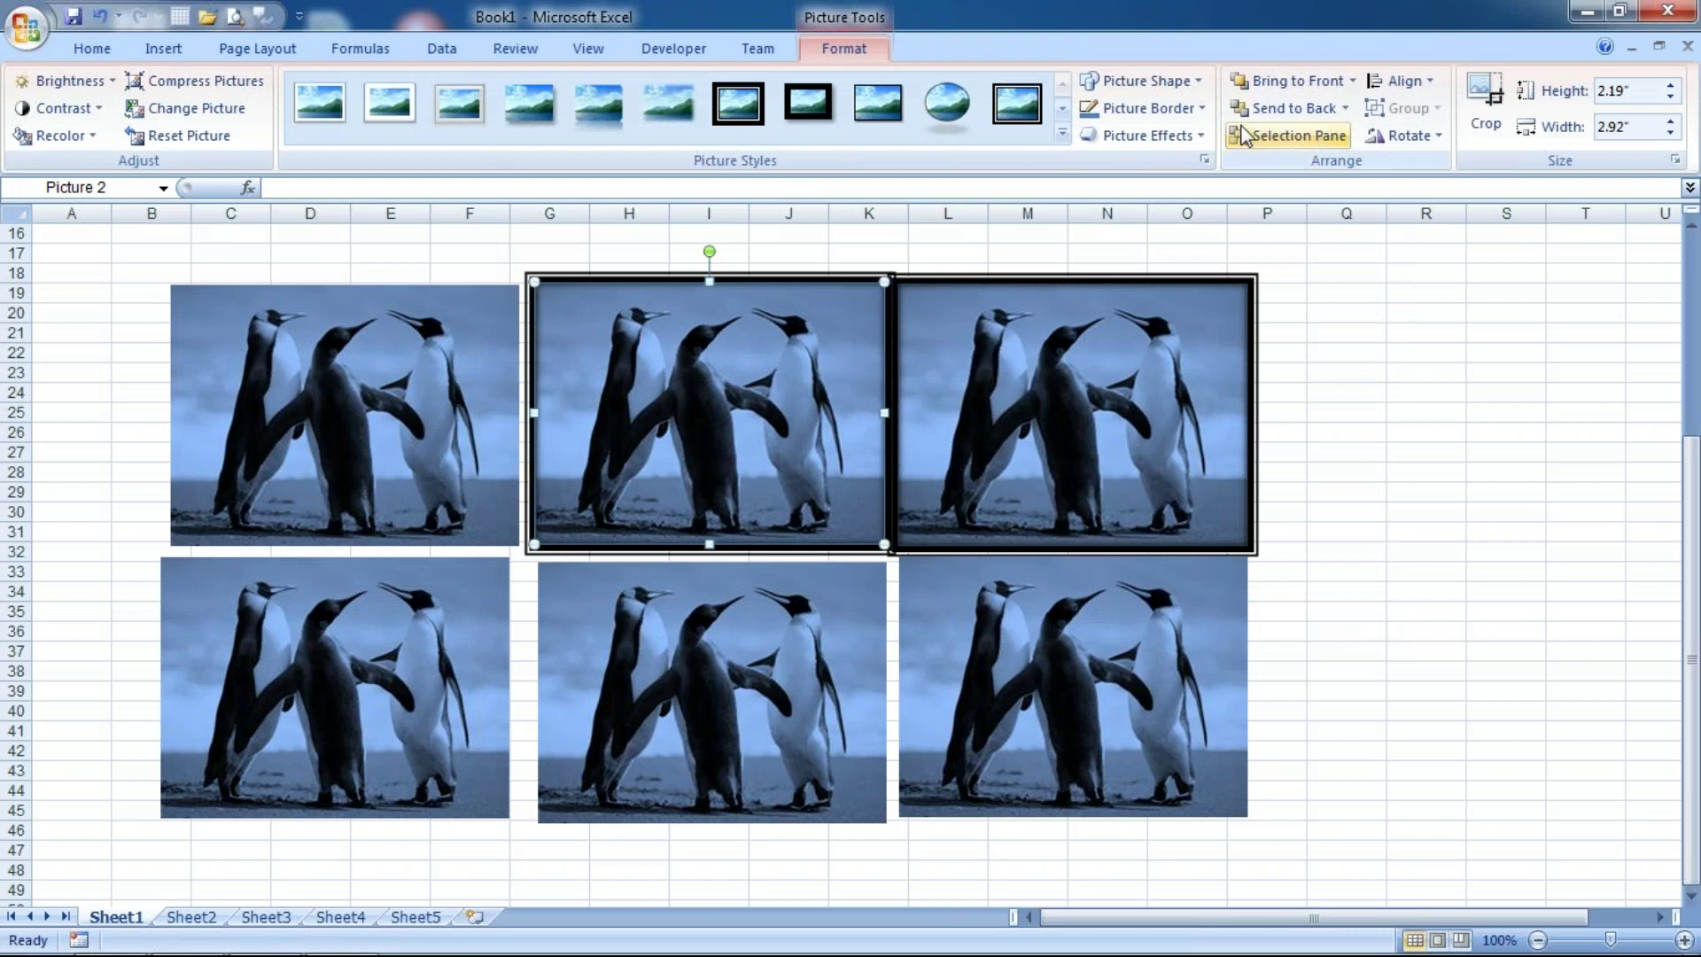
click(1207, 105)
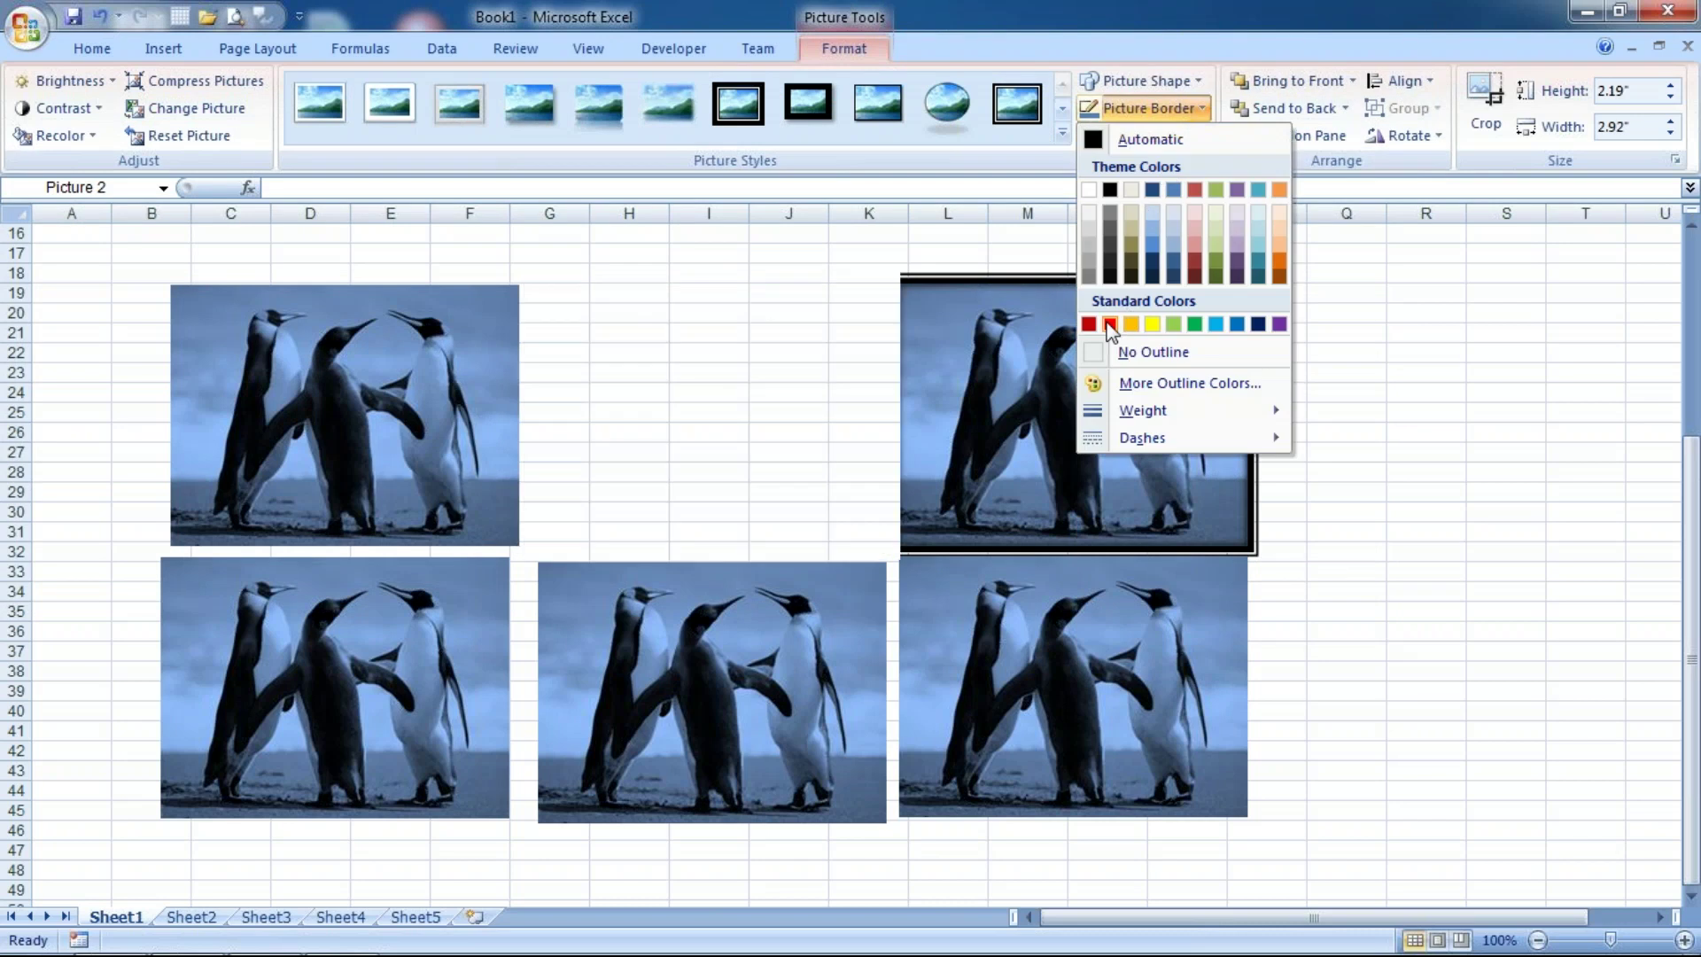
click(1115, 325)
click(1426, 392)
click(386, 424)
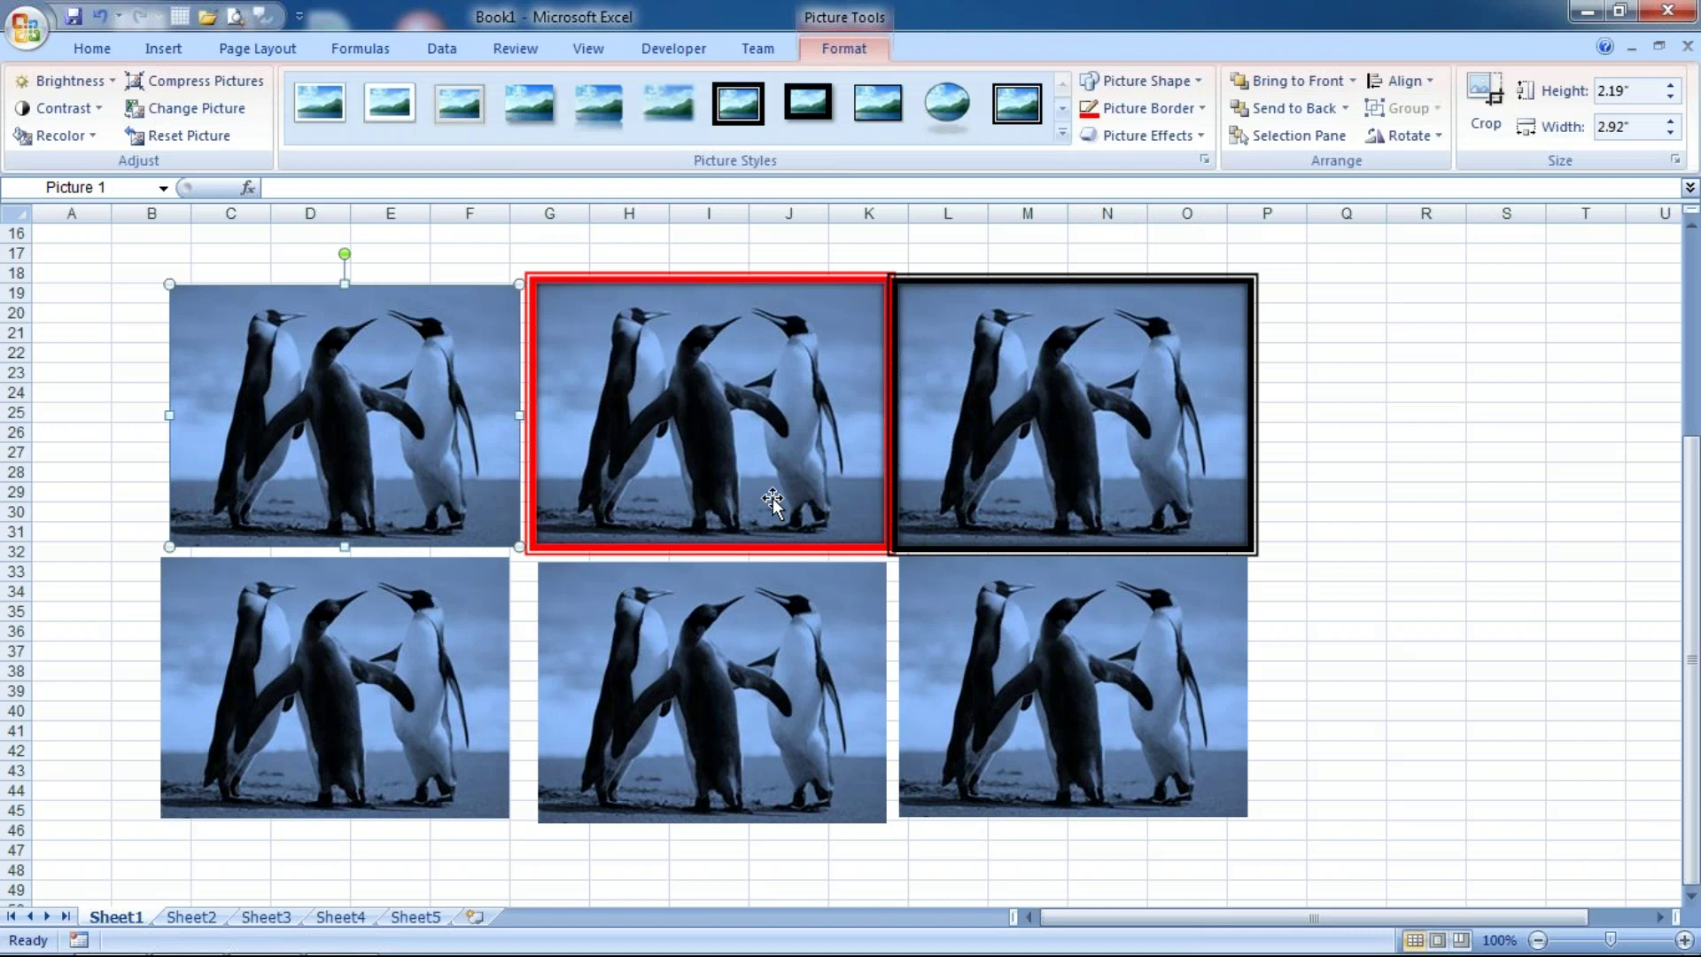
click(193, 108)
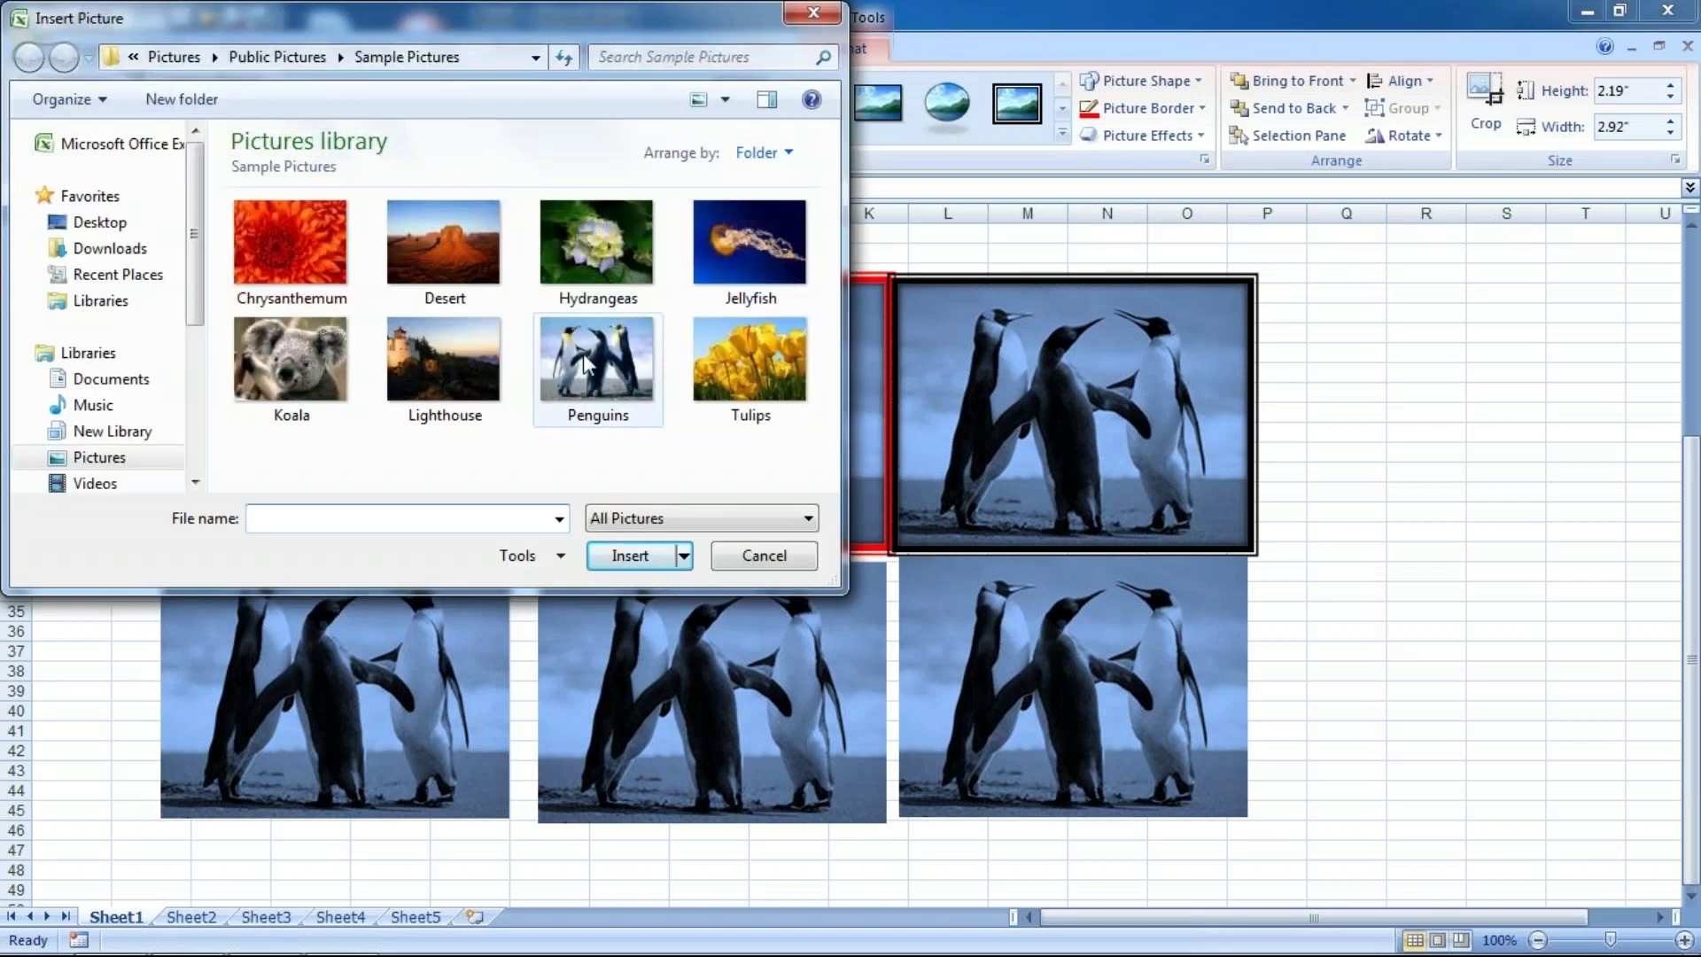
Replace the top-left and top-middle pictures with the Lighthouse image.
double_click(451, 373)
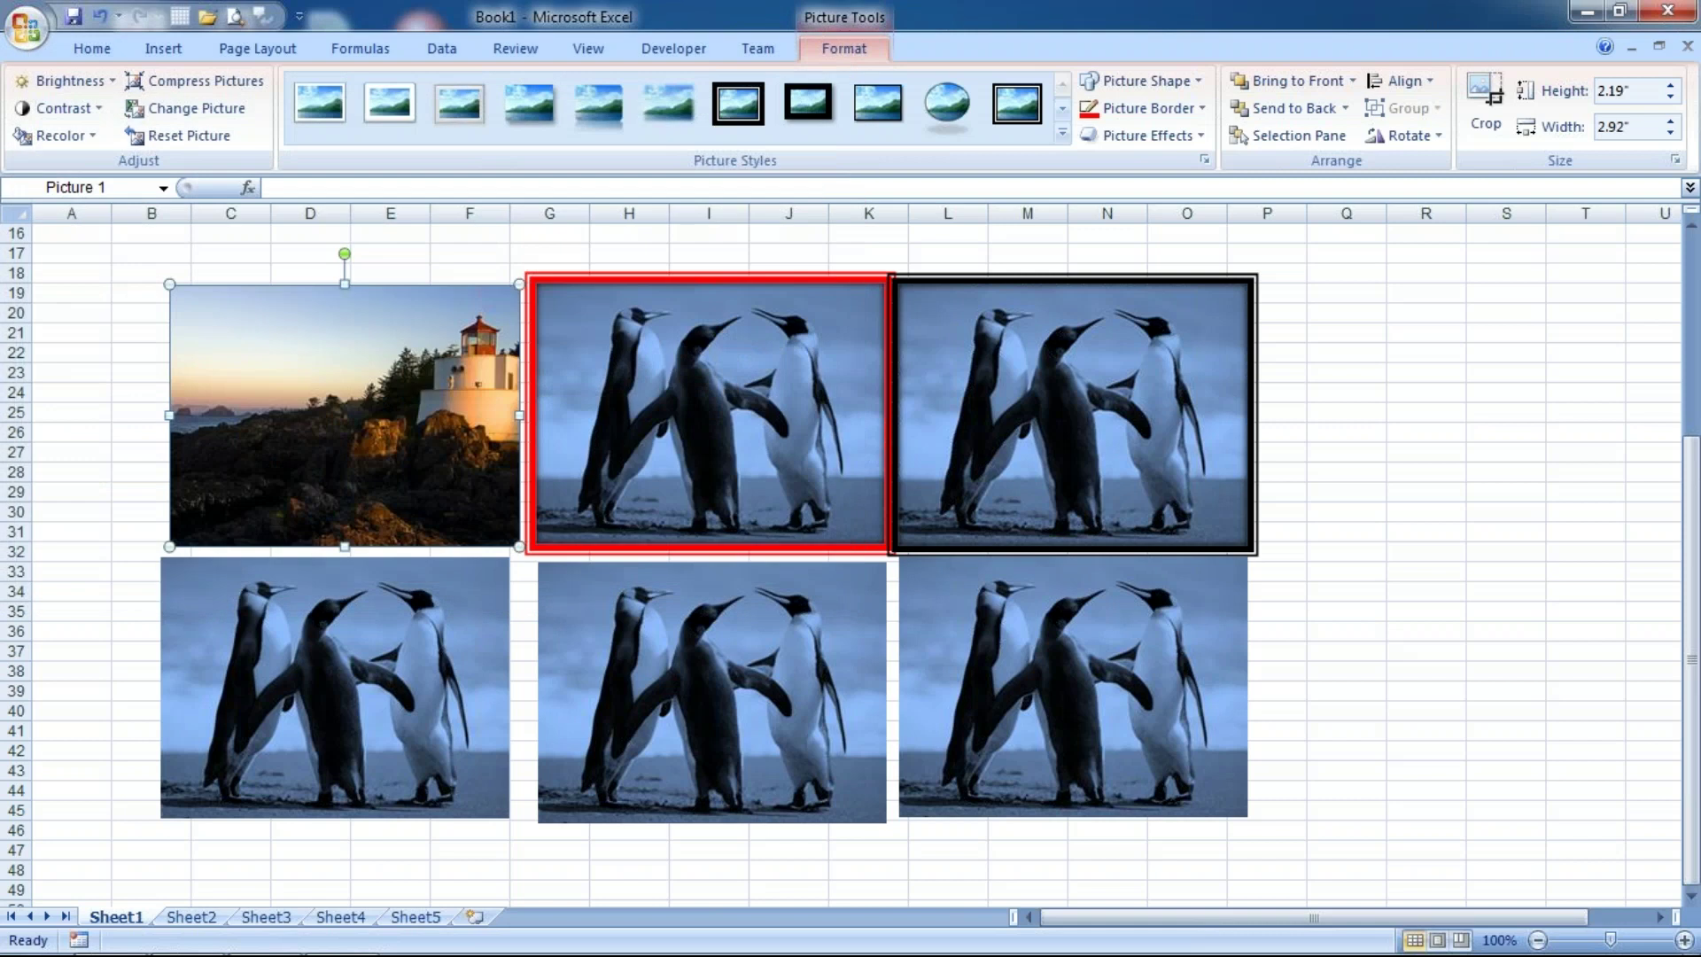
click(655, 390)
click(186, 108)
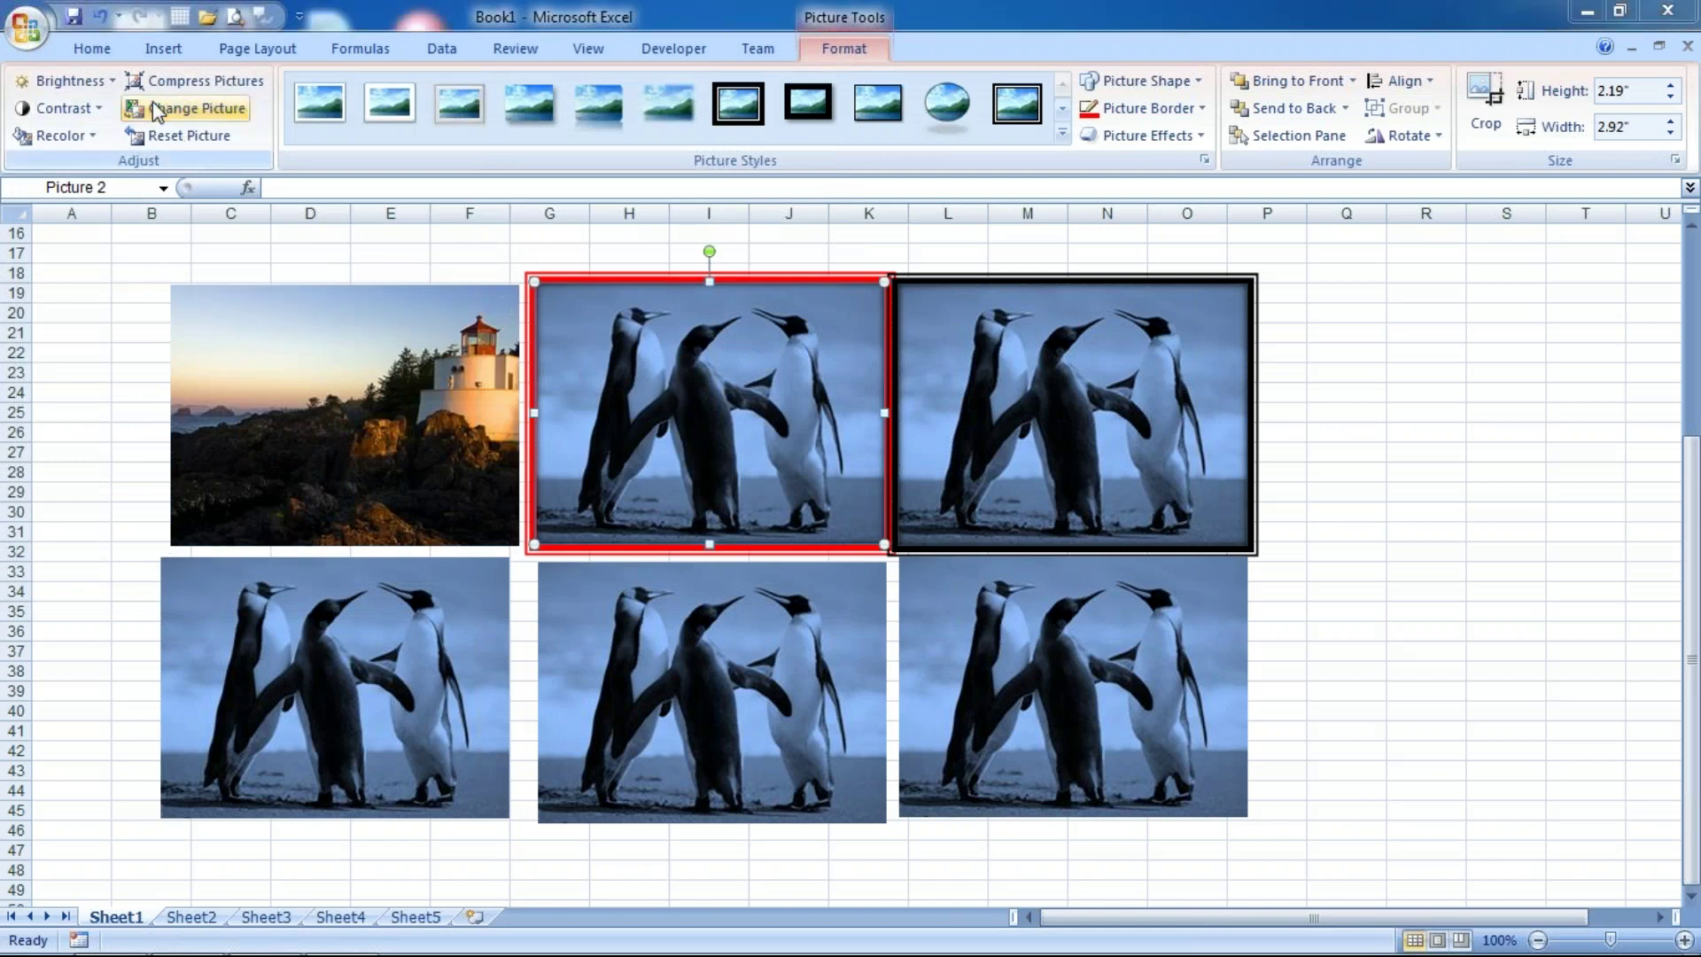
double_click(401, 369)
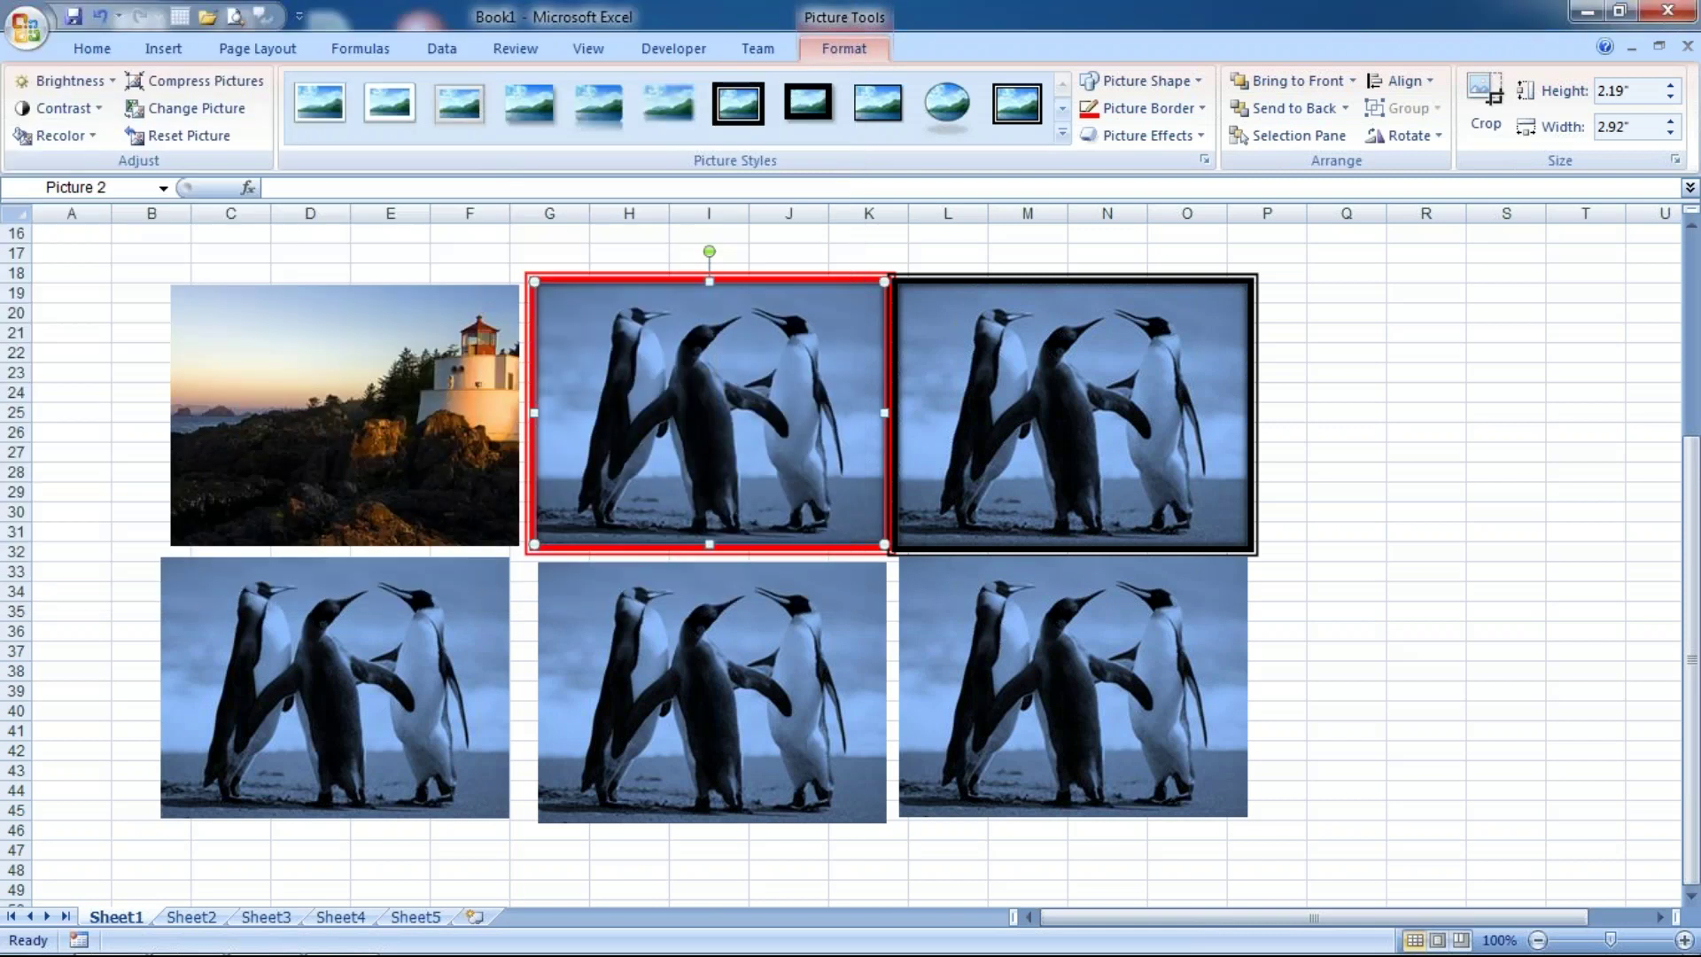
click(1321, 392)
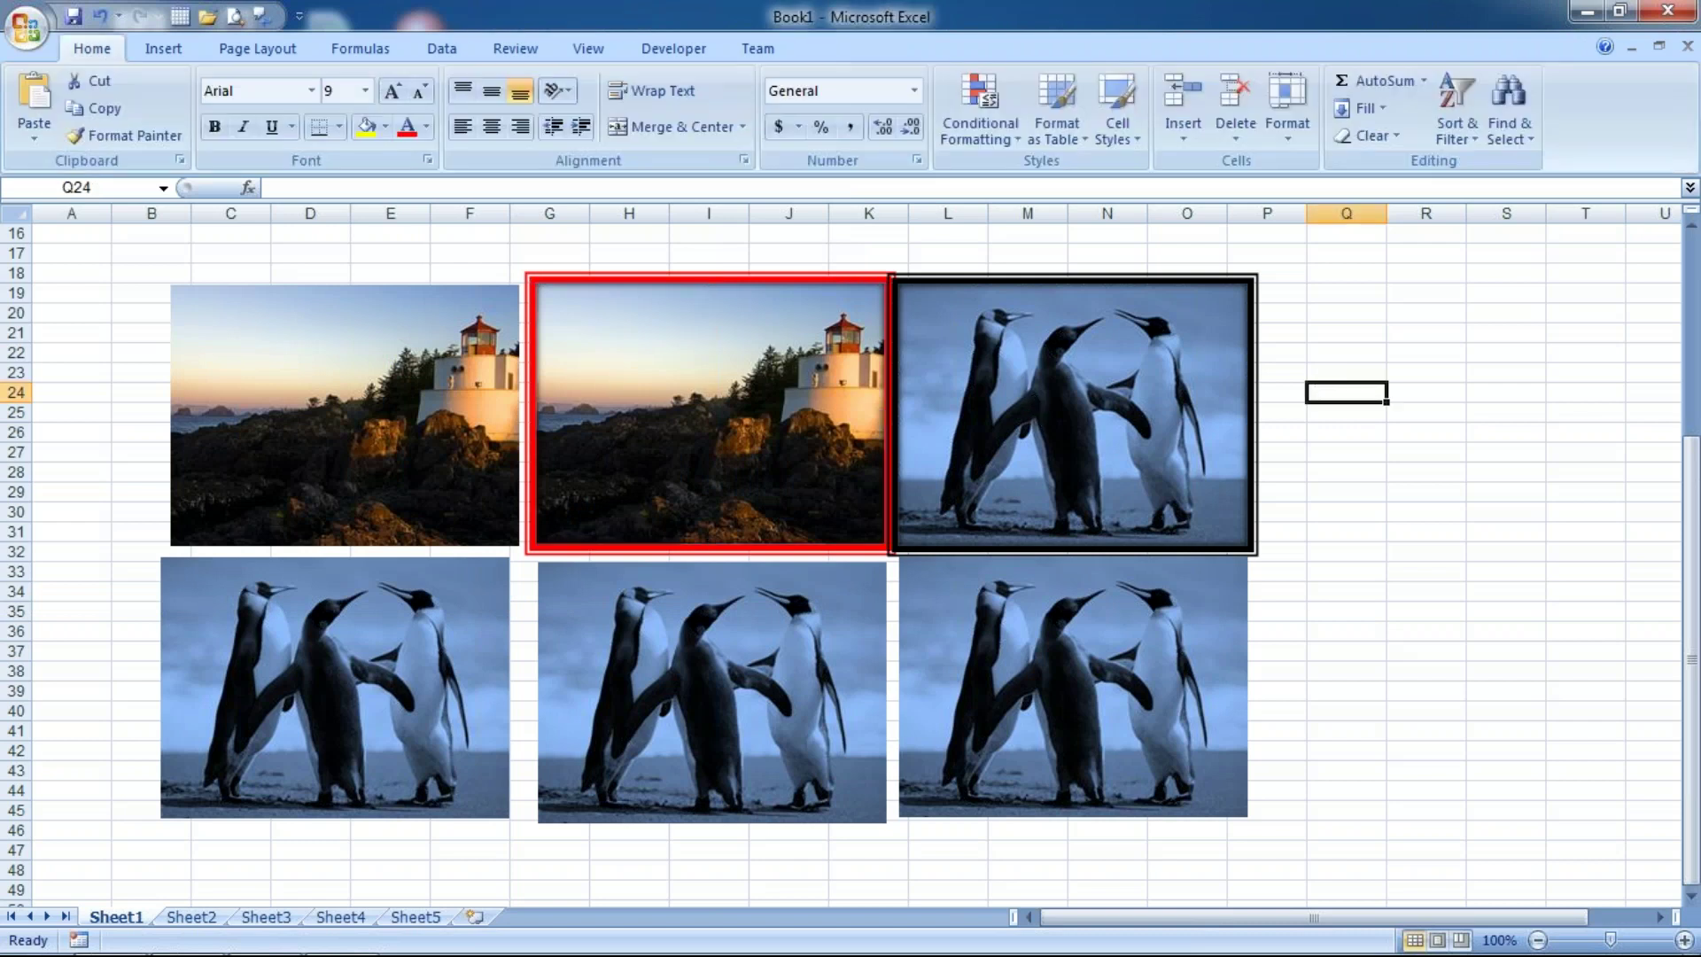
Reset the red-framed lighthouse copy and delete it.
click(1178, 426)
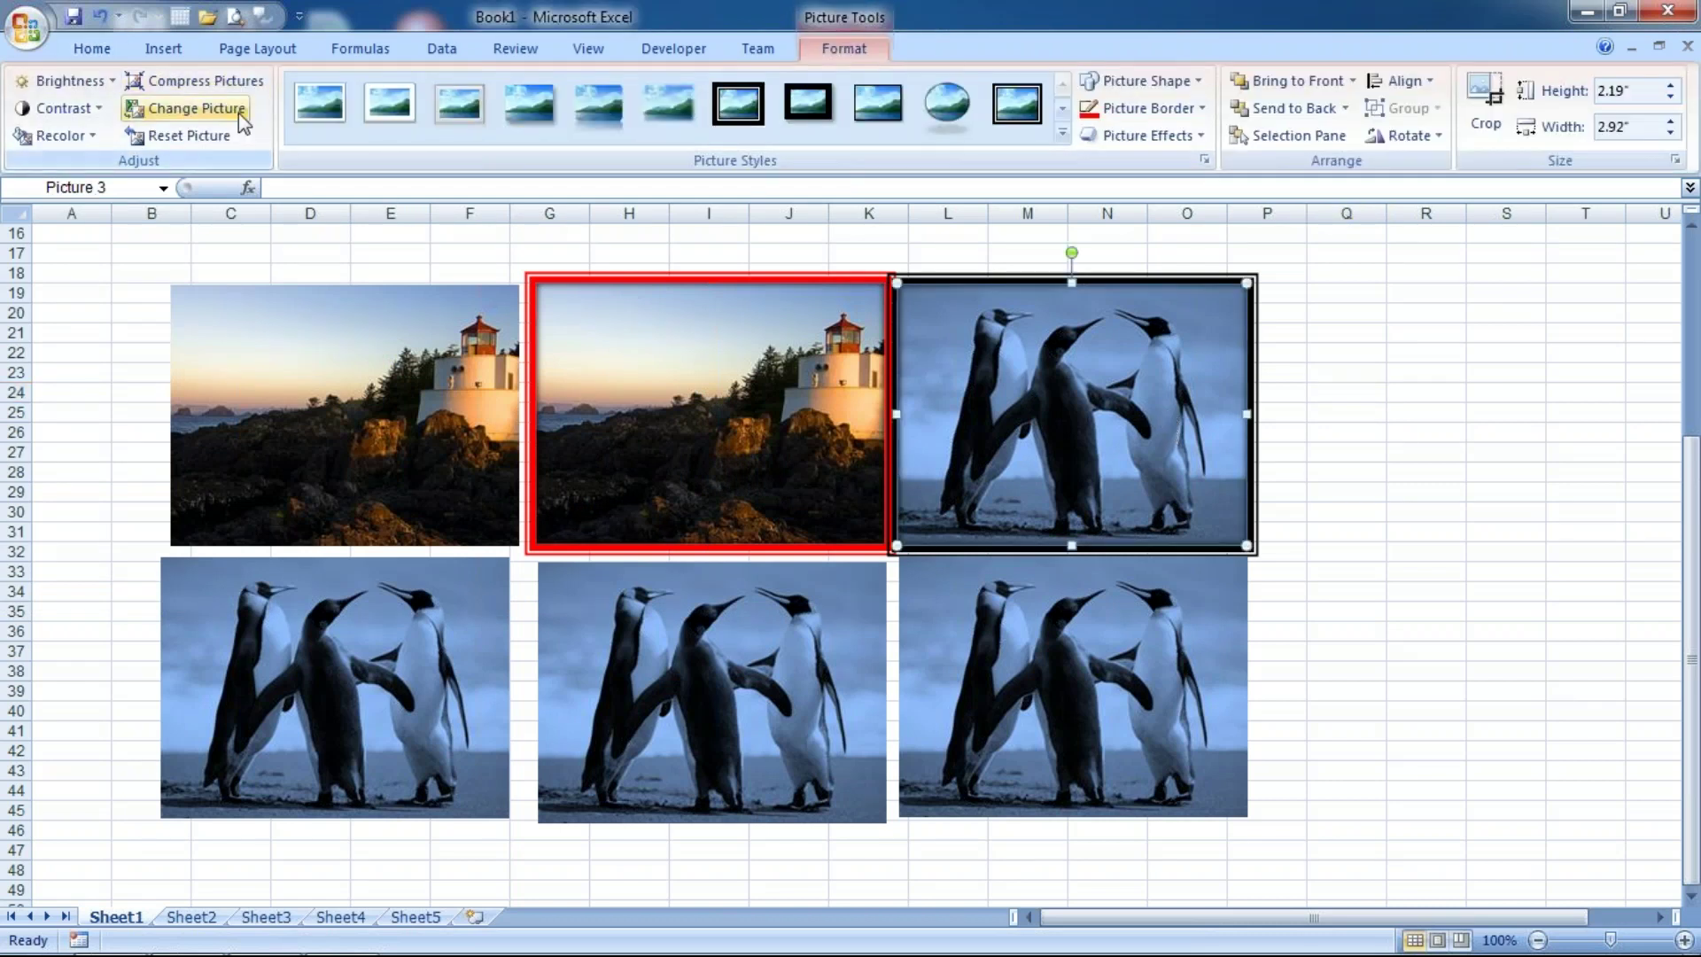
click(574, 391)
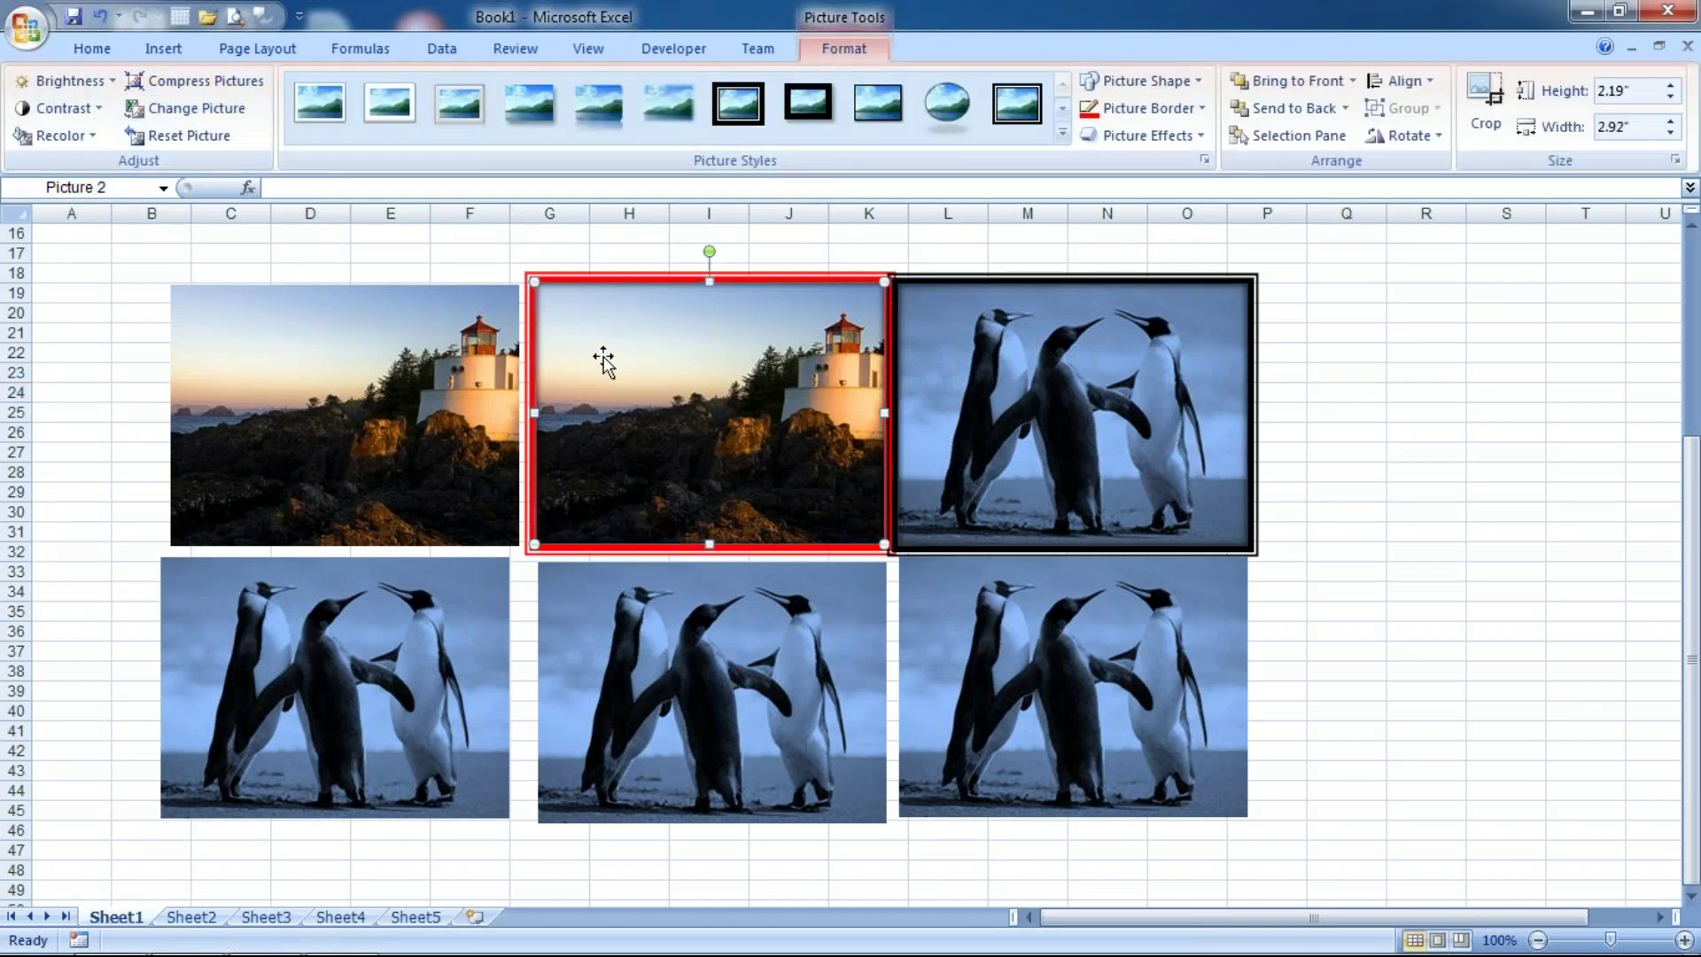
click(182, 137)
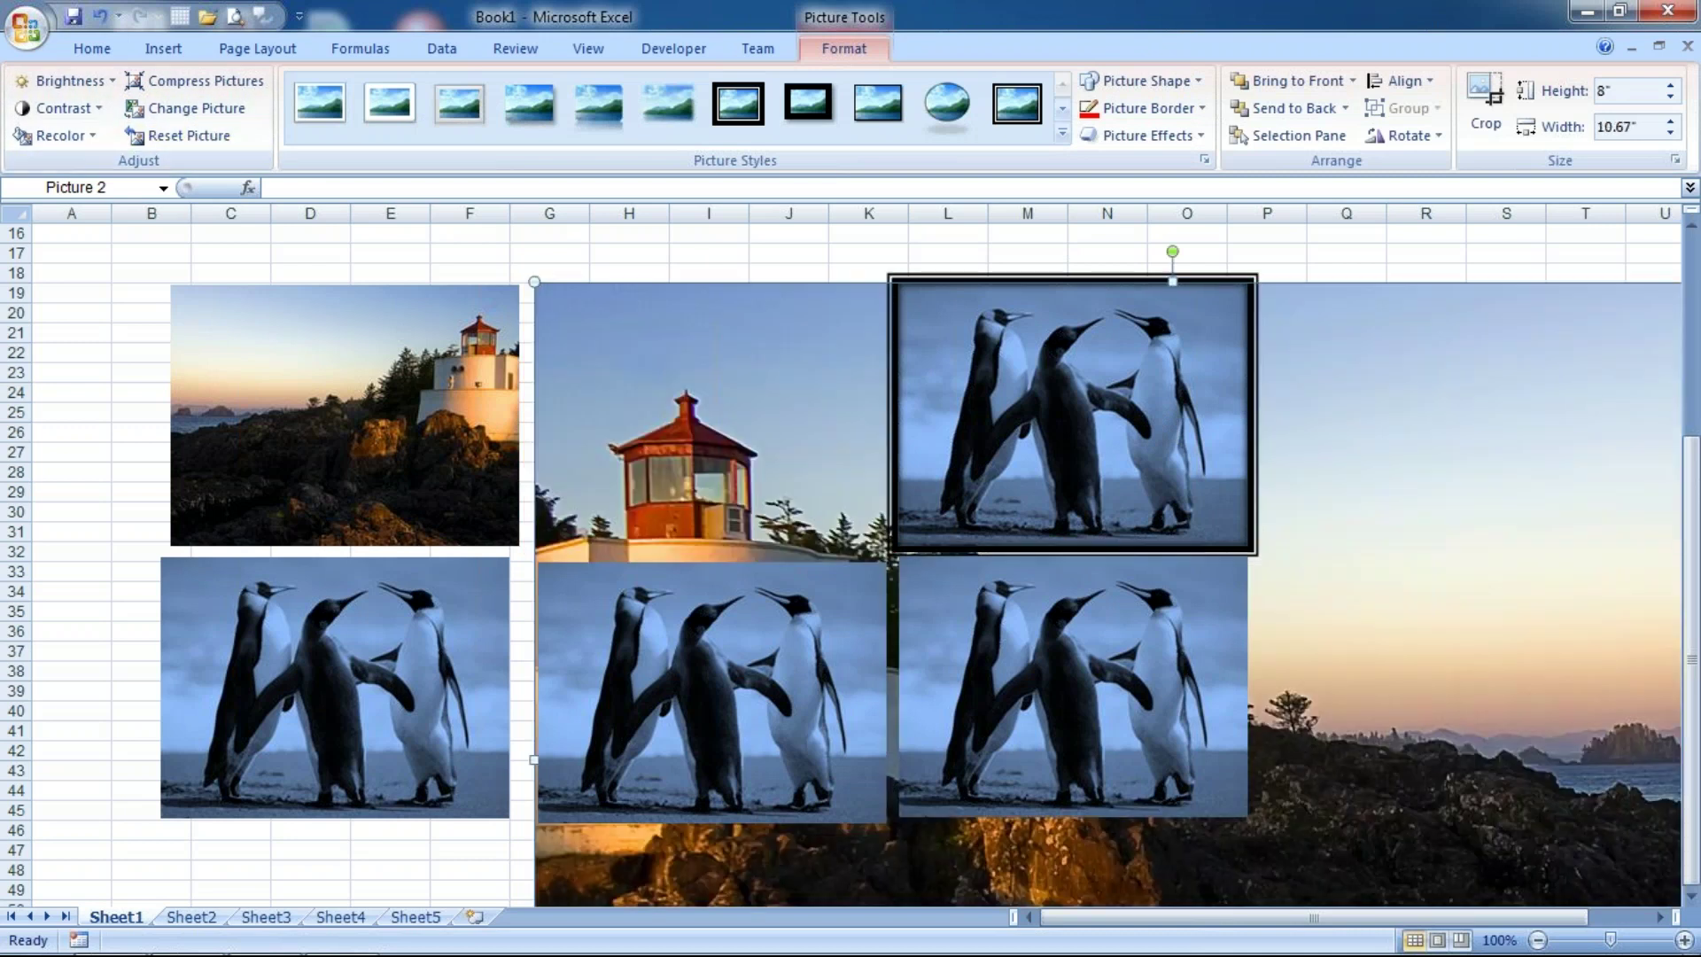
key(Delete)
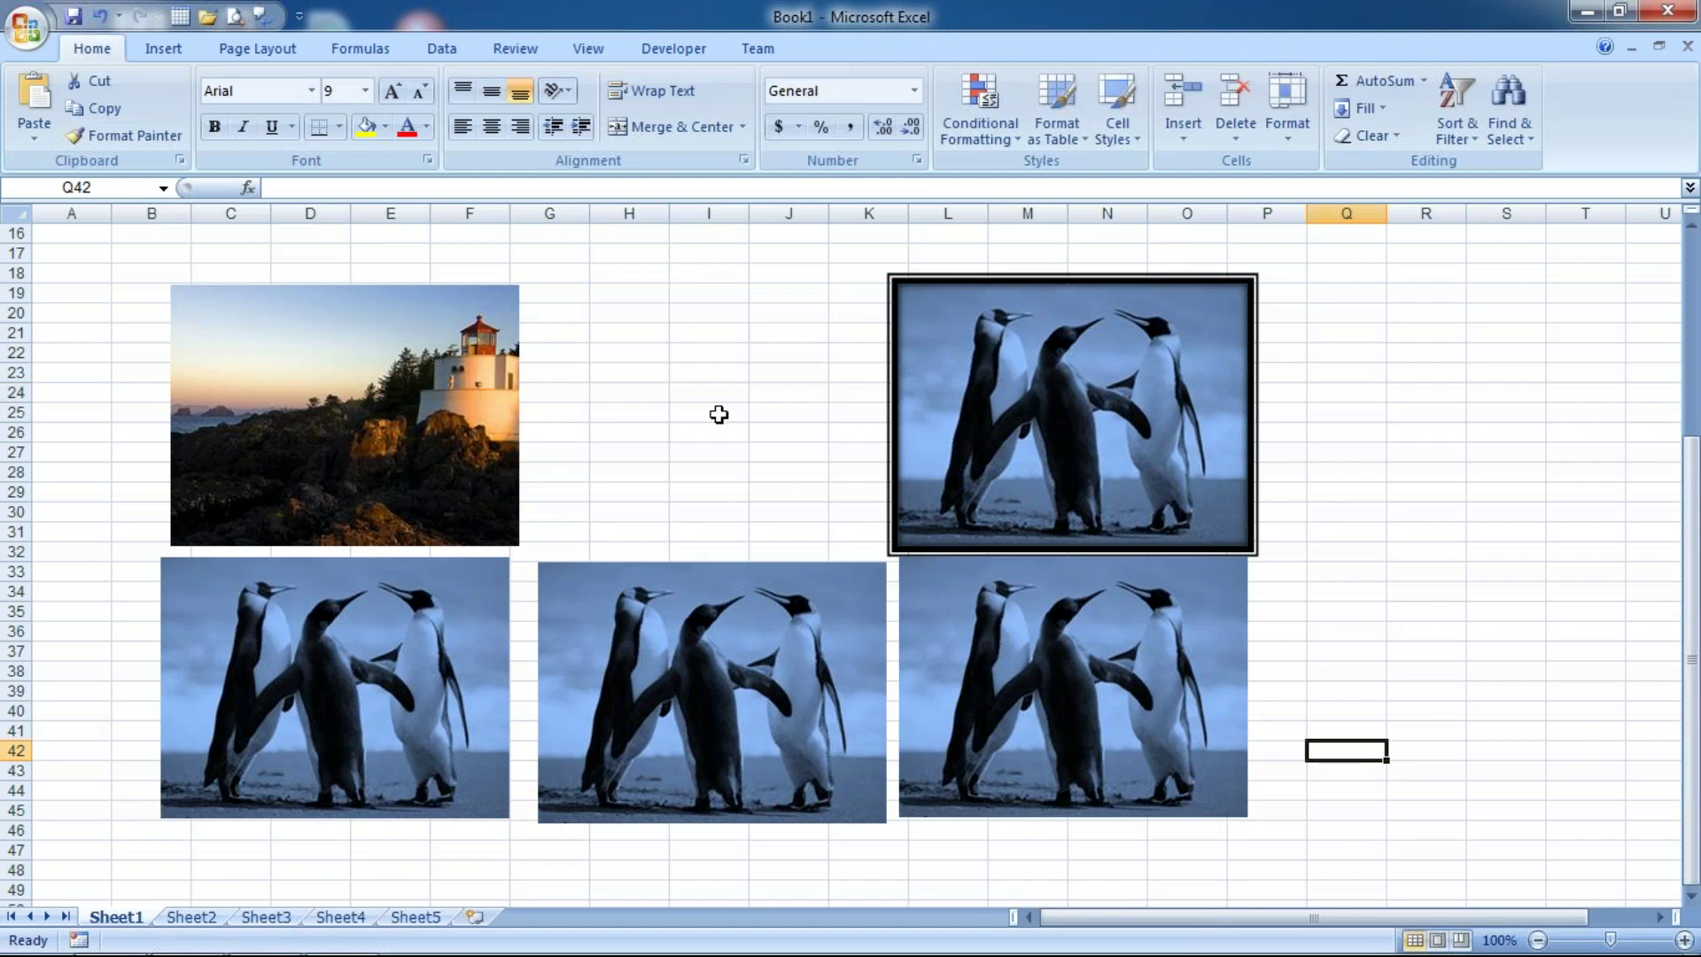
Give the bottom-right penguins a rotated white frame from the Picture Styles gallery.
click(1081, 450)
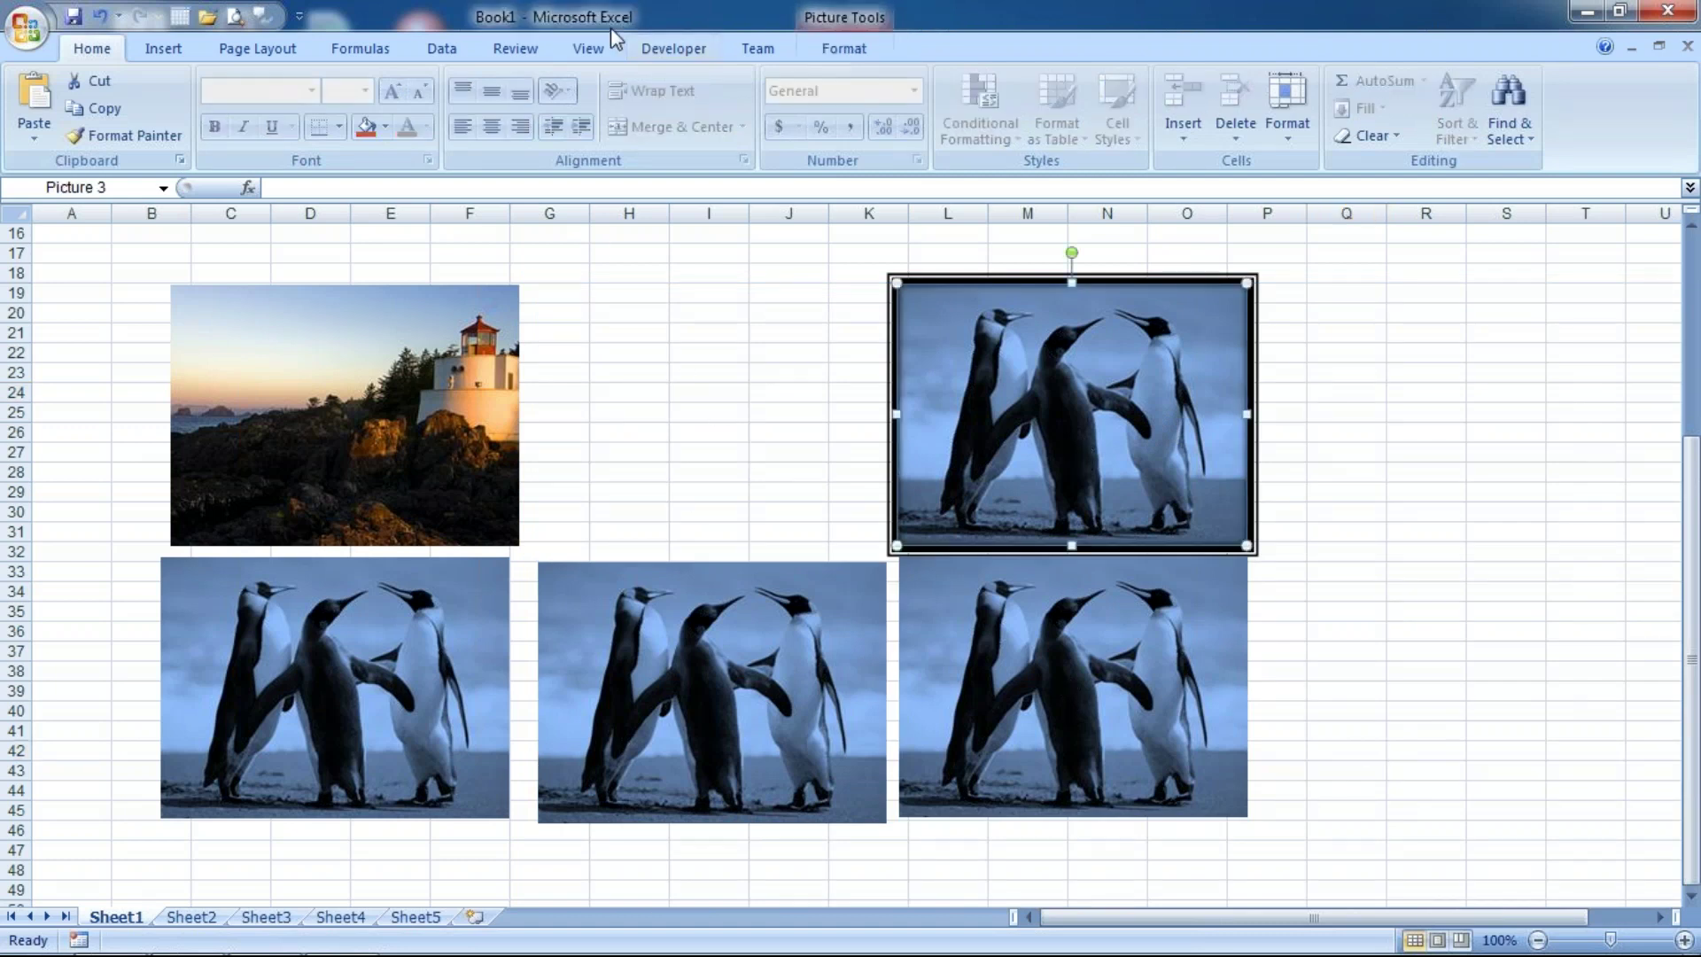
click(833, 53)
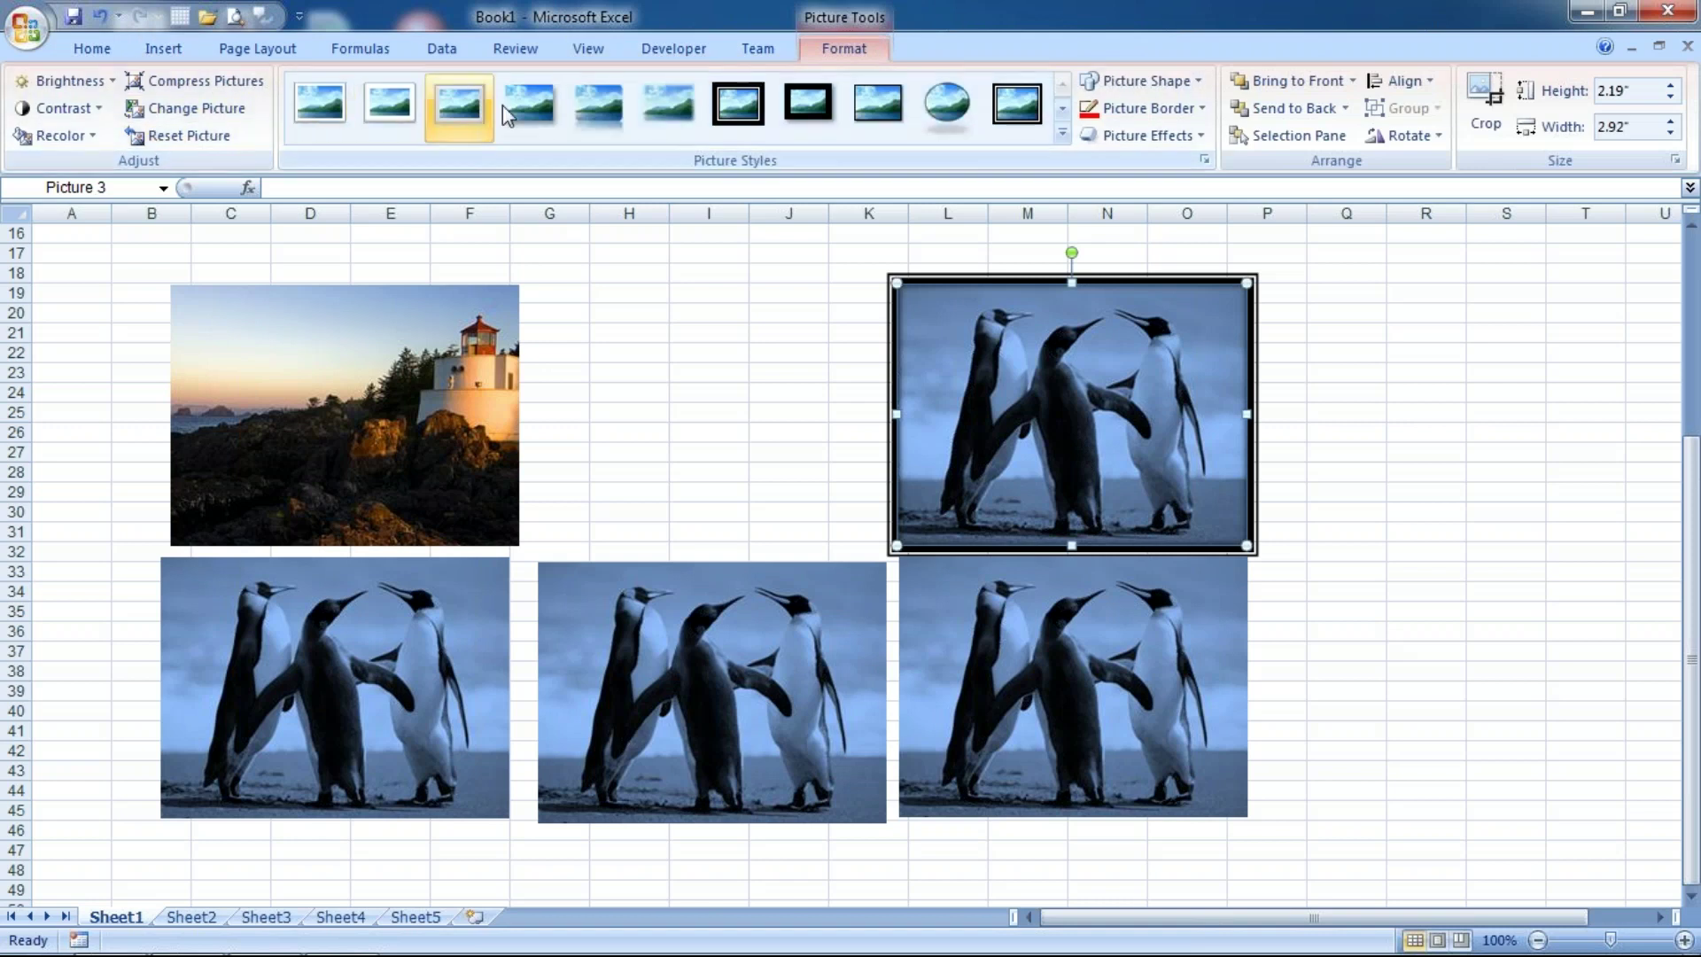
click(1062, 135)
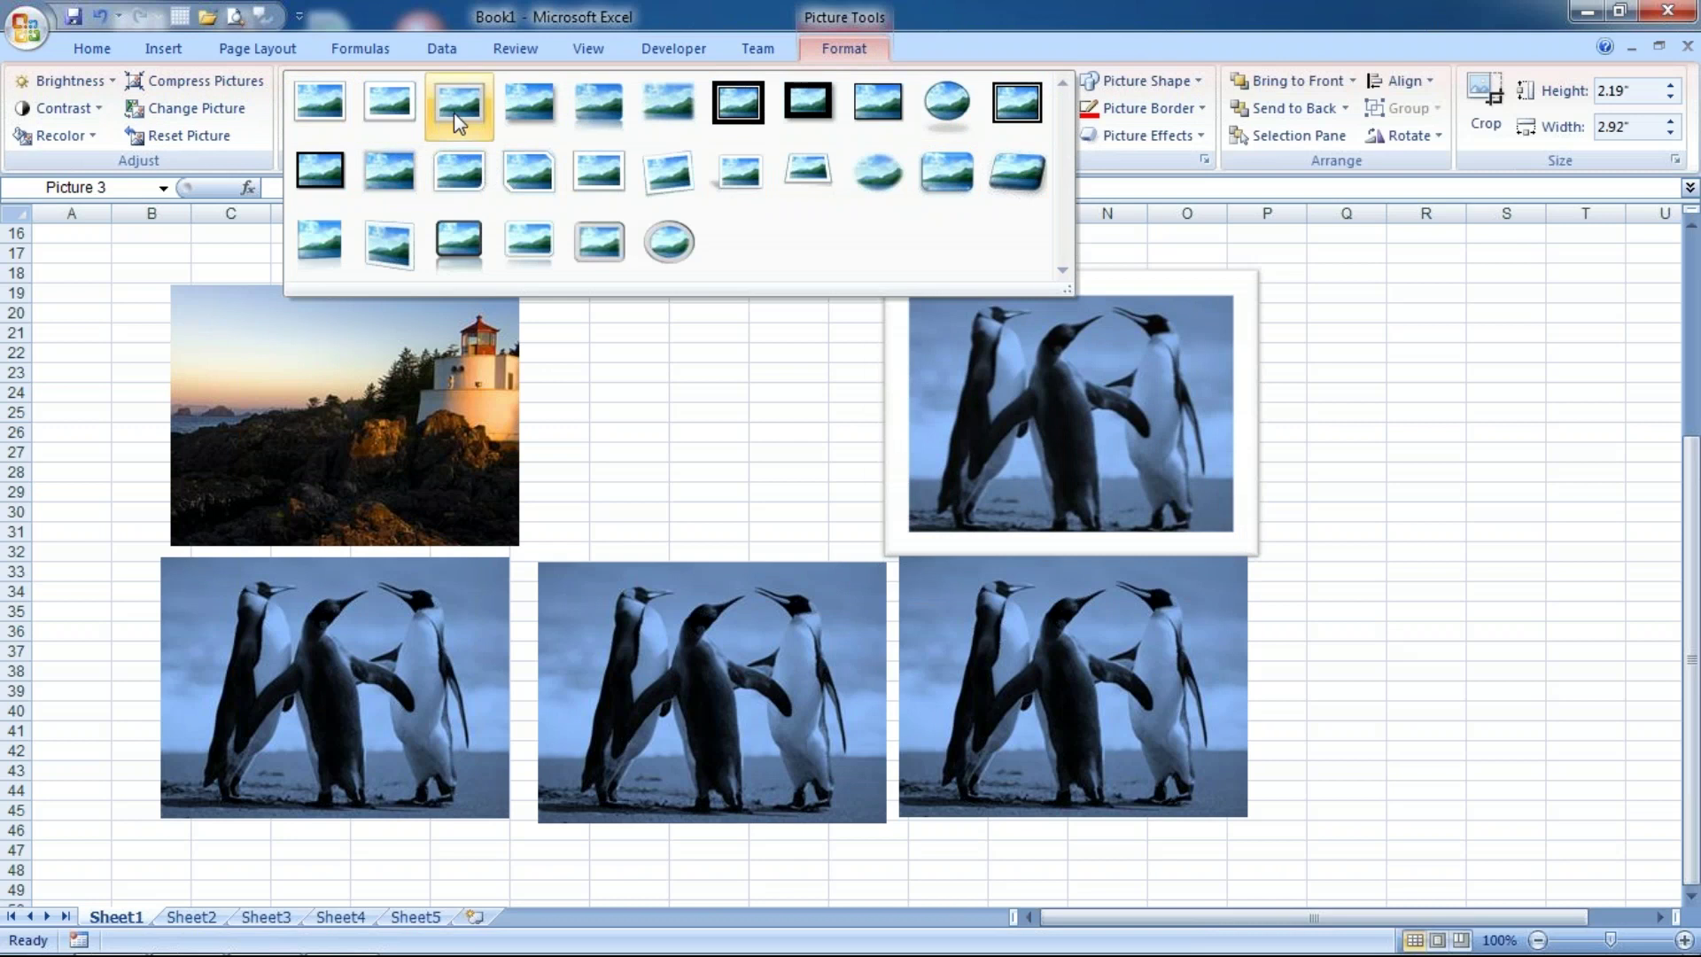
click(941, 661)
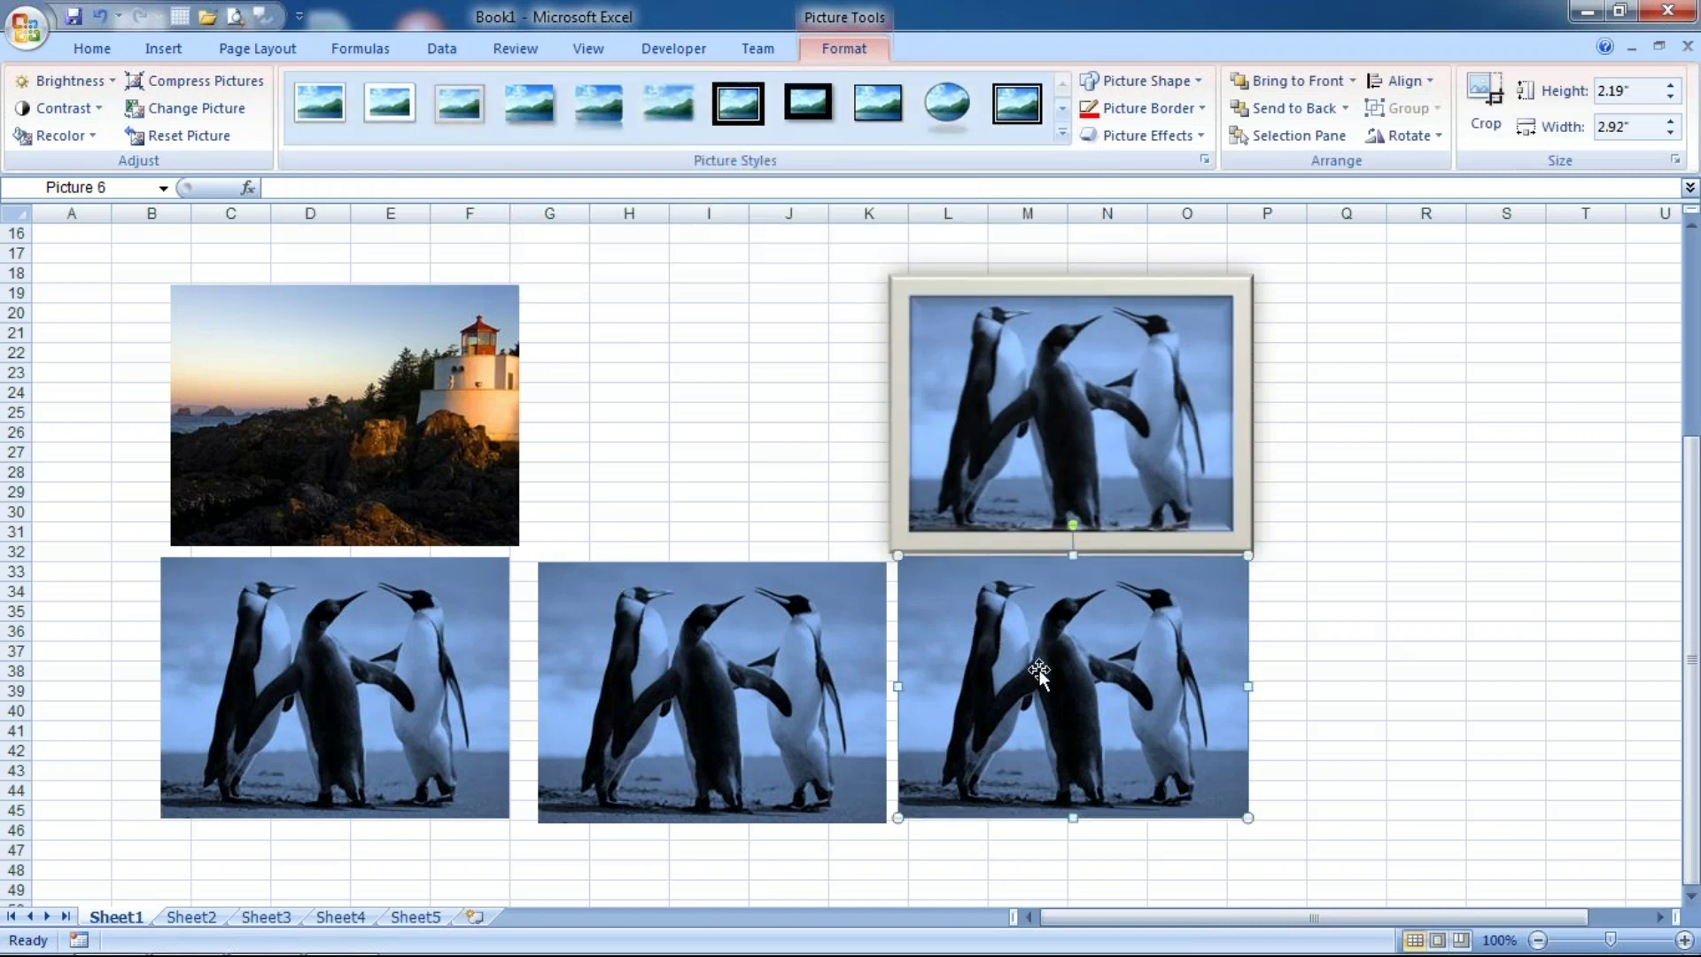
click(1062, 135)
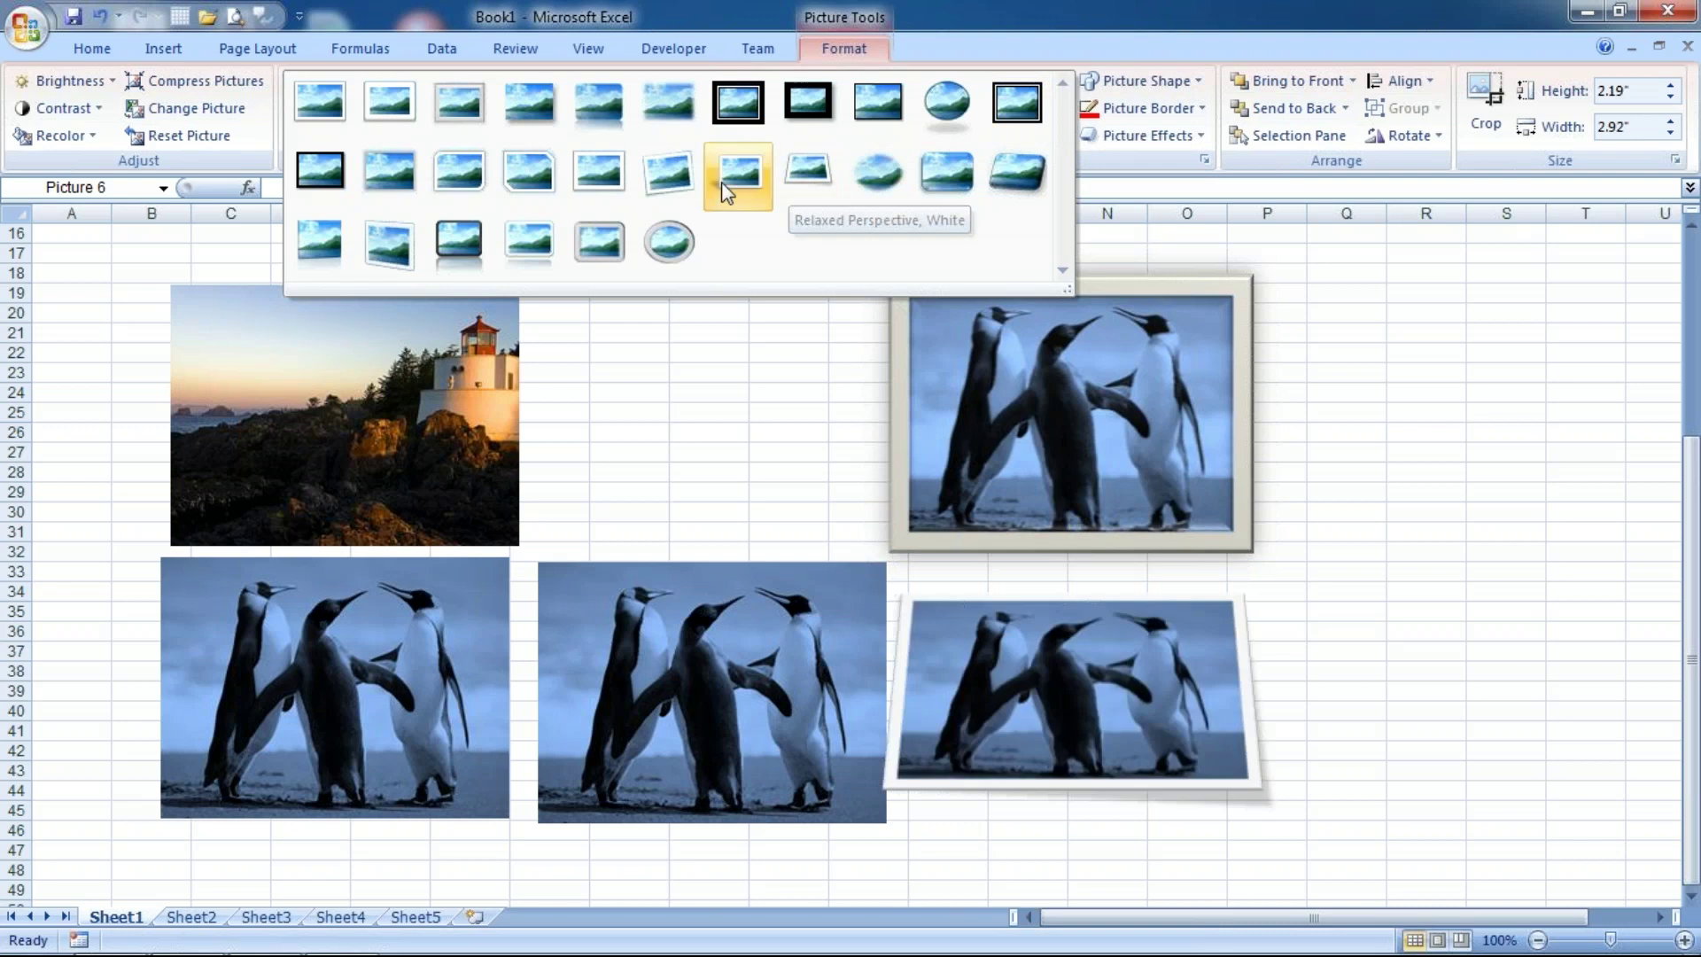
click(682, 186)
Give the bottom-middle penguins a tilted white bevel frame style.
click(660, 589)
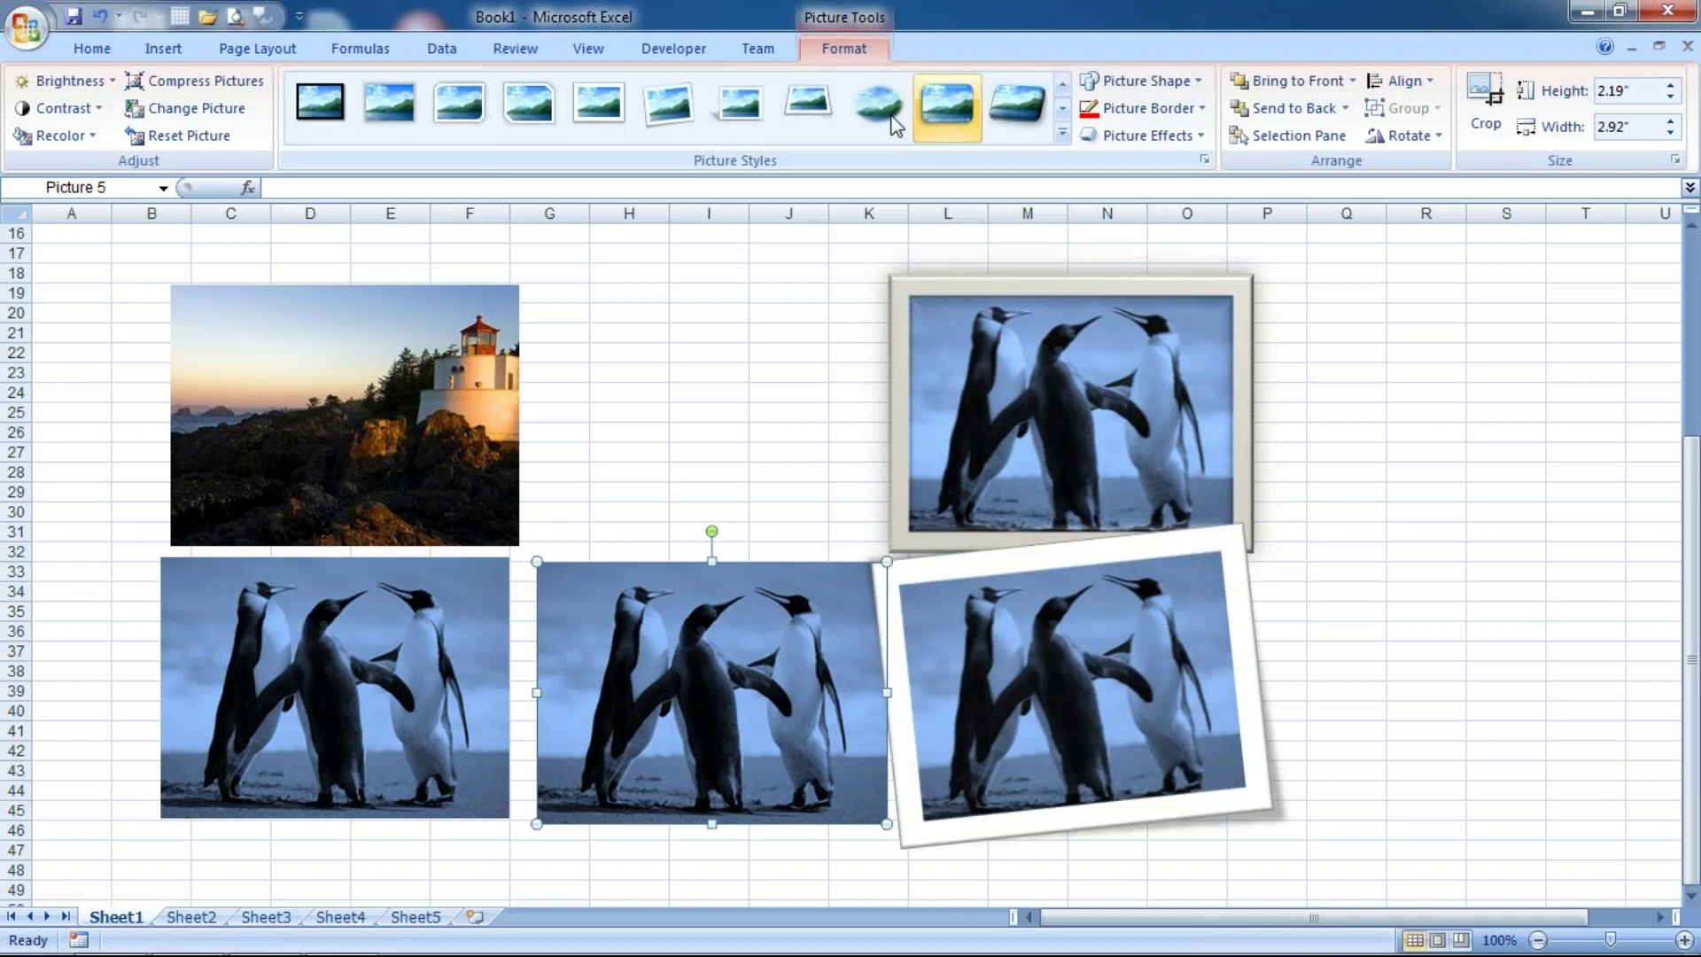
click(1084, 136)
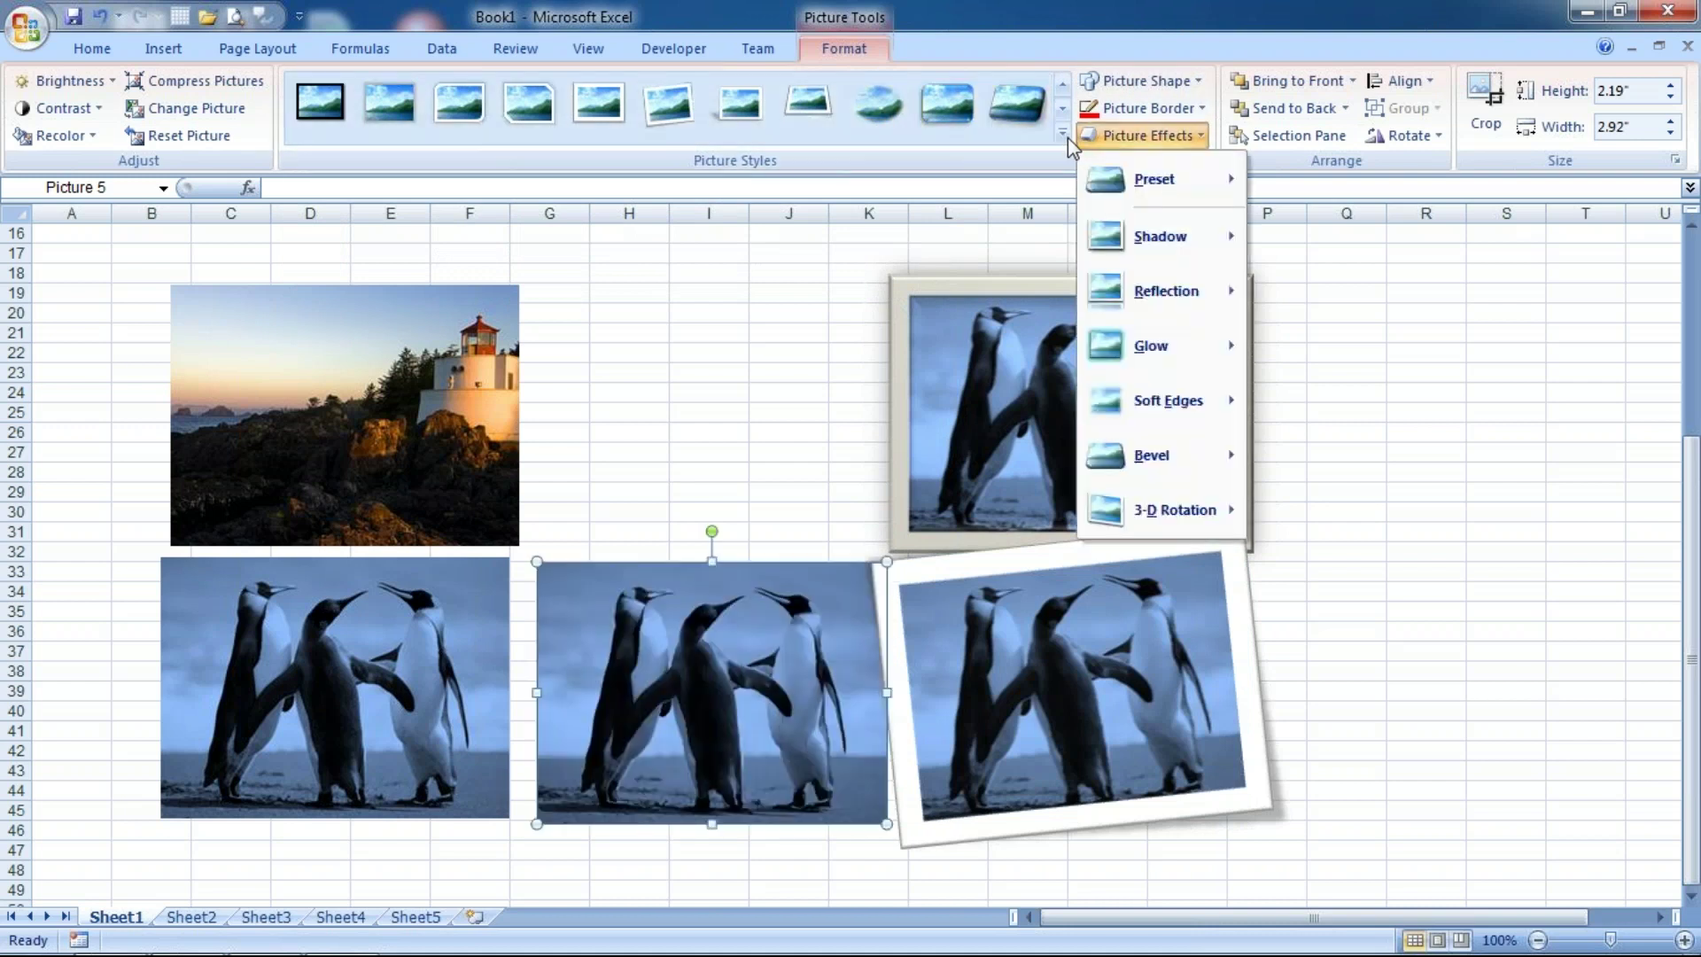
click(1063, 133)
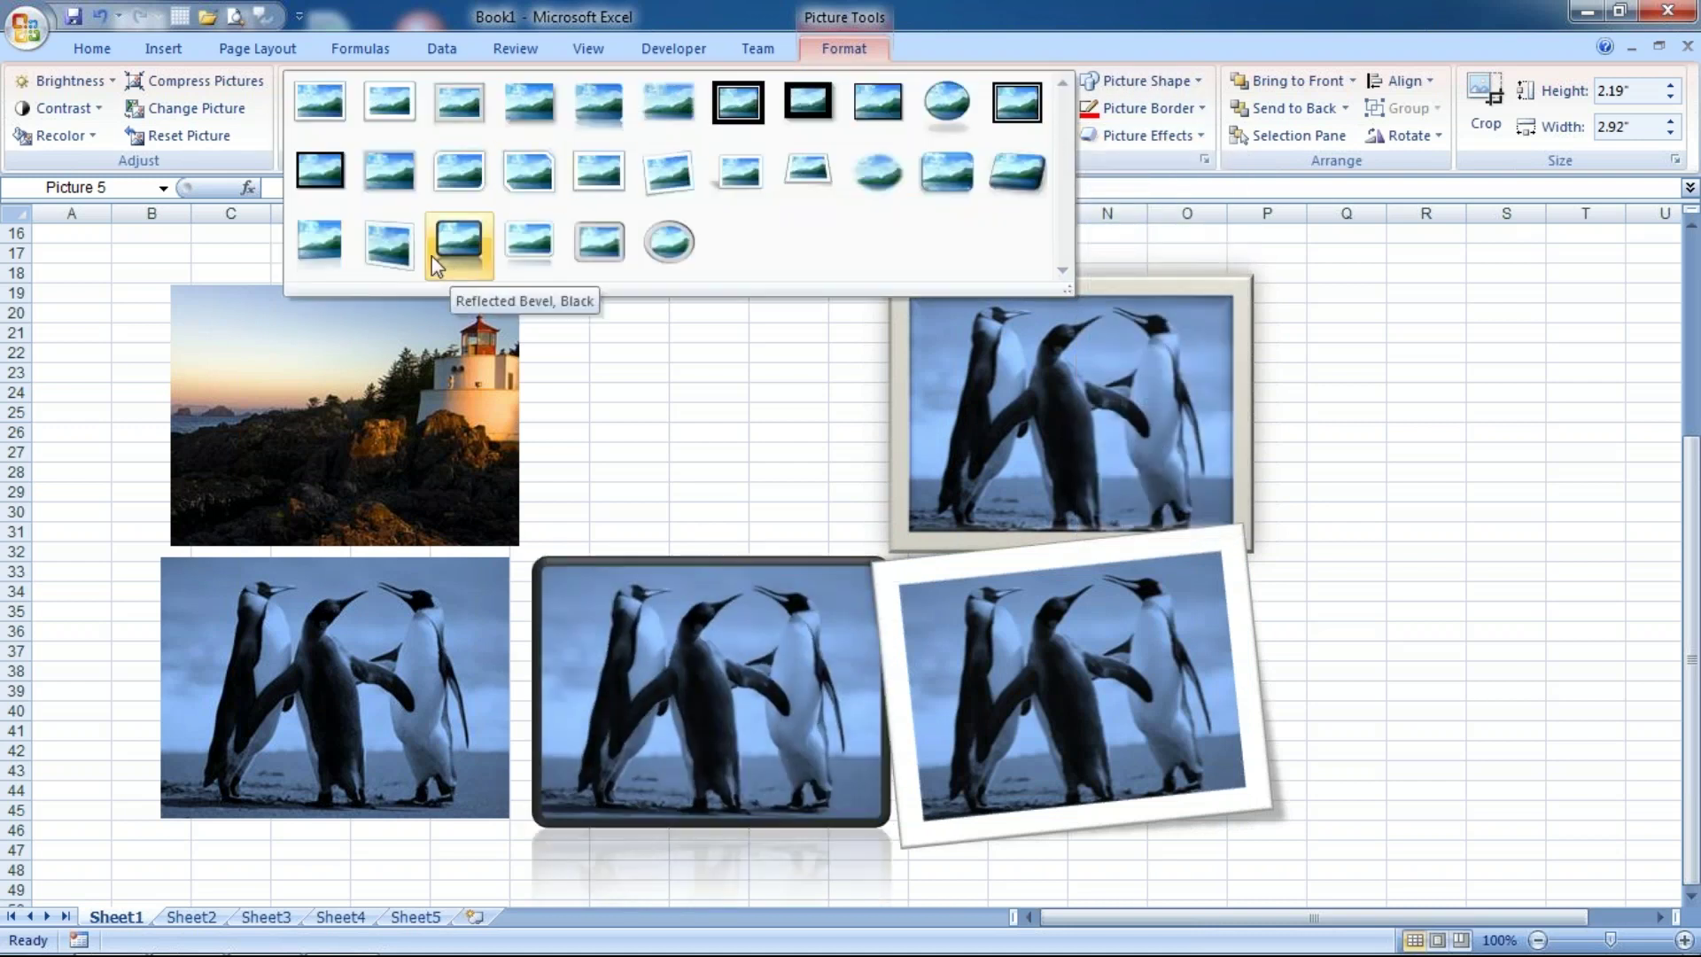
click(389, 243)
Apply a reflection picture style to the bottom-left penguins.
click(220, 636)
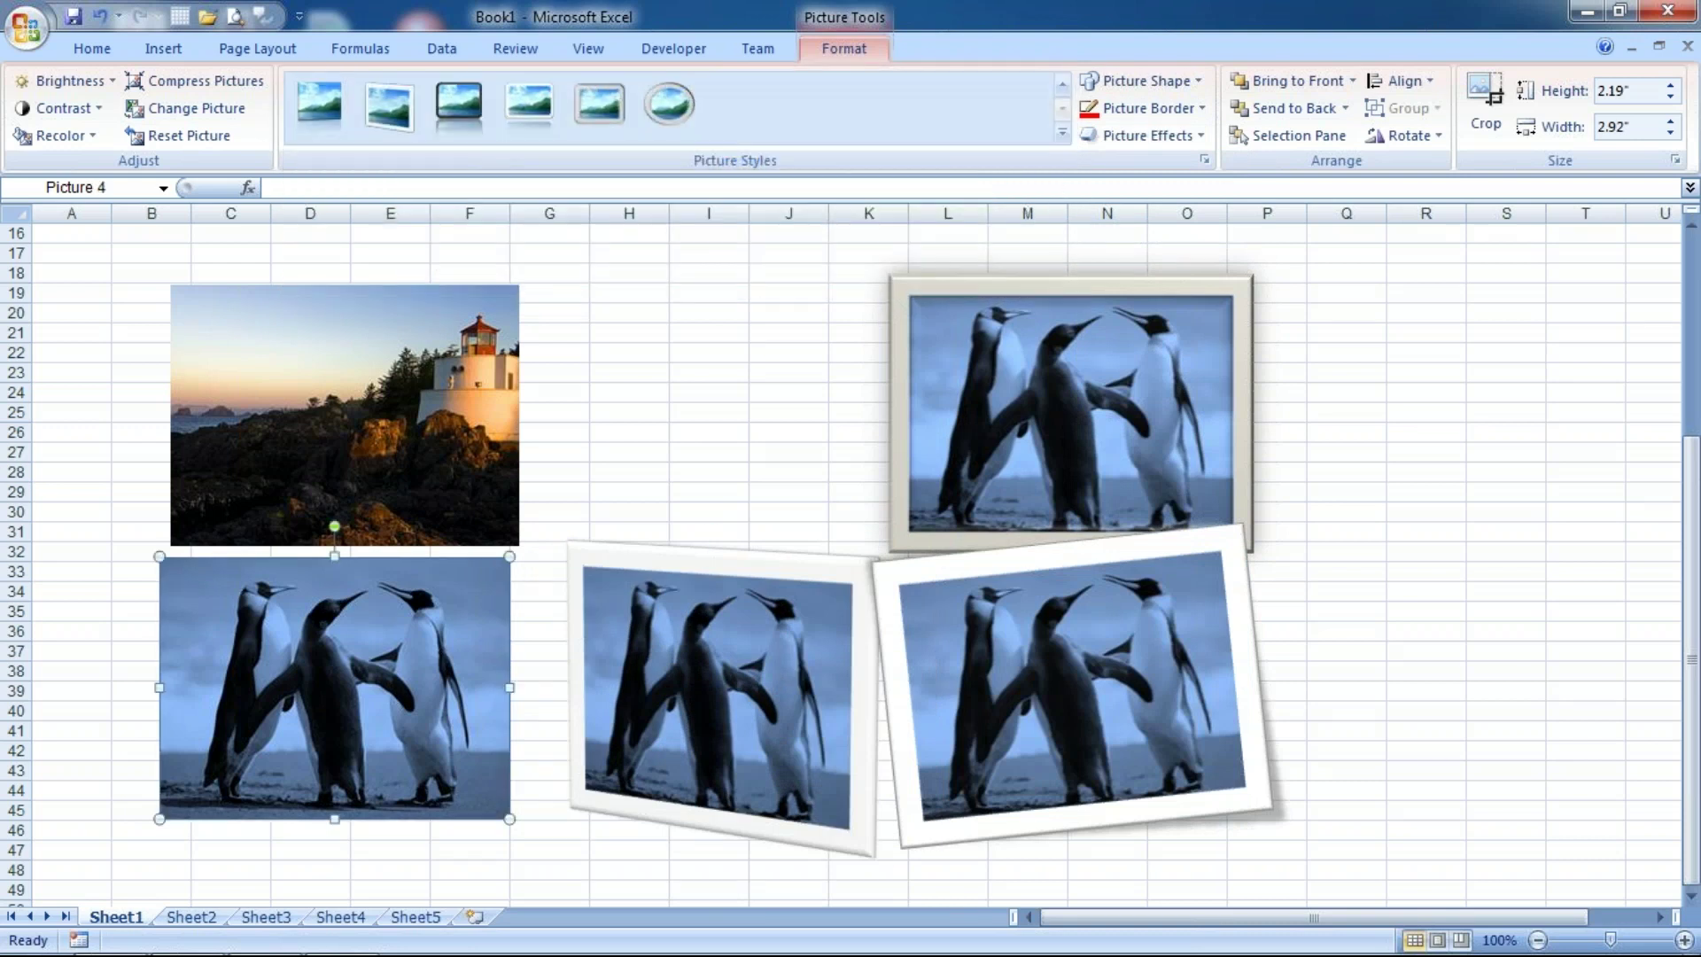
click(1060, 134)
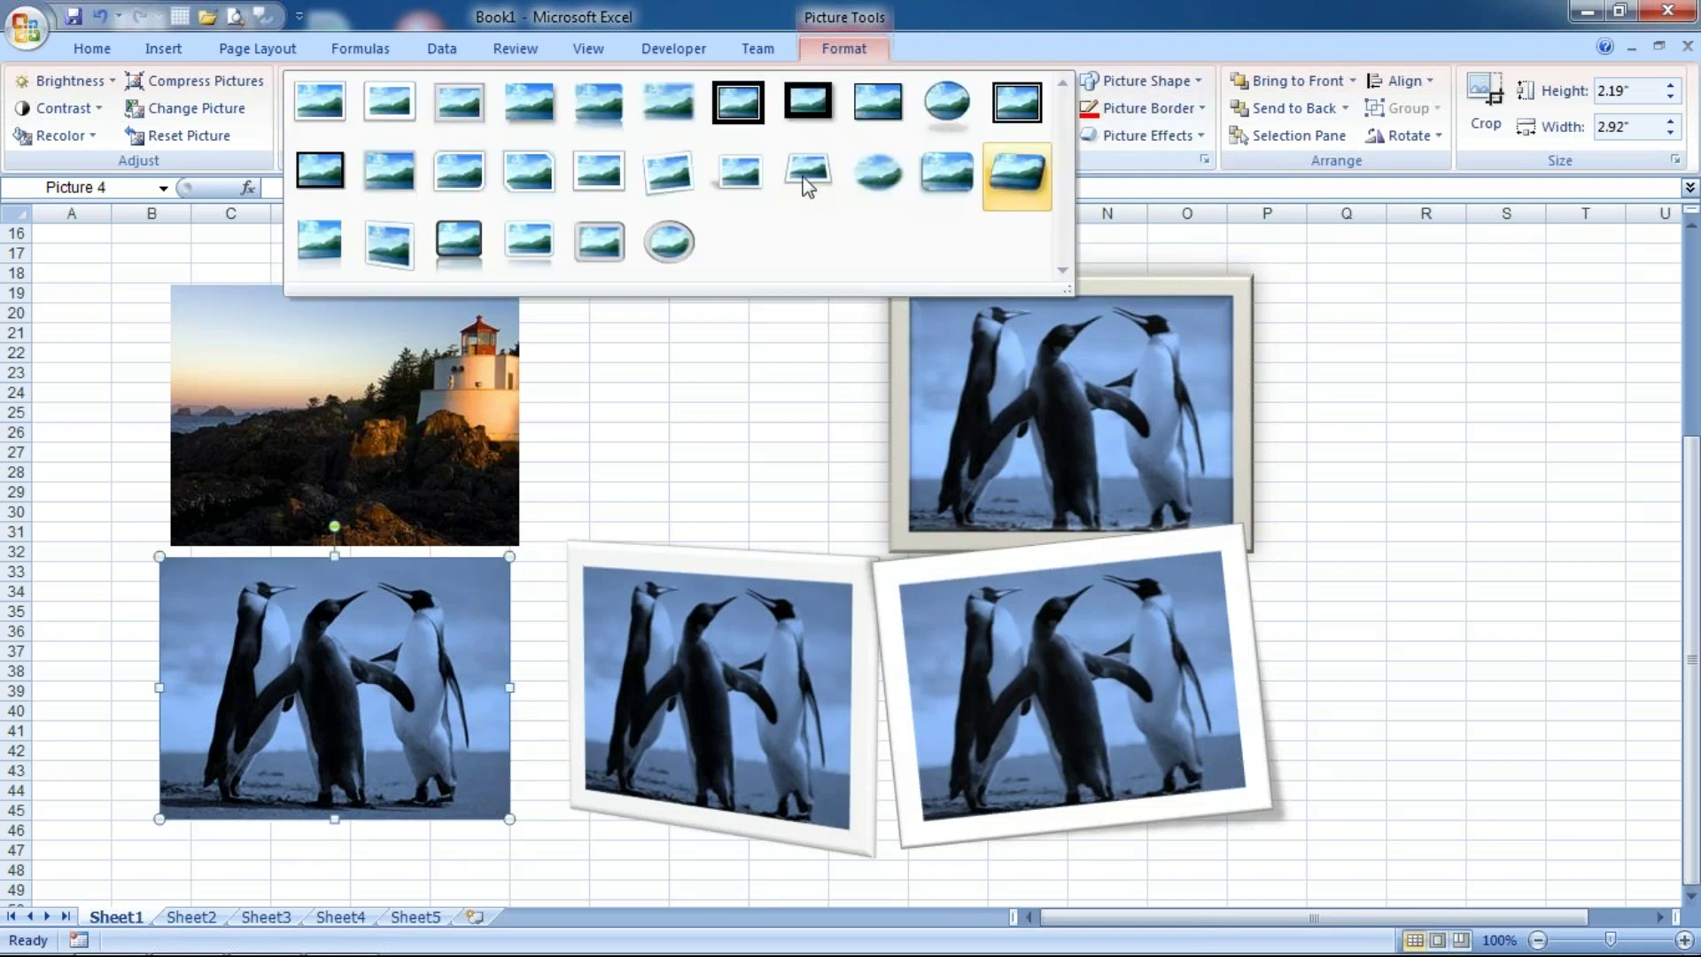
click(339, 241)
click(421, 355)
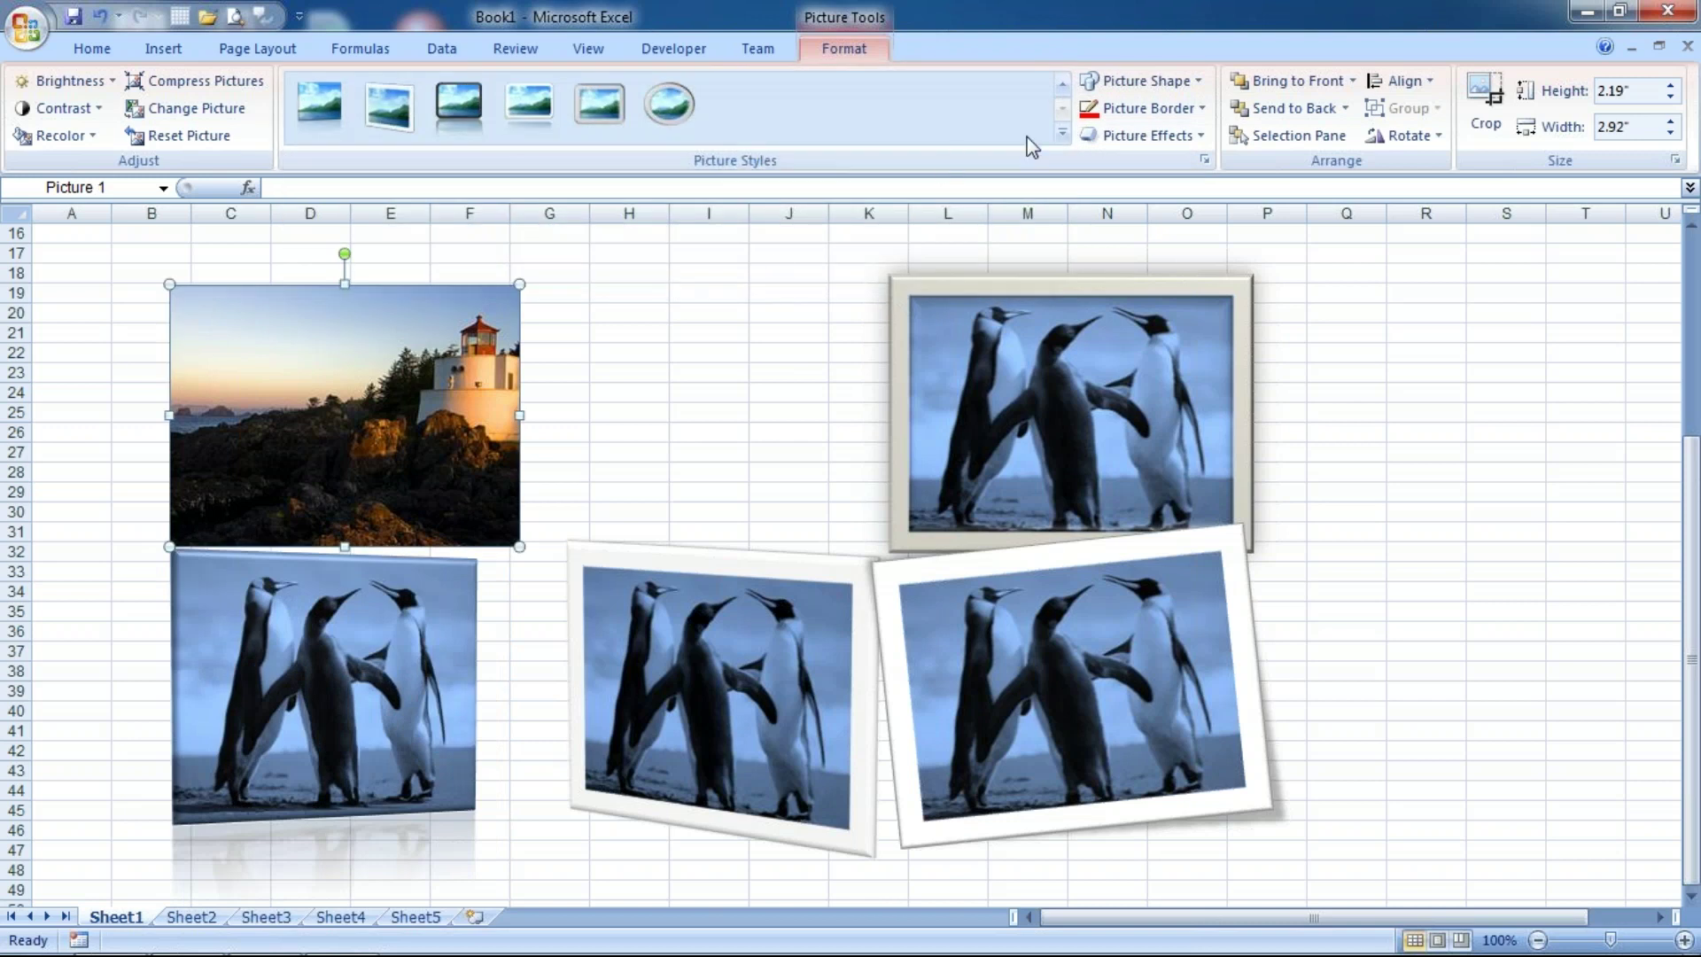
click(1062, 133)
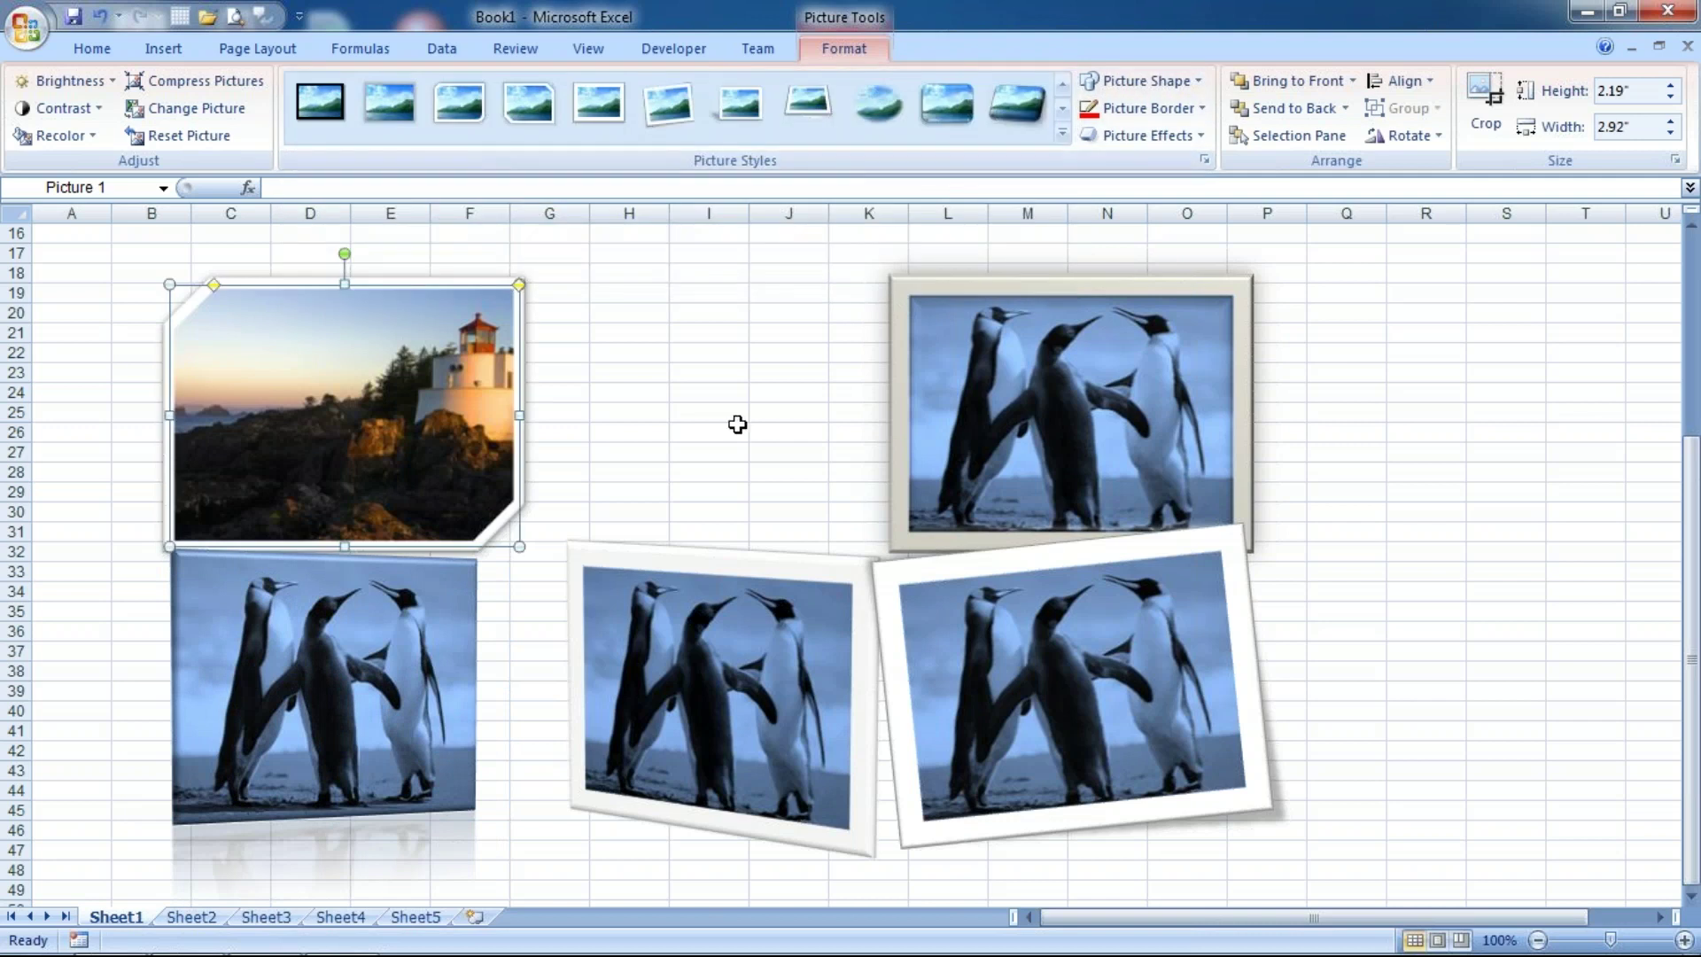
Leave the picture styles unchanged and try smiley face, oval and rectangle shapes on the lighthouse picture.
click(1062, 133)
click(1478, 298)
click(1198, 81)
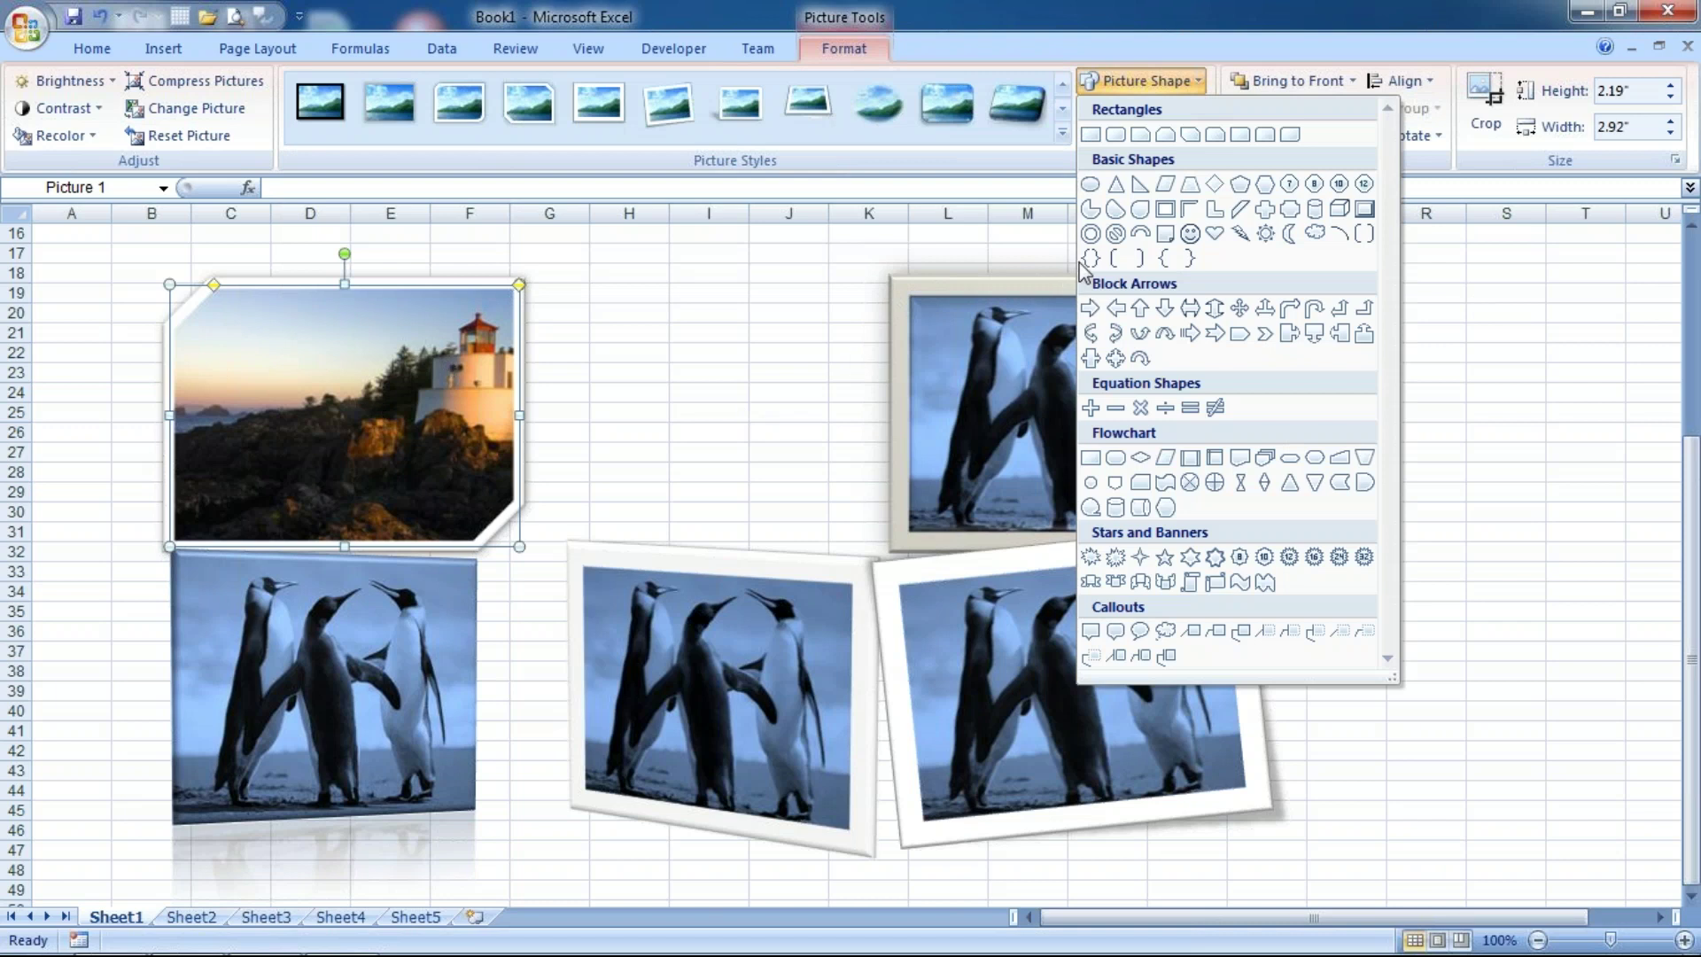
click(1190, 233)
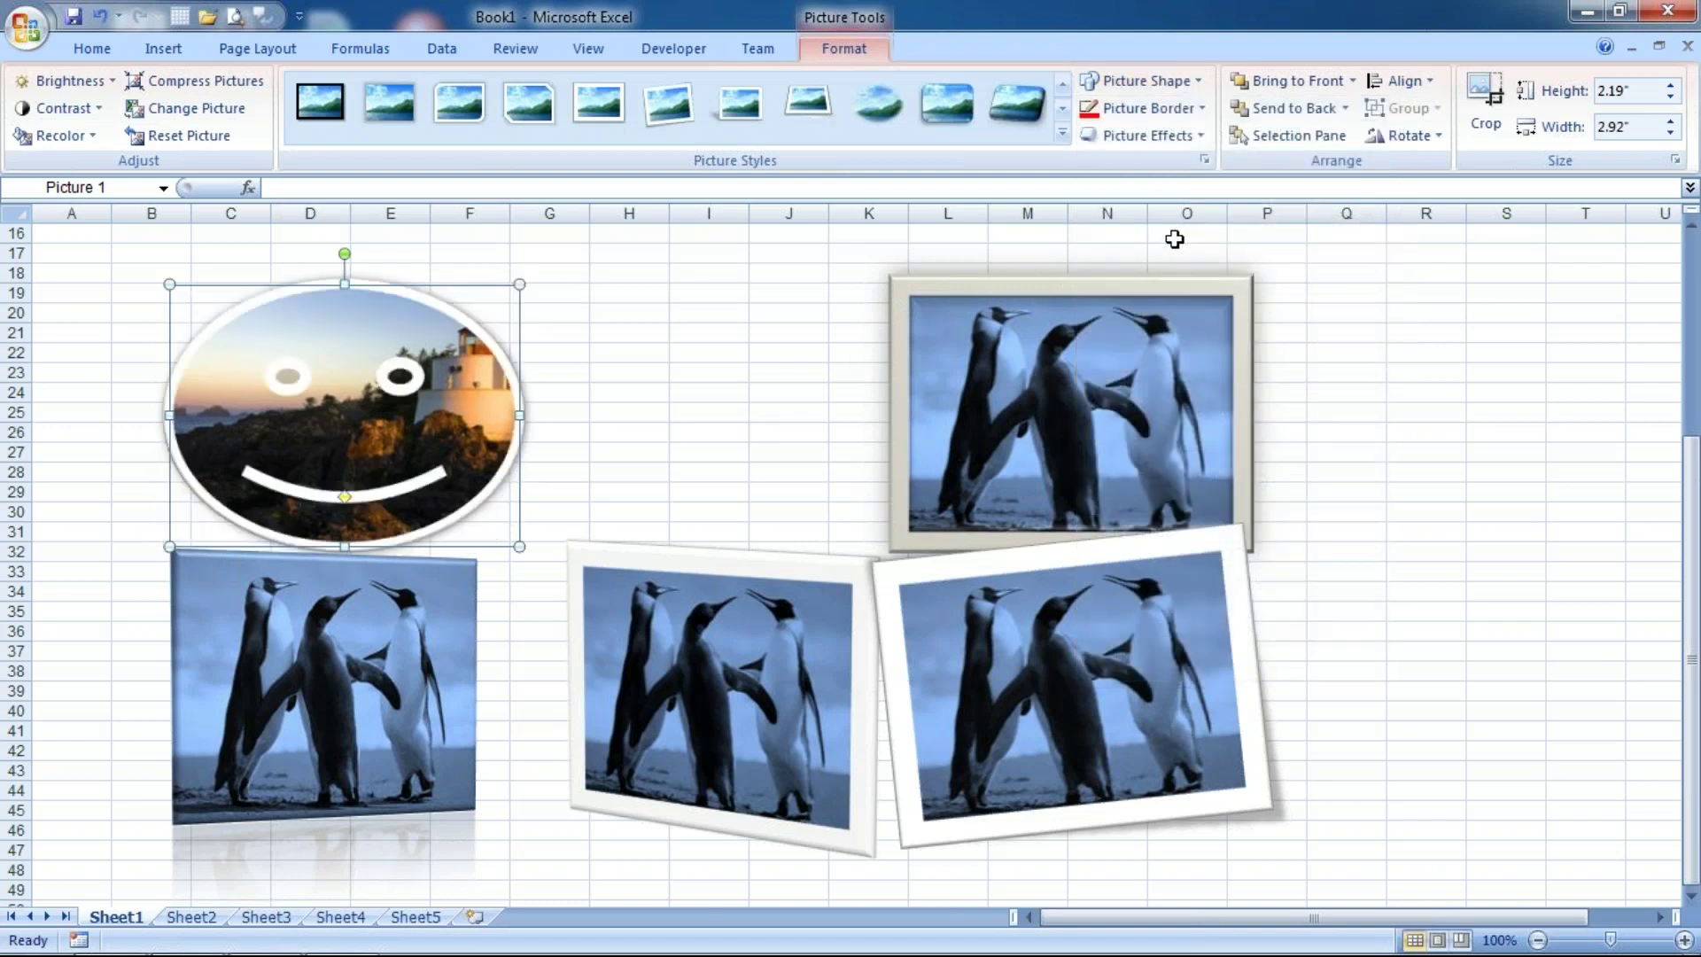
click(1196, 81)
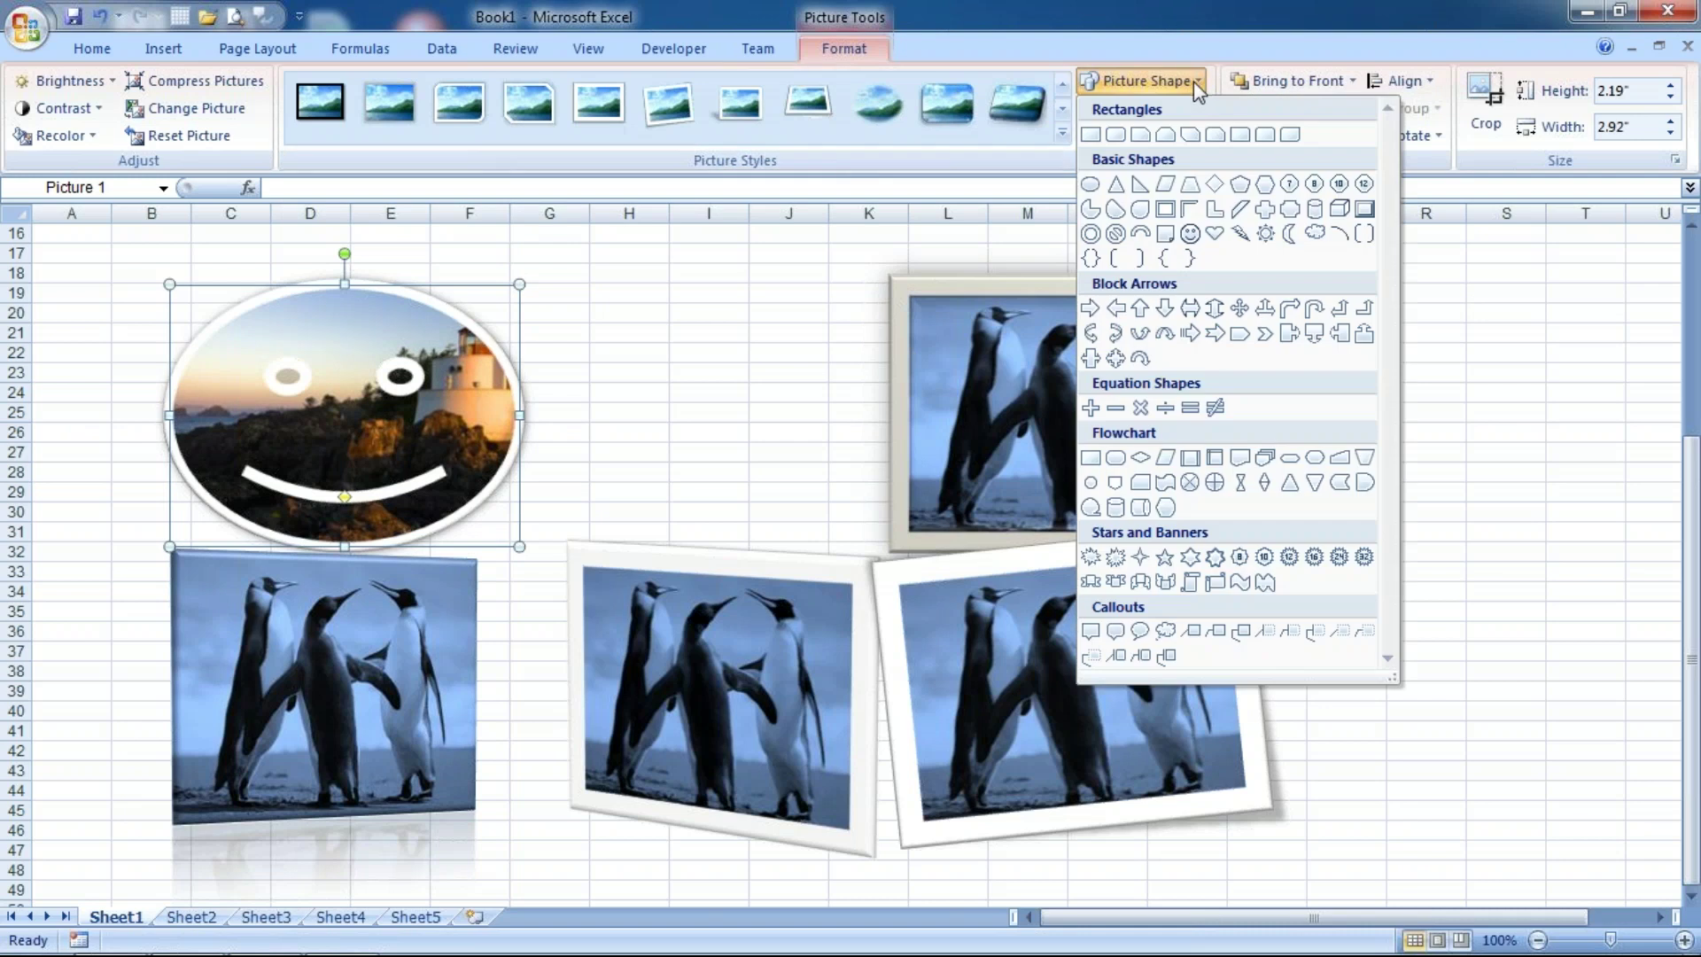
click(1091, 184)
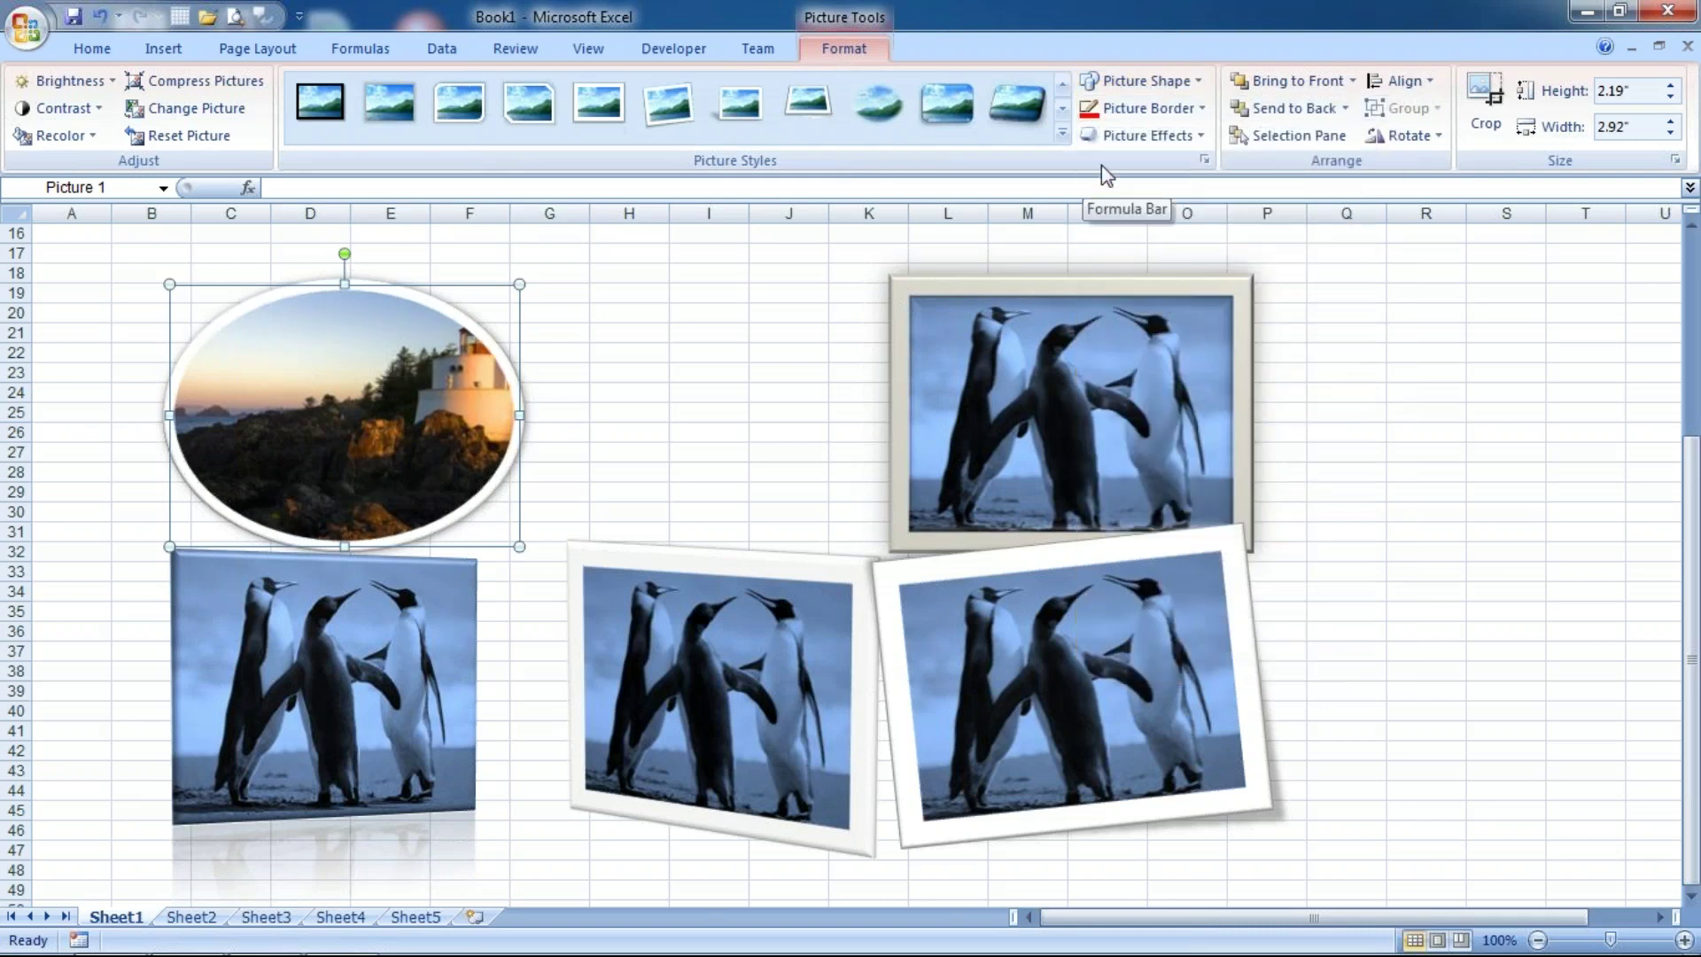
click(1182, 81)
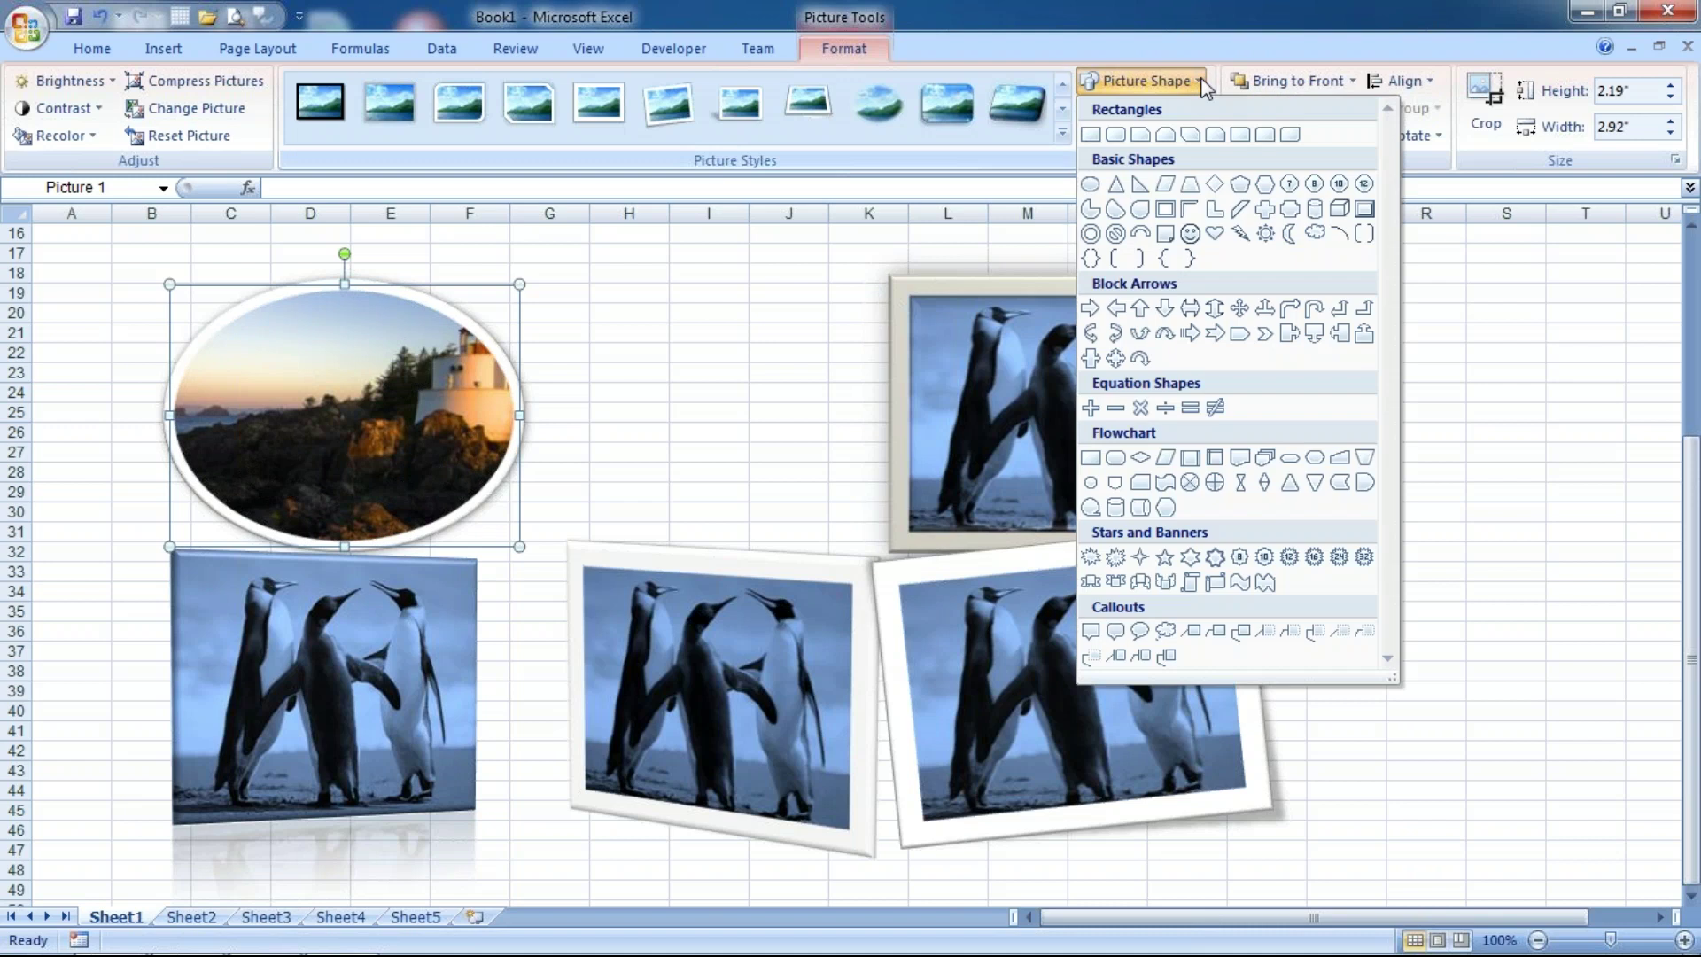
click(1114, 135)
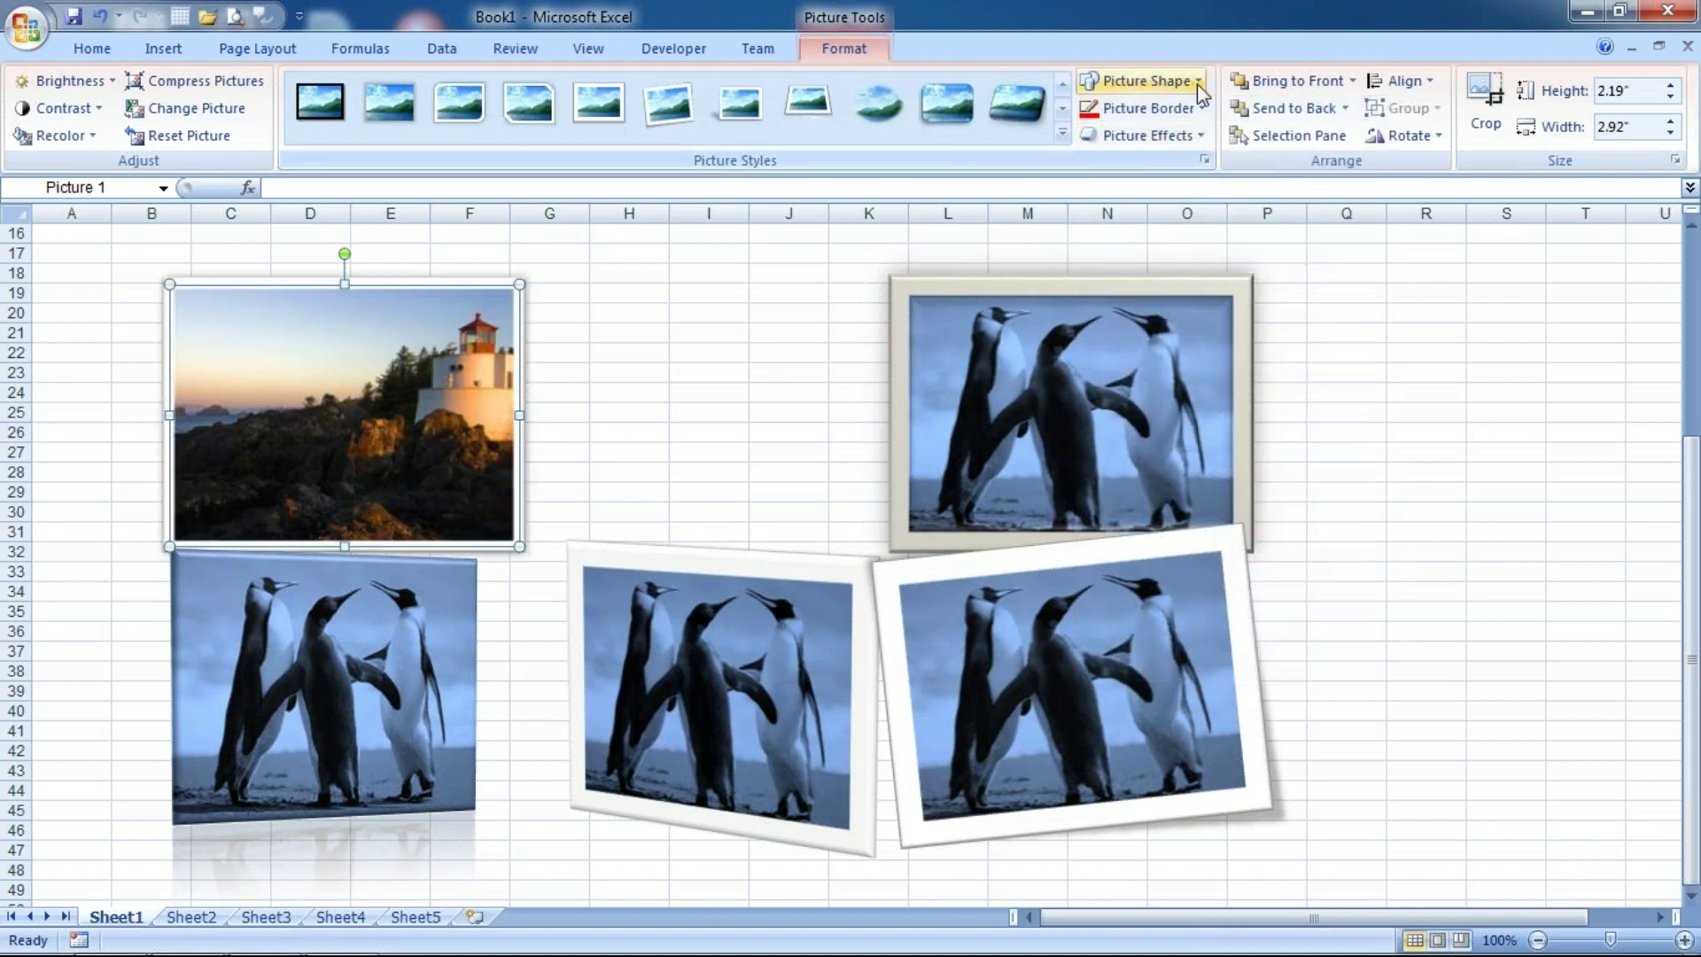
Try flowchart and block arrow shapes, settle on a notched arrow, then switch to Gmail in Chrome.
click(1195, 82)
click(1116, 507)
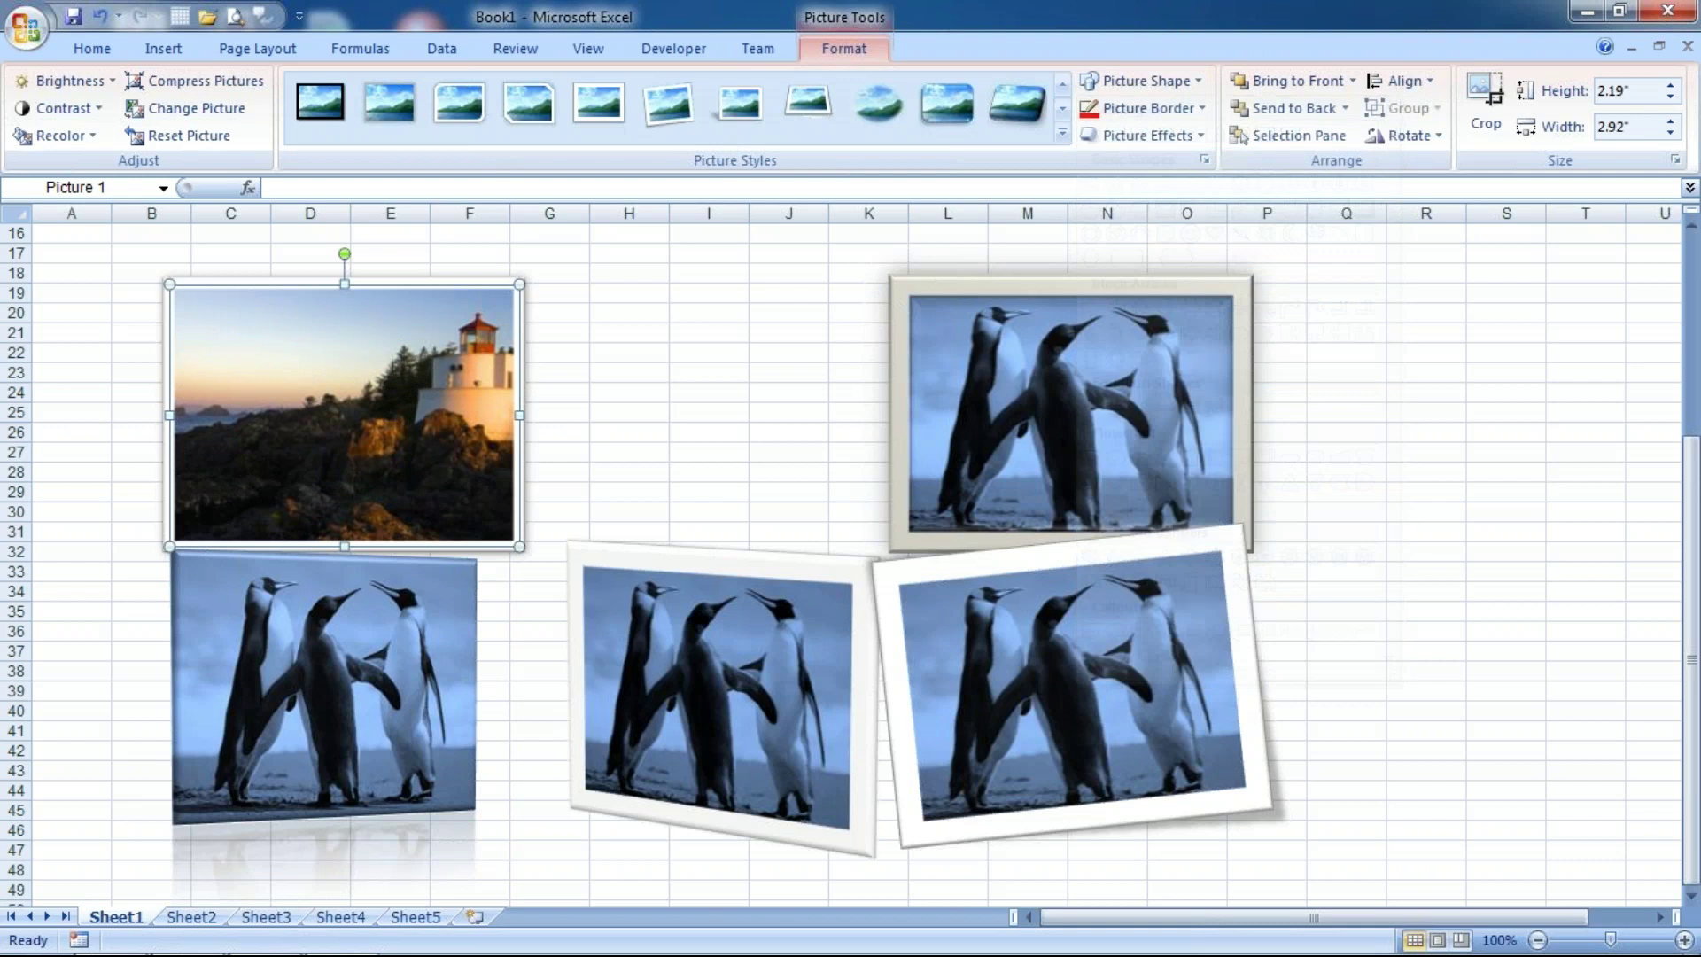
click(1196, 82)
click(1192, 336)
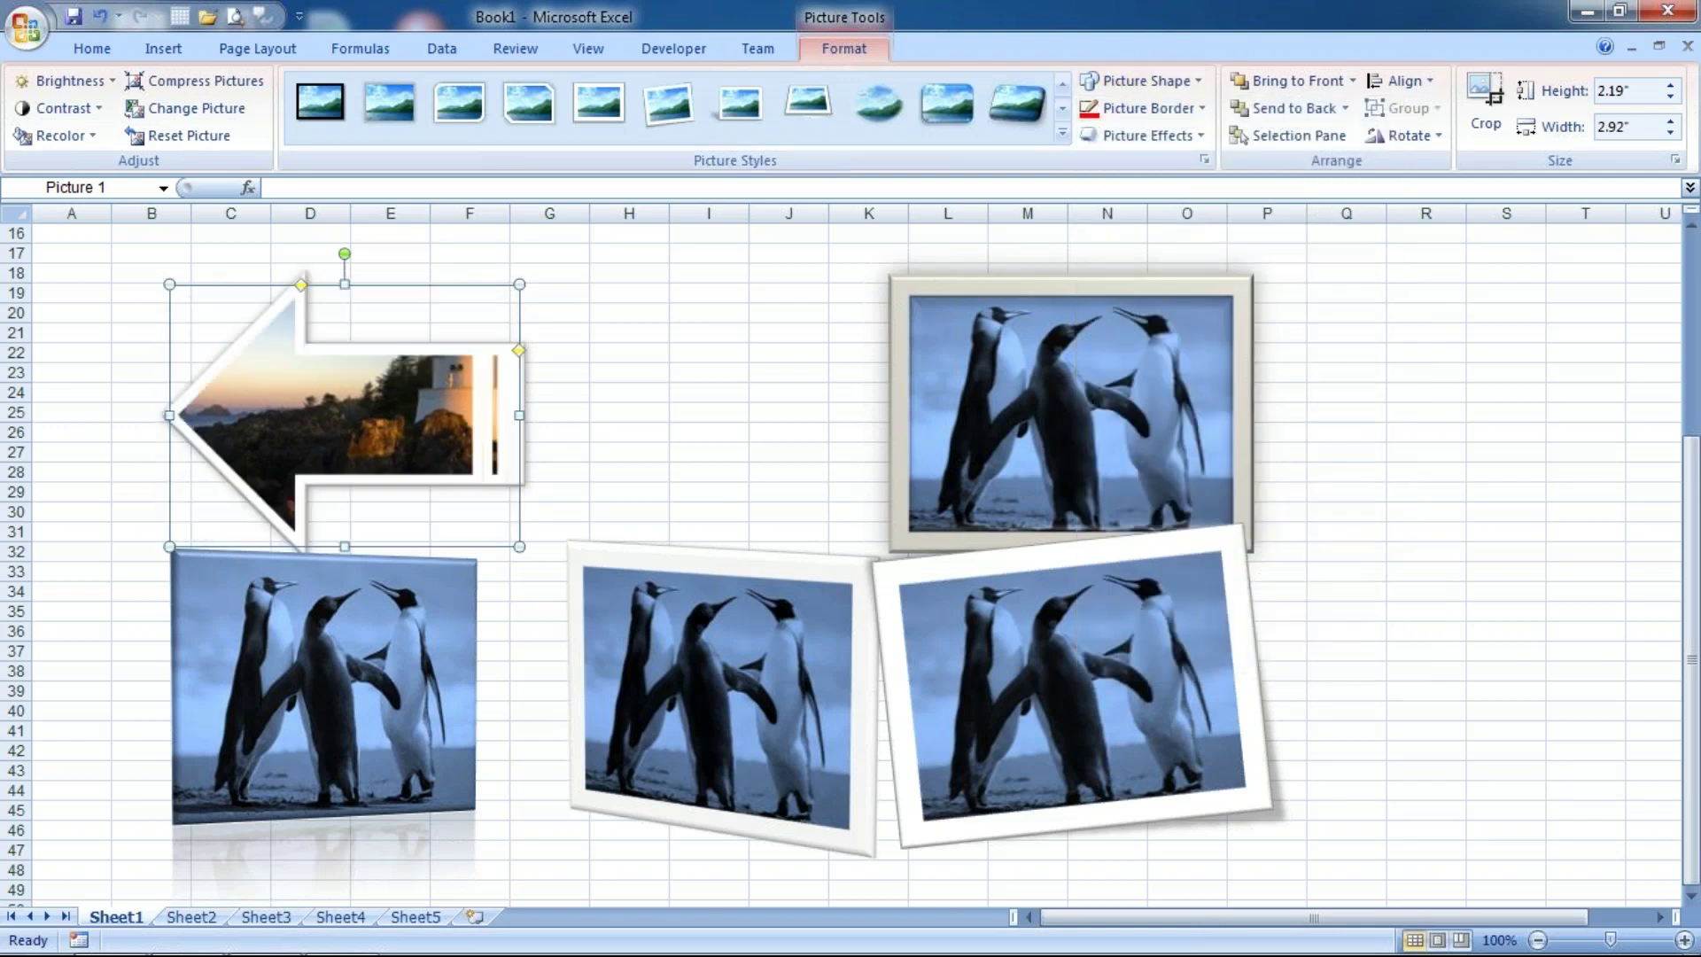
click(1196, 81)
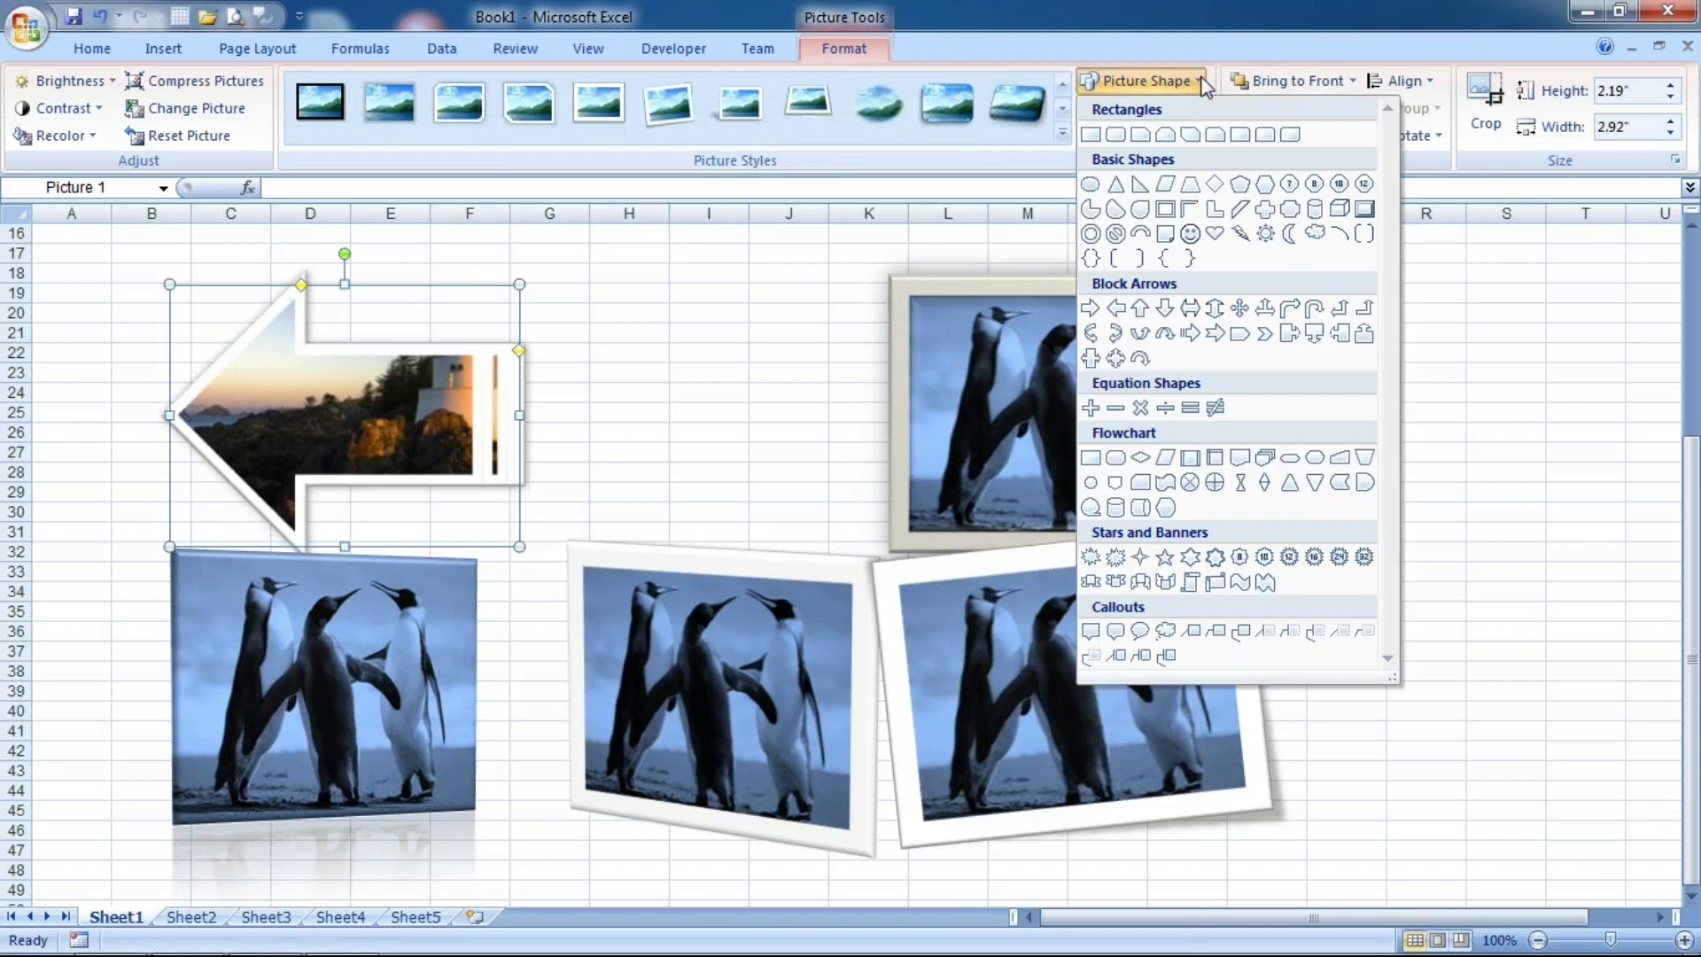
click(1215, 333)
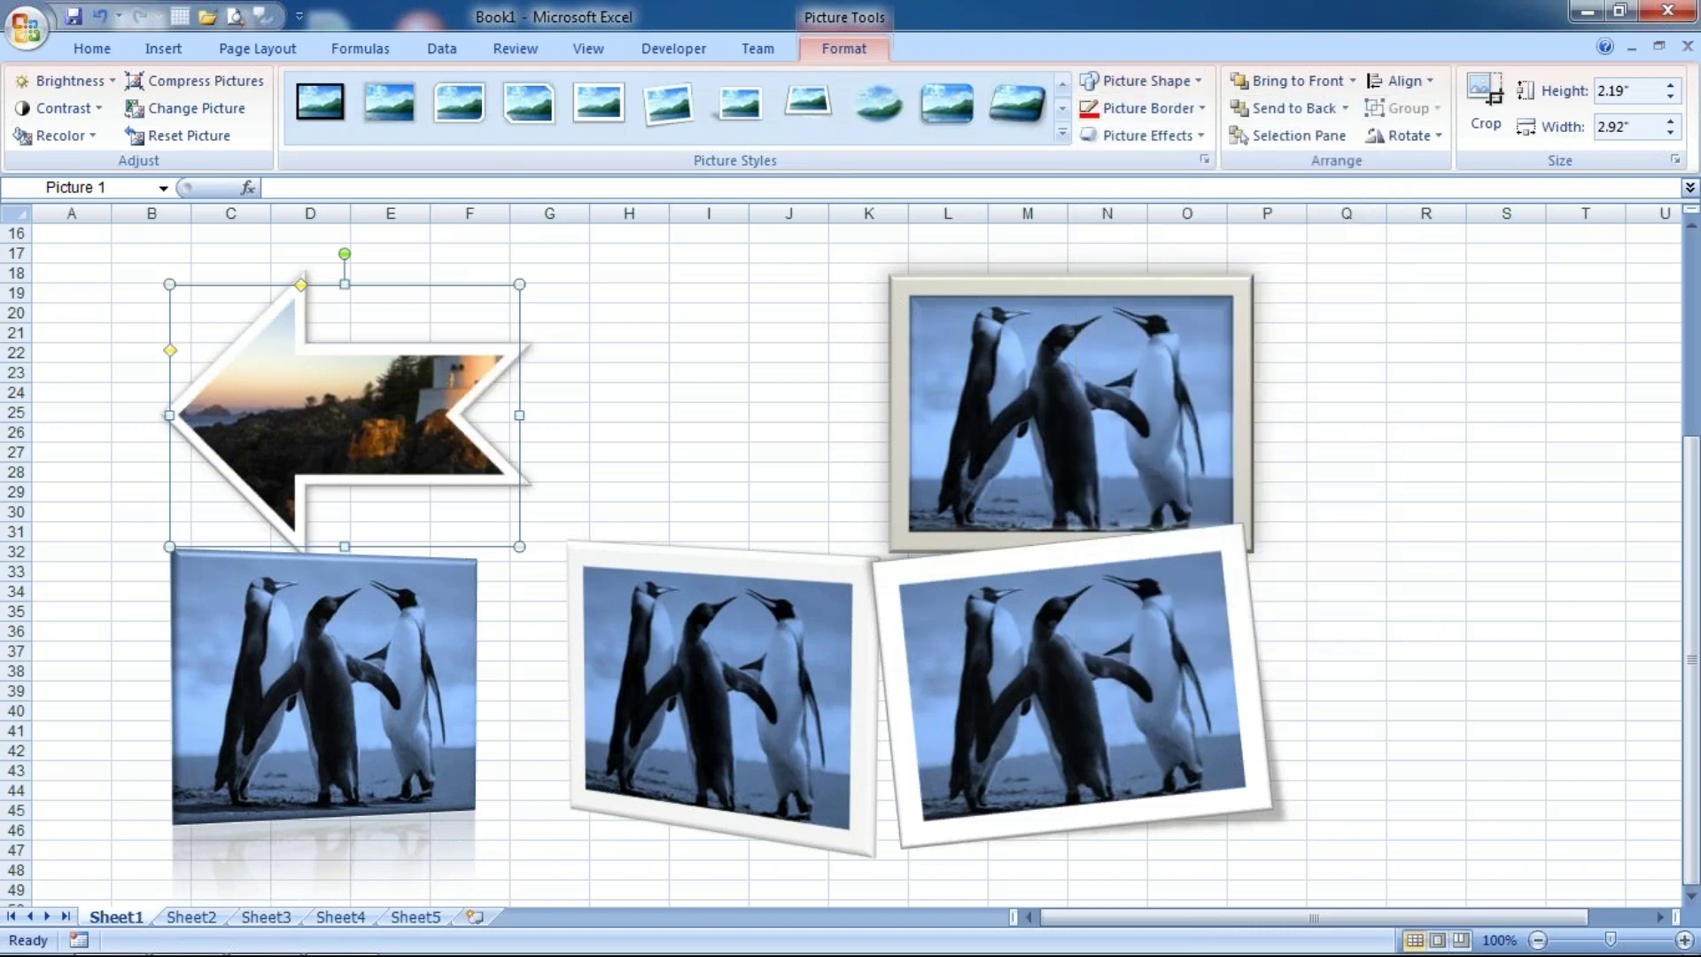
click(1196, 81)
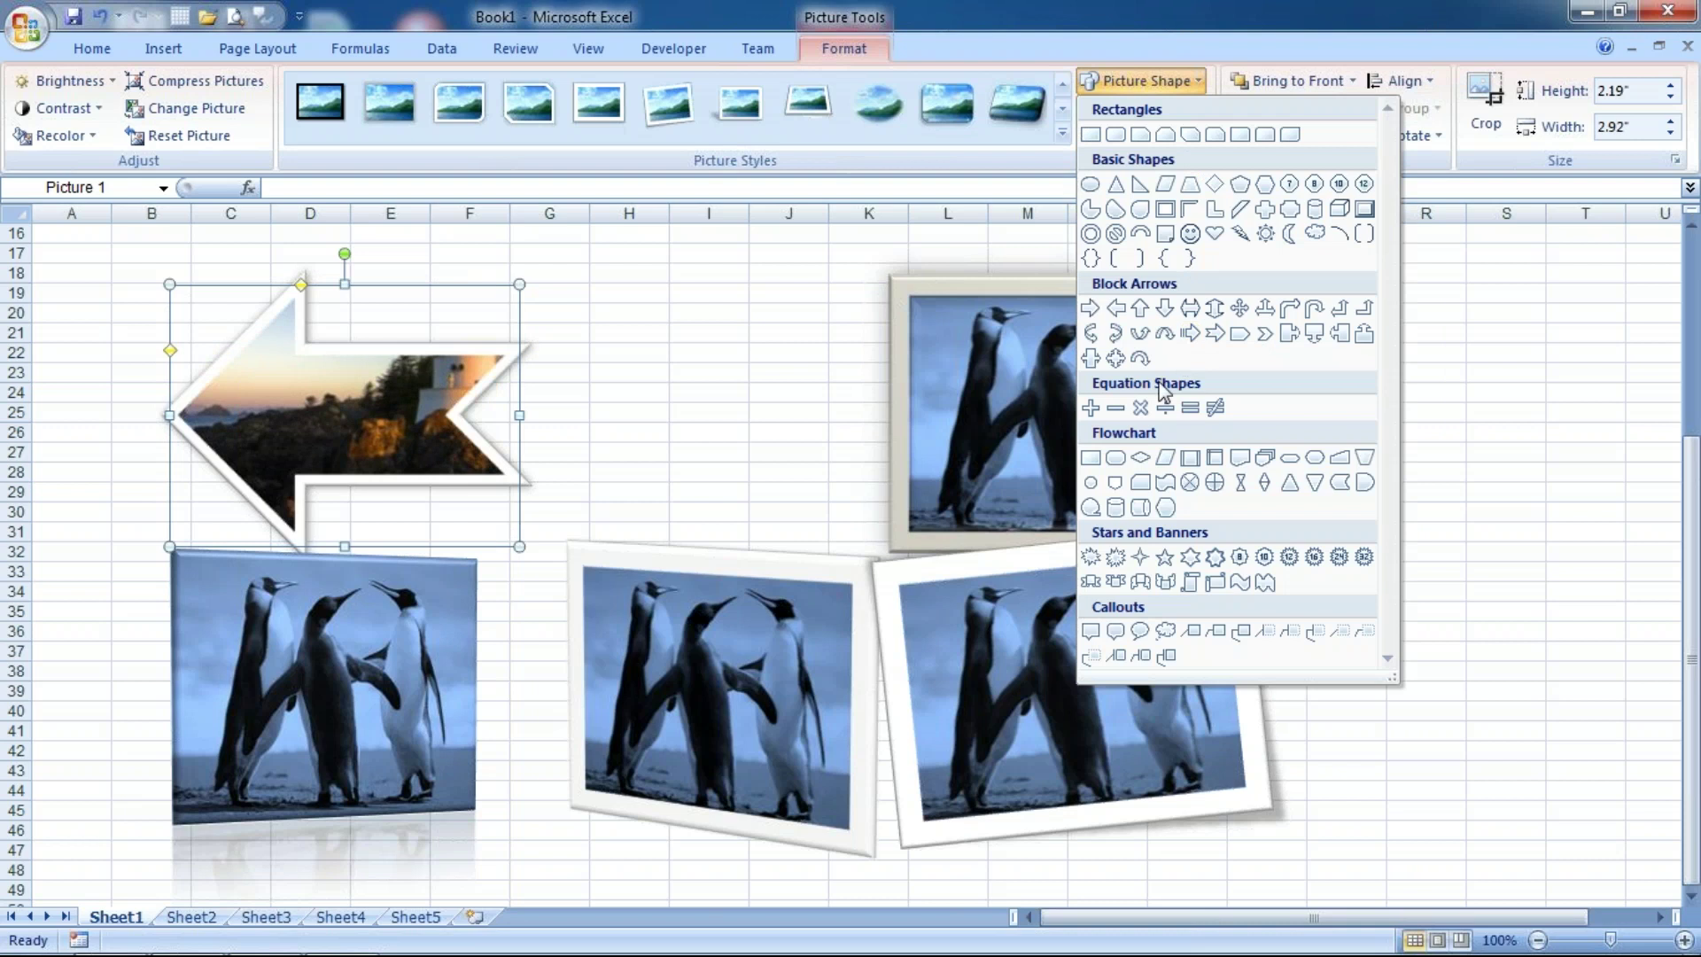
click(110, 930)
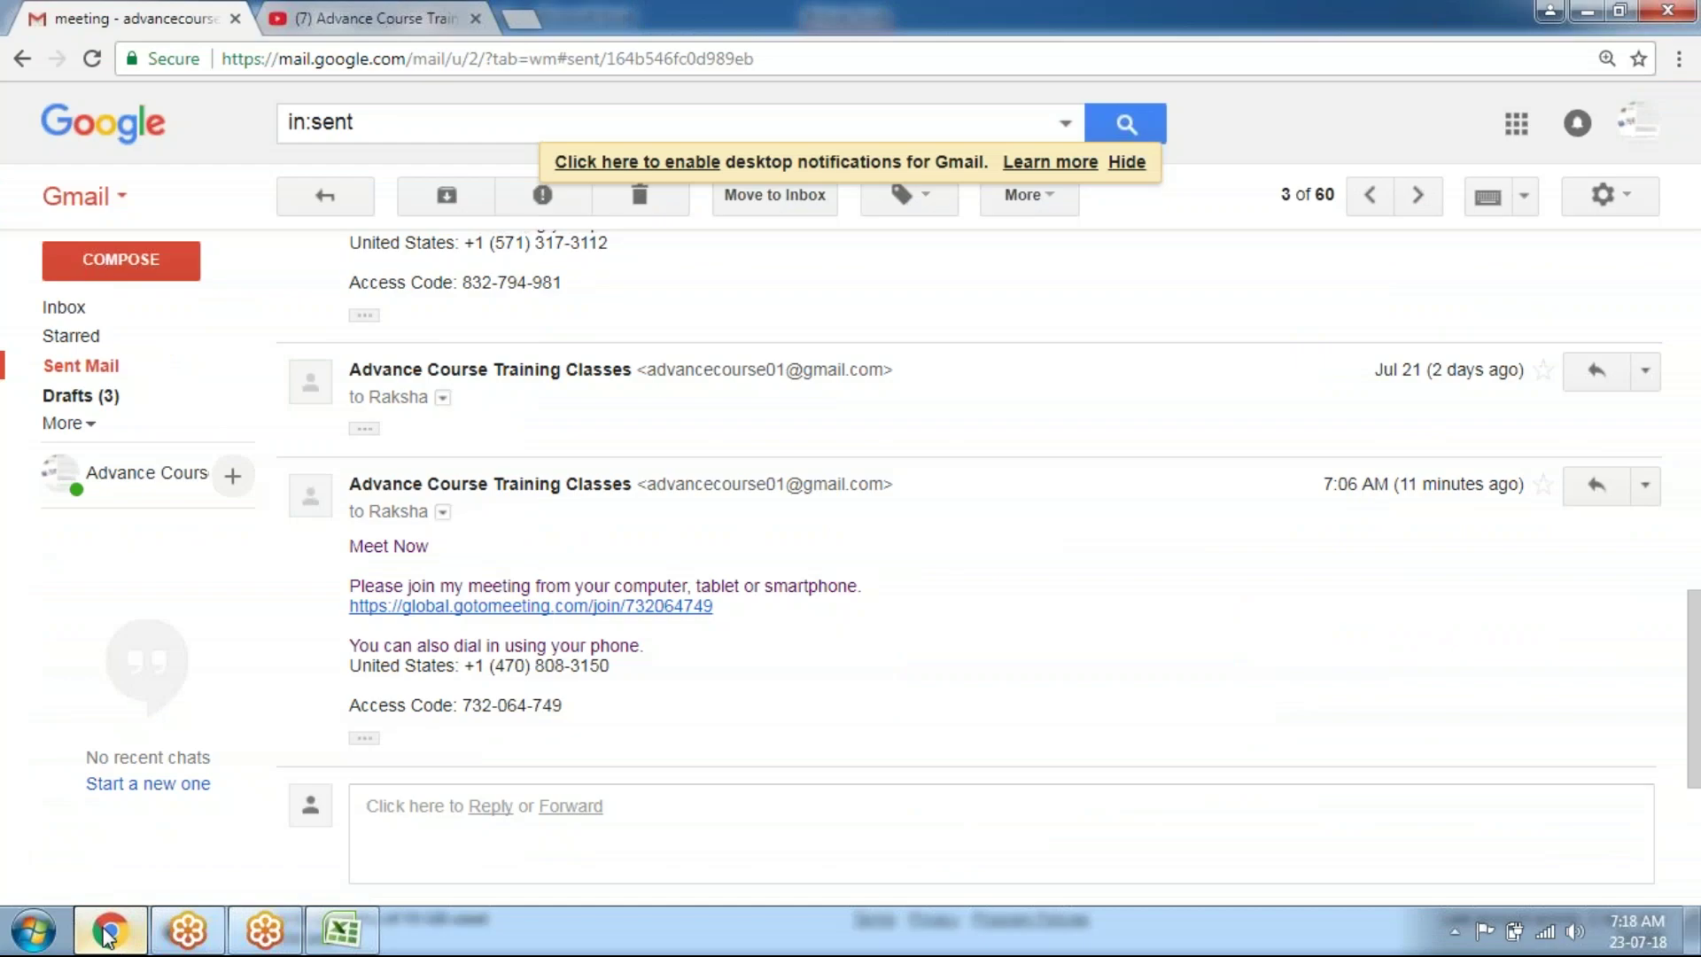
Send a new email with the pasted meeting details to the suggested contact, then return to Excel.
click(120, 259)
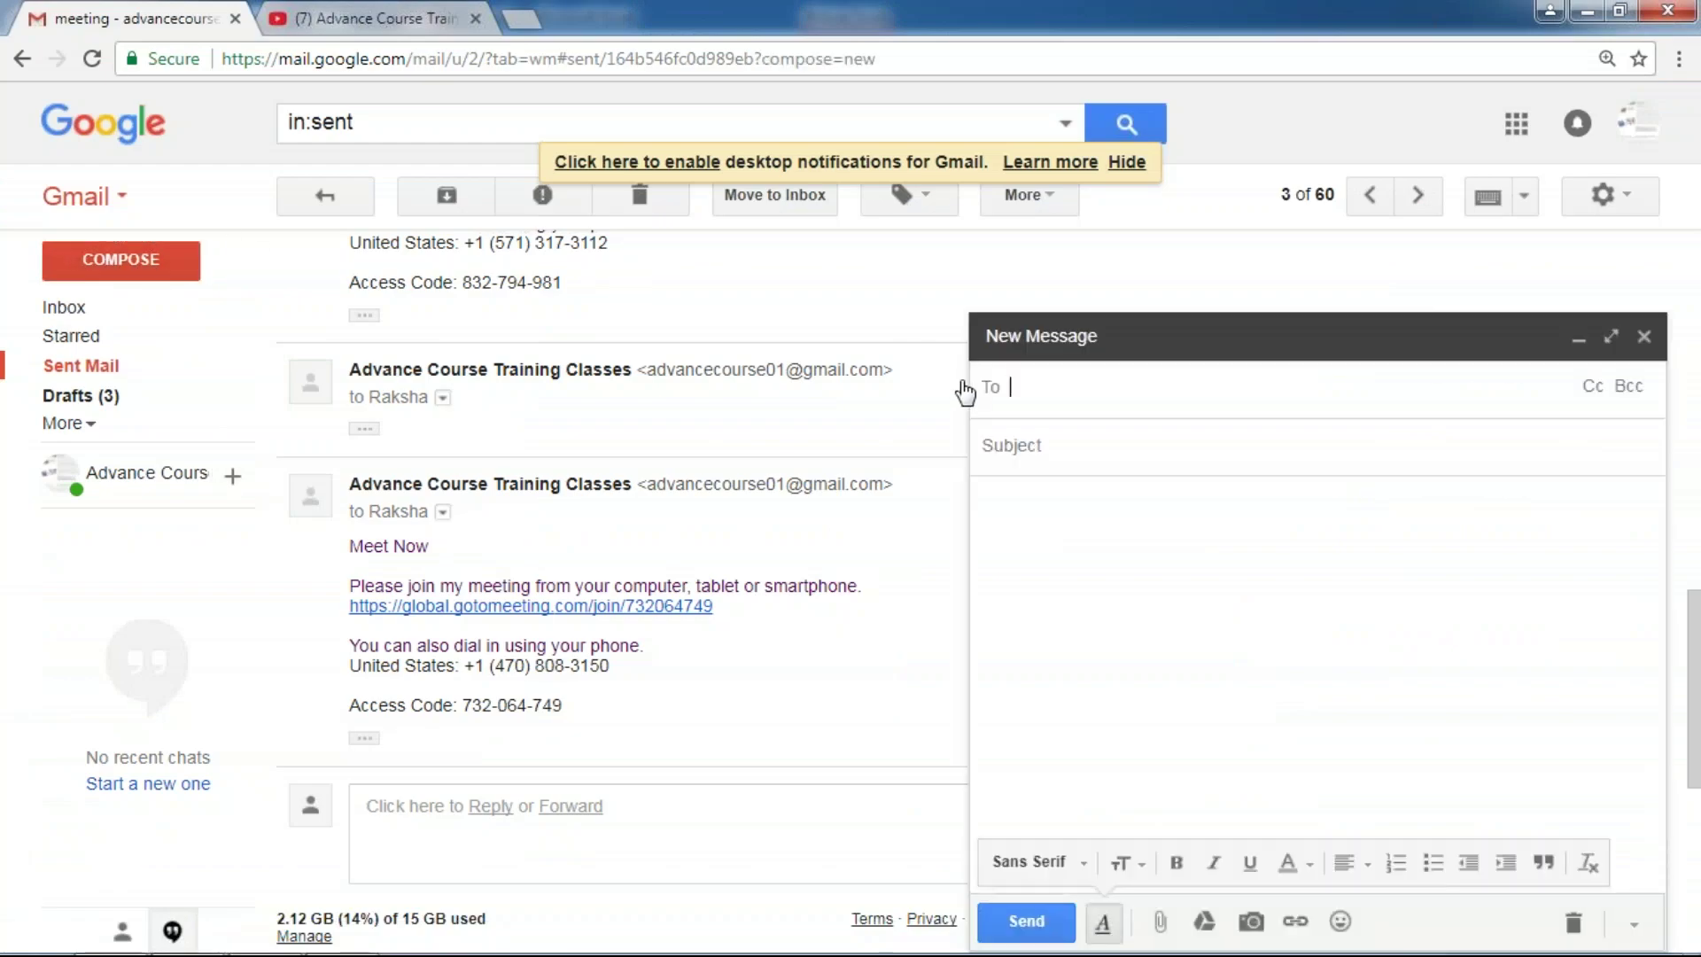
text(m)
click(1082, 492)
click(1075, 521)
key(ctrl+v)
click(1024, 922)
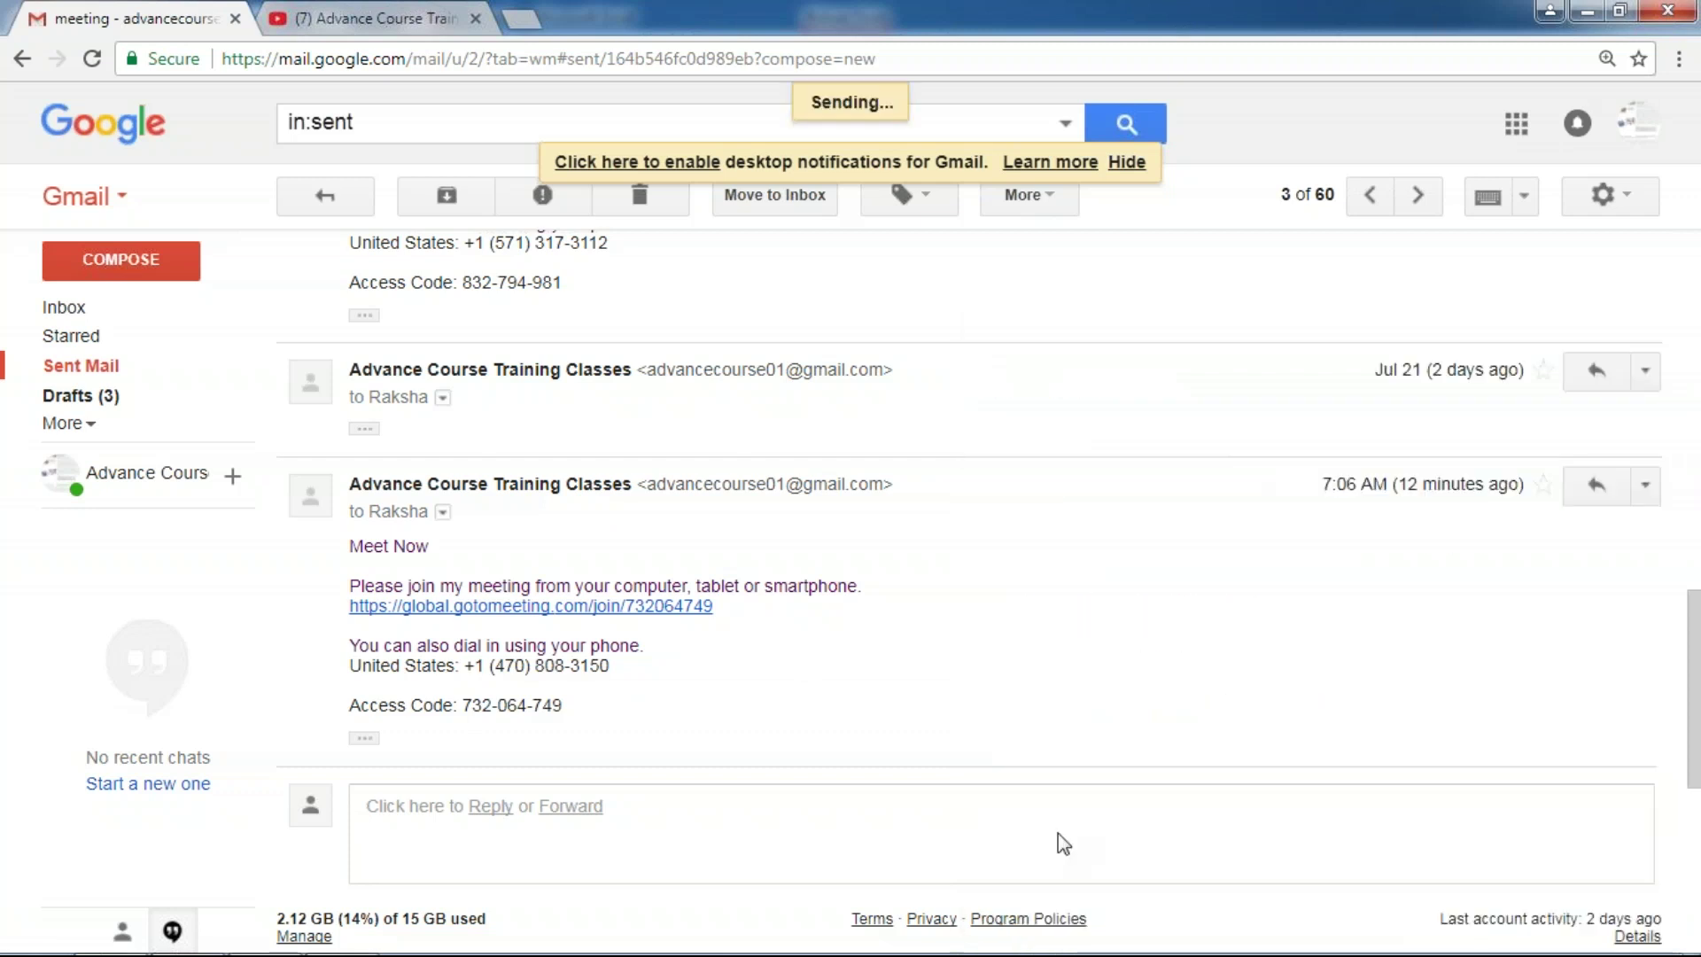
click(1591, 11)
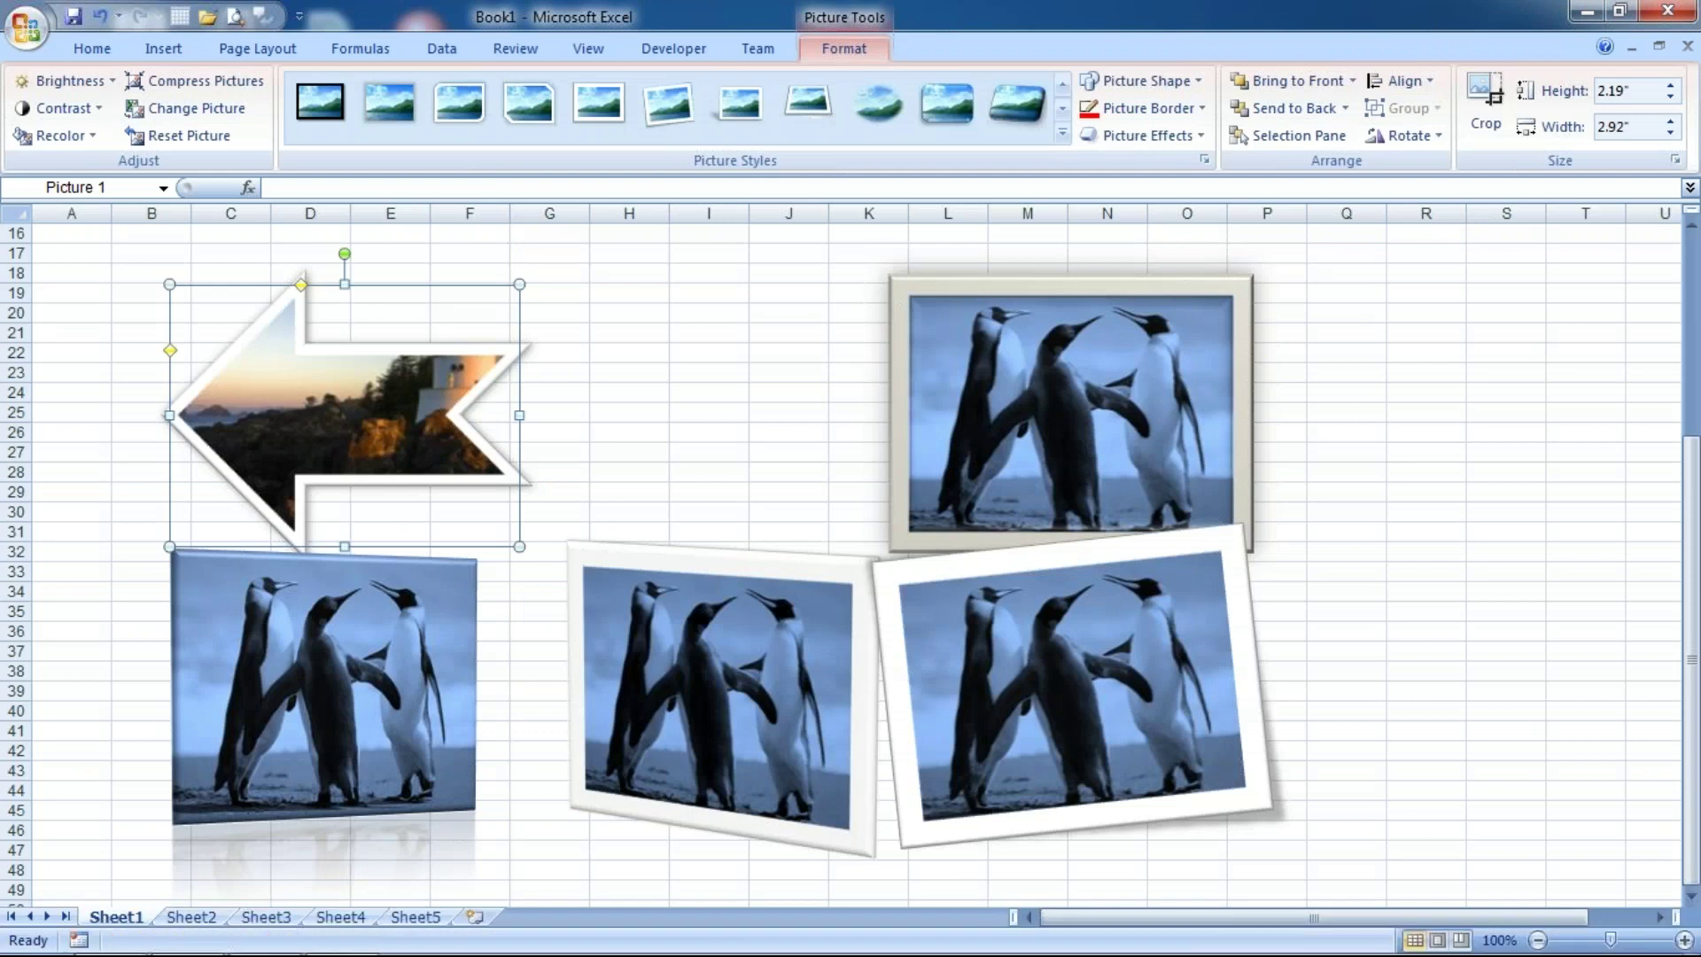
Give the top-right penguin picture a thicker red border.
click(932, 346)
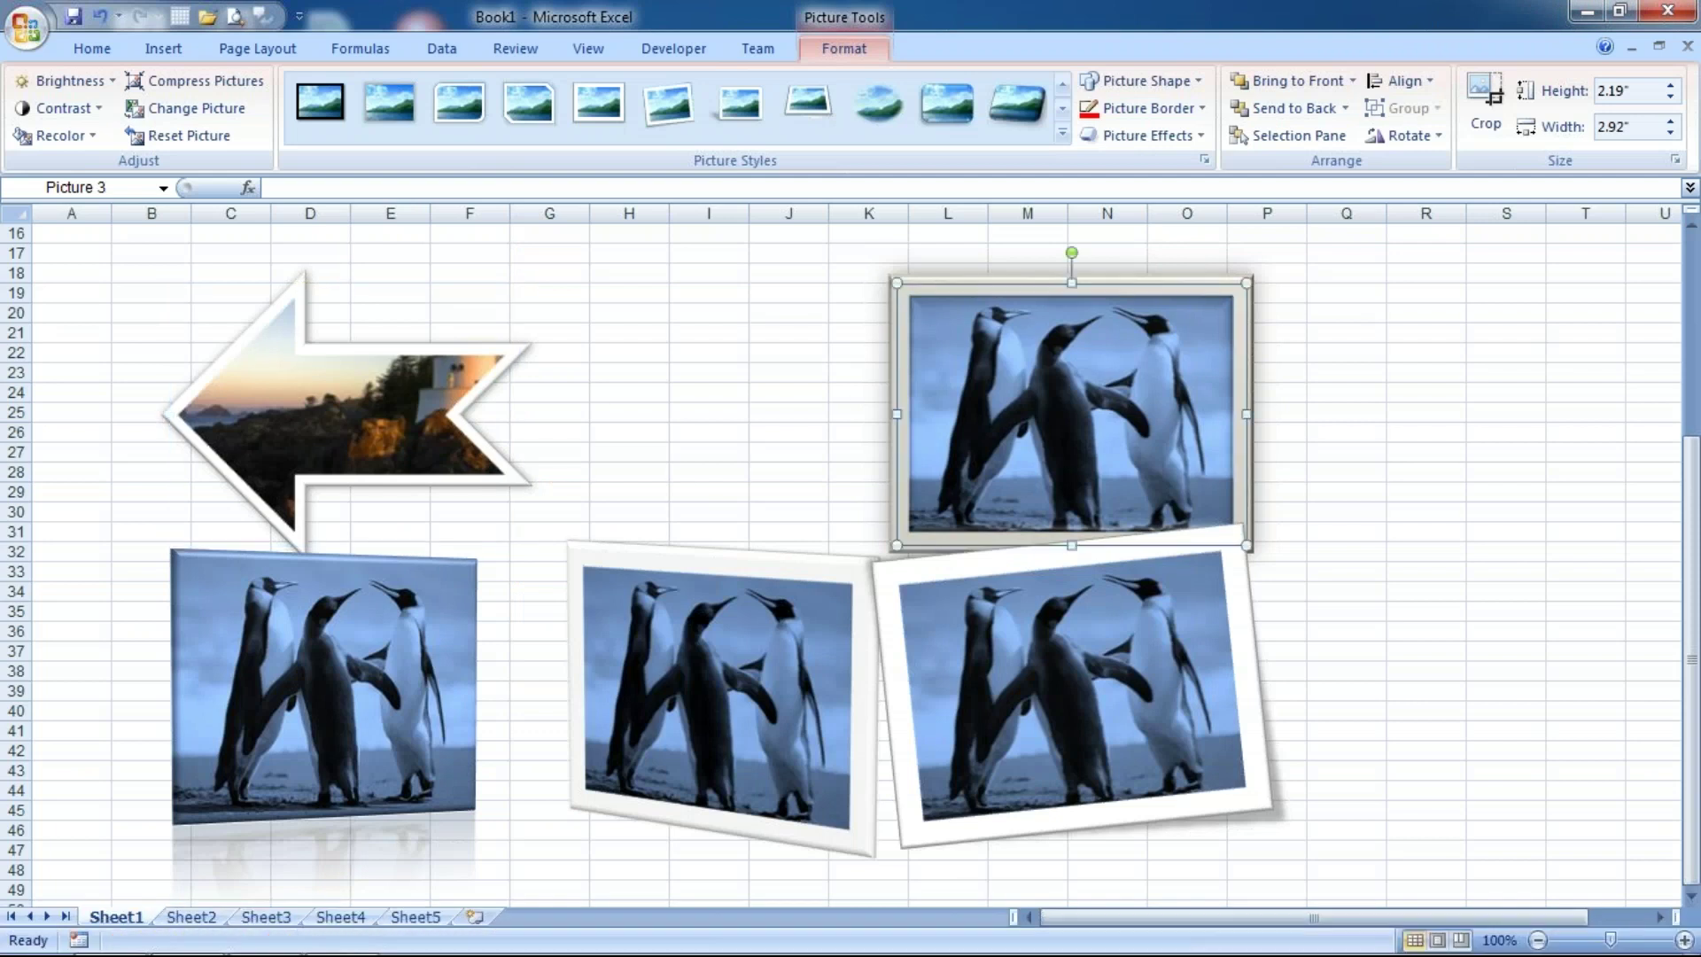
click(1209, 99)
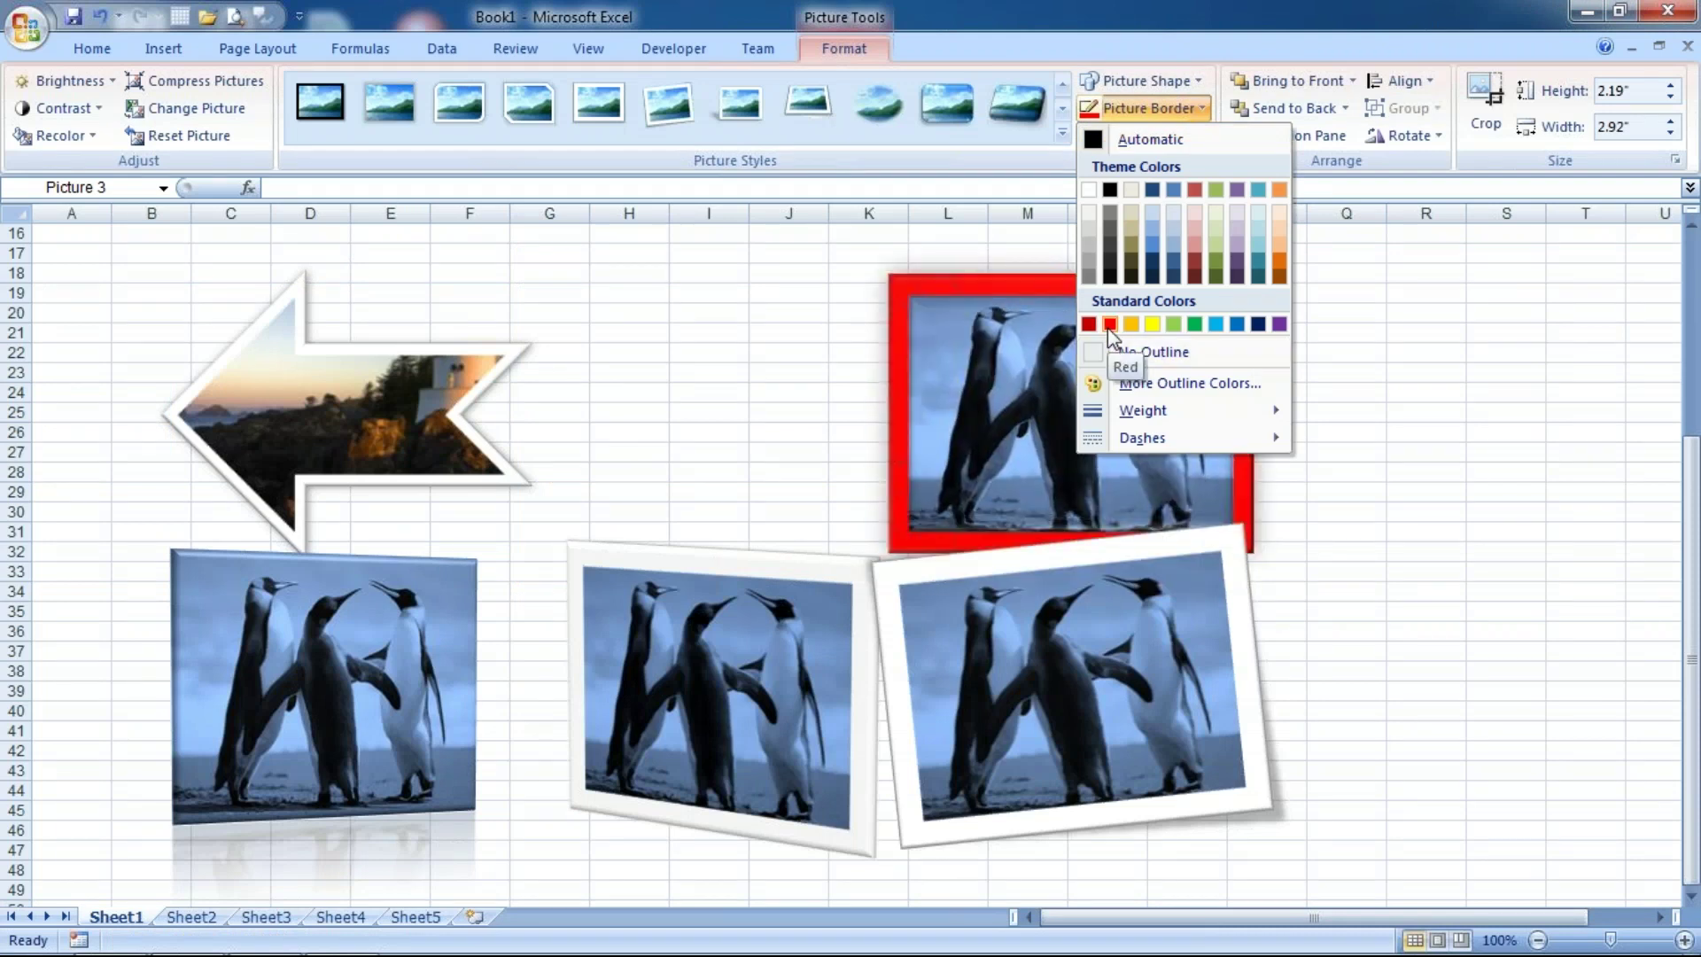
mouse_move(1143, 411)
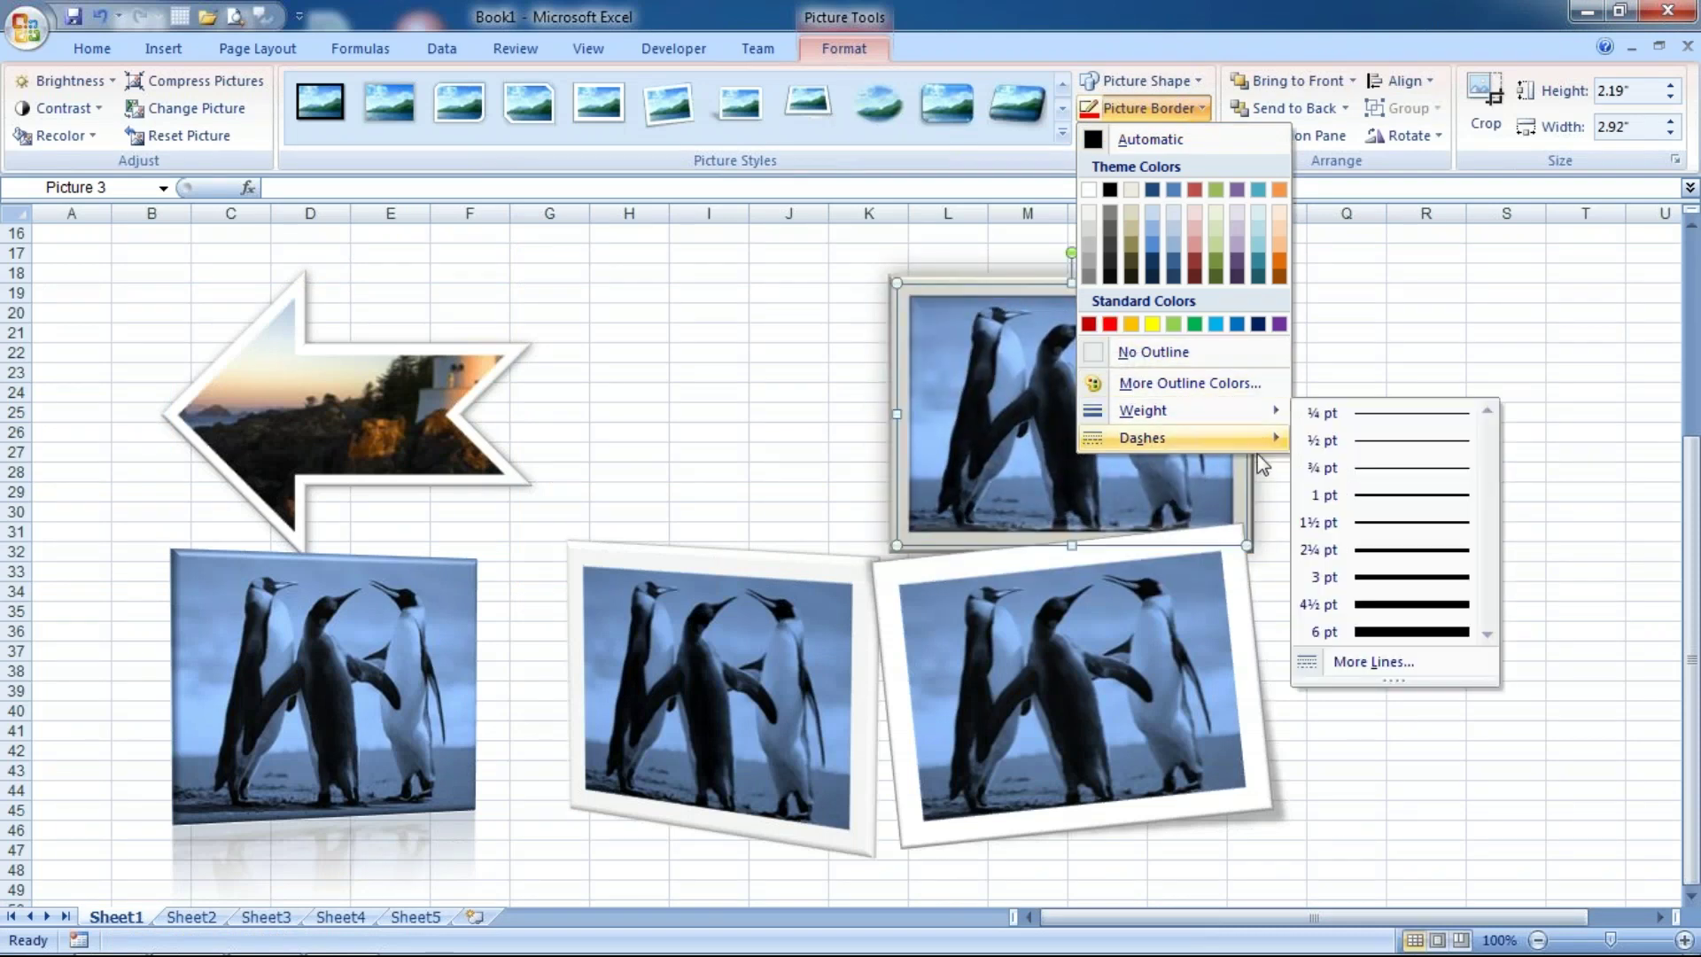
click(1387, 632)
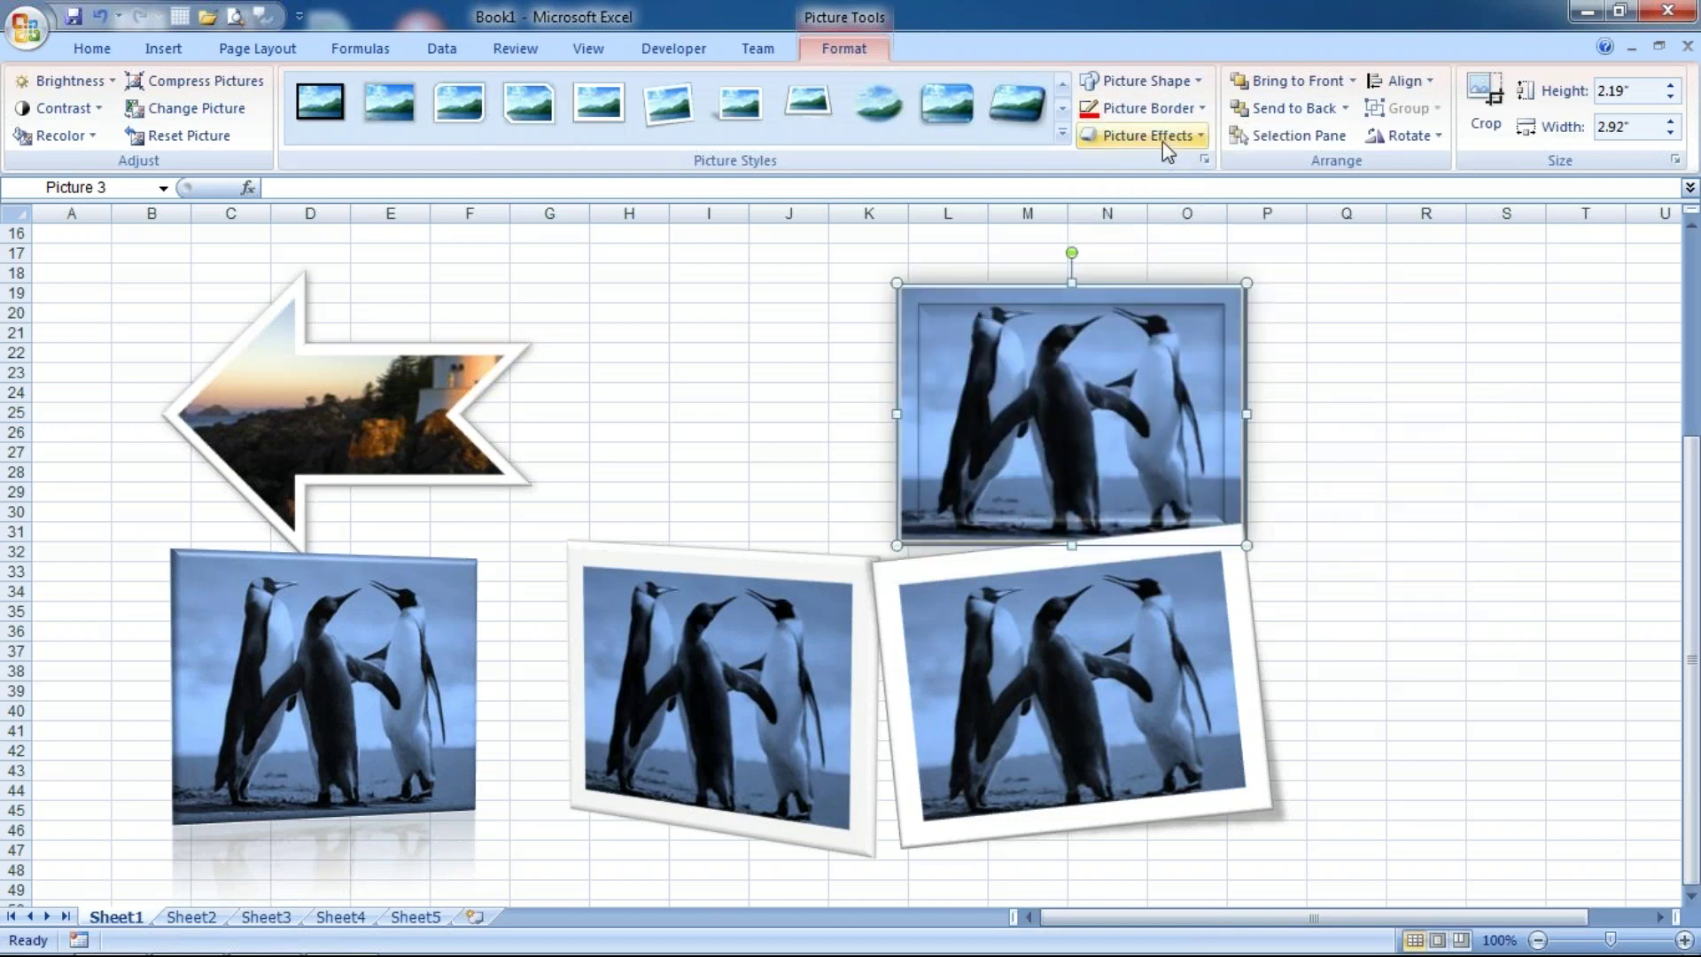
click(1203, 108)
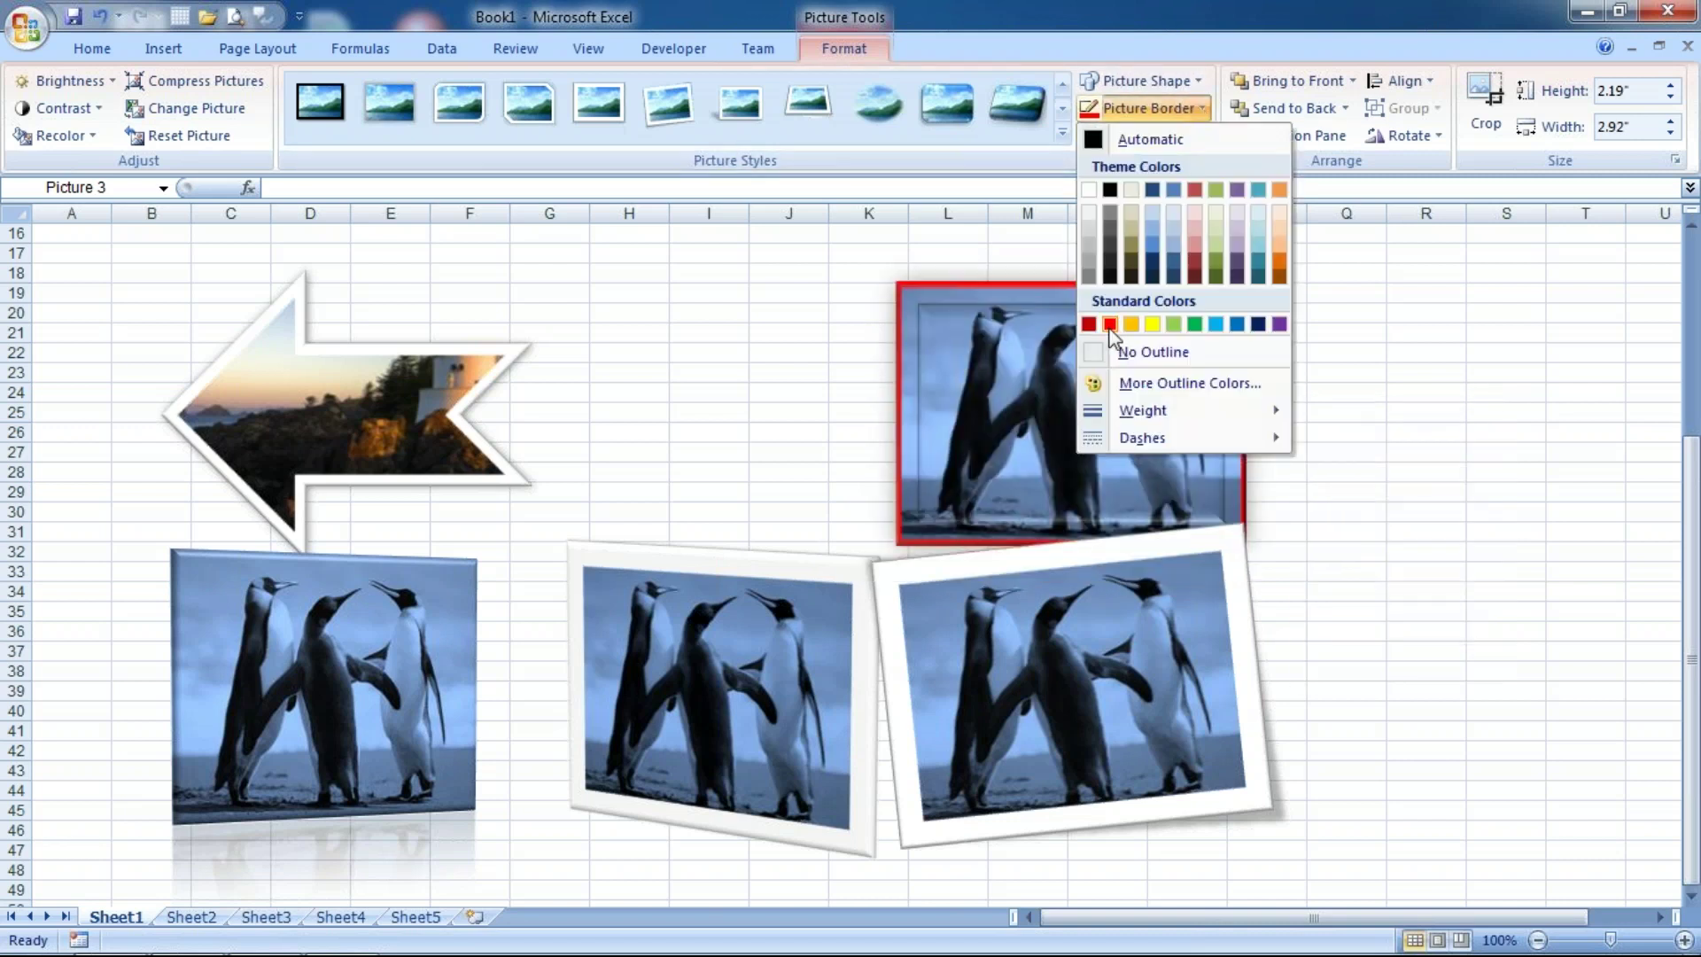
click(1110, 323)
click(1358, 322)
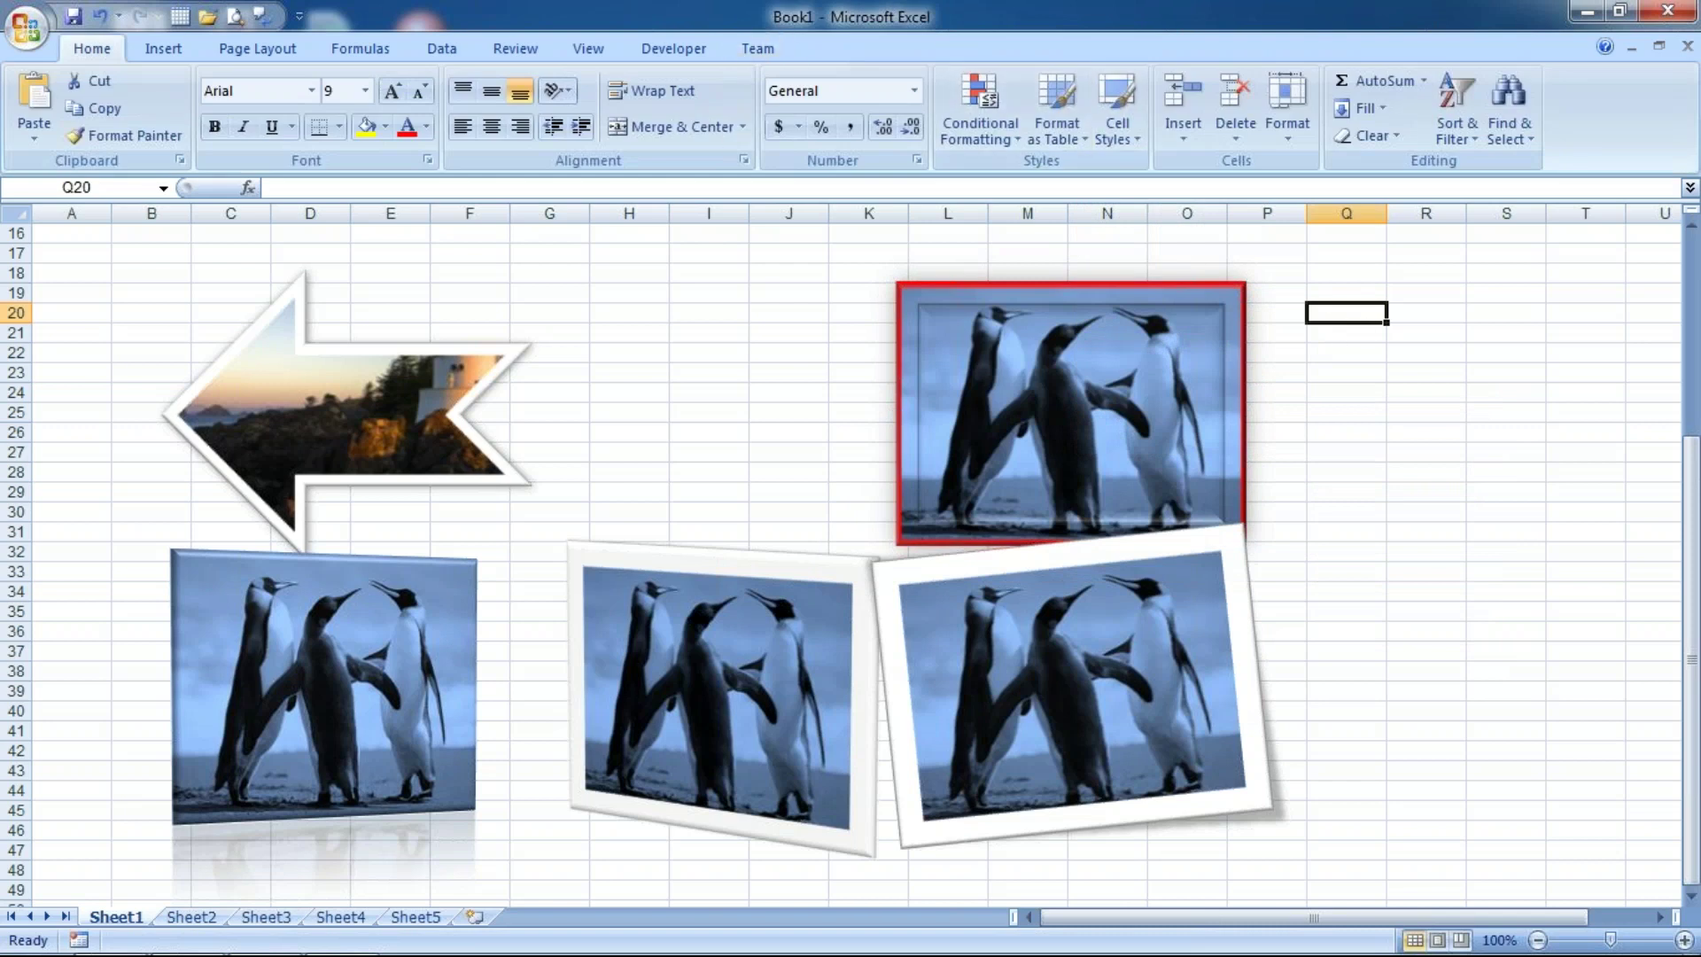
click(991, 368)
Keep a solid line and no preset effect, then drag the red-bordered picture left over the arrow.
click(1204, 109)
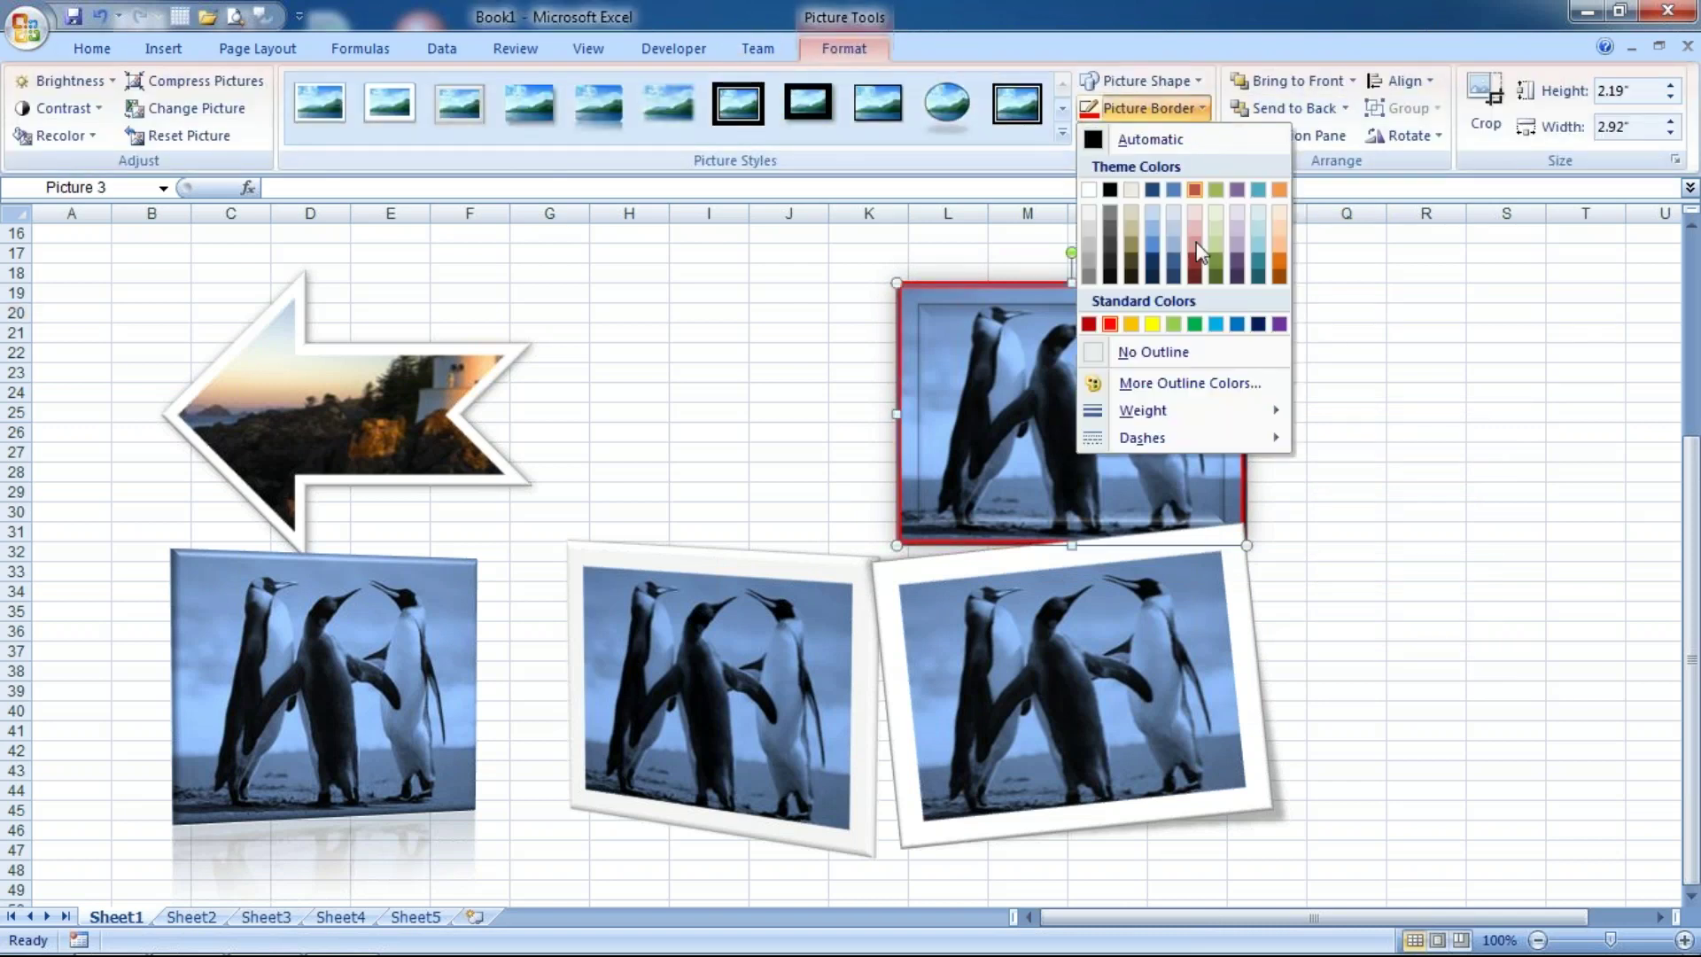
mouse_move(1143, 438)
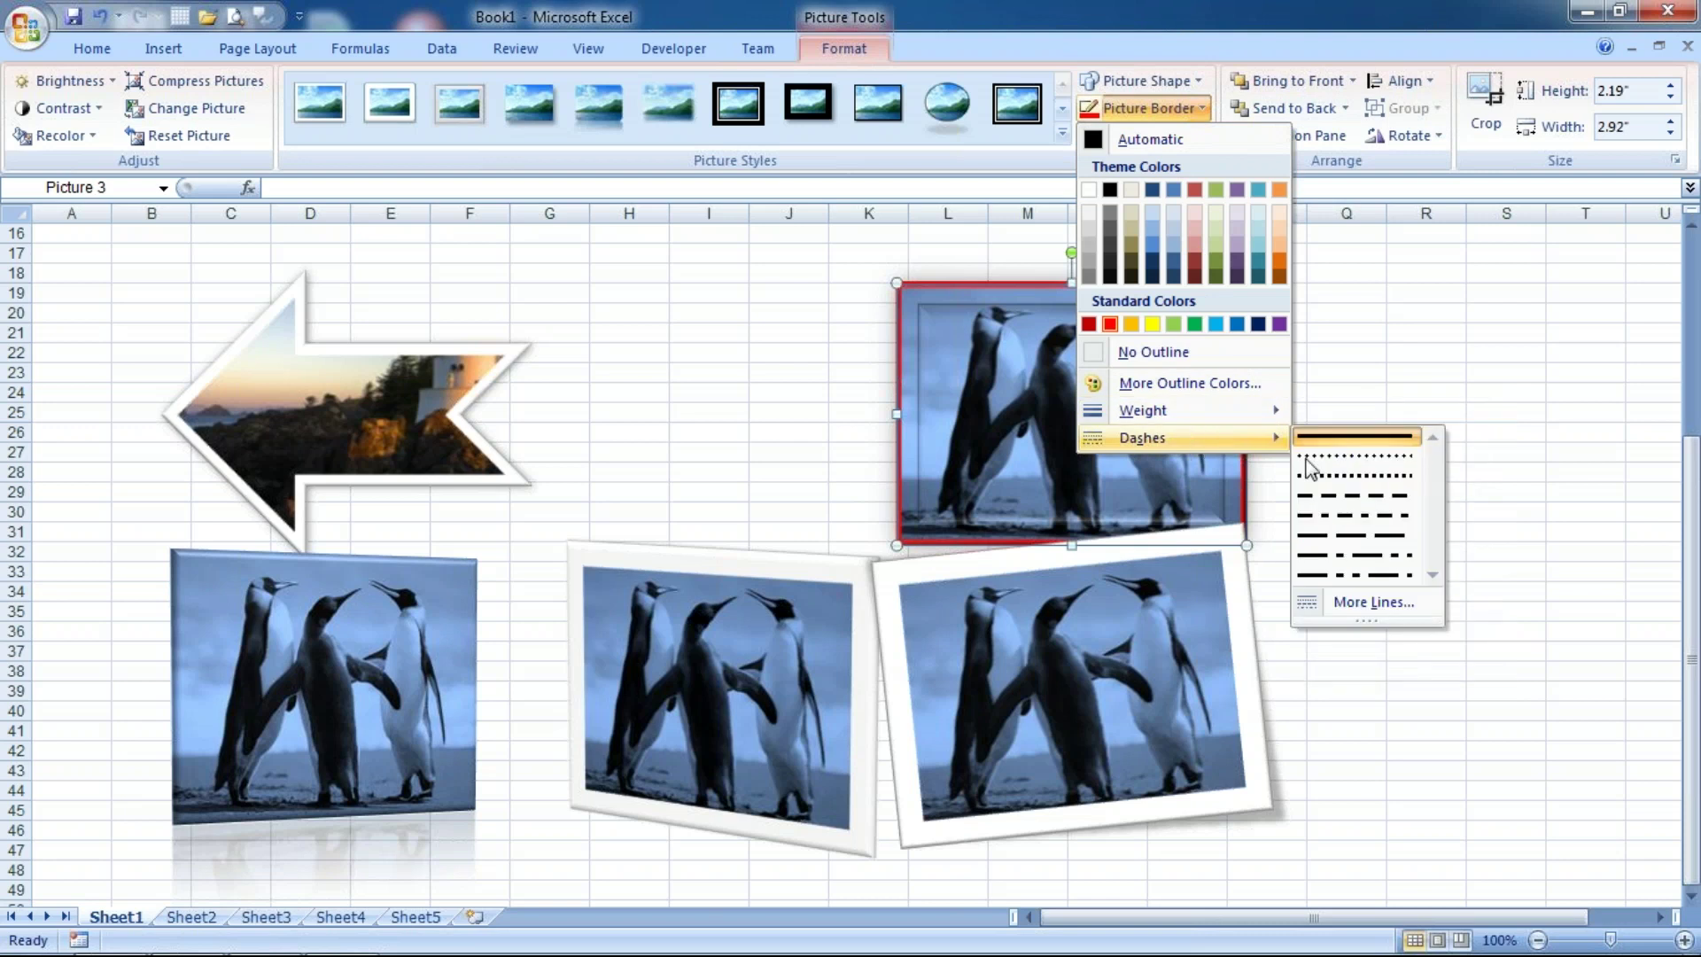
click(1373, 342)
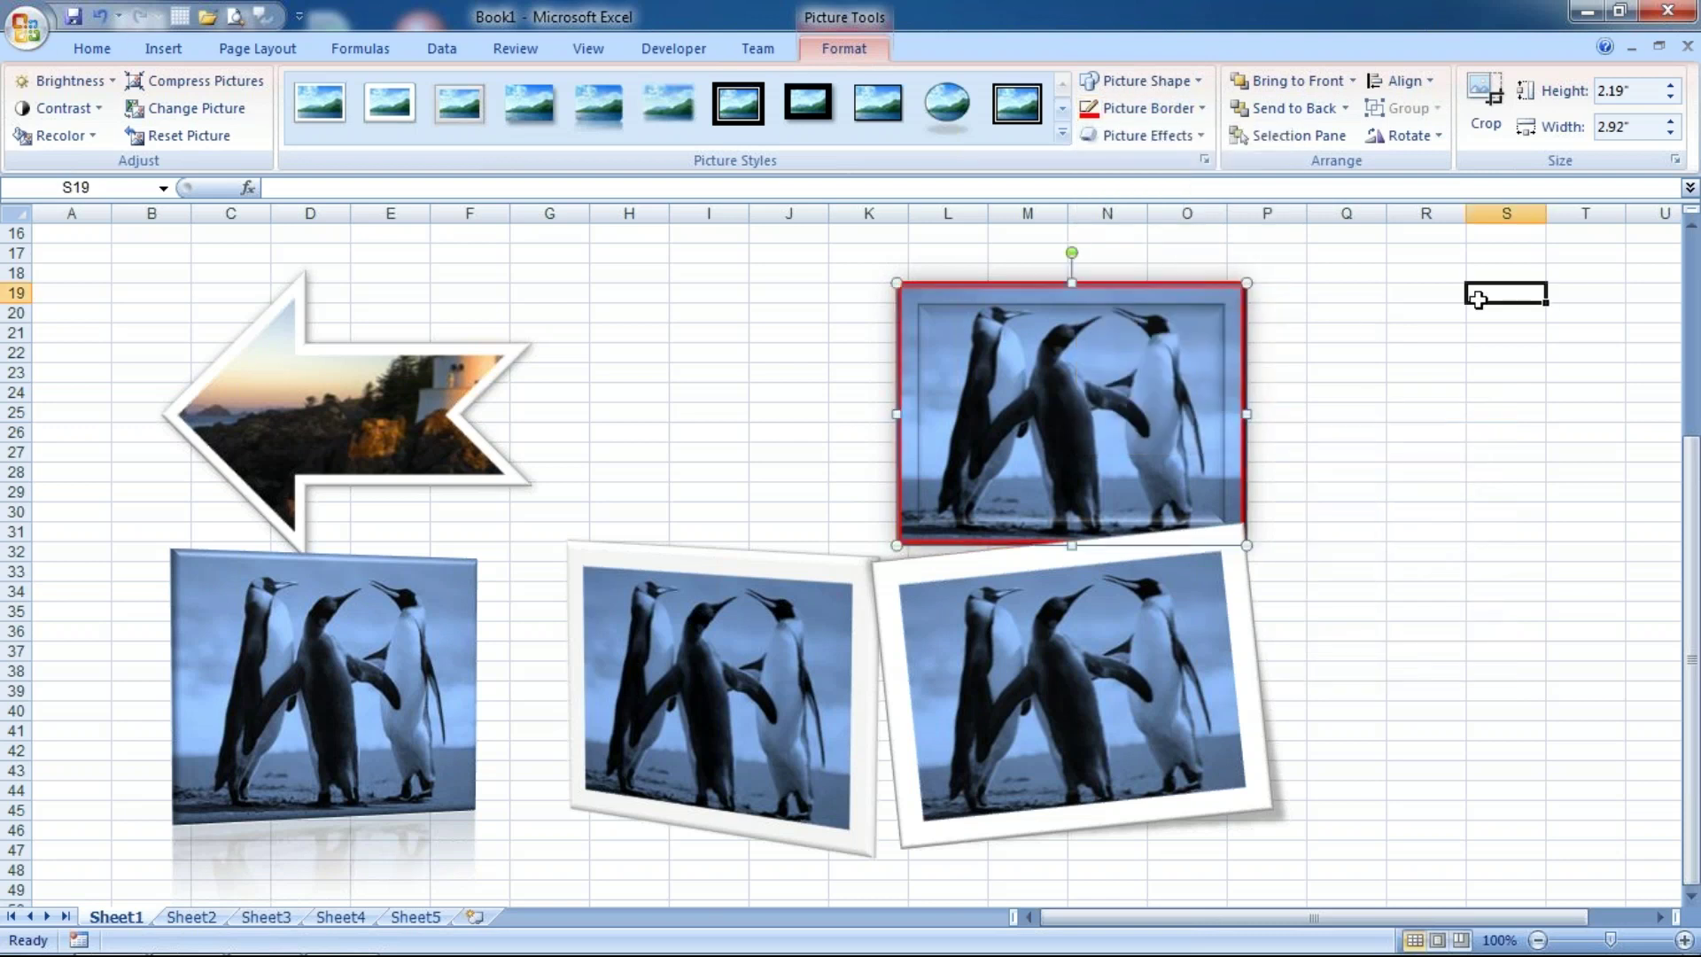
click(1478, 300)
click(1185, 341)
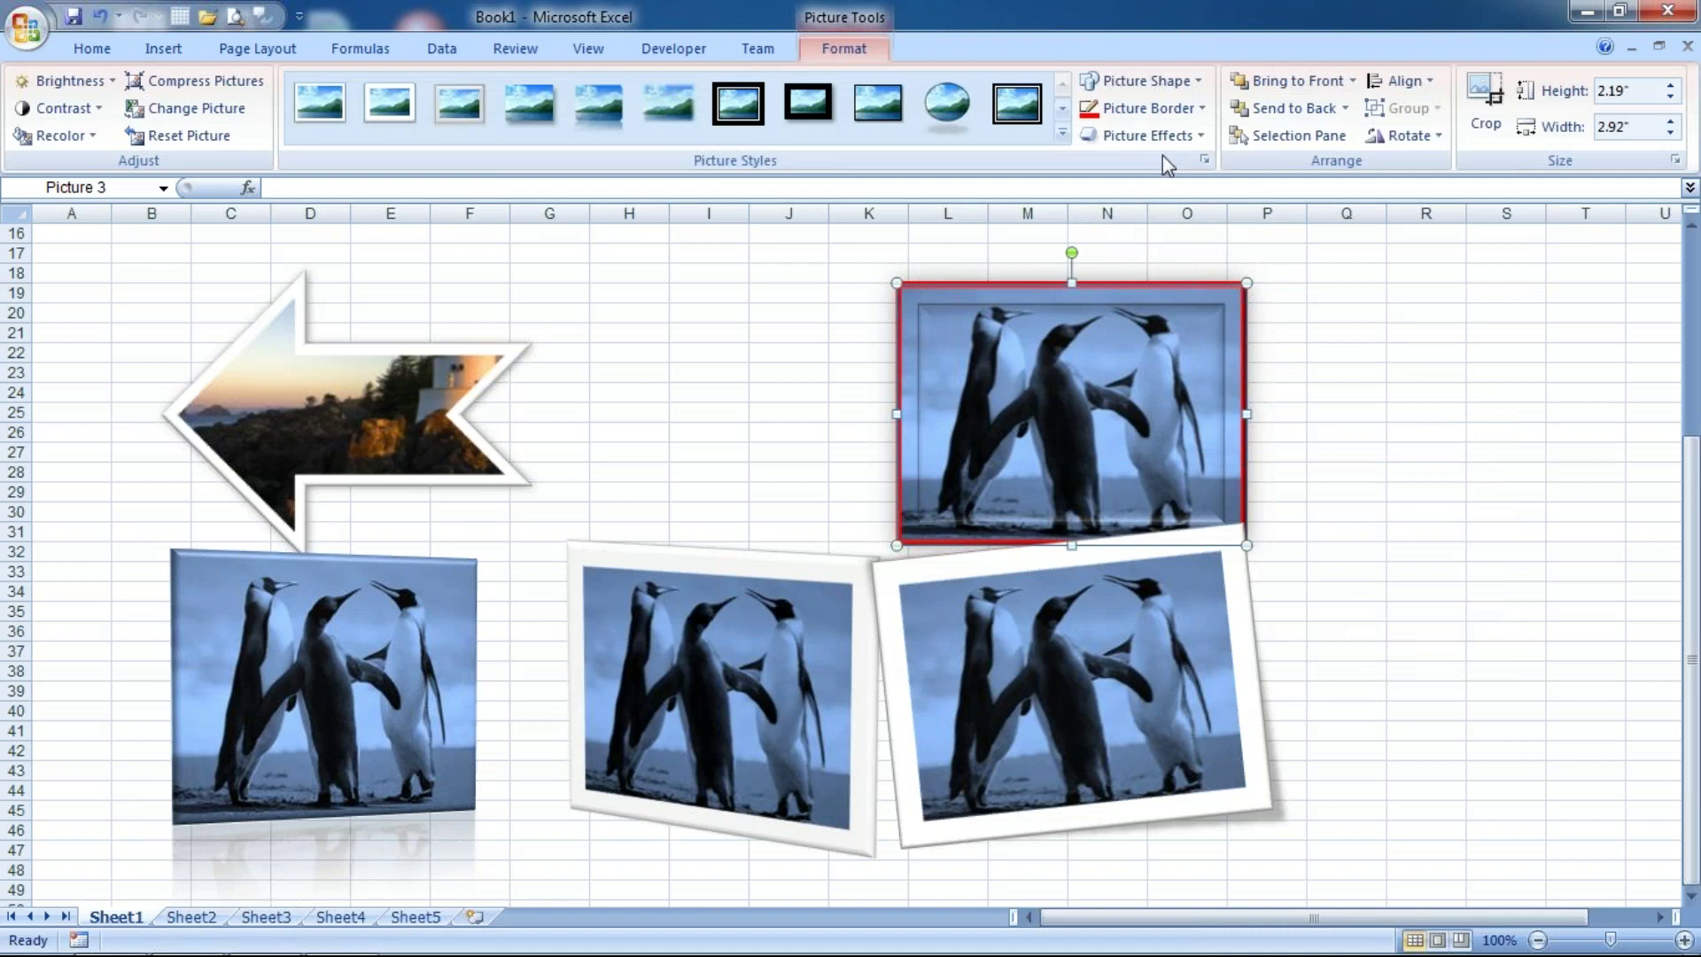
click(1197, 137)
mouse_move(1157, 179)
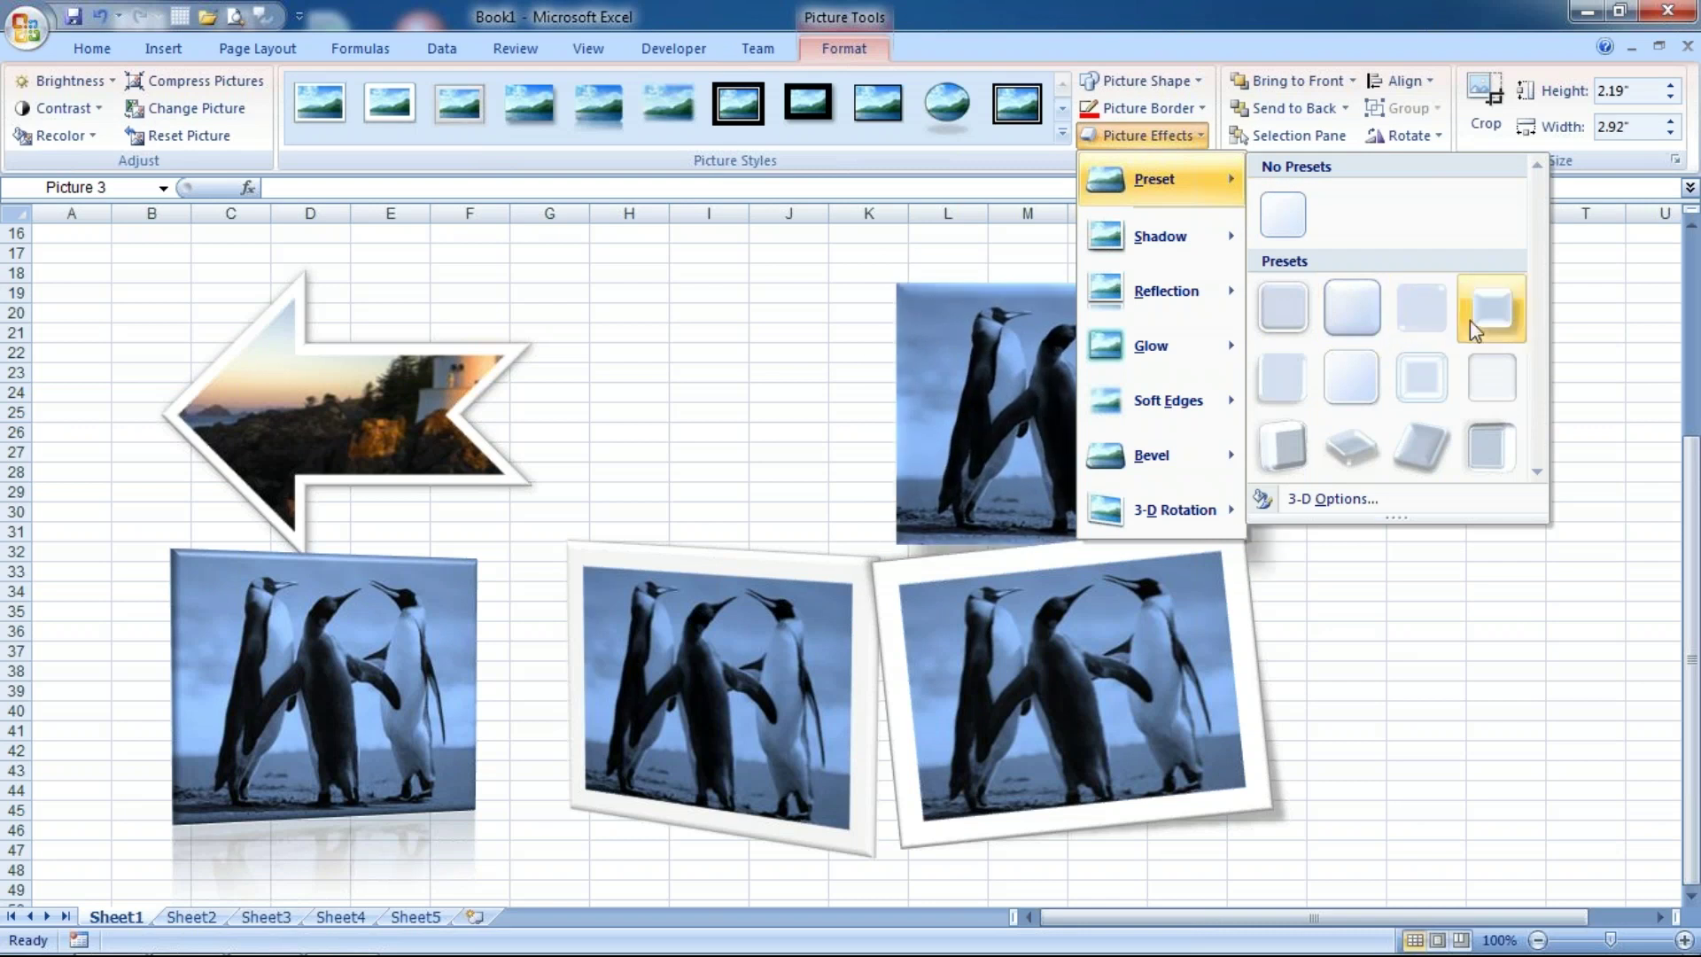
click(920, 401)
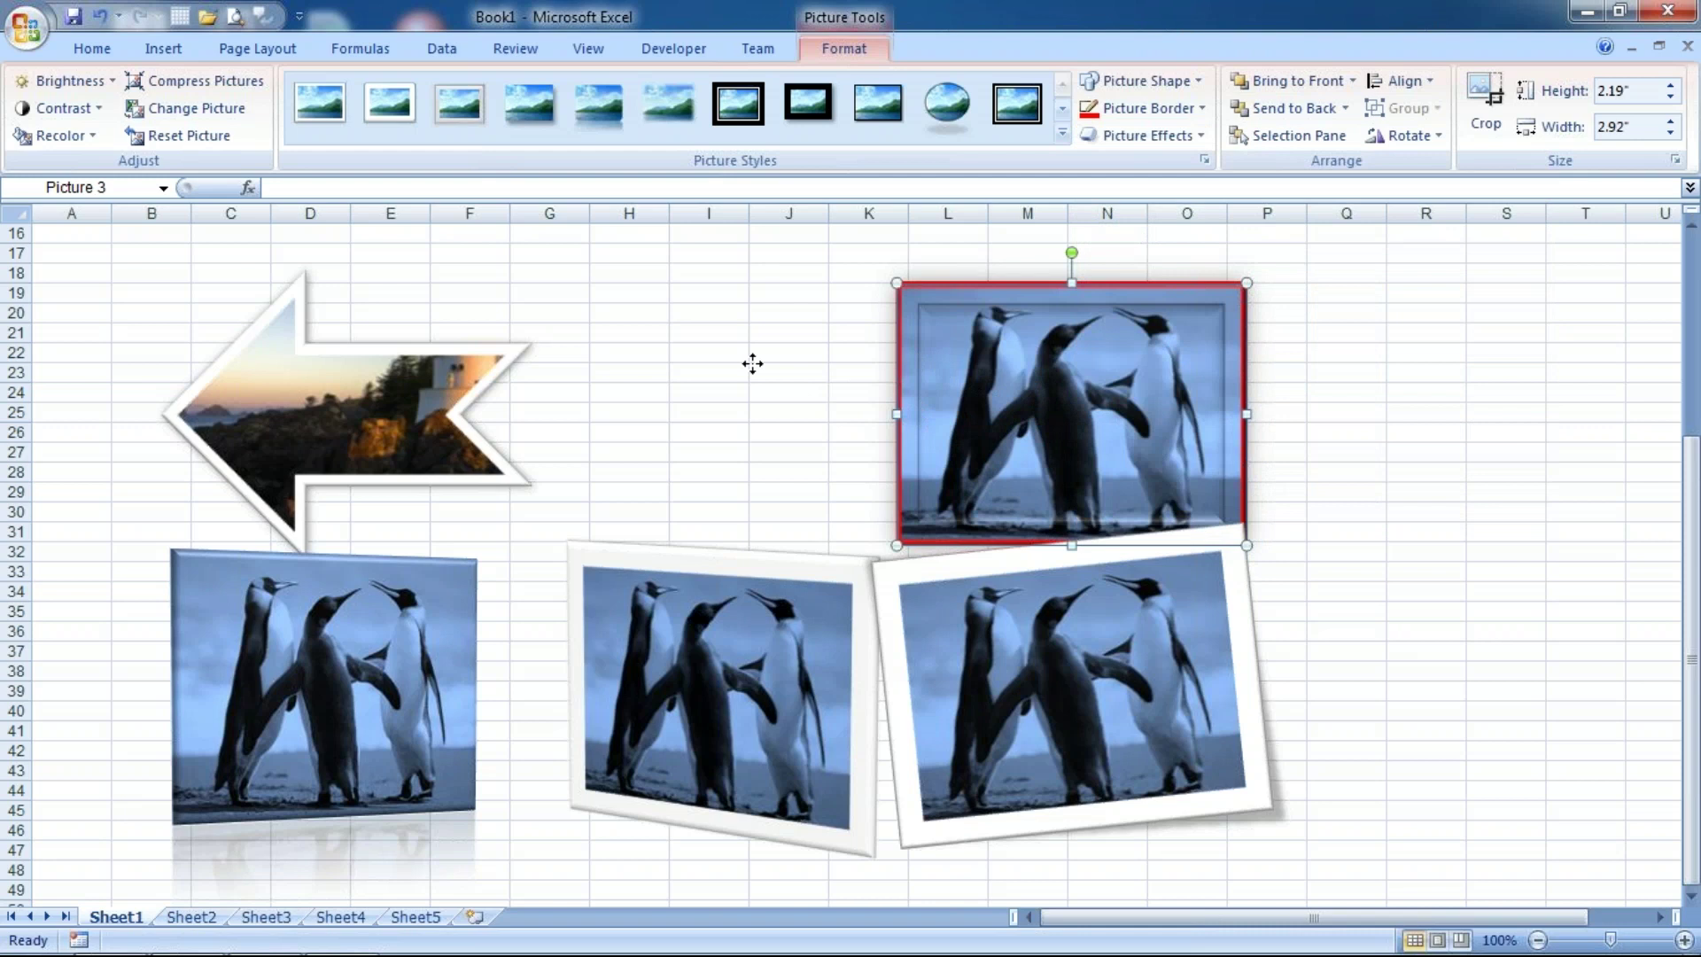
drag(964, 358, 577, 342)
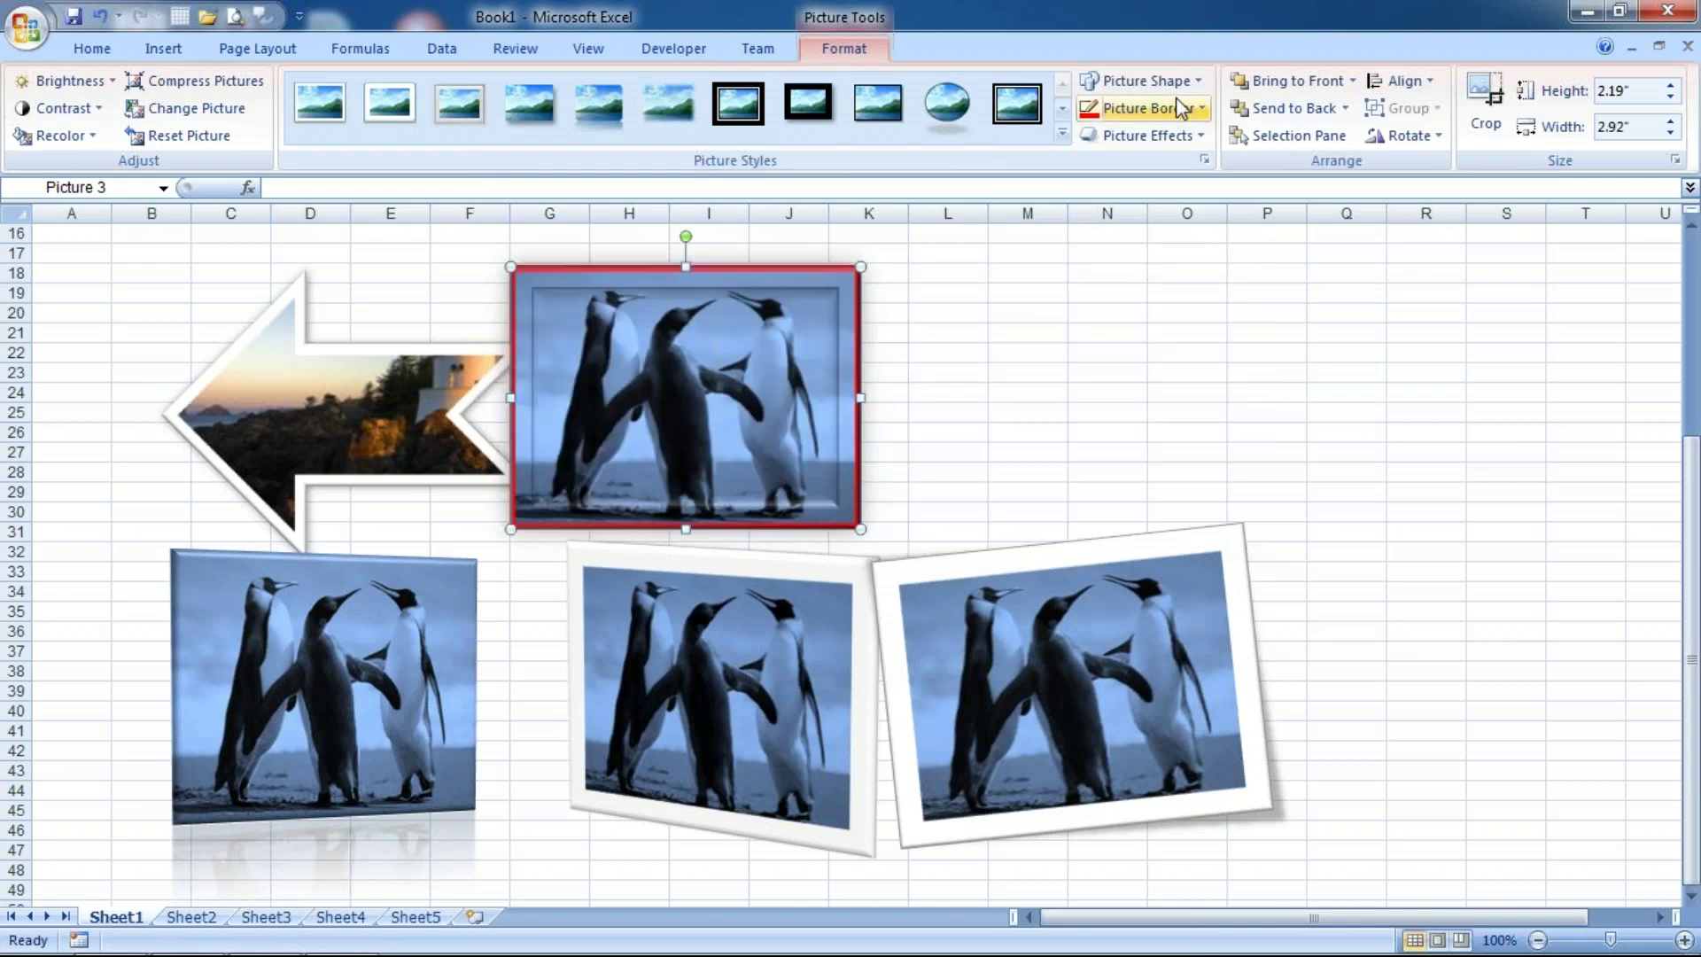
click(1198, 135)
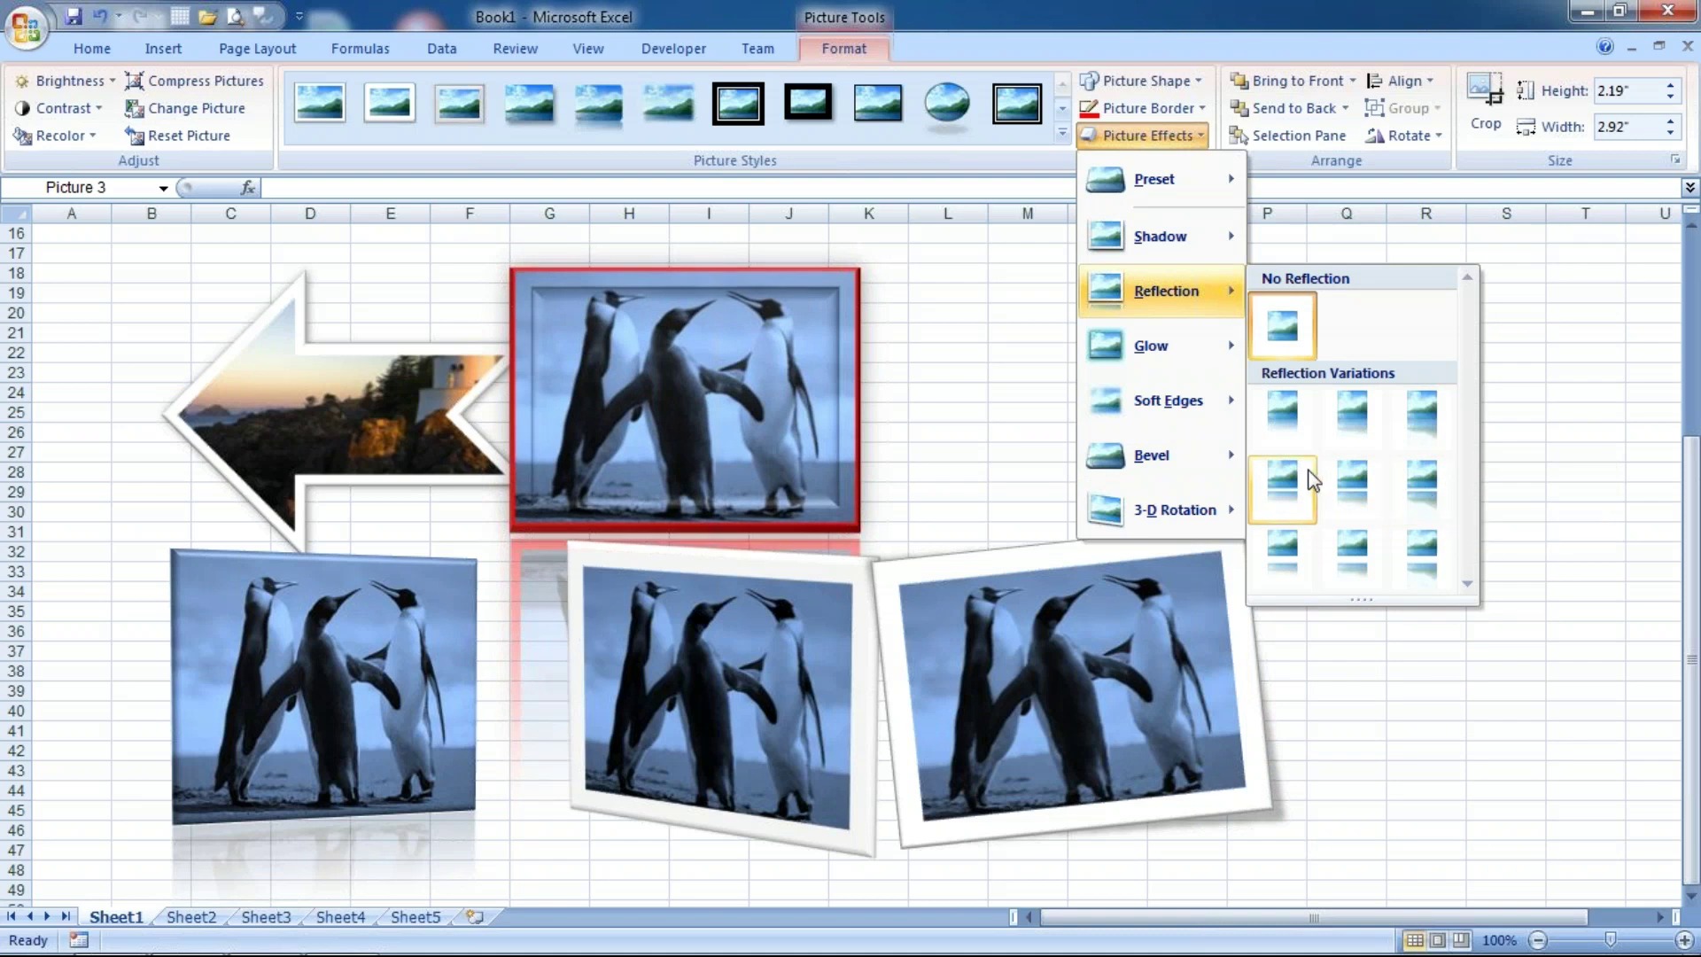
mouse_move(1151, 346)
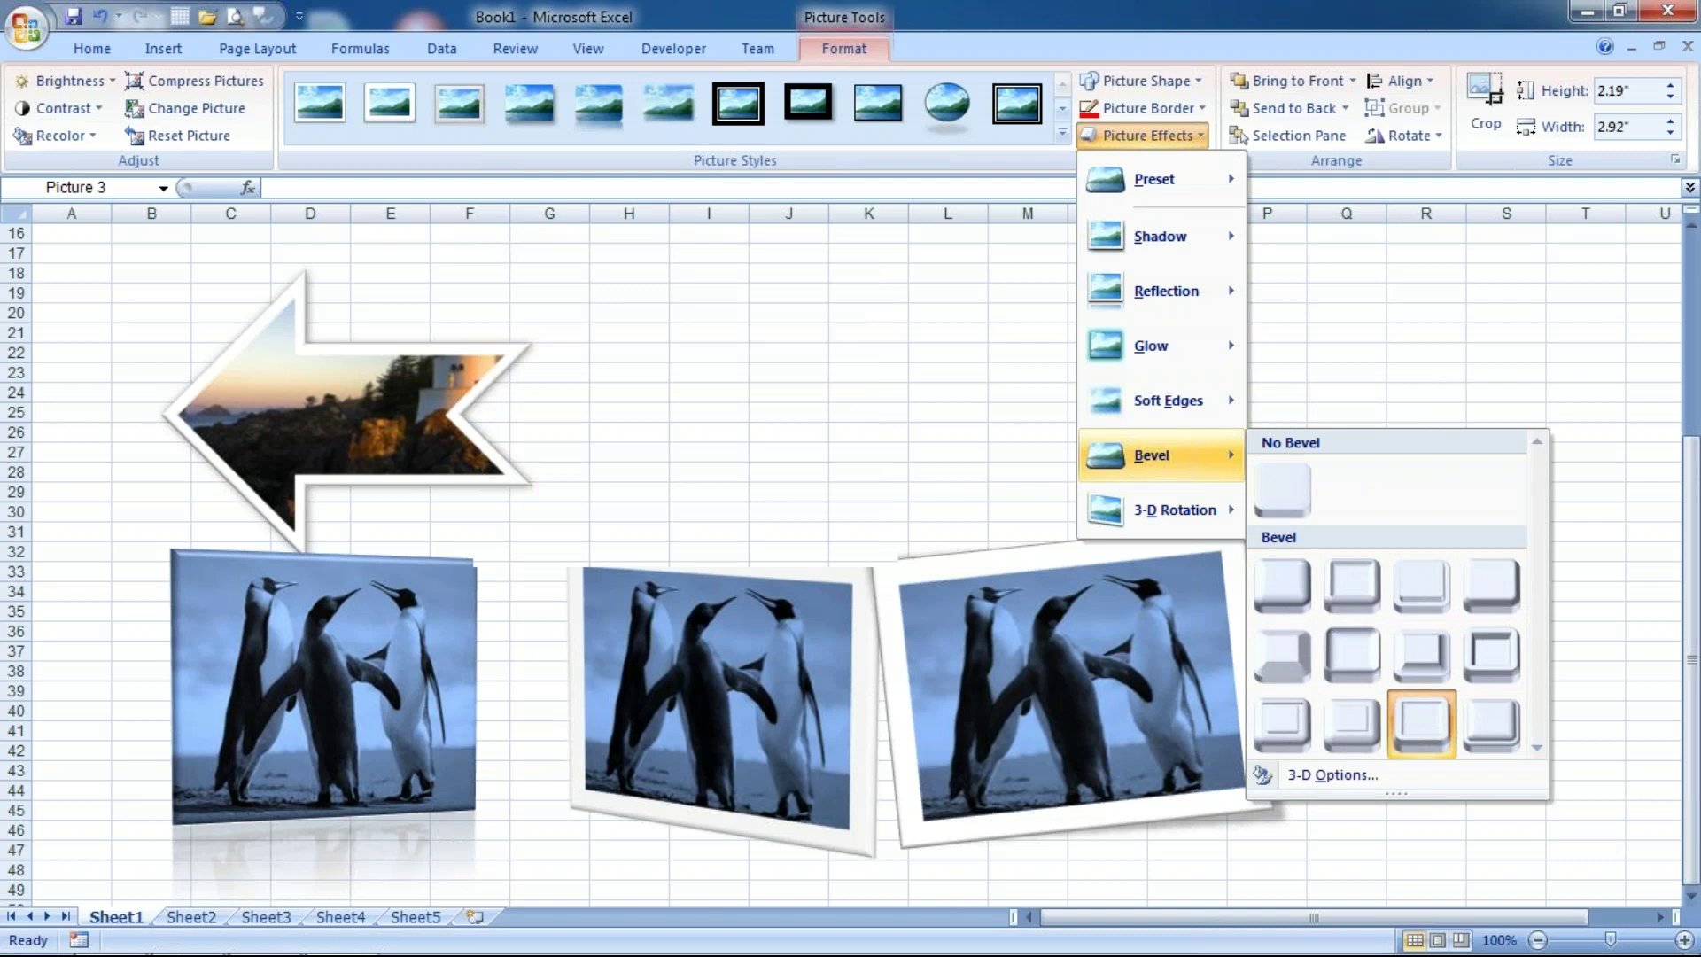
mouse_move(1173, 508)
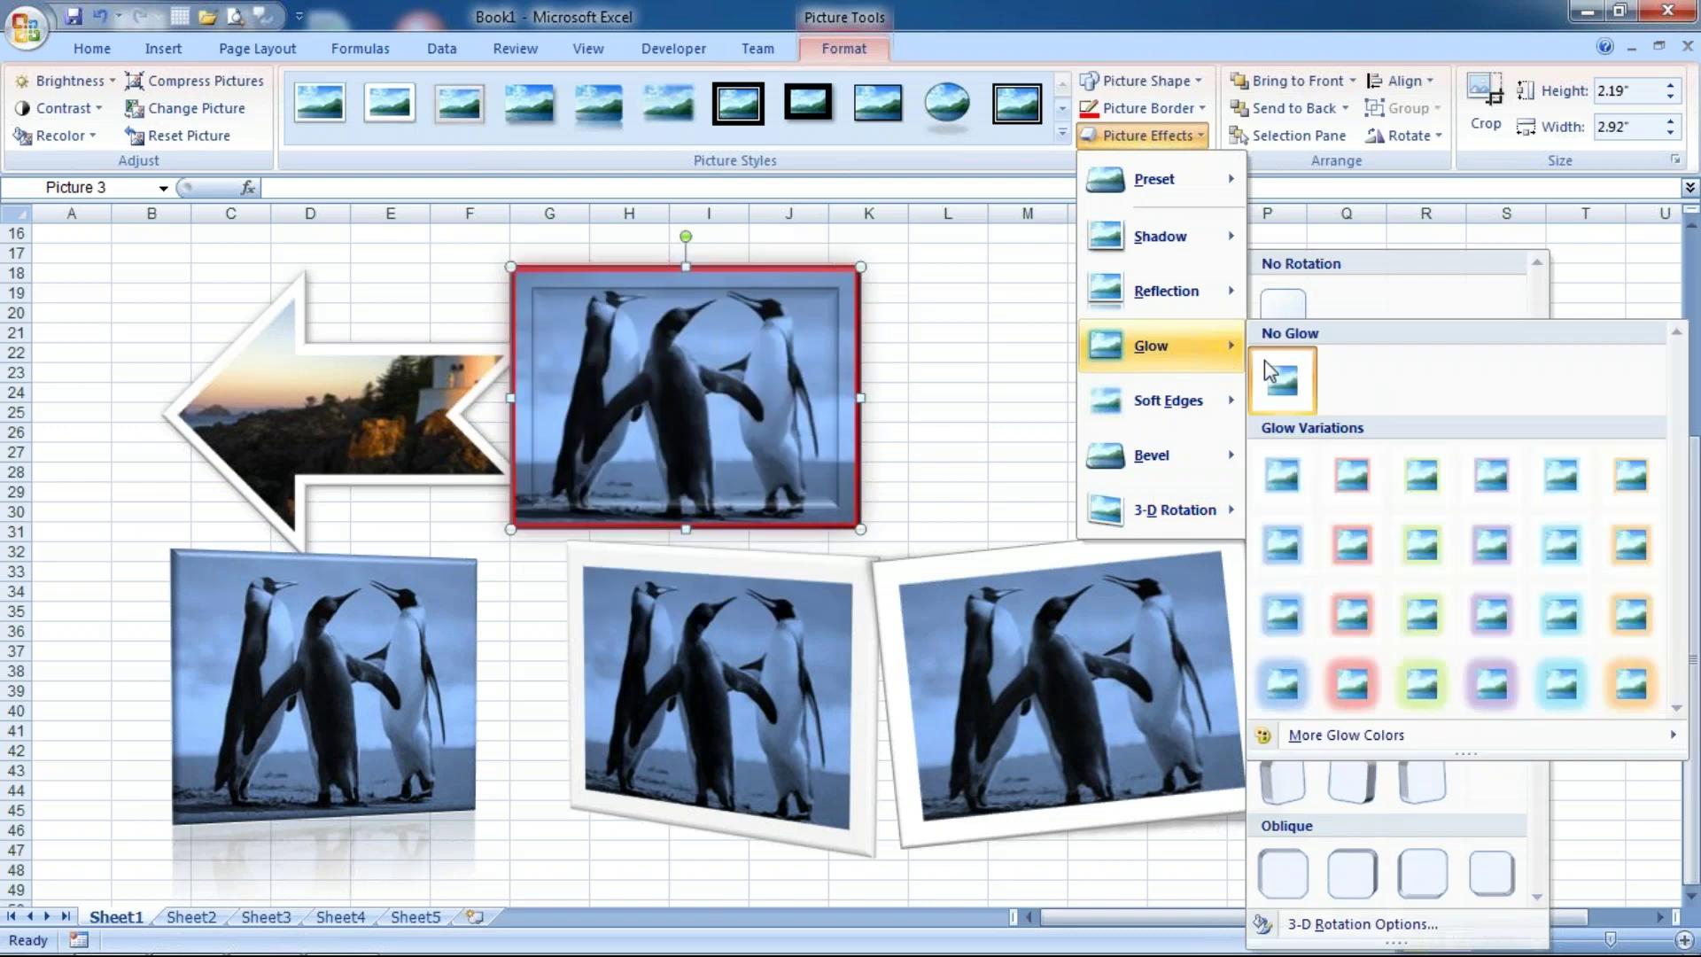
click(784, 335)
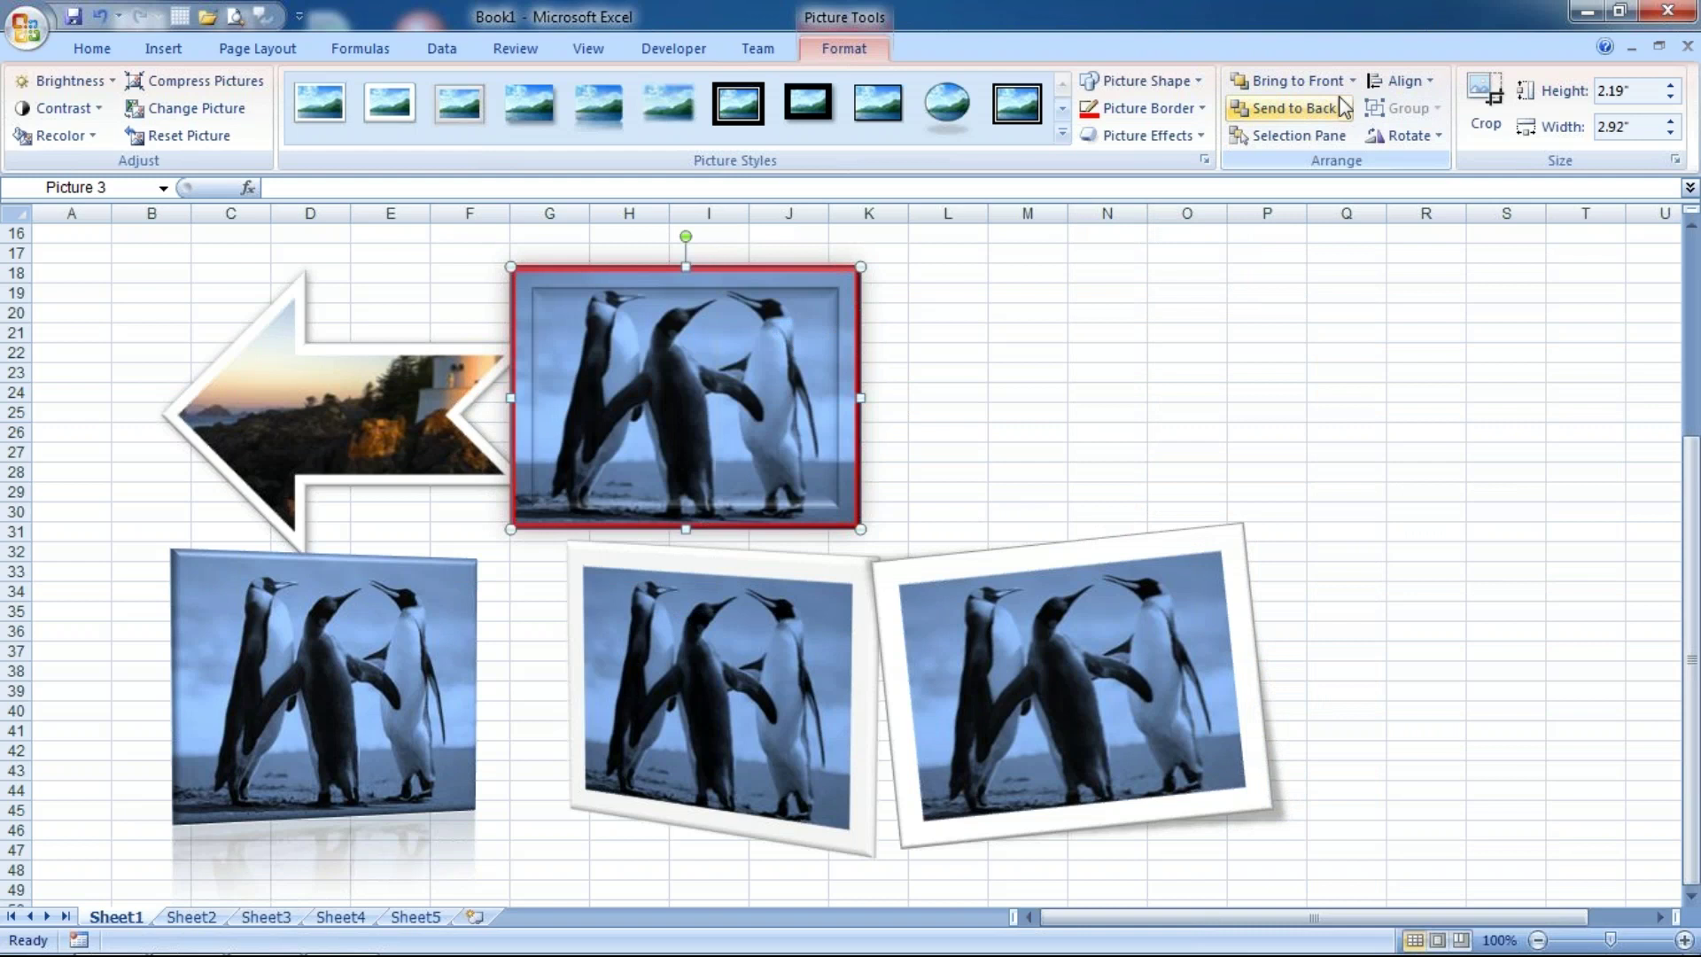
Drag the penguin pictures into an overlapping row beside the arrow.
drag(912, 529, 1420, 653)
drag(1048, 716, 962, 524)
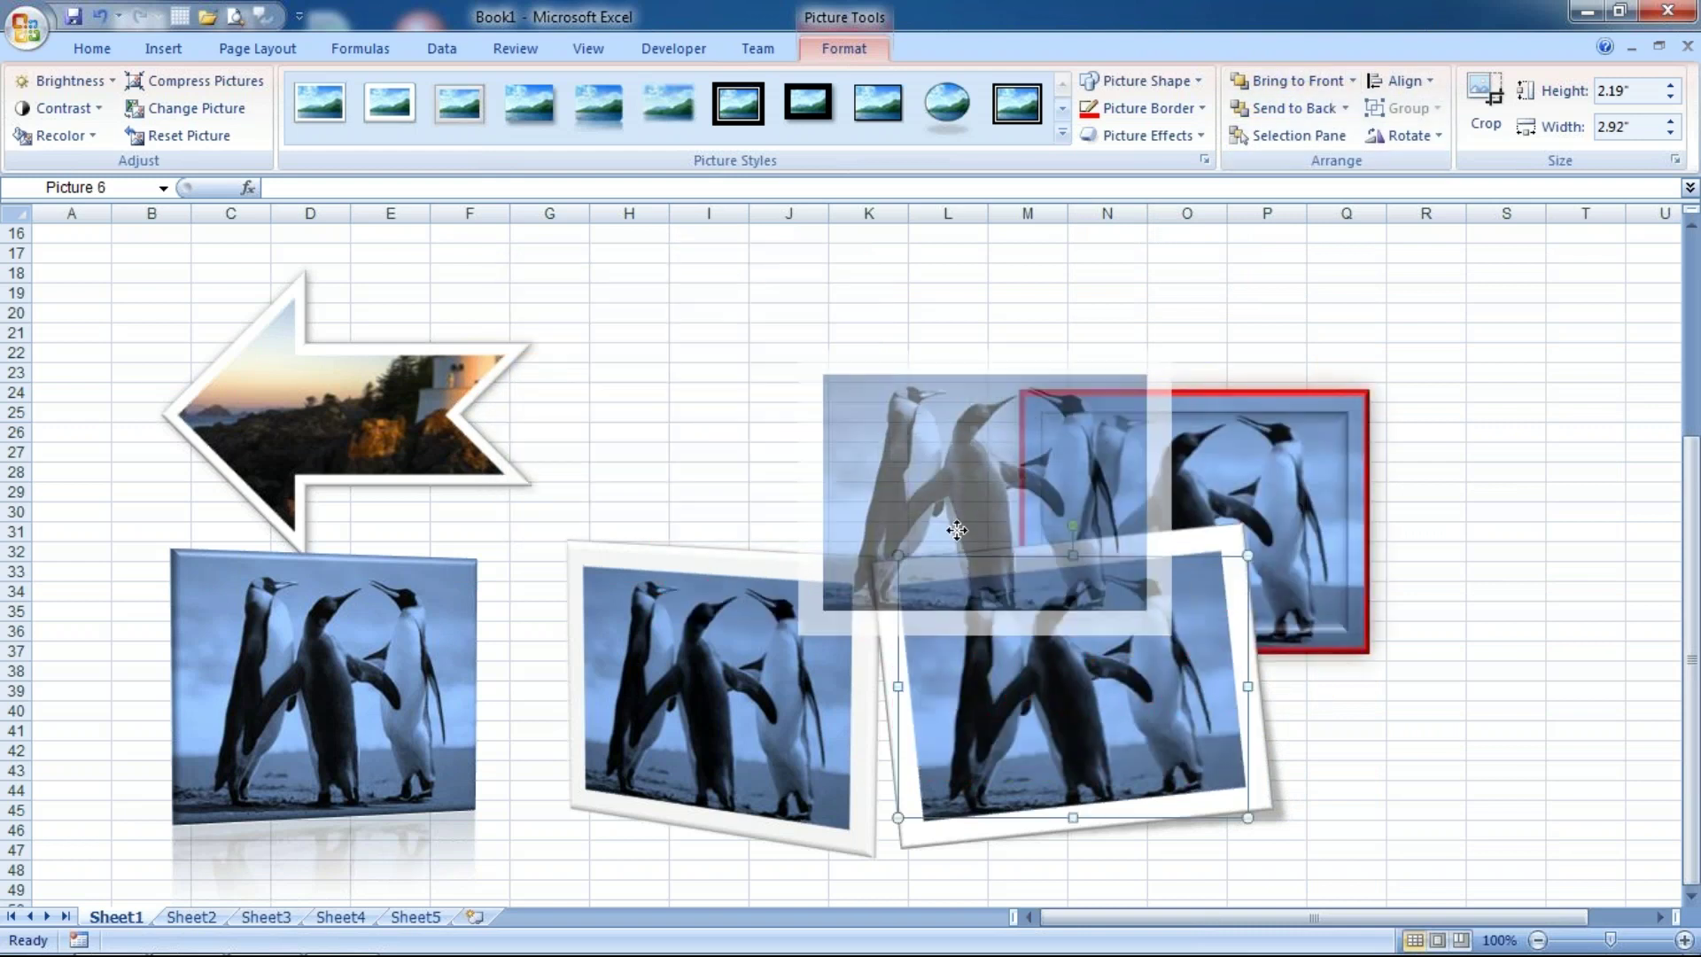
drag(691, 629, 745, 474)
click(486, 614)
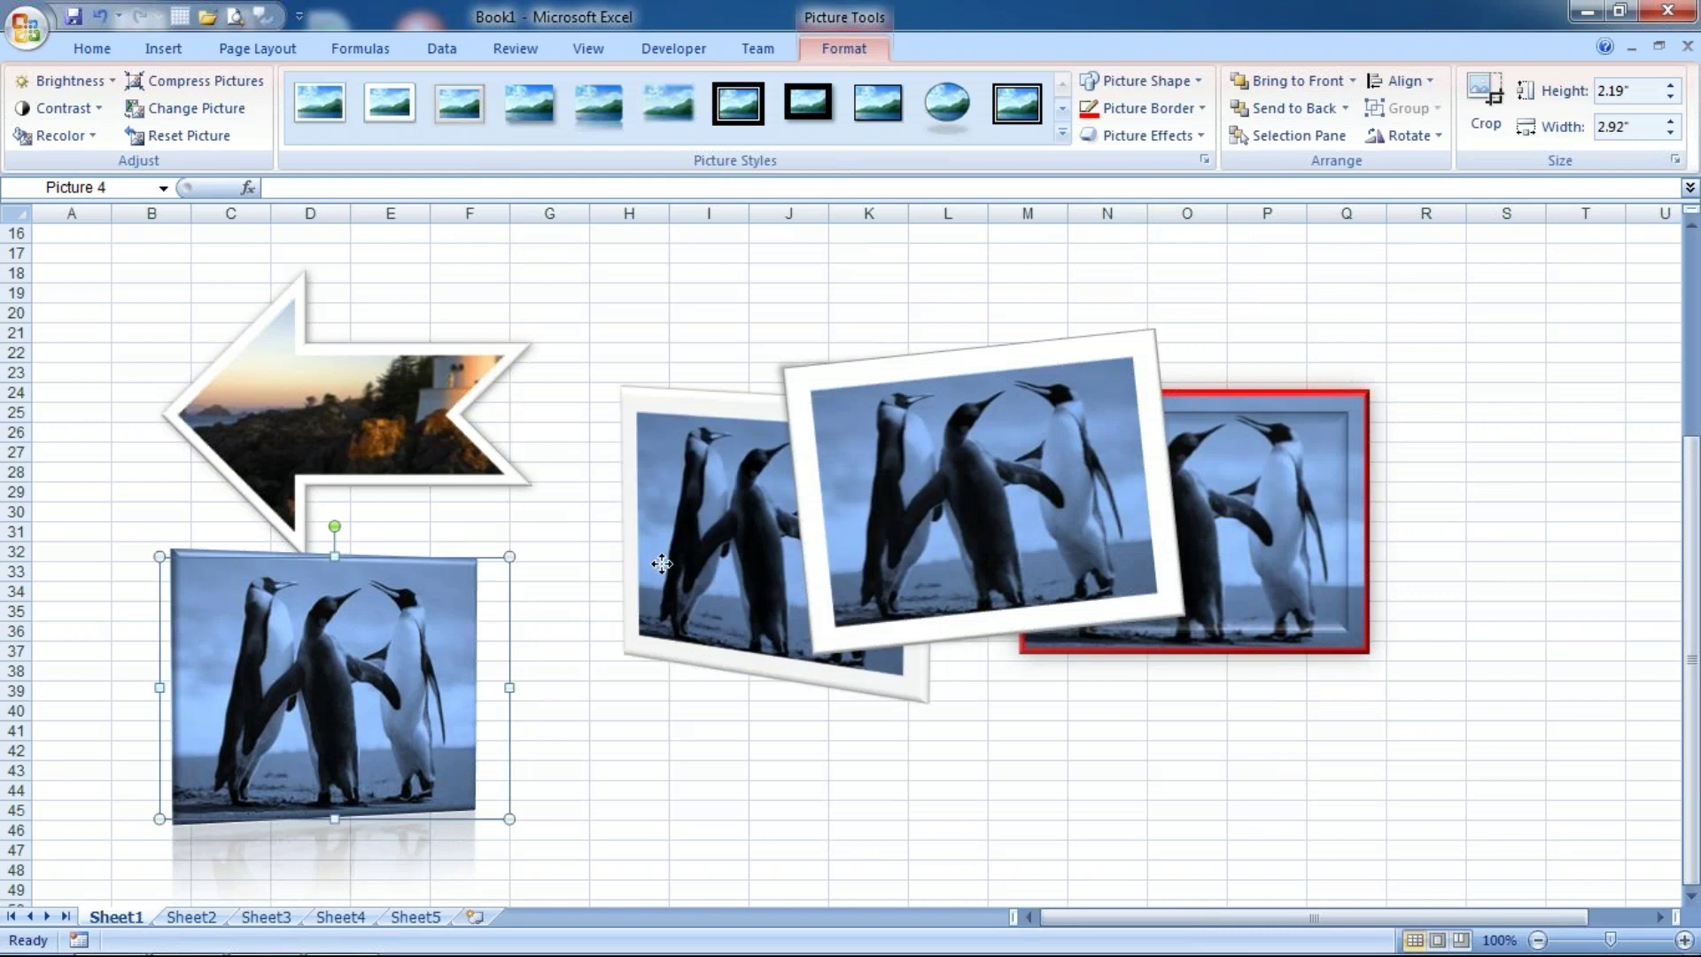
drag(486, 614, 710, 549)
Bring the middle tilted picture to front, send it to back, then open the Selection Pane.
click(923, 574)
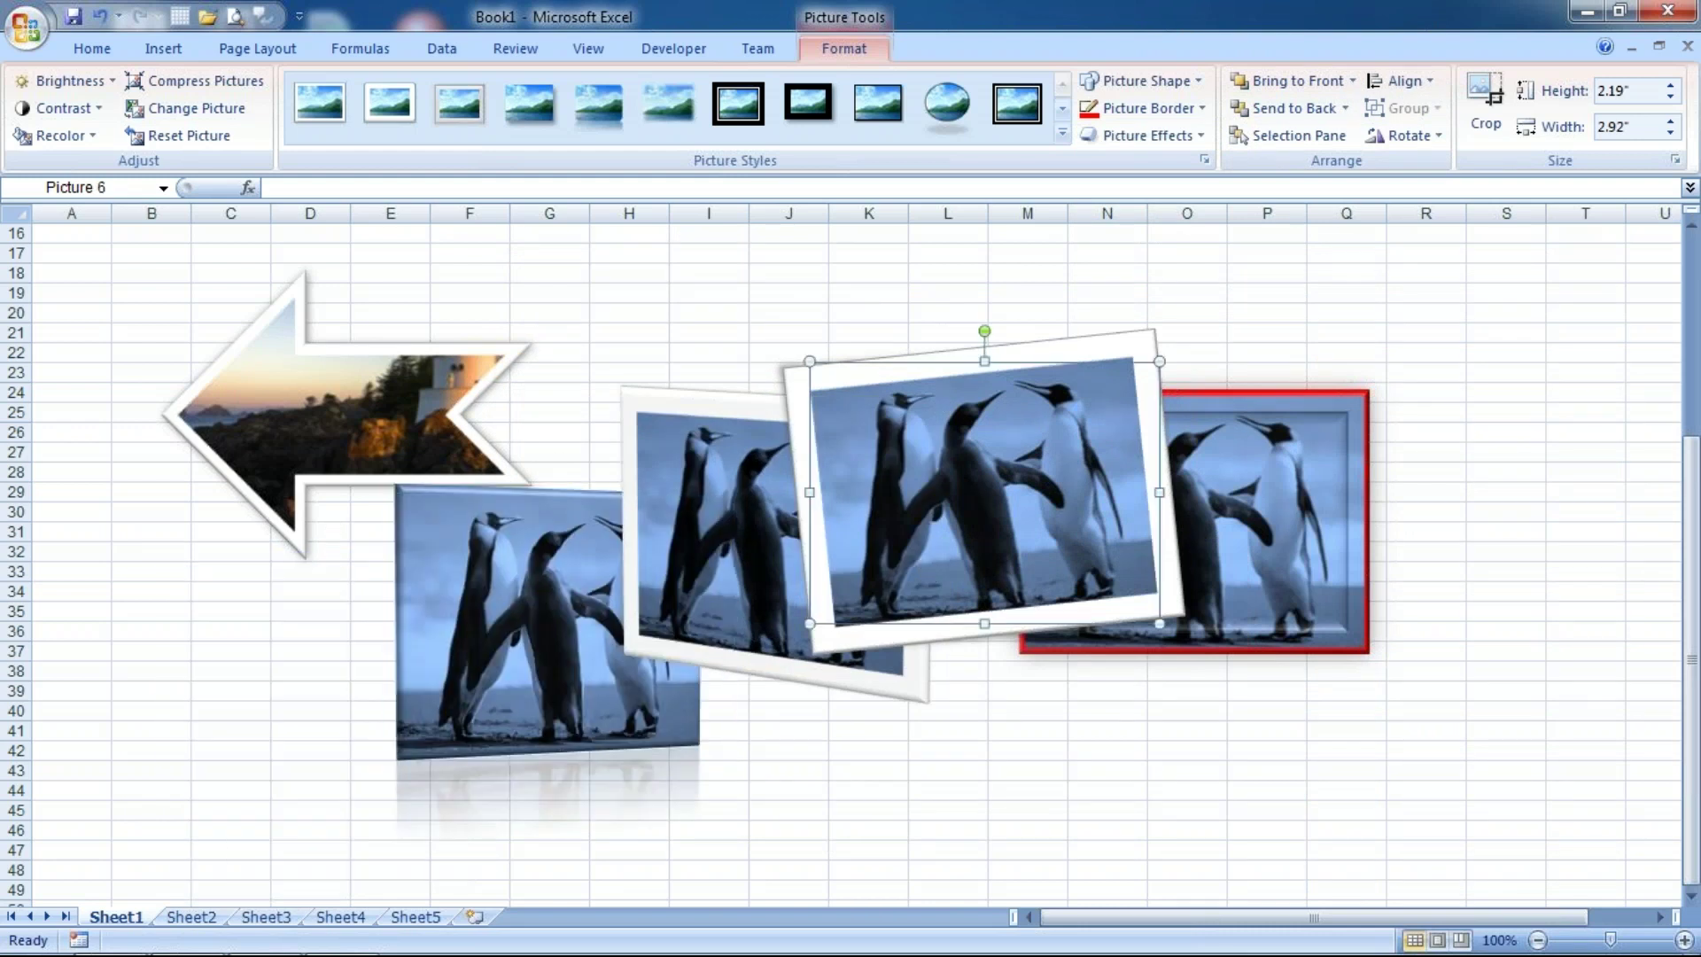
click(748, 630)
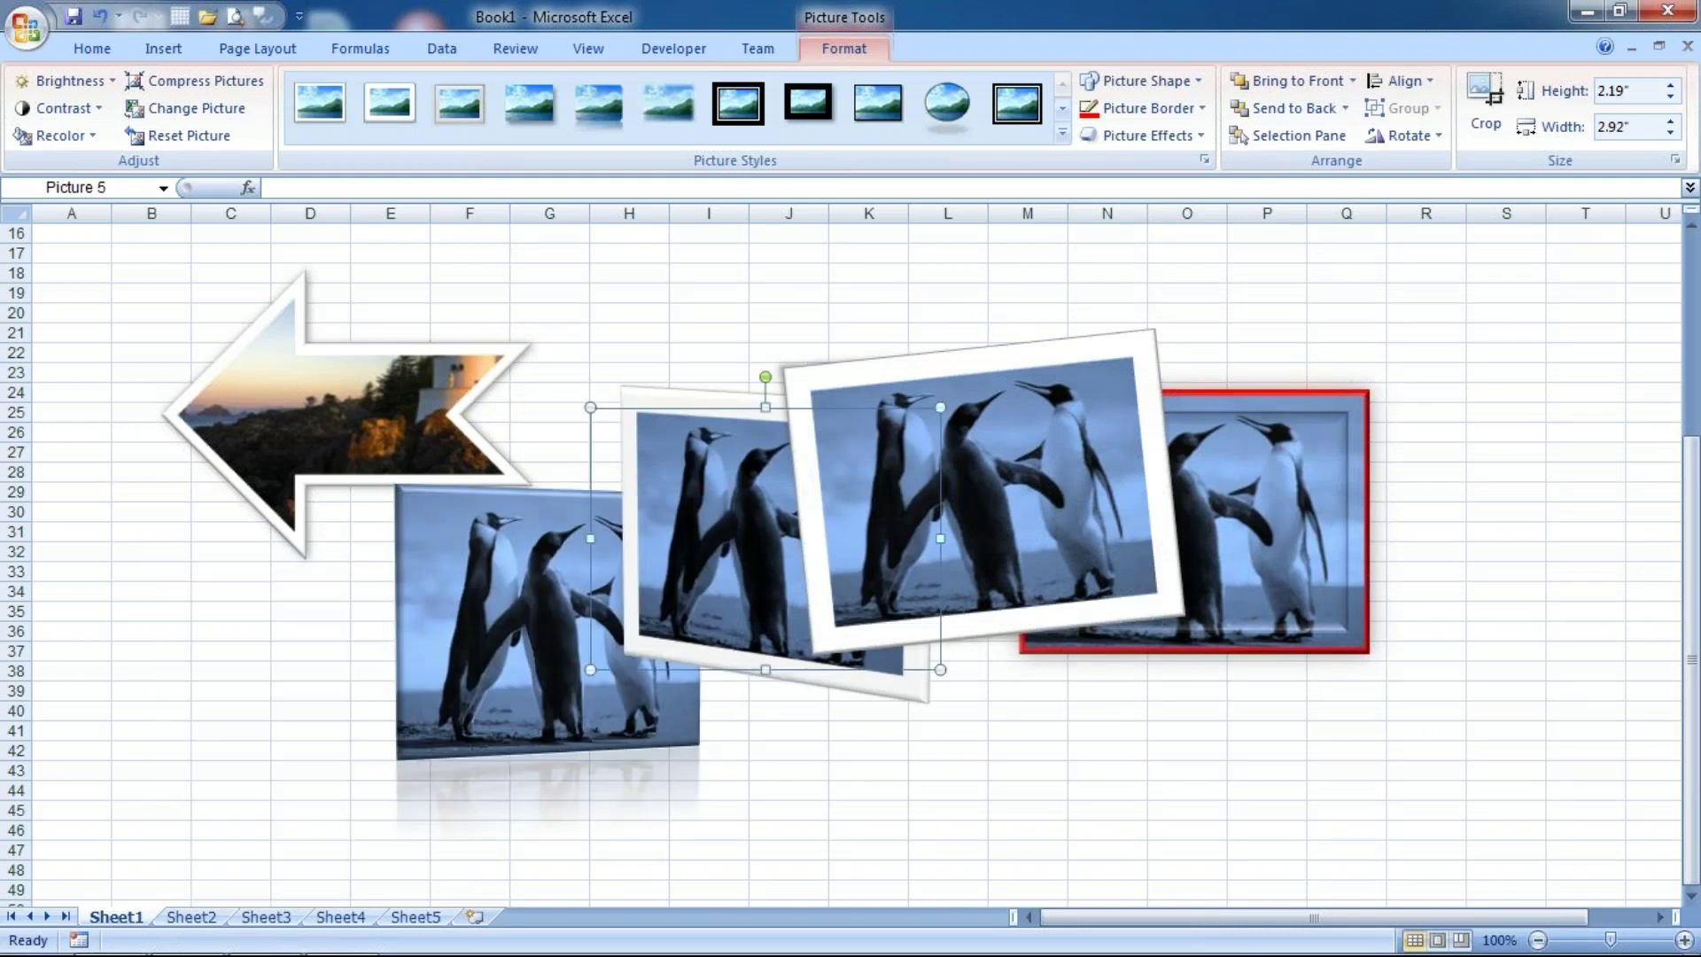
click(1306, 80)
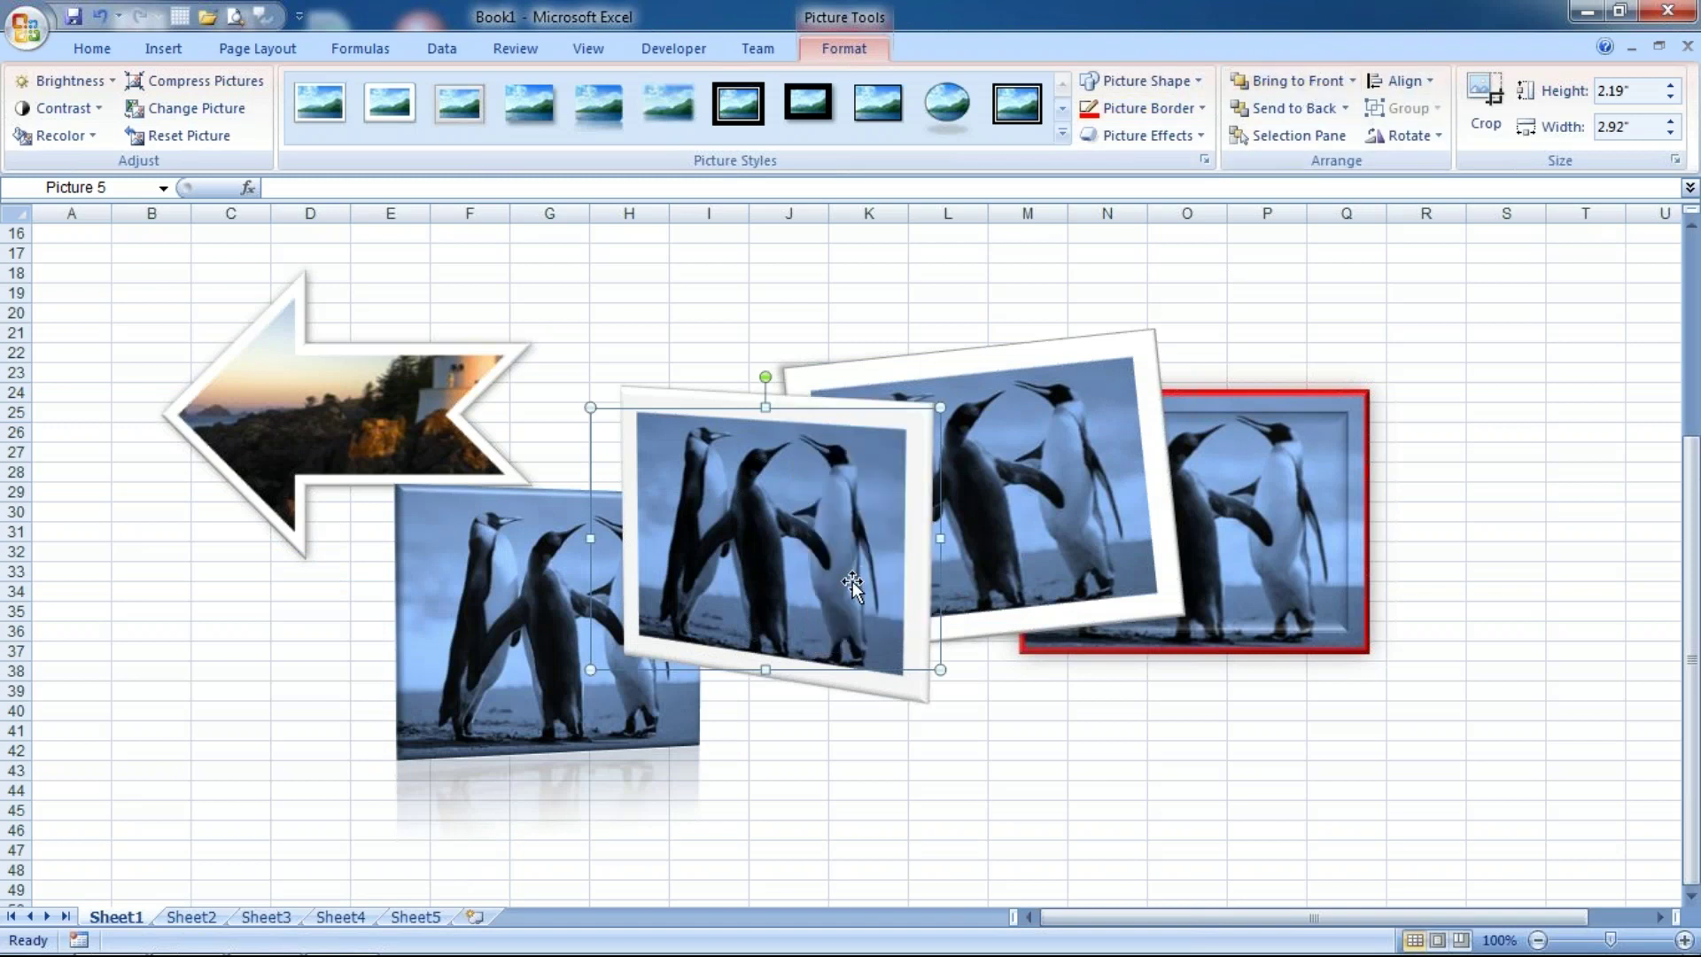
click(1317, 116)
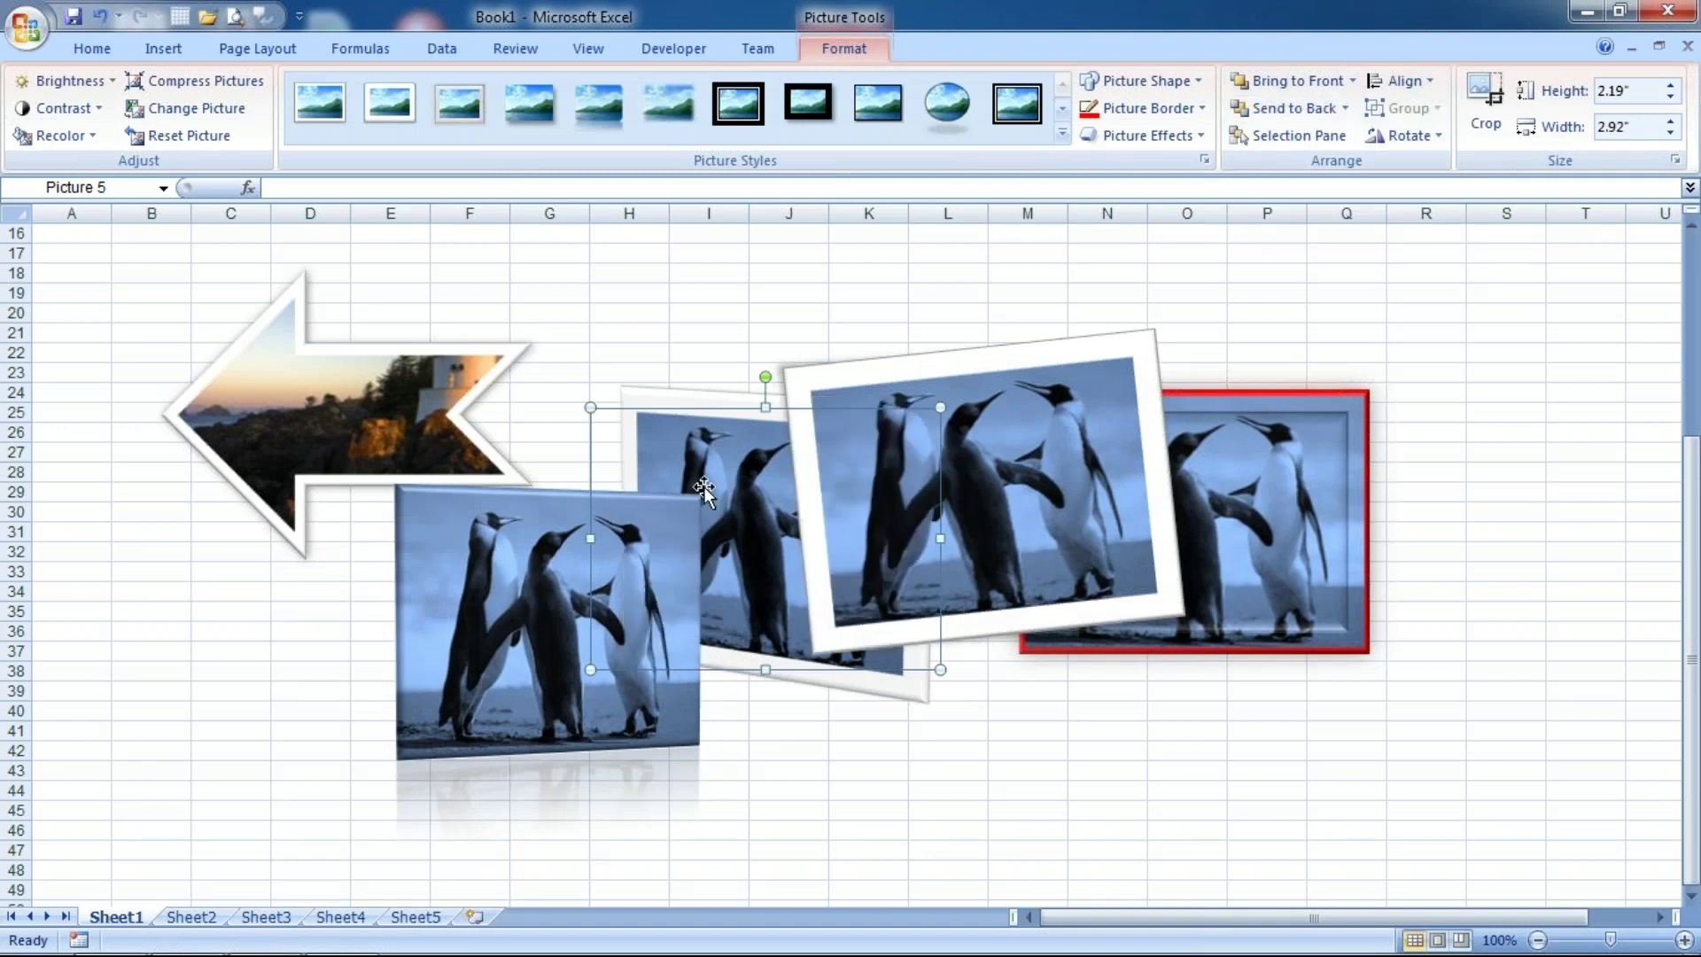
click(1267, 233)
click(560, 566)
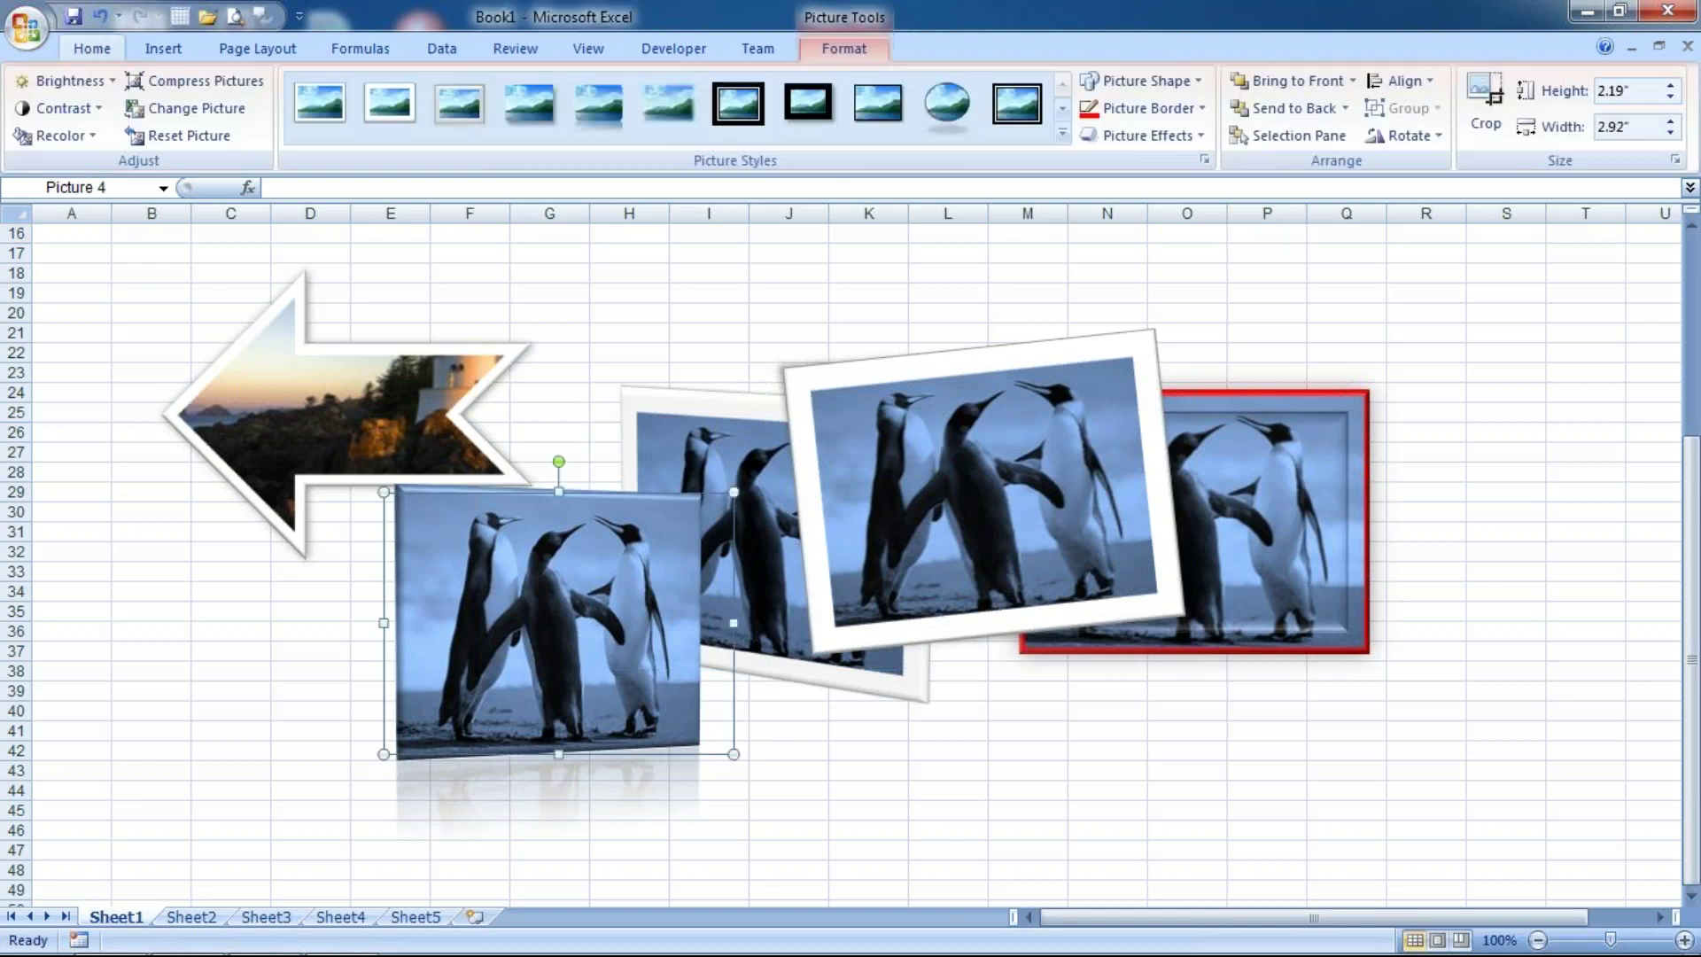
click(1295, 135)
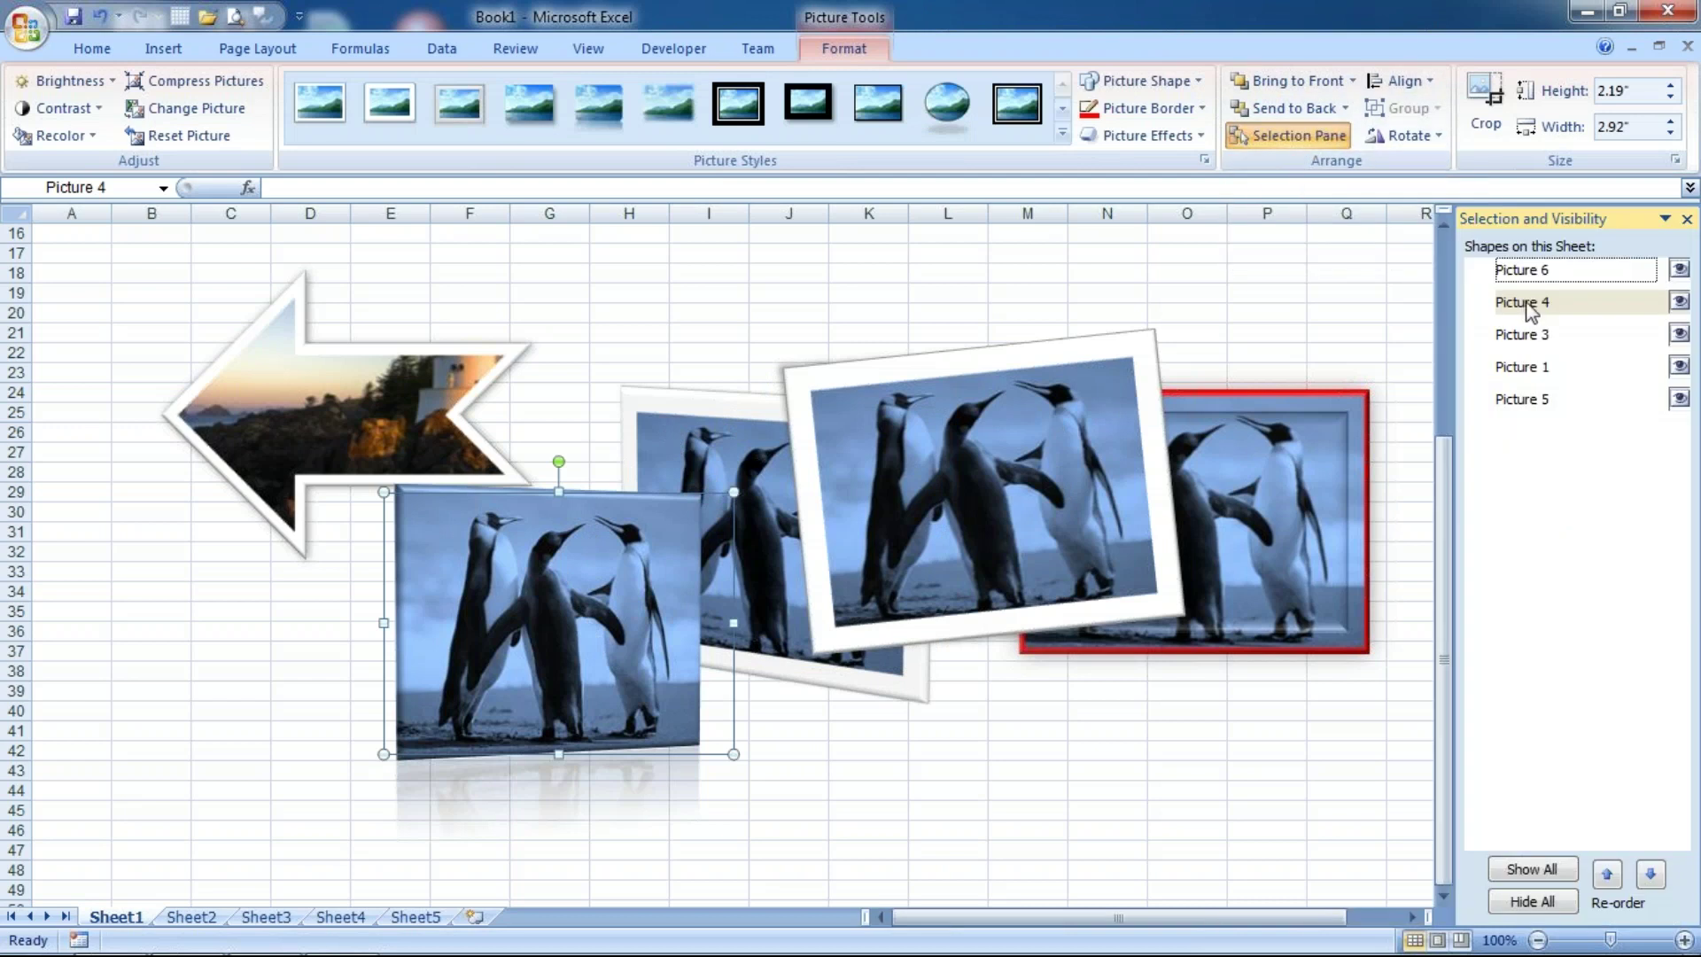
click(1678, 271)
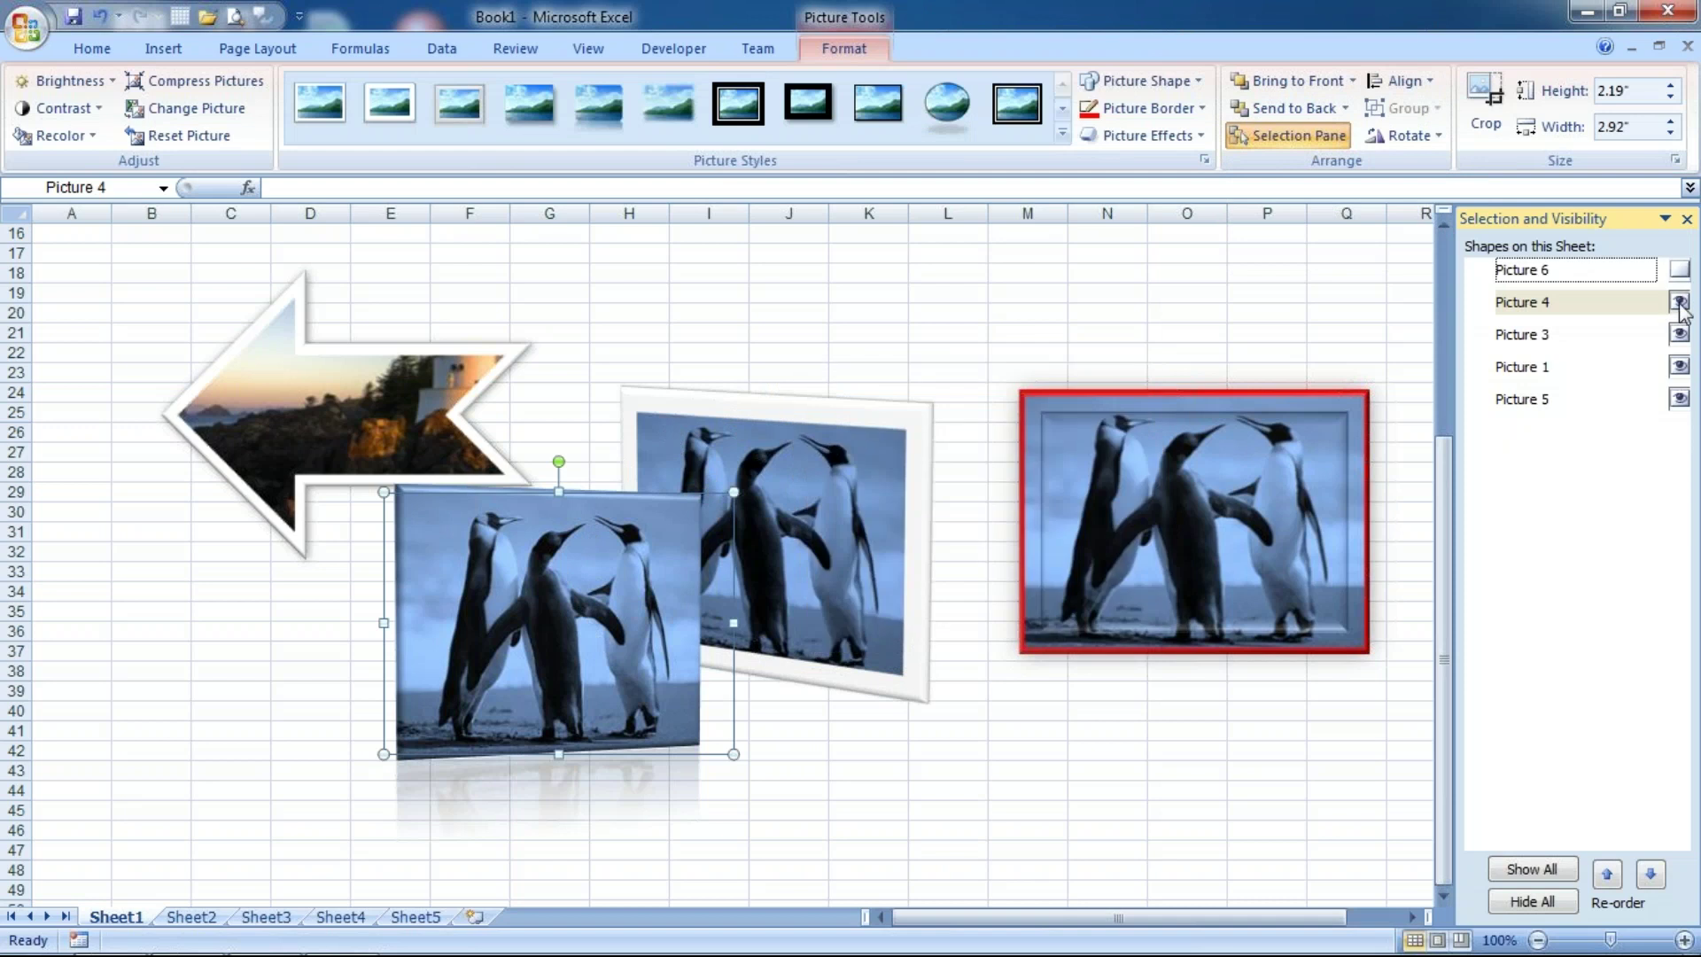
click(1679, 302)
click(1679, 334)
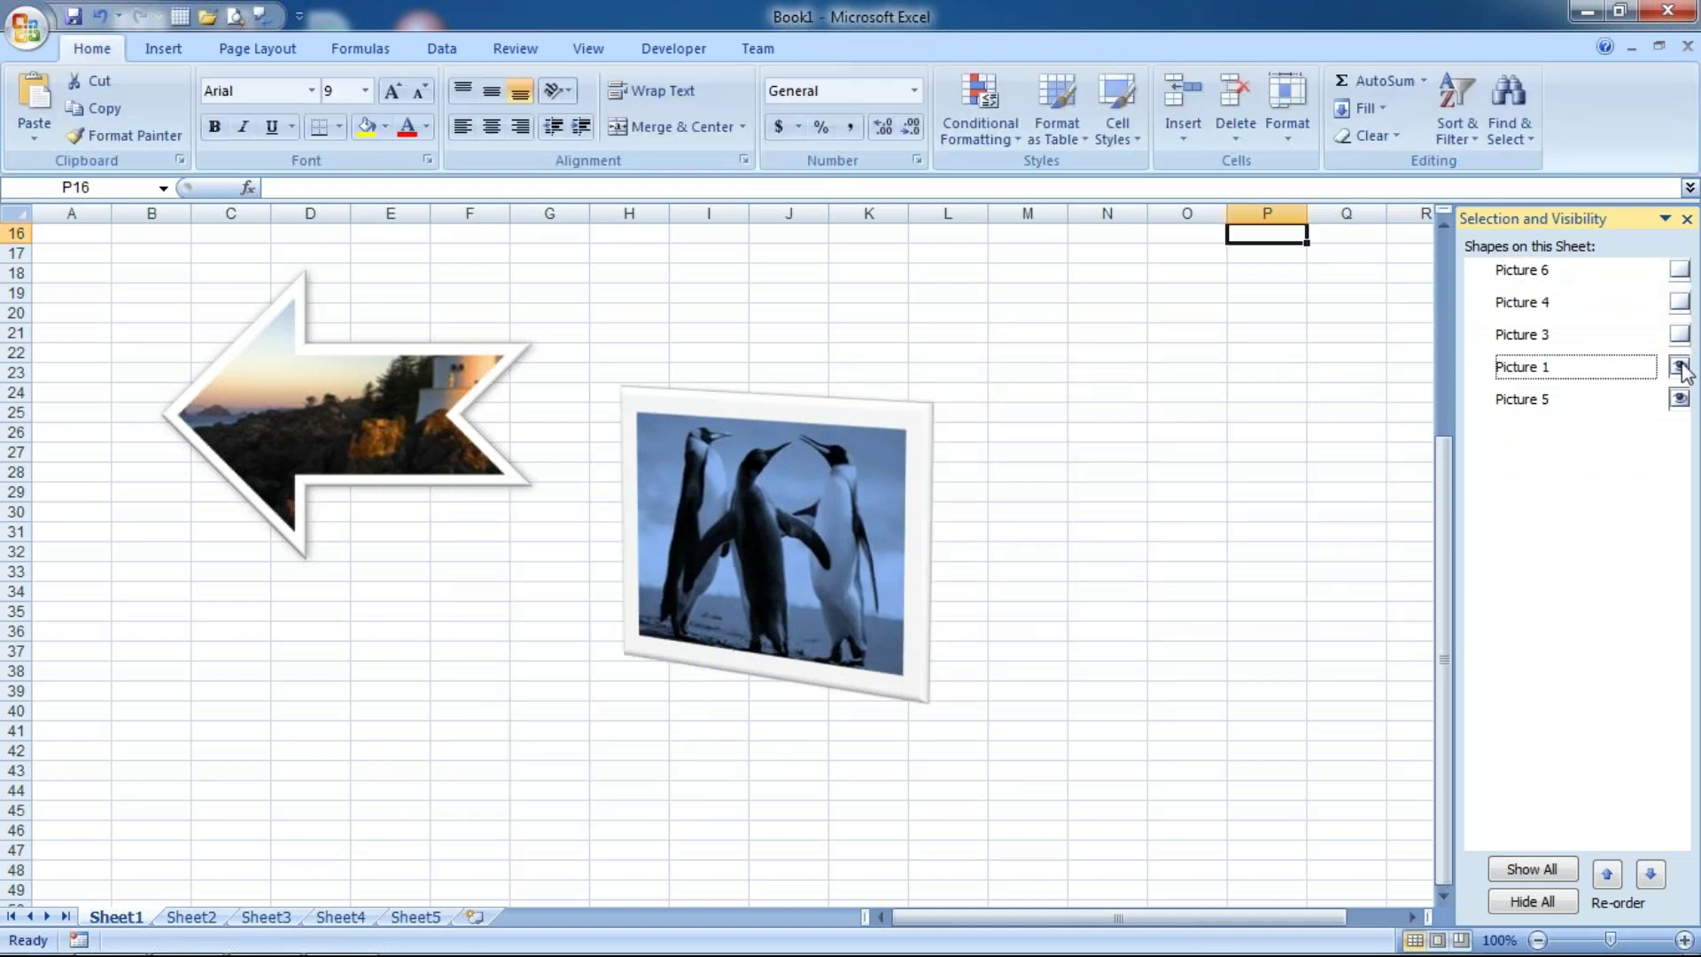
click(1679, 367)
click(1679, 399)
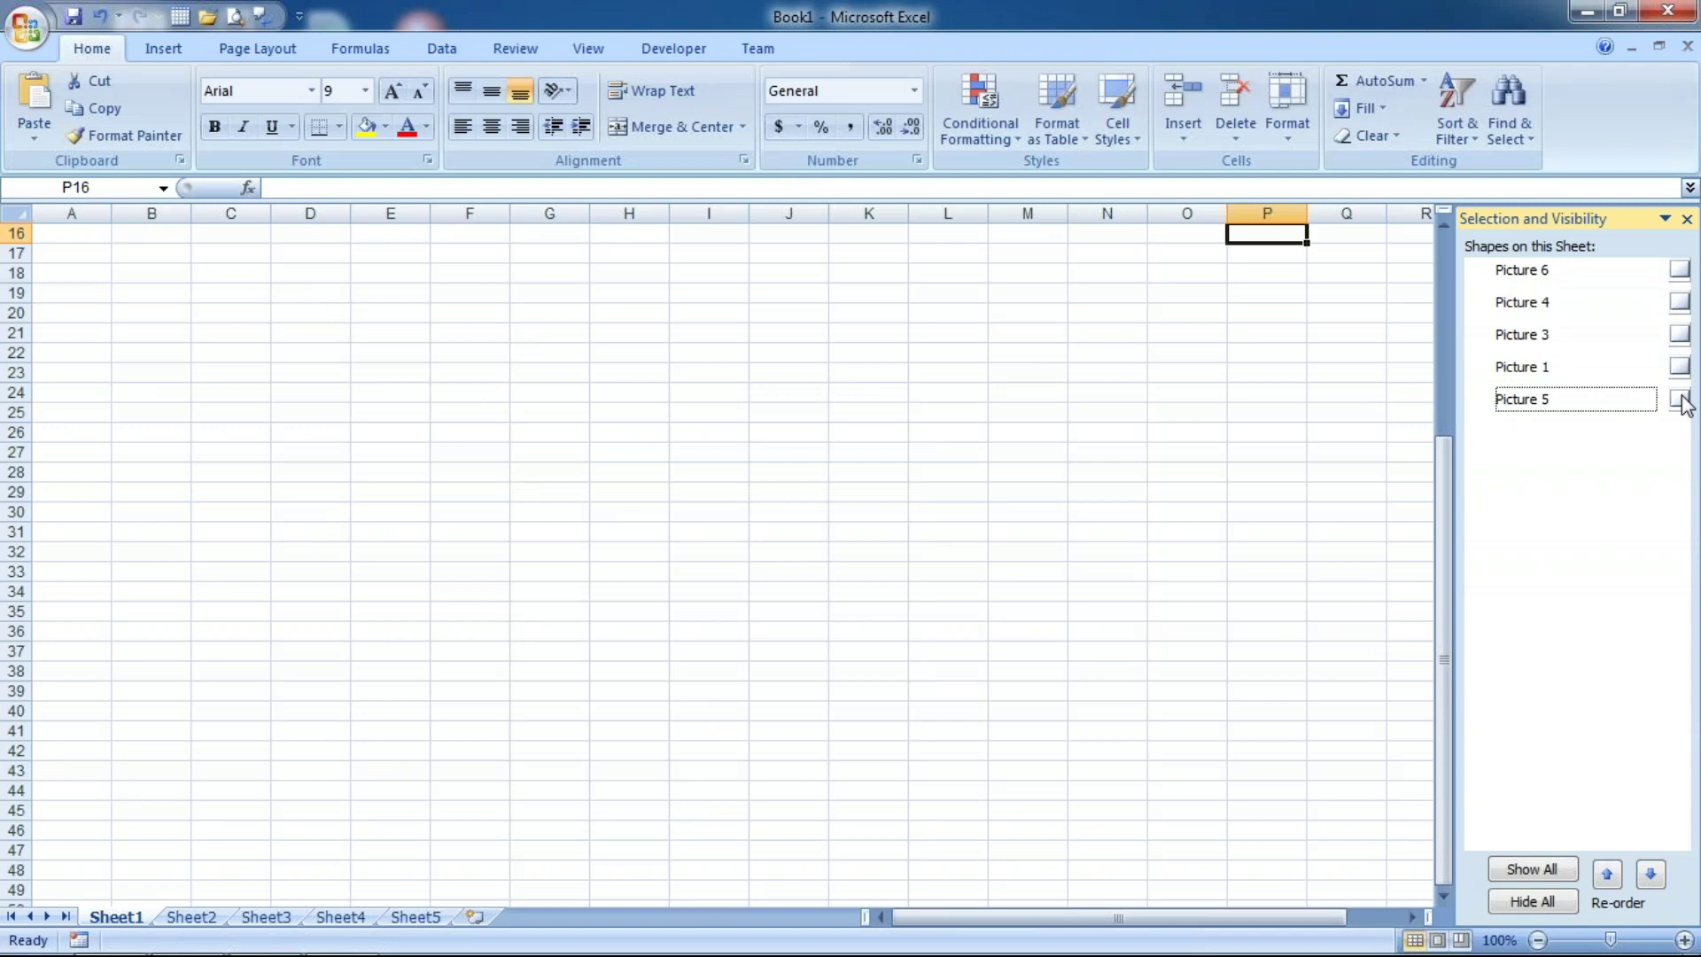
click(1679, 398)
click(1679, 367)
click(1679, 334)
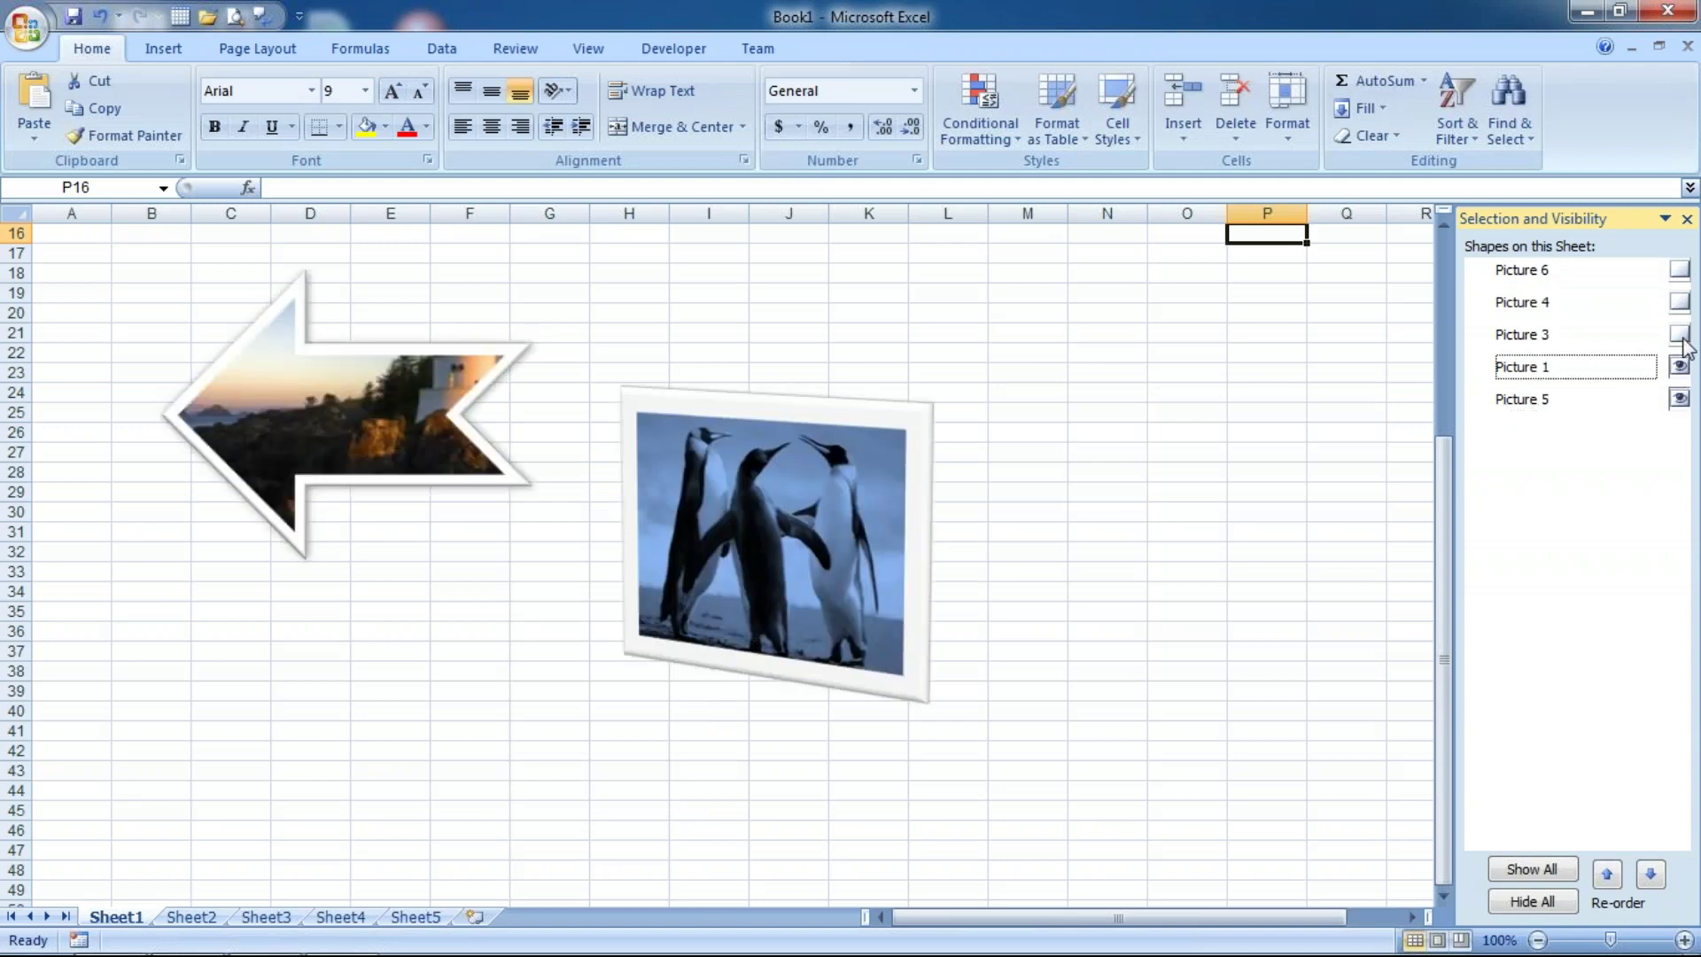
click(1679, 302)
click(1680, 303)
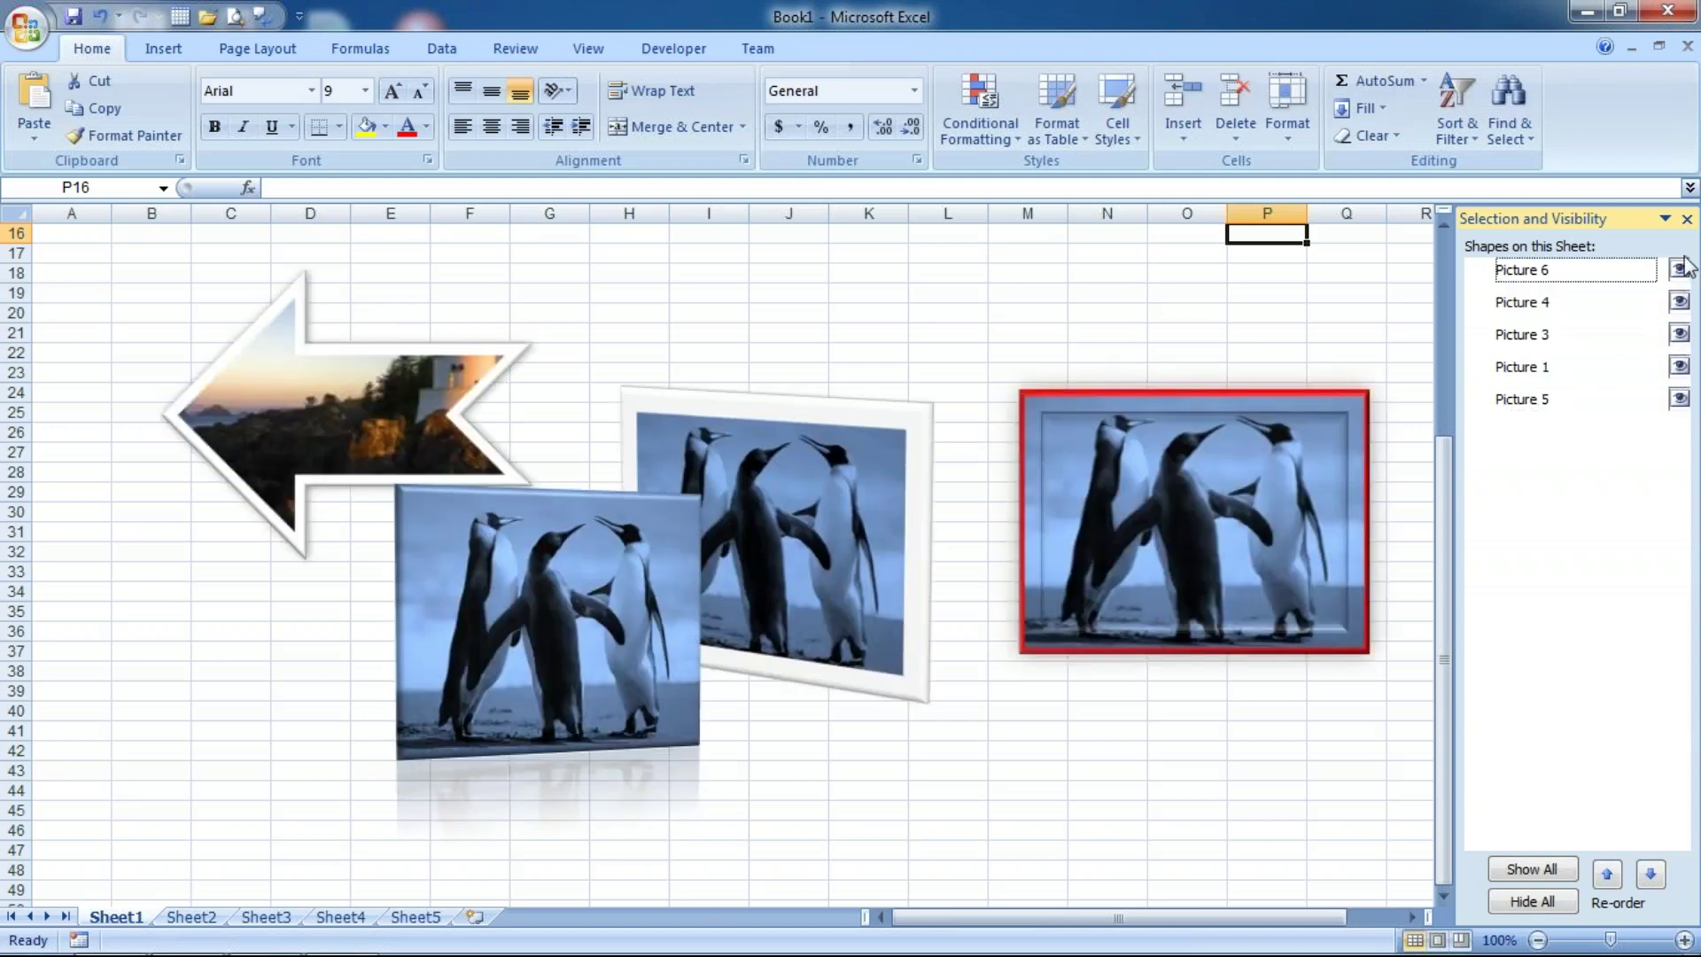
click(1679, 270)
click(1687, 219)
click(943, 404)
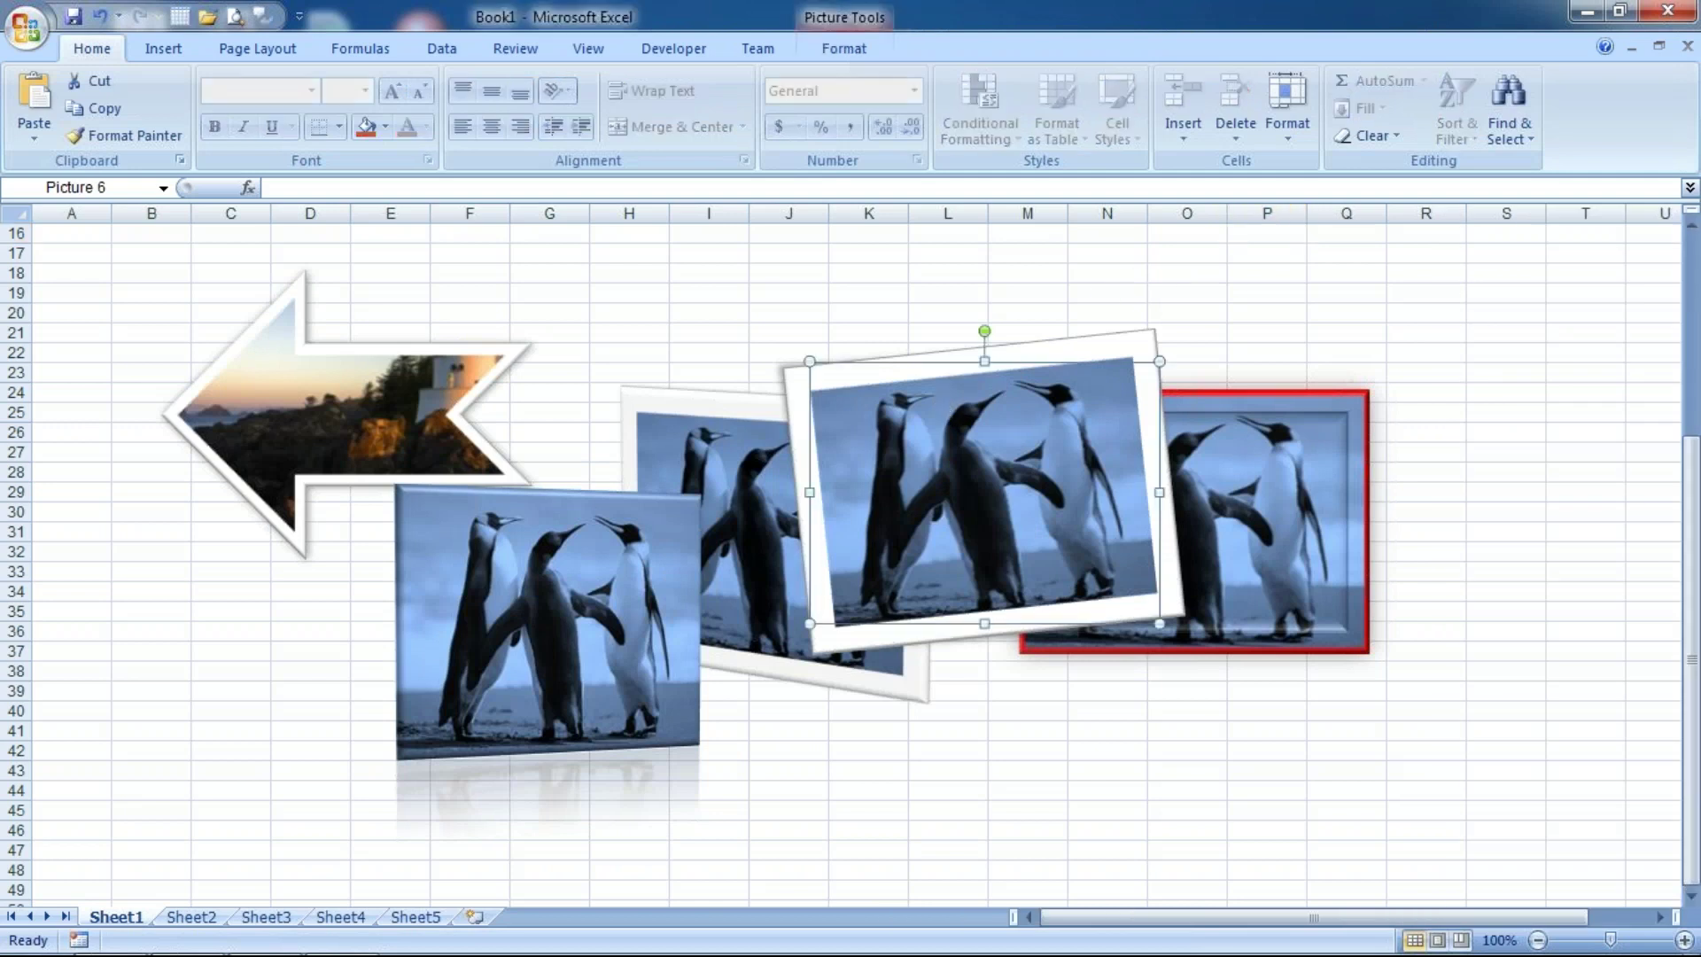
click(851, 49)
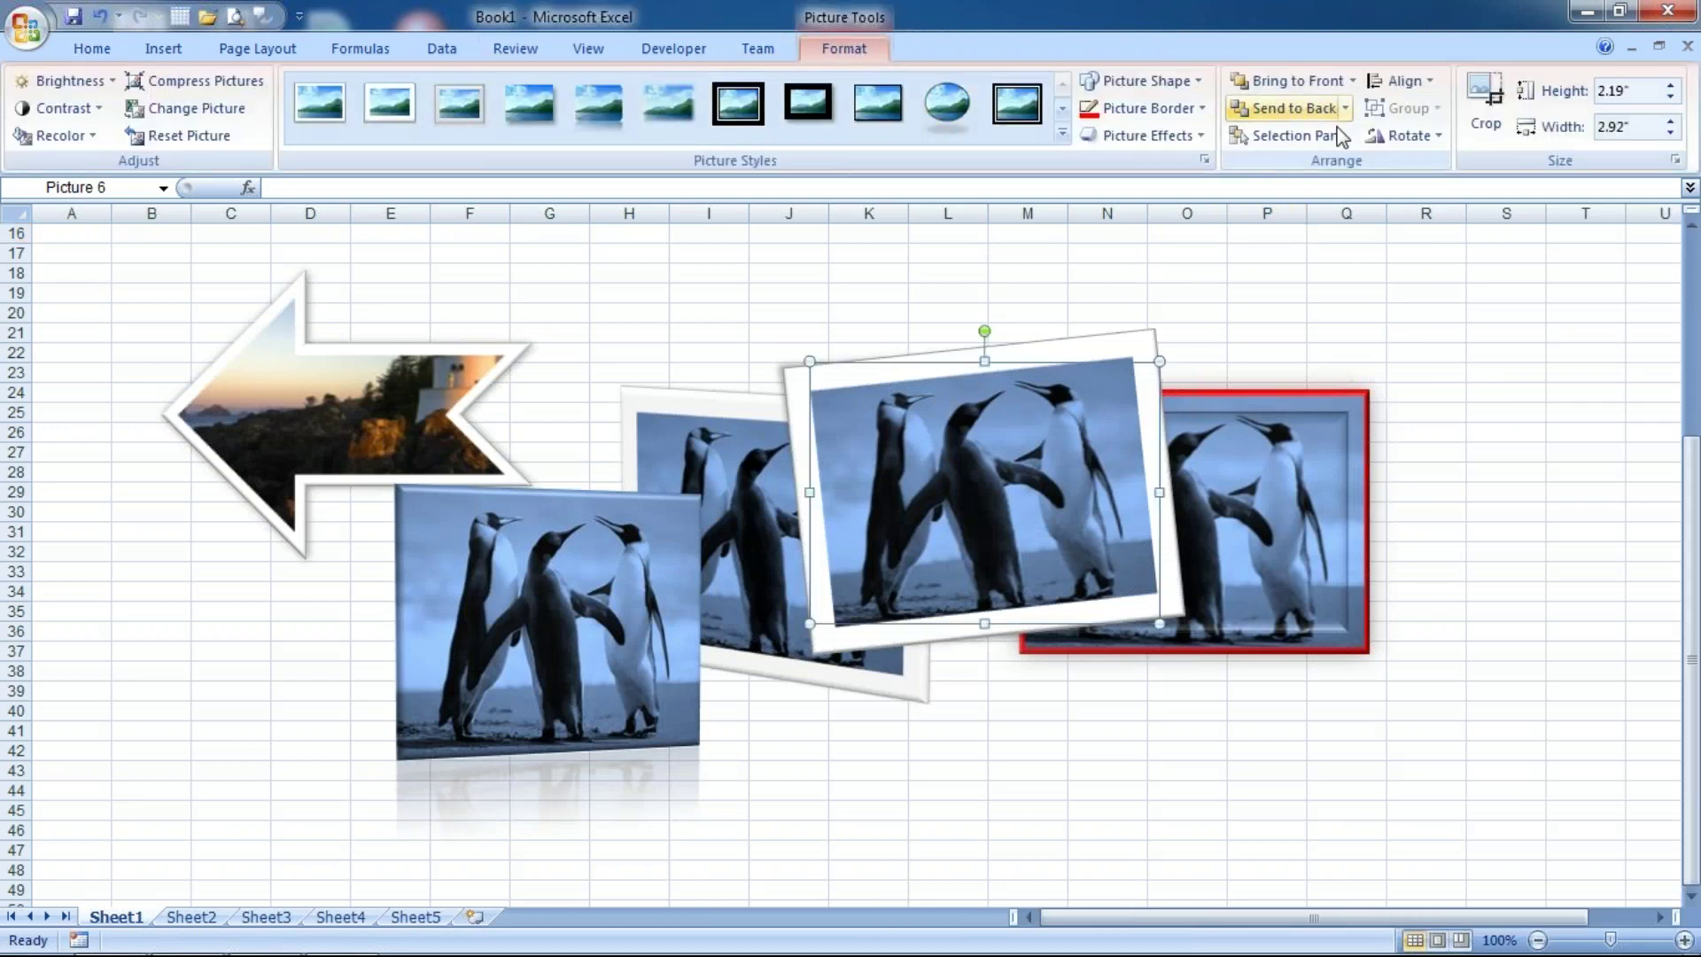
click(1425, 86)
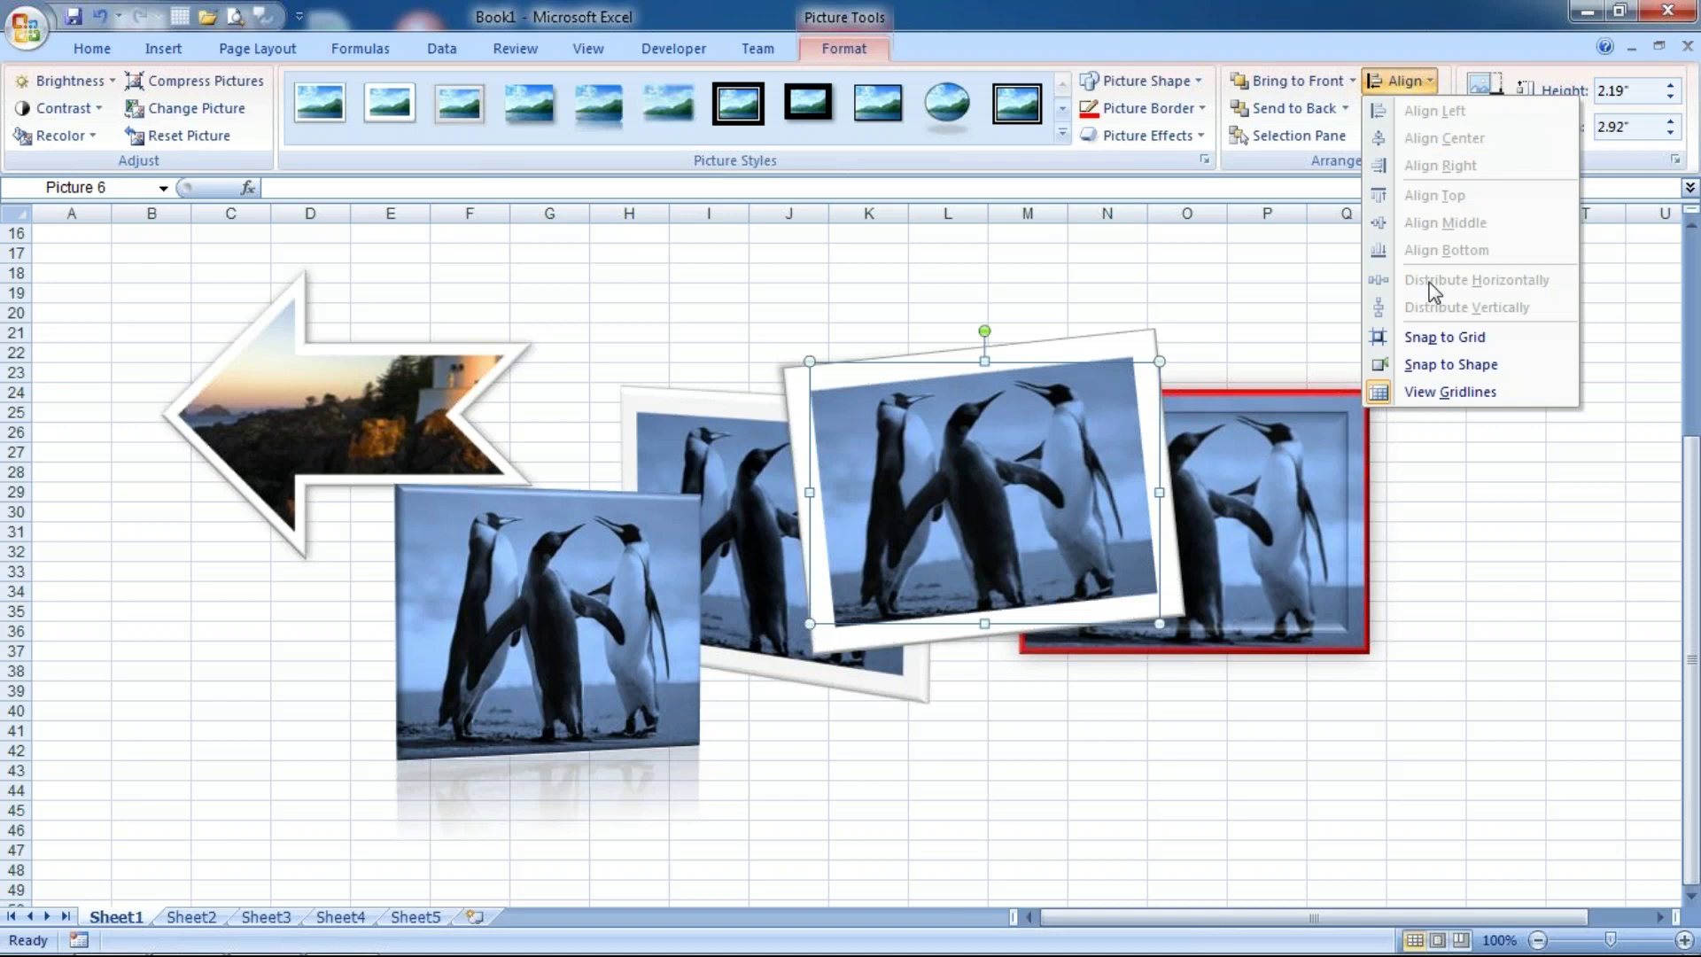
click(1243, 353)
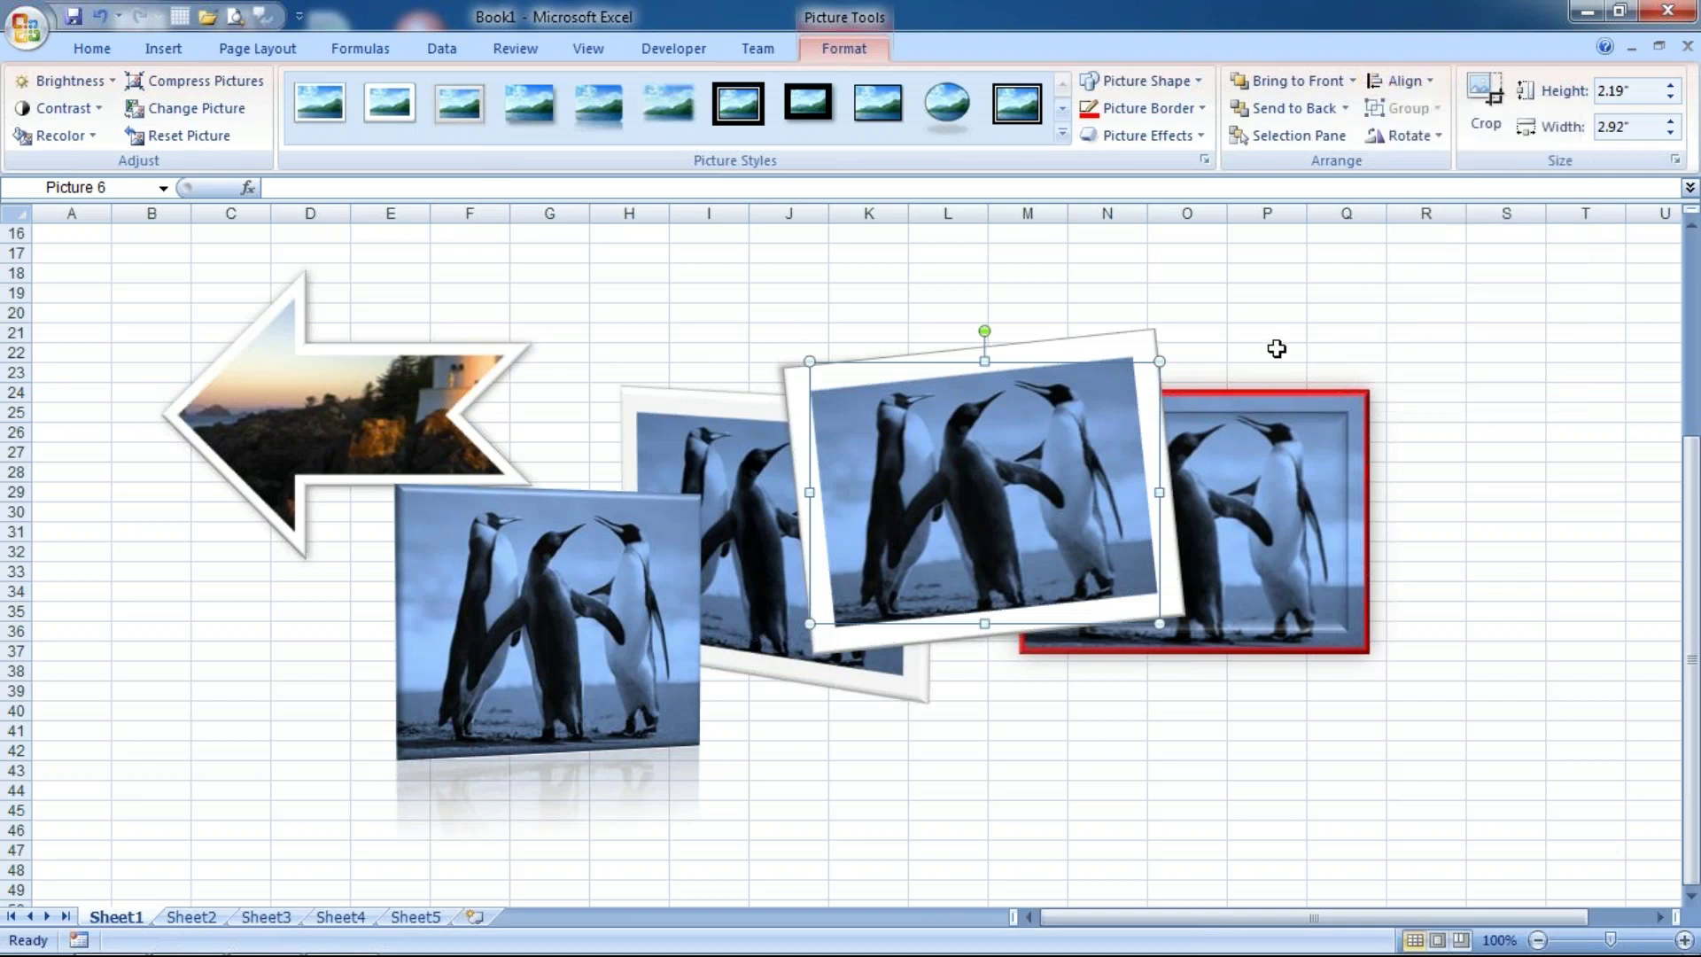
click(1243, 352)
click(281, 396)
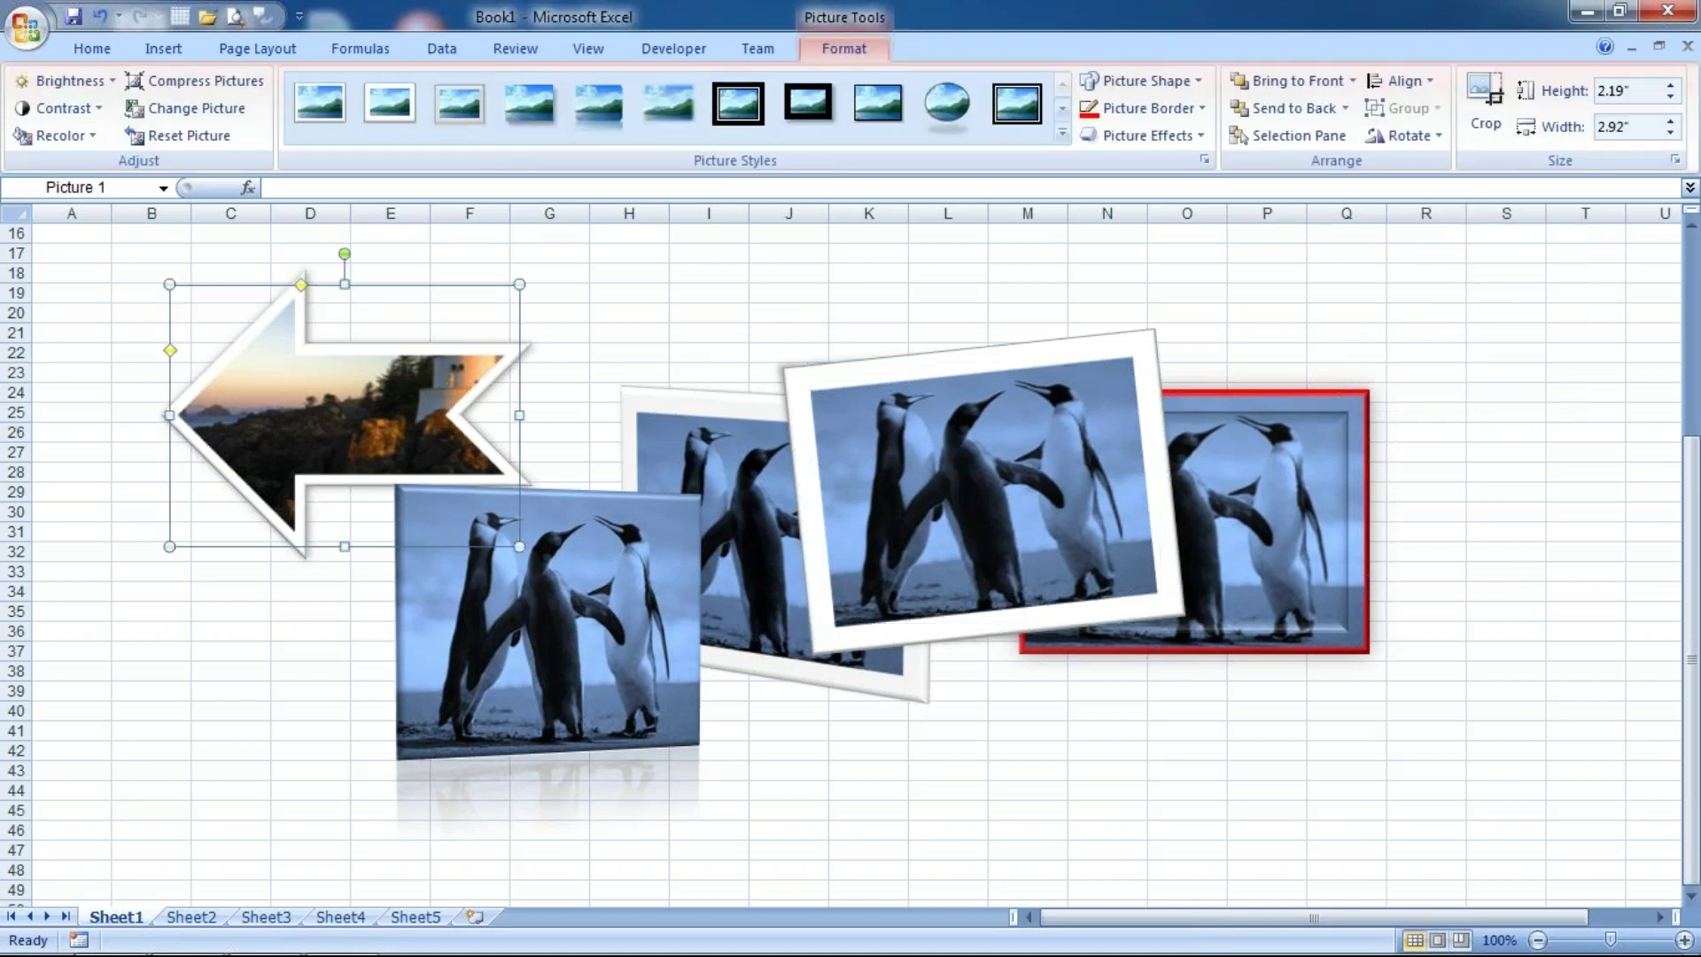
Delete the arrow picture and spread the four penguins in a row, red-framed one far right.
key(Delete)
click(234, 493)
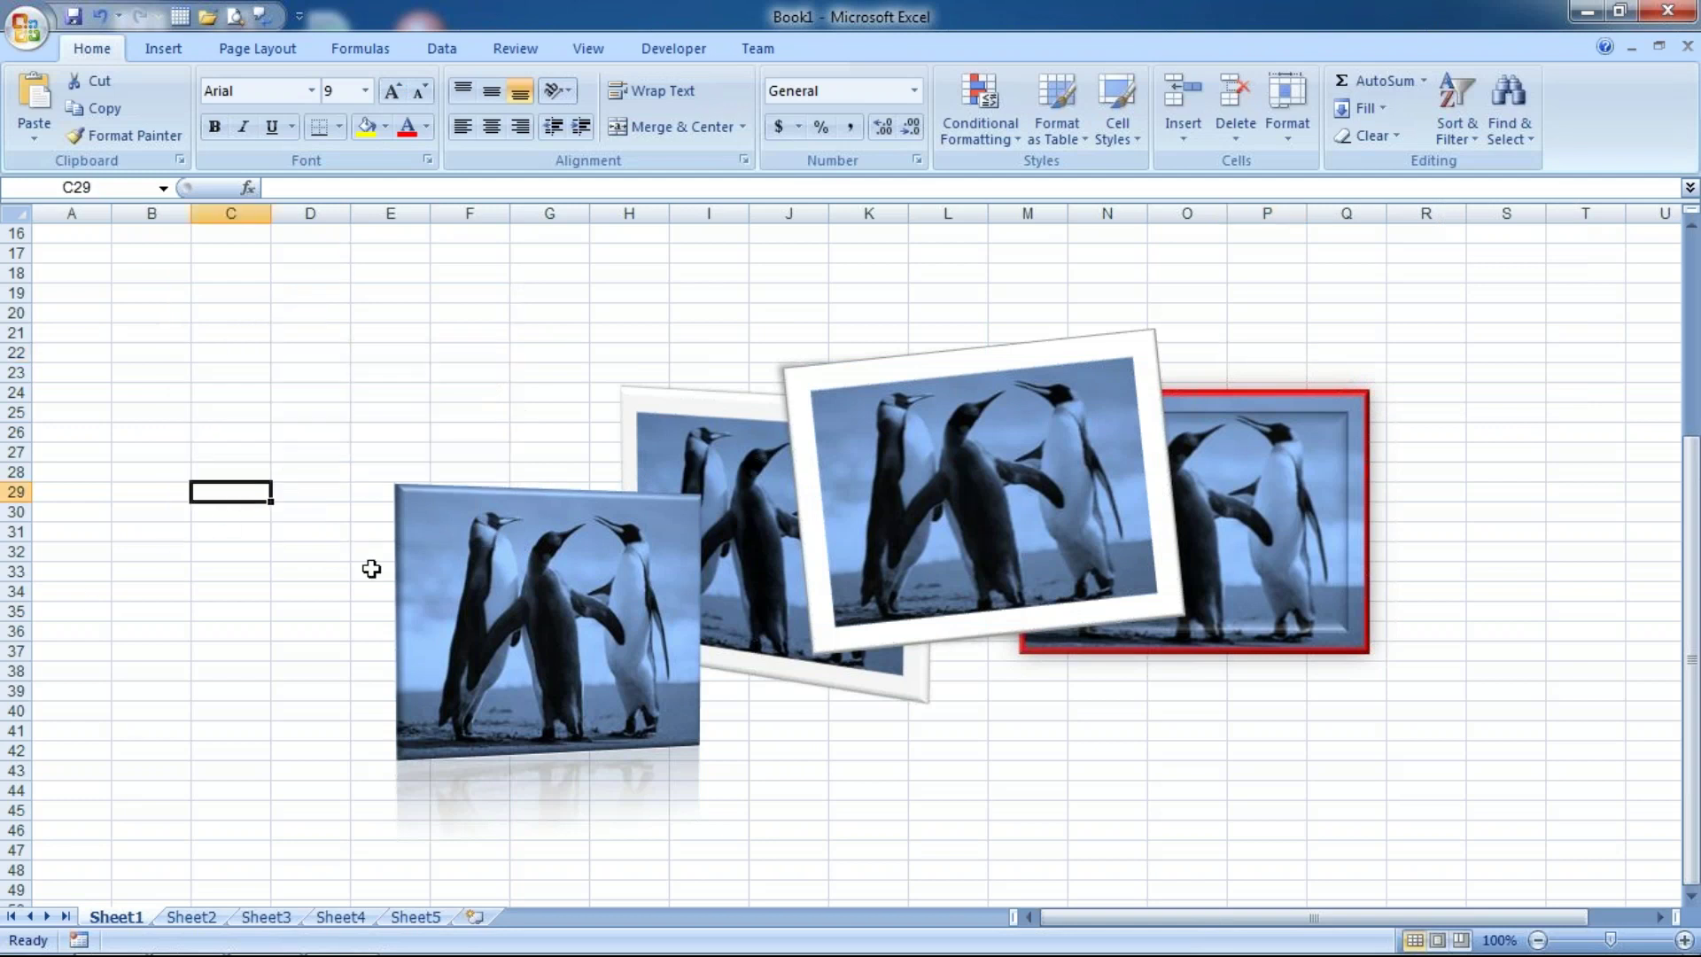
drag(443, 560, 110, 502)
mouse_move(593, 542)
mouse_down()
mouse_move(862, 551)
mouse_move(804, 665)
mouse_up()
drag(1146, 625, 1233, 657)
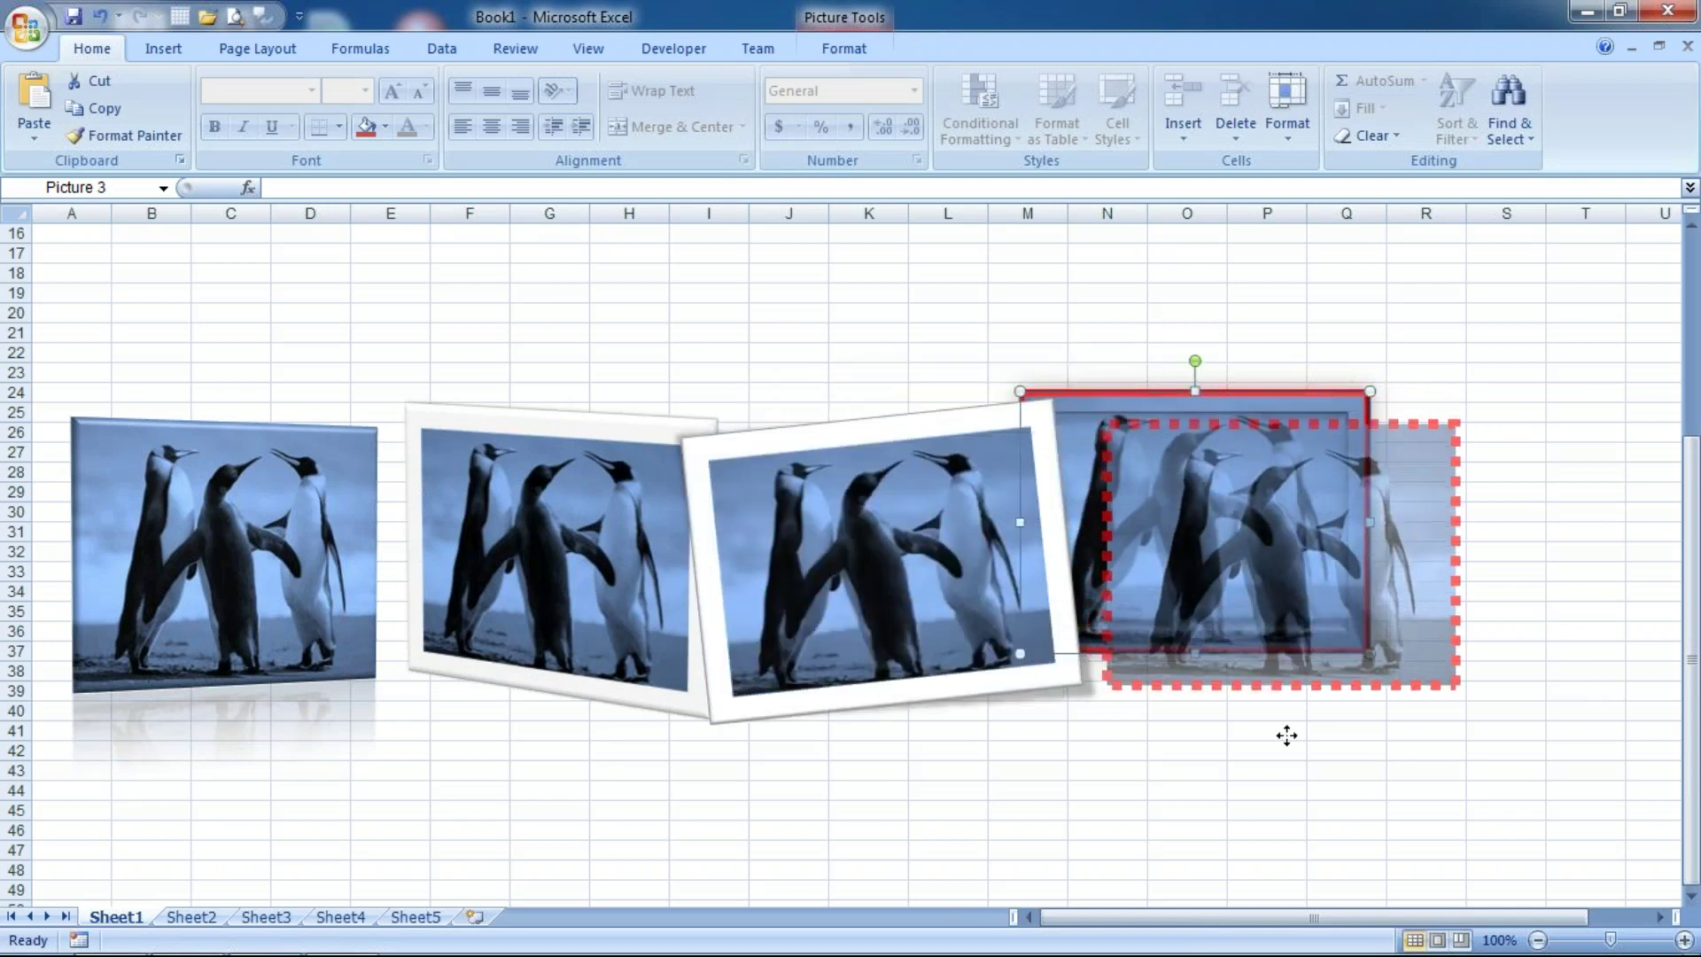
drag(1267, 789, 889, 550)
key(Escape)
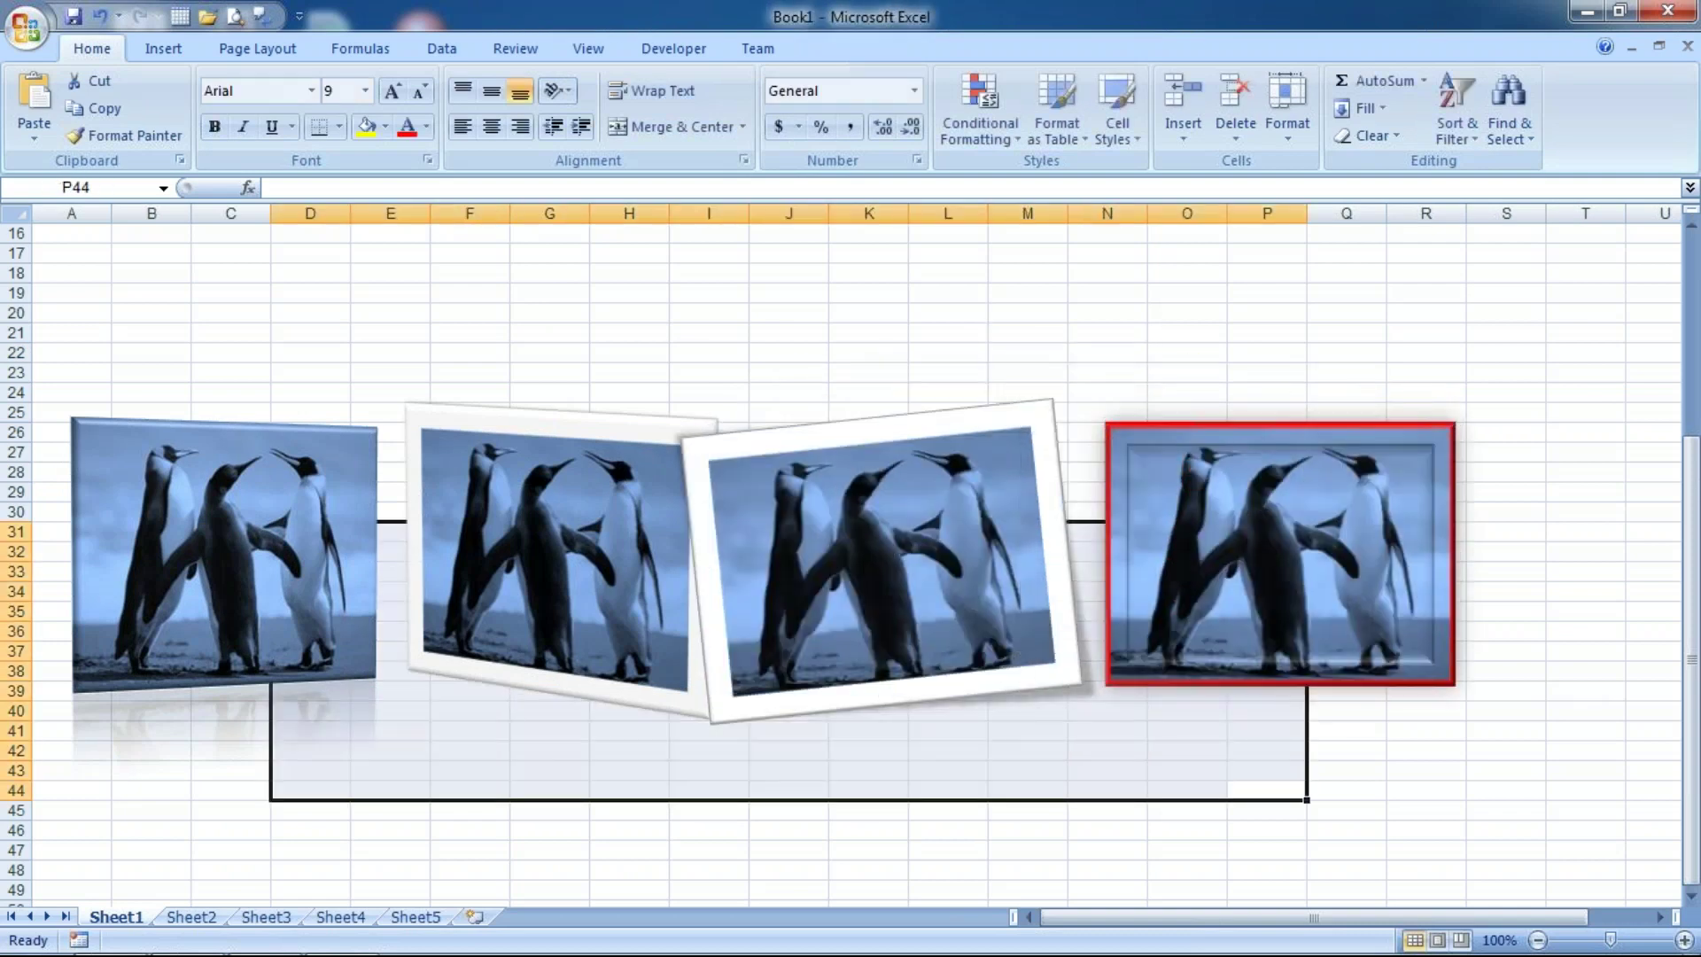
click(325, 391)
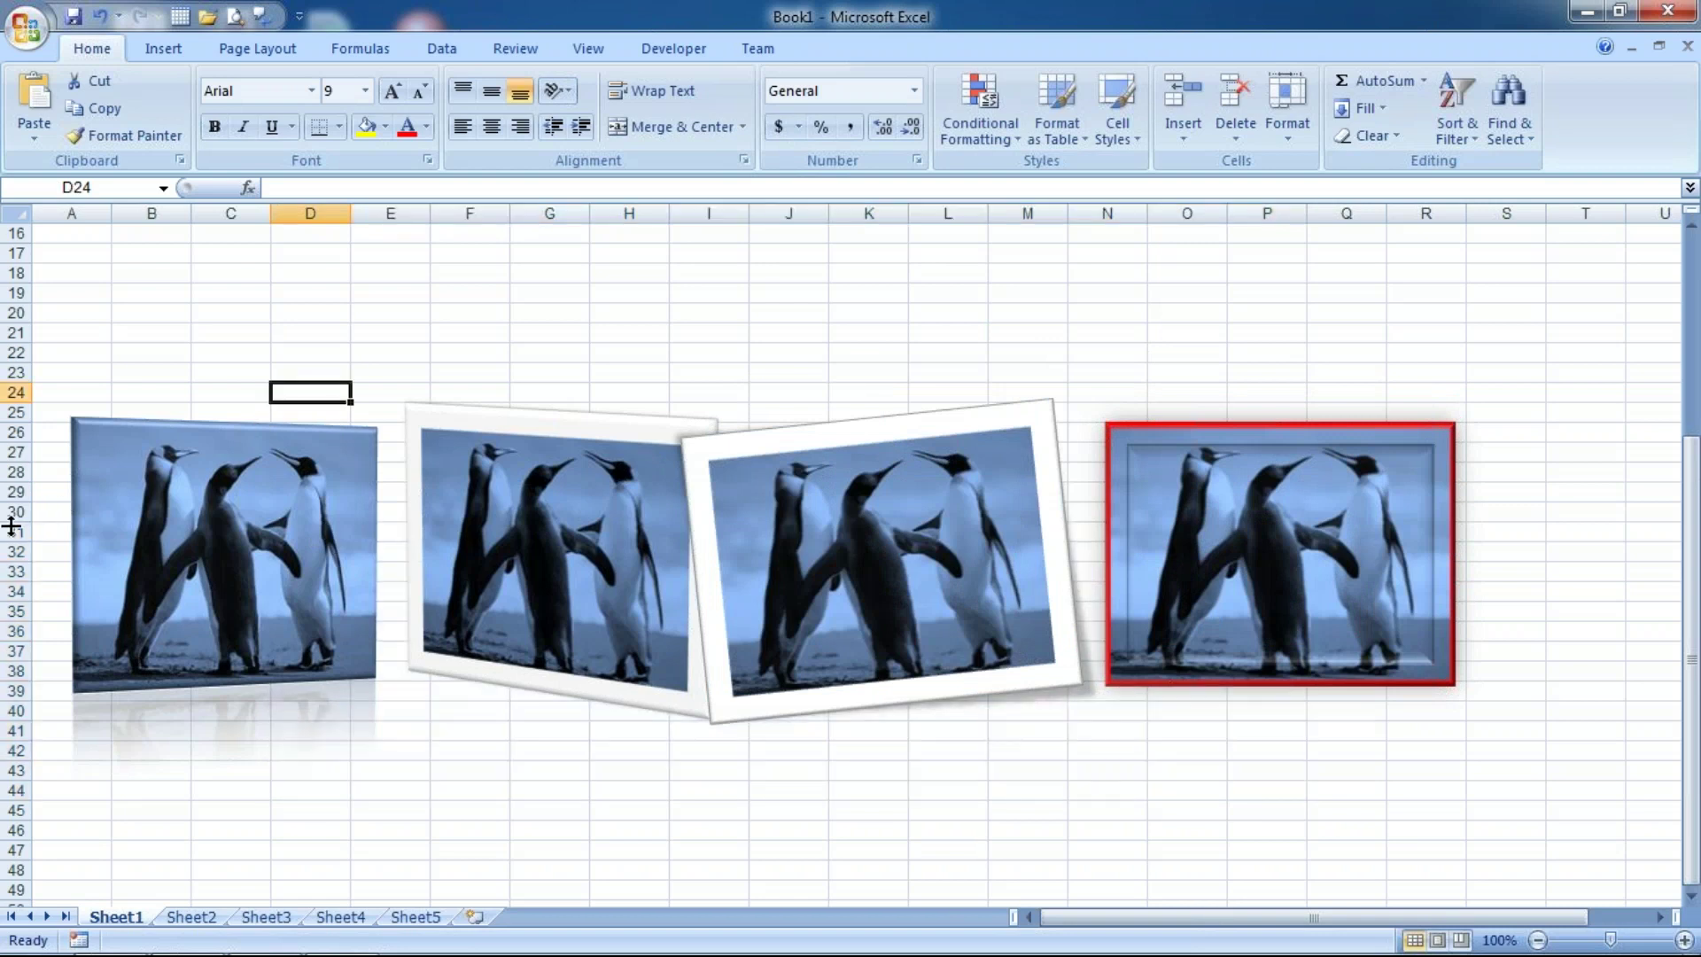
drag(41, 511, 1423, 534)
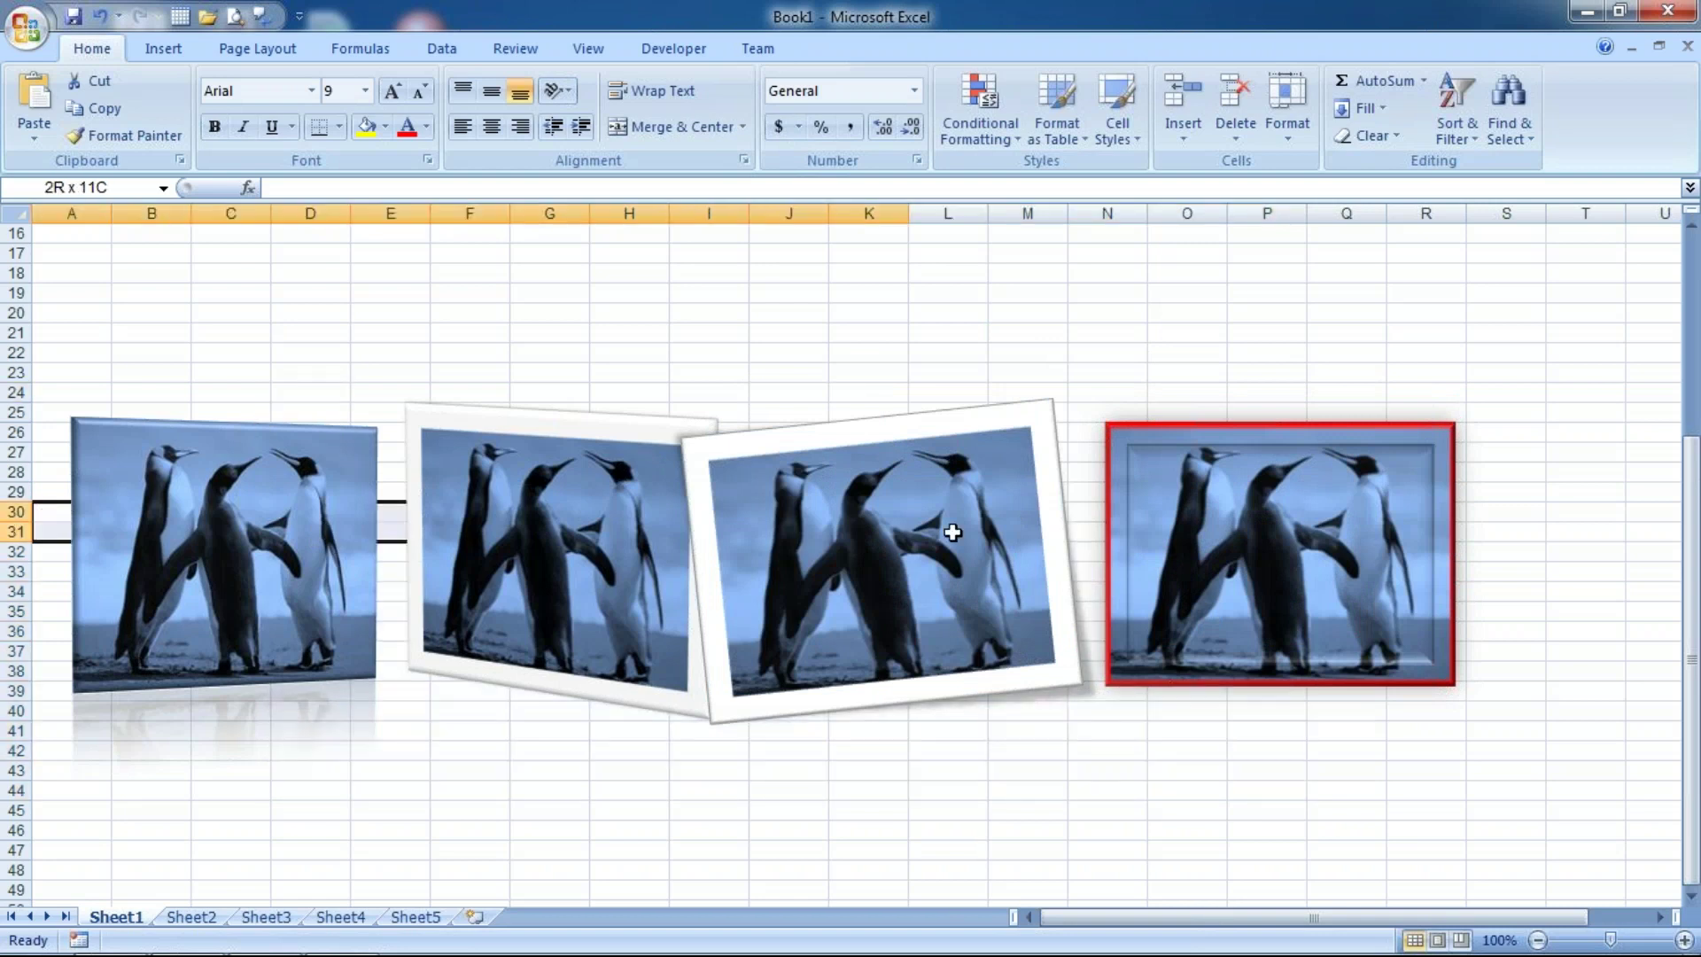
Select all four penguin pictures together and bring up the picture Format tools.
click(1420, 536)
ctrl+click(886, 558)
ctrl+click(660, 555)
ctrl+click(274, 594)
click(873, 55)
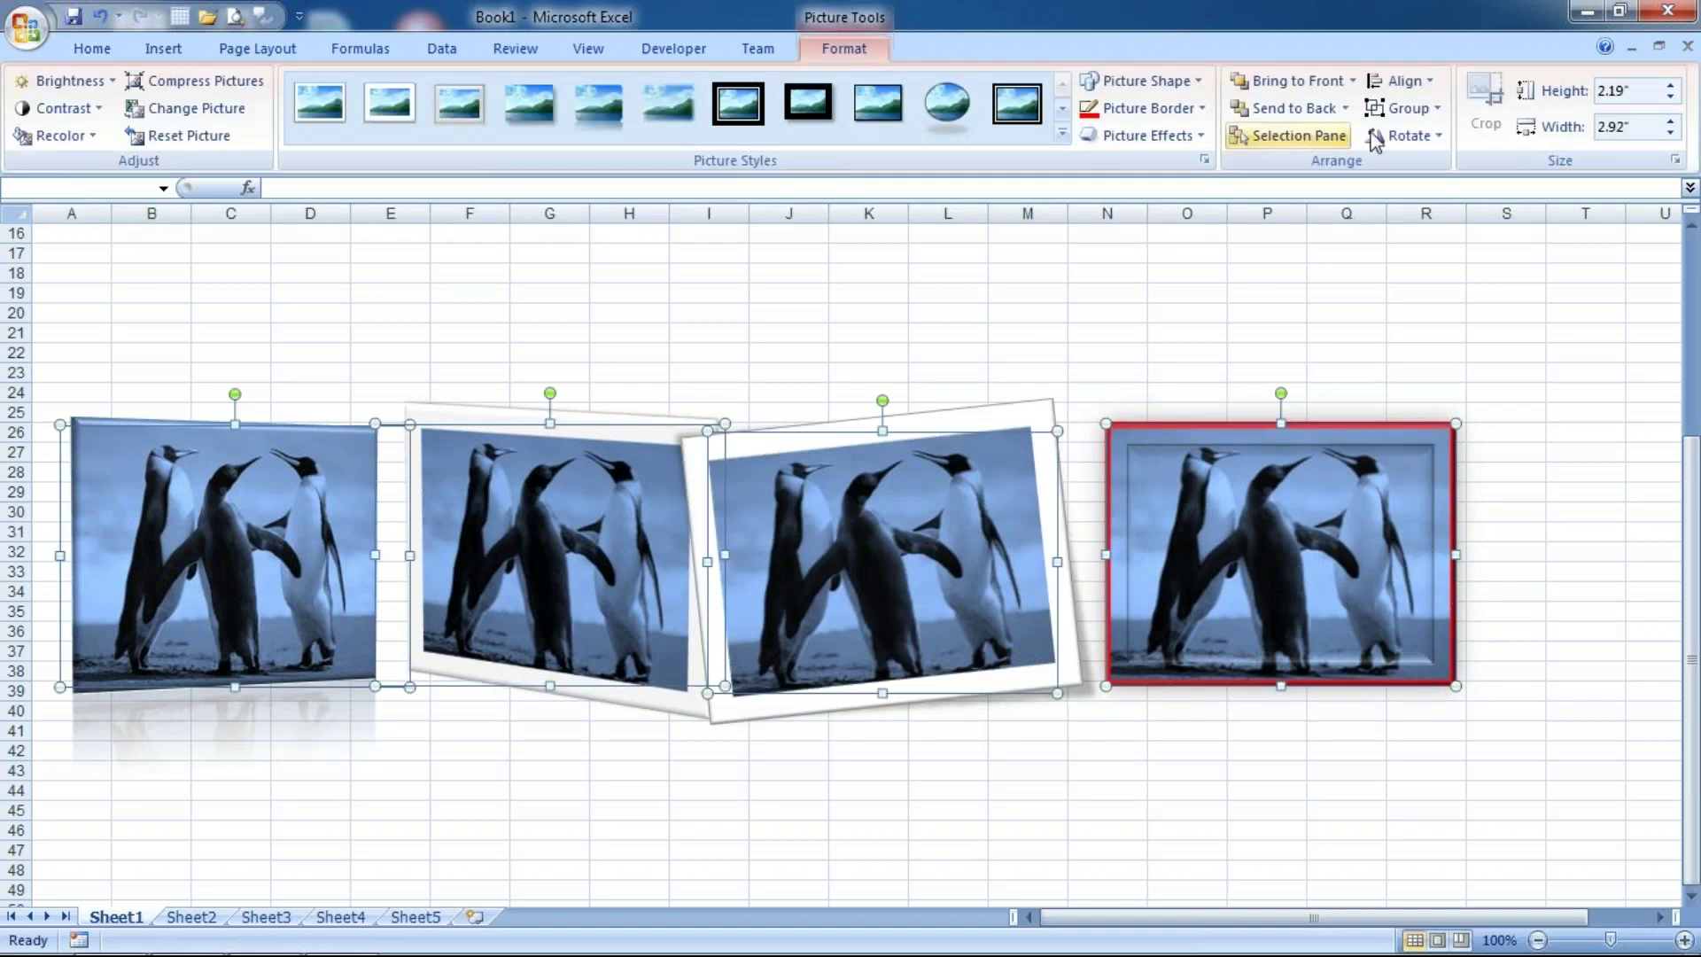
Stack the four pictures with Align Center and Align Left, then Distribute Horizontally.
click(1435, 82)
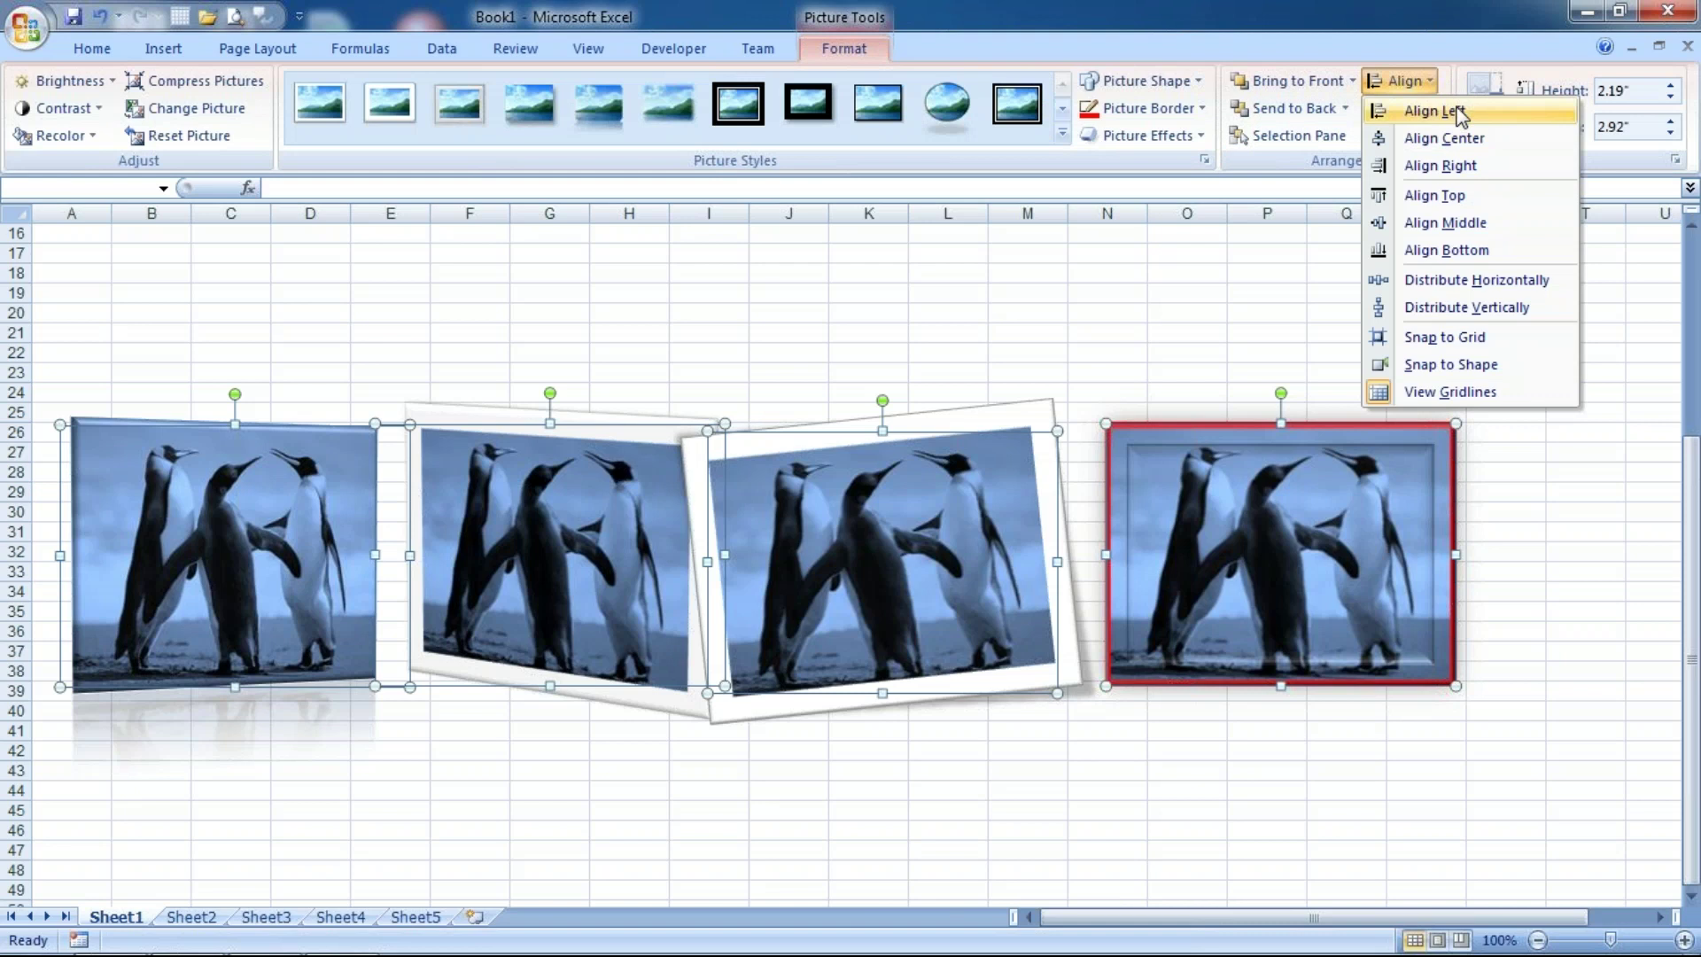
click(1462, 139)
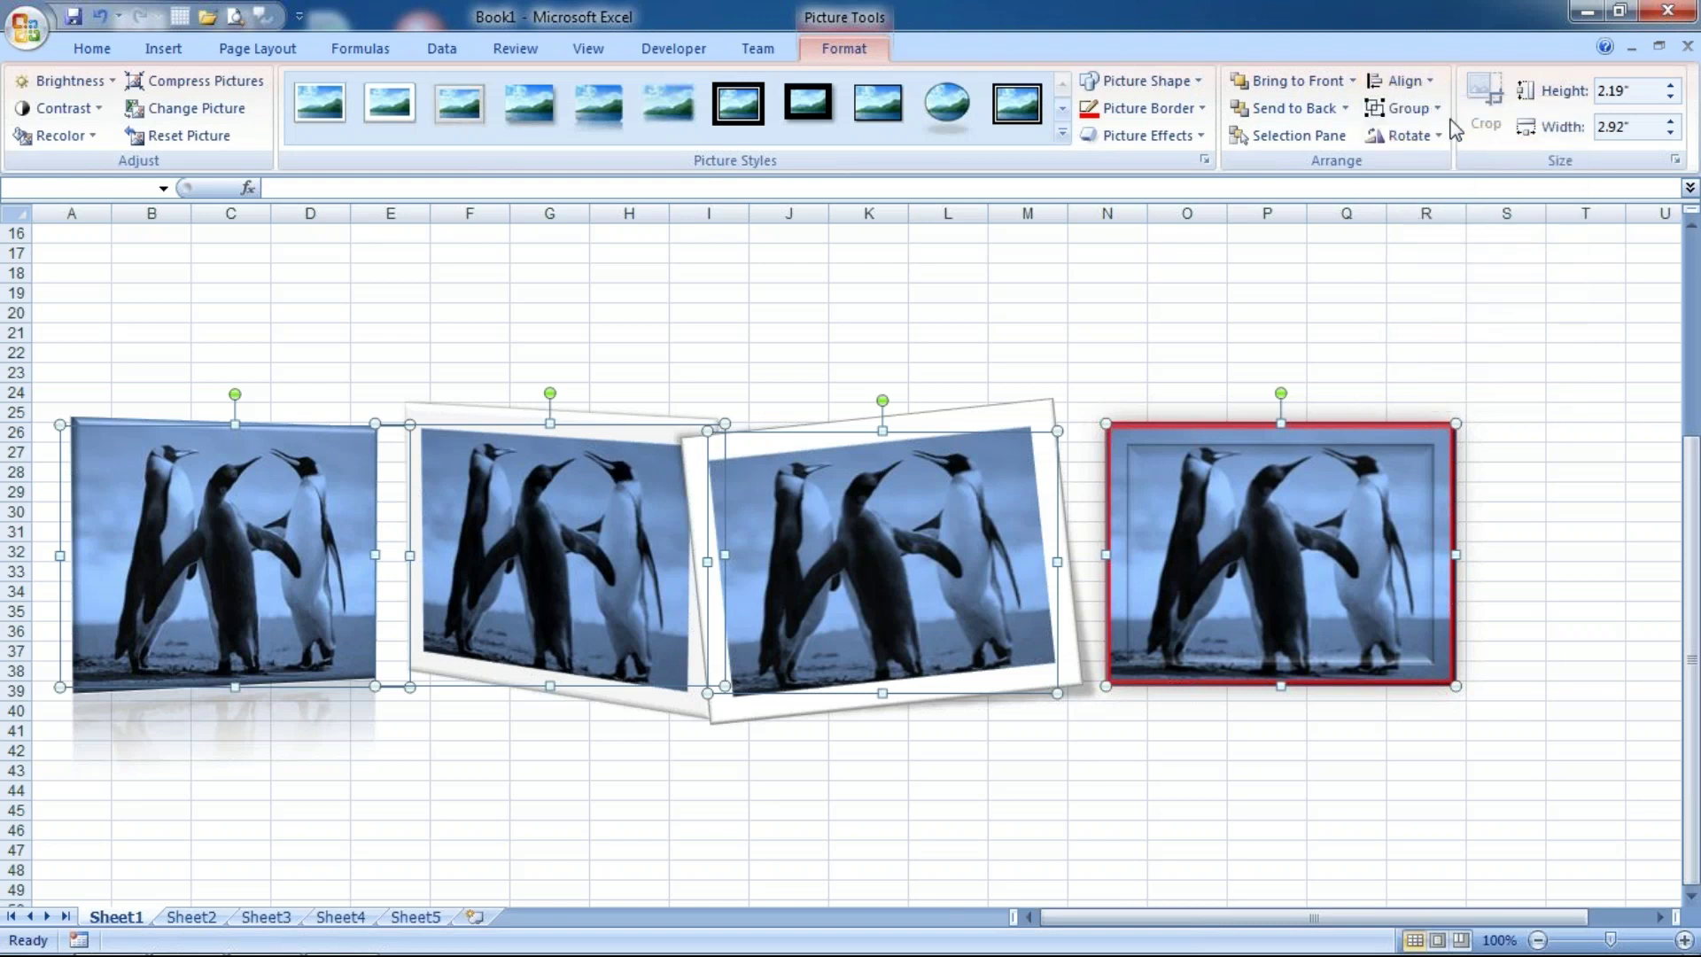
click(1404, 81)
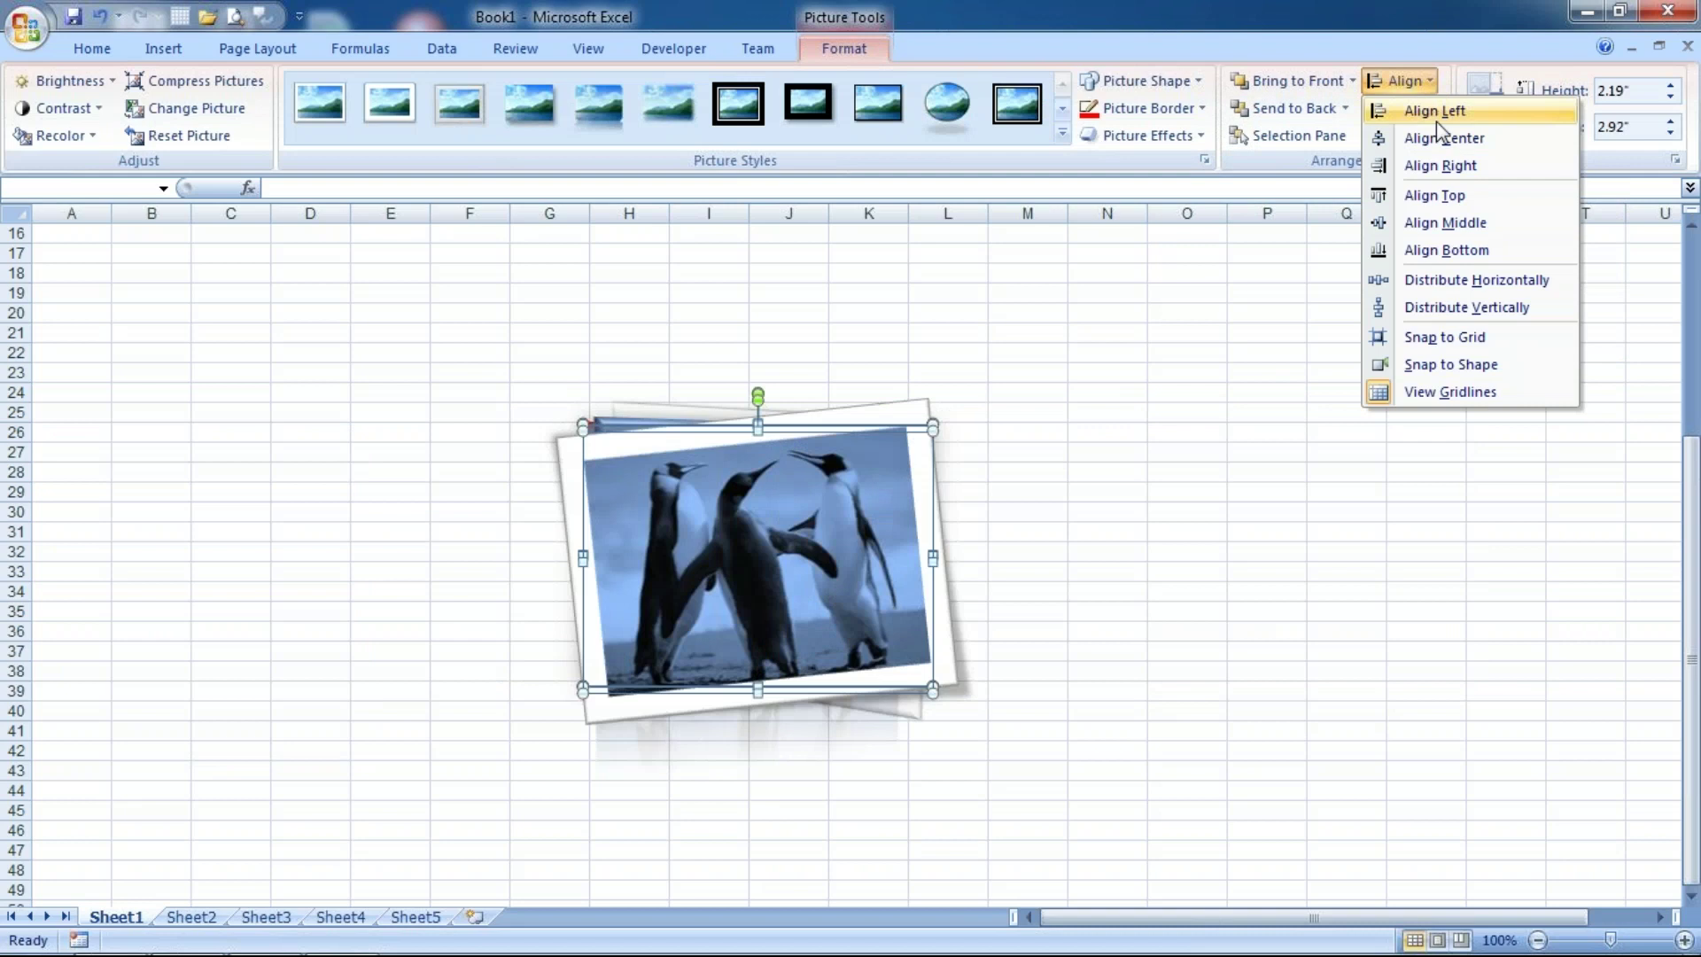
click(1437, 122)
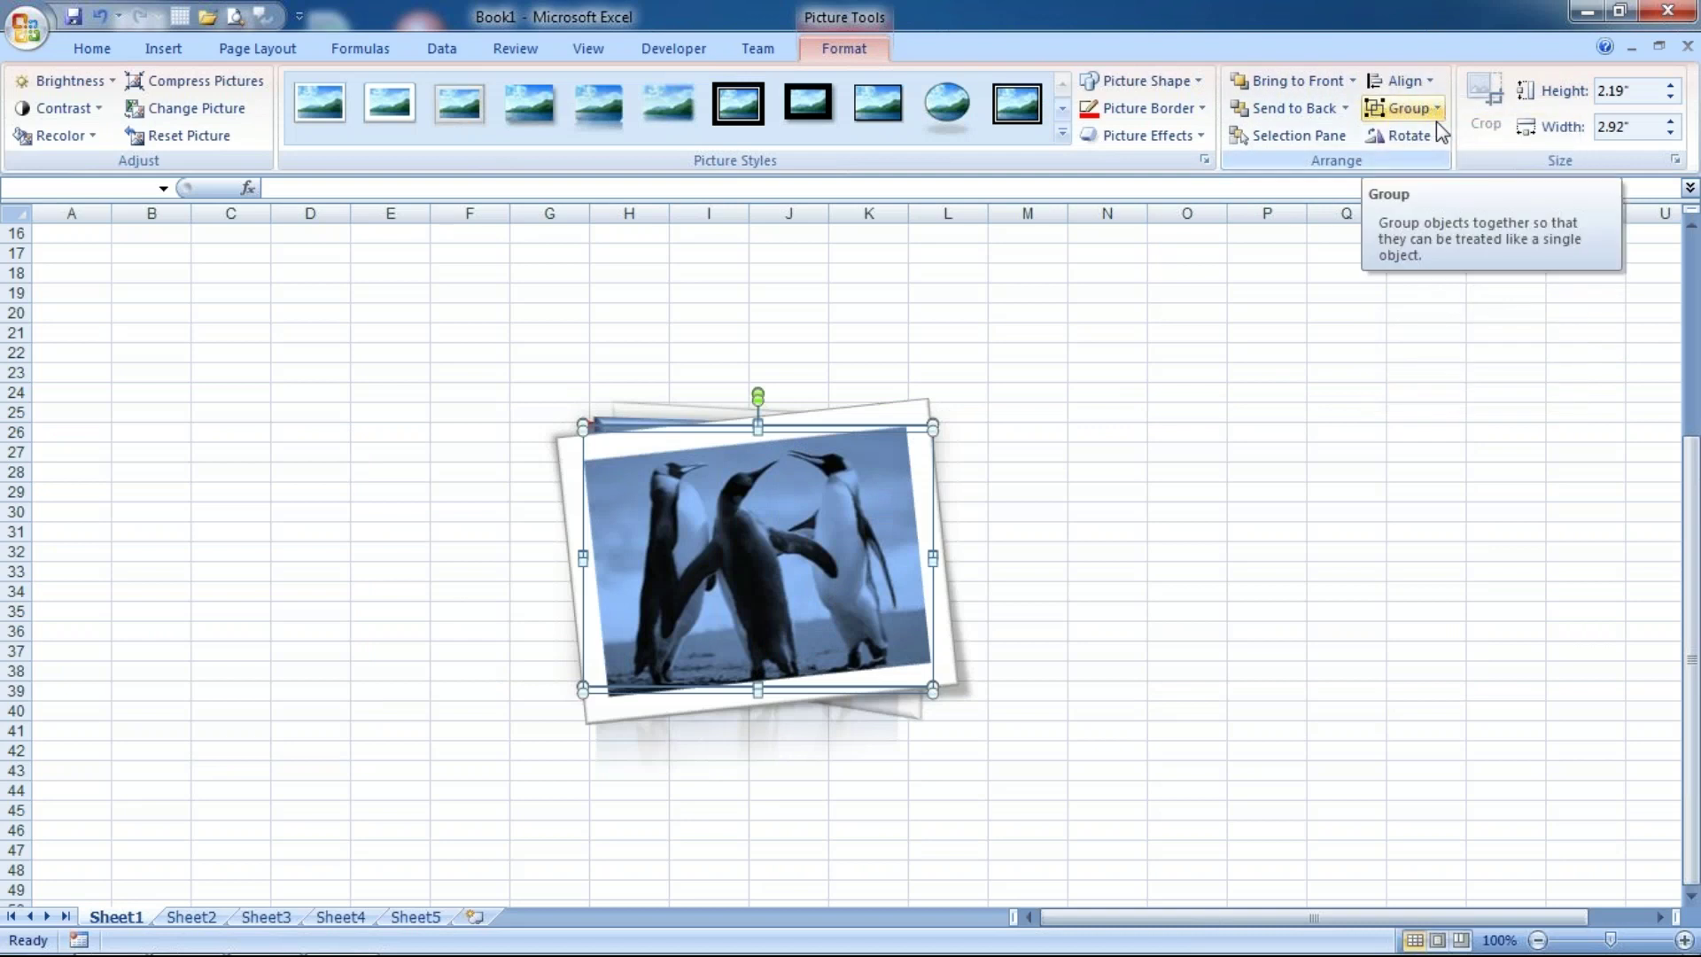
click(1427, 81)
click(1444, 117)
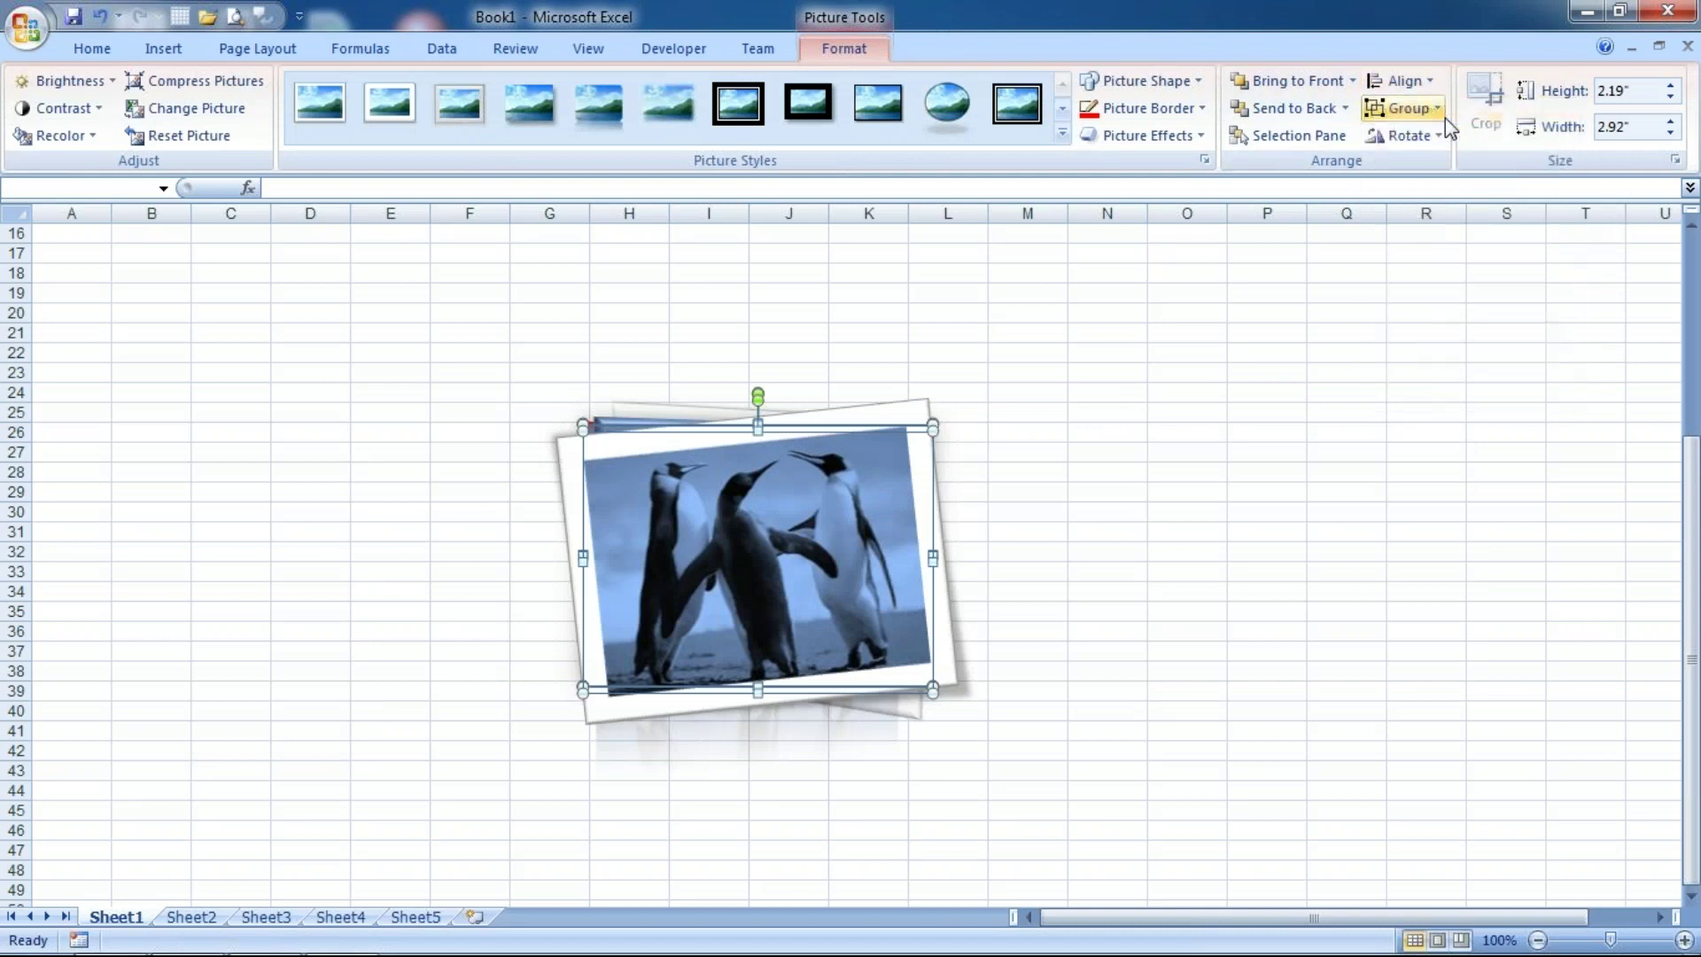
click(1428, 82)
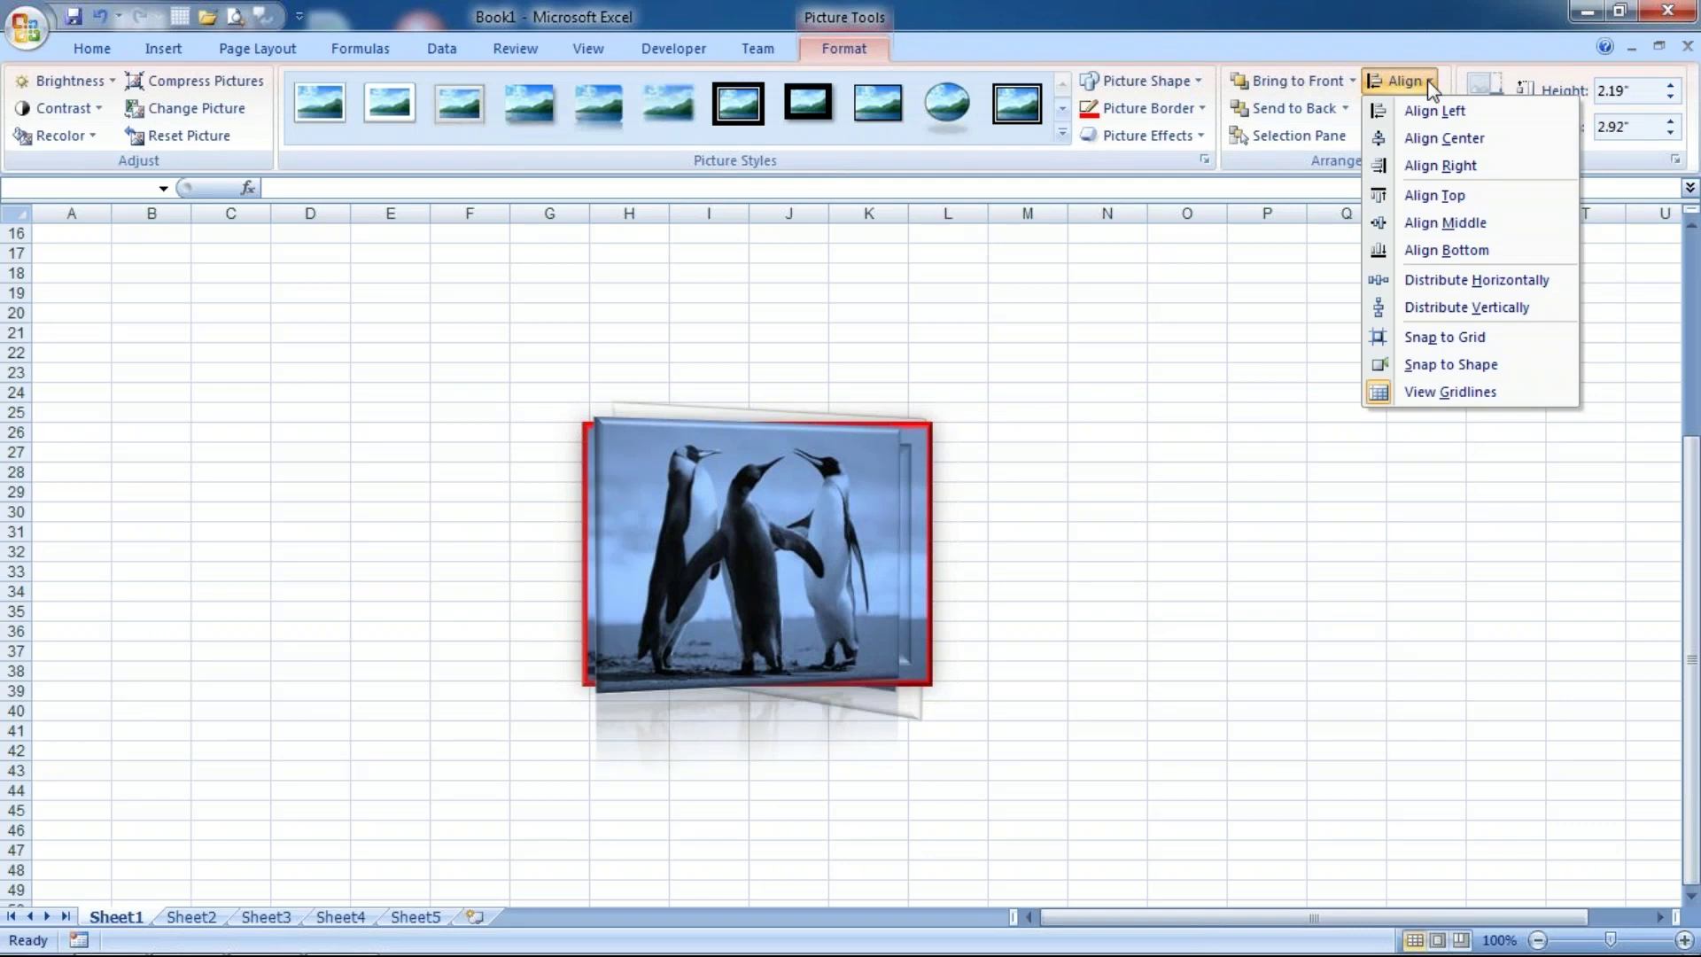
click(1470, 281)
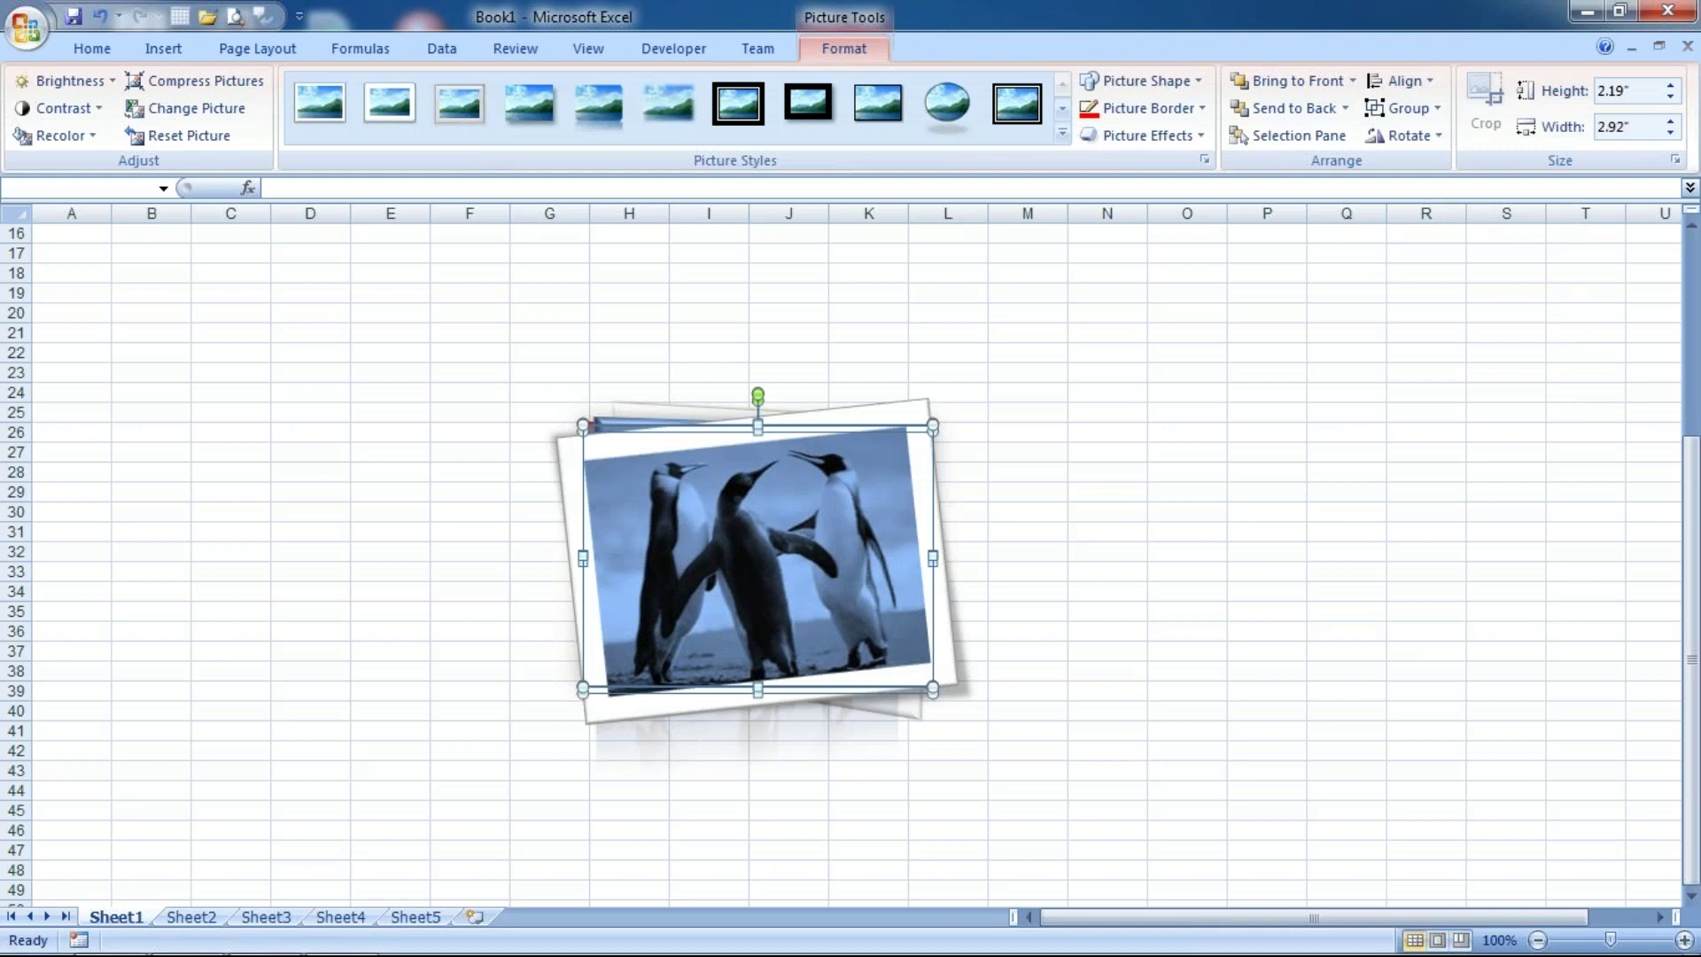
Drag the pictures apart, red-framed one left and tilted one right, and select the two top-right pictures.
drag(629, 376, 714, 767)
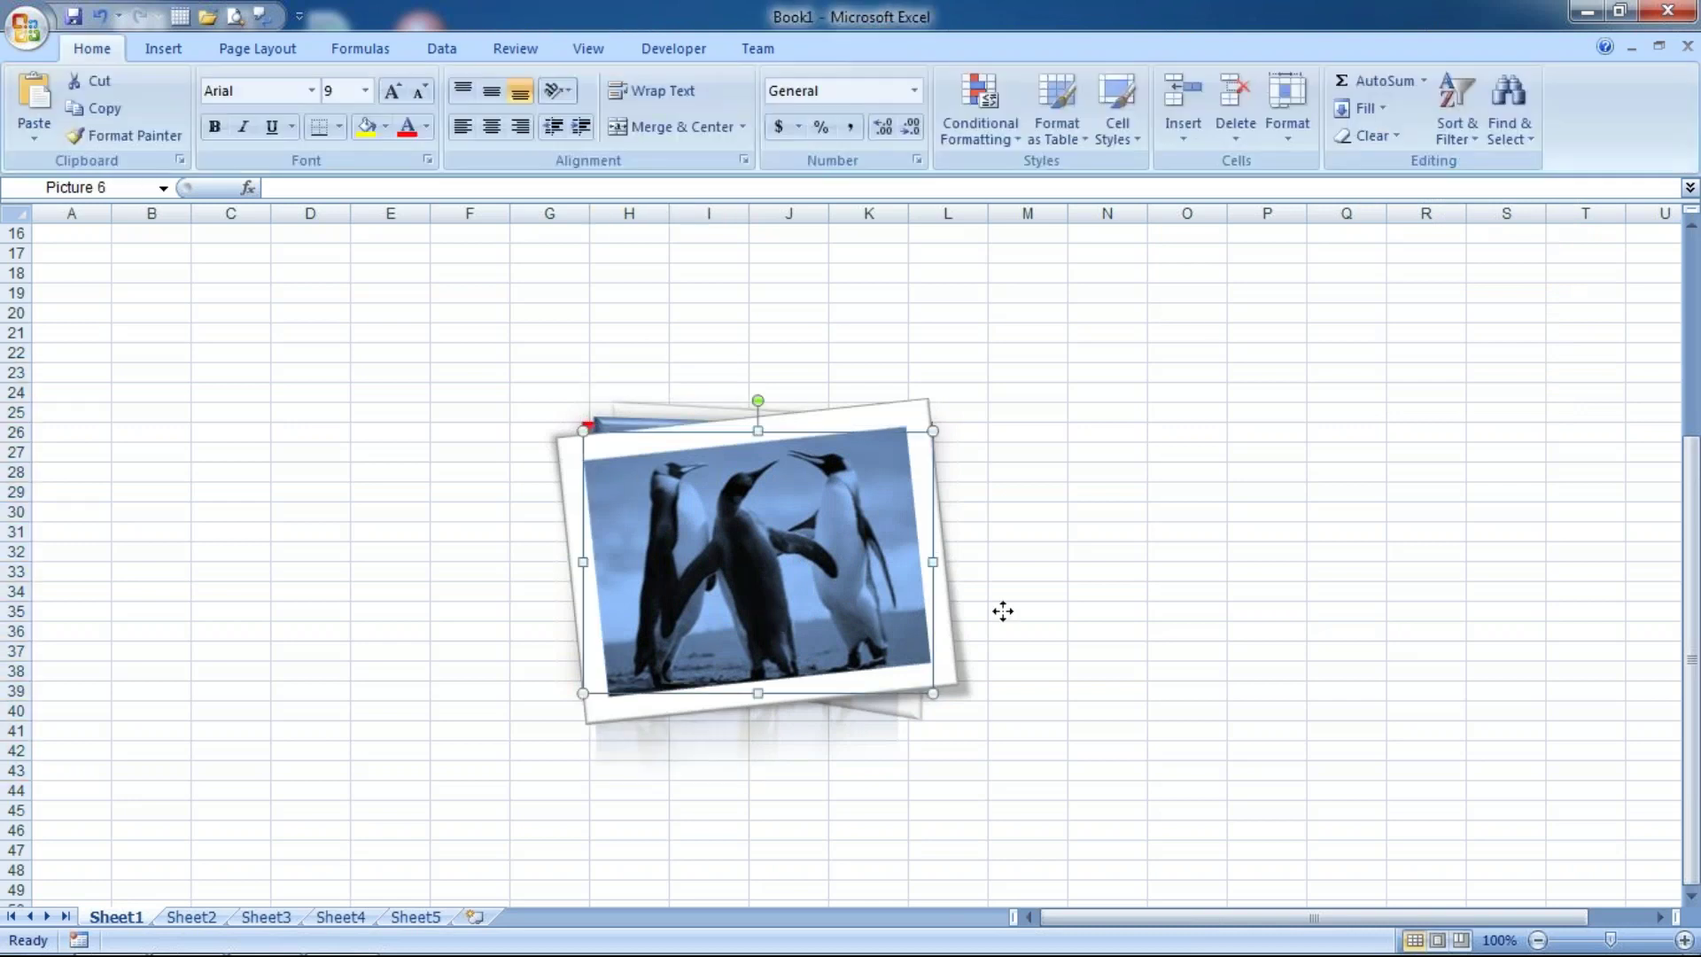
drag(770, 622, 1124, 620)
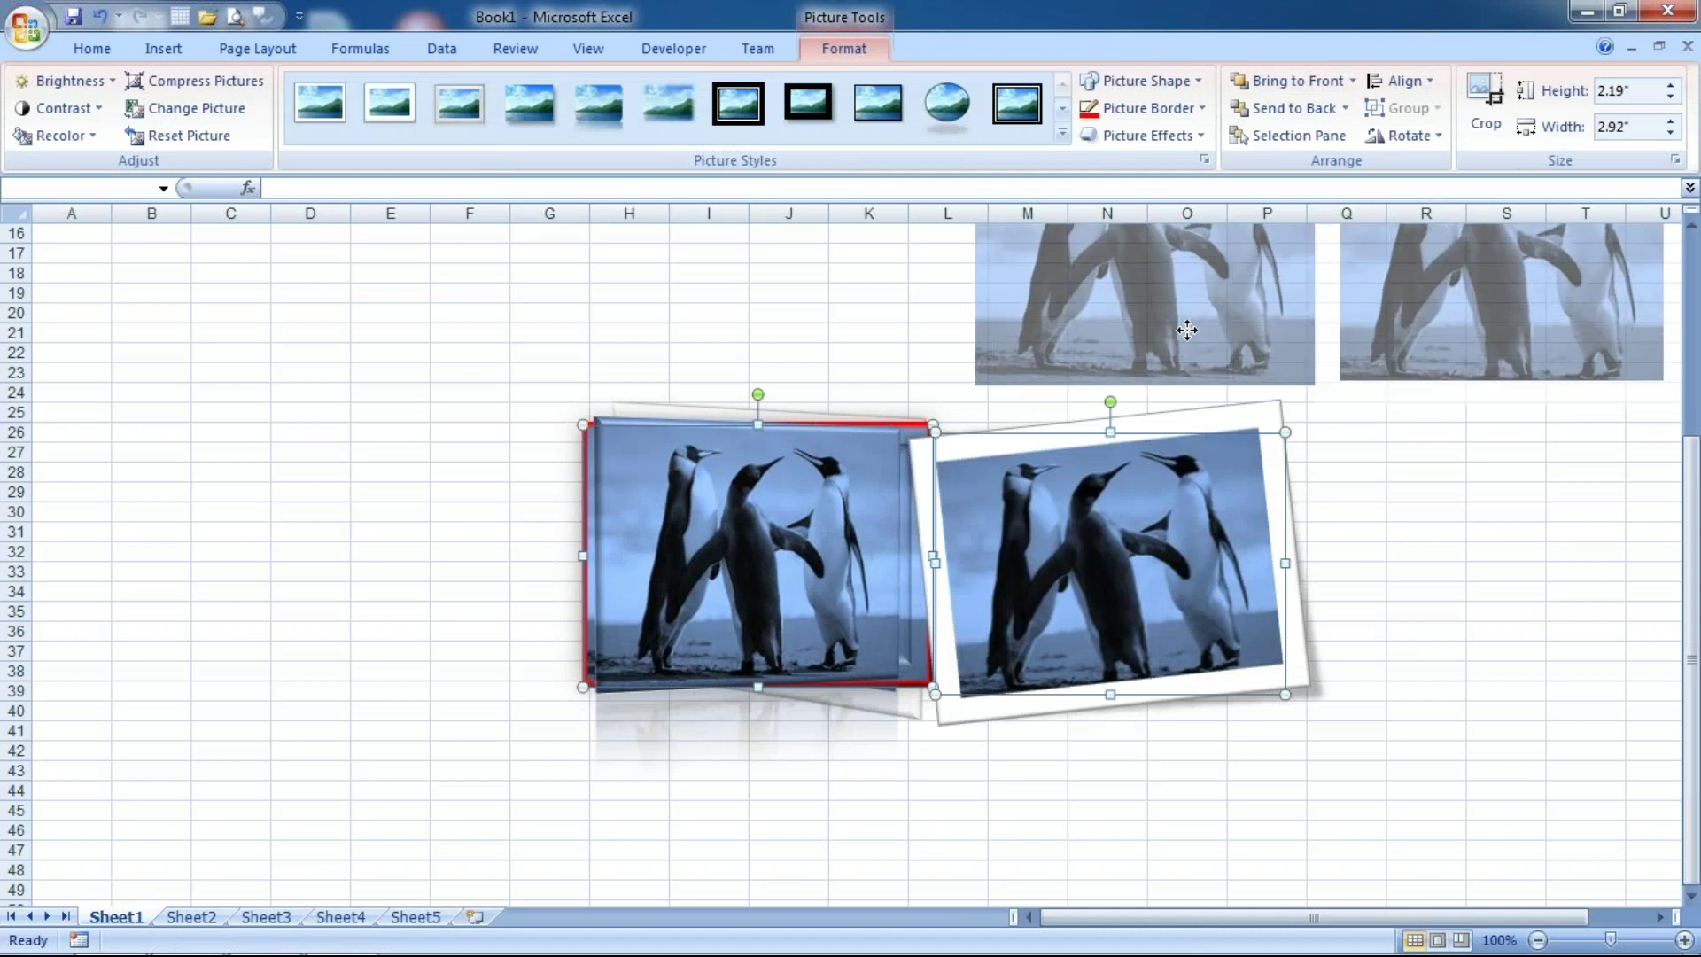
drag(802, 517, 428, 490)
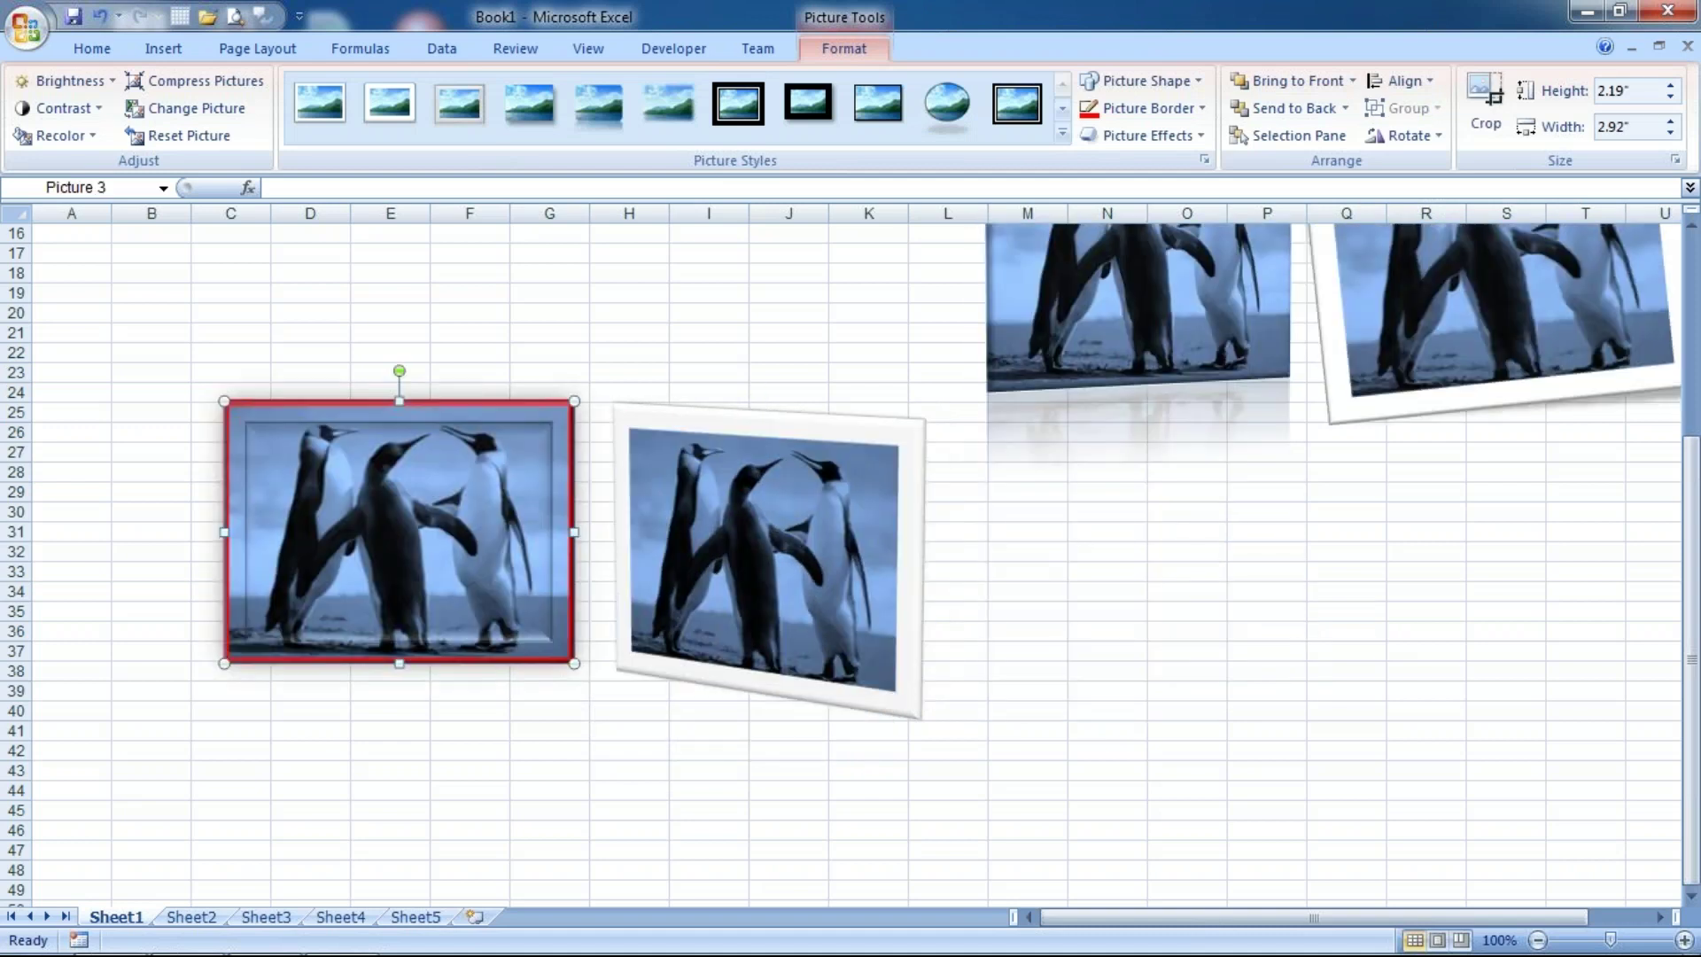
drag(927, 830, 1495, 470)
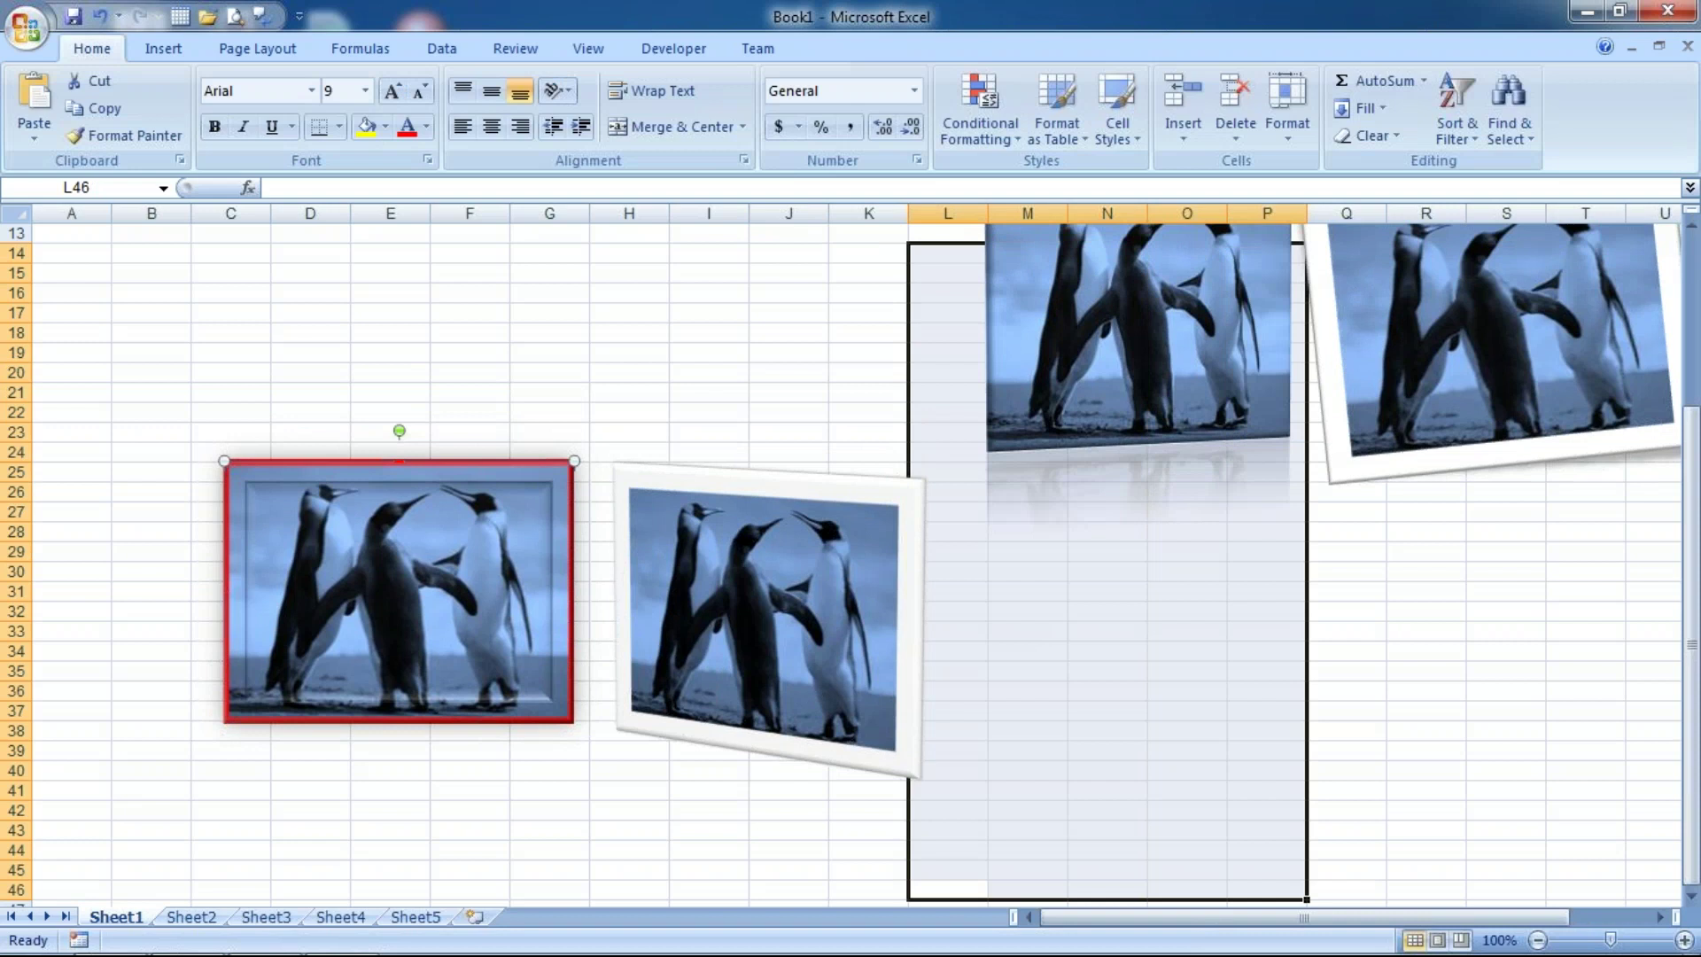
click(1498, 354)
shift+click(1139, 336)
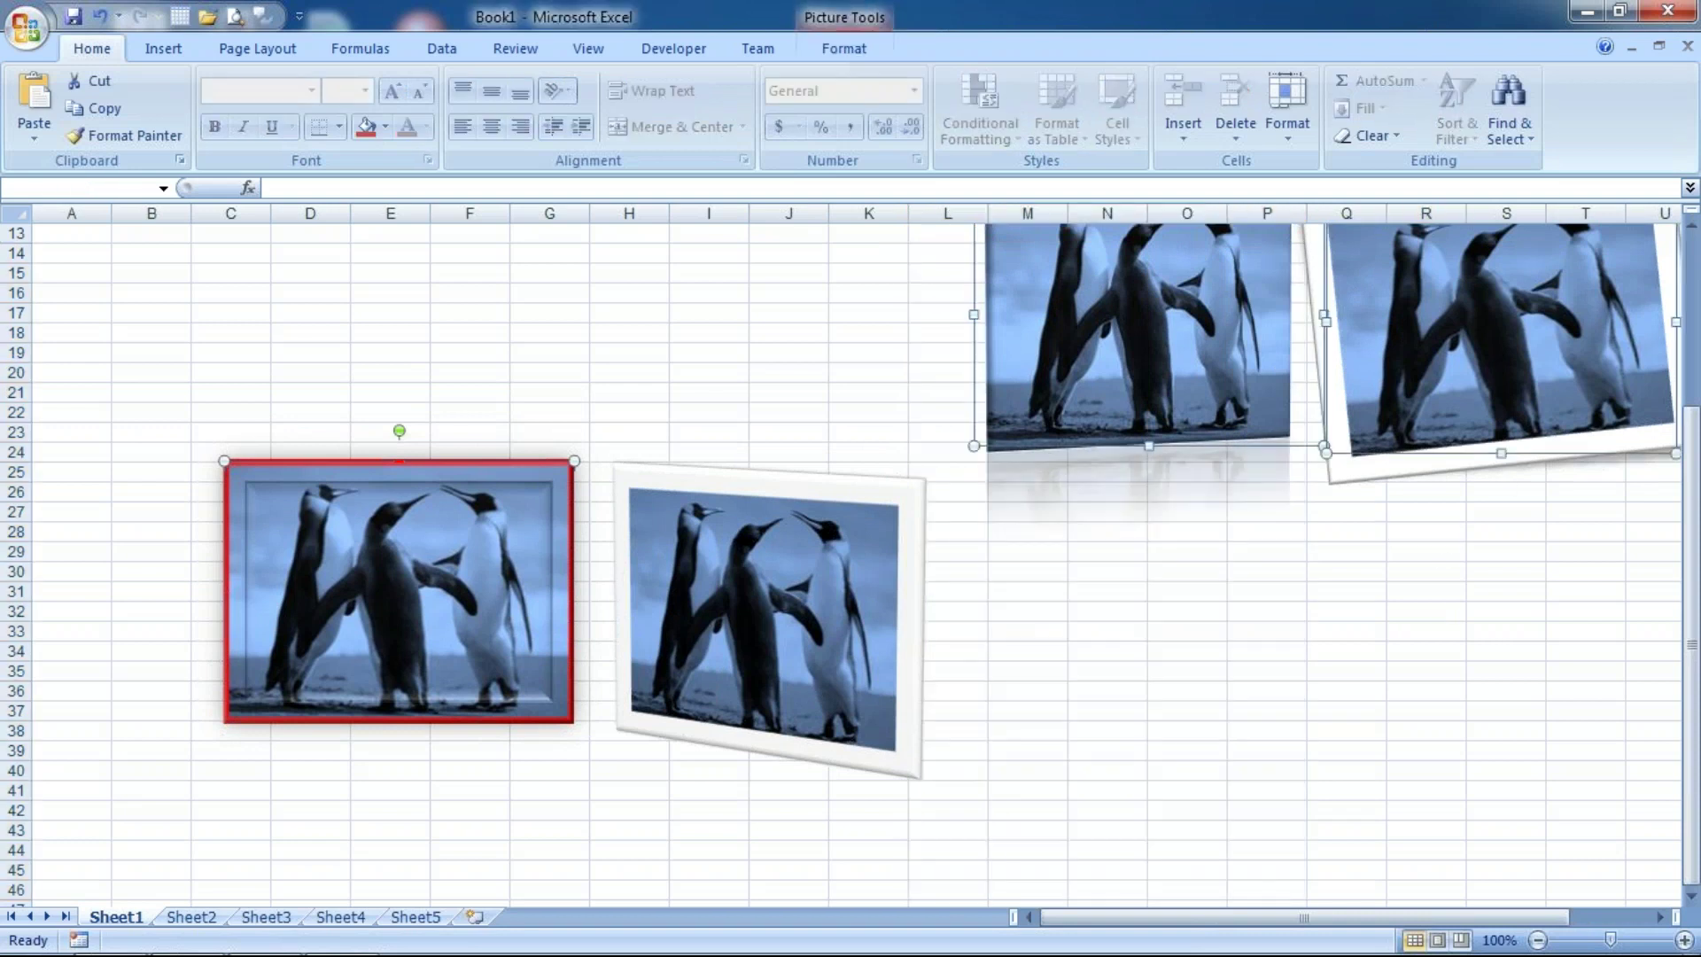
Add the middle picture to the selection, then Distribute Horizontally and Distribute Vertically.
shift+click(768, 569)
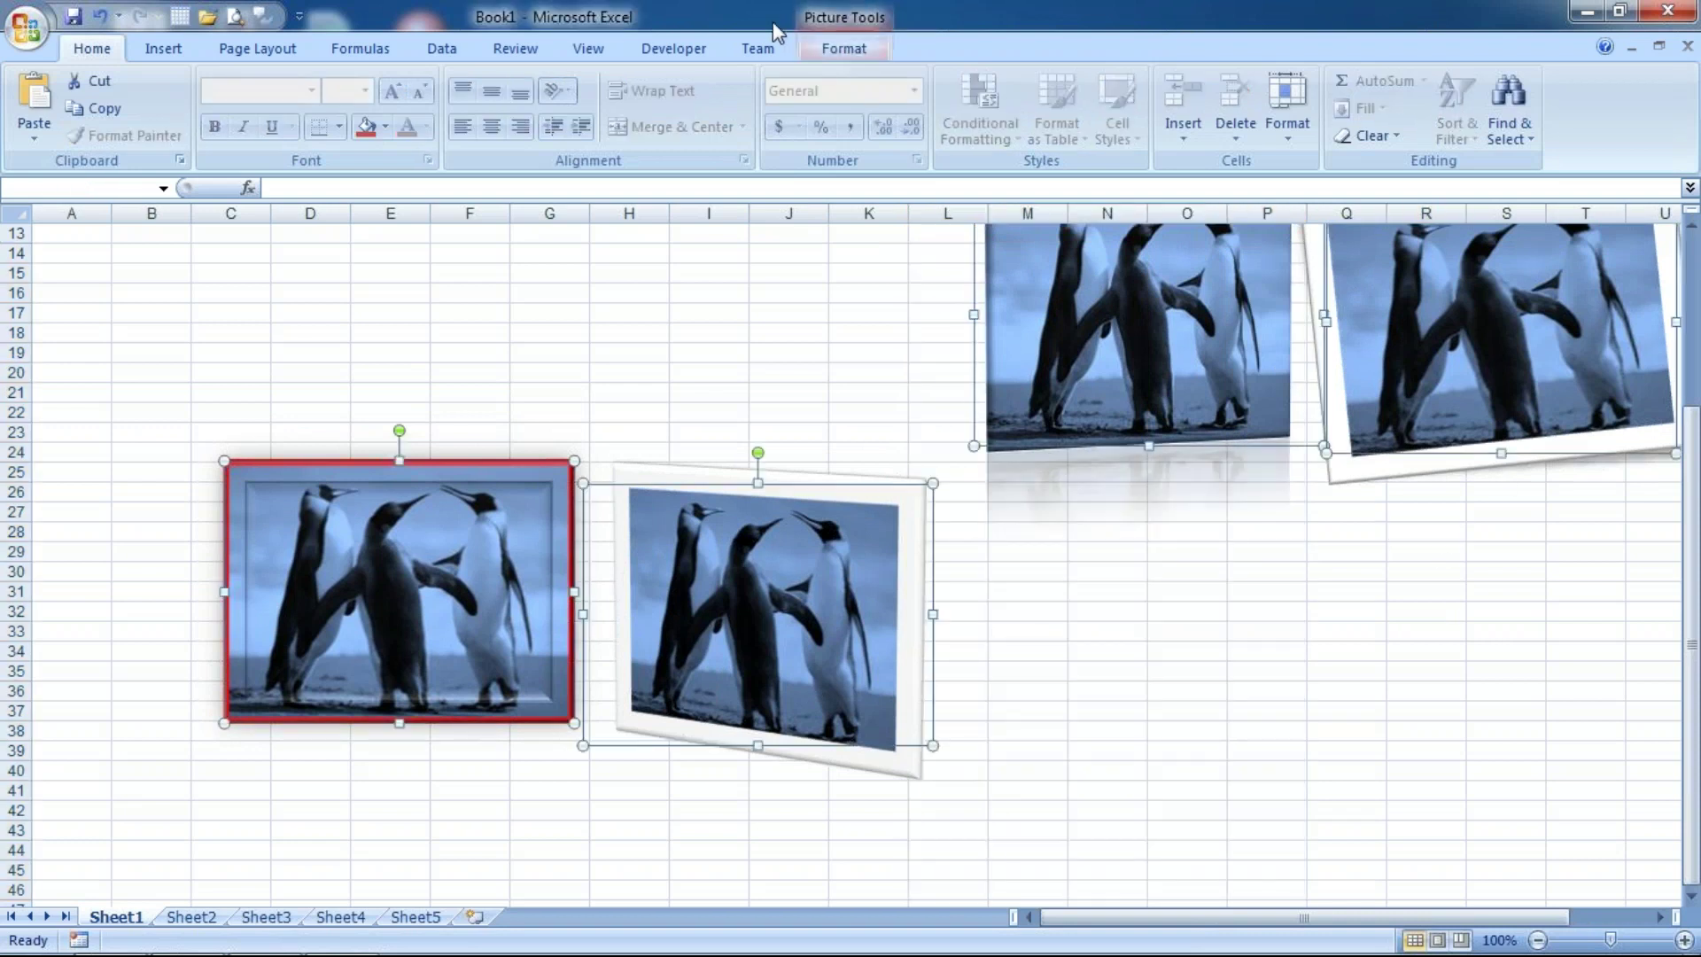
click(843, 49)
click(1423, 89)
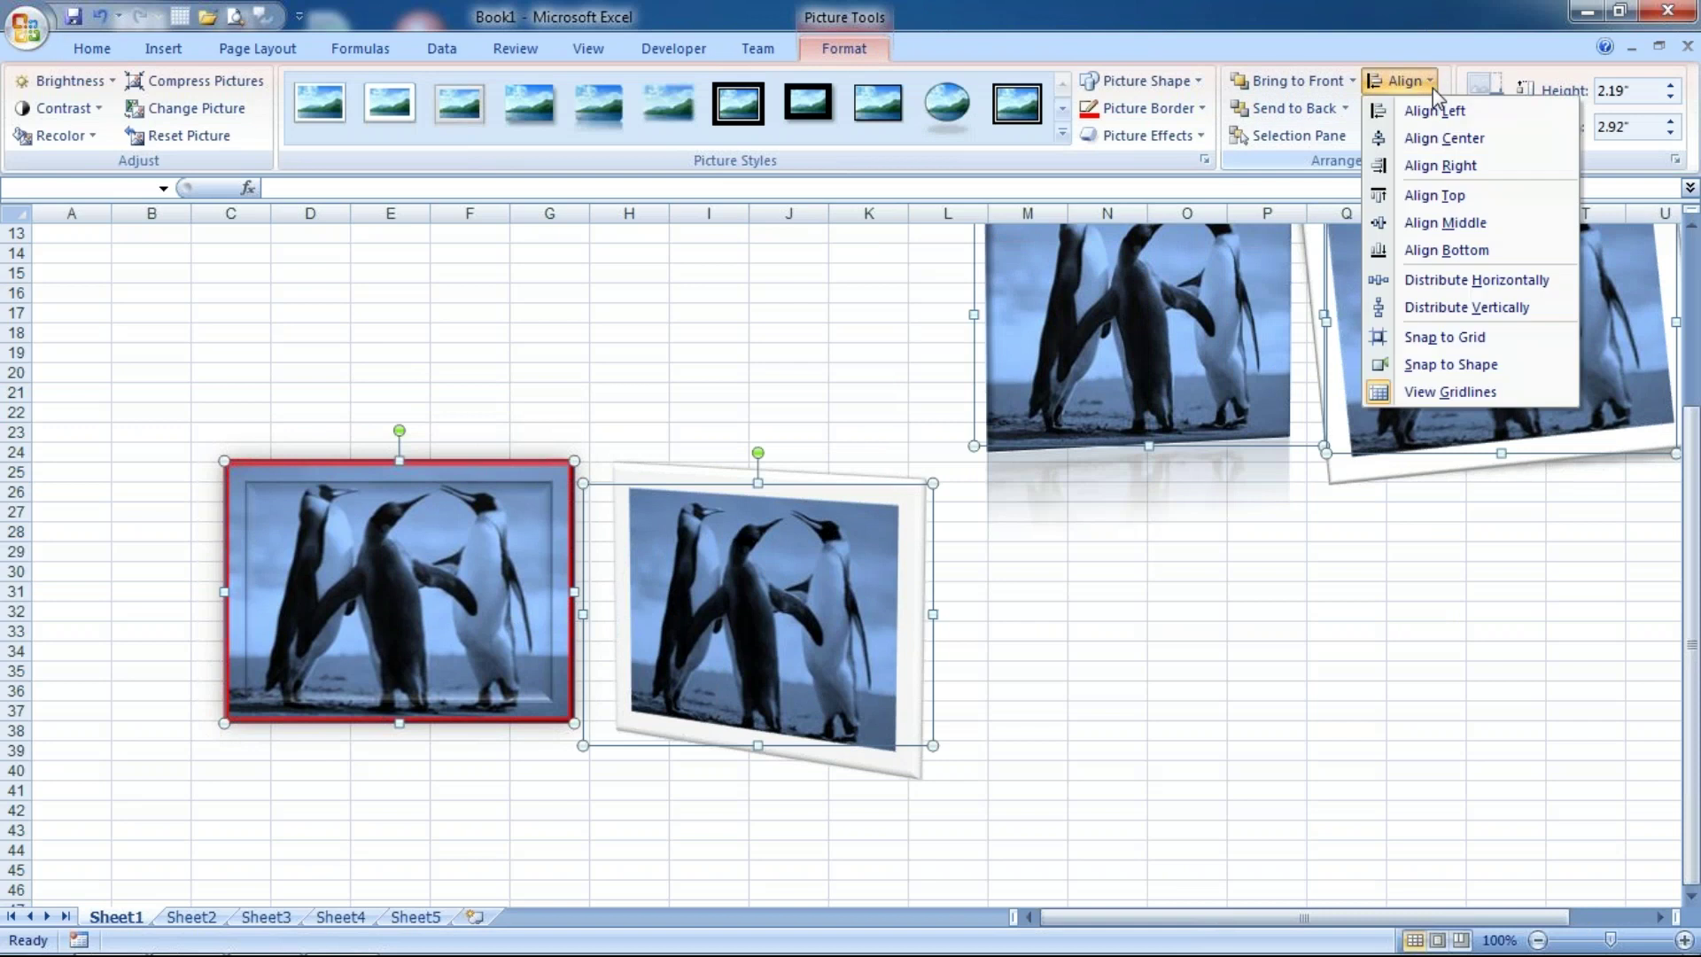
click(1478, 280)
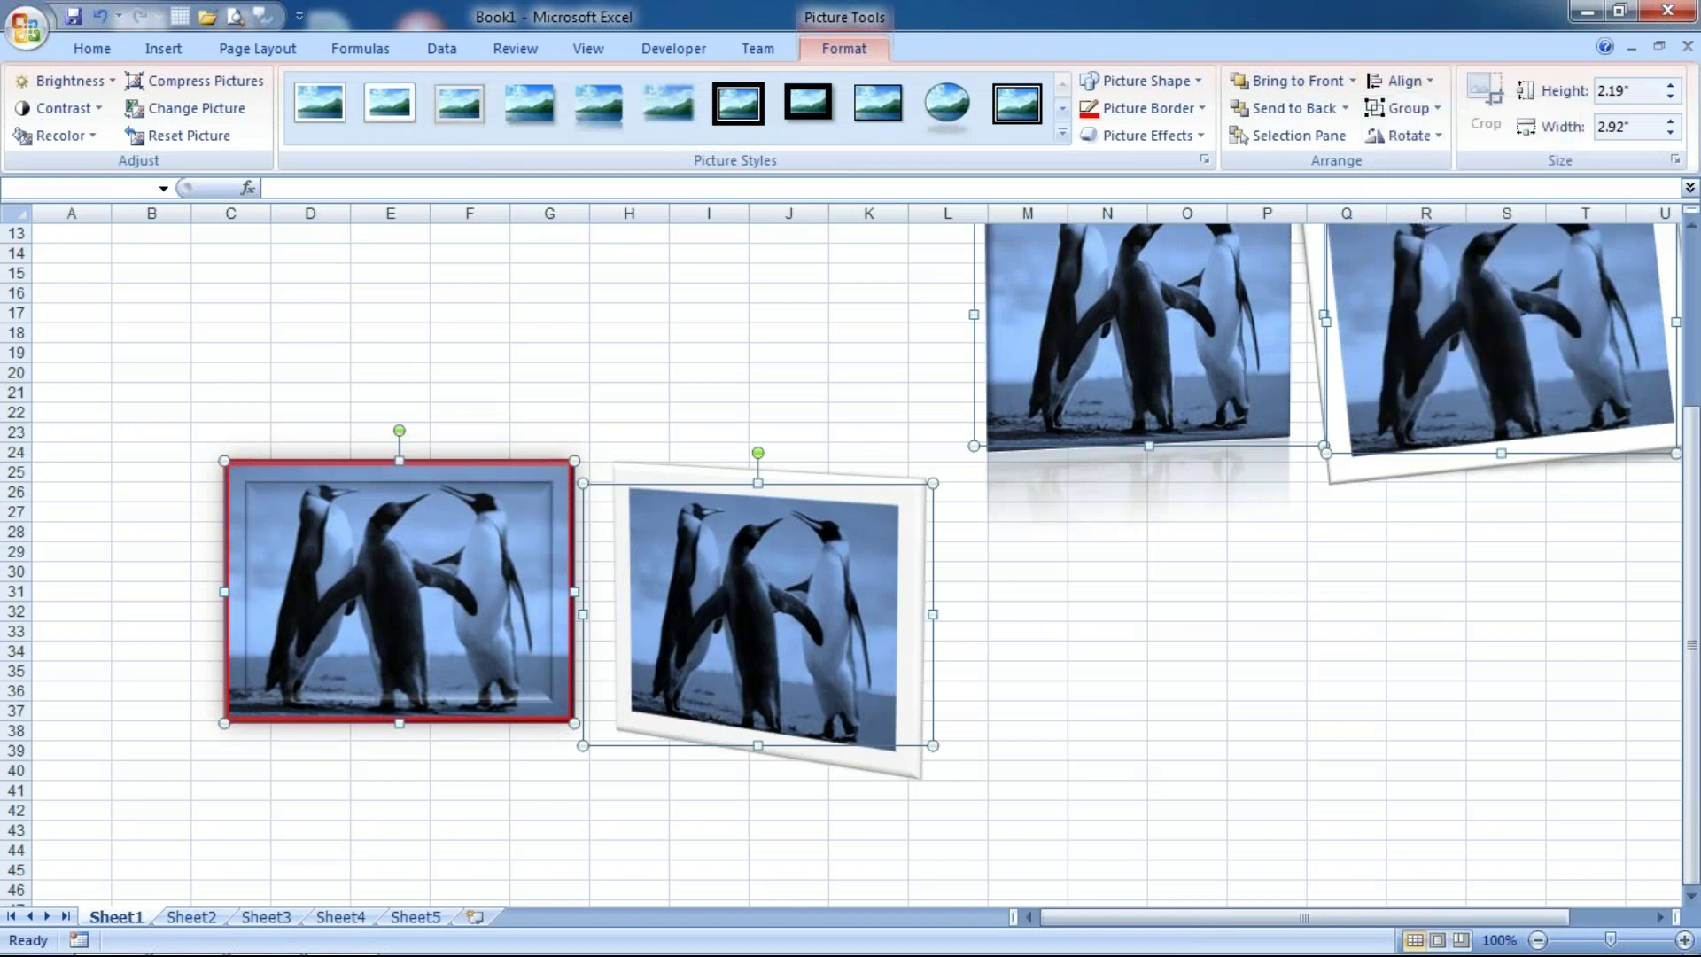
click(1402, 81)
click(1466, 308)
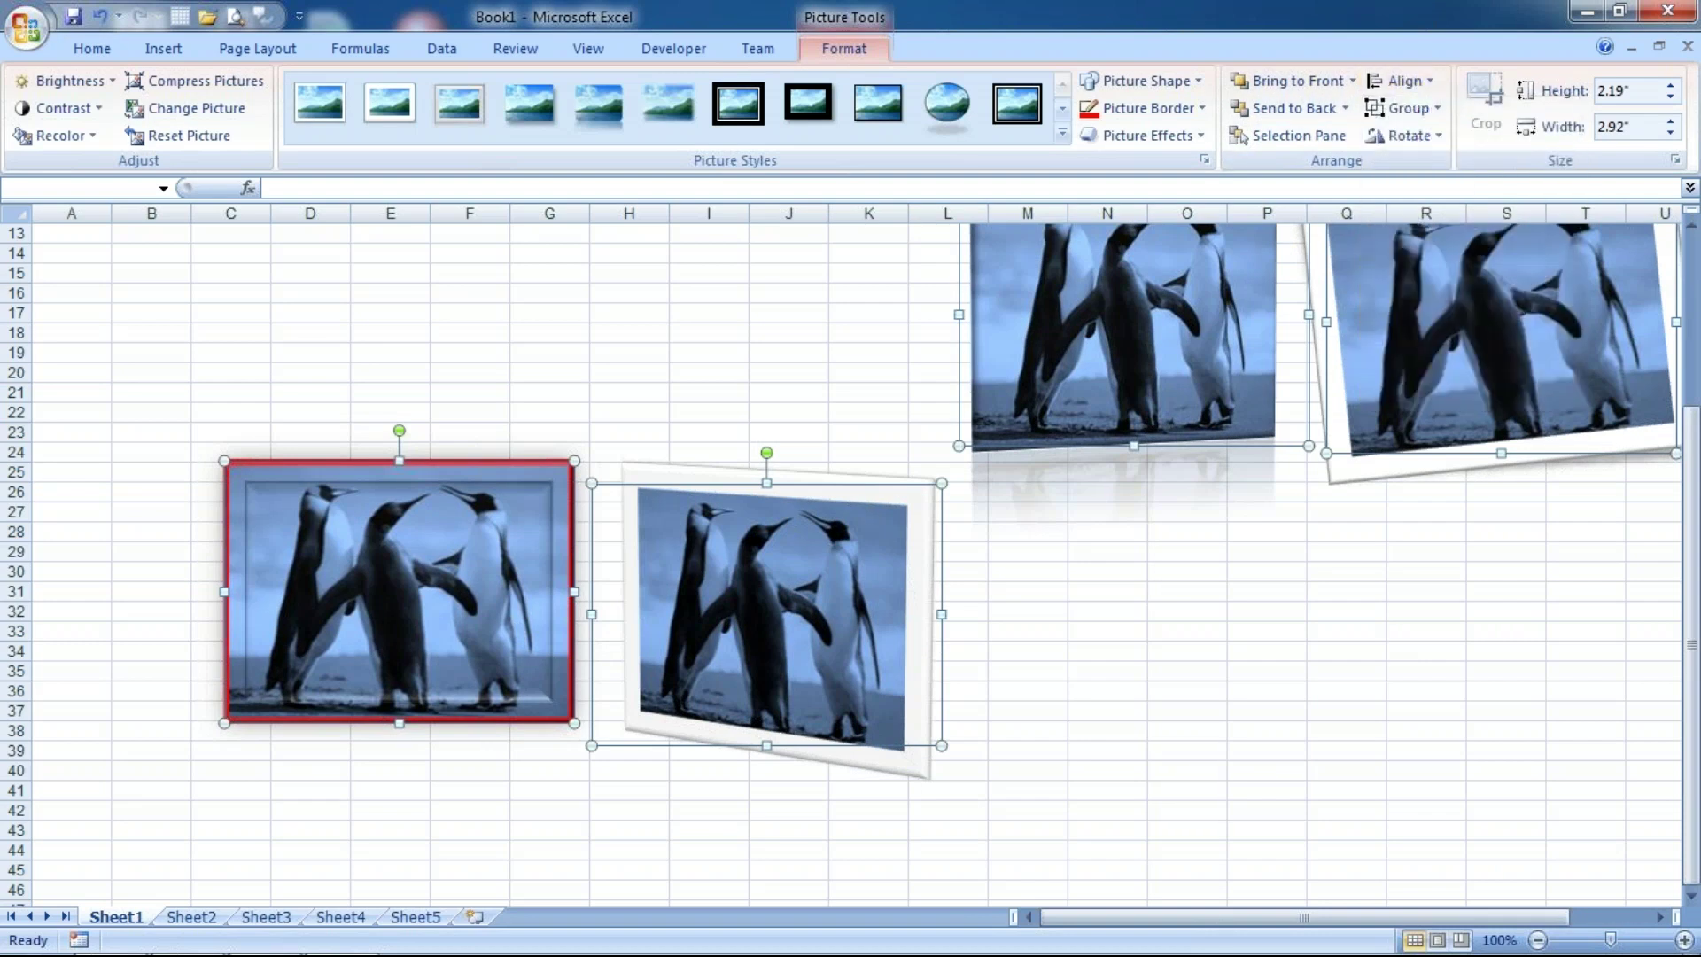
Nudge the pictures and undo the vertical spacing and accidental cell move with Ctrl+Z.
click(1421, 80)
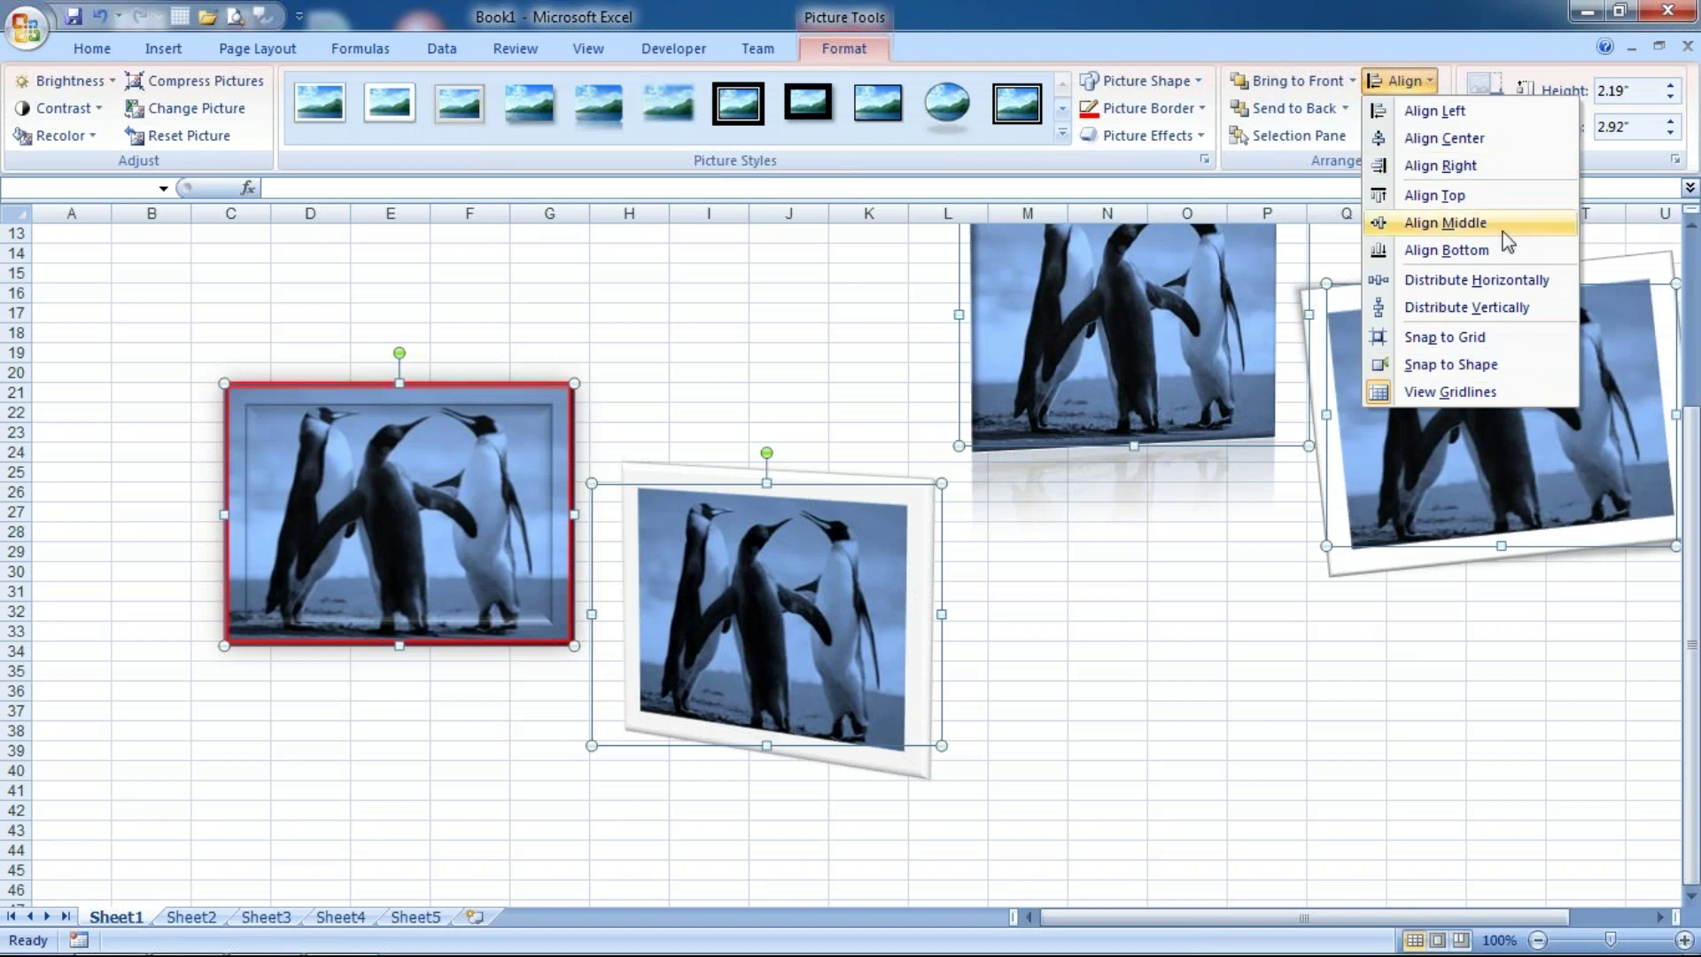
click(1139, 615)
drag(1453, 710, 1421, 604)
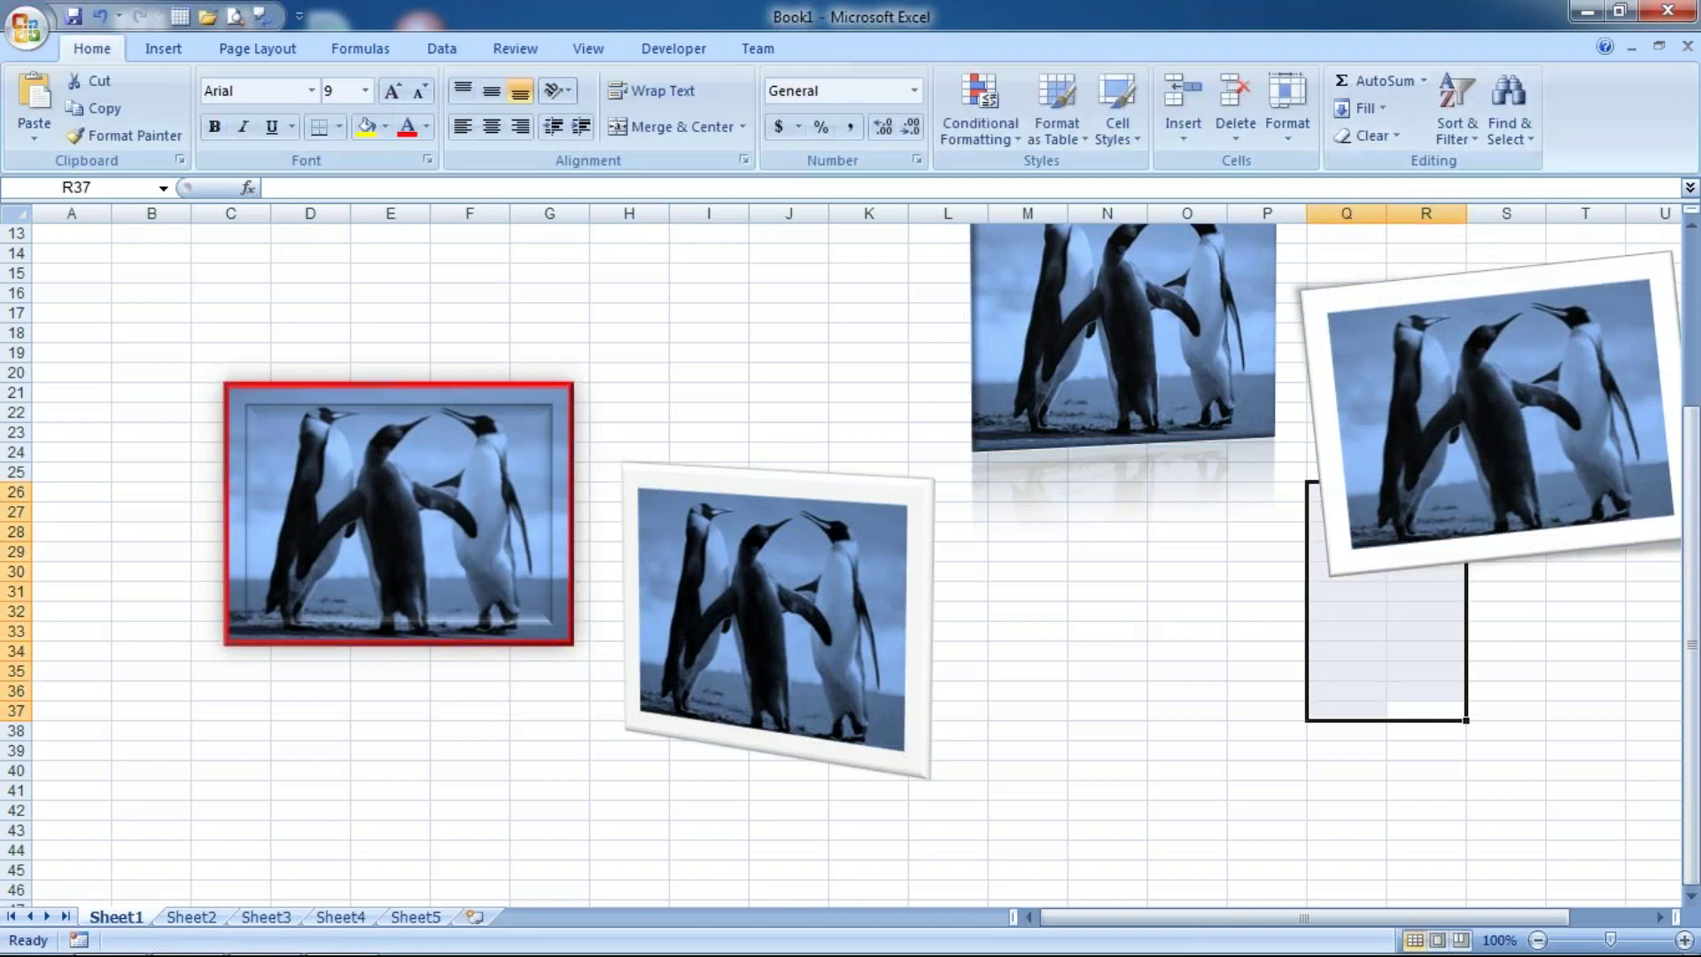
click(767, 620)
drag(1363, 736, 1351, 596)
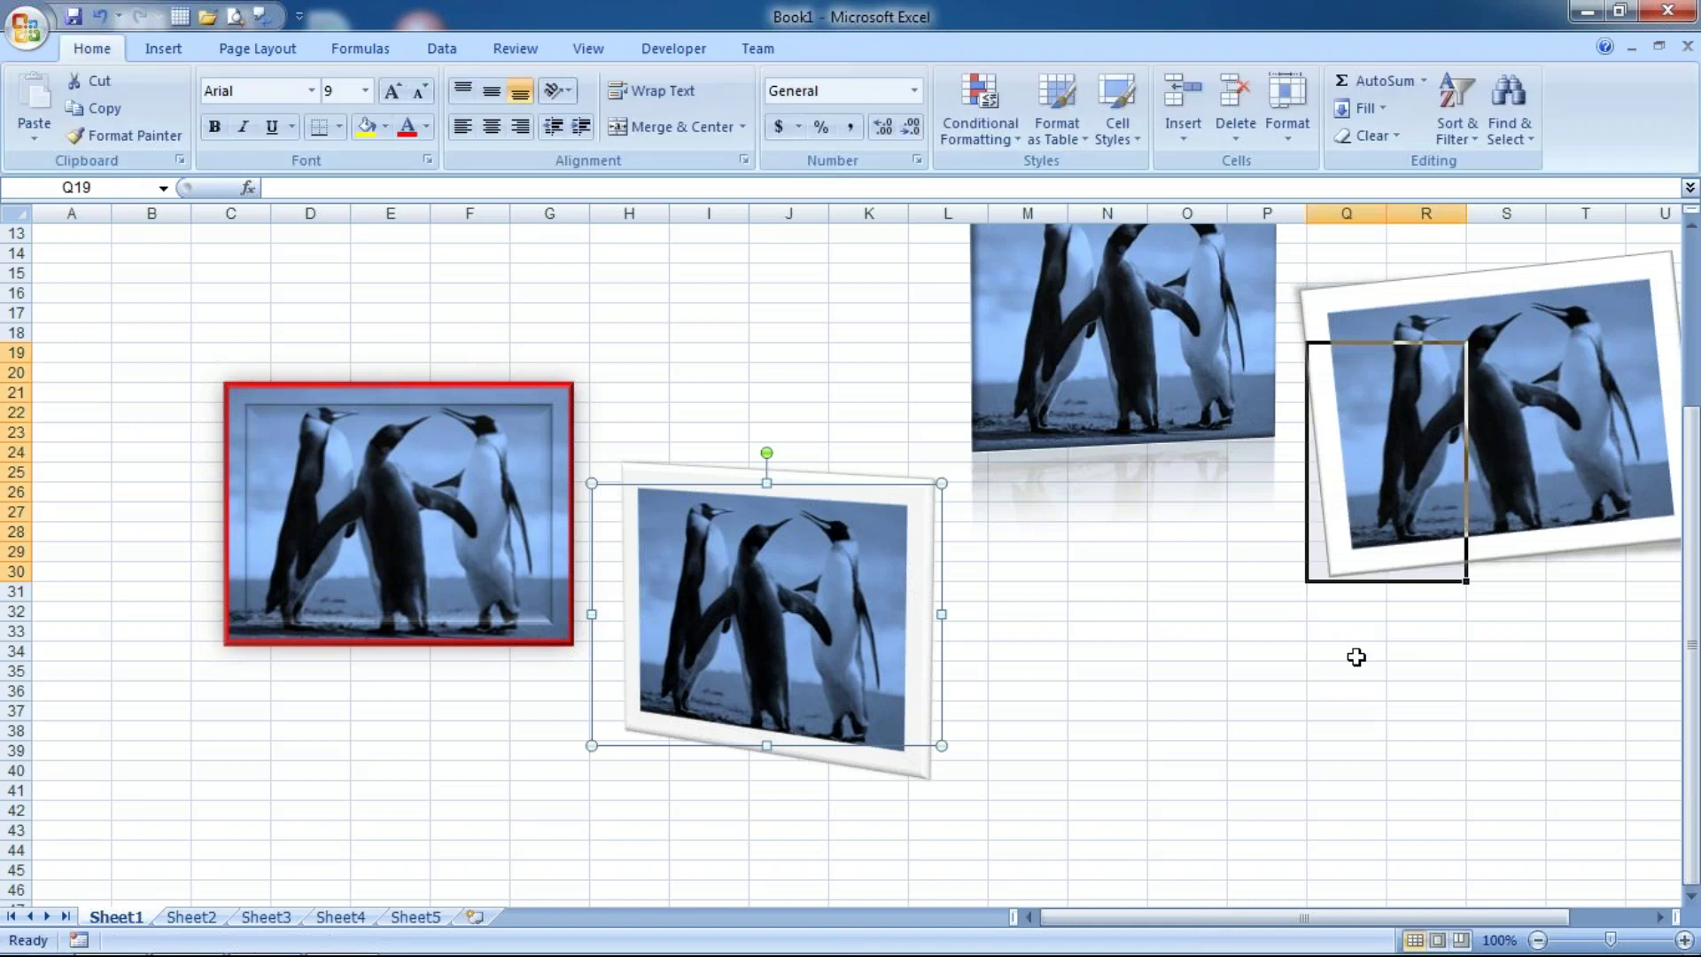
click(1379, 704)
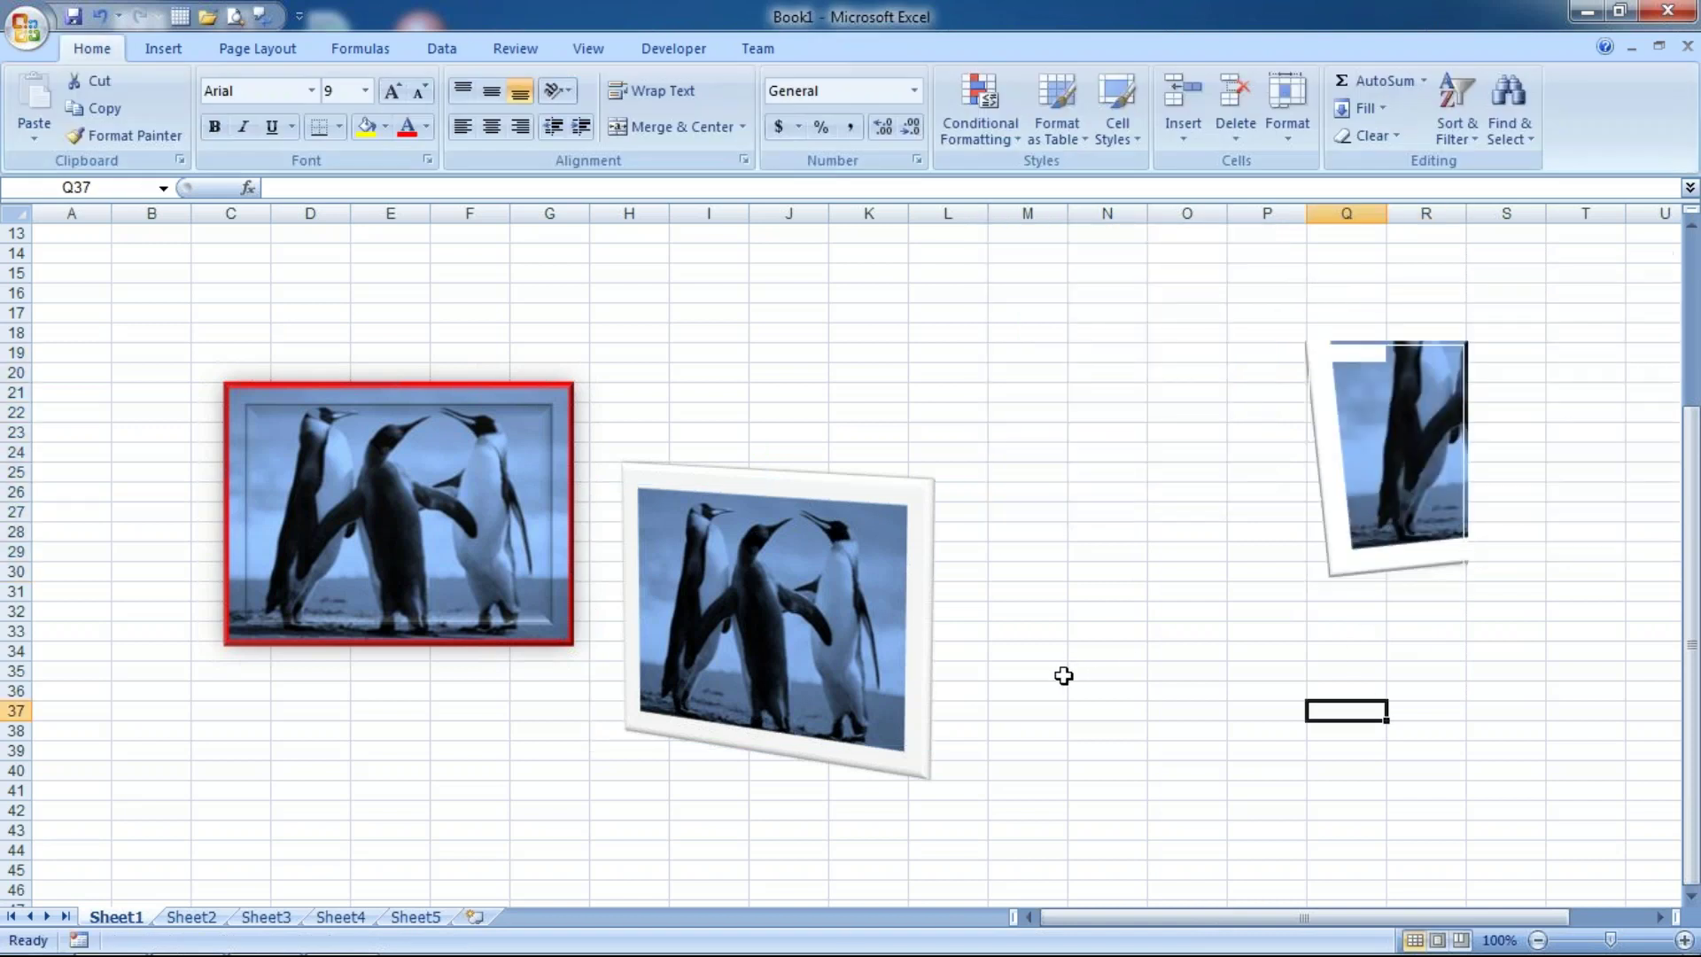
key(ctrl+z)
key(ctrl+z)
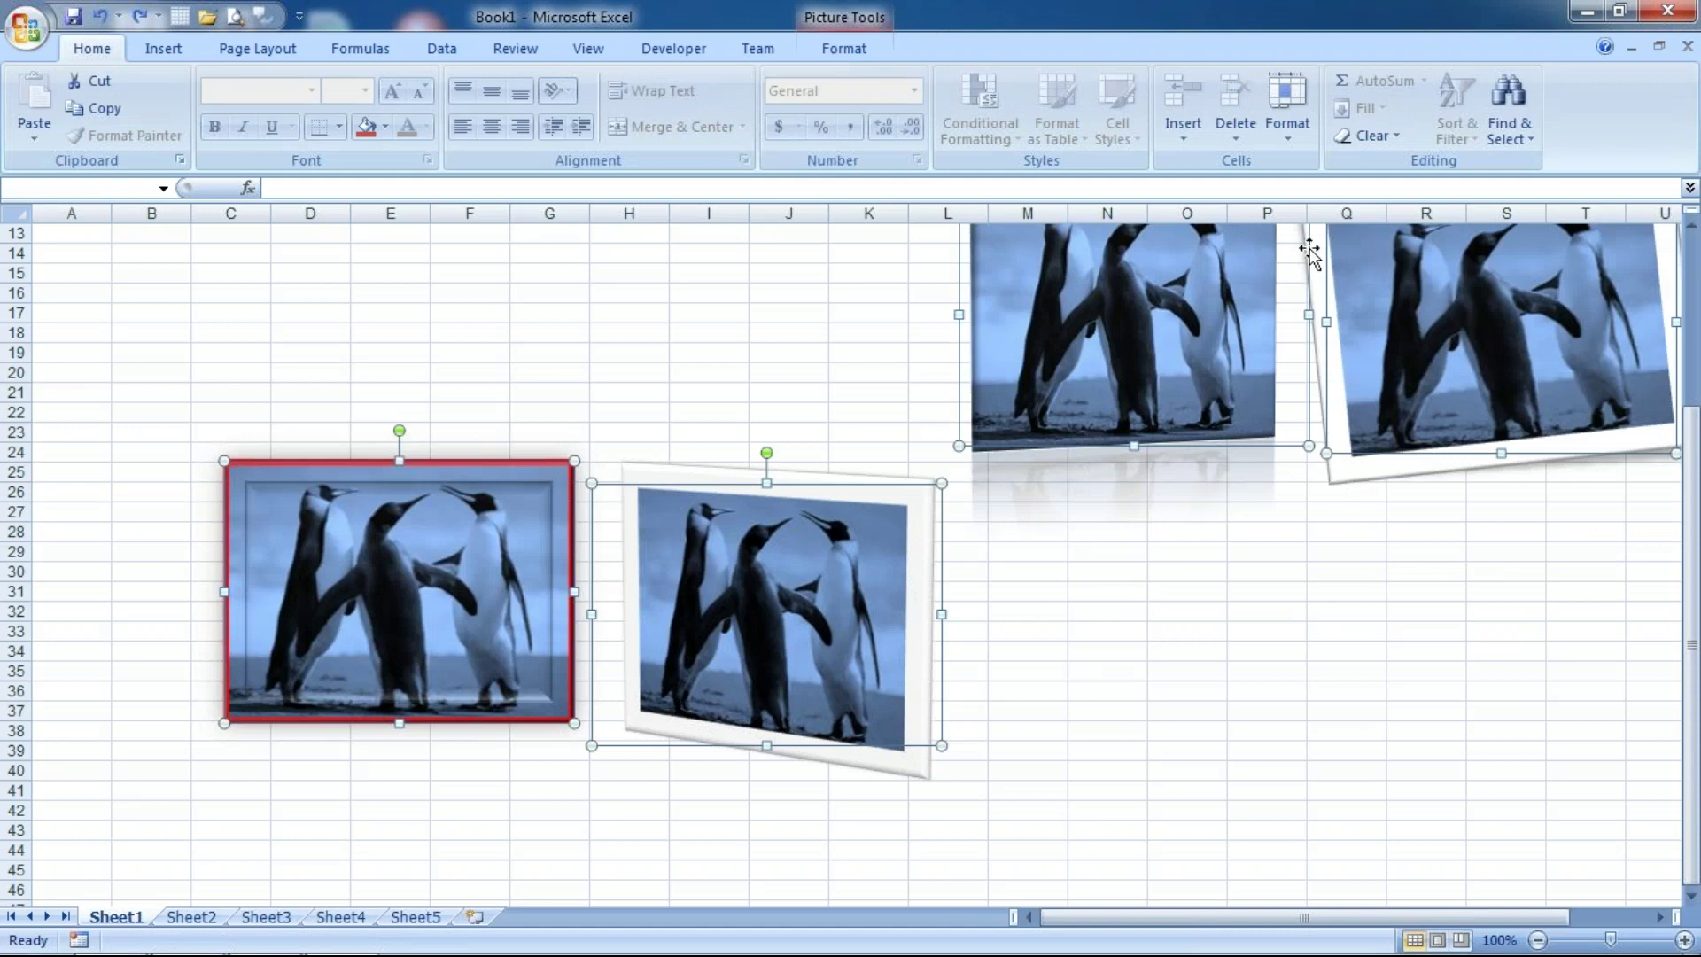
Group the four penguin pictures into one object and drag the group lower.
click(844, 48)
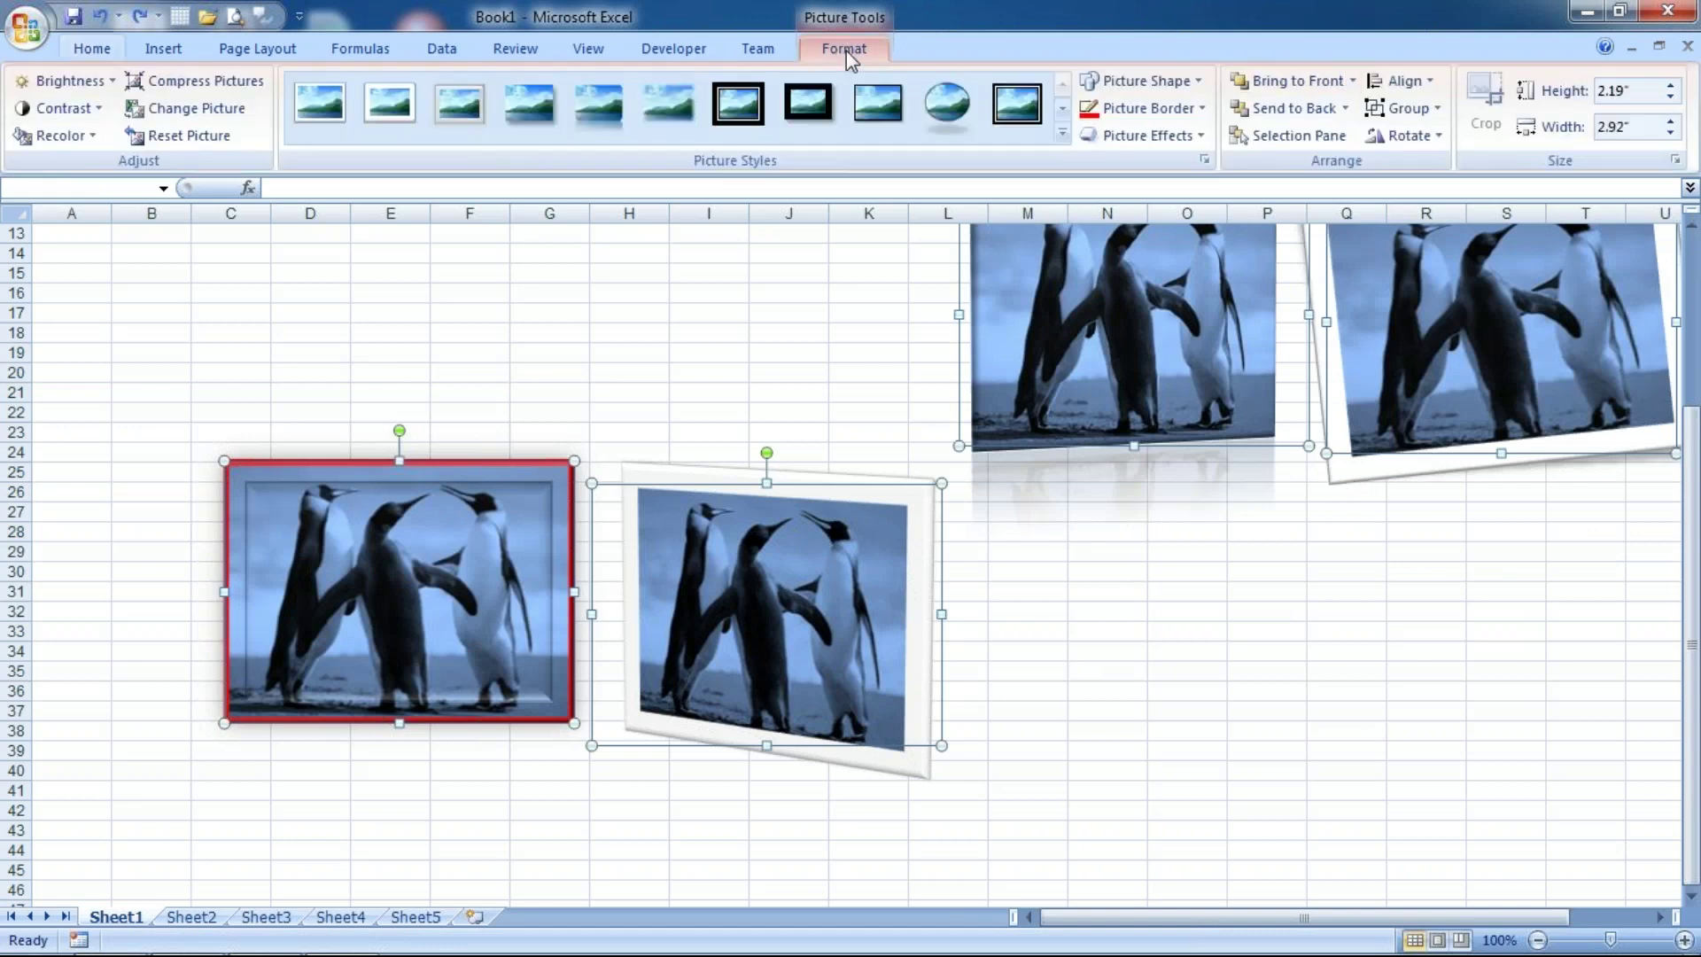
click(1417, 108)
click(1423, 142)
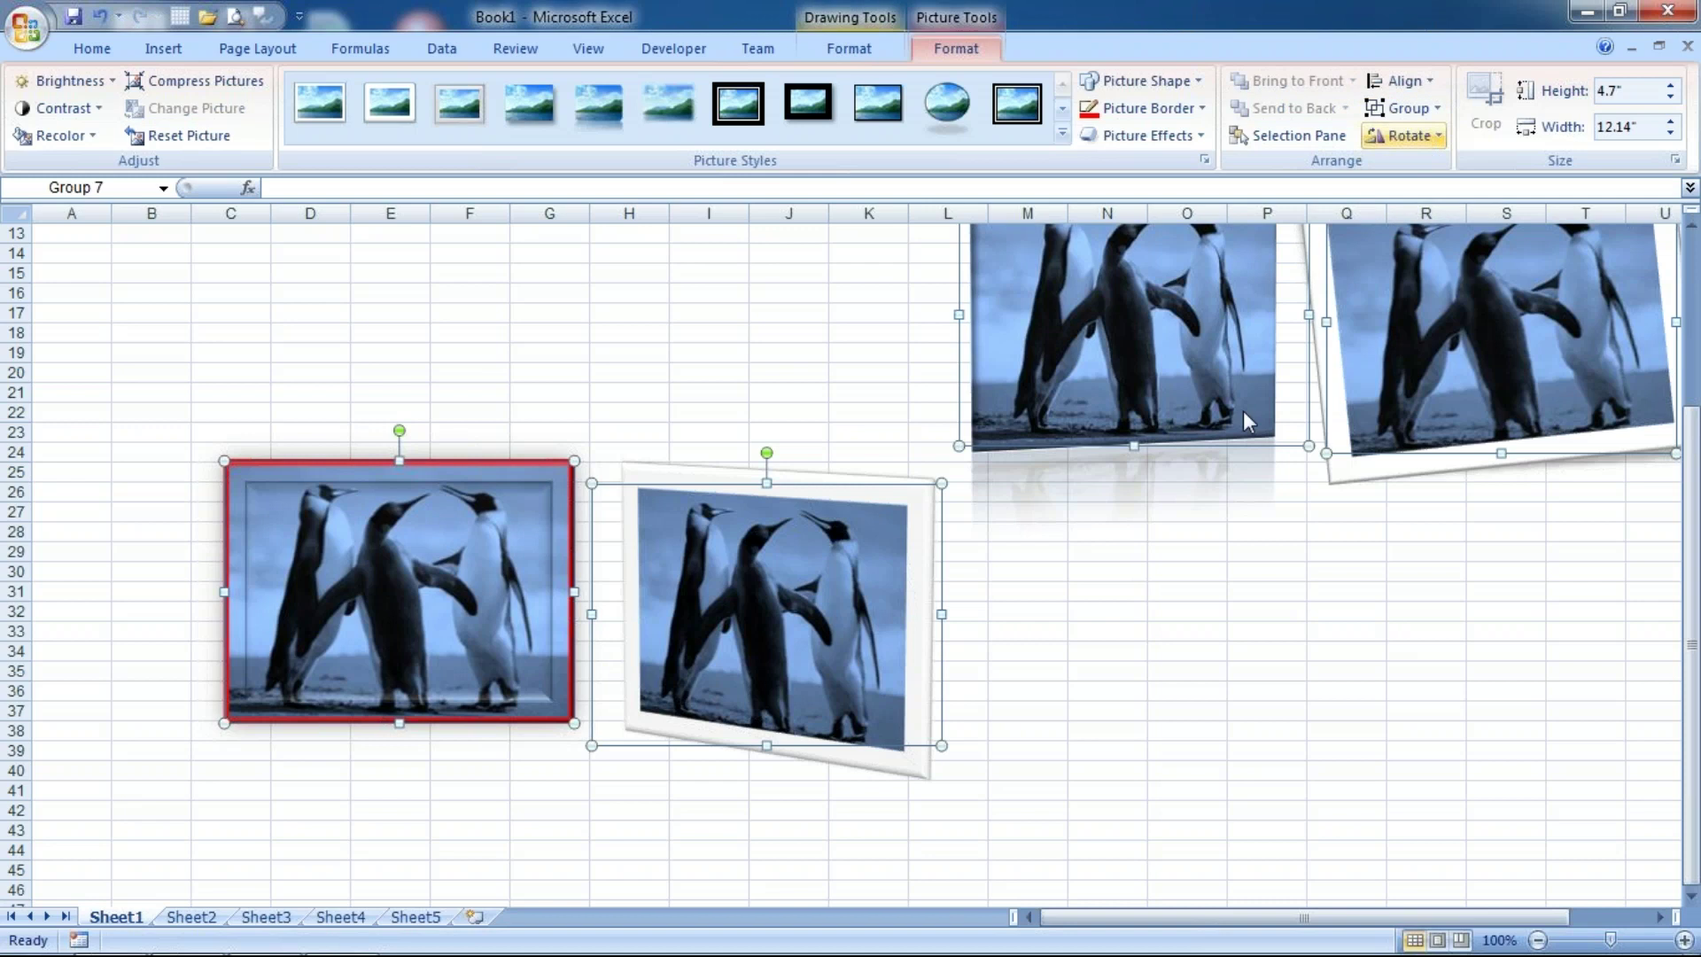
click(1171, 592)
click(1116, 417)
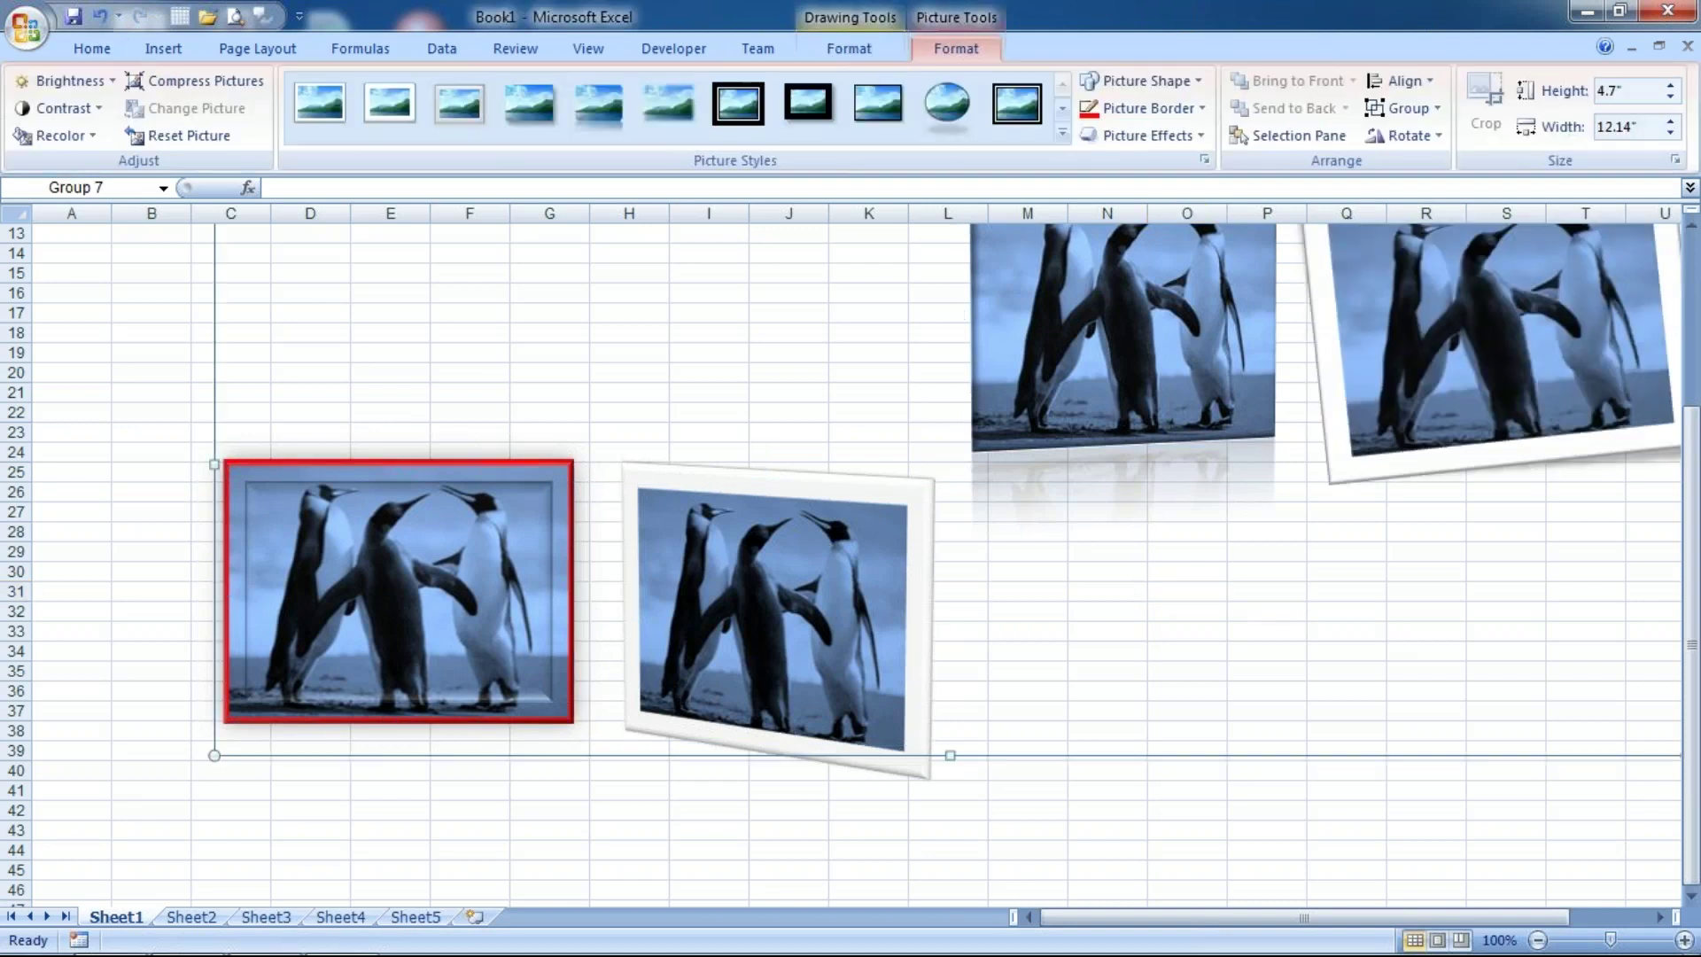
drag(405, 411, 334, 531)
click(342, 330)
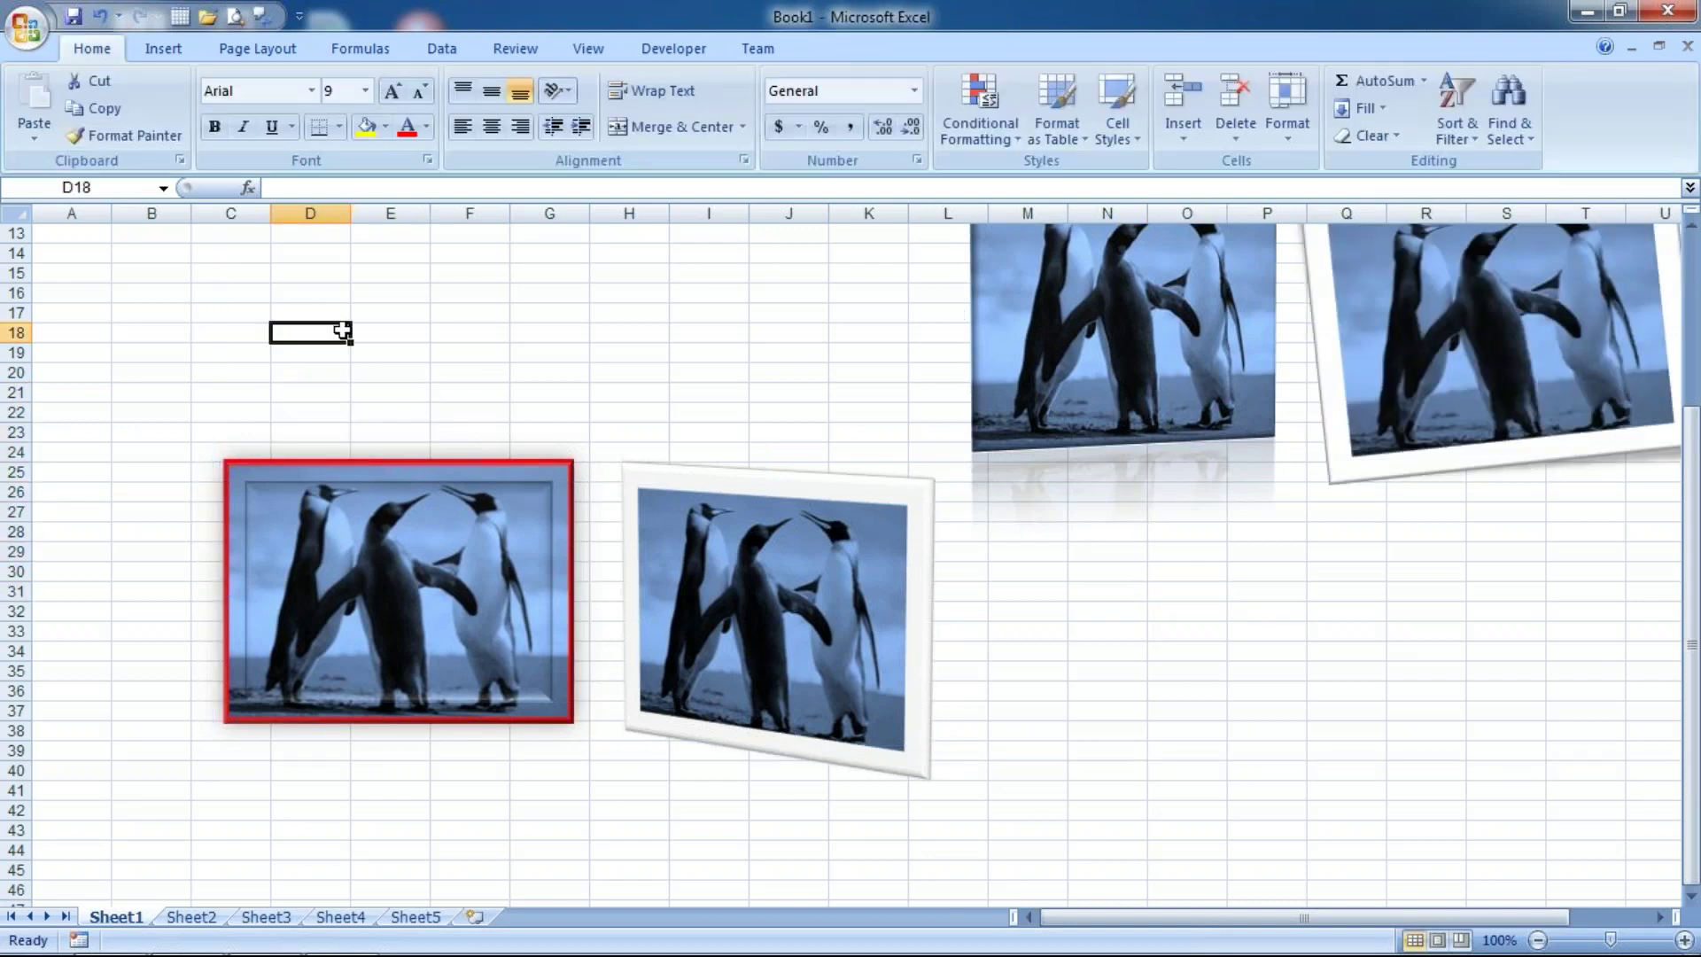
click(364, 421)
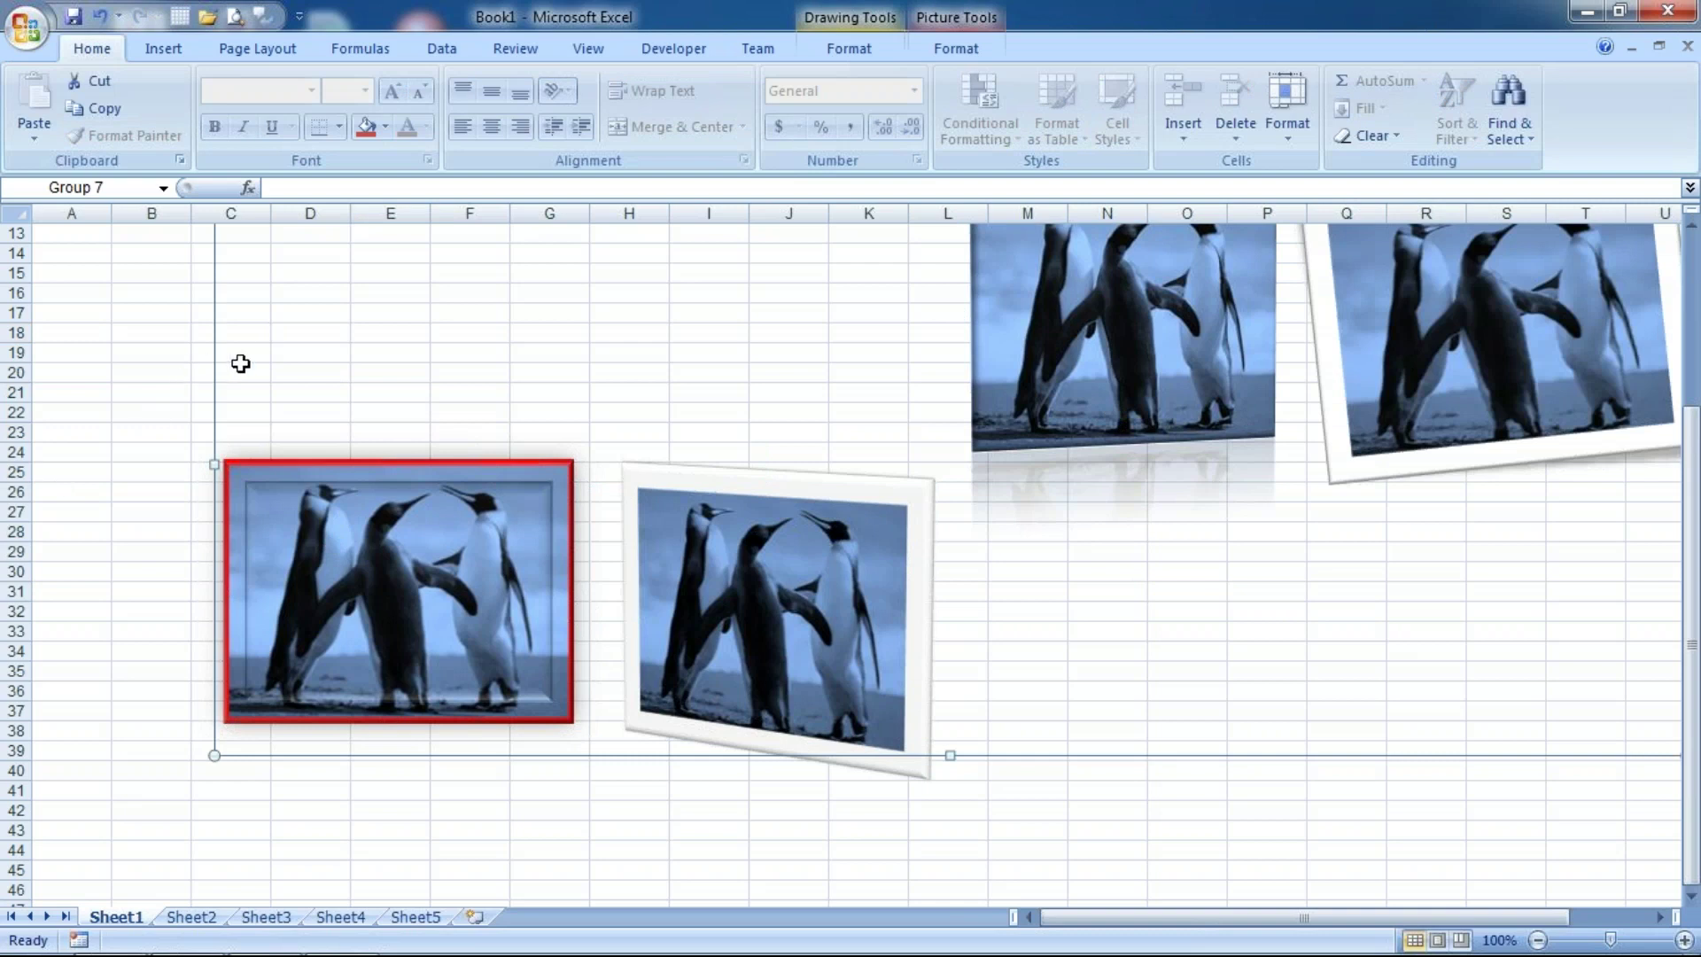
mouse_move(214, 413)
mouse_down()
mouse_move(208, 452)
mouse_move(132, 449)
mouse_up()
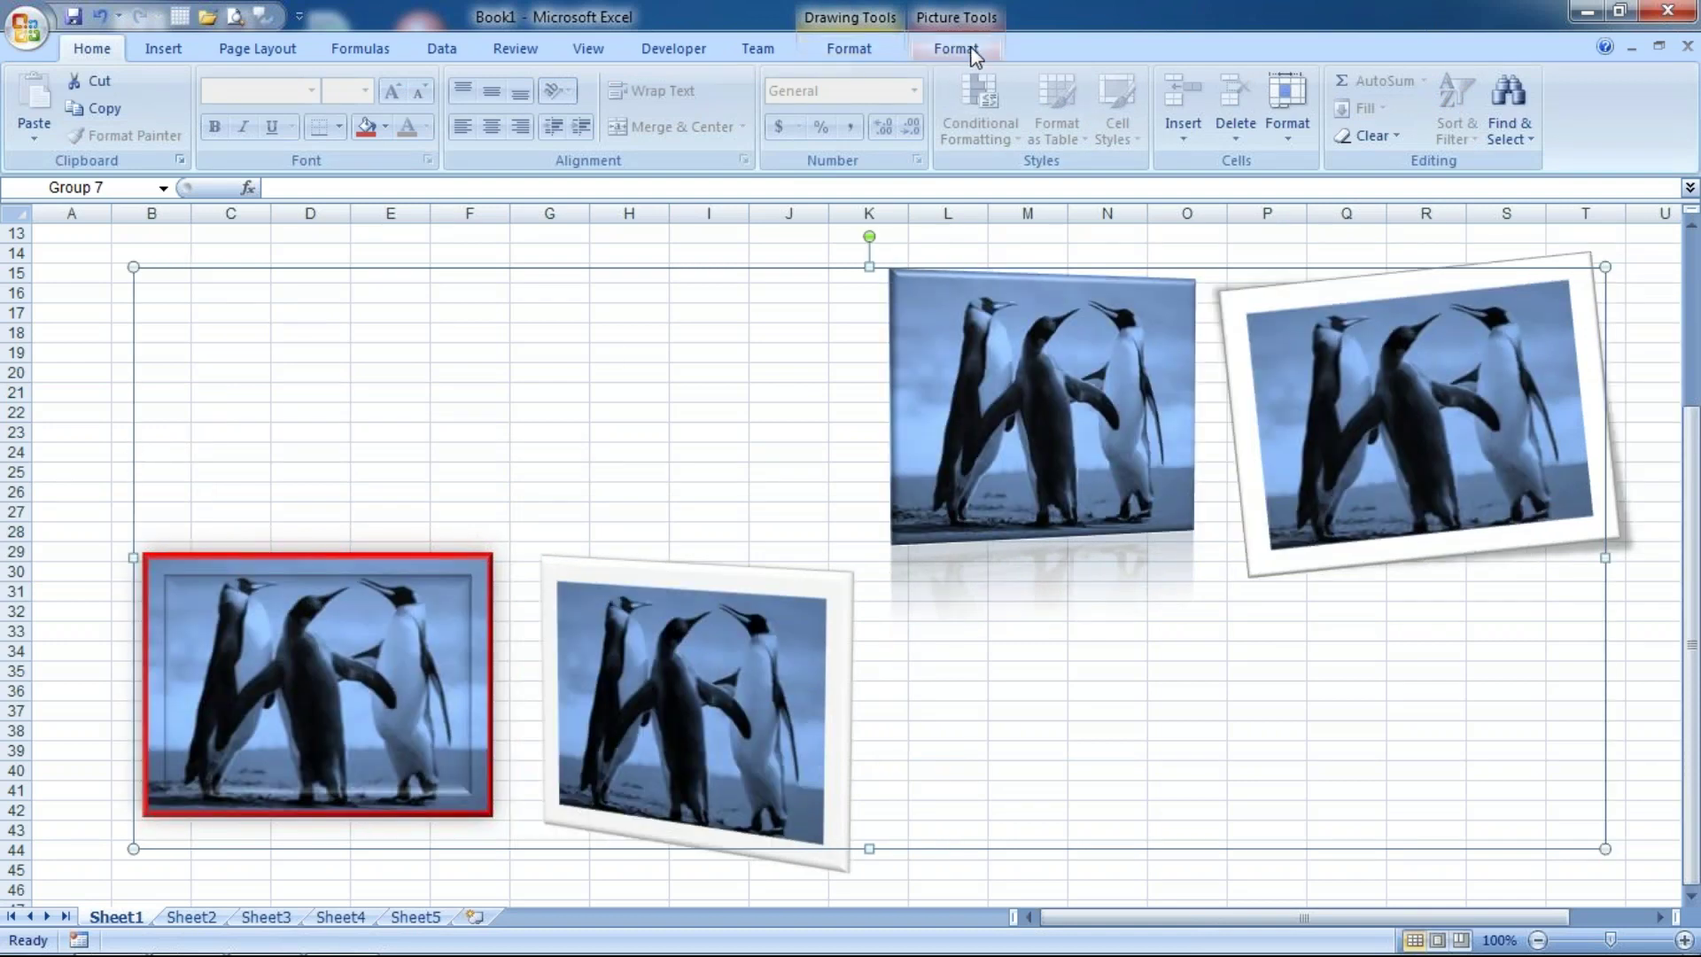
Rotate the group Right 90° and then back Left 90°.
click(976, 56)
click(1429, 80)
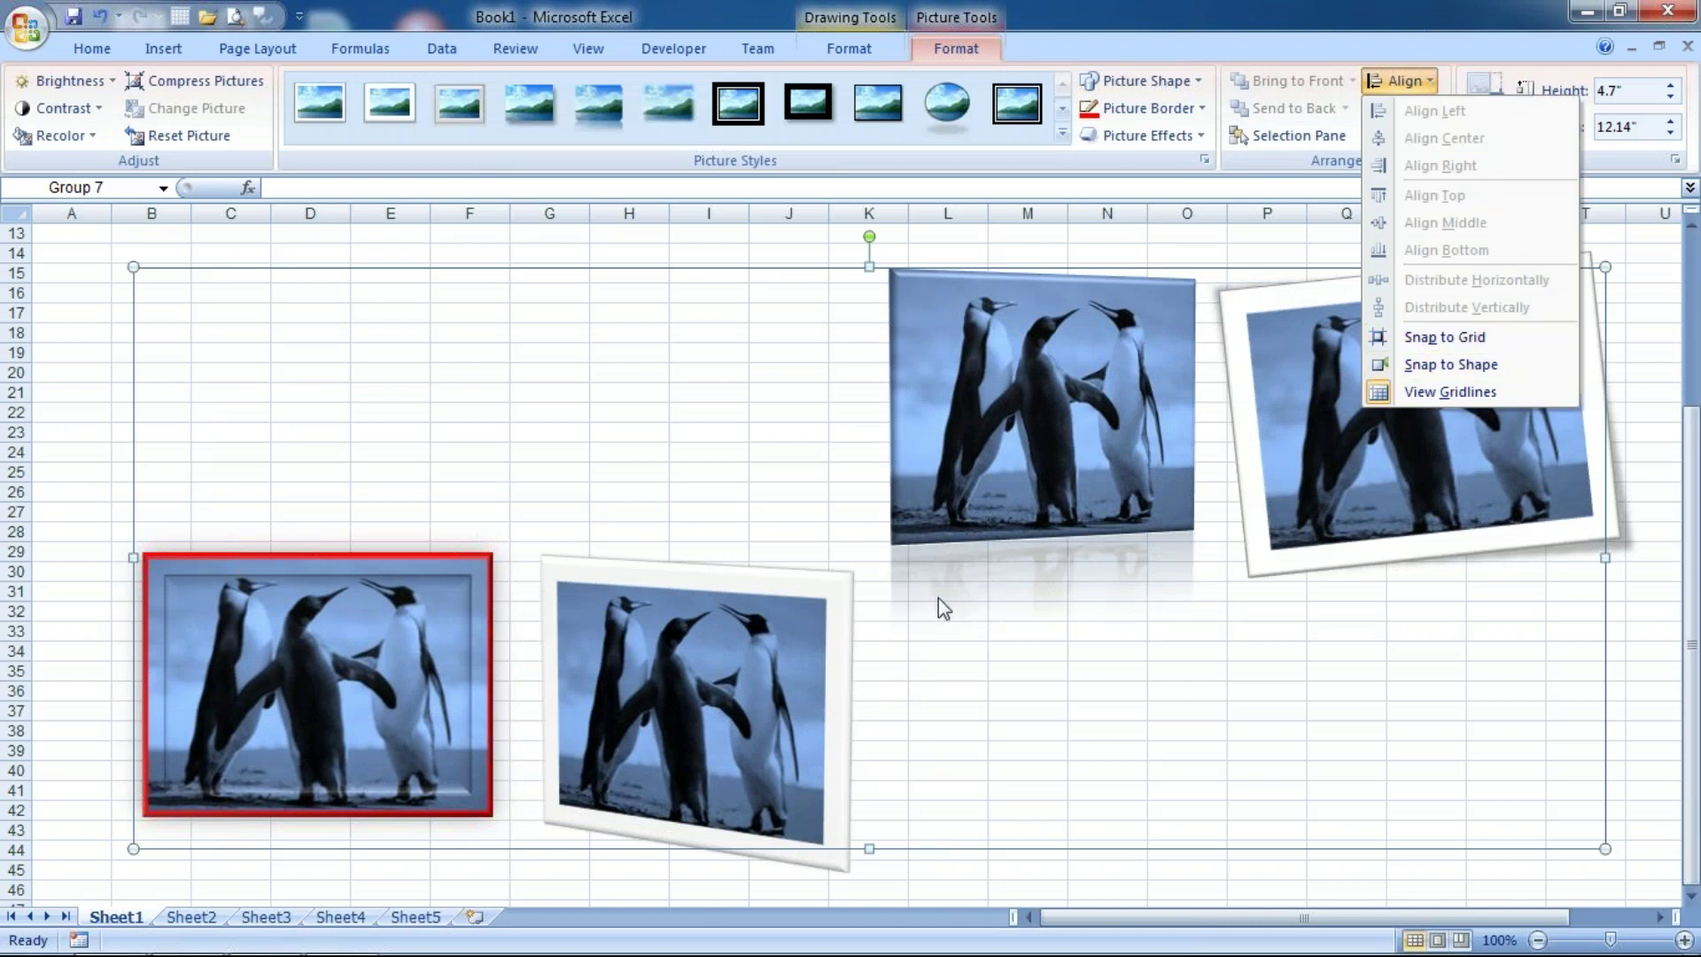
click(823, 643)
click(1434, 135)
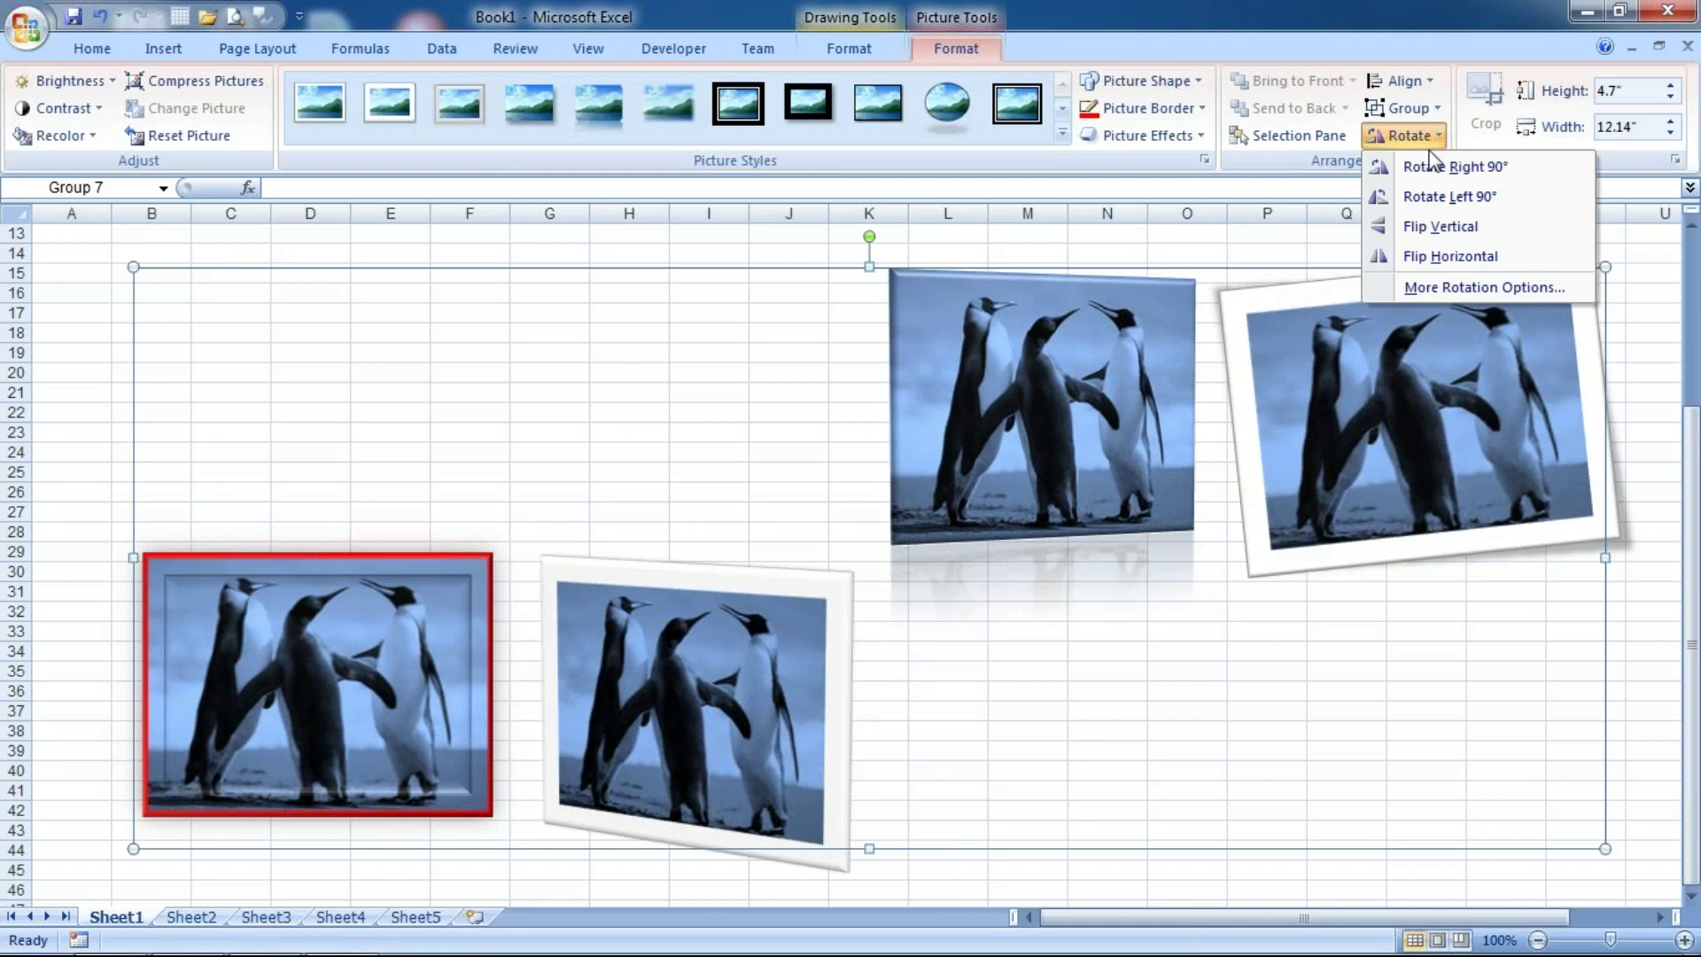
click(1433, 166)
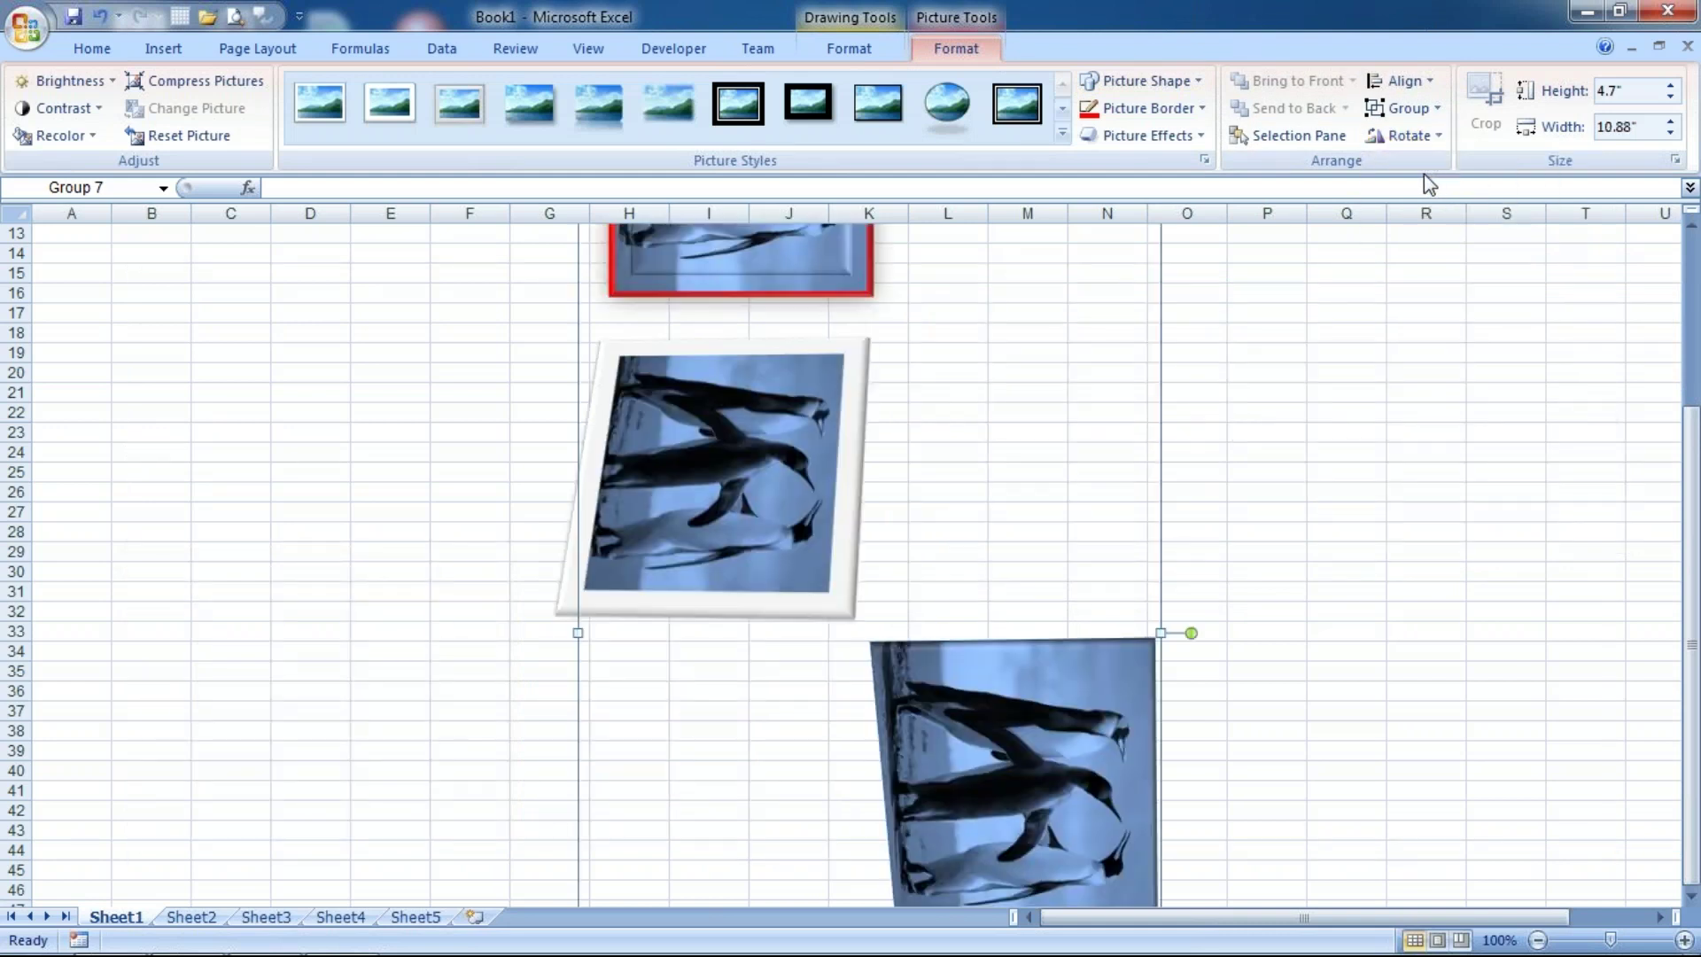
click(1427, 140)
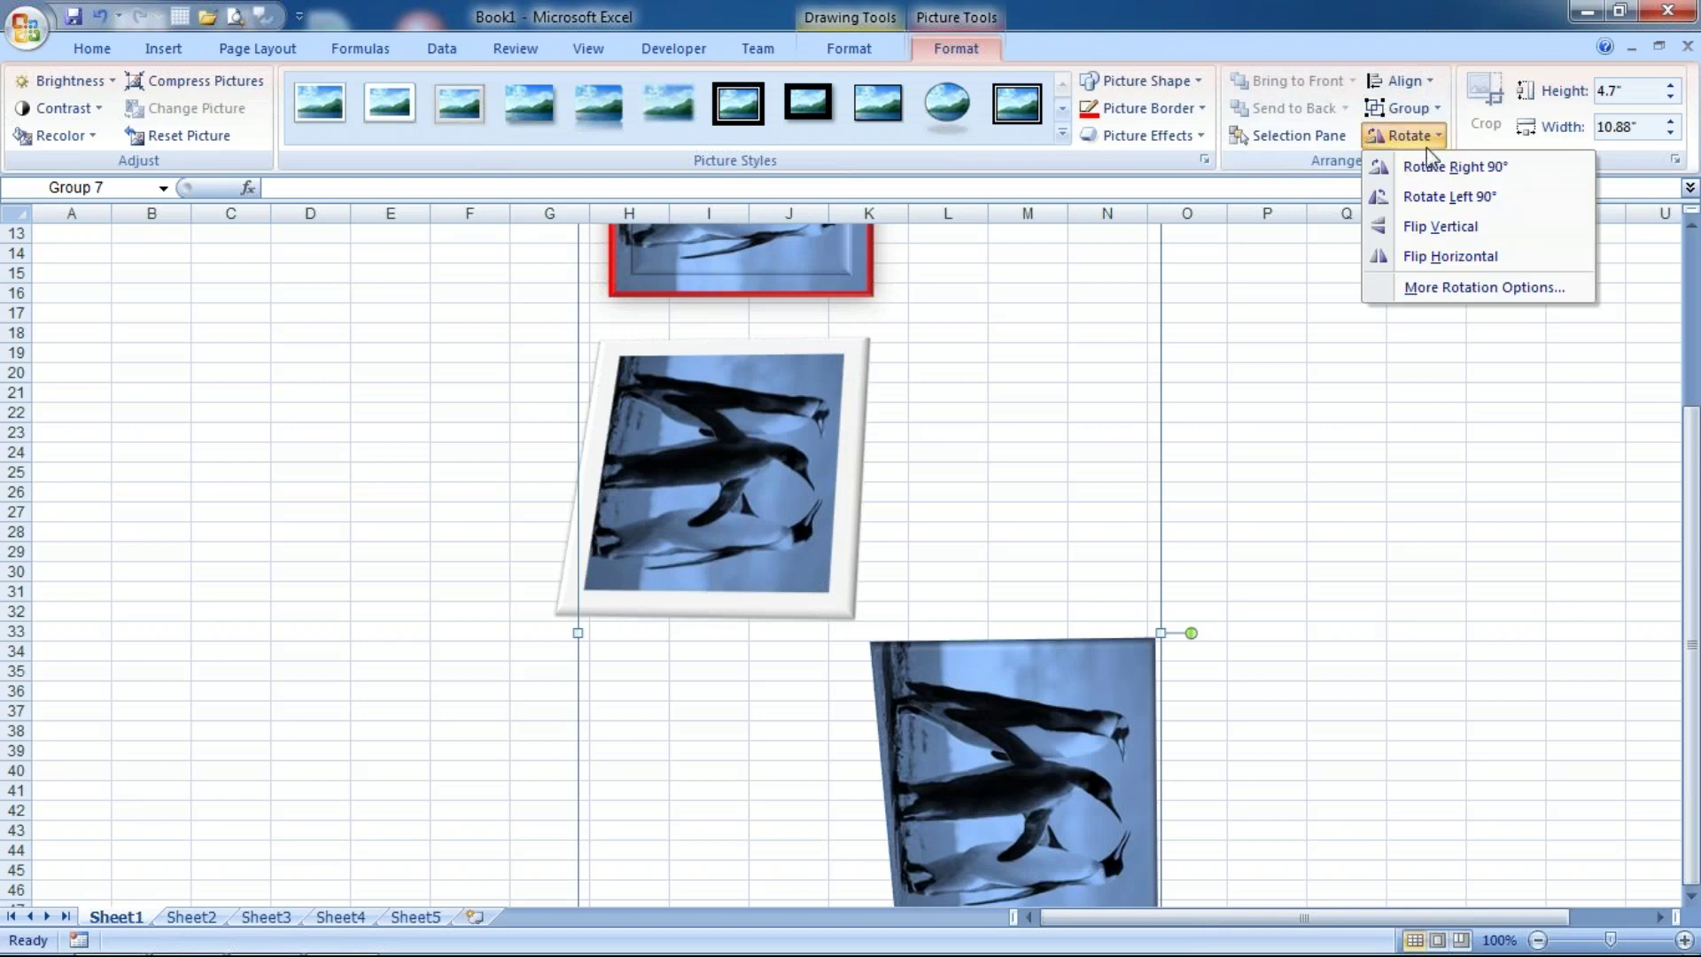
click(1426, 192)
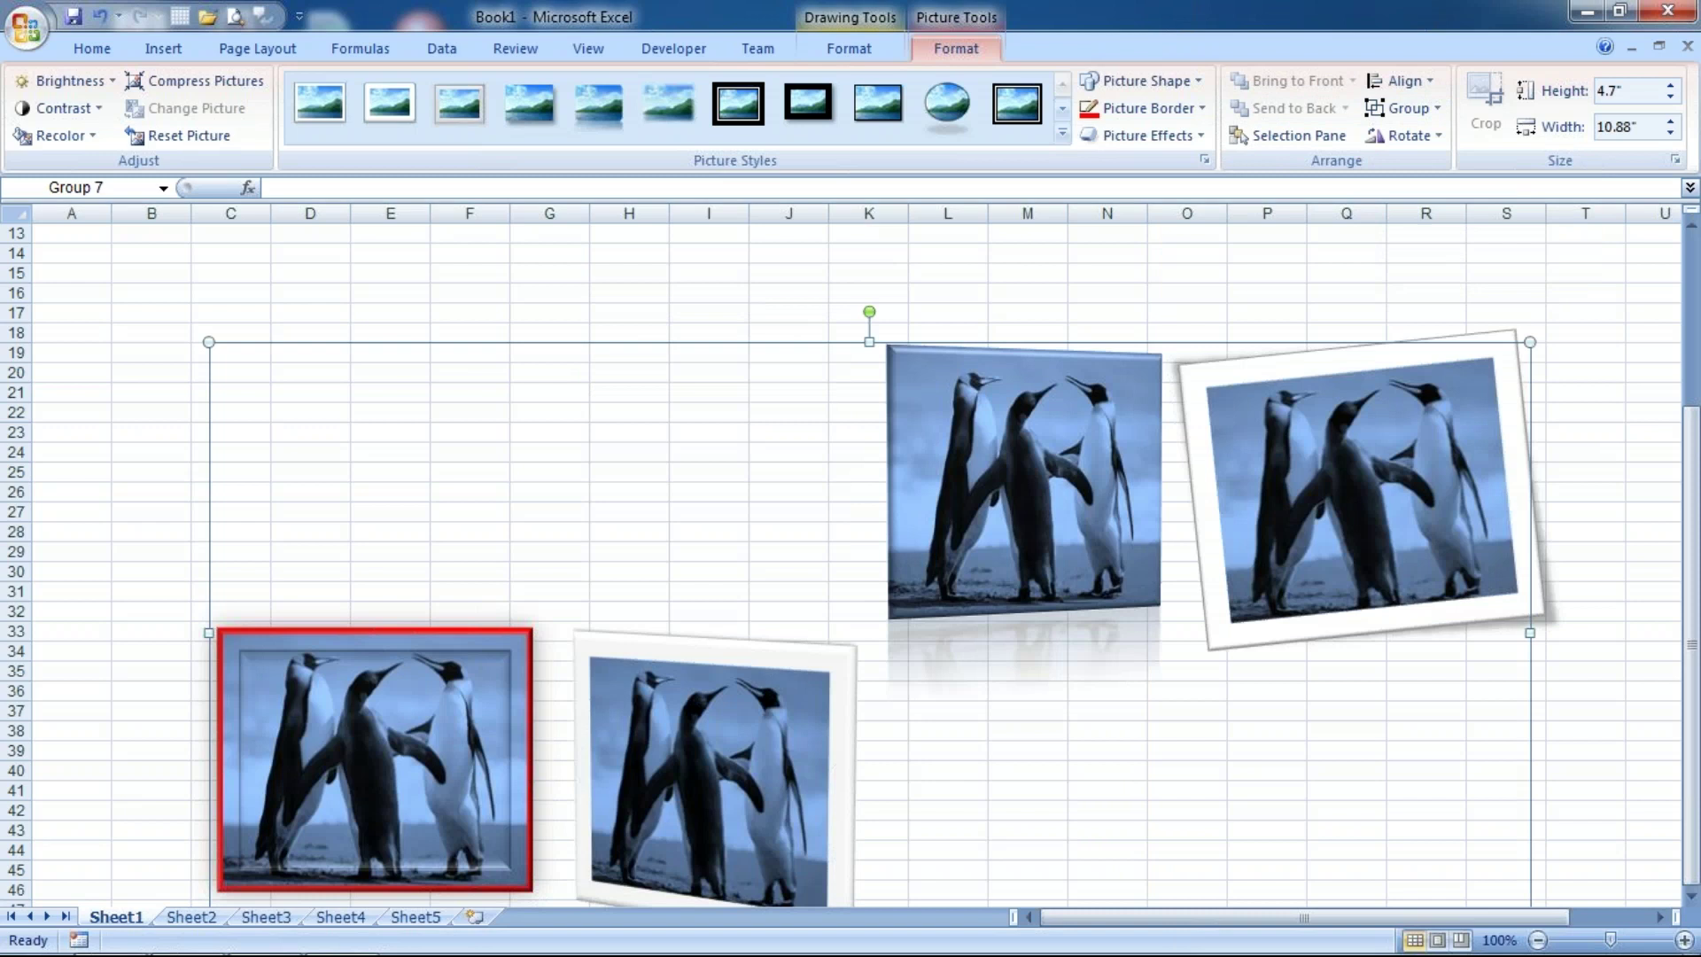
click(1298, 236)
click(1111, 406)
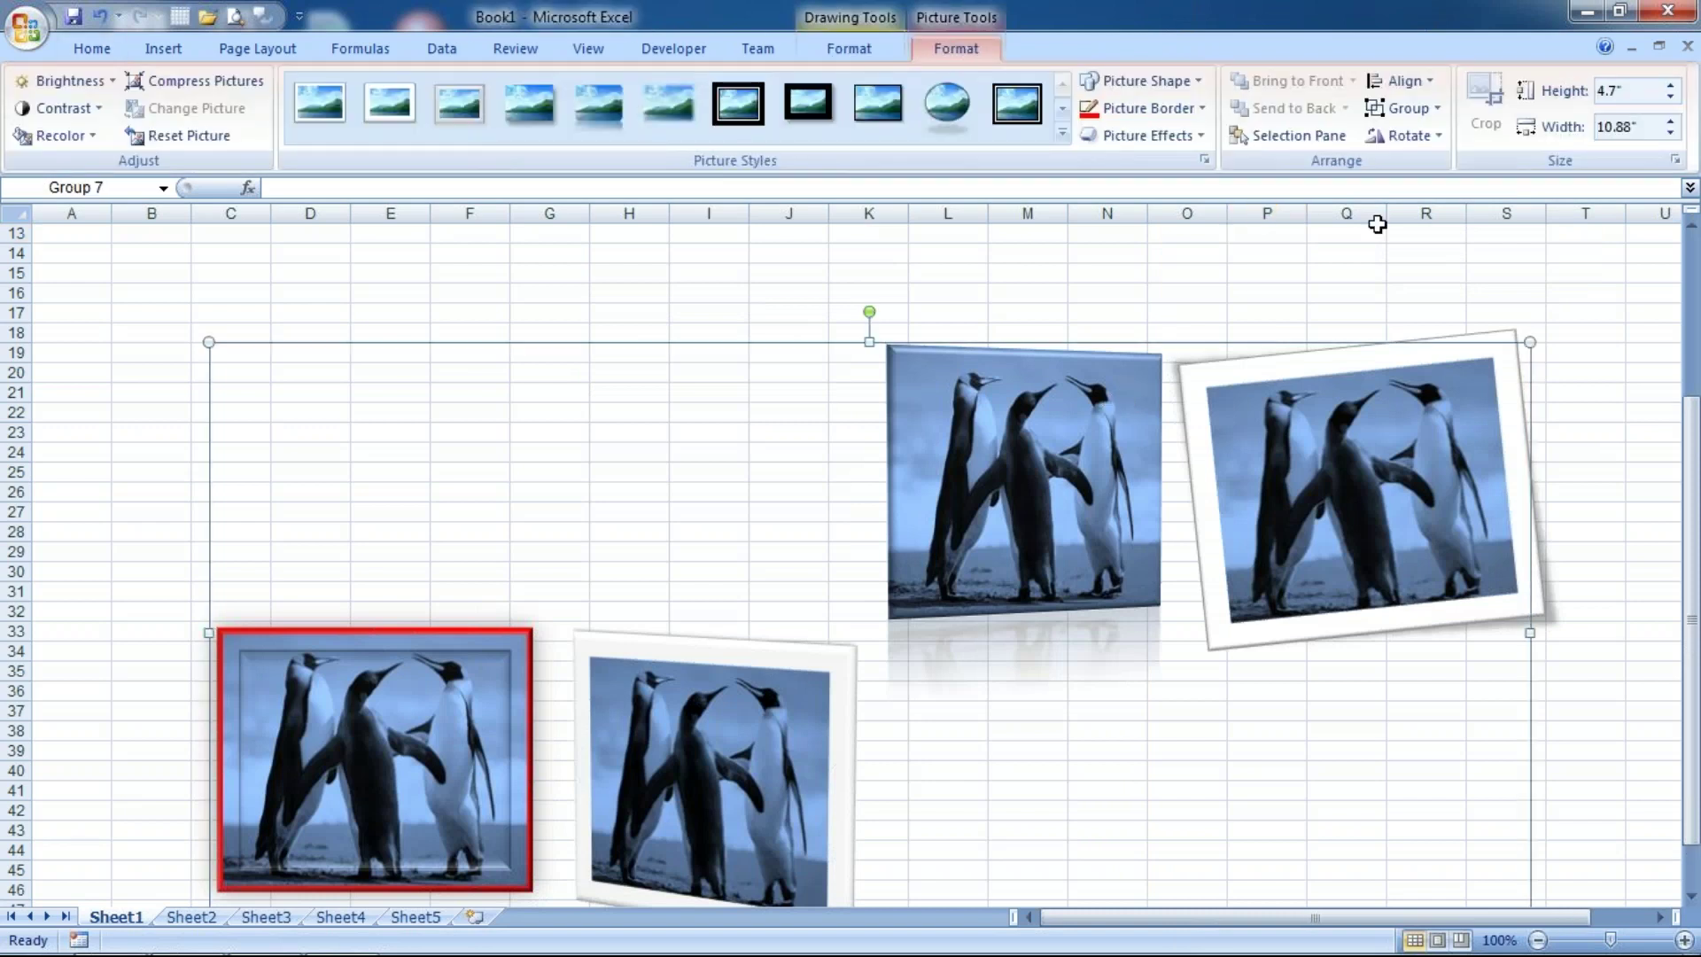
Ungroup the penguins and crop the right and bottom edges of the reflected penguin picture.
click(1426, 108)
click(1433, 195)
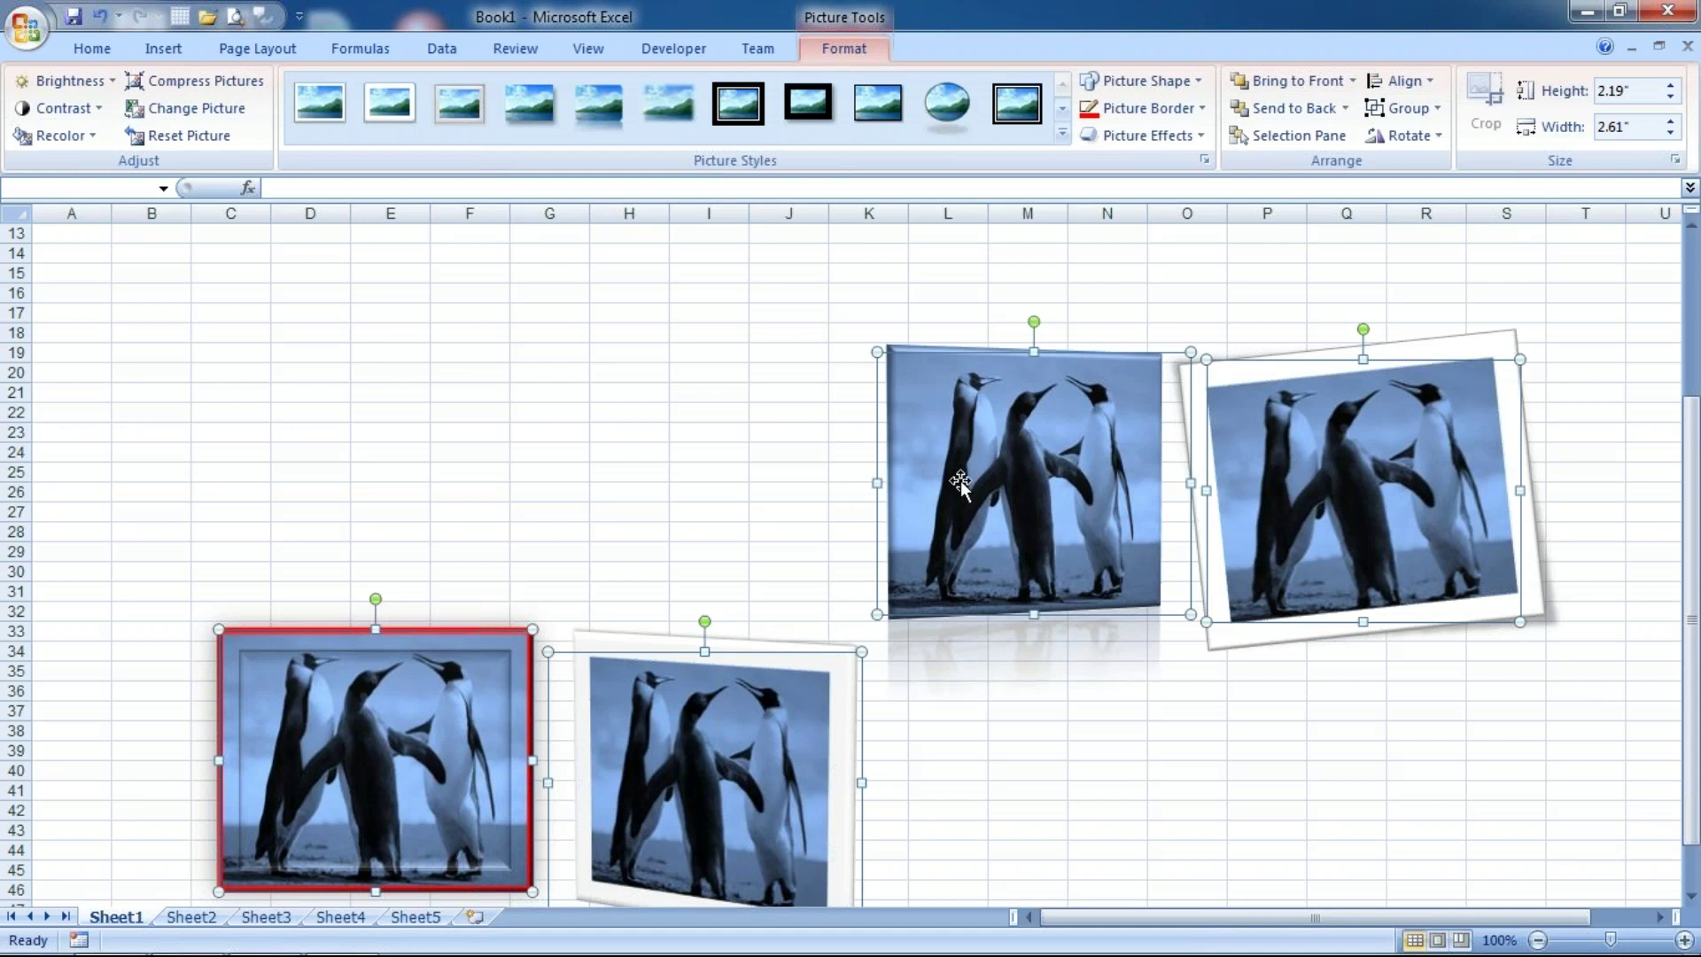
click(797, 456)
click(920, 465)
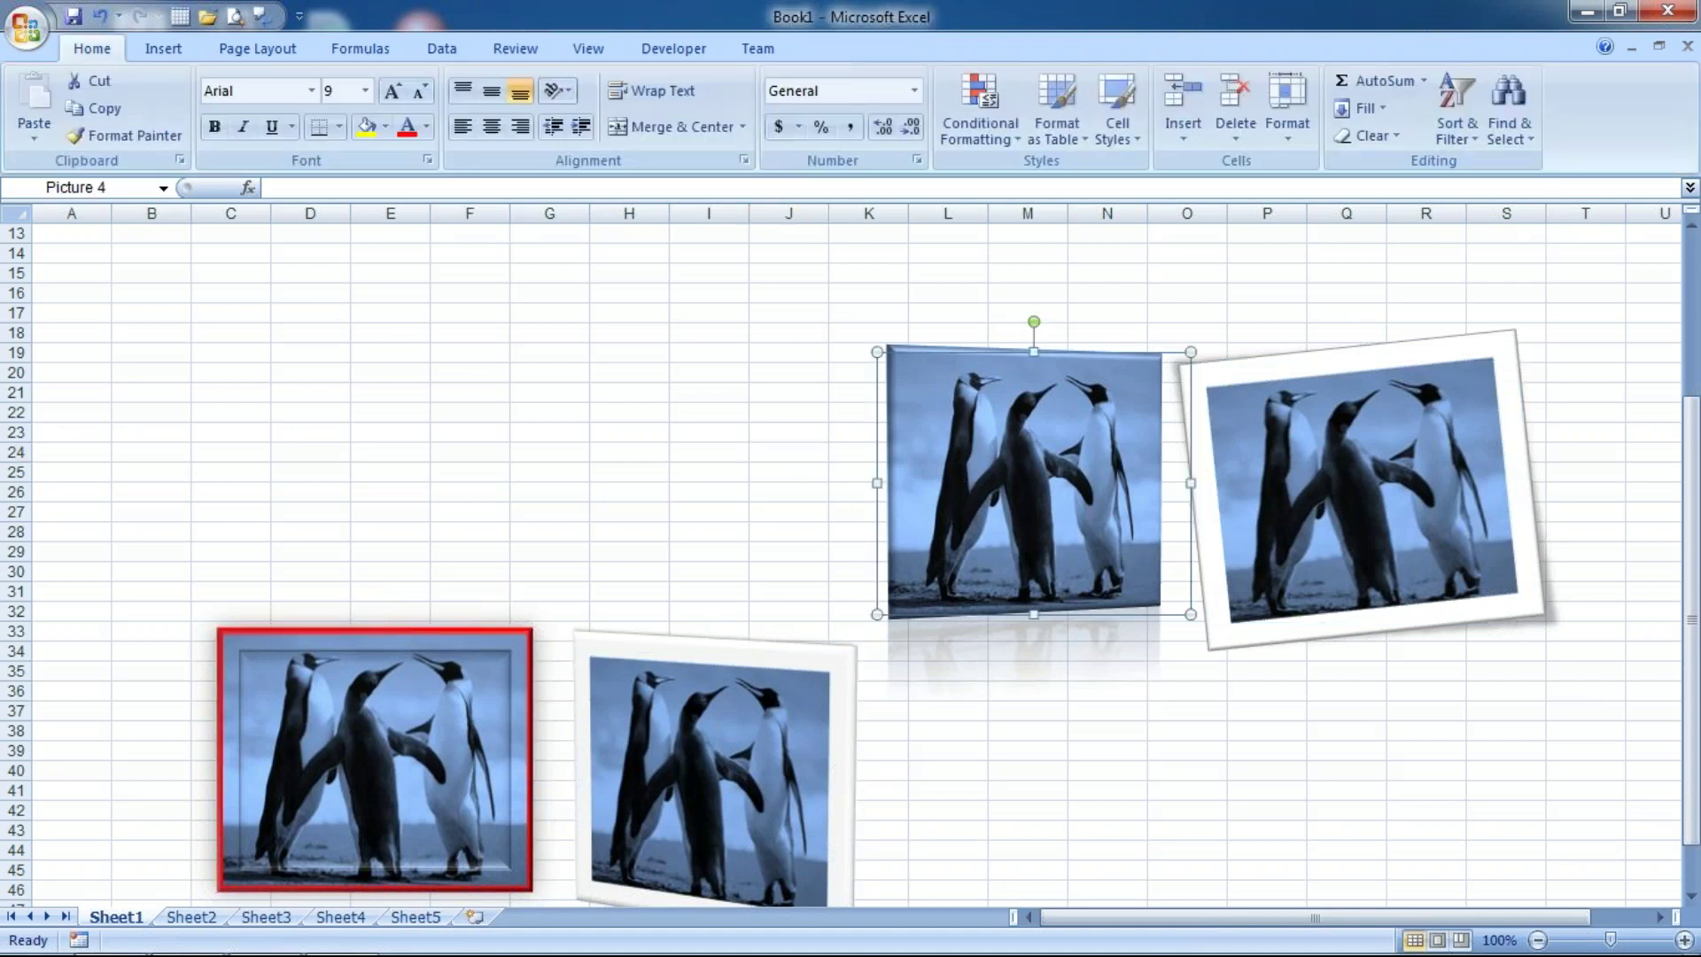
click(1480, 124)
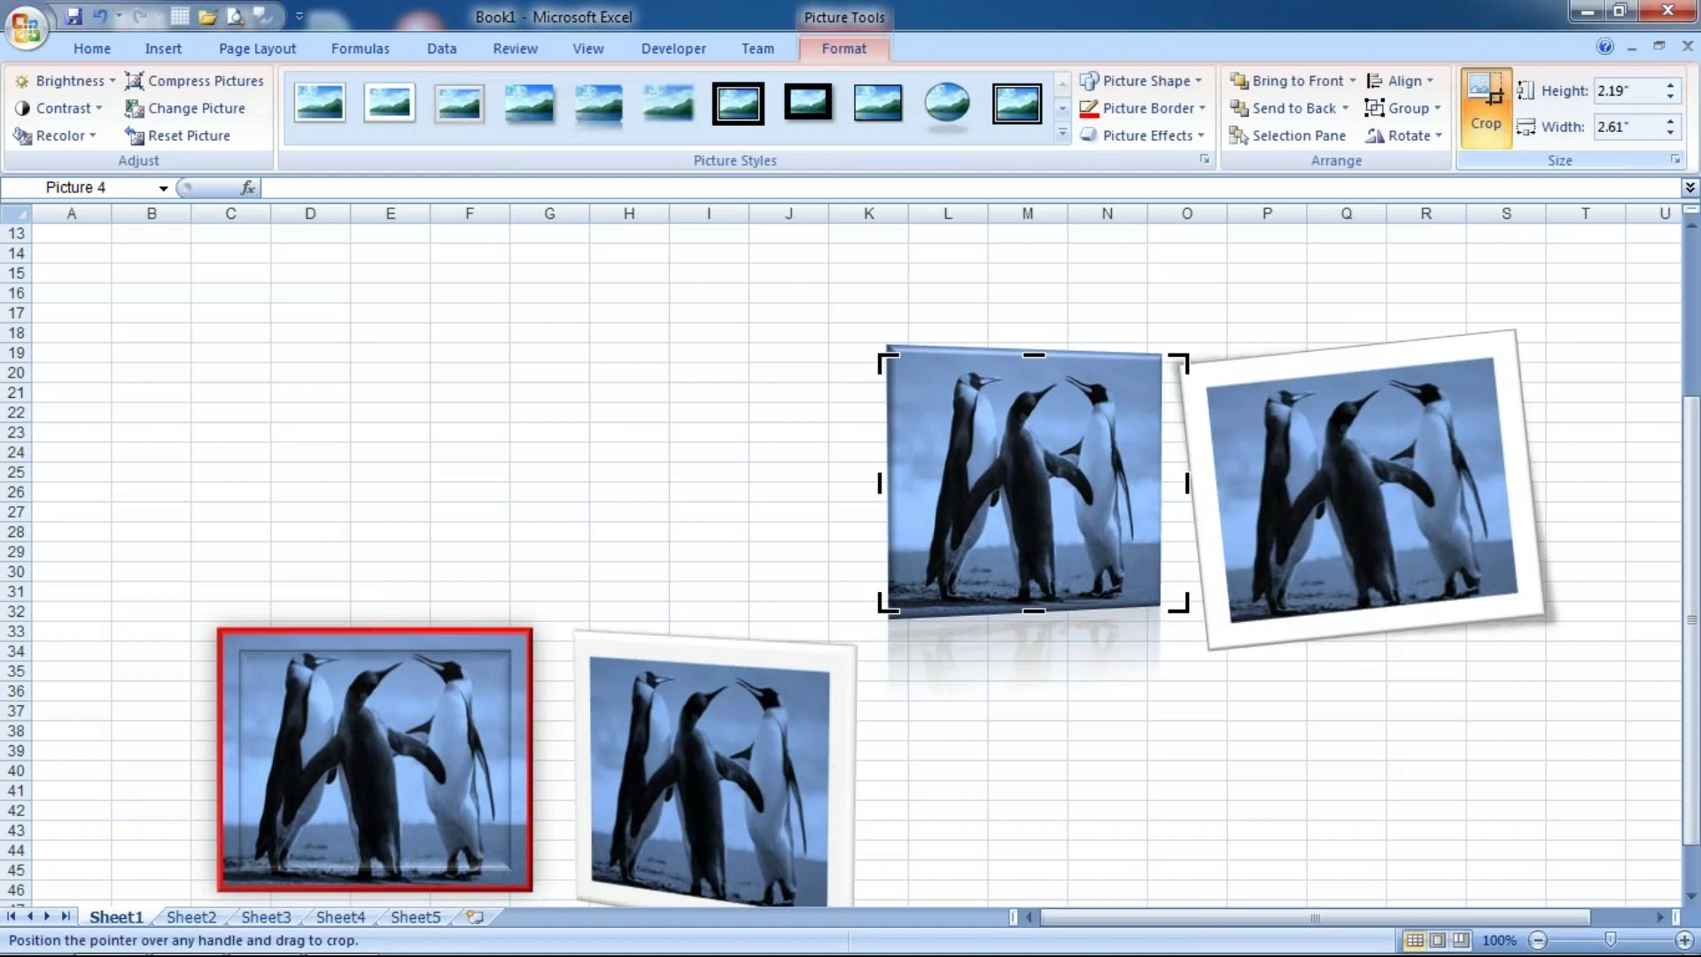
key(Escape)
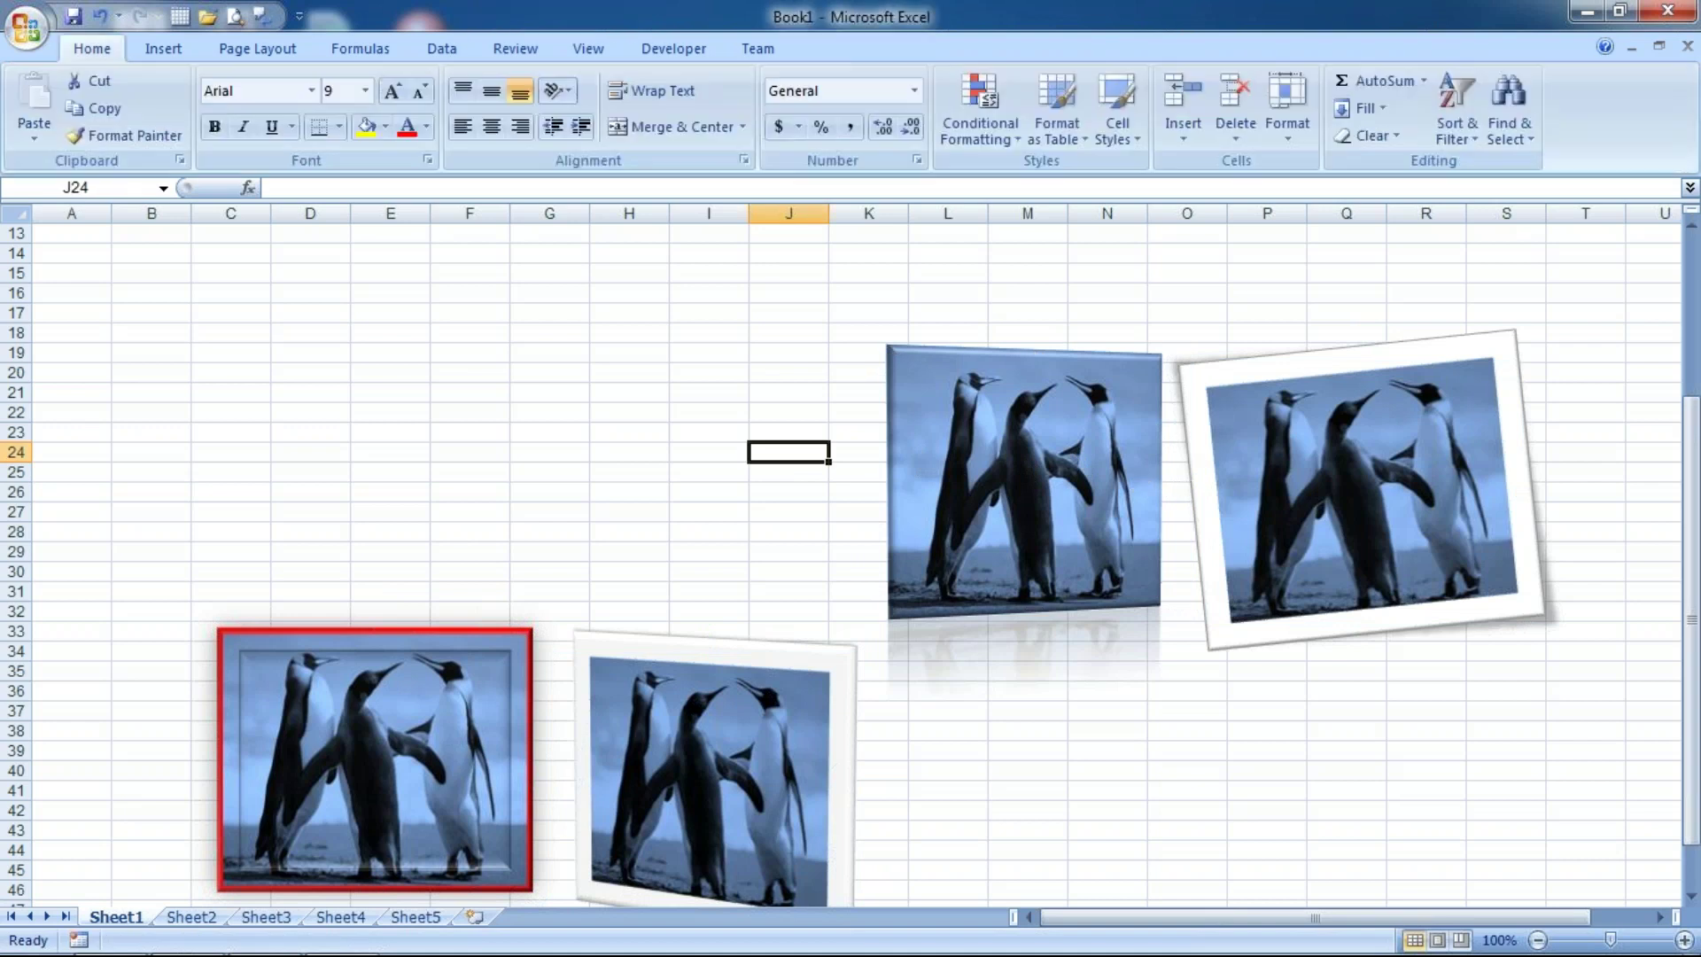
click(1017, 478)
click(1489, 120)
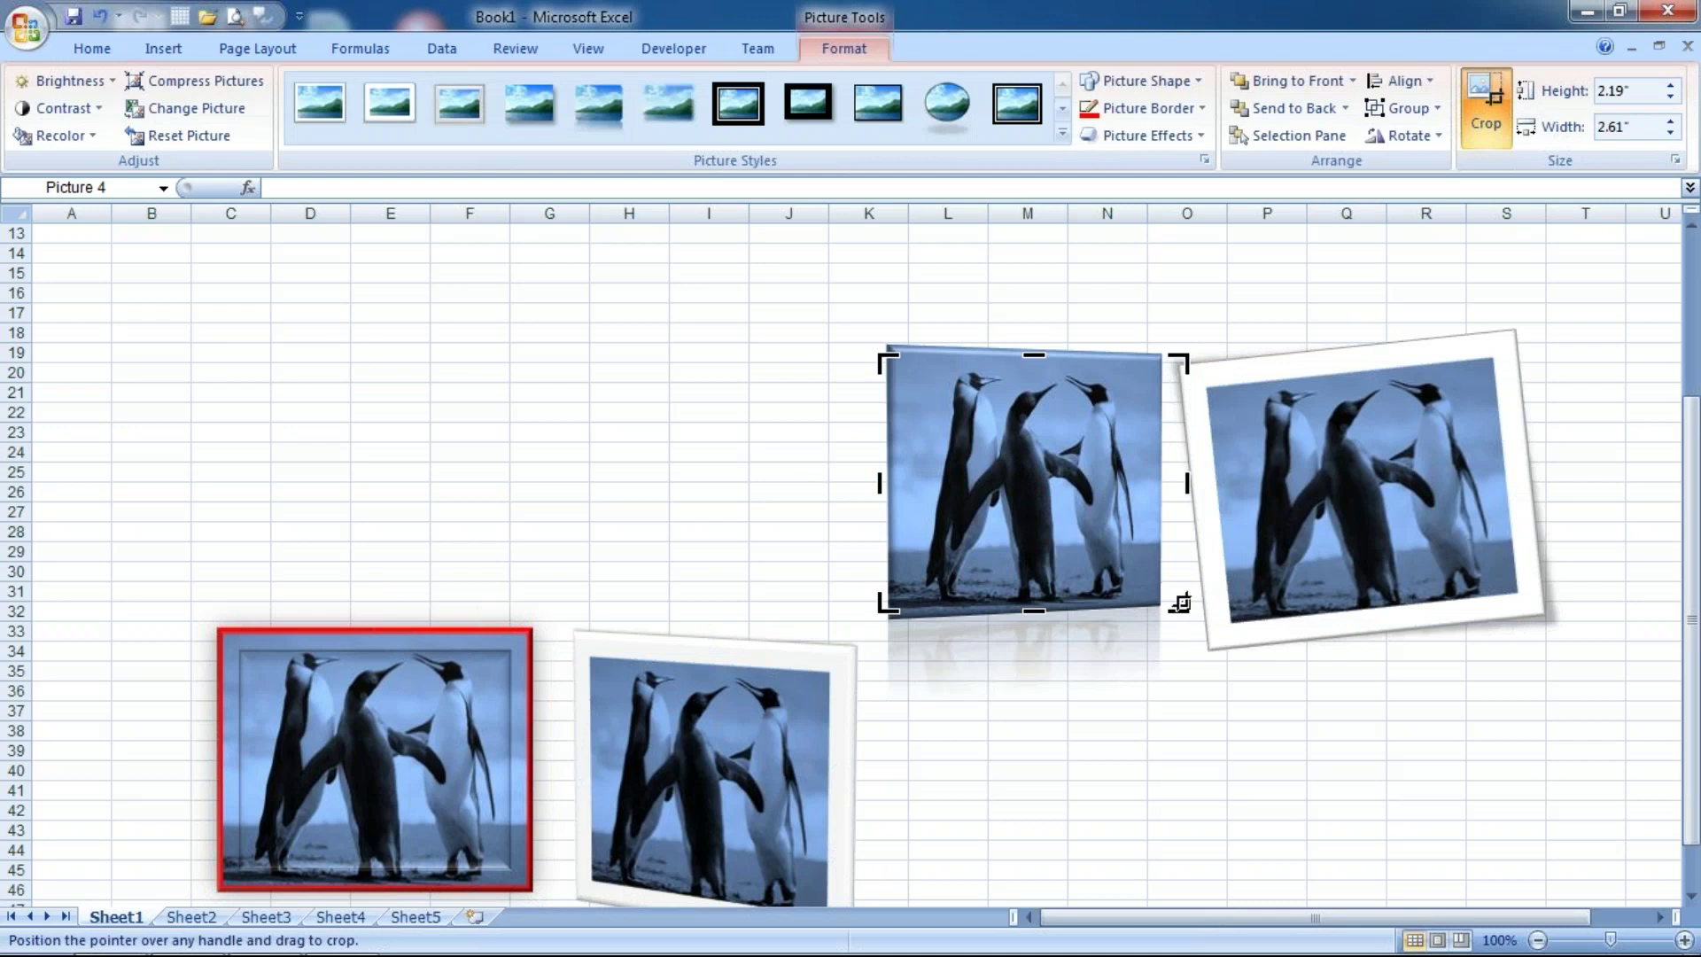
drag(1177, 599, 1150, 596)
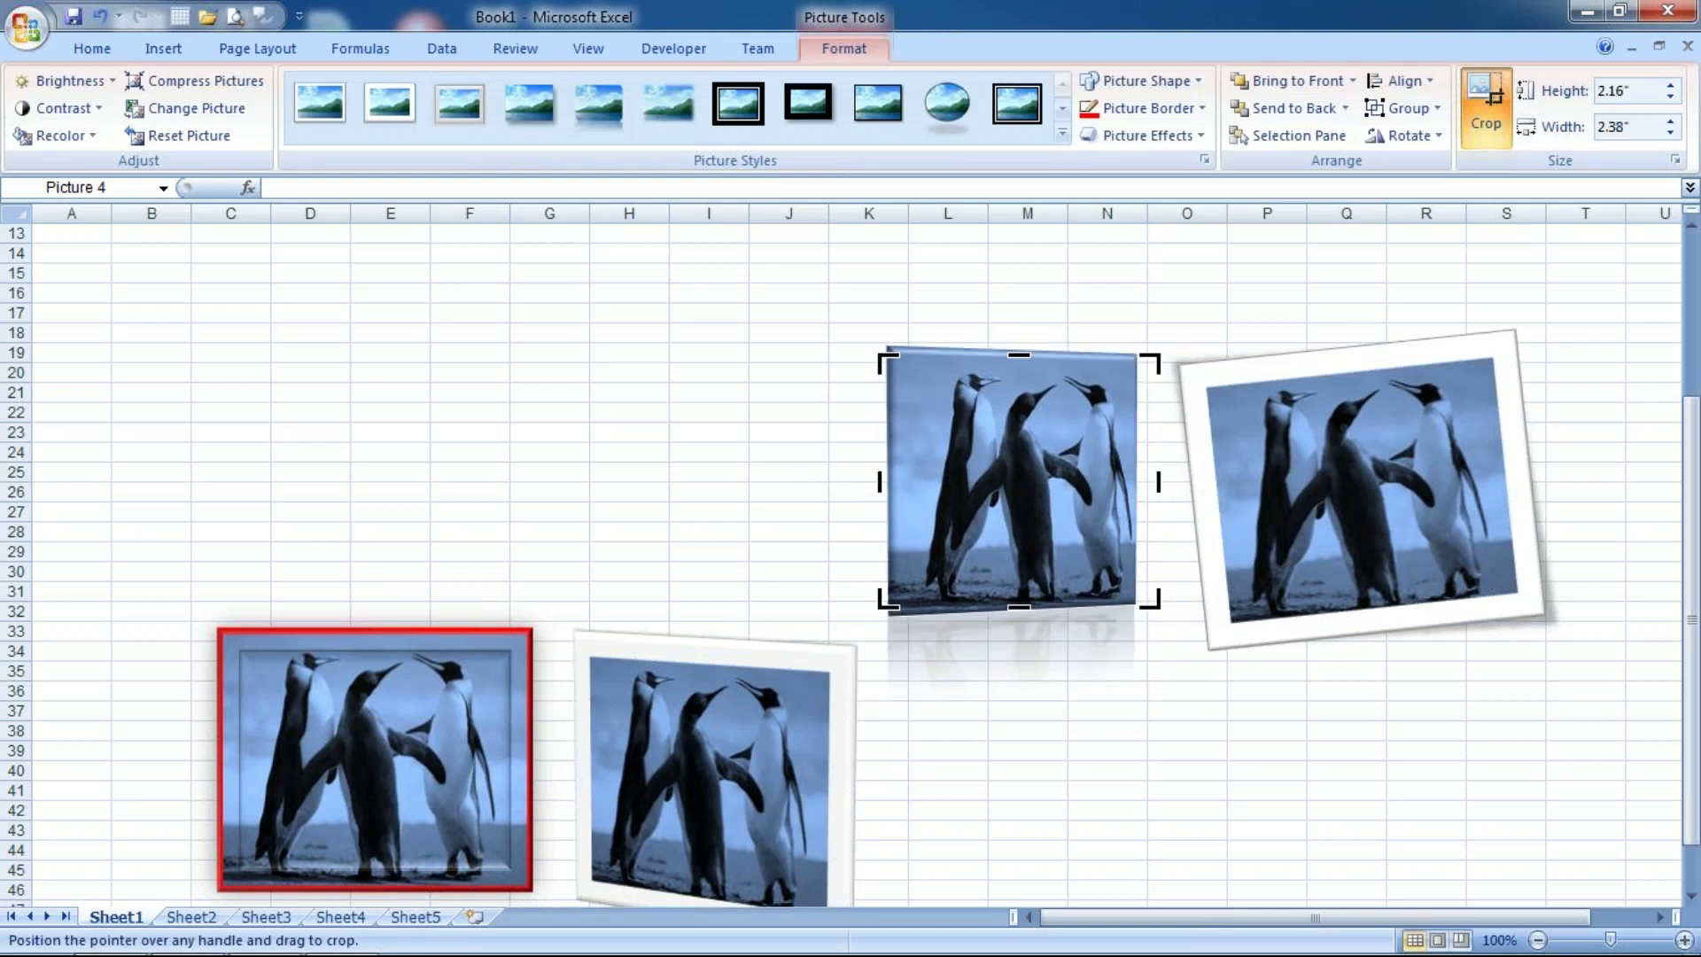
drag(1152, 479, 1132, 480)
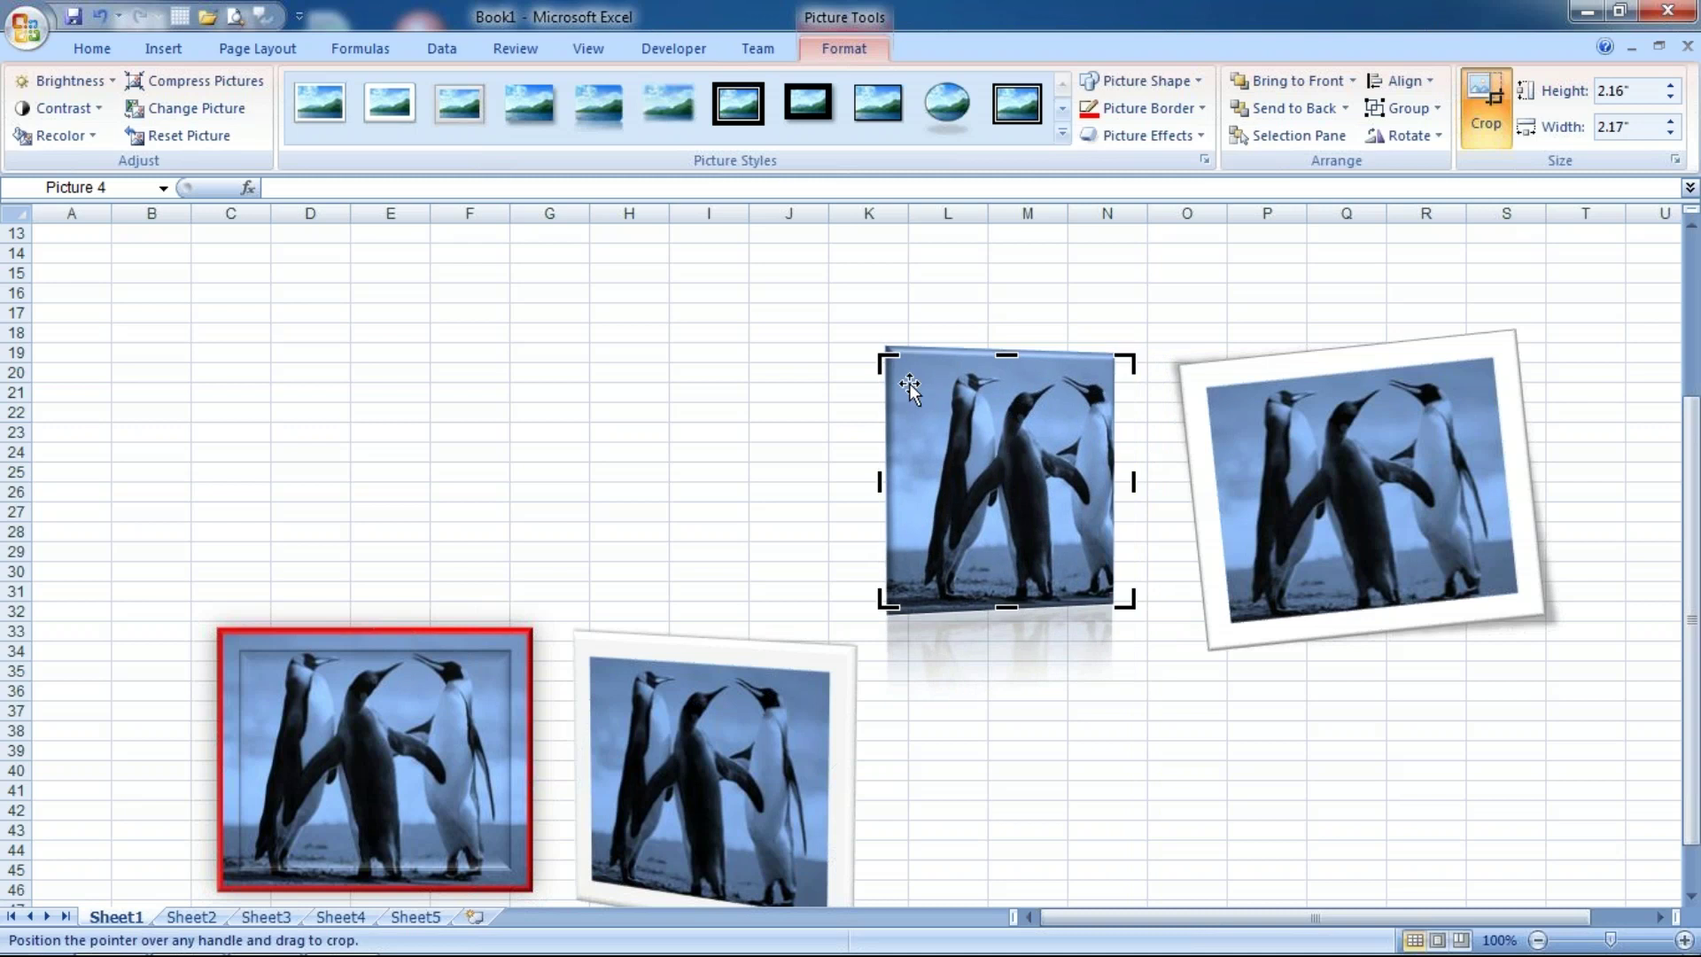
Enter height 2" and width 1", leaving the cropped picture 1" by 1".
click(1630, 89)
text(2)
click(1627, 126)
text(1)
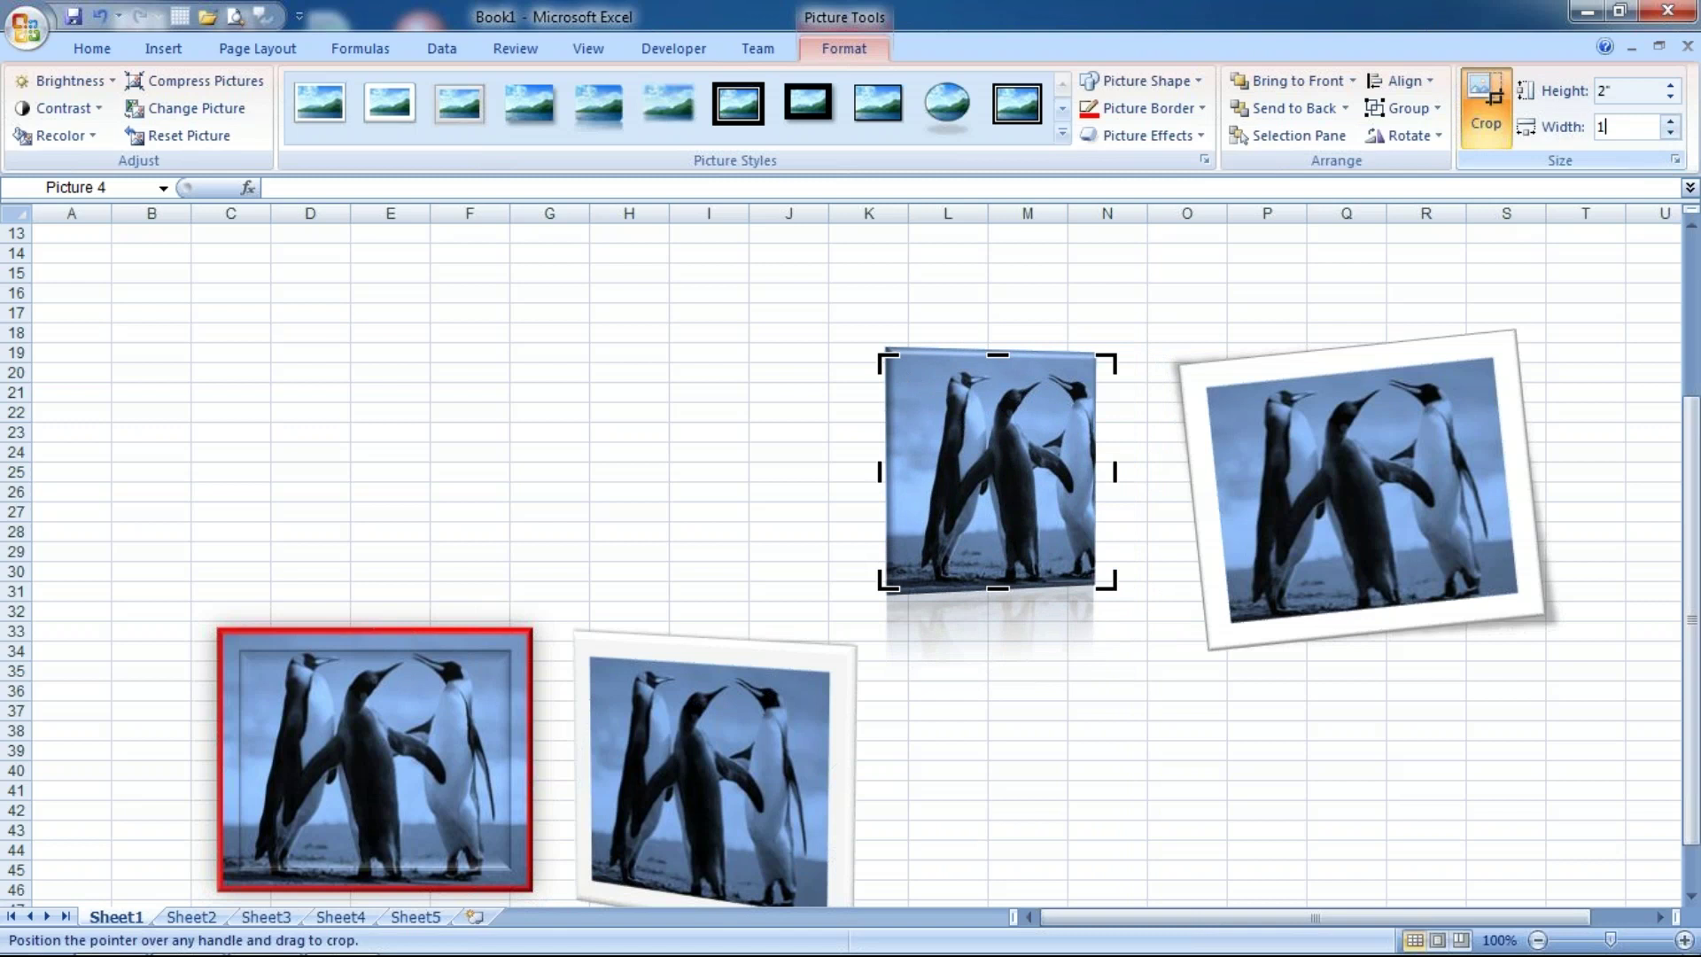
click(789, 451)
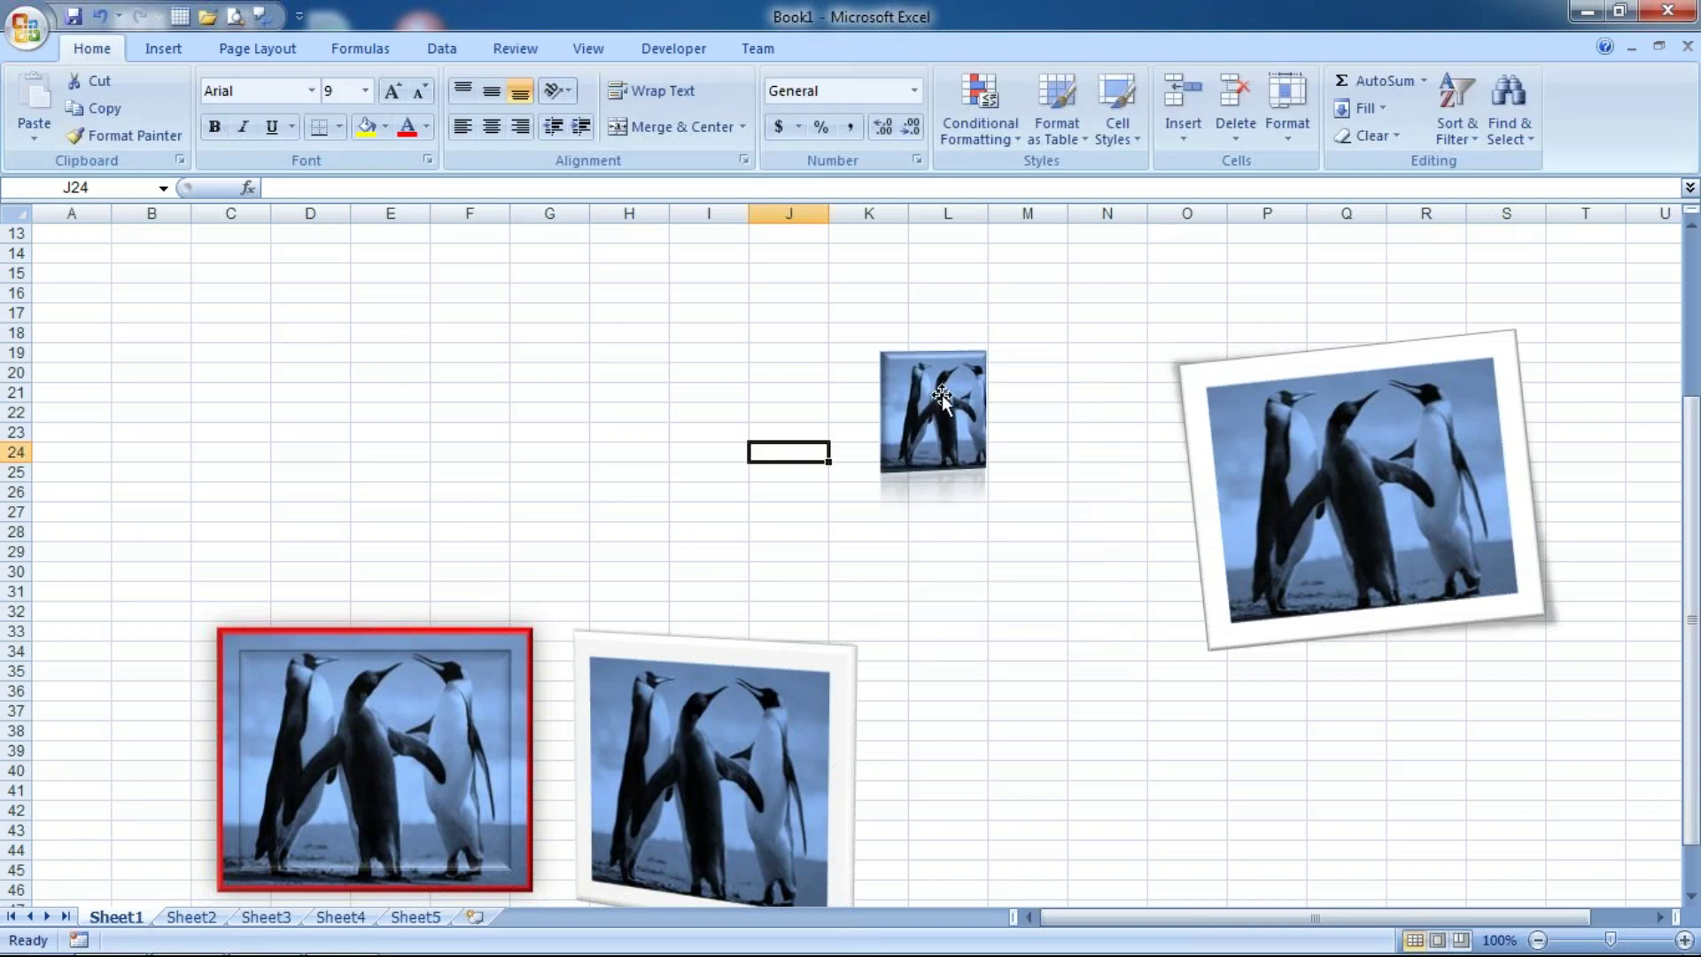
click(942, 399)
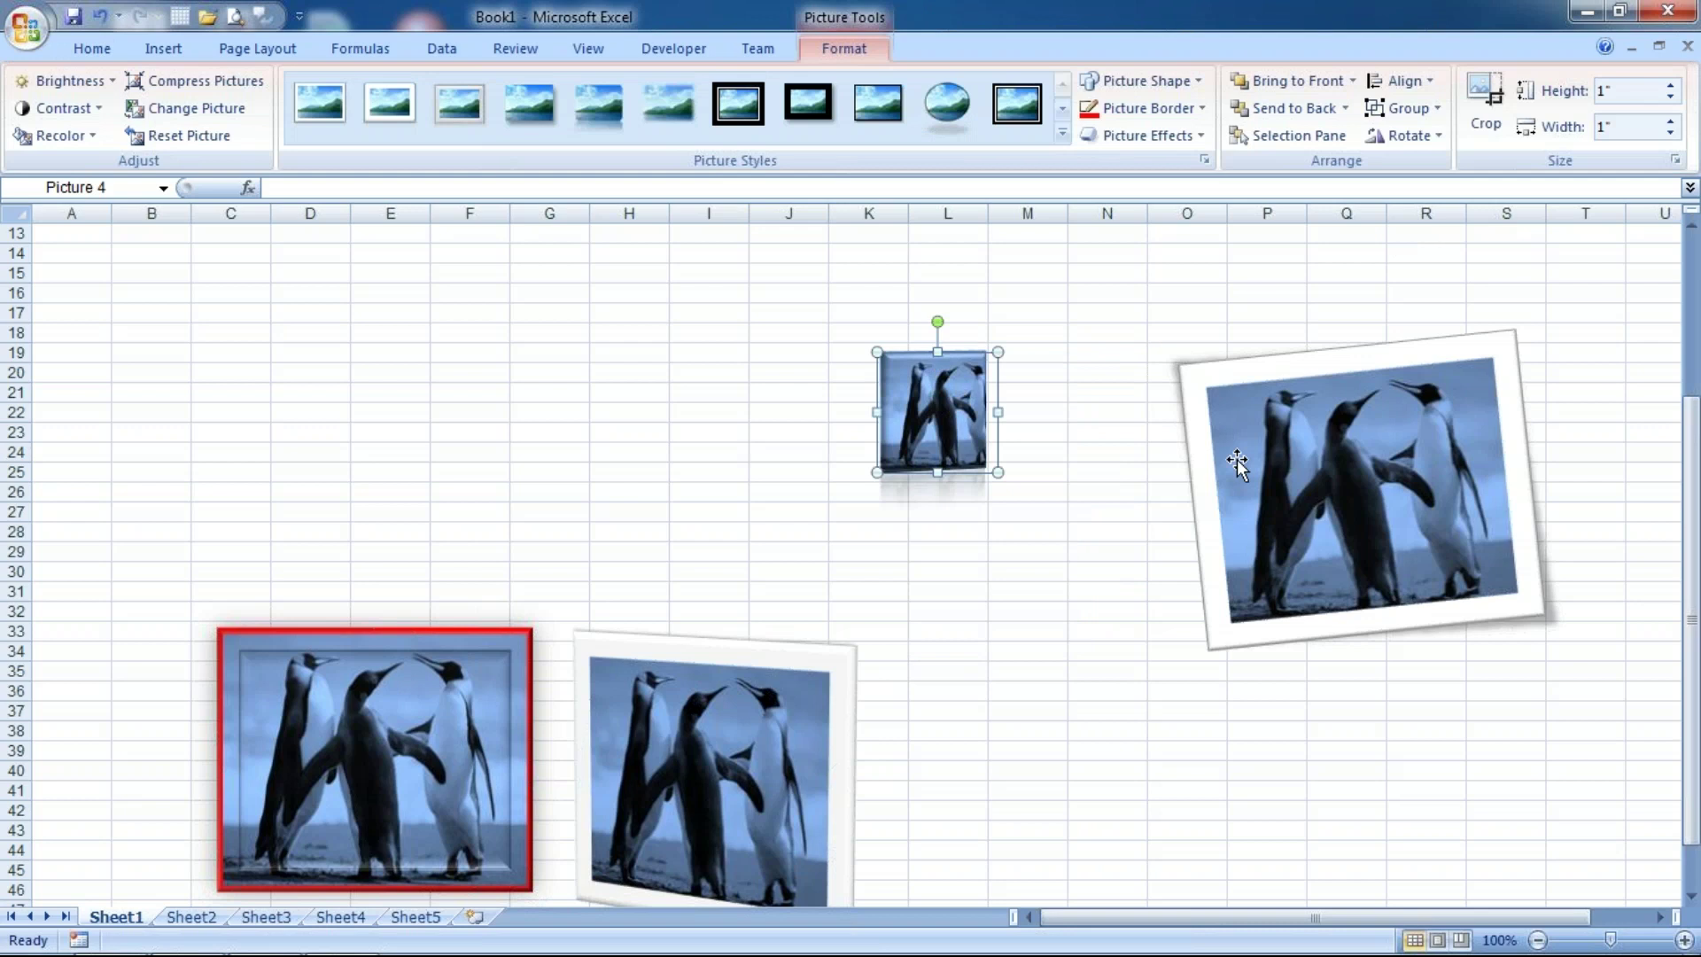
scroll(1237, 459, down, 2)
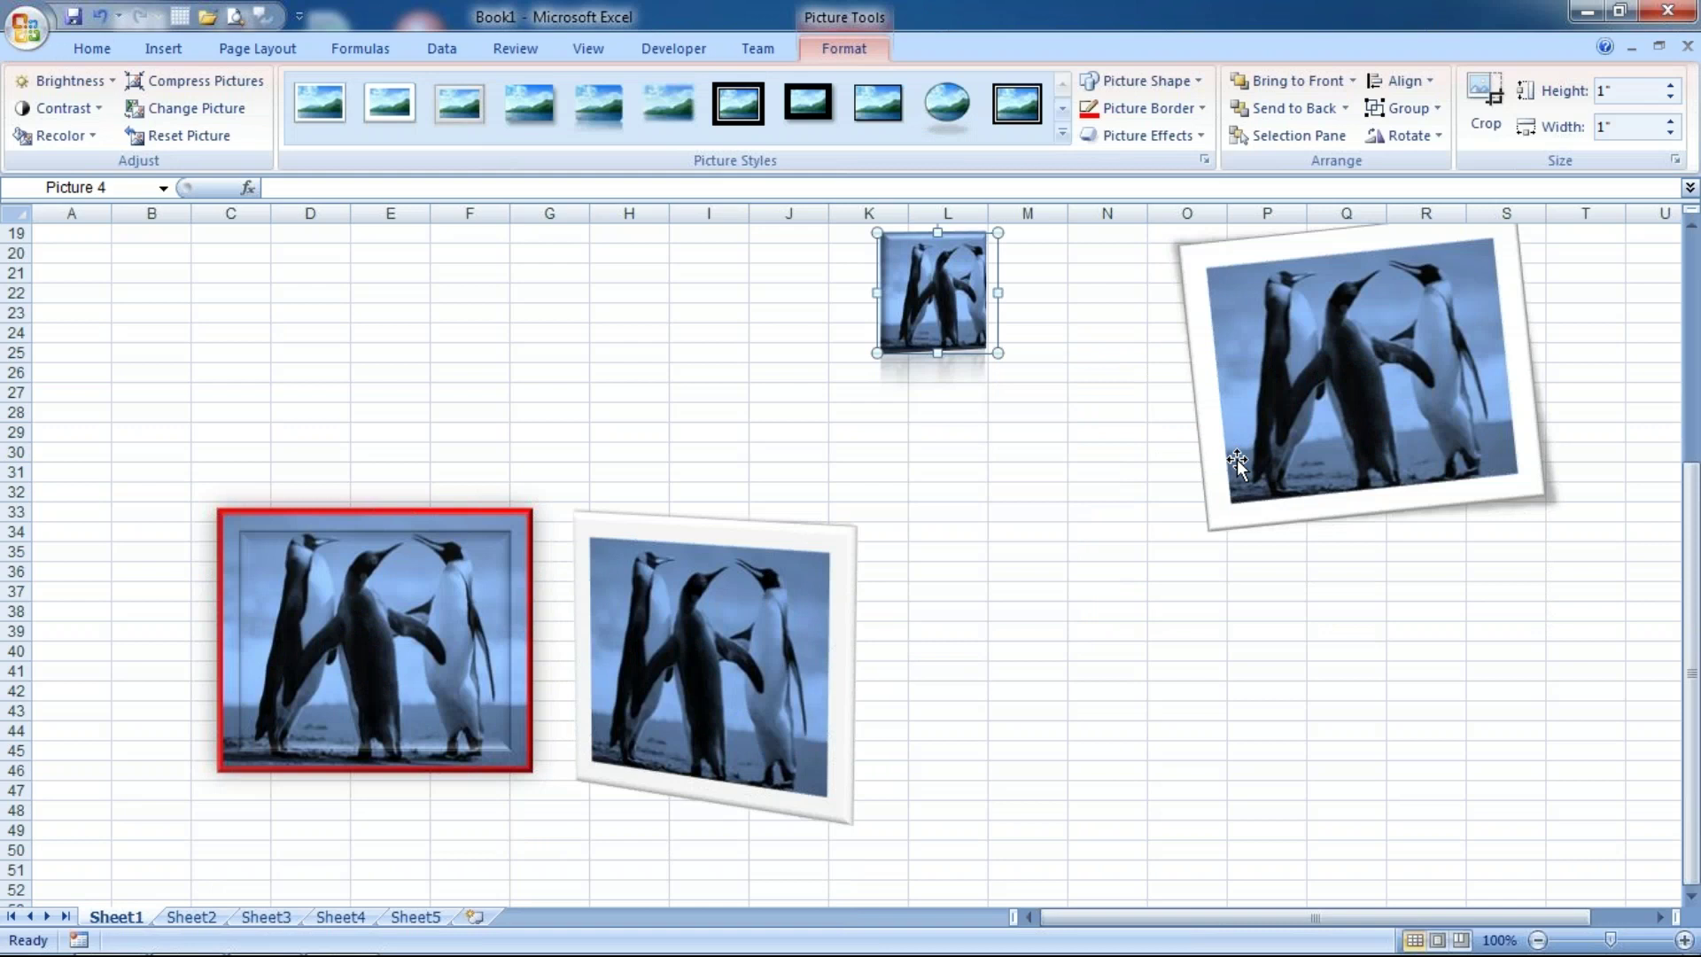
Merge cells B59:M62 into one centred block, undoing an oversized first merge.
scroll(1237, 459, down, 1)
scroll(1237, 459, down, 8)
scroll(1236, 459, down, 4)
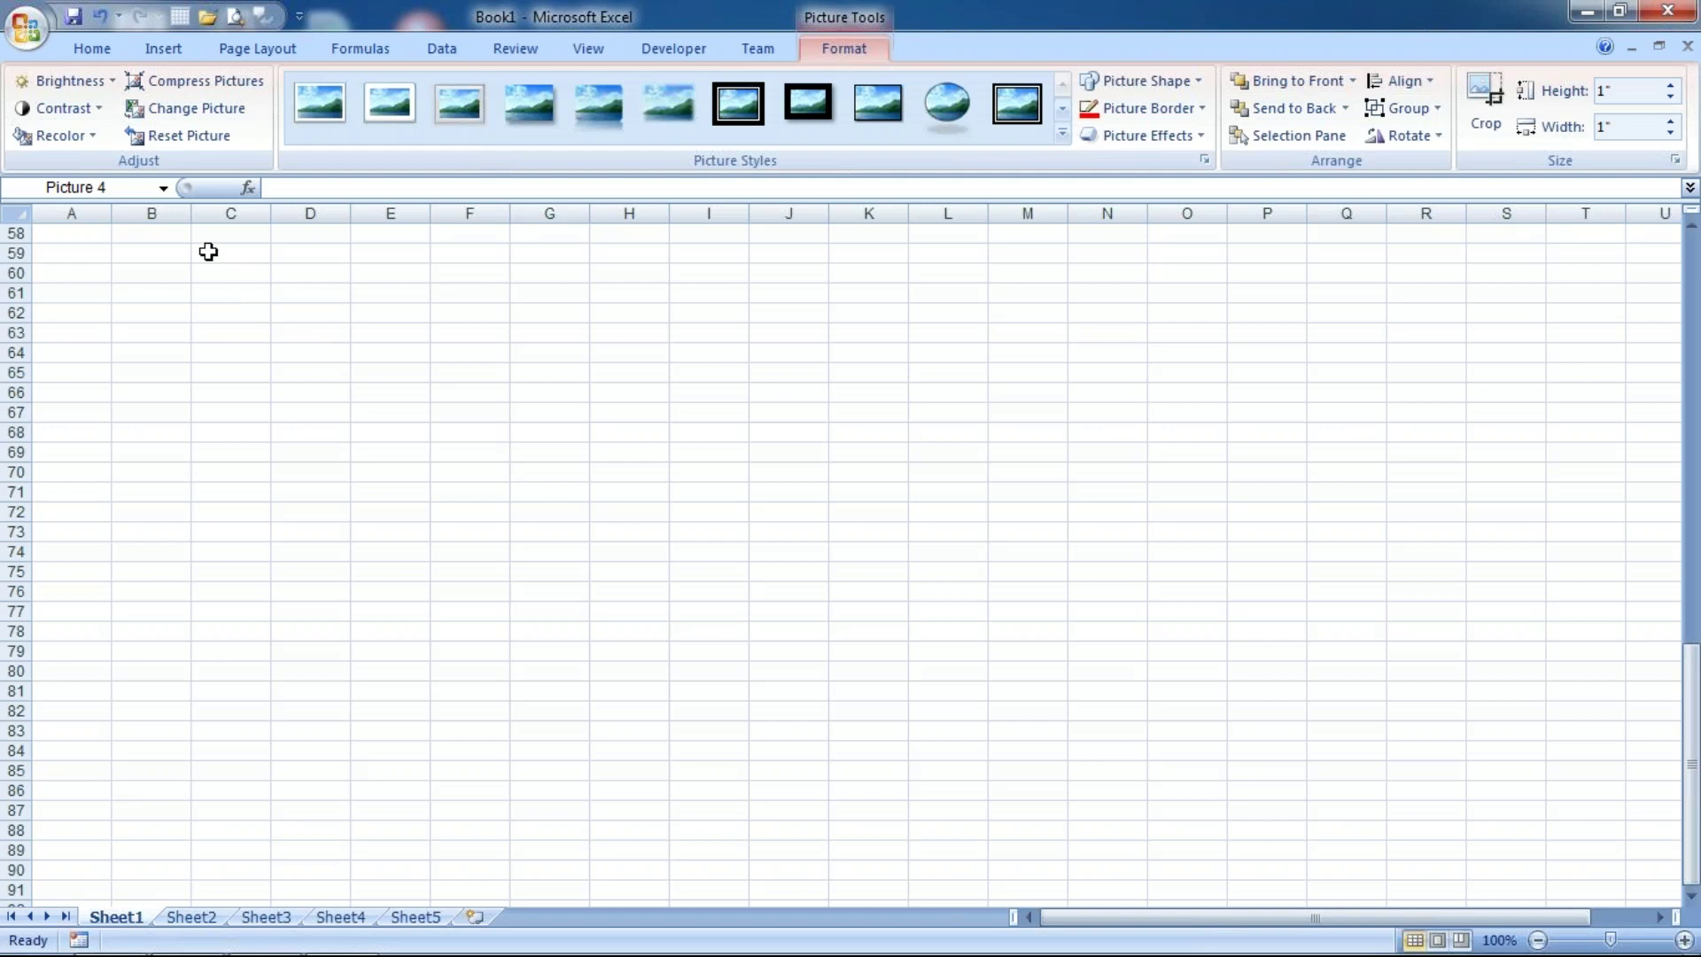
mouse_move(178, 252)
mouse_down()
mouse_move(1152, 804)
mouse_move(1110, 881)
mouse_up()
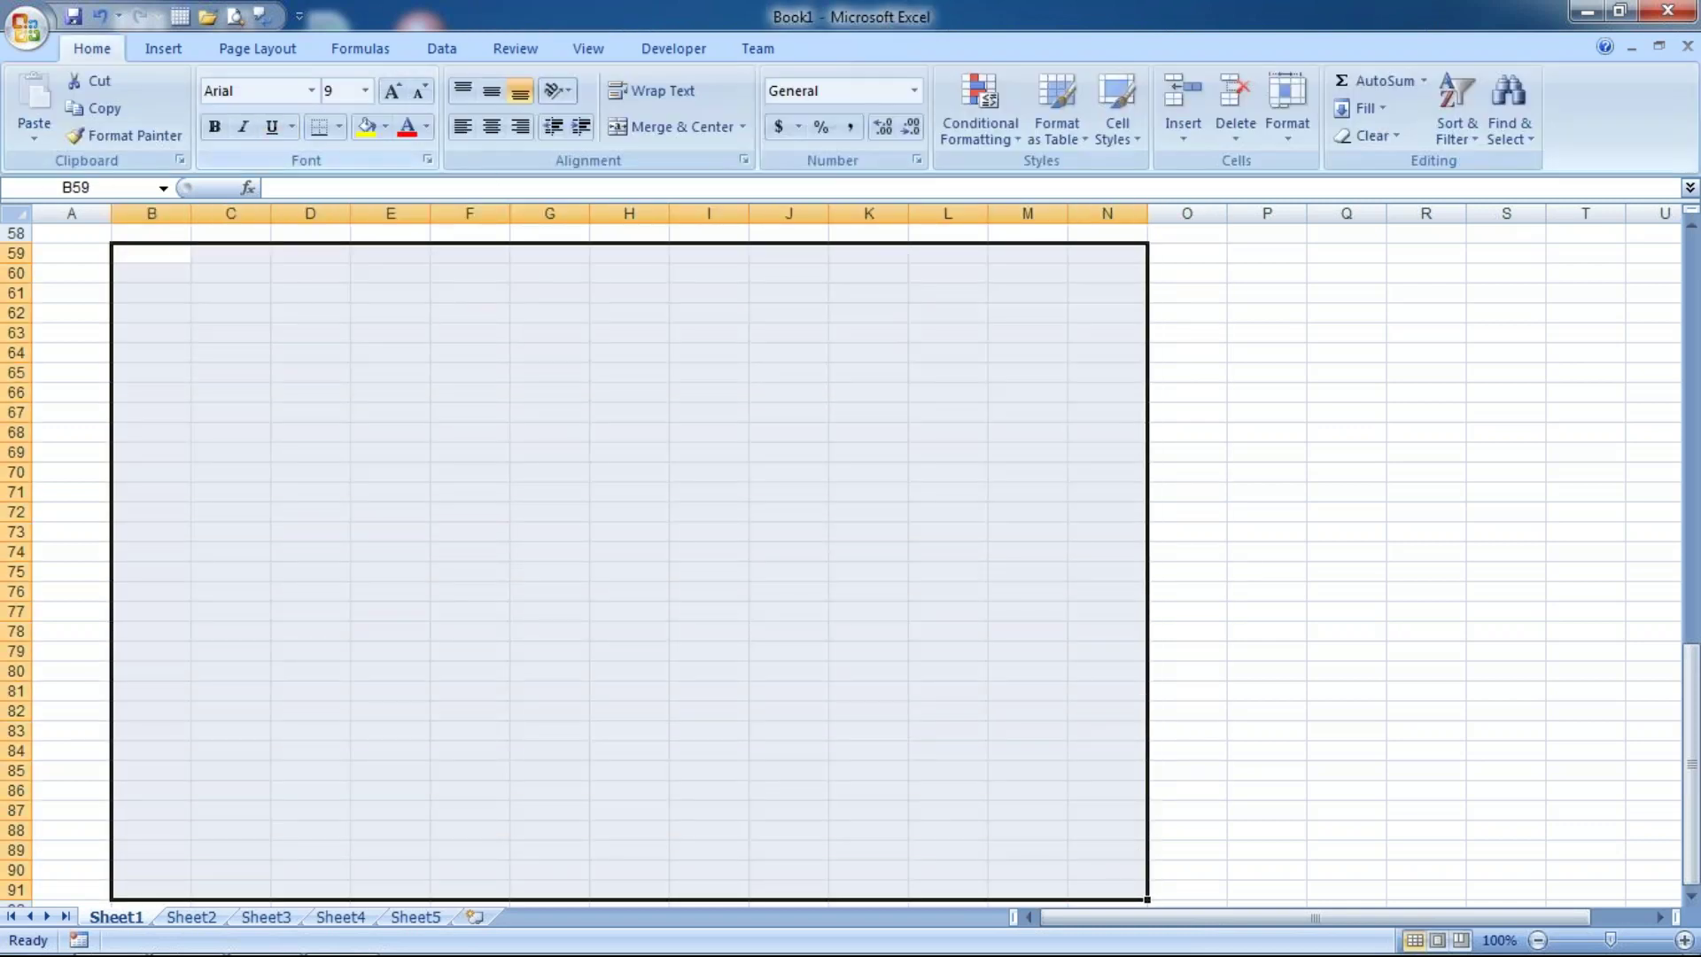
click(682, 126)
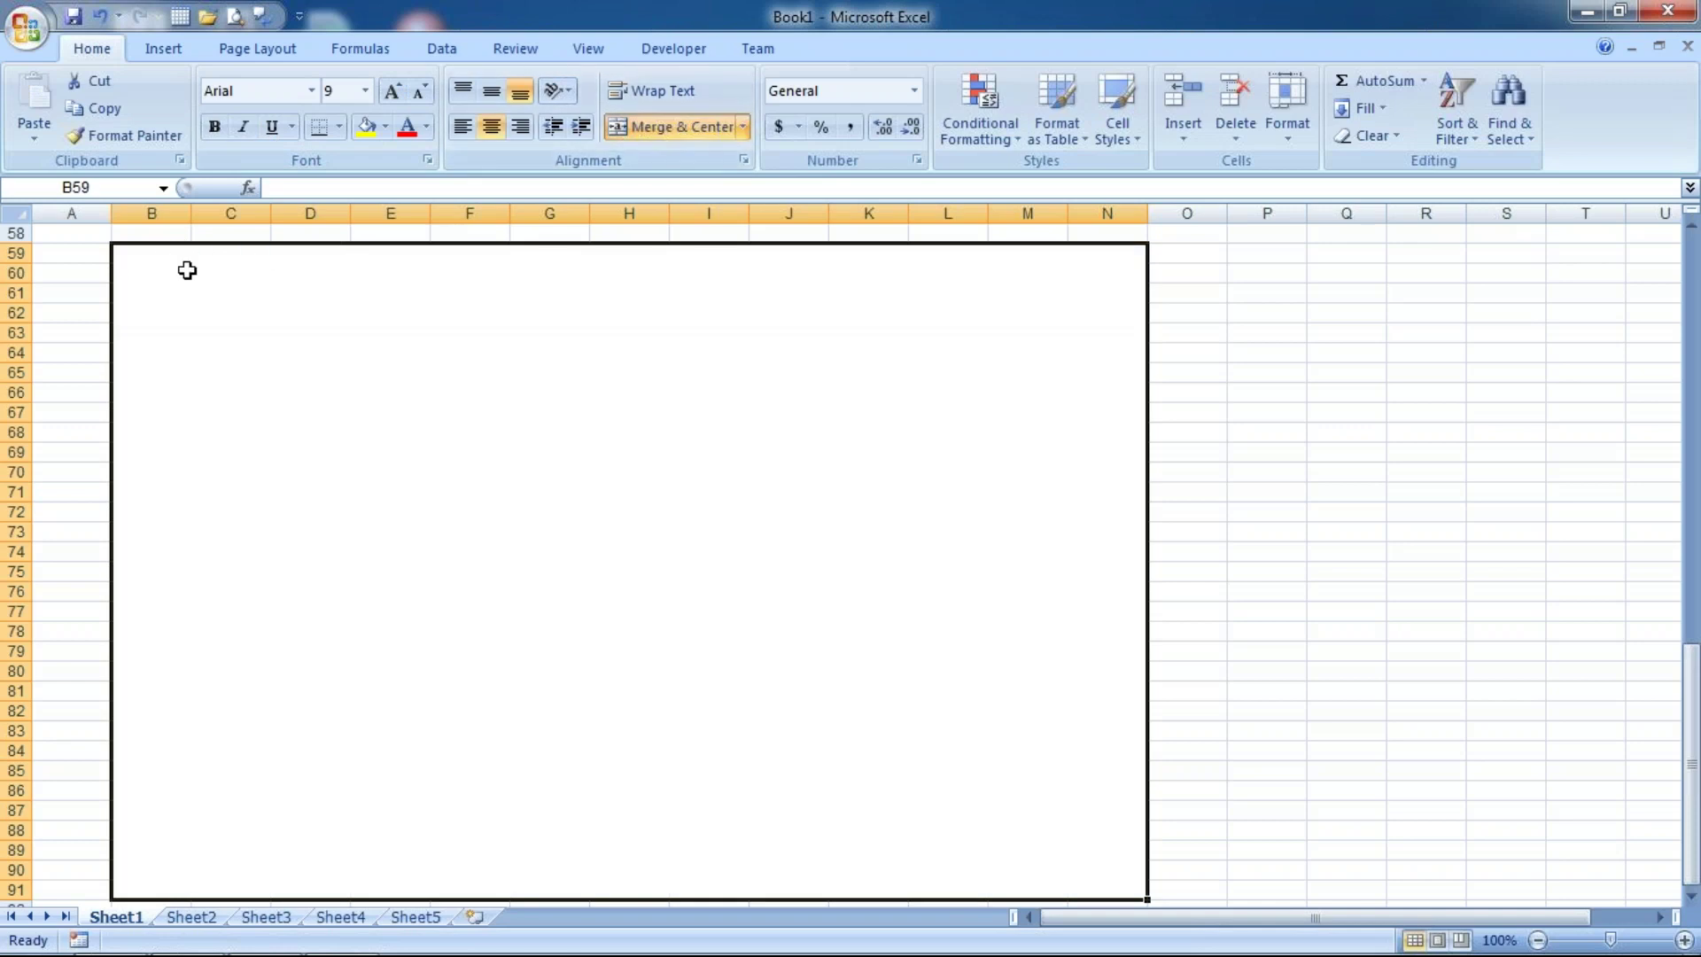
key(ctrl+z)
drag(153, 259, 1035, 316)
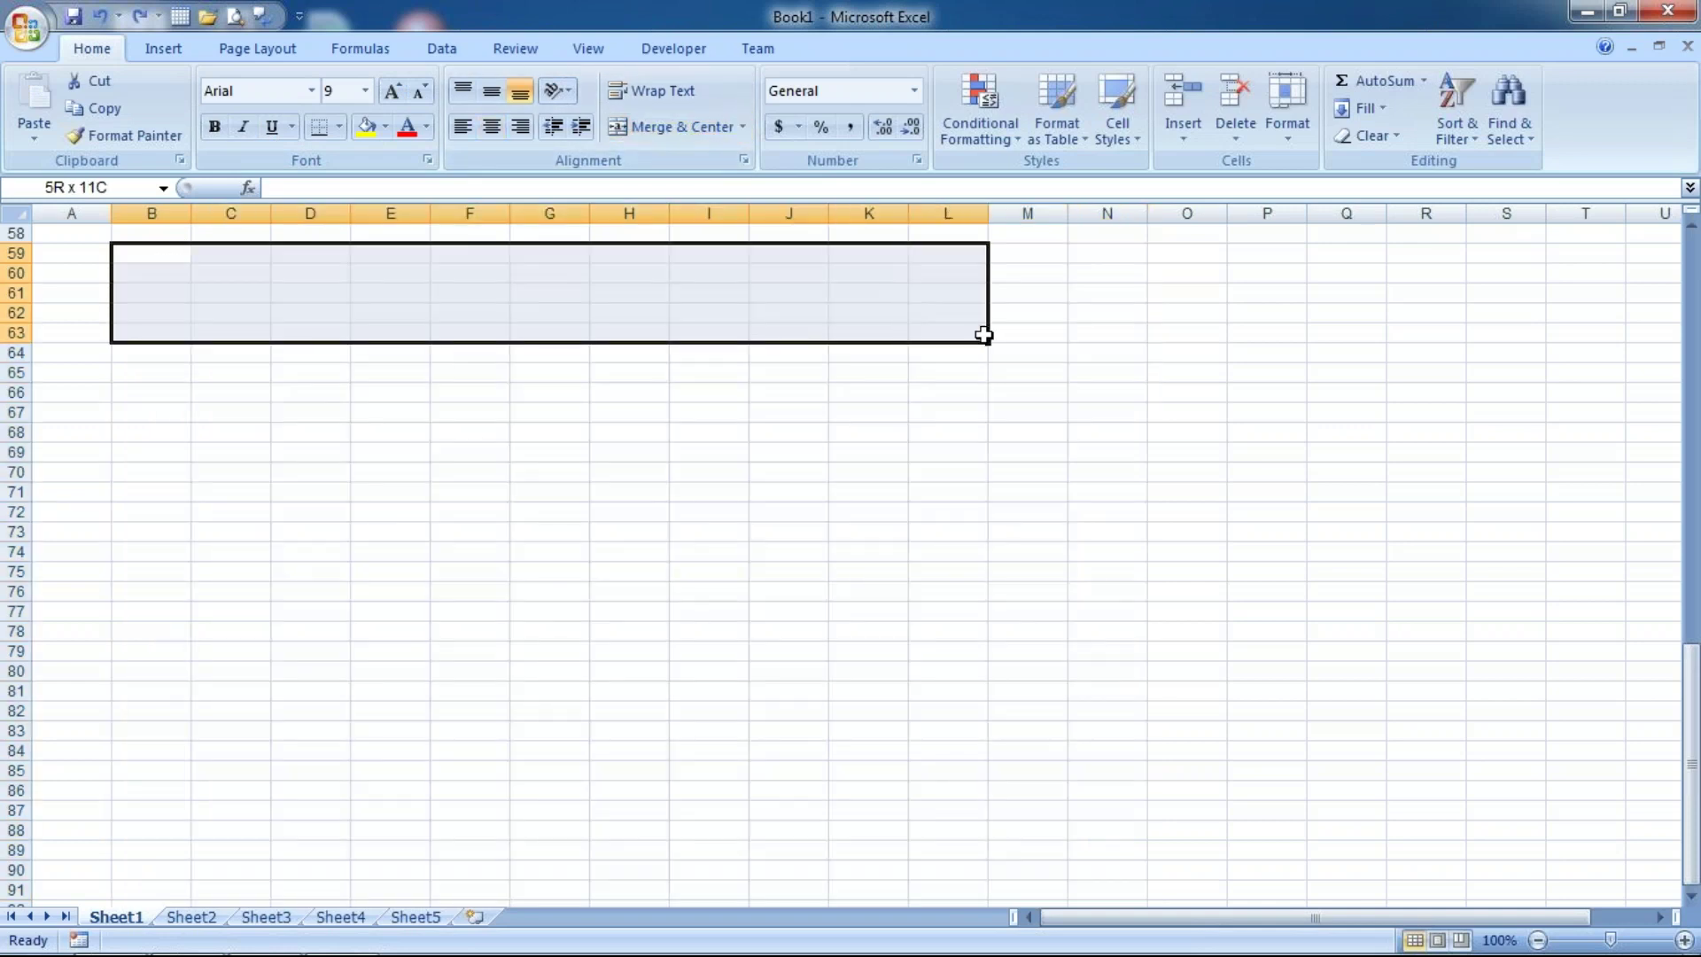
click(667, 127)
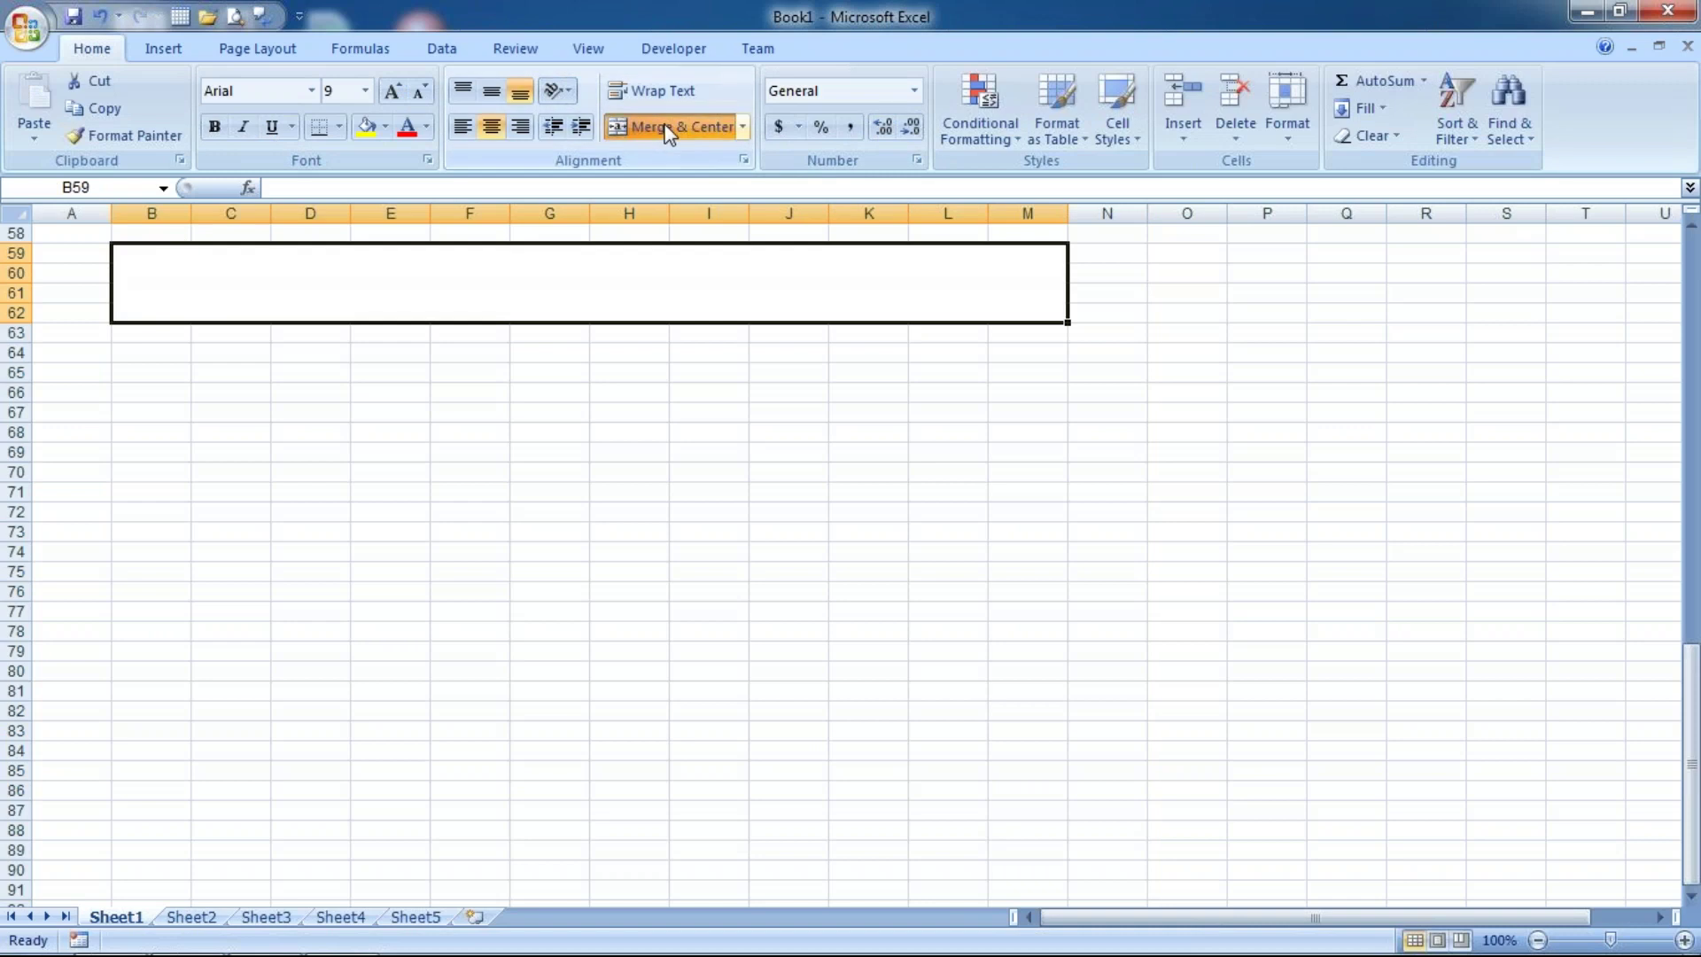
Type the title 'Advance Couser Training Class V' into the merged block.
text(a)
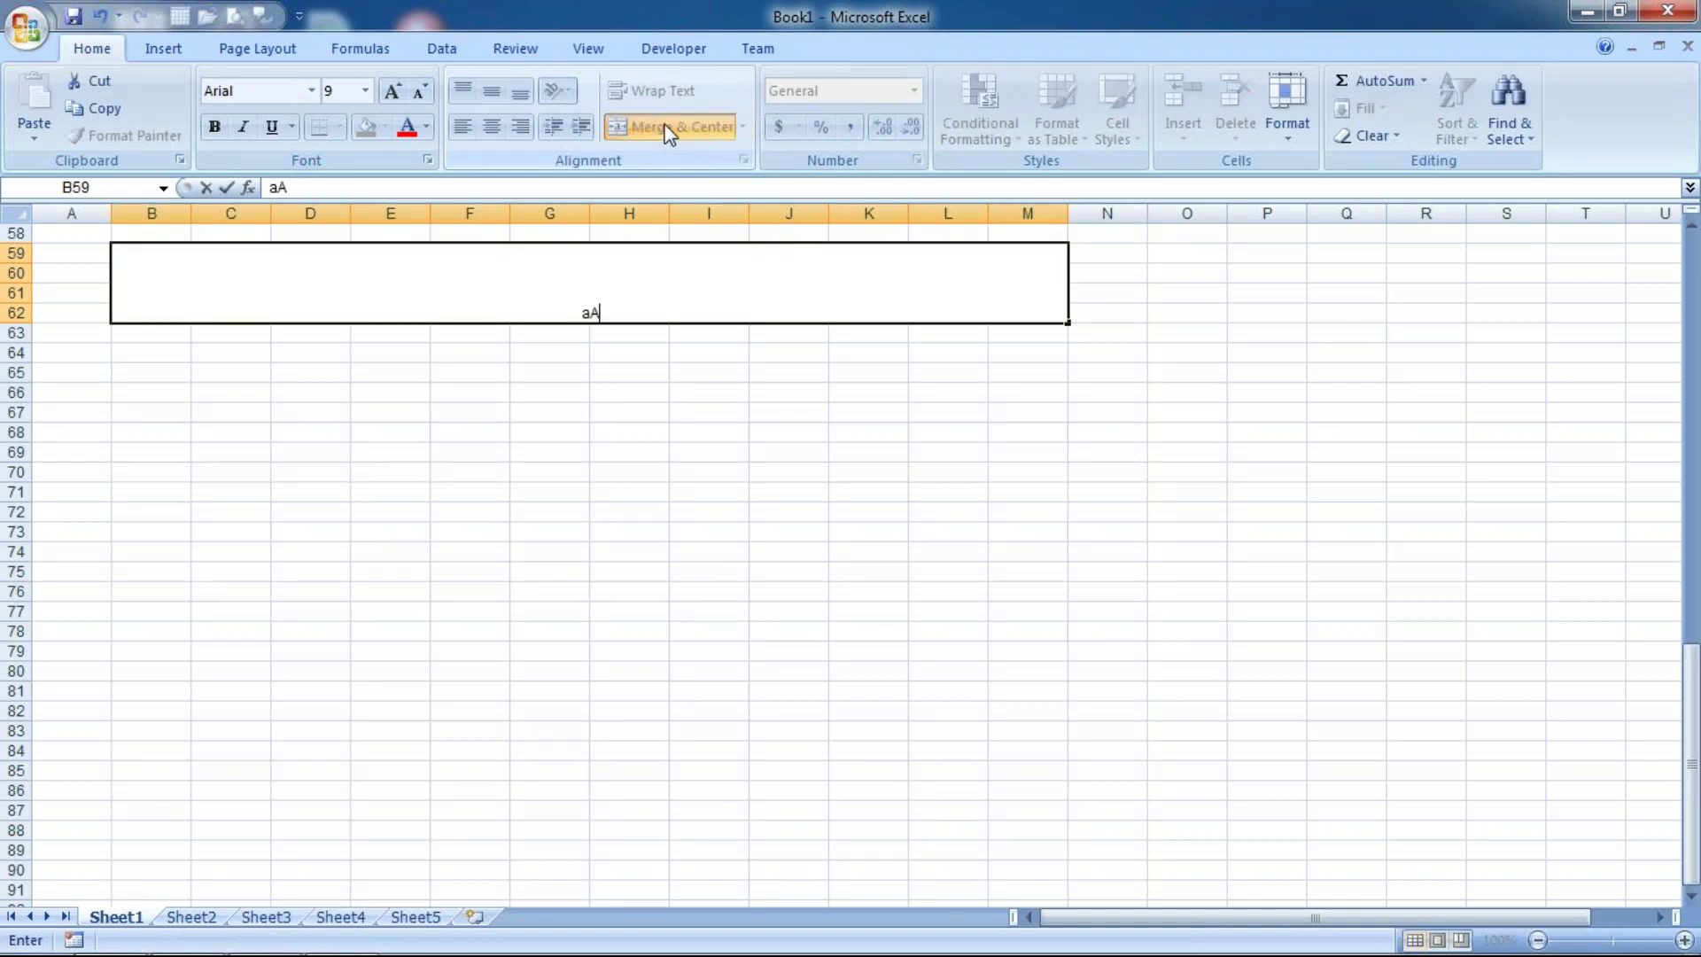
text(ance Couse)
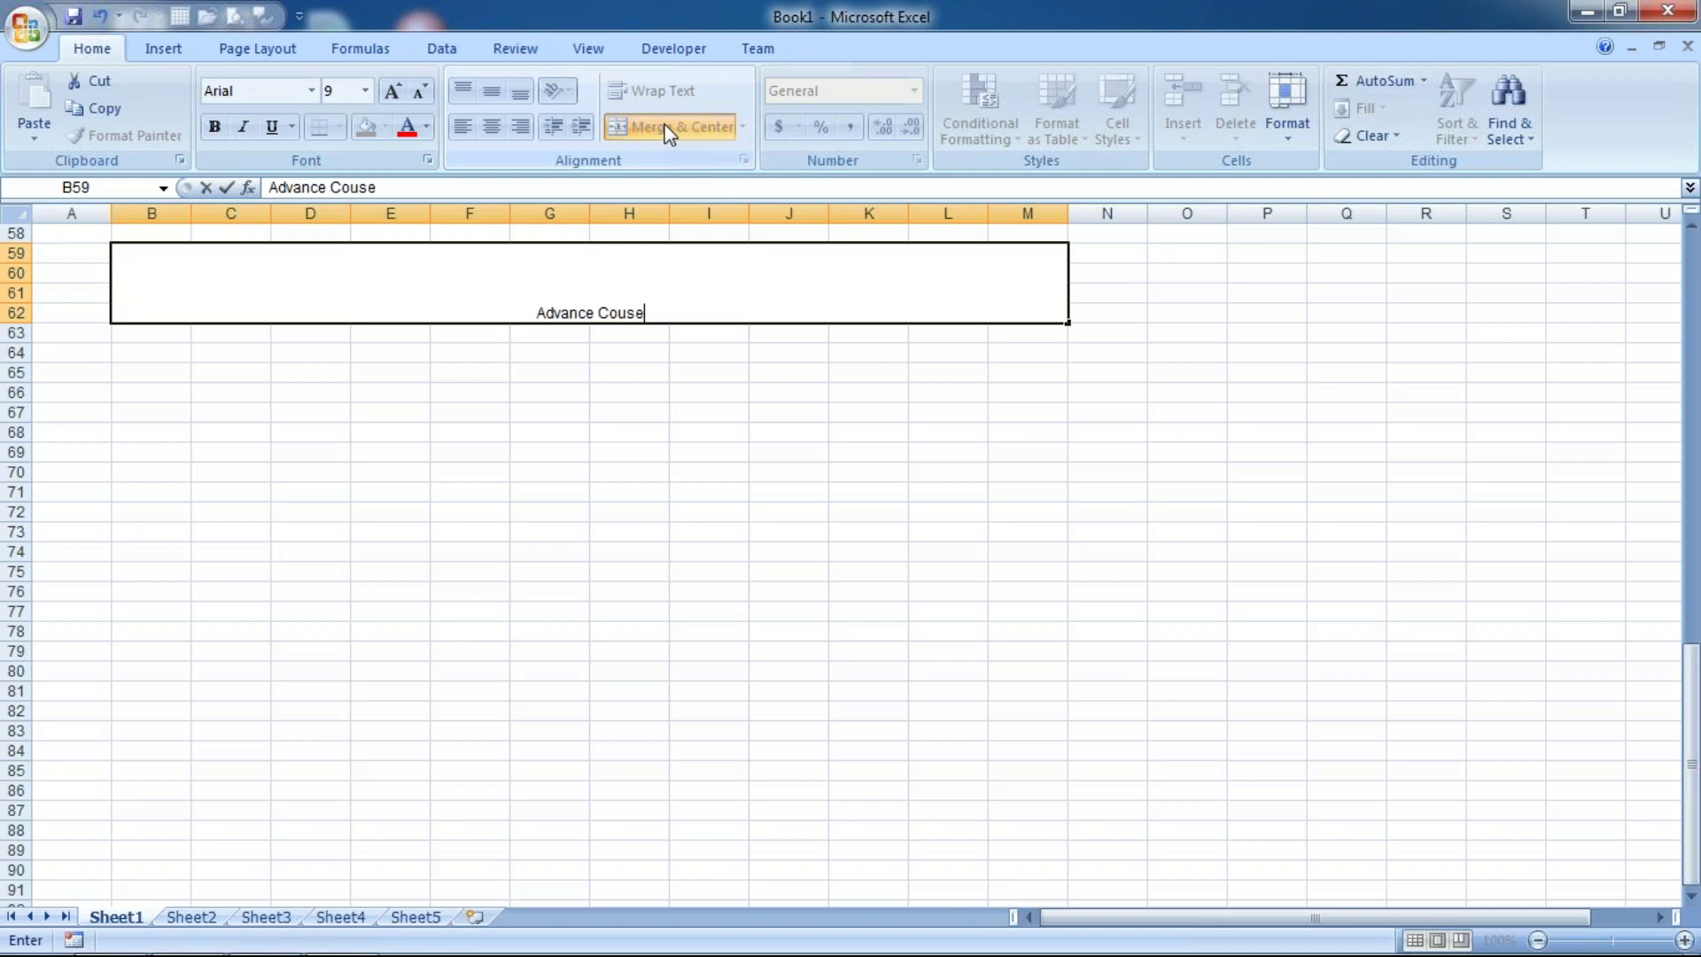
text(r)
key(BackSpace)
text(r Training)
key(BackSpace)
key(BackSpace)
text(ng)
key(BackSpace)
key(BackSpace)
text(ng Class Vi)
key(BackSpace)
key(Return)
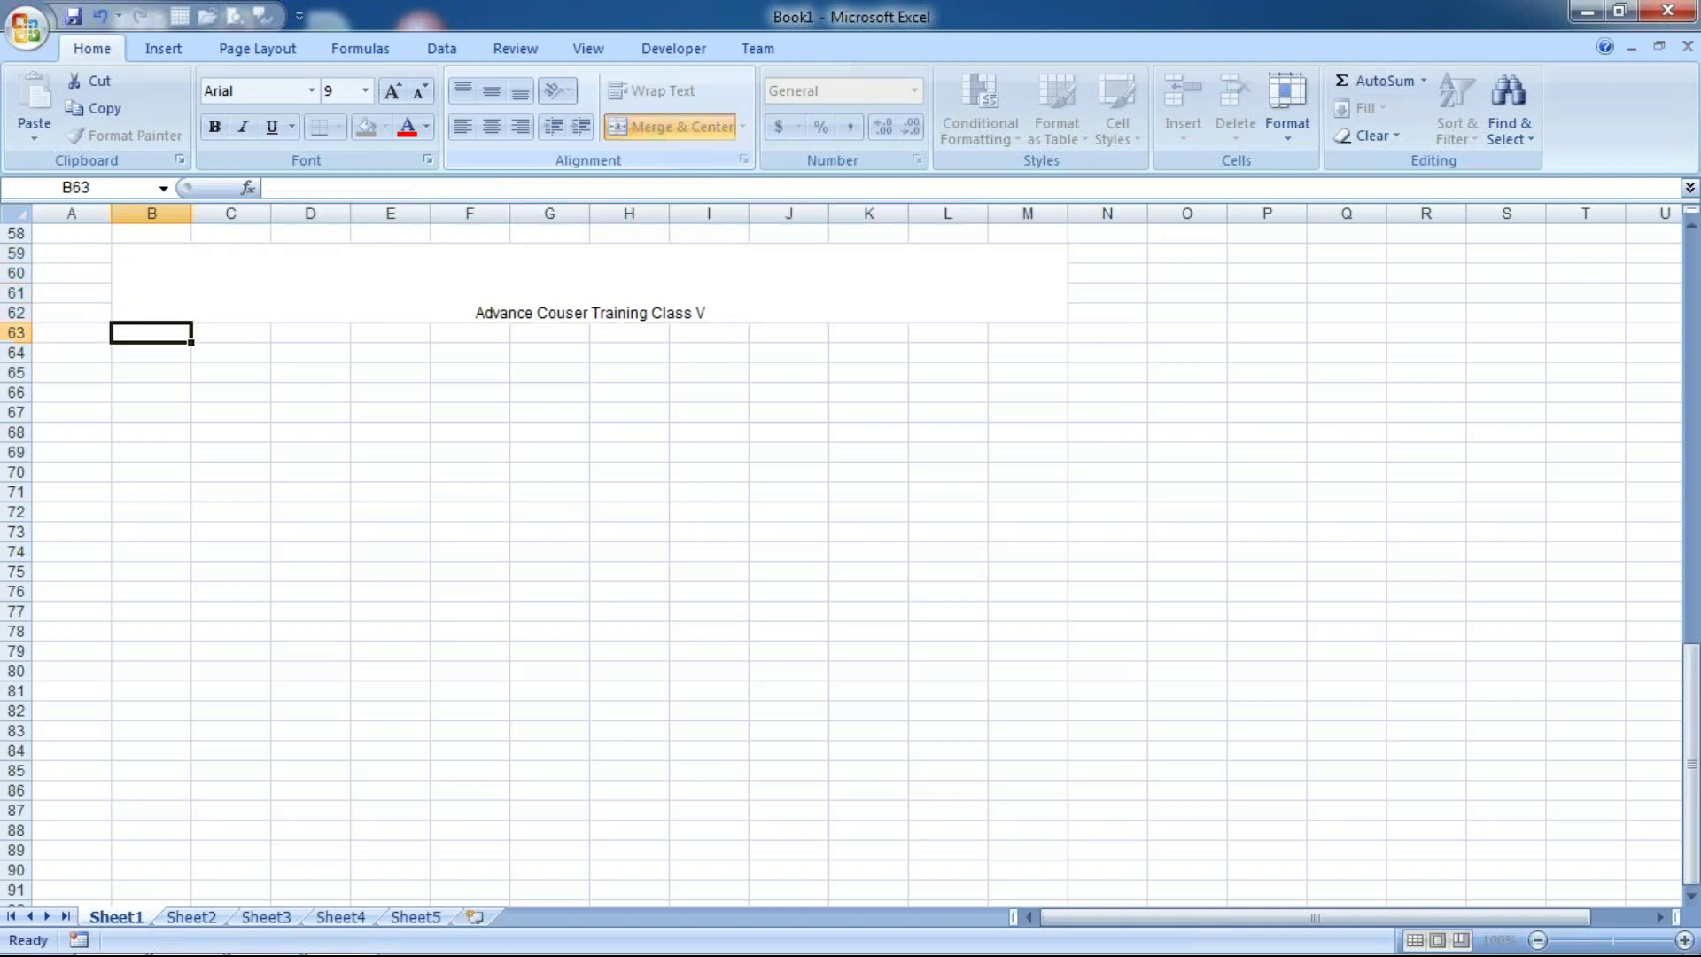
Centre the title vertically in its merged cell with Middle Align.
click(414, 277)
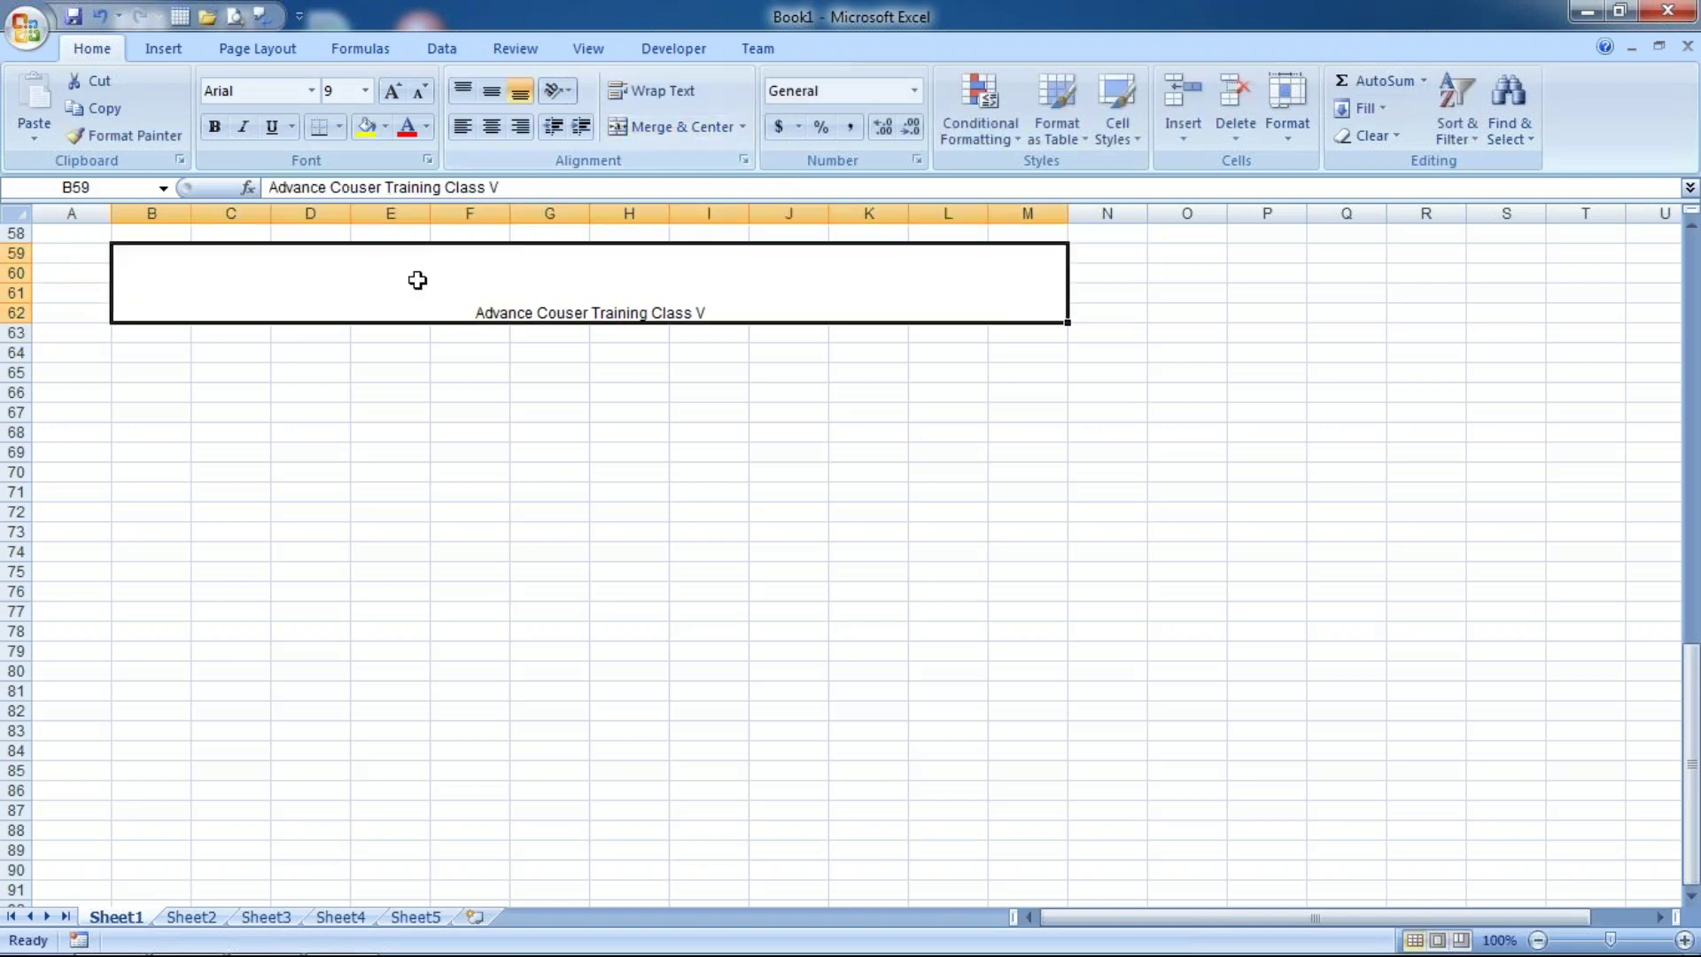
click(491, 90)
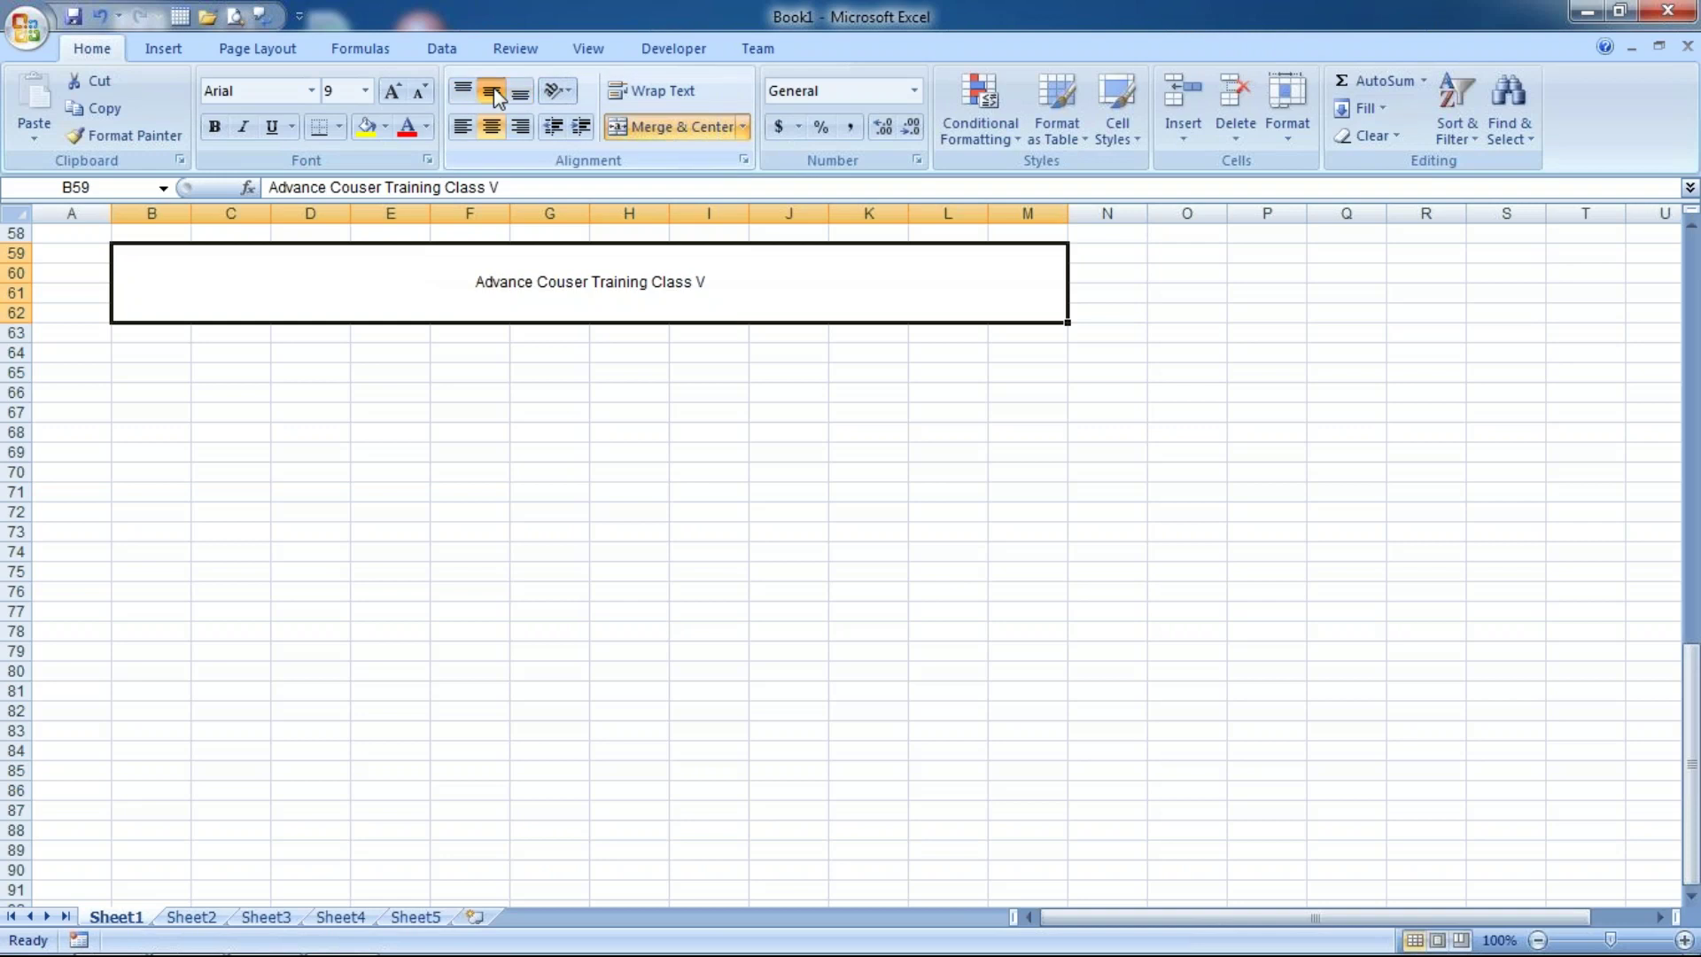
click(167, 436)
click(188, 52)
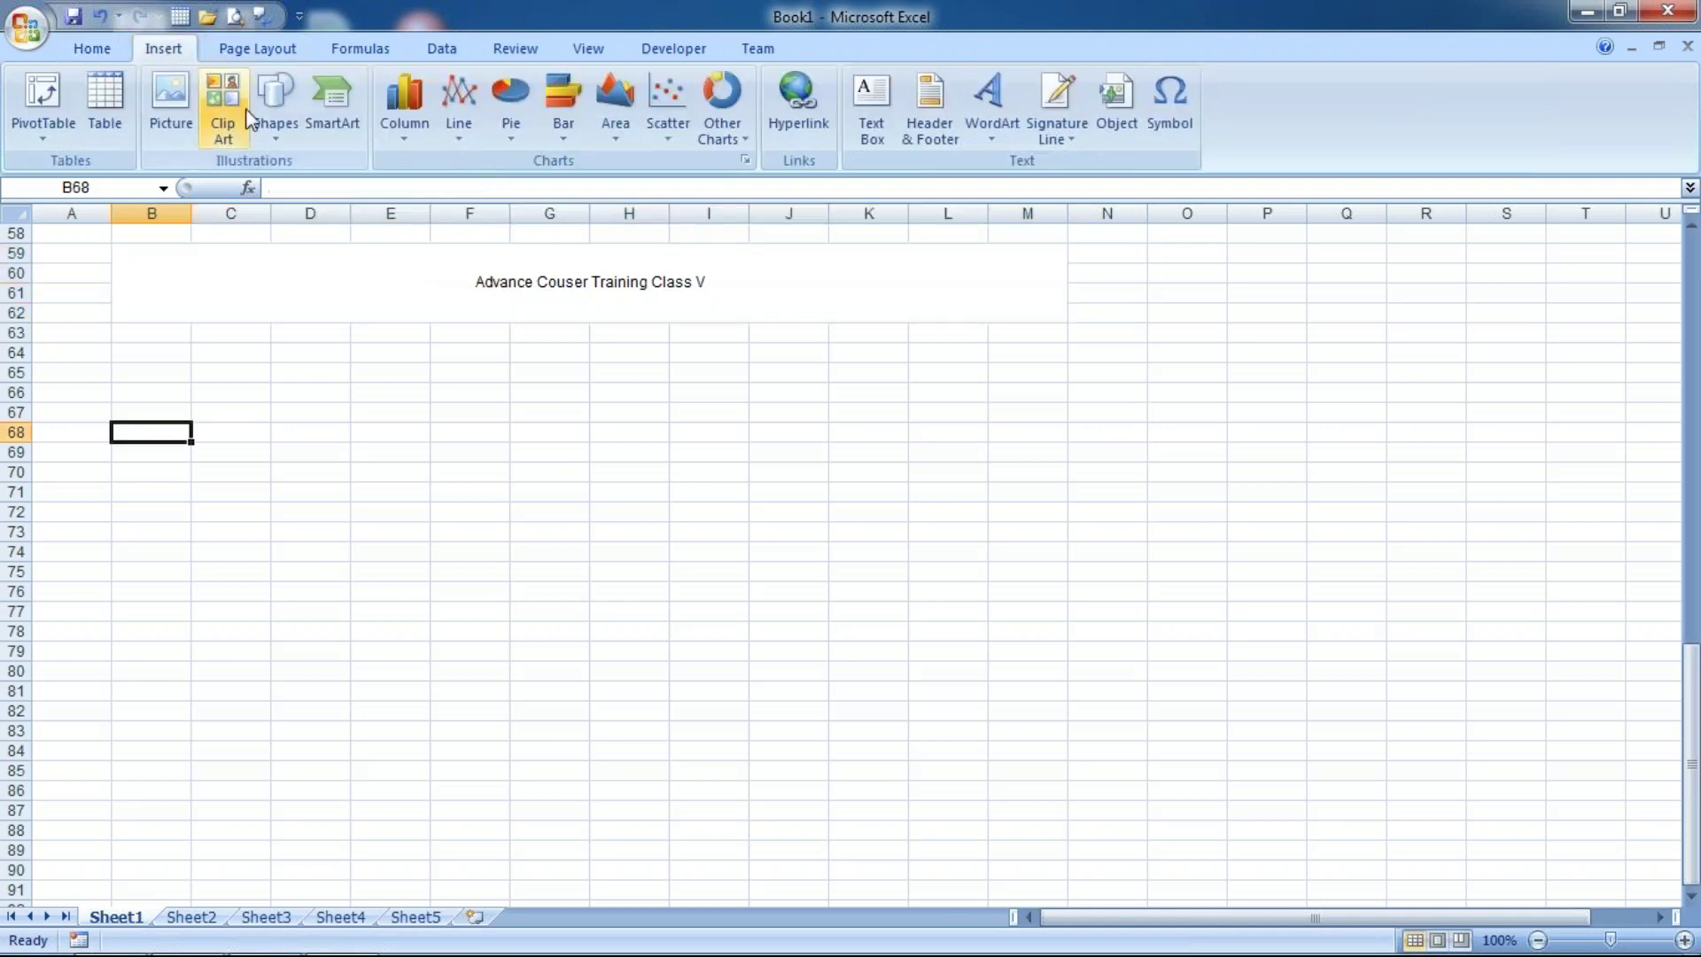
Insert the Chrysanthemum picture, shrink it to about 3.17" by 4.22", and place it under the title.
click(184, 140)
double_click(272, 246)
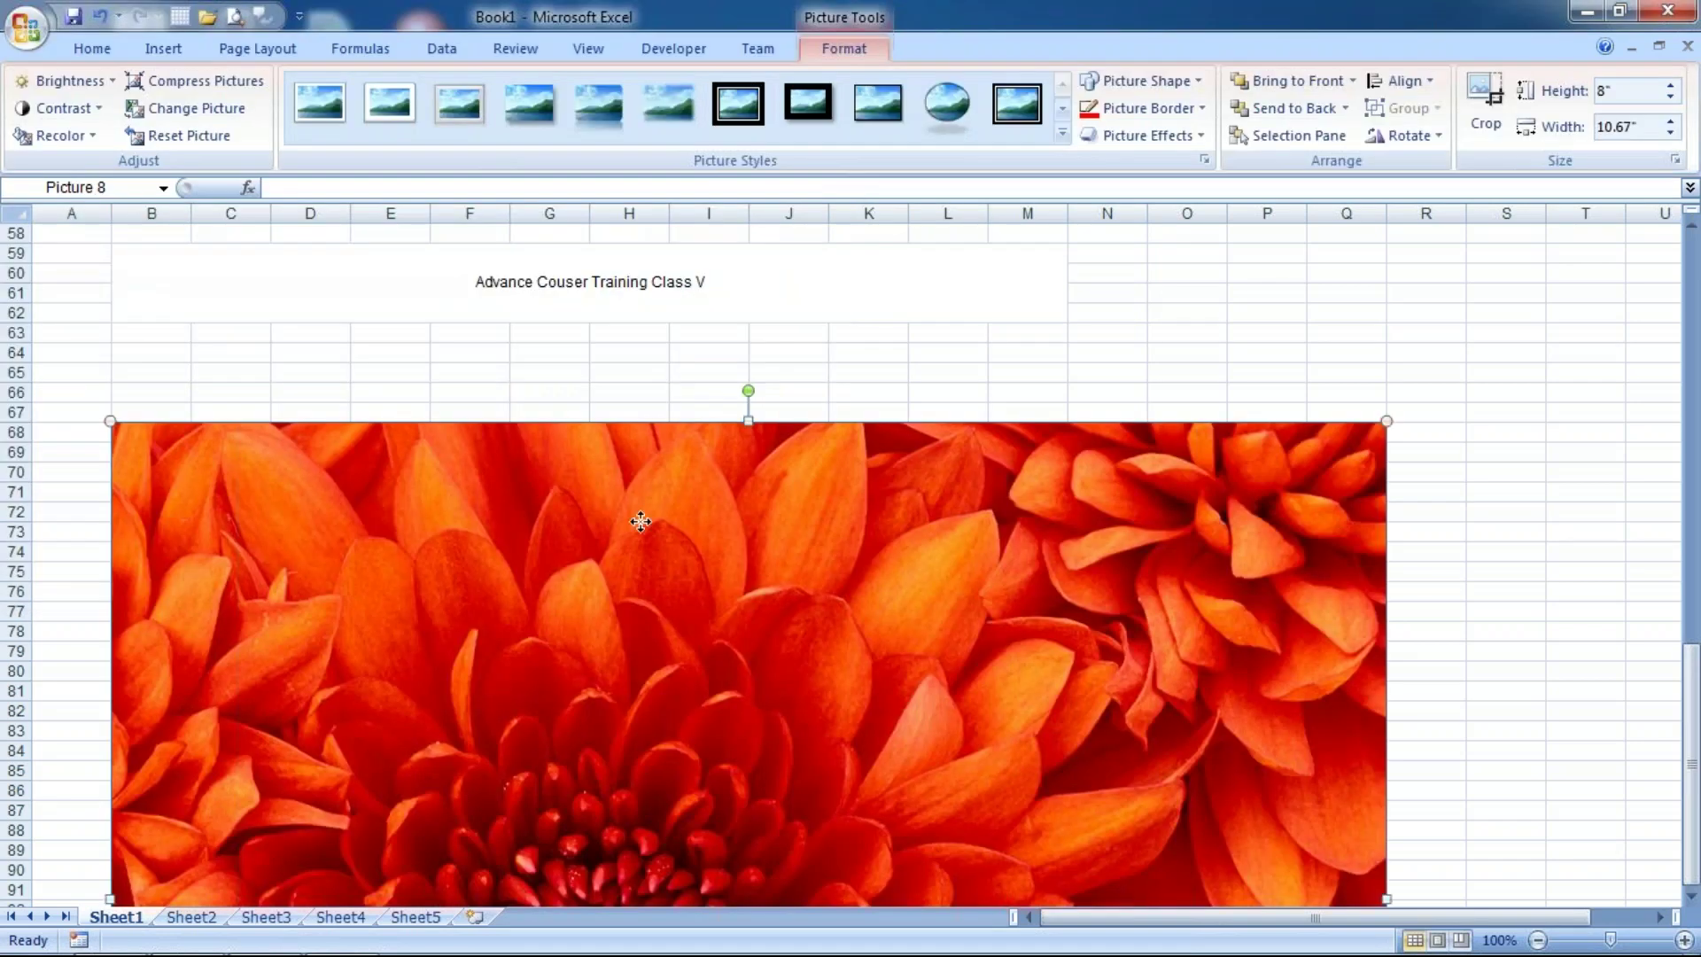
drag(1120, 571, 1056, 502)
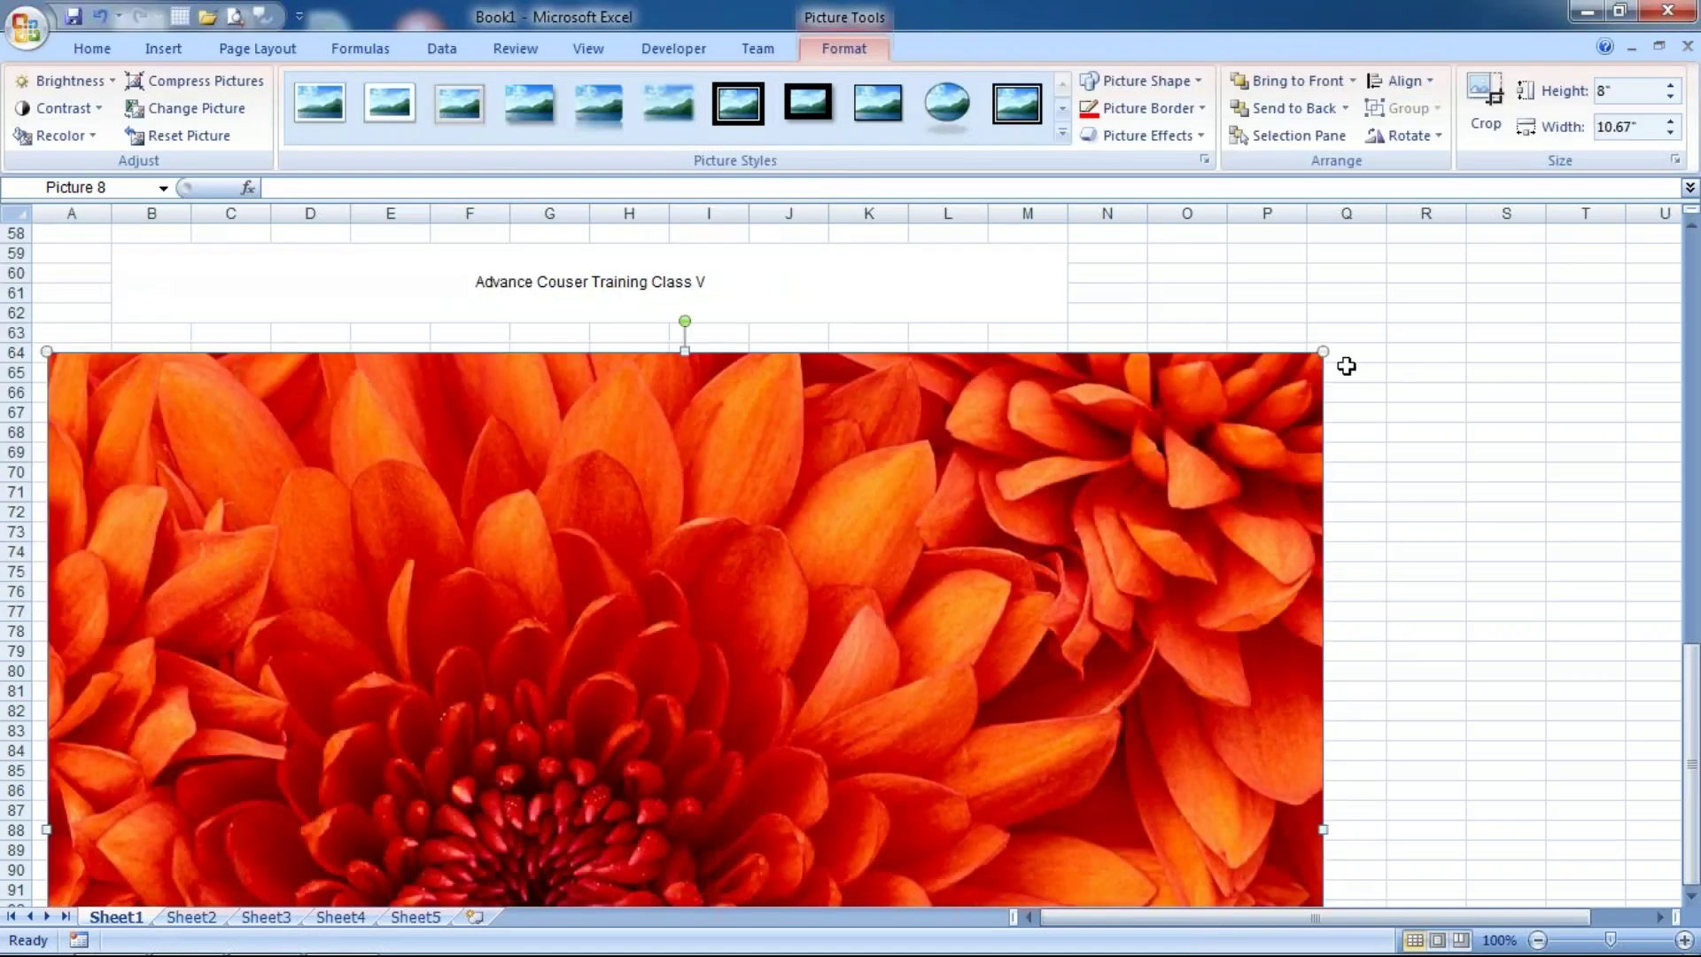
drag(1320, 353, 938, 640)
mouse_move(676, 660)
mouse_down()
mouse_move(424, 384)
mouse_move(348, 343)
mouse_up()
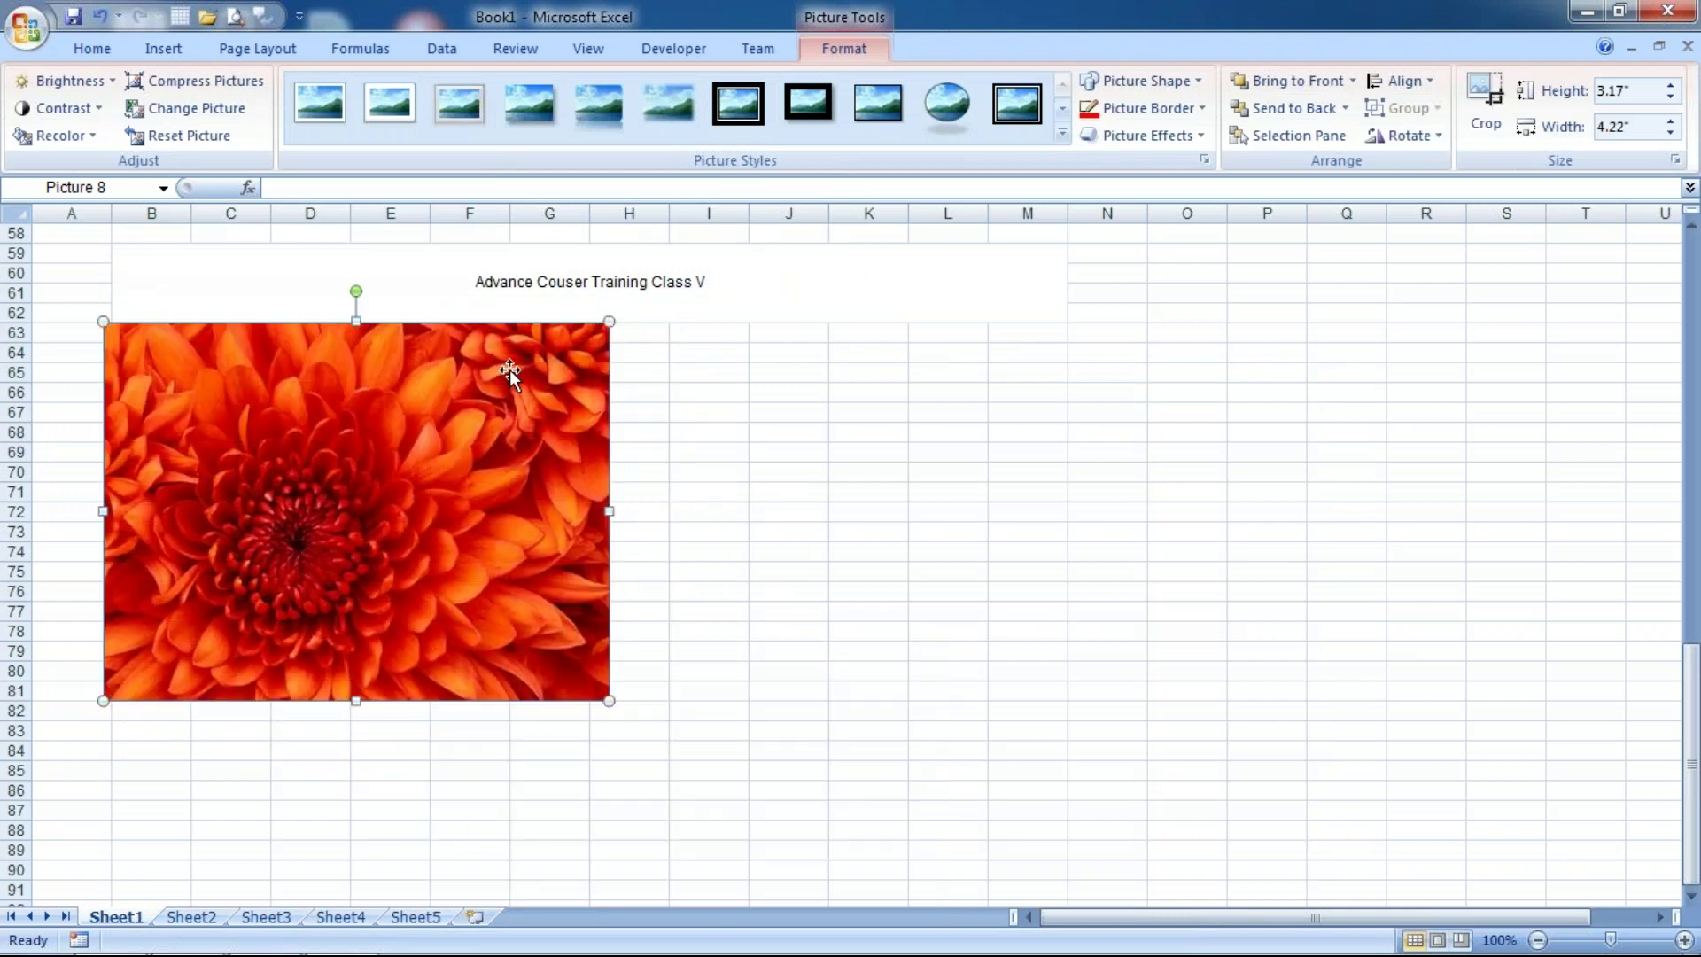
click(978, 477)
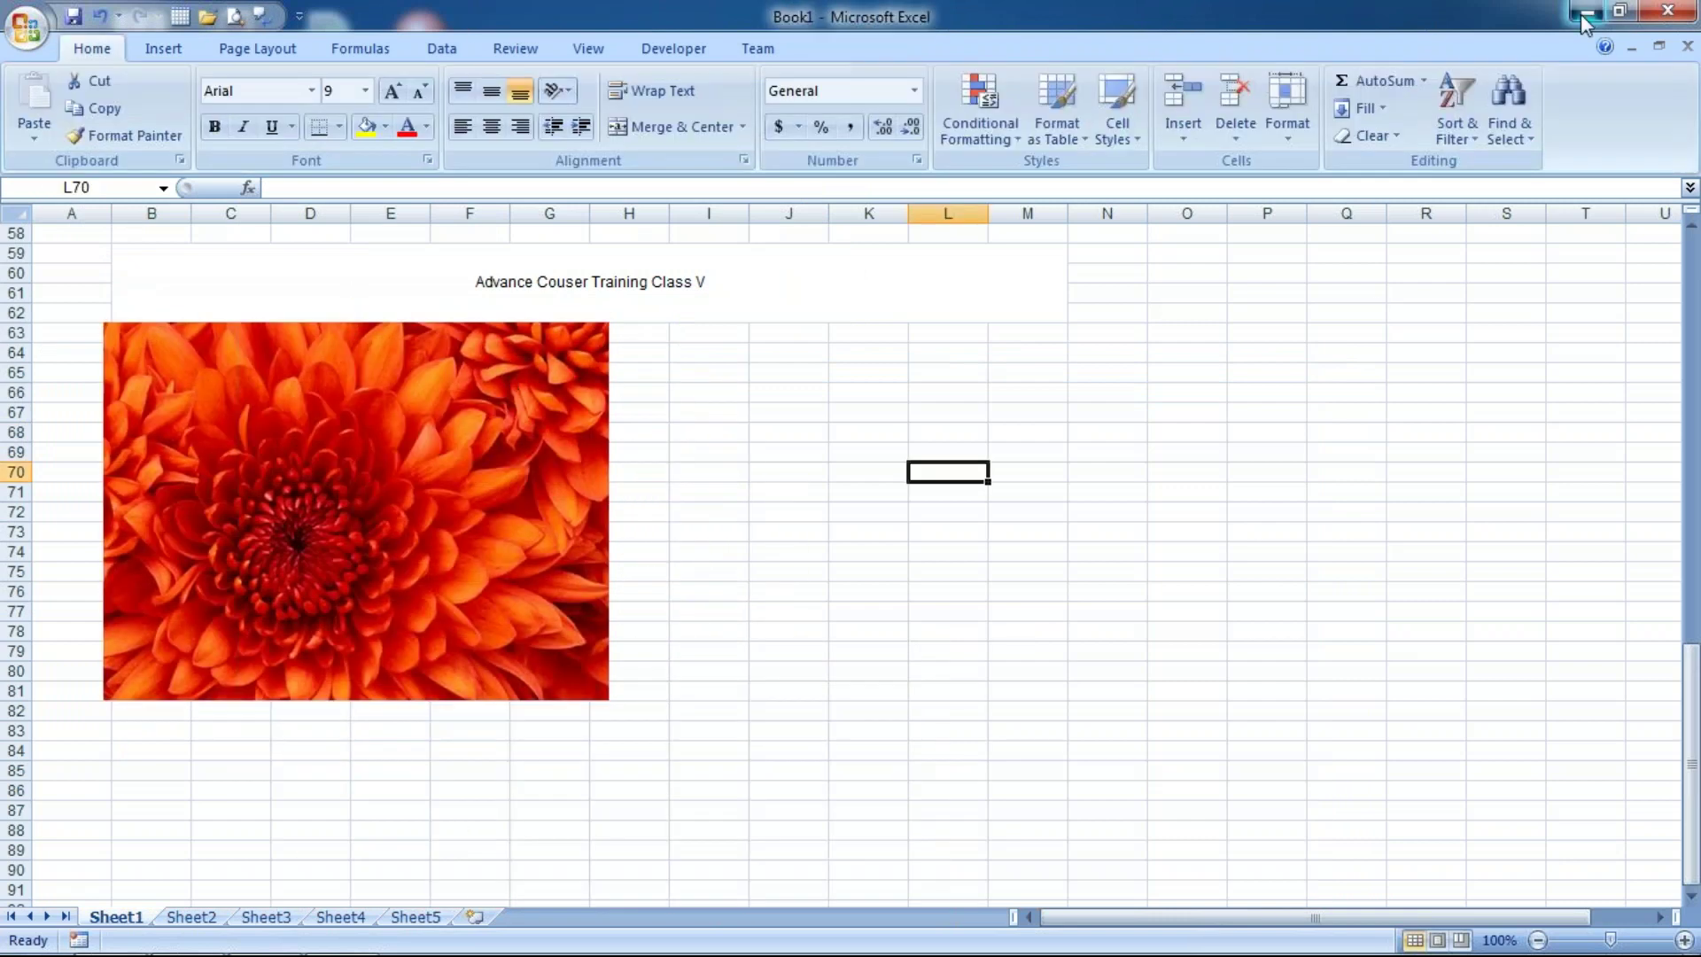
Restore the Excel window and switch to the empty Sheet2.
click(1587, 11)
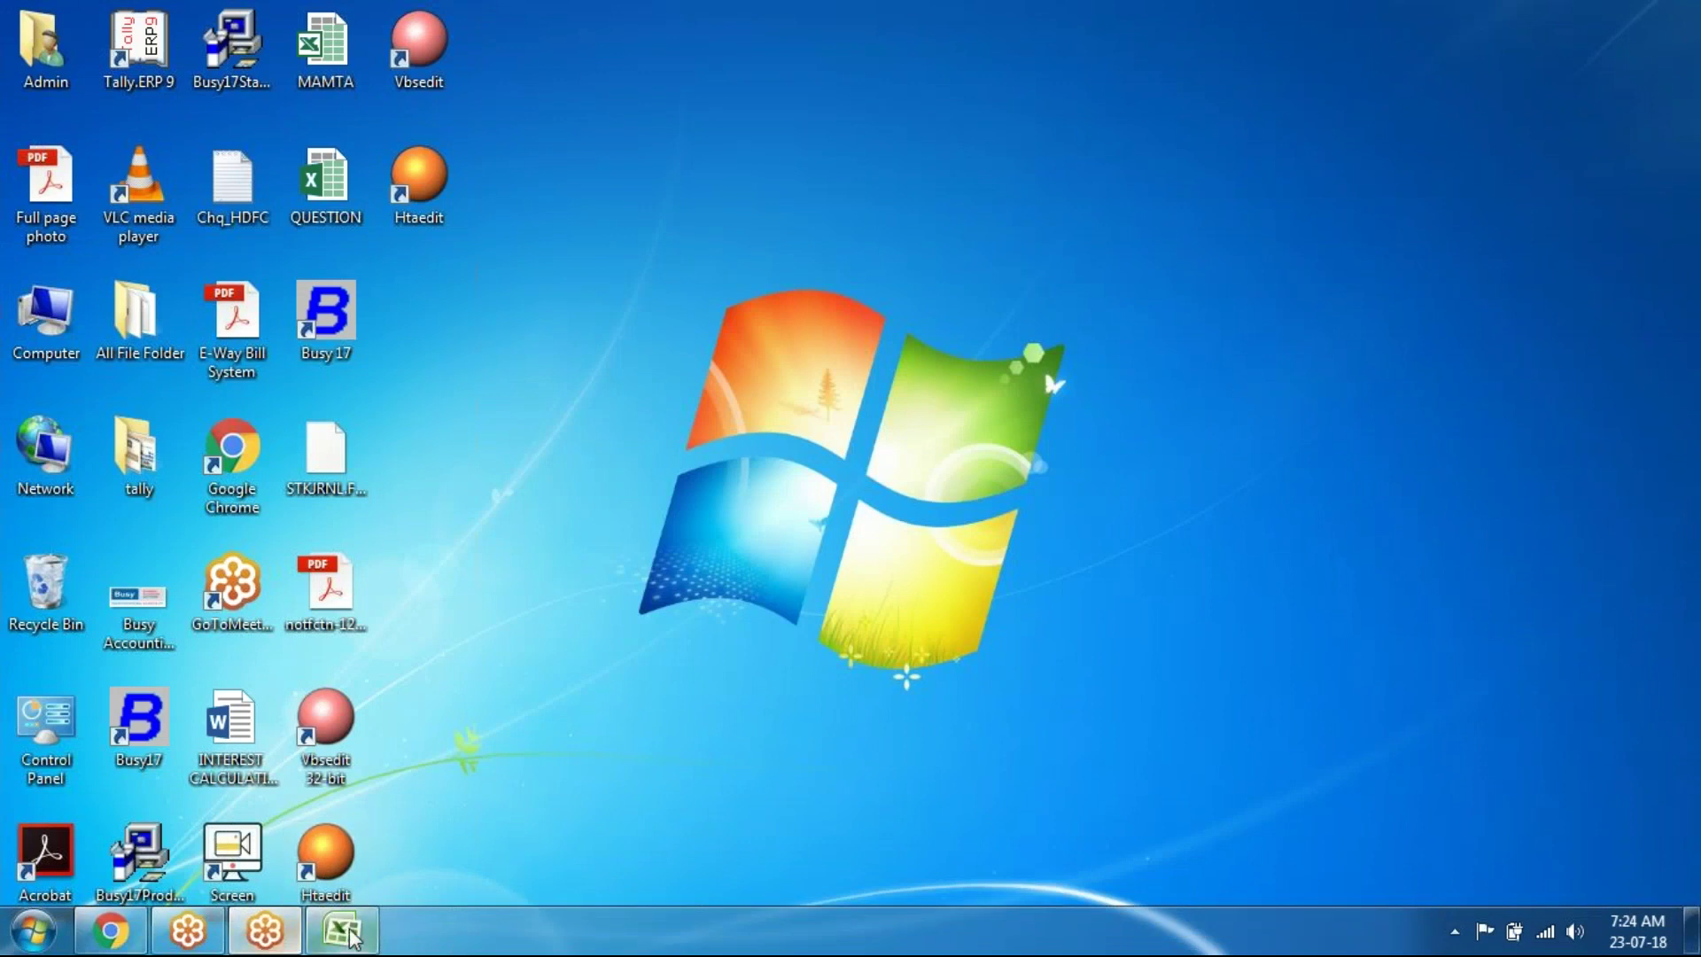
click(341, 931)
click(161, 52)
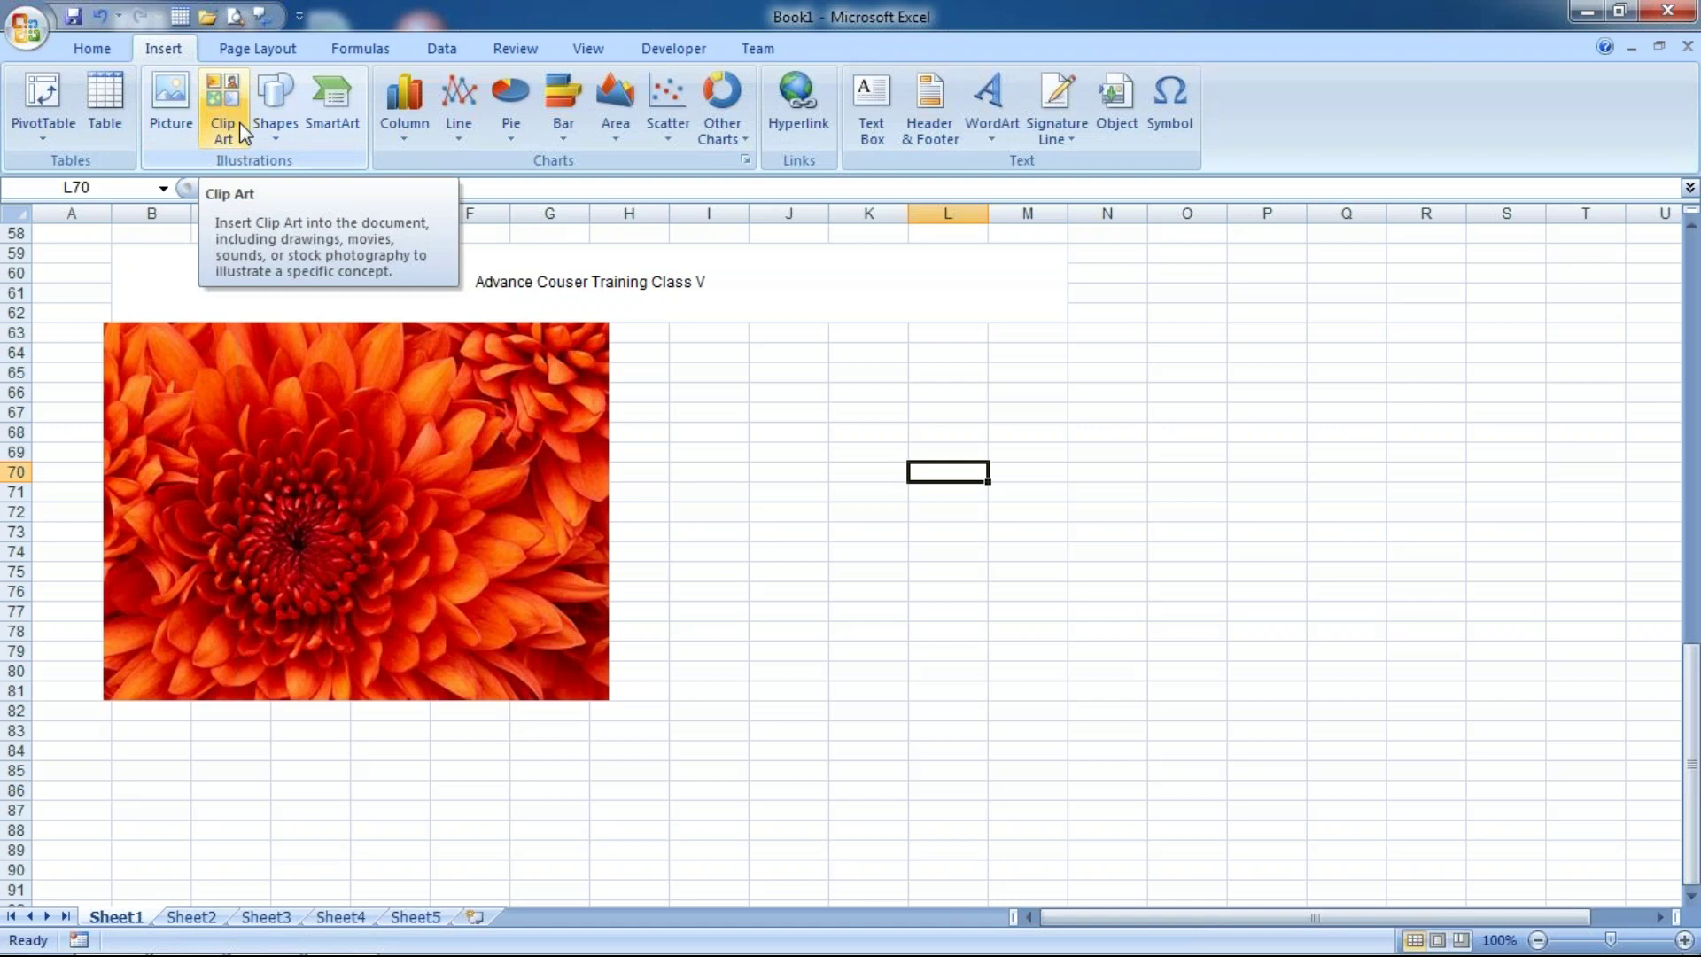
click(194, 917)
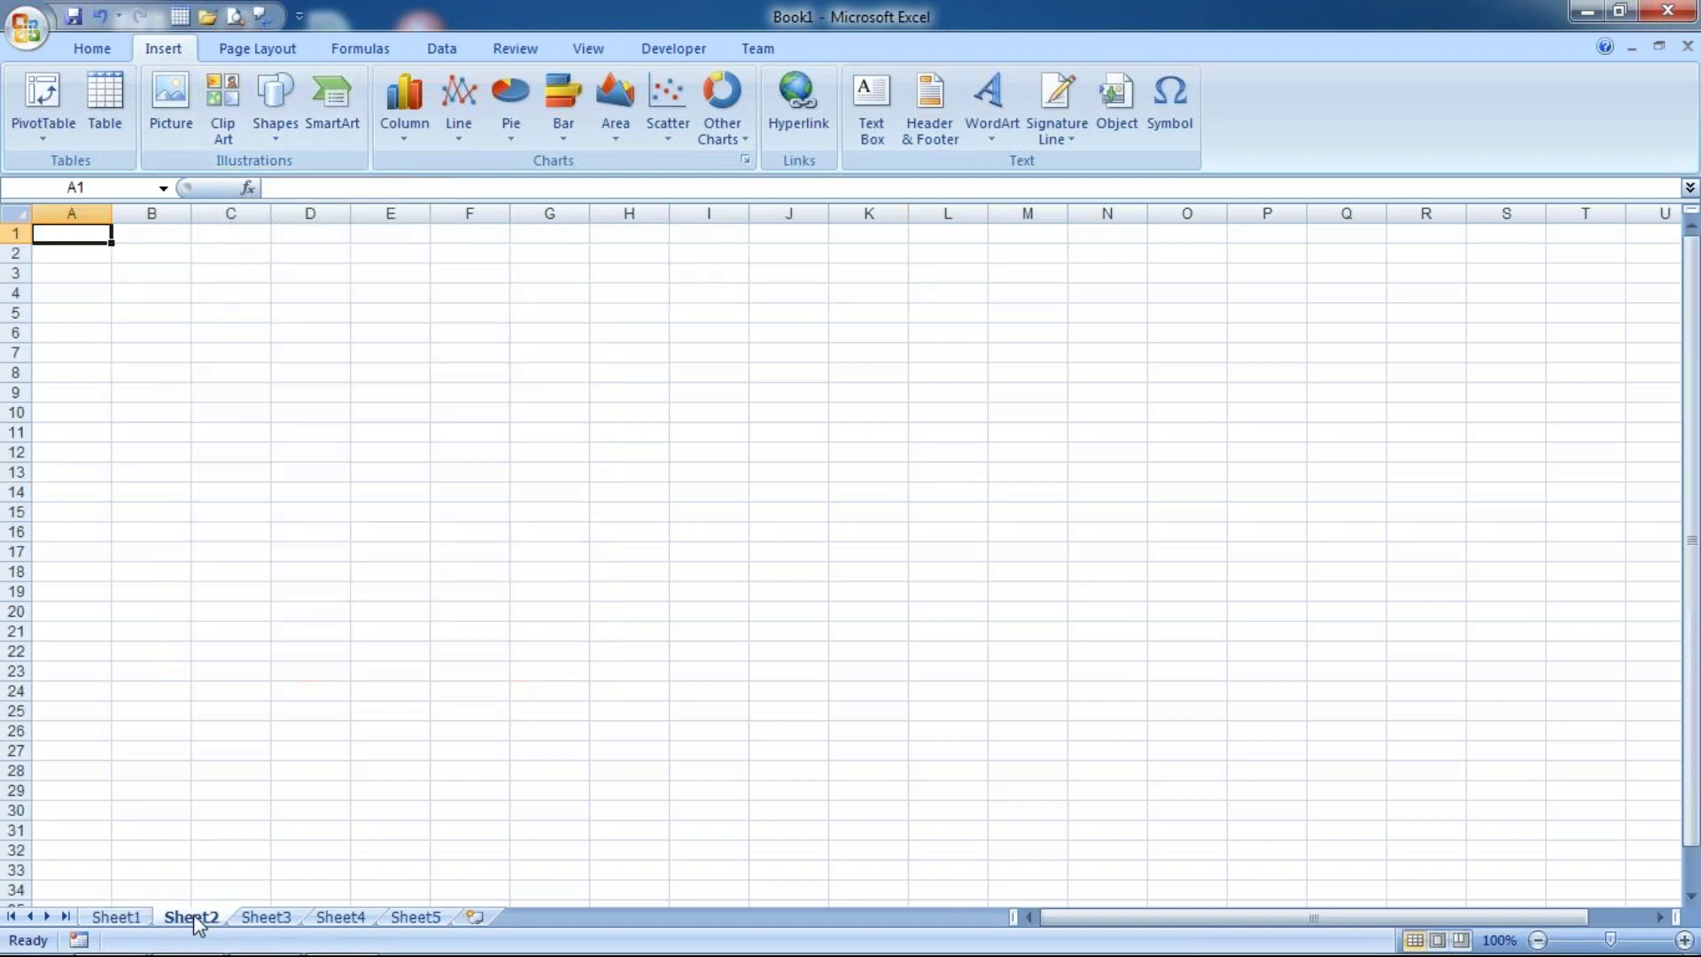
Search clip art for CAR and place the green race car around D7.
click(223, 106)
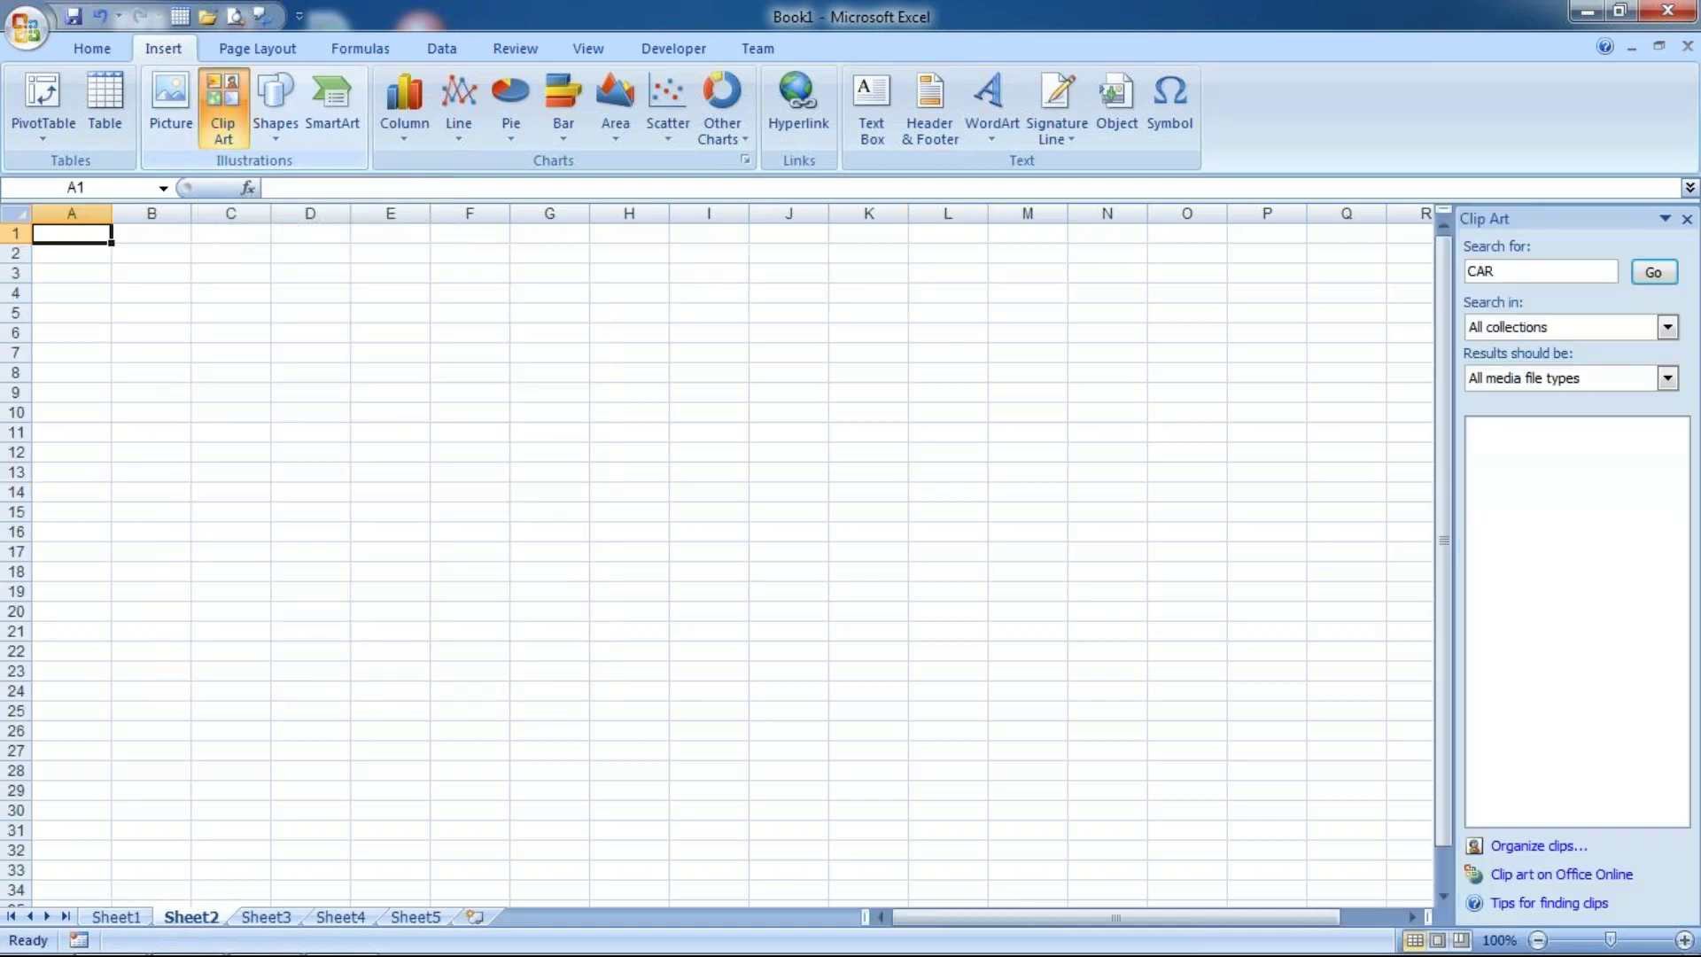
click(1645, 266)
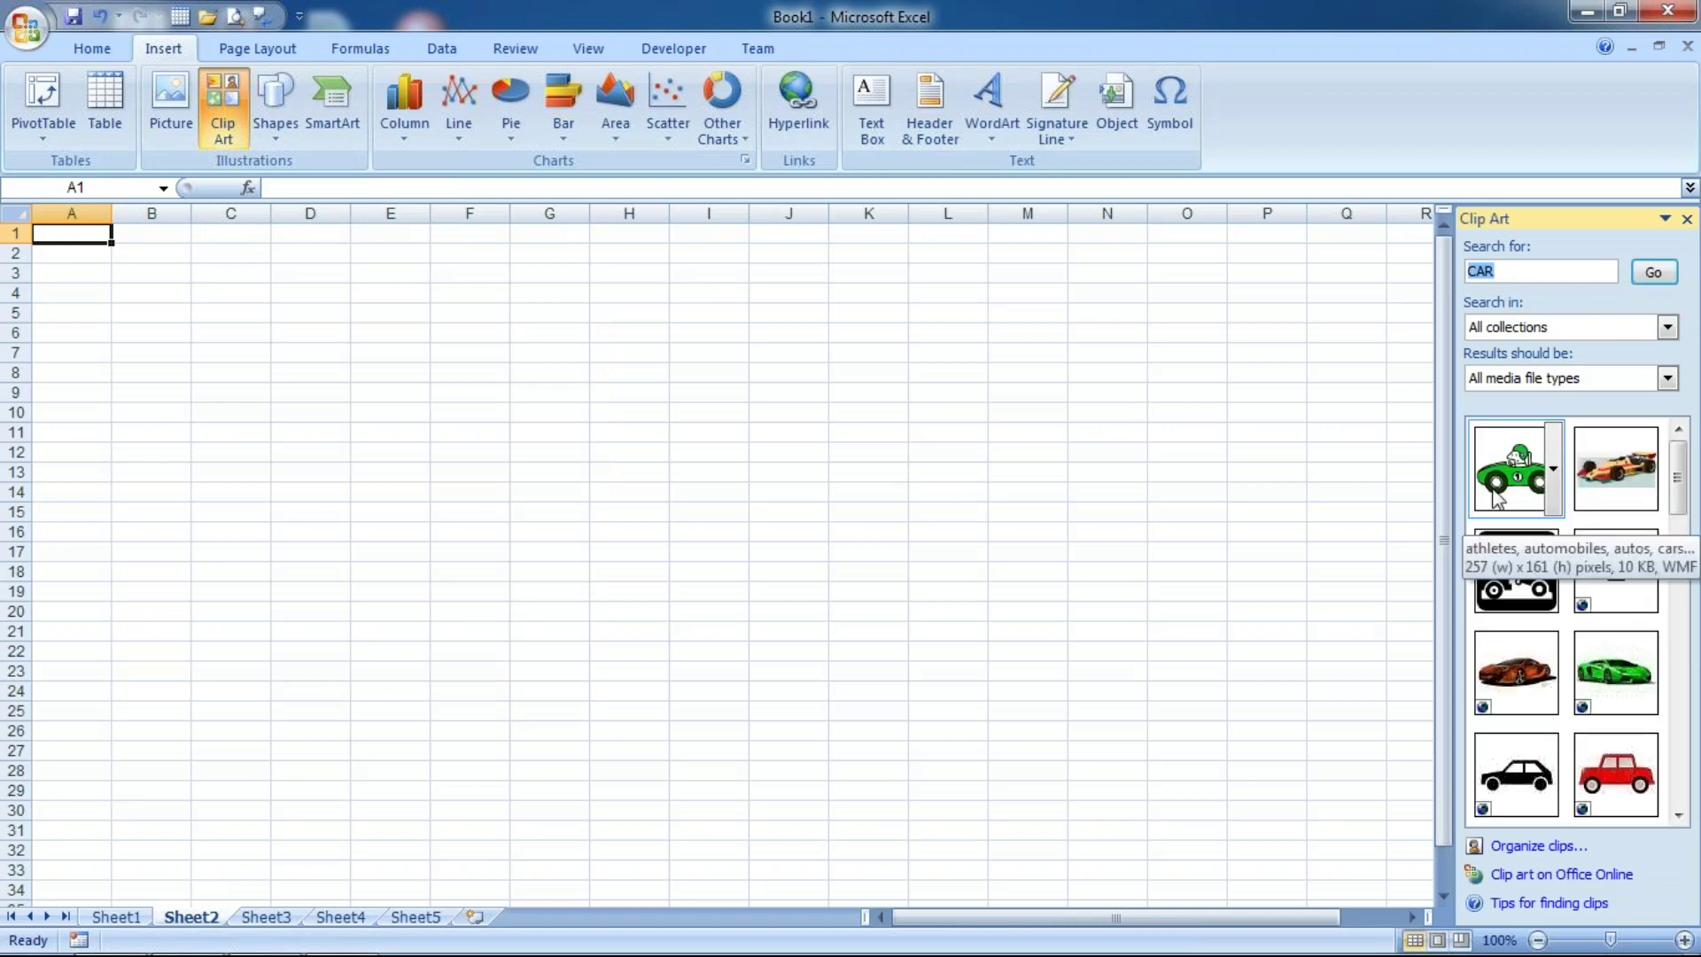
click(1496, 492)
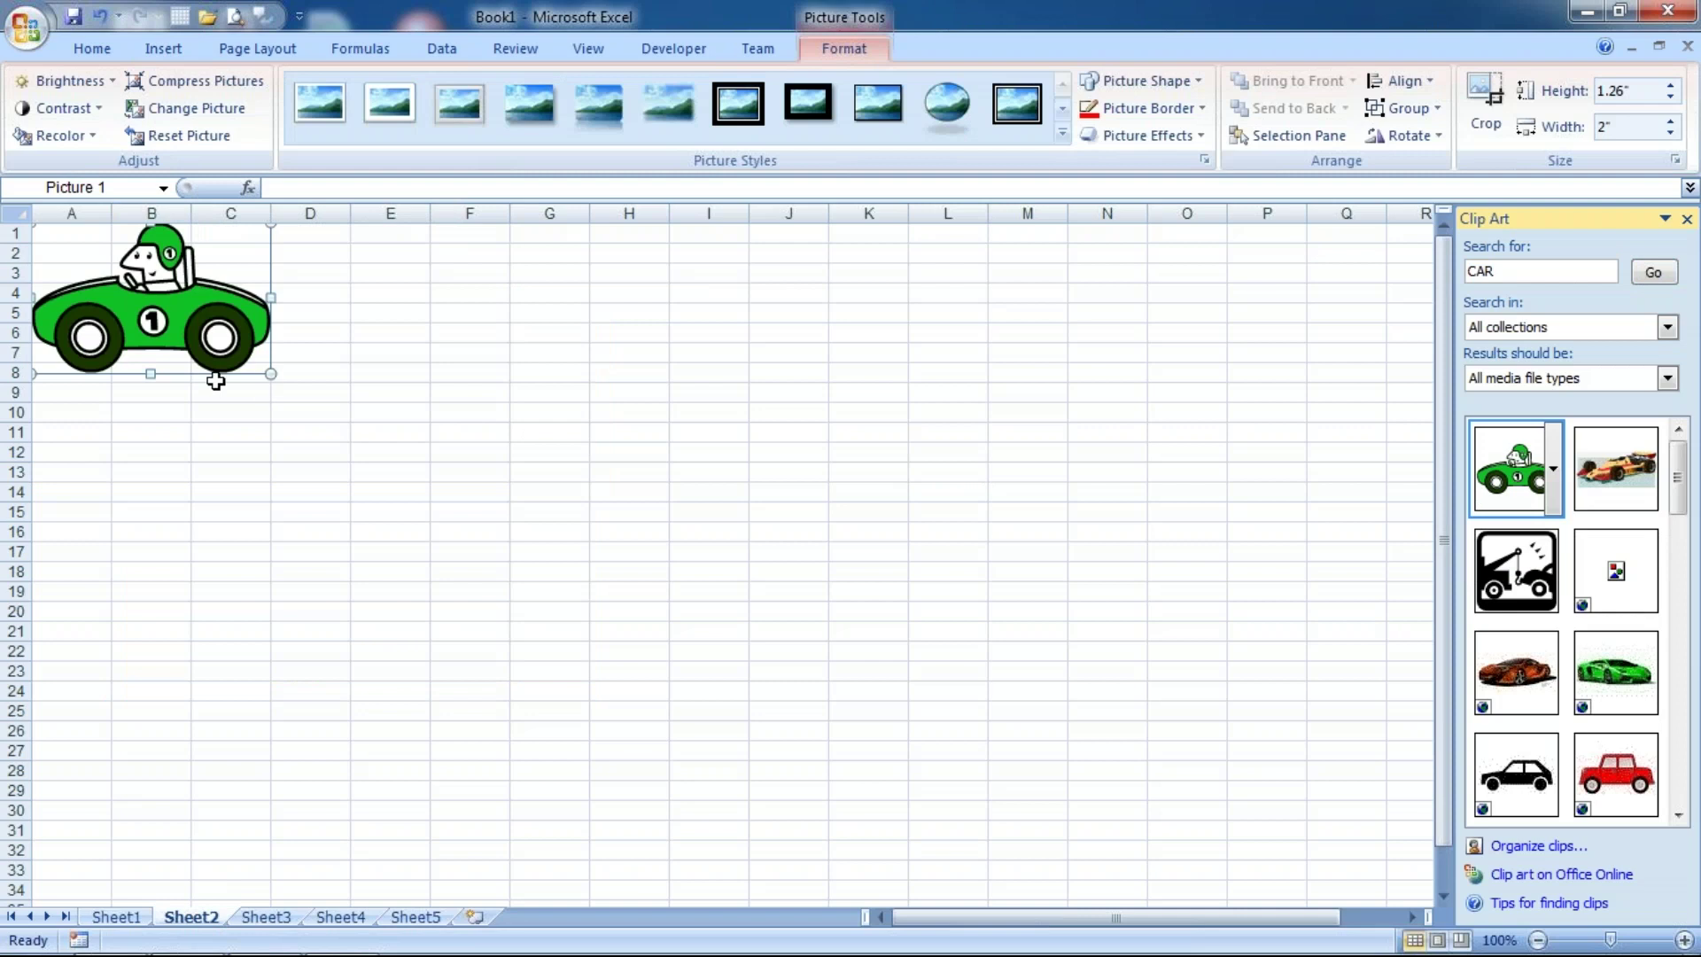
drag(150, 299, 418, 443)
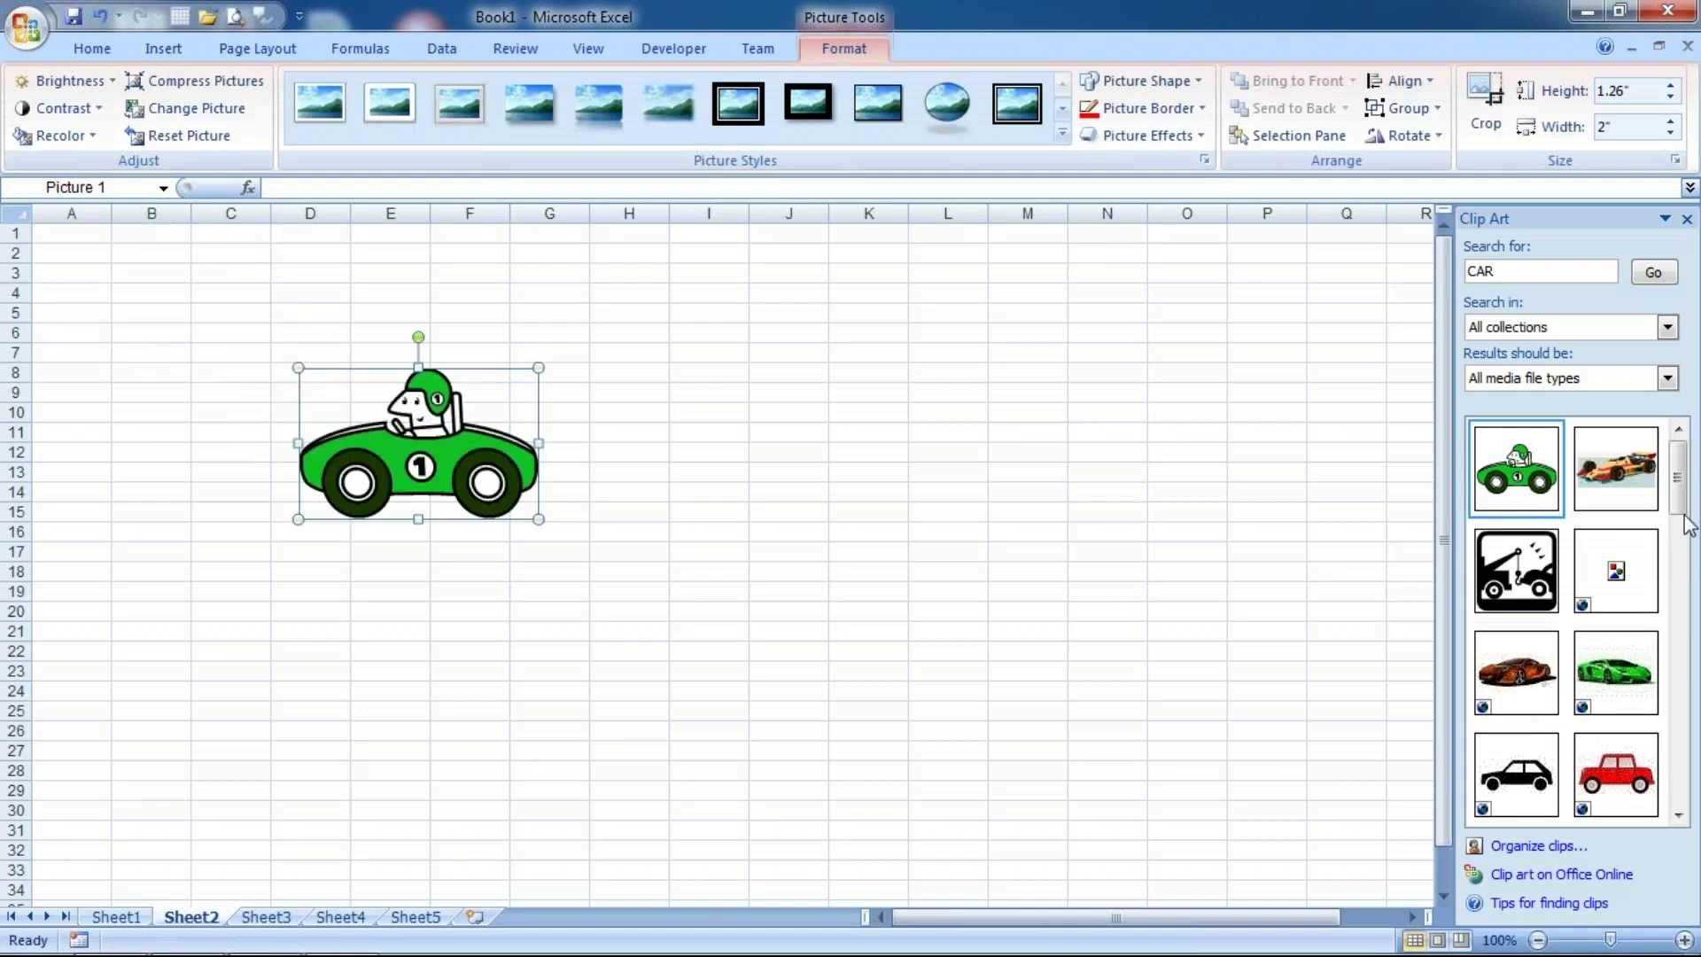
Rerun the CAR search in Office Collections > Animals only, excluding My Collections.
click(1669, 326)
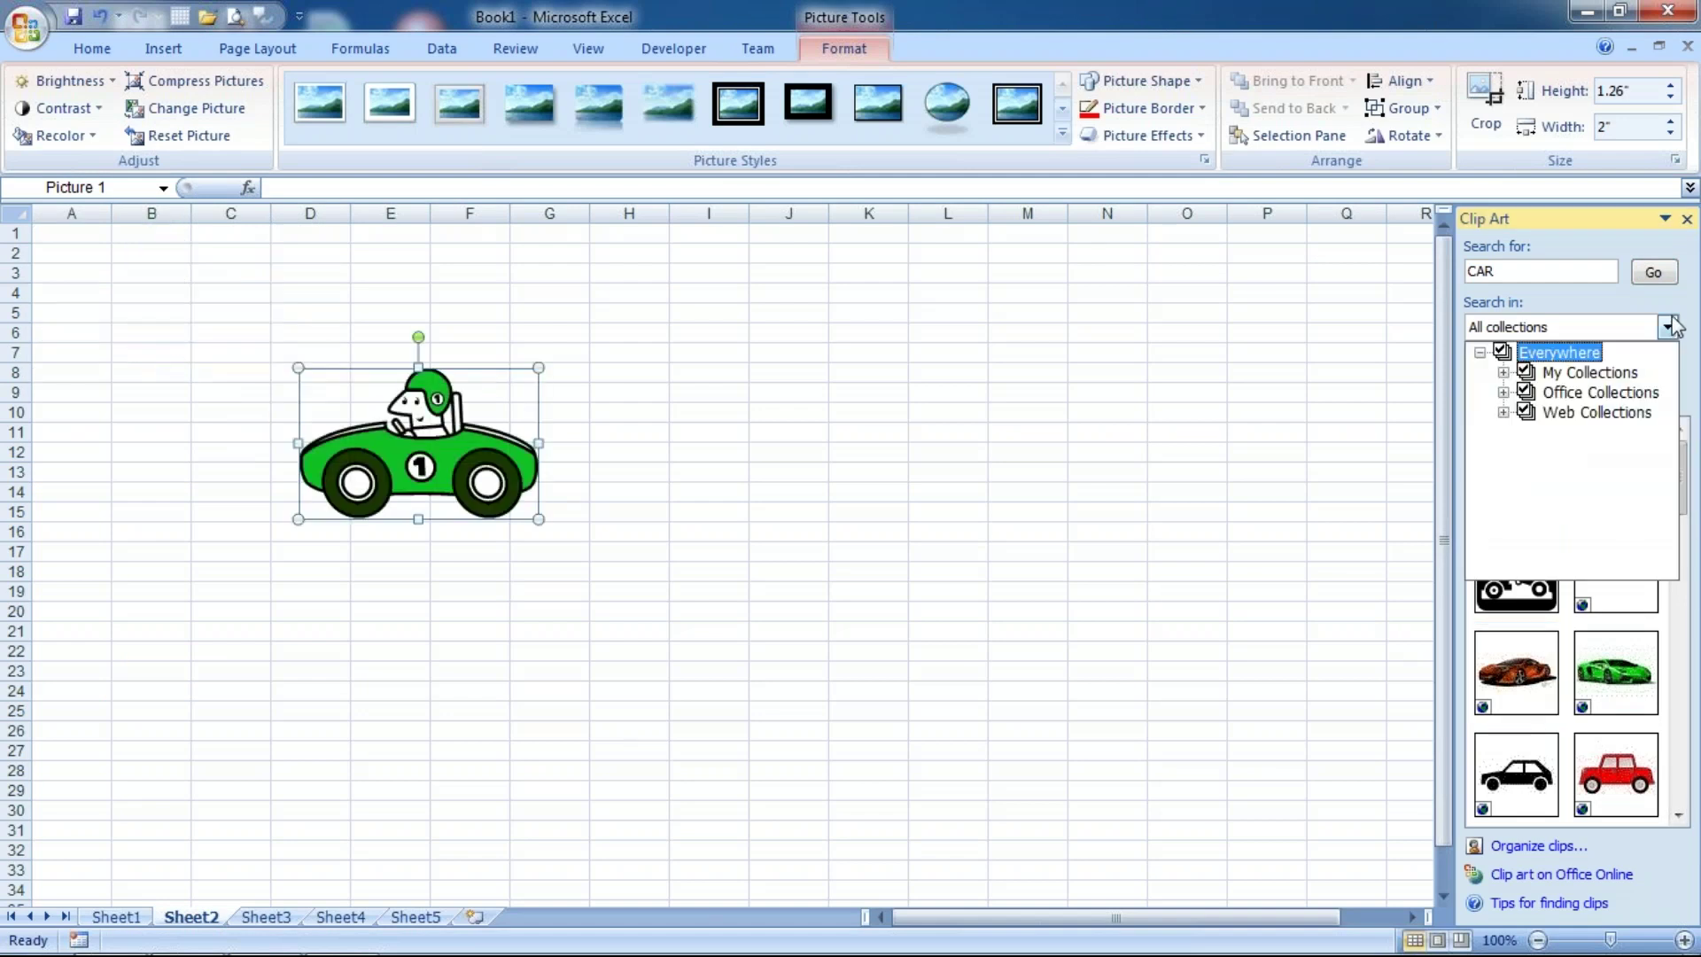
click(1642, 372)
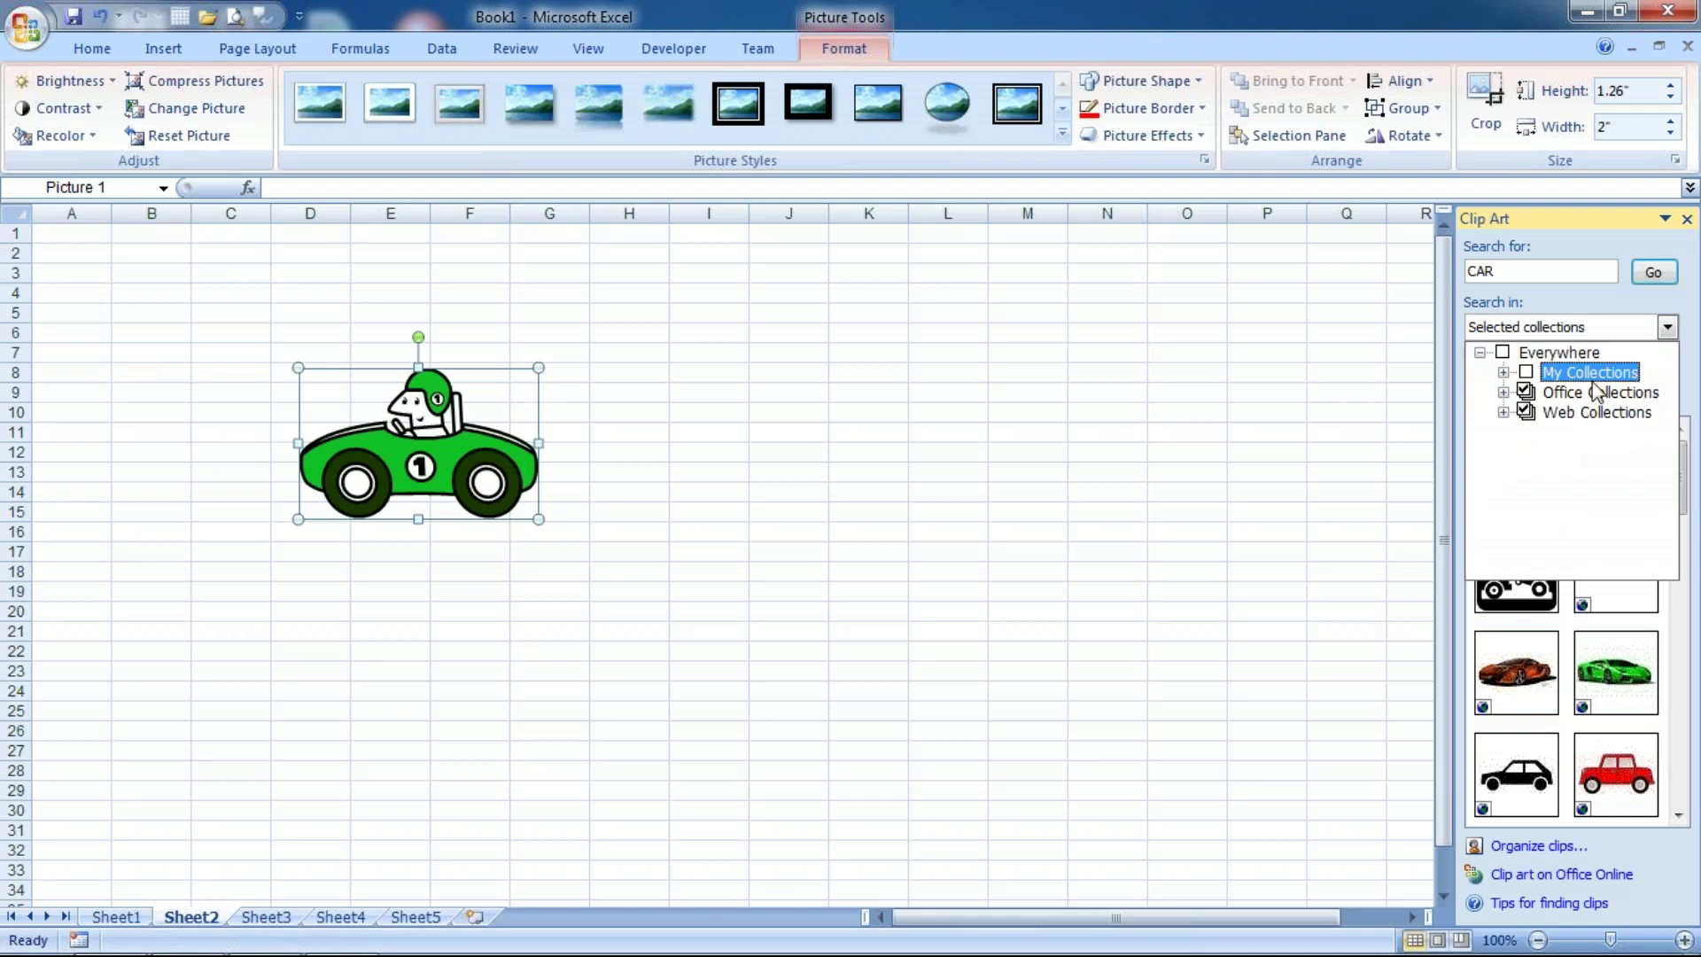
click(1504, 392)
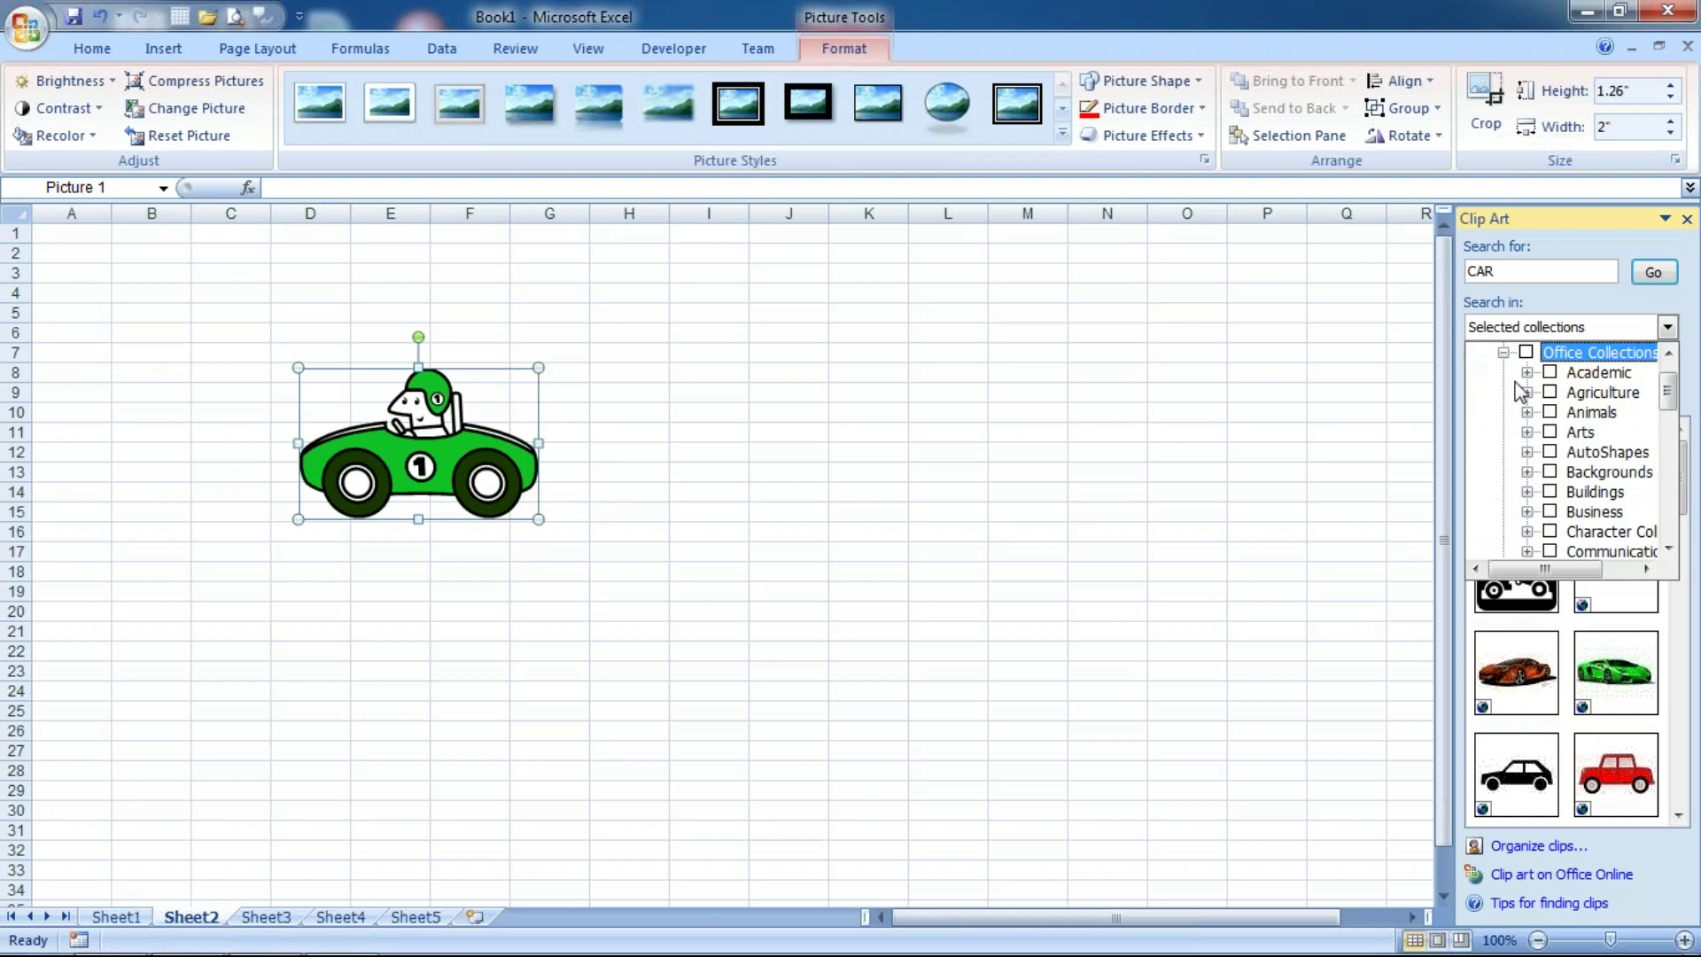
click(1550, 412)
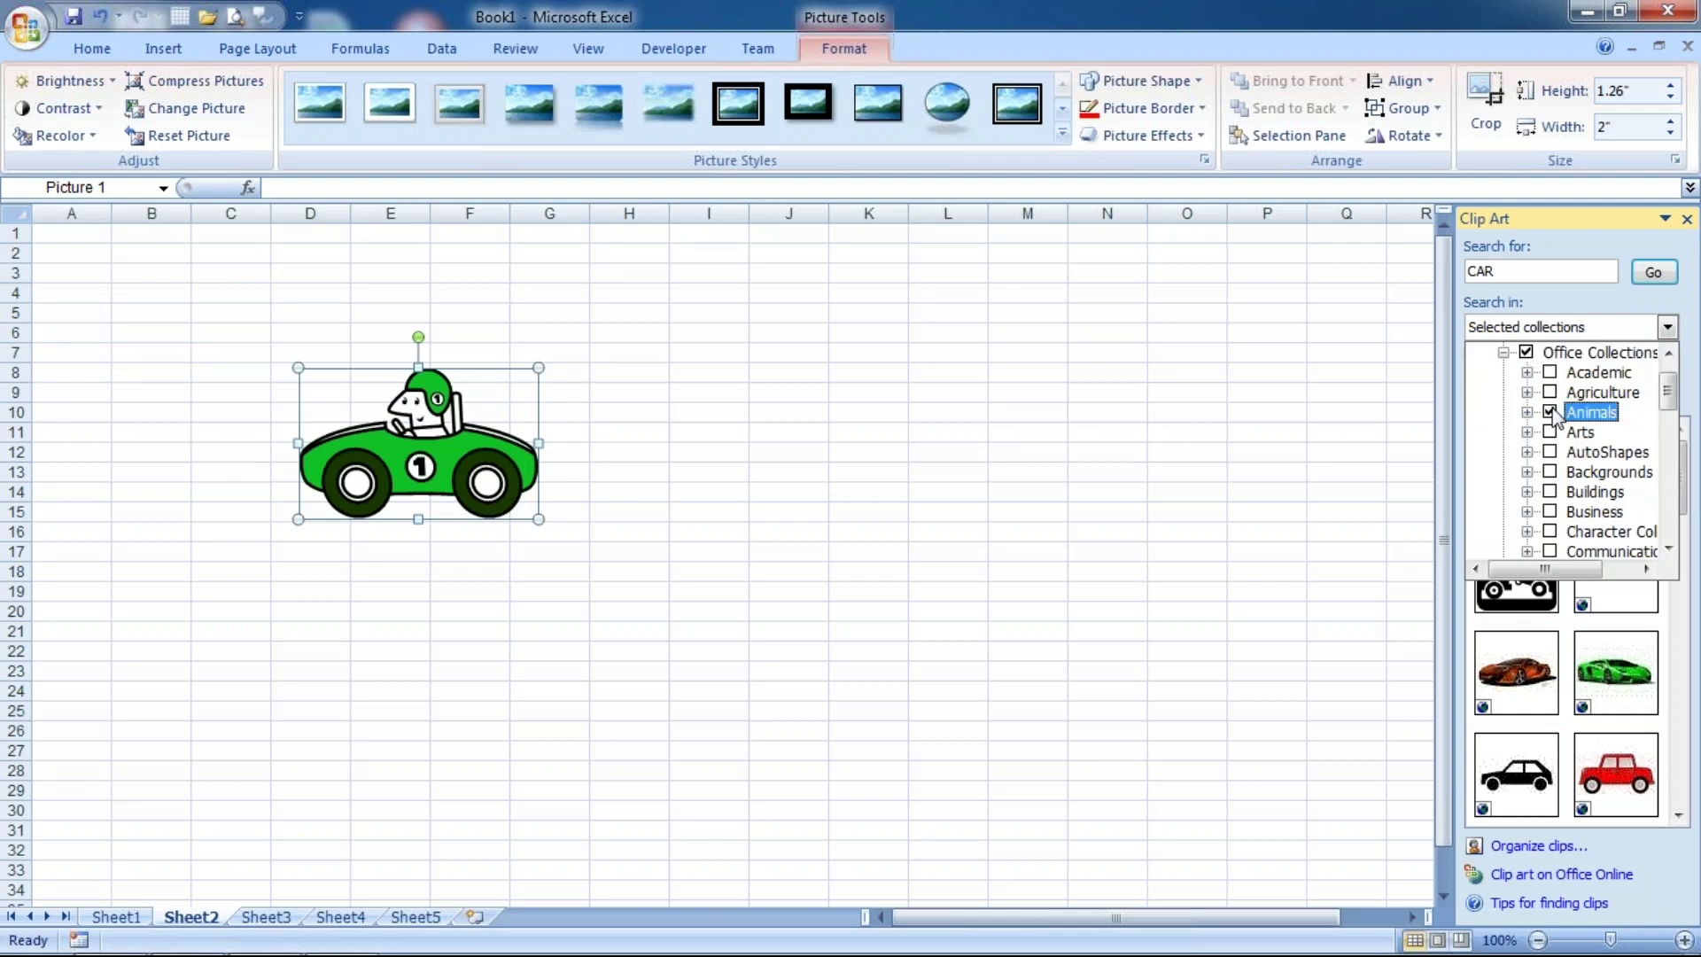
click(1348, 444)
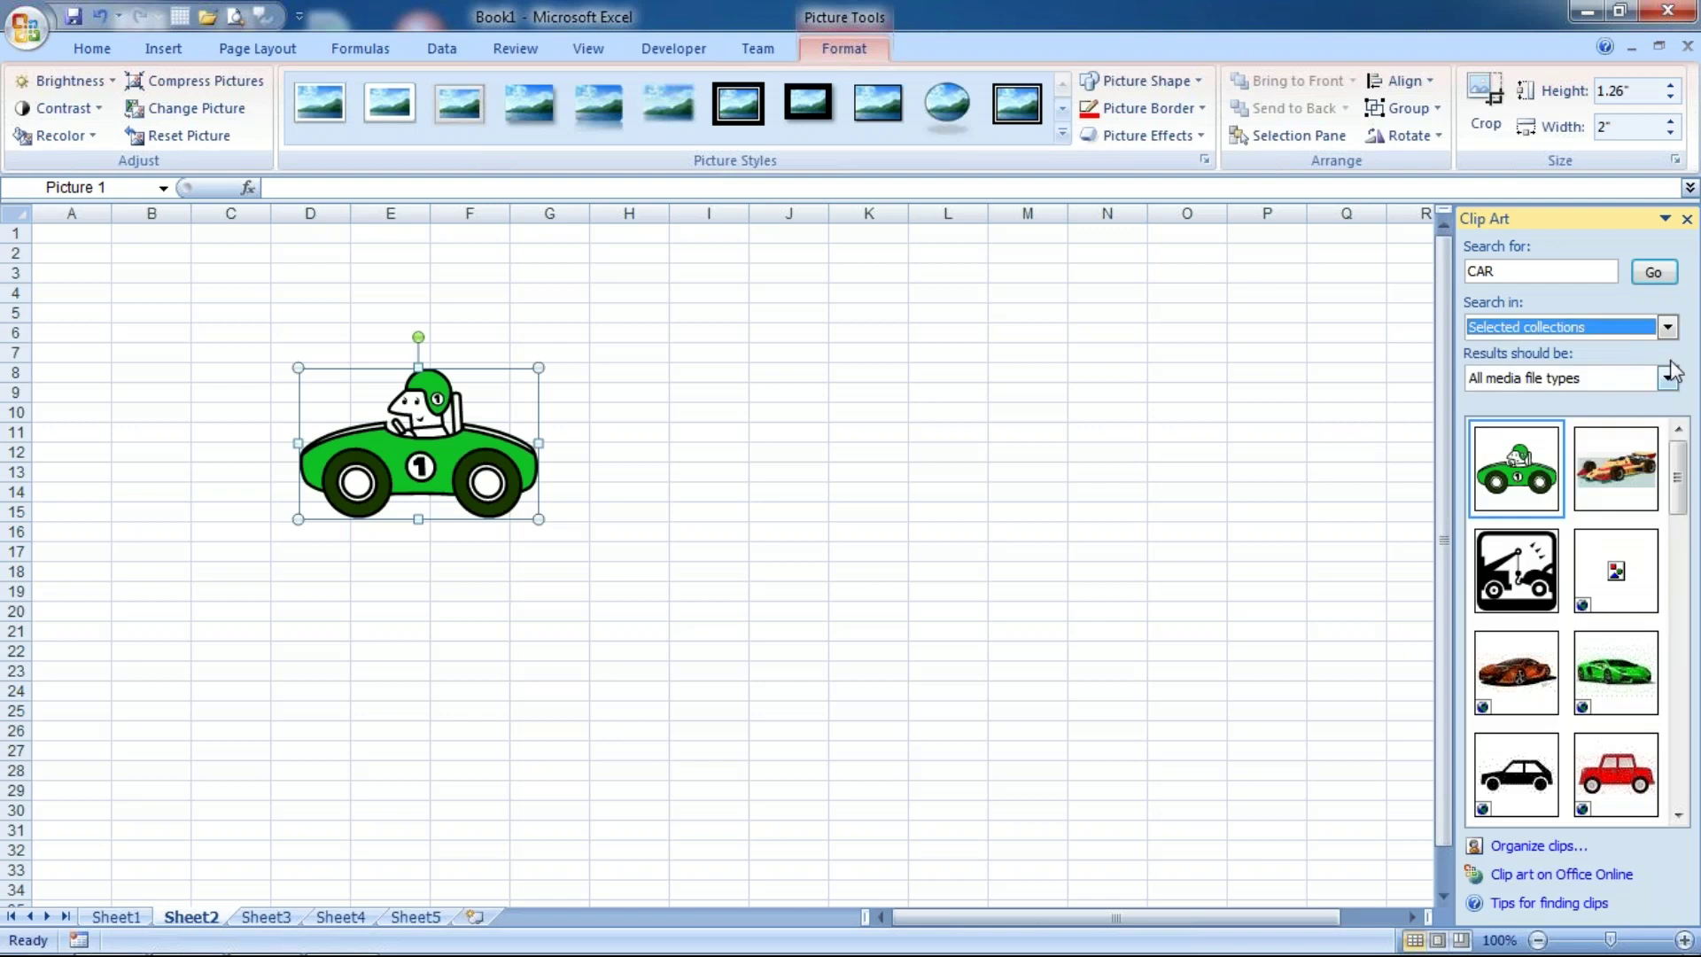
click(1655, 273)
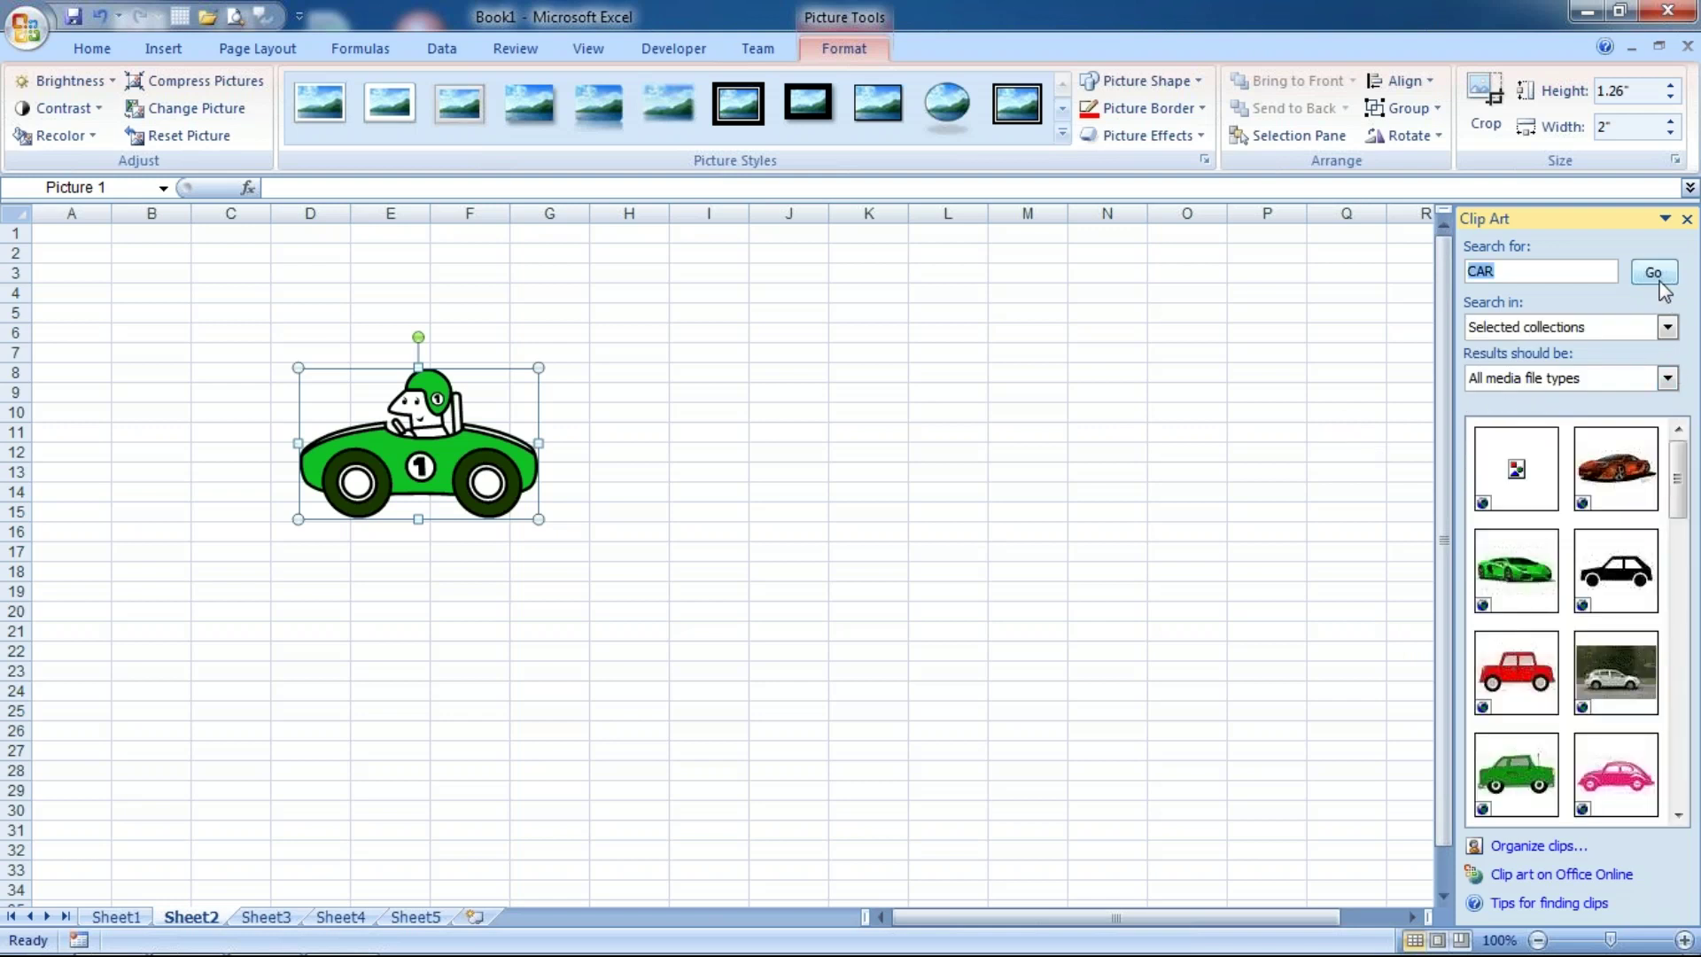
click(1583, 379)
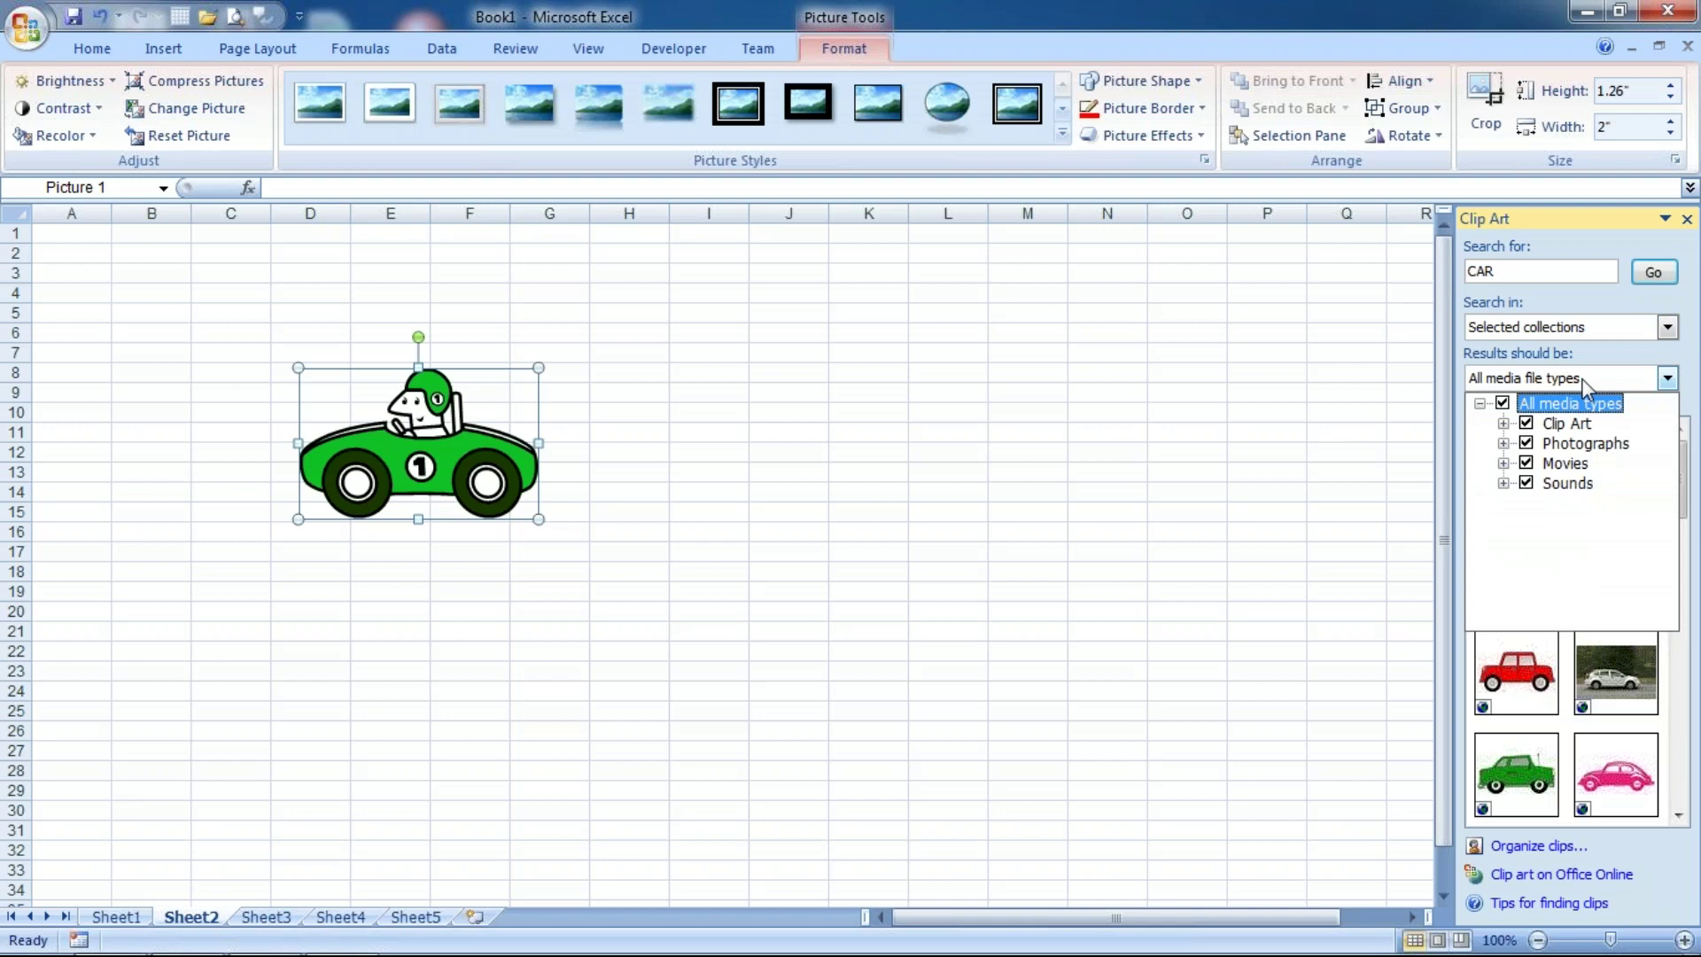
click(1253, 450)
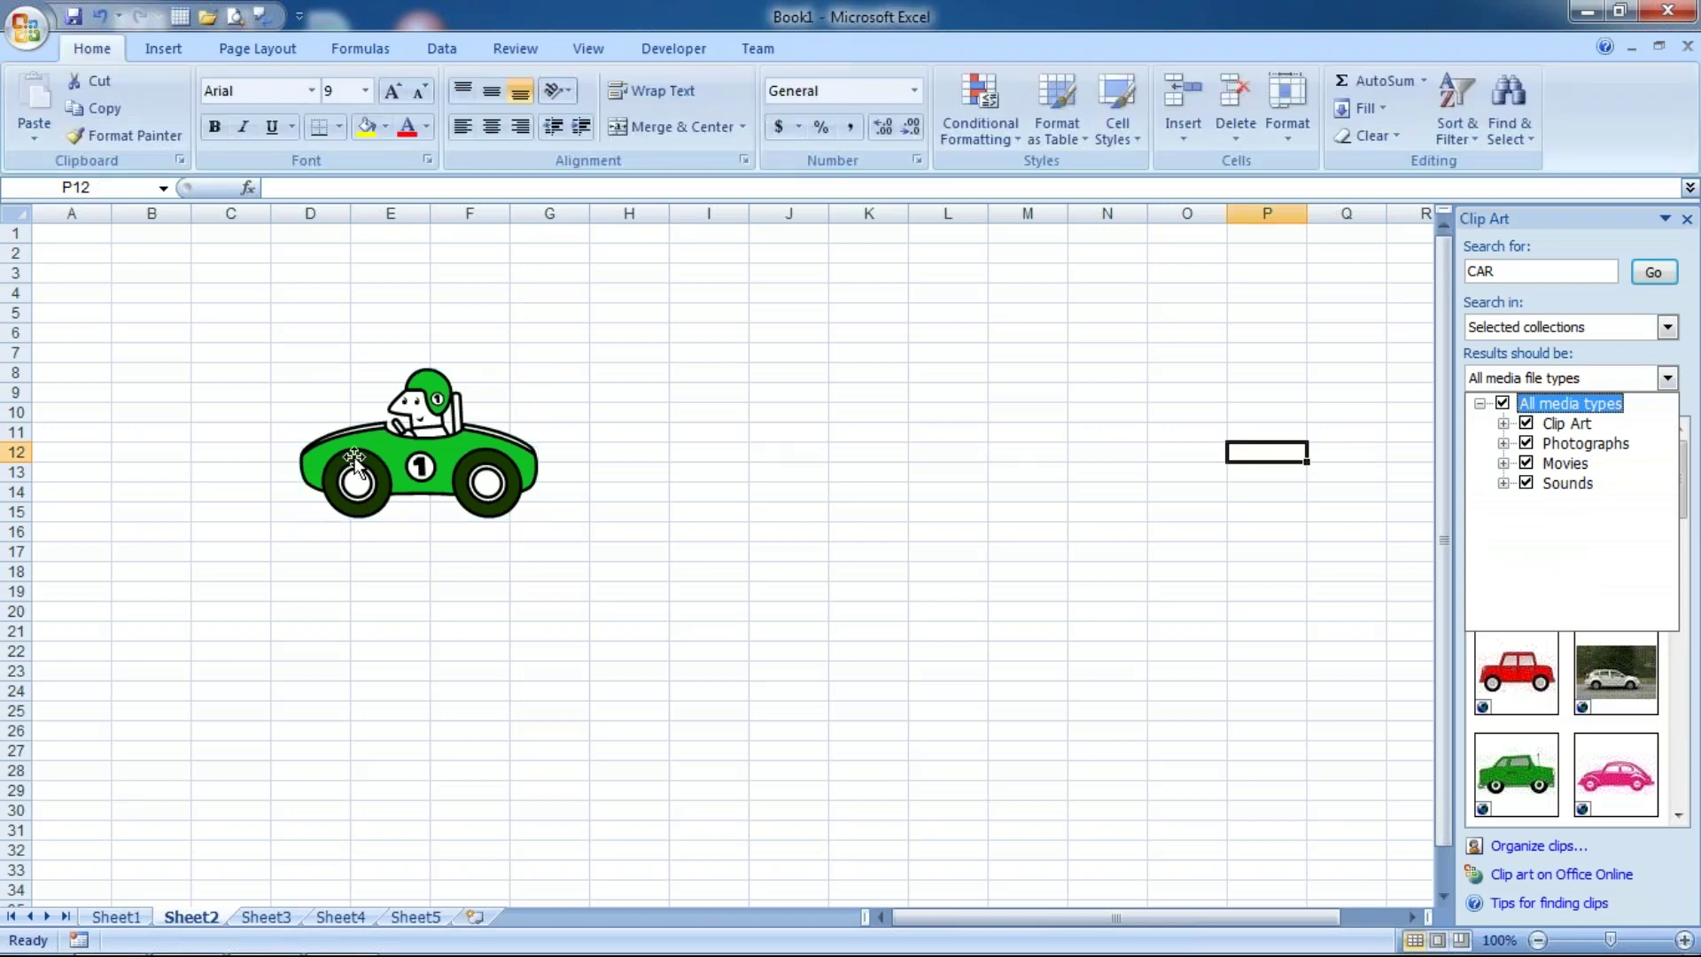
click(356, 462)
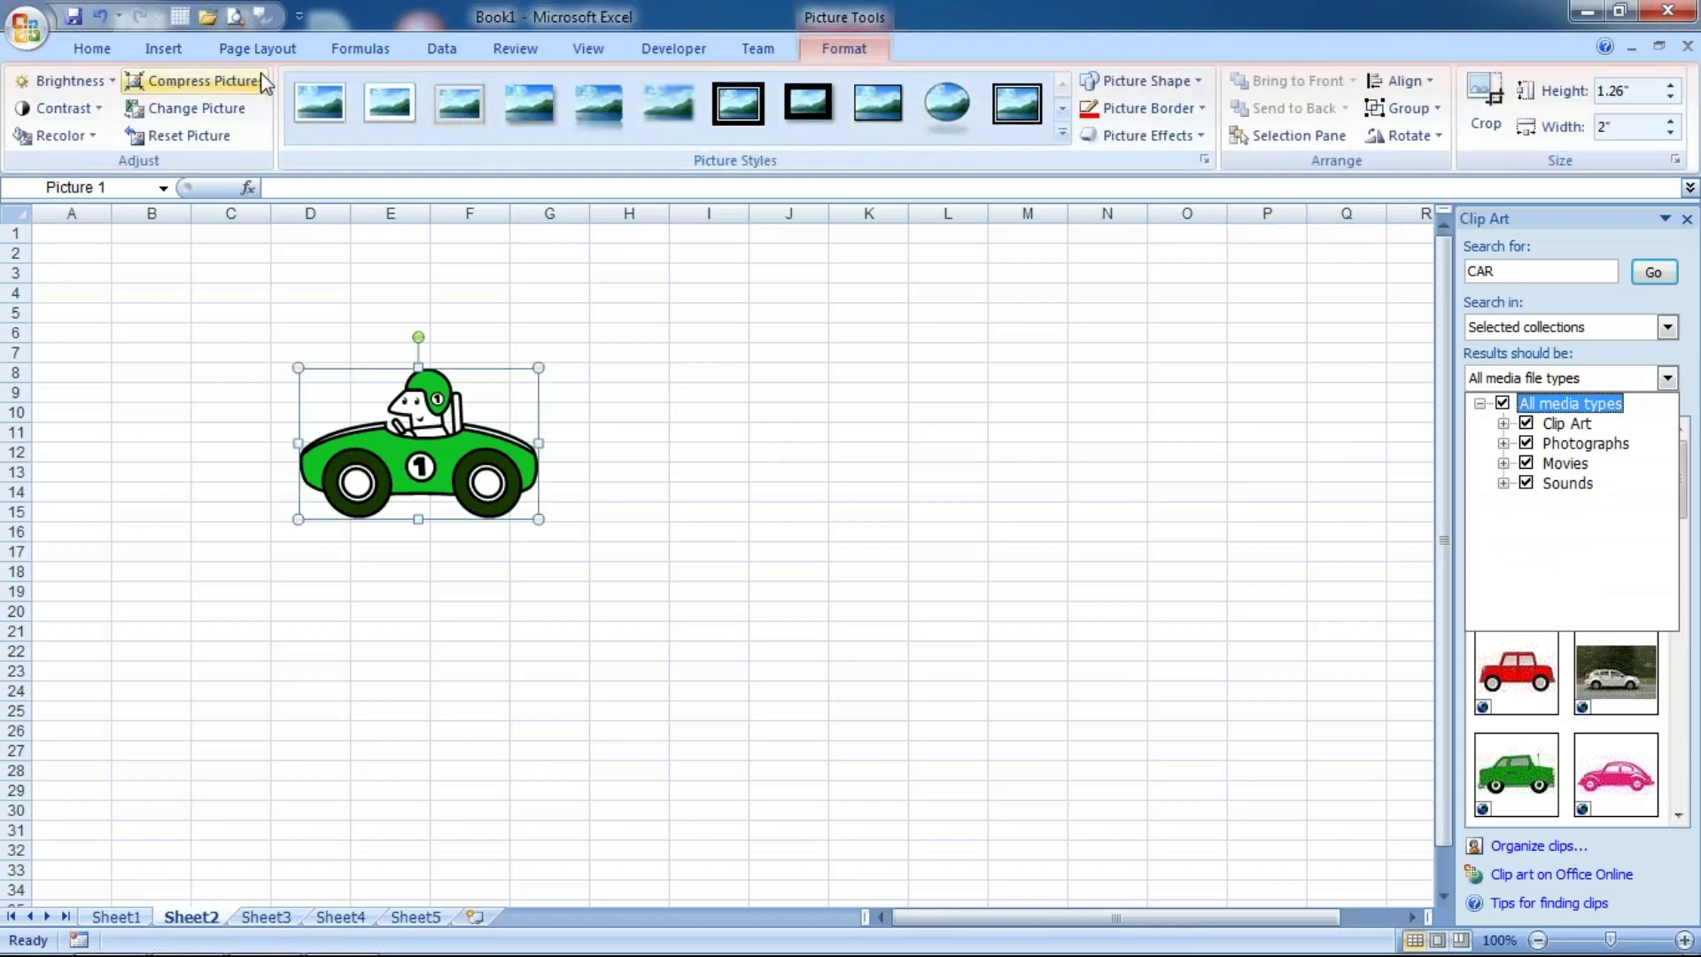
click(161, 49)
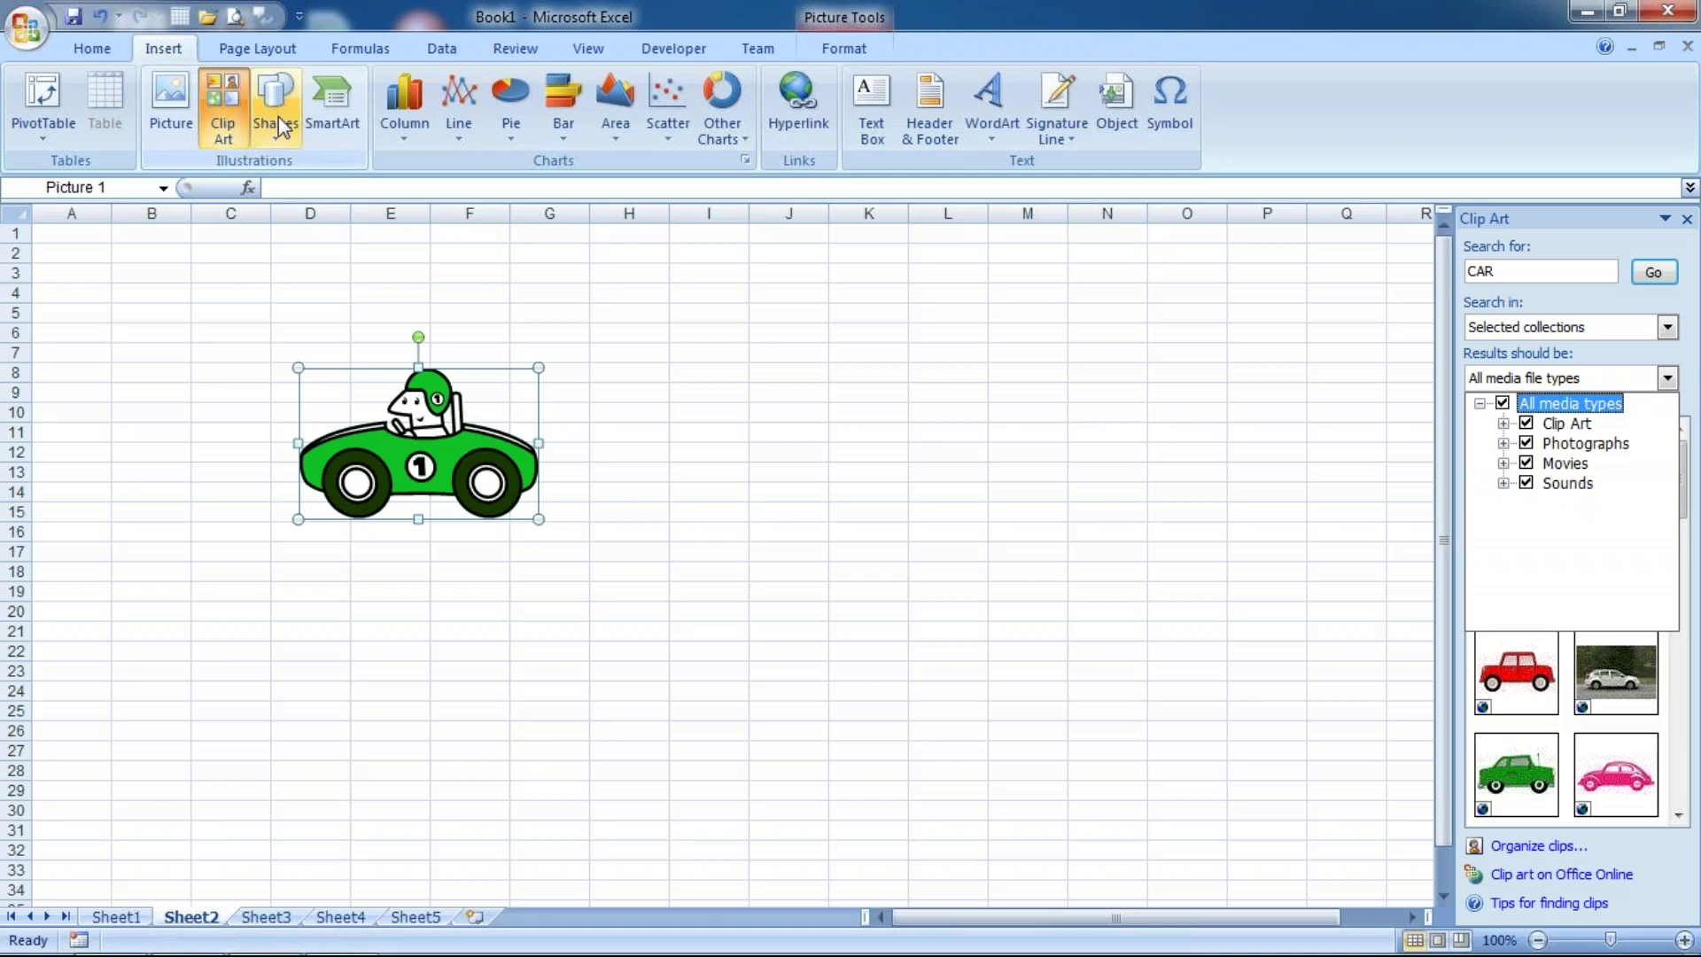
Draw a Quad Arrow block arrow and place it right of the race car.
click(278, 115)
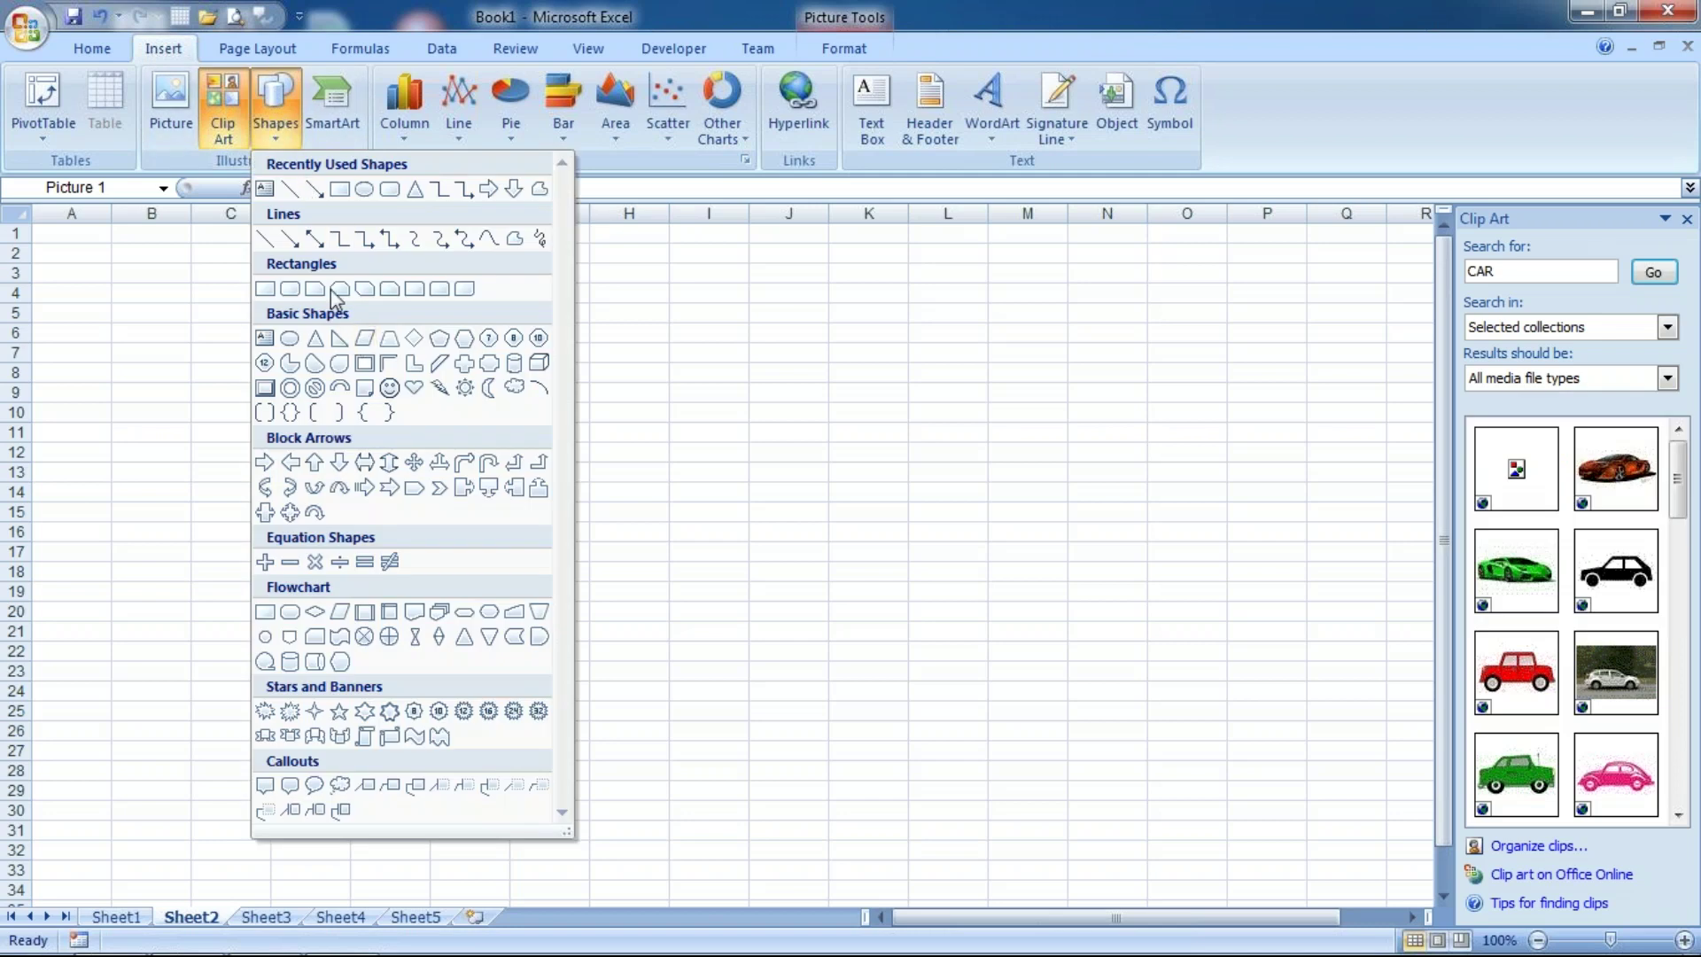
click(290, 512)
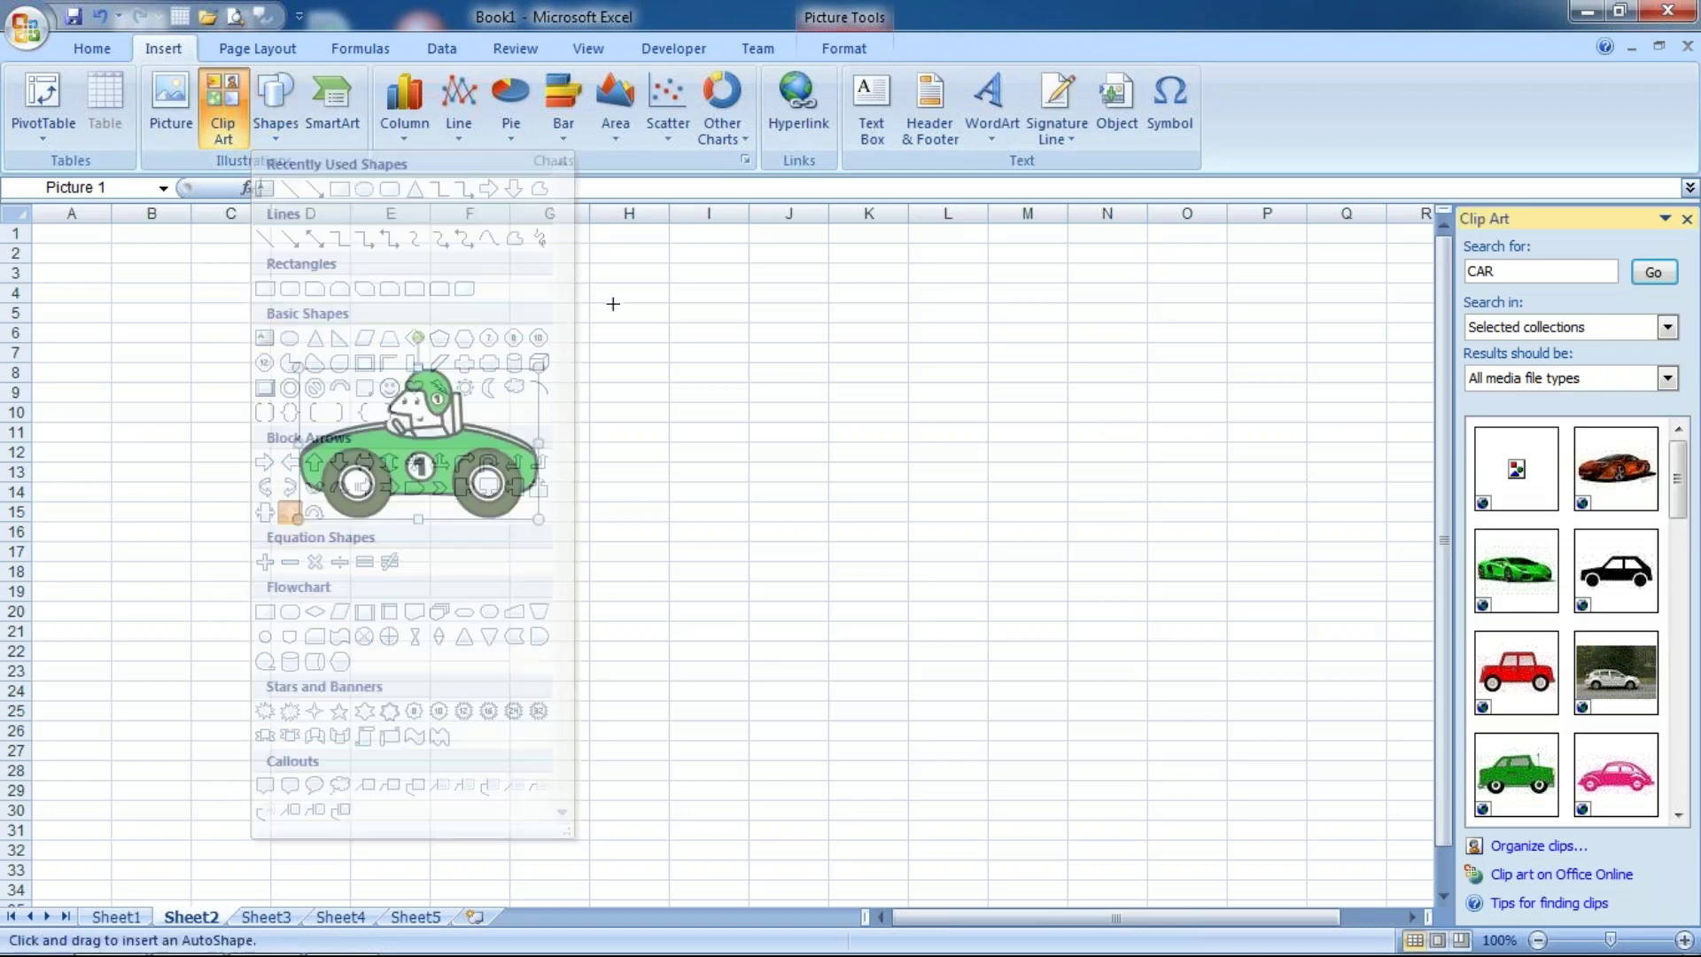
drag(624, 288, 773, 486)
mouse_move(782, 394)
mouse_down()
mouse_move(797, 503)
mouse_move(988, 492)
mouse_up()
click(709, 711)
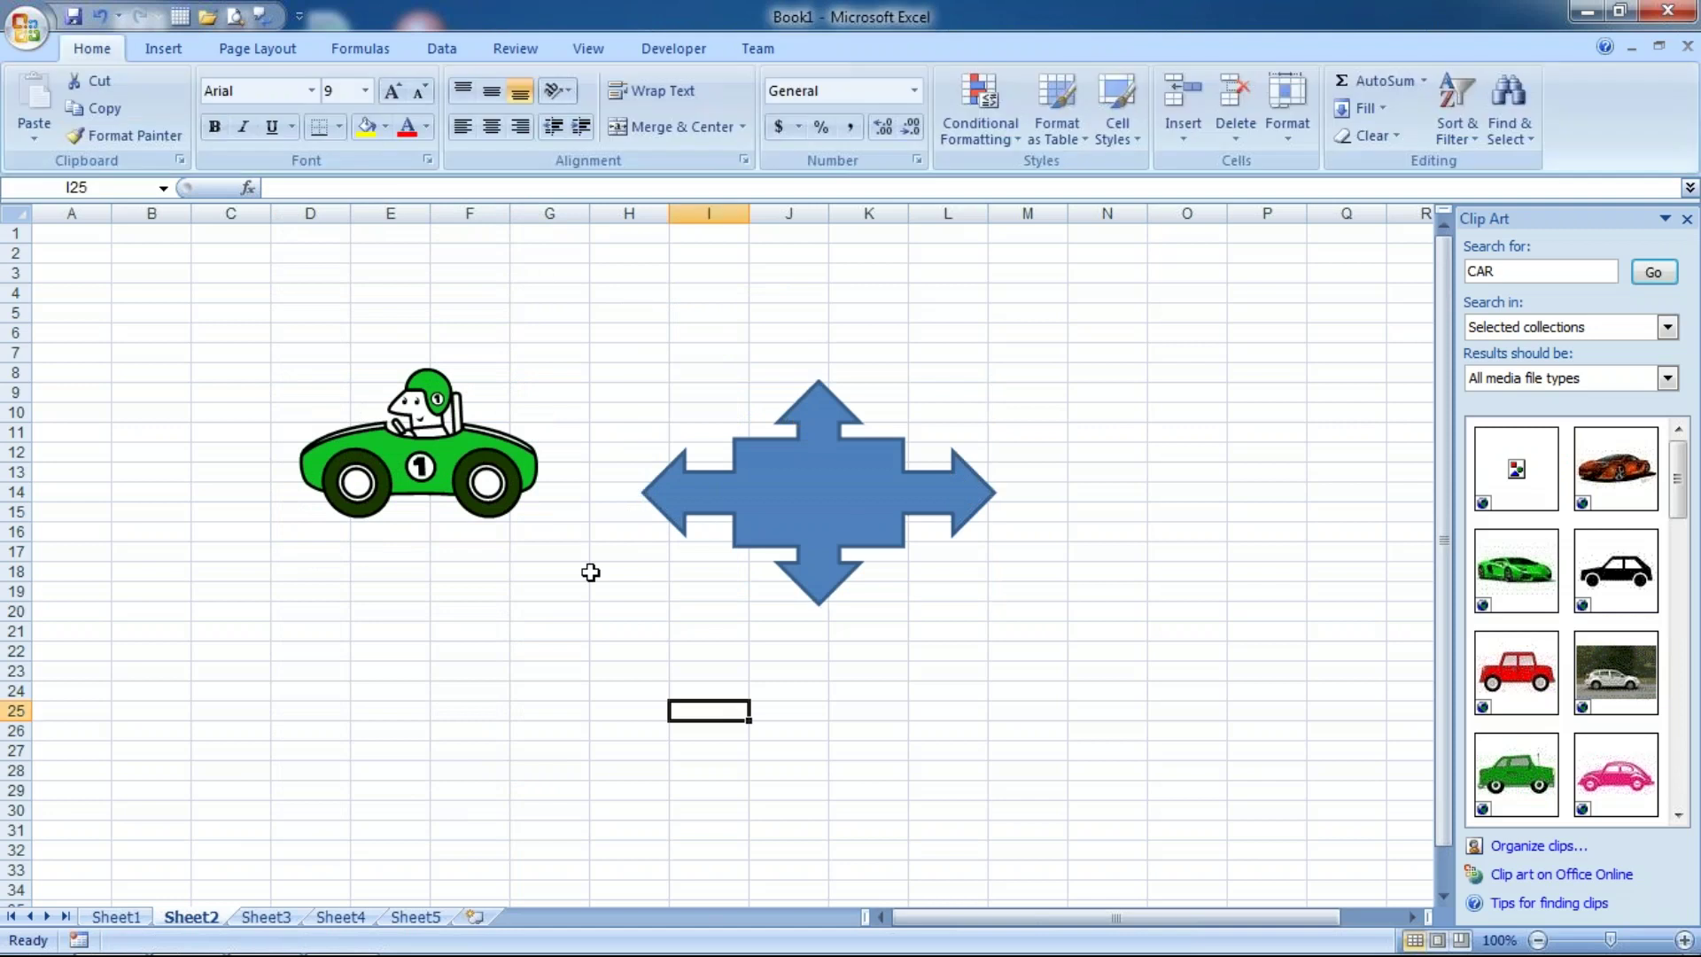
Close the SmartArt gallery without inserting anything and switch to the empty Sheet3.
click(156, 46)
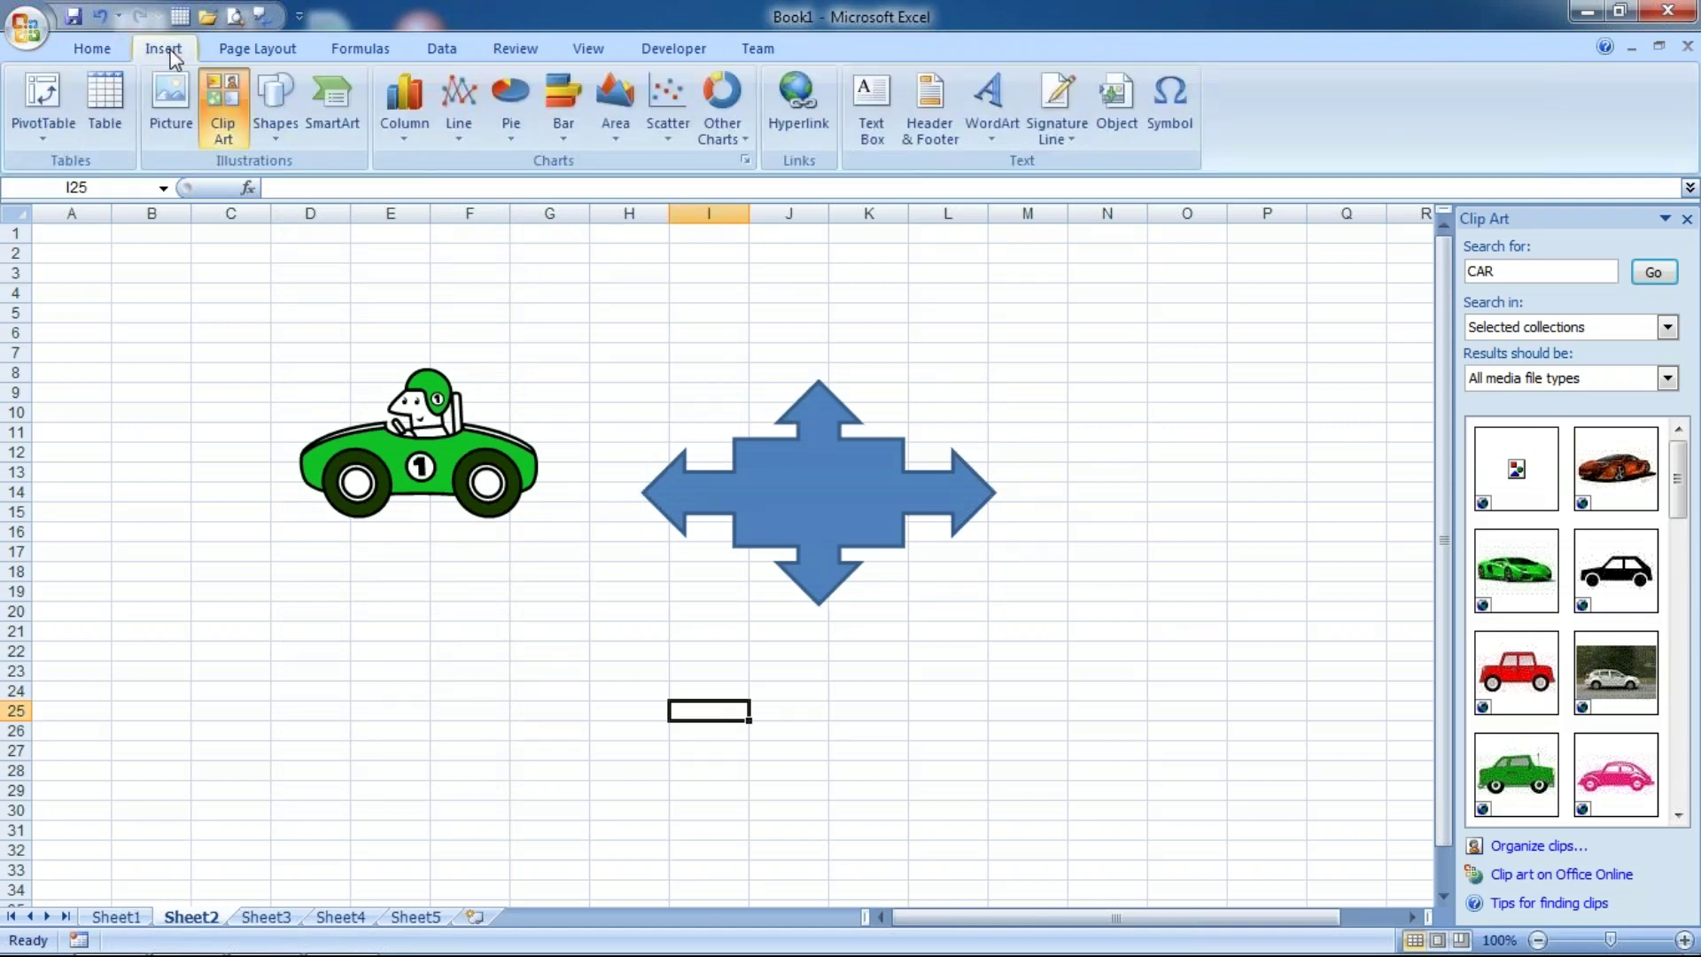
click(323, 142)
key(Escape)
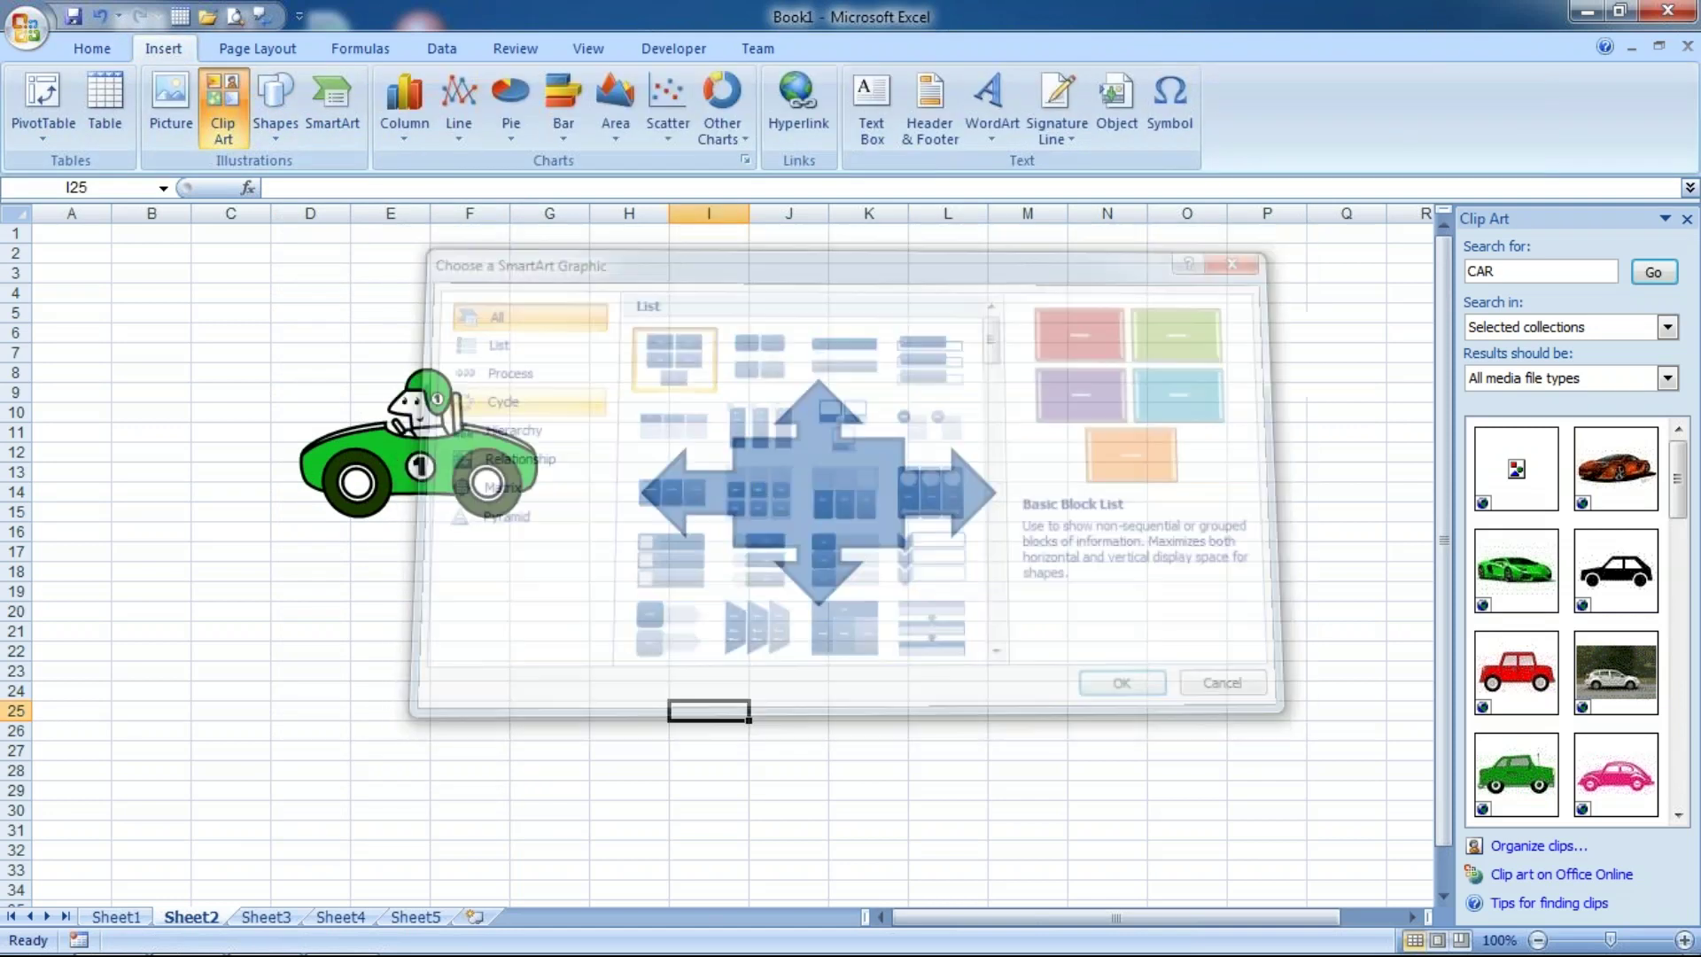
click(266, 917)
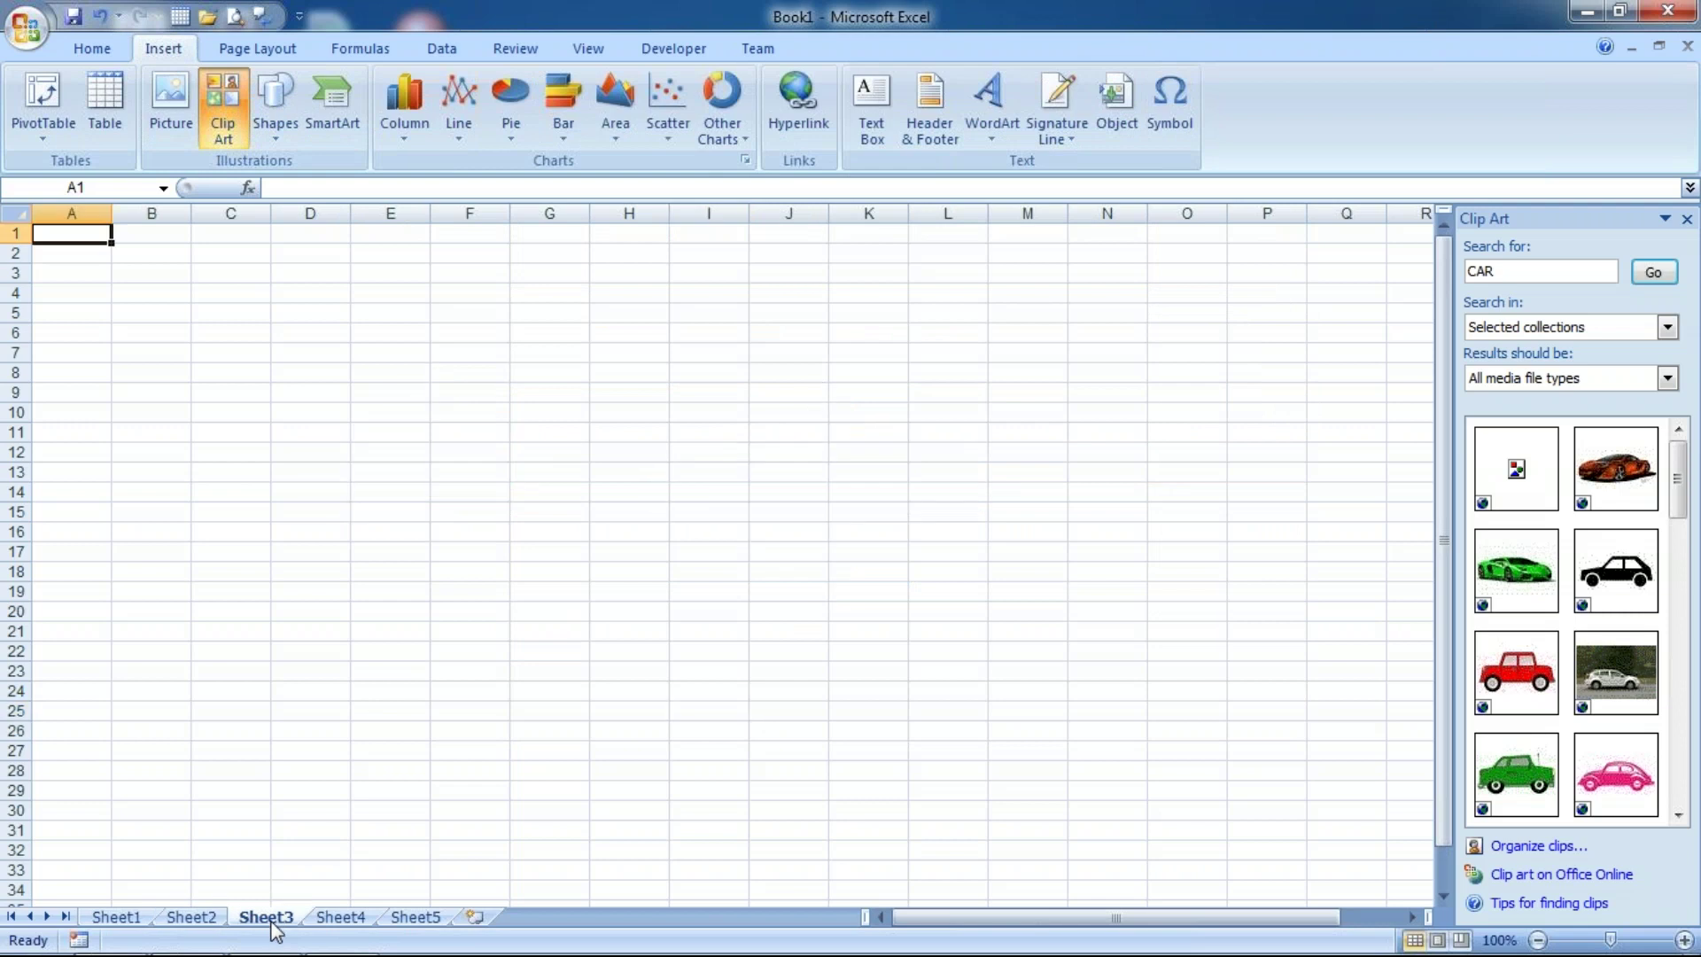
Insert a Funnel SmartArt graphic from the Process layouts.
click(349, 134)
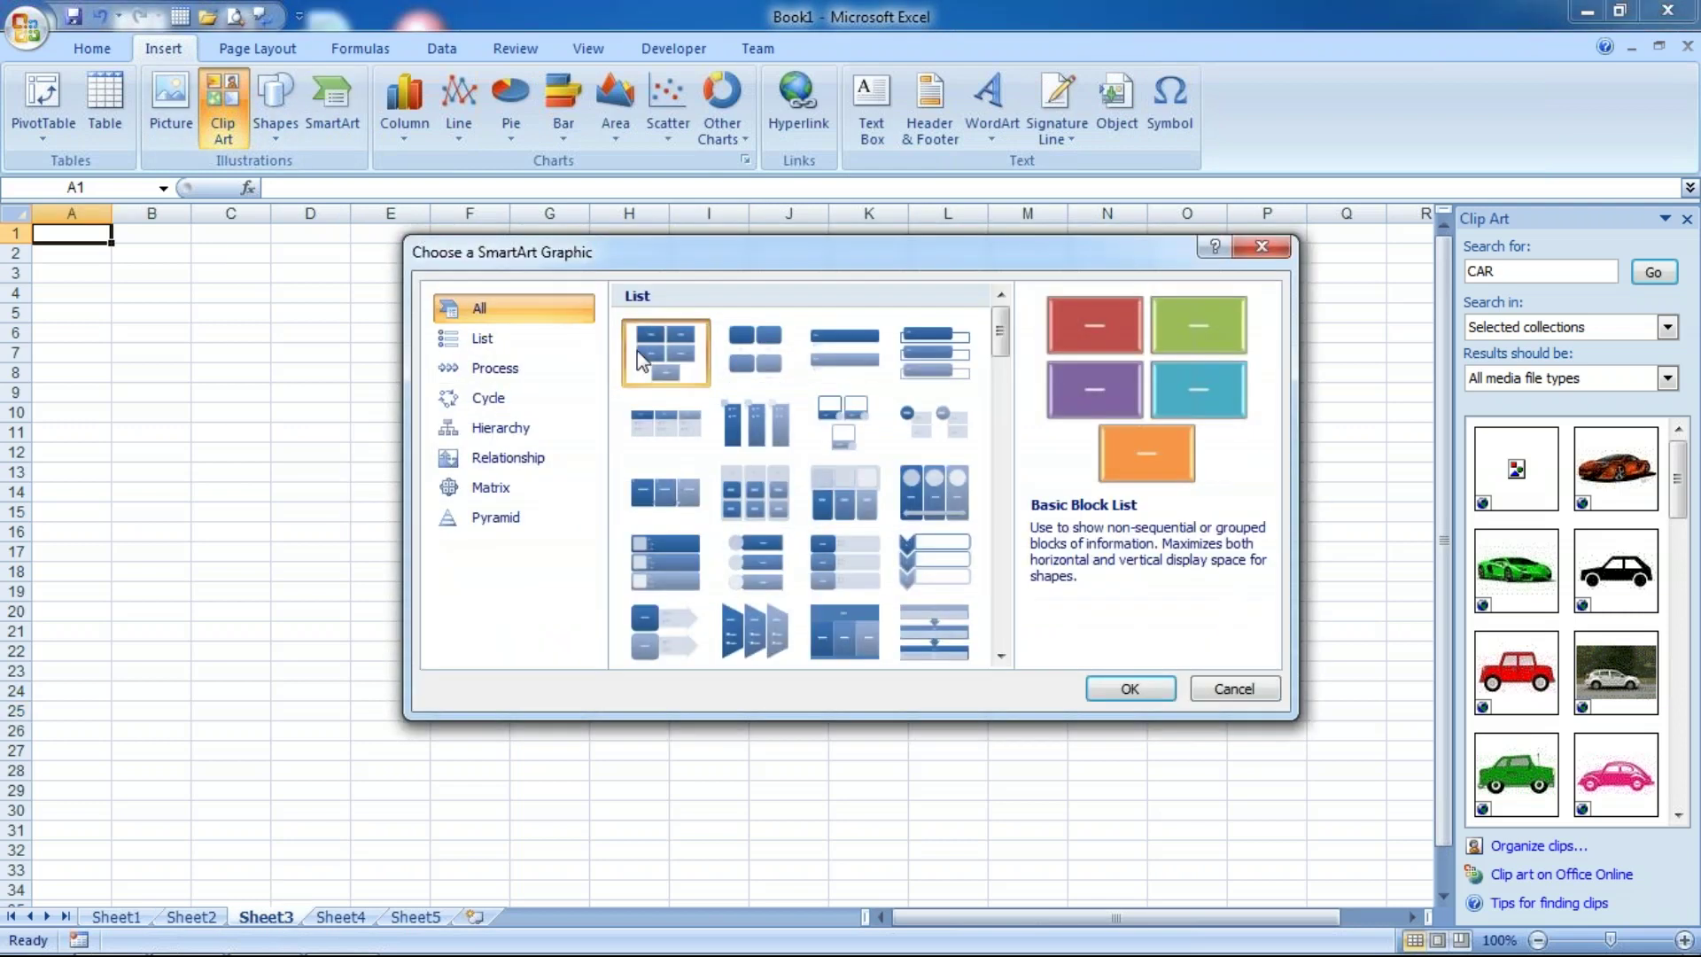
scroll(669, 408, down, 3)
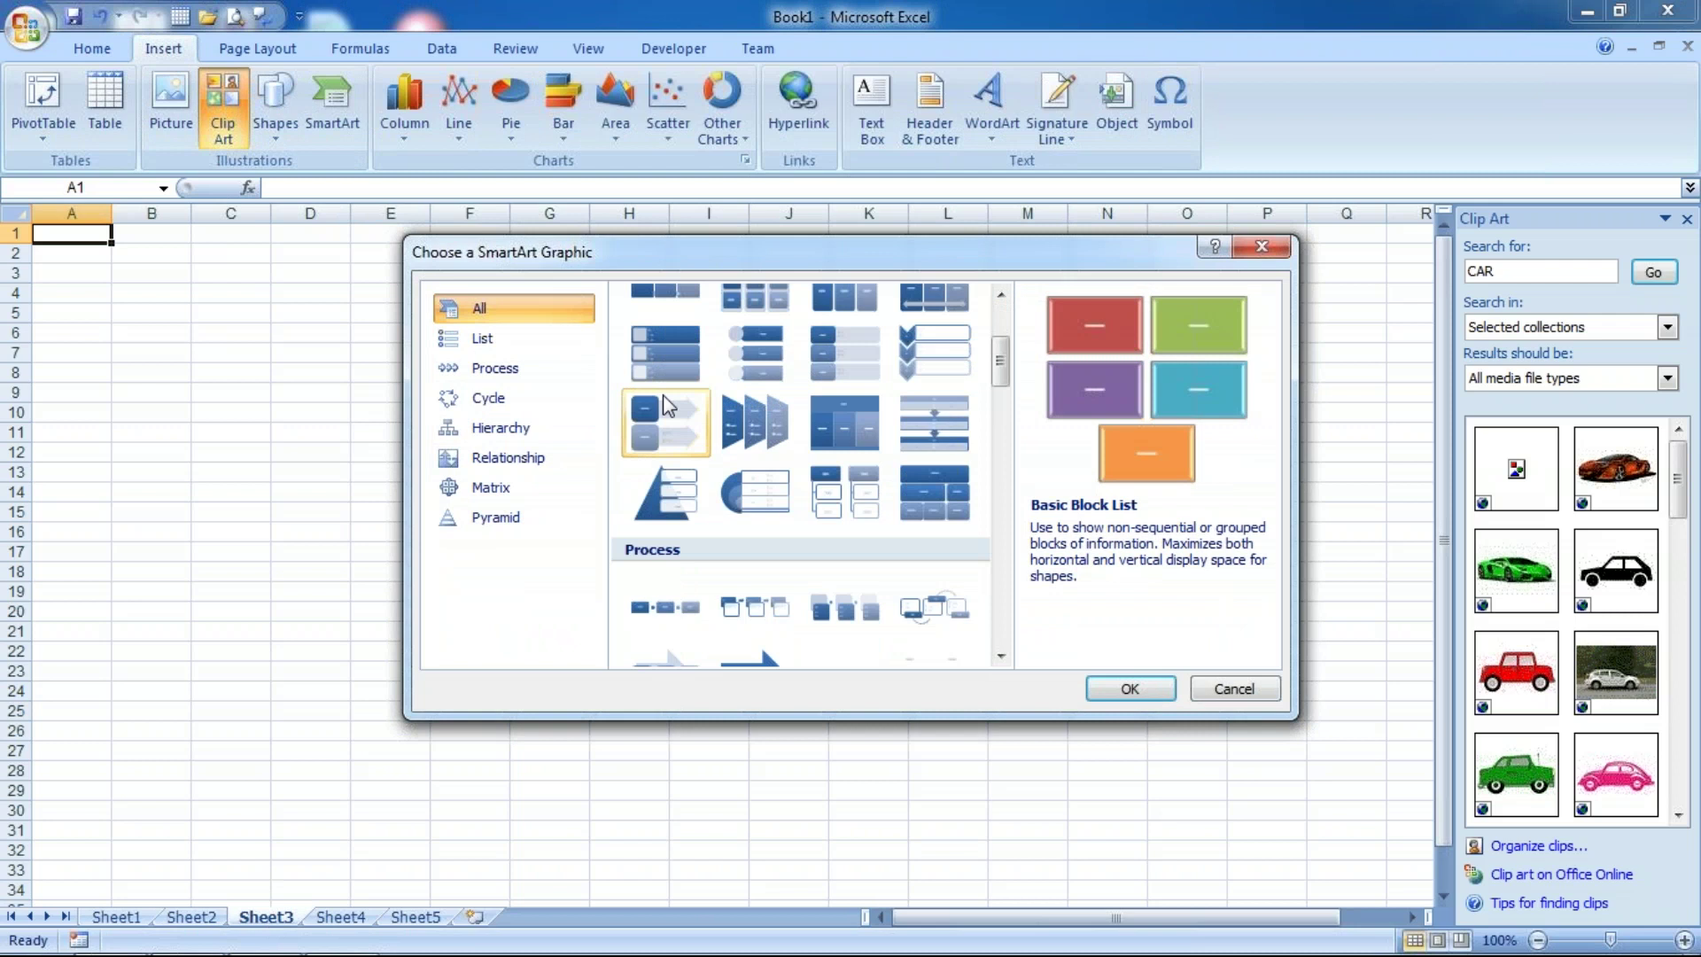
scroll(665, 399, up, 2)
scroll(825, 361, down, 5)
scroll(826, 362, down, 3)
scroll(826, 362, down, 2)
click(822, 395)
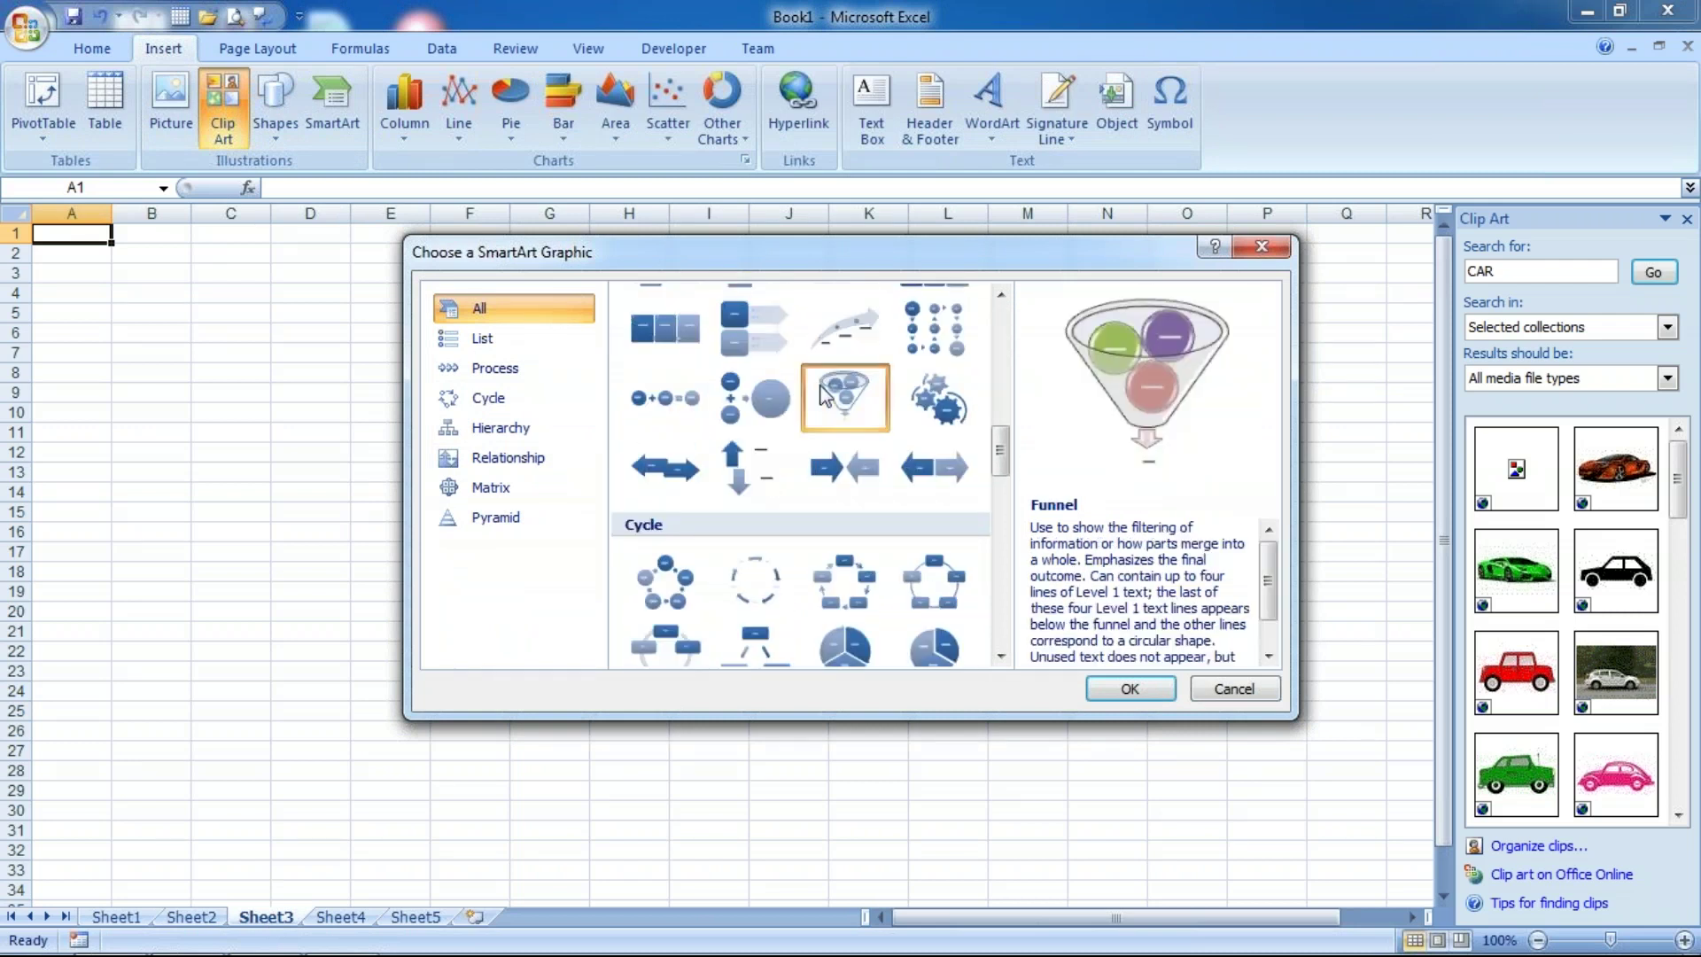
double_click(822, 395)
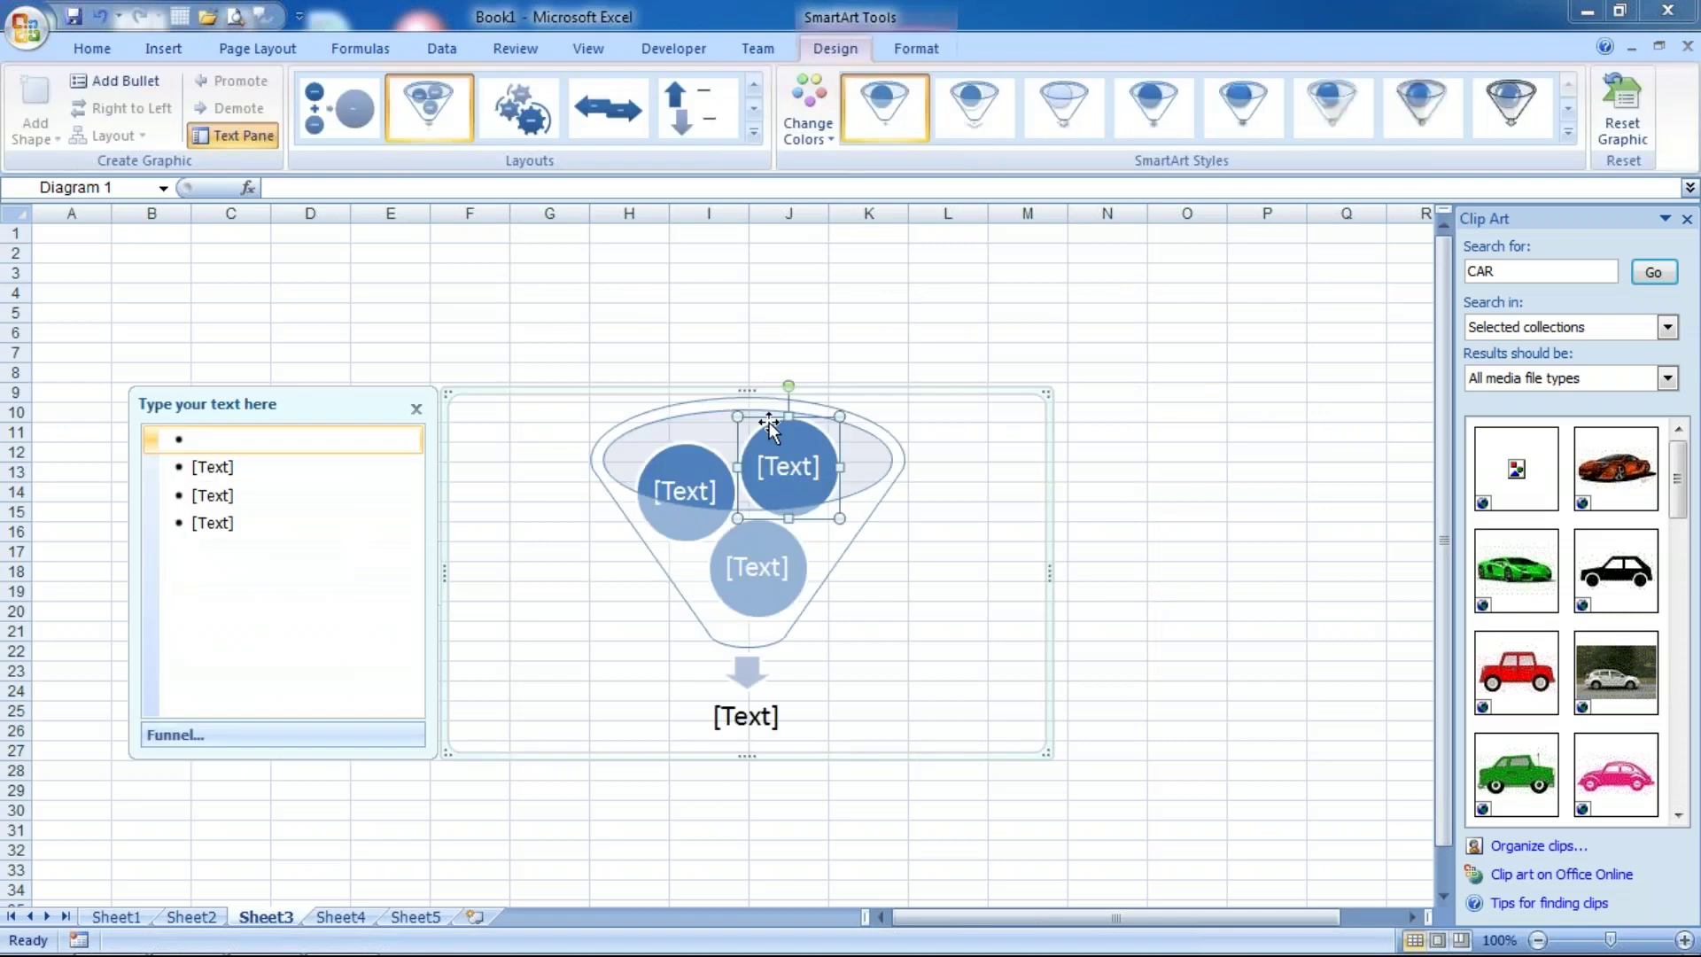
Label the funnel circles Excel, VBA and Access.
text(Excel)
key(Down)
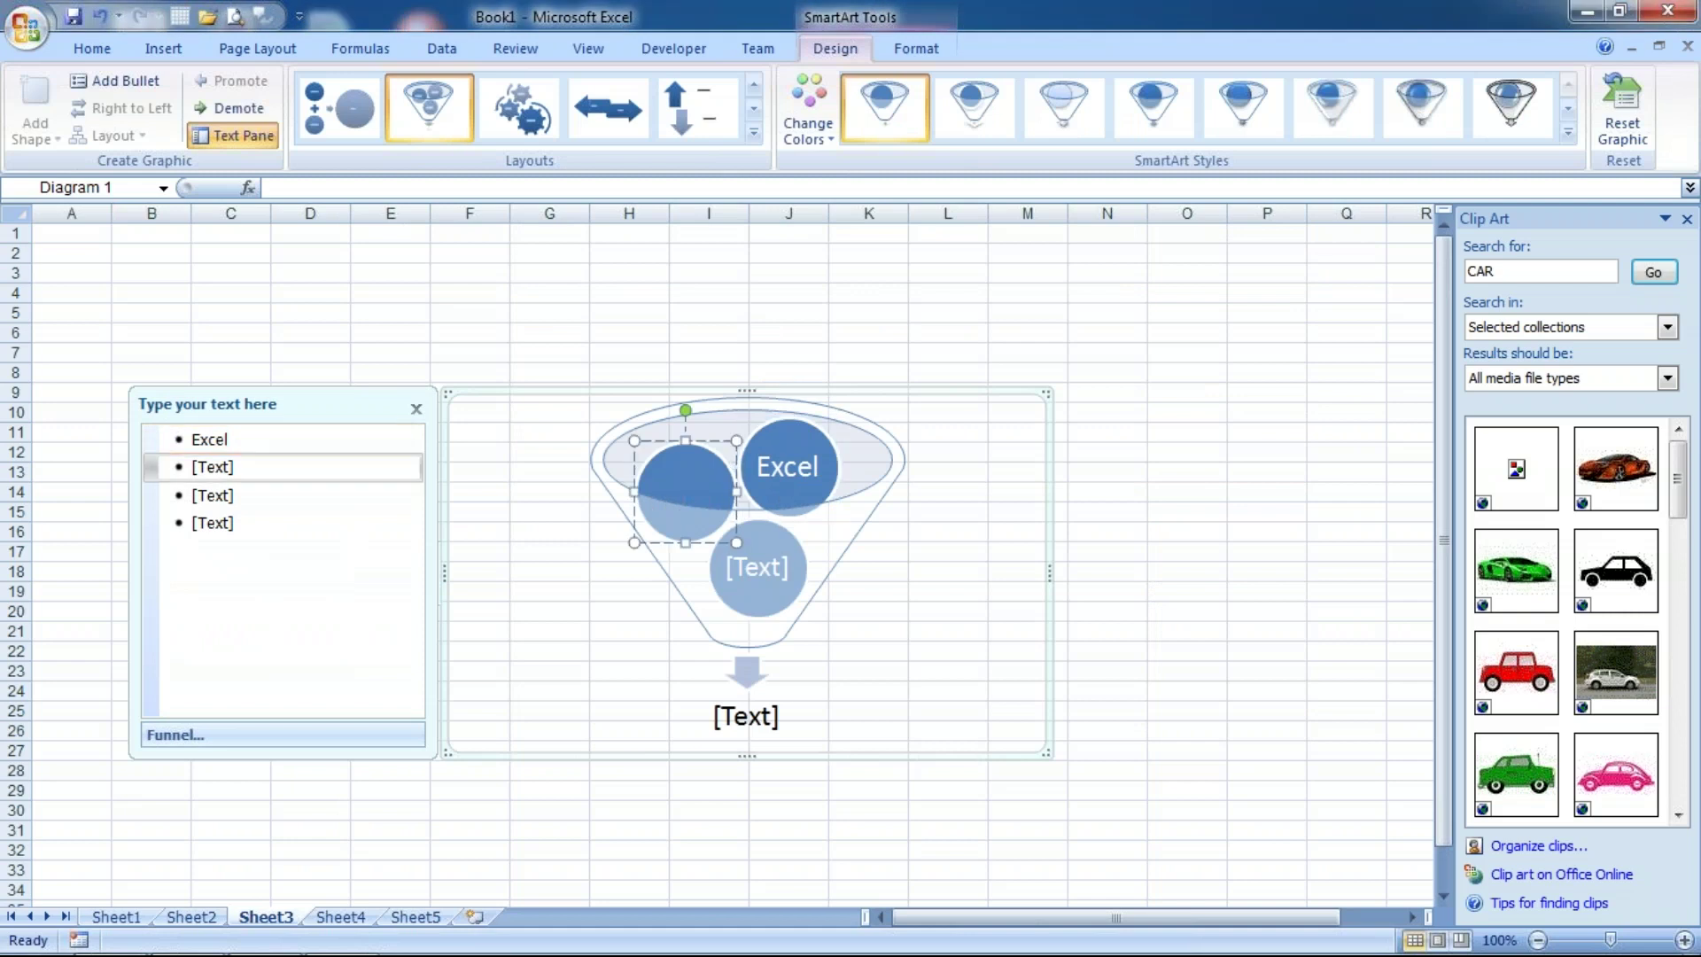
text(Vb)
key(BackSpace)
key(BackSpace)
text(BA)
click(749, 563)
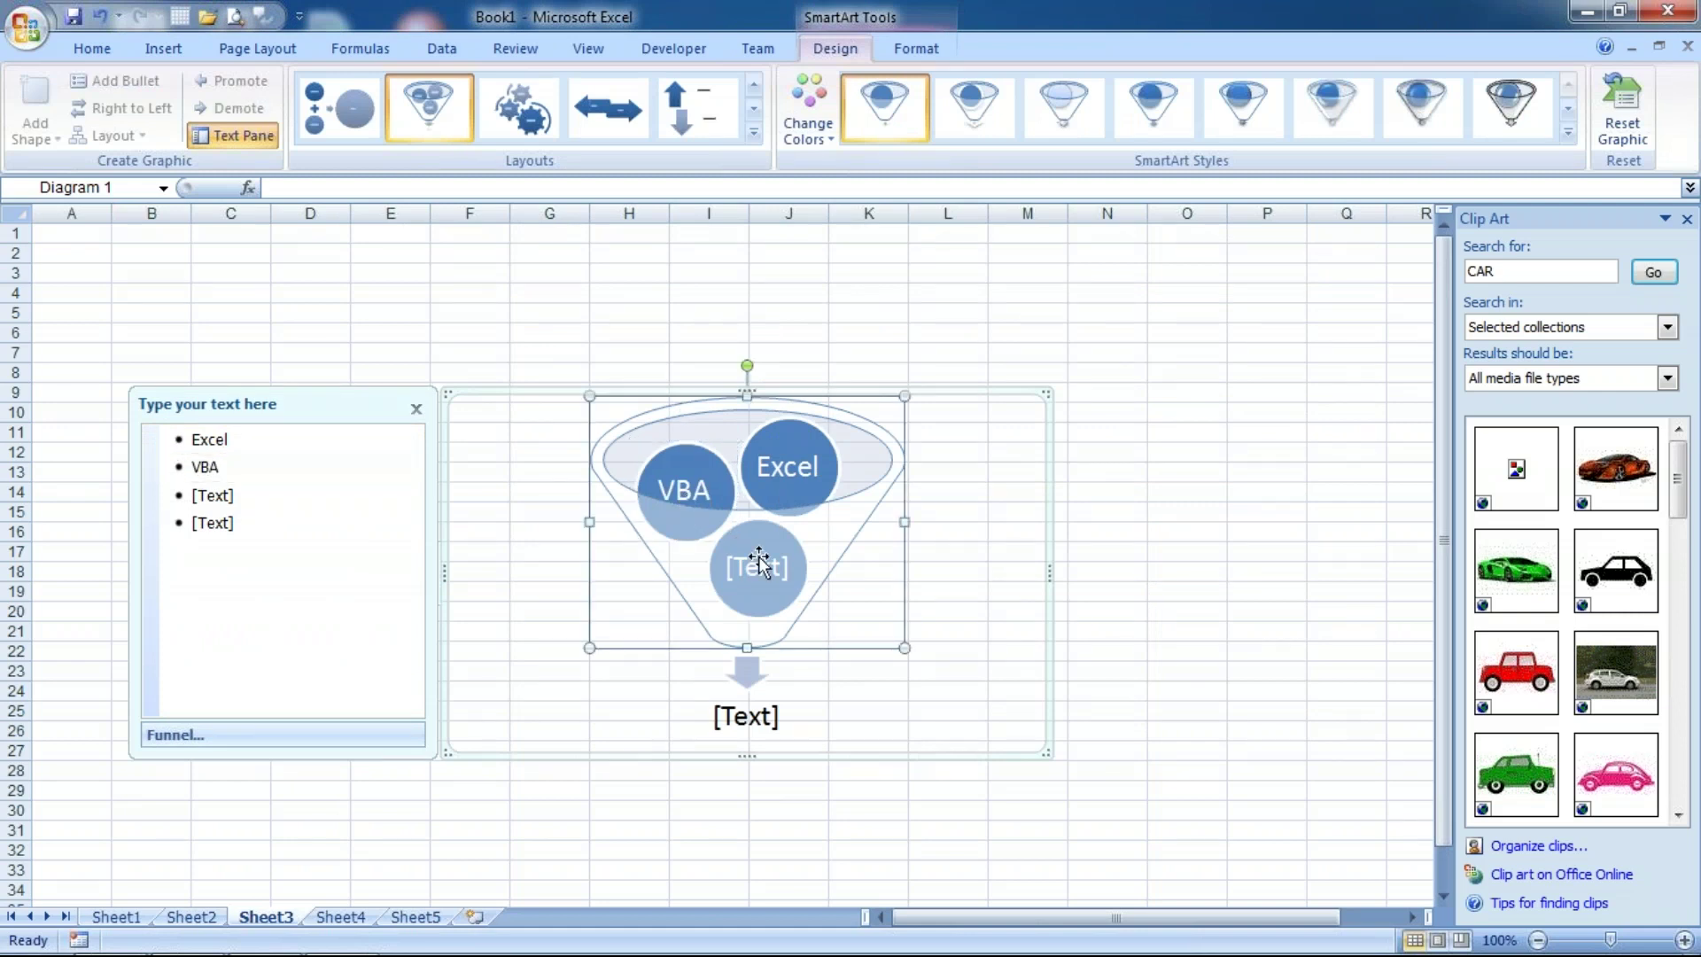
click(246, 495)
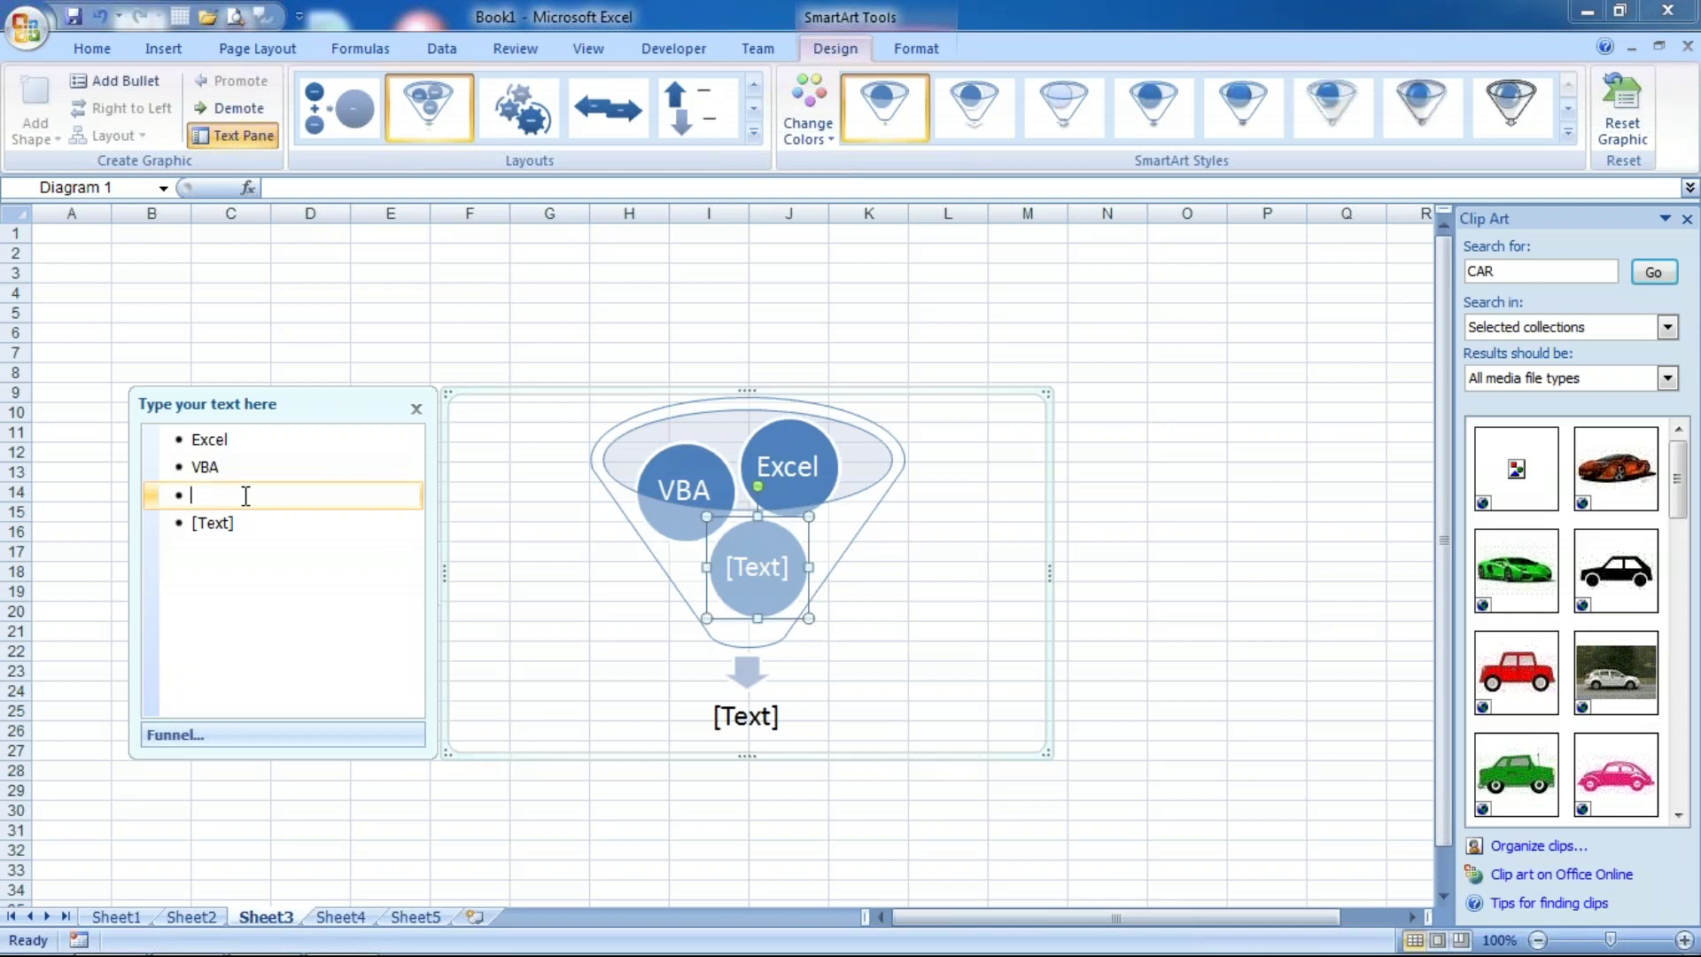
text(ACC)
key(BackSpace)
key(BackSpace)
text(ccess)
key(Return)
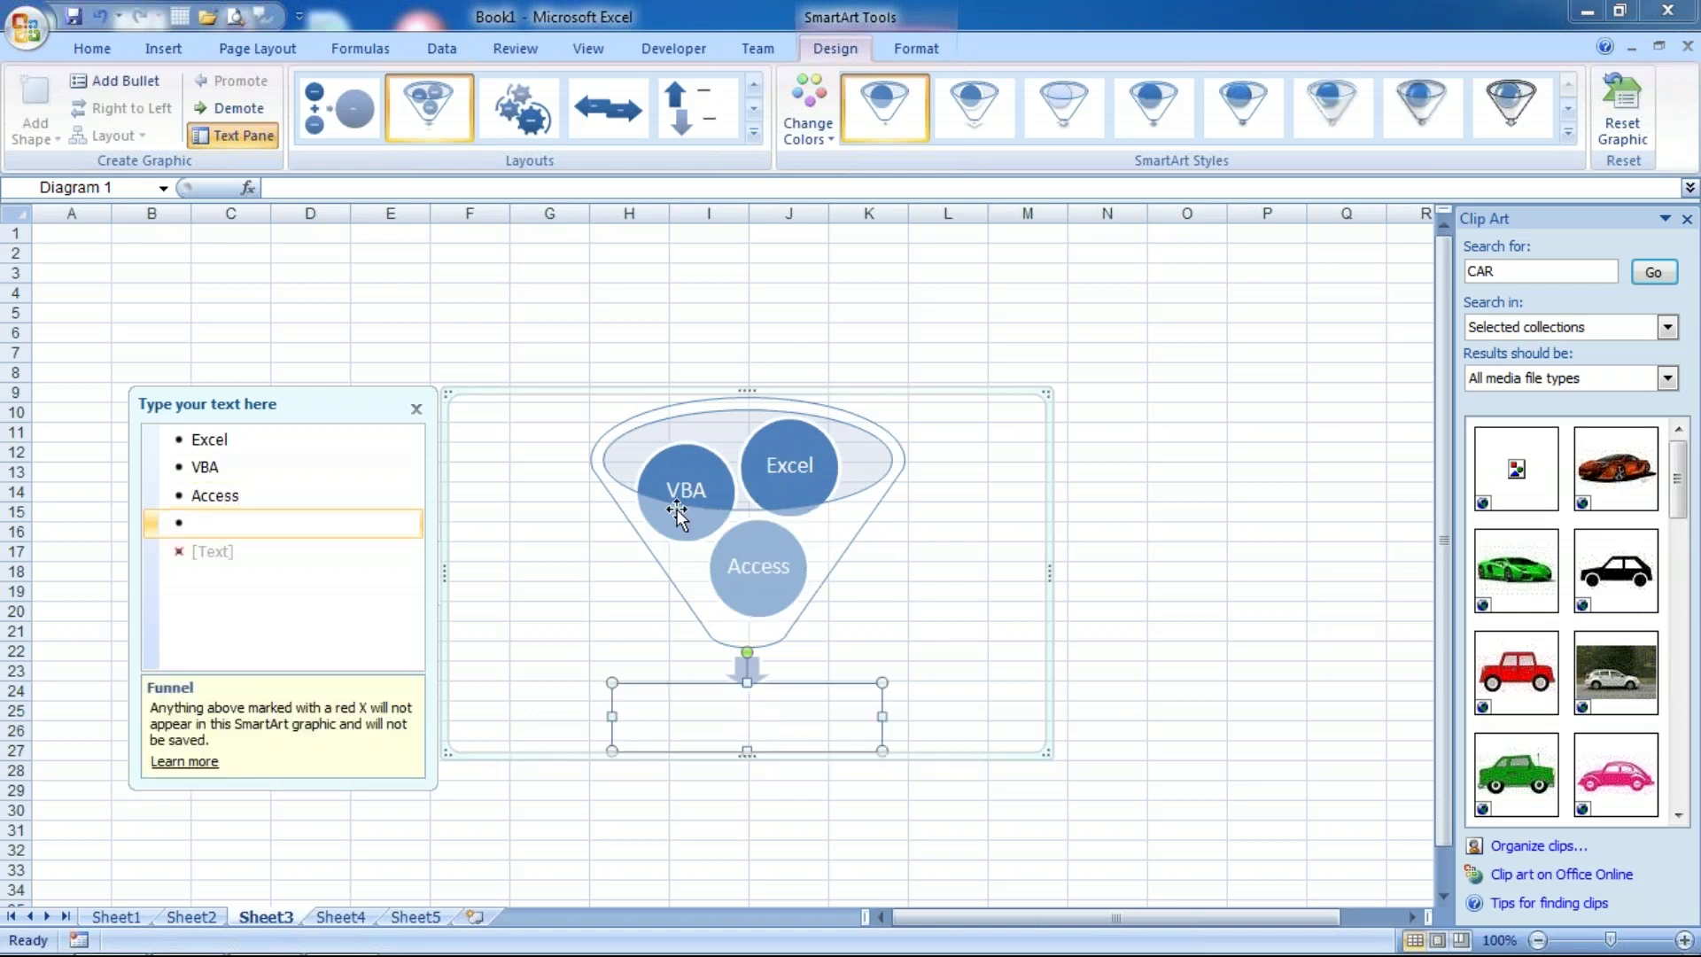
click(708, 434)
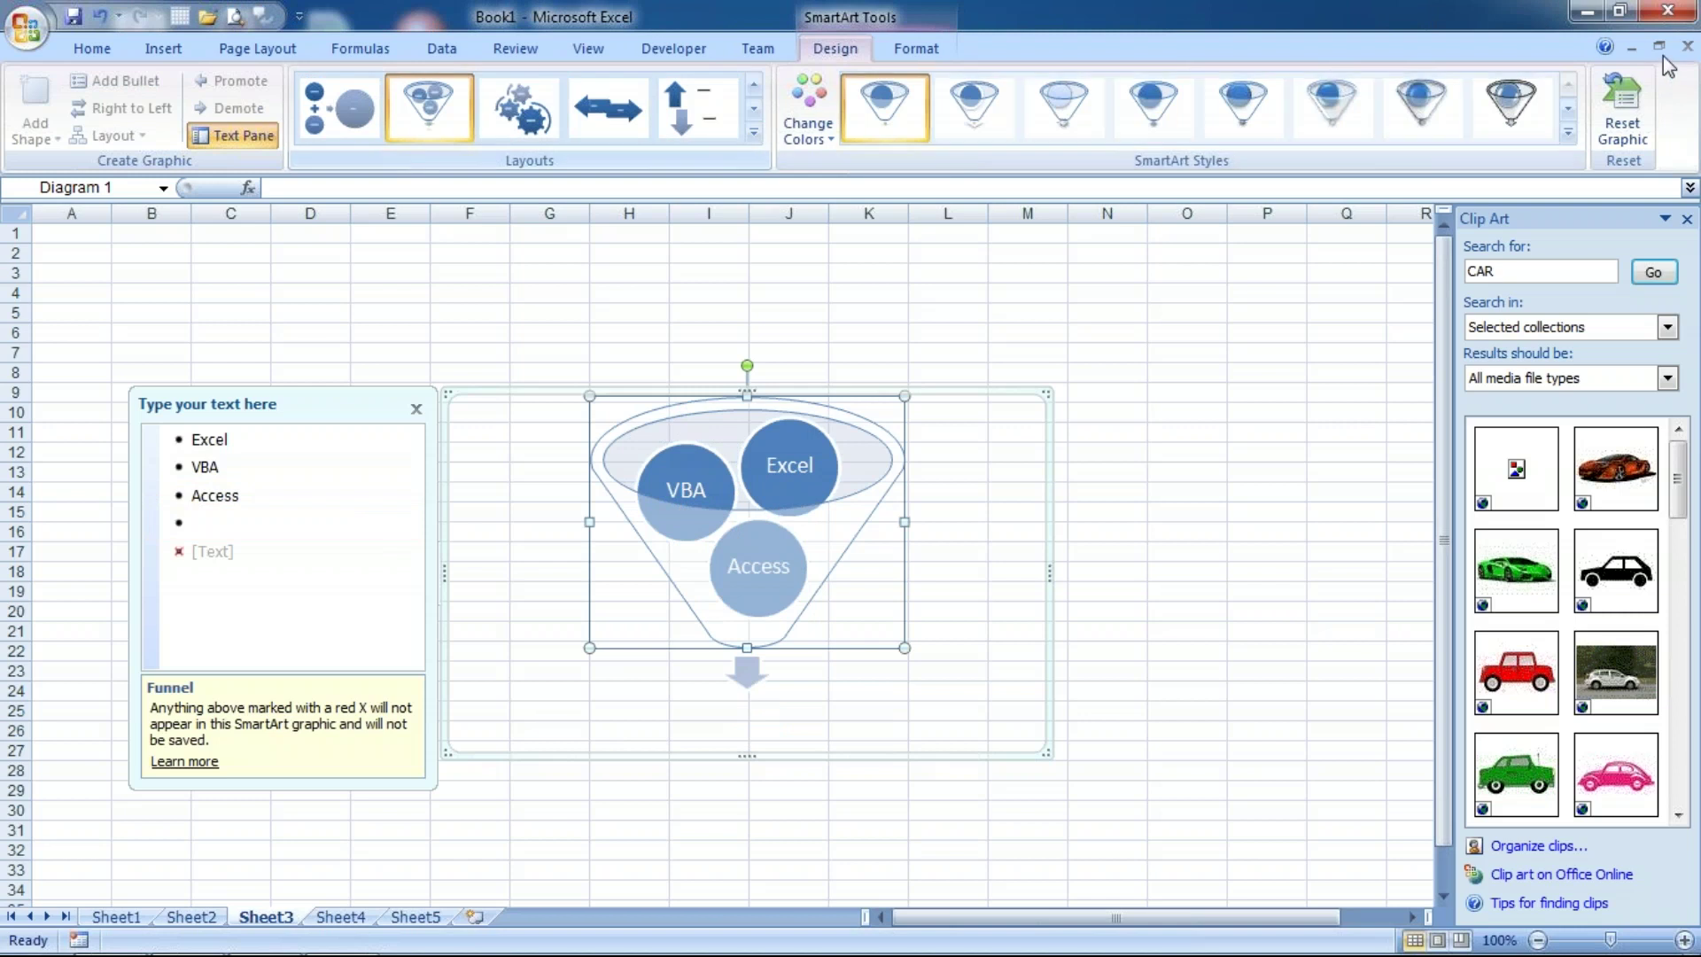
Apply a 3-D SmartArt style to the funnel, keeping the Funnel layout.
click(1569, 133)
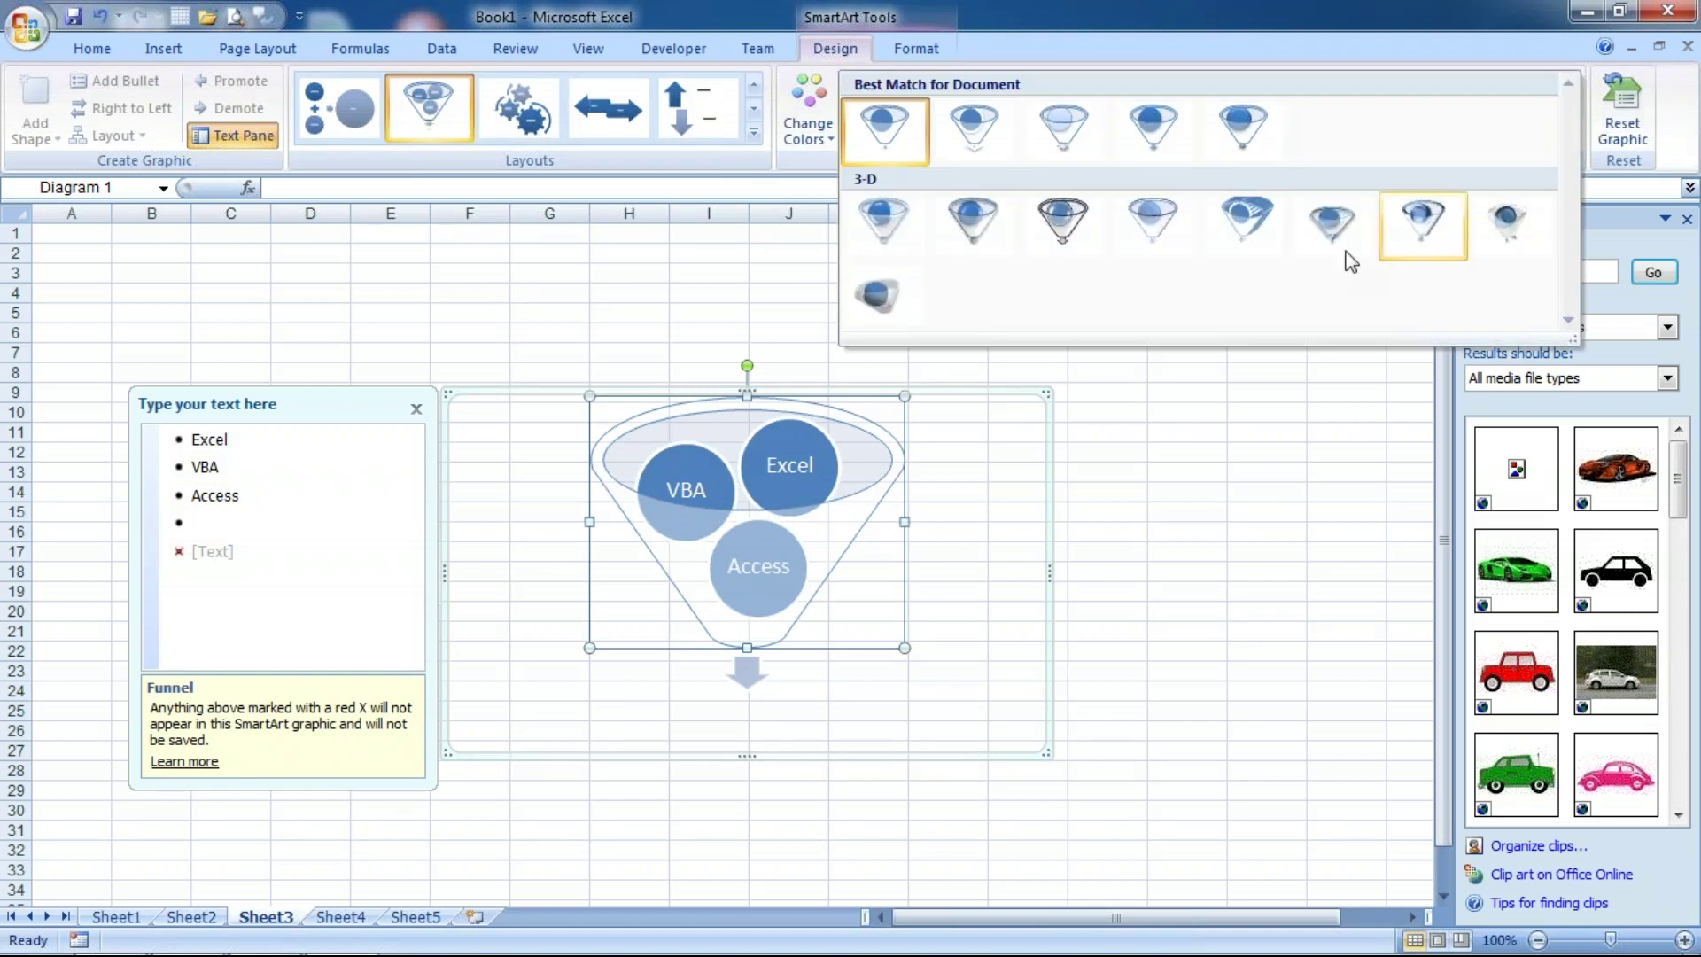
click(1082, 221)
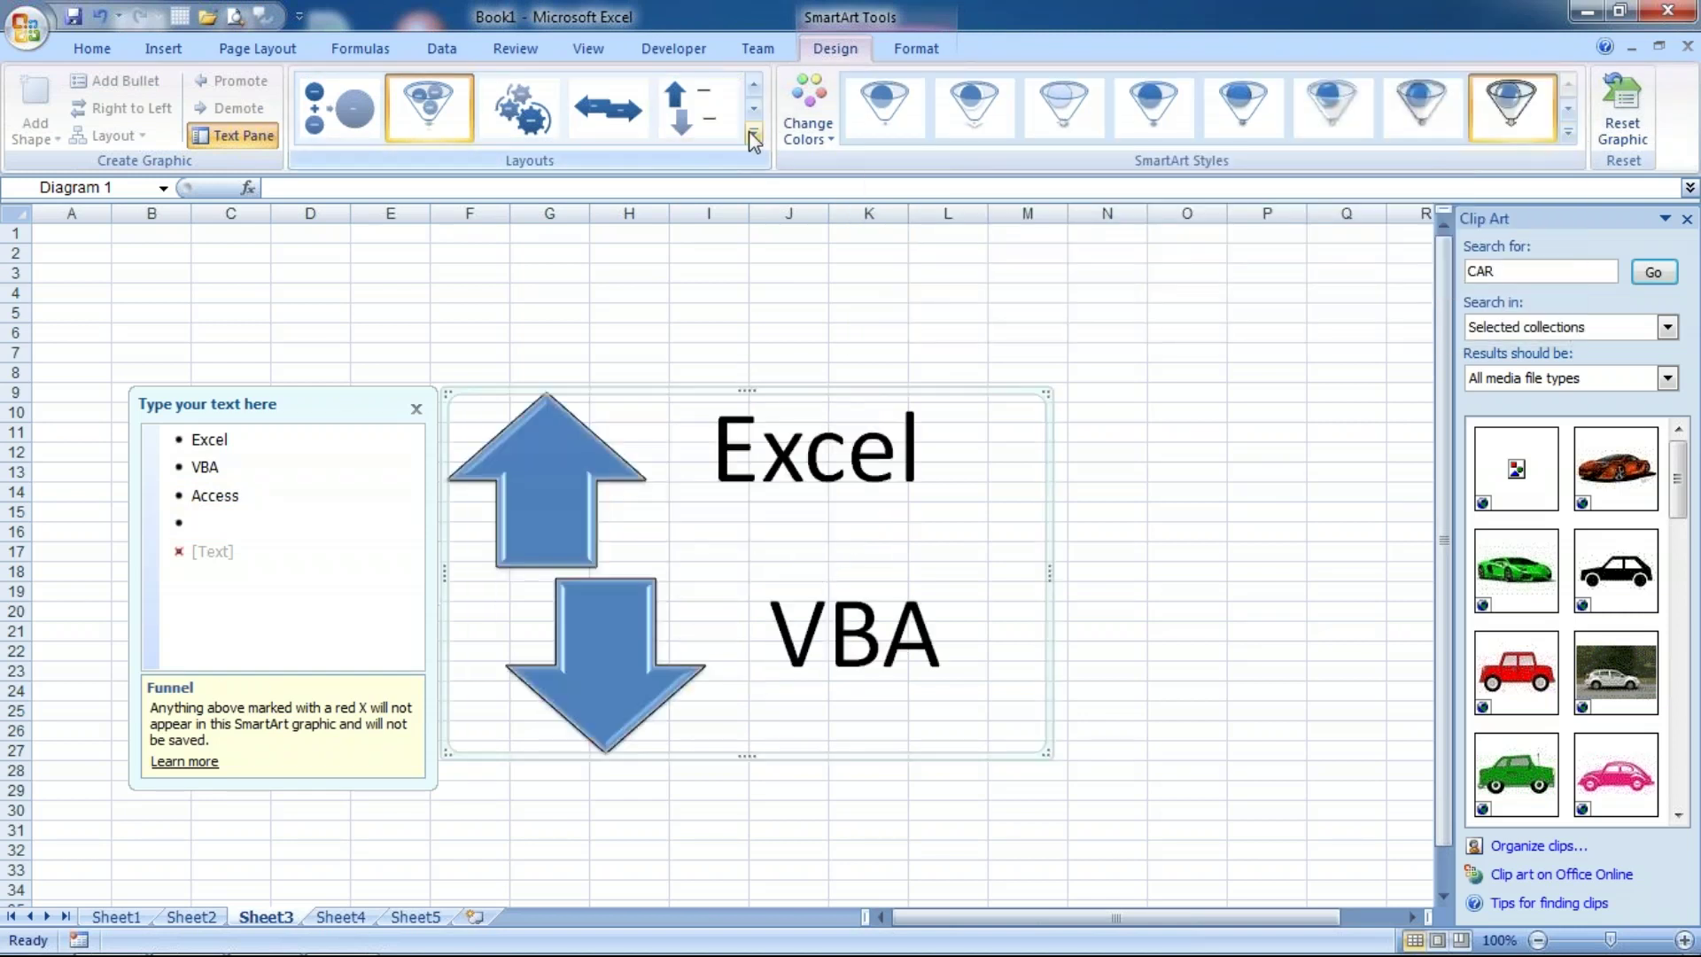
click(753, 135)
click(429, 314)
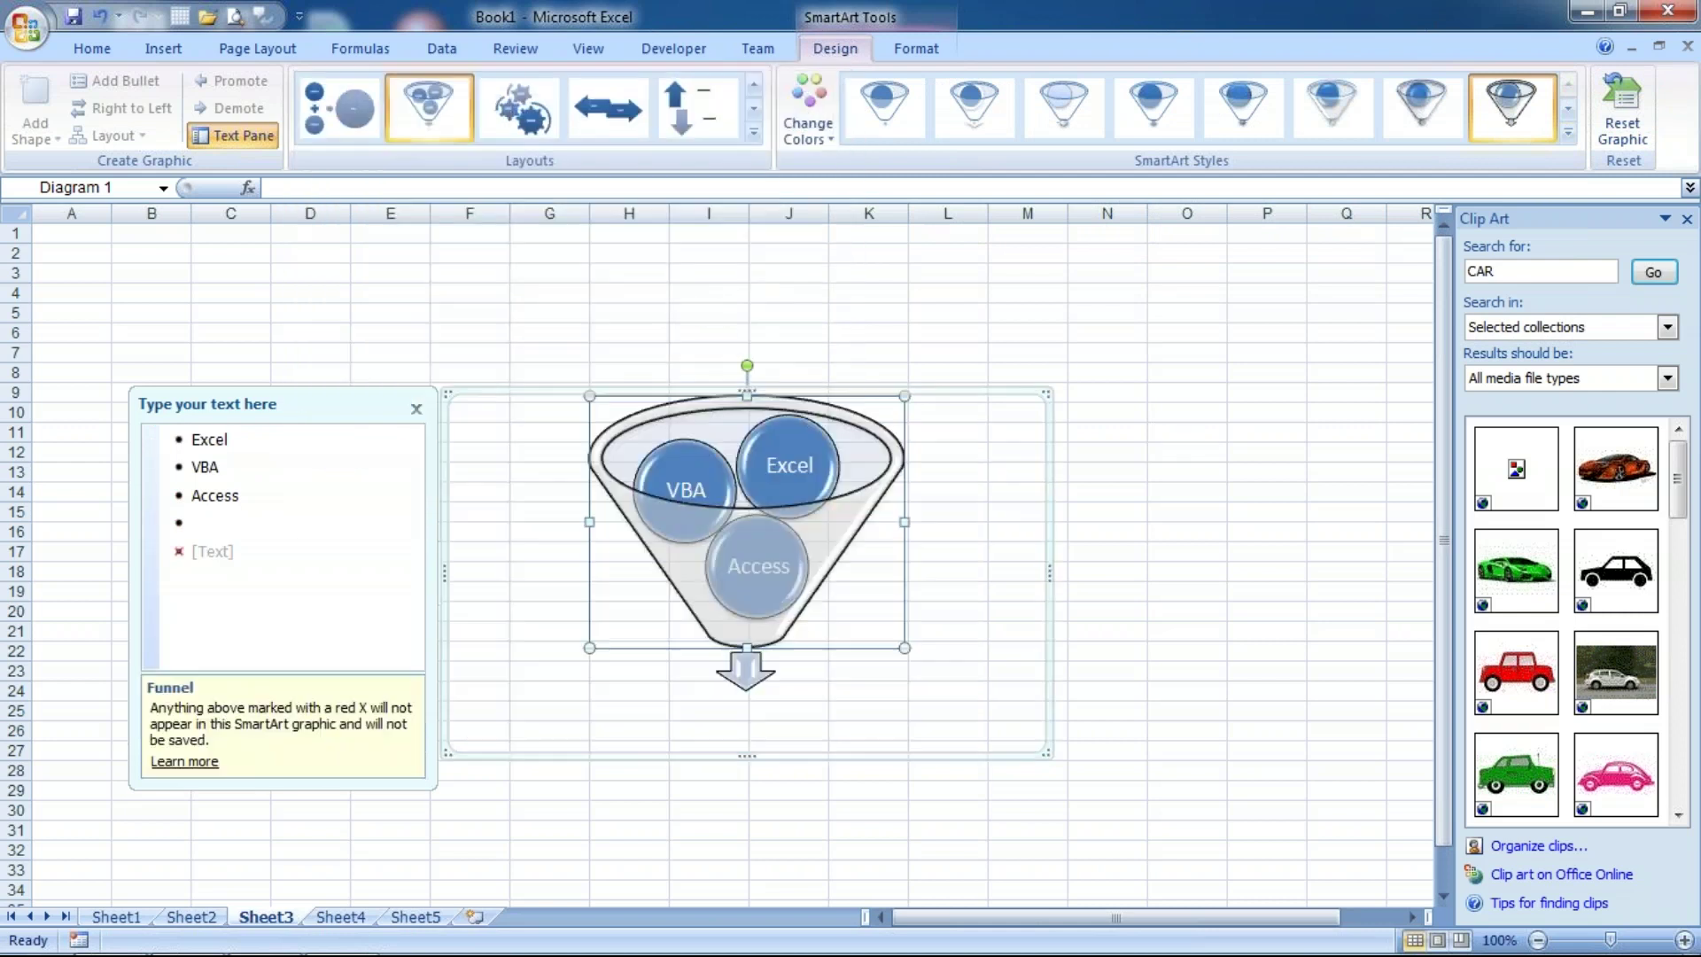
Give the funnel the red Accent 2 colour scheme and switch to Sheet4.
click(810, 124)
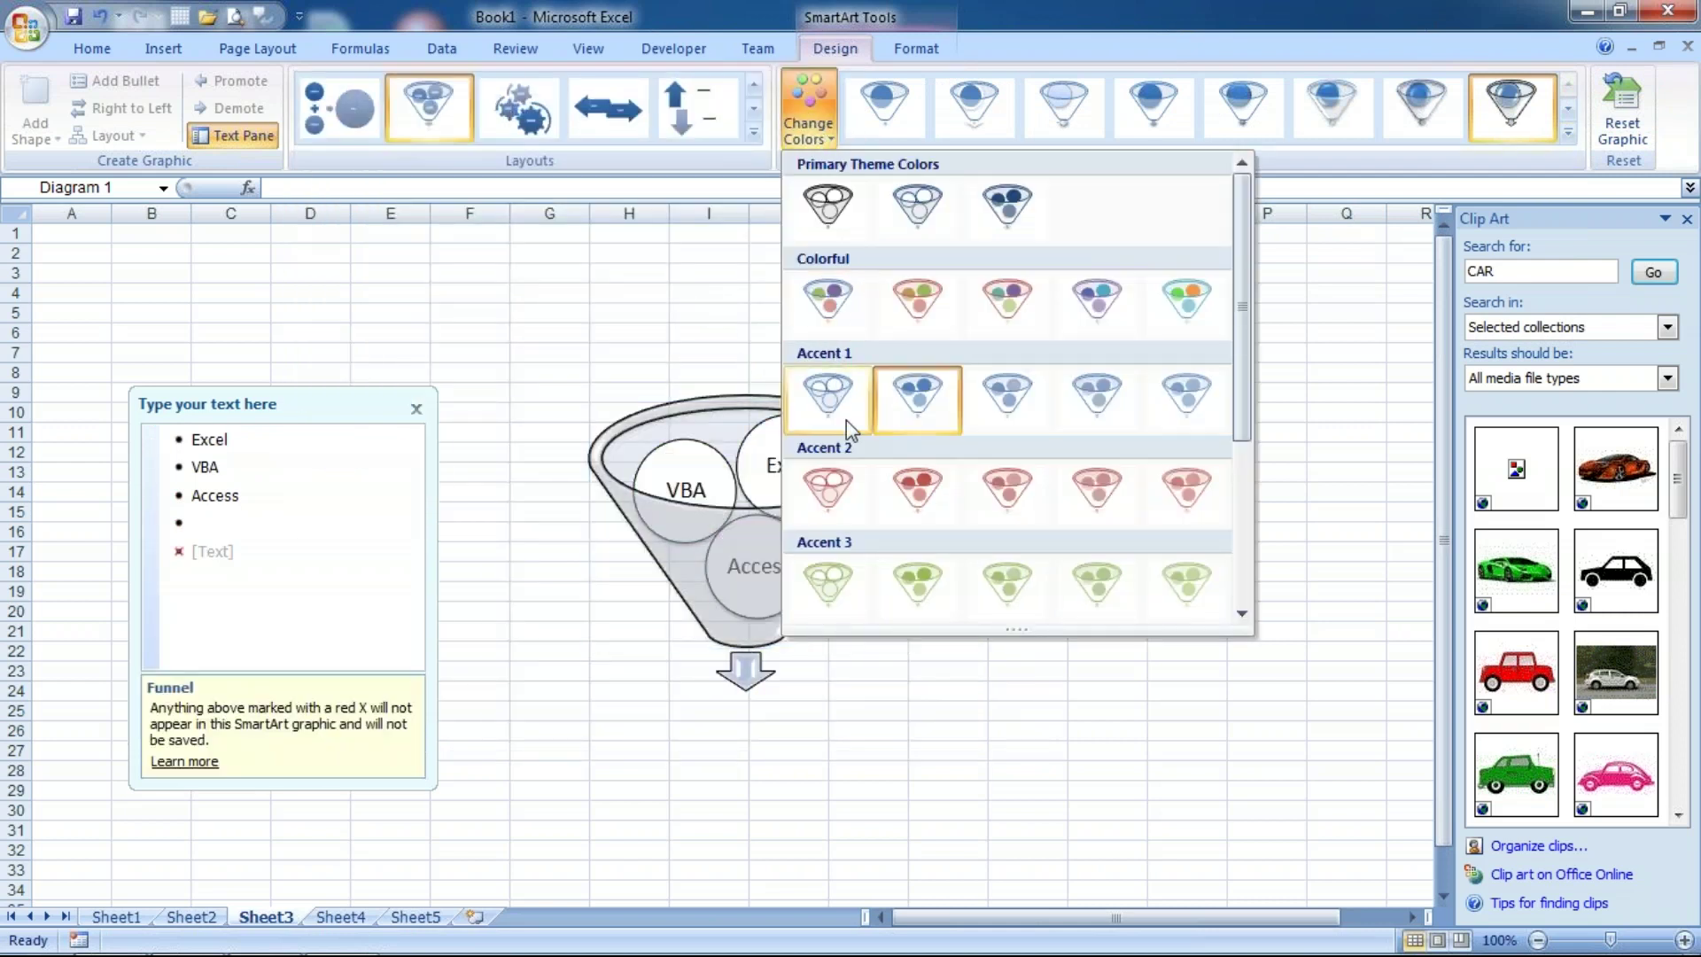
click(912, 480)
click(1071, 468)
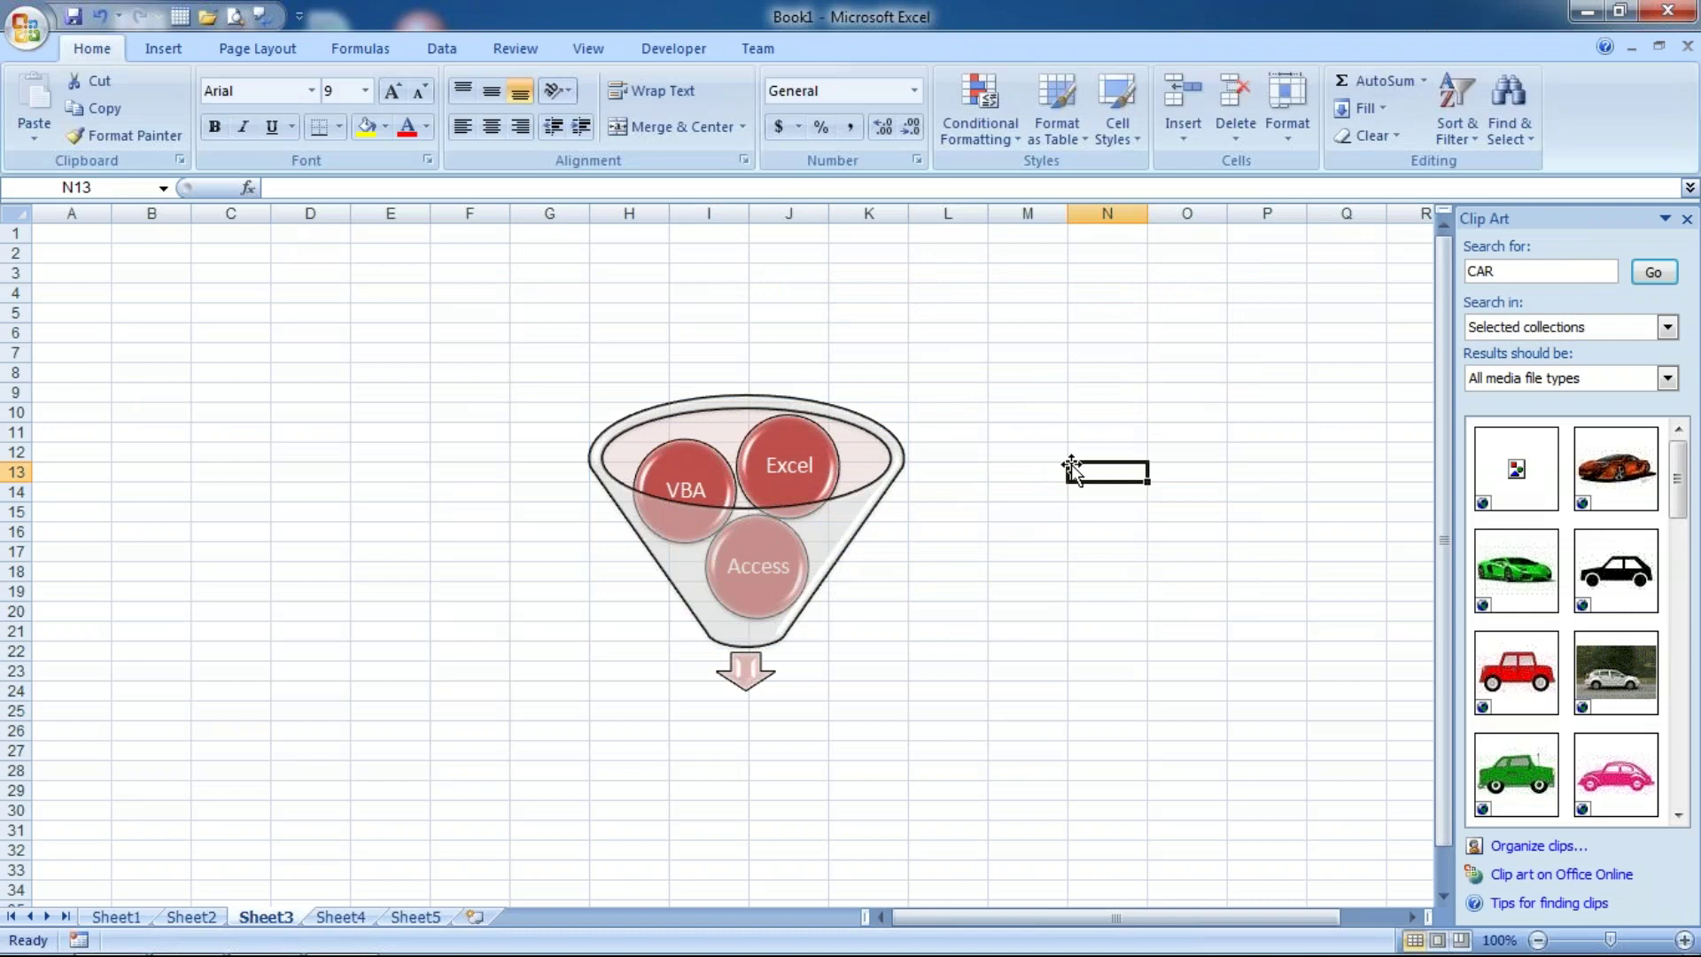
click(340, 916)
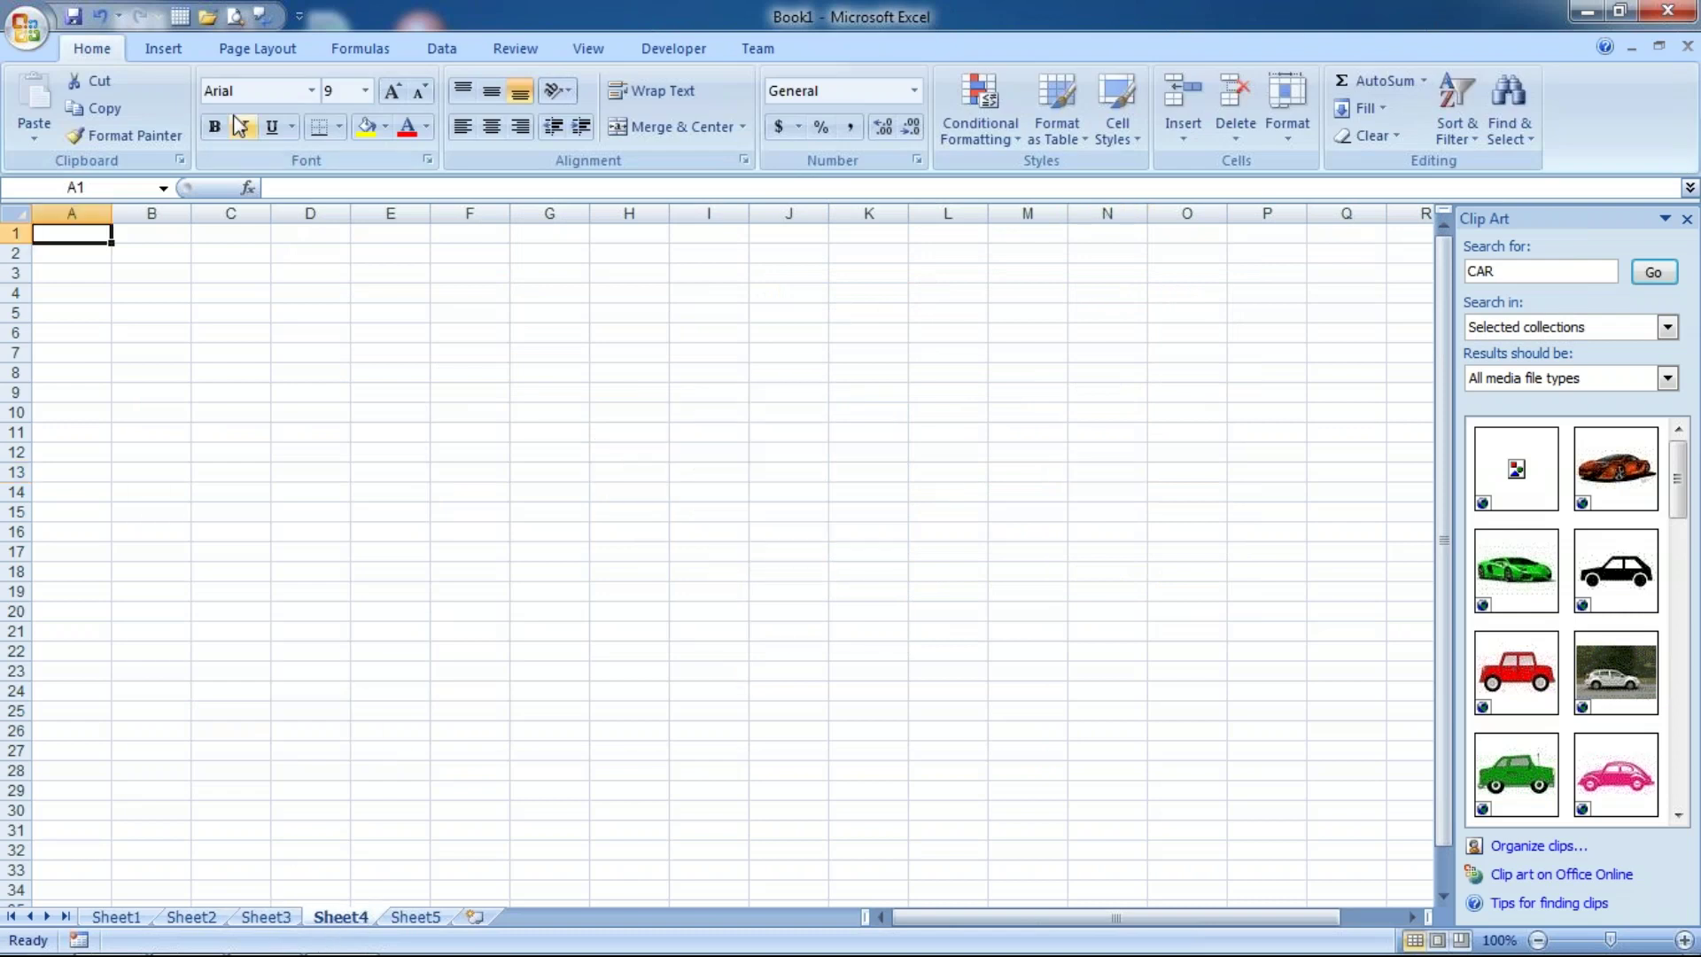
Choose the Hierarchy layout from the SmartArt gallery for Sheet4.
click(166, 48)
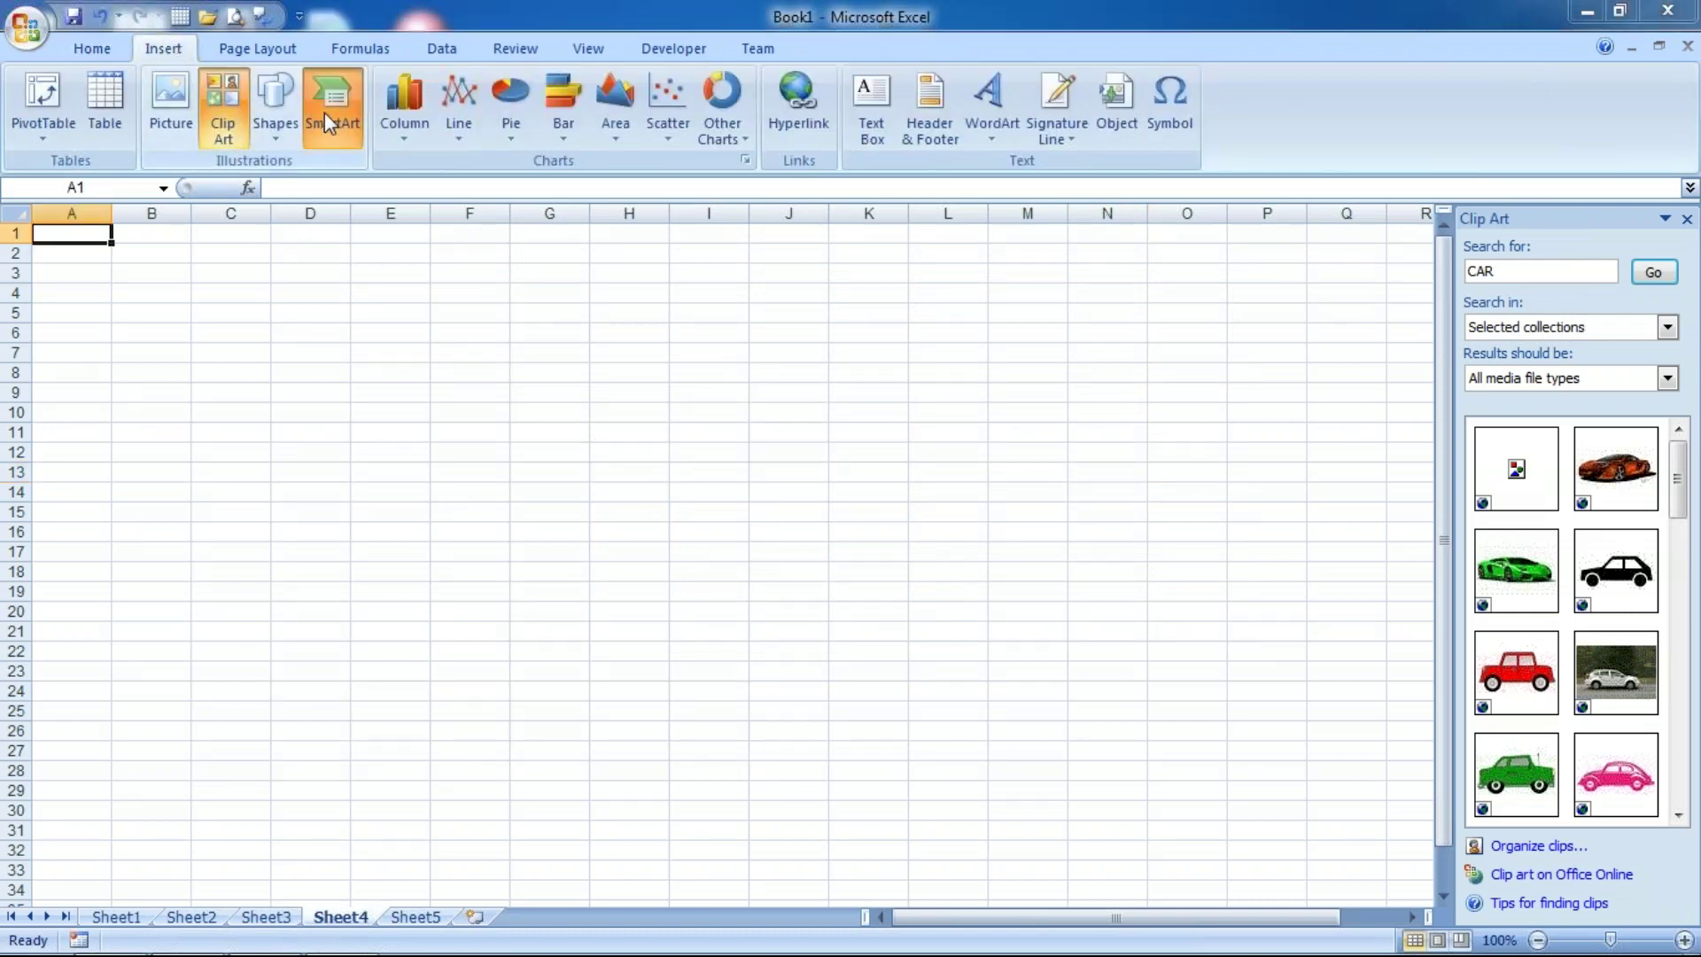
click(330, 108)
scroll(823, 450, down, 2)
scroll(797, 460, down, 2)
scroll(762, 474, down, 2)
scroll(695, 513, down, 2)
scroll(717, 514, down, 2)
scroll(718, 513, down, 2)
scroll(718, 513, down, 2)
scroll(716, 502, up, 3)
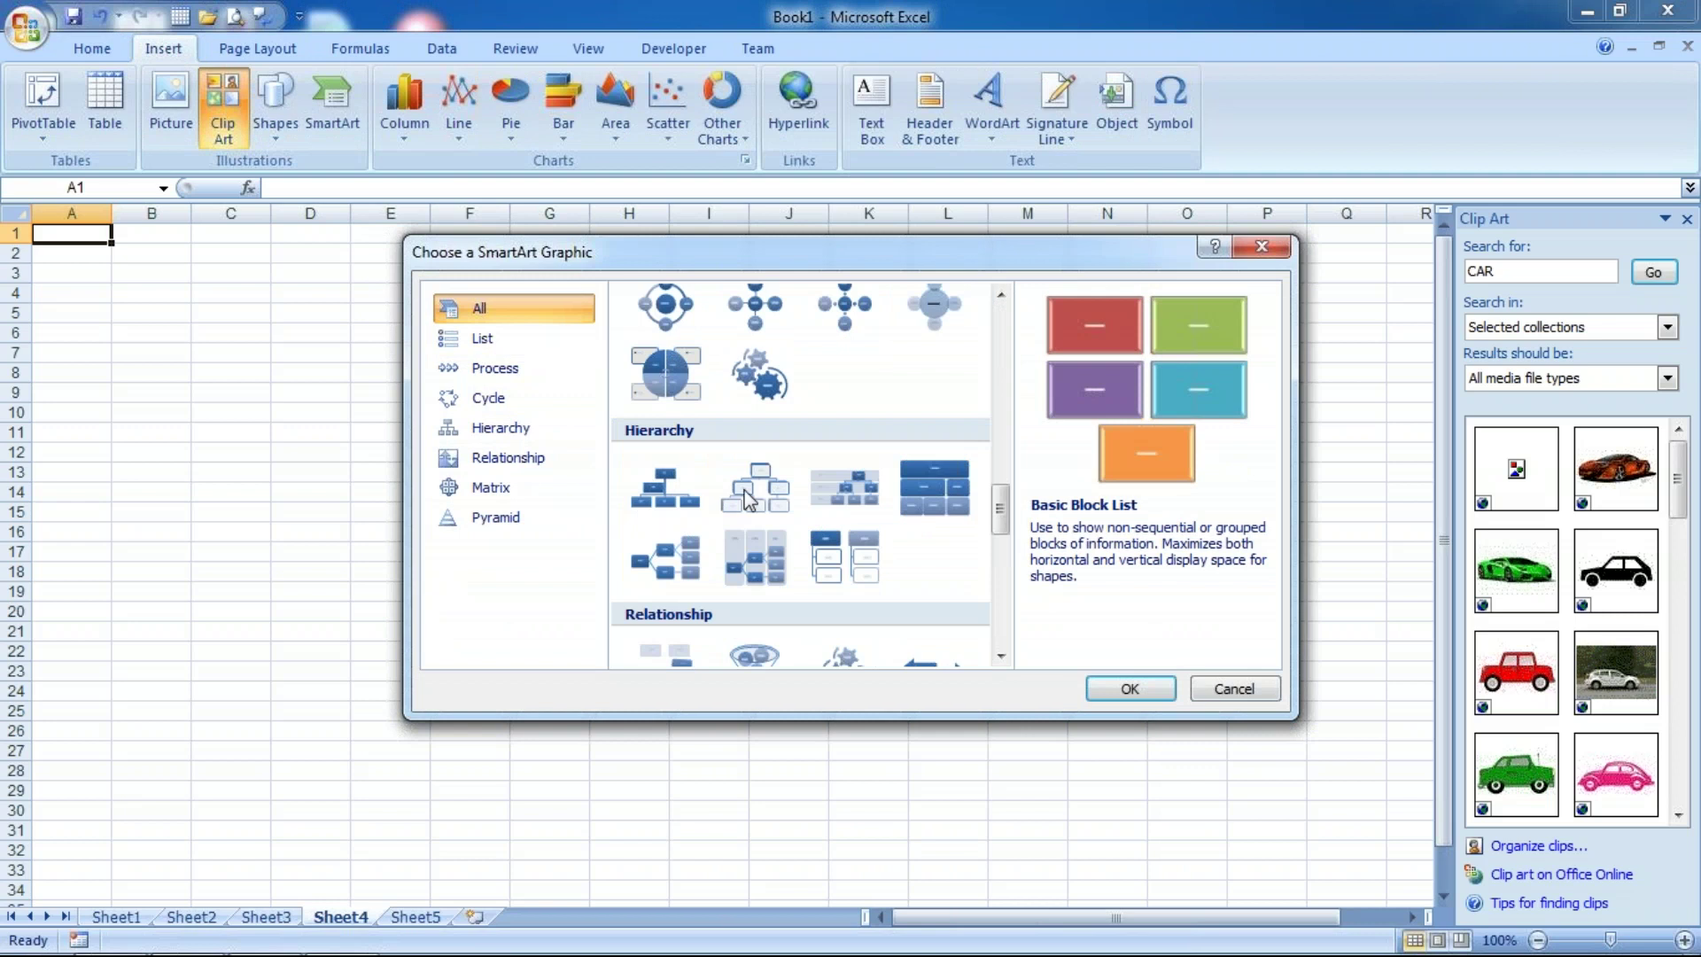
double_click(764, 487)
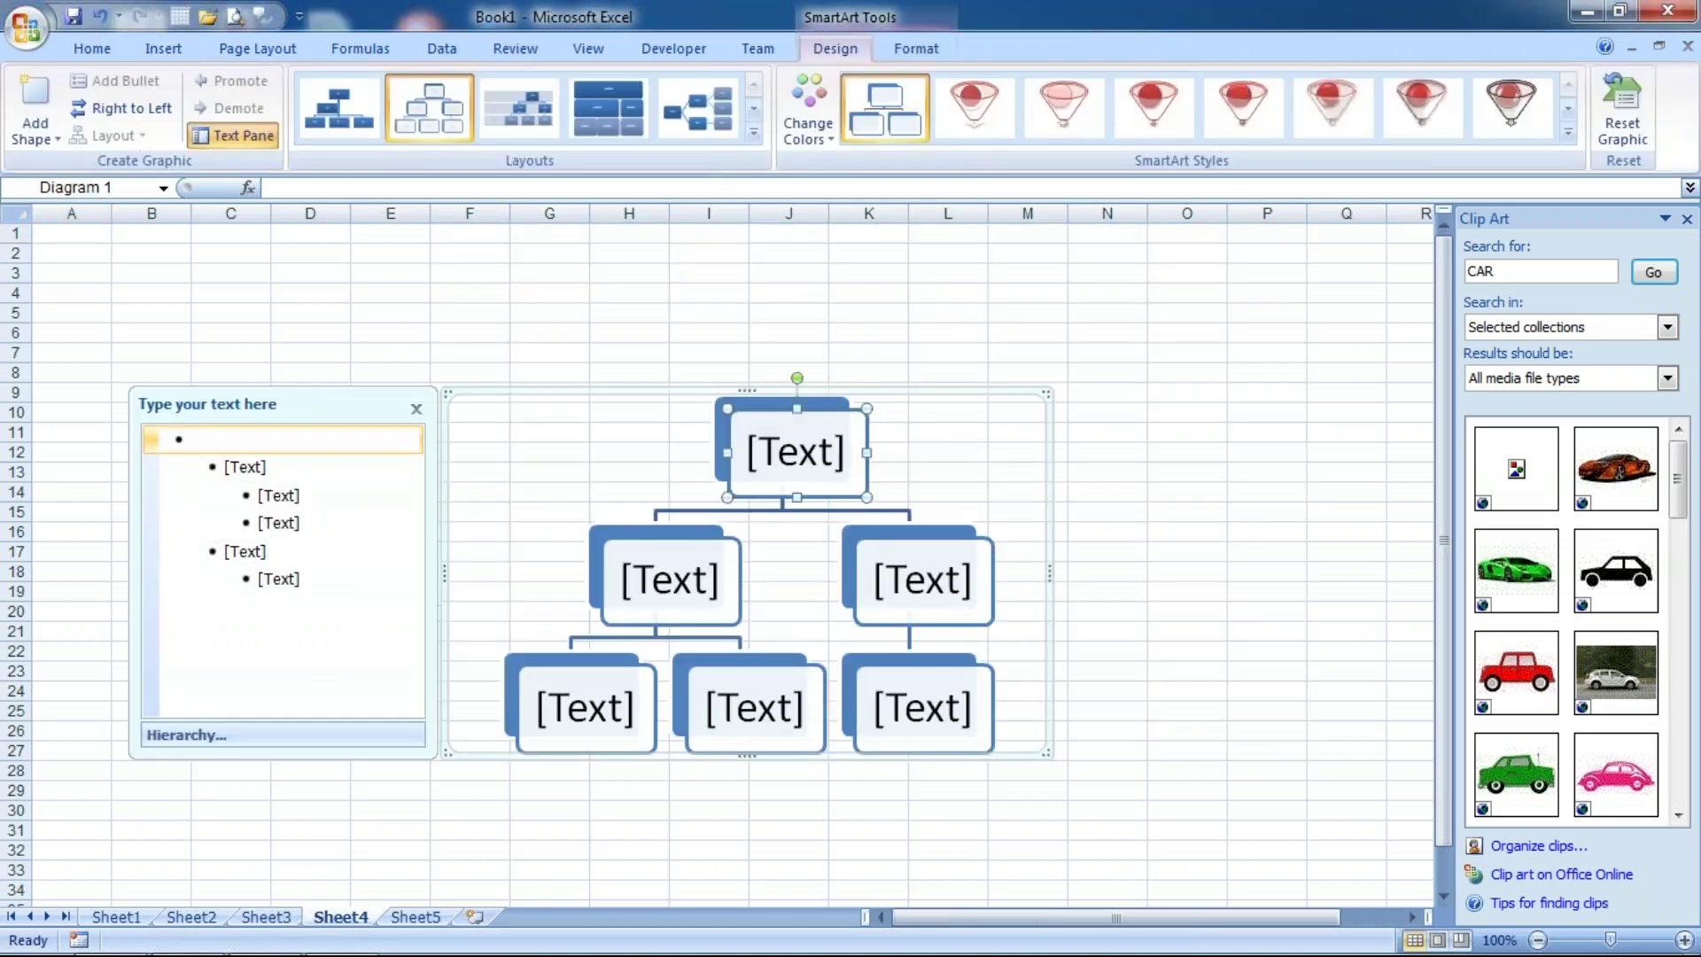
Label the top box EXCEL and the second-level boxes NORMAL EXCEL and VBA.
text(e)
key(BackSpace)
text(EXCEL)
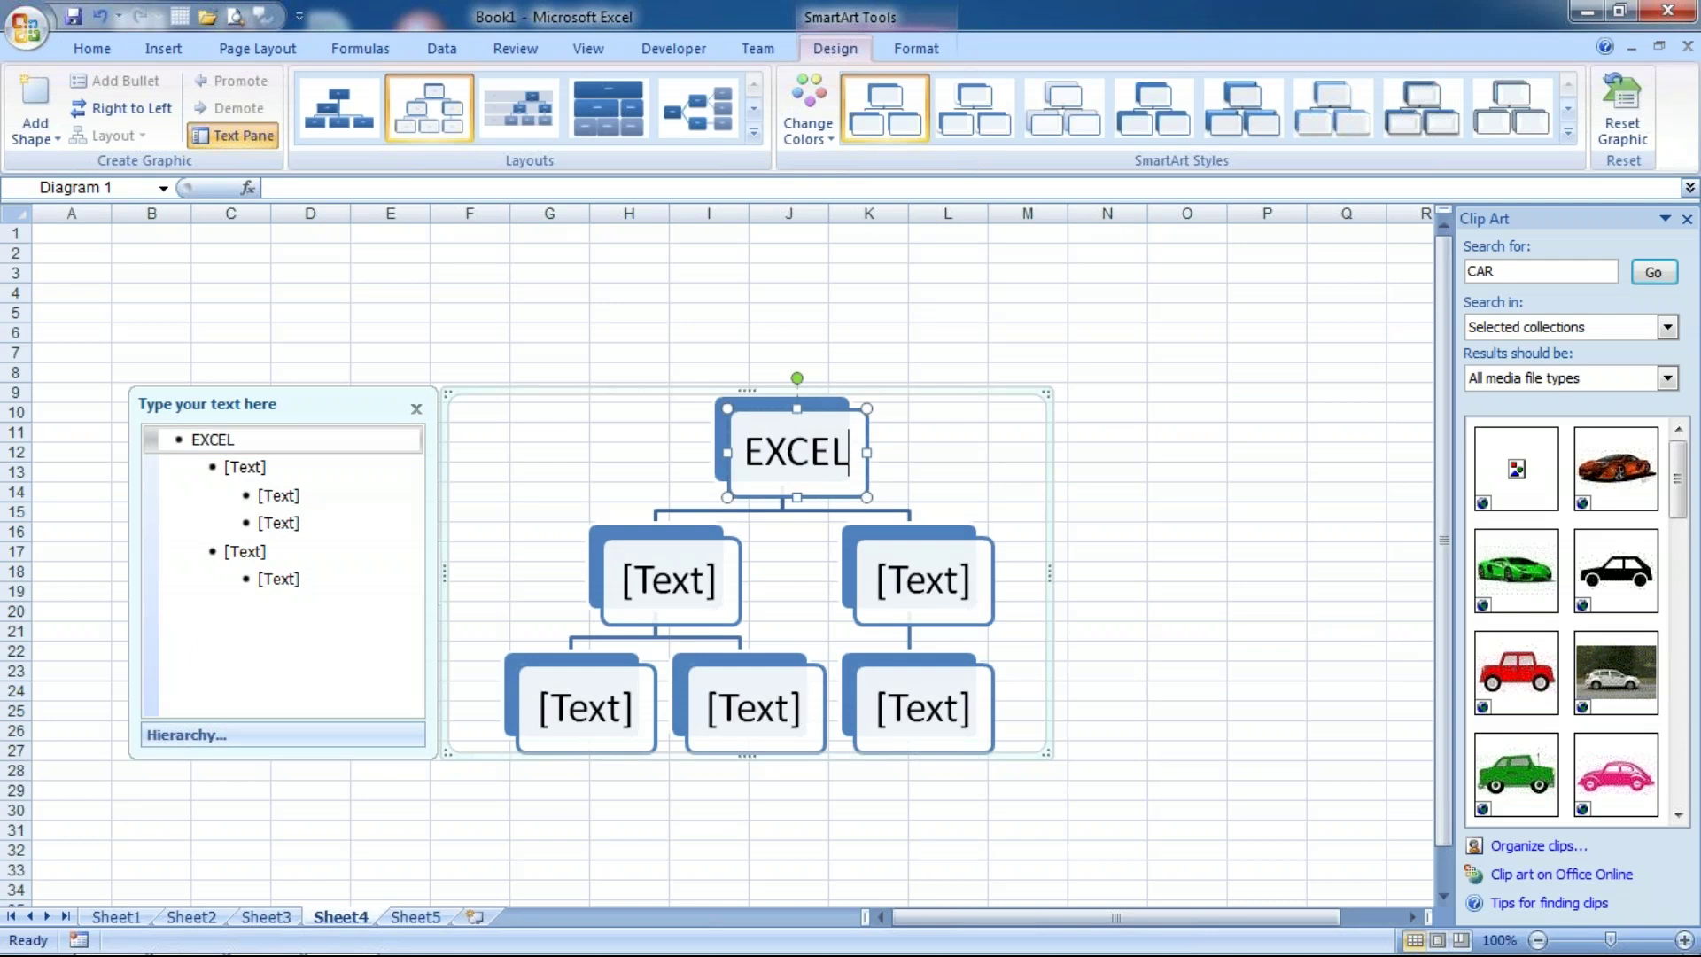
click(706, 561)
text(NORMAL)
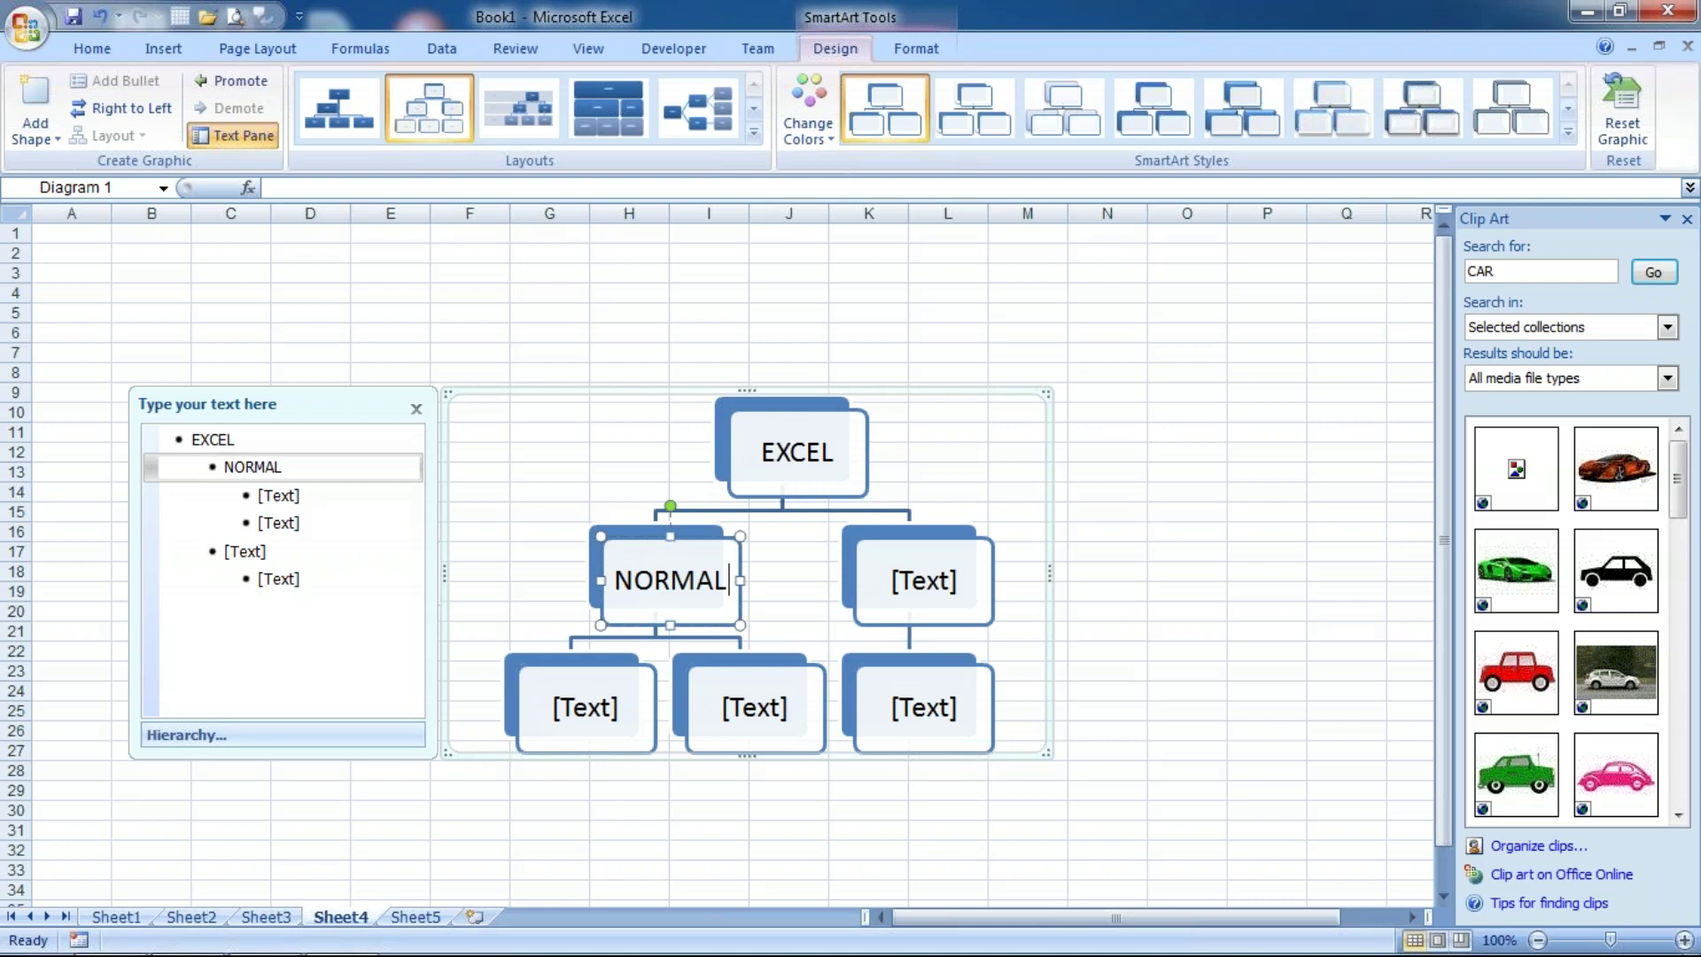
text( EXCEL)
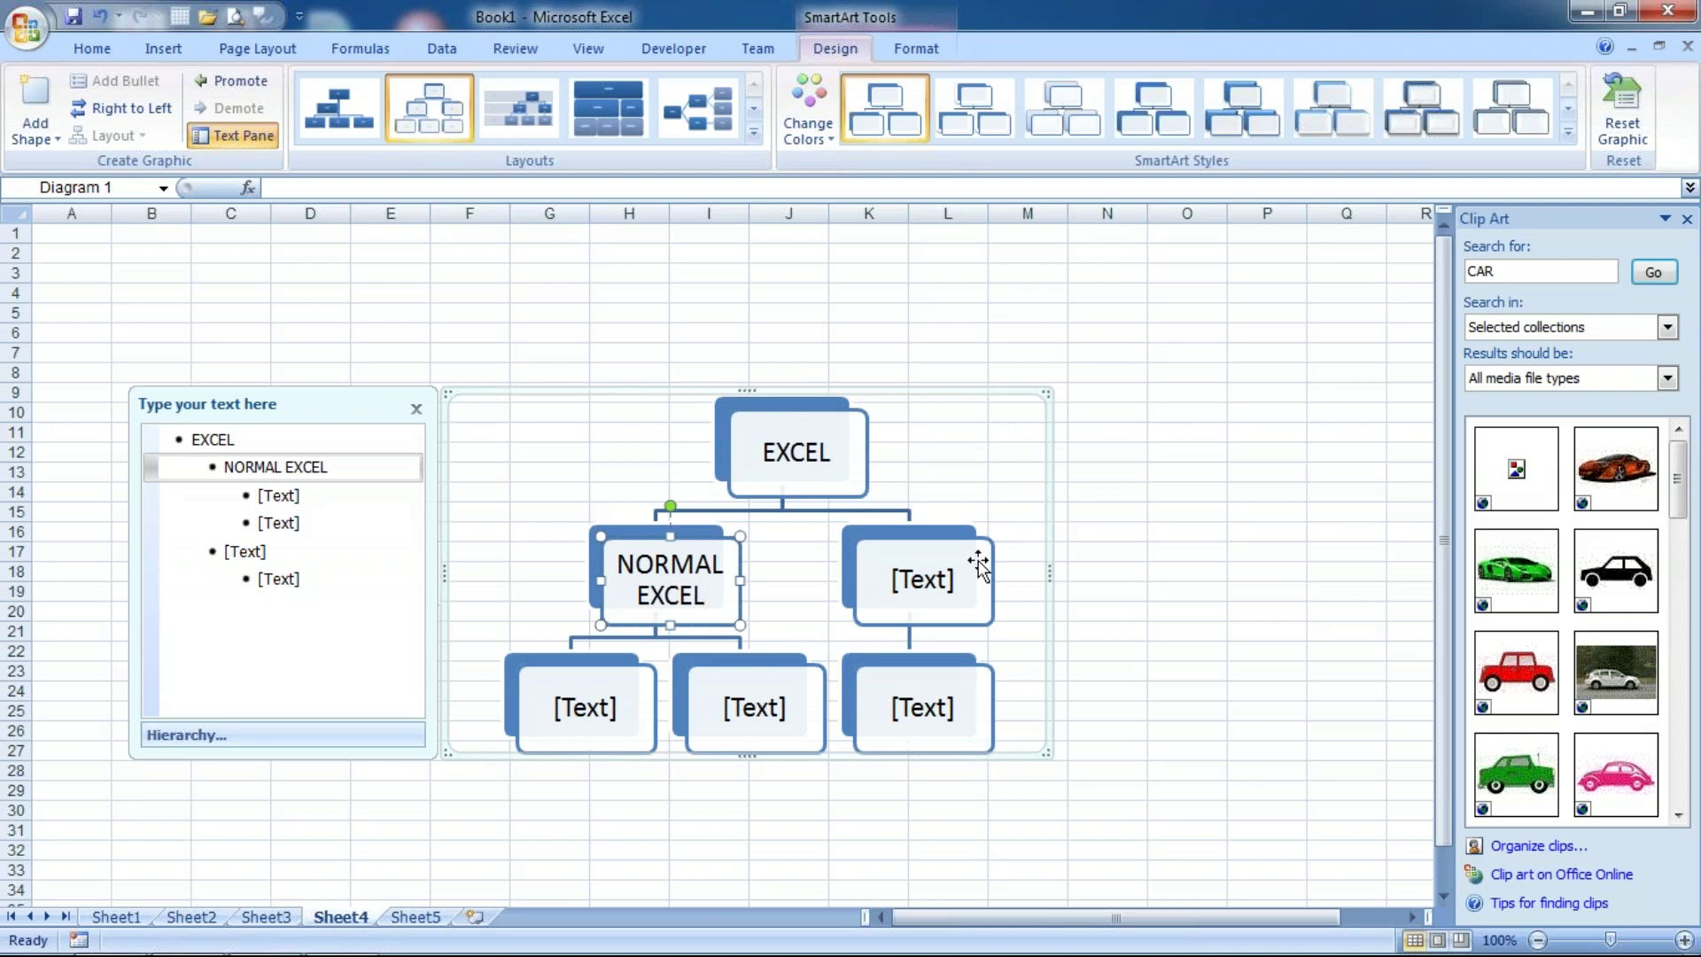
click(936, 569)
text(VBA)
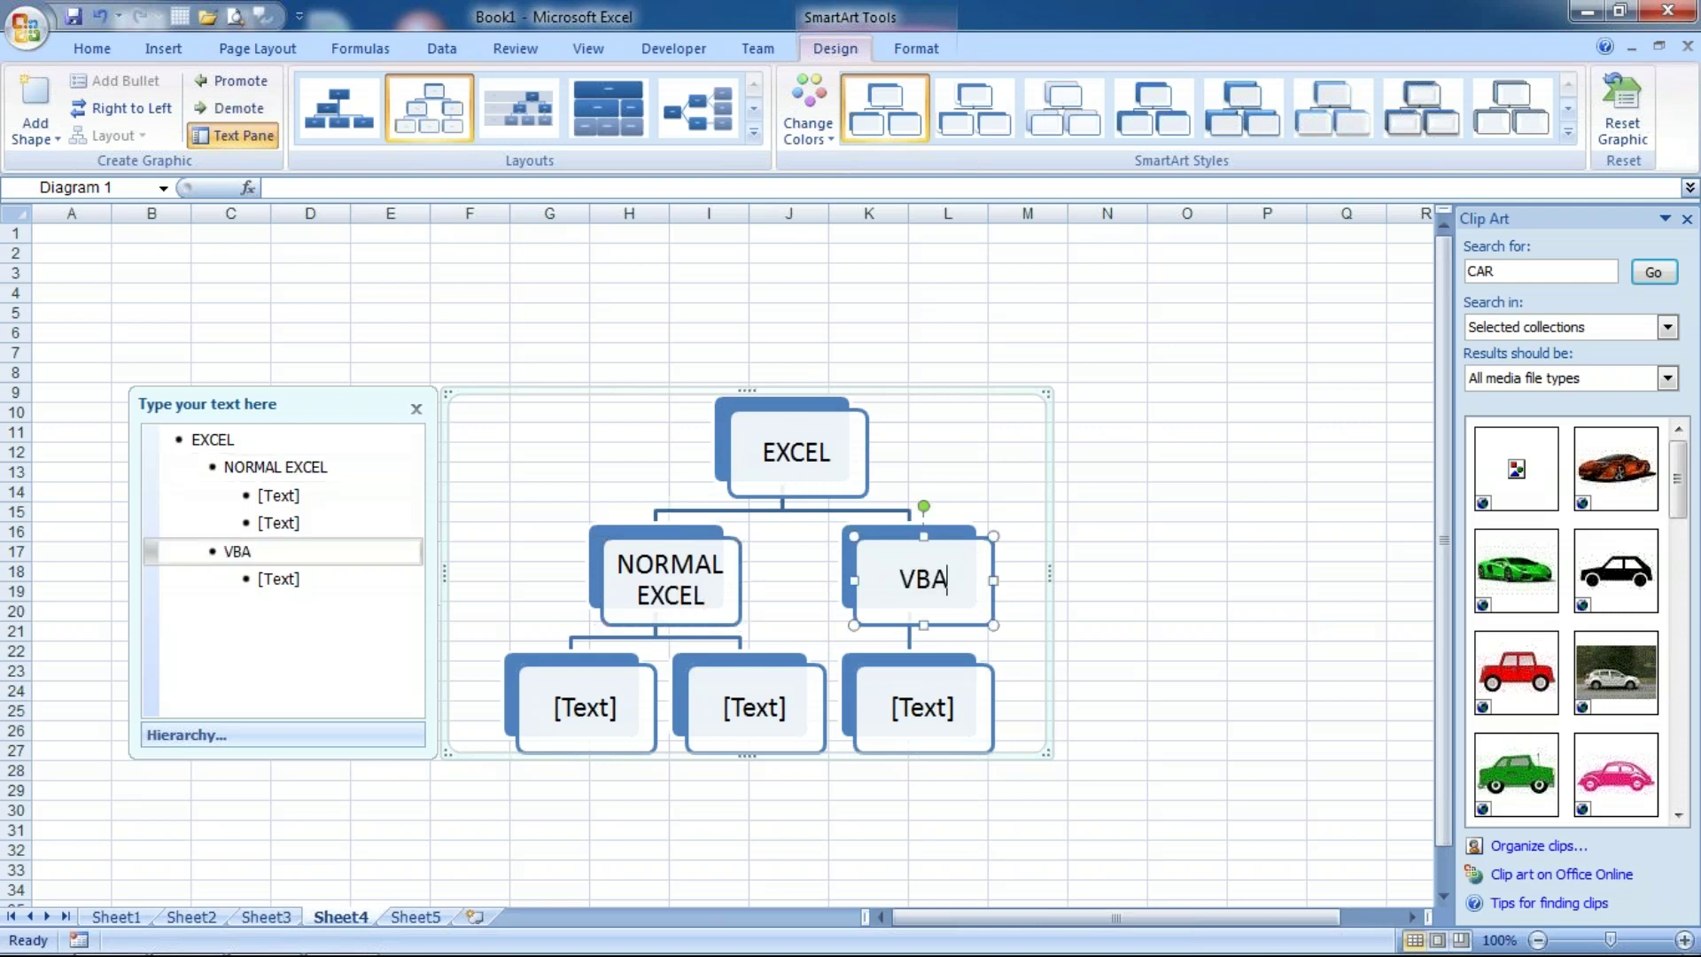
Label the bottom-row boxes HOME, INSERT and MODULE.
click(613, 704)
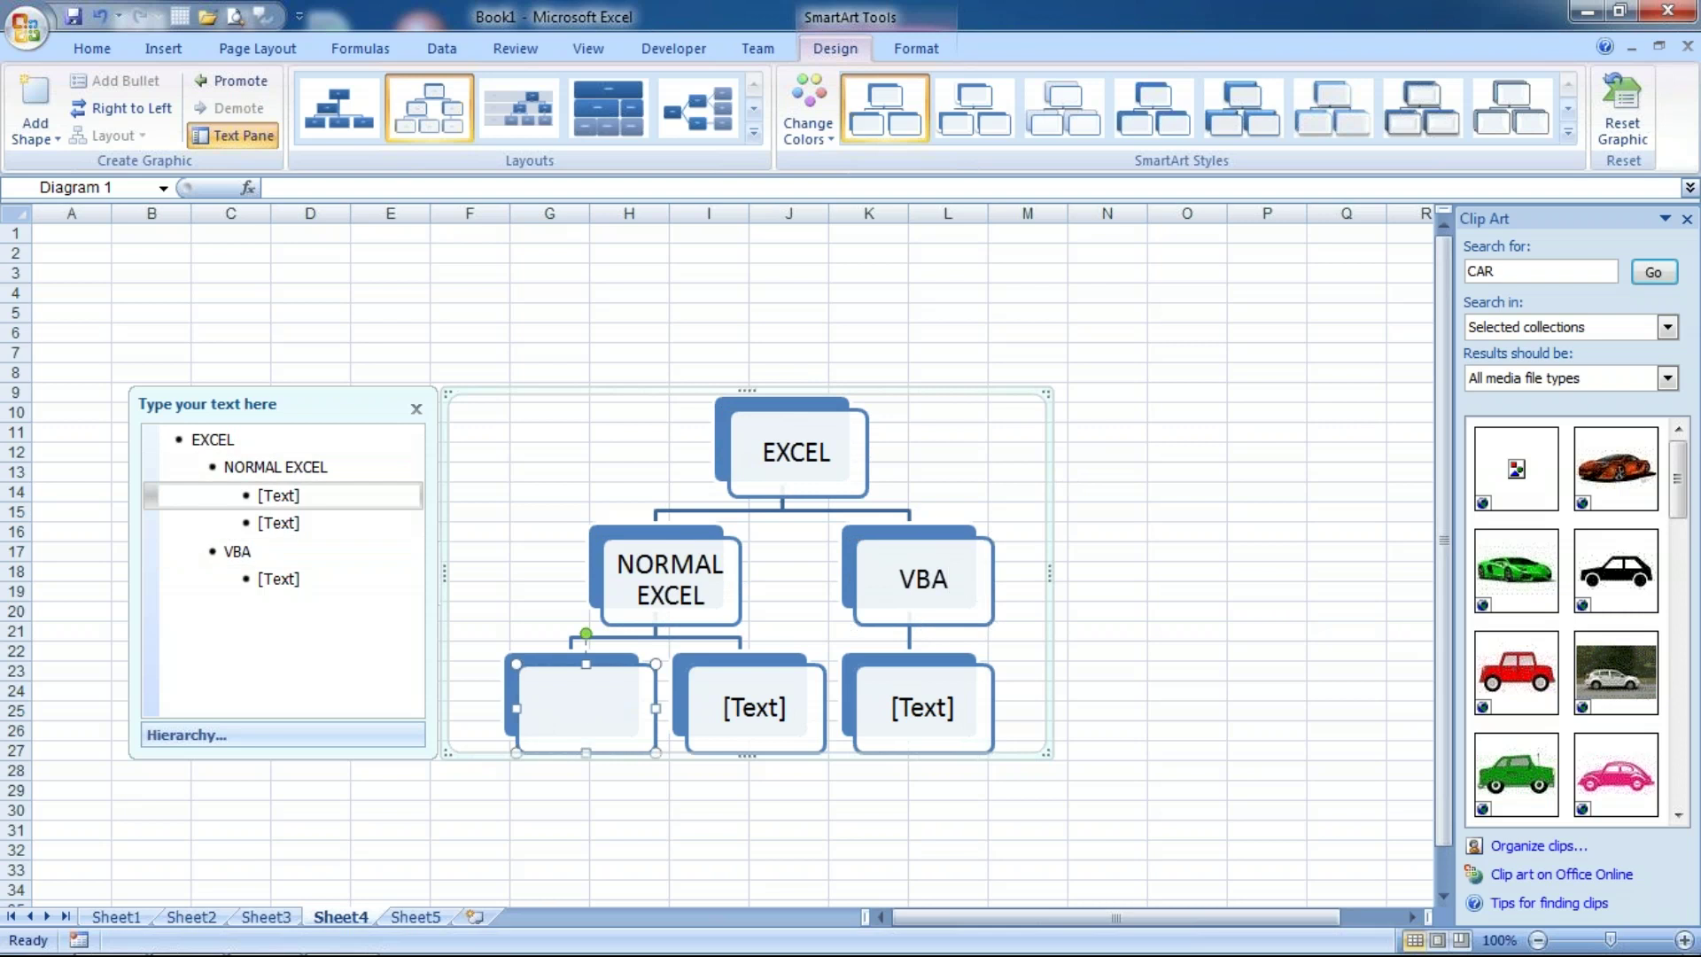
text(HOME)
key(Tab)
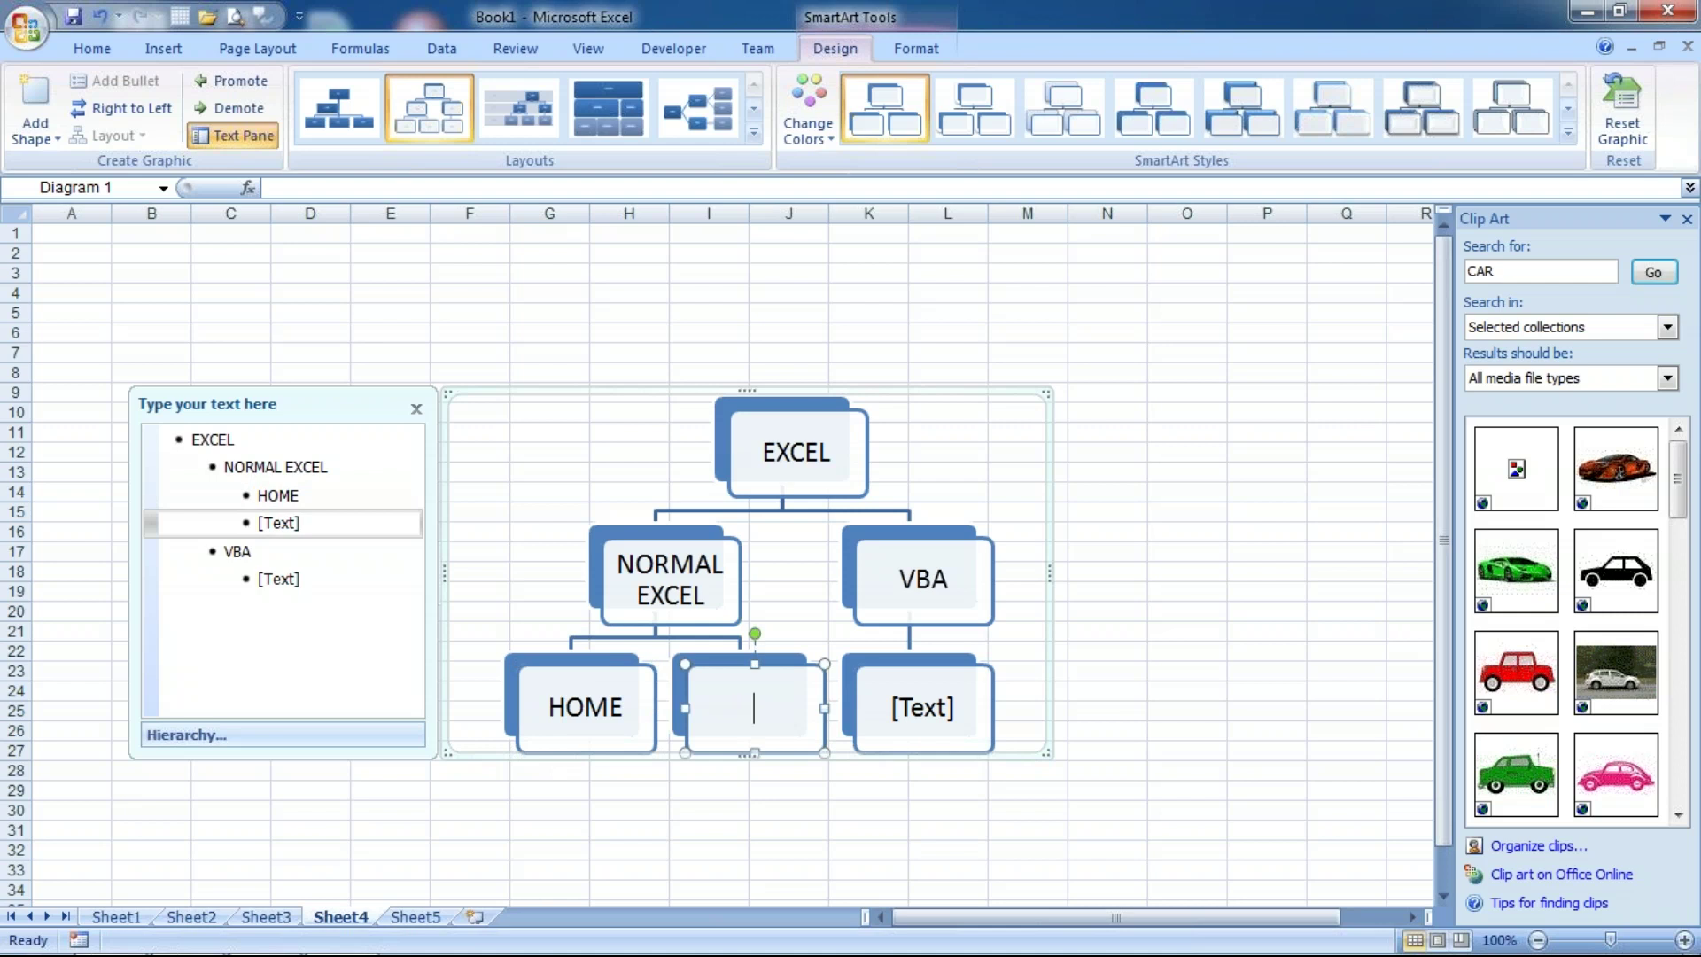
text(INSET)
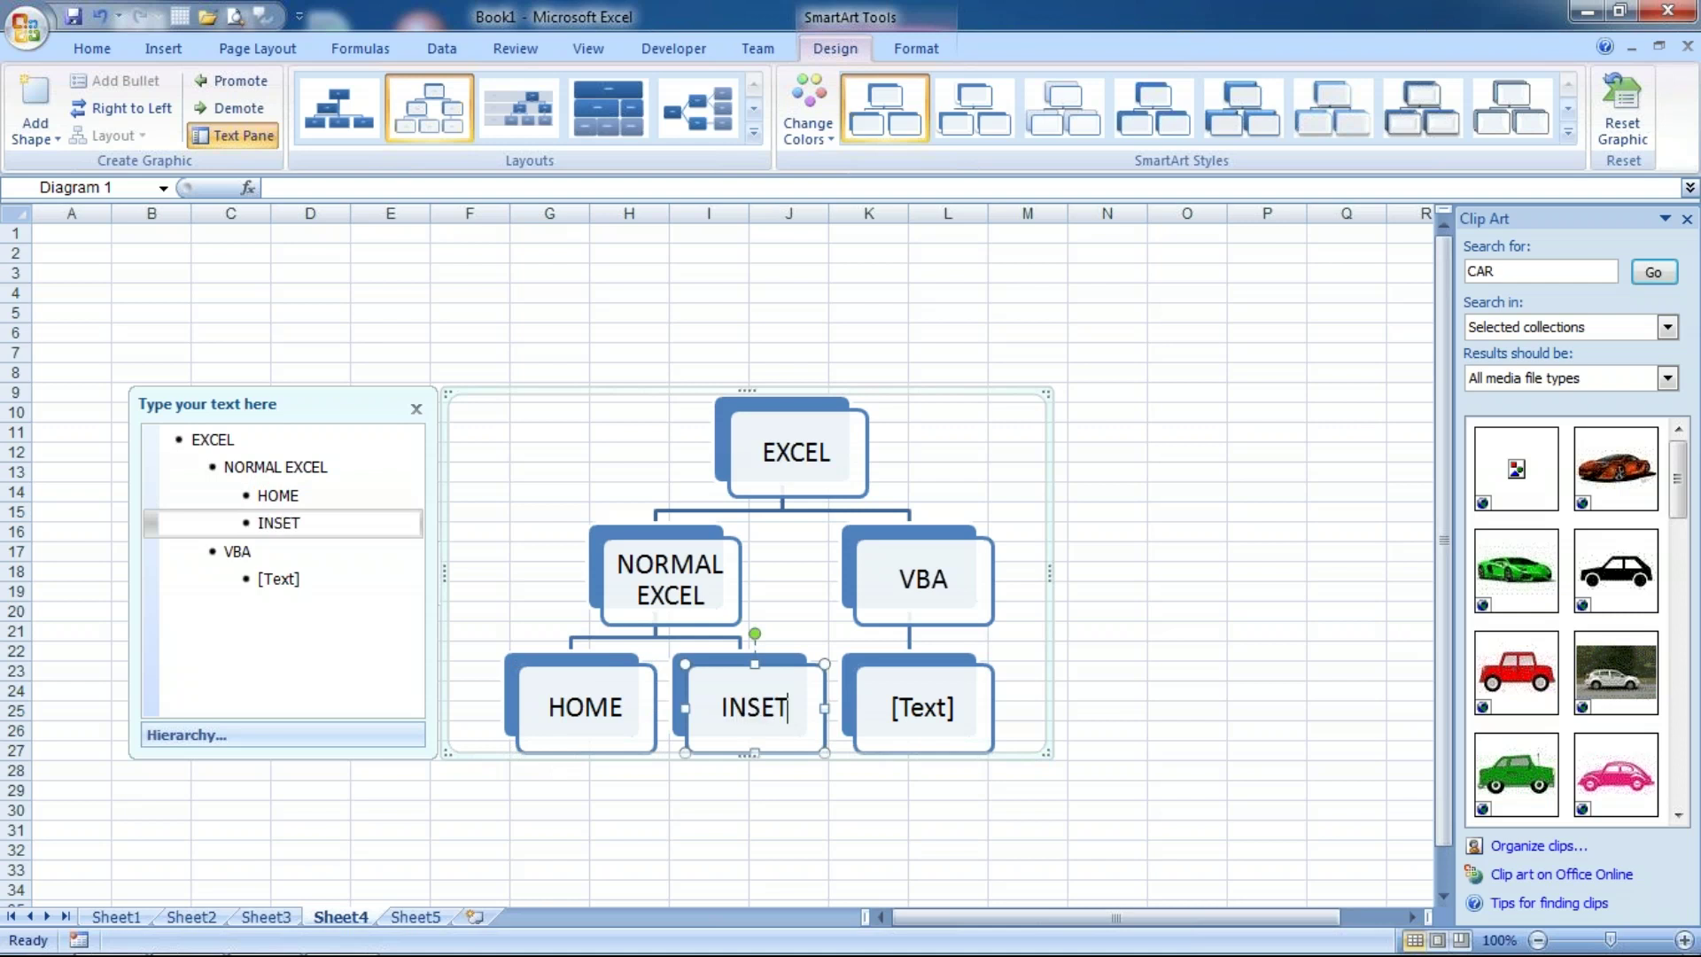
key(BackSpace)
text(ER)
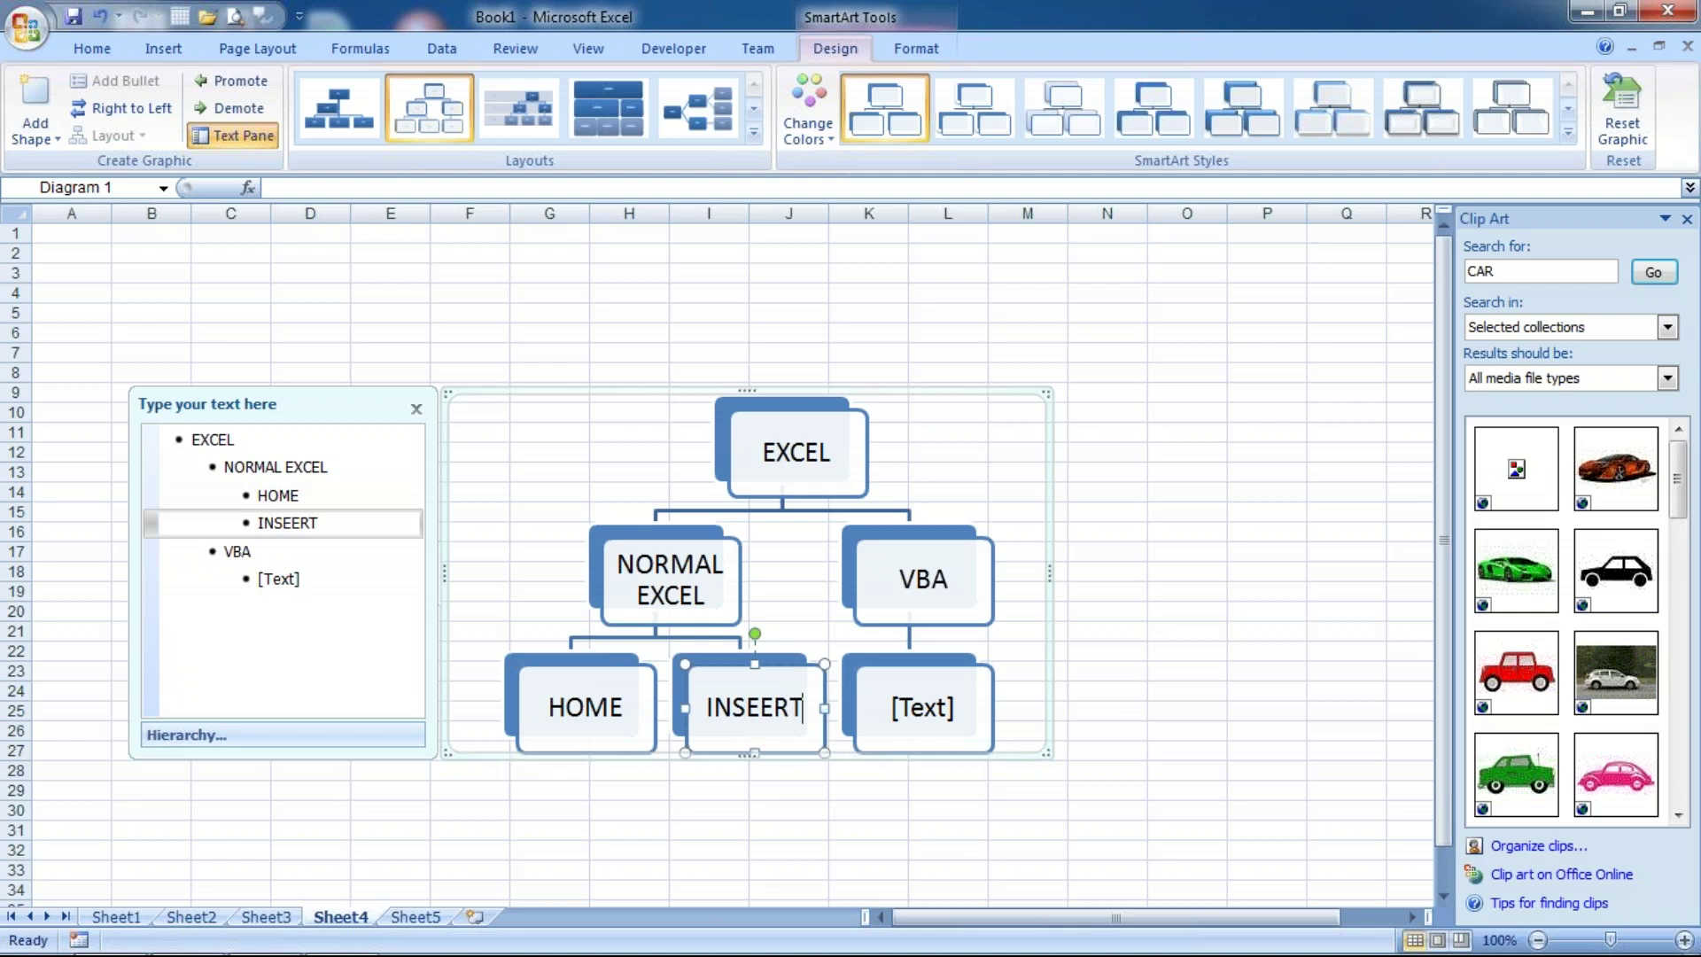
key(BackSpace)
key(BackSpace)
text(RT)
click(921, 705)
text(MODULE)
click(1339, 618)
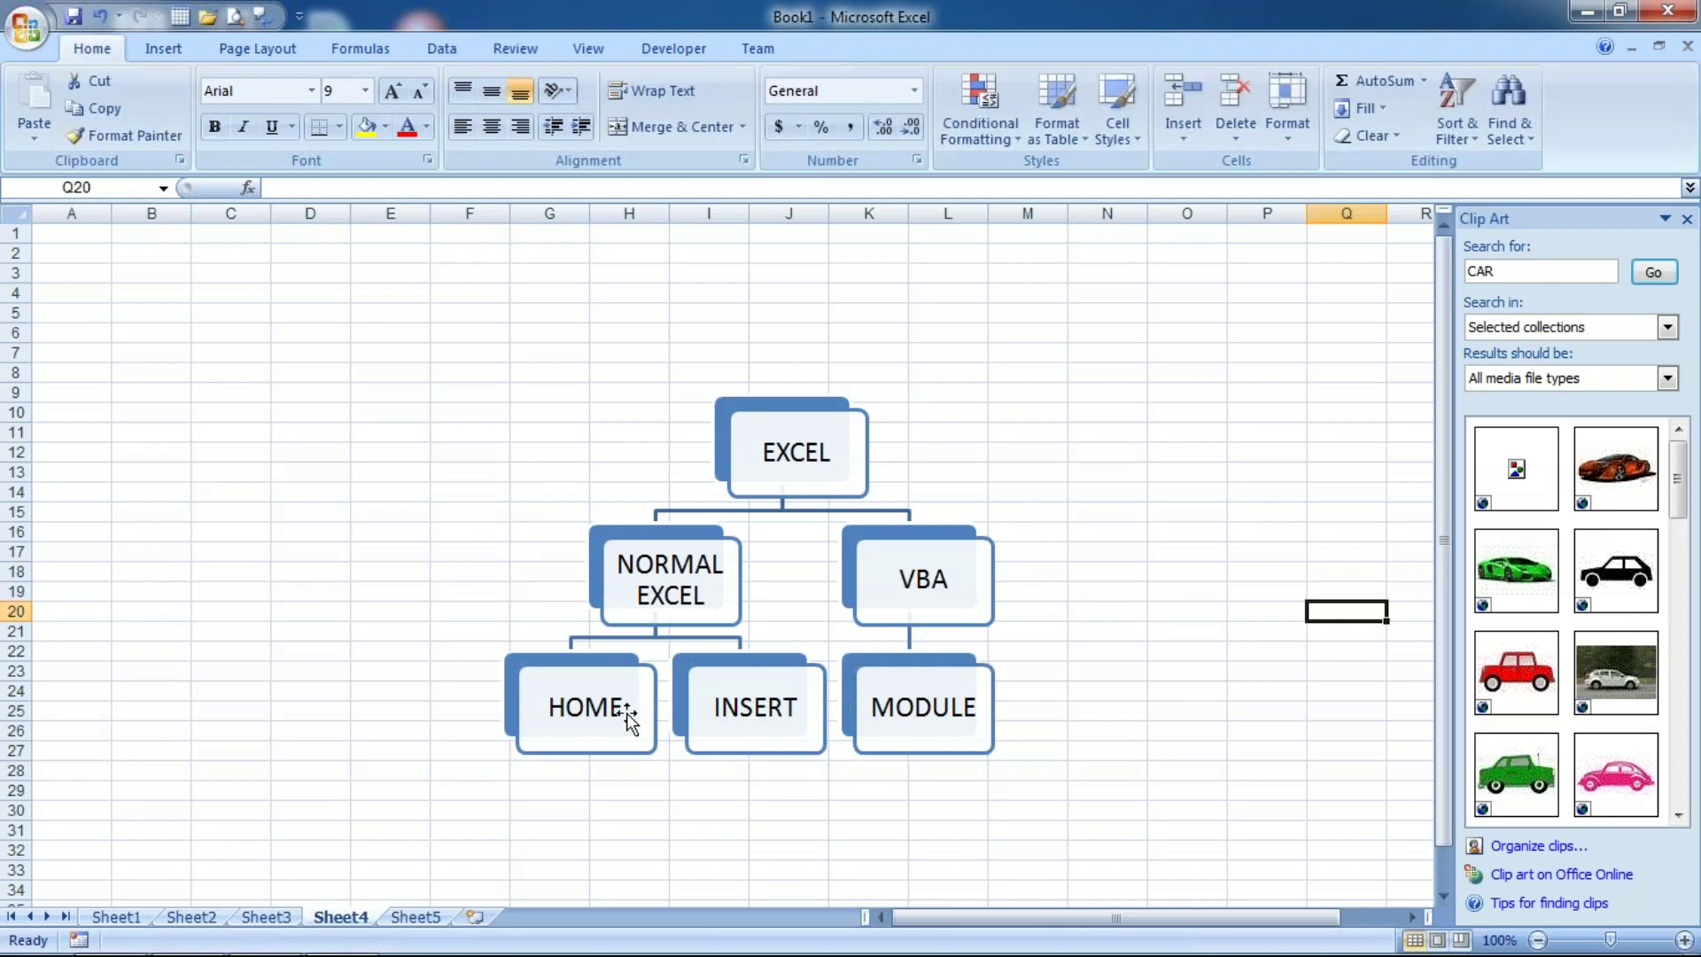
click(611, 714)
Add a new box beside HOME and label it PAGE LAYOUT.
right_click(602, 722)
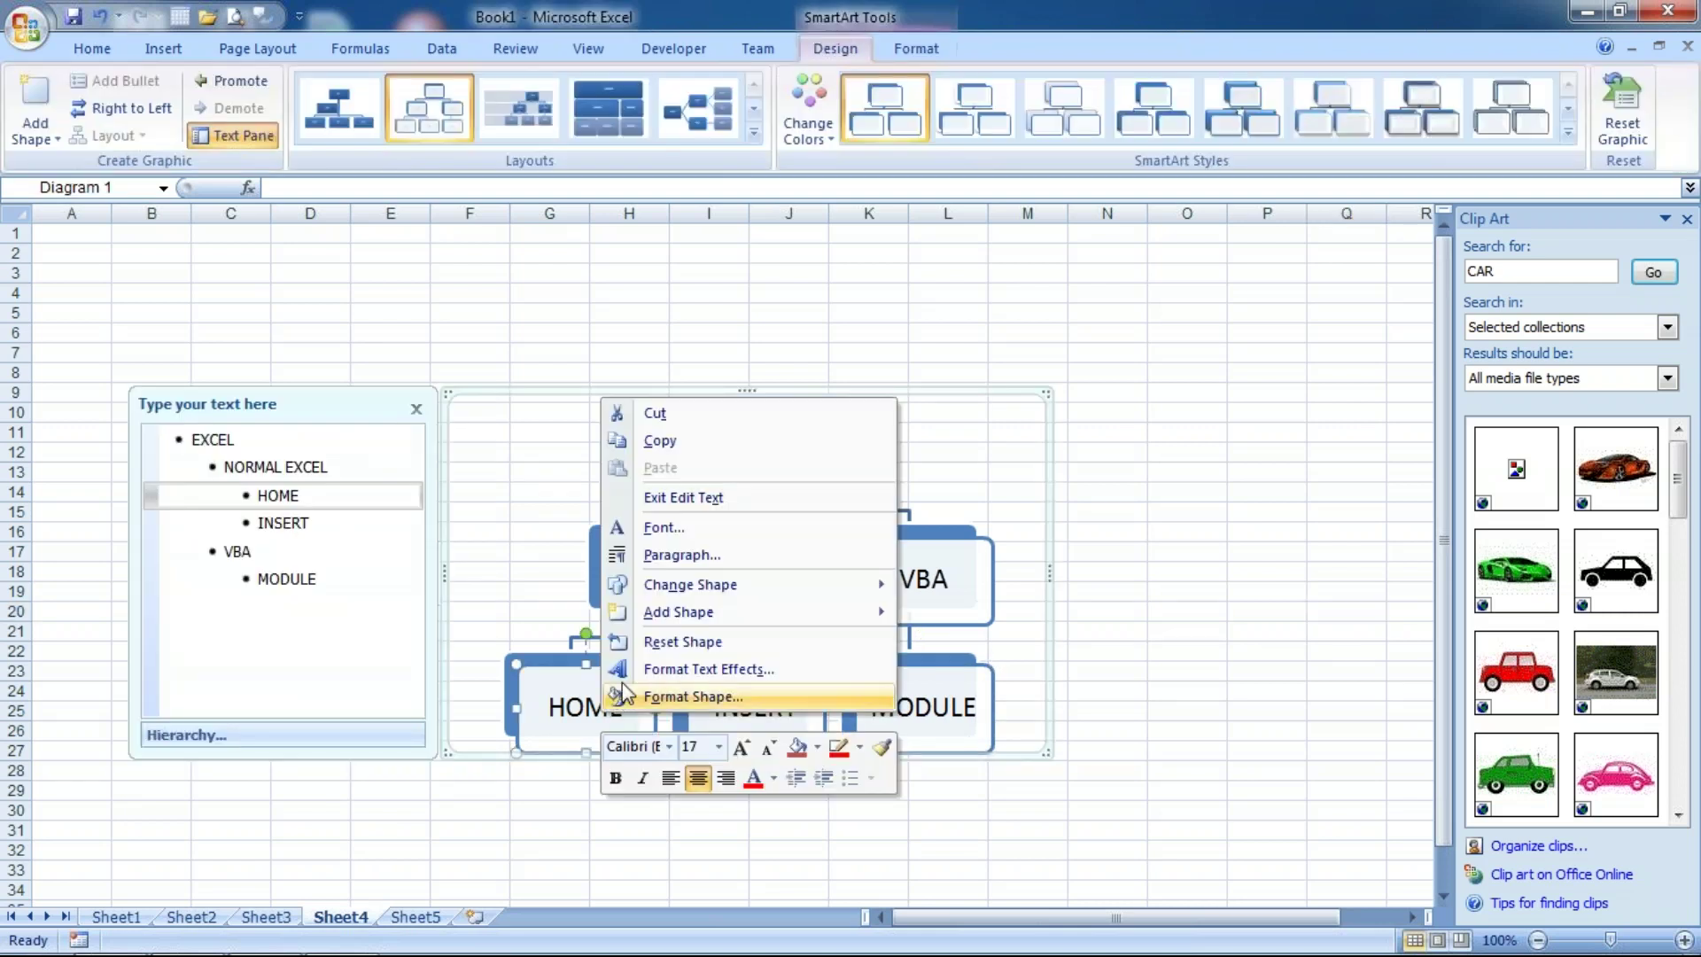
mouse_move(678, 612)
click(1055, 614)
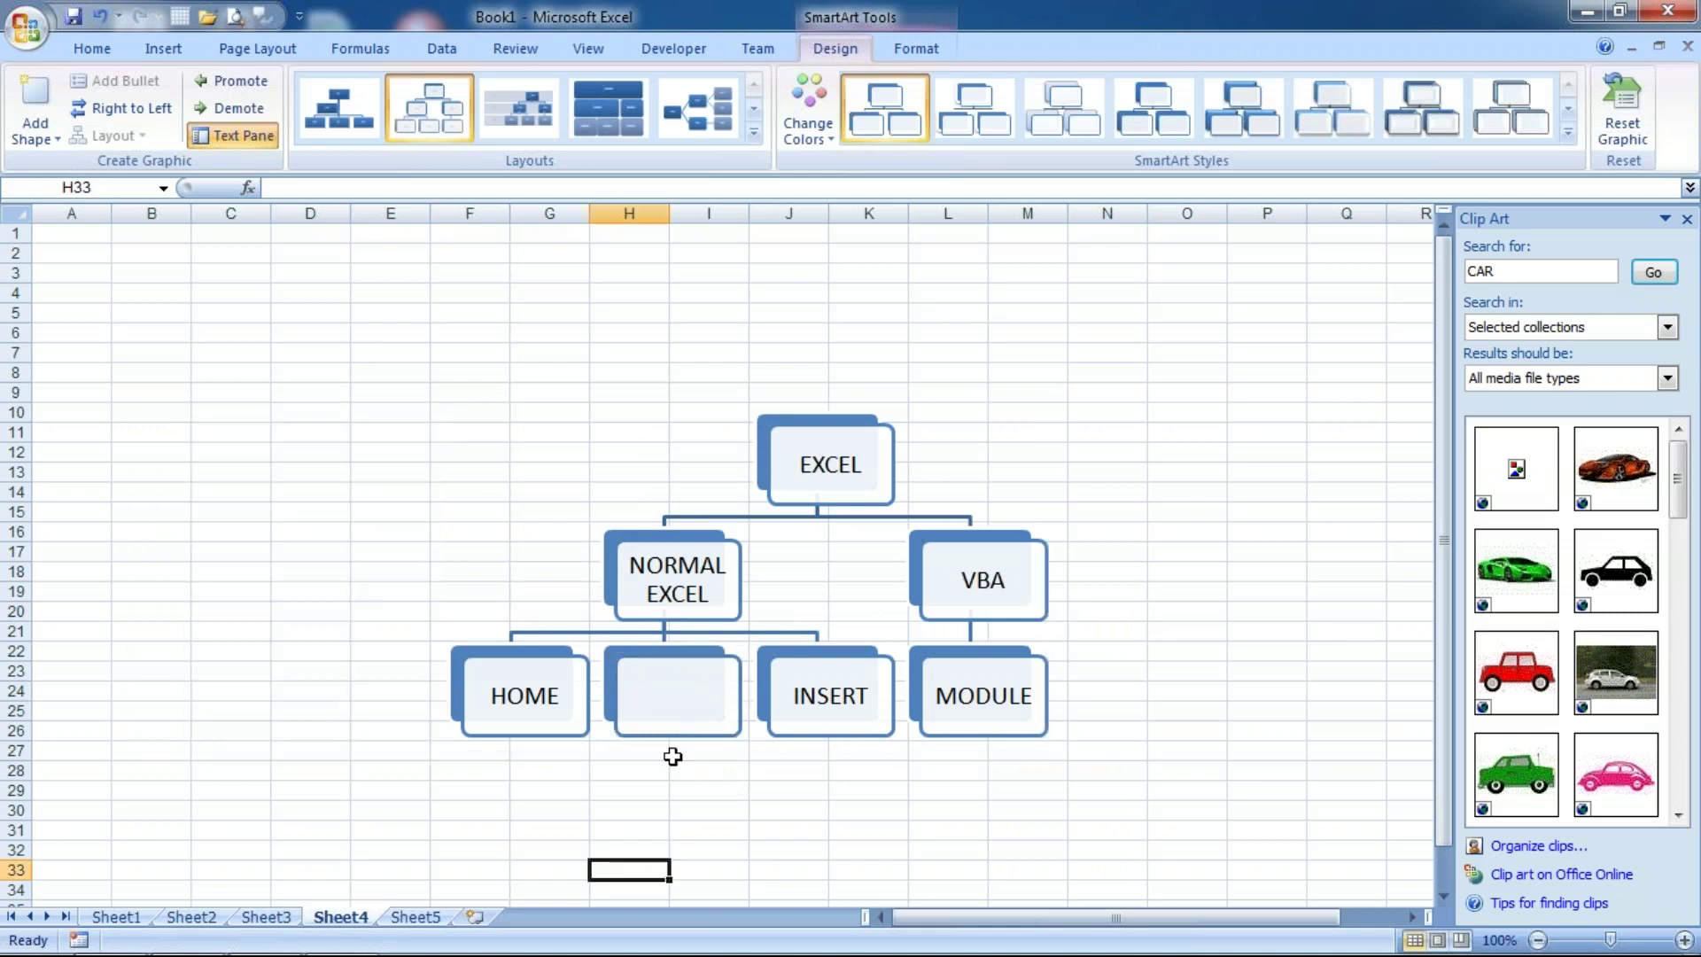
text(PAY)
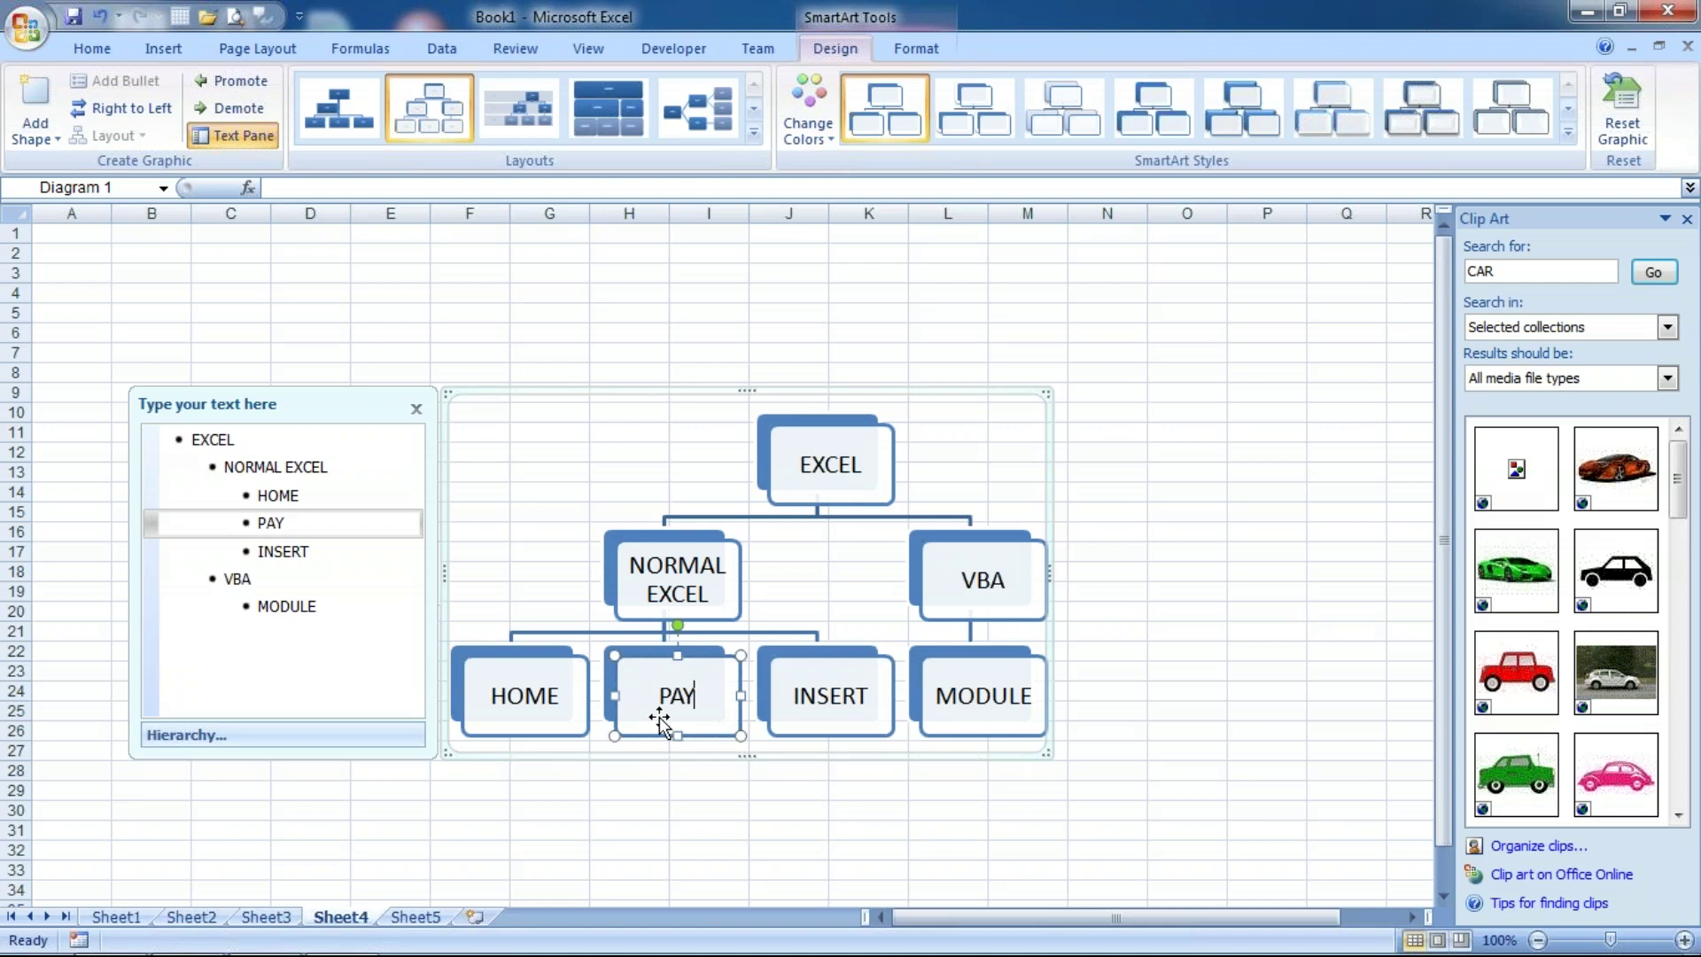
key(BackSpace)
key(BackSpace)
text(AGE LAYOUT)
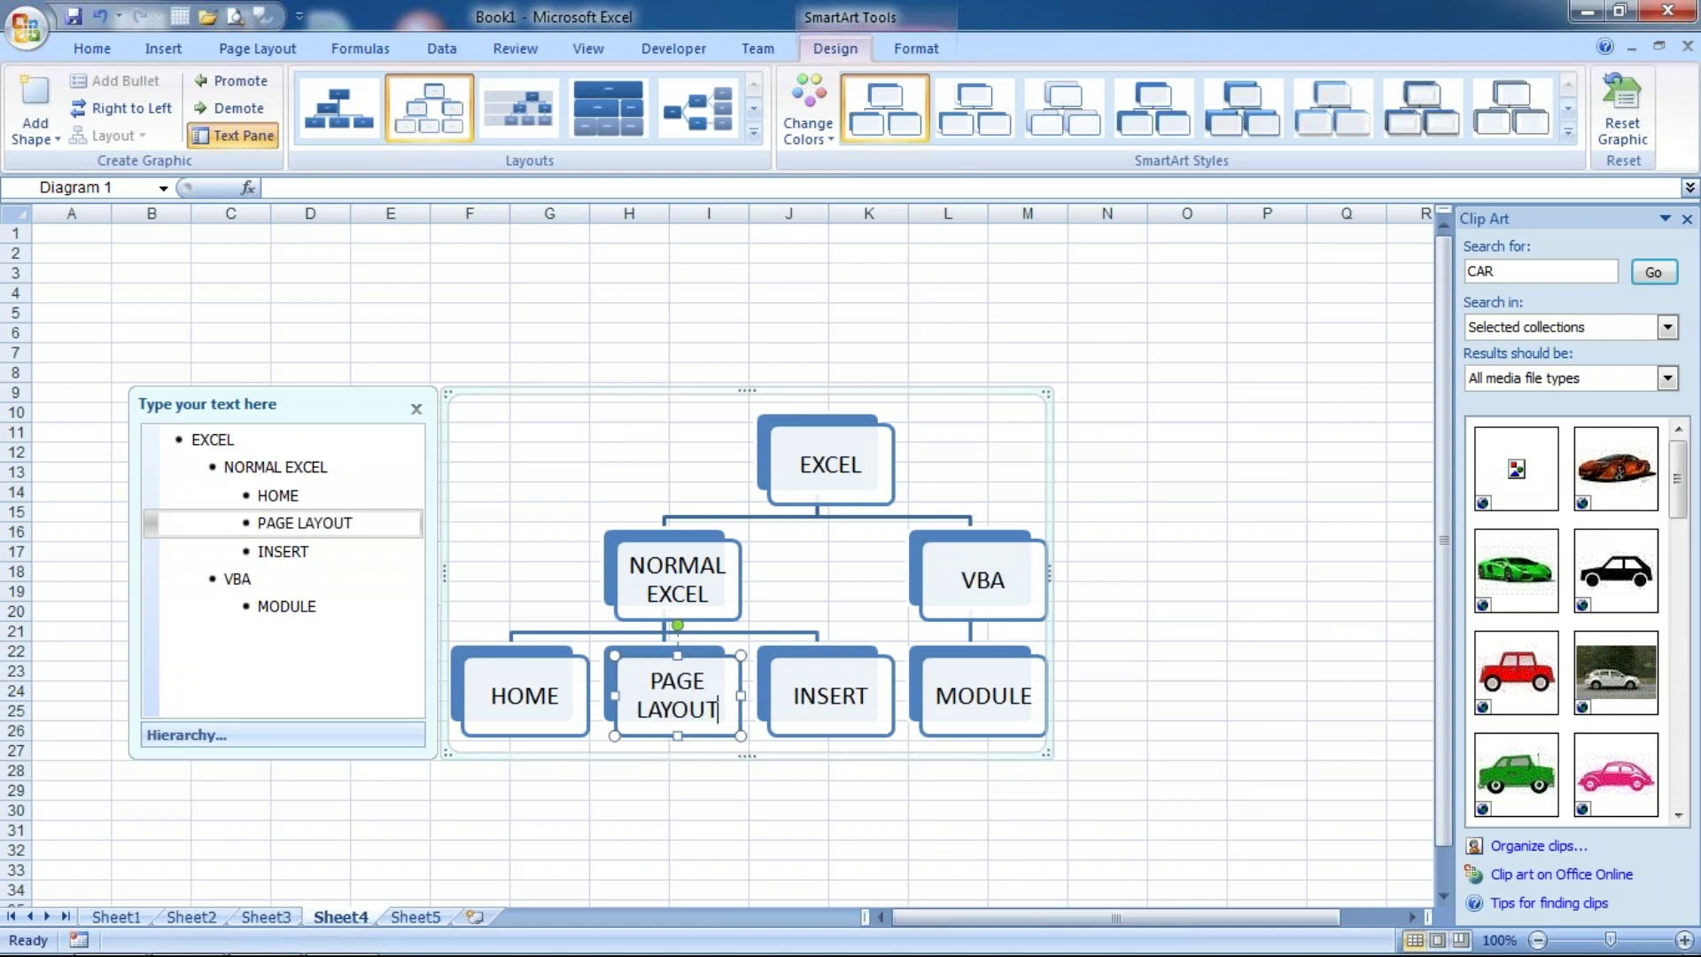
click(629, 770)
click(532, 718)
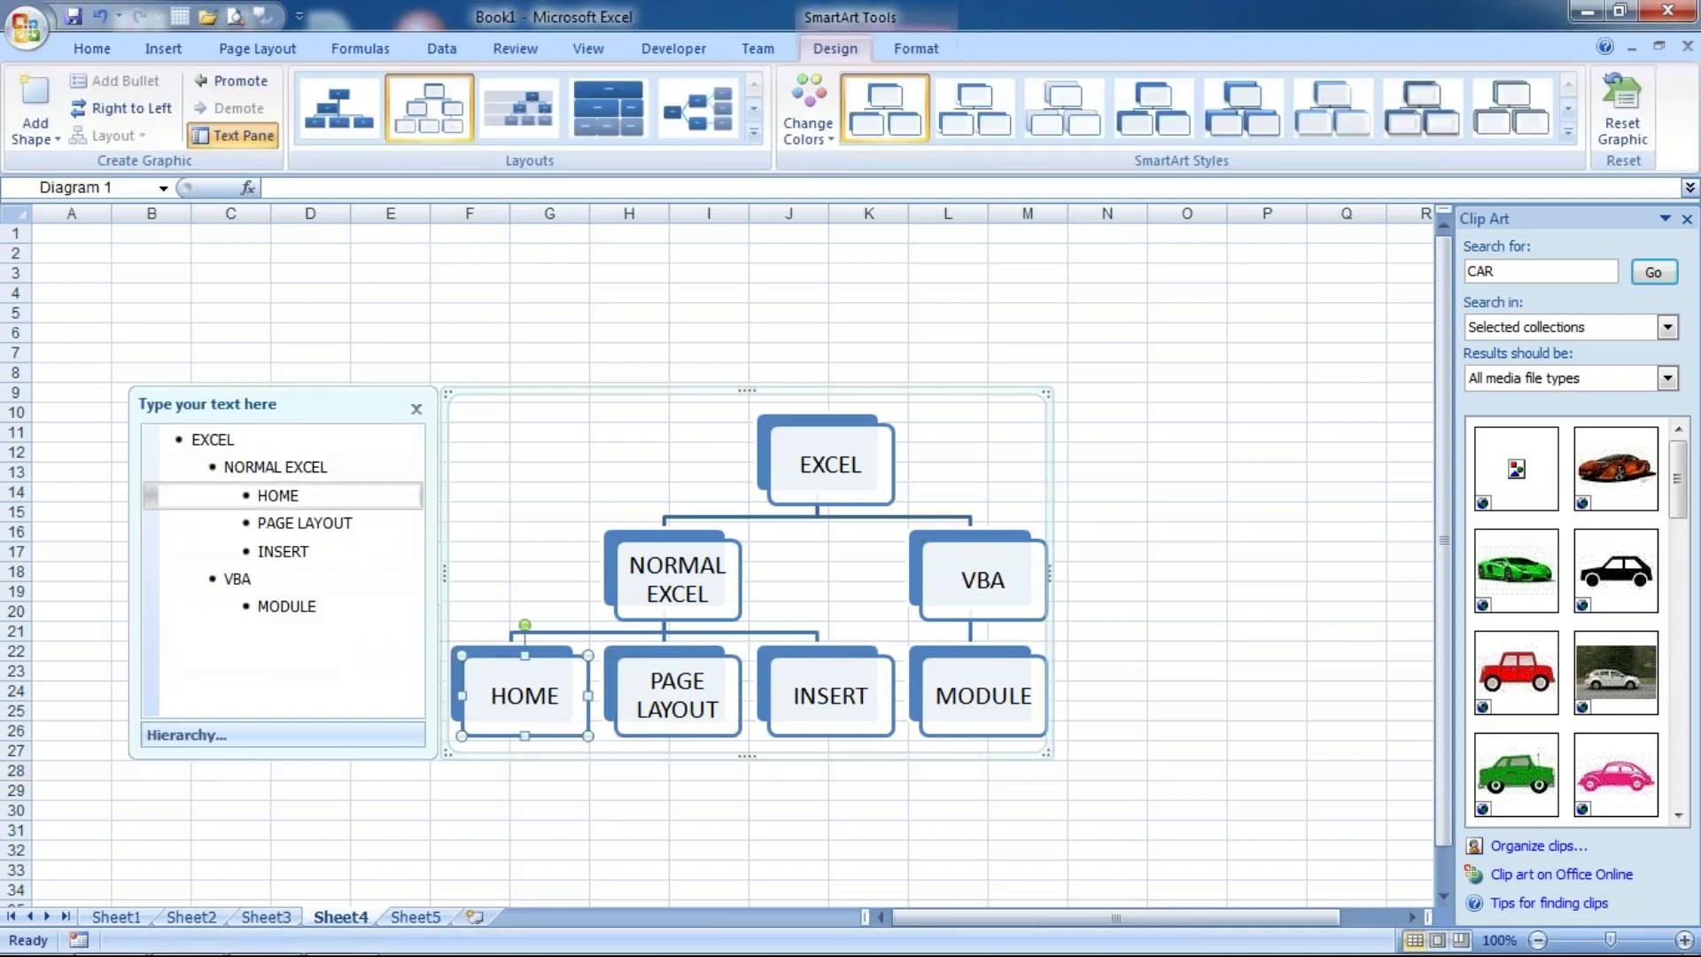
right_click(514, 741)
mouse_move(592, 666)
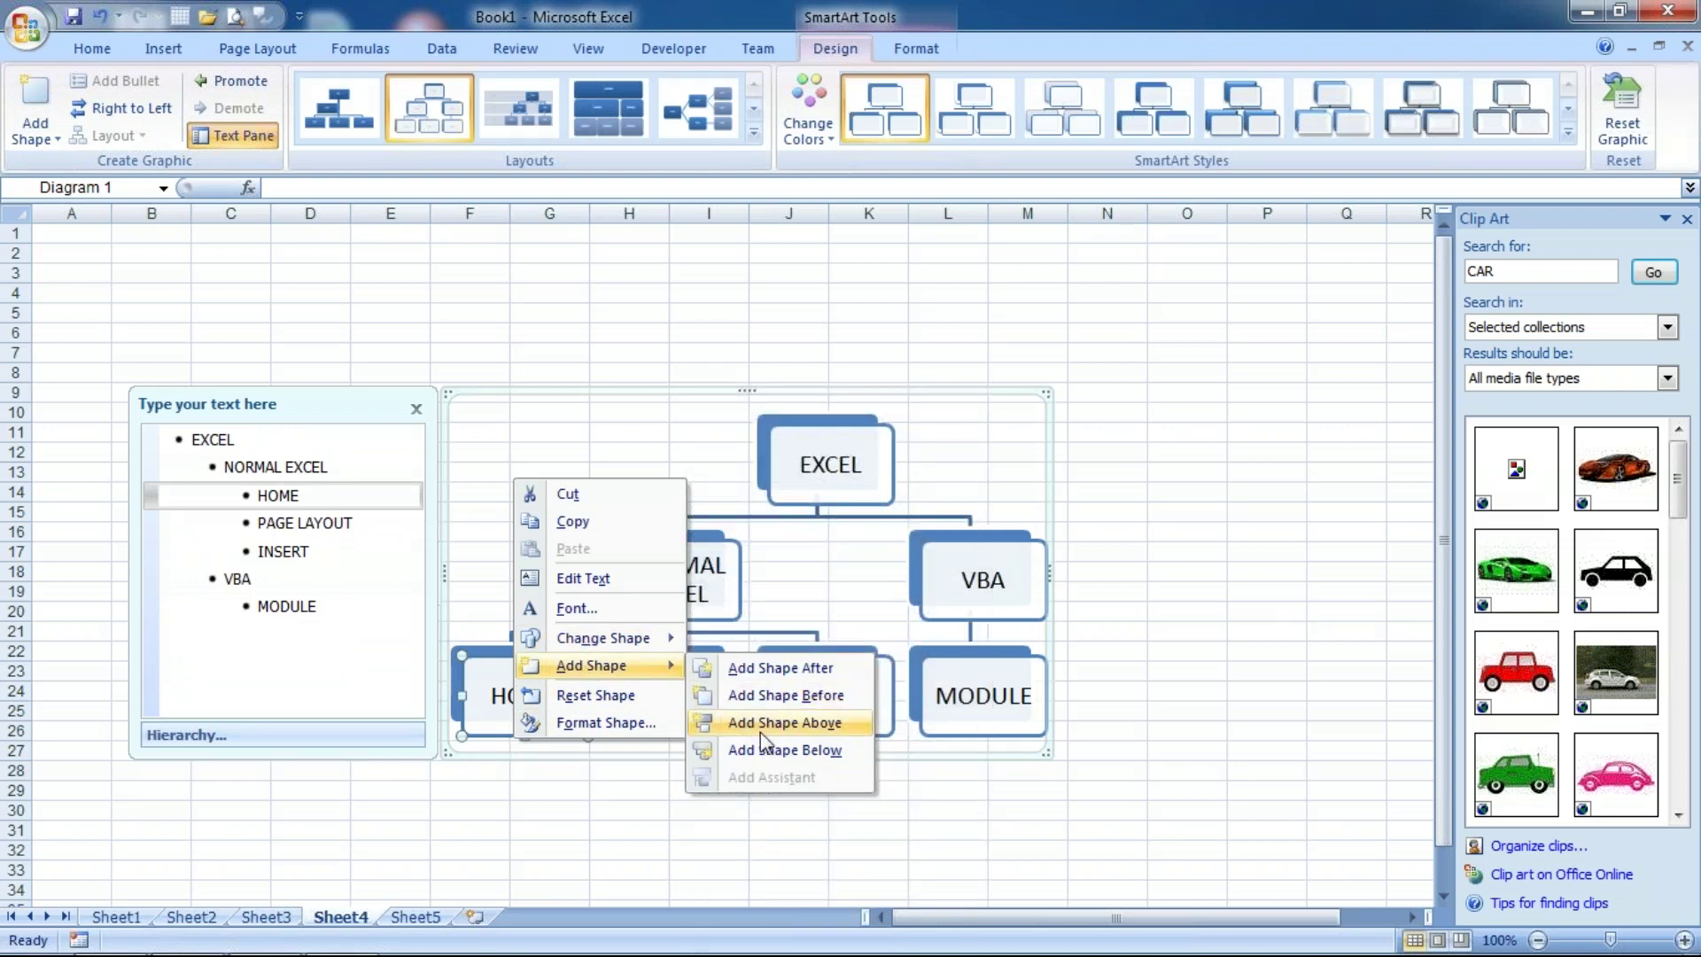
Add a box below HOME and label it PASTE.
click(764, 750)
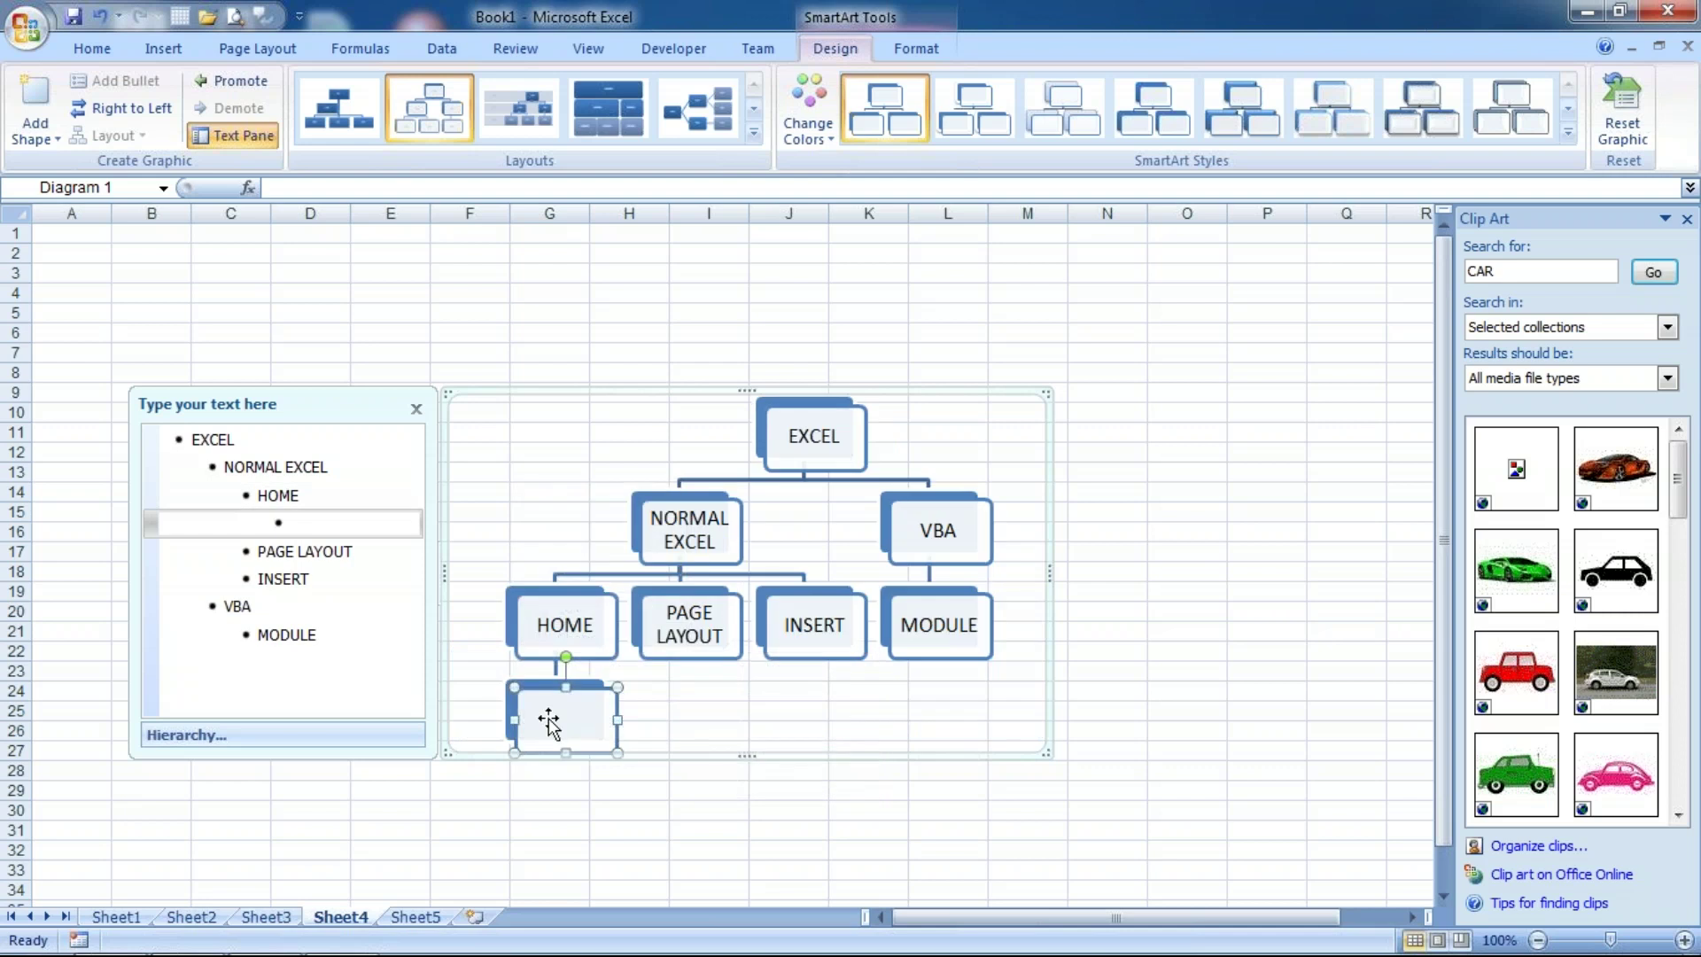
click(619, 828)
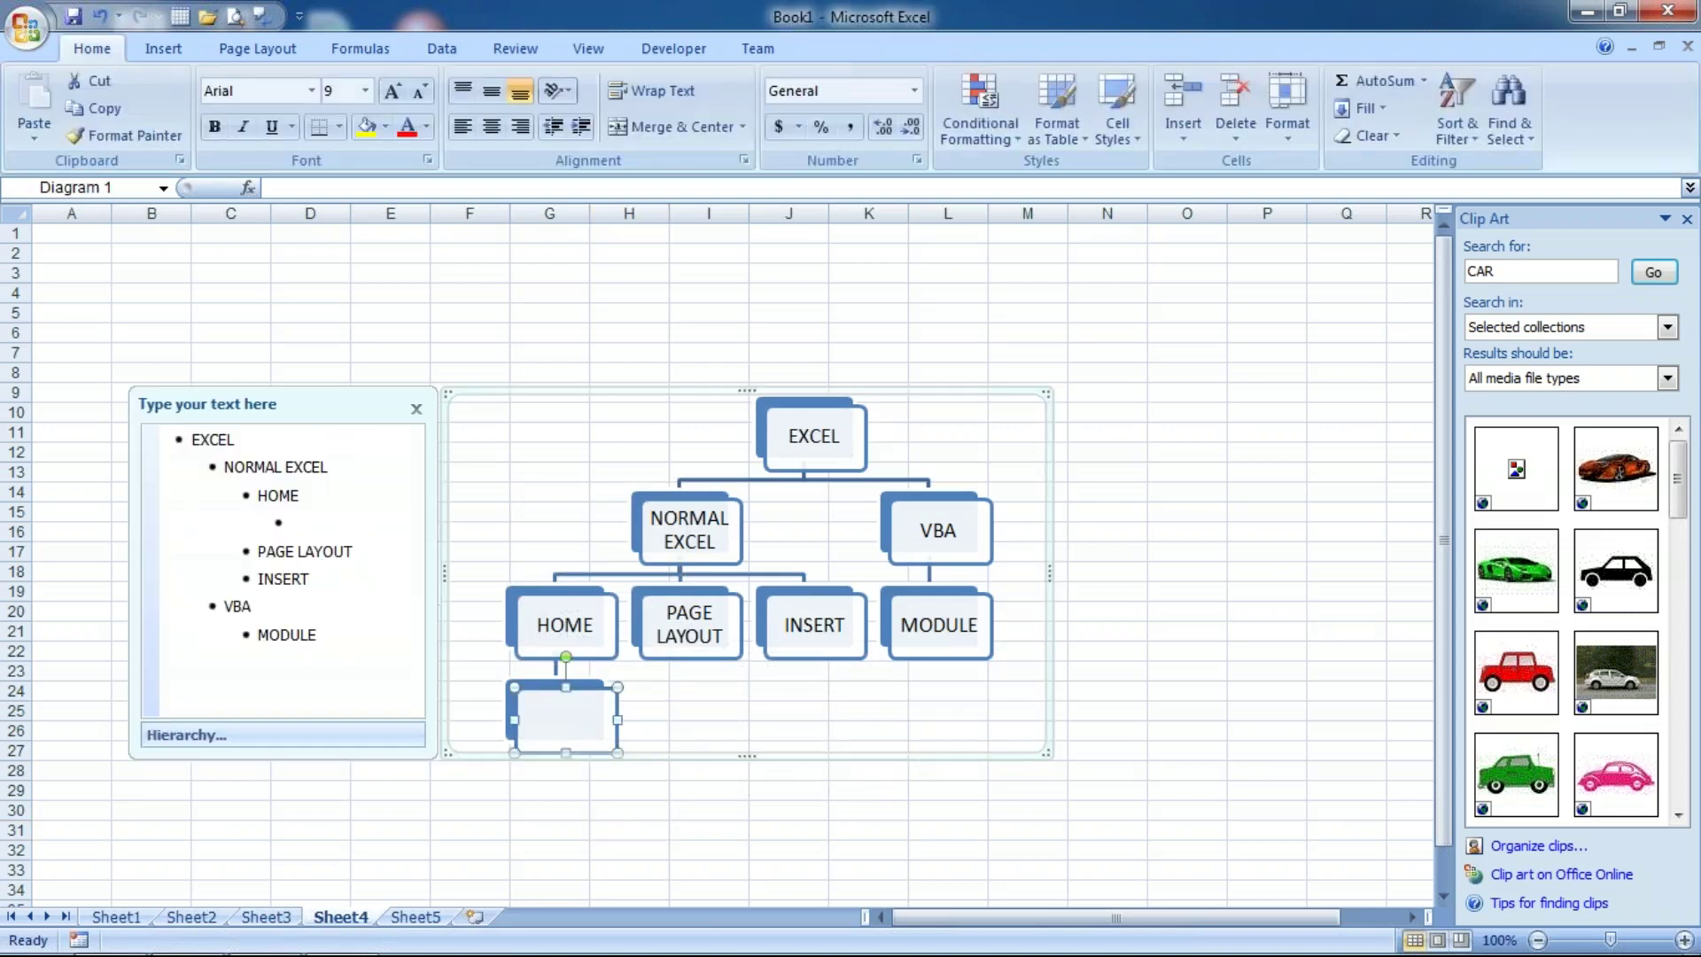
click(548, 735)
text(PASTE)
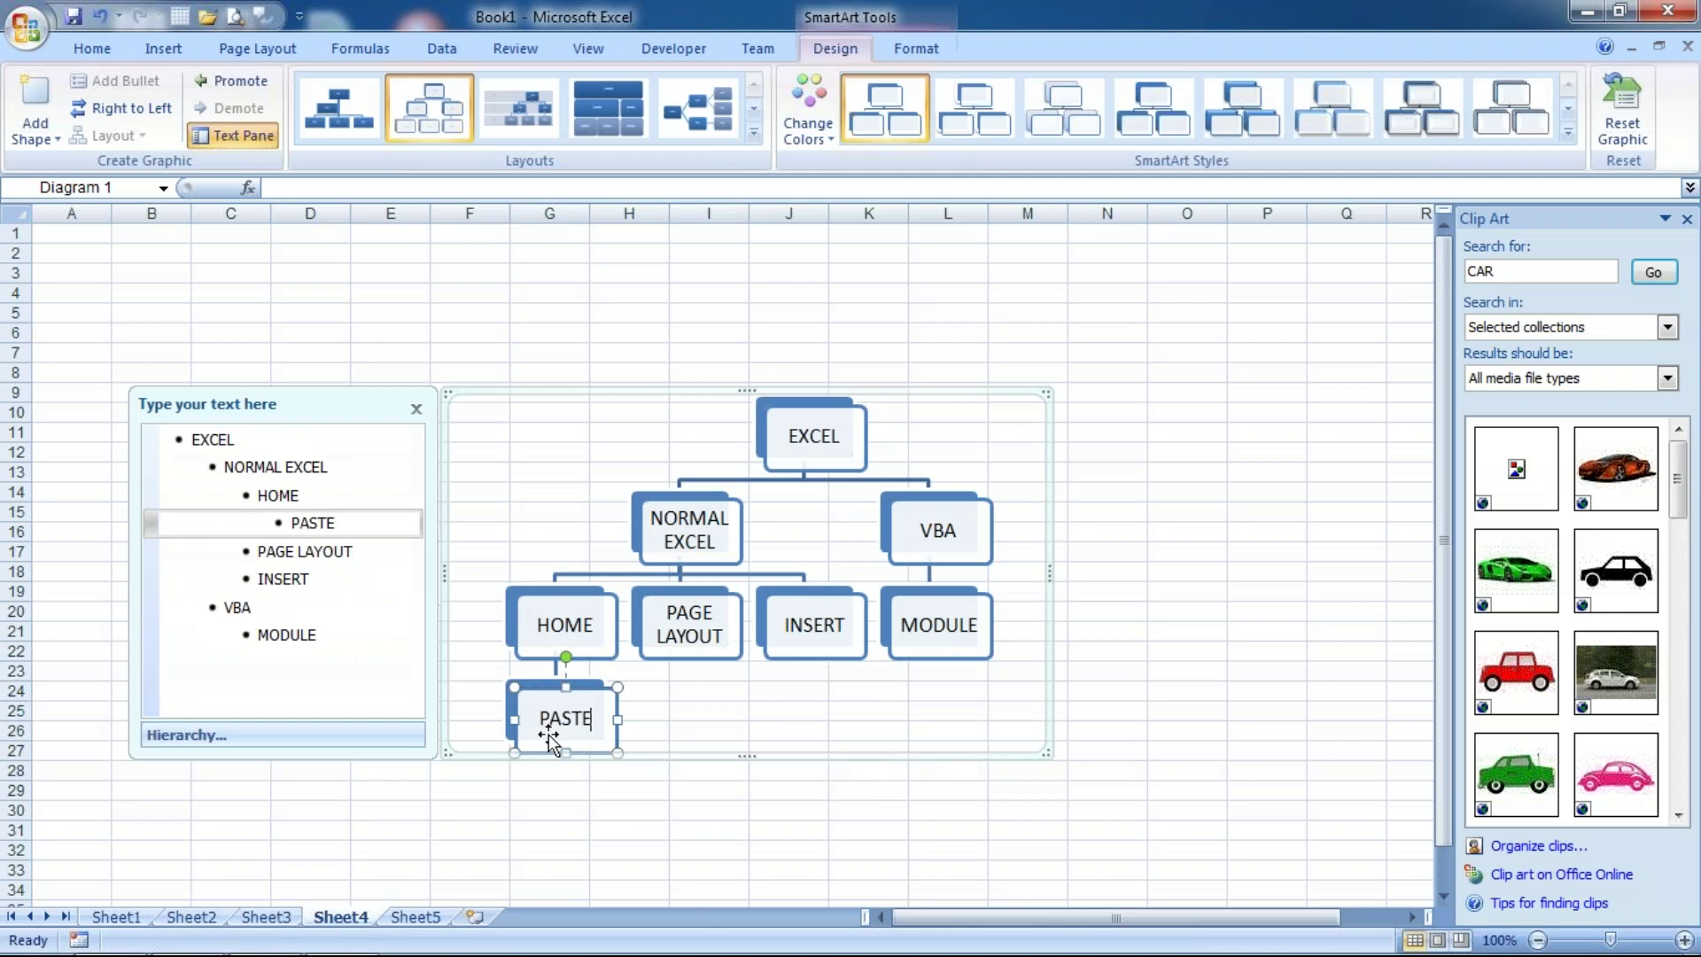
click(85, 48)
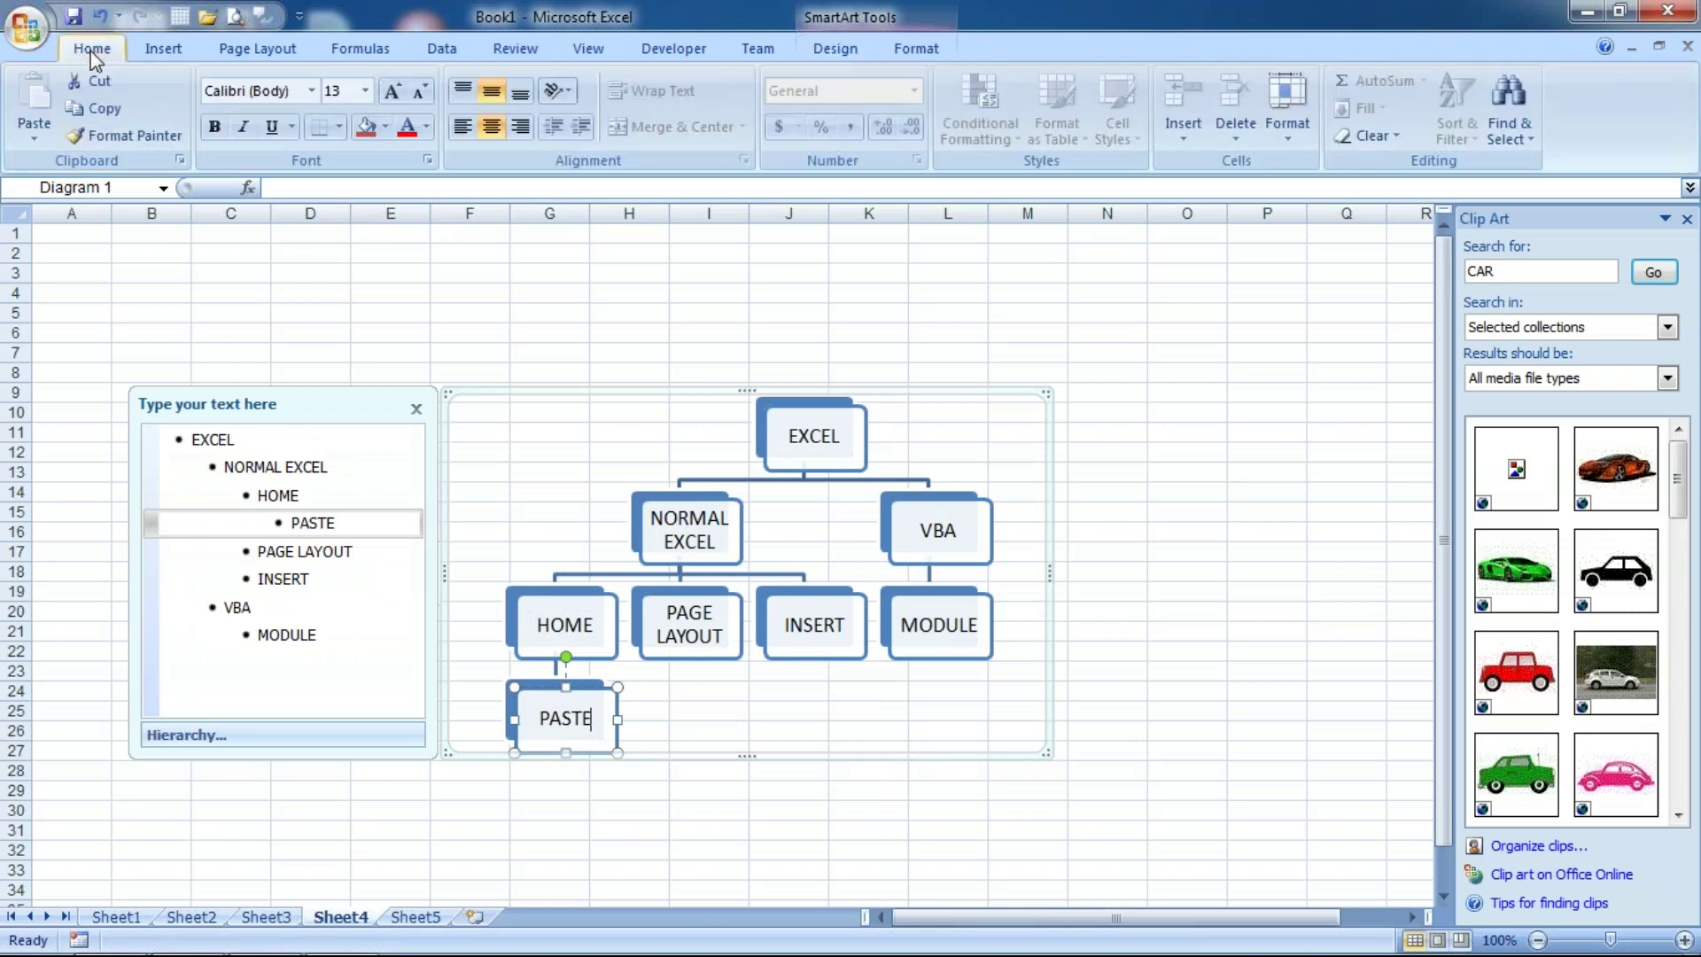
click(46, 138)
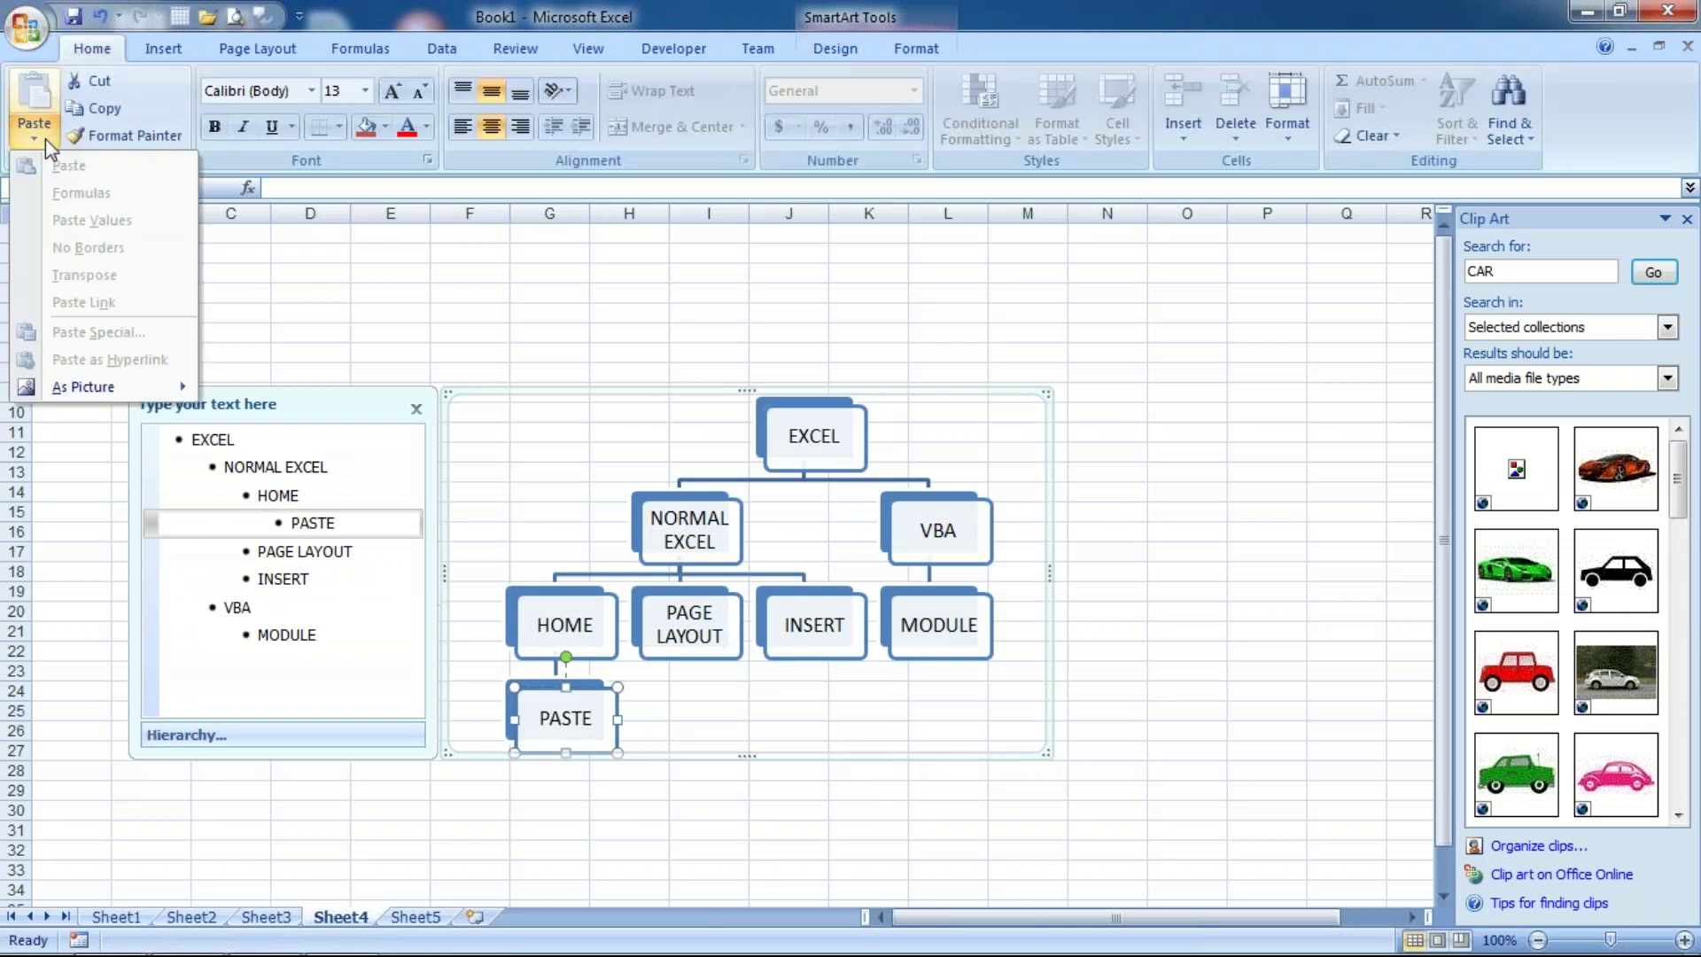
click(567, 709)
click(589, 816)
click(562, 714)
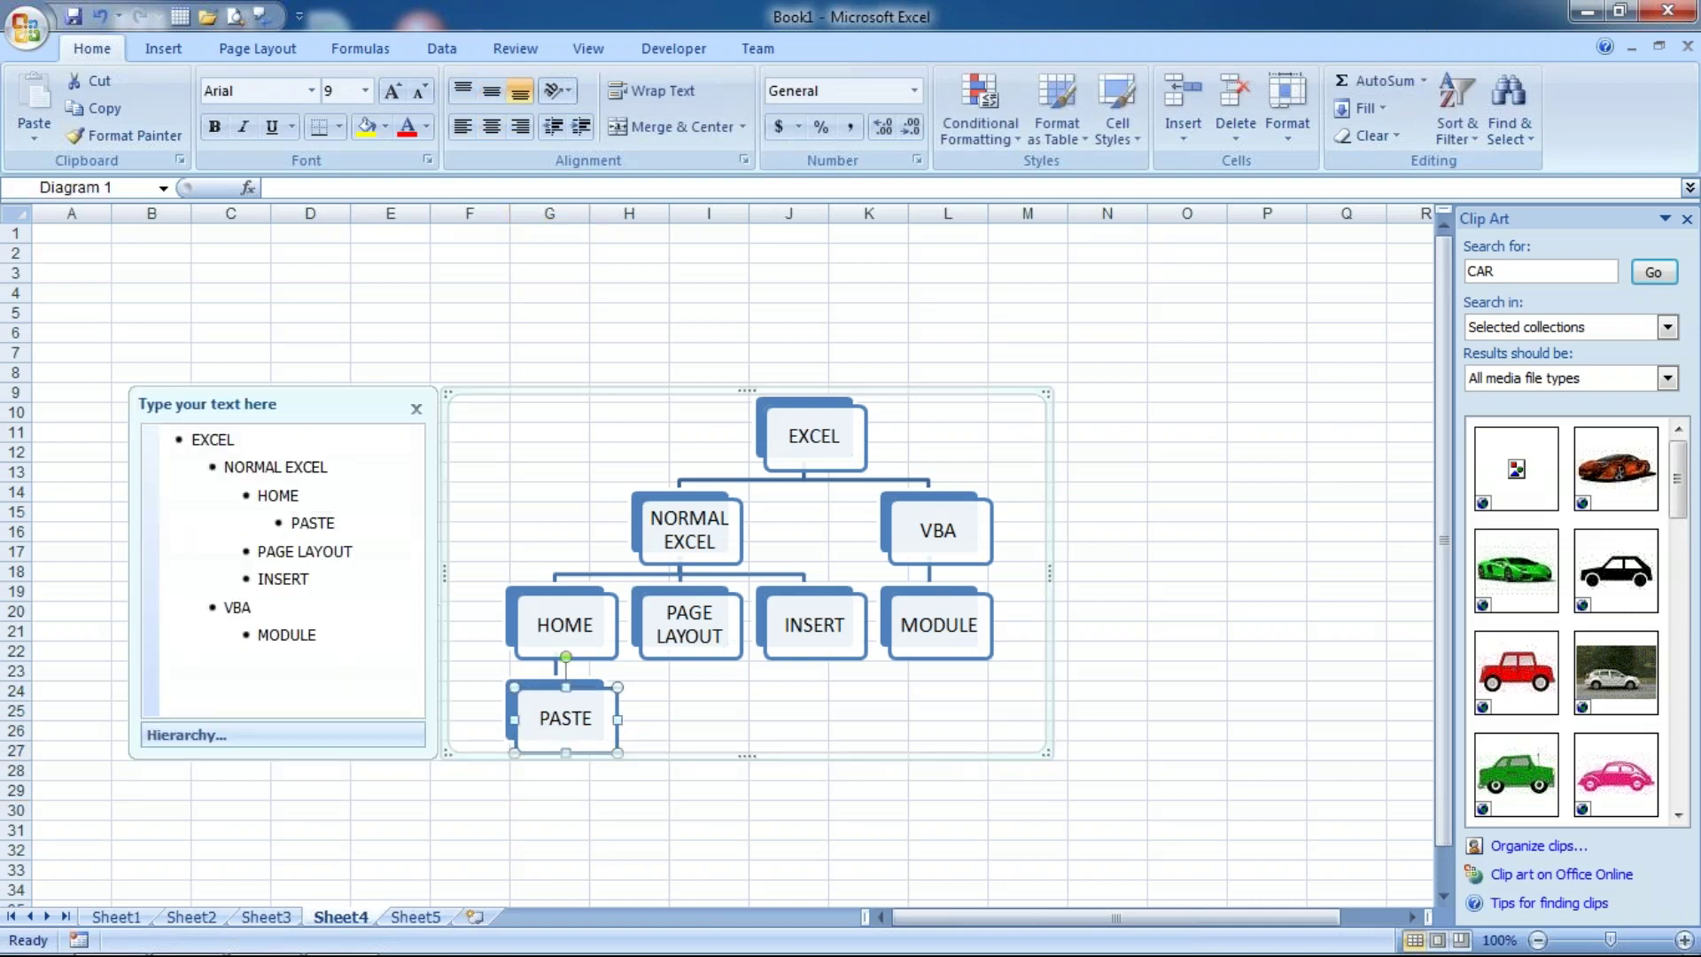
Add an empty box below PASTE.
right_click(582, 735)
mouse_move(662, 662)
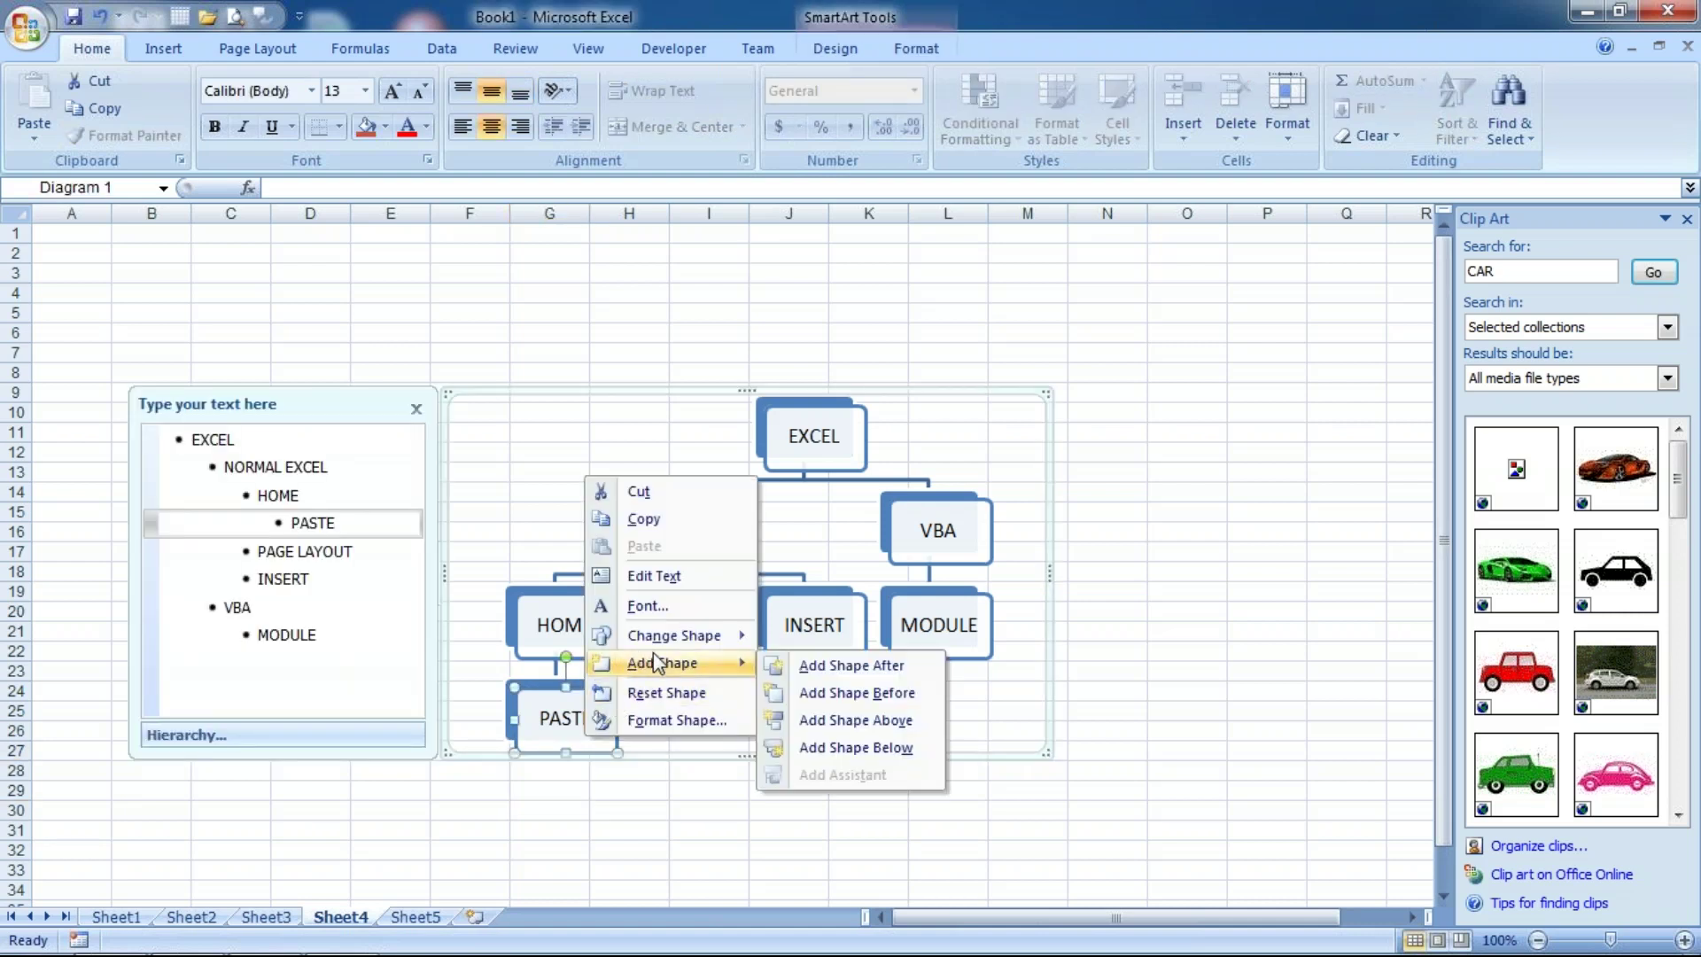
click(769, 747)
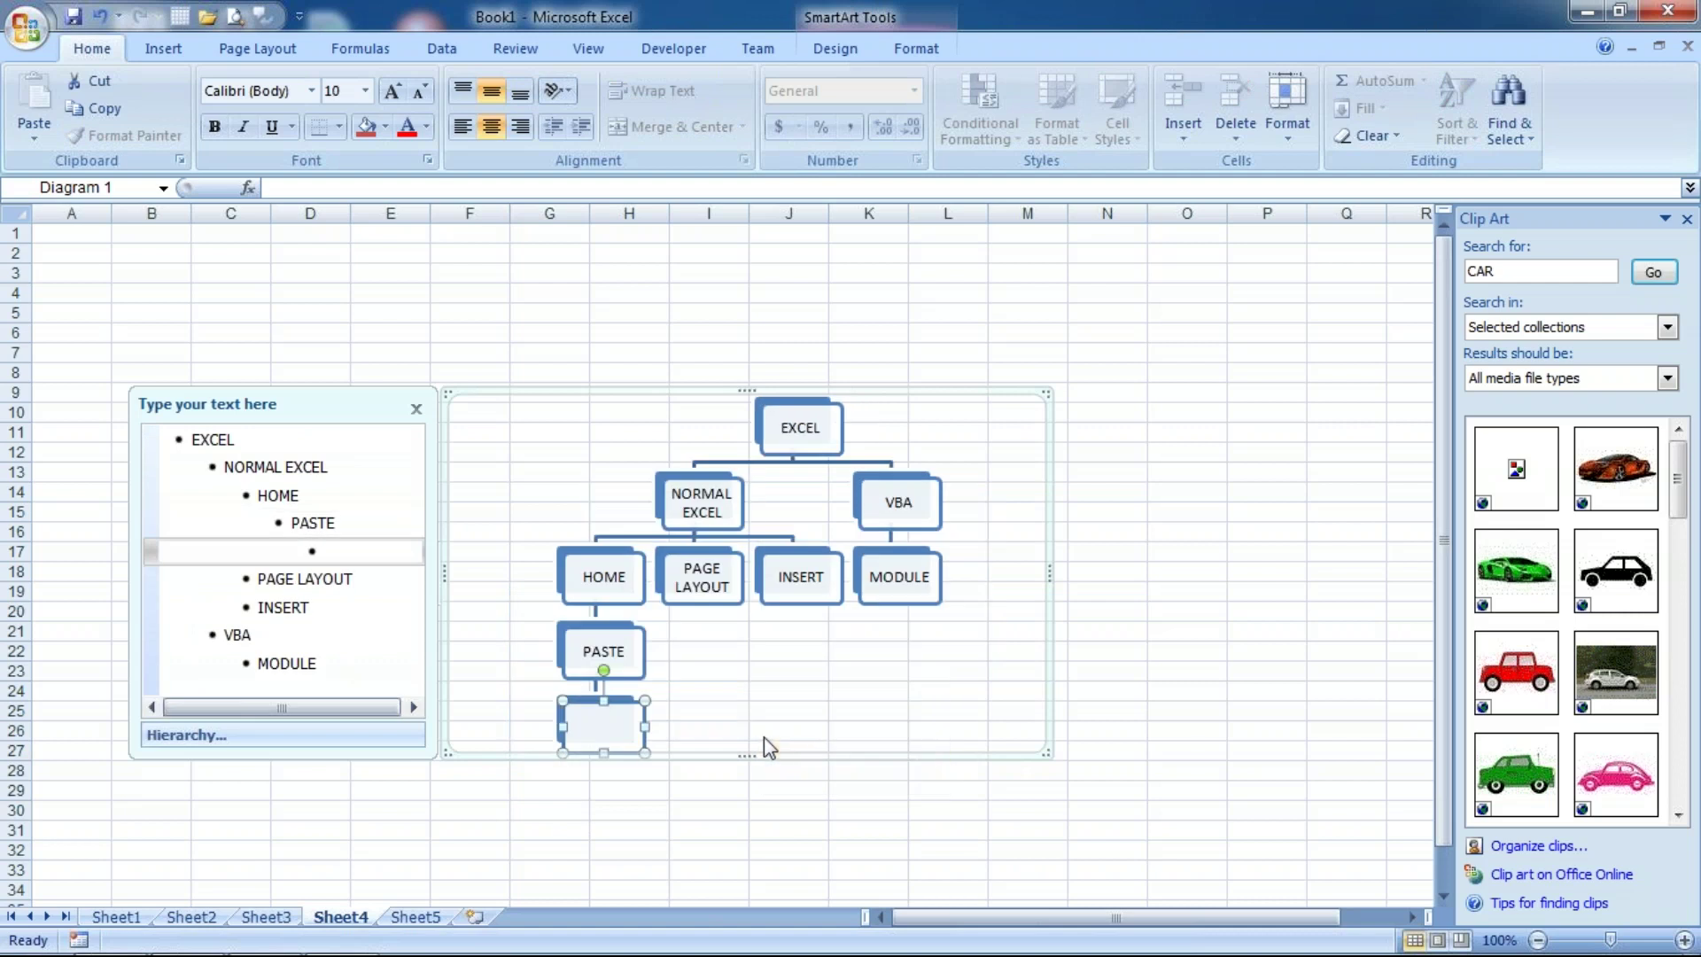
click(702, 568)
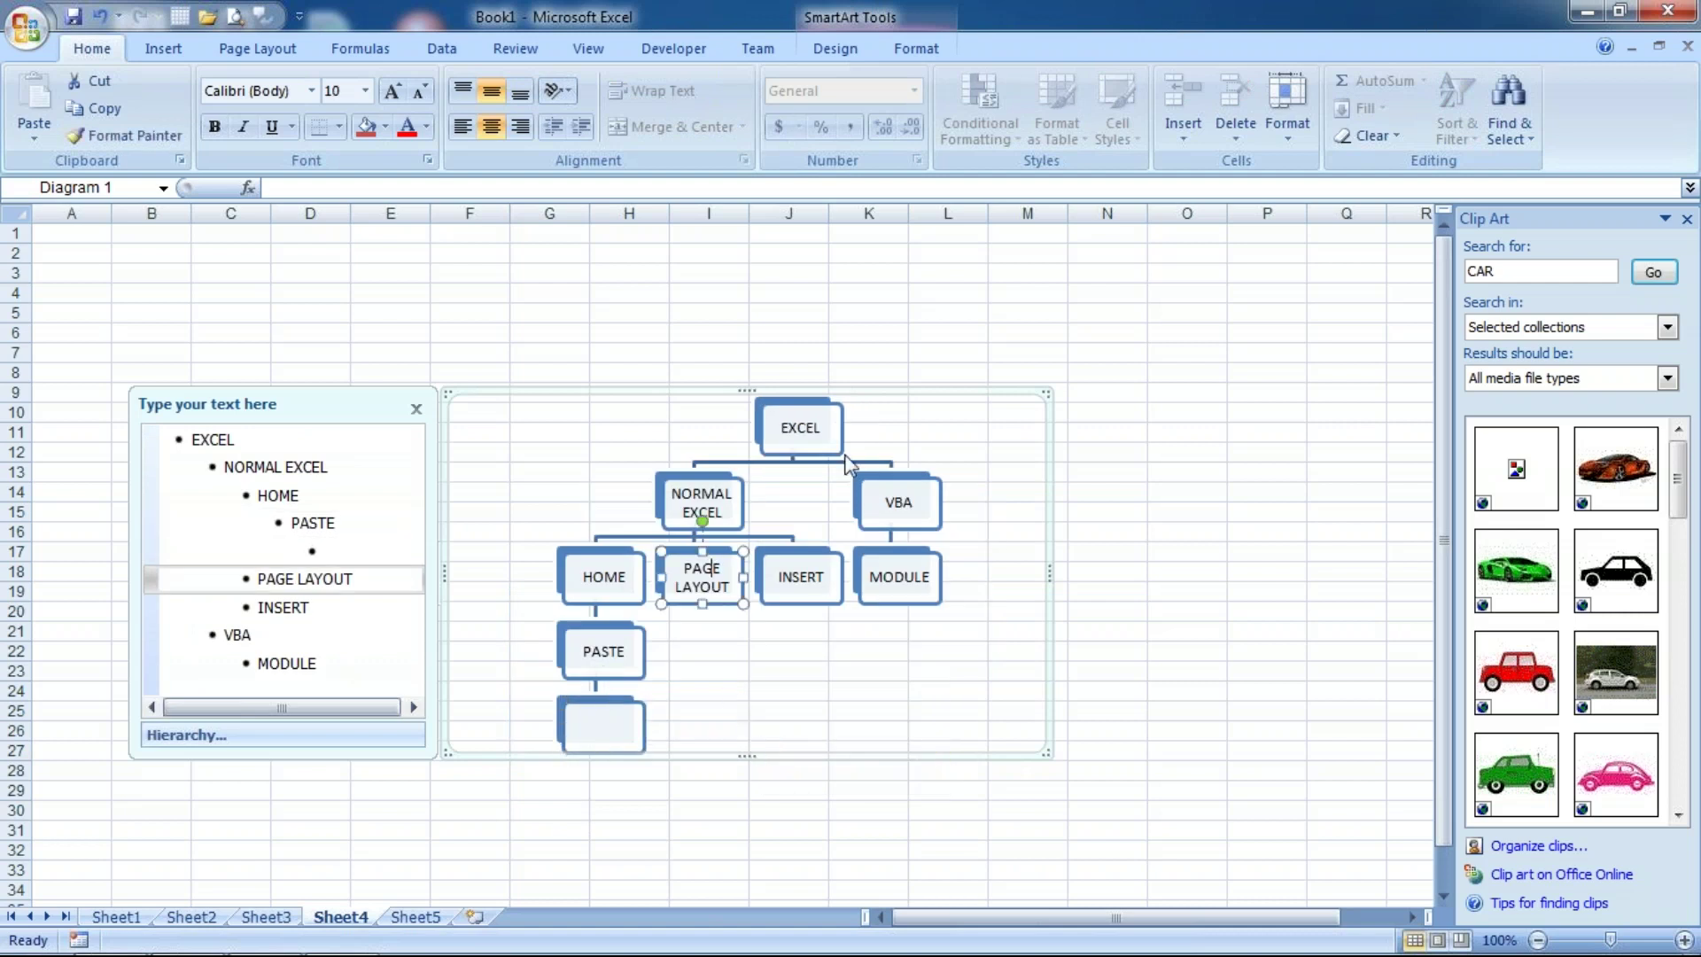
click(918, 50)
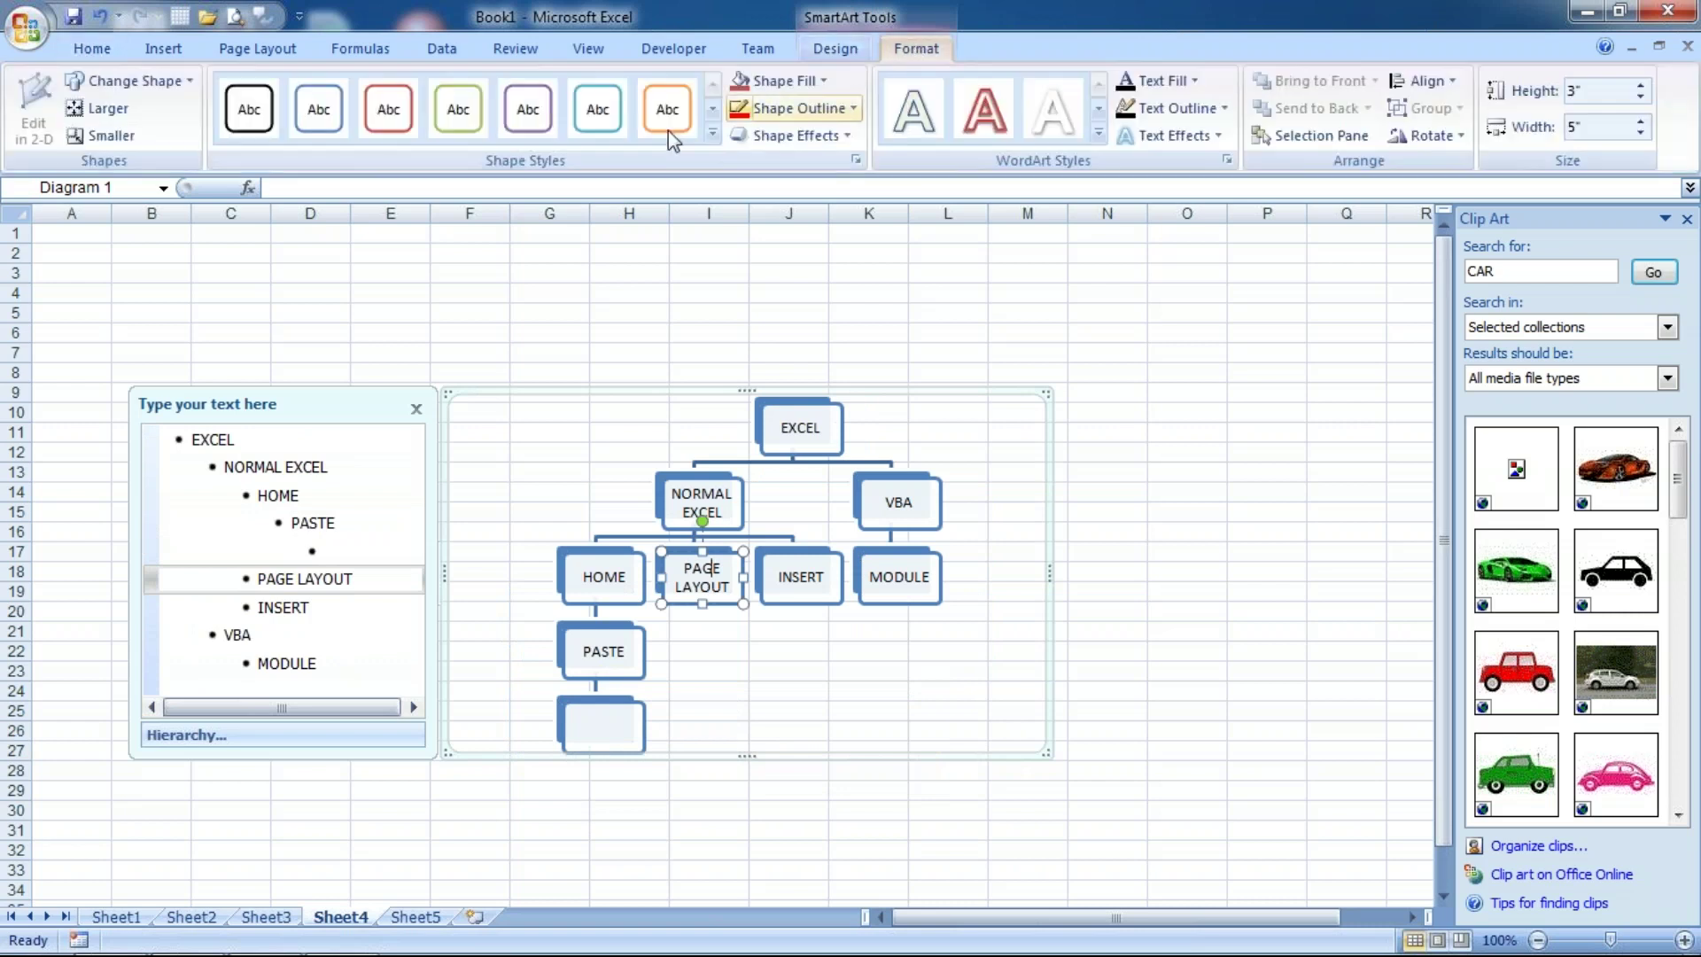
Apply the blue WordArt style to all of the hierarchy chart's text.
click(763, 370)
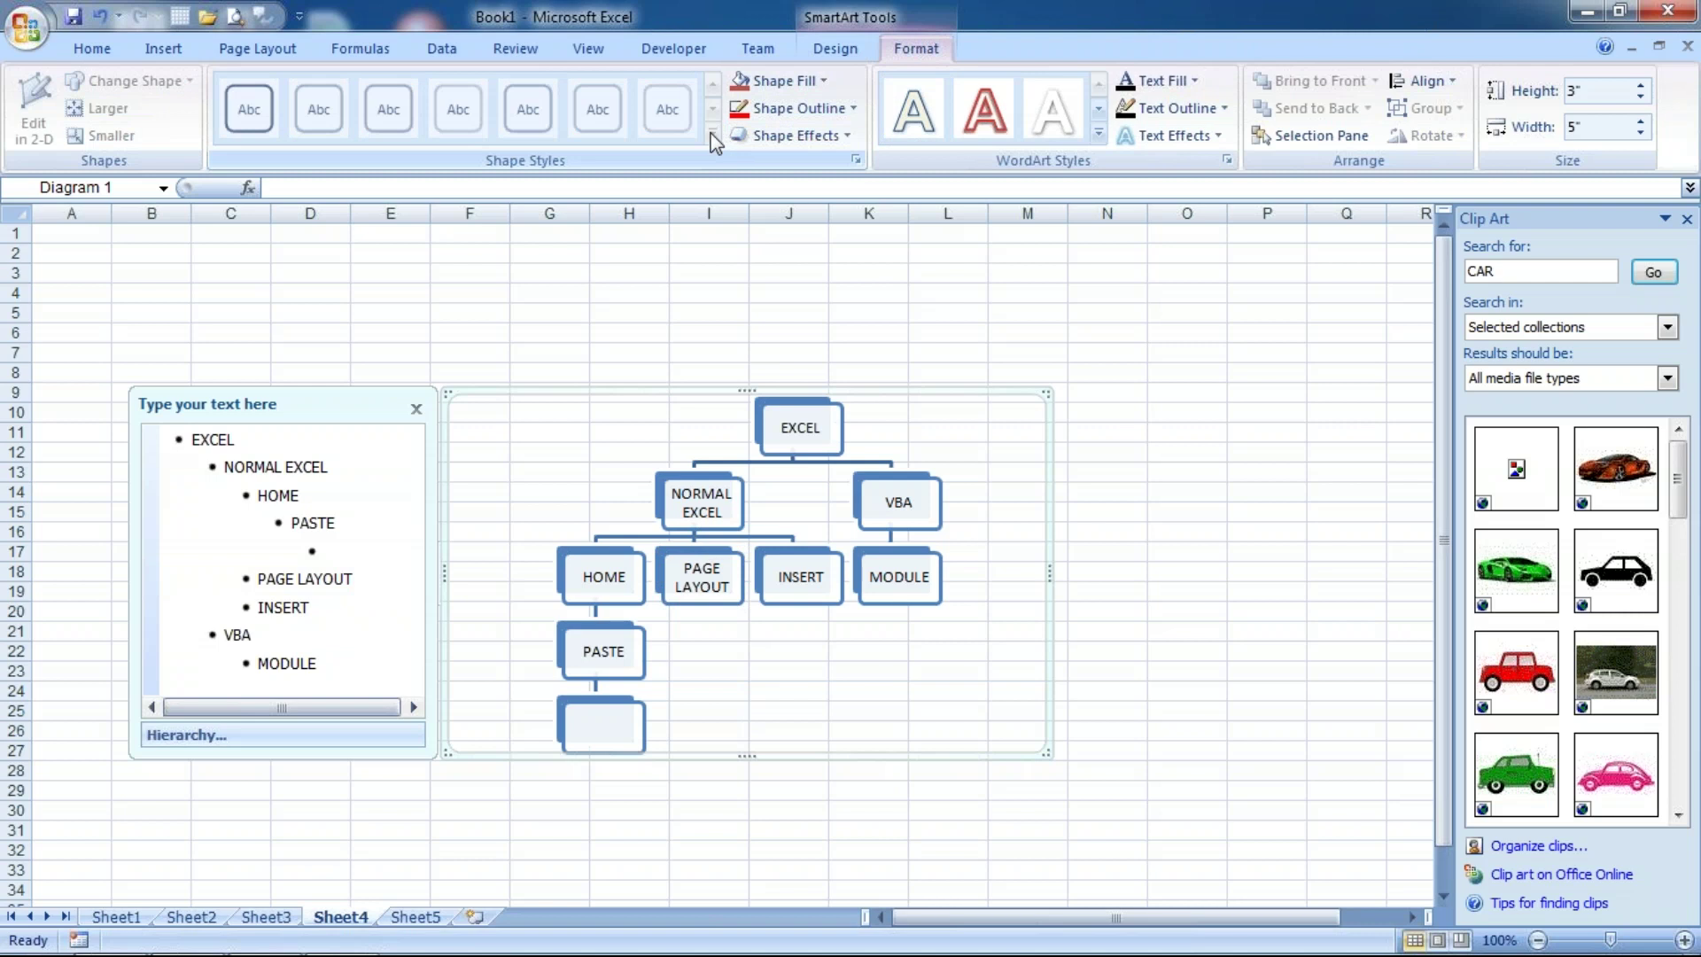
click(1096, 135)
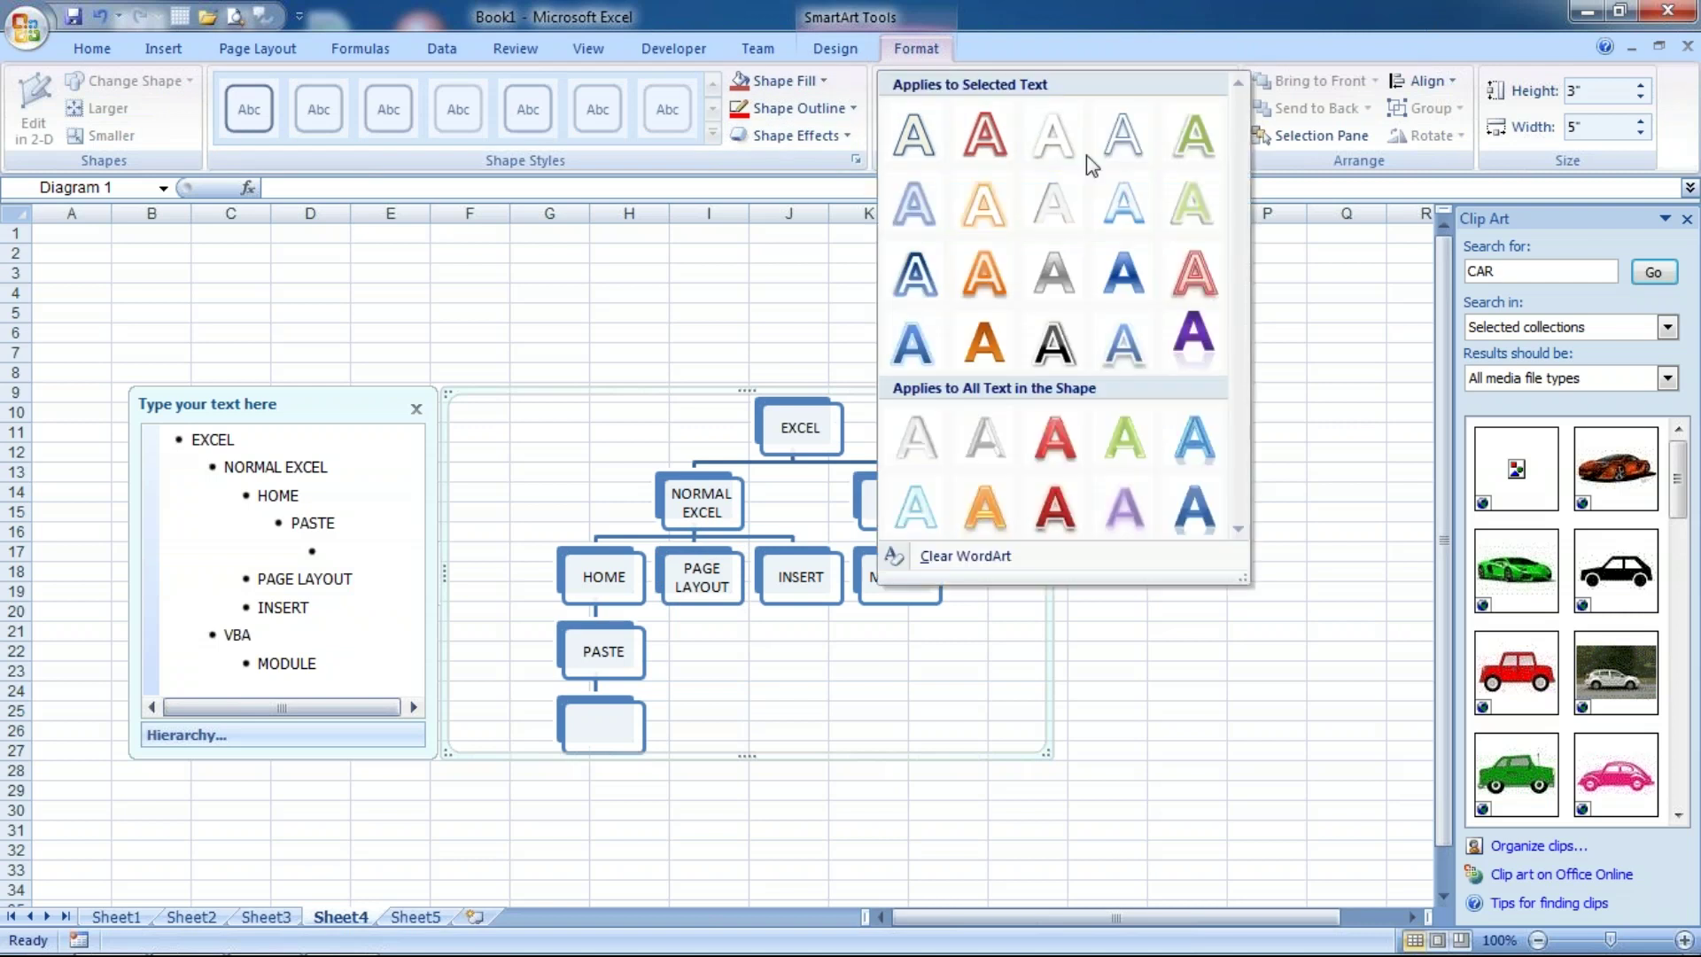
click(980, 287)
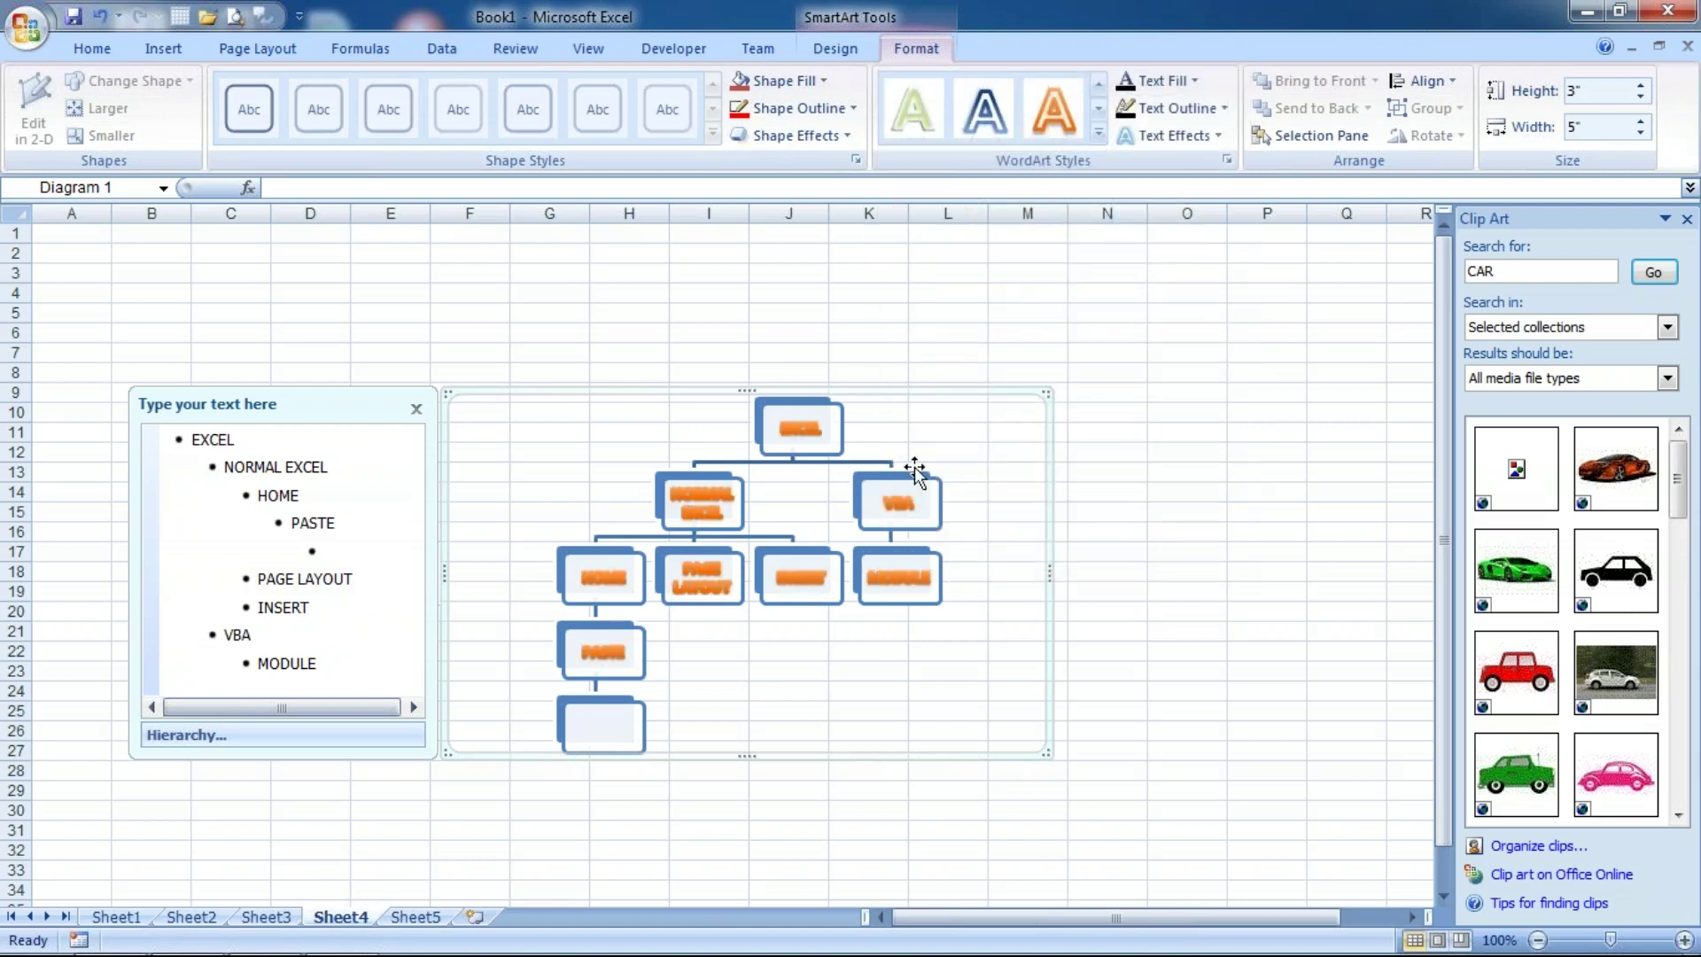
click(1099, 135)
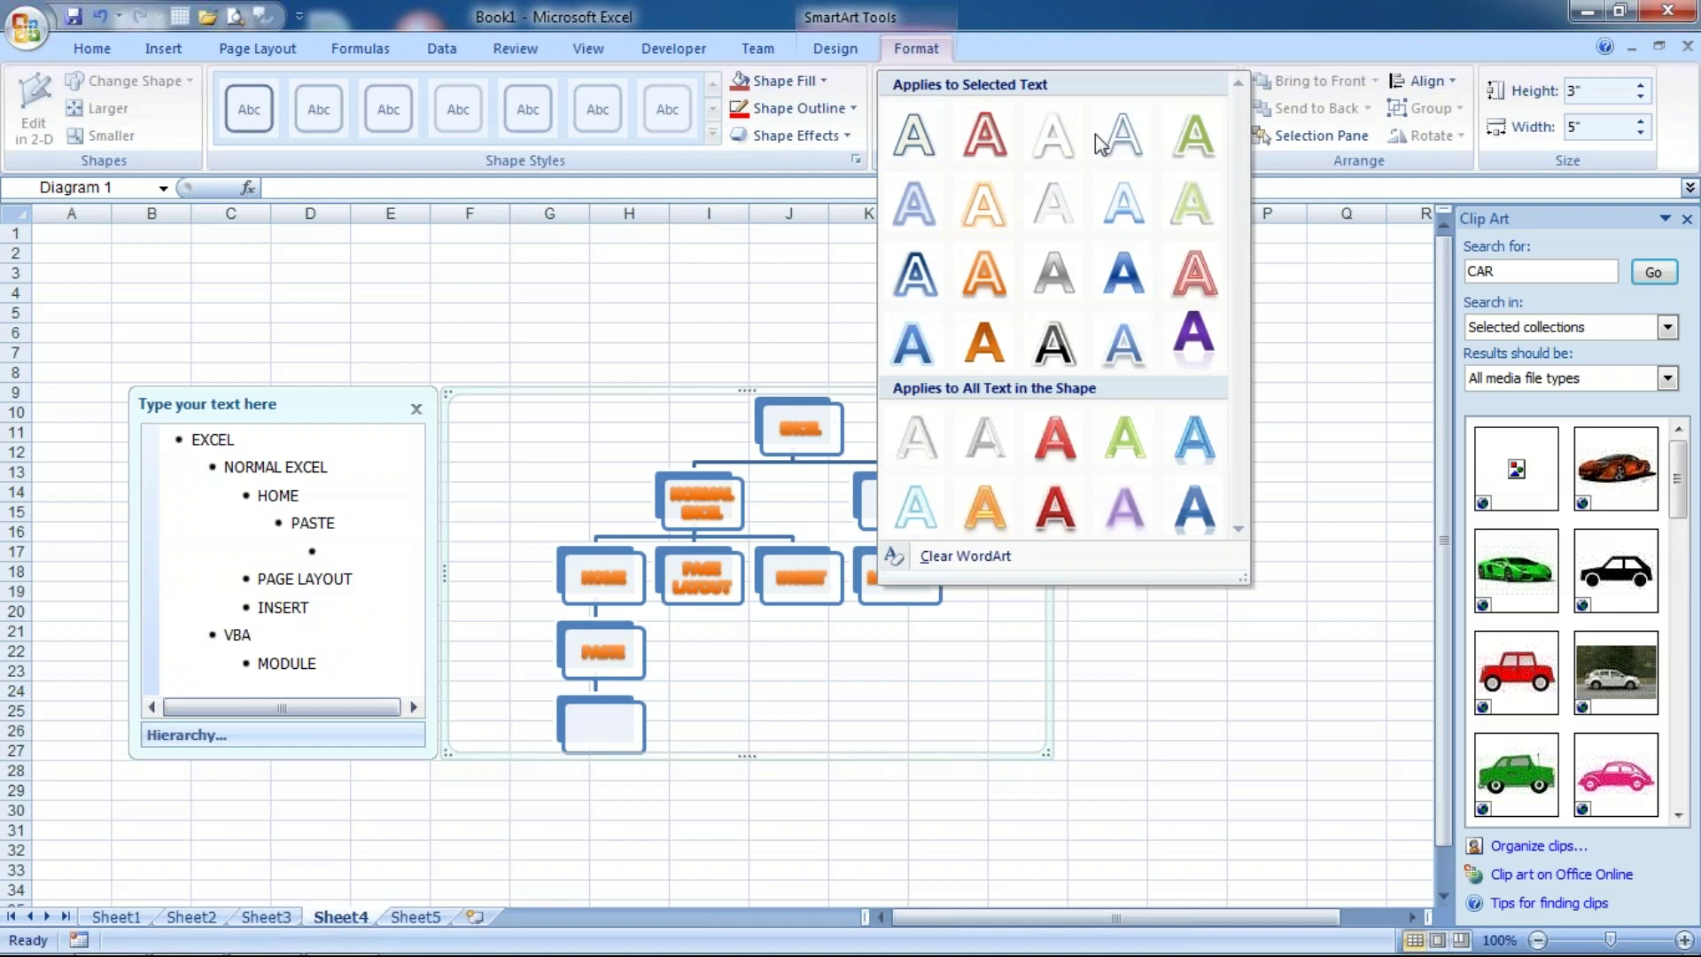
click(937, 288)
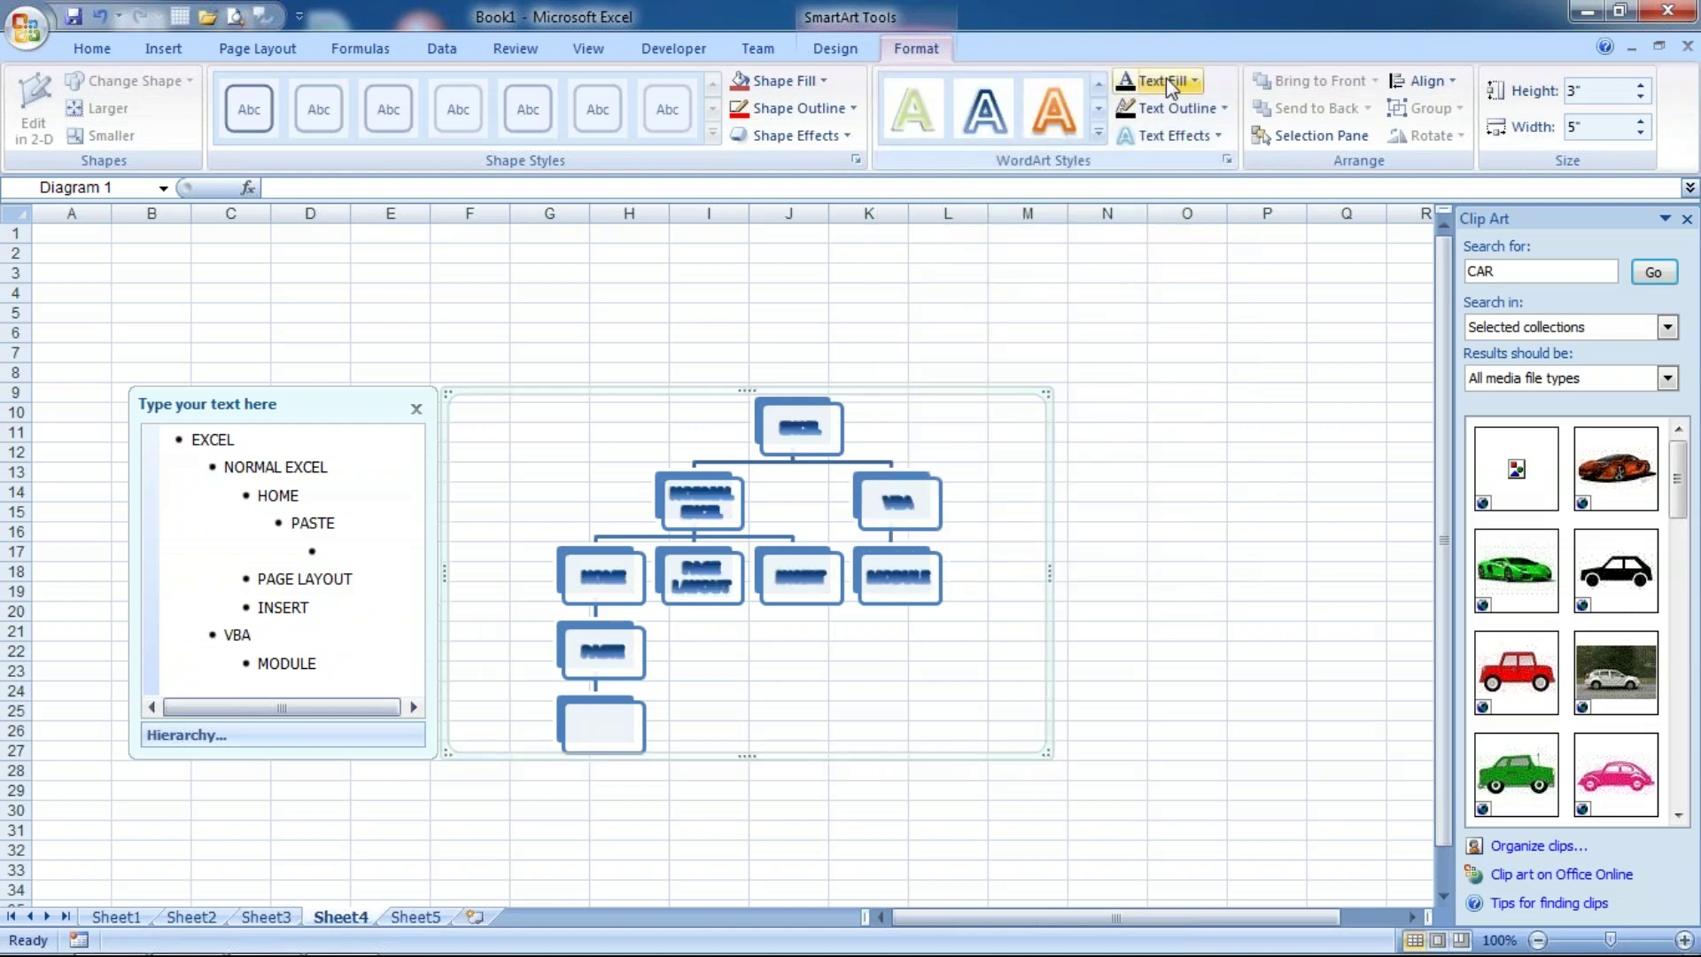
Set the chart text fill to black and the text outline to red.
click(1192, 80)
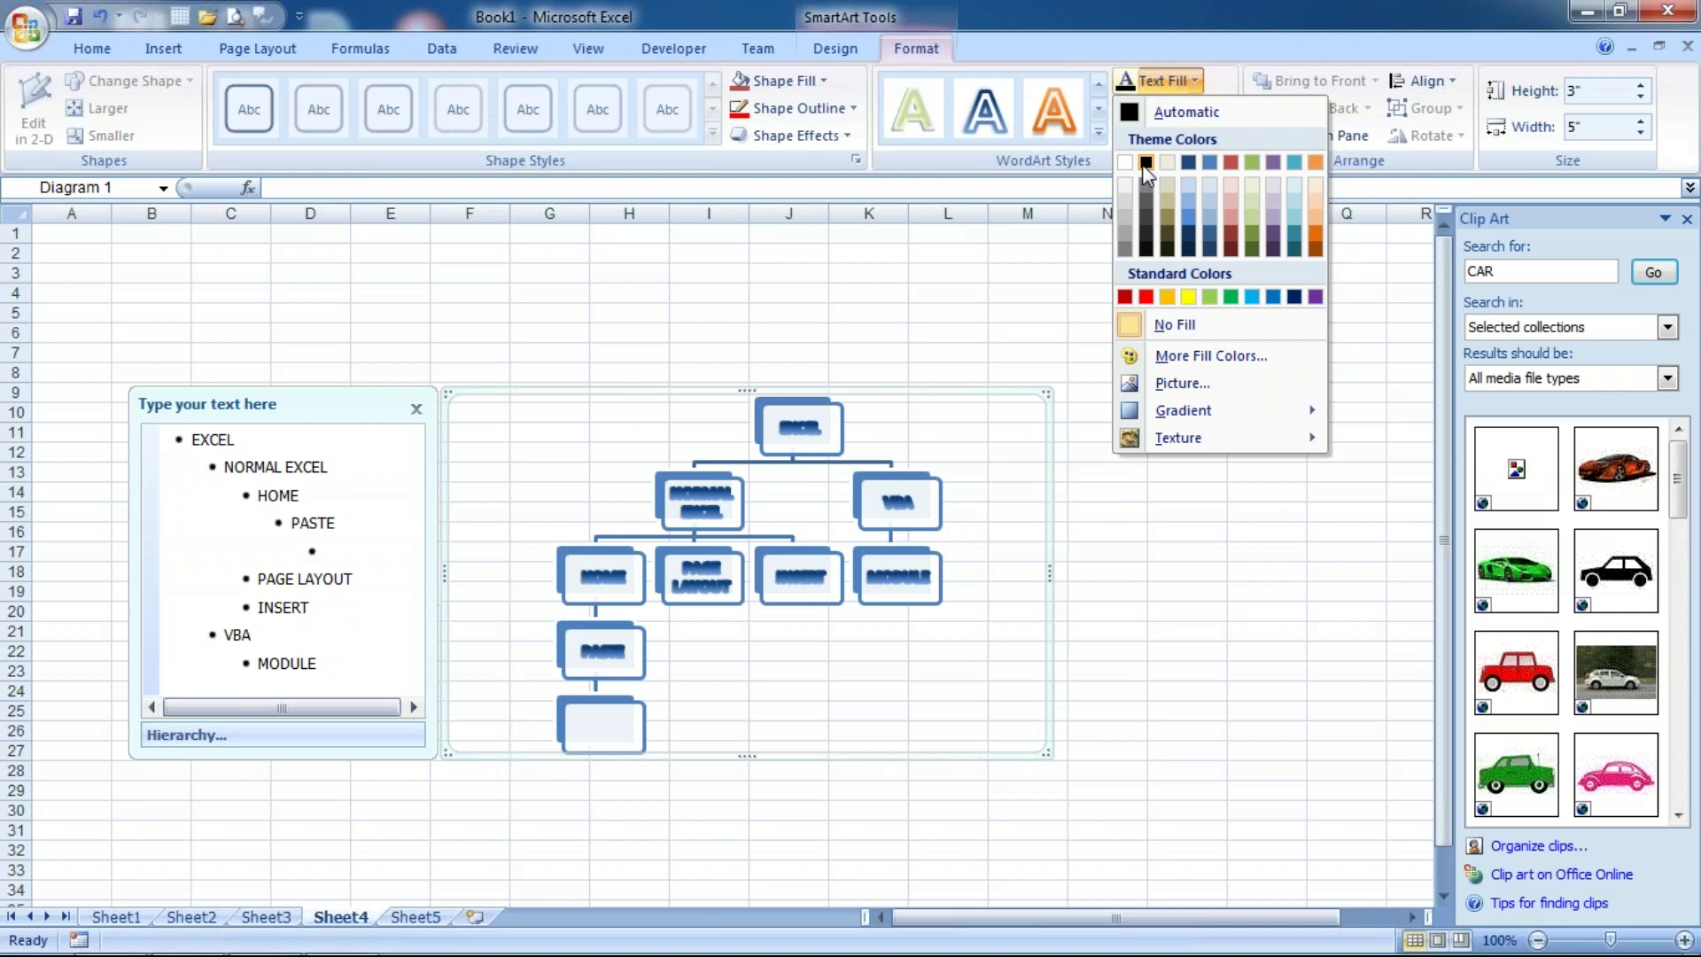
click(1146, 162)
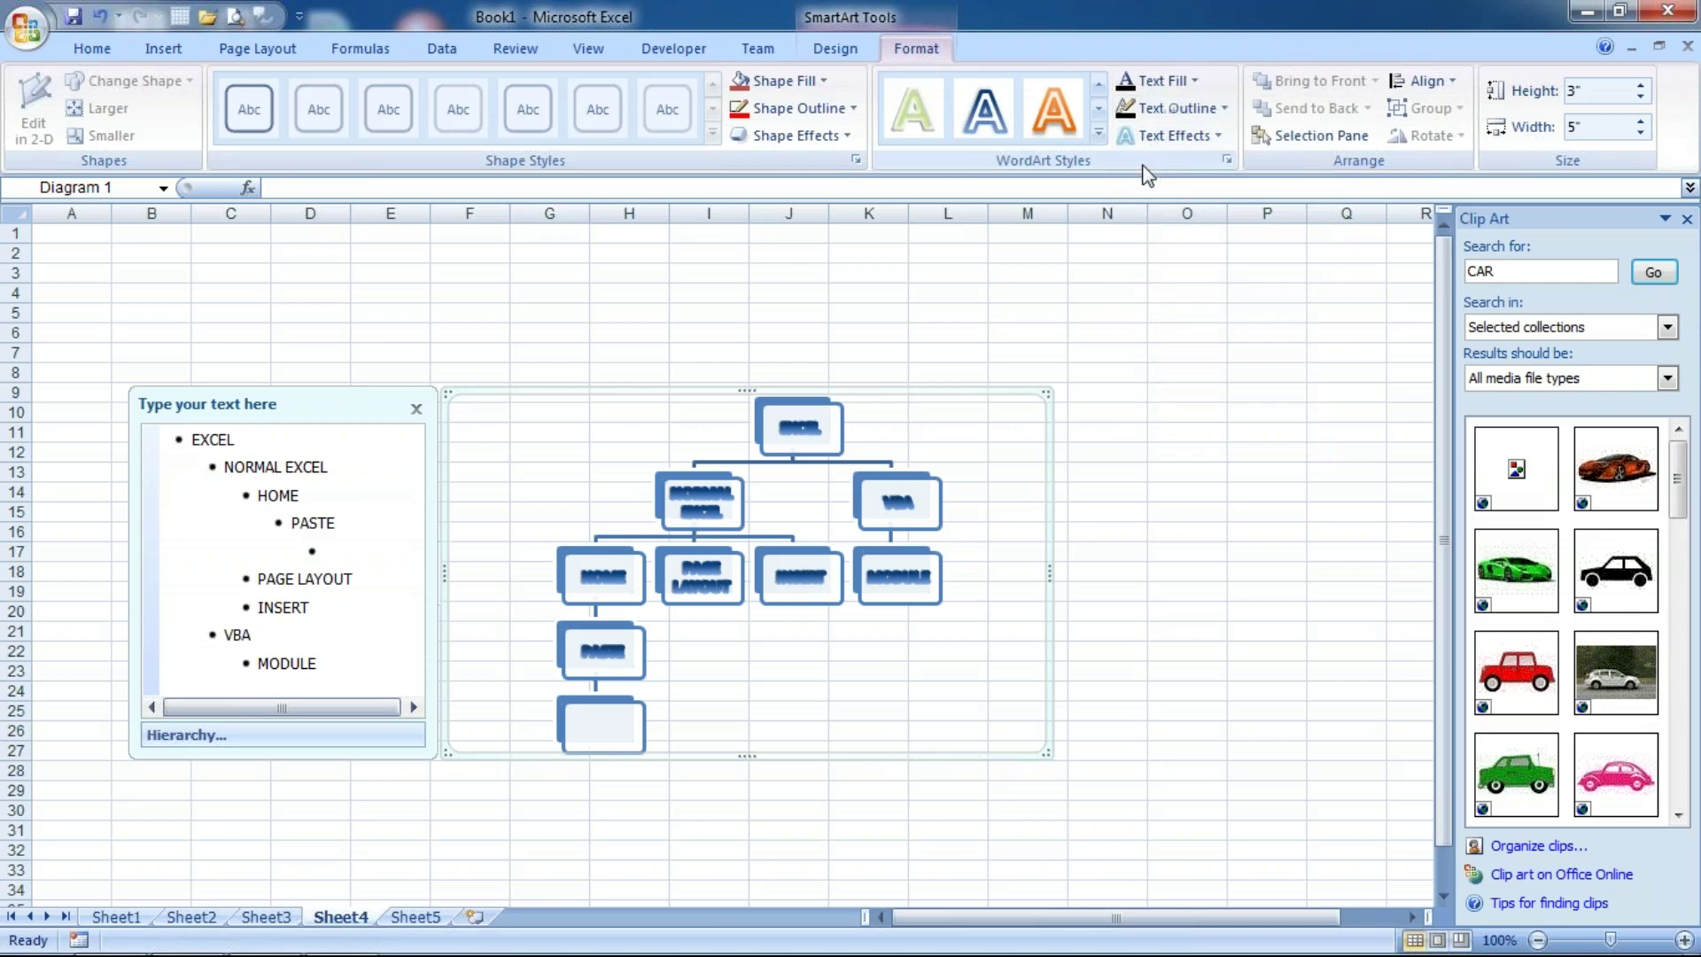
click(1210, 115)
click(1125, 323)
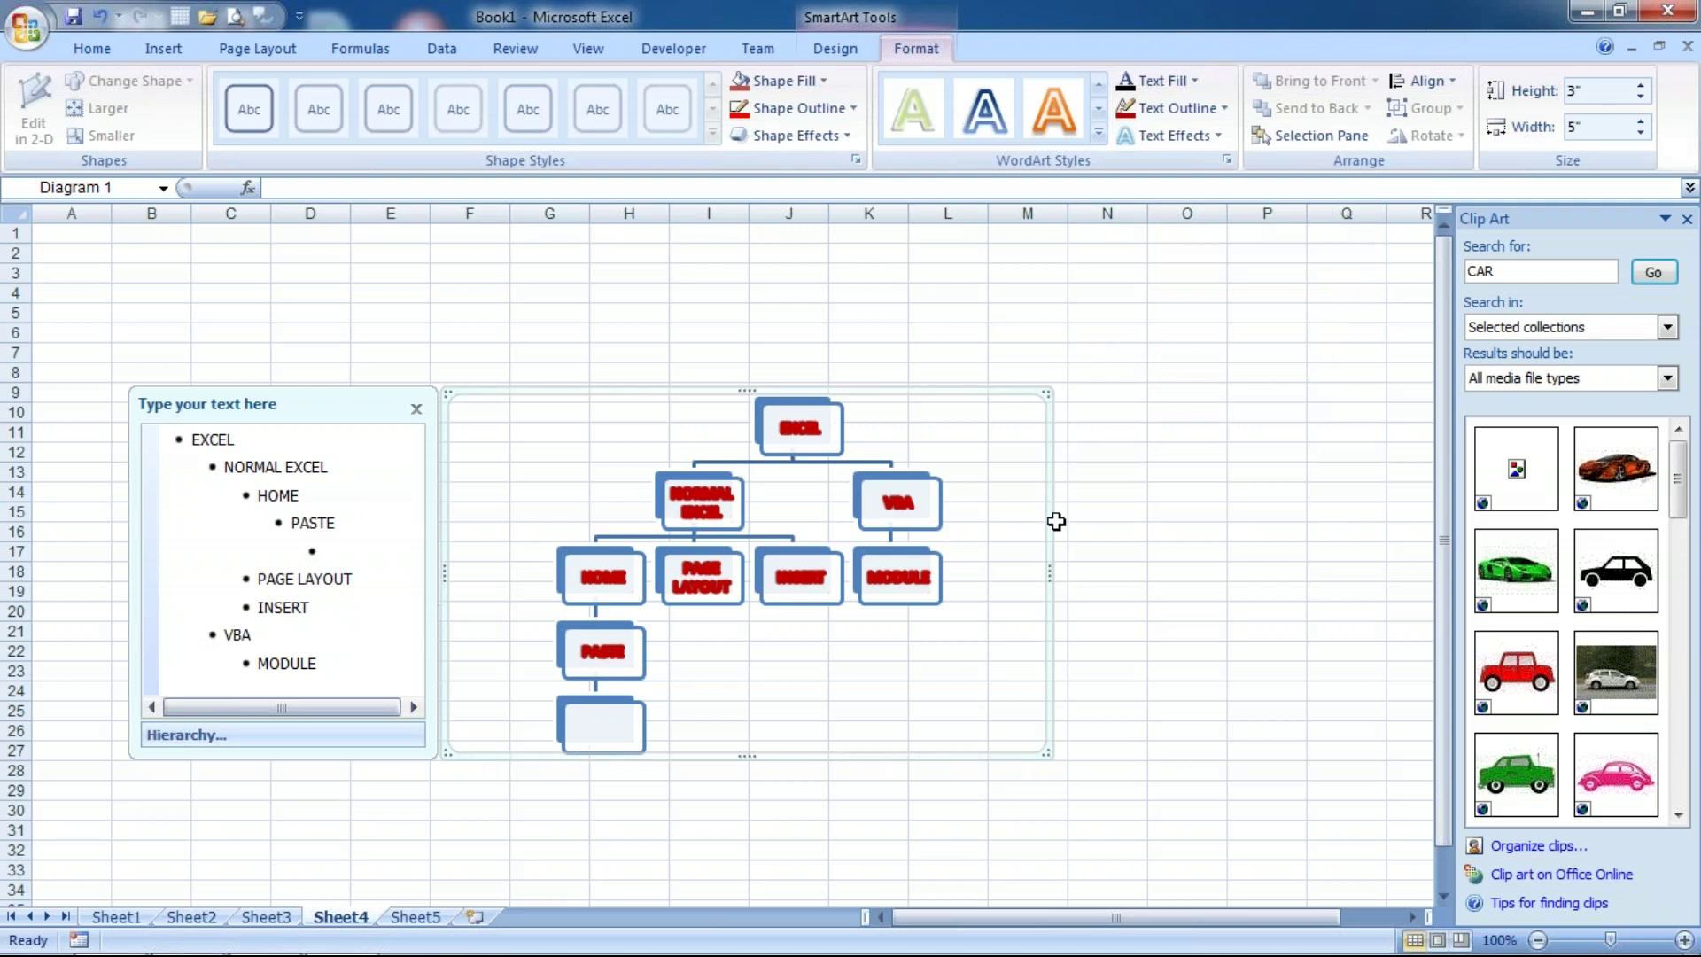
click(855, 50)
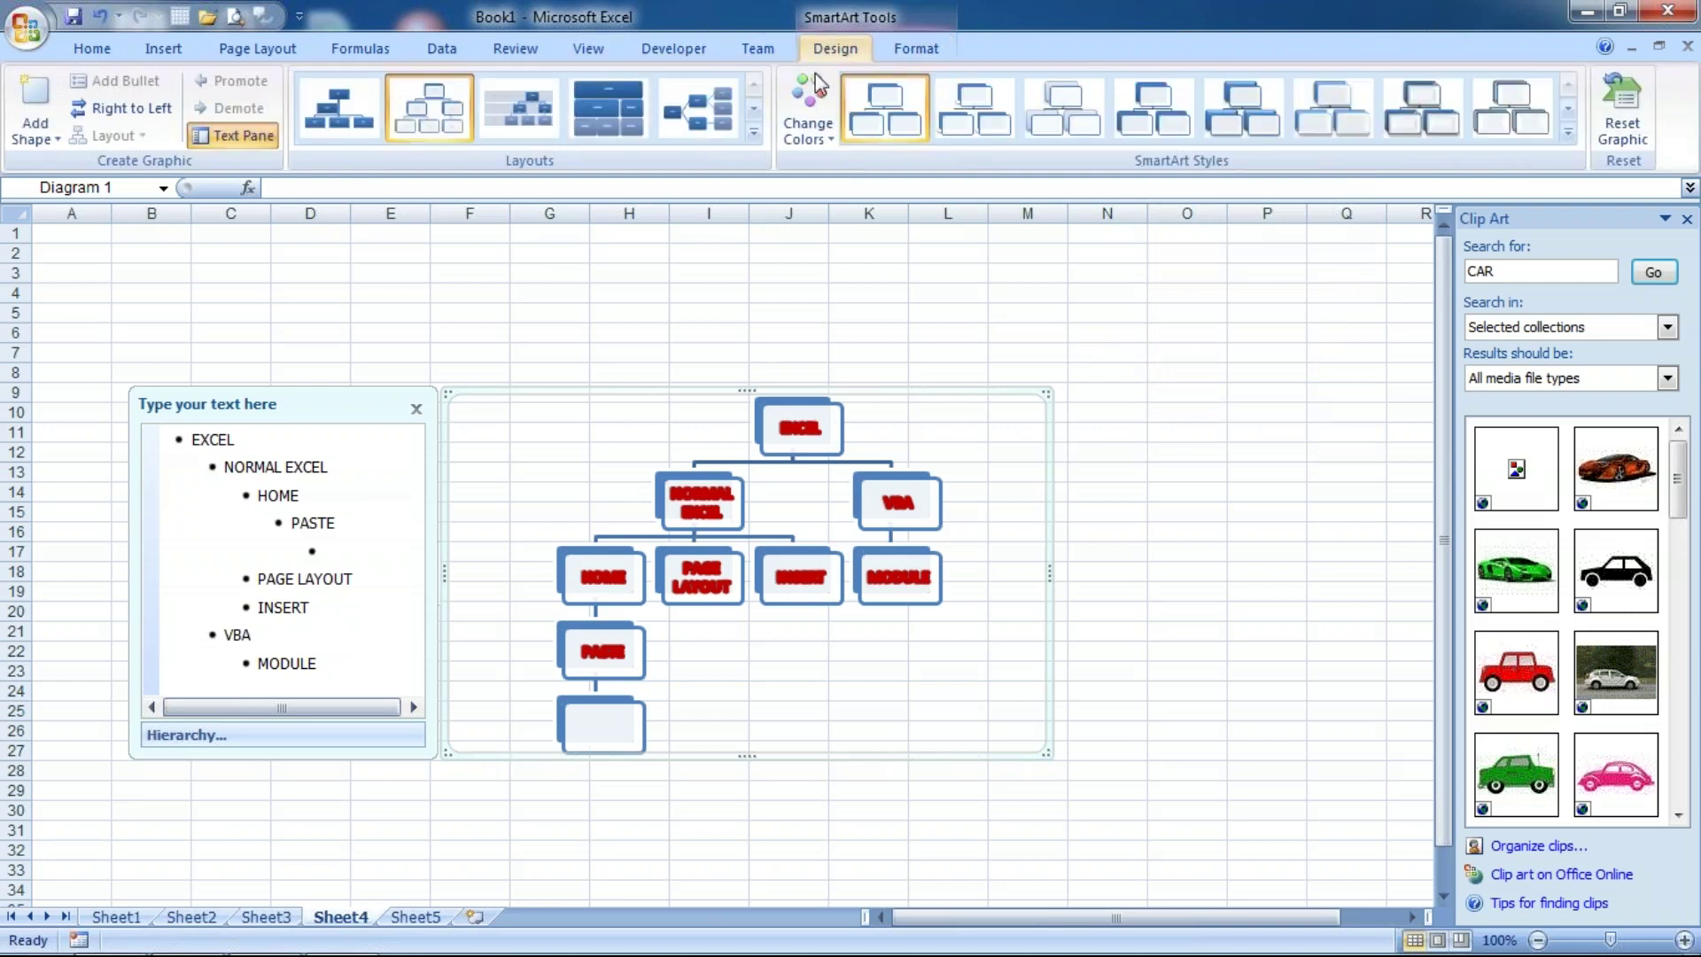
Recolour the hierarchy chart with the second Colorful colour scheme.
click(806, 124)
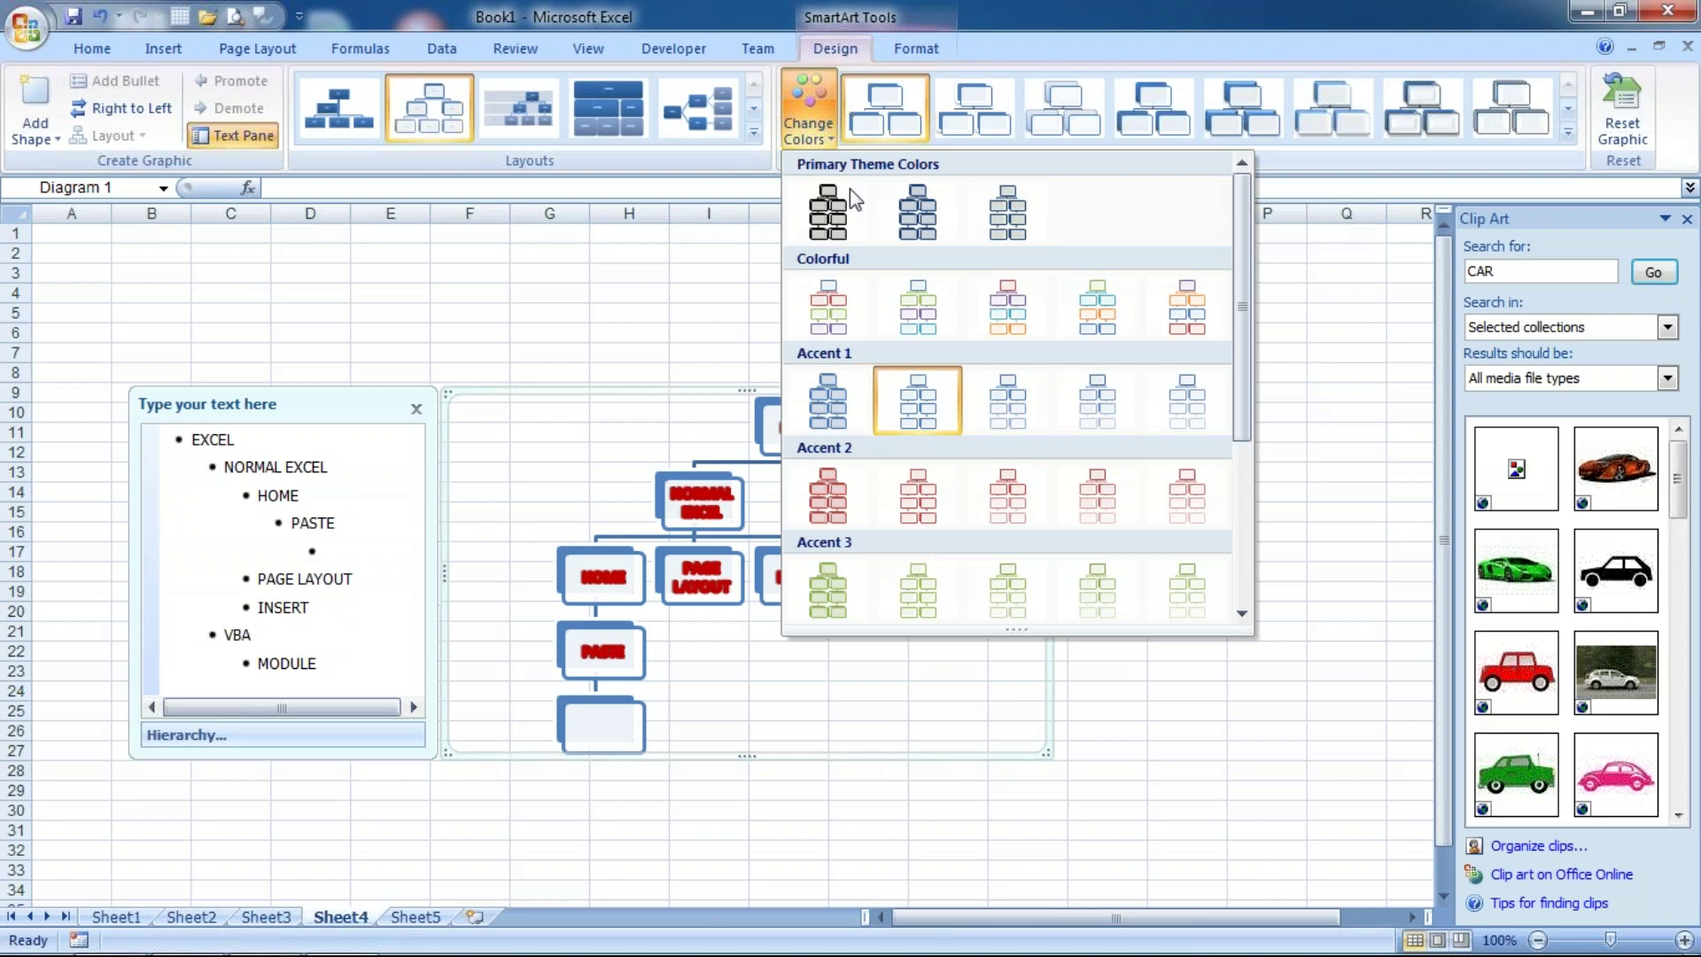
click(920, 317)
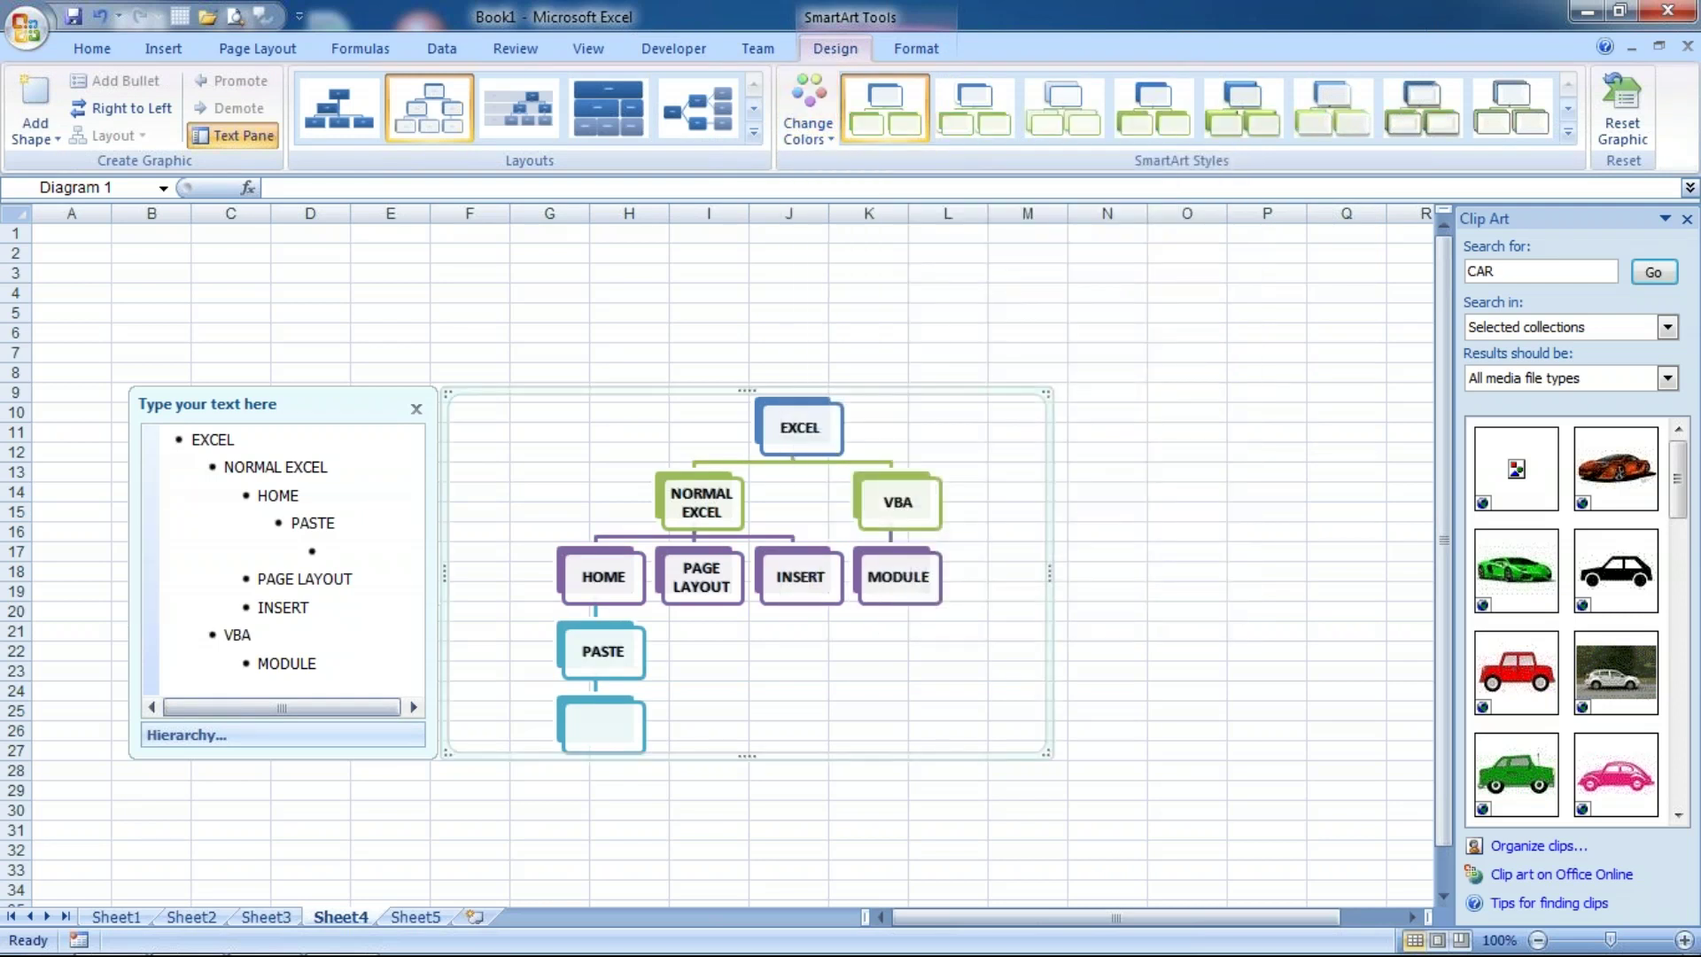
click(184, 56)
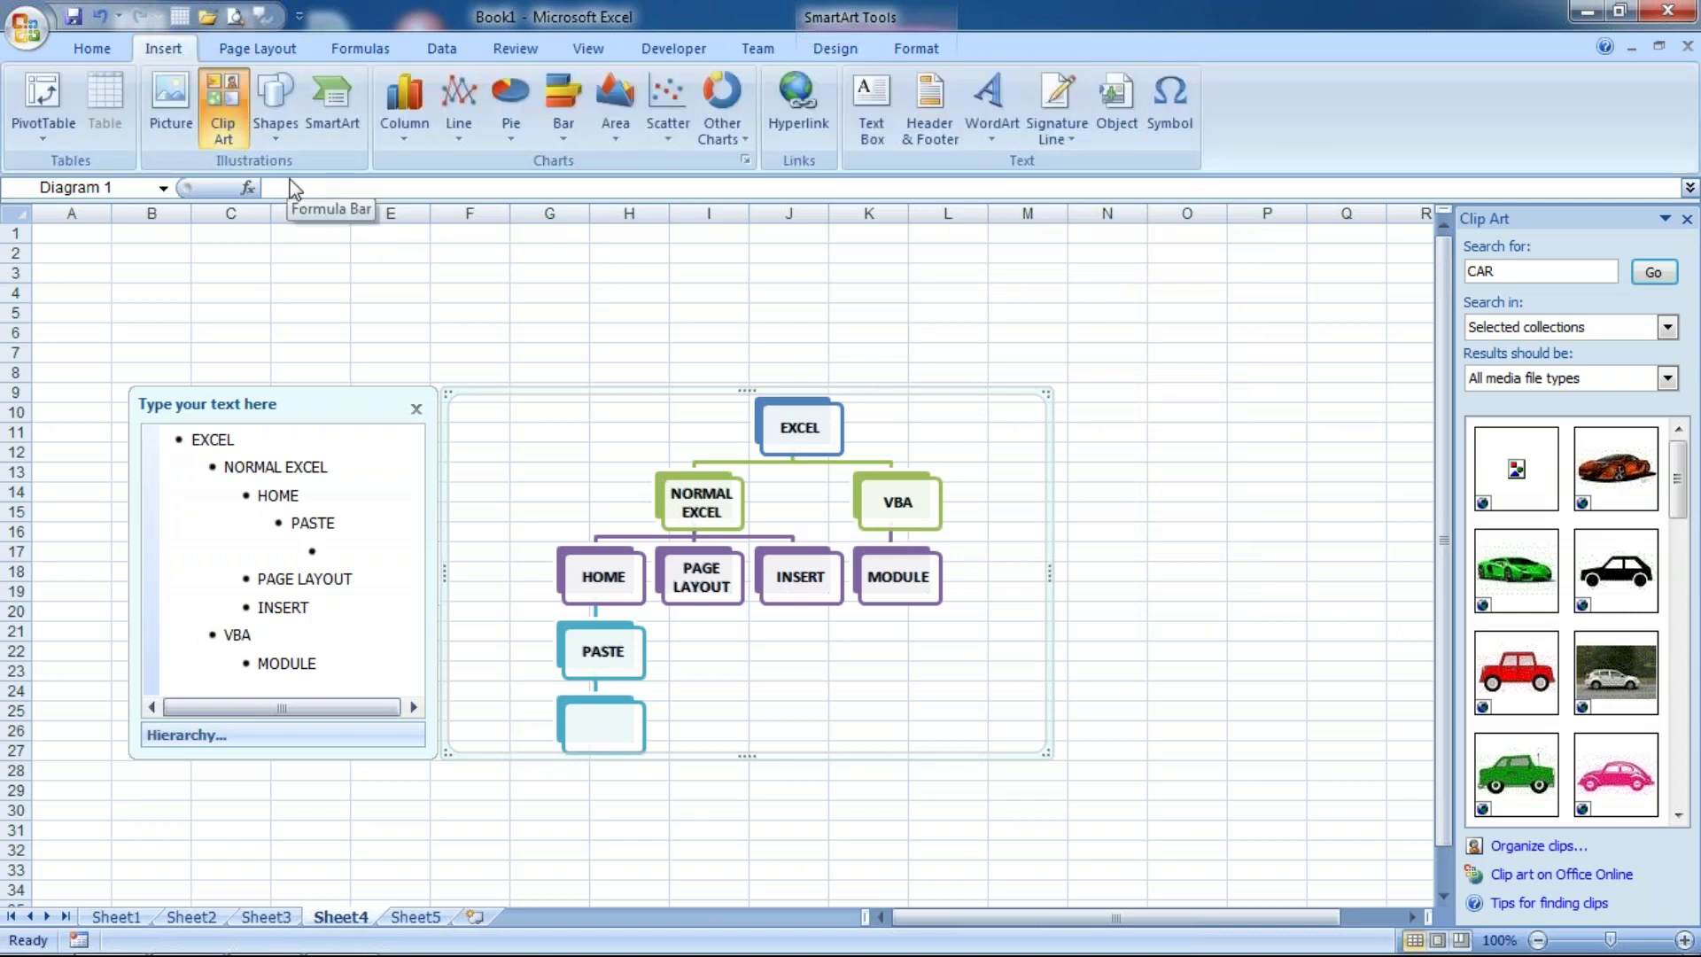
Review the finished hierarchy chart on Sheet4, then switch to Sheet5.
click(519, 331)
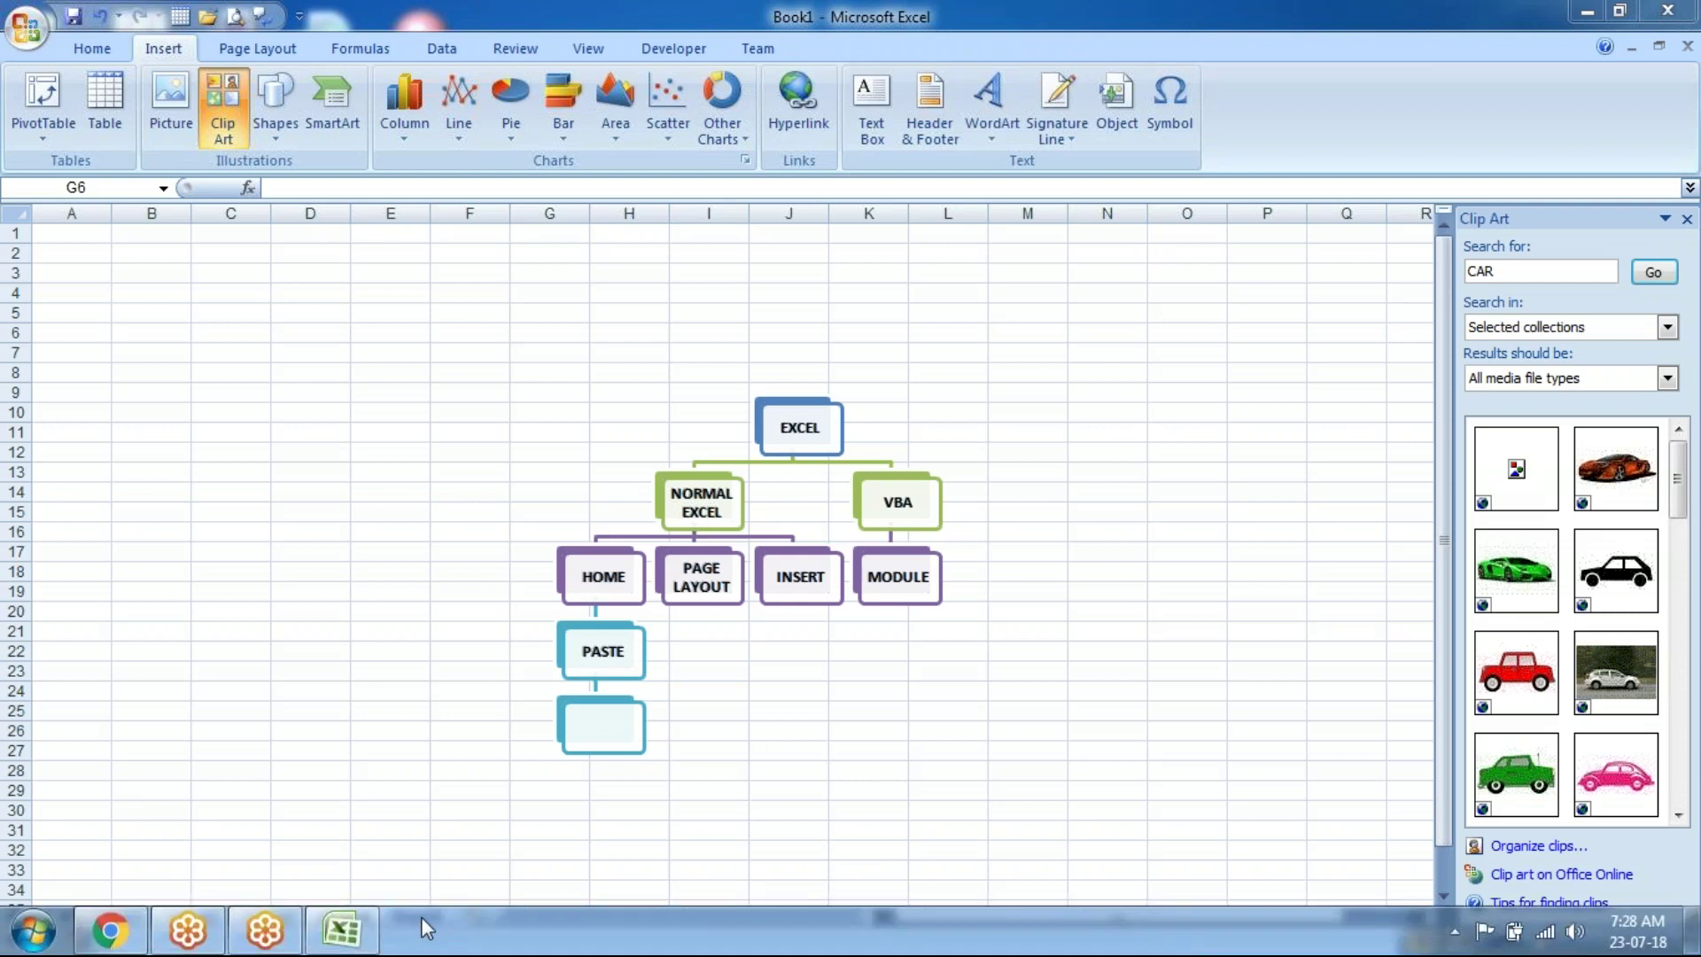
click(647, 481)
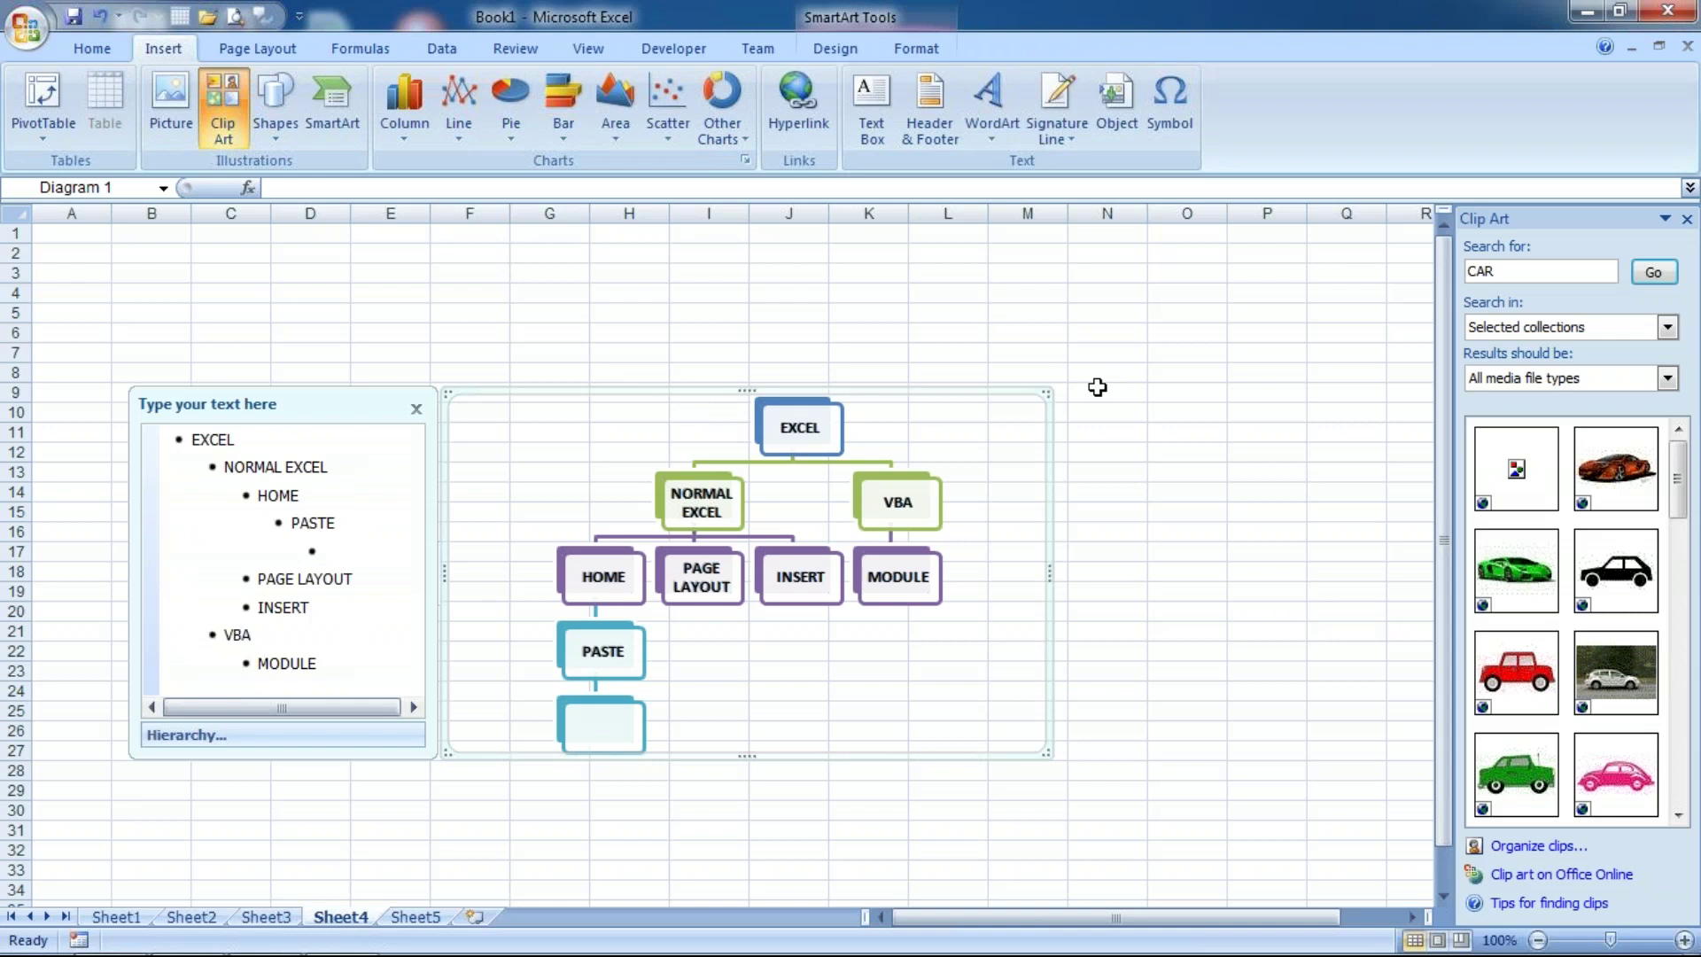
click(435, 918)
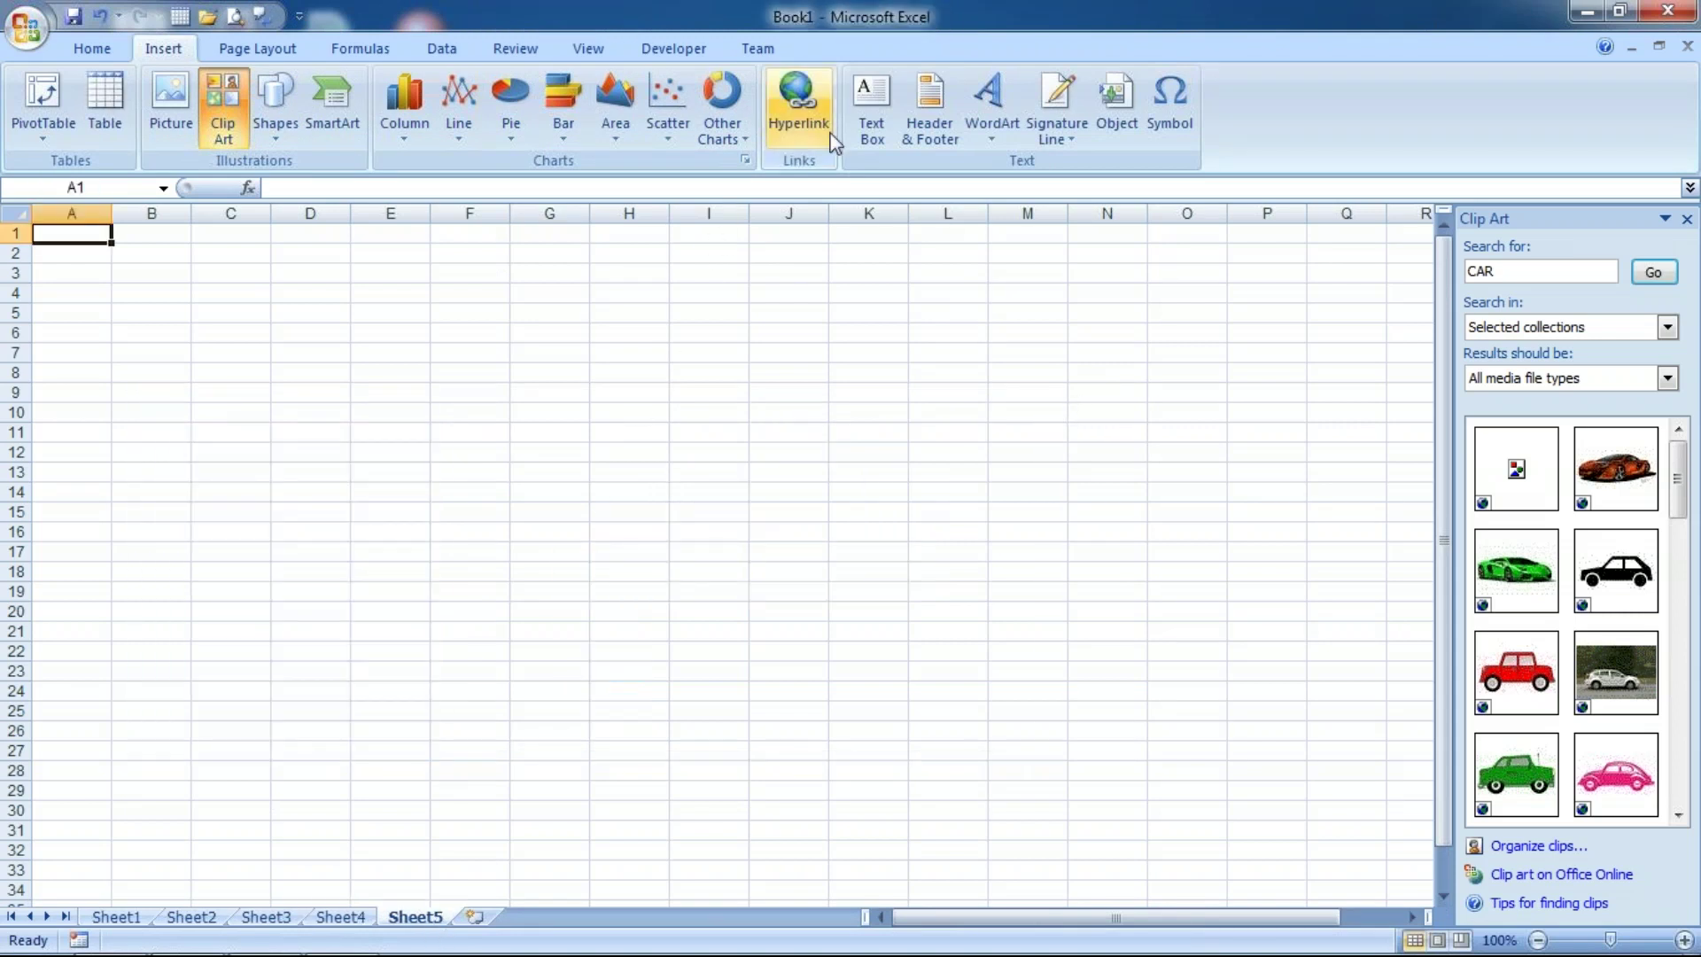
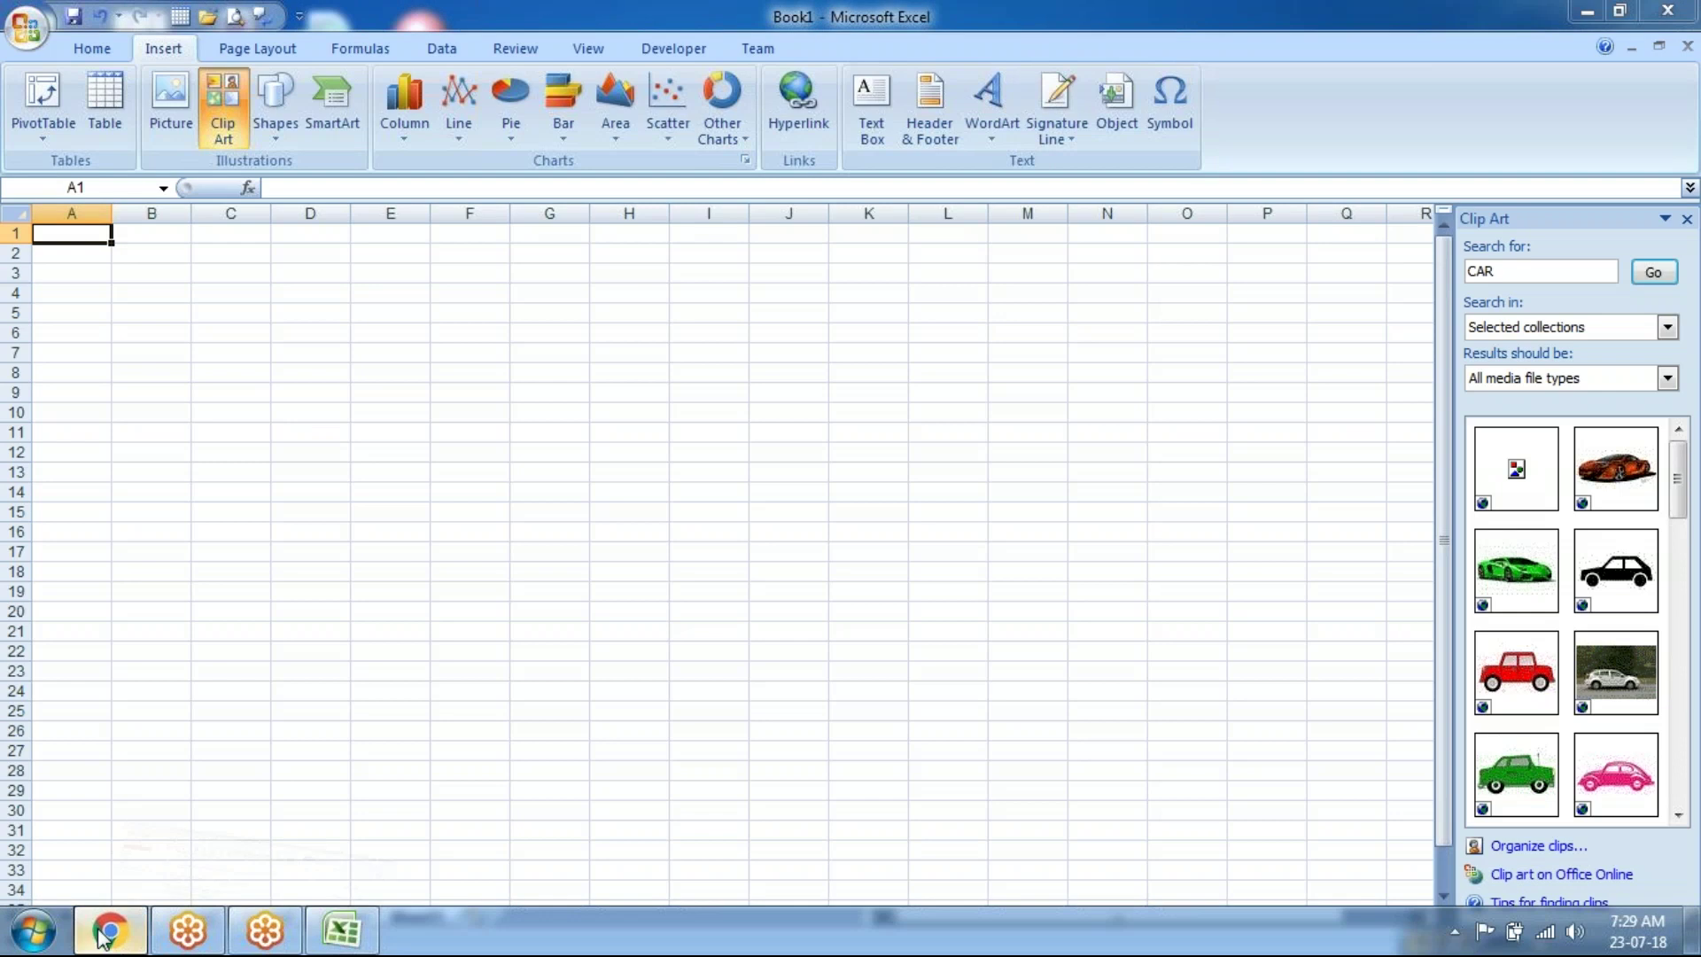
Start a new Gmail message addressed to the suggested contact.
click(104, 936)
click(149, 262)
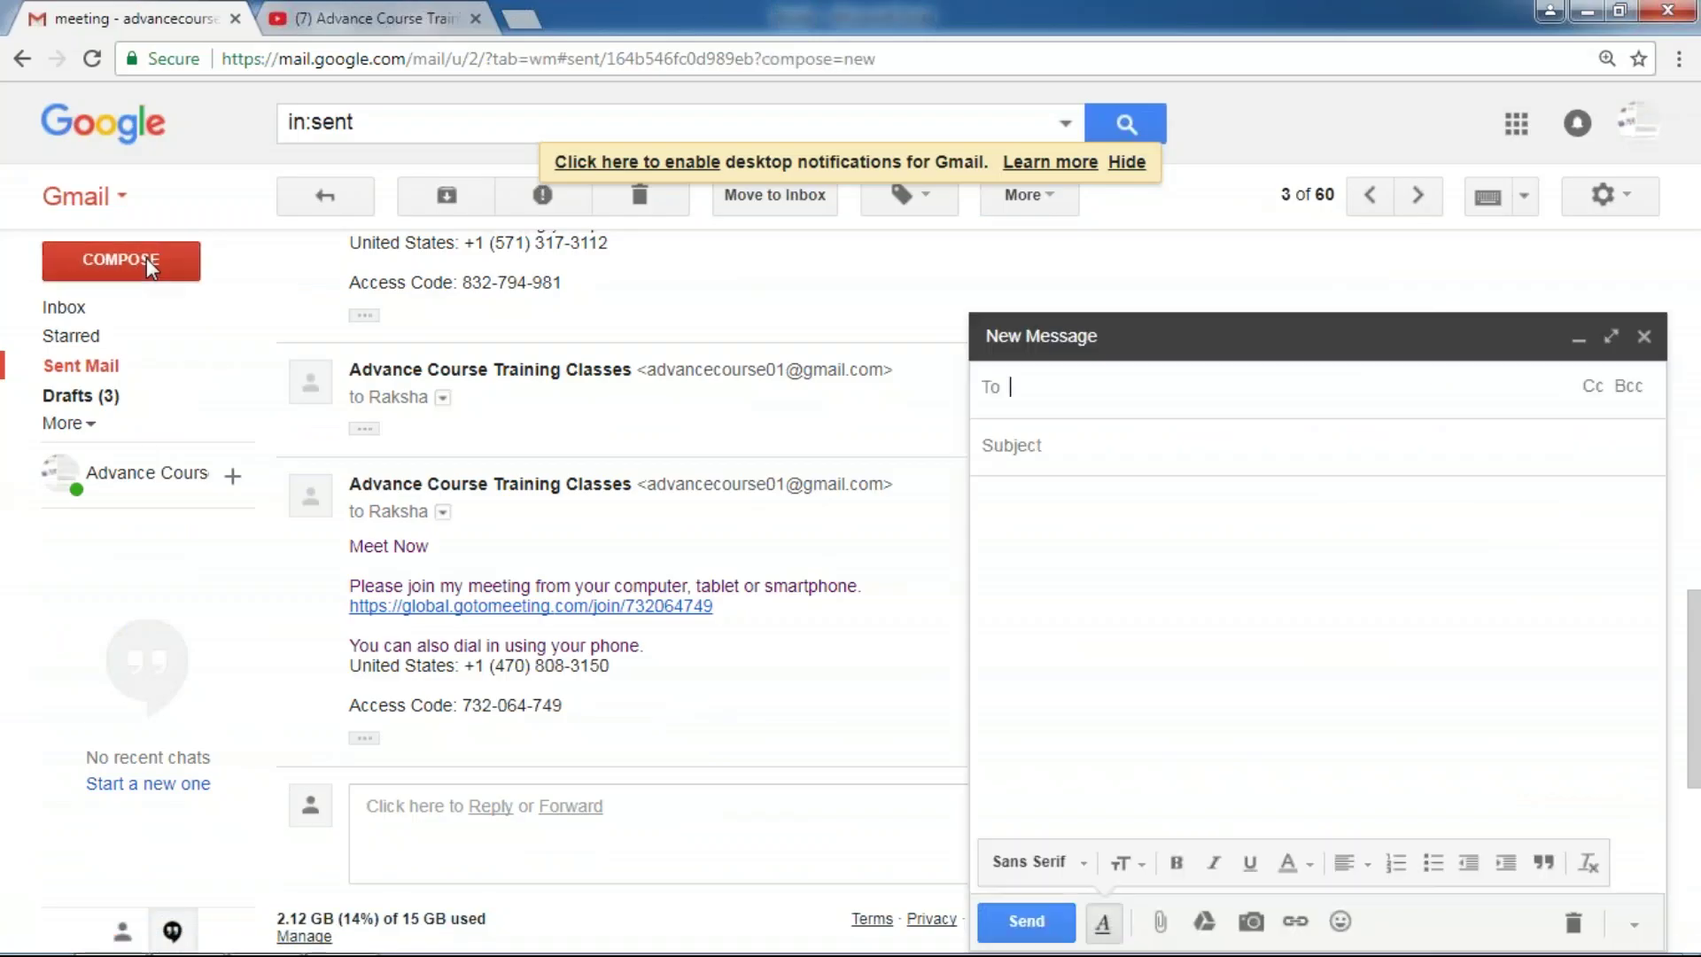
text(O)
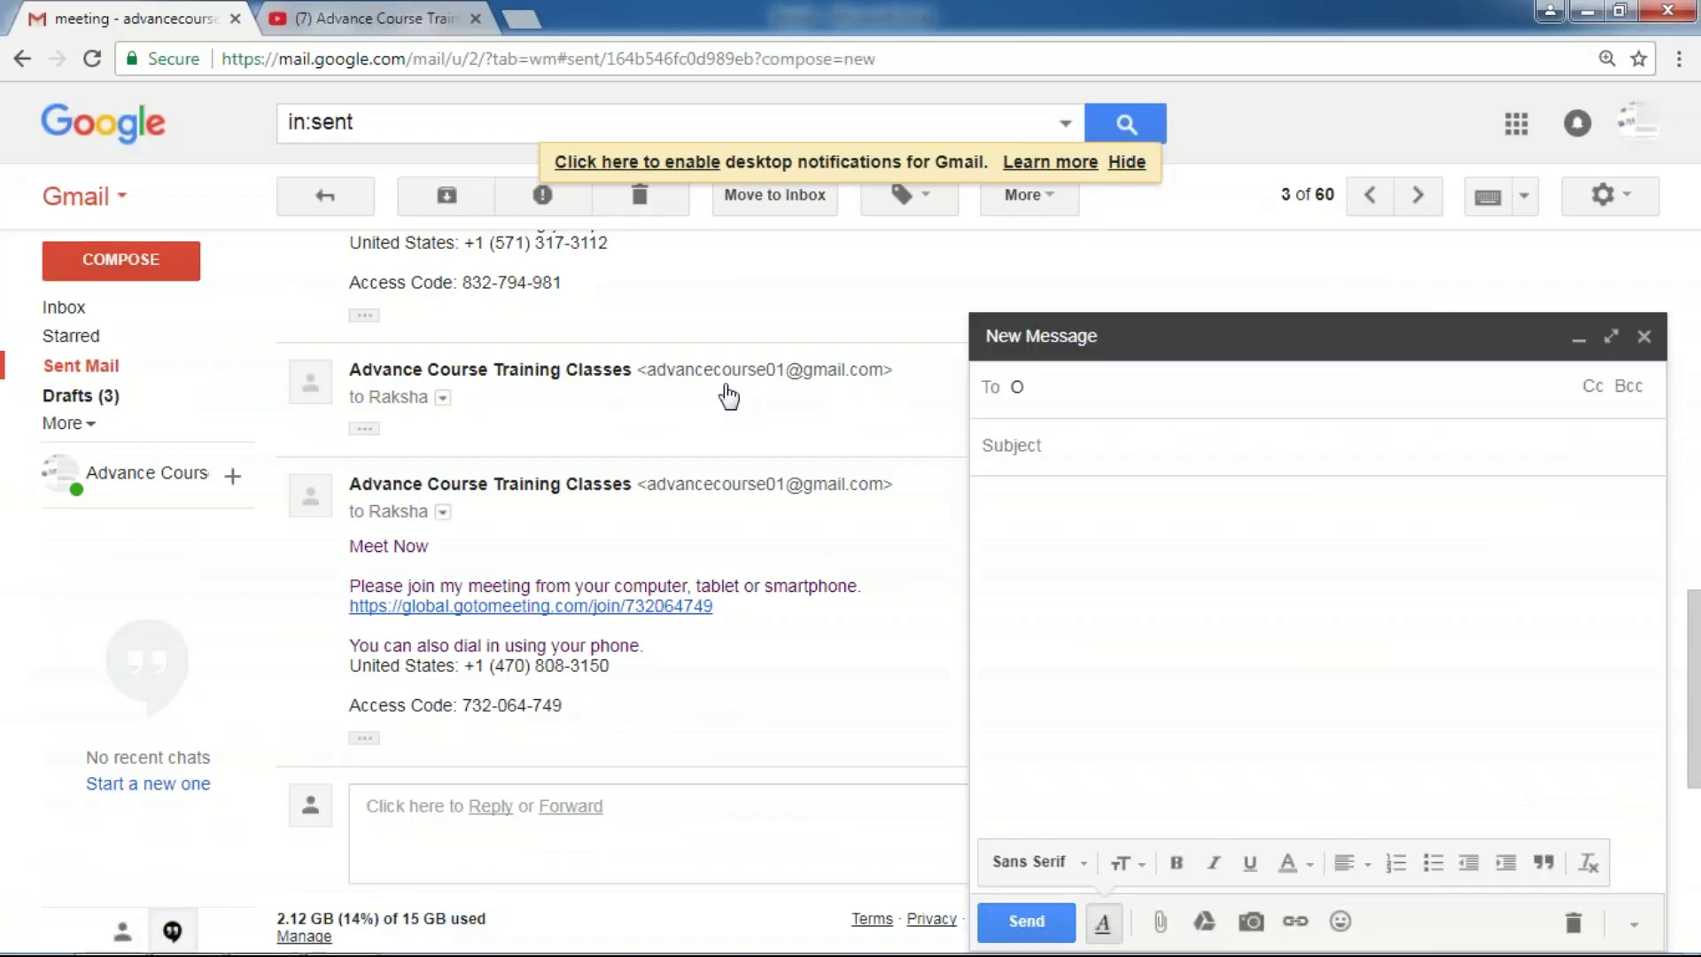
key(BackSpace)
text(MO)
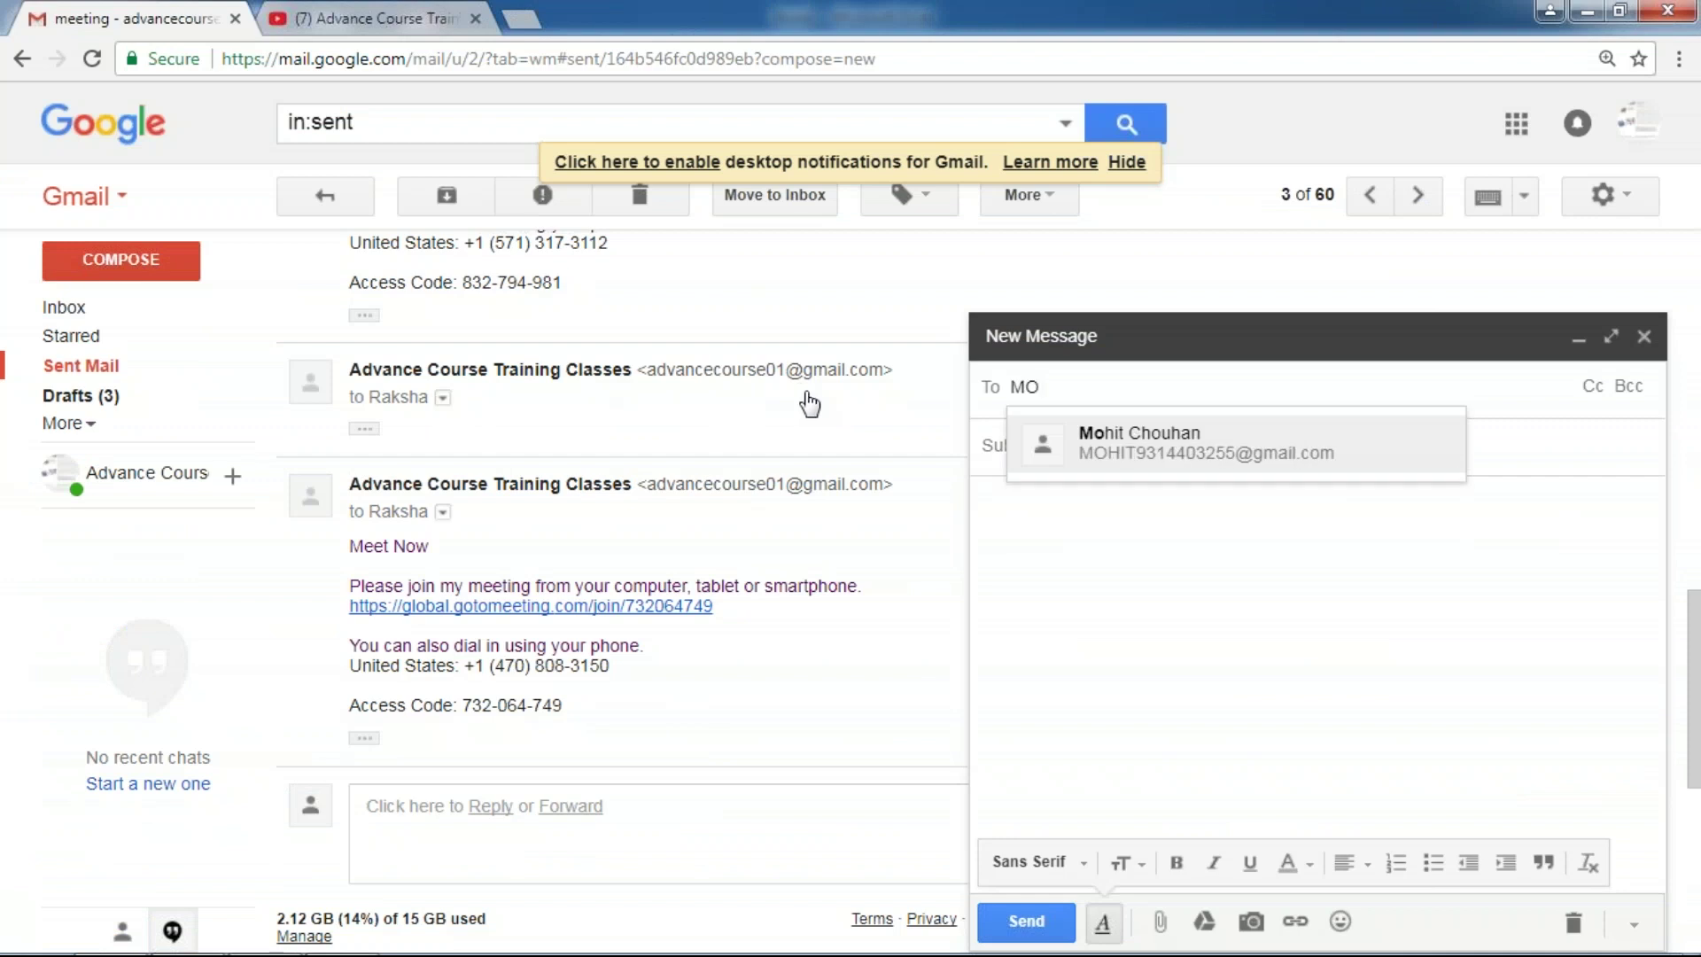
click(1065, 463)
Paste the meeting invitation into the message body and send it.
right_click(1023, 509)
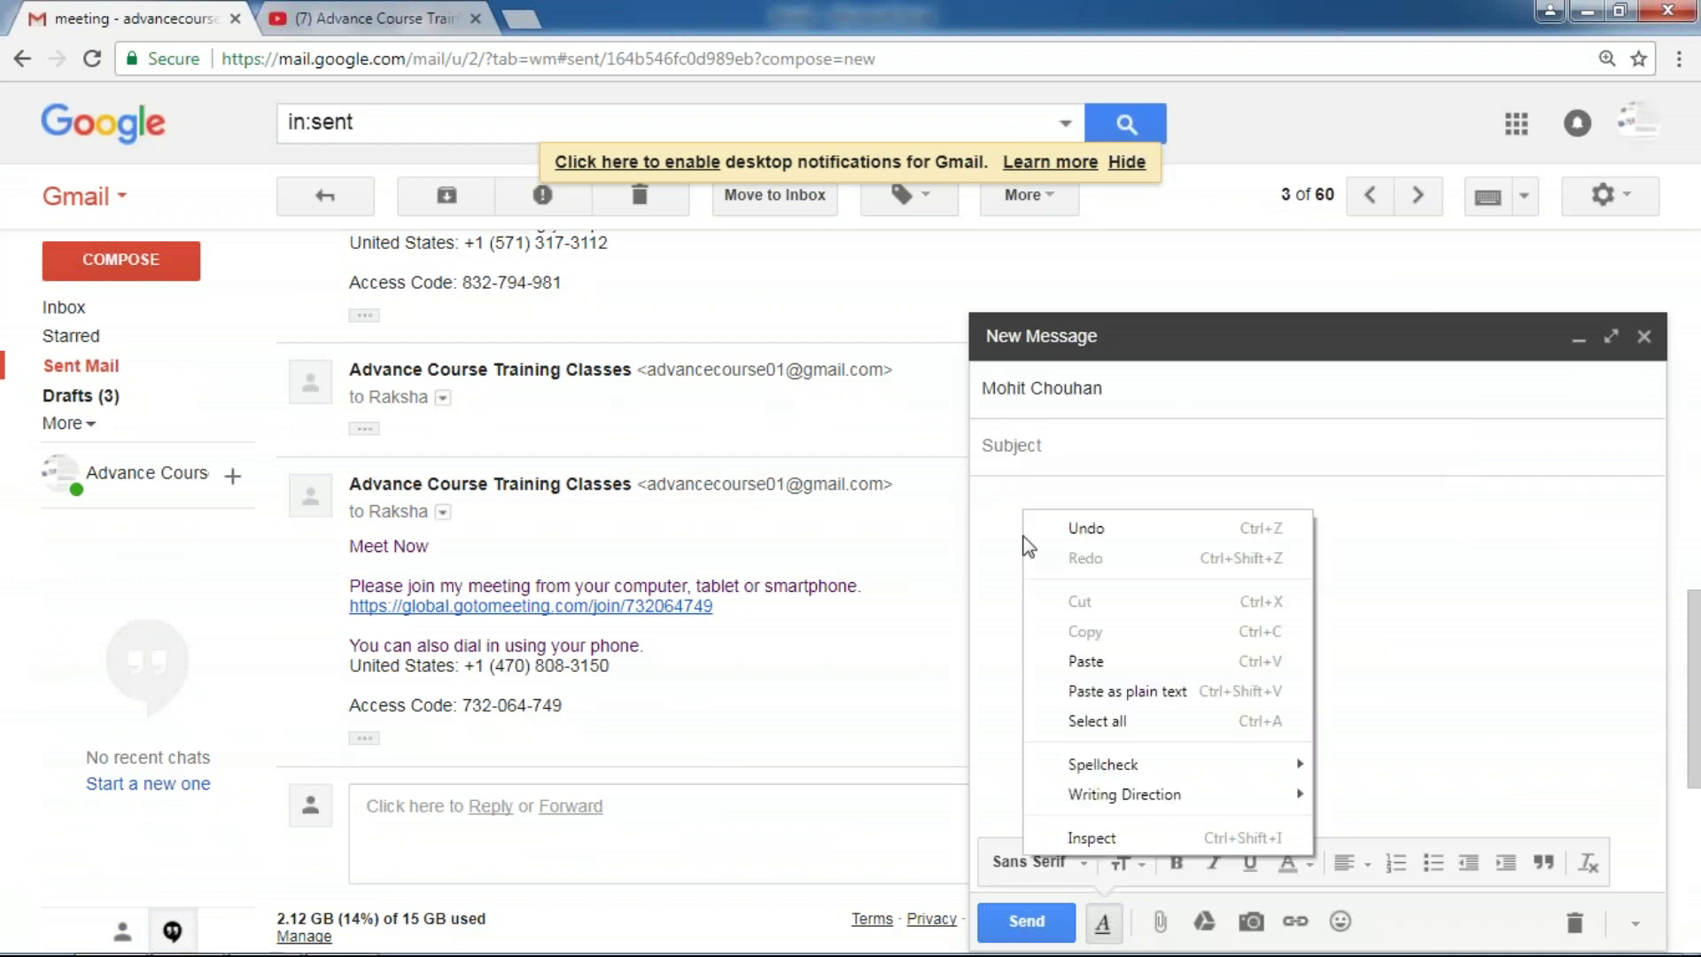
click(1088, 663)
click(1117, 459)
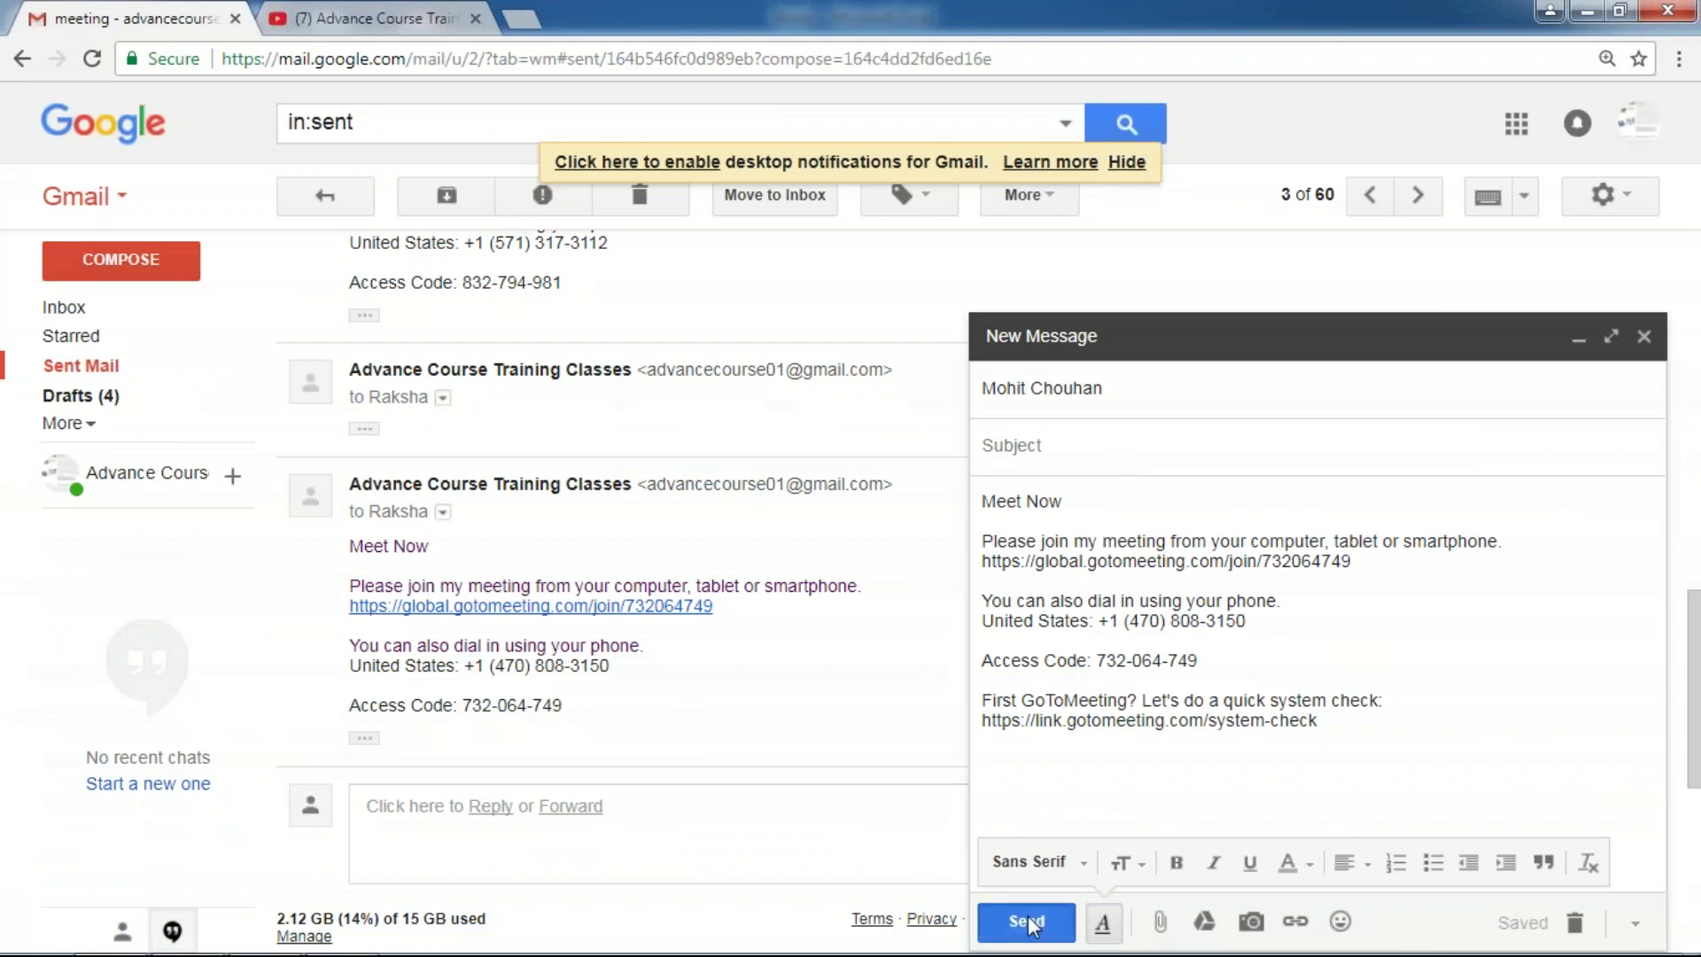
click(1028, 922)
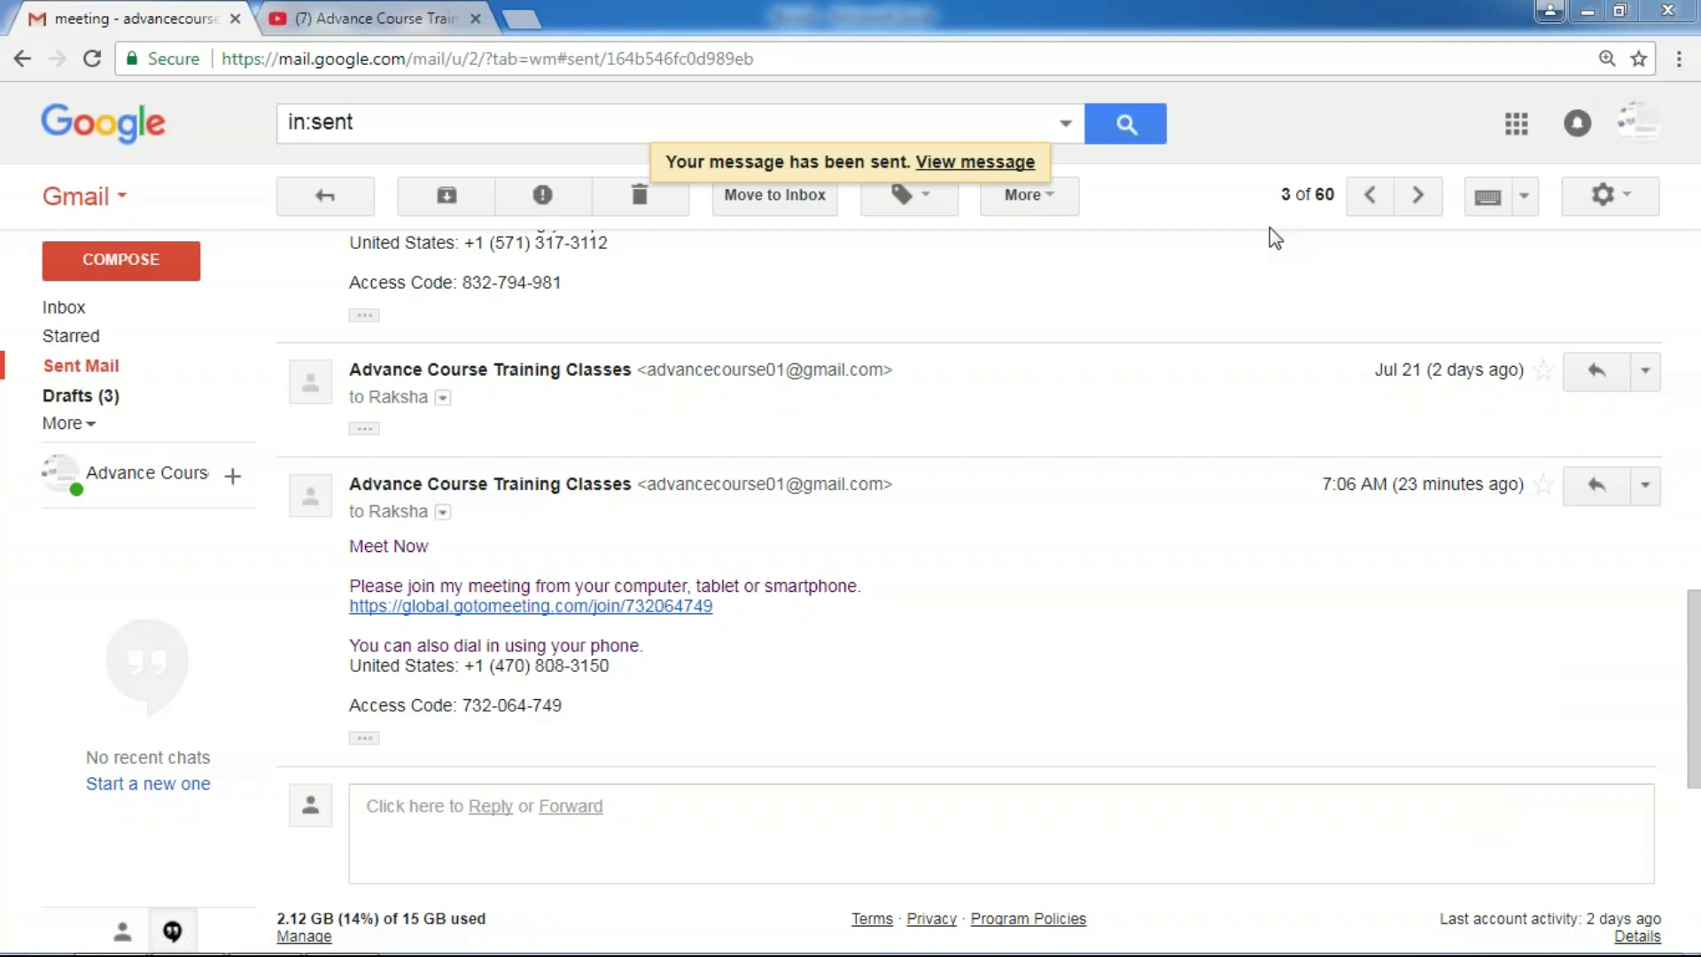
click(335, 939)
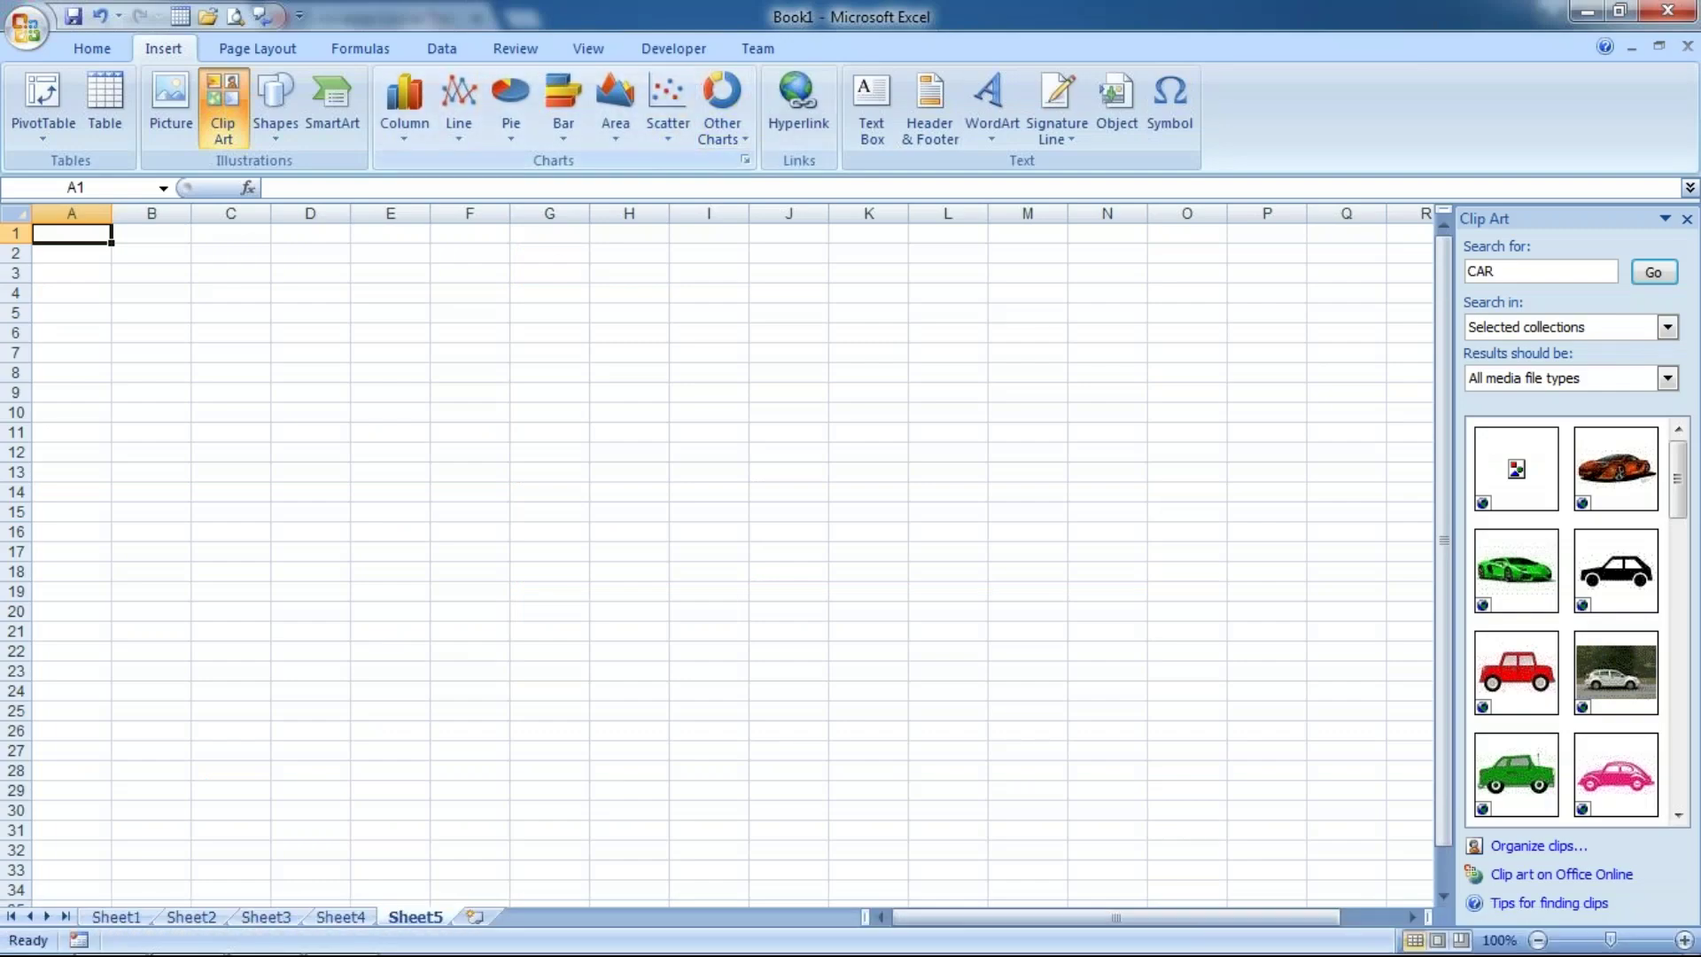
Link Sheet5's cell A2 to Sheet2!A1 in this document, then follow the link to Sheet2.
click(275, 271)
click(74, 253)
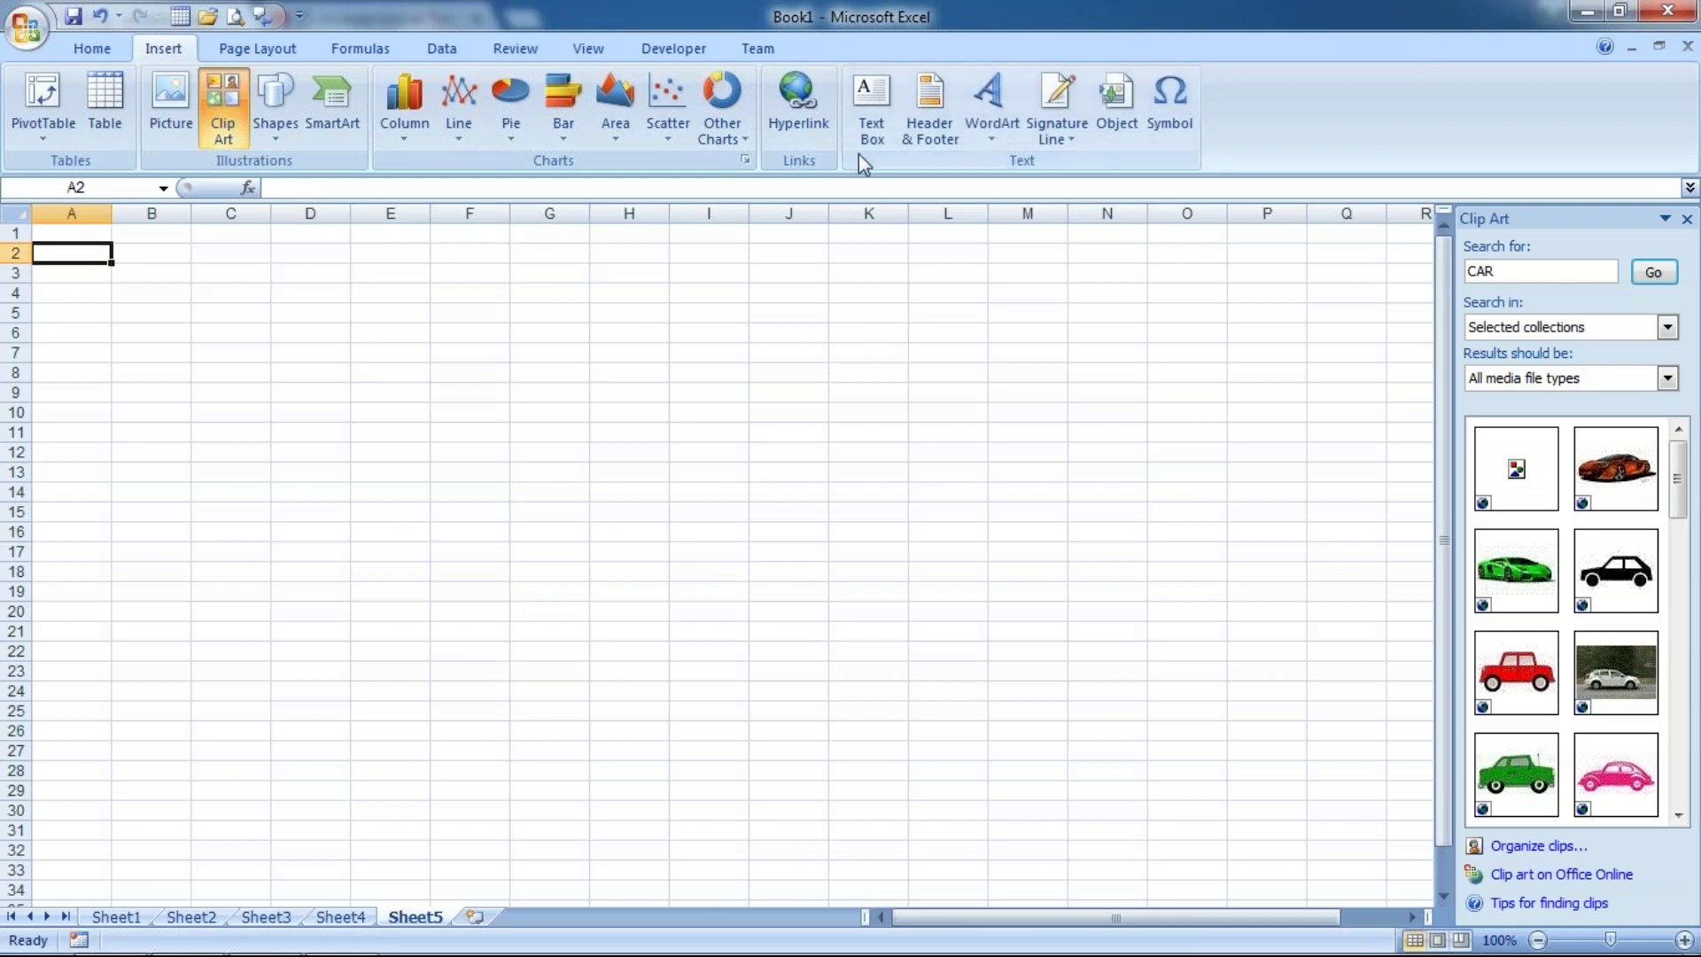
click(783, 144)
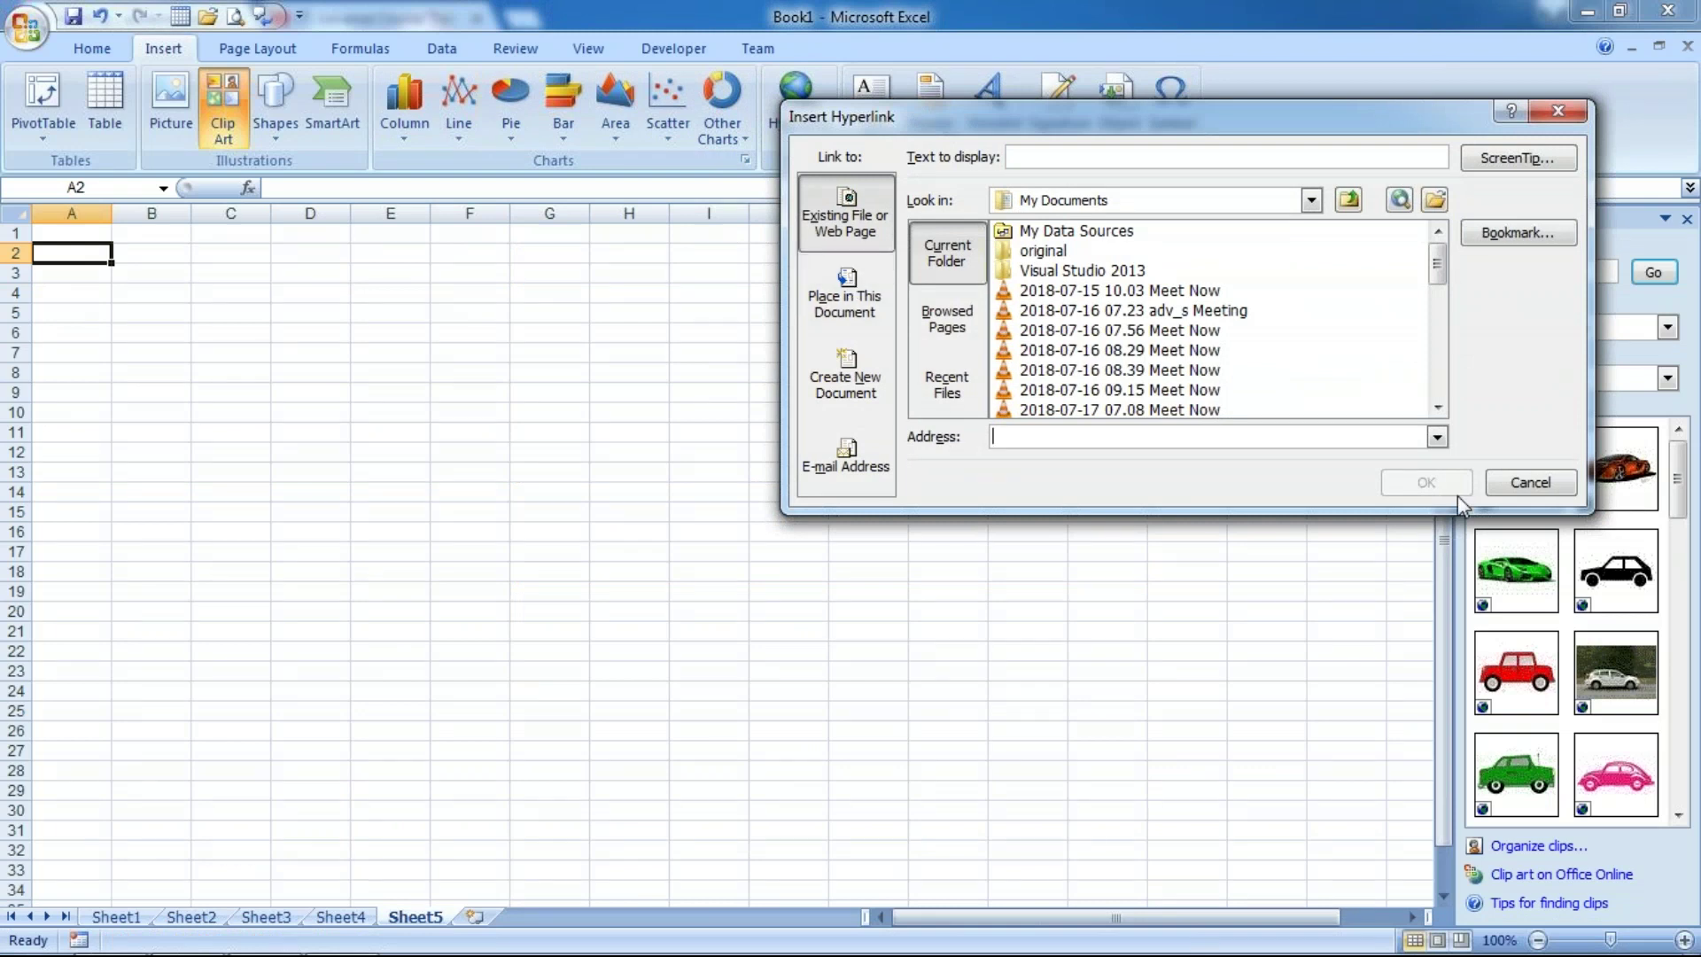
click(1437, 437)
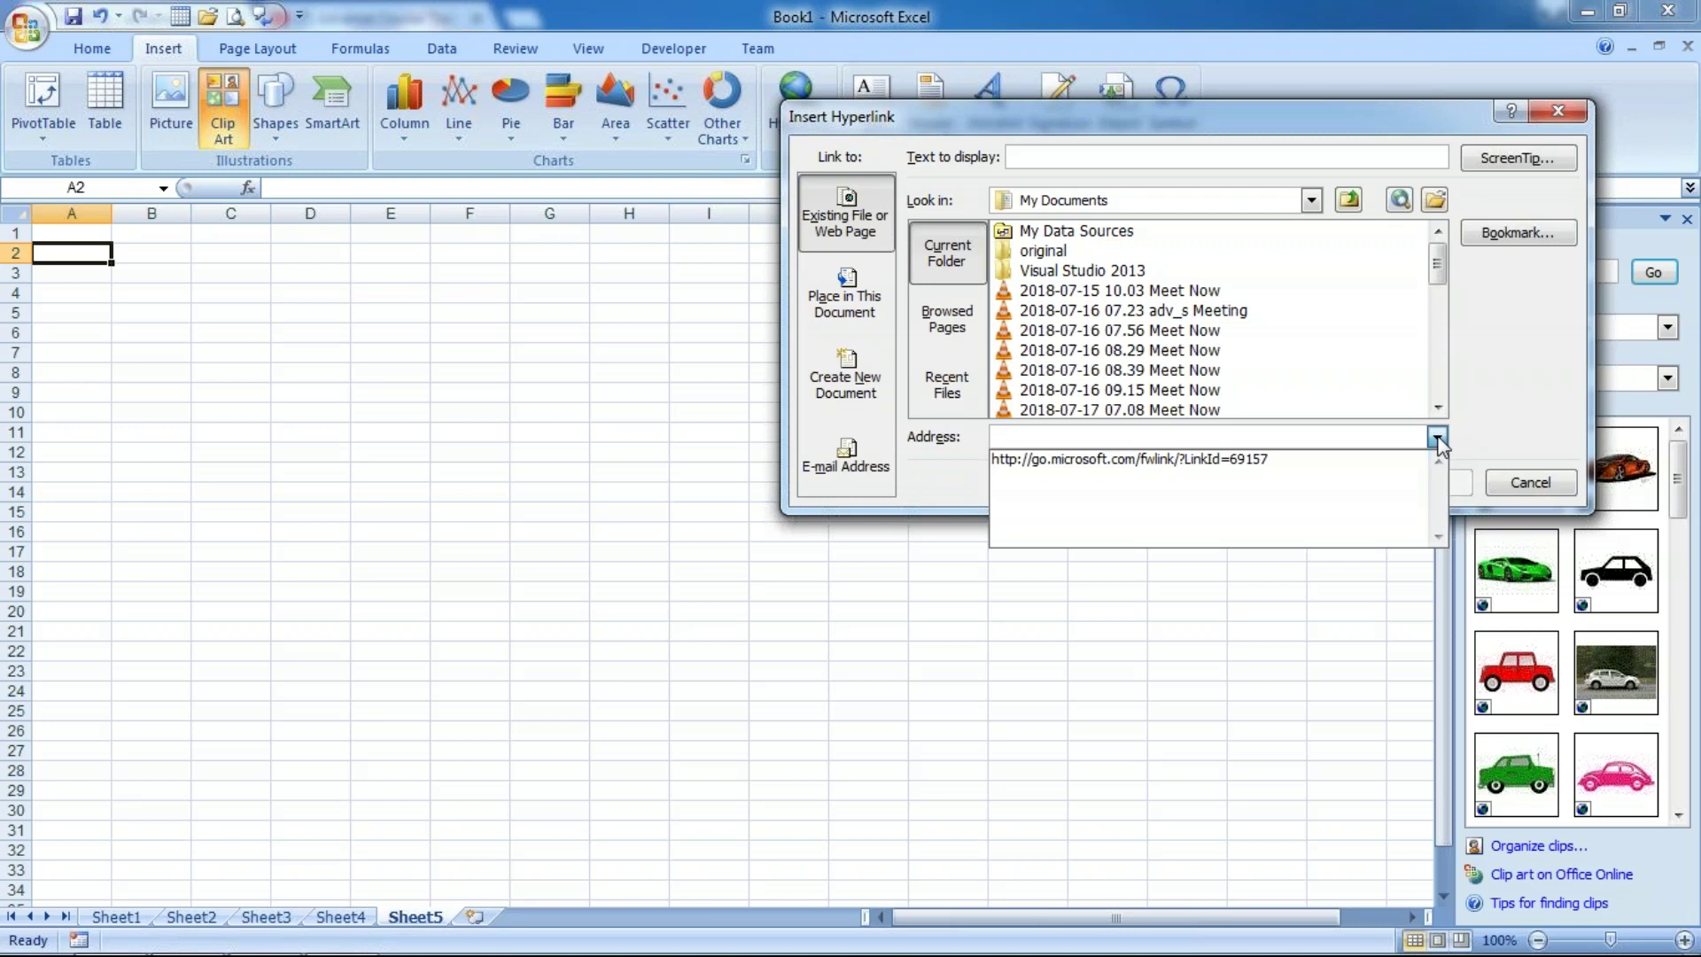
click(1437, 437)
click(859, 290)
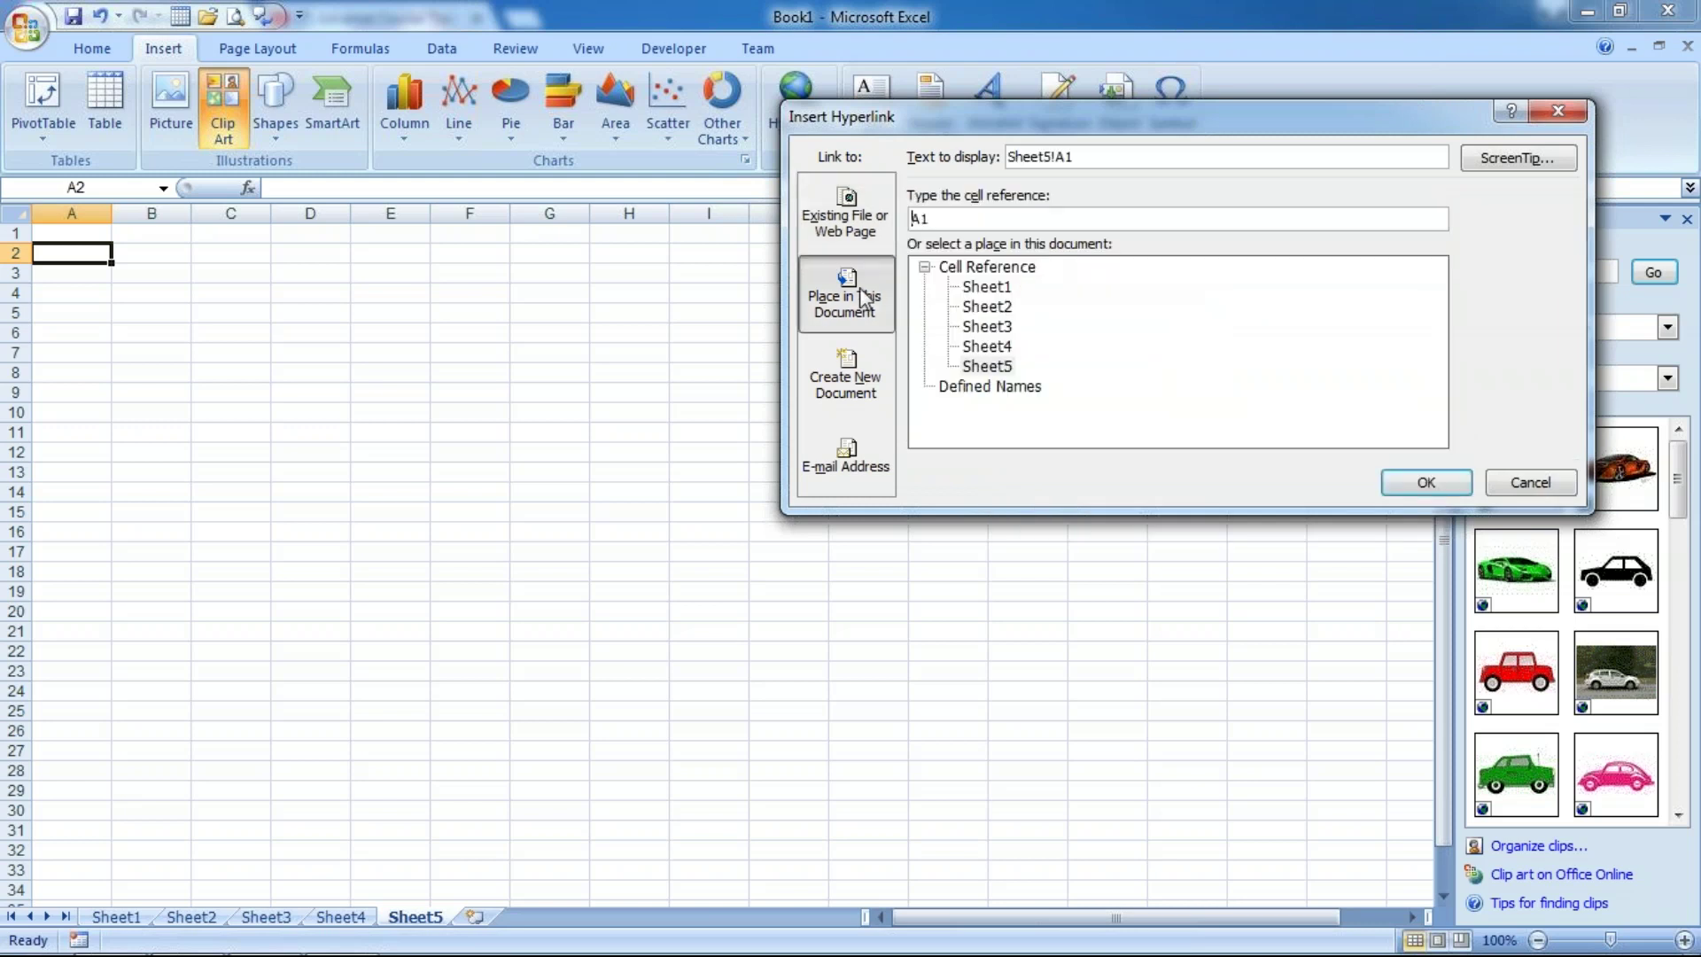
click(1006, 309)
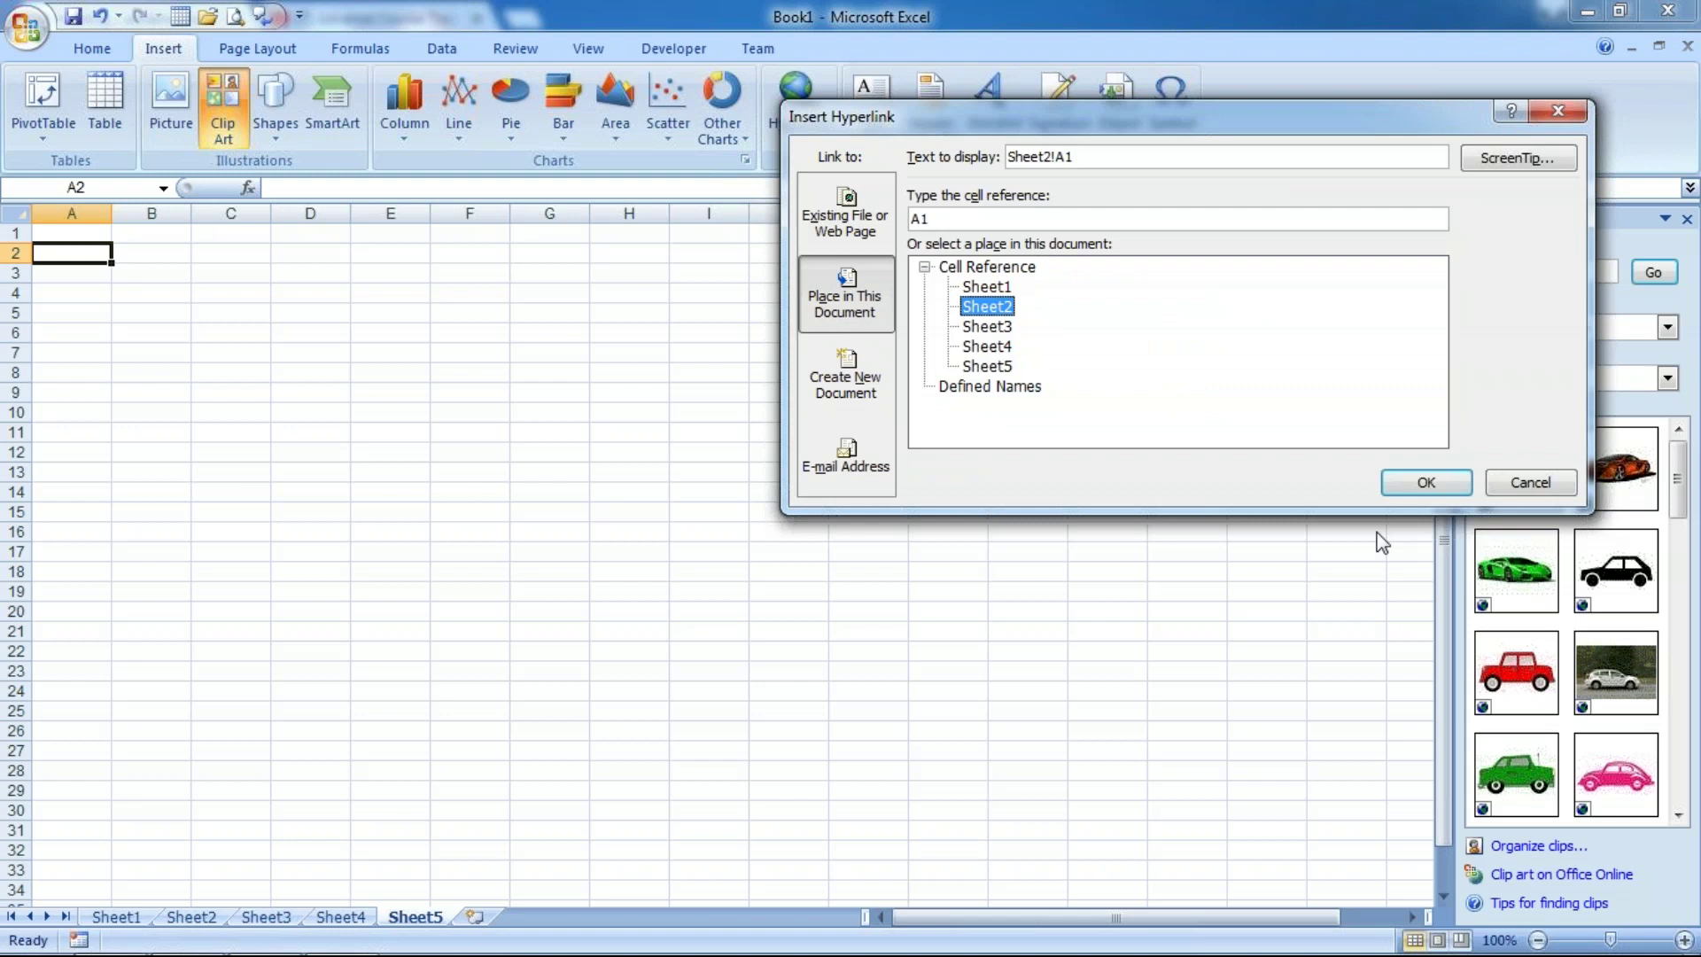
click(1426, 482)
click(1084, 612)
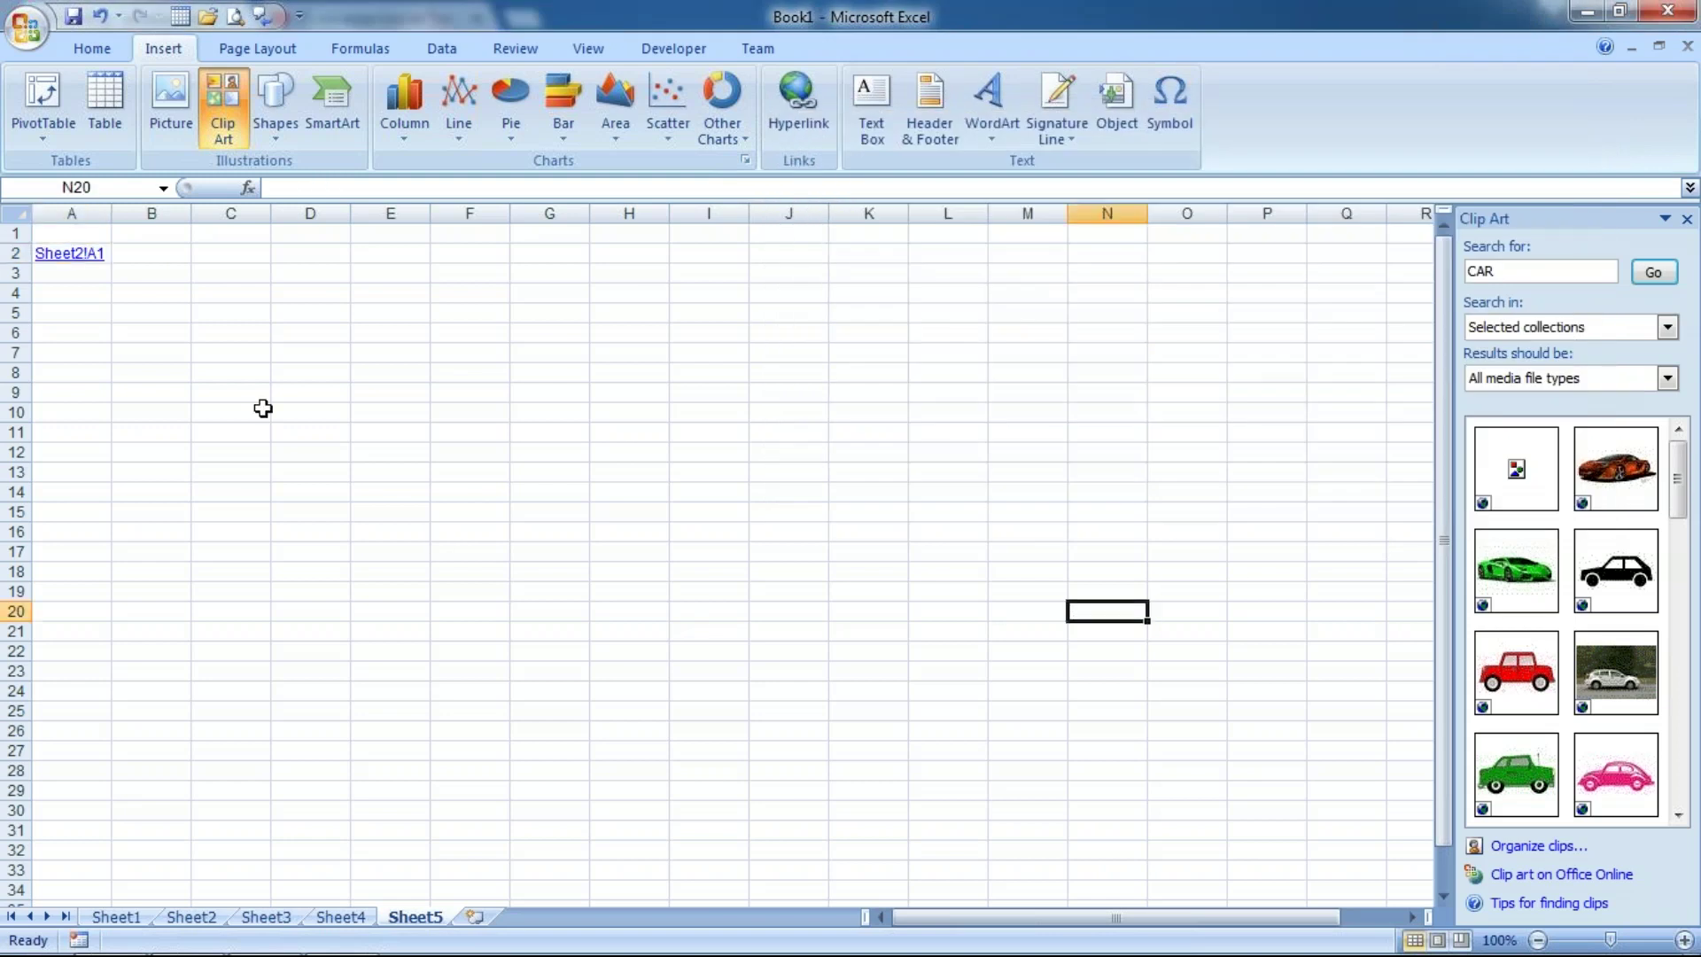
click(55, 255)
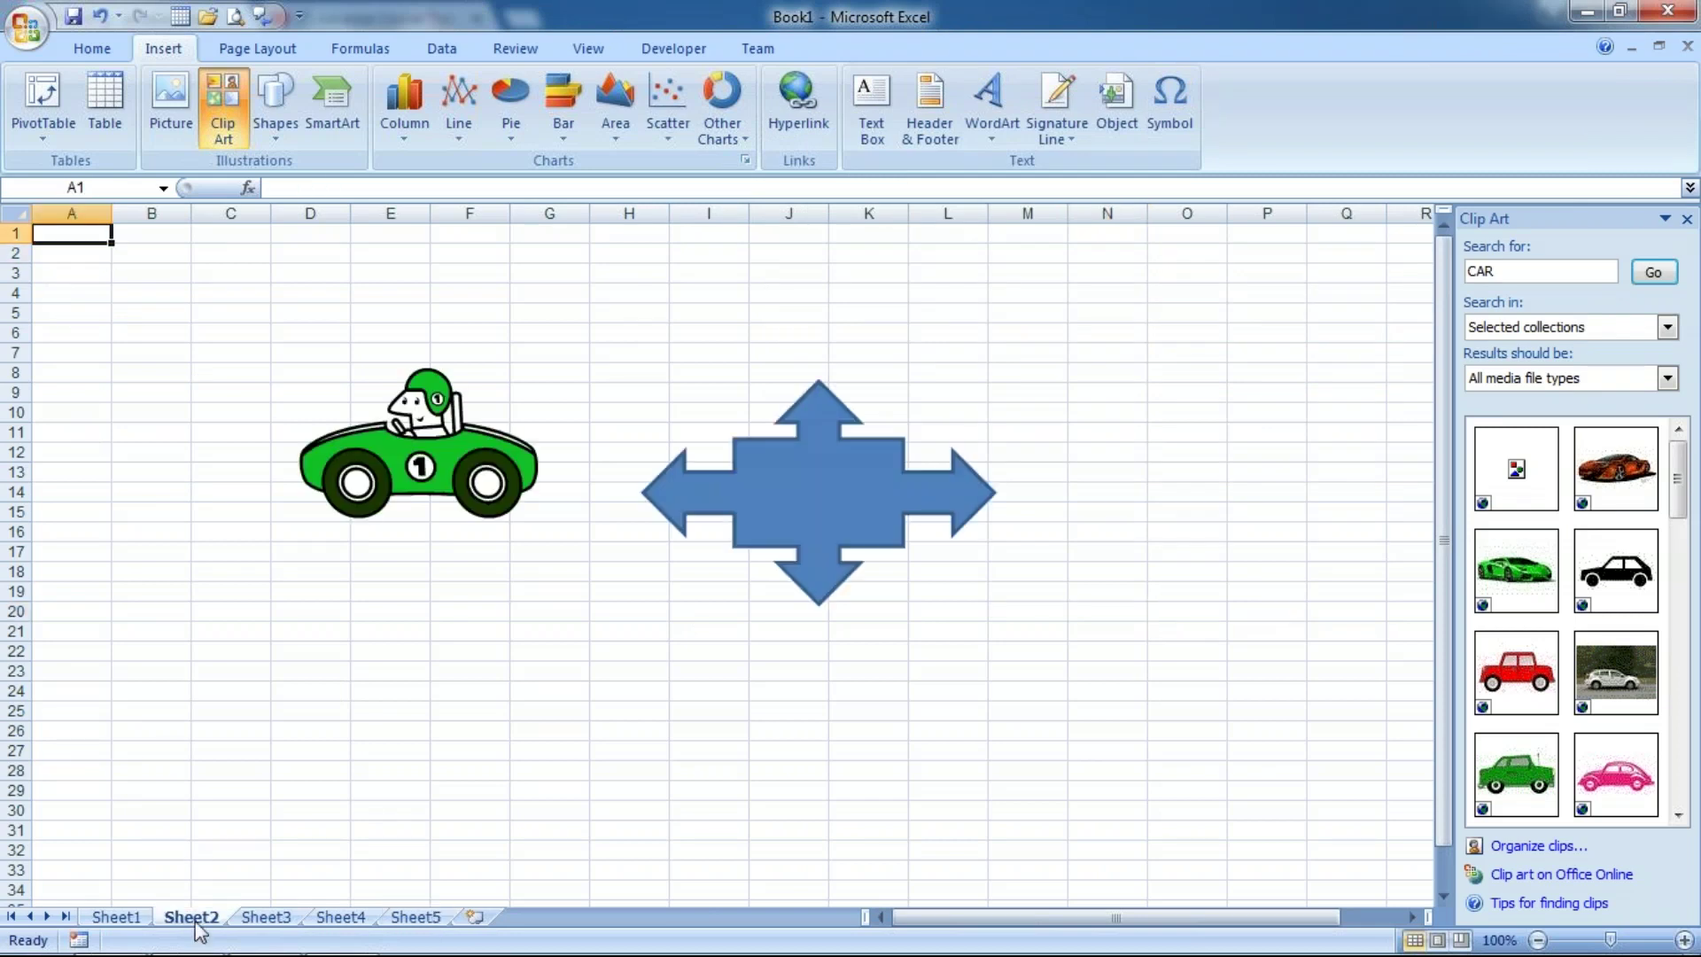
On Sheet1, delete the flower picture and select cell B63 below the title.
click(133, 916)
click(472, 533)
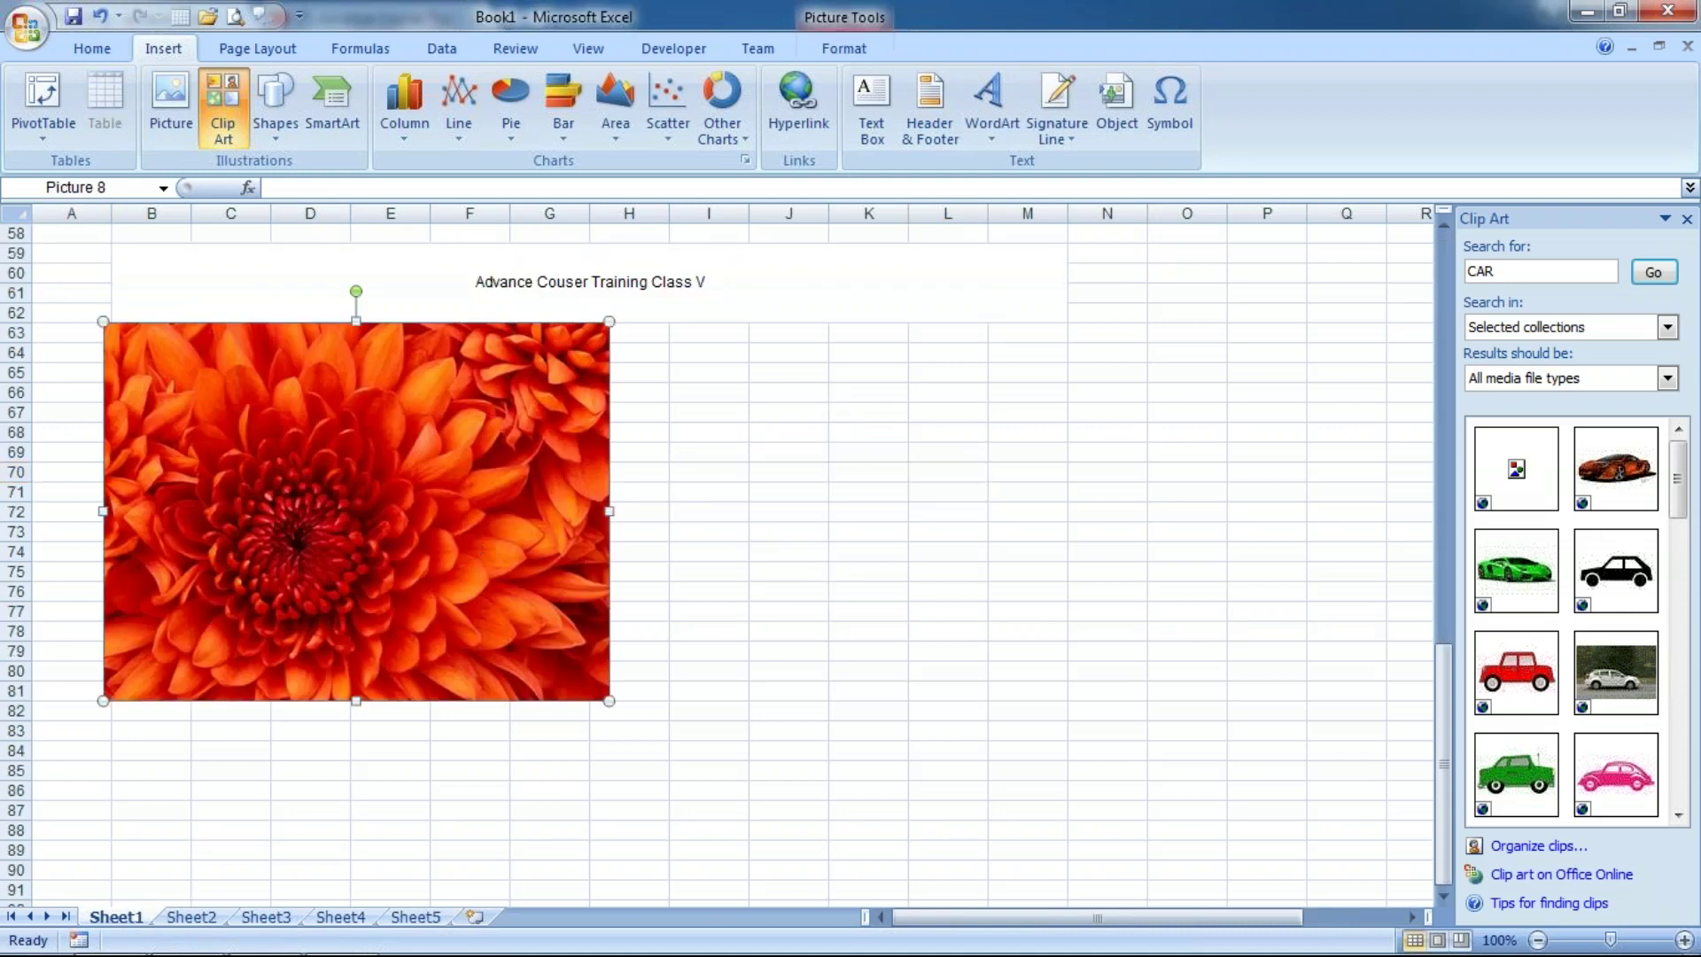
key(Delete)
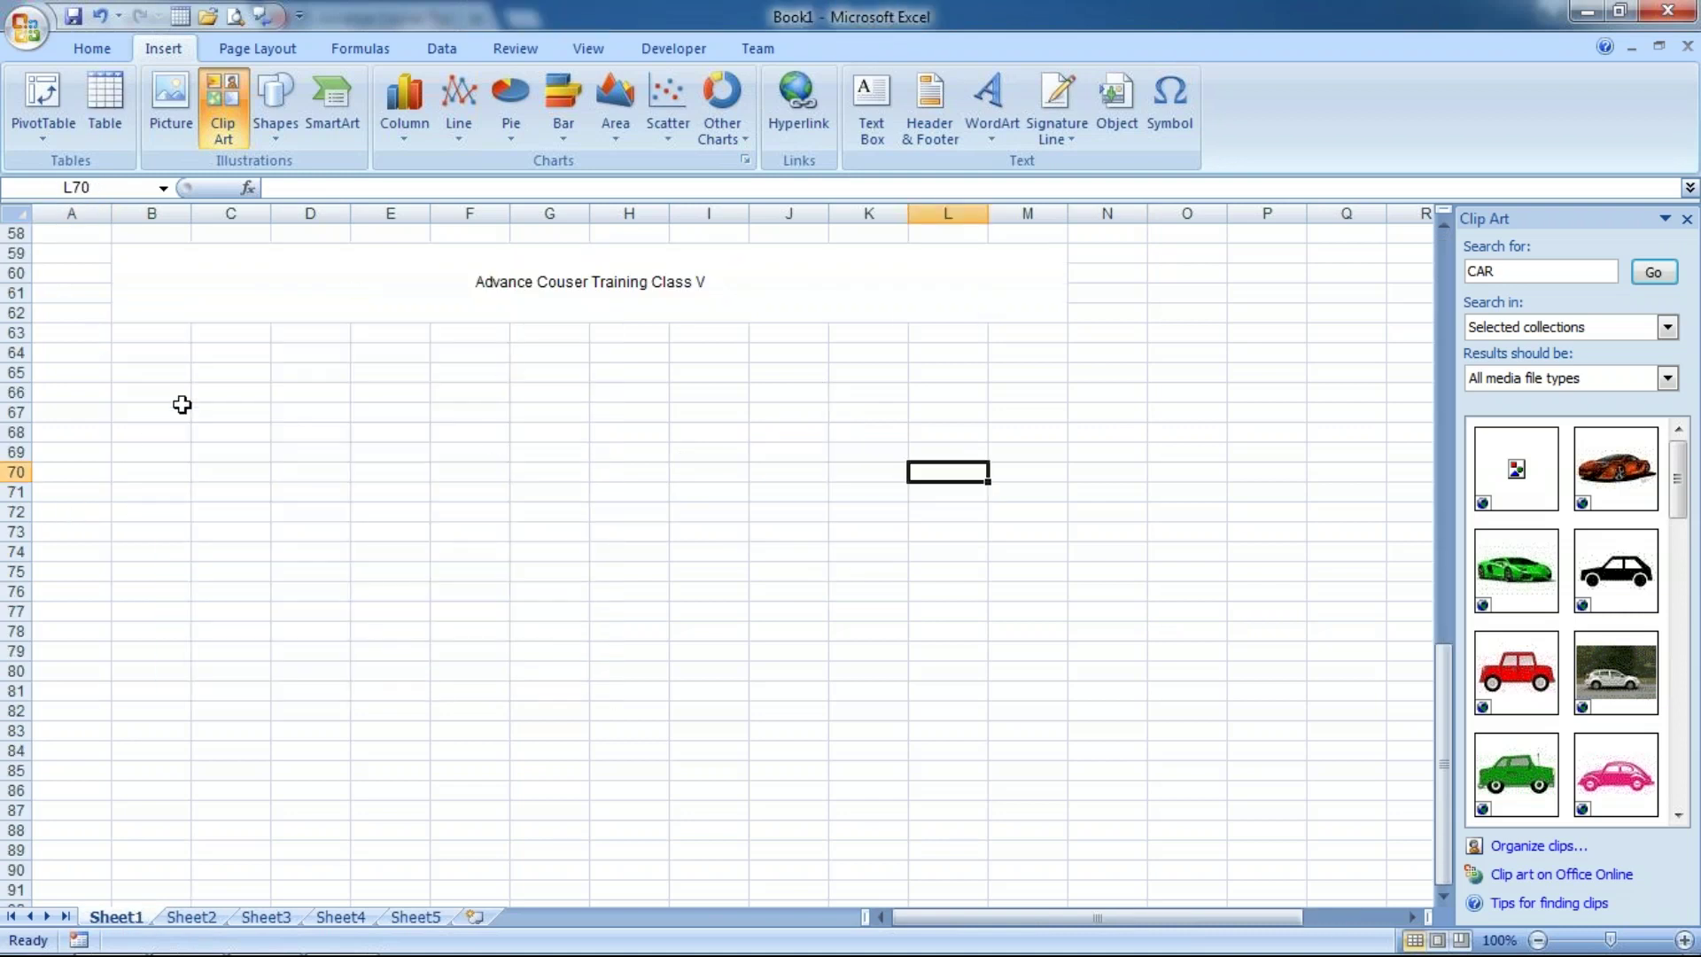
click(182, 405)
click(173, 329)
click(171, 315)
click(167, 334)
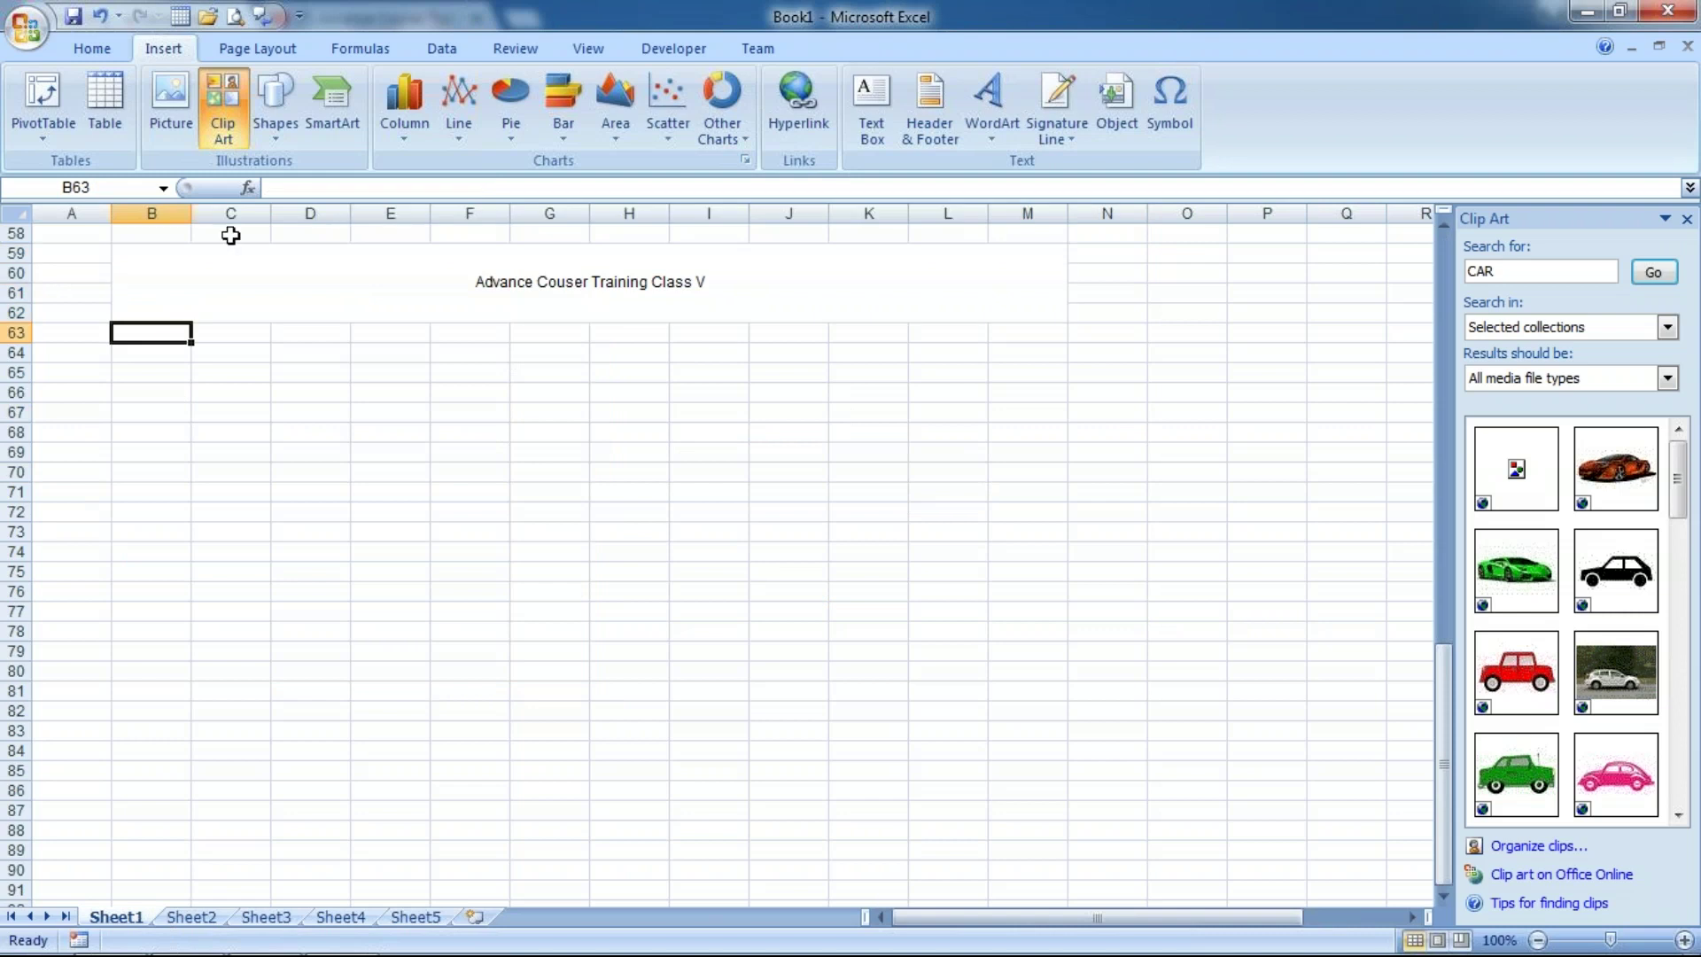
Draw a rectangle labelled SHEET1 at B63, copy it across the row, and delete the extra copy.
click(275, 124)
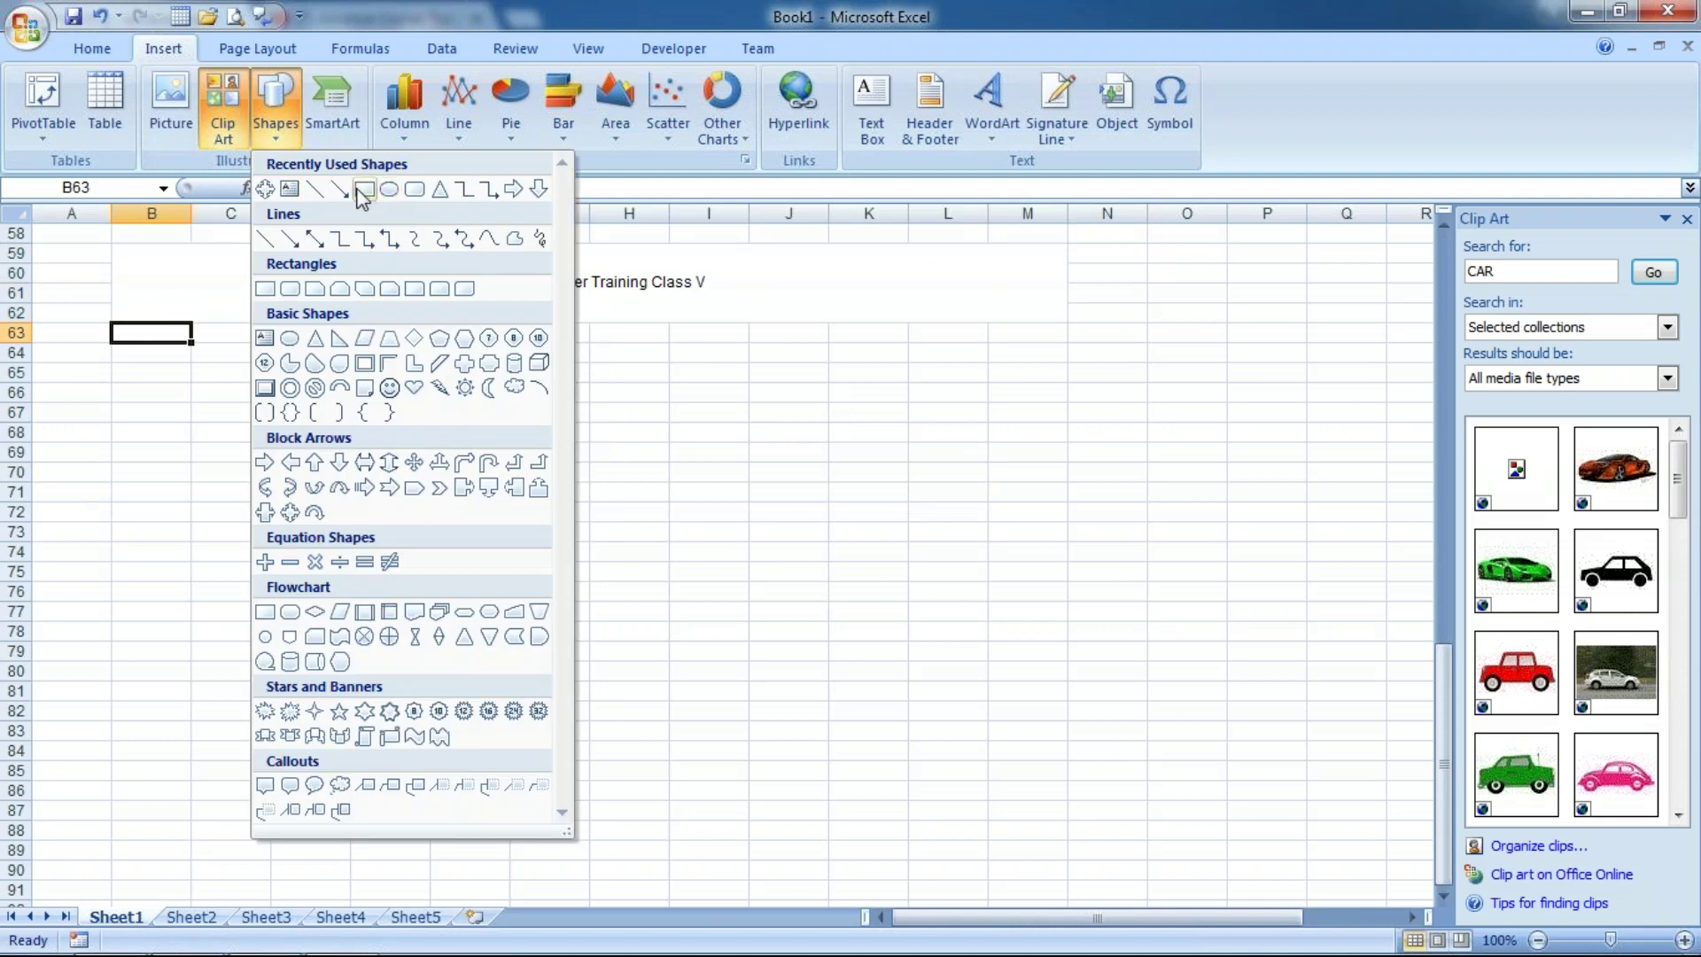
click(363, 190)
drag(114, 329, 250, 366)
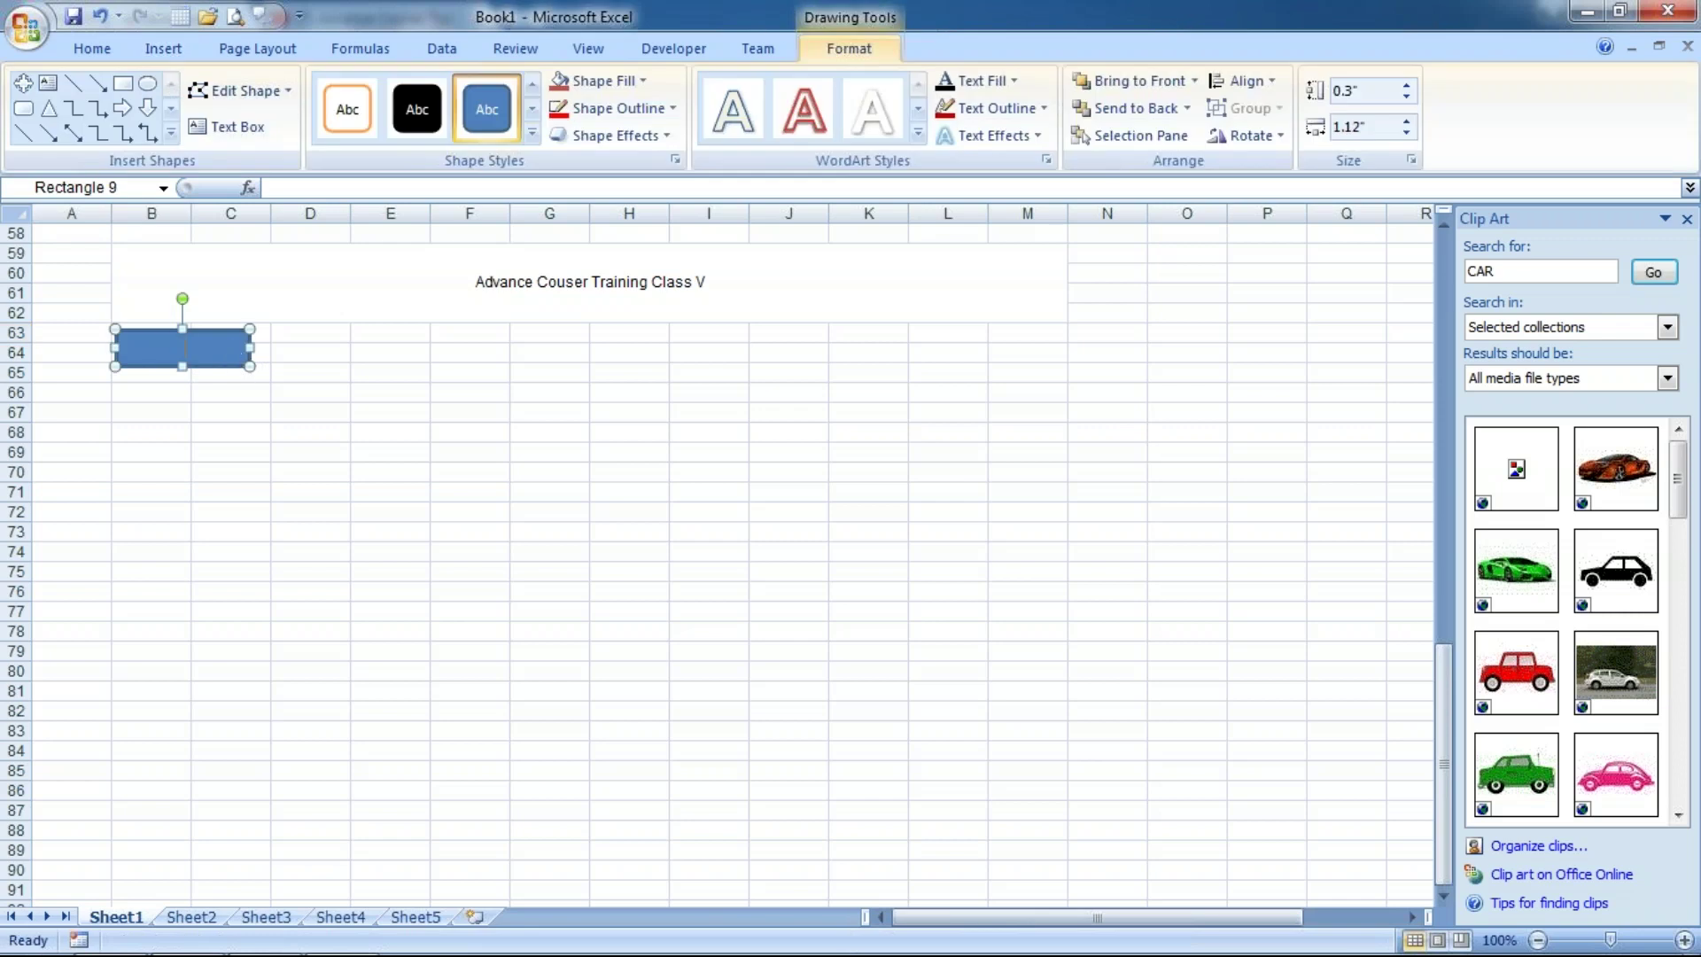
text(SHEET1)
click(292, 390)
drag(227, 355, 780, 356)
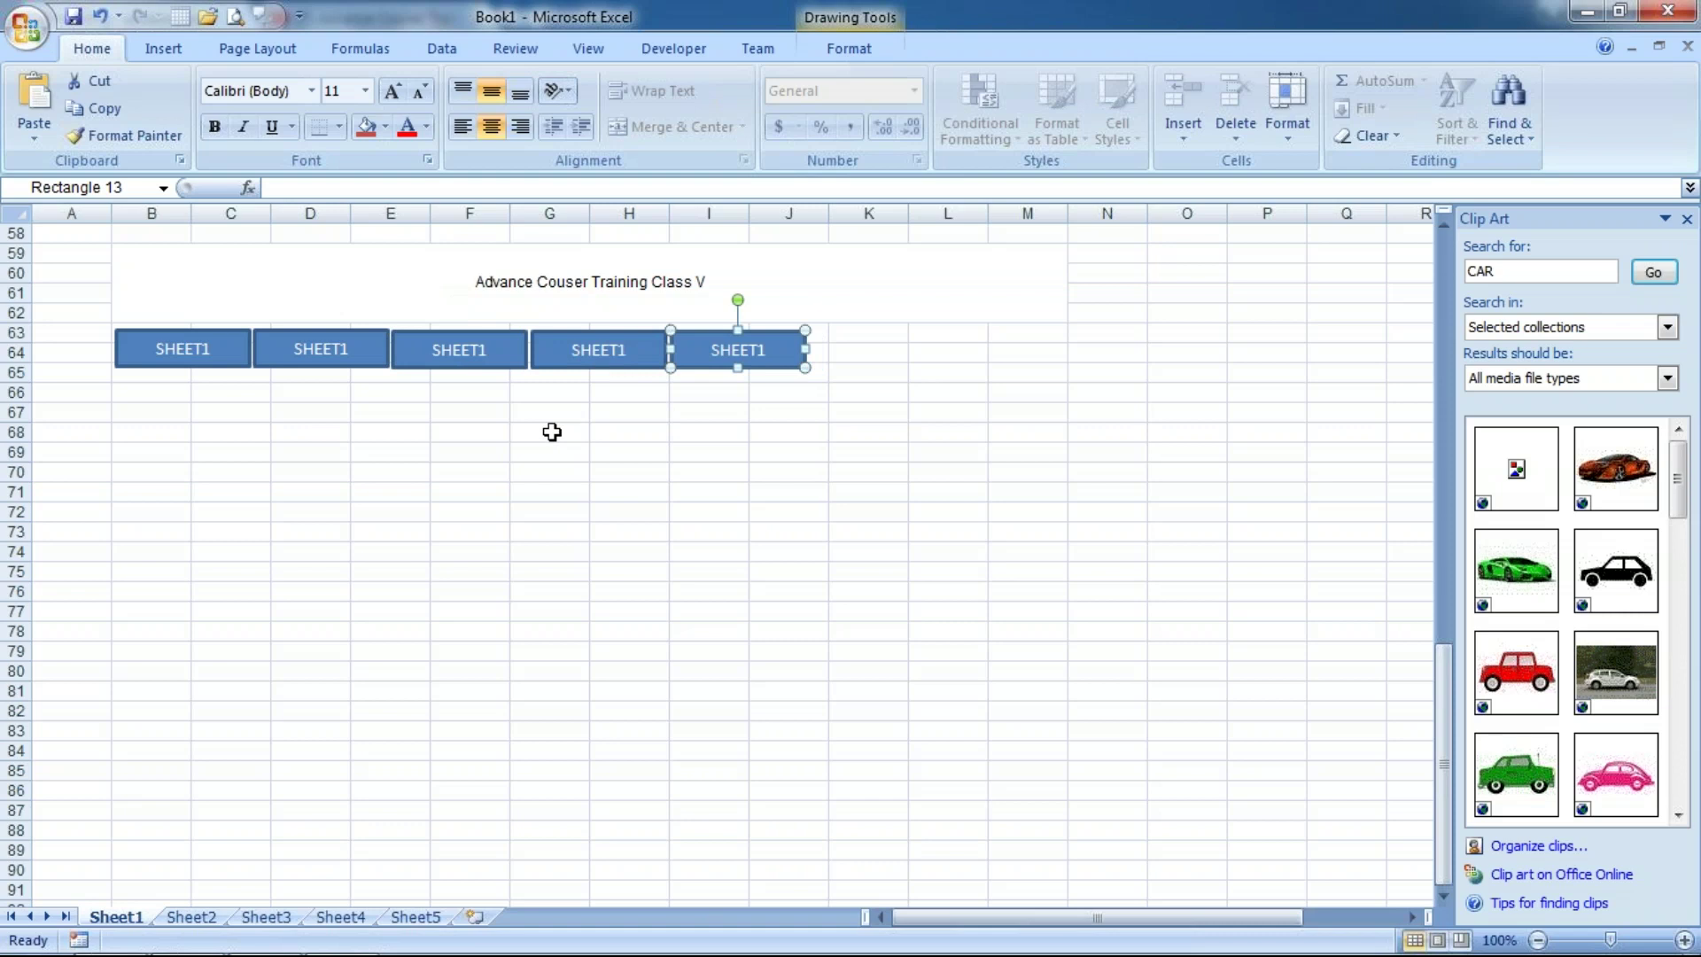
key(Delete)
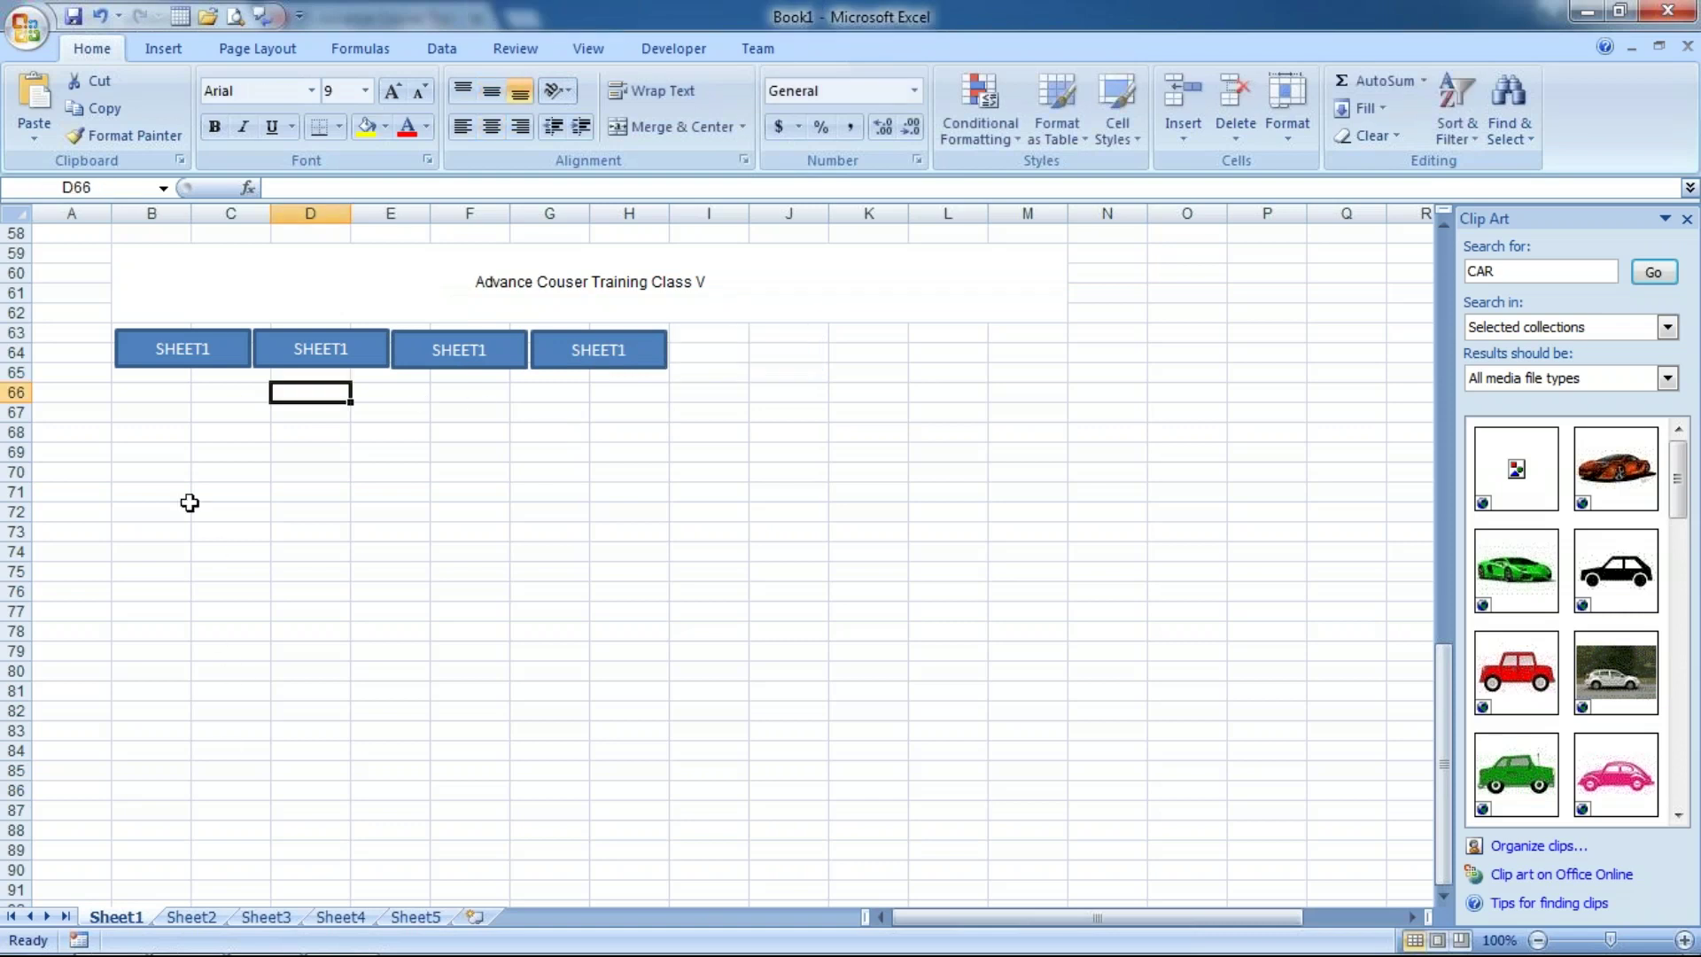
Relabel the first two rectangles SHEET2 and SHEET3.
click(210, 349)
key(BackSpace)
text(2)
click(289, 357)
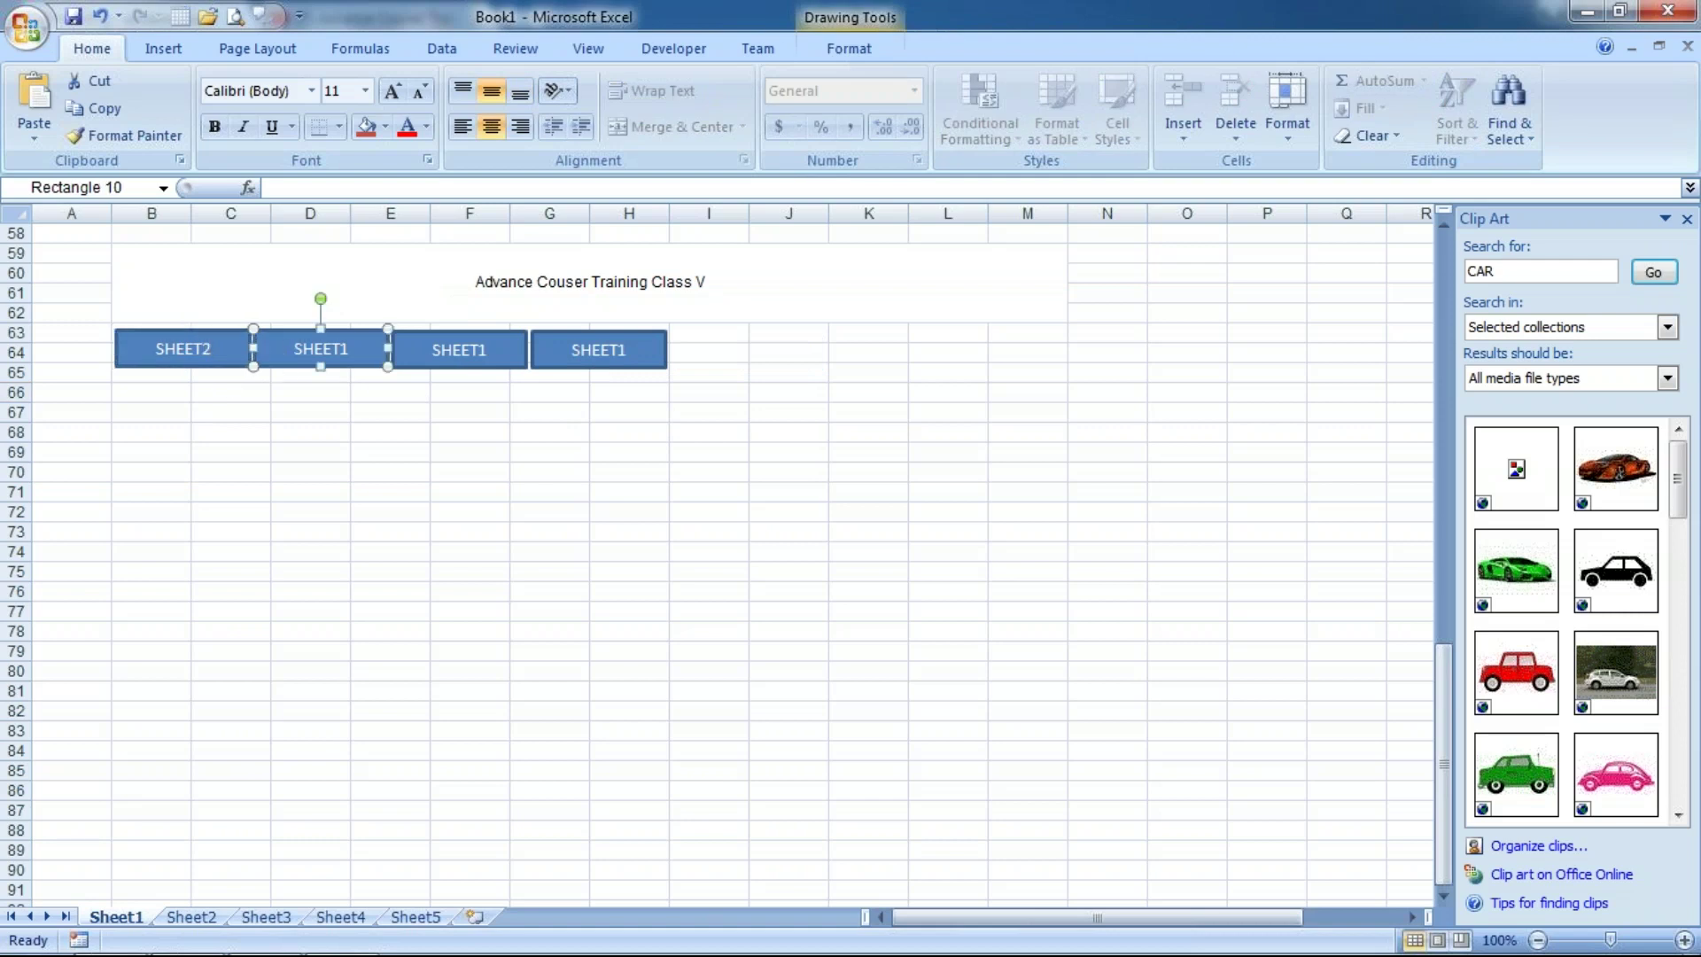
click(380, 354)
text(SHEET3)
Relabel the last two rectangles SHEET4 and SHEET5.
click(488, 359)
click(487, 359)
click(483, 350)
click(516, 346)
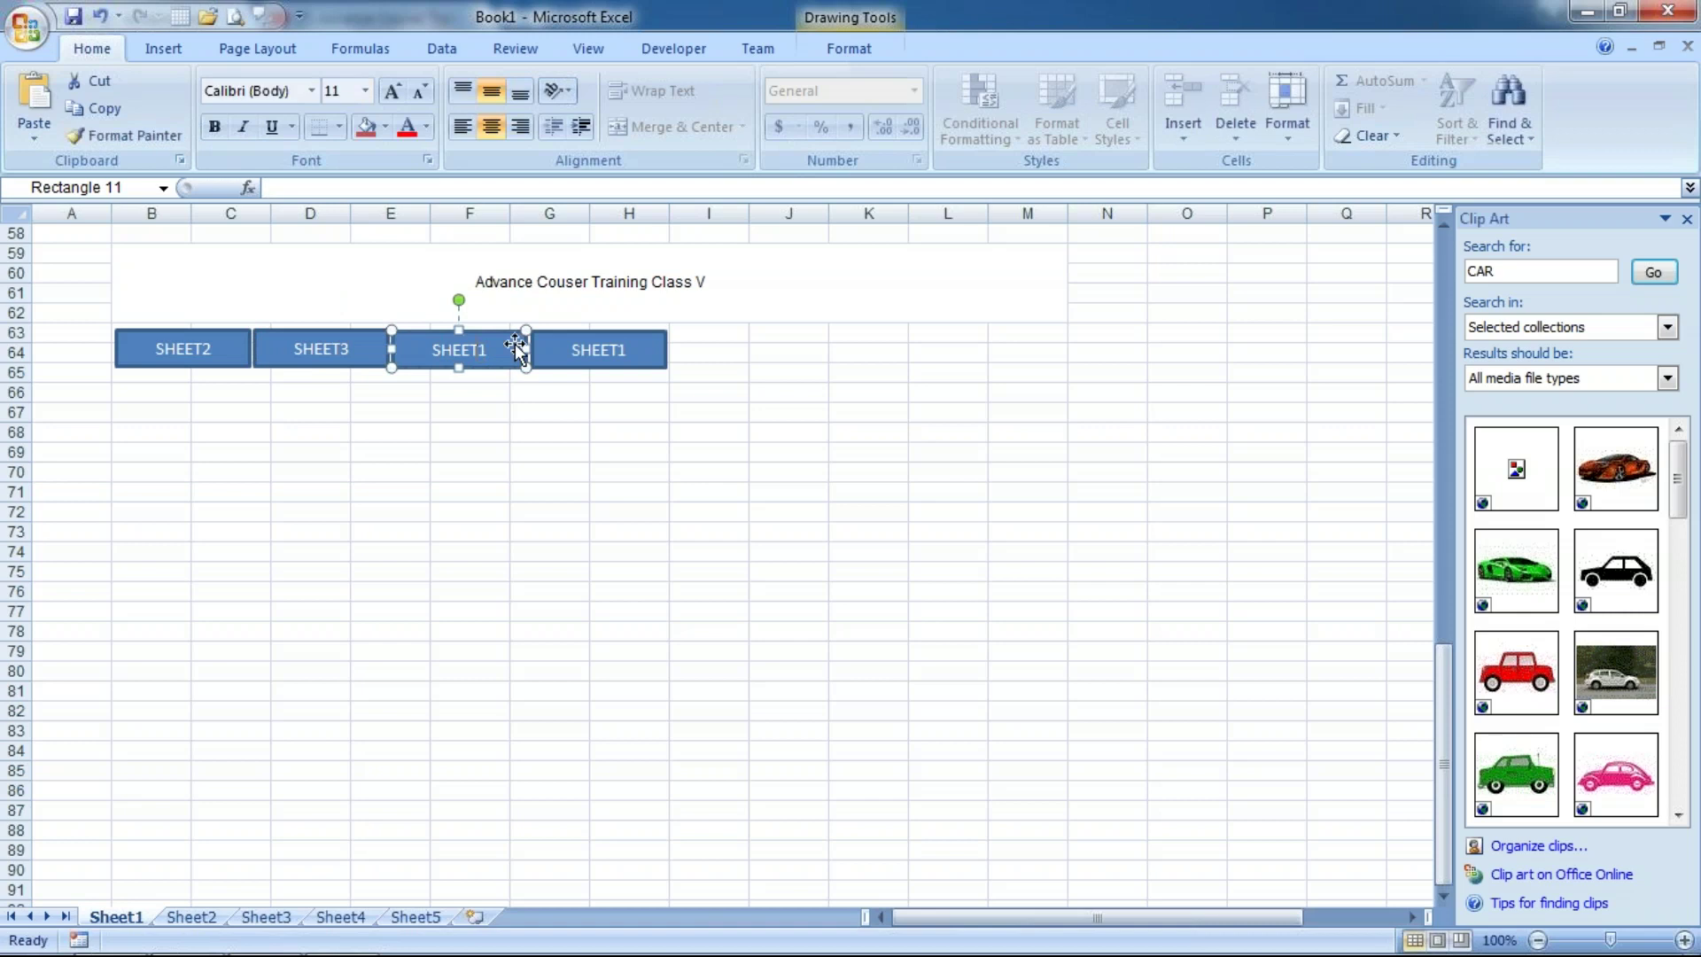
text(SHEET4)
click(540, 347)
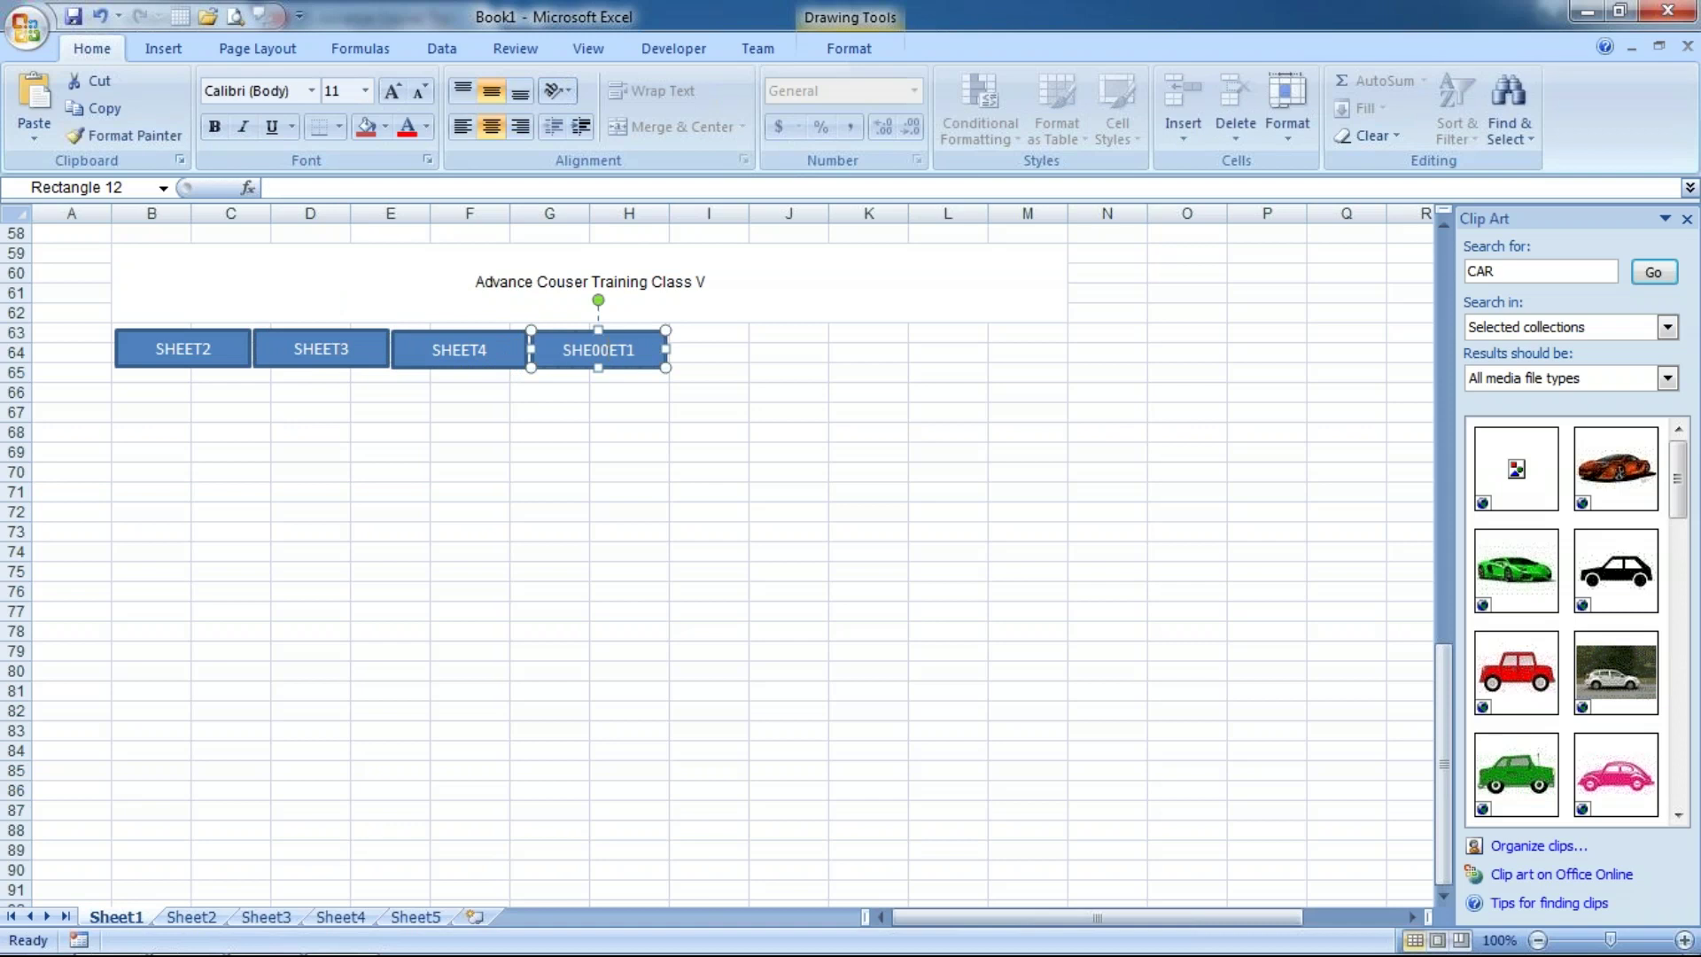
key(BackSpace)
text(5)
click(396, 526)
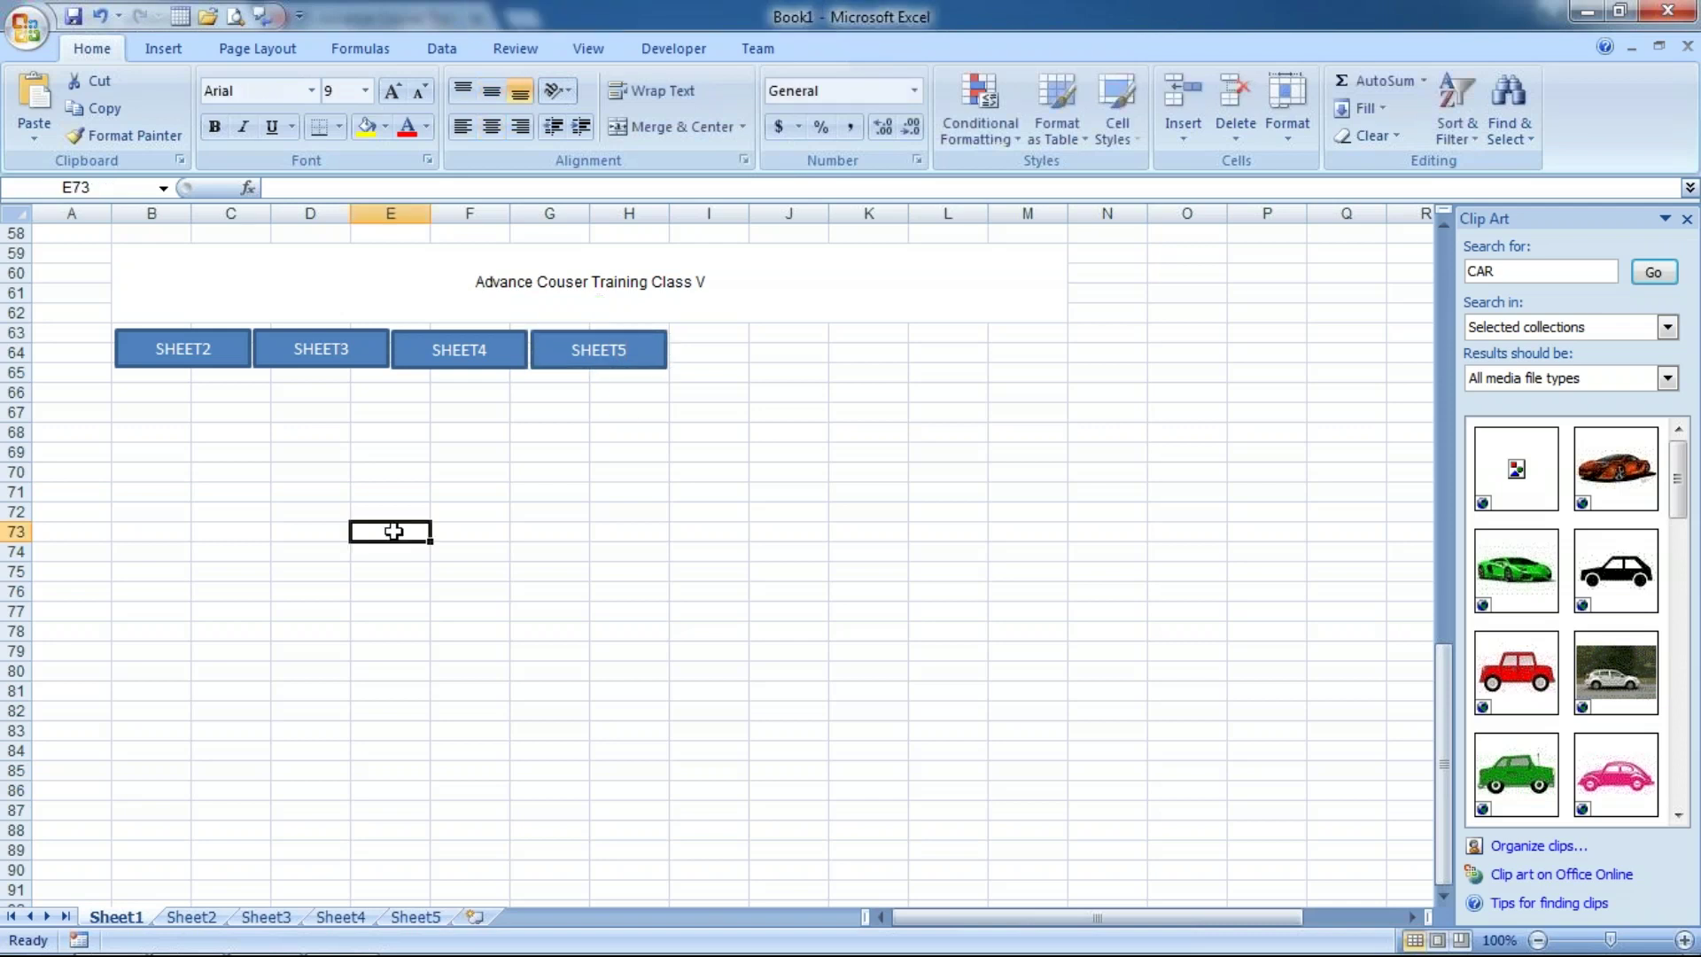
Select the SHEET2 to SHEET5 shapes and bring up their shortcut menu.
drag(780, 333, 146, 362)
click(151, 354)
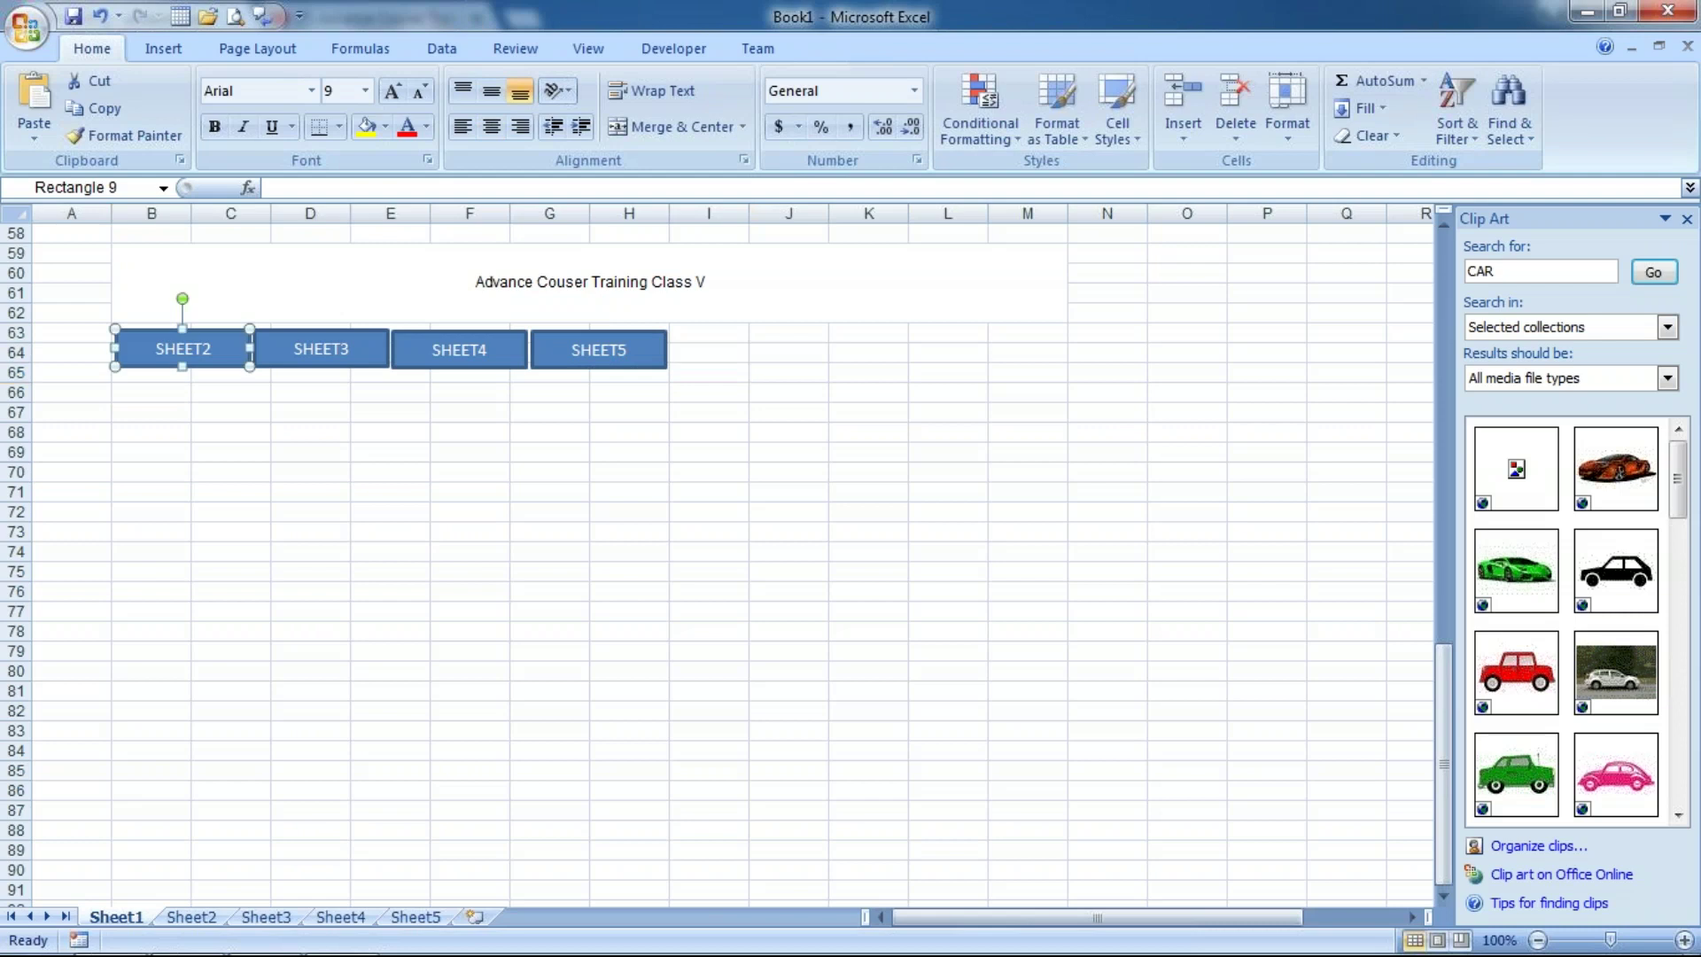
right_click(149, 355)
key(Escape)
ctrl+click(321, 349)
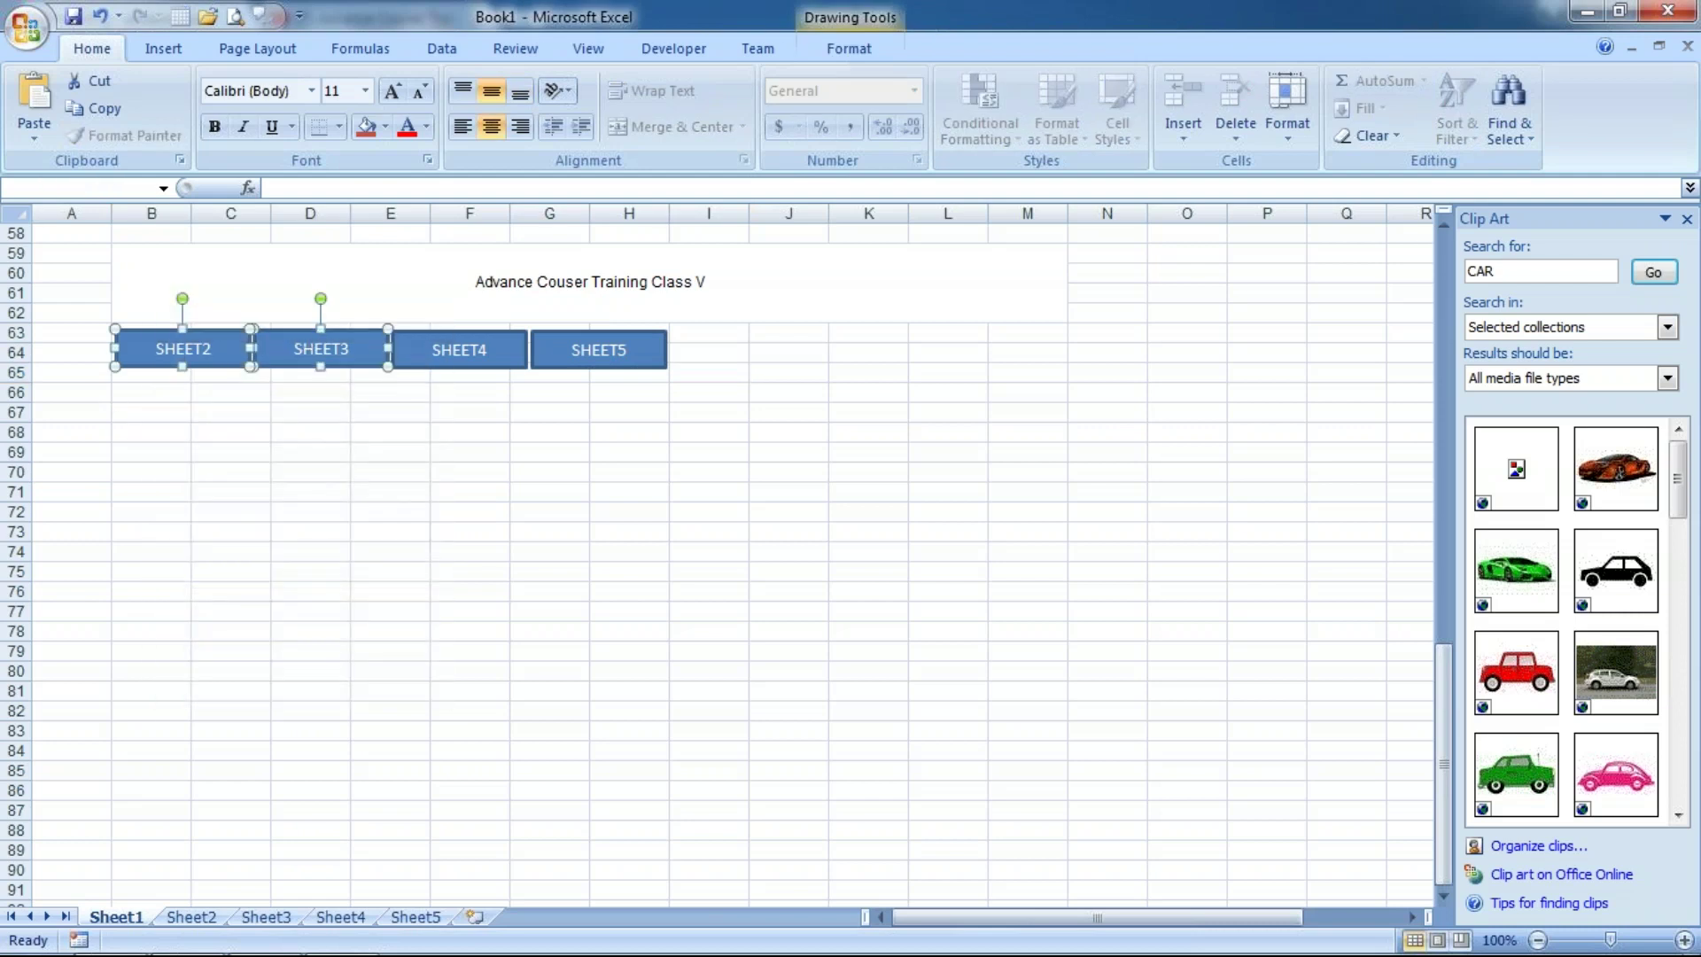
ctrl+click(459, 349)
ctrl+click(599, 349)
click(611, 350)
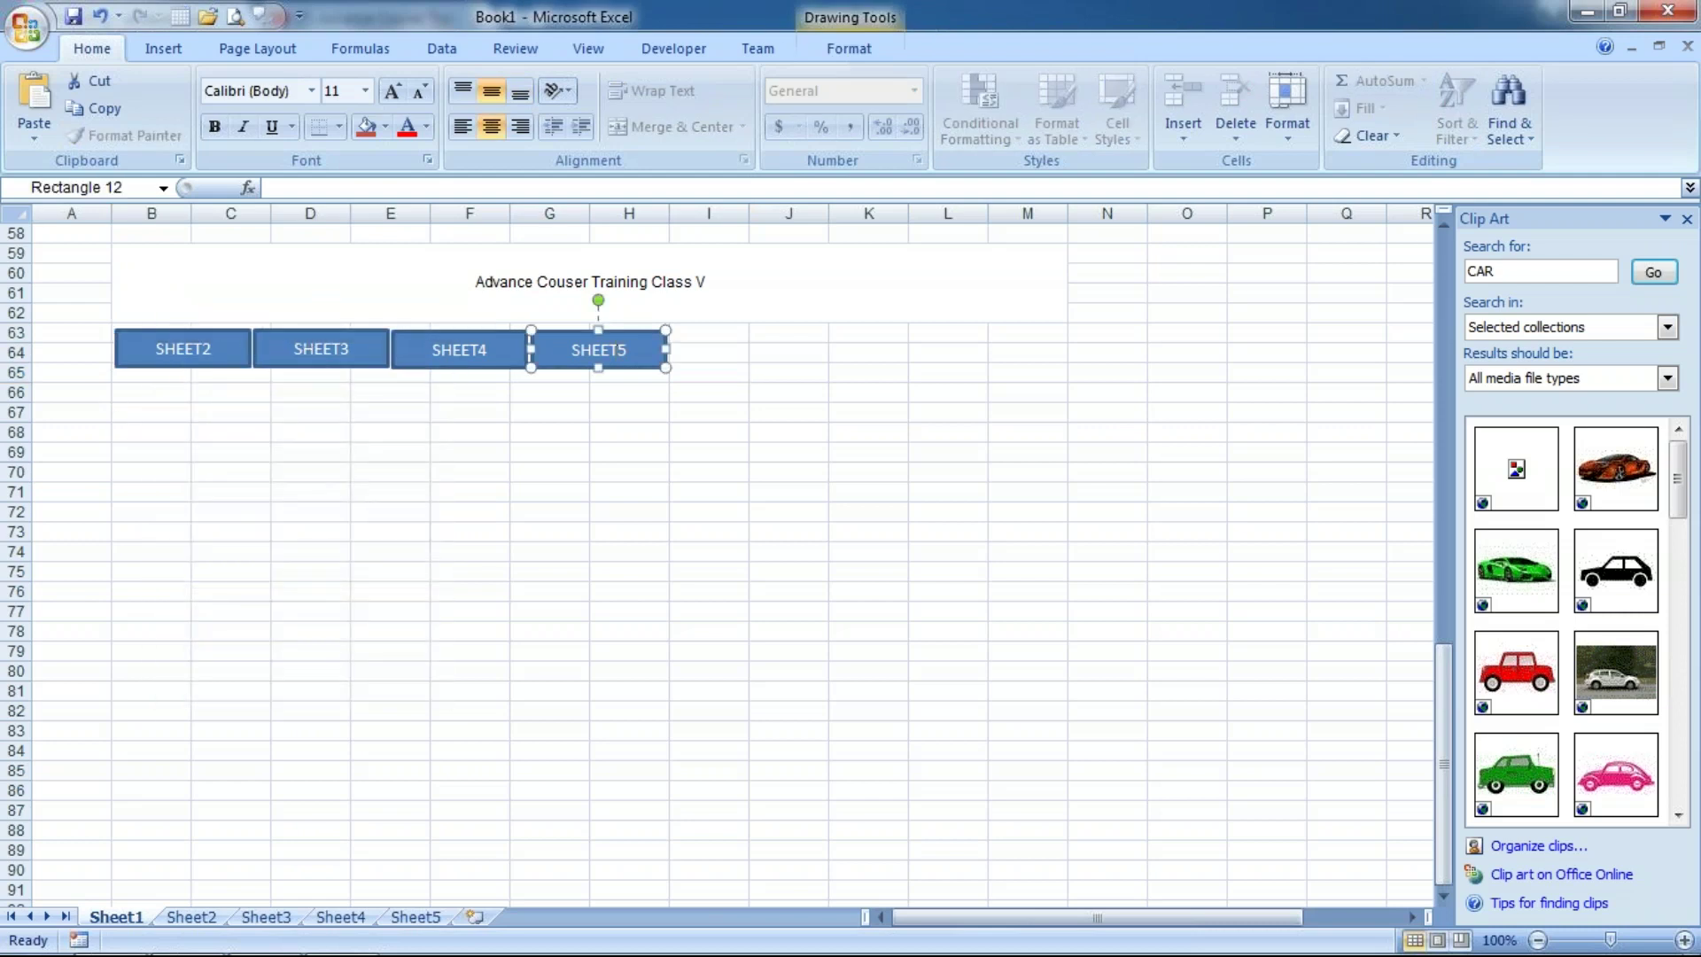
right_click(622, 355)
key(Escape)
Reselect all four button shapes and reopen their shortcut menu.
click(119, 352)
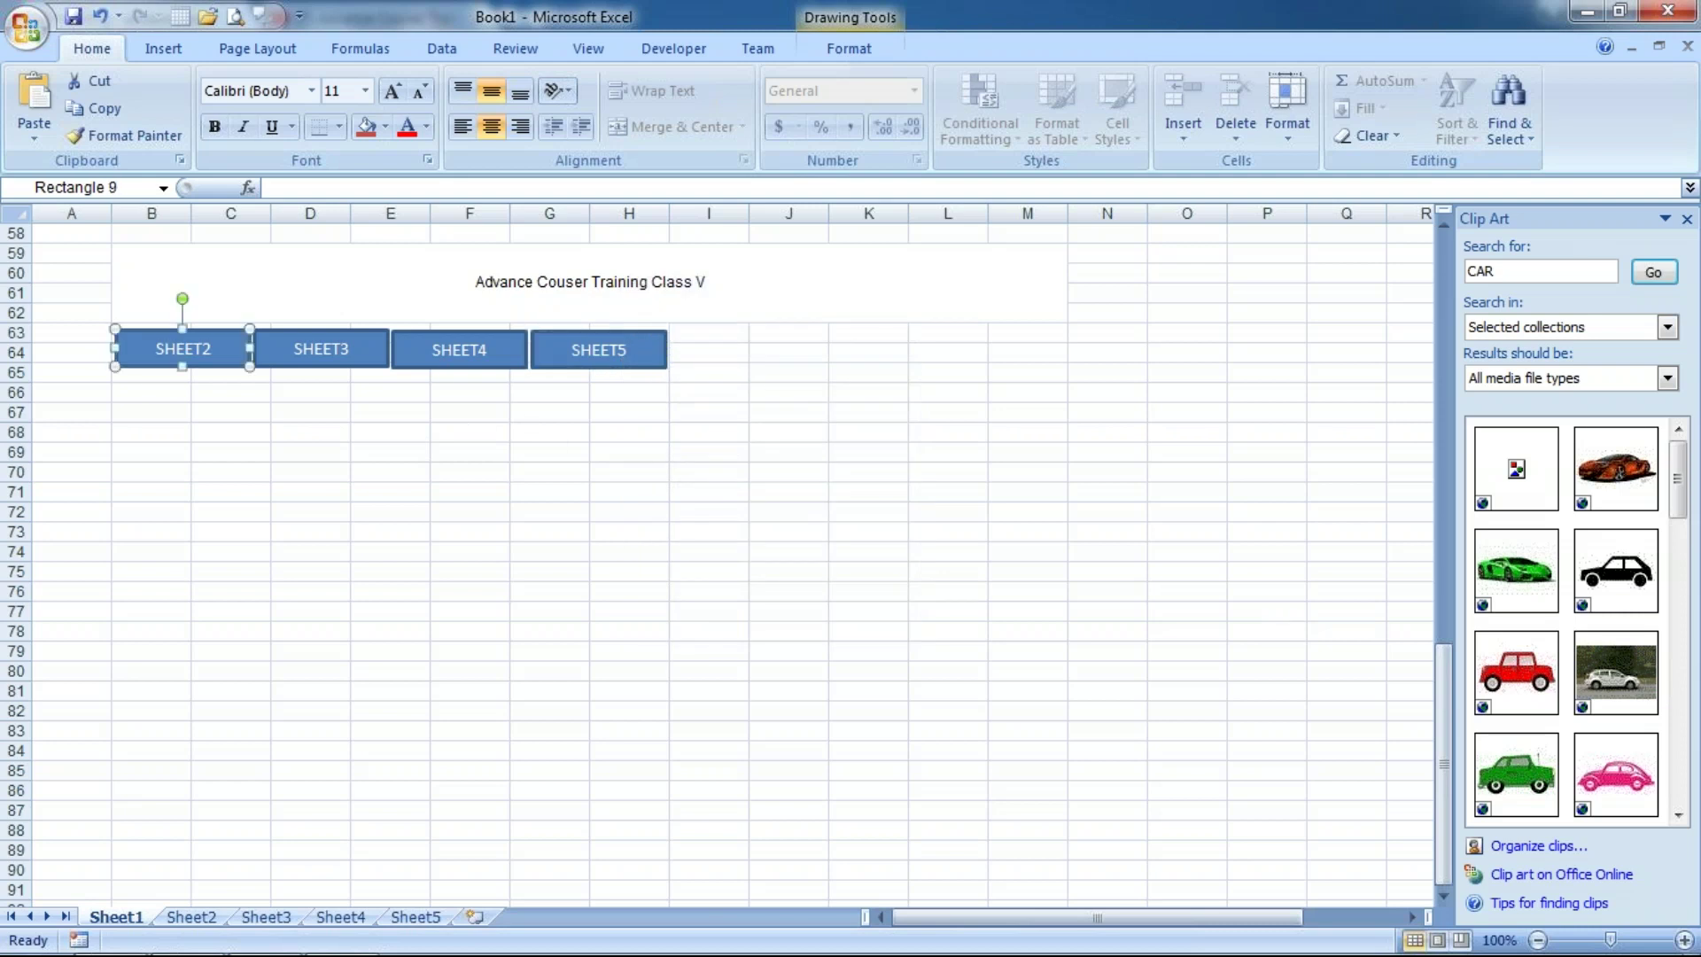
shift+click(339, 351)
shift+click(452, 353)
shift+click(580, 351)
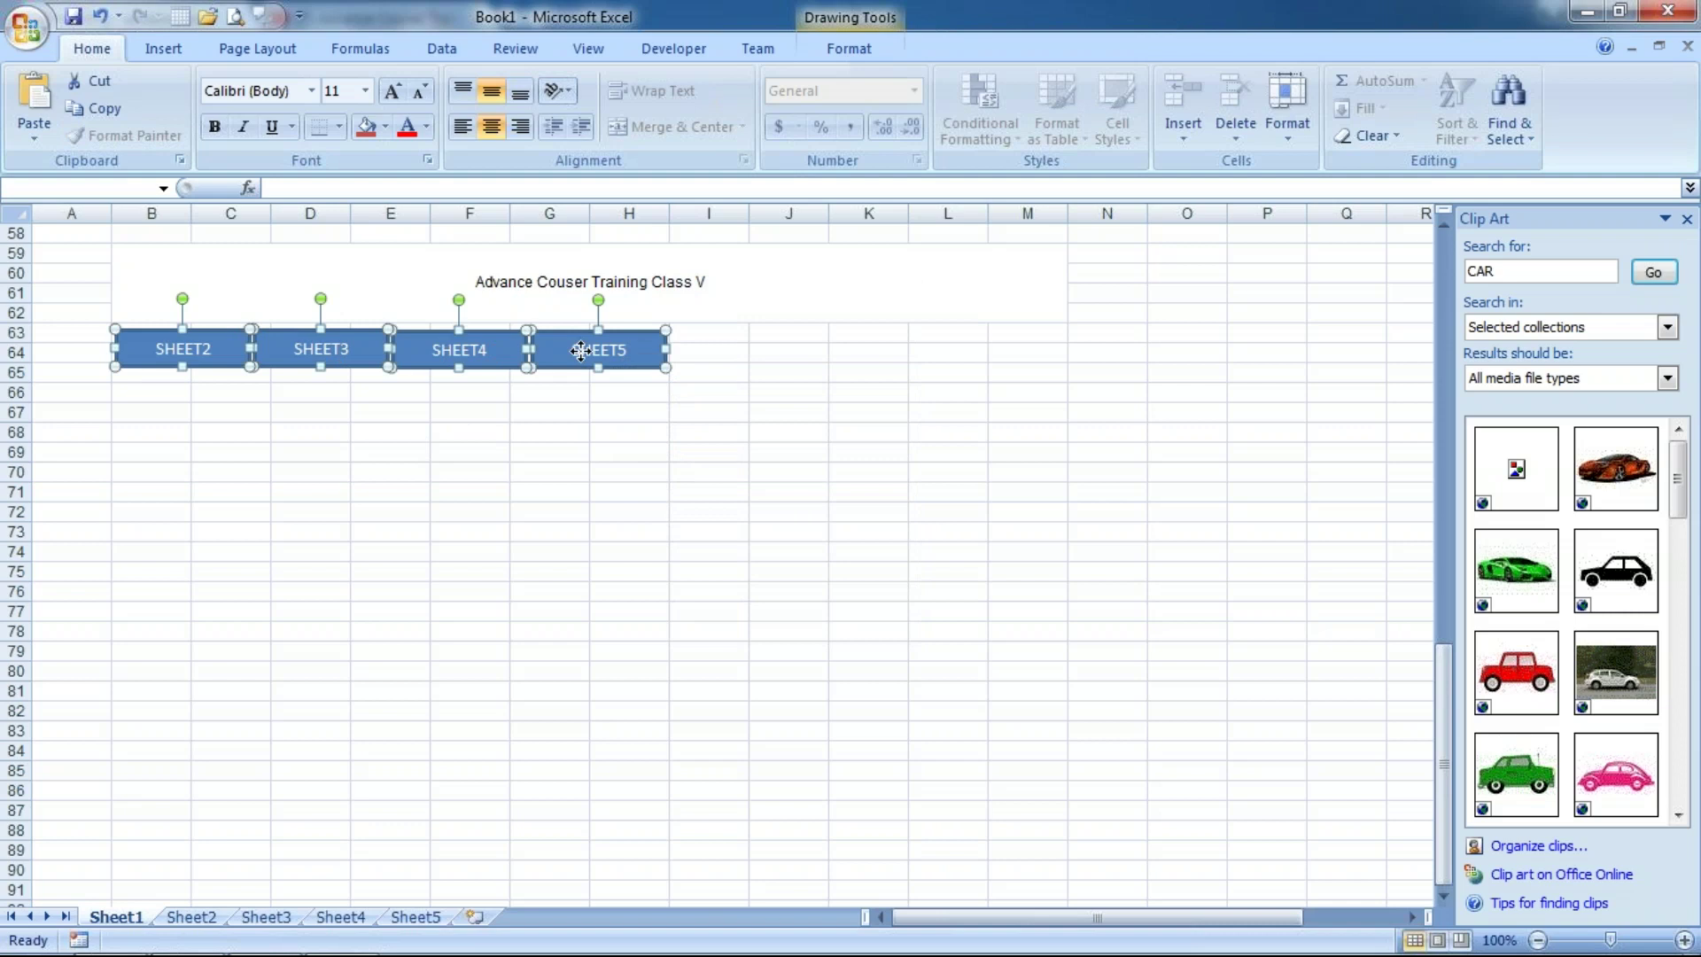
right_click(580, 351)
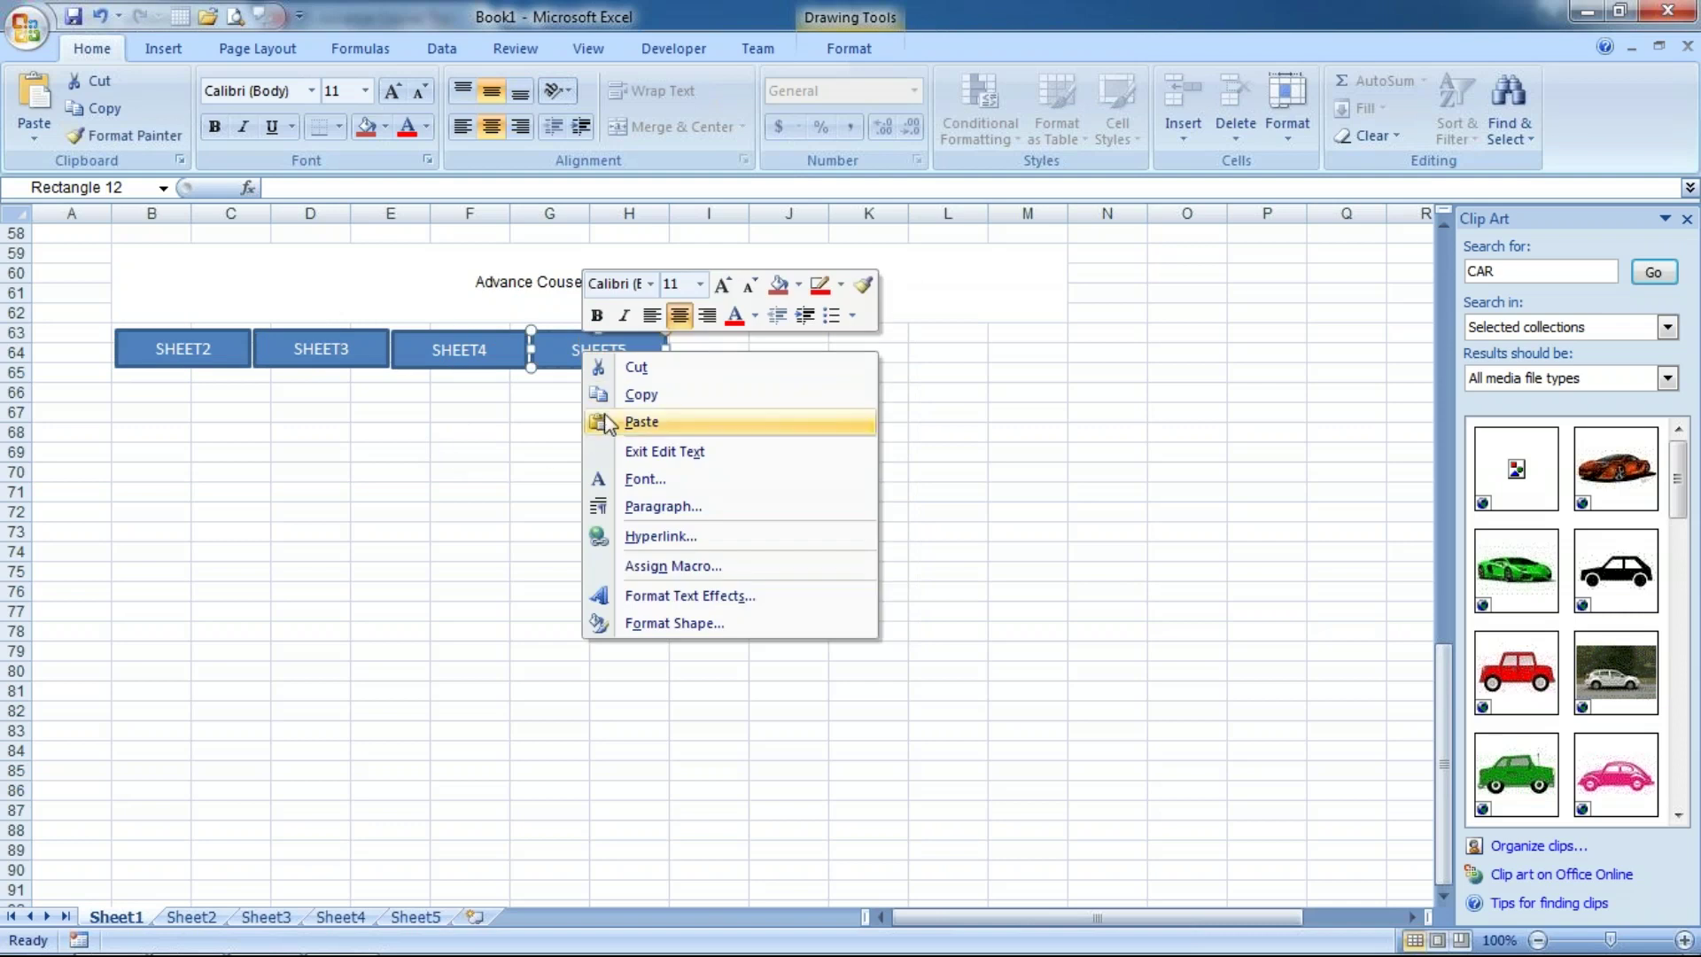
key(Escape)
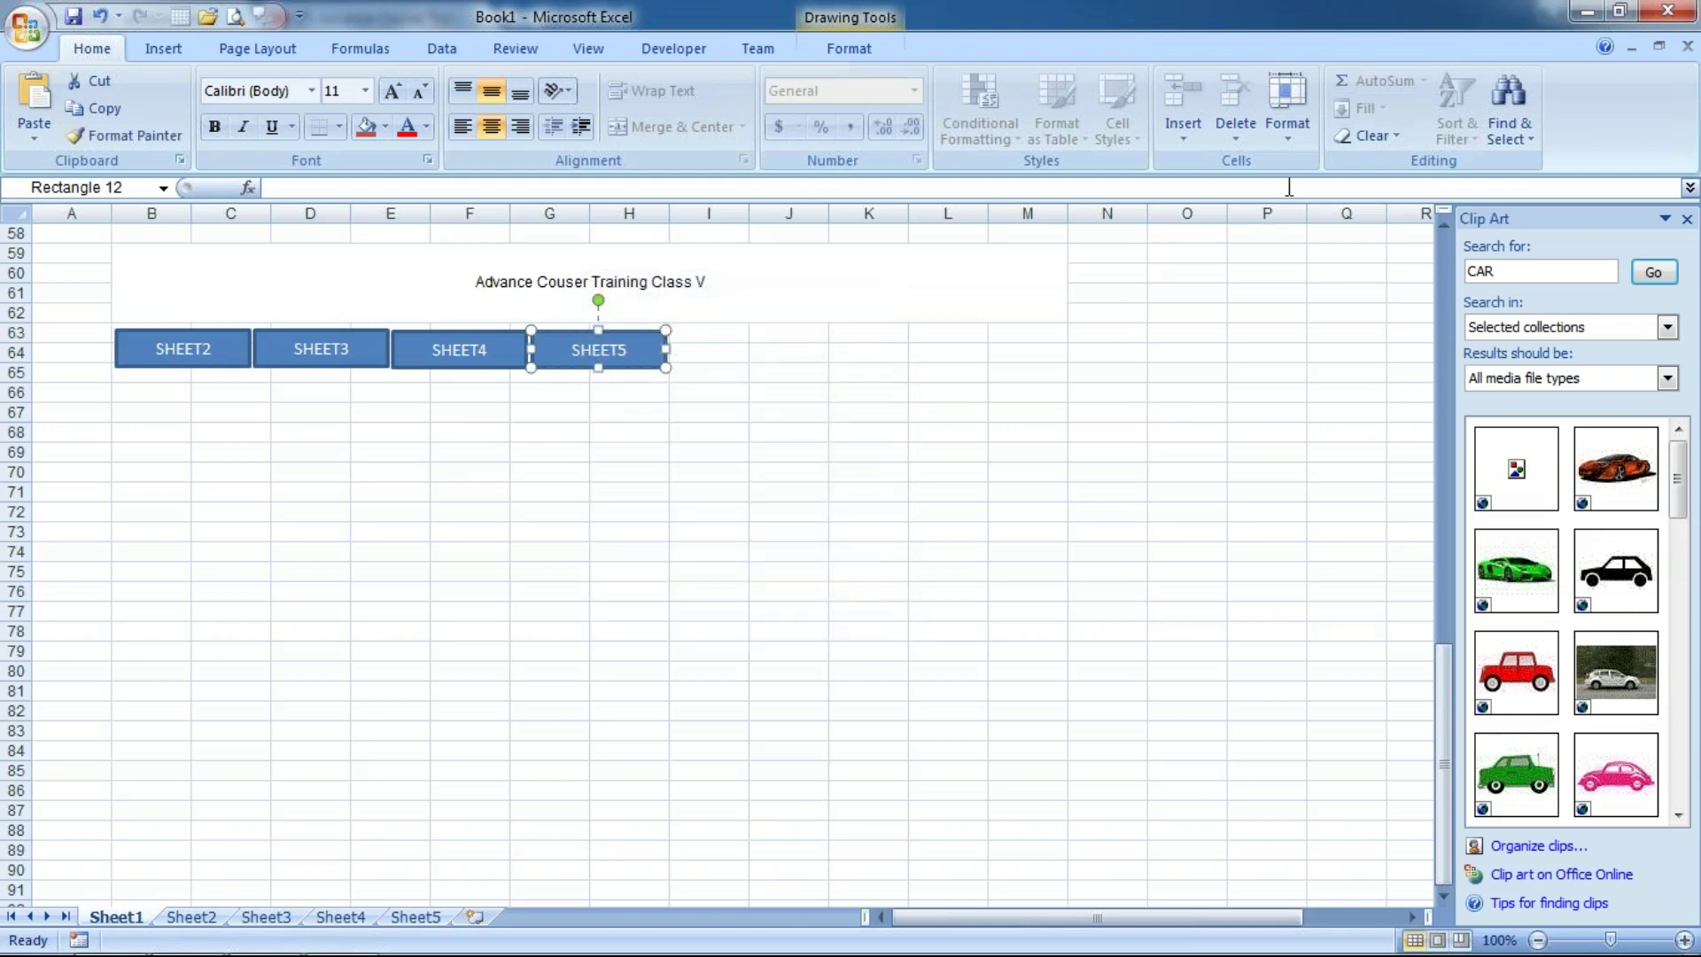
Turn on Select Objects, copy the SHEET4 button, and go to Sheet2.
click(1509, 111)
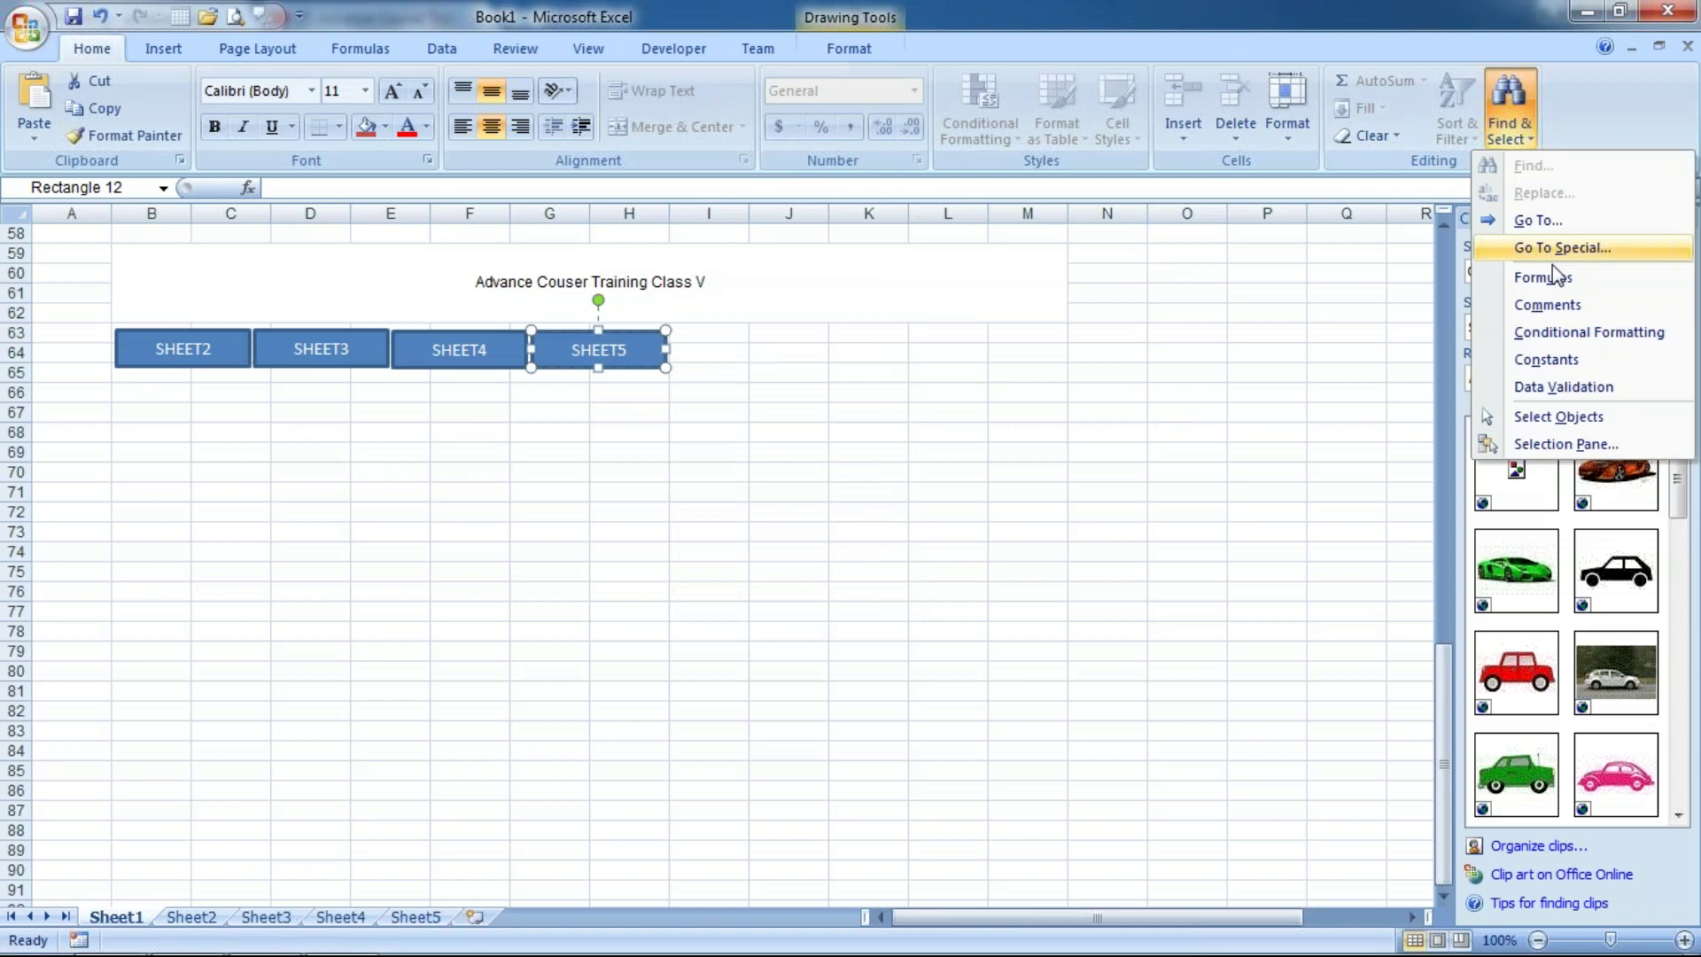
click(1561, 418)
right_click(455, 346)
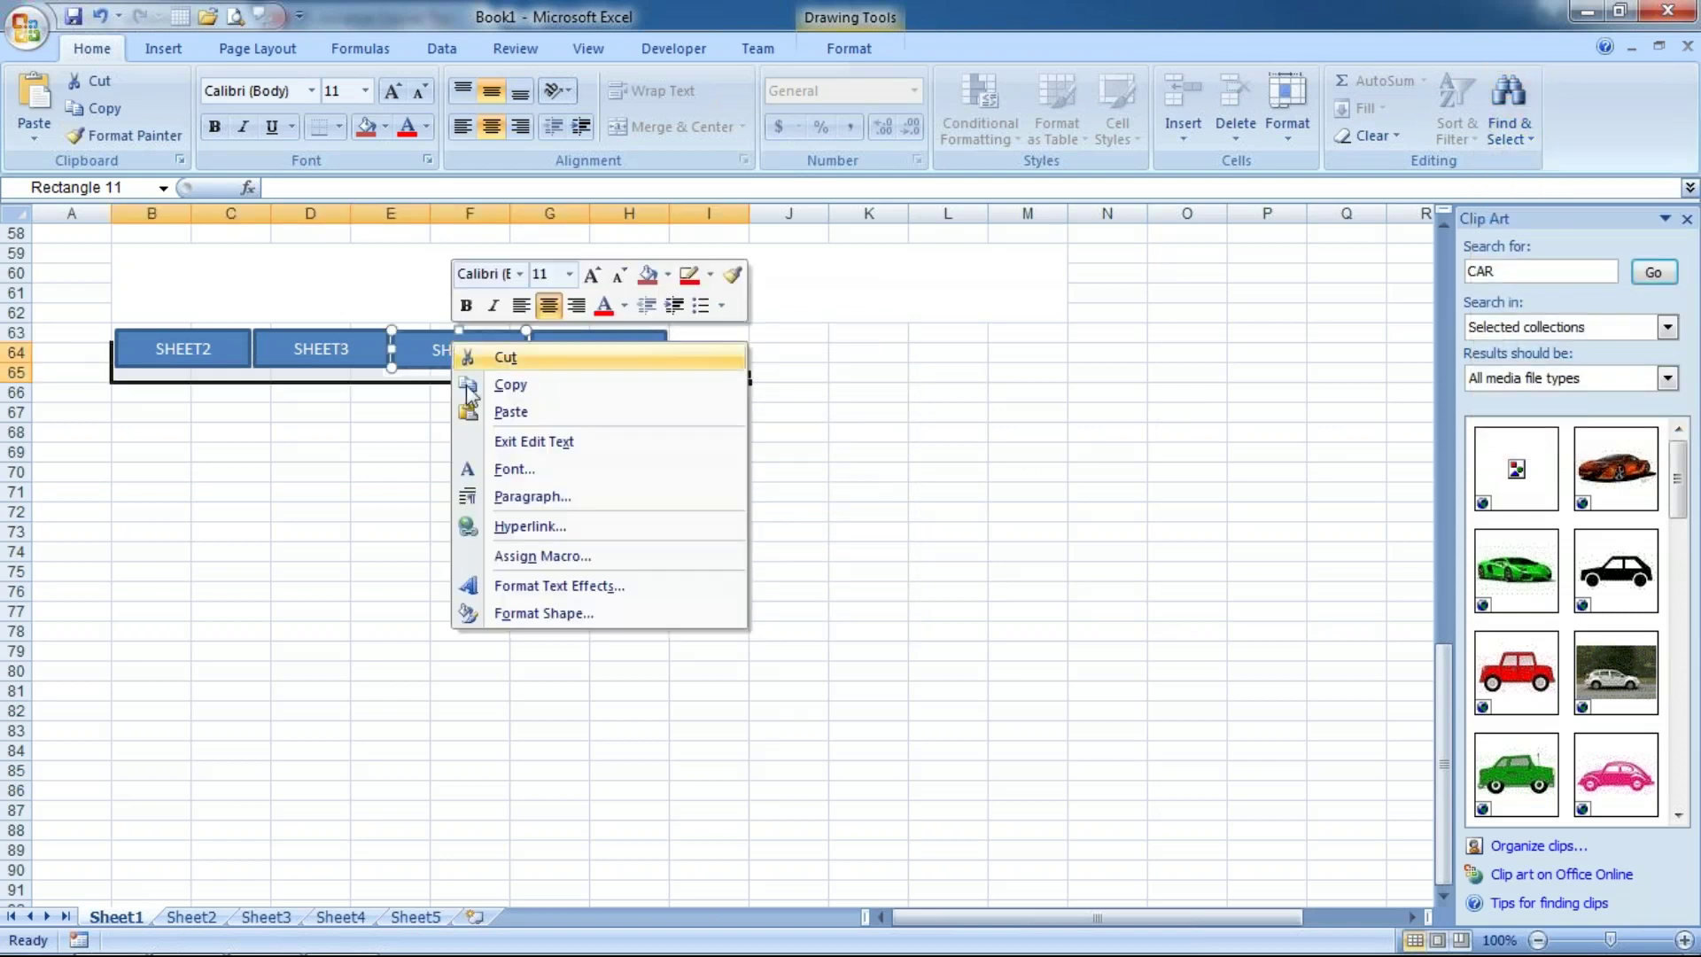
click(477, 383)
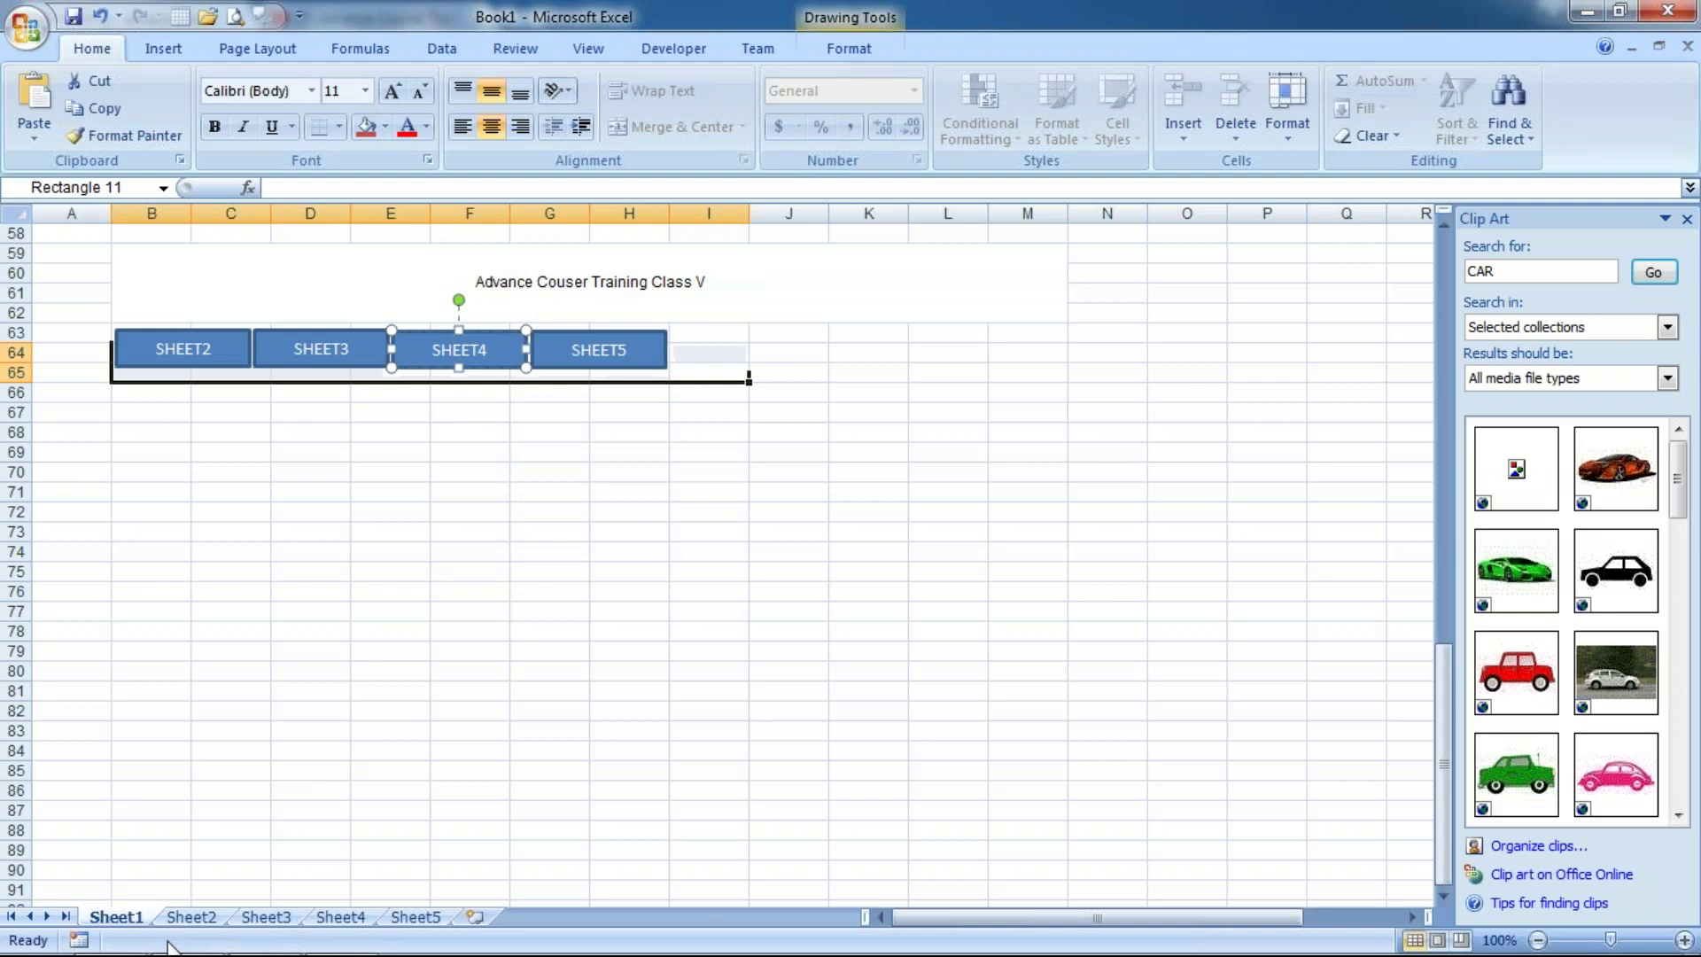
click(186, 917)
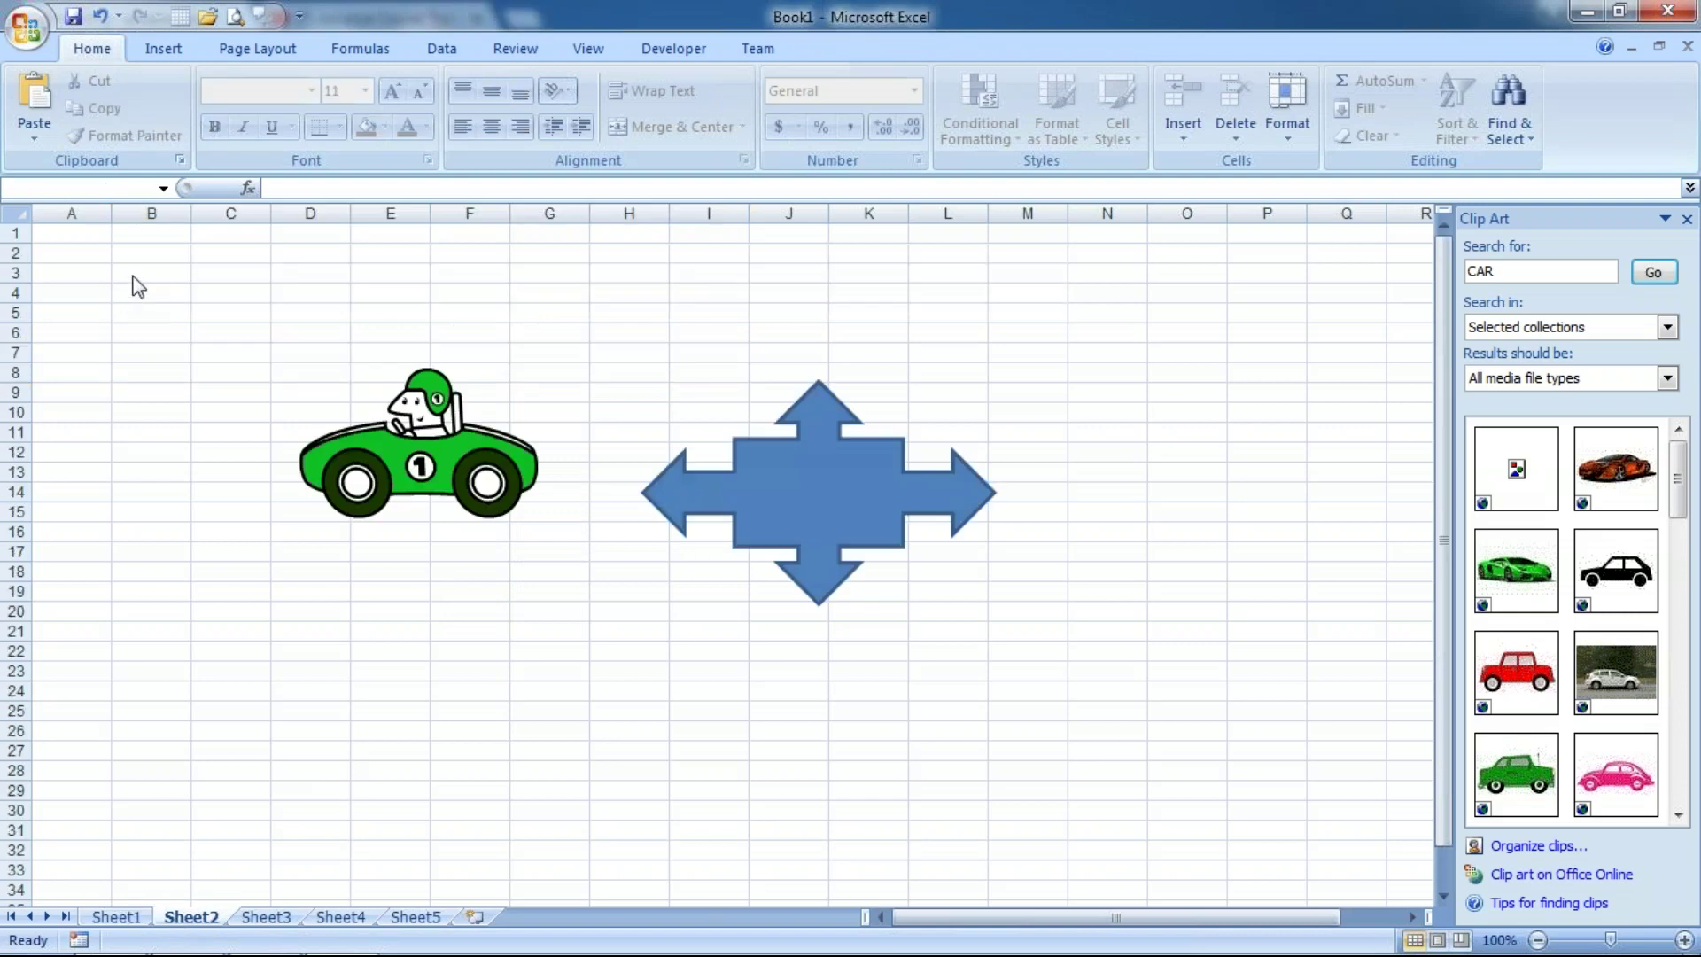
Paste the SHEET4 copy into Sheet2 keeping source formatting, then select cell B3.
key(ctrl+v)
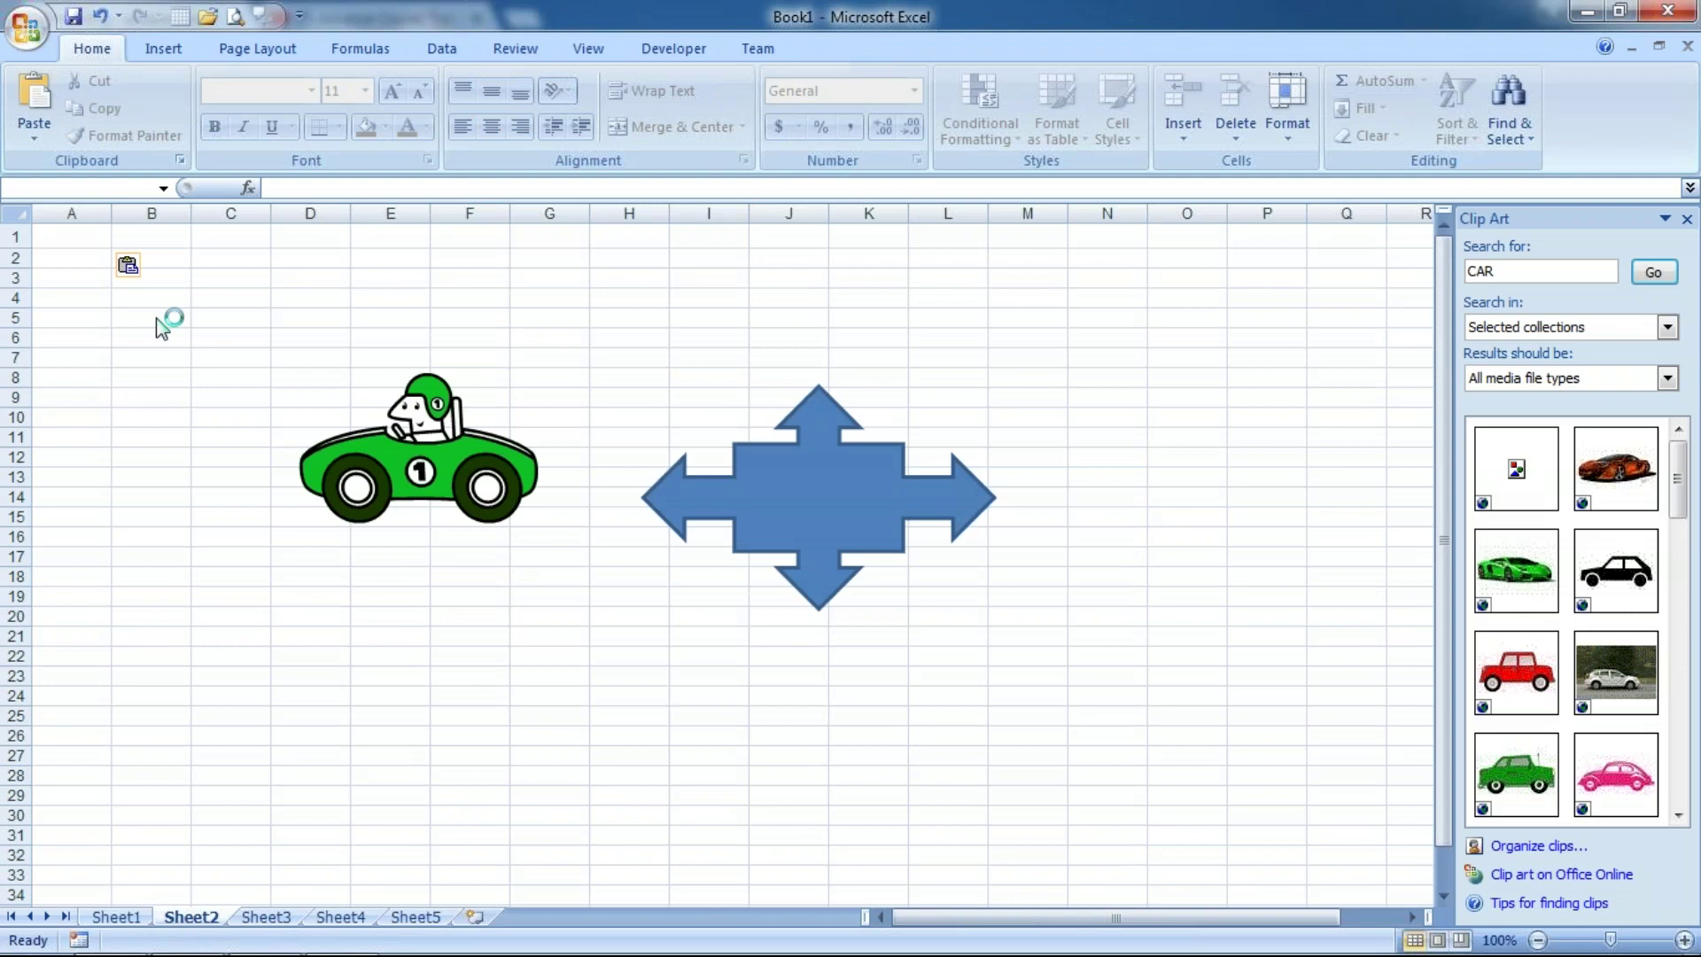
click(131, 265)
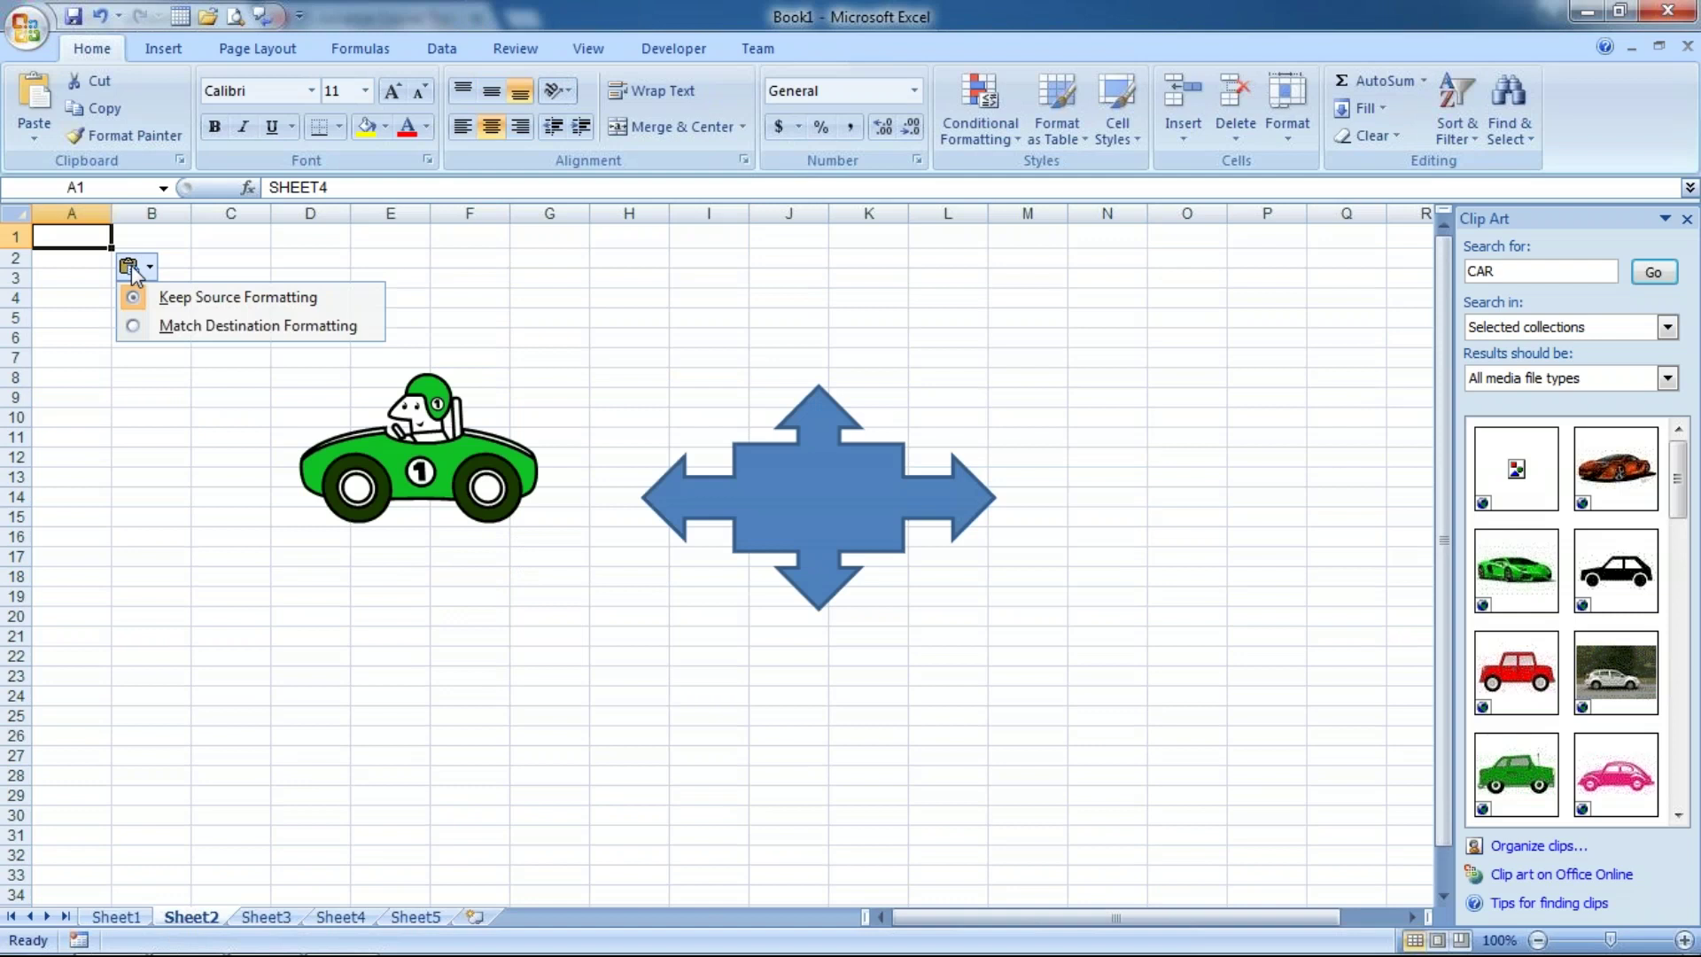
click(203, 293)
click(132, 273)
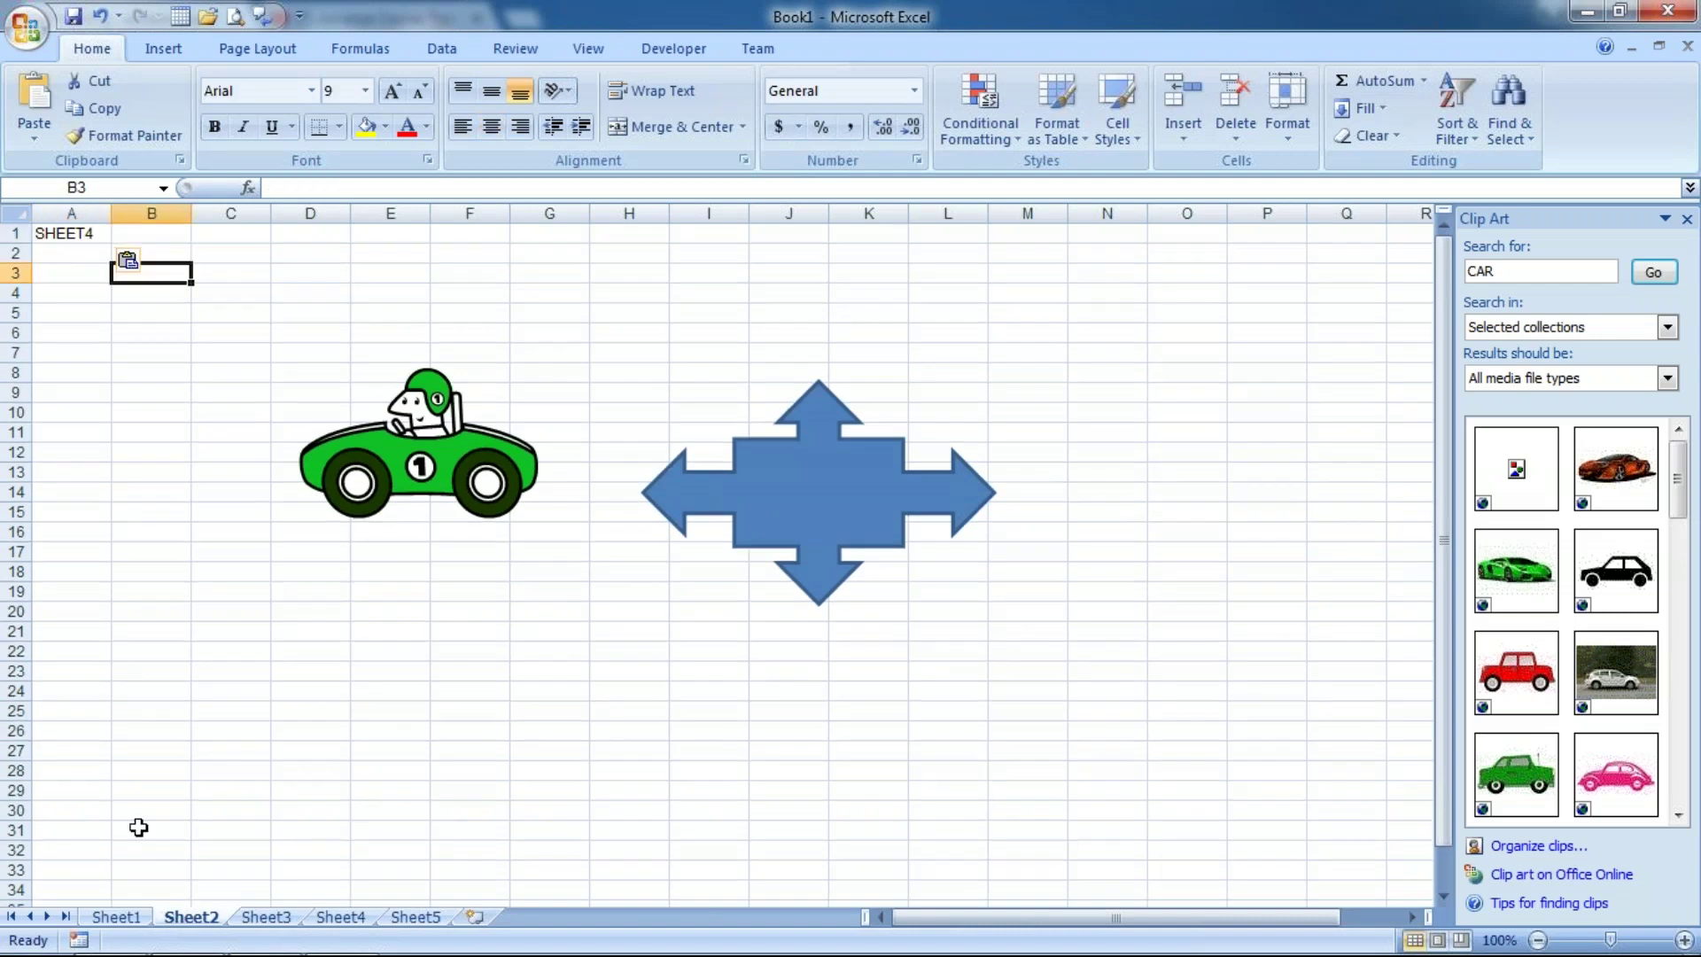
On Sheet1, select all four SHEET2–SHEET5 buttons and copy them.
click(116, 917)
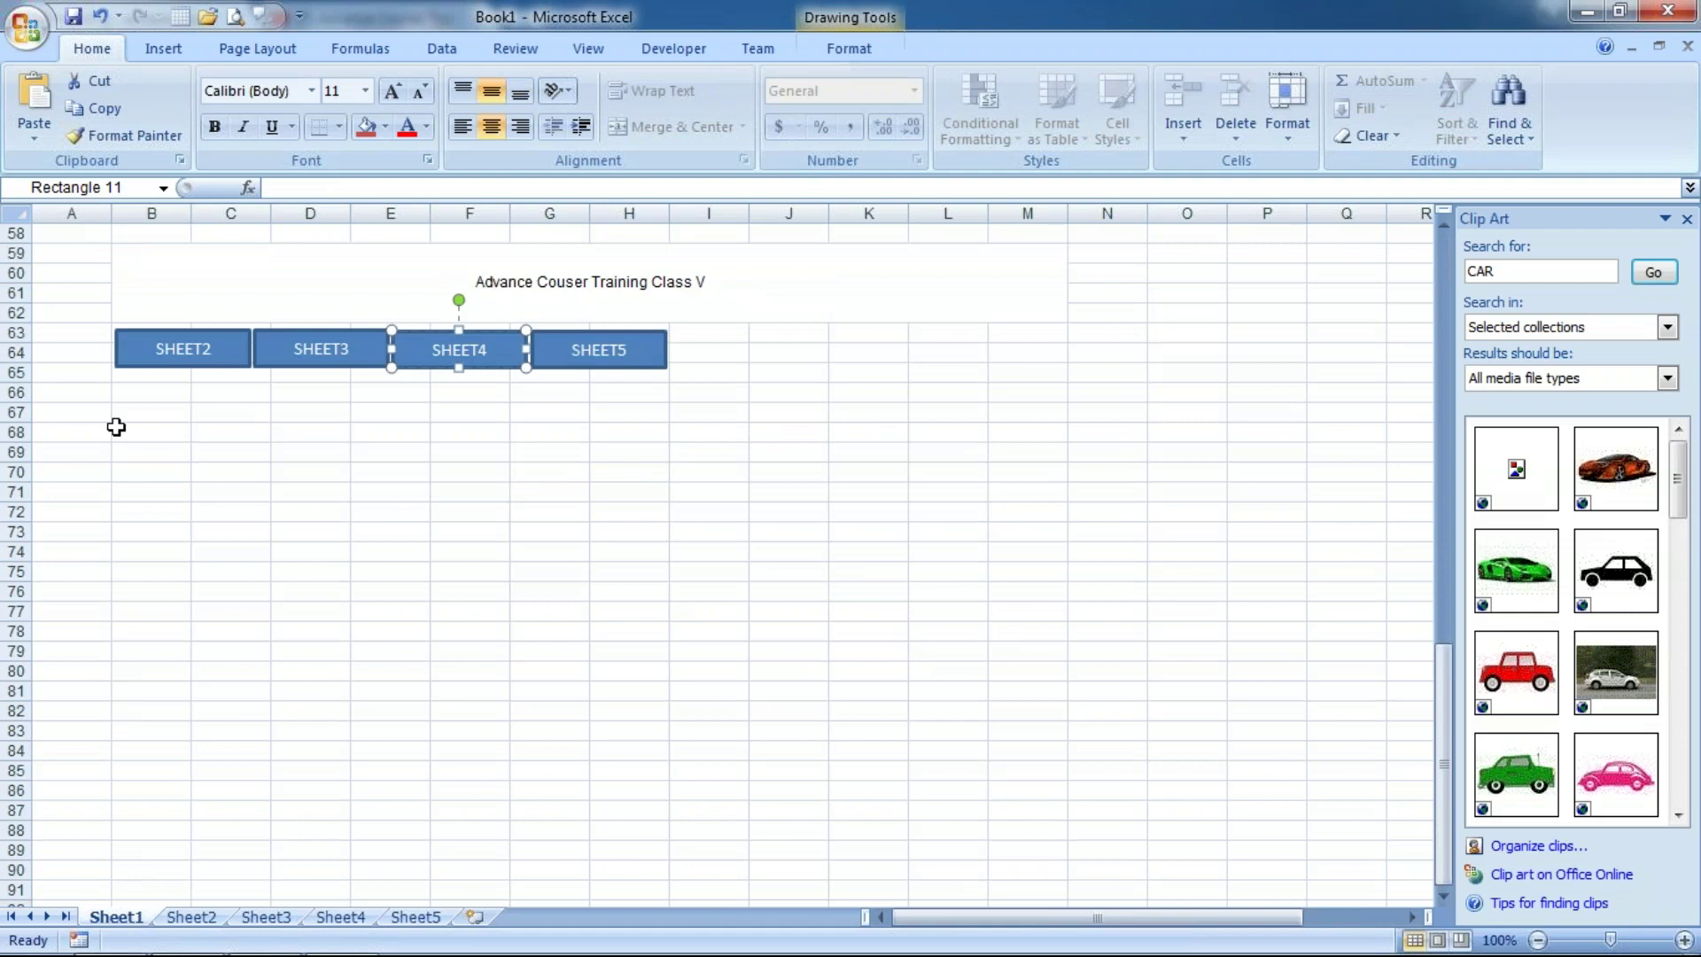
key(Tab)
key(Tab)
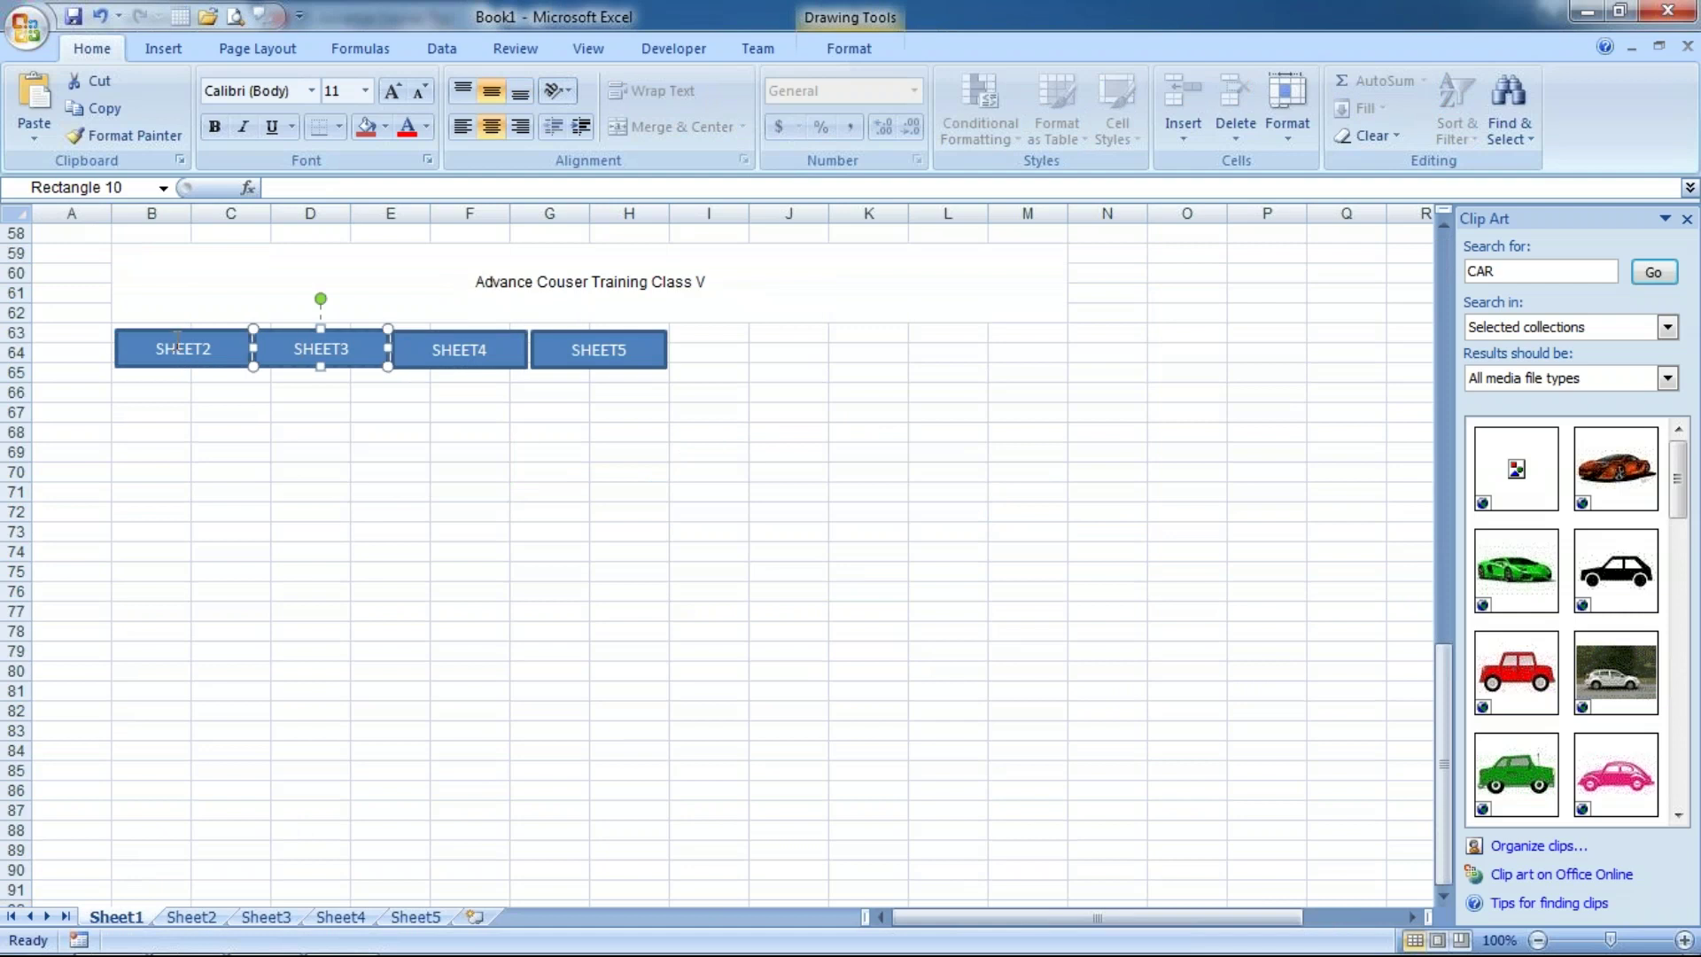
shift+click(128, 347)
shift+click(461, 350)
shift+click(578, 354)
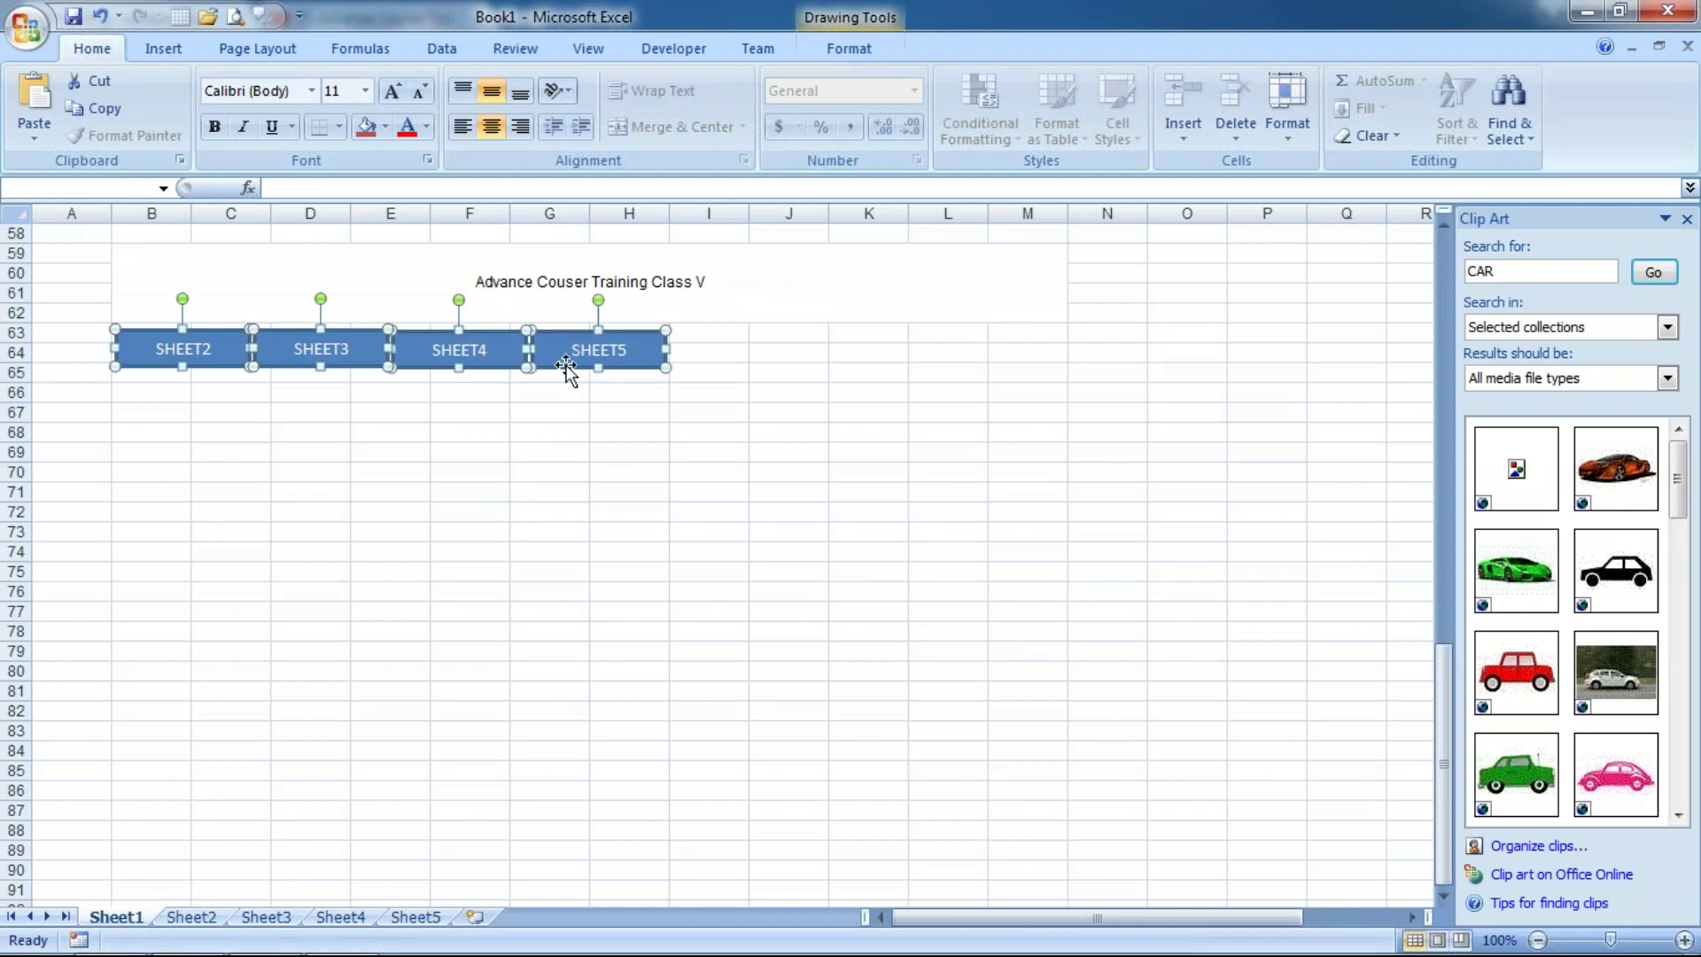
drag(565, 363, 183, 918)
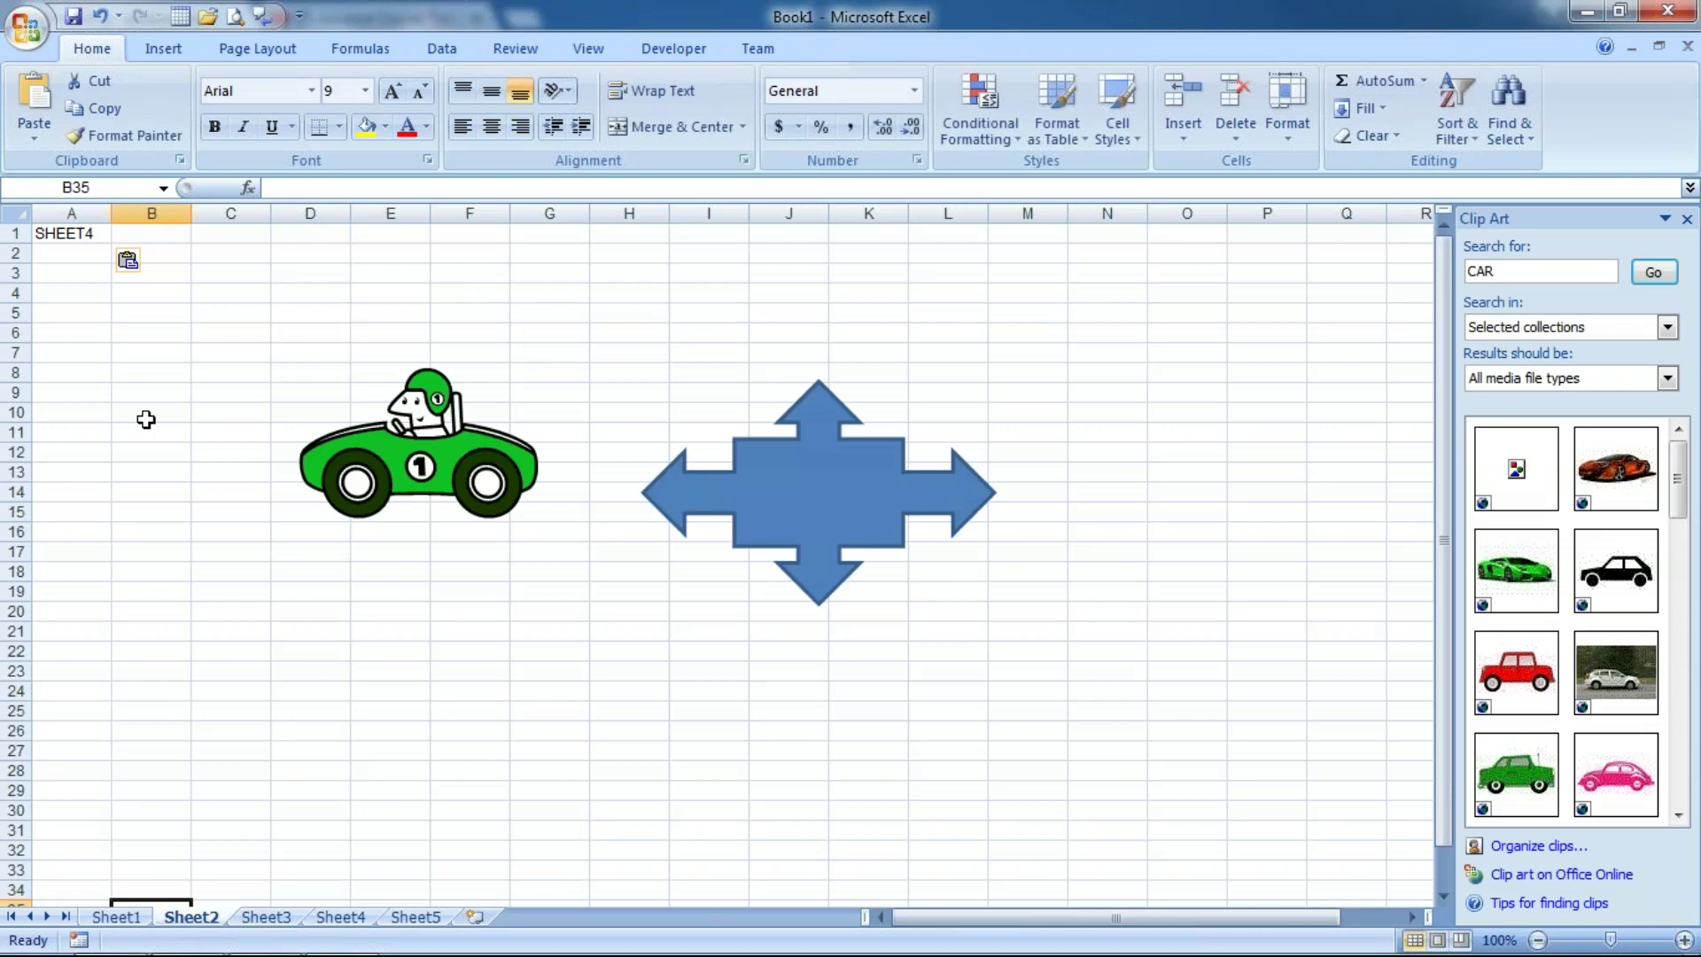
click(168, 308)
click(116, 917)
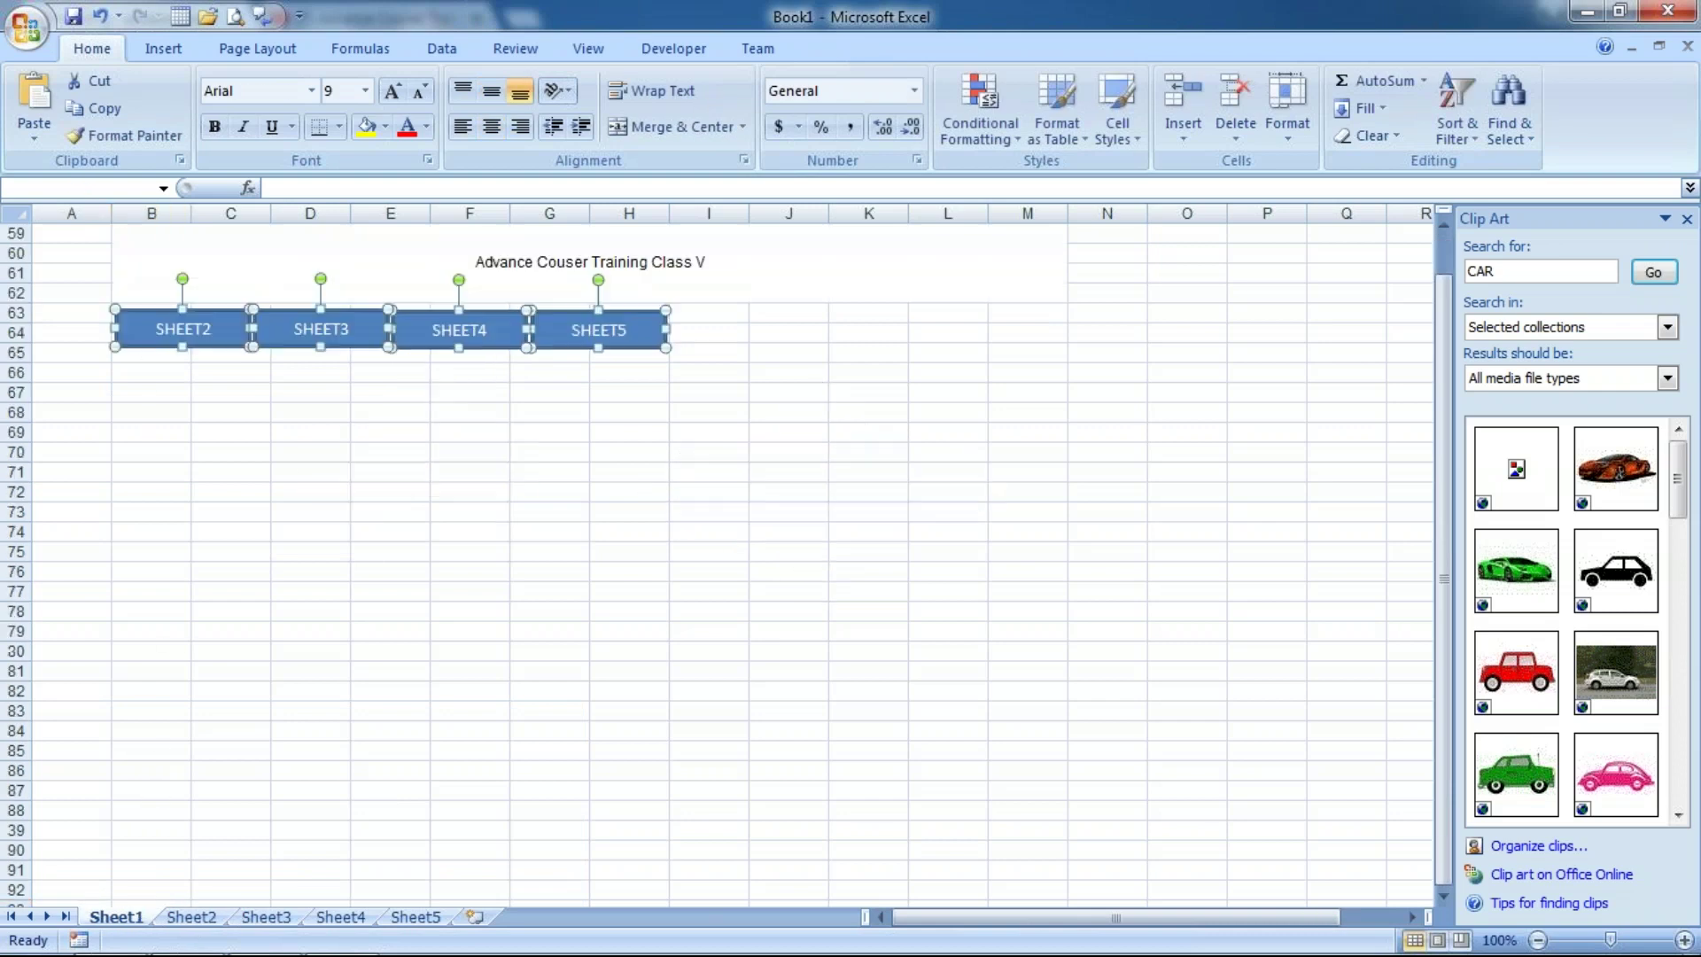
right_click(168, 344)
click(213, 388)
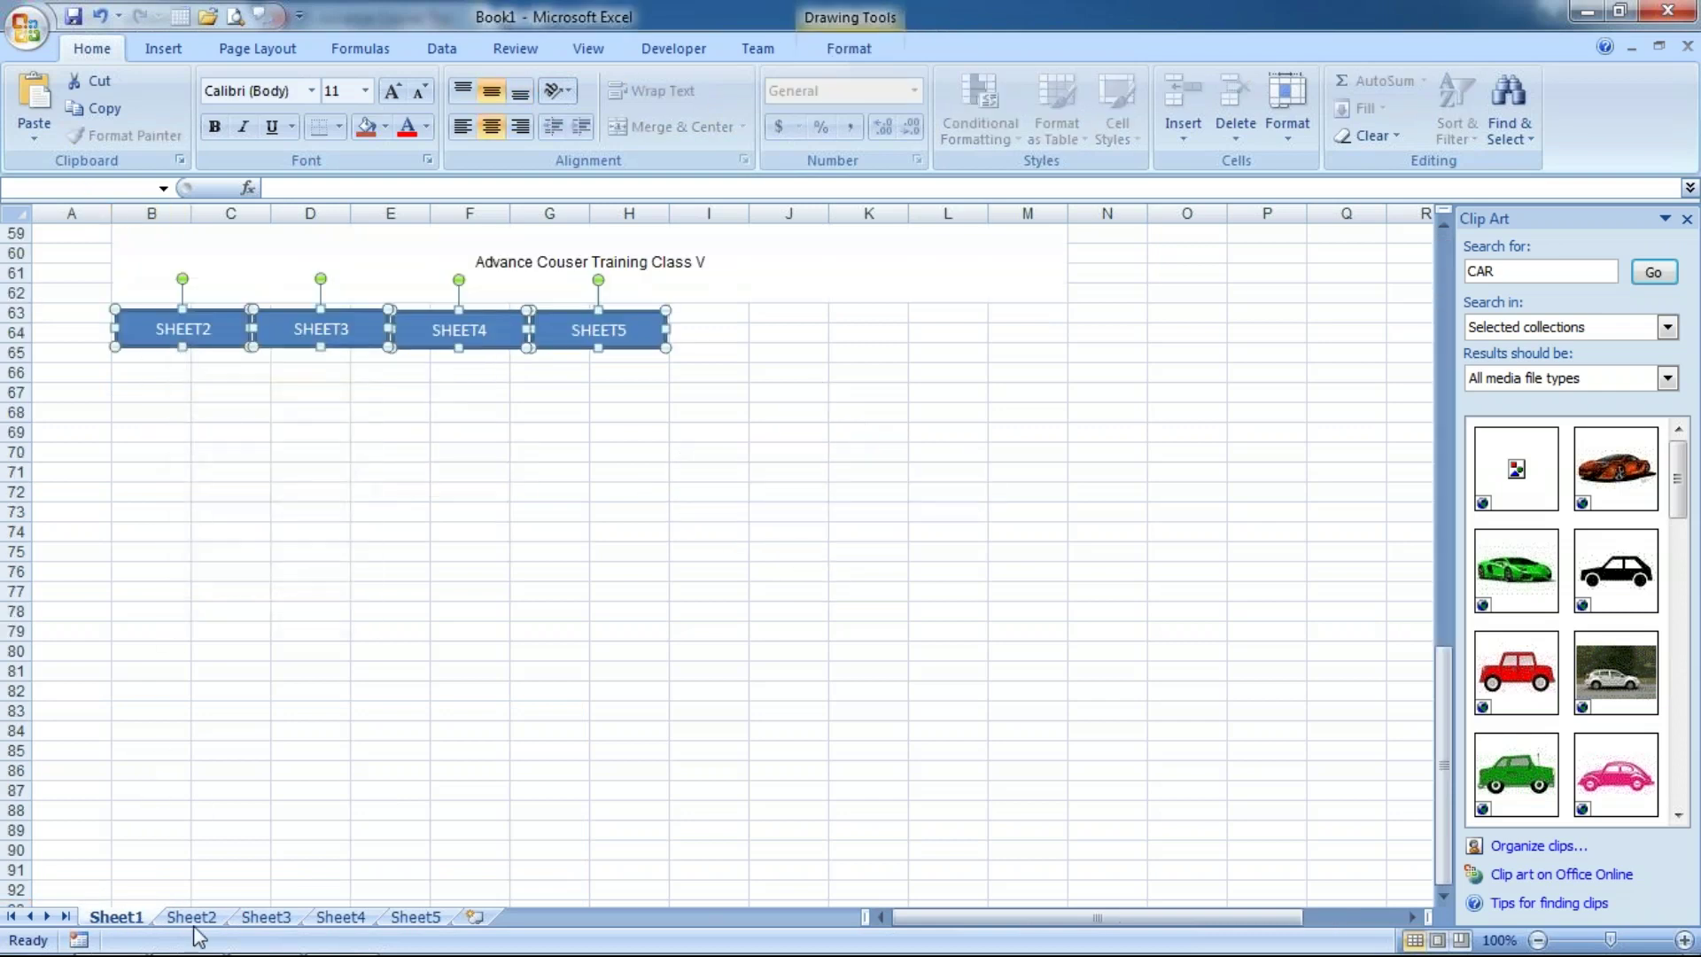
Paste the four buttons at cell B3 on Sheet2 and on Sheet3.
click(191, 917)
click(157, 266)
key(ctrl+v)
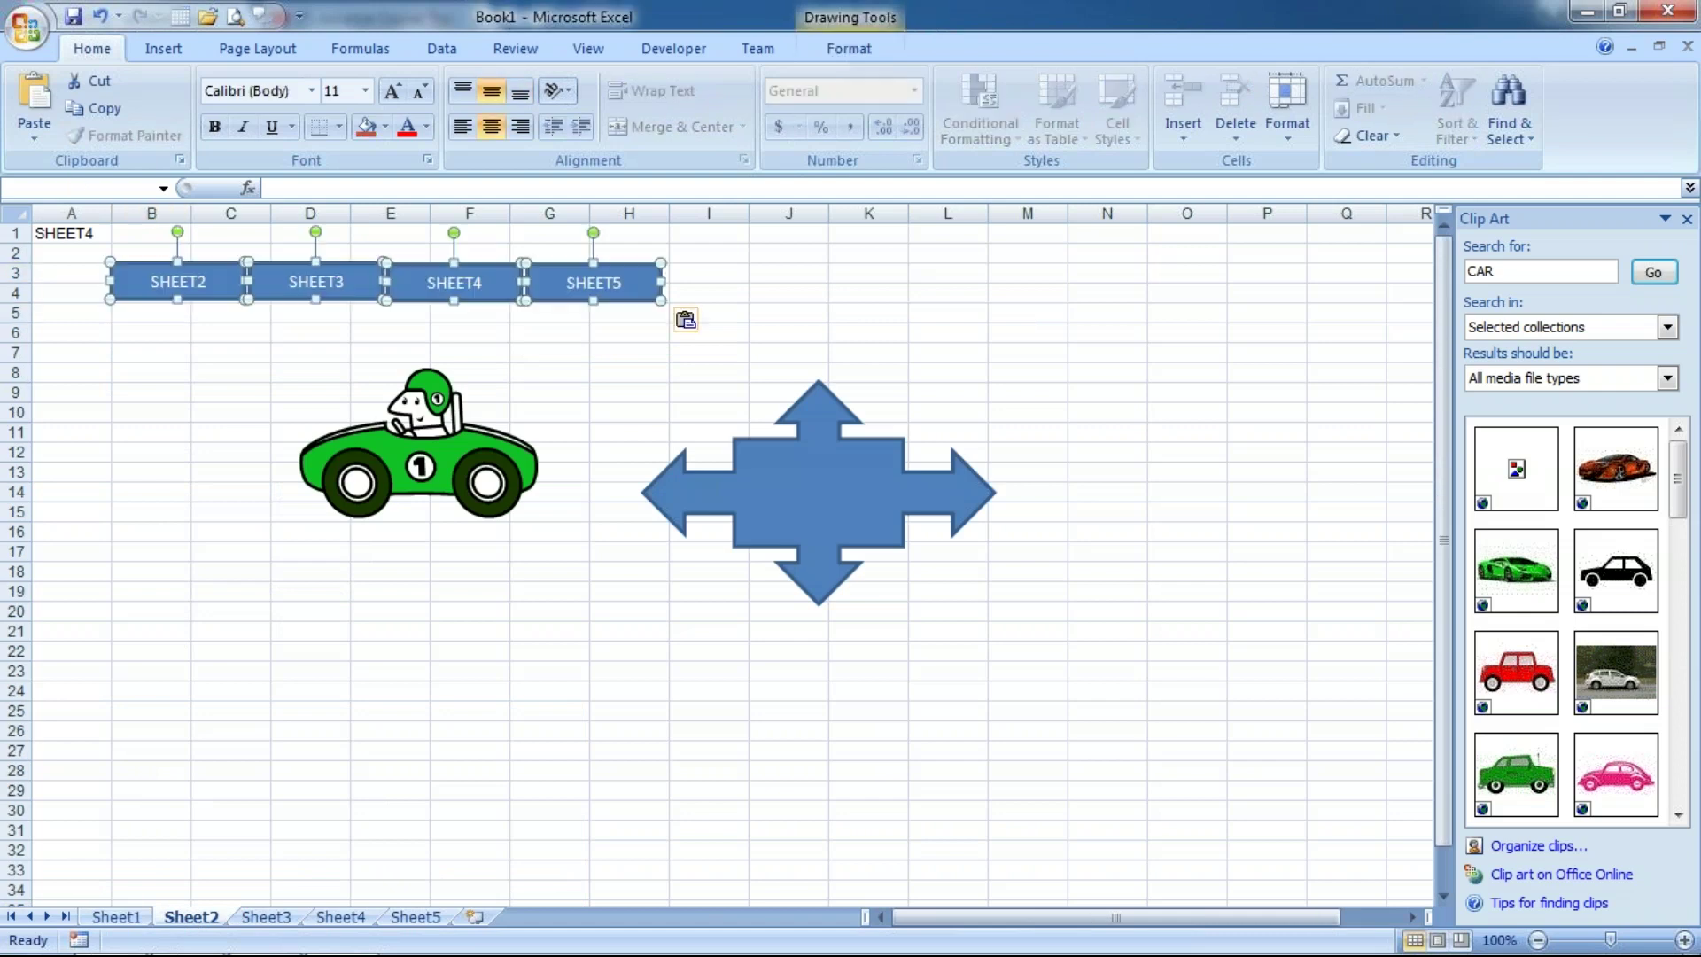
click(266, 917)
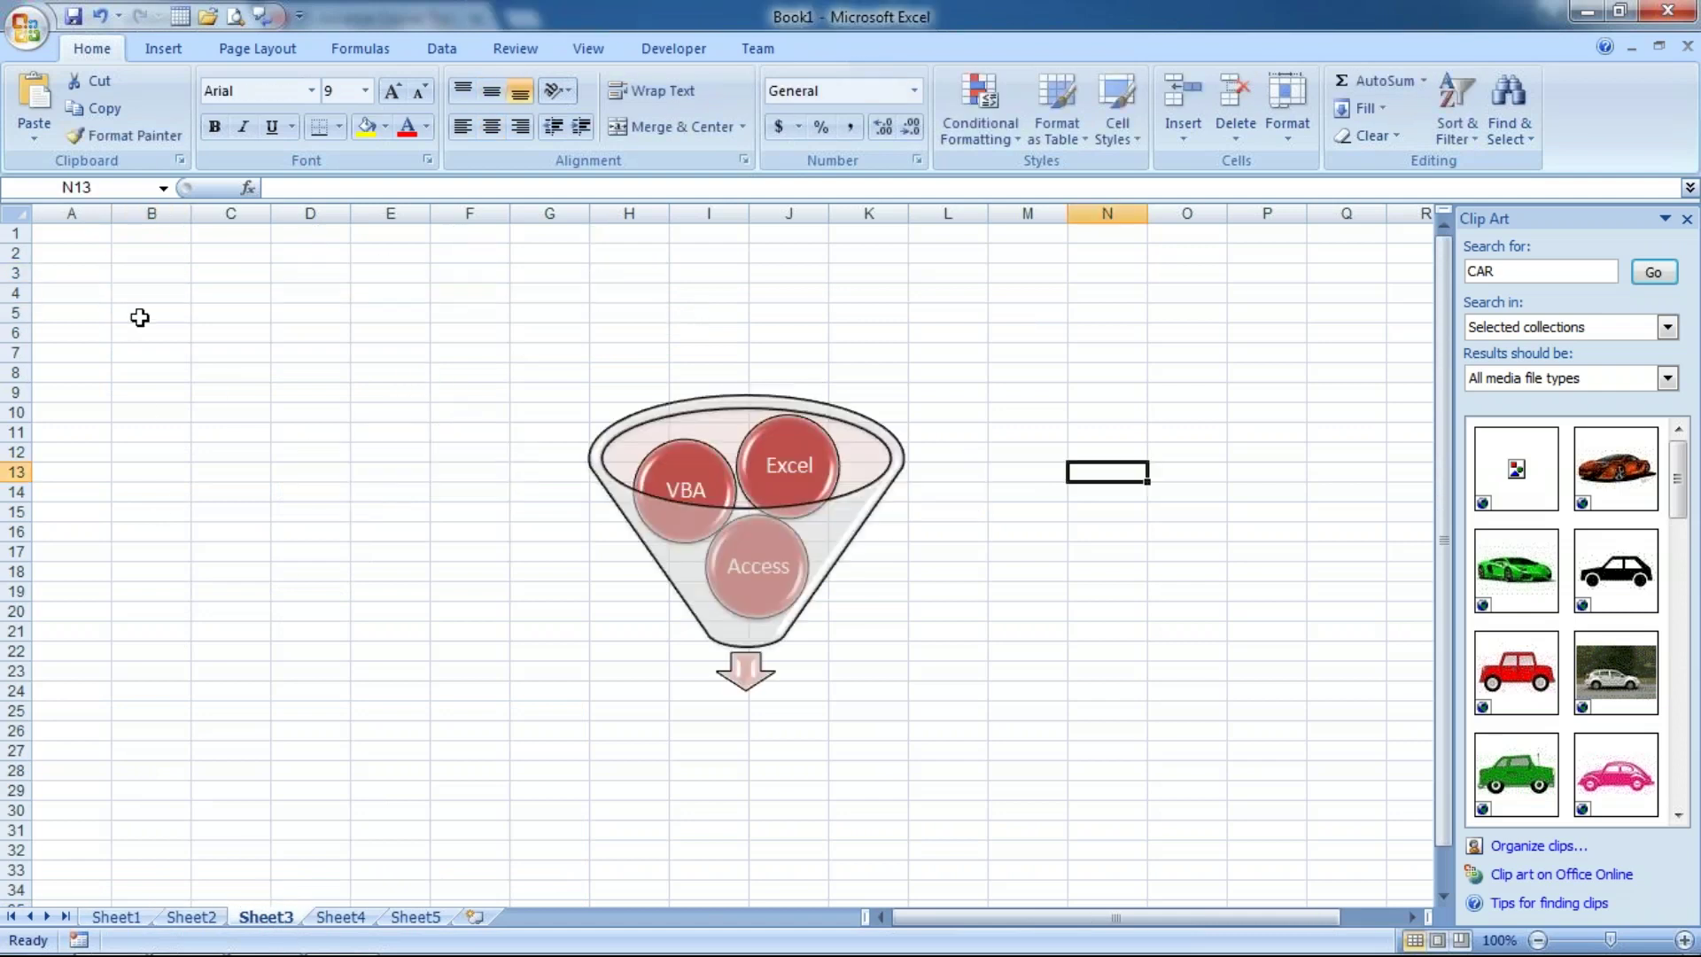
click(141, 271)
key(ctrl+v)
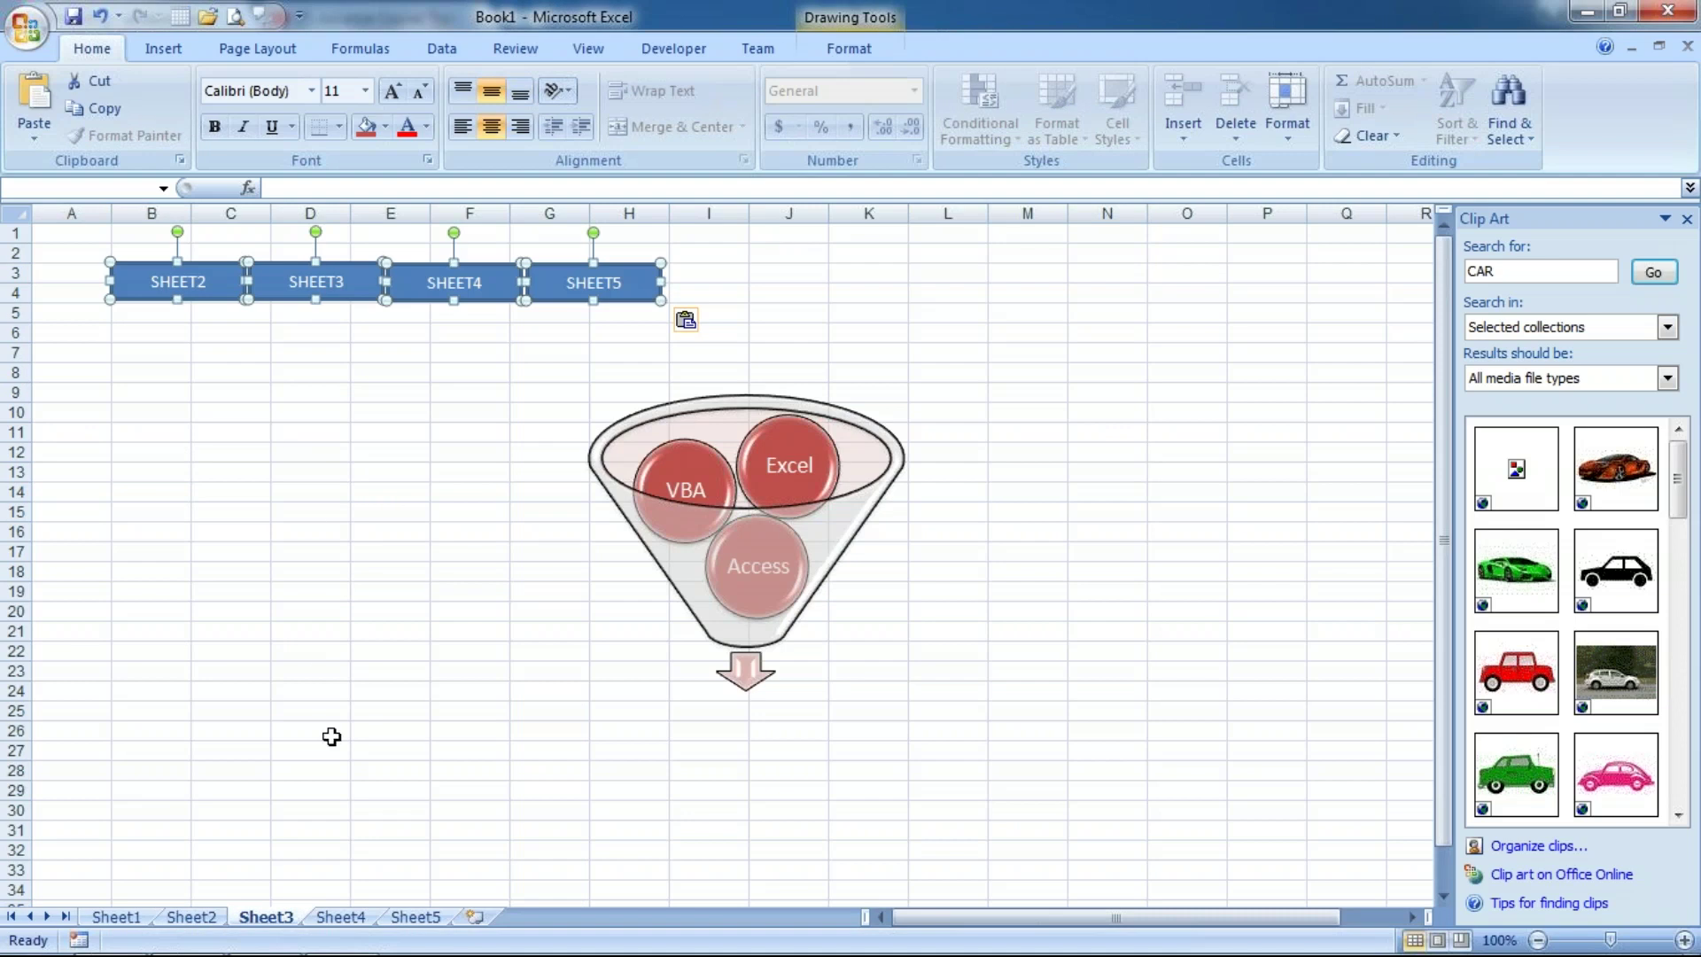
Paste the four buttons at cell B2 on Sheet4 and Sheet5, then return to Sheet2.
click(340, 917)
click(133, 255)
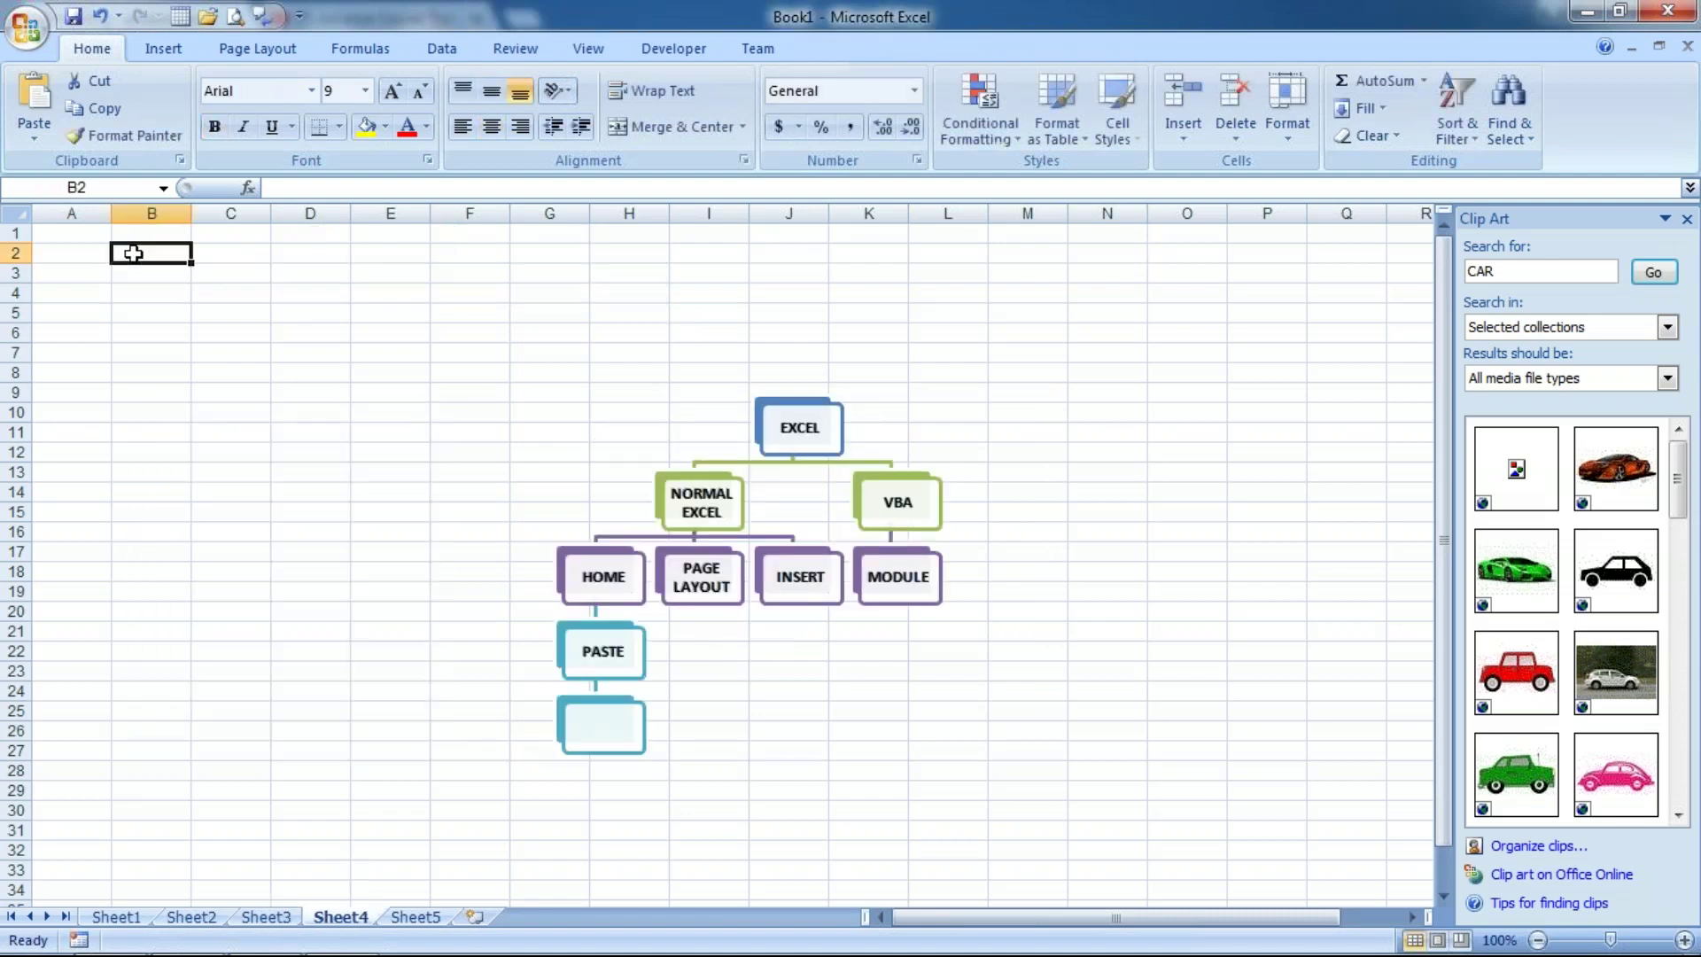
key(ctrl+v)
click(415, 917)
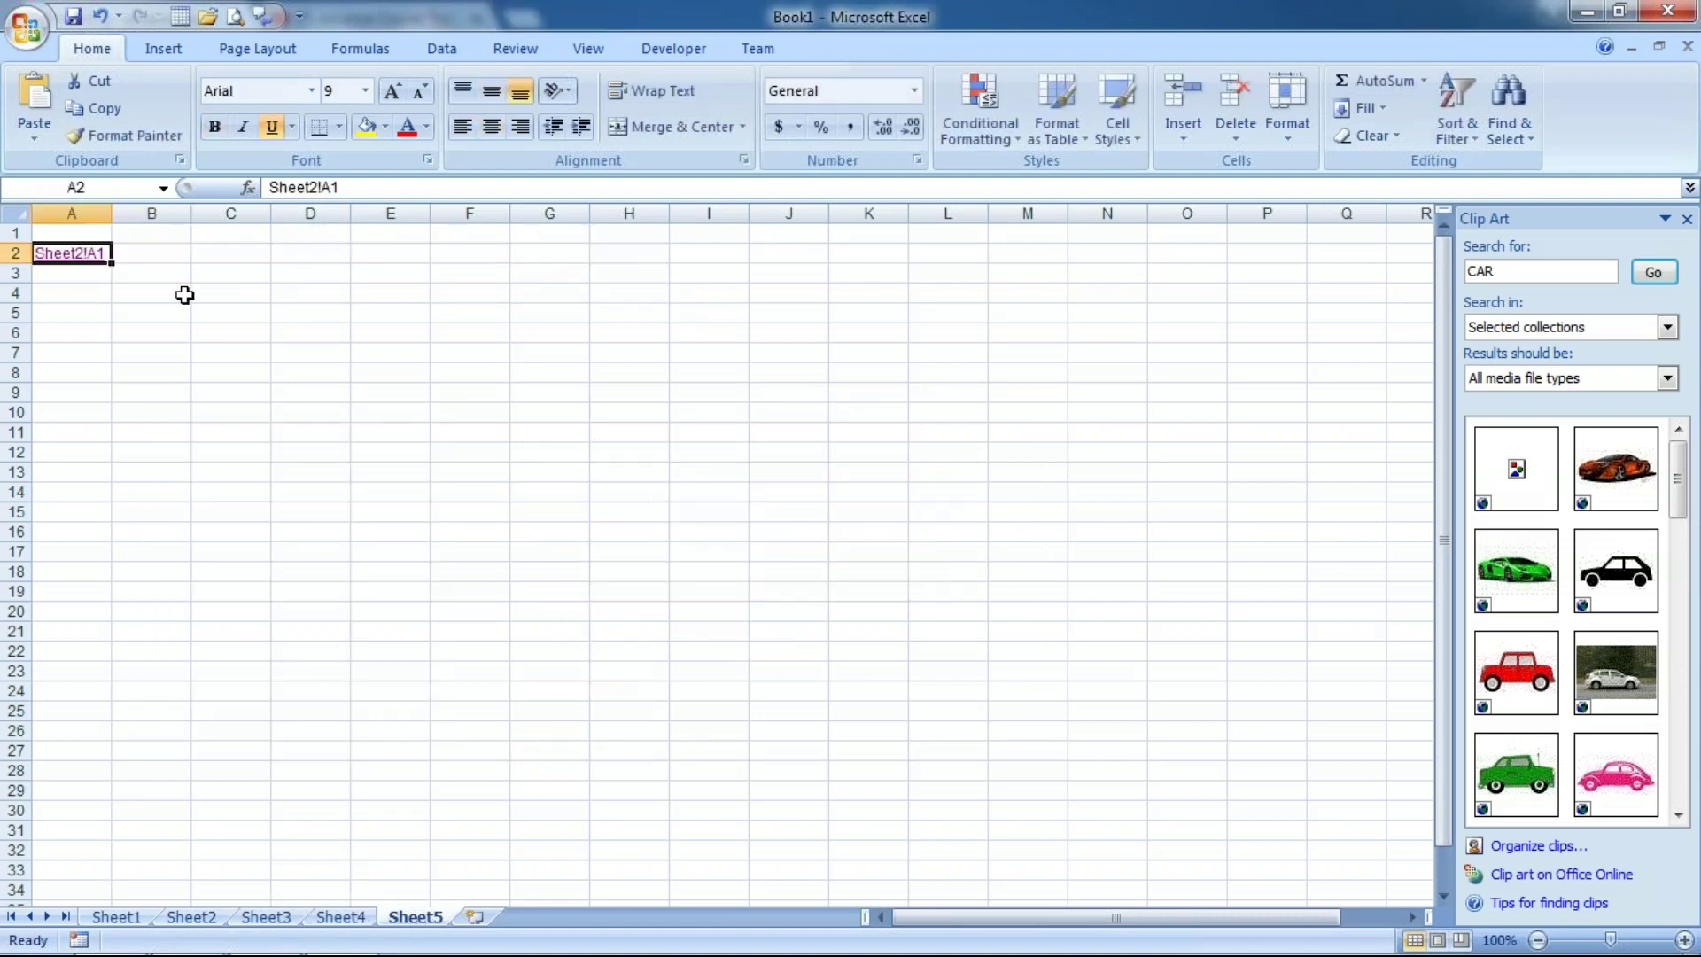
click(172, 254)
key(ctrl+v)
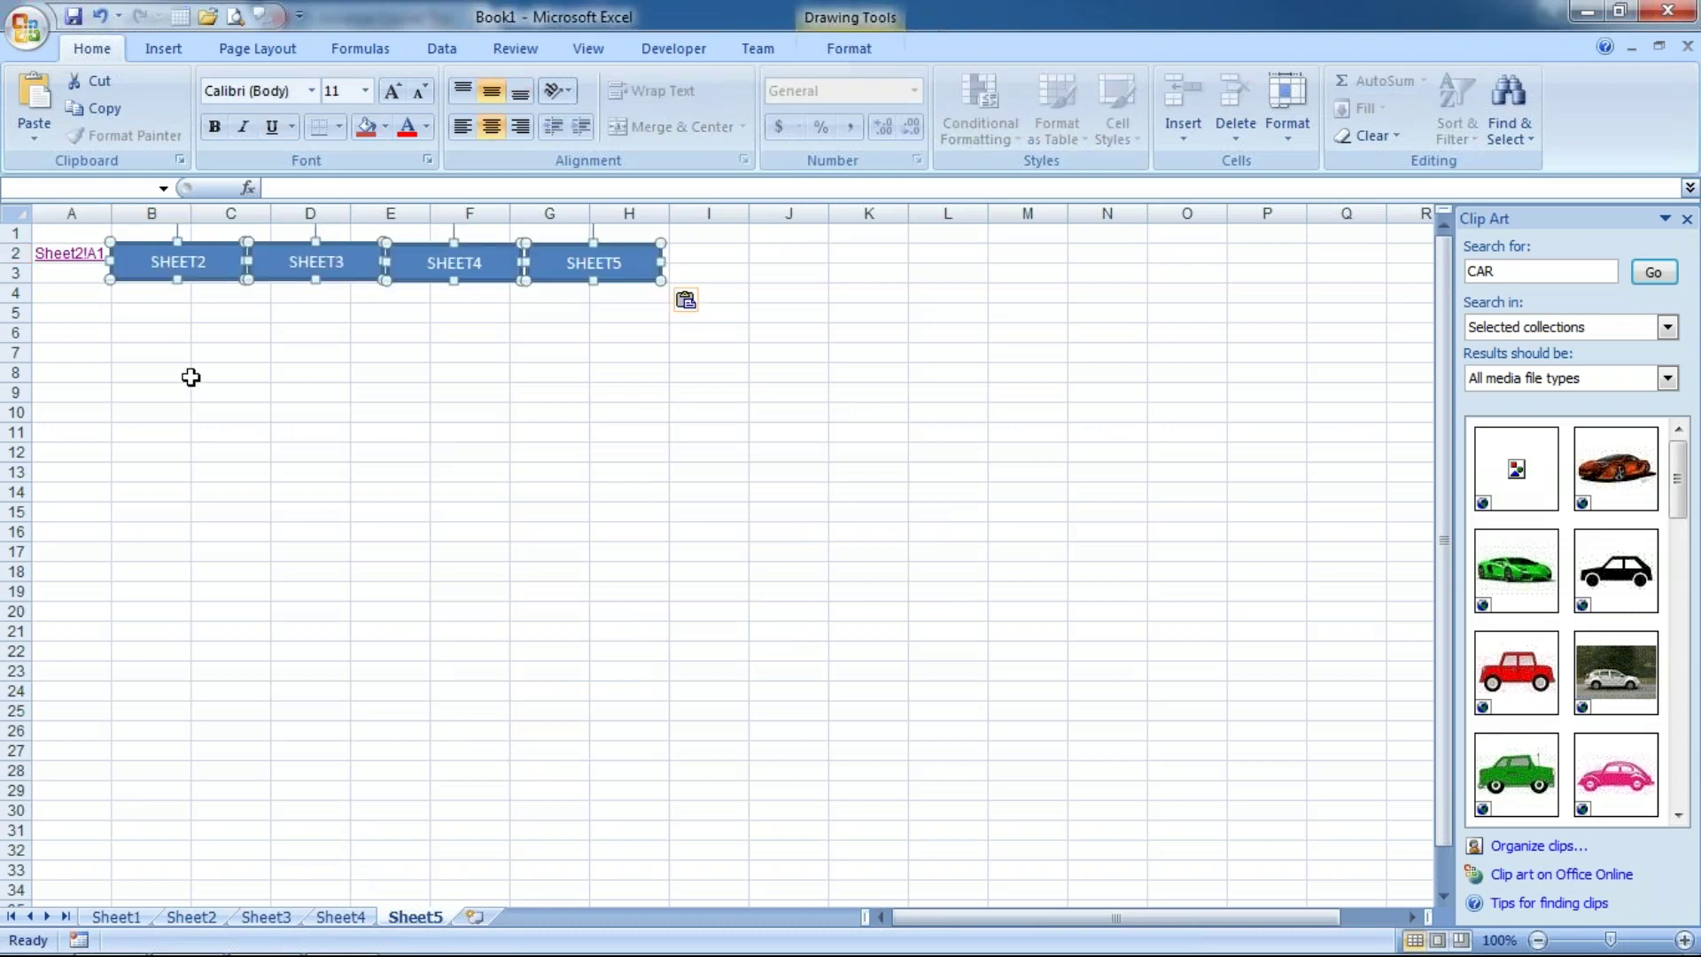
click(190, 378)
click(192, 917)
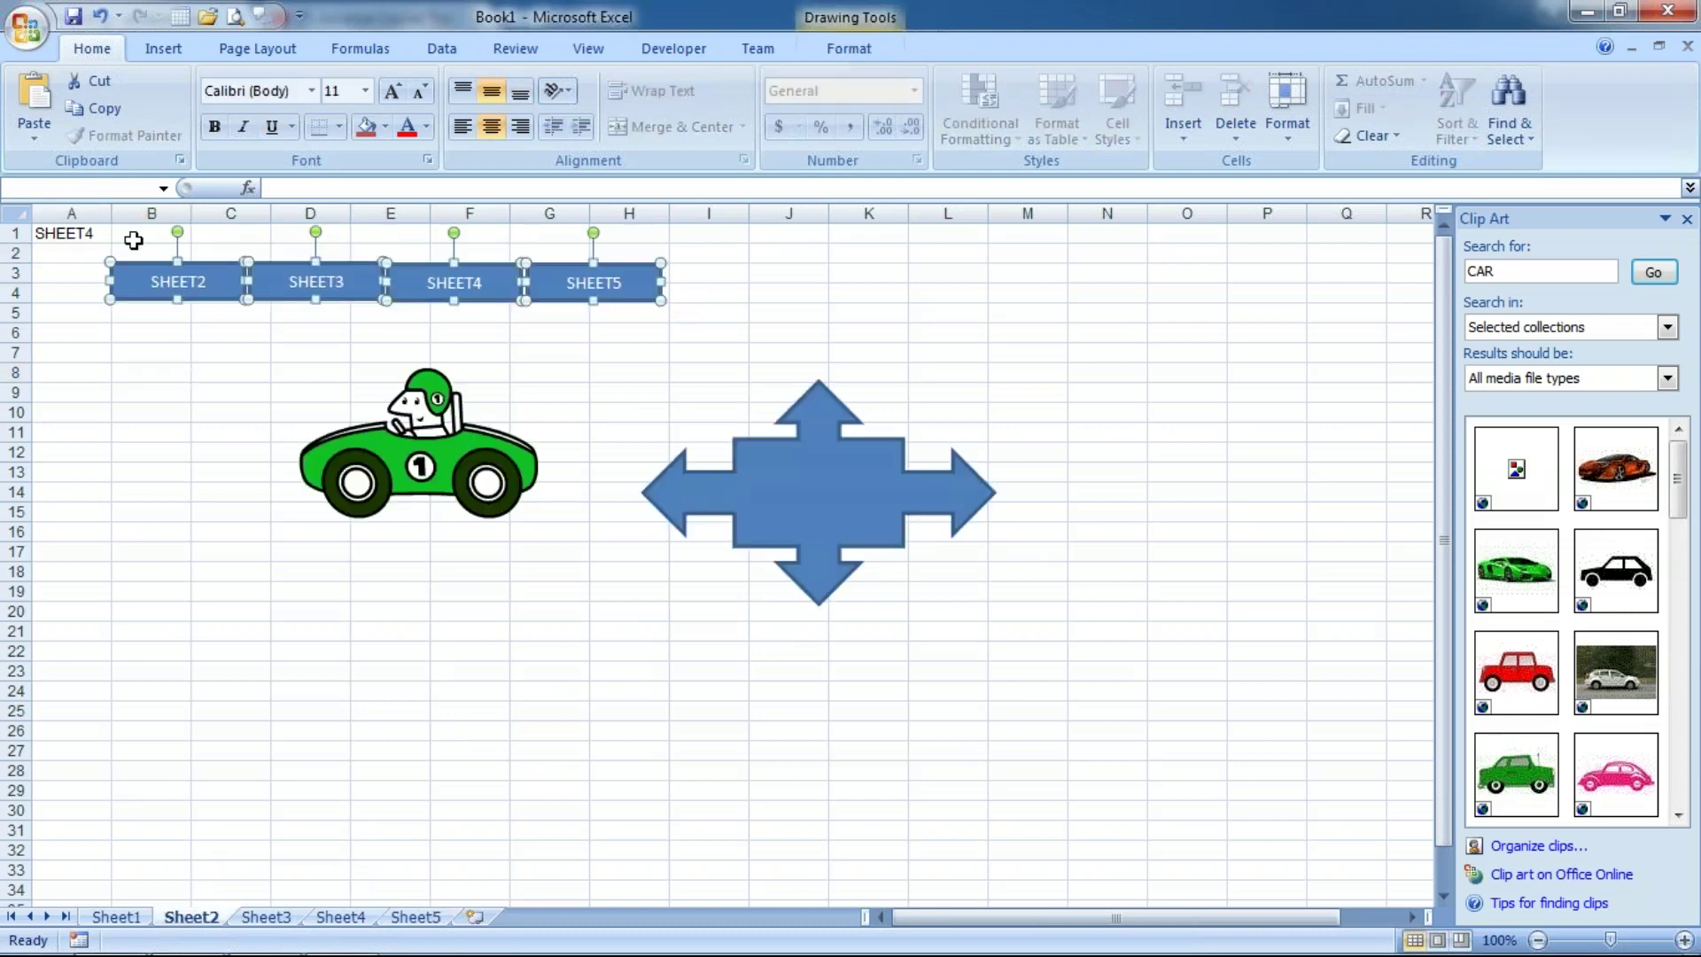
On Sheet2, change the first button's label from SHEET2 to SHEET1.
click(206, 290)
key(BackSpace)
text(1)
click(264, 769)
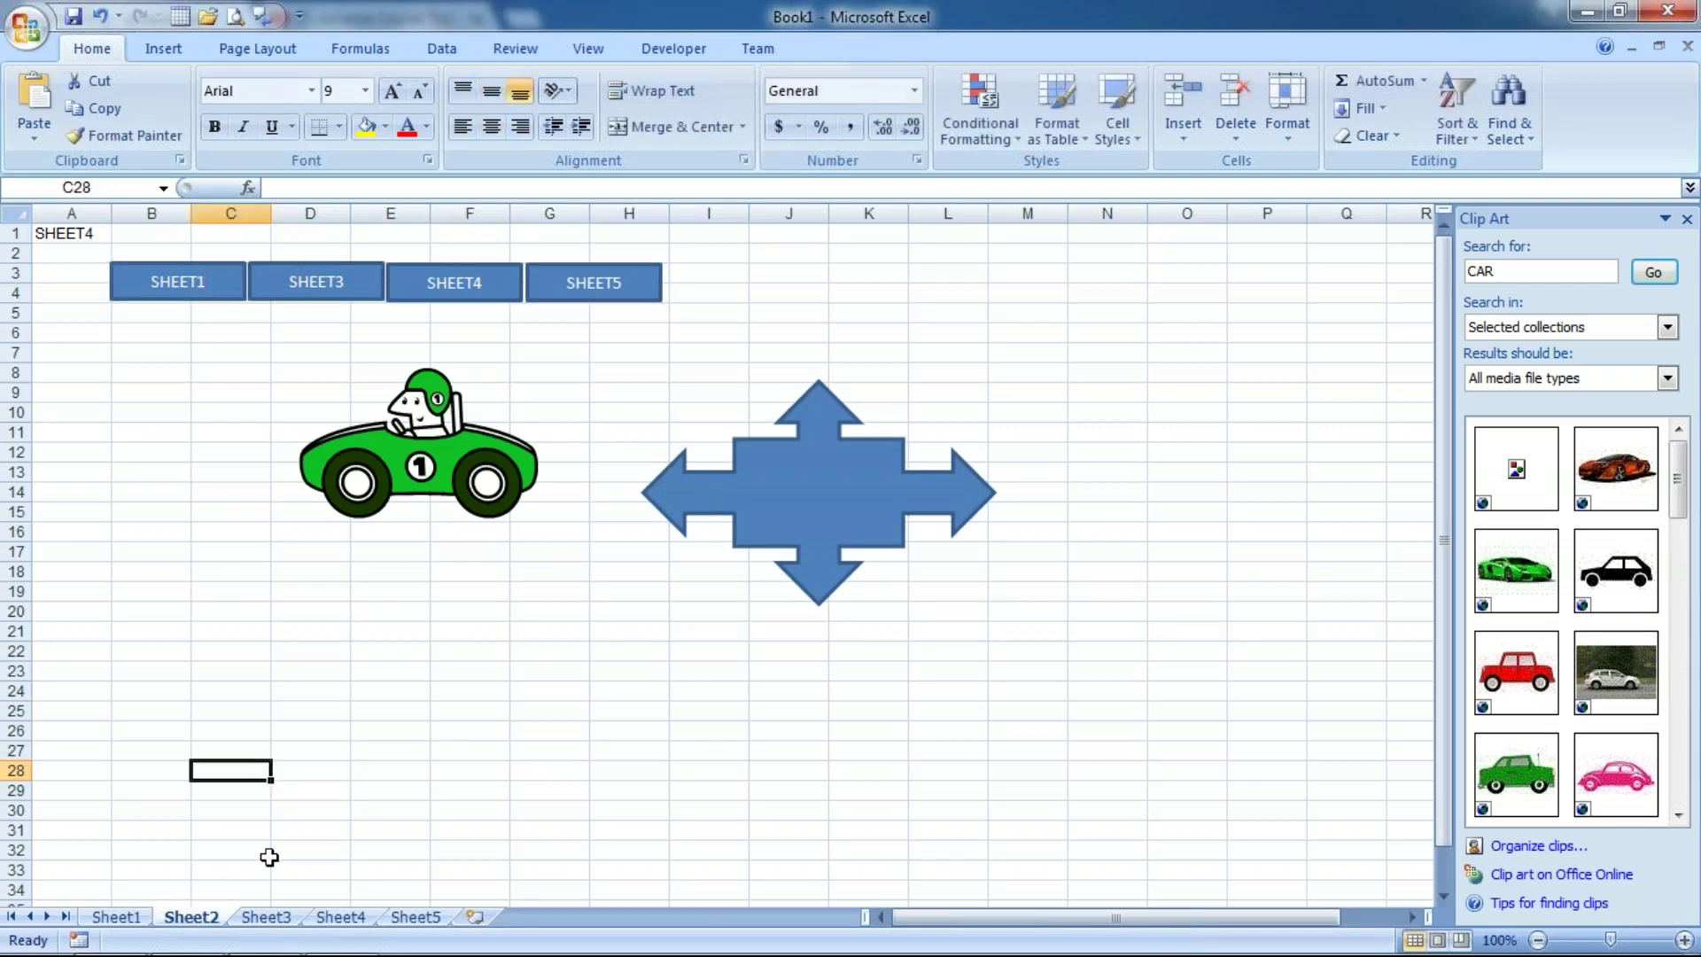
click(281, 902)
On Sheet3, relabel the first two buttons SHEET1 and SHEET2.
click(266, 916)
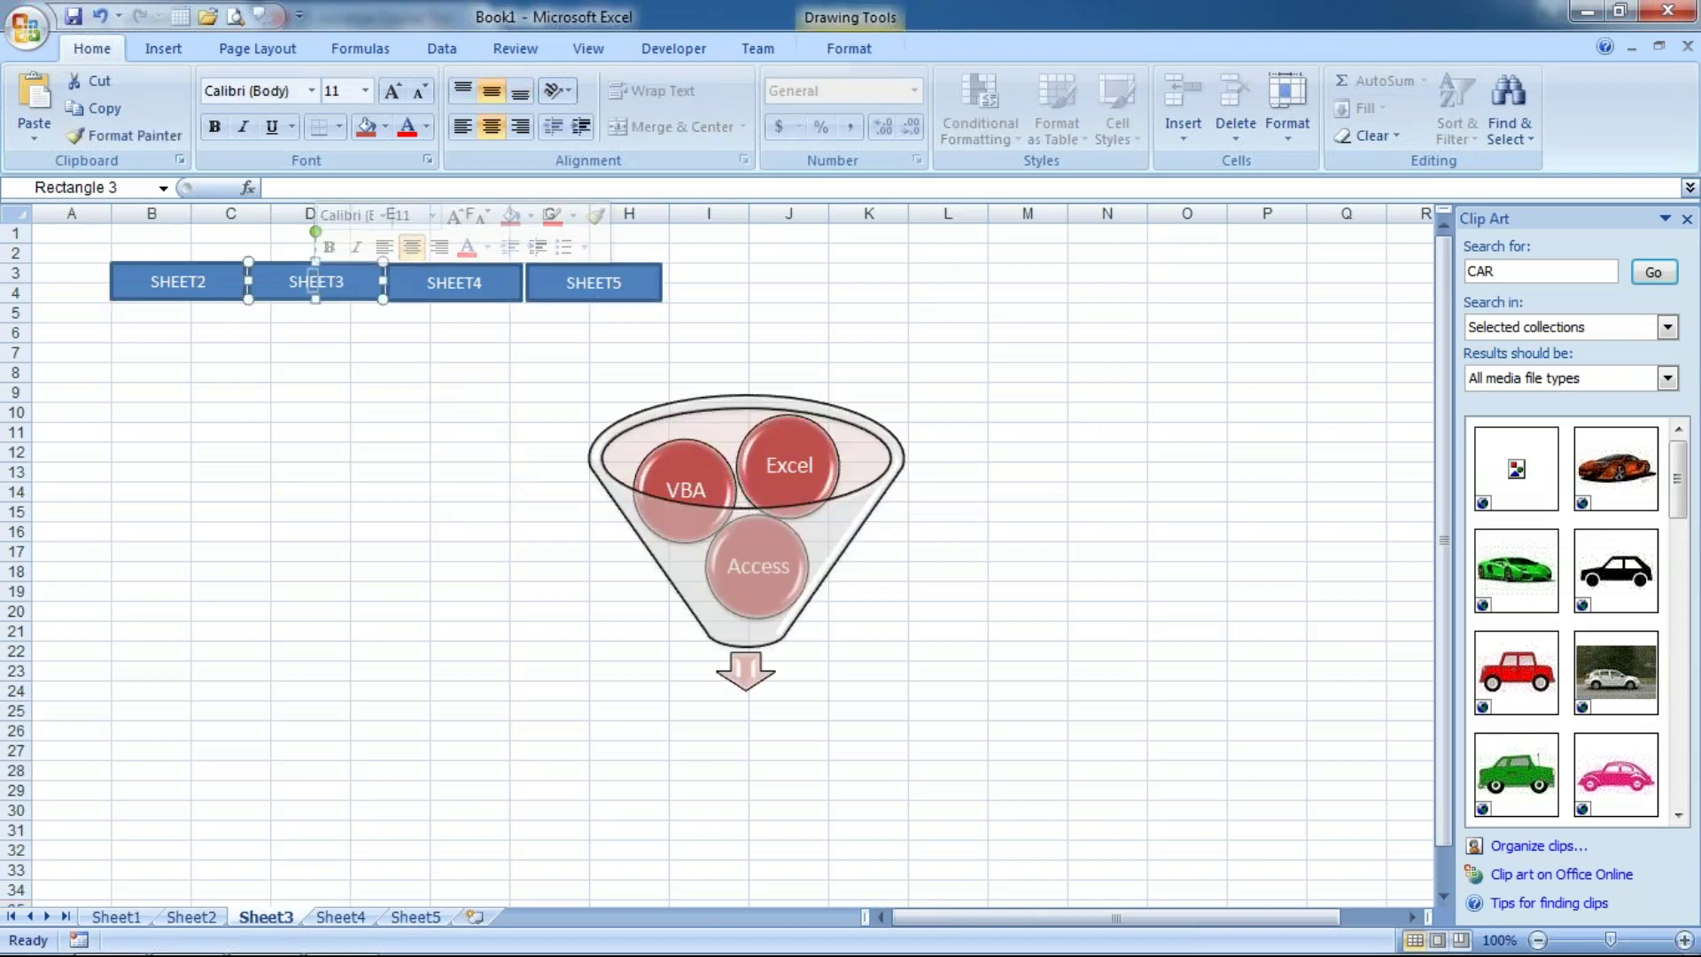
click(213, 279)
text(SHEET1)
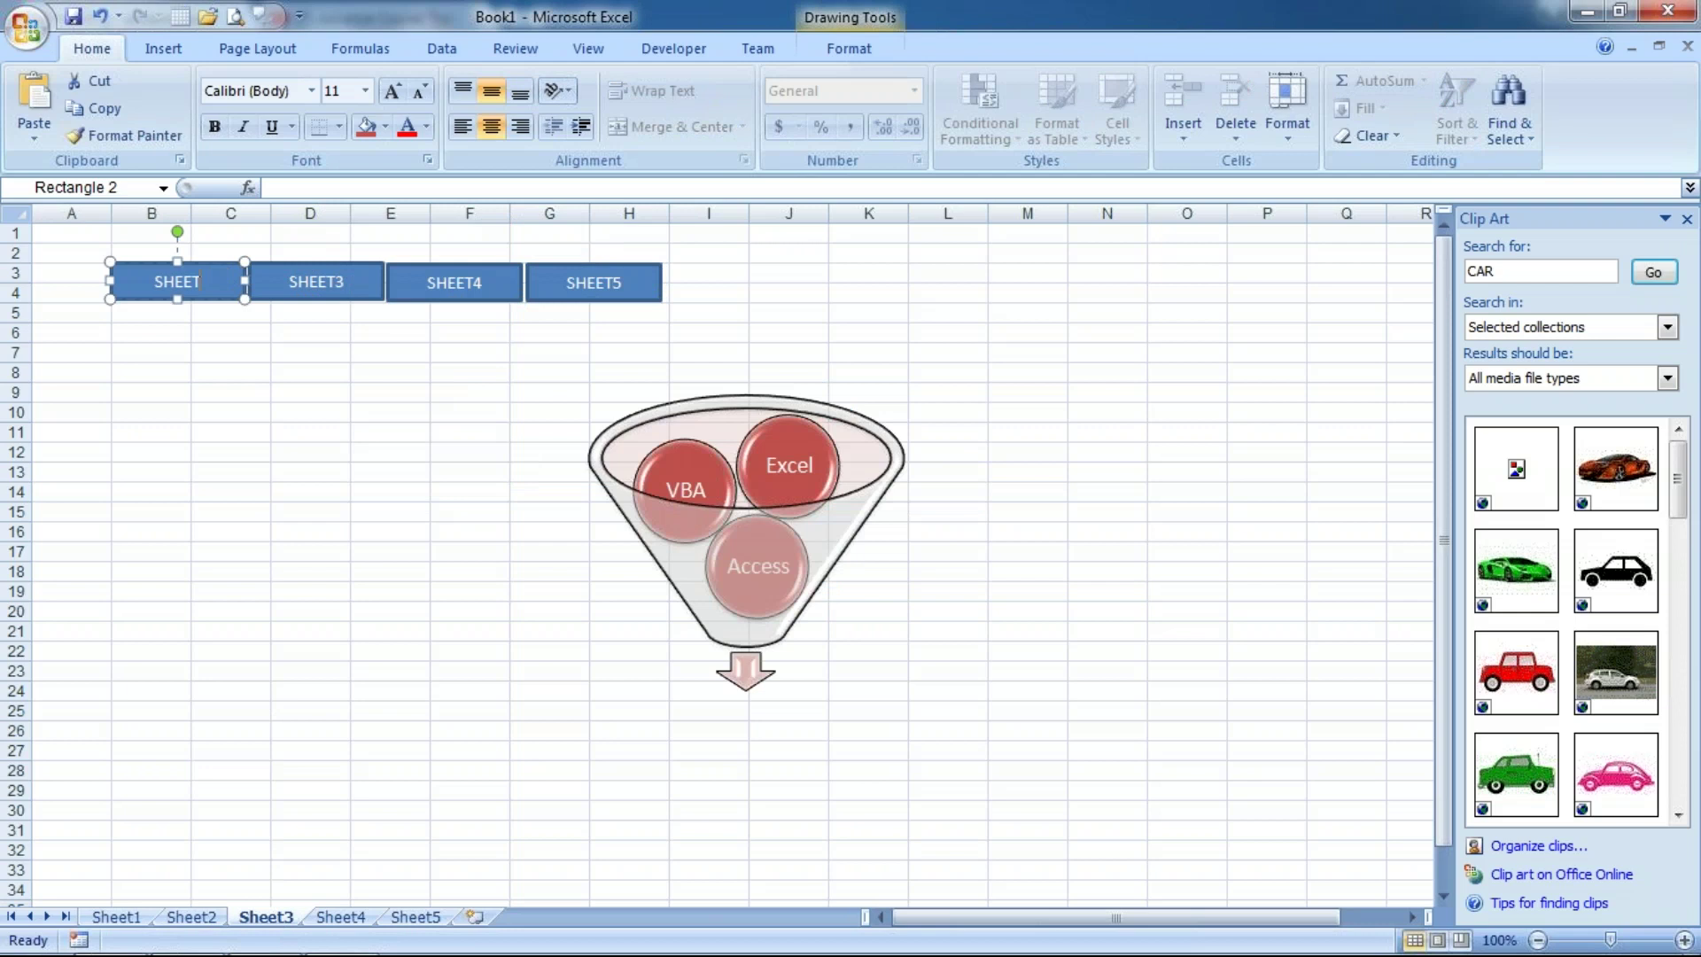
click(349, 270)
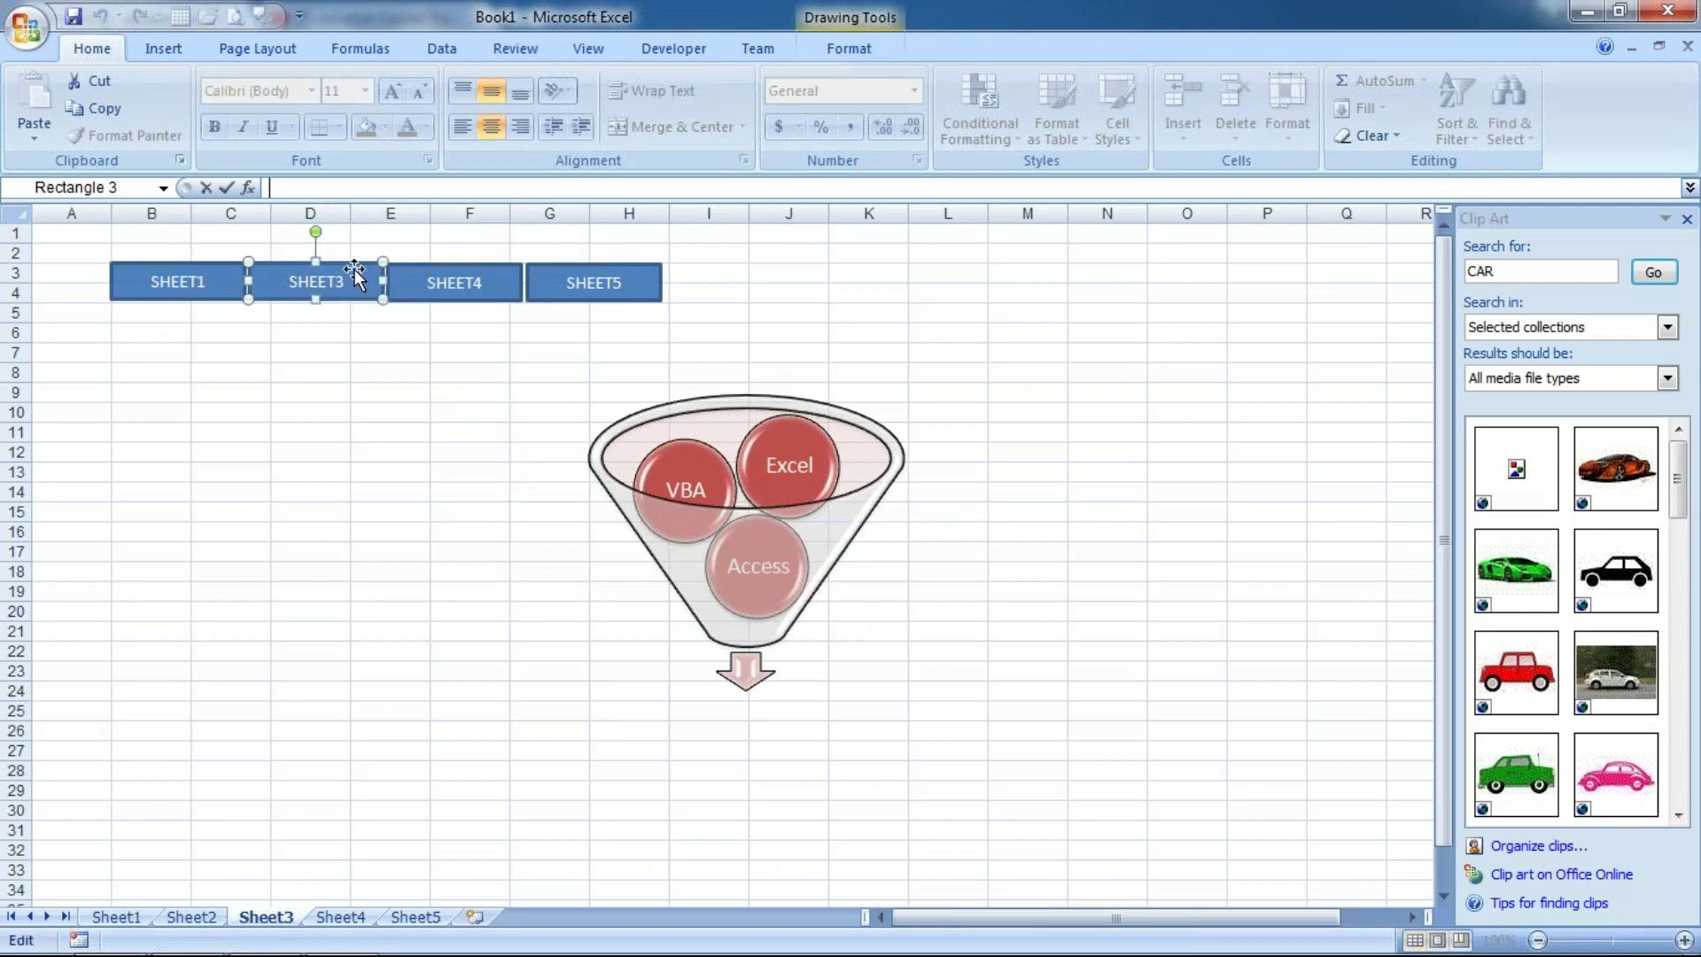
click(366, 459)
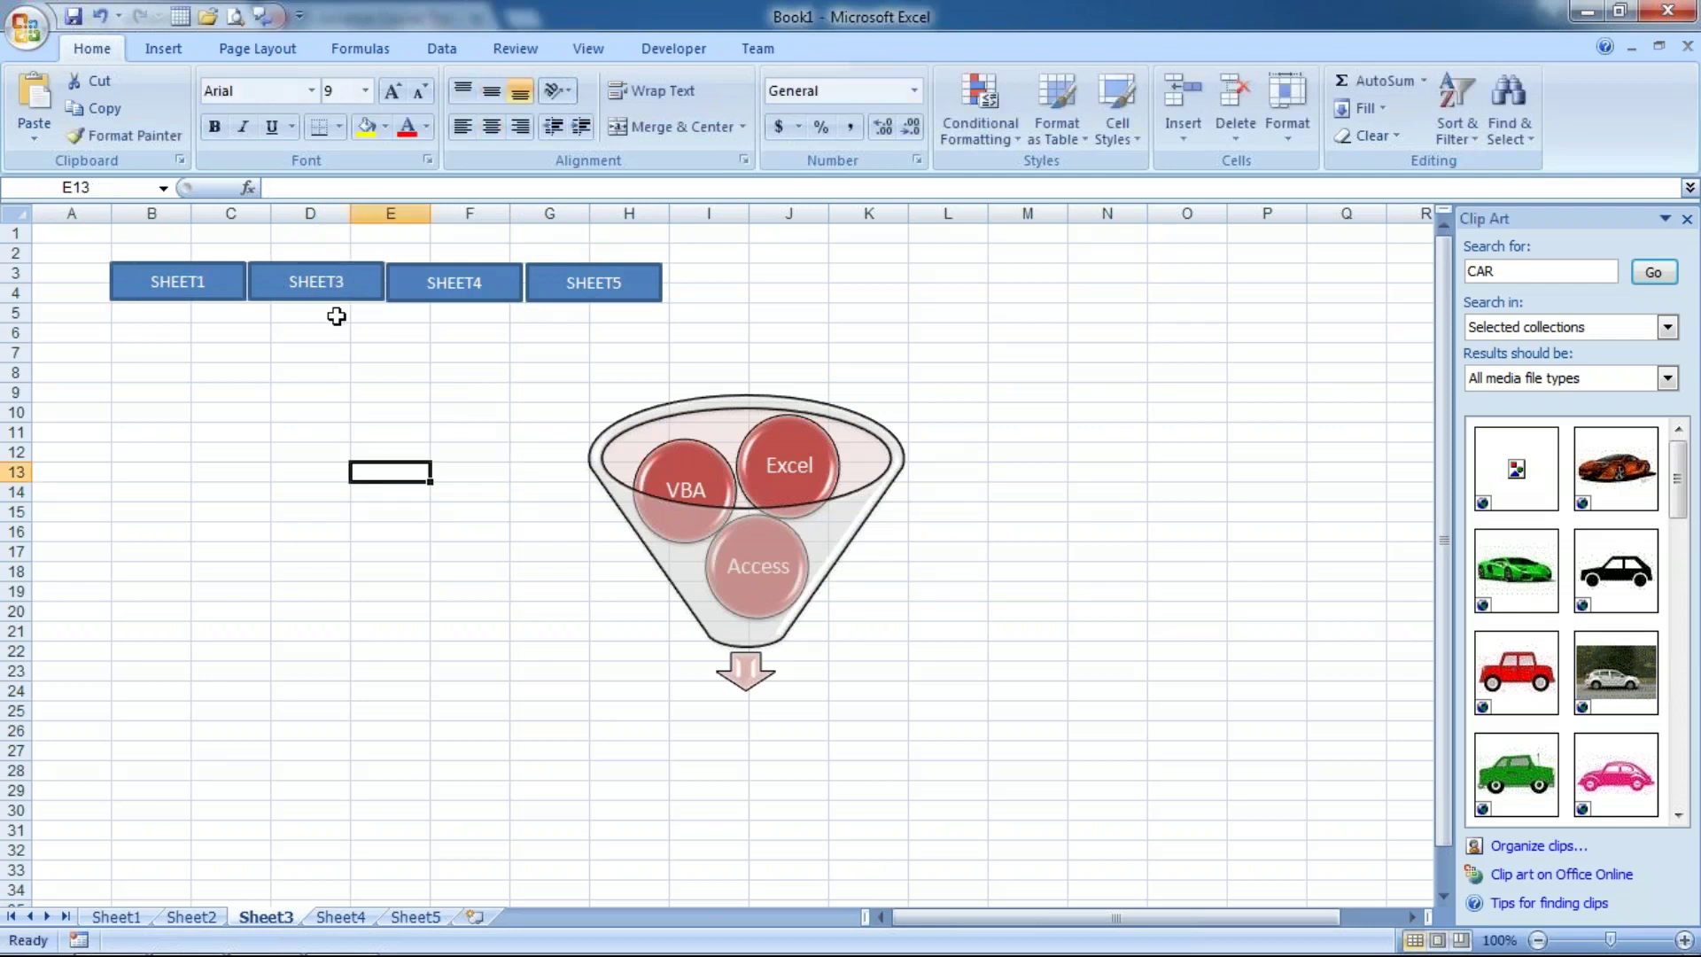
click(333, 285)
text(SHEET2)
click(274, 614)
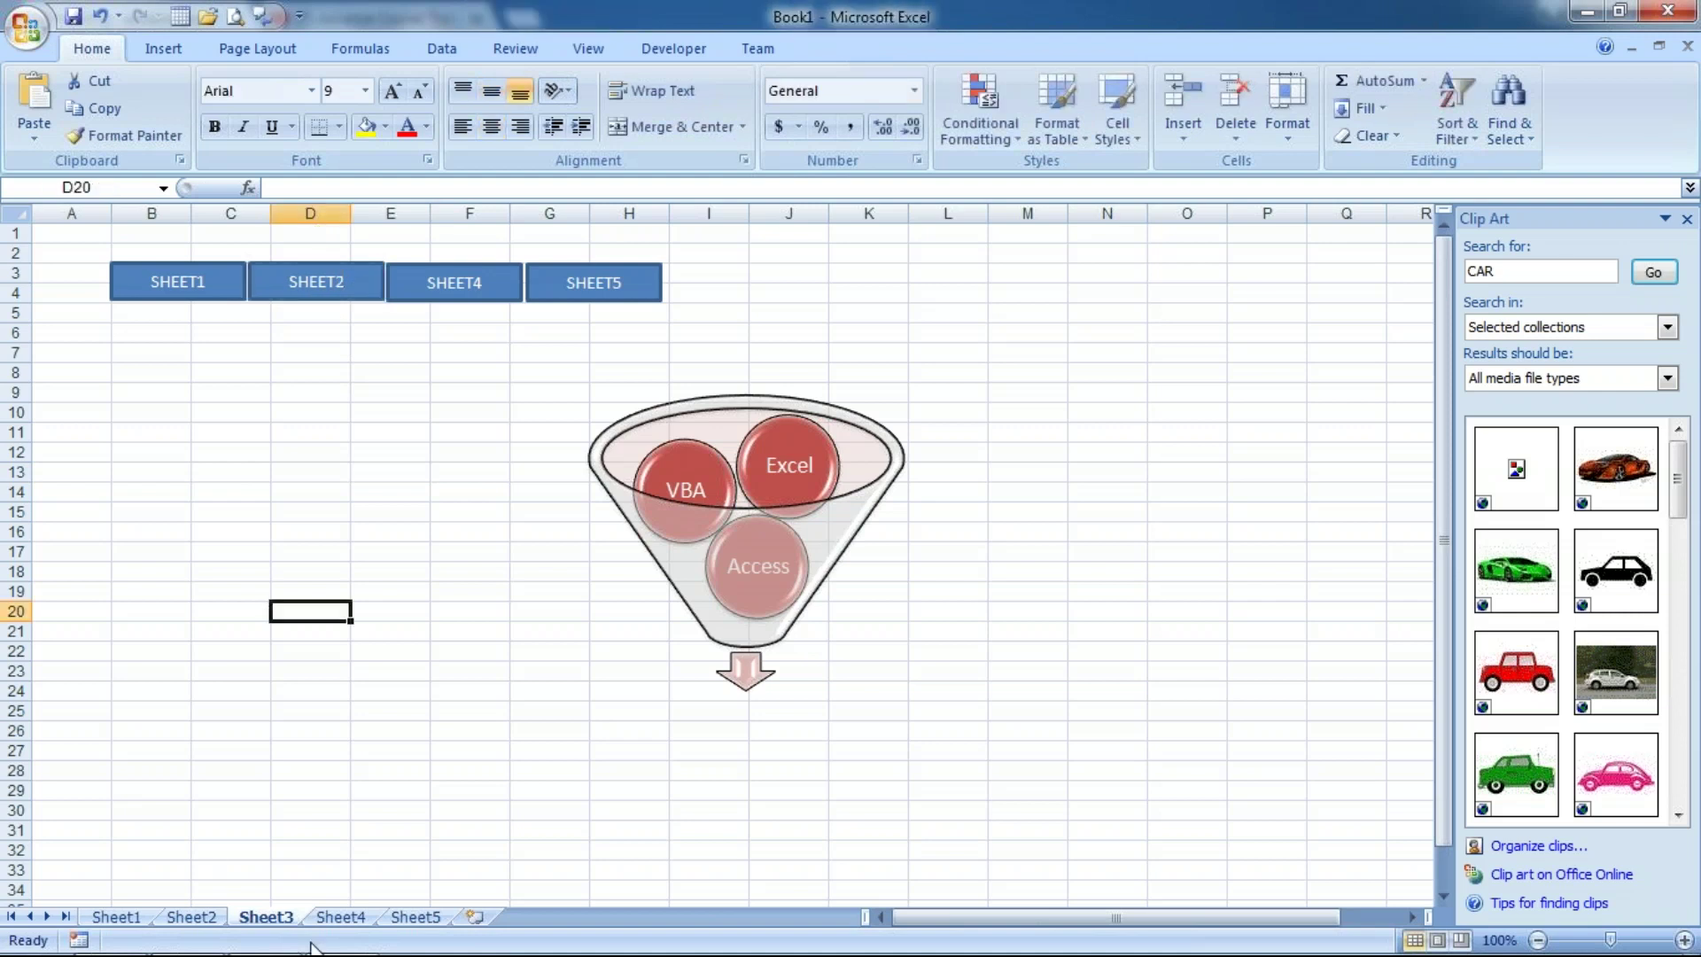
click(341, 917)
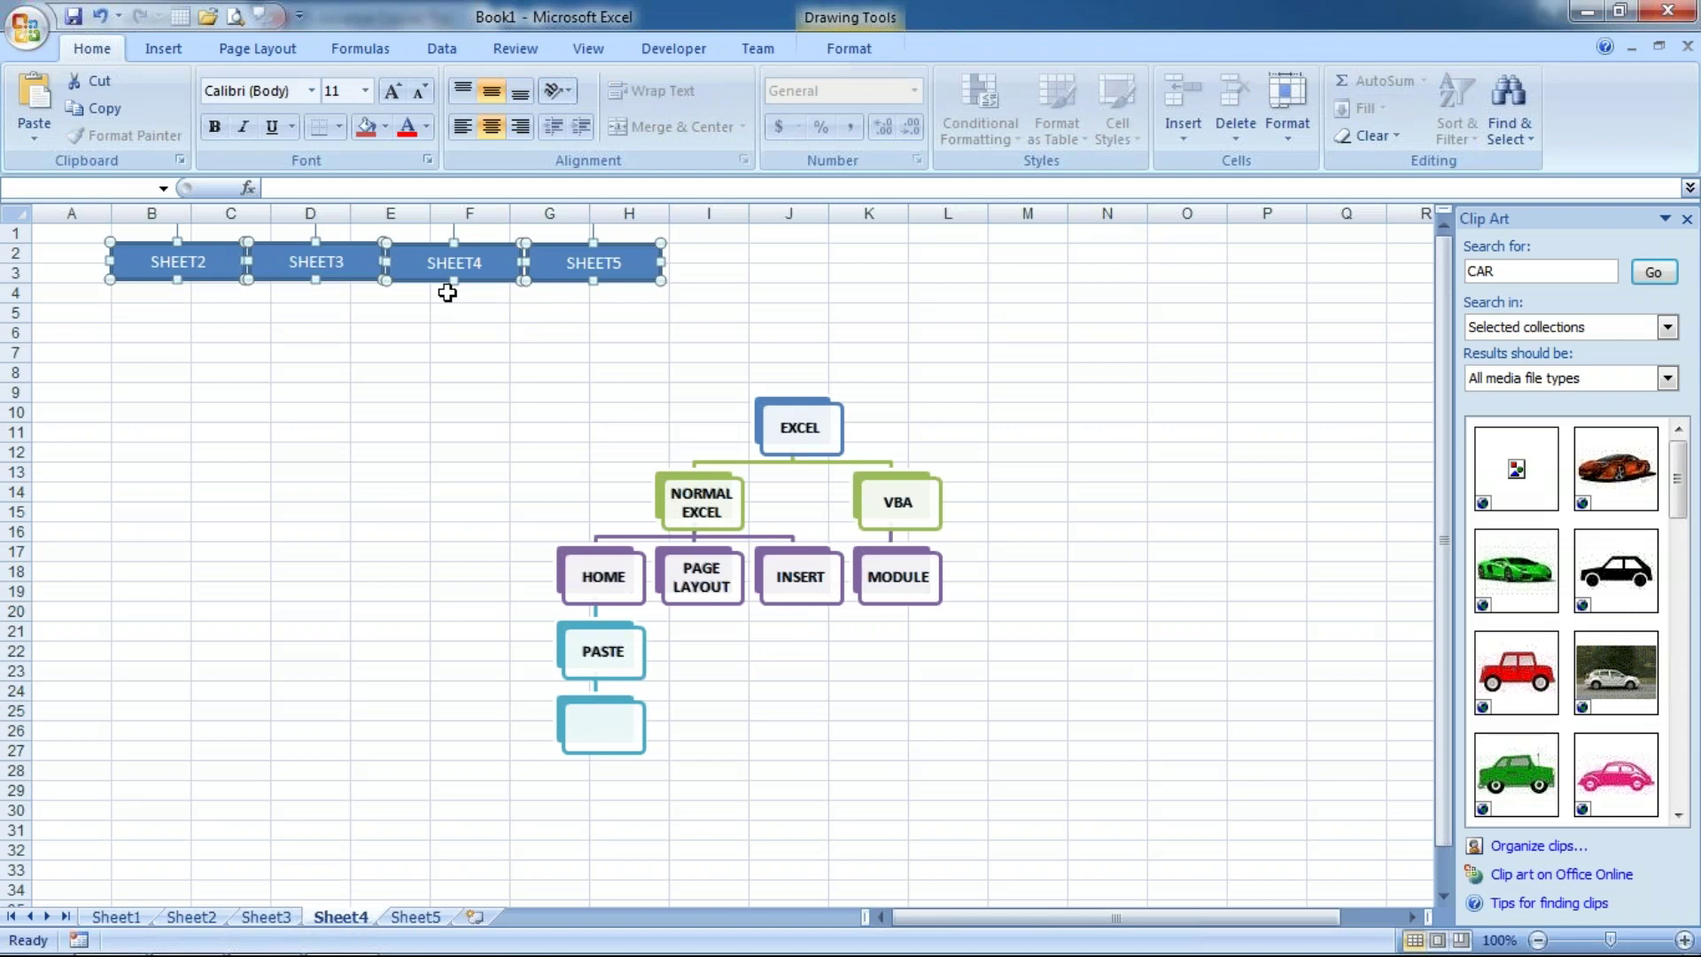
Renumber the first button labels to SHEET1, SHEET2 and SHEET3, correcting the mistyped S2EET3.
click(196, 265)
key(BackSpace)
text(1)
click(326, 263)
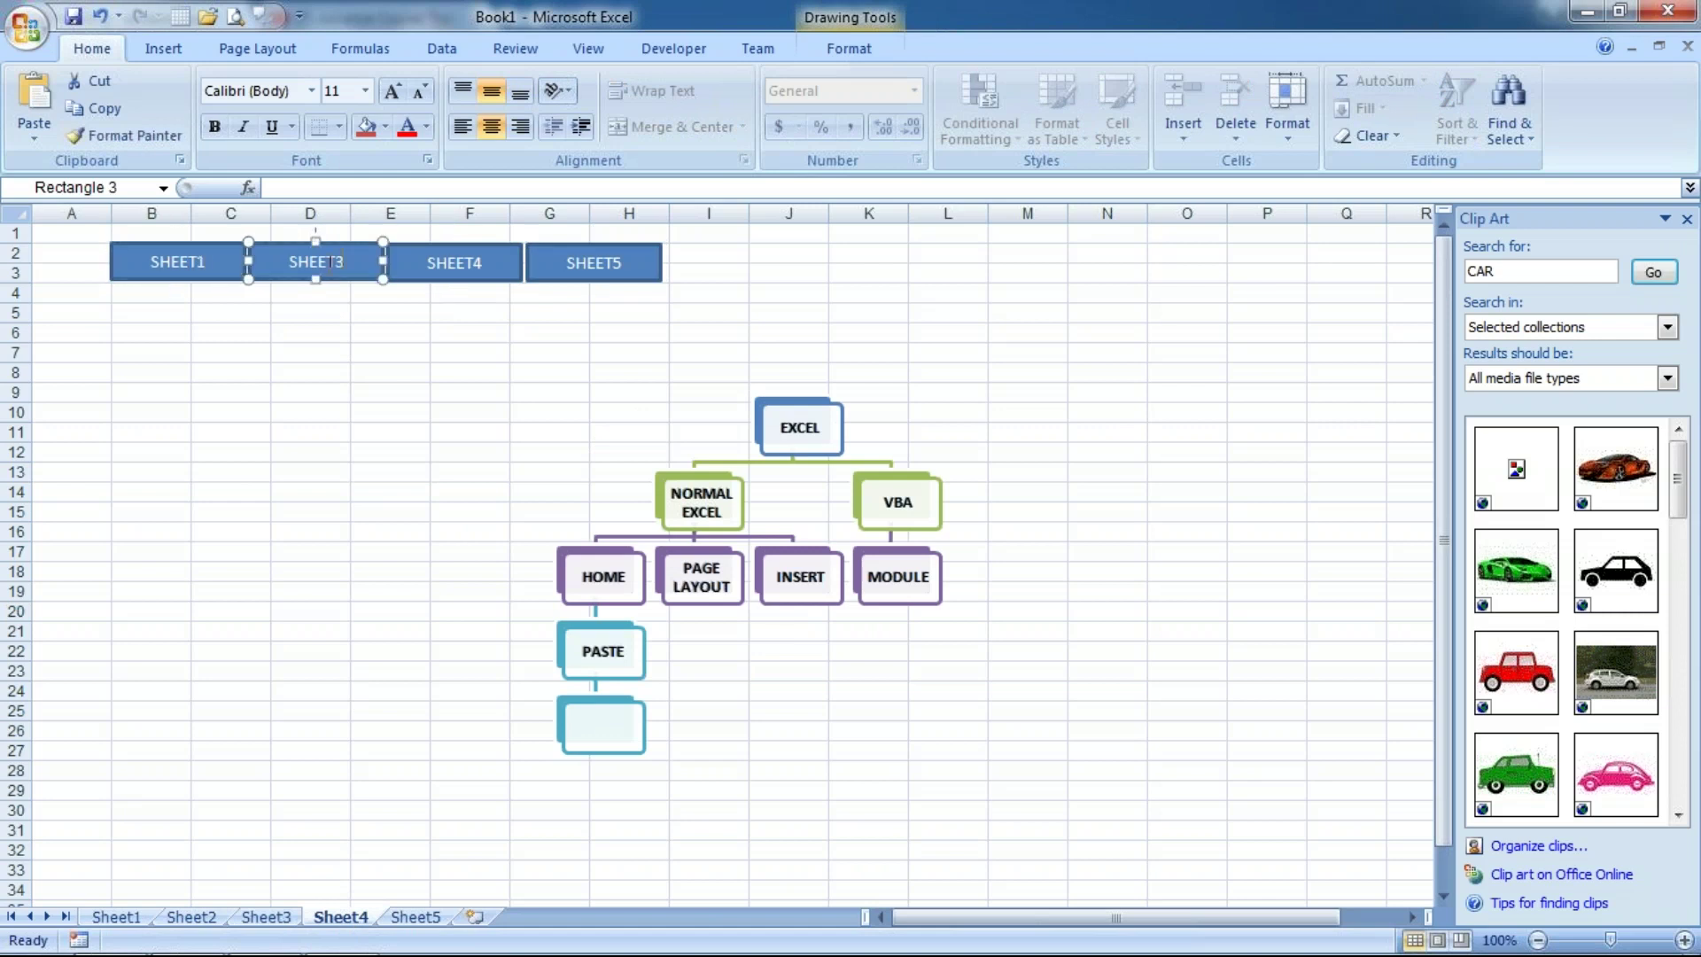
text(2)
click(497, 266)
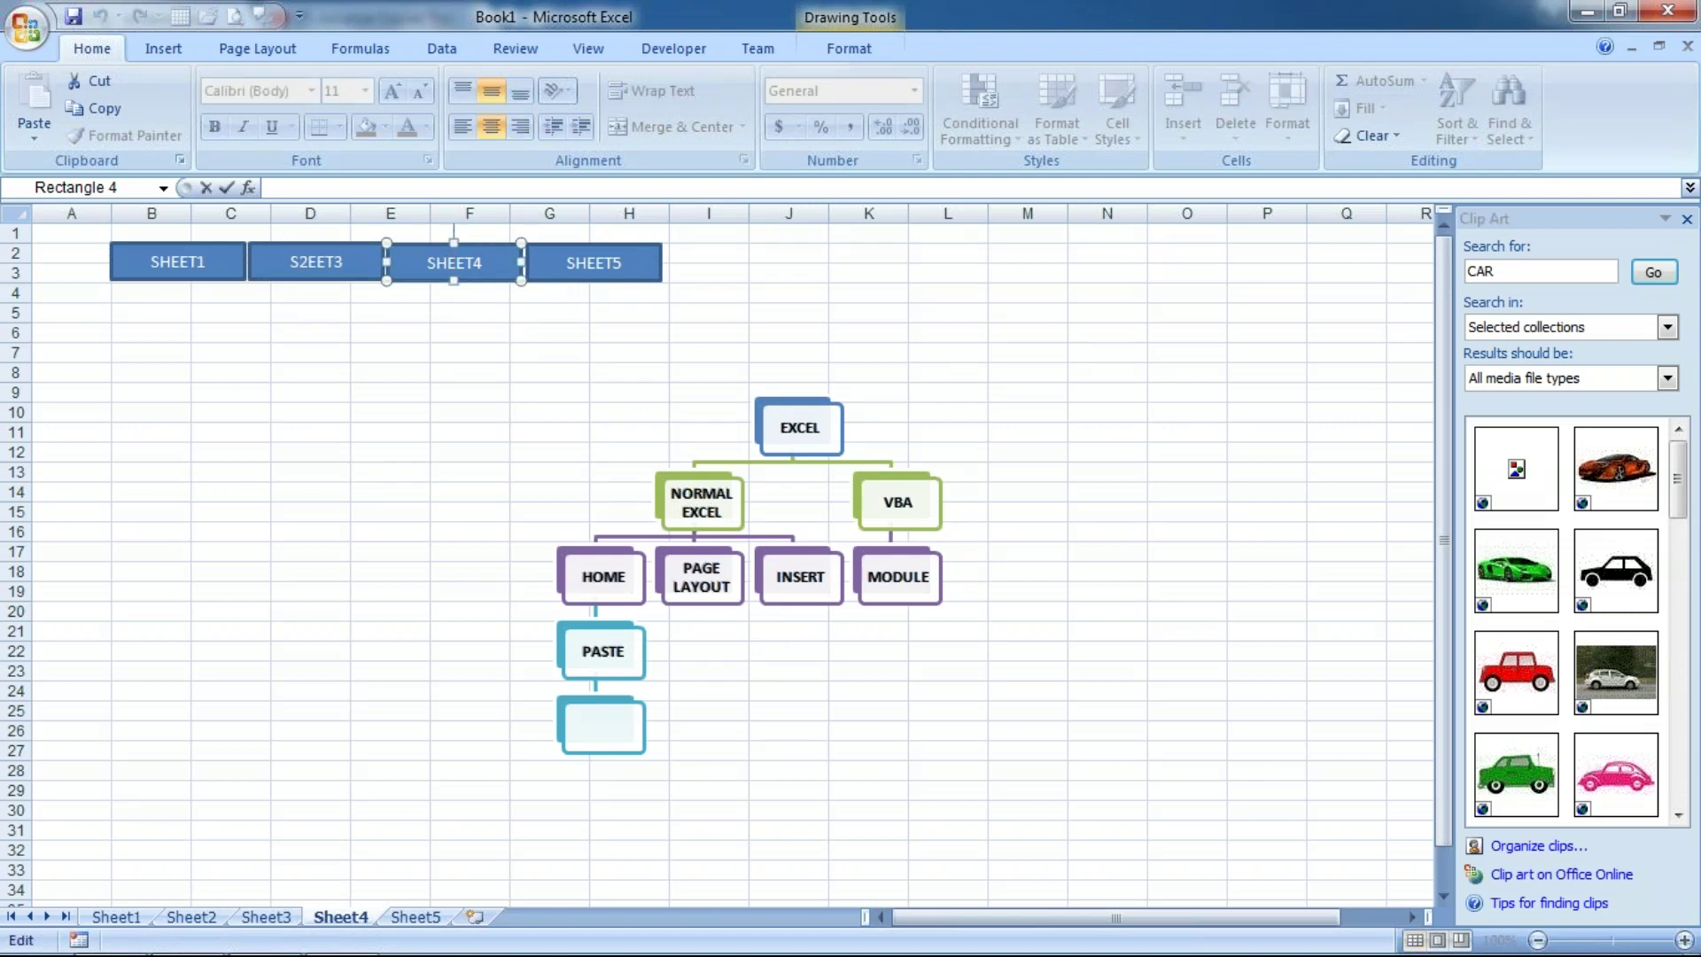
click(328, 276)
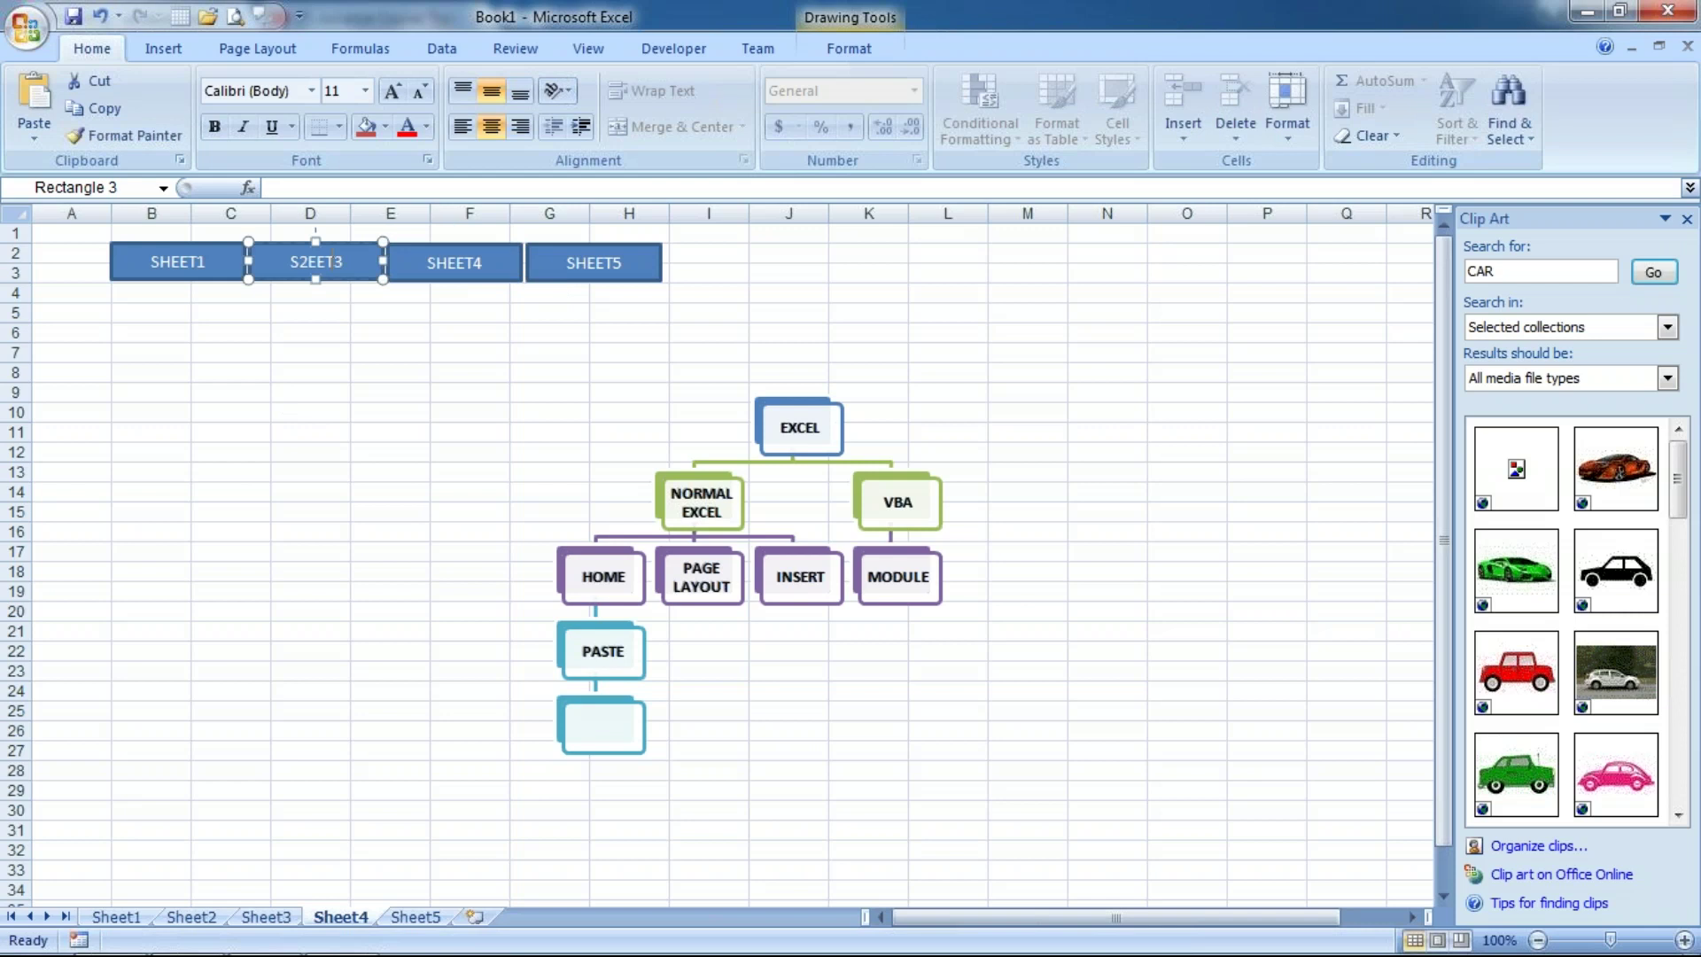
click(338, 262)
key(BackSpace)
text(2)
click(453, 262)
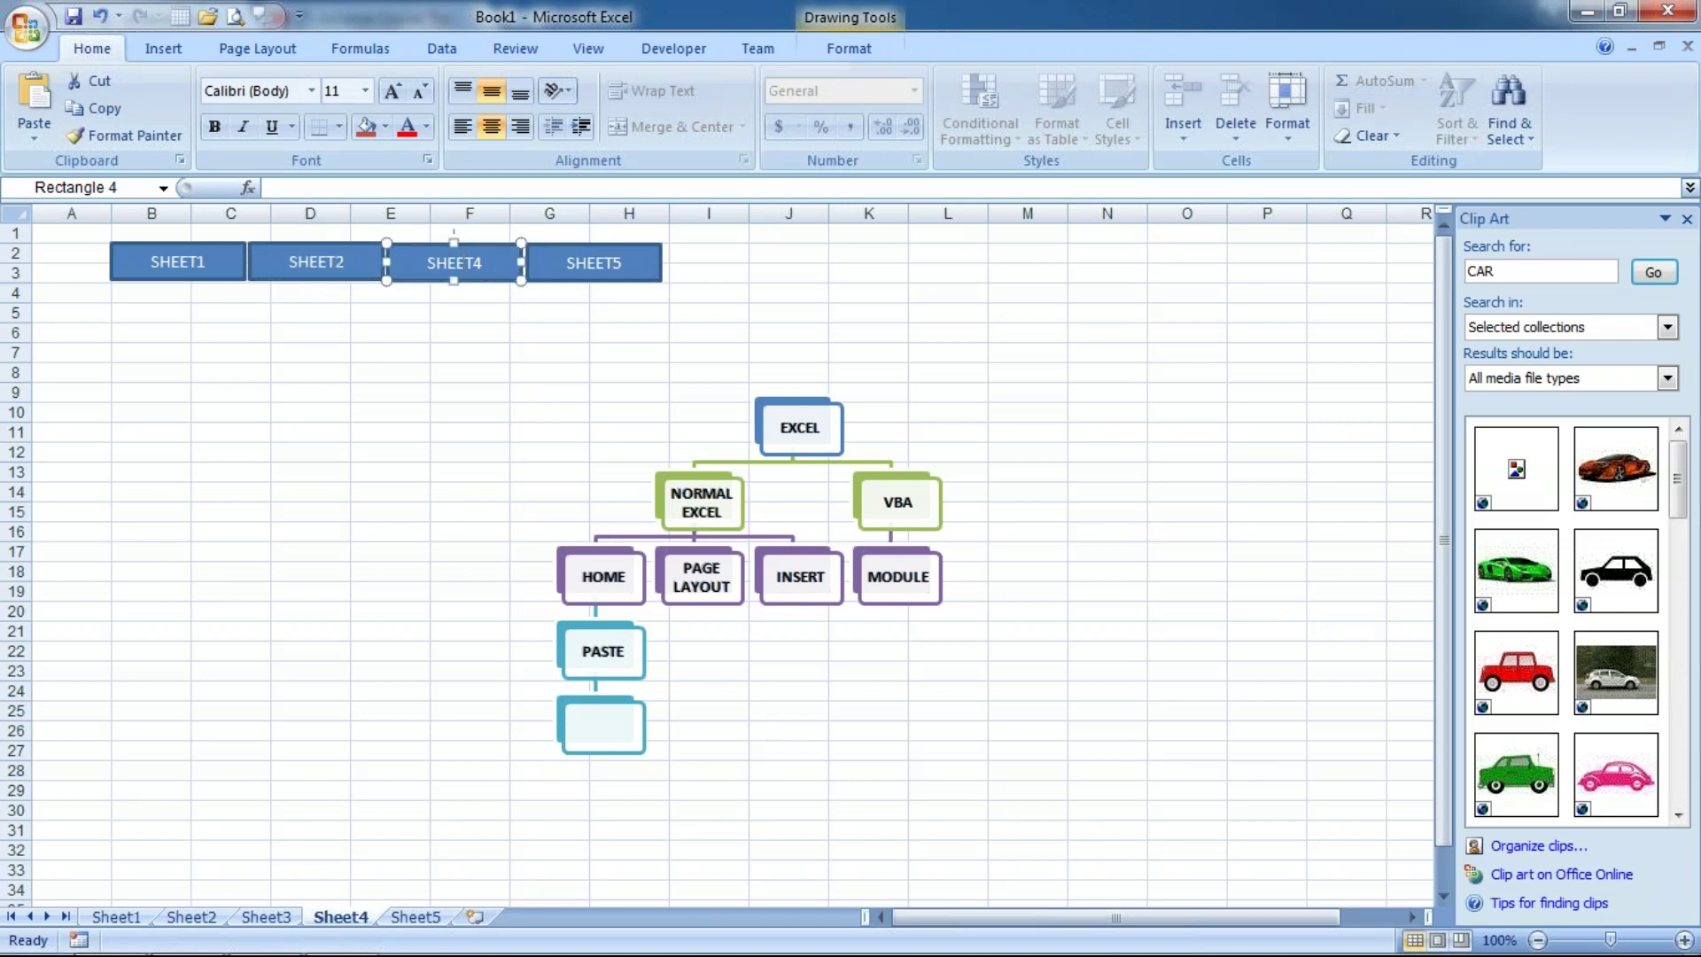
key(BackSpace)
text(3)
click(615, 262)
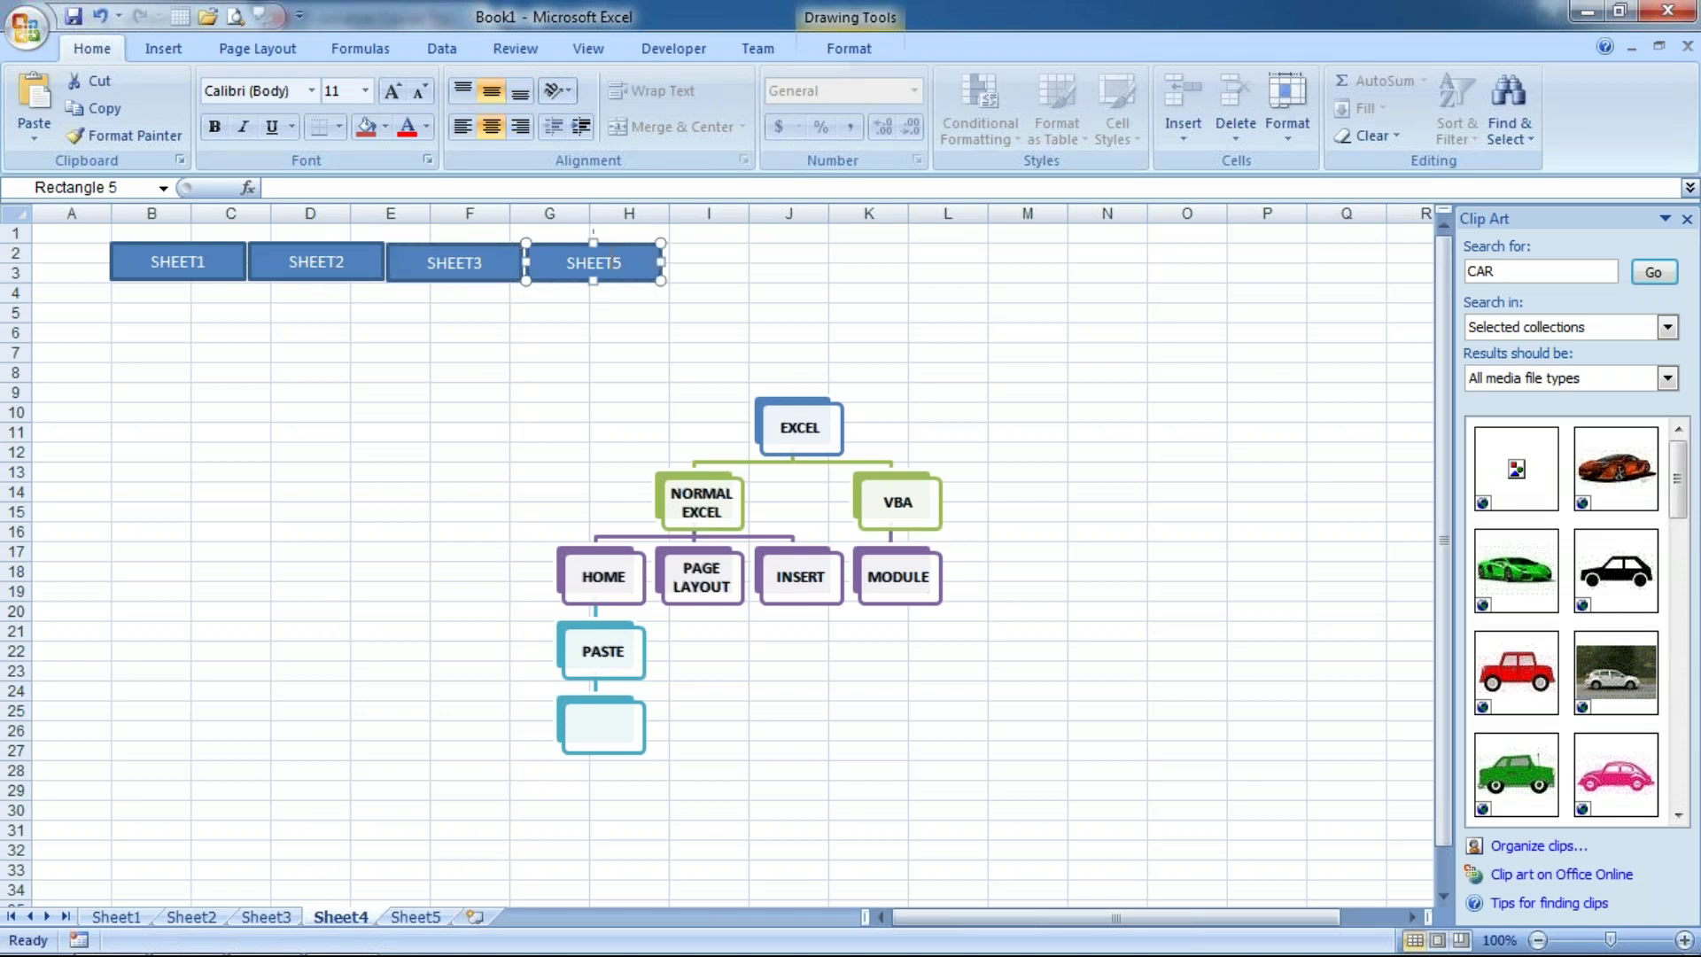
On Sheet5, relabel the first three buttons SHEET1, SHEET2 and SHEET3.
click(416, 916)
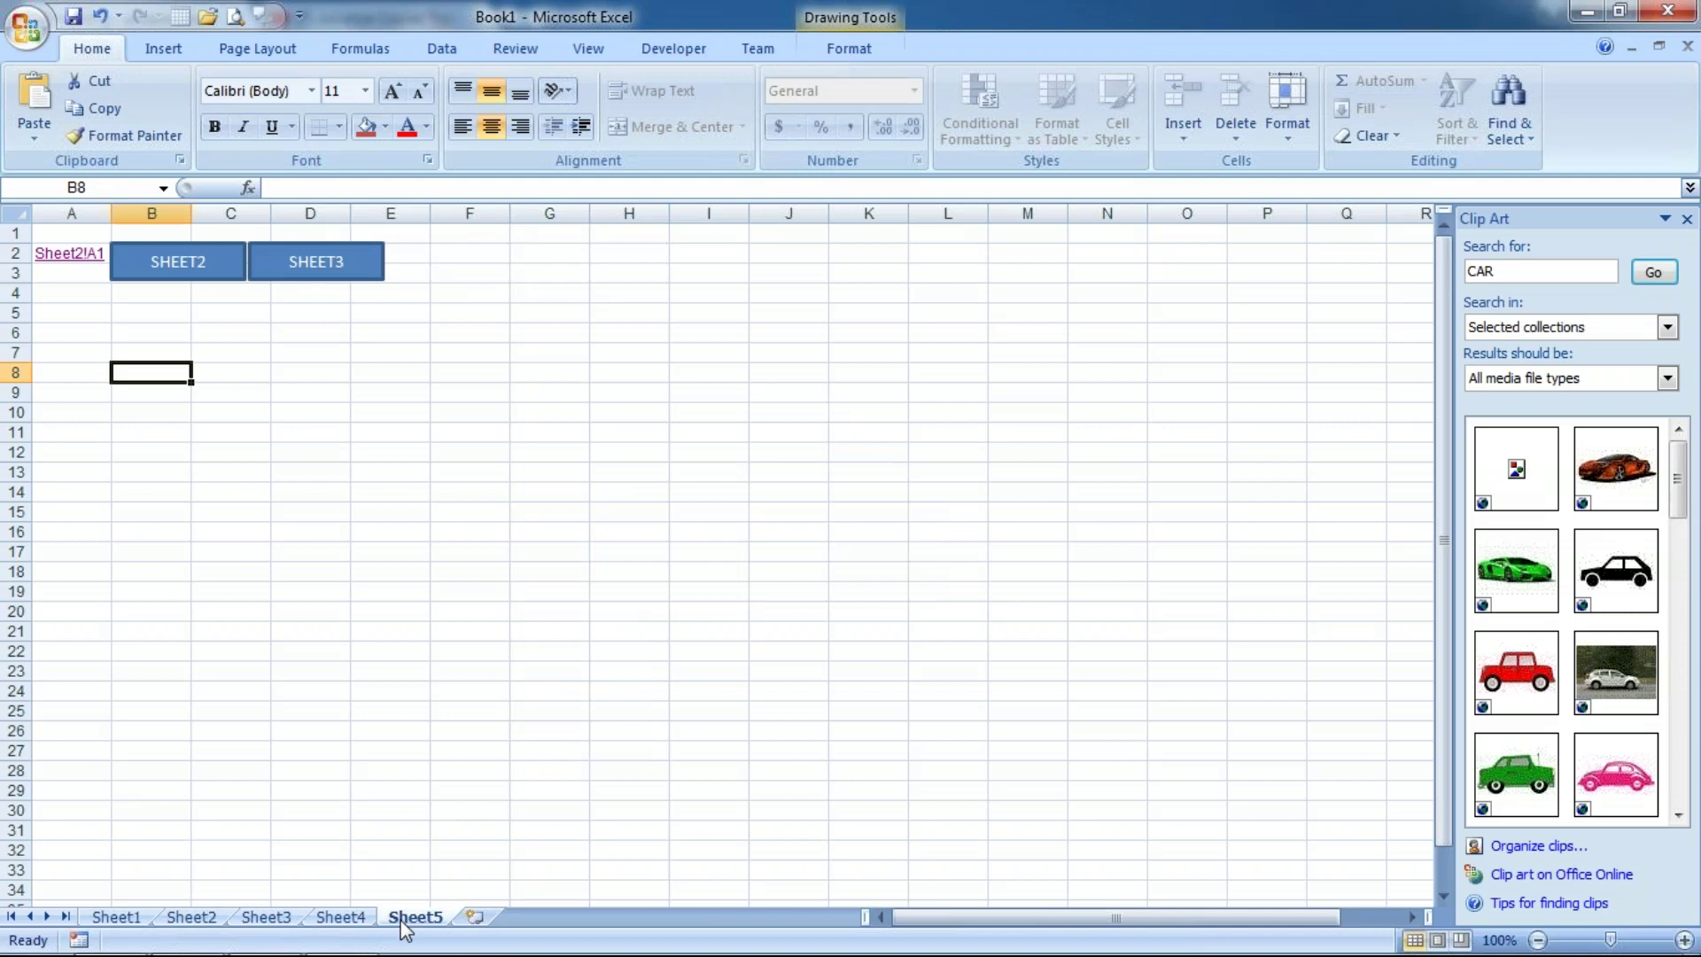
click(208, 259)
key(BackSpace)
text(1)
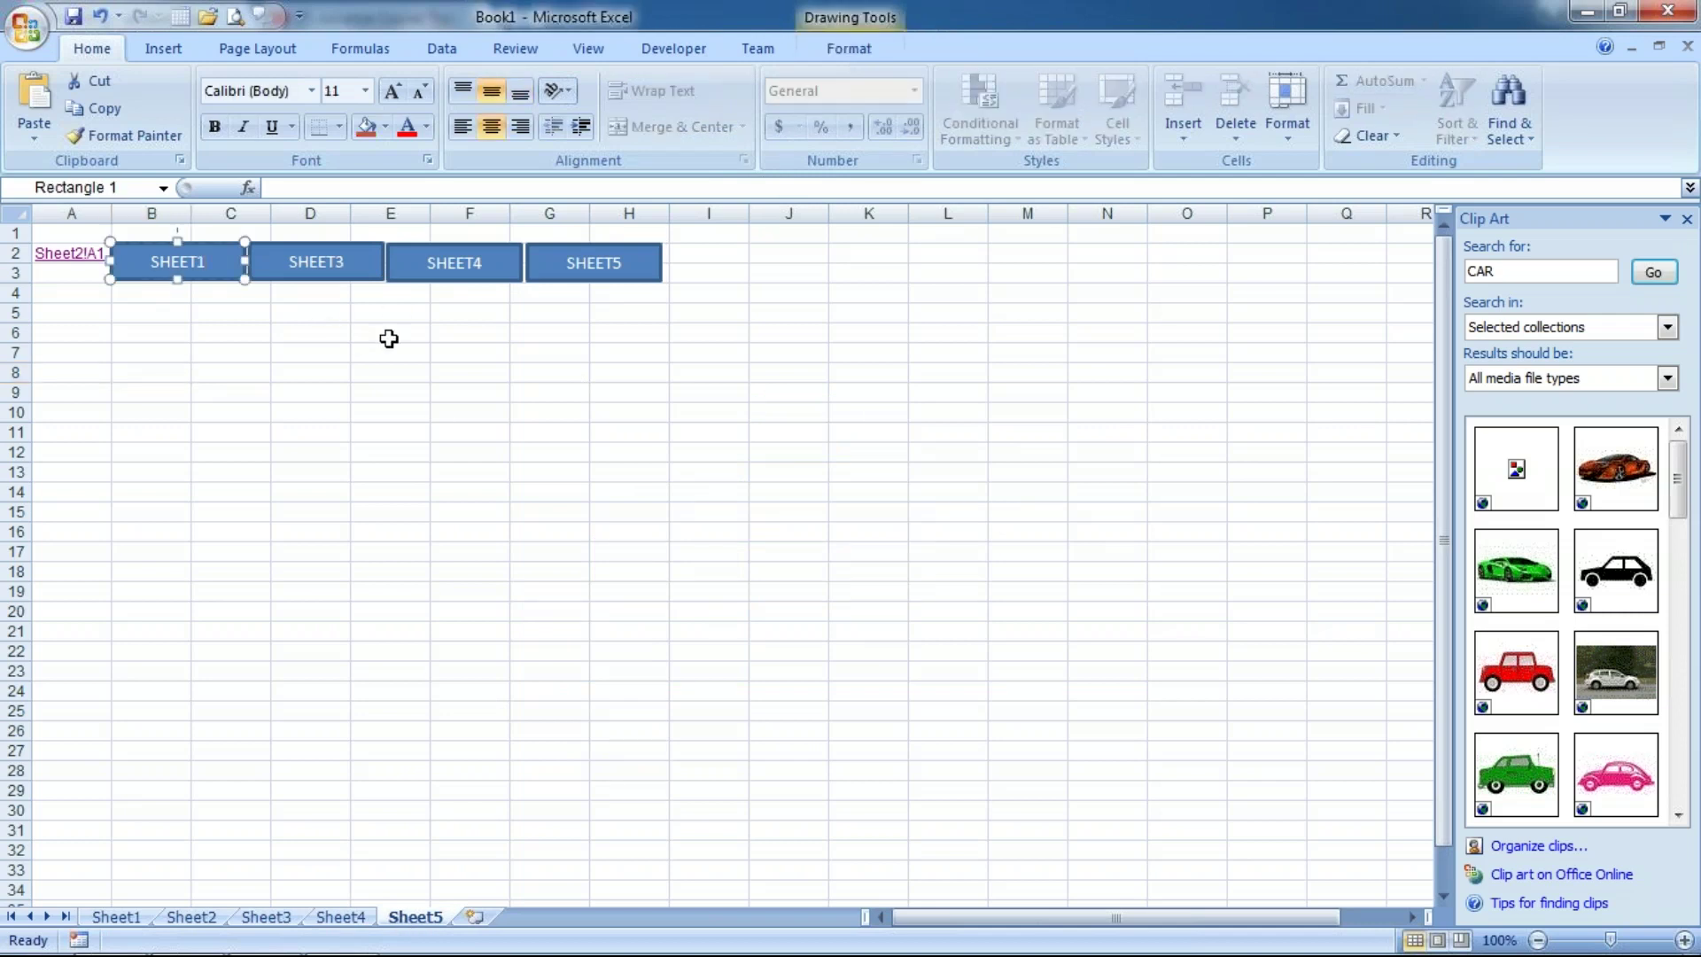
click(316, 262)
key(BackSpace)
text(2)
click(443, 263)
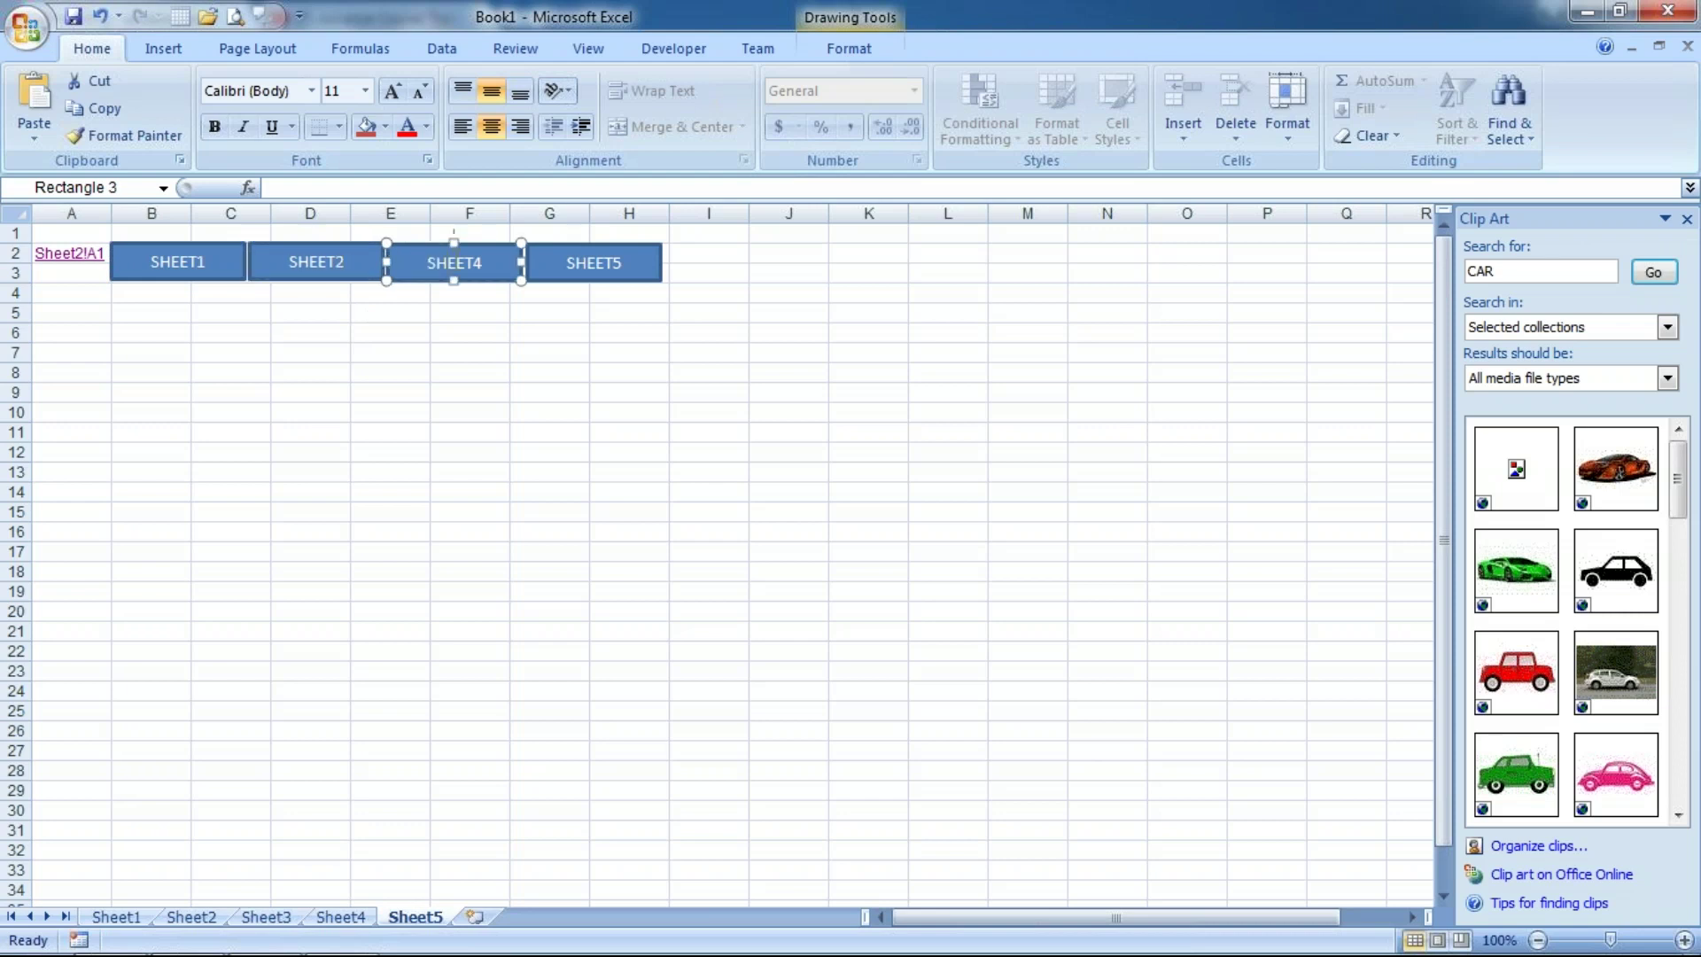
key(BackSpace)
text(3)
Change the last button's label to SHEET4 and return to Sheet1.
click(569, 262)
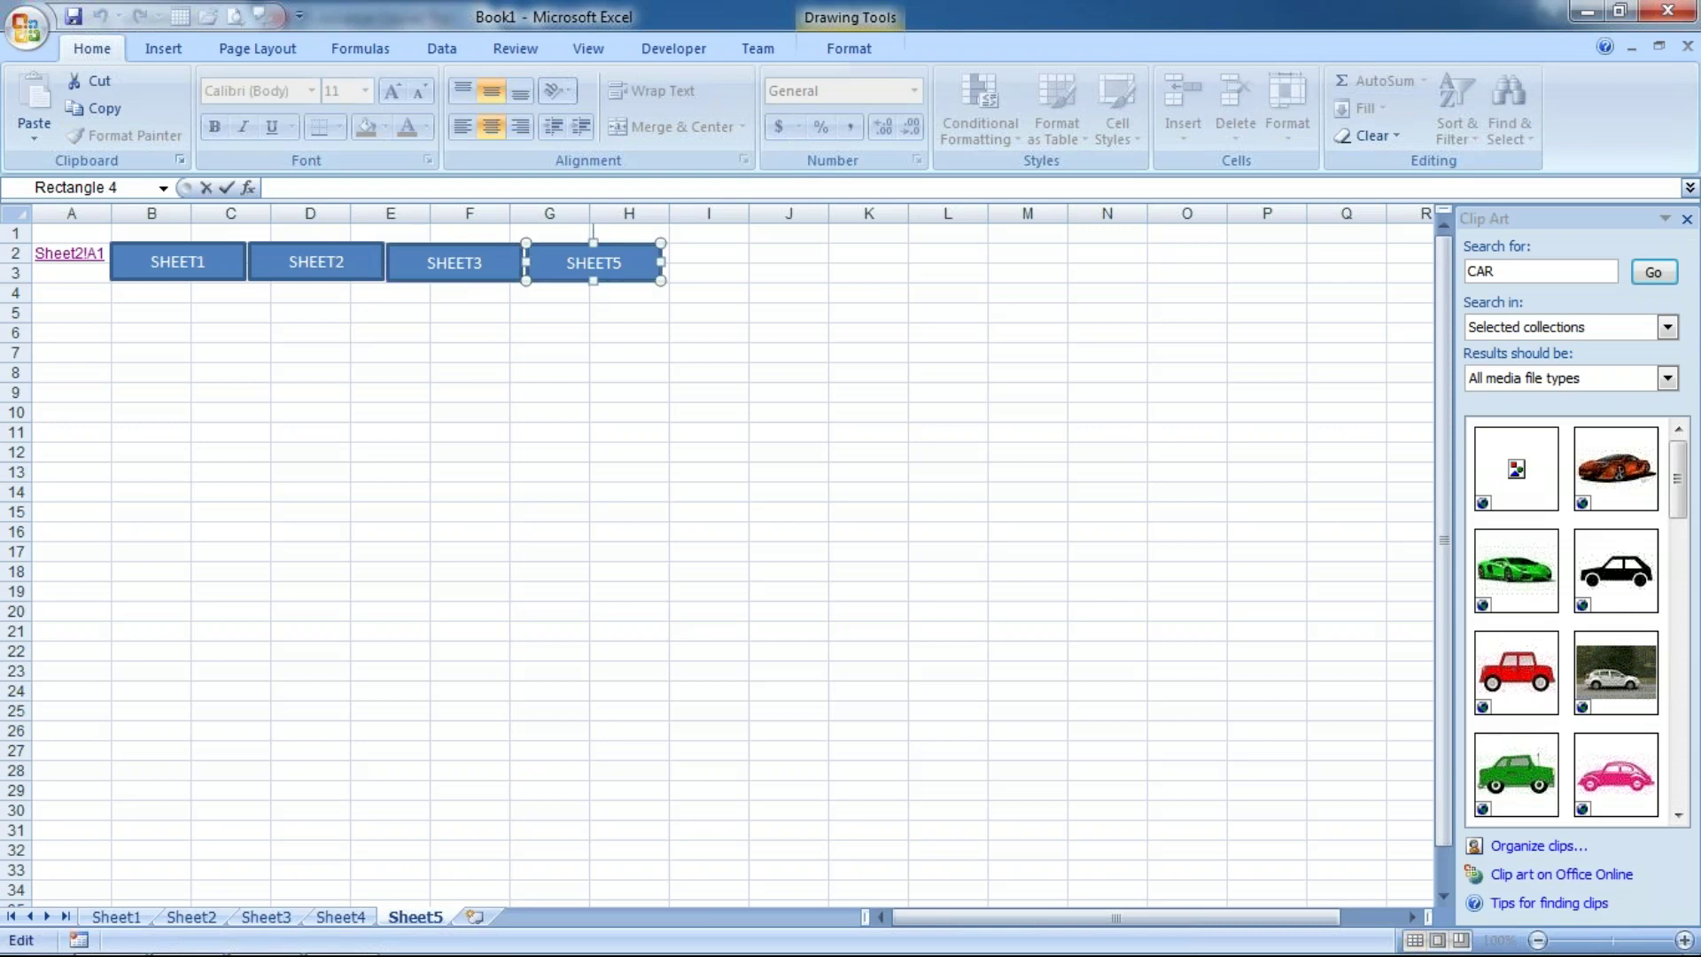
key(Escape)
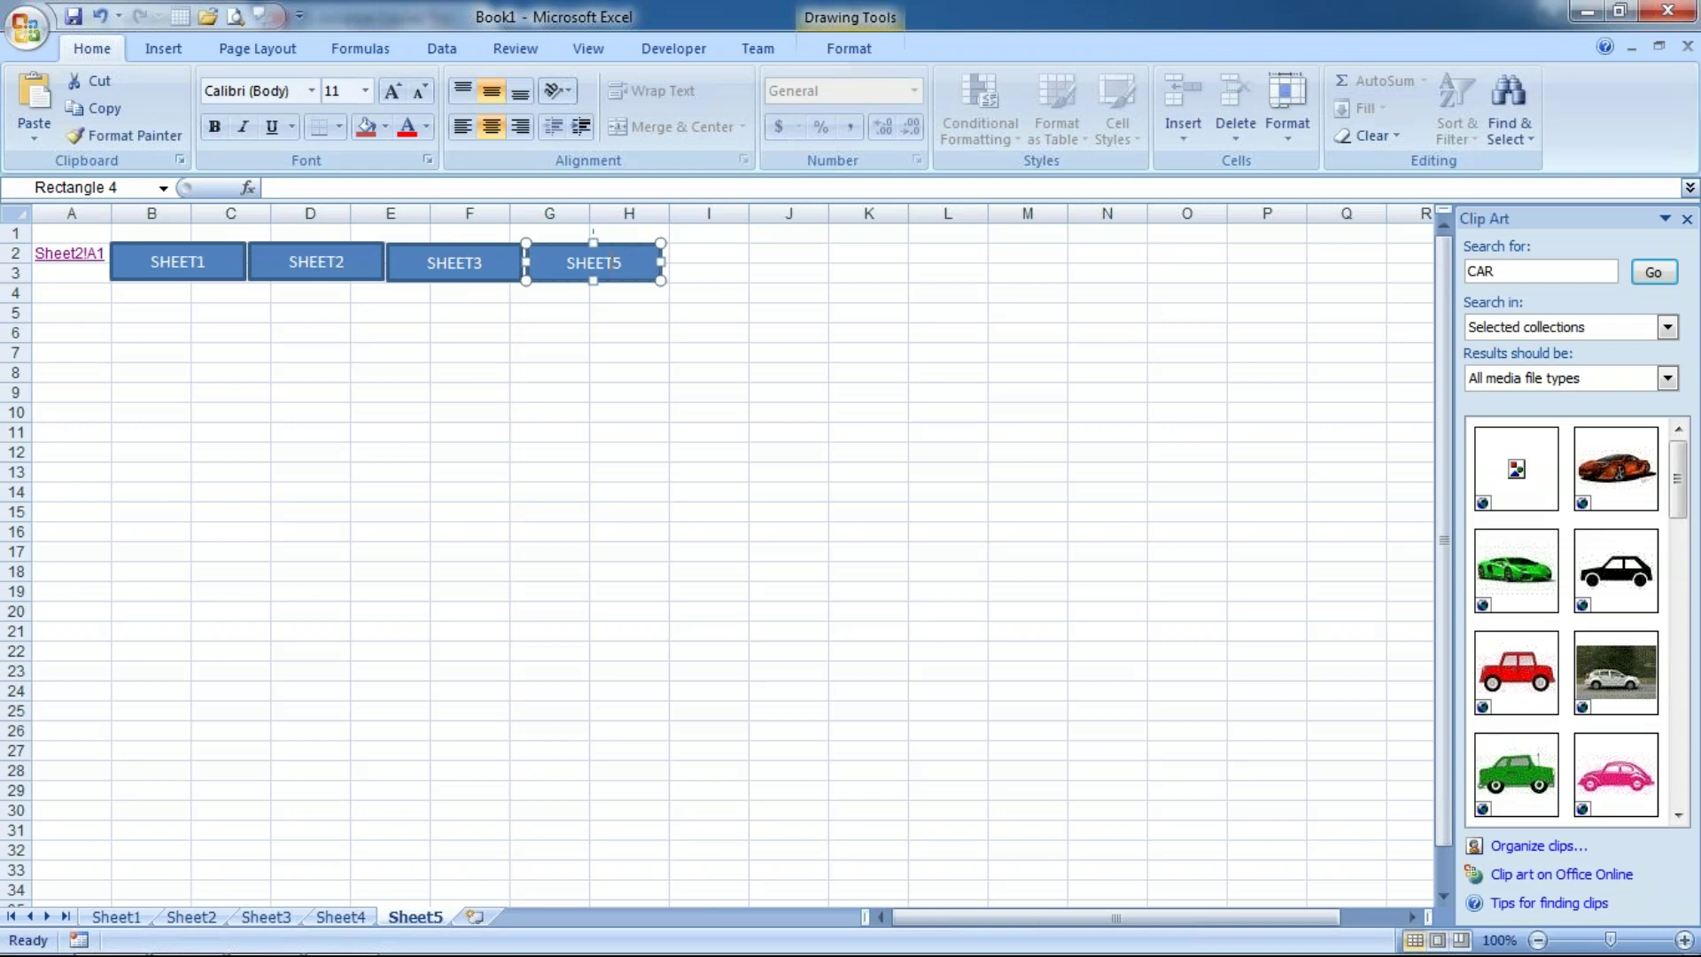
key(BackSpace)
text(4)
click(262, 492)
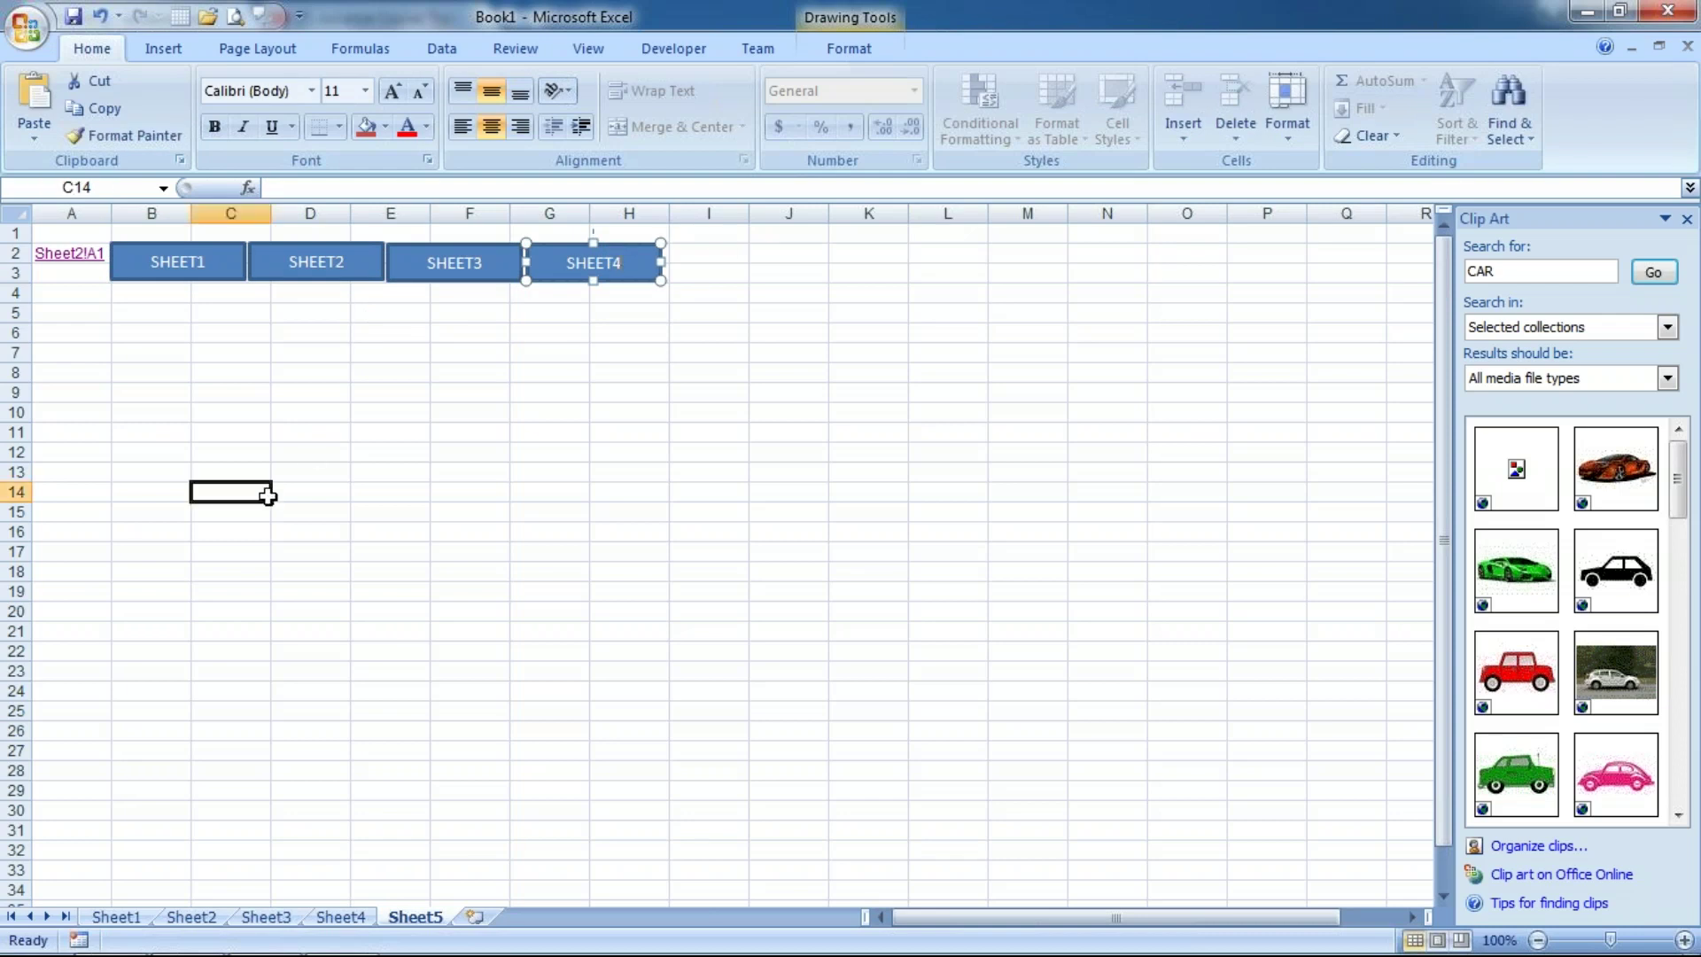
click(115, 917)
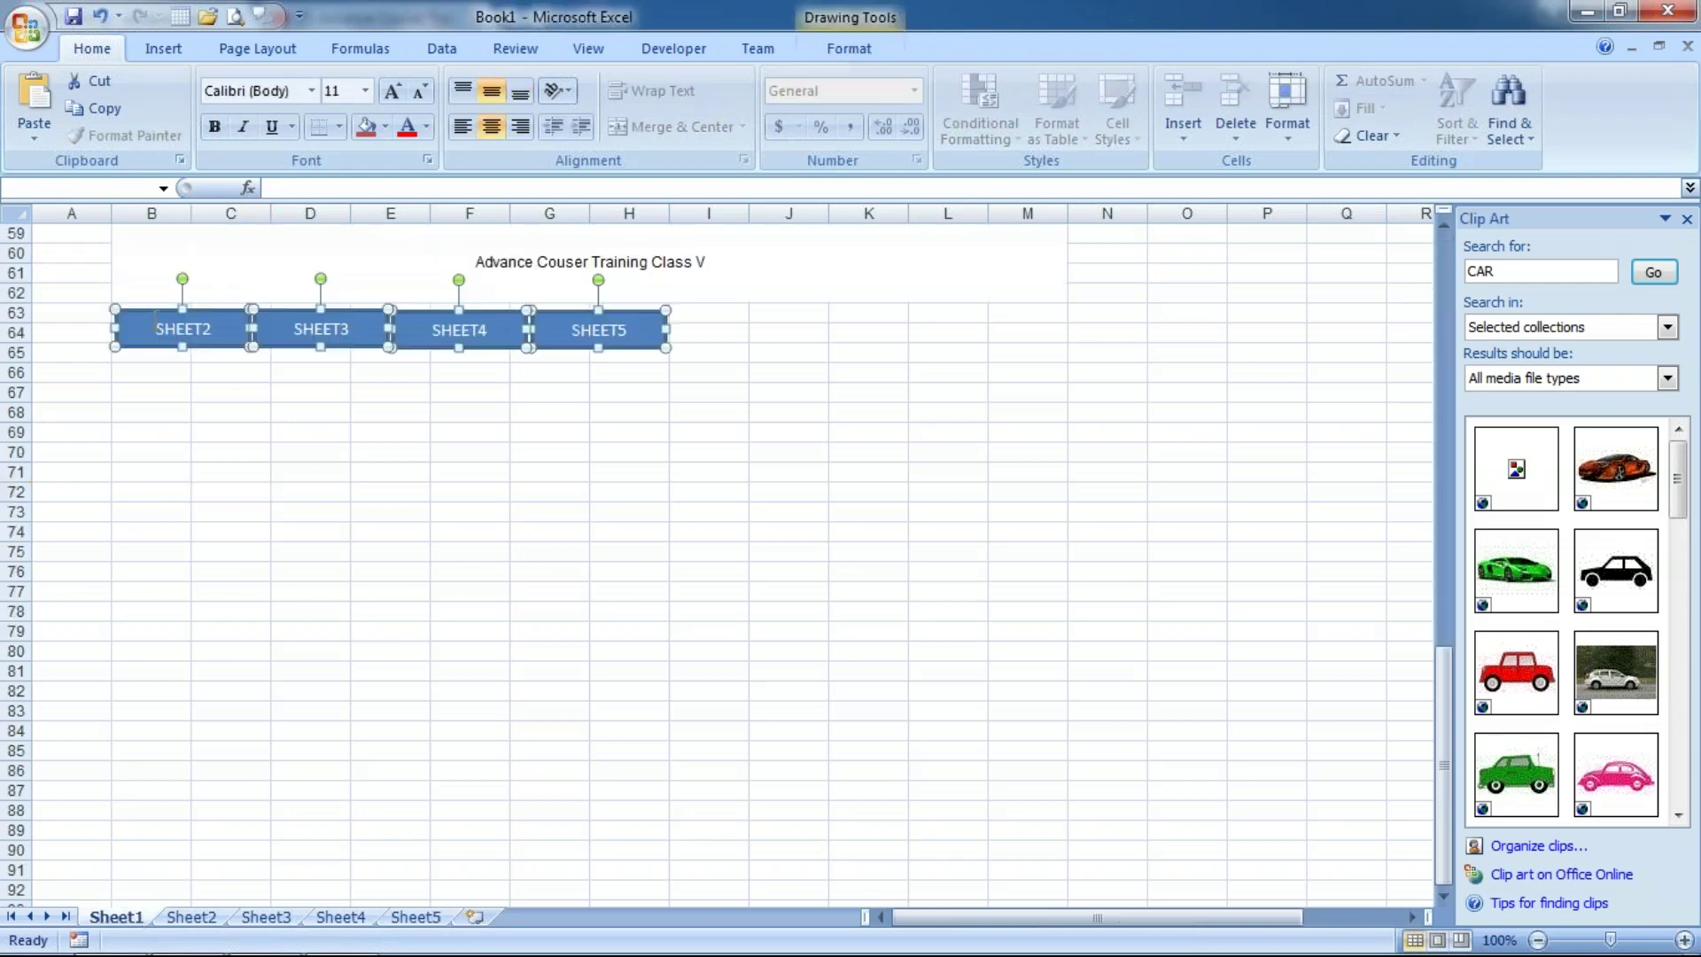
Hyperlink Sheet1's SHEET2 and SHEET3 buttons to Sheet2 and Sheet3.
click(158, 329)
right_click(156, 319)
click(229, 503)
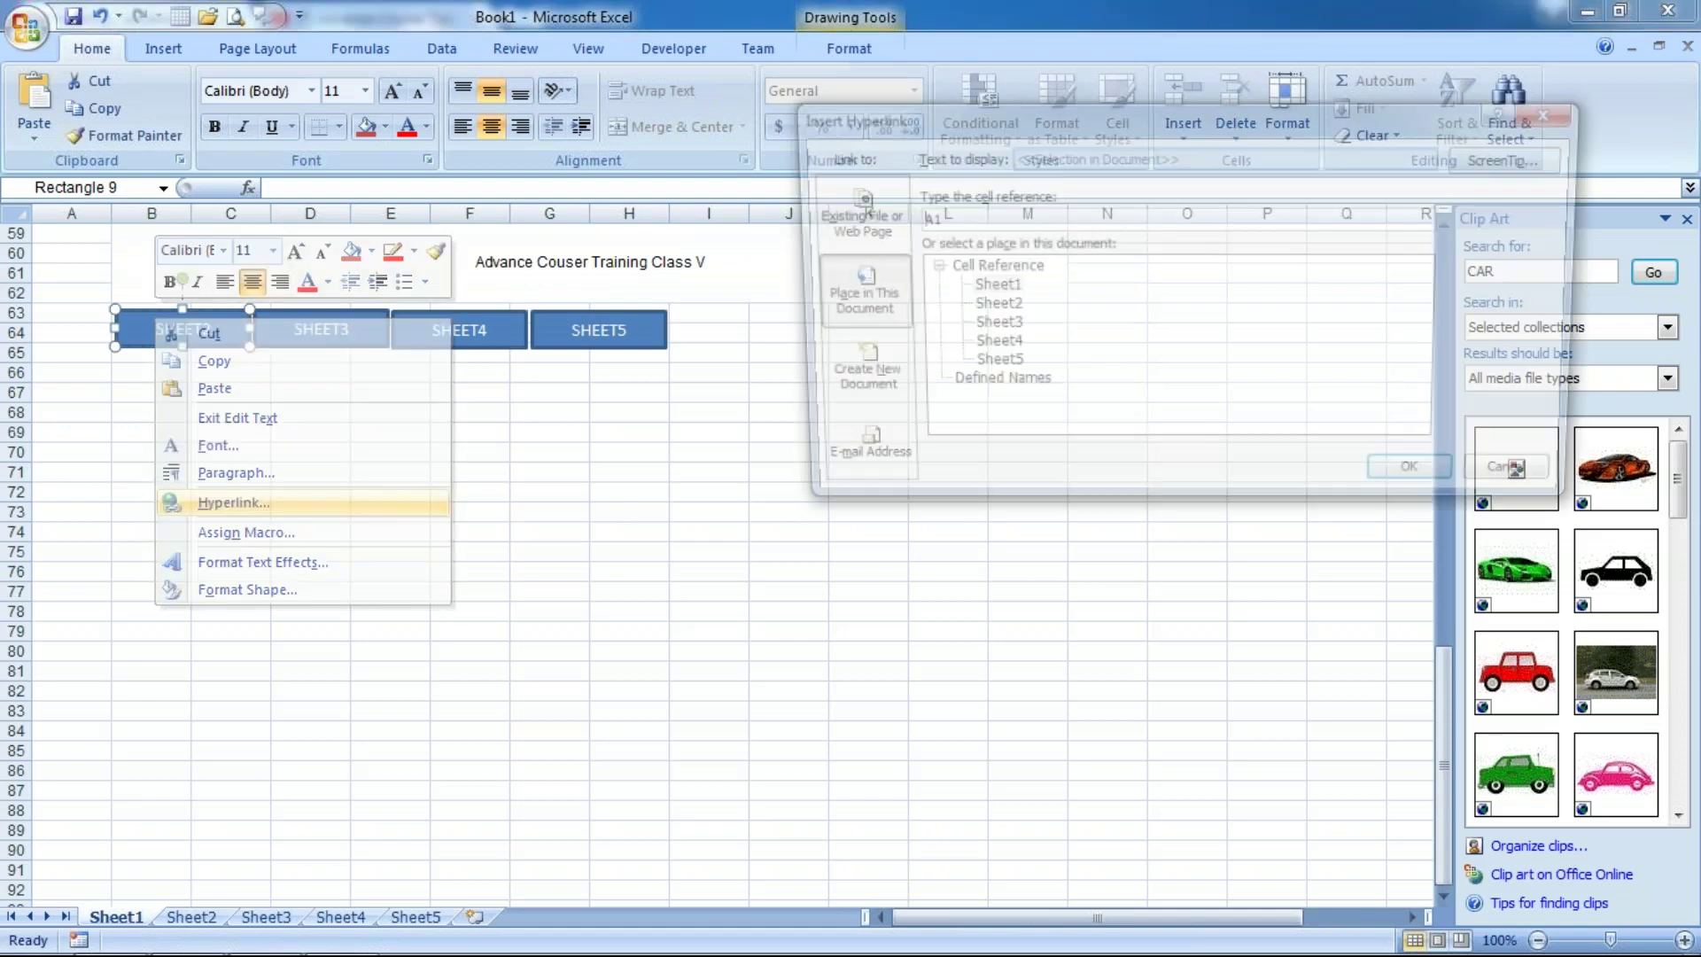
click(980, 306)
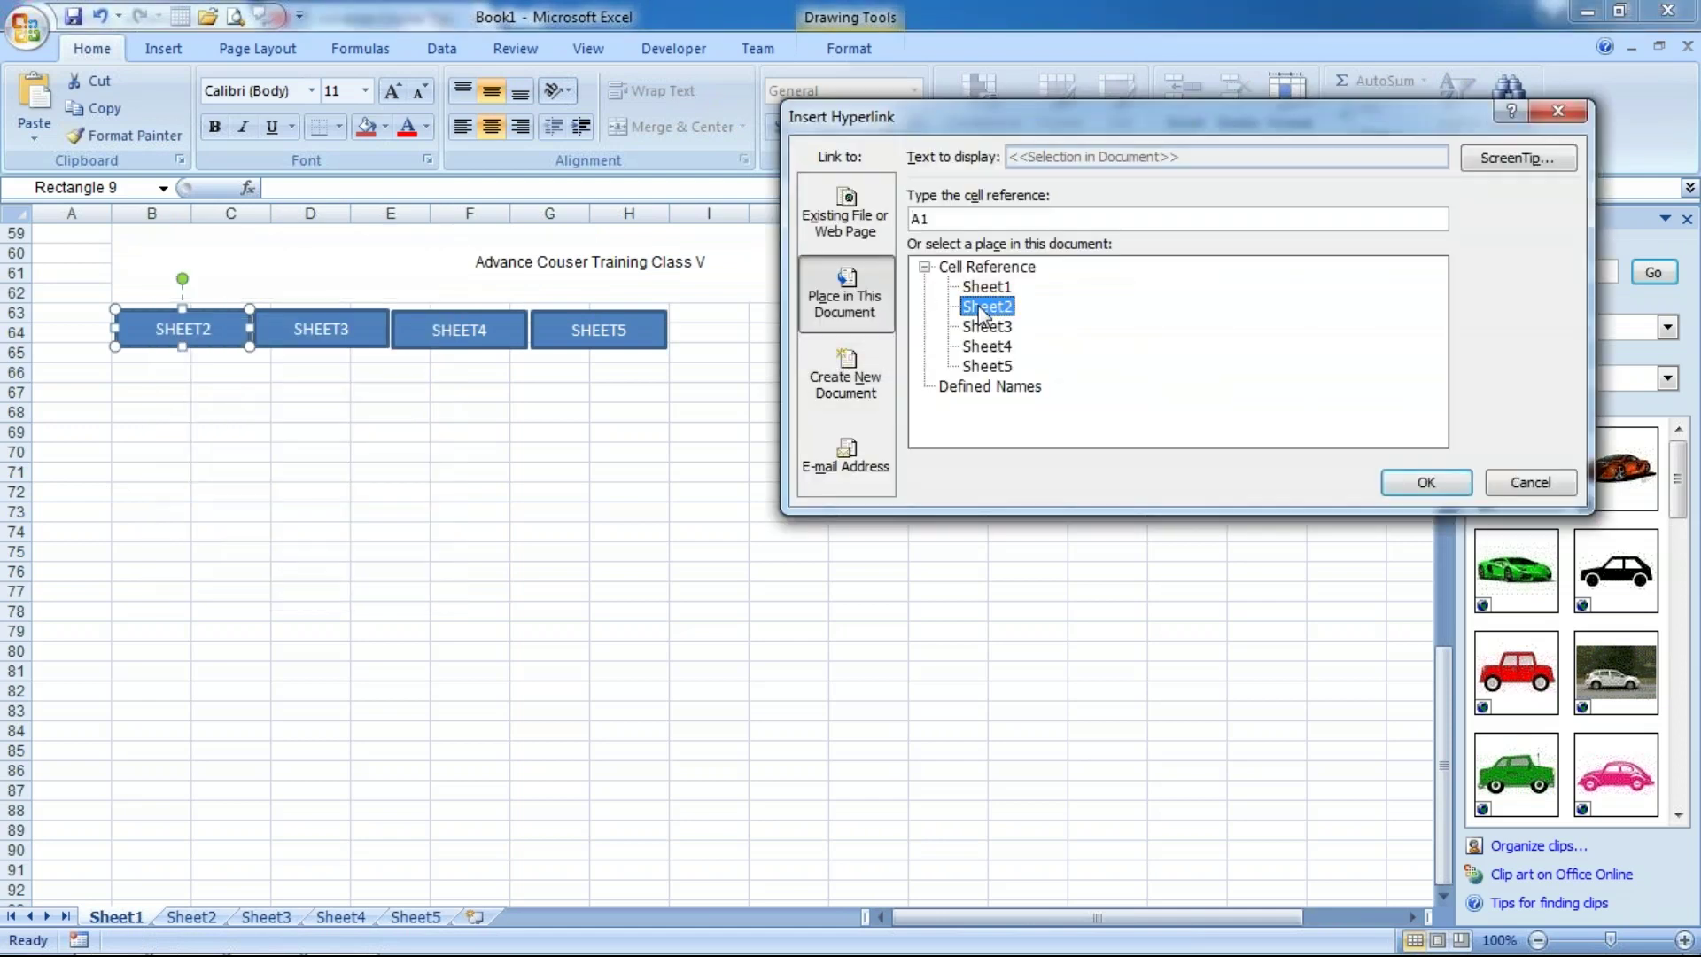
click(1425, 482)
click(340, 335)
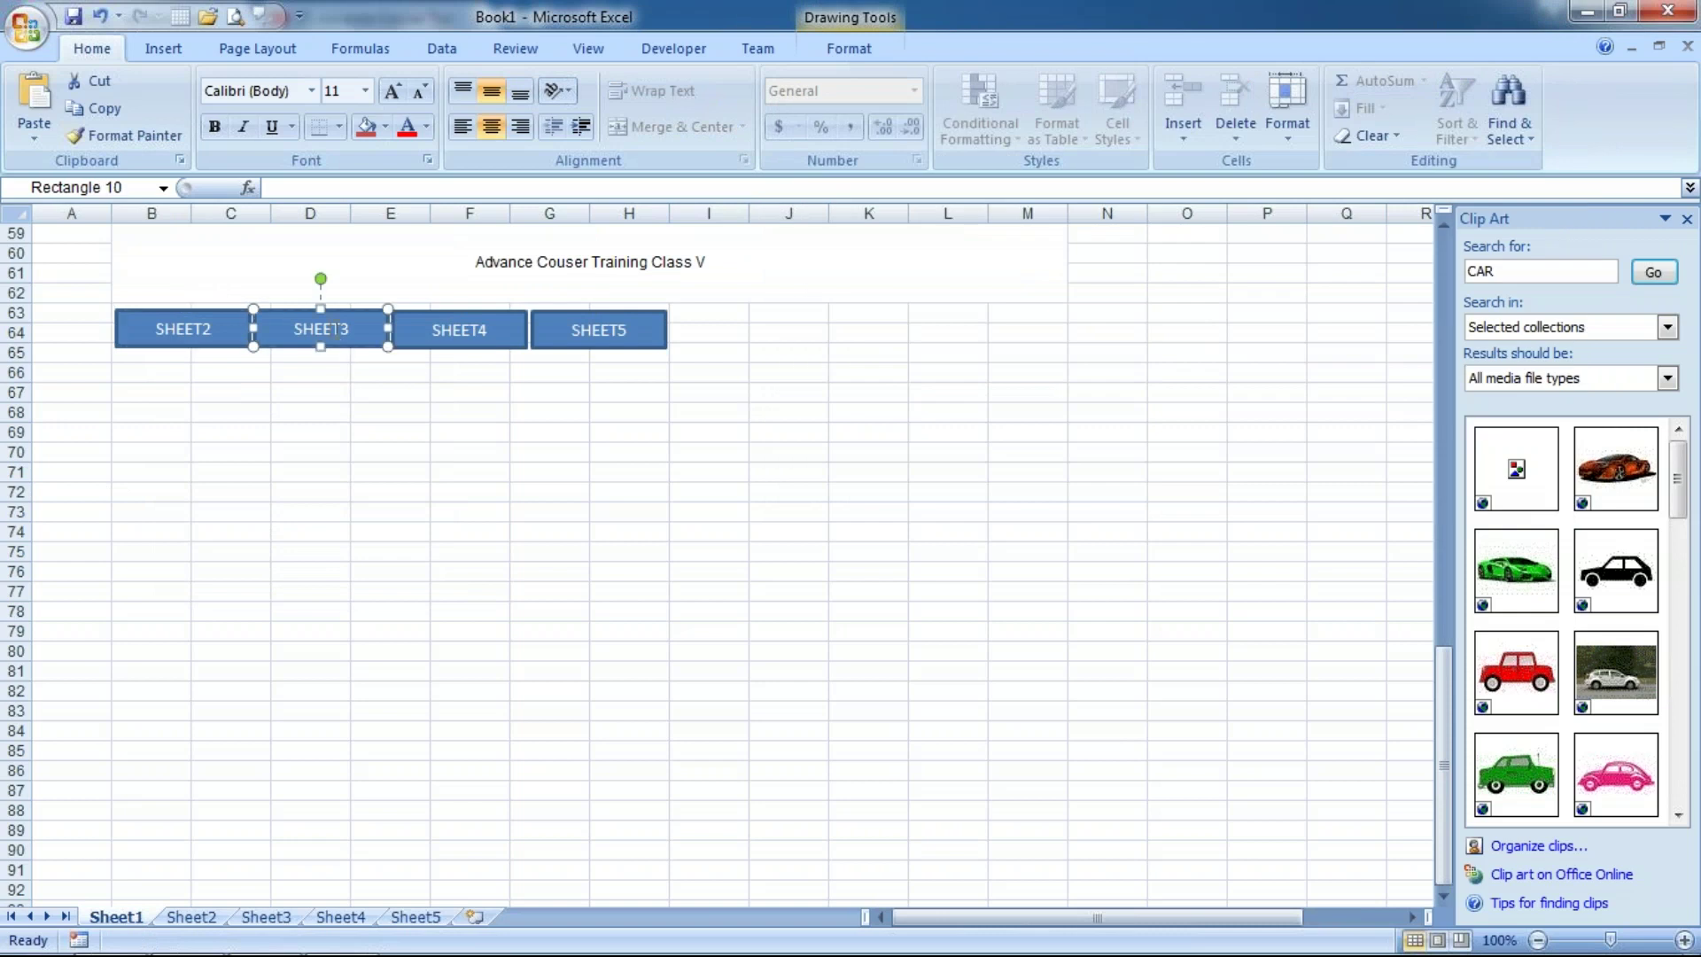
right_click(337, 326)
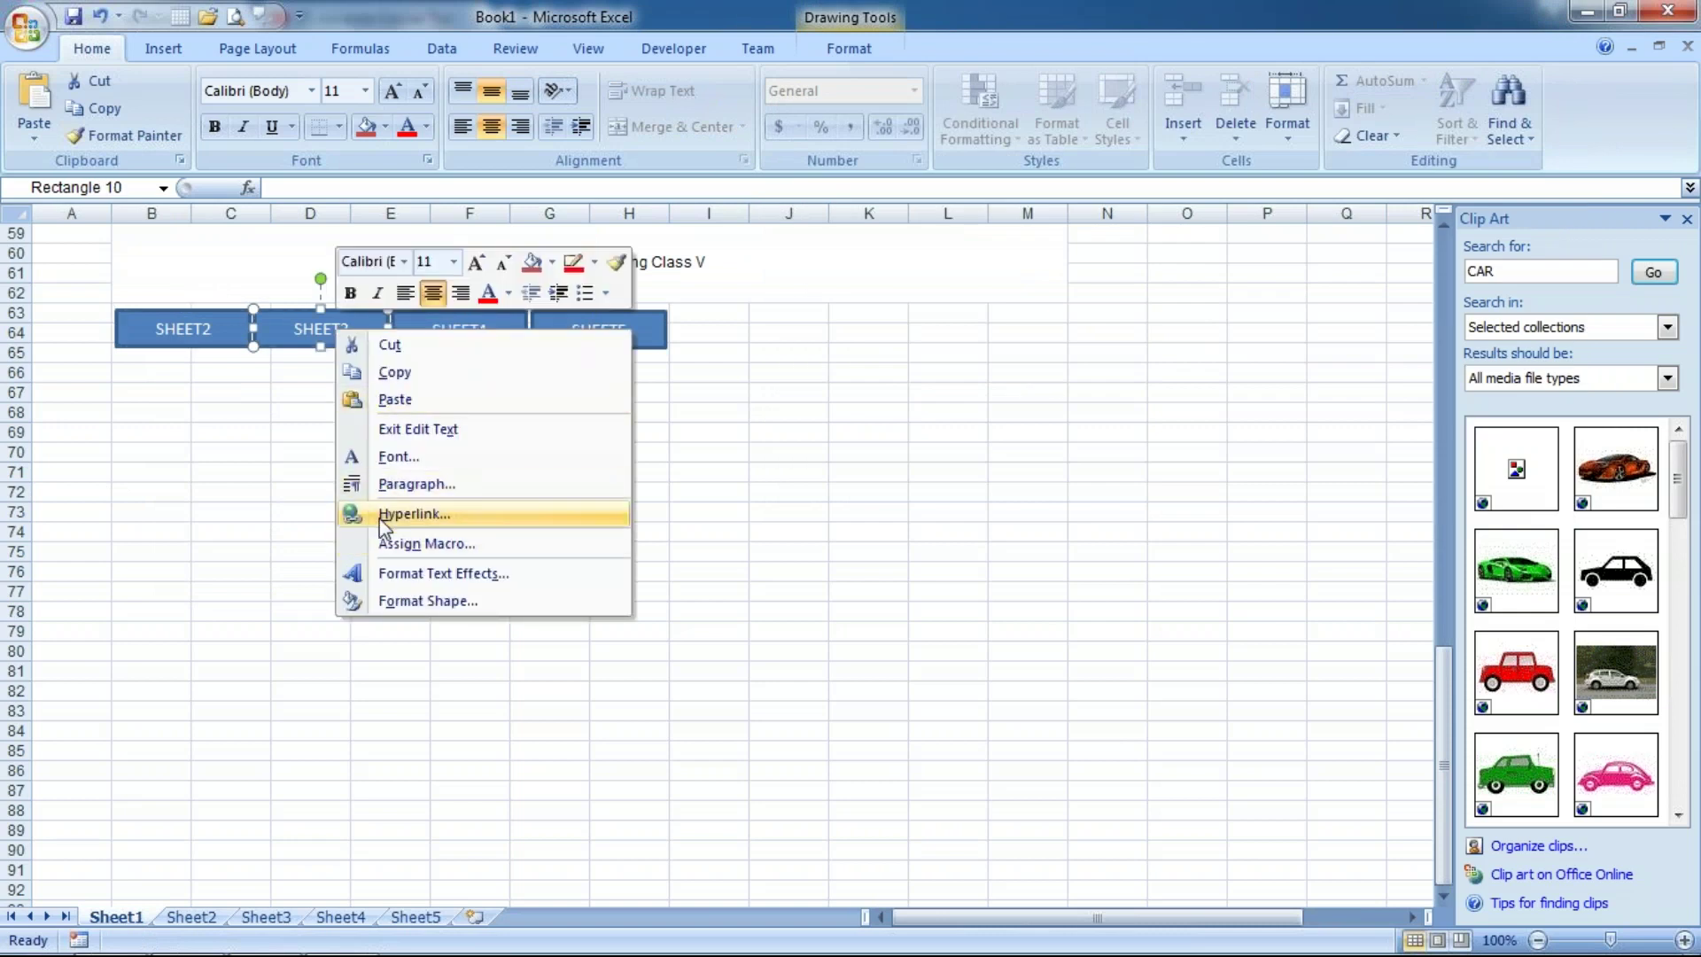
click(379, 516)
click(986, 328)
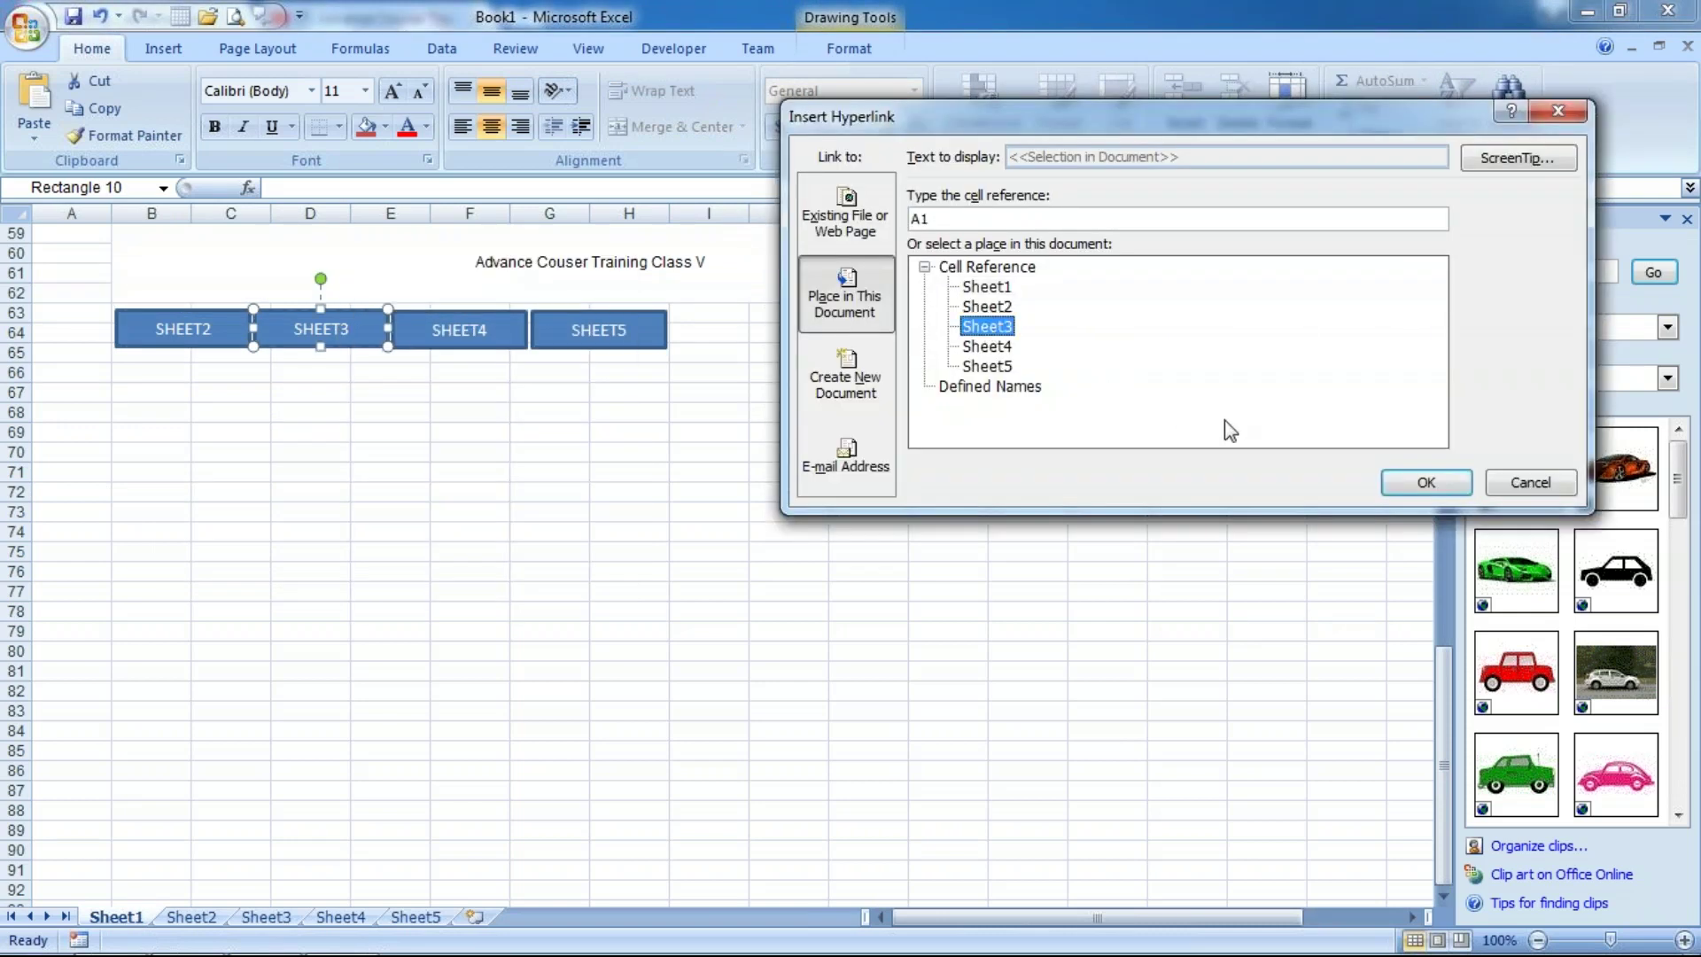
click(1425, 482)
Hyperlink the SHEET4 and SHEET5 buttons to Sheet4 and Sheet5, then go to Sheet2.
right_click(445, 331)
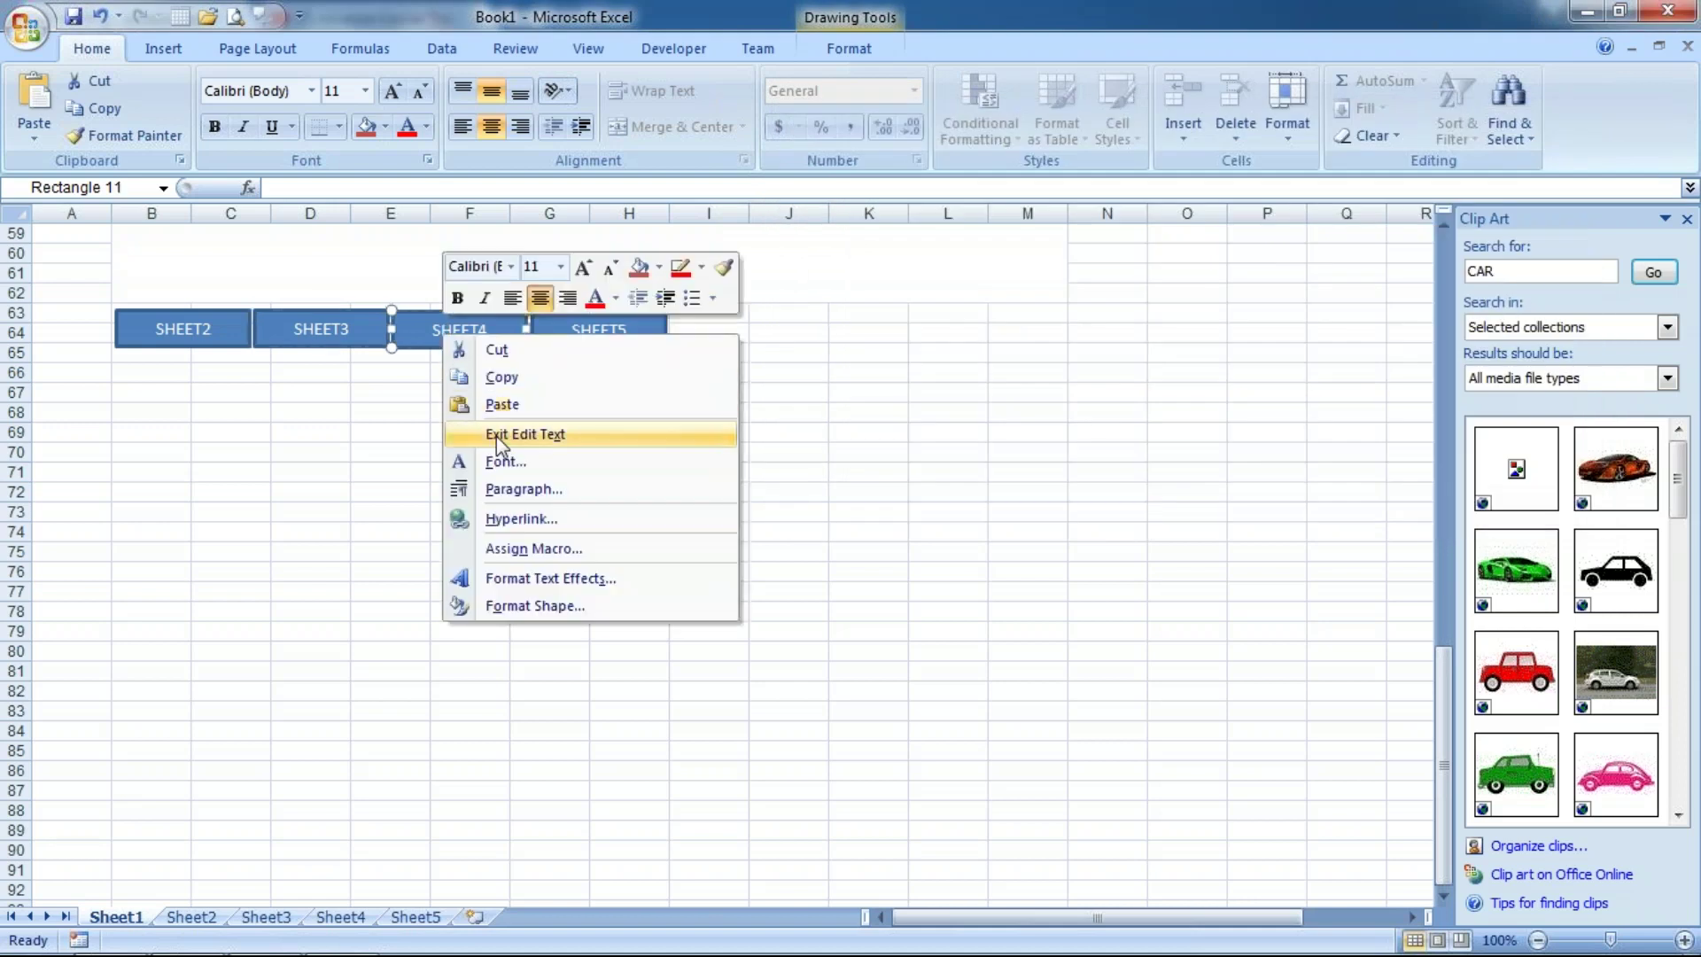
click(500, 521)
click(986, 286)
click(1004, 348)
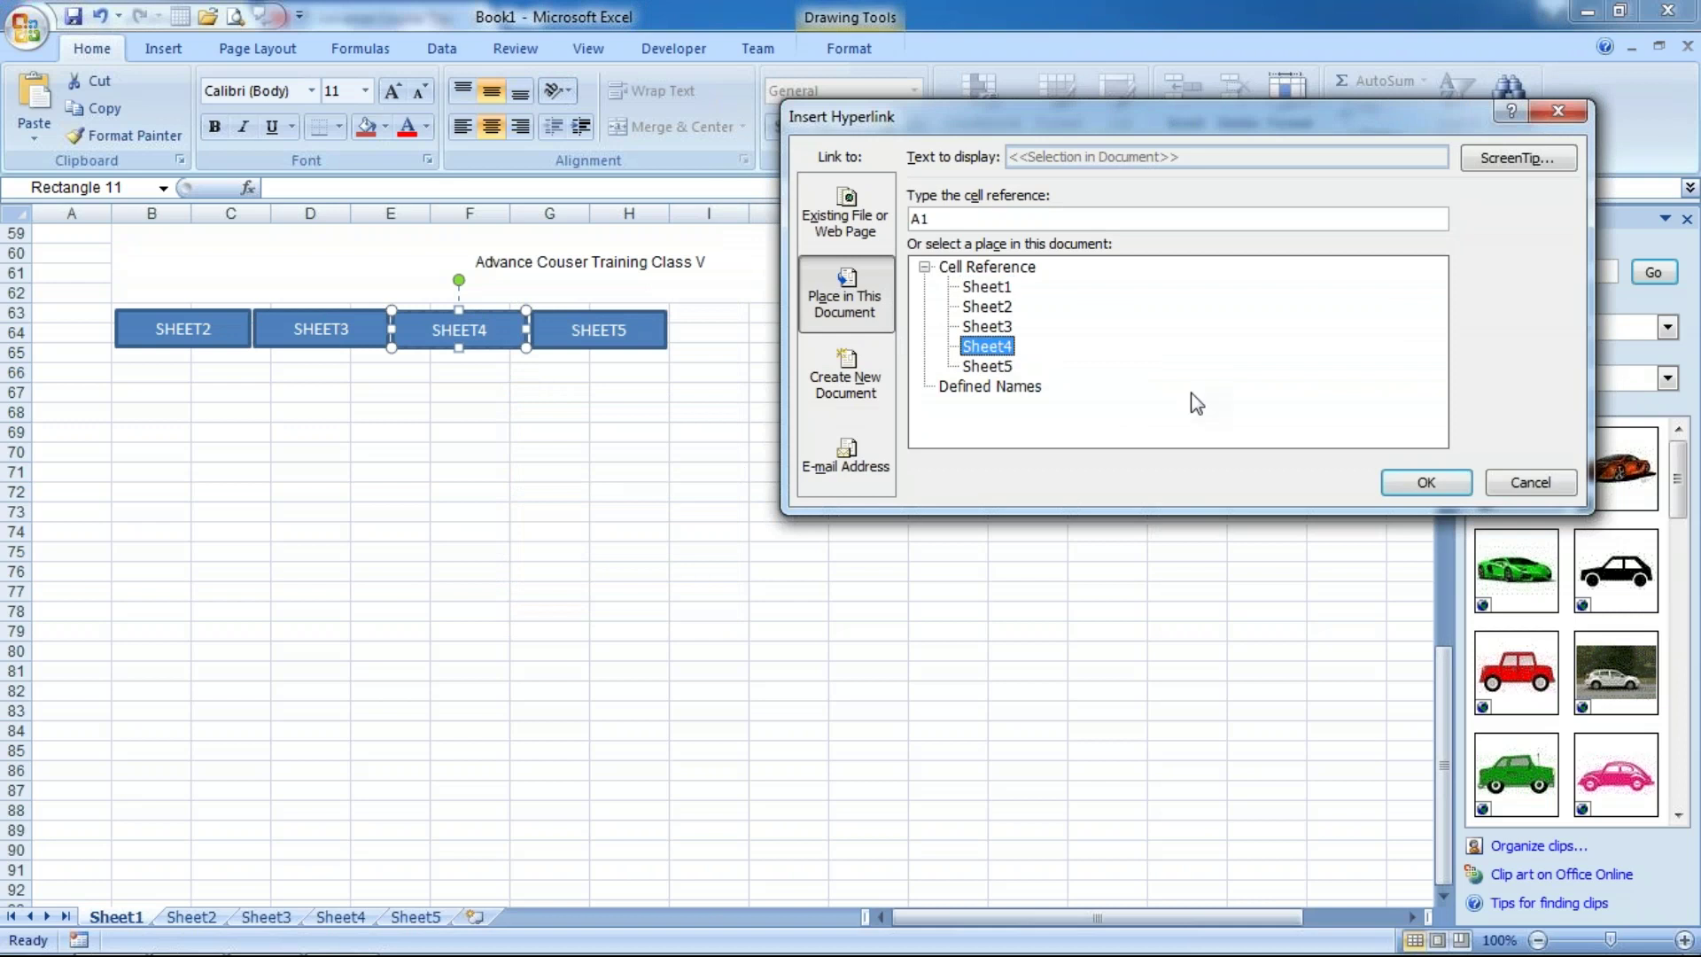
click(1417, 481)
right_click(535, 338)
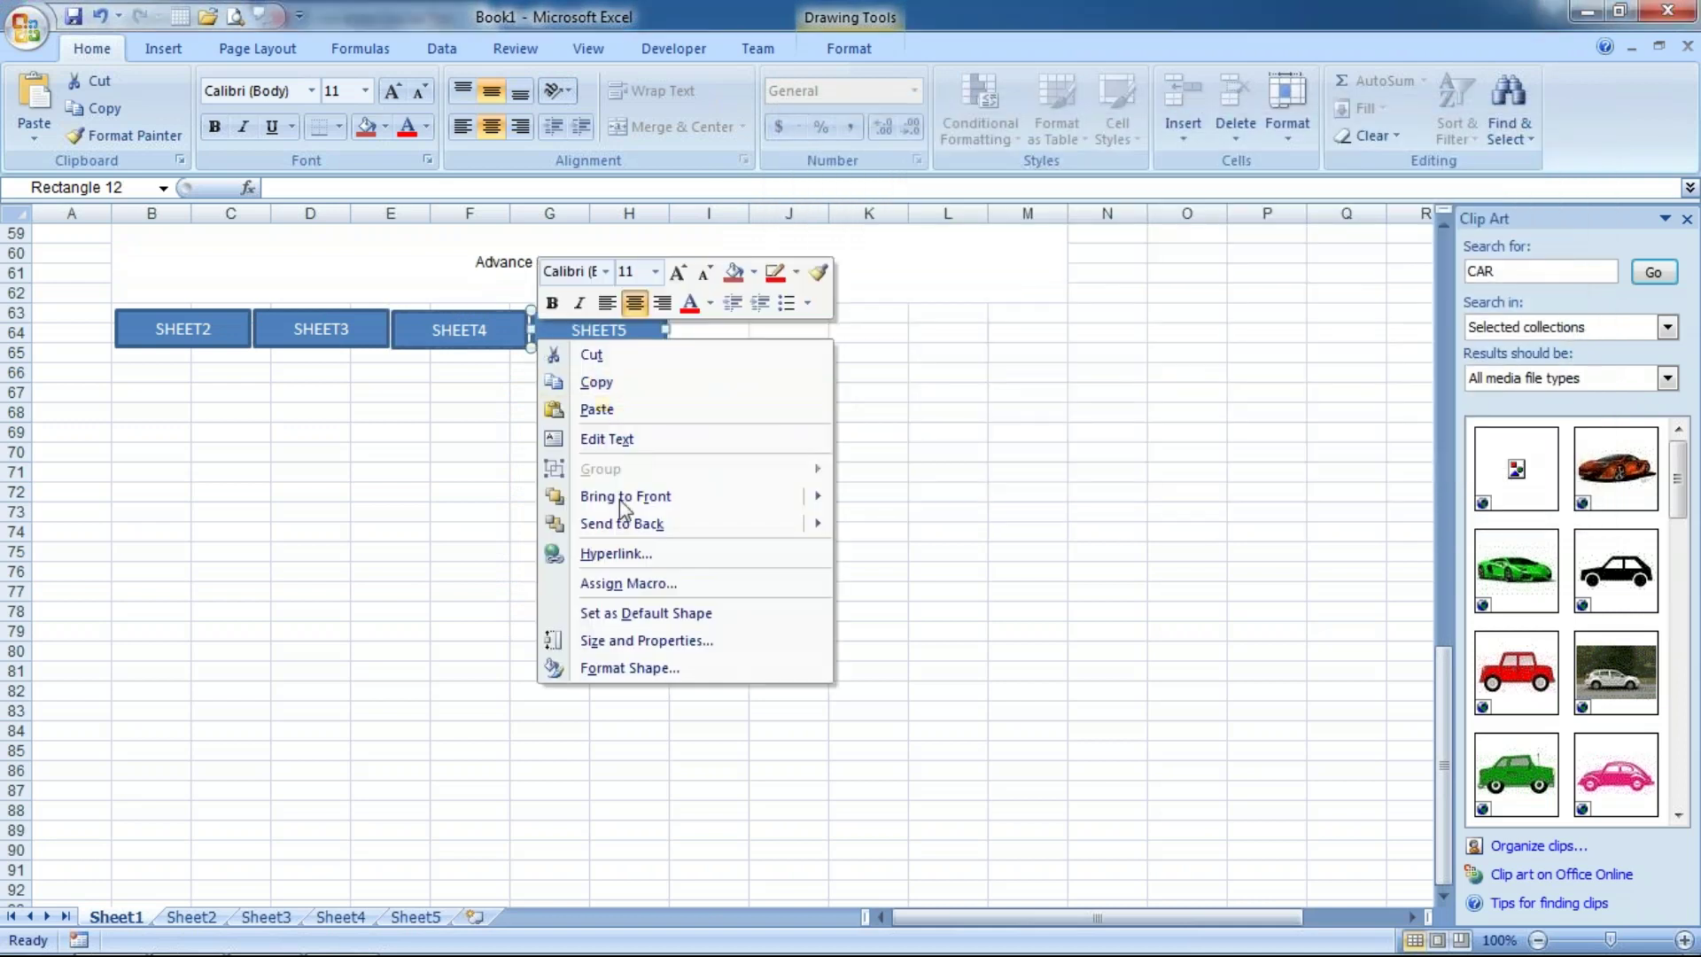
click(614, 556)
click(990, 366)
click(1415, 483)
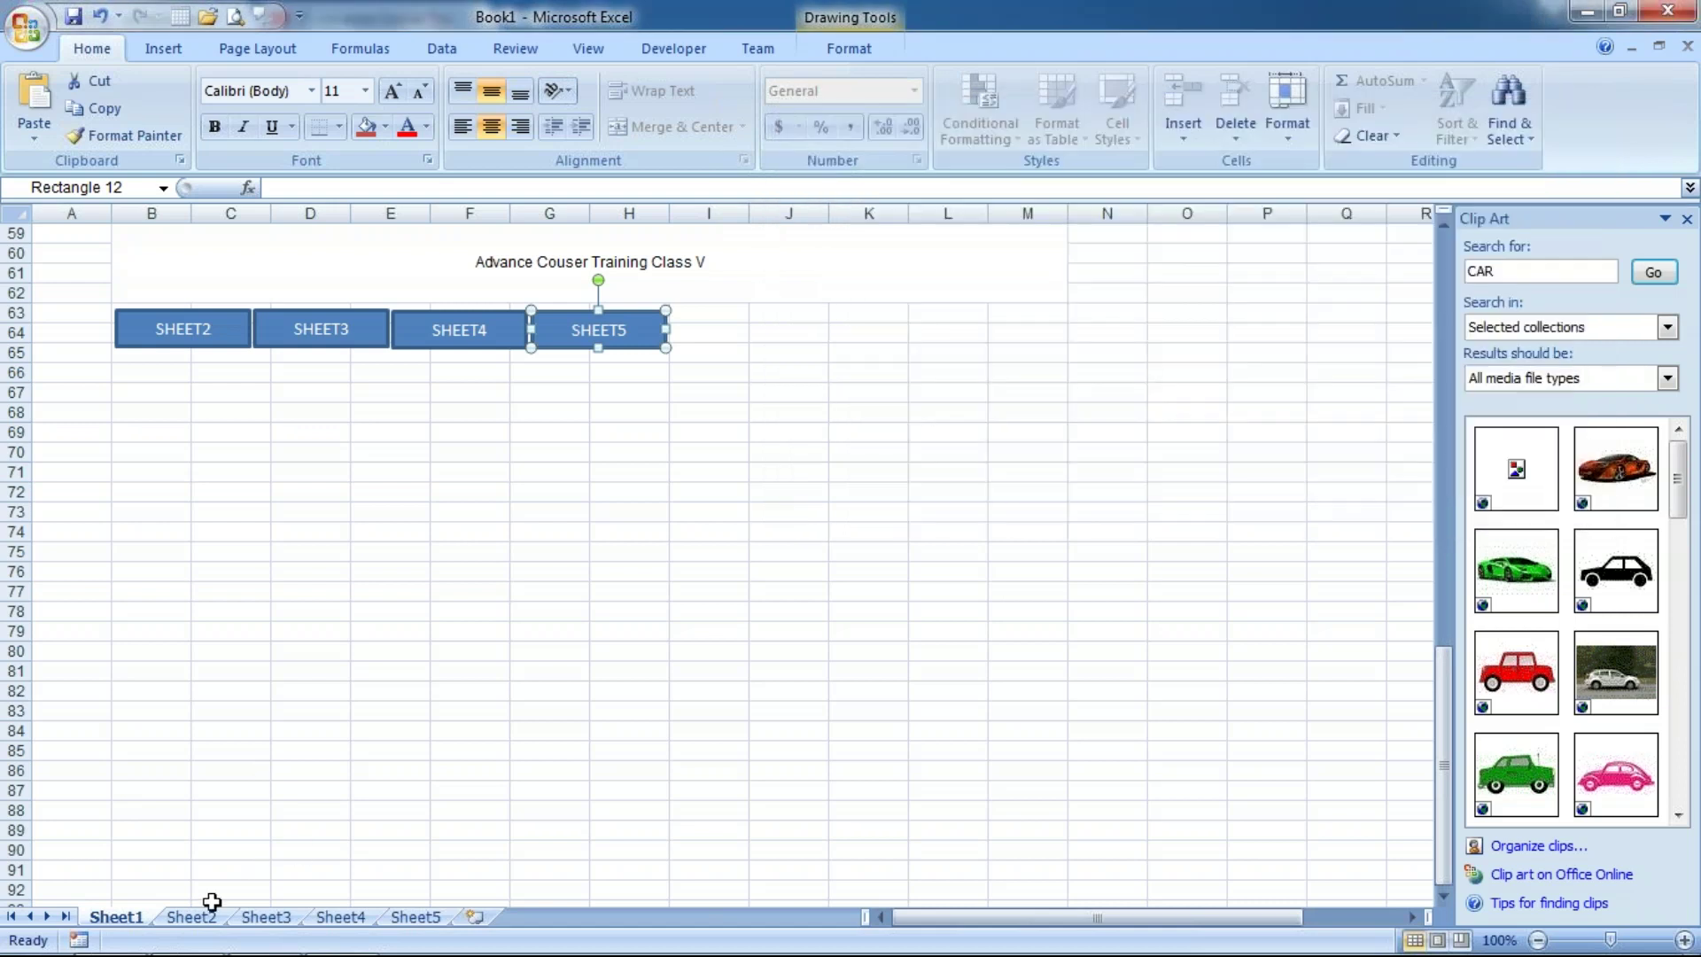
click(202, 914)
Hyperlink Sheet2's SHEET1 and SHEET3 buttons to Sheet1 and Sheet3.
right_click(186, 284)
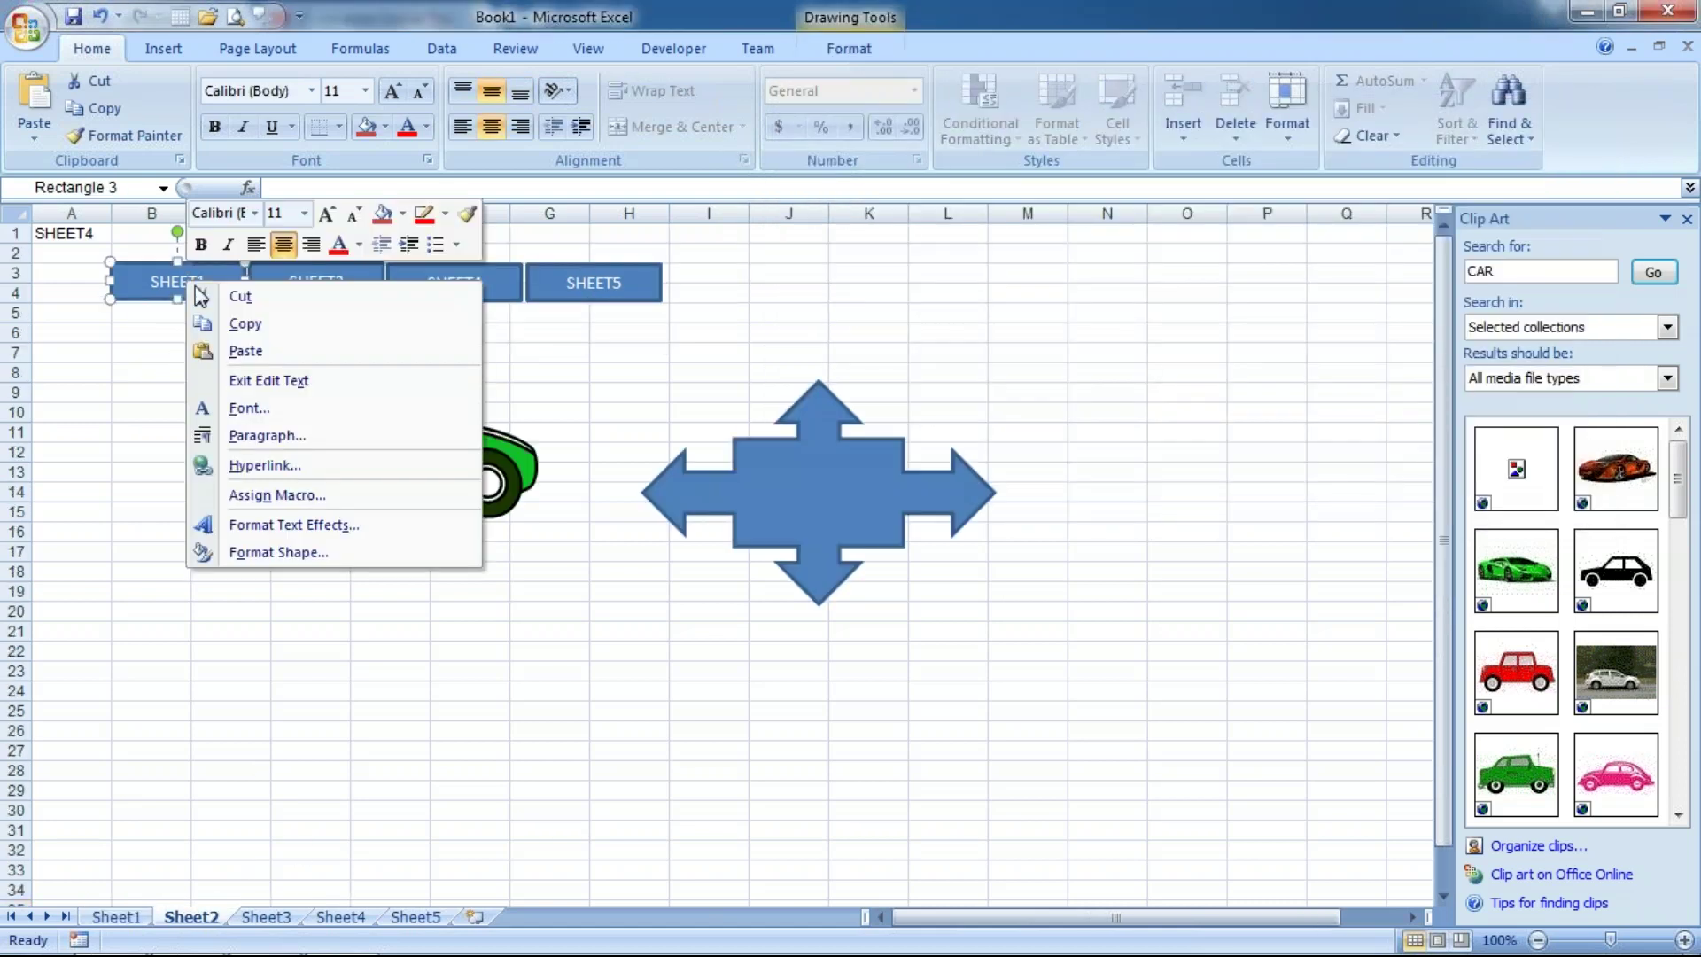
click(251, 467)
click(987, 286)
click(1426, 482)
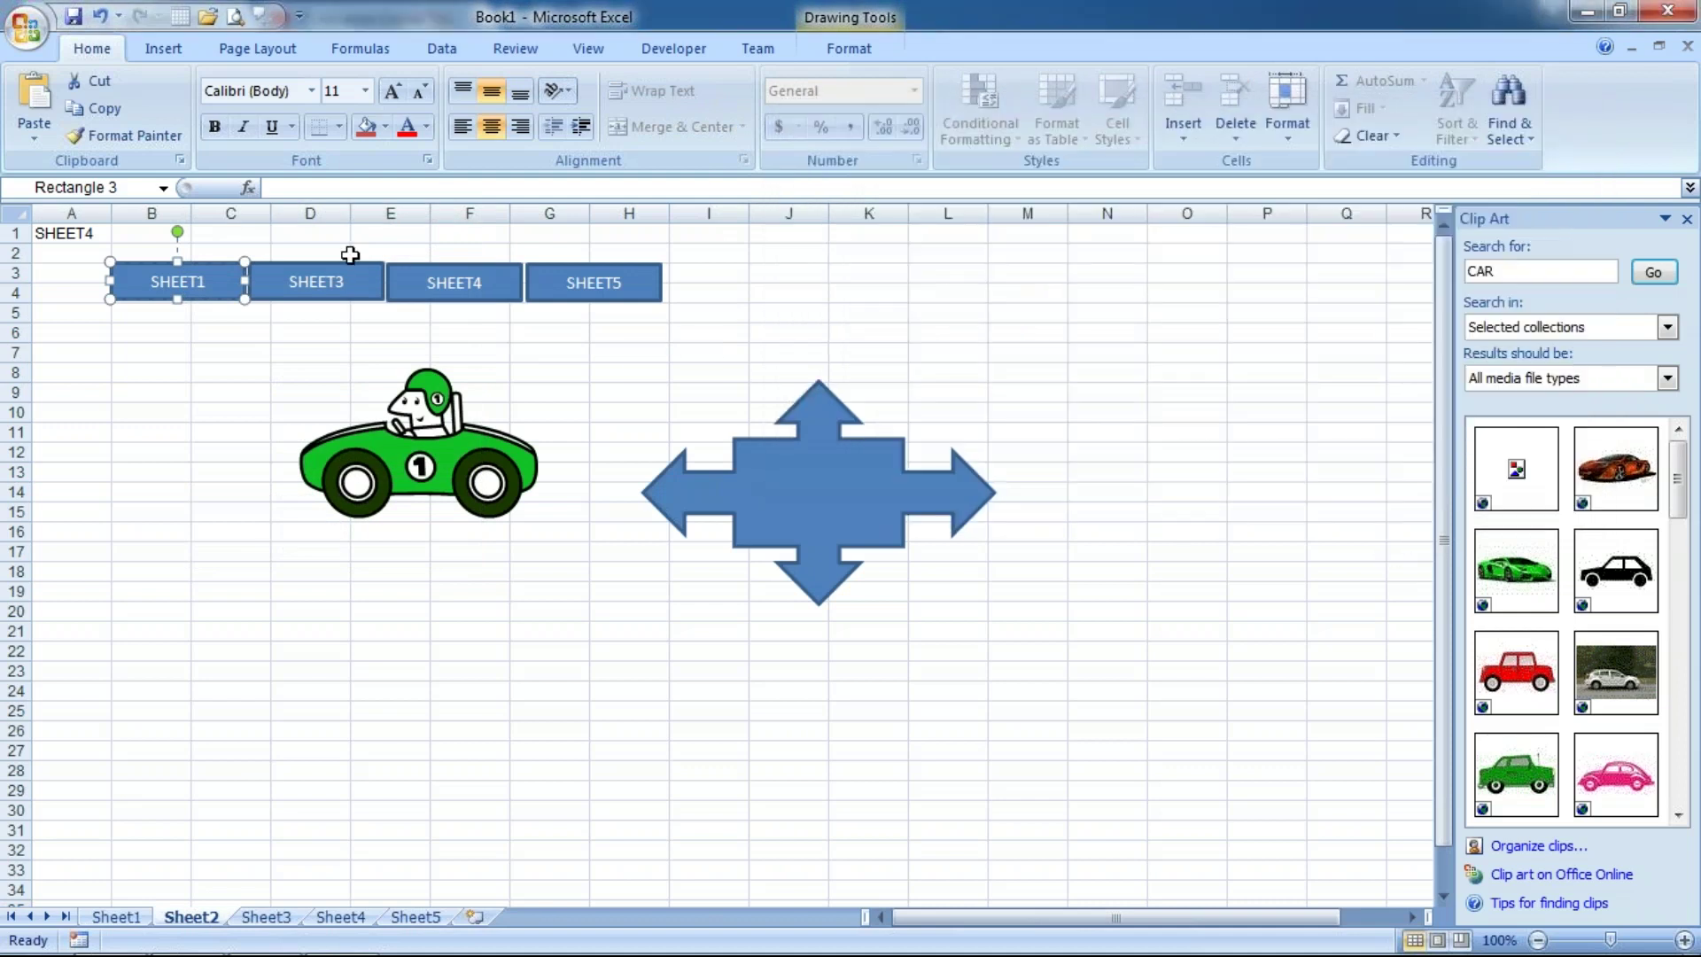
right_click(286, 270)
click(333, 486)
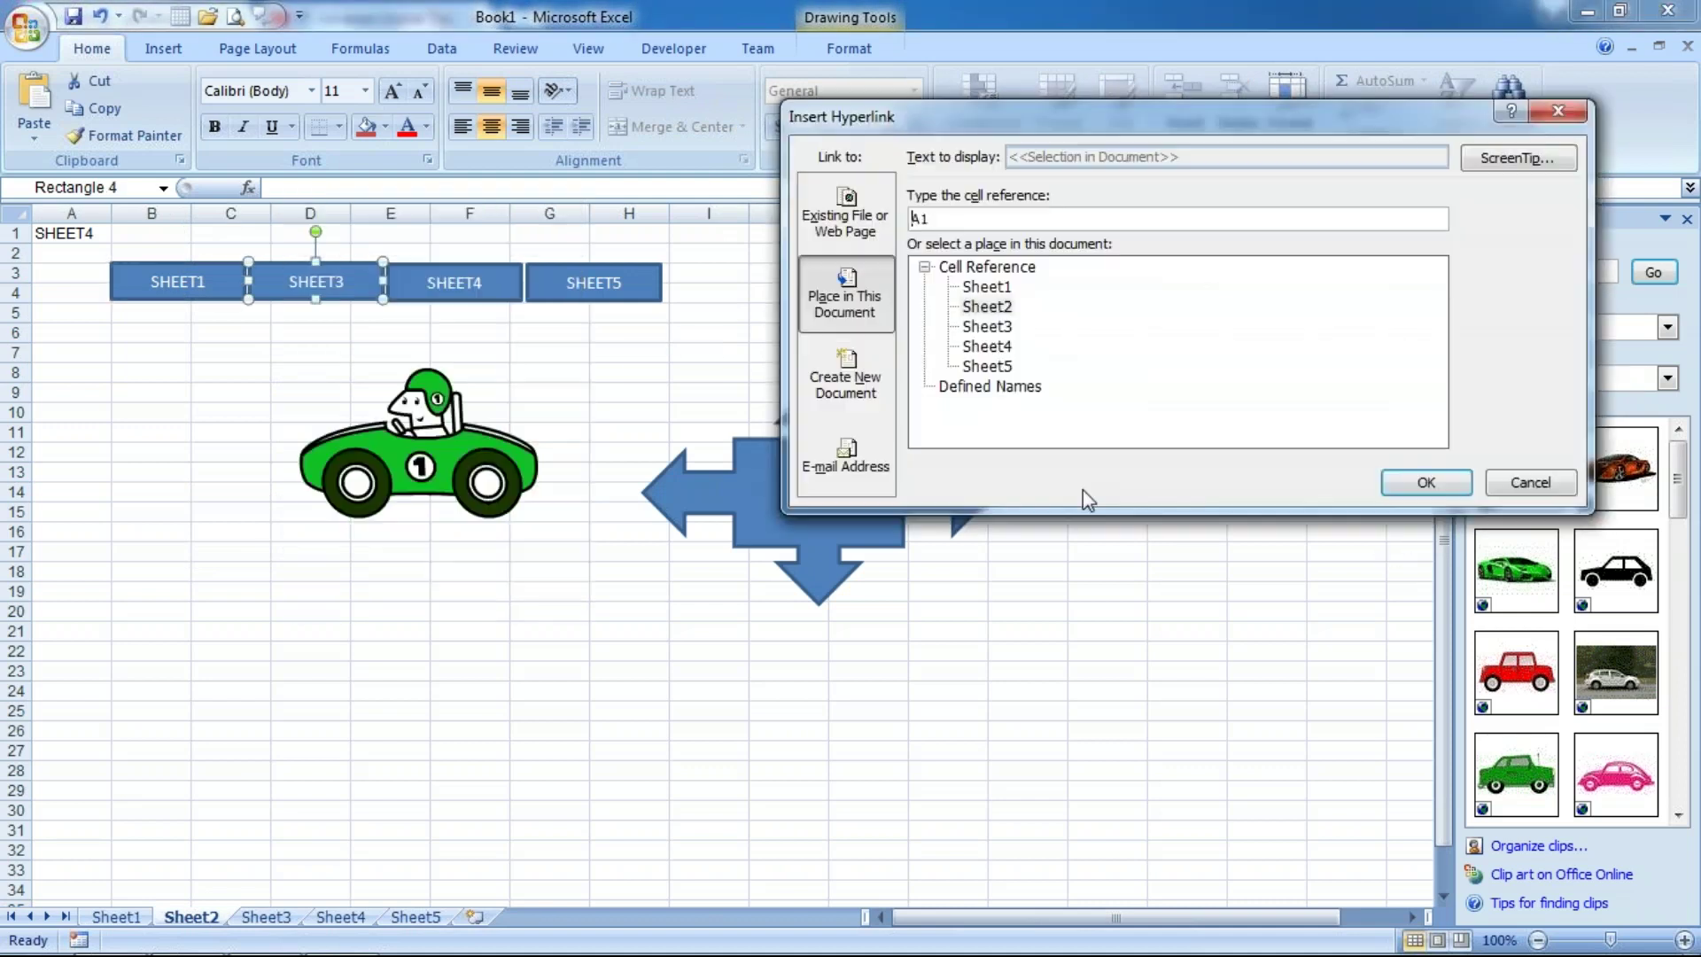
double_click(992, 326)
Hyperlink the SHEET4 and SHEET5 buttons to Sheet4 and Sheet5, then open Sheet3.
right_click(428, 279)
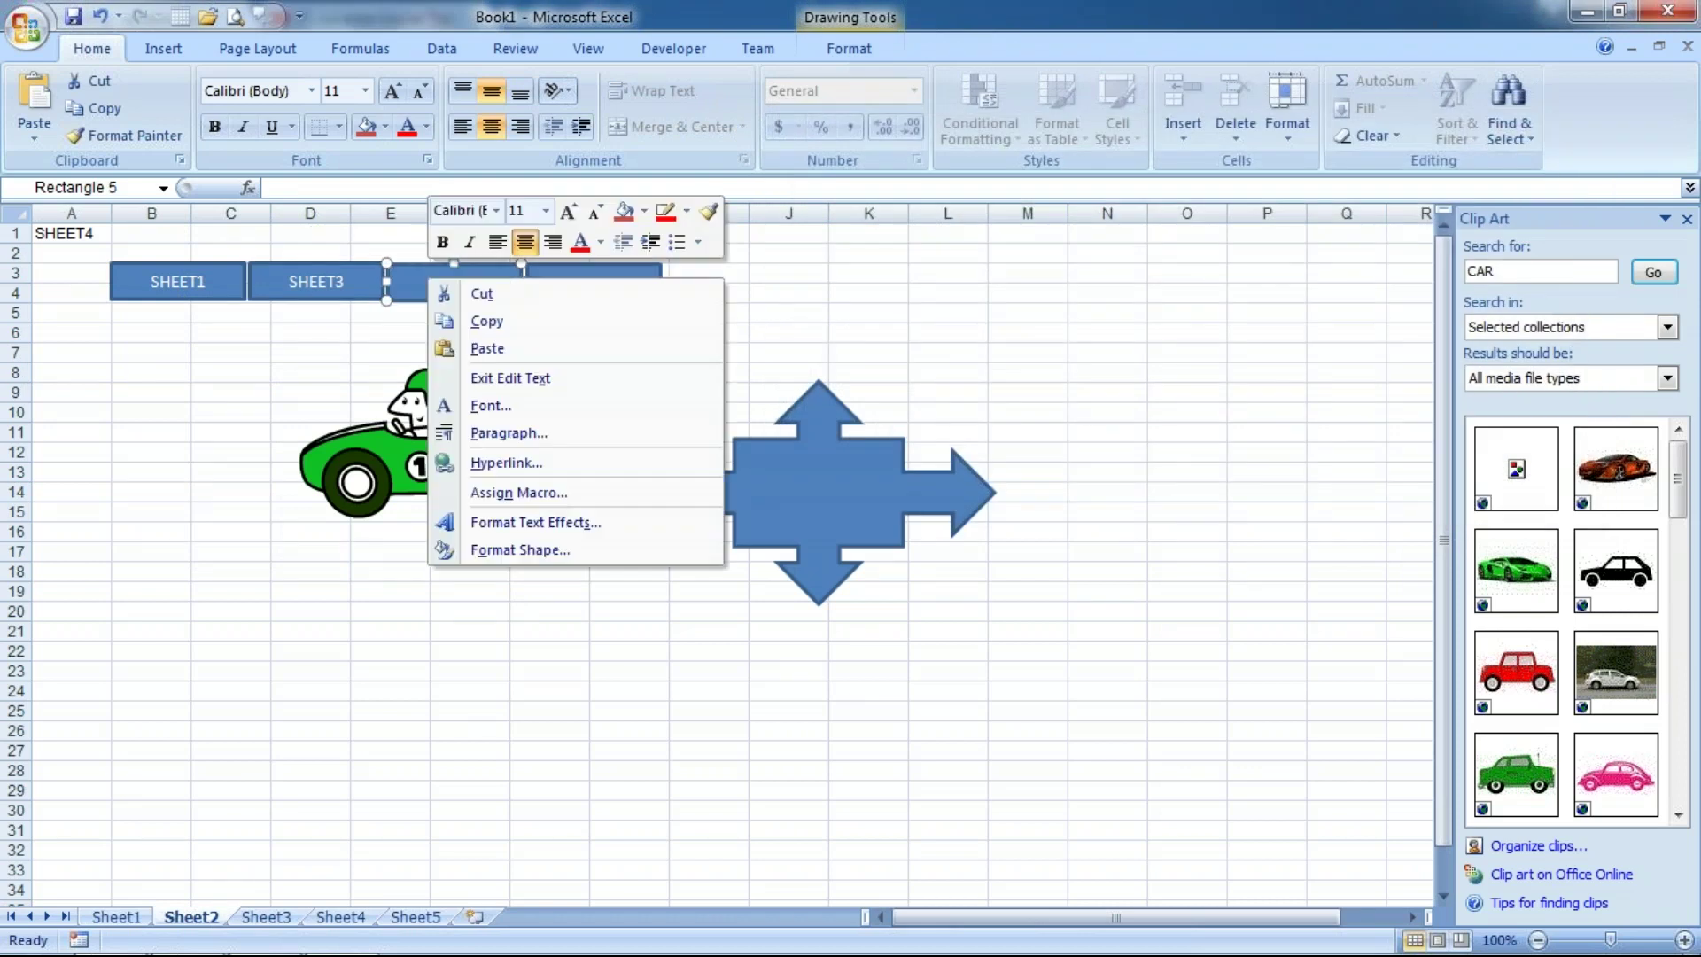
click(507, 462)
click(985, 346)
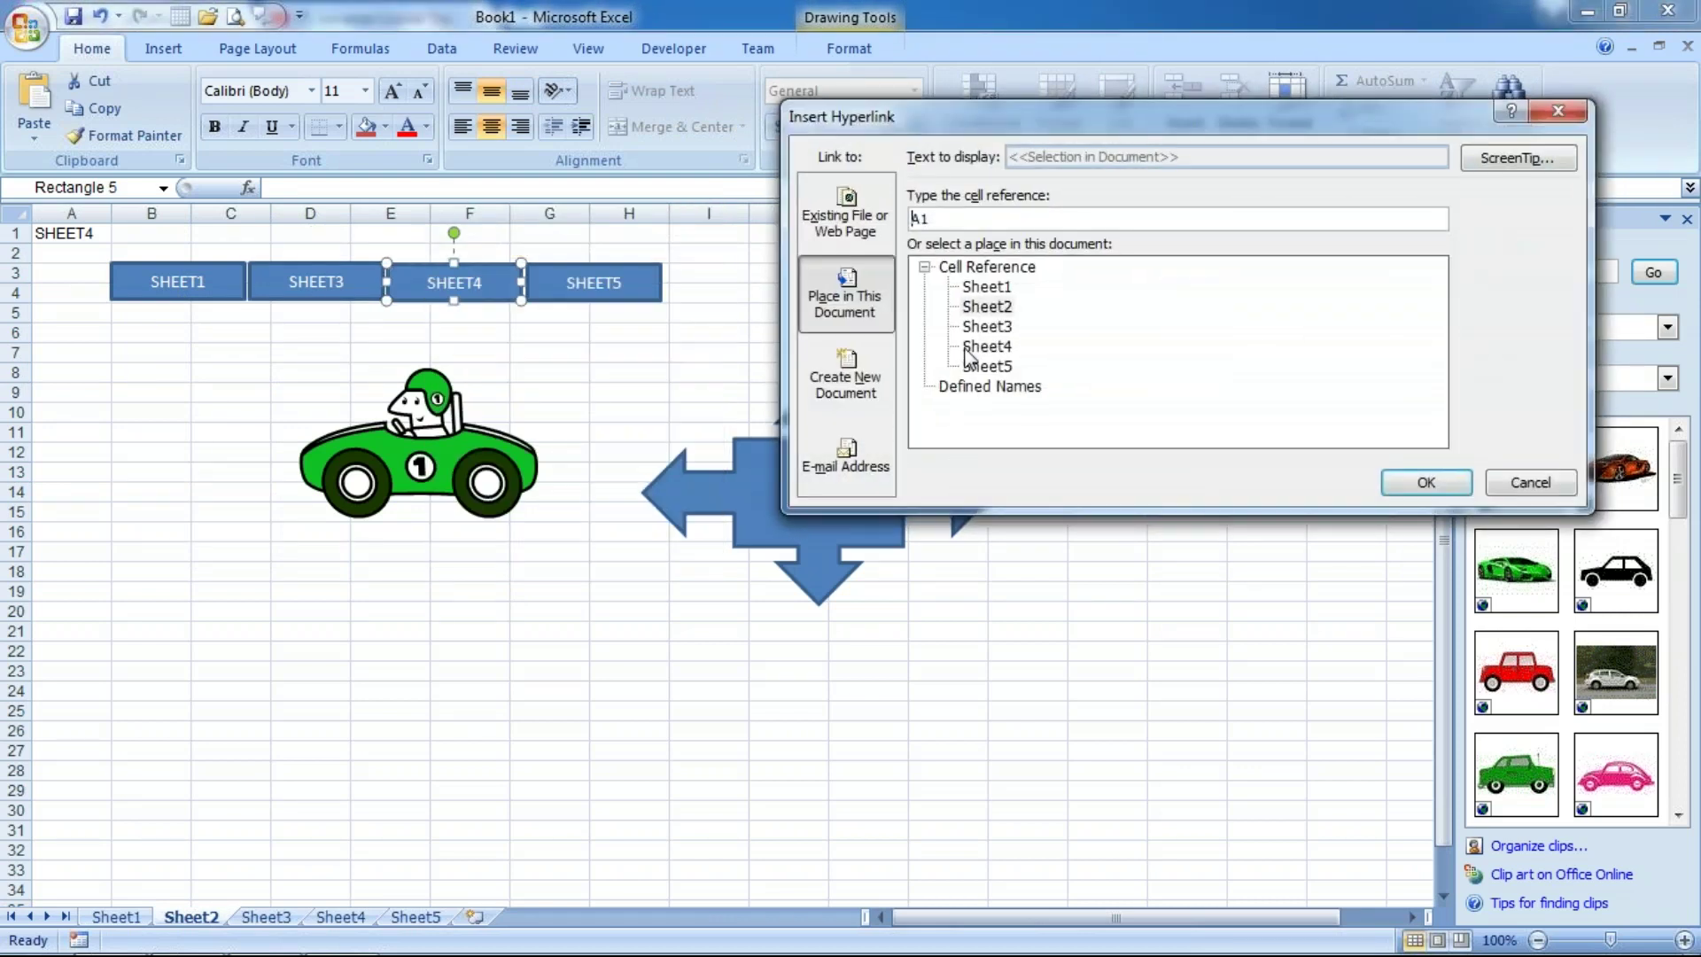
double_click(988, 345)
right_click(654, 281)
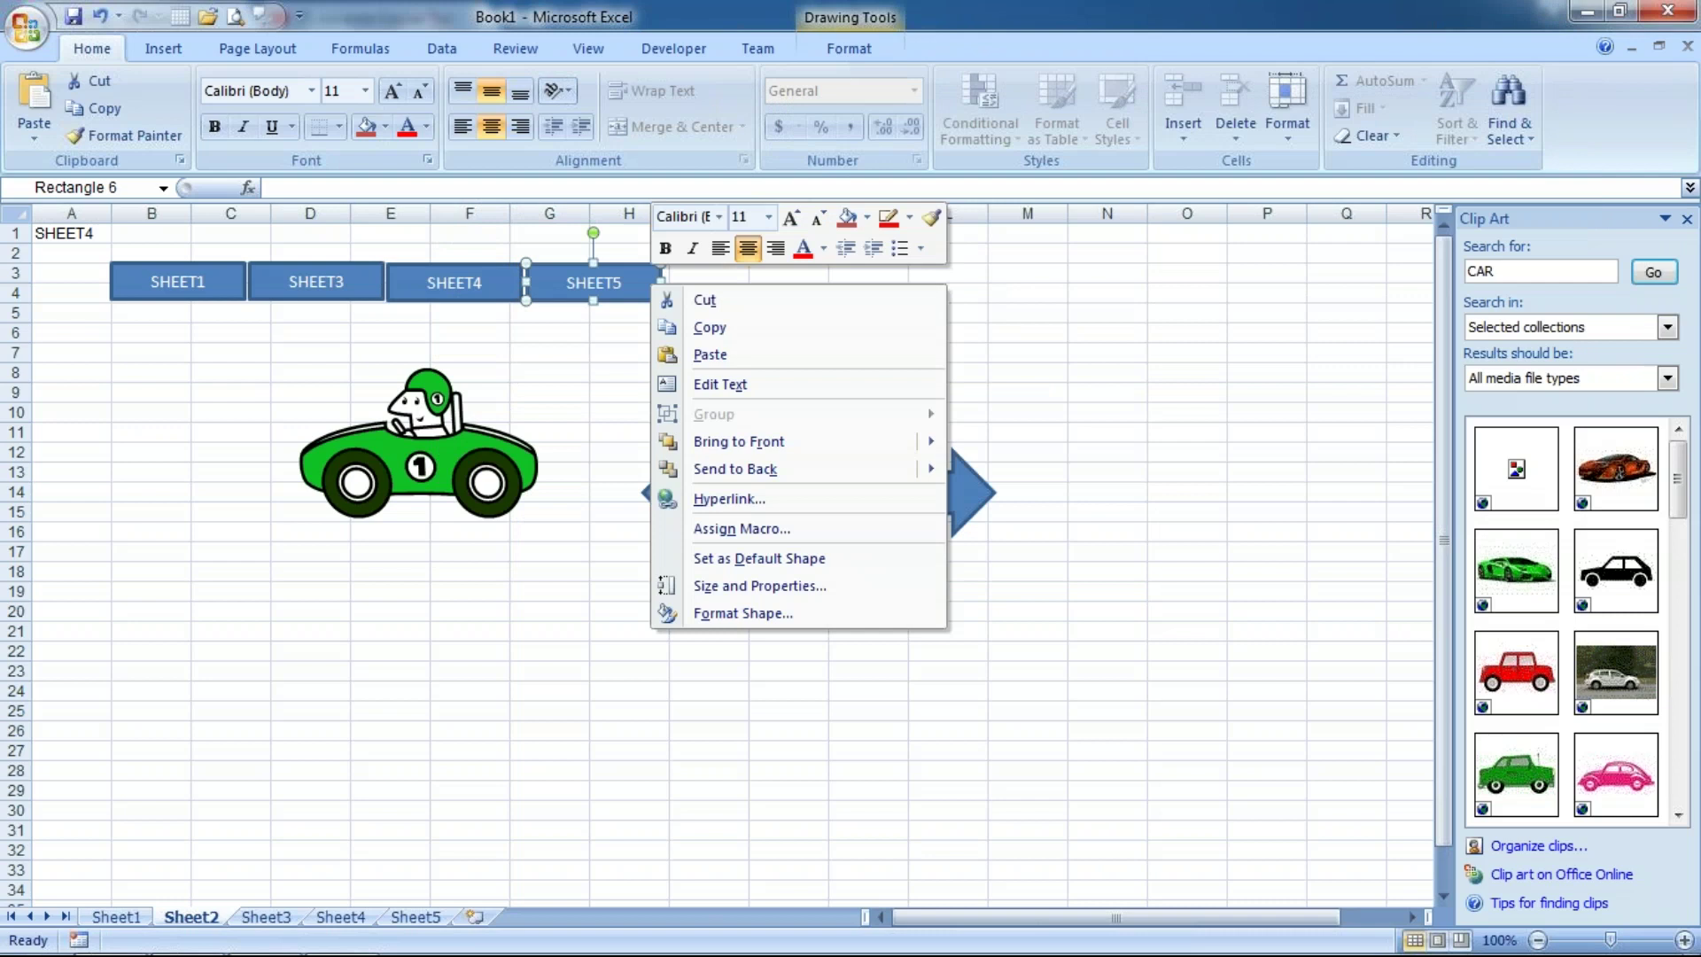
click(734, 499)
click(985, 365)
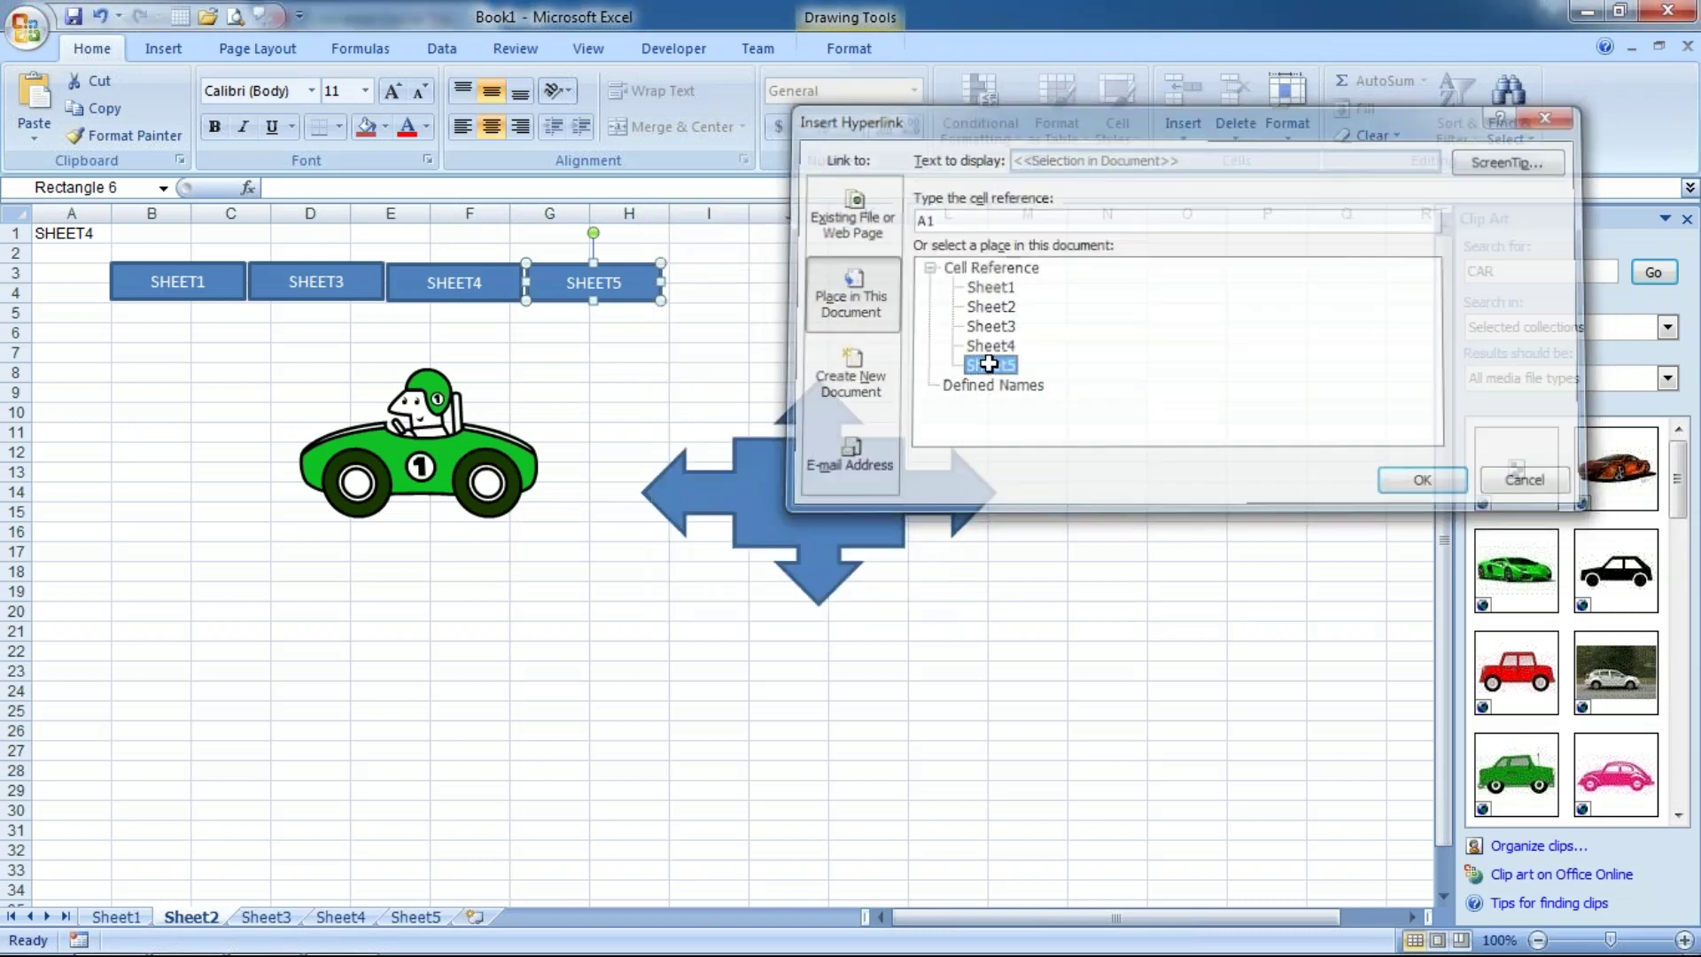
double_click(985, 365)
click(266, 916)
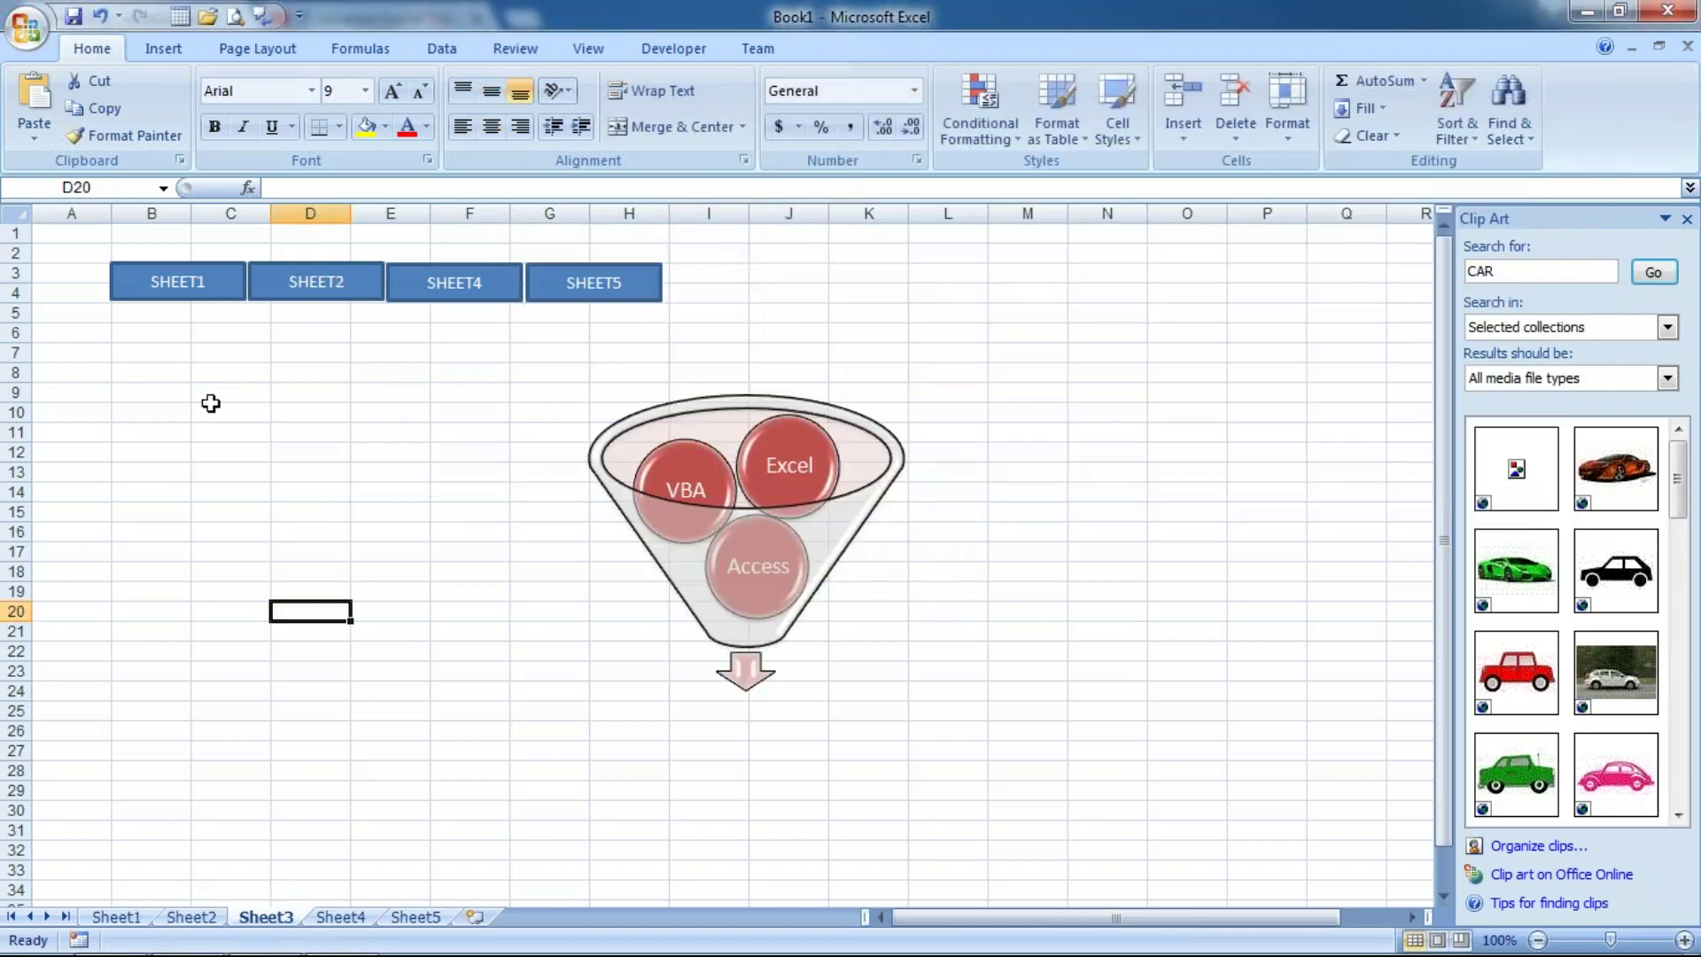
Hyperlink Sheet3's SHEET1 and SHEET2 buttons to Sheet1 and Sheet2.
right_click(204, 283)
click(282, 462)
click(988, 286)
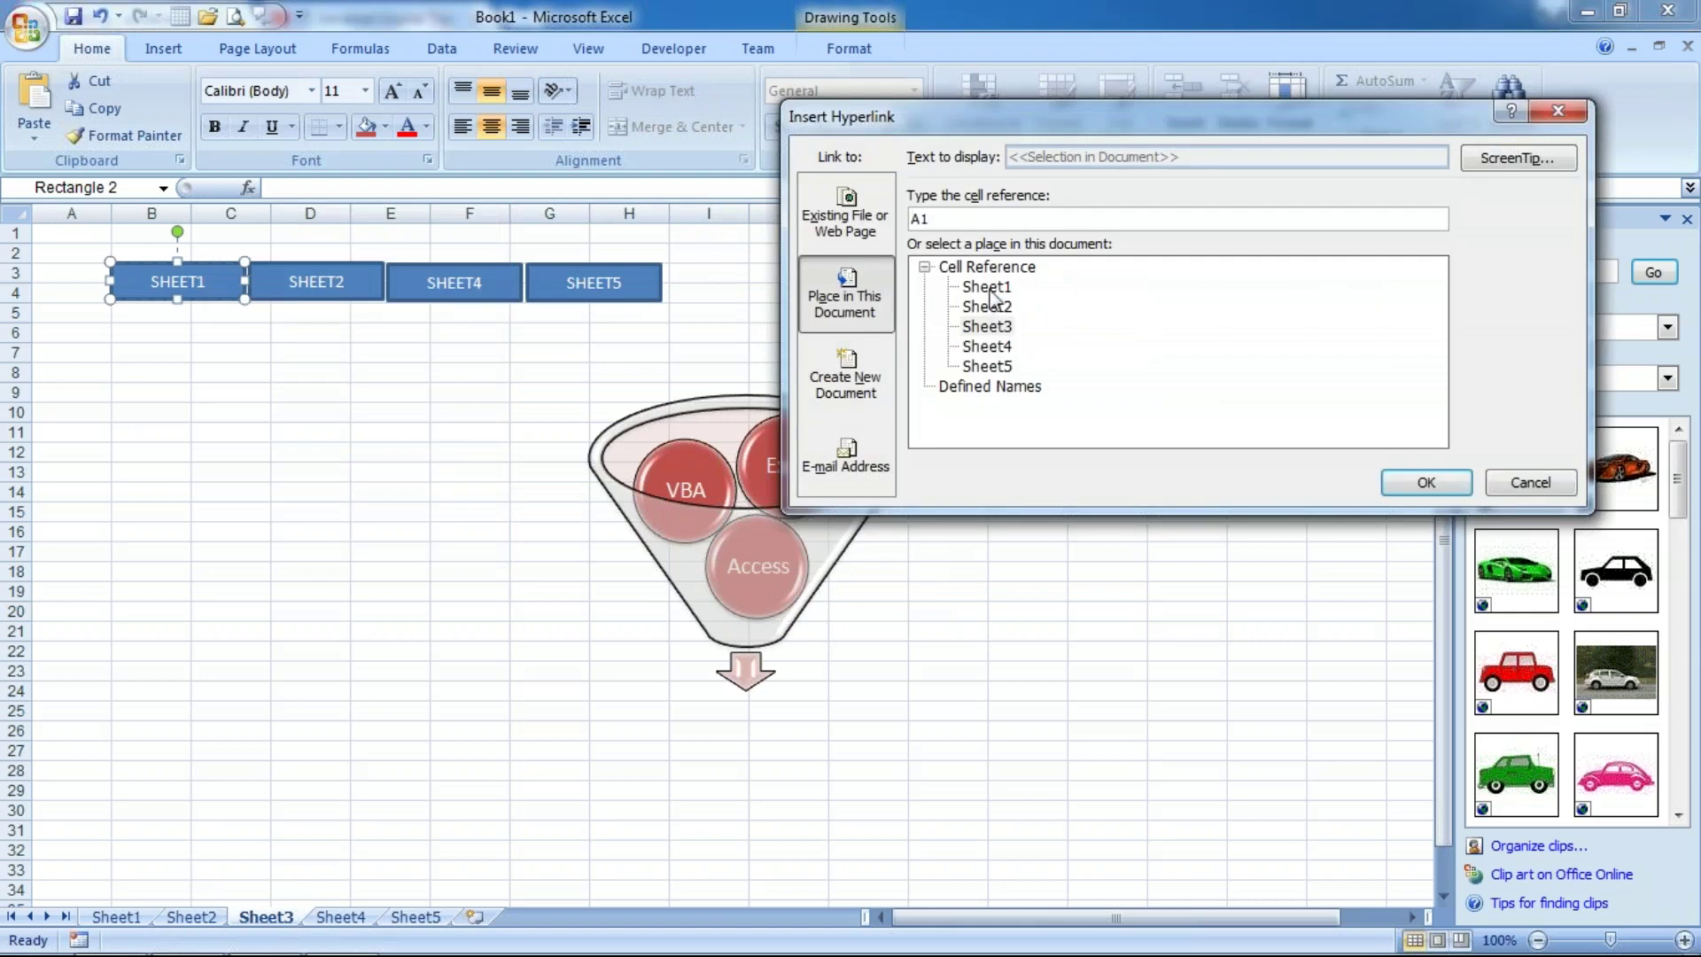
double_click(988, 286)
right_click(293, 285)
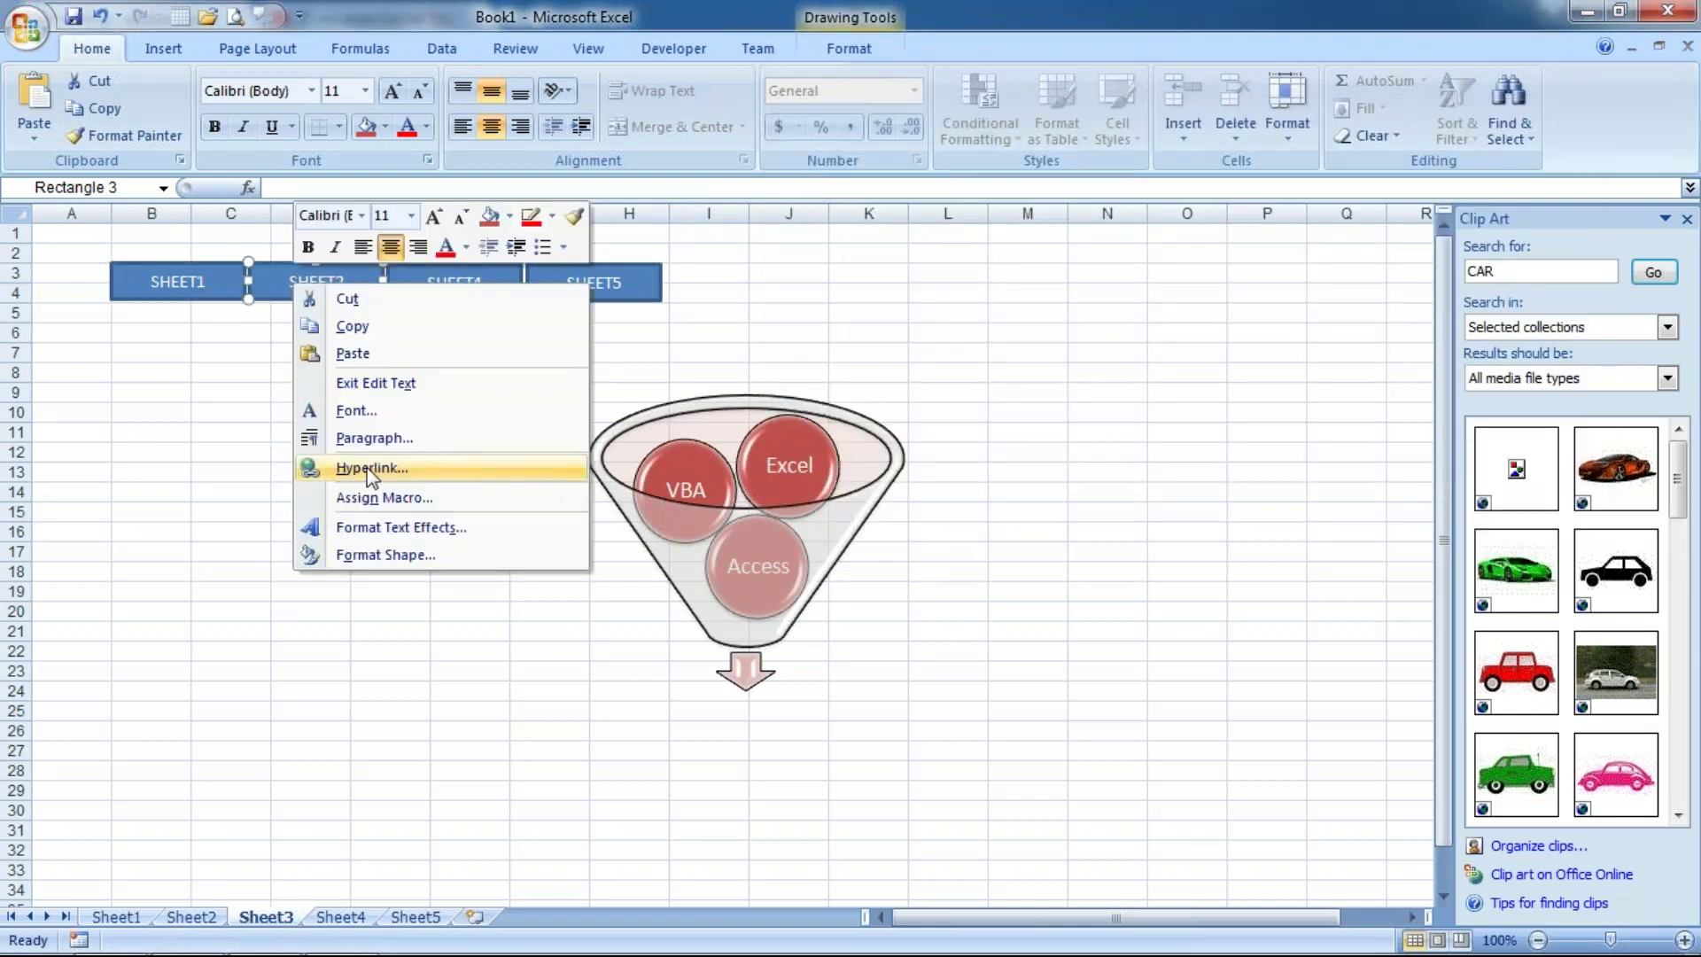
click(372, 467)
click(993, 304)
double_click(993, 304)
Hyperlink Sheet3's SHEET4 and SHEET5 buttons to Sheet4 and Sheet5.
click(501, 291)
right_click(450, 287)
click(560, 500)
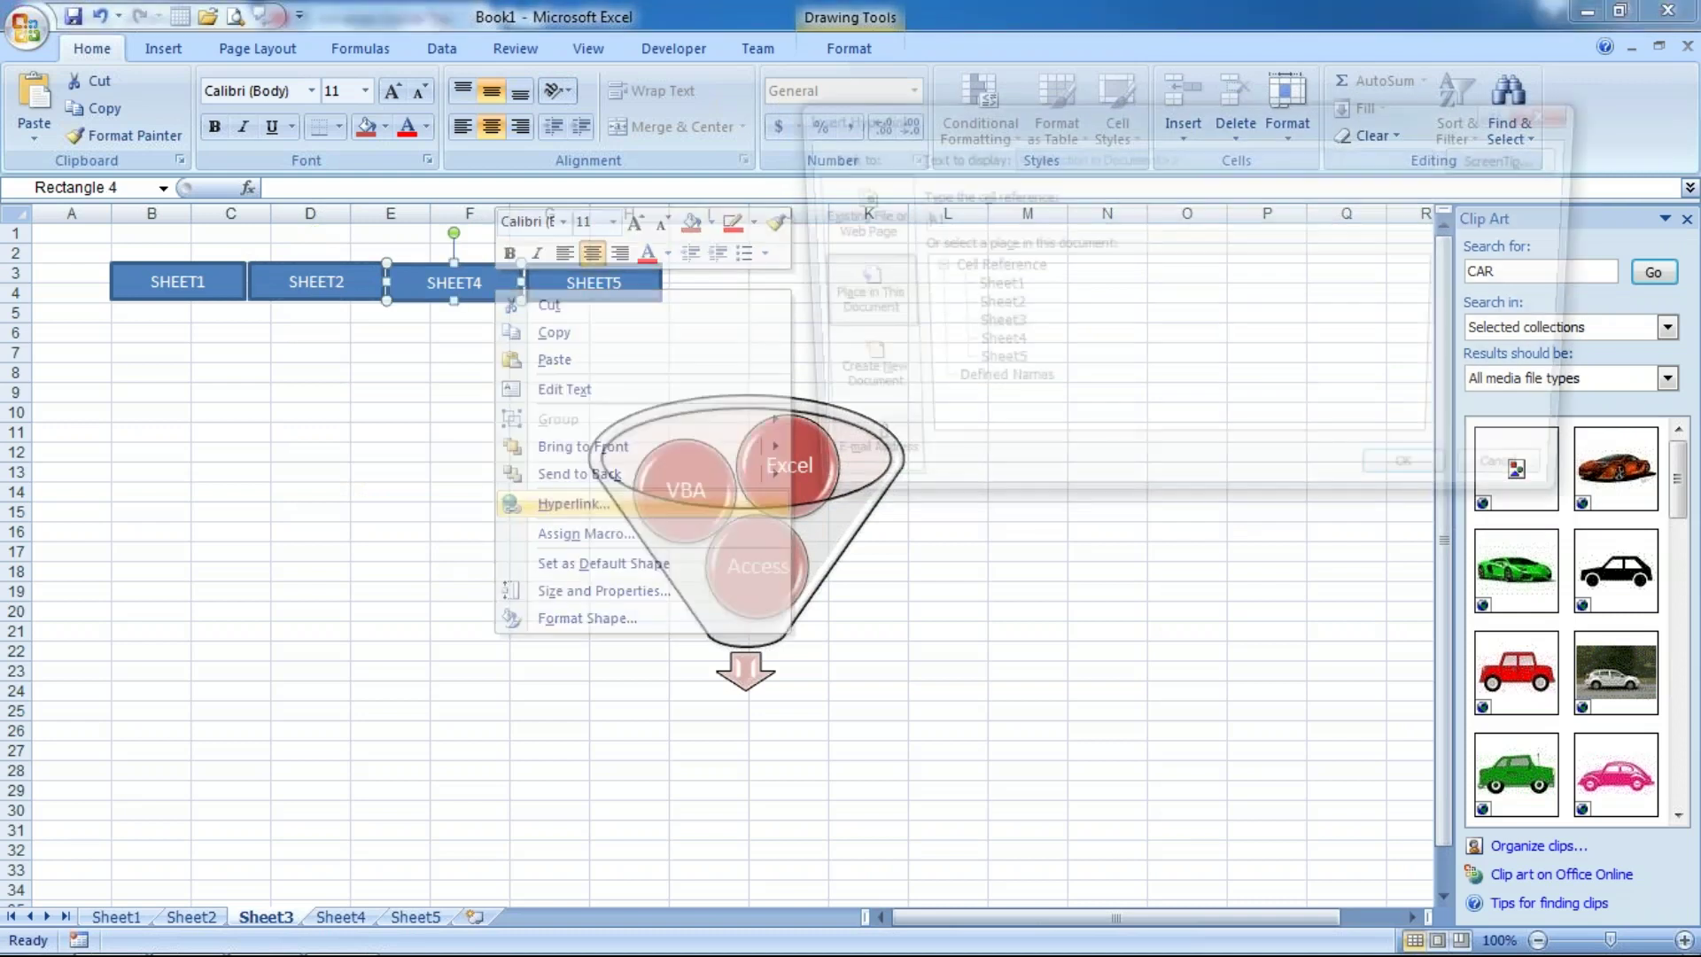
click(986, 346)
double_click(986, 346)
right_click(543, 277)
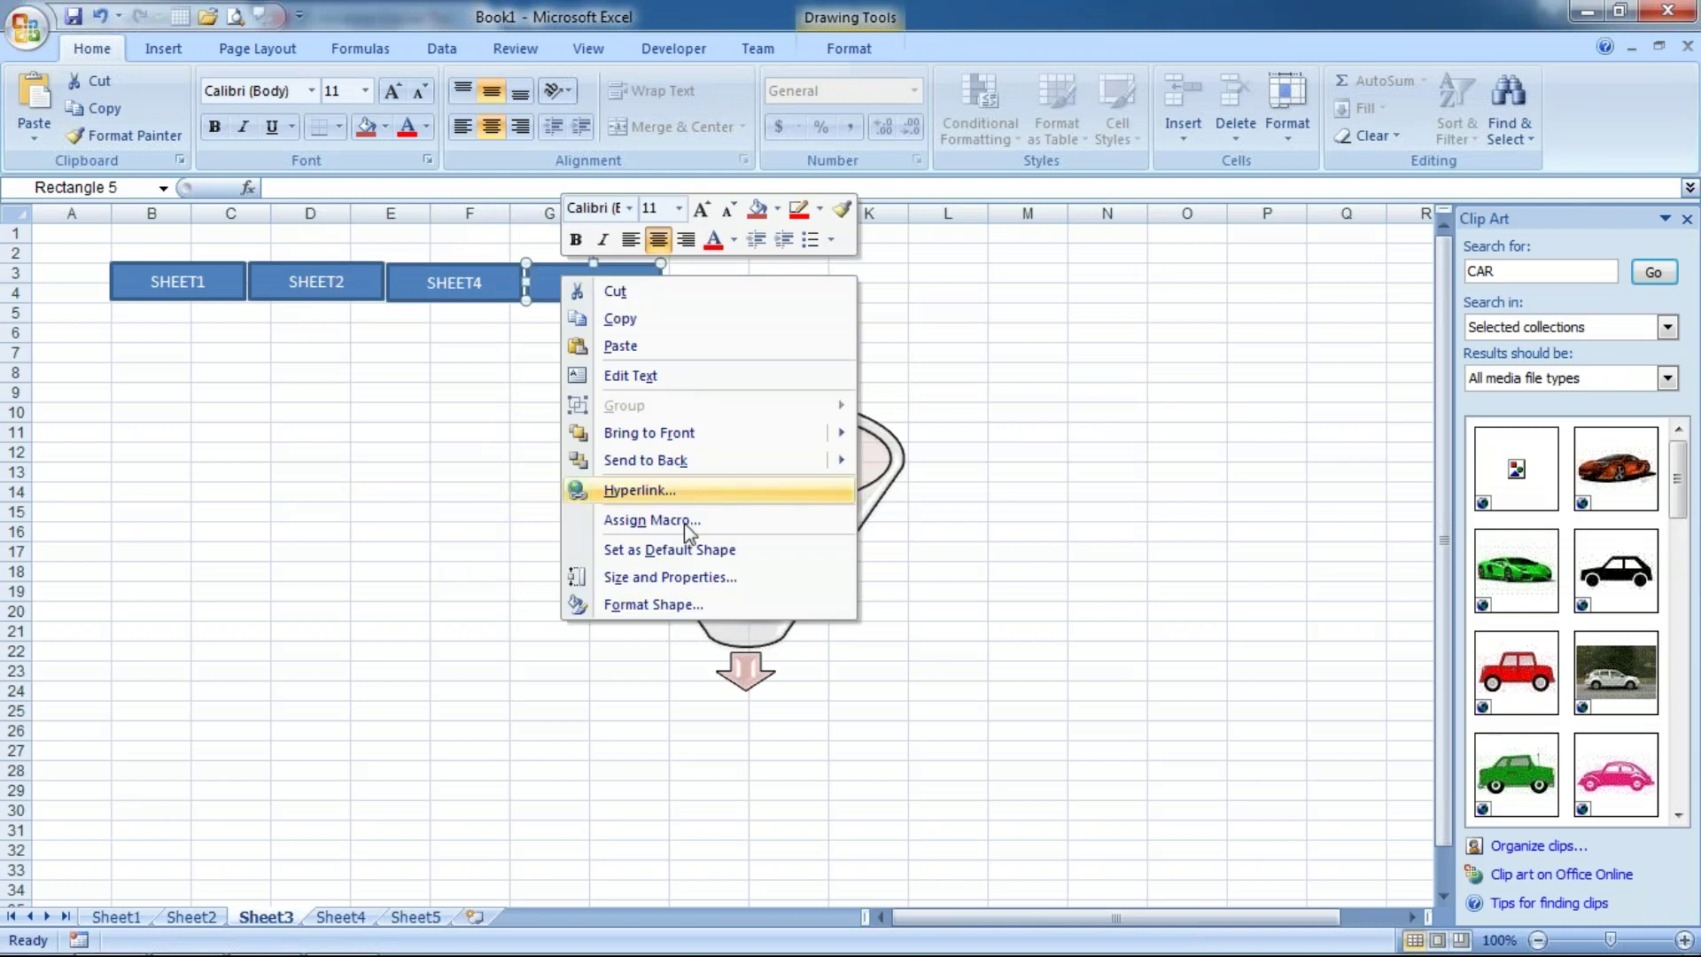
click(635, 490)
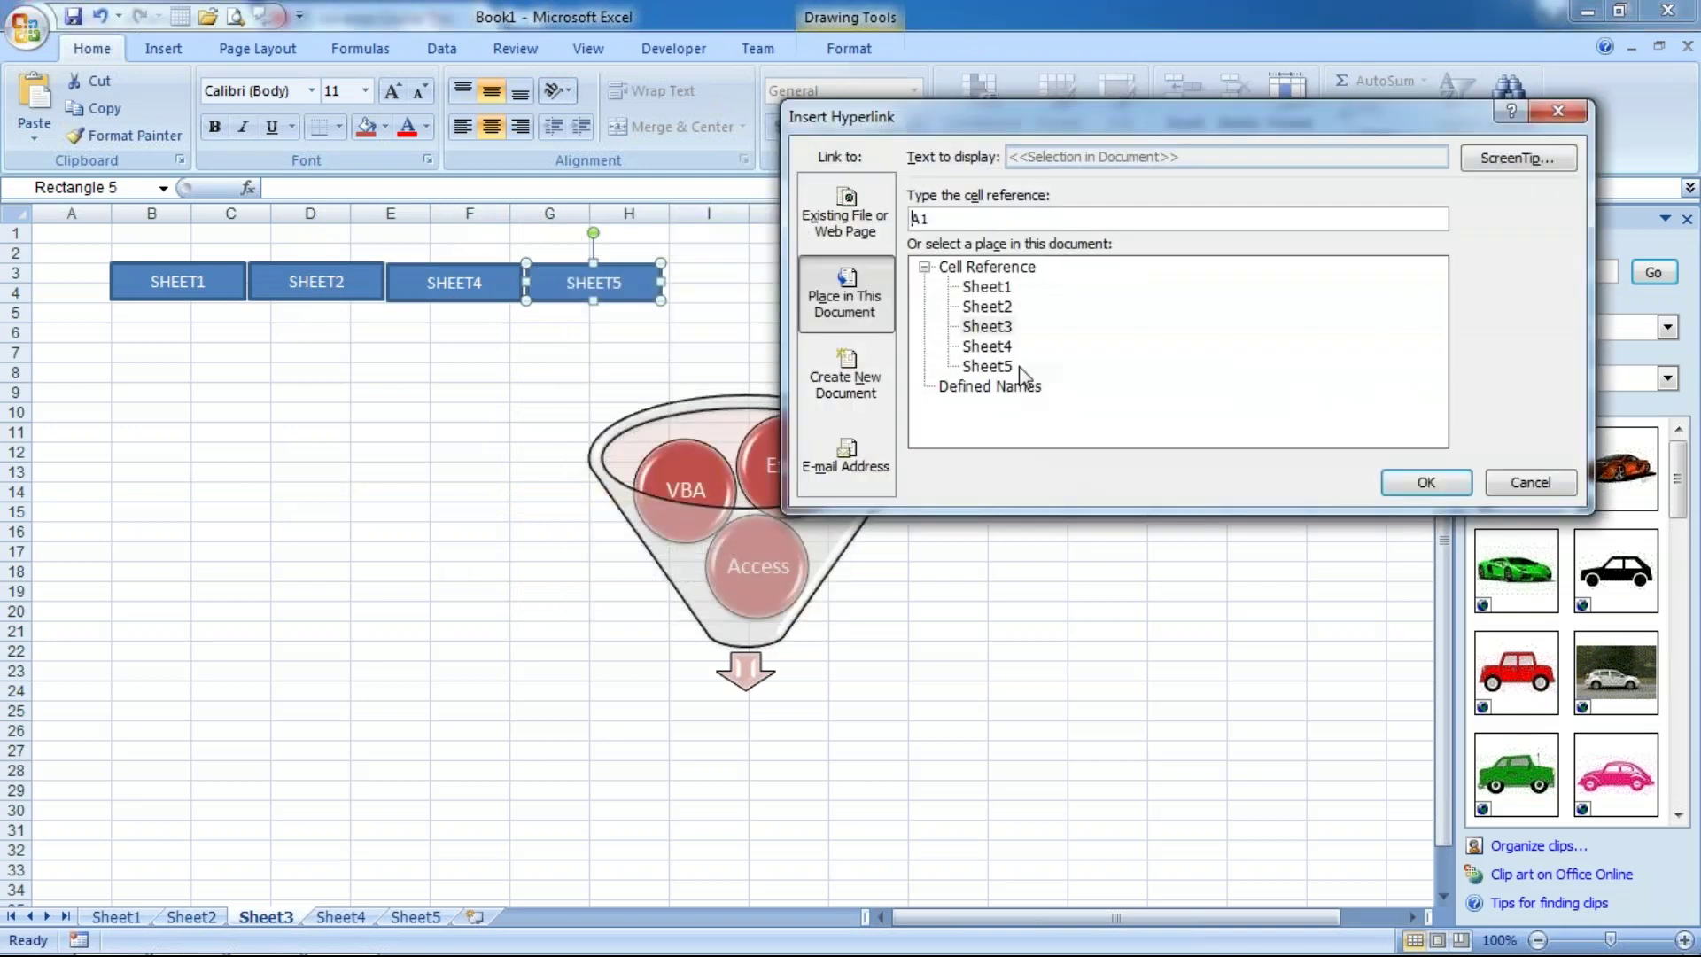
double_click(1000, 366)
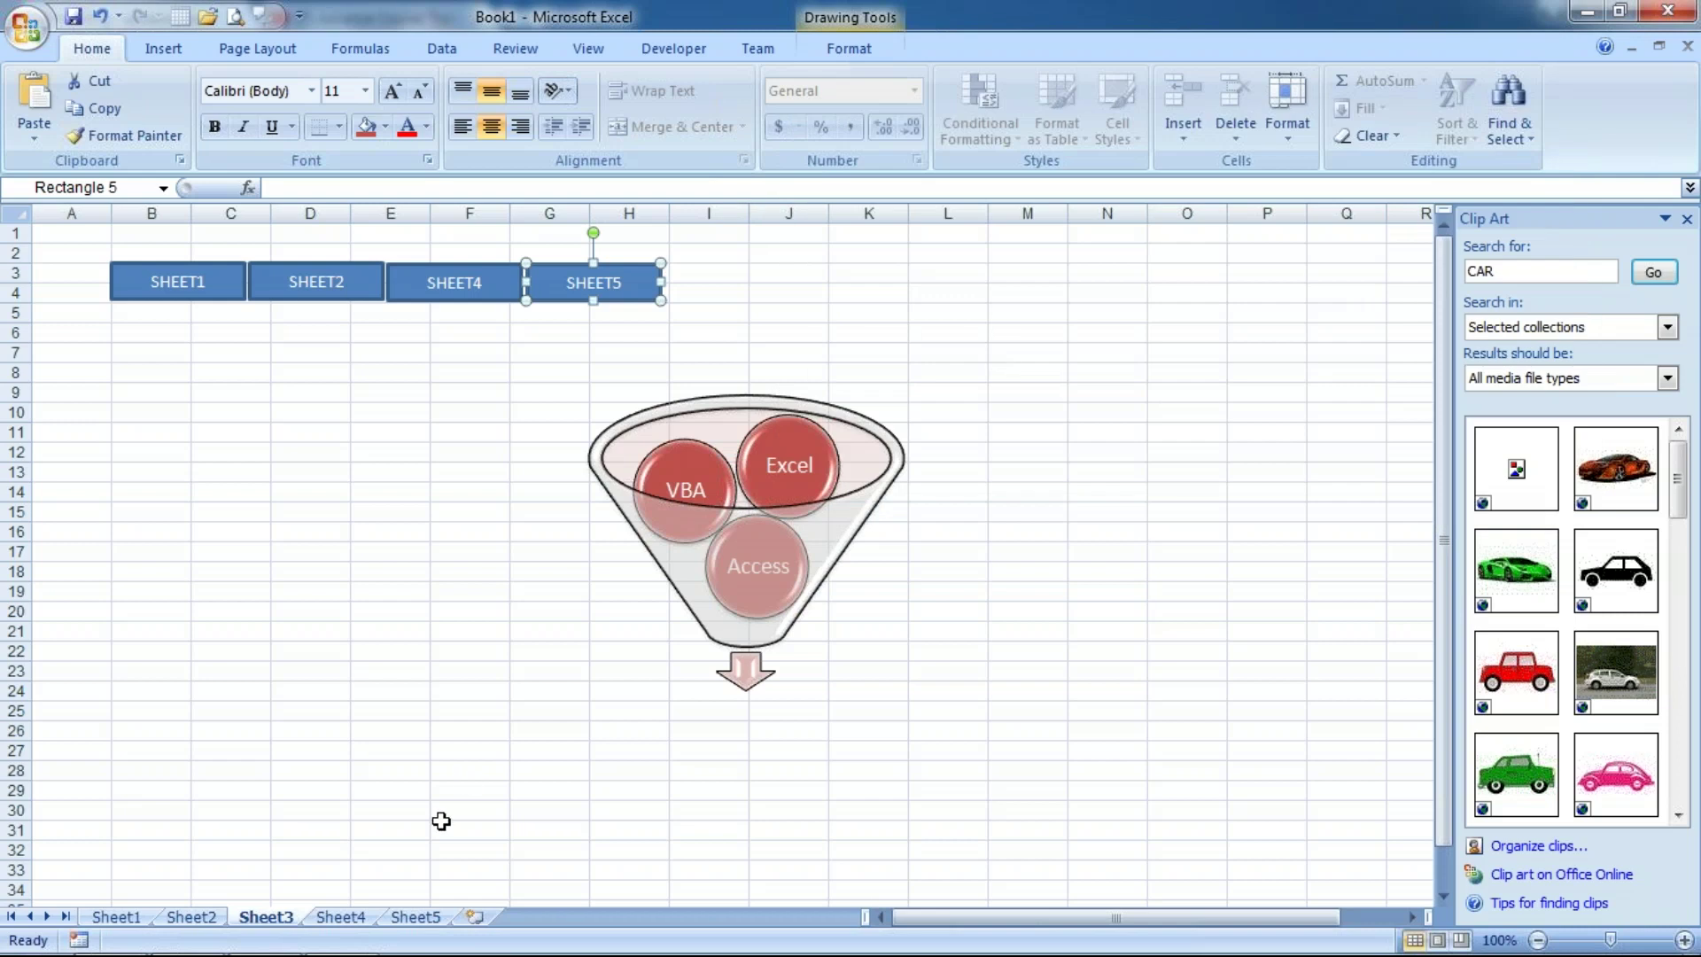
On Sheet4, hyperlink the SHEET1 and SHEET2 buttons to Sheet1 and Sheet2.
click(363, 918)
right_click(238, 266)
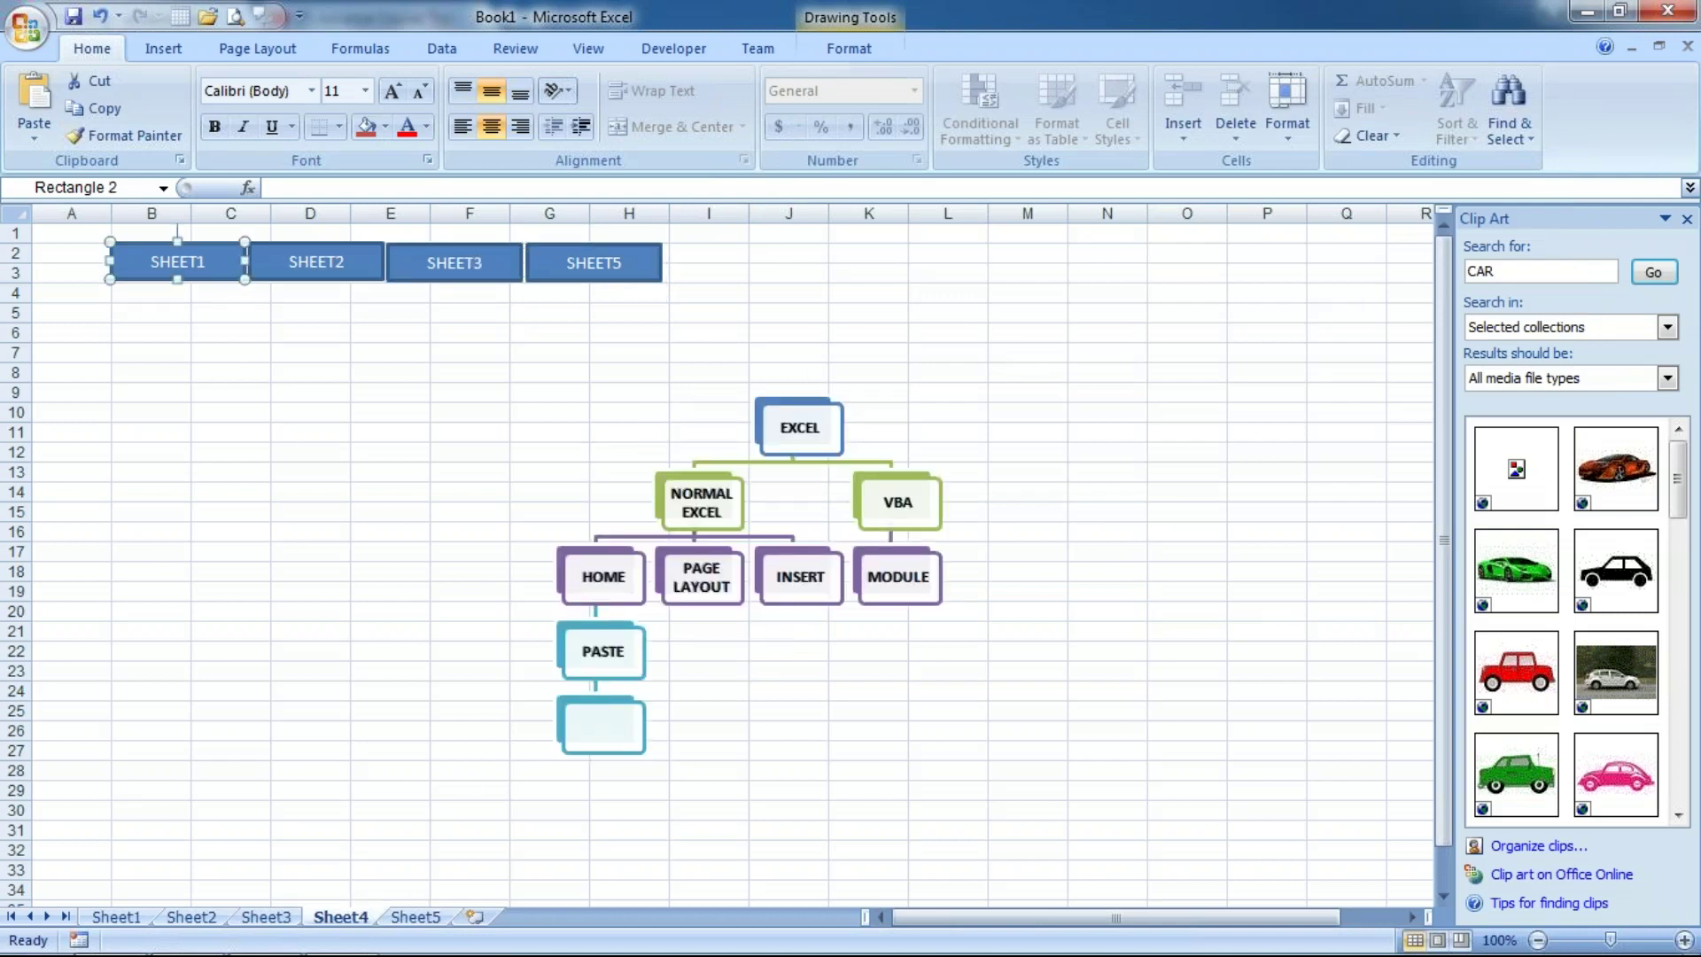
click(310, 483)
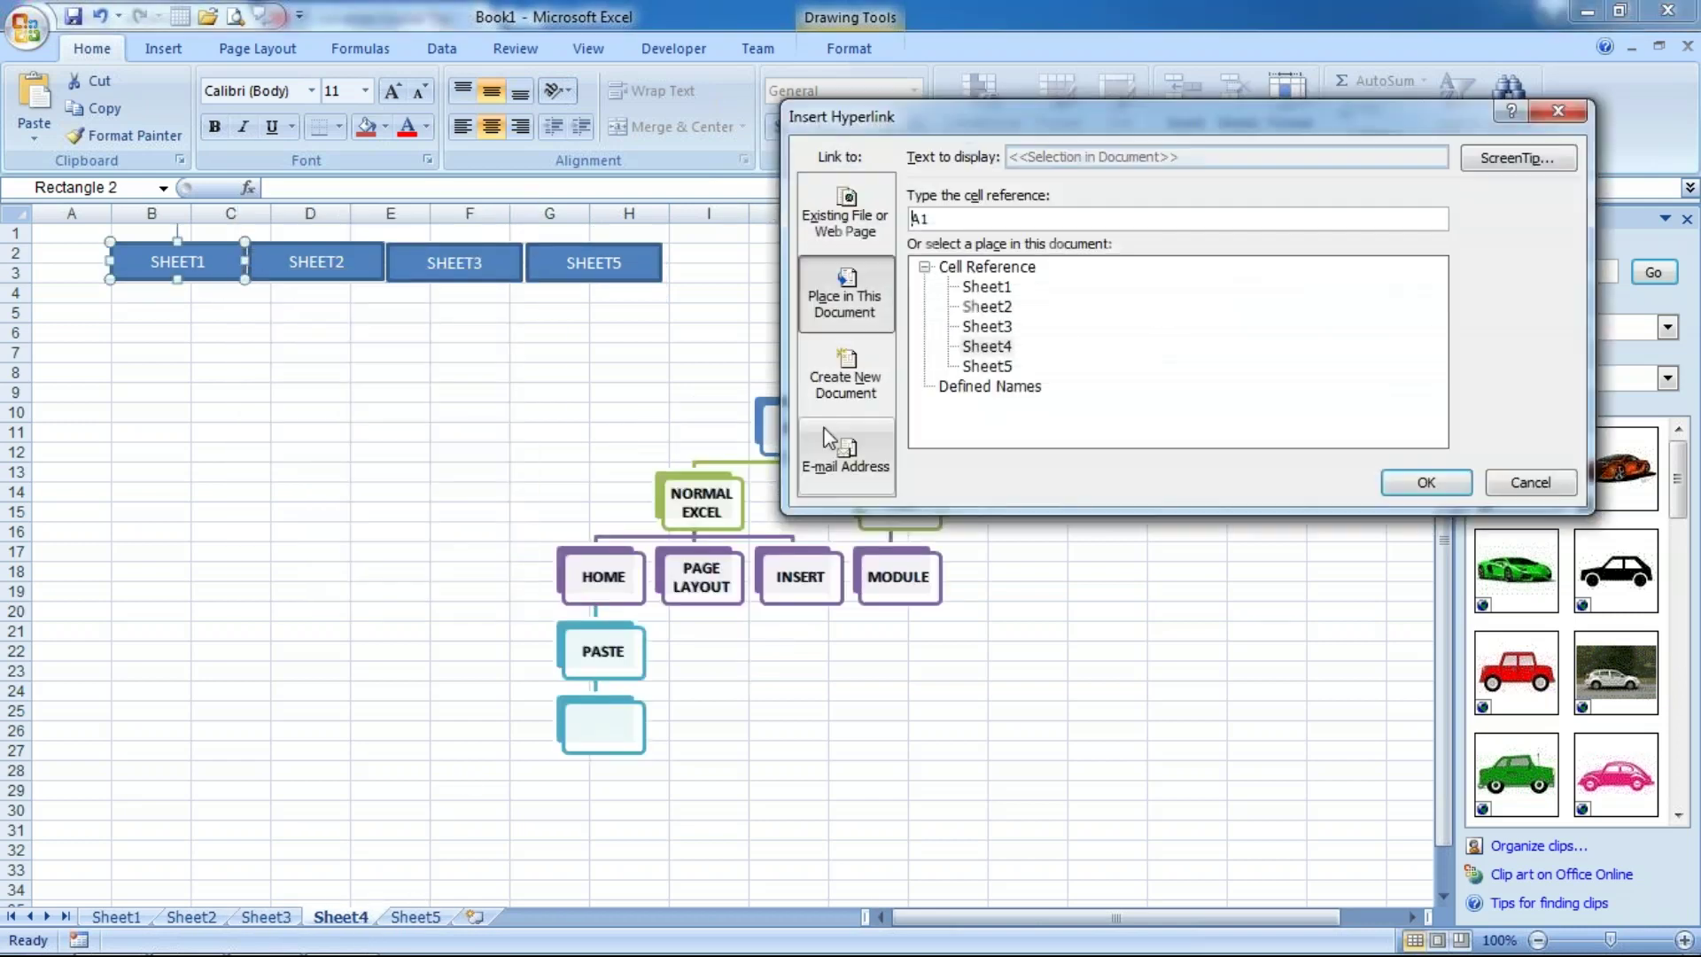
click(986, 287)
double_click(986, 287)
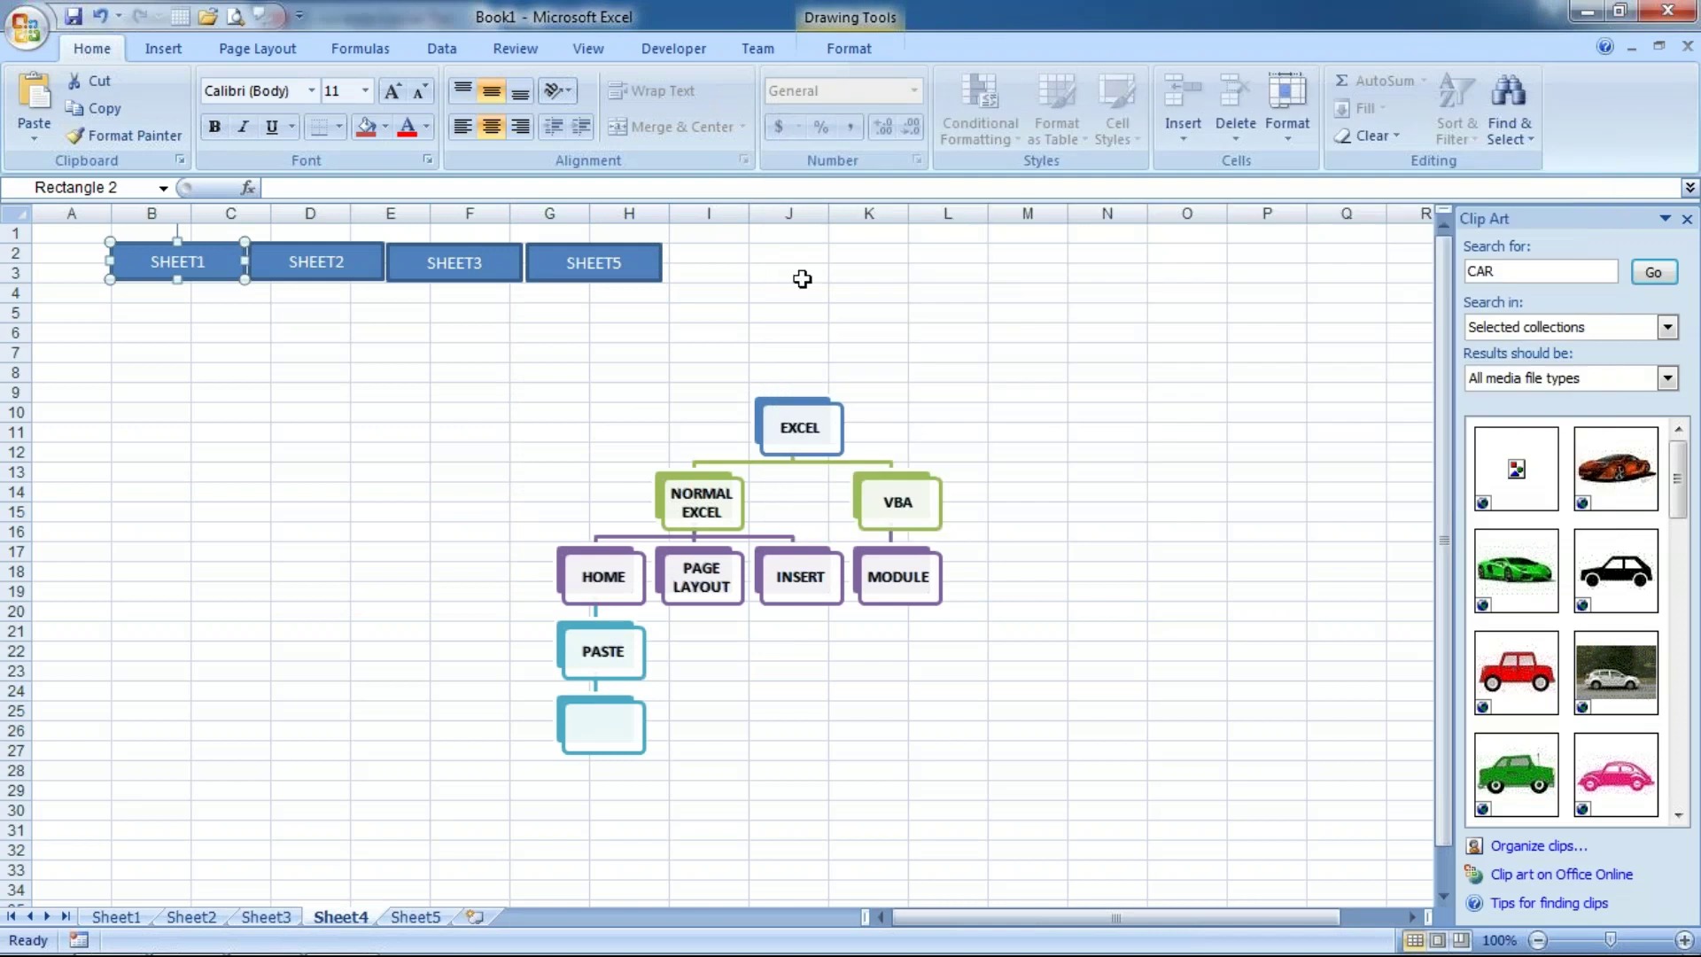
right_click(346, 282)
click(450, 496)
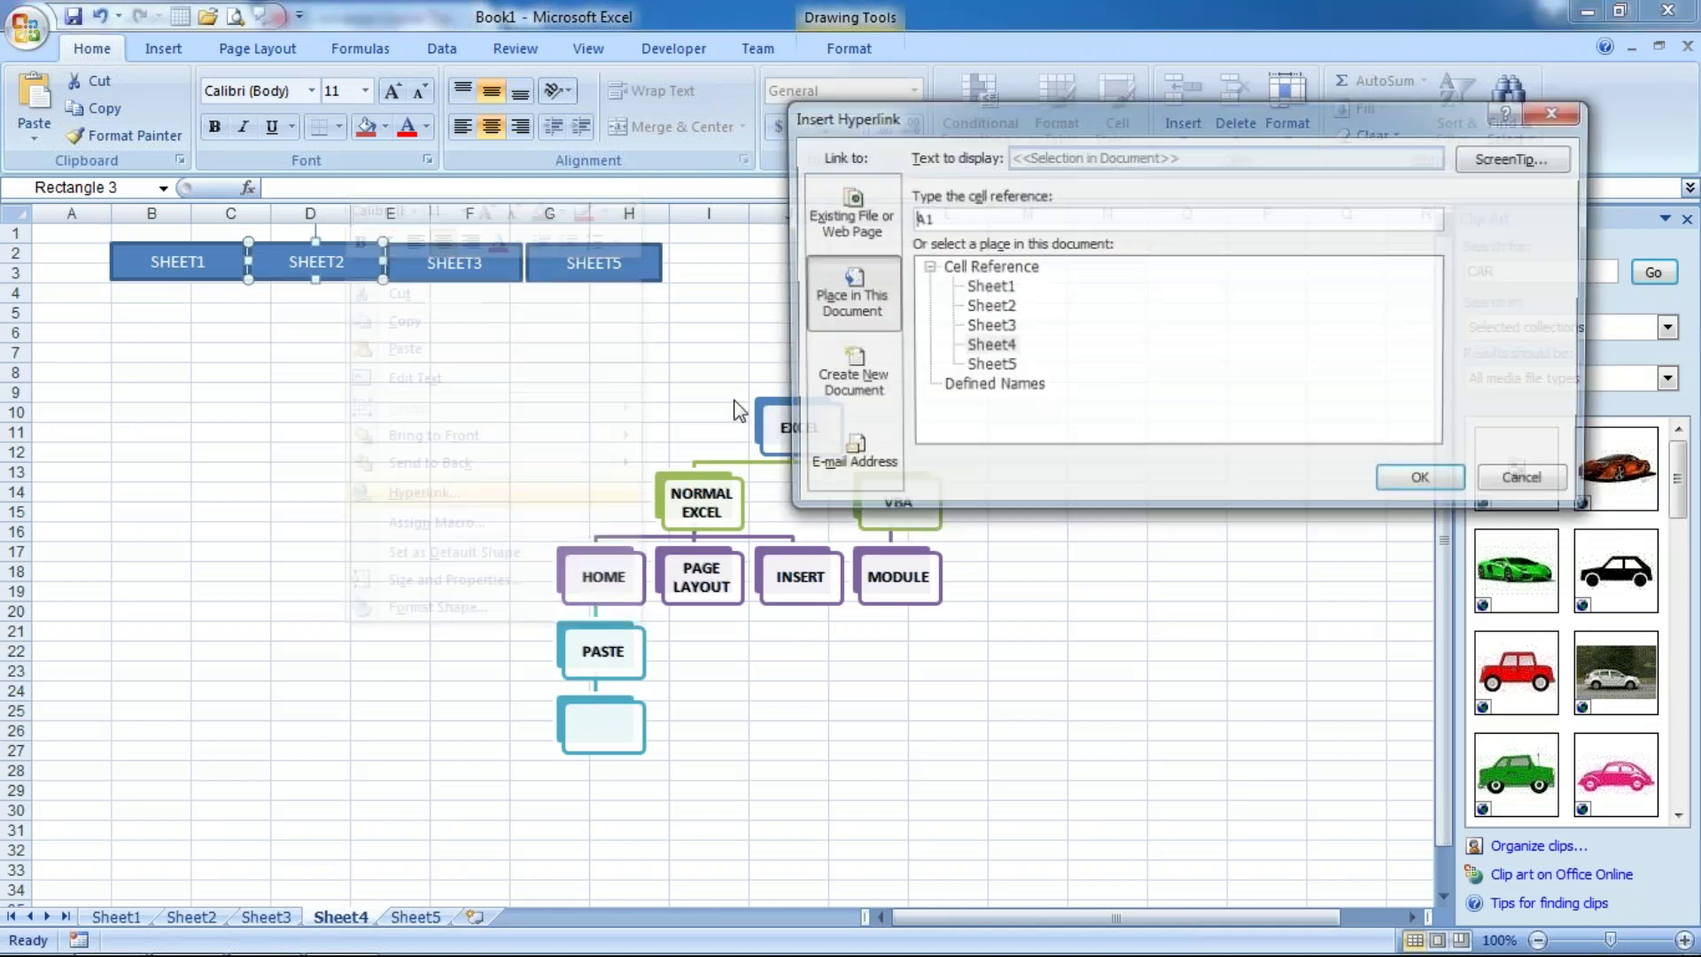
double_click(999, 302)
Hyperlink the SHEET3 and SHEET5 buttons to their sheets, then open Sheet5.
click(486, 264)
right_click(487, 264)
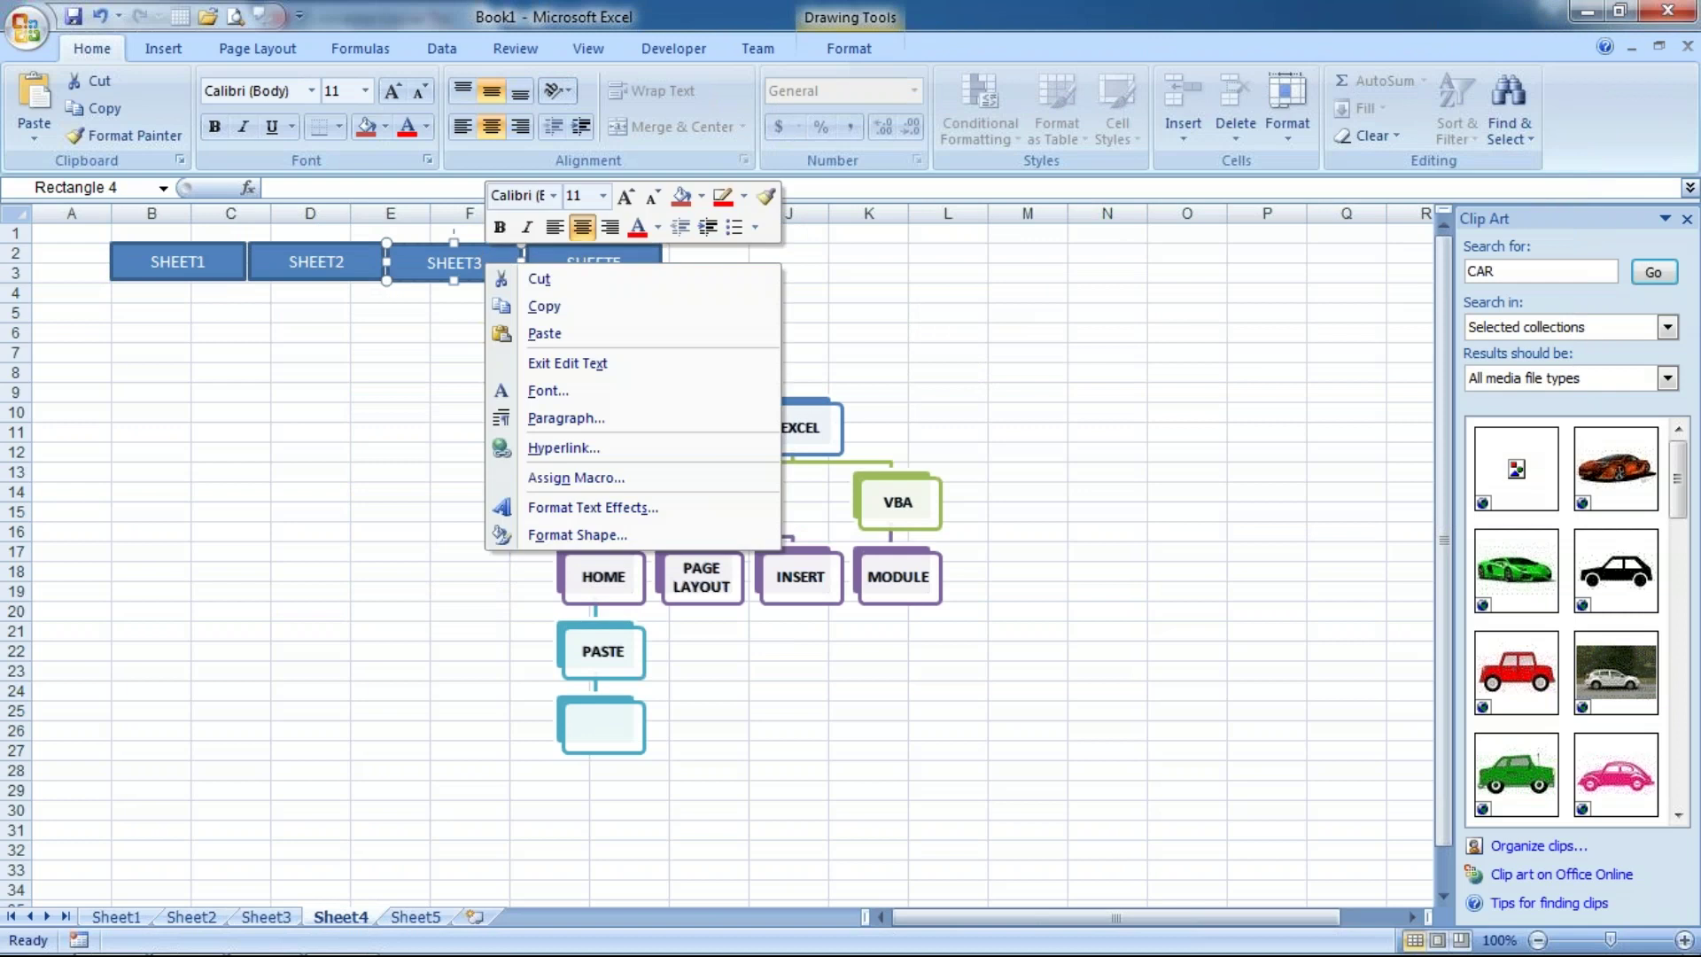
click(529, 446)
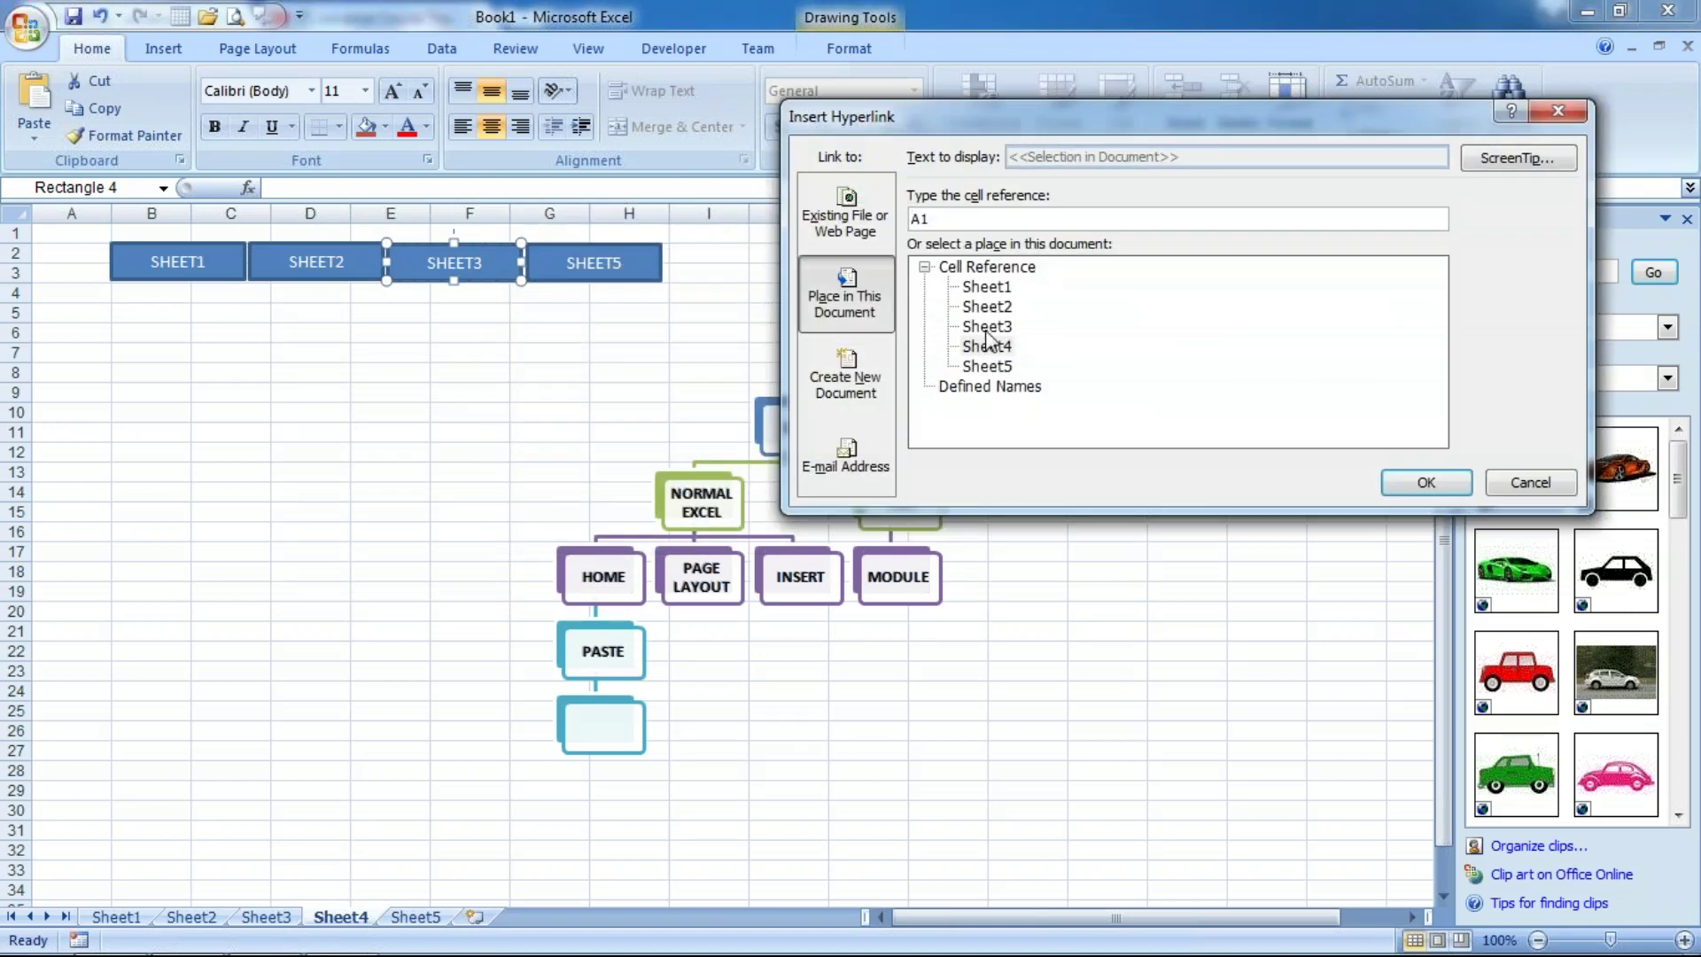
double_click(990, 347)
click(656, 270)
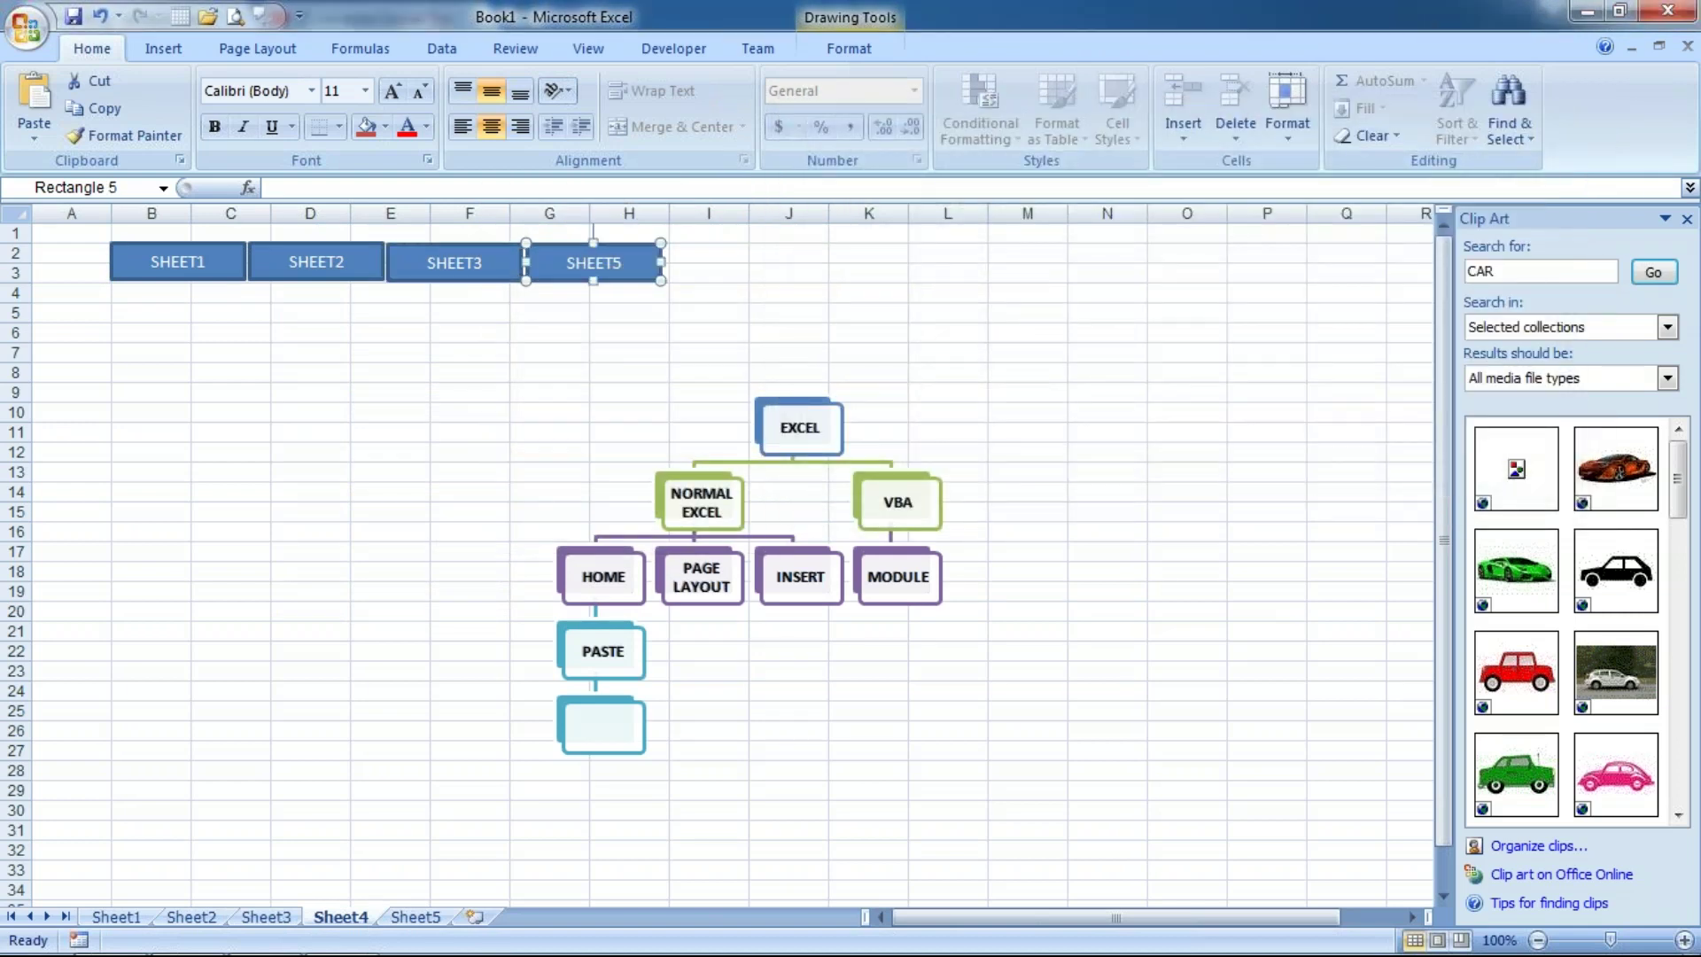
right_click(648, 272)
click(720, 490)
click(988, 368)
click(1416, 478)
click(412, 916)
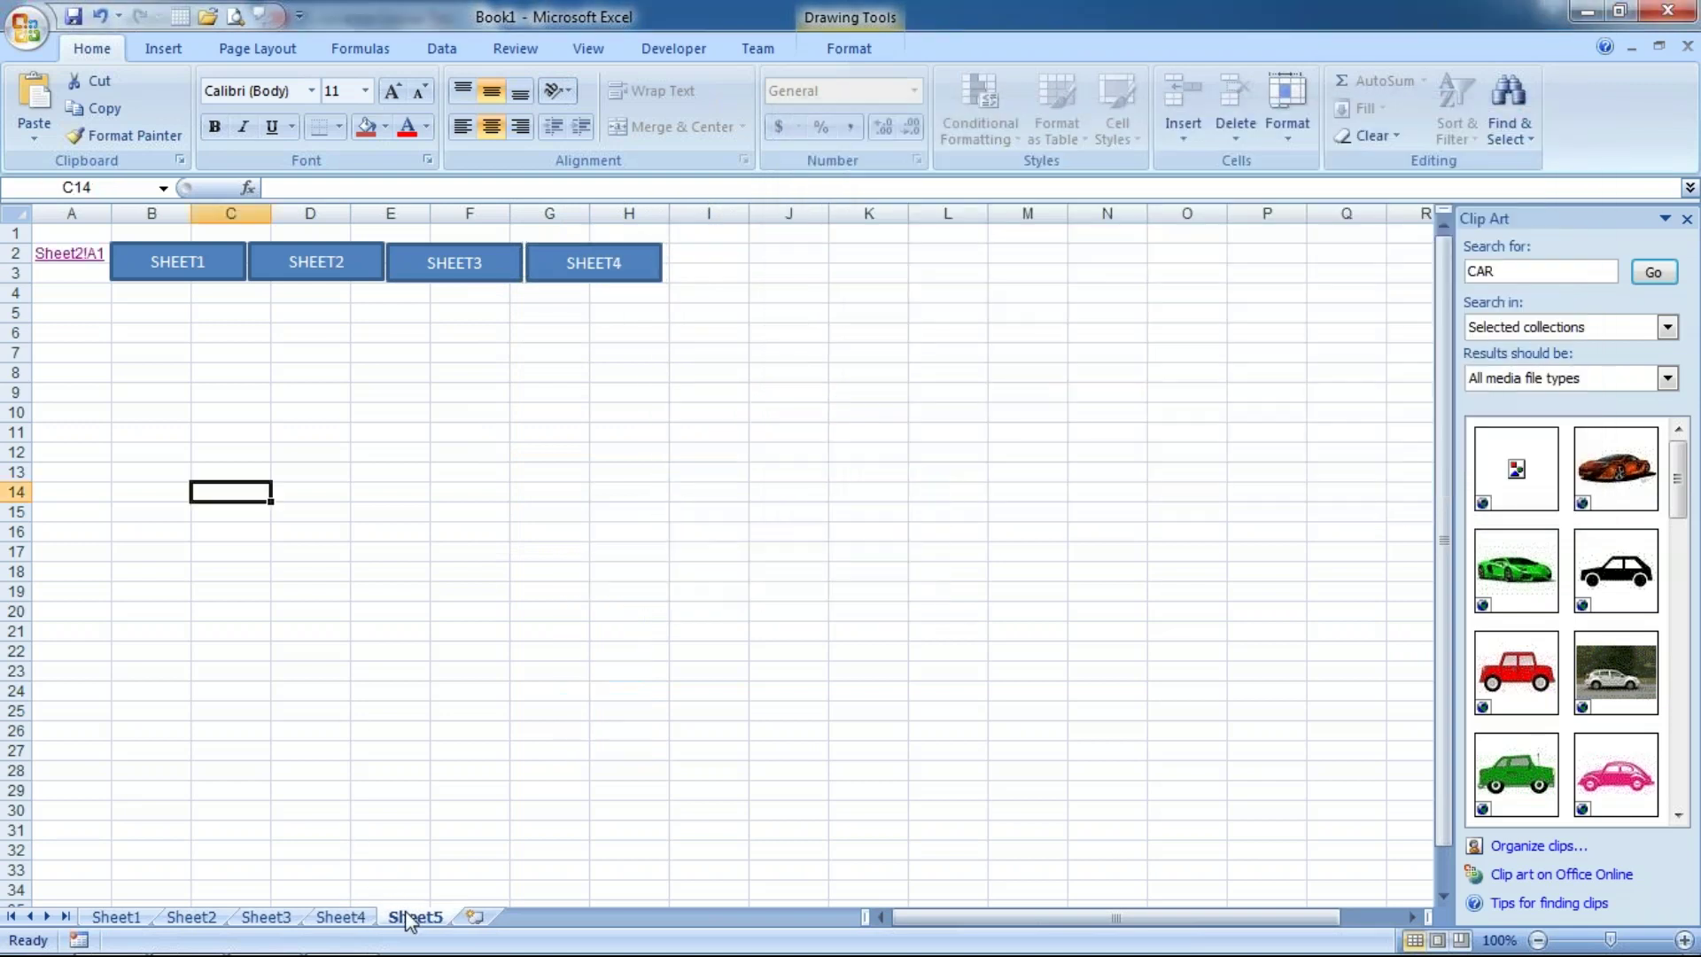
Hyperlink Sheet5's SHEET1 and SHEET2 buttons to Sheet1 and Sheet2.
click(167, 262)
right_click(165, 259)
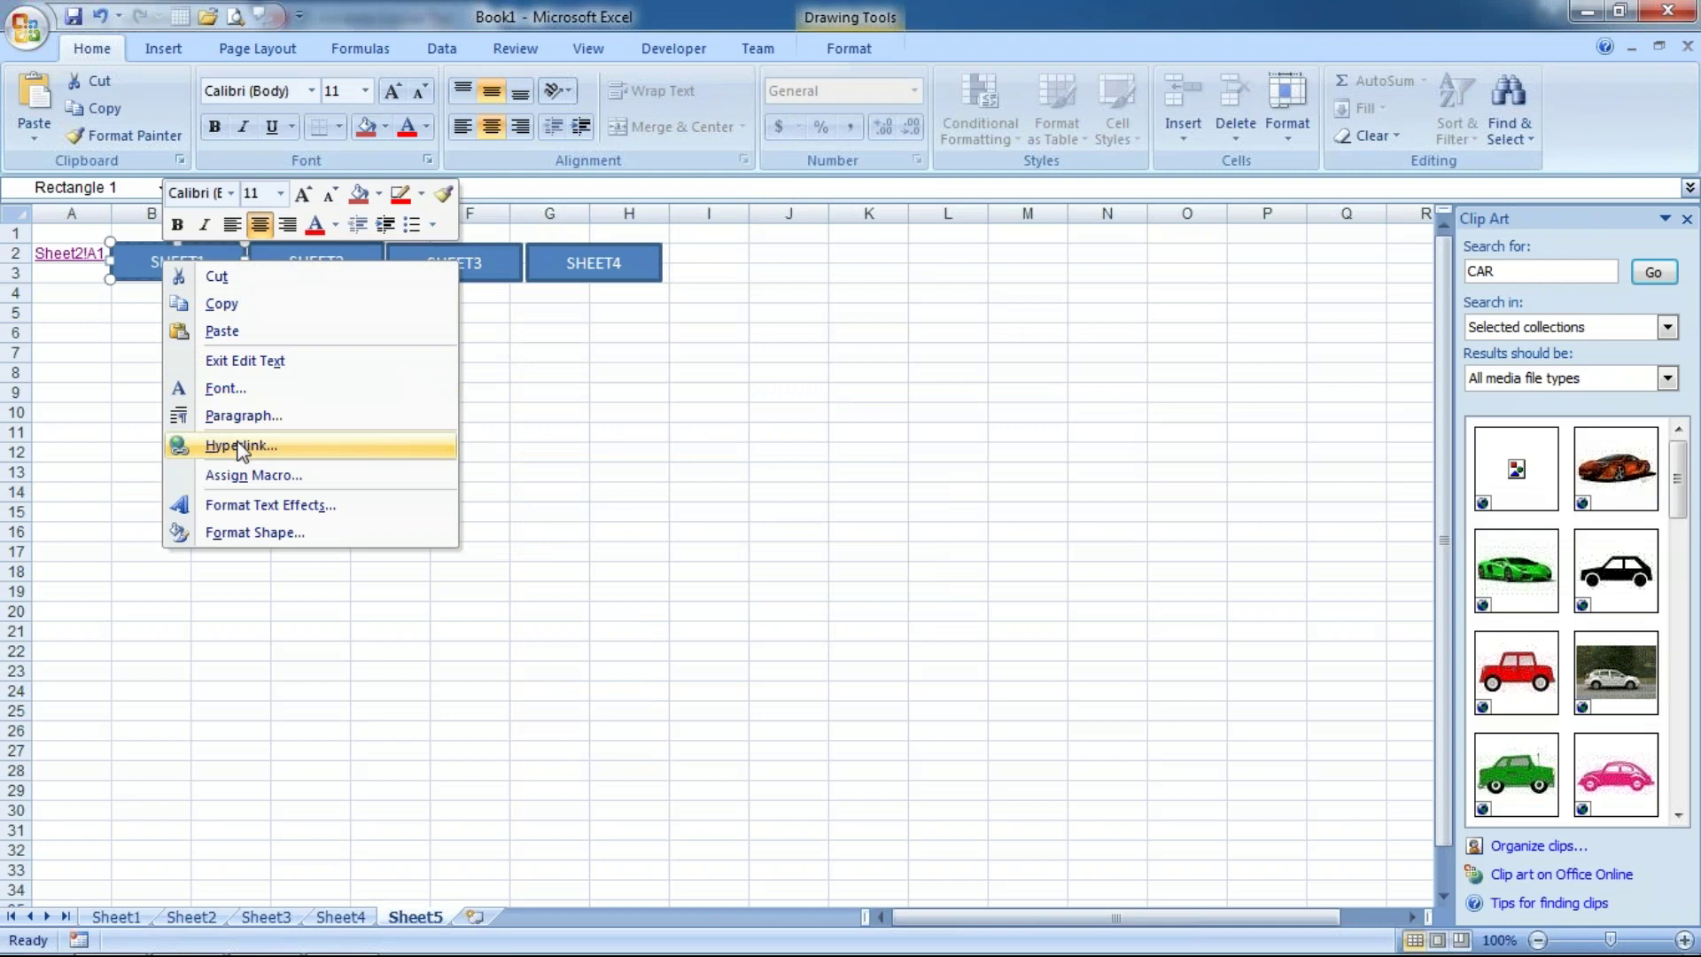
click(241, 445)
click(990, 286)
click(317, 262)
right_click(318, 257)
click(403, 439)
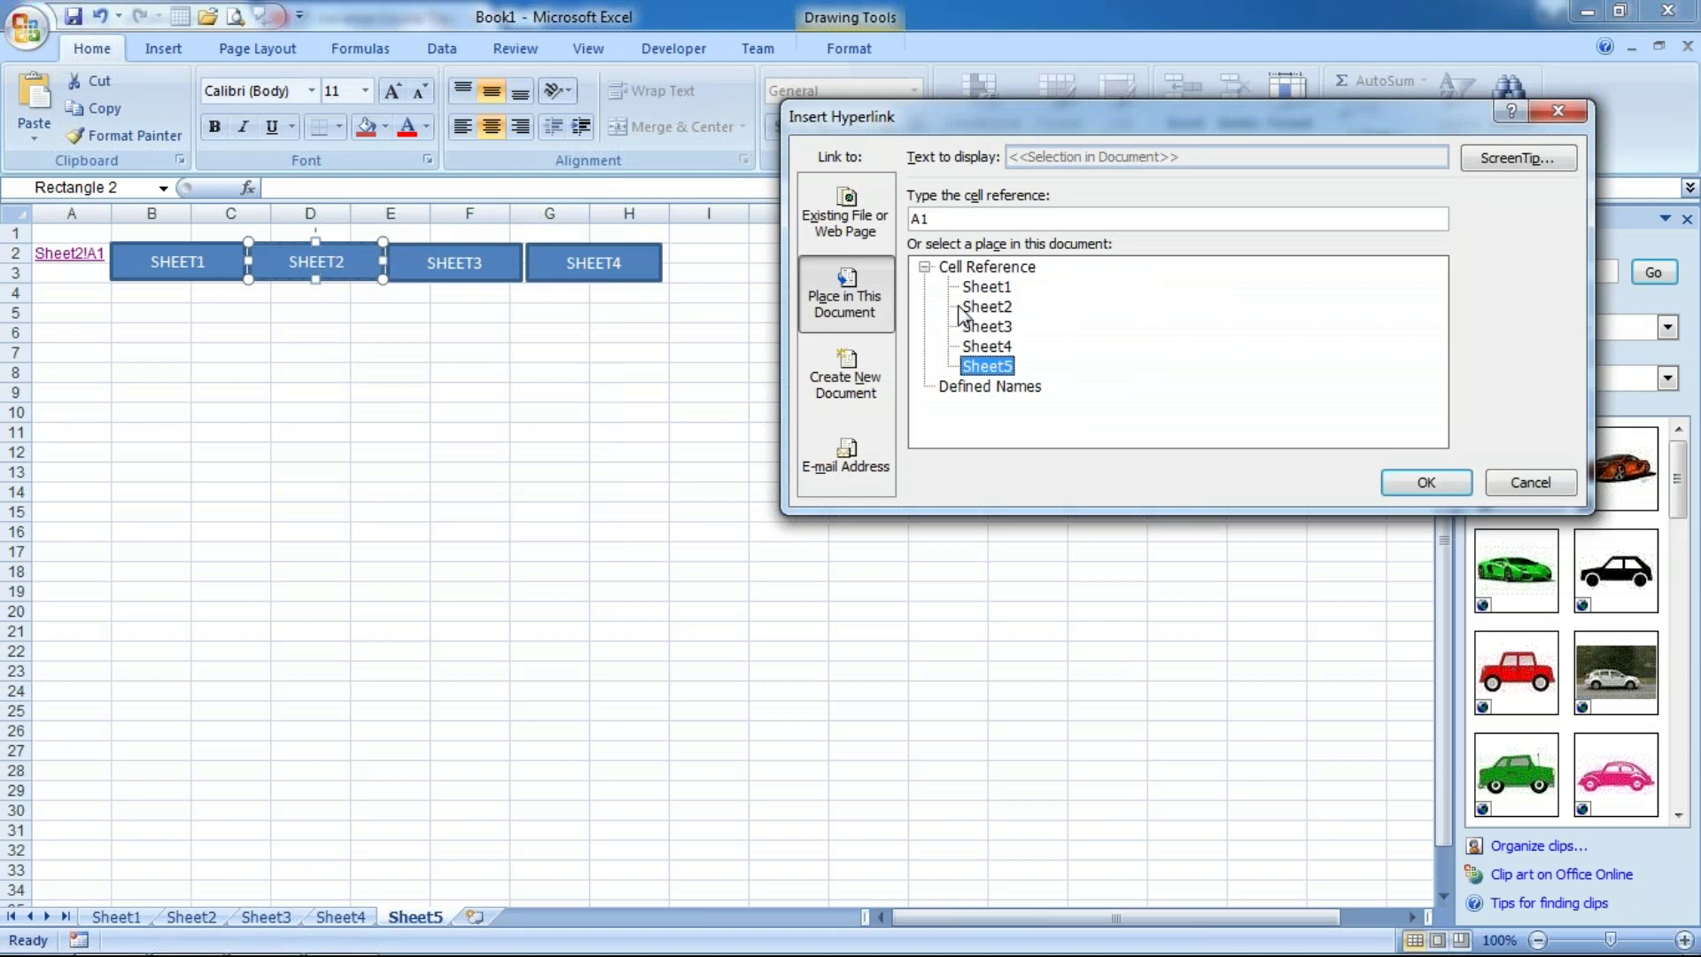
double_click(977, 306)
right_click(390, 256)
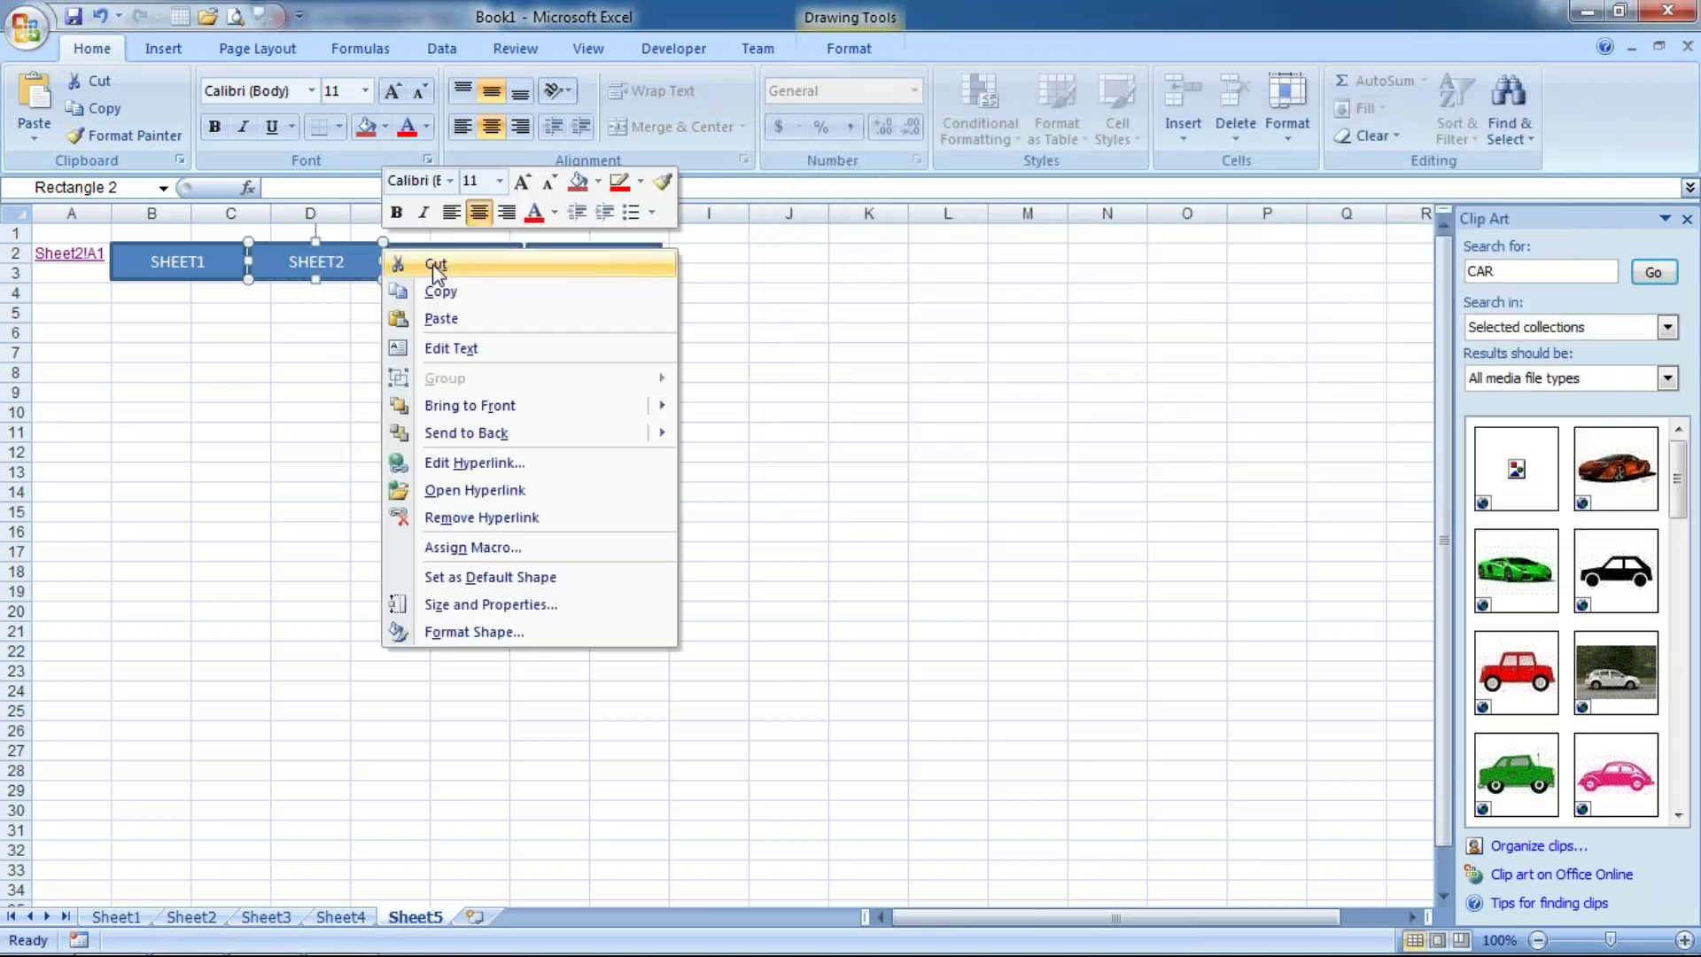
key(Escape)
Hyperlink the SHEET3 and SHEET4 buttons to Sheet3 and Sheet4, then return to Sheet1.
right_click(454, 277)
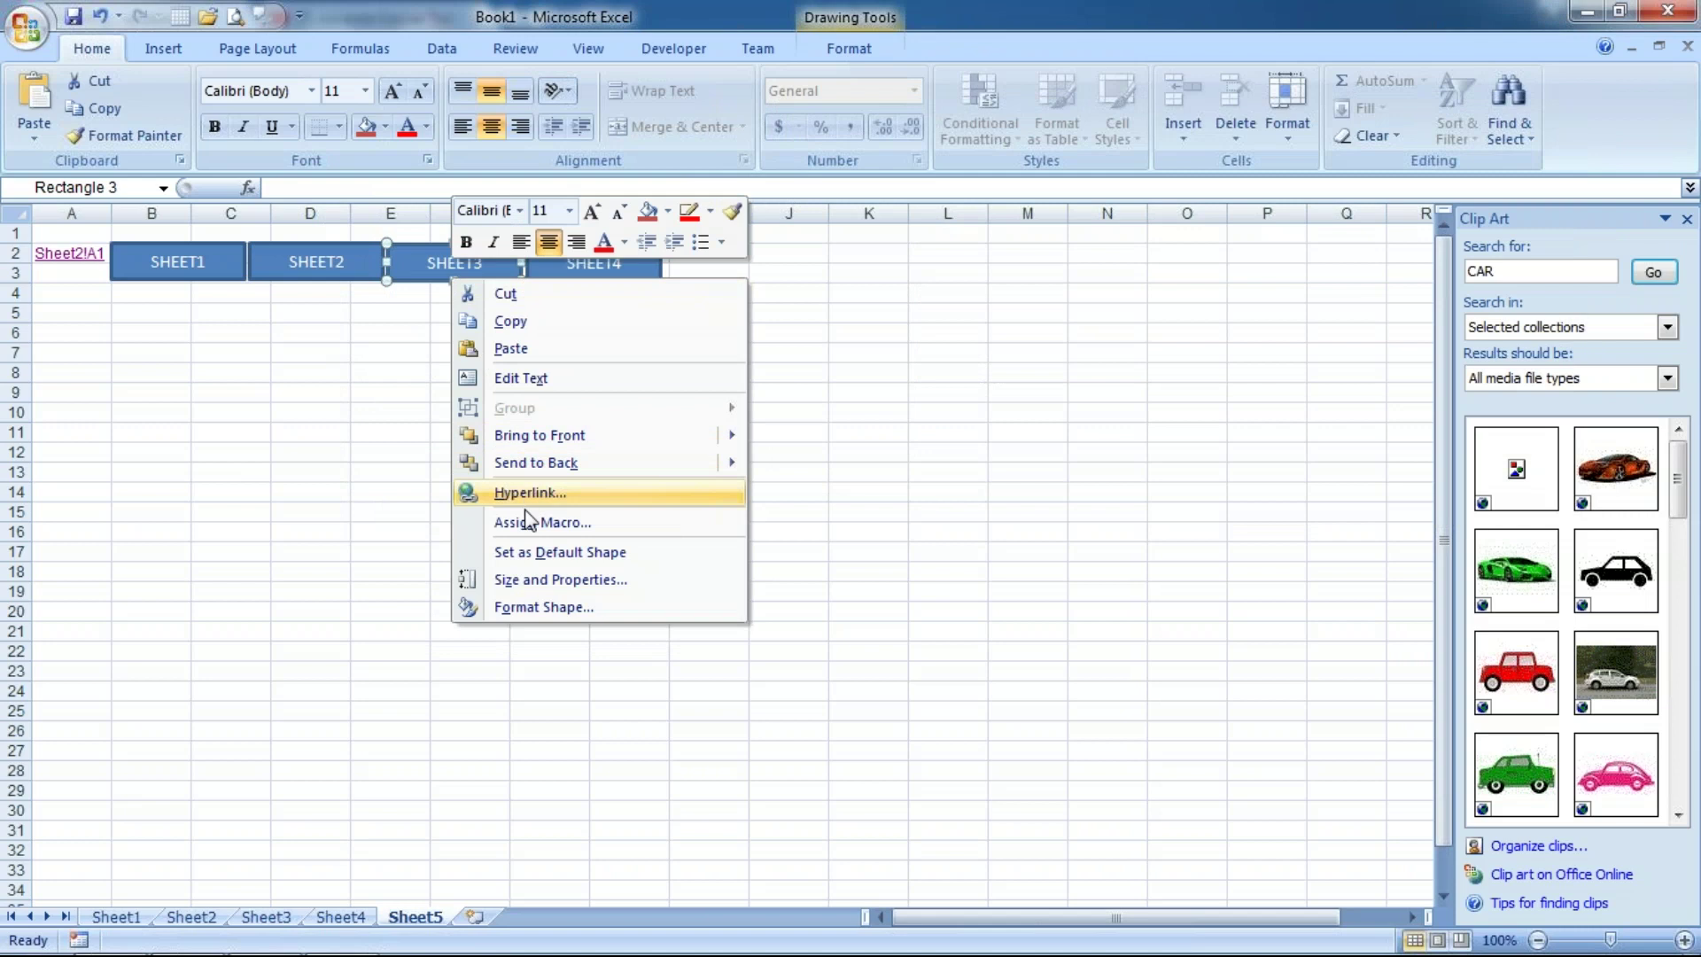
click(514, 437)
right_click(479, 272)
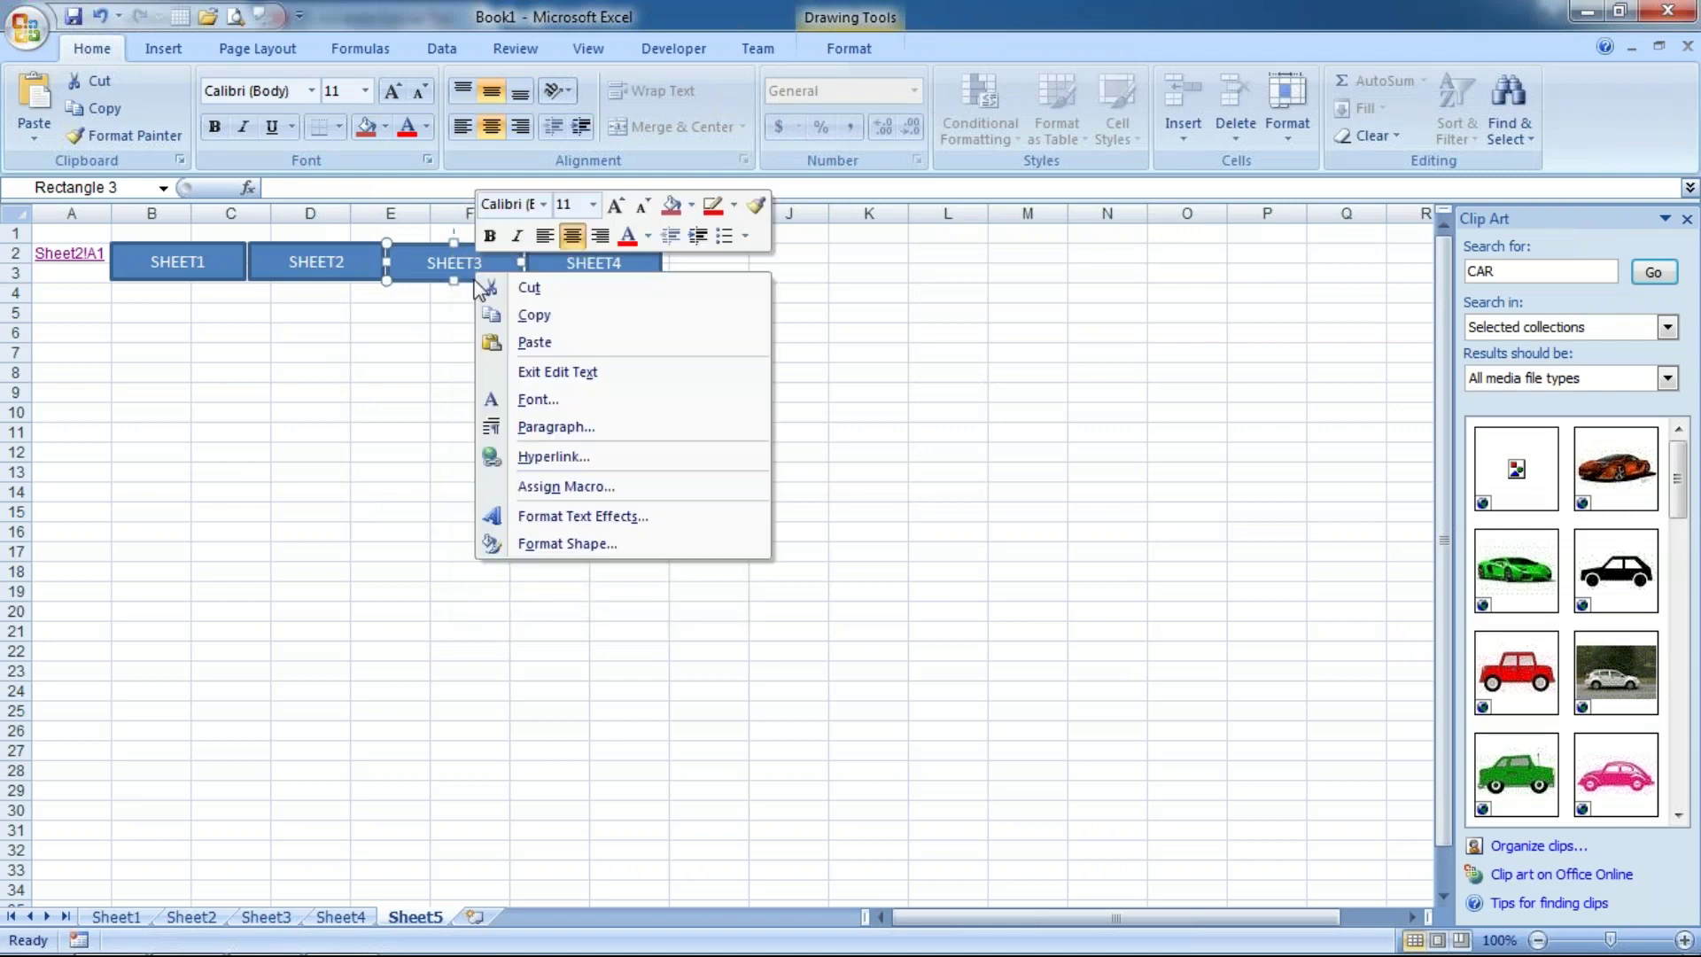
click(534, 458)
click(982, 347)
click(977, 328)
double_click(978, 328)
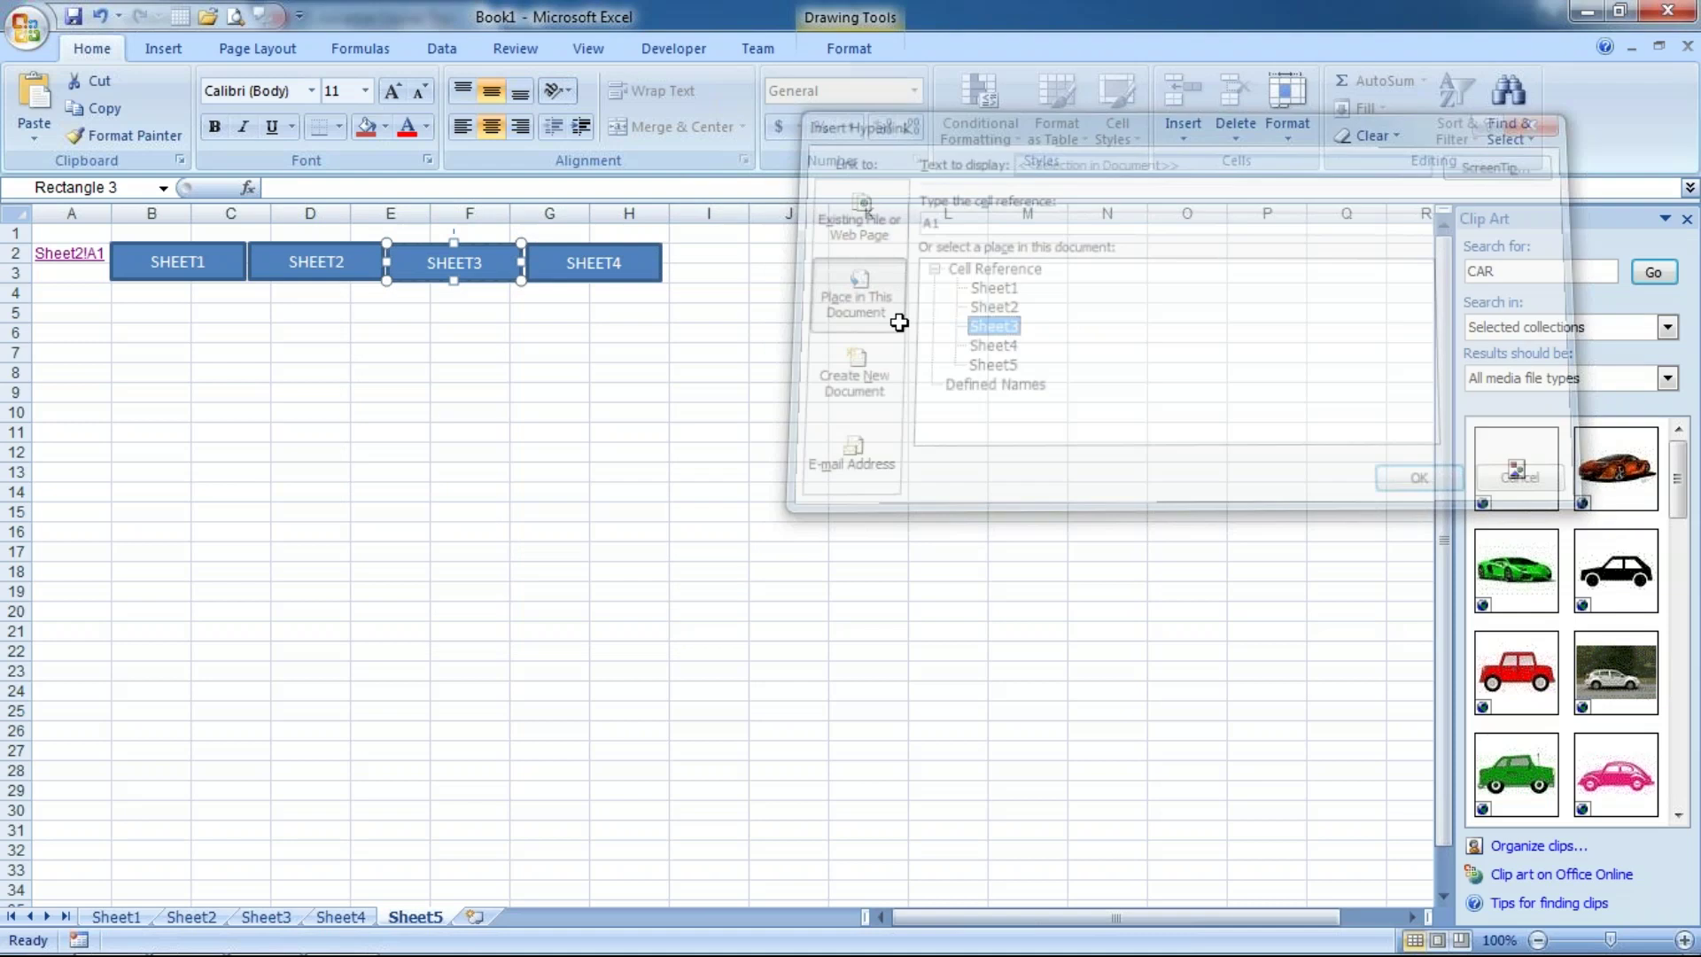
right_click(656, 263)
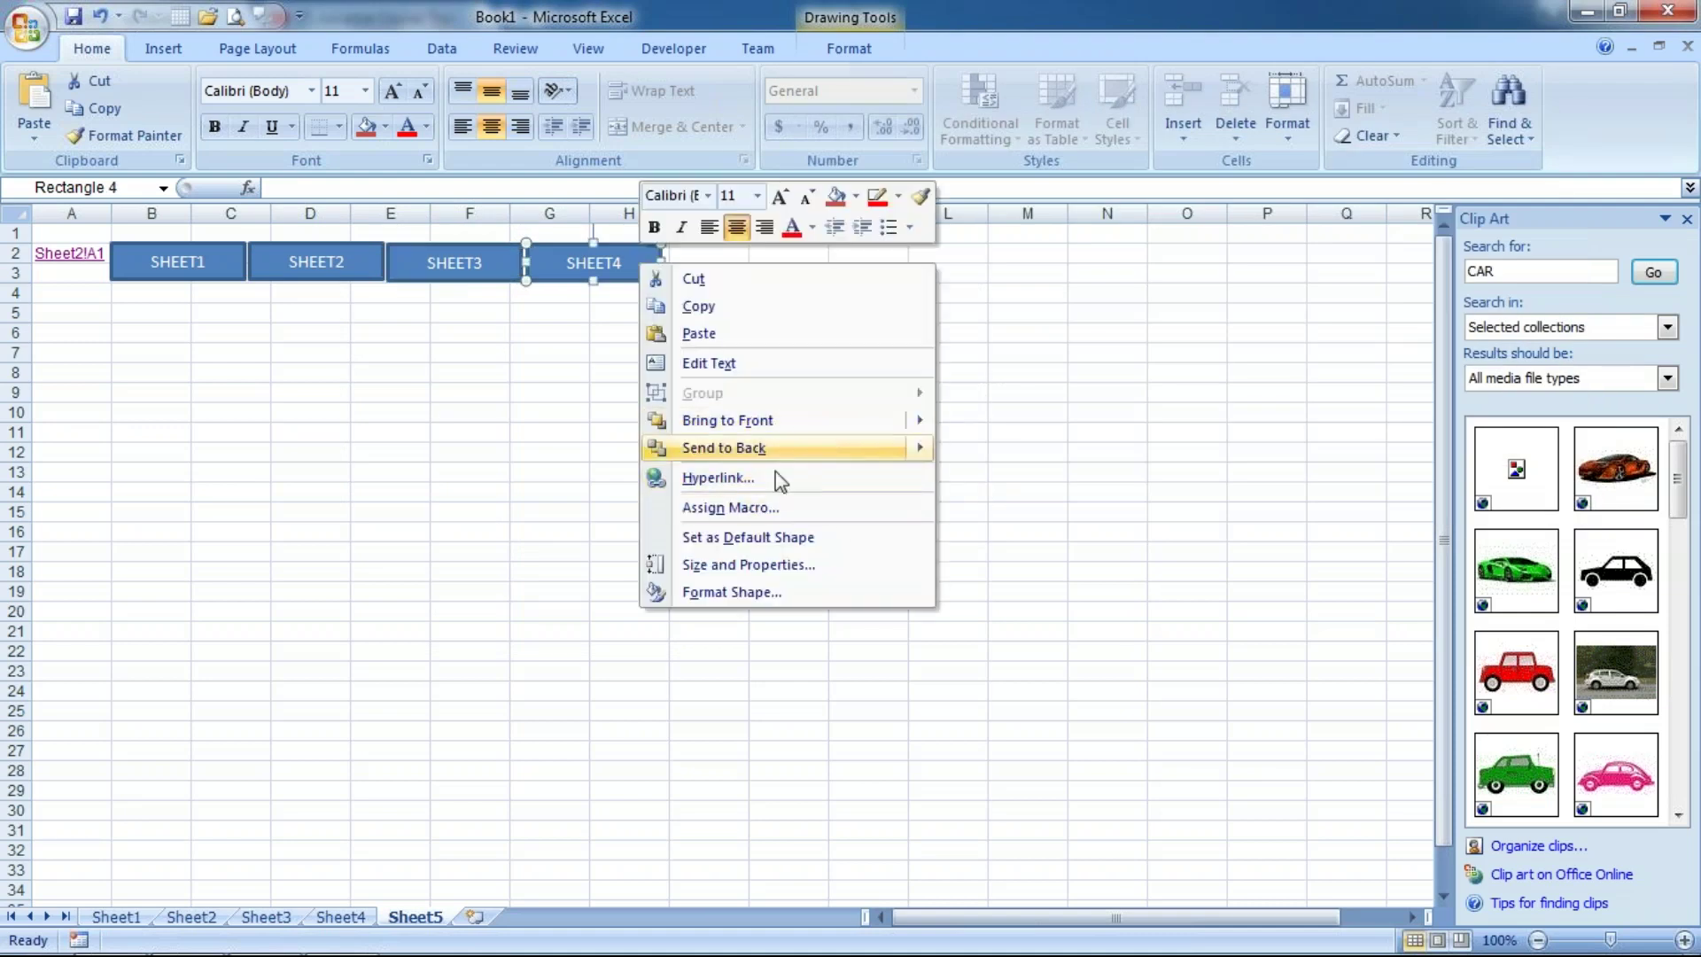
click(759, 478)
double_click(982, 366)
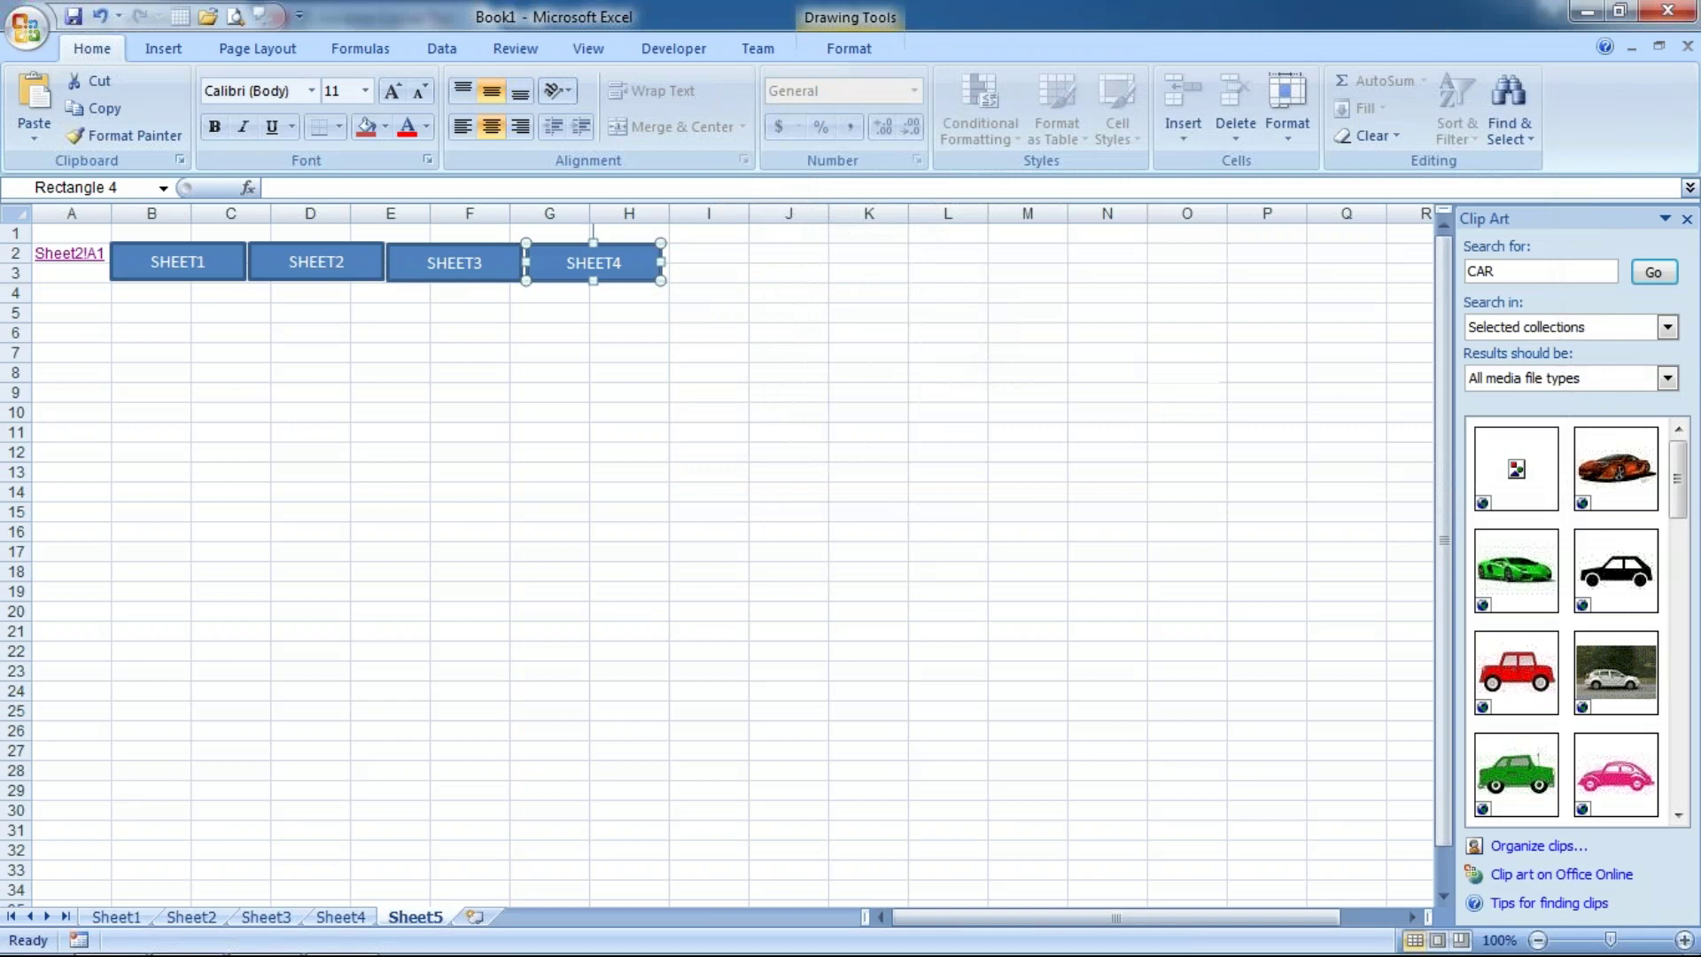
click(629, 412)
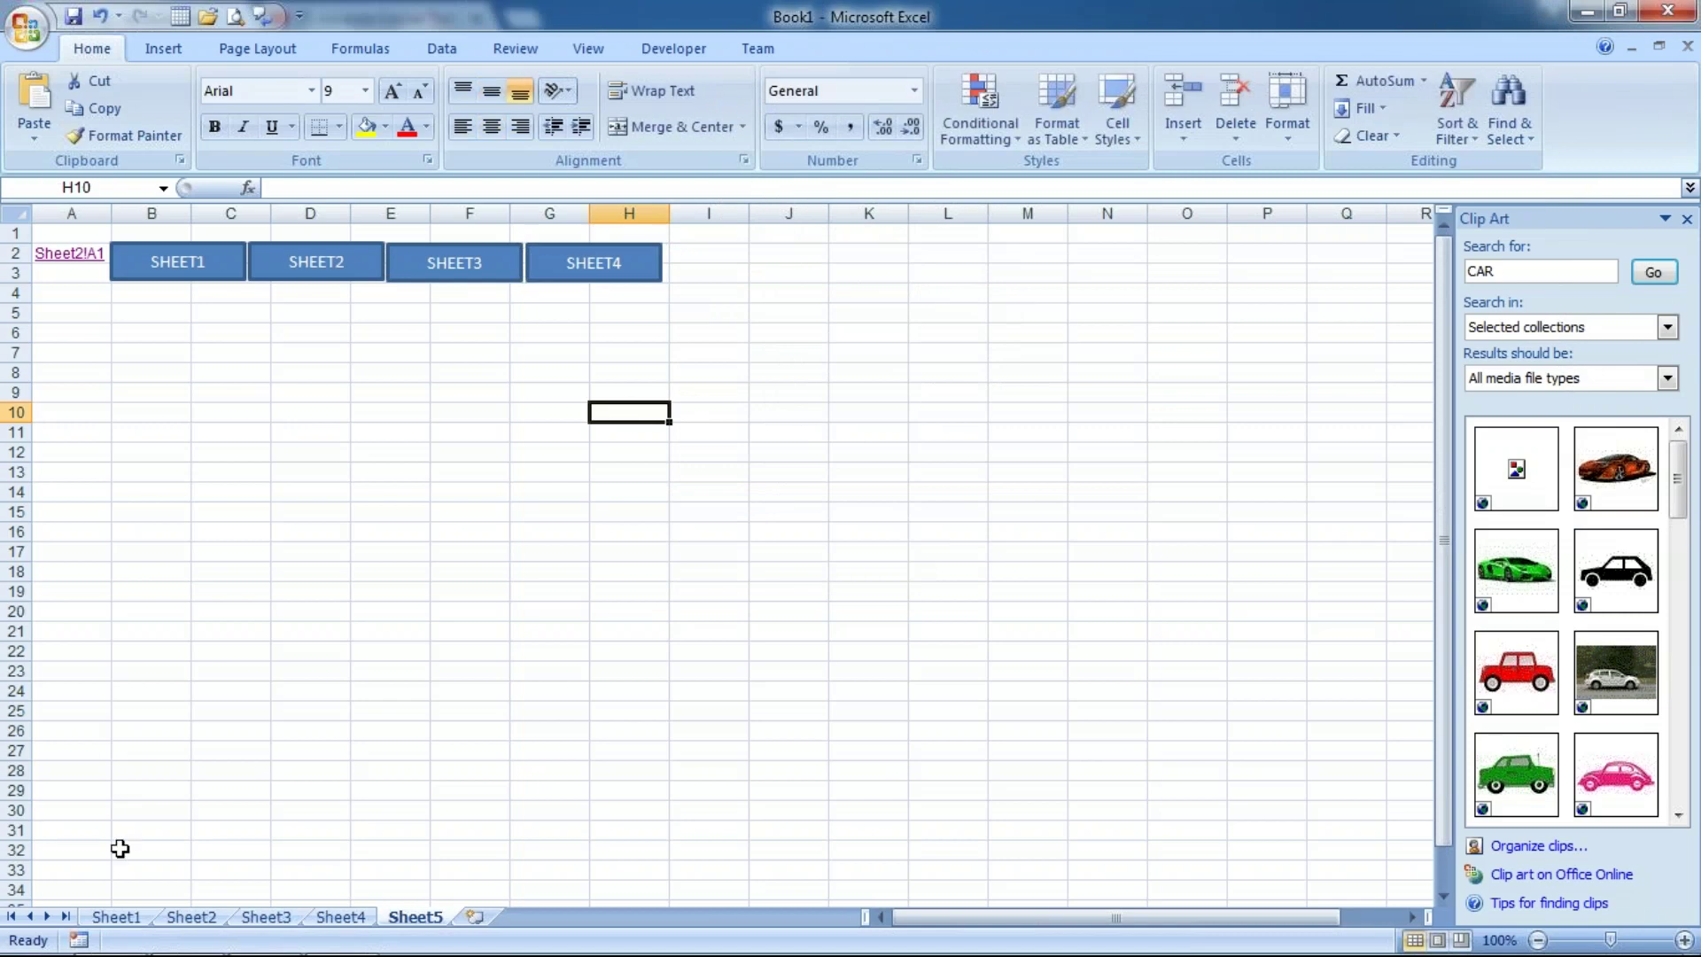
click(116, 916)
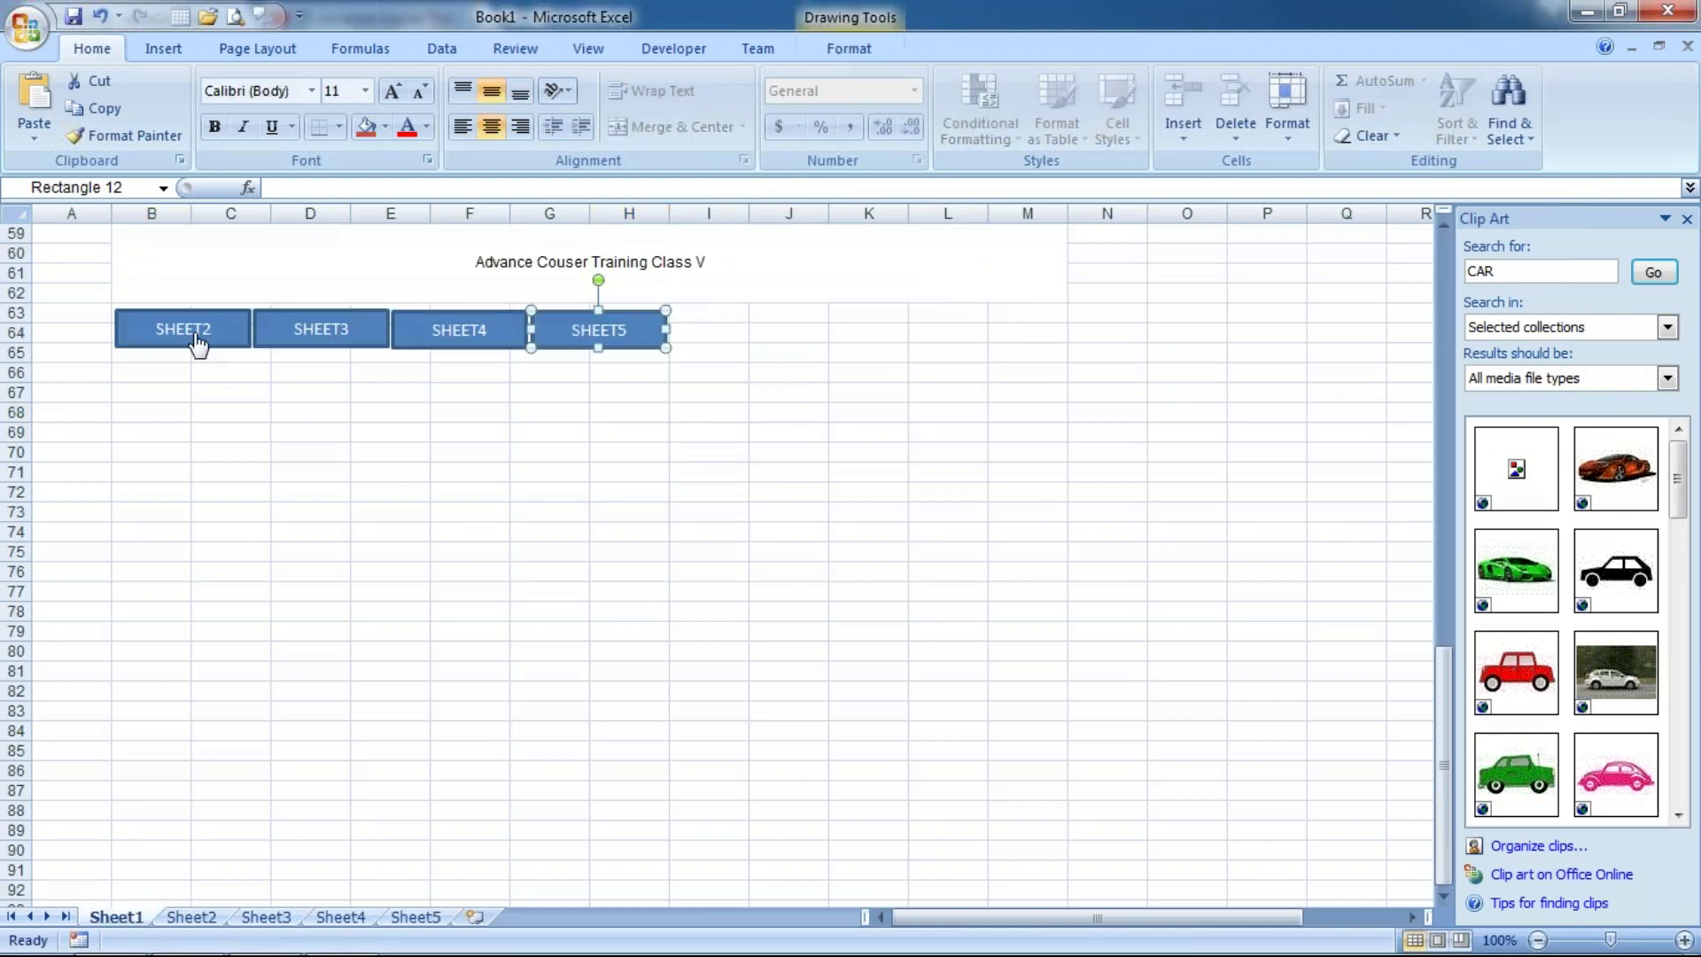
Test the links by jumping Sheet1→Sheet2→Sheet1, then Sheet2→Sheet3→Sheet4→Sheet5.
click(193, 337)
click(318, 285)
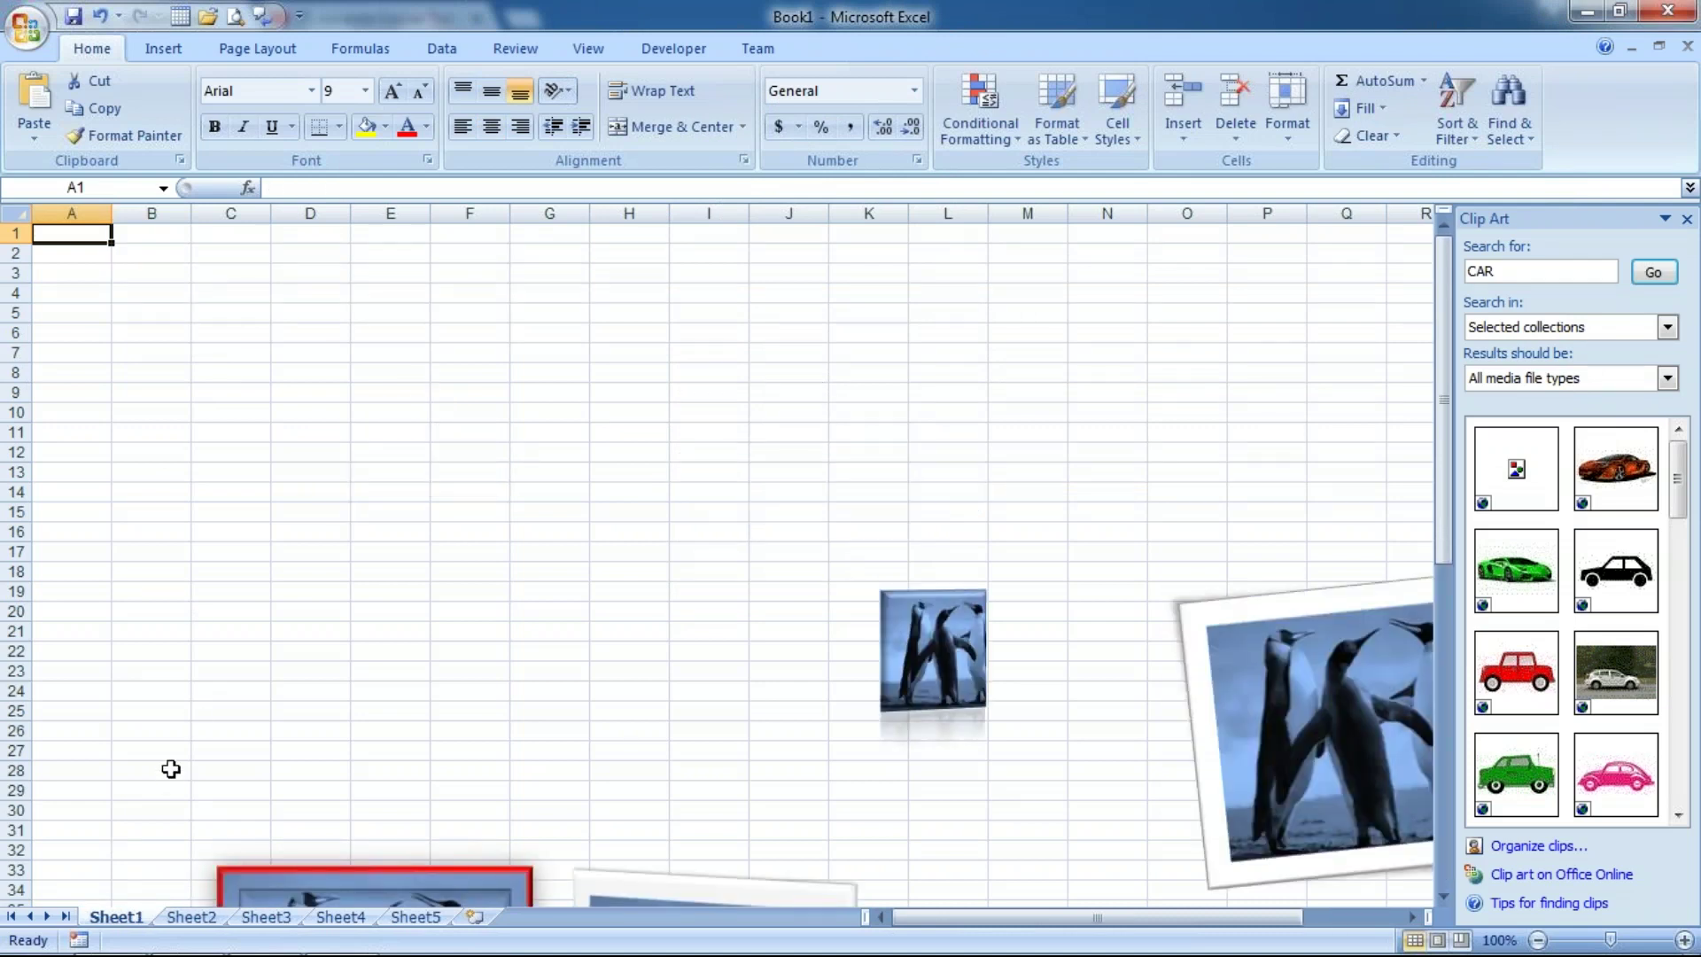
click(190, 916)
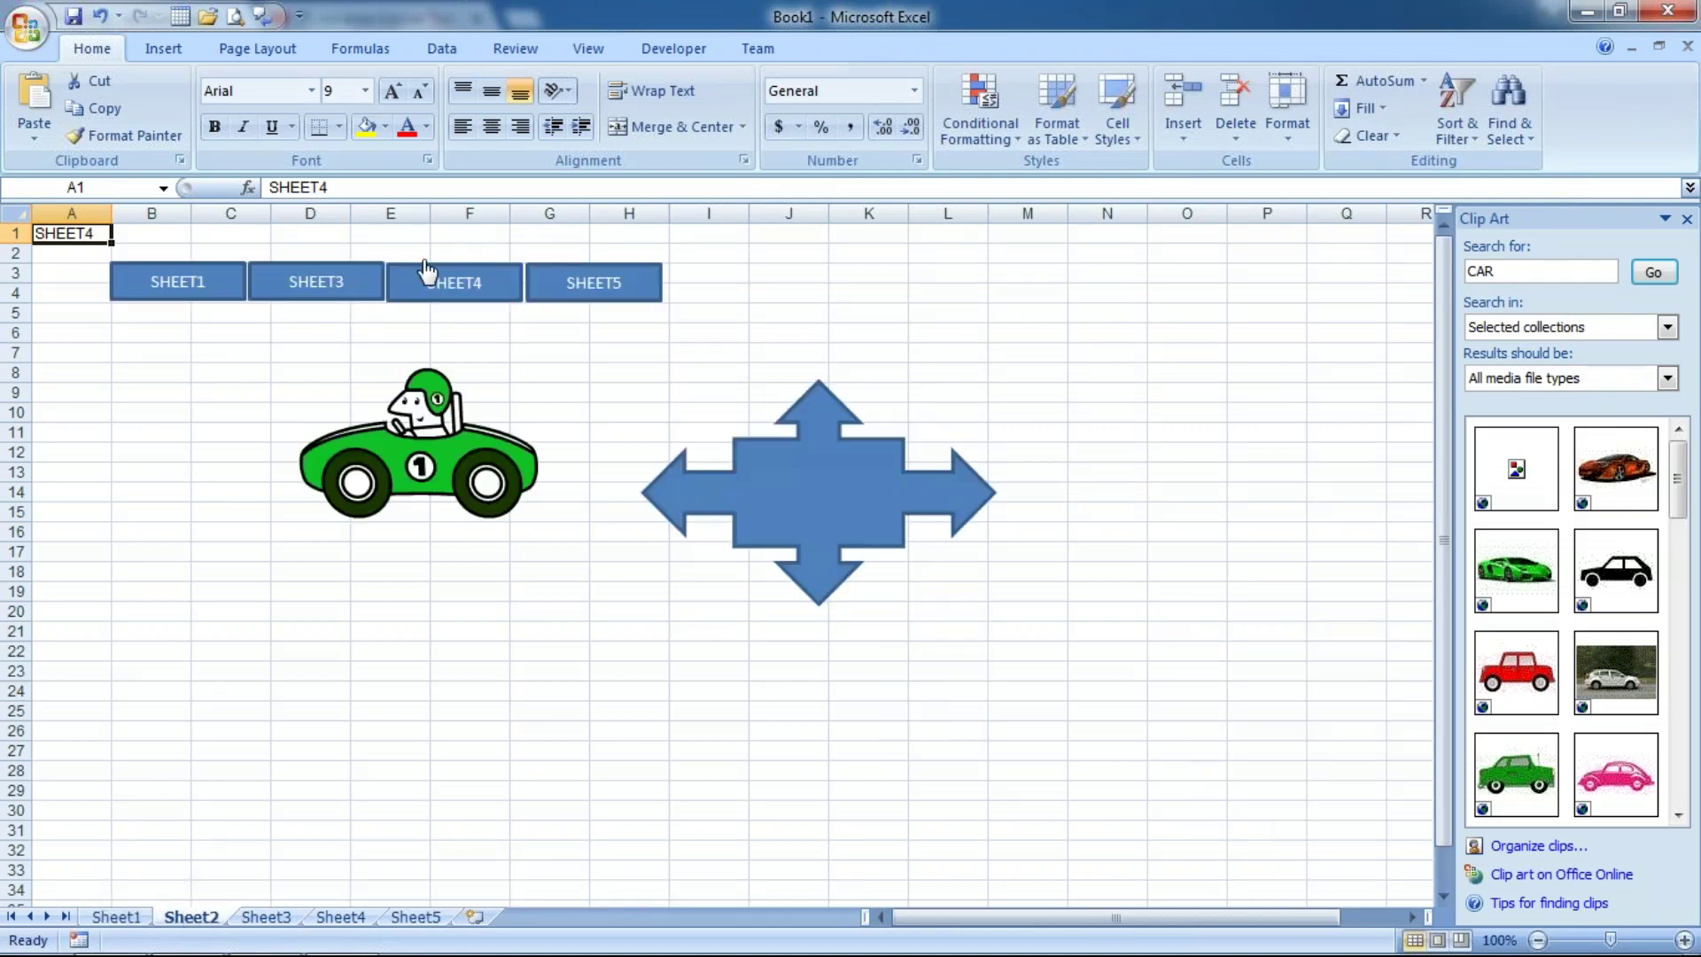
click(372, 276)
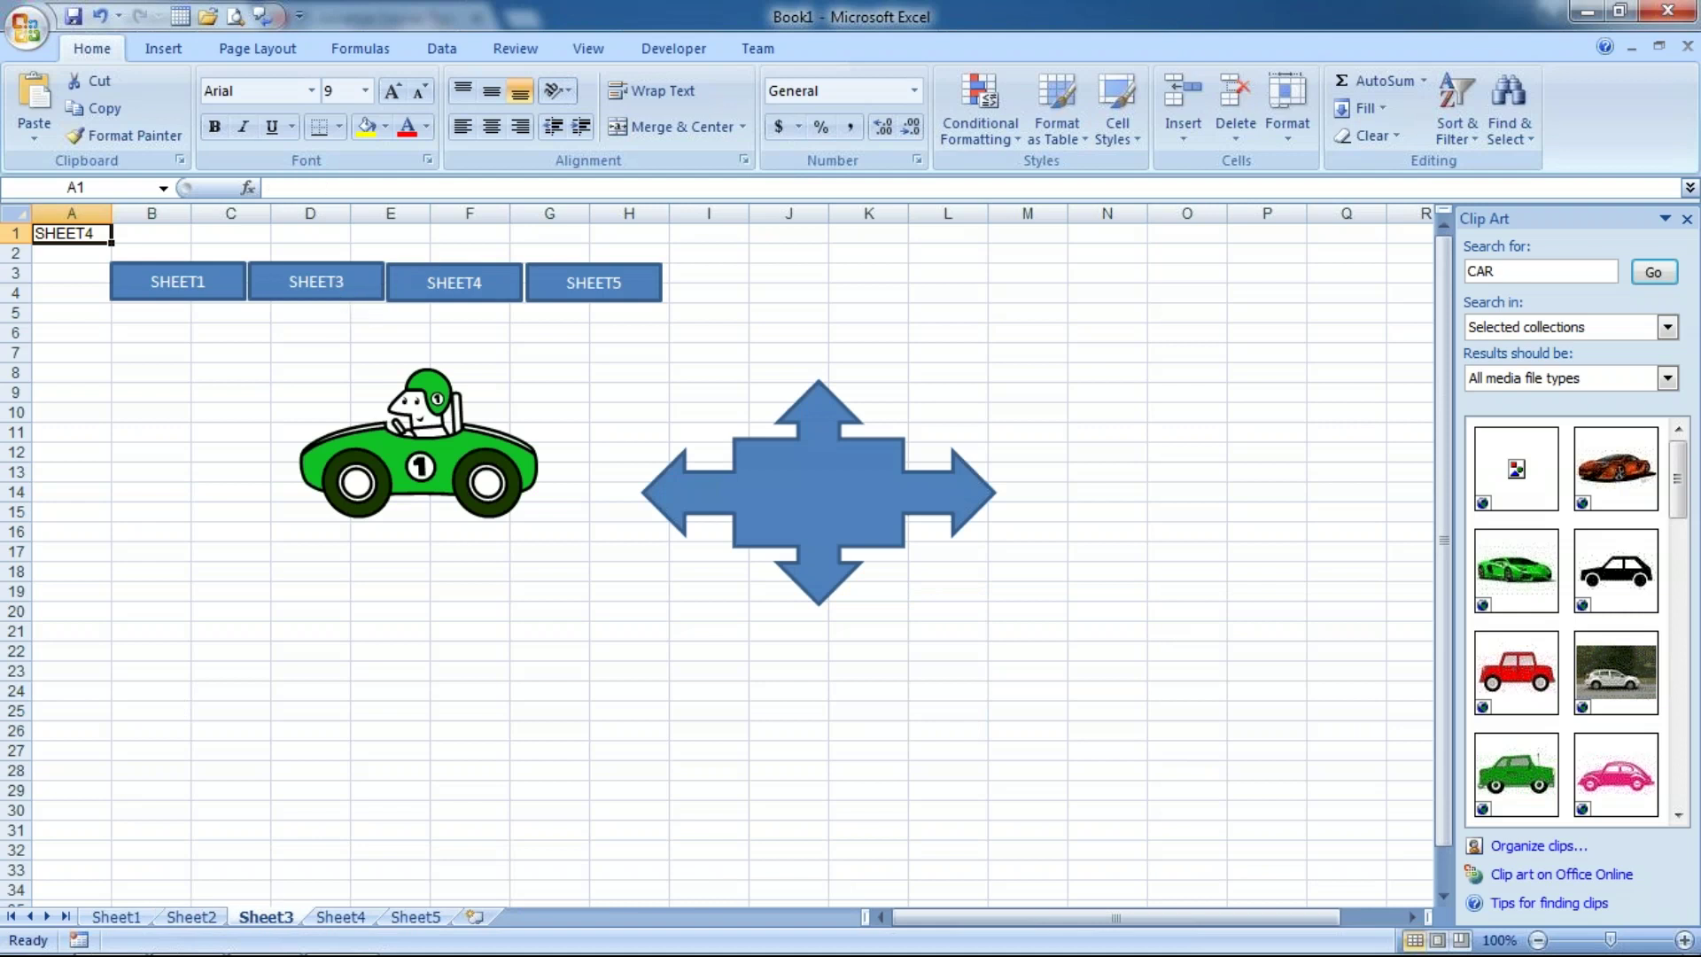
click(492, 291)
click(564, 273)
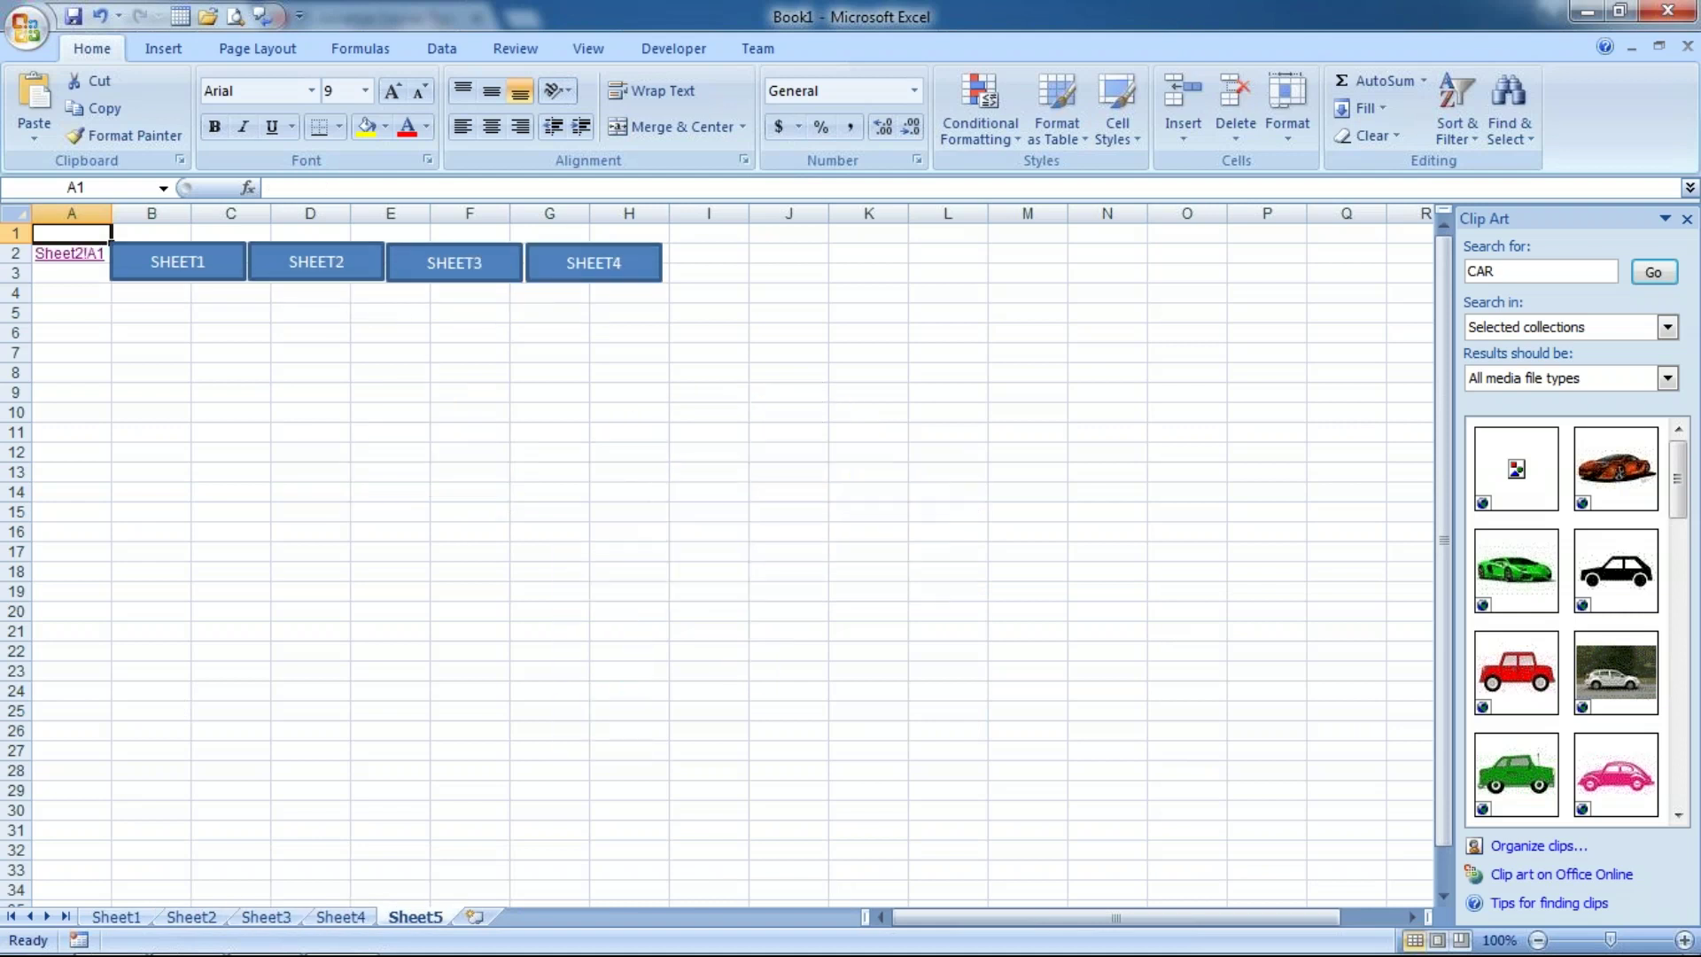
Jump through Sheet2, Sheet4, Sheet5, Sheet3, Sheet2 and Sheet1, then add a blank Sheet6.
click(358, 268)
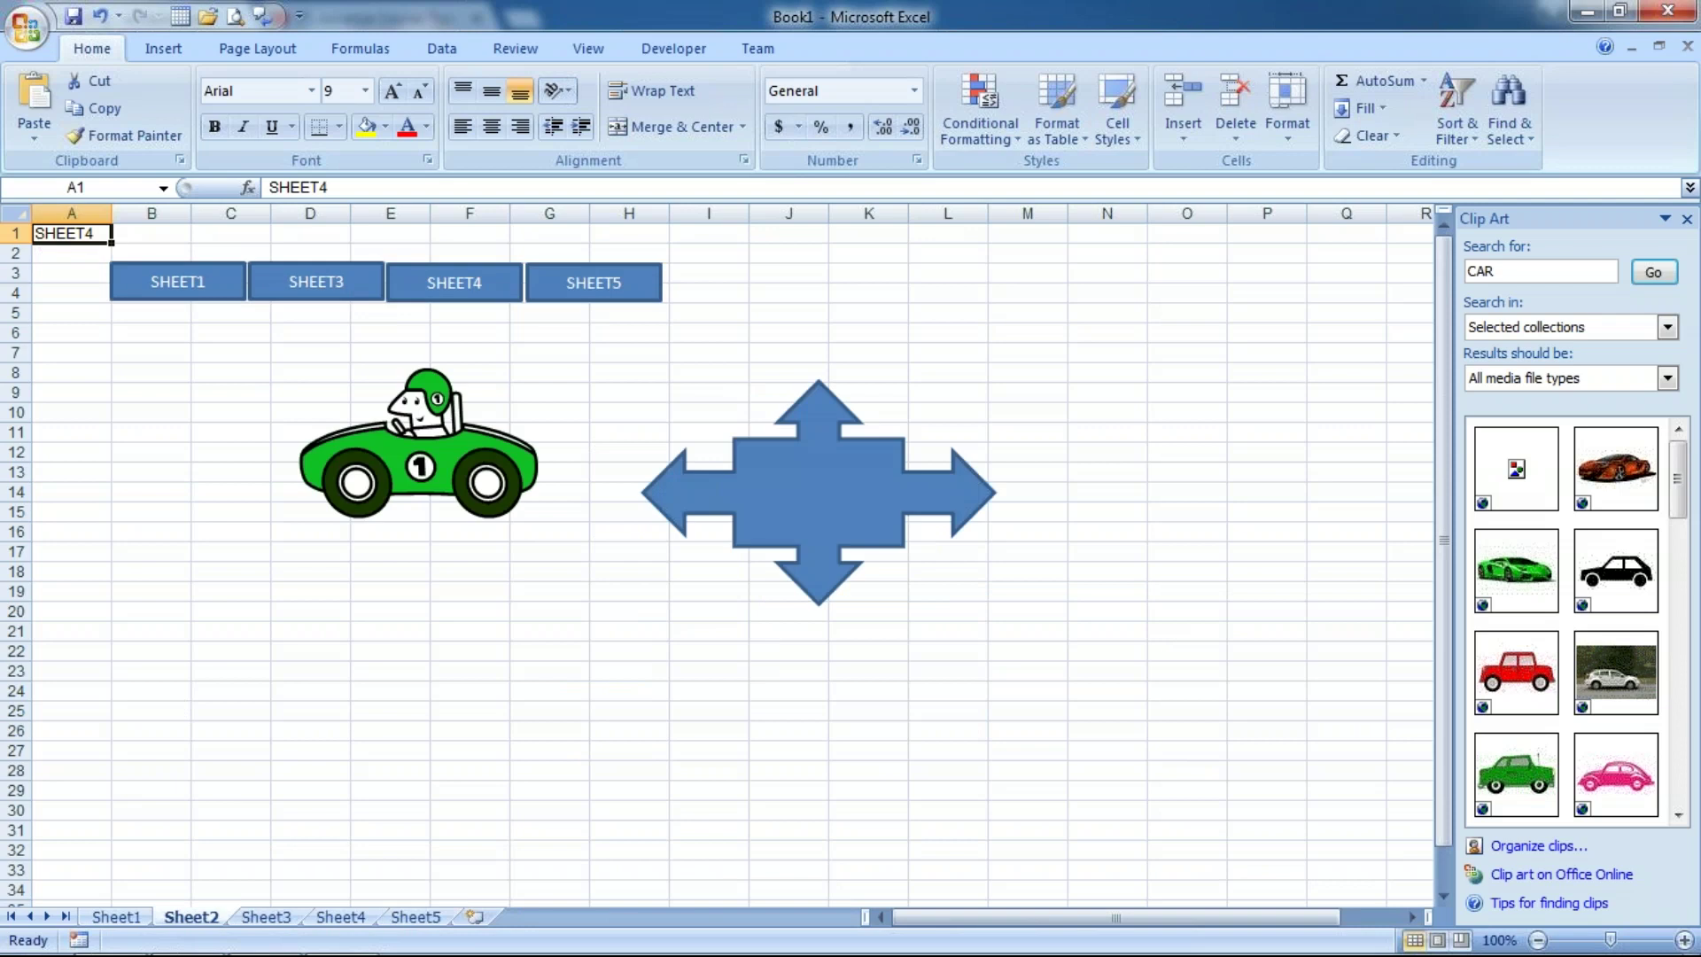
click(400, 300)
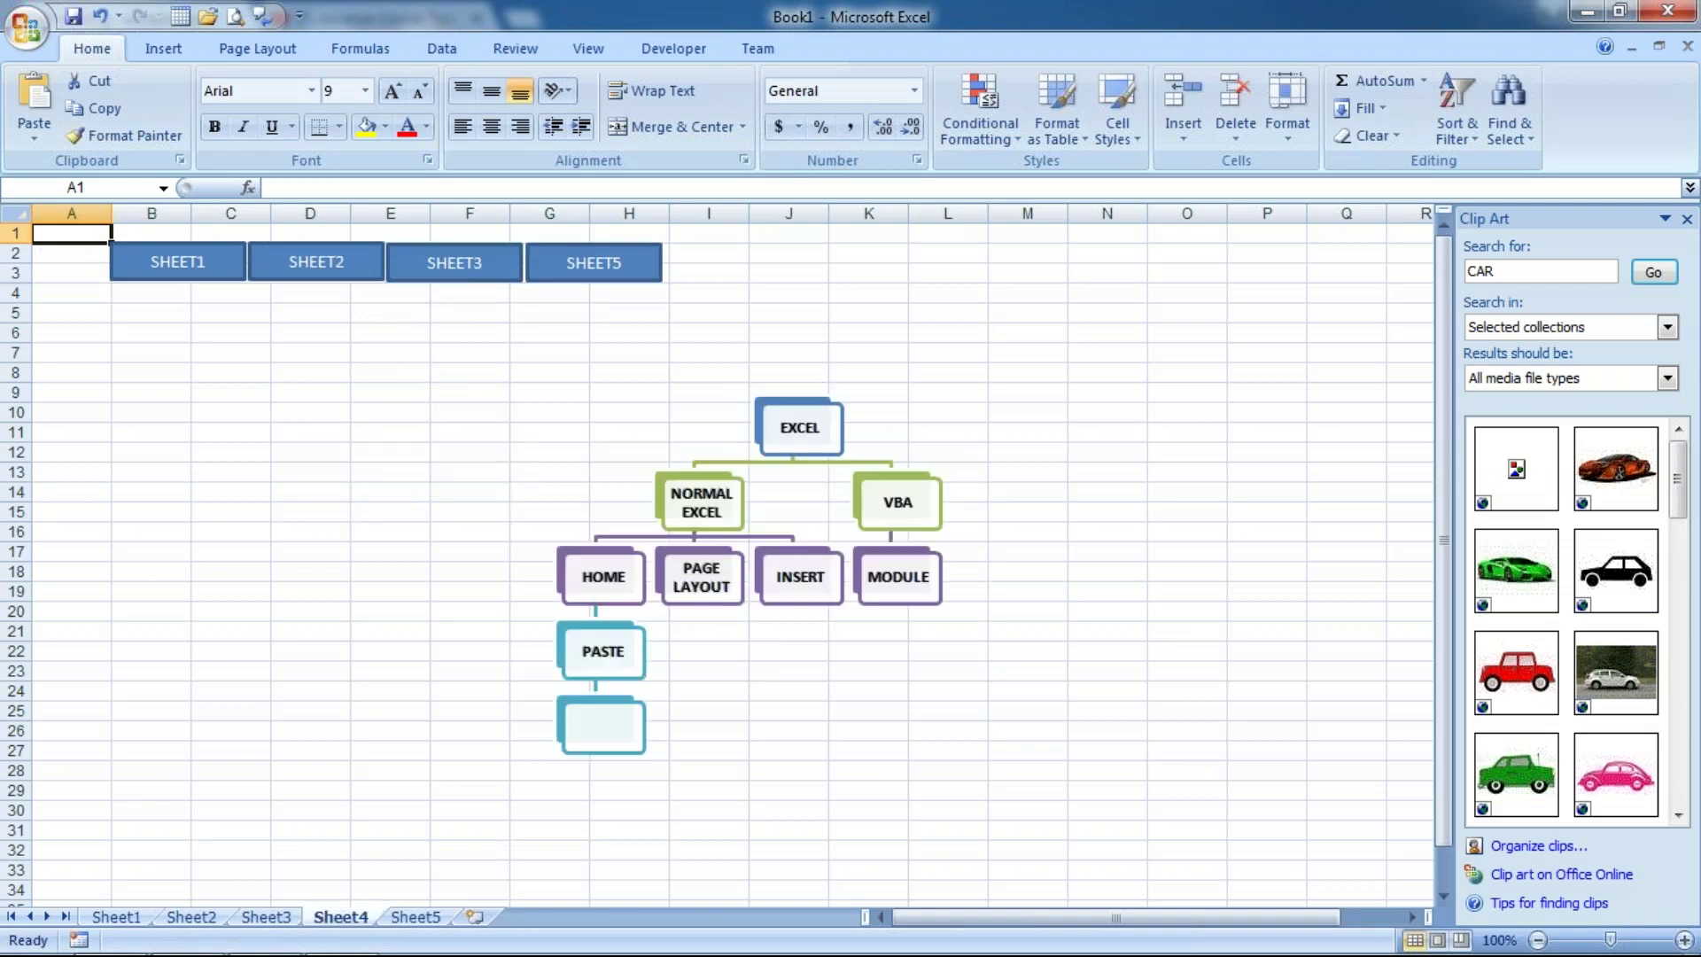
click(576, 262)
click(511, 277)
click(326, 274)
click(243, 283)
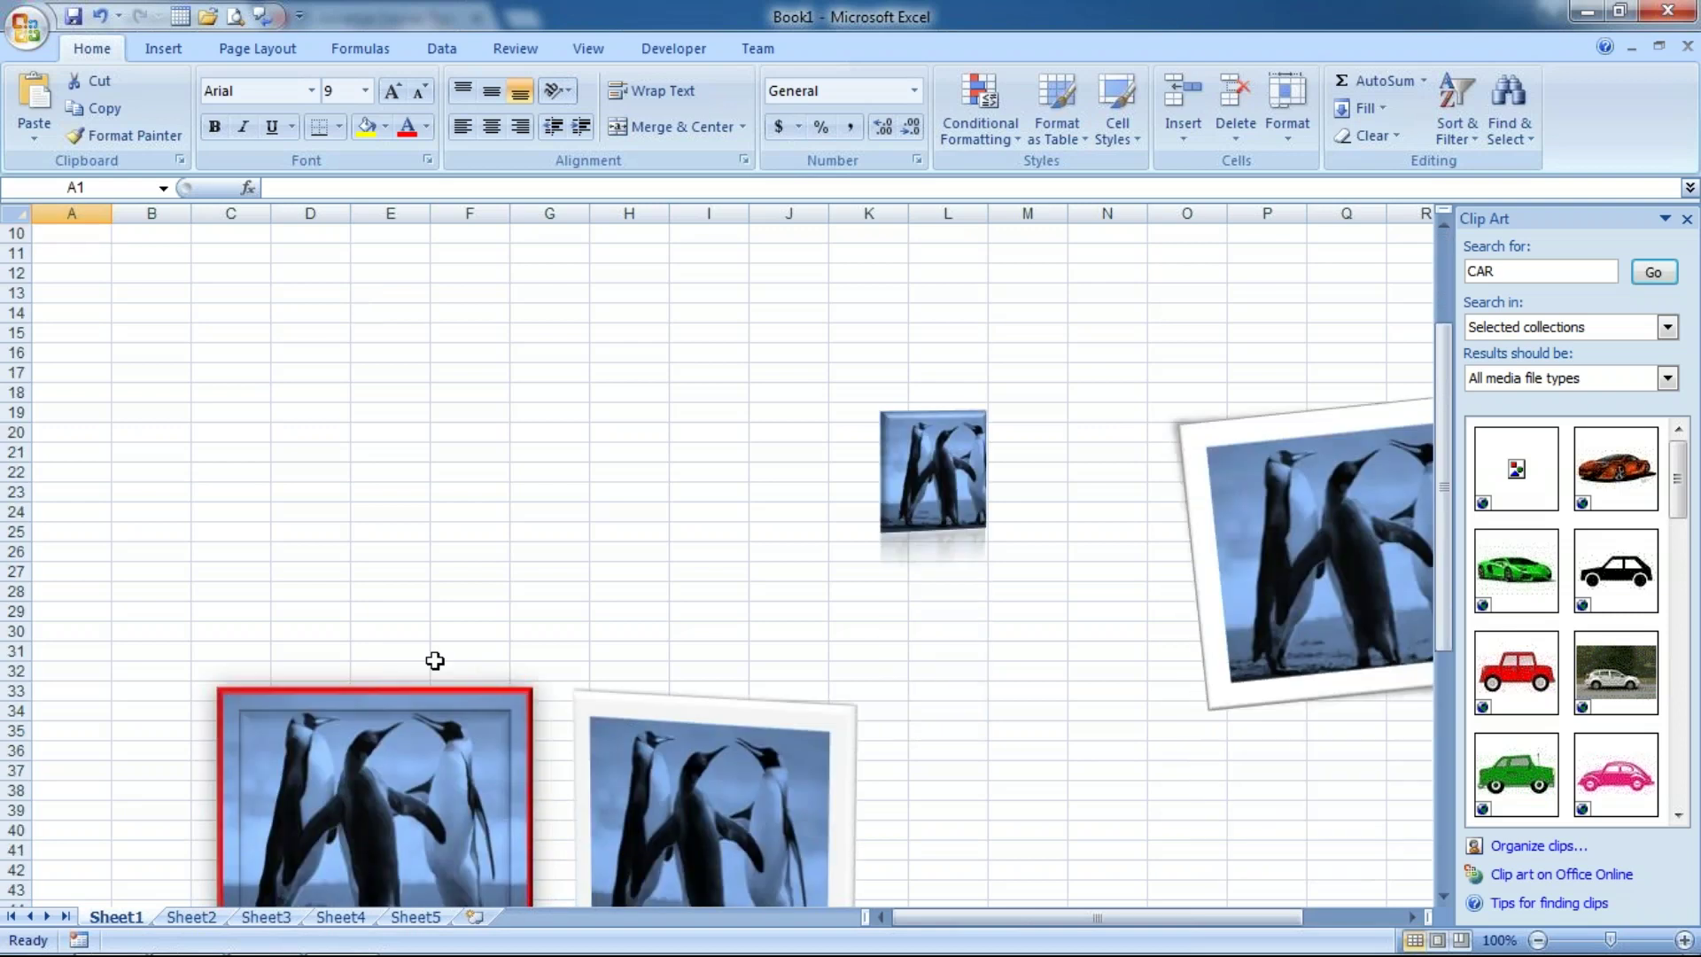
click(475, 916)
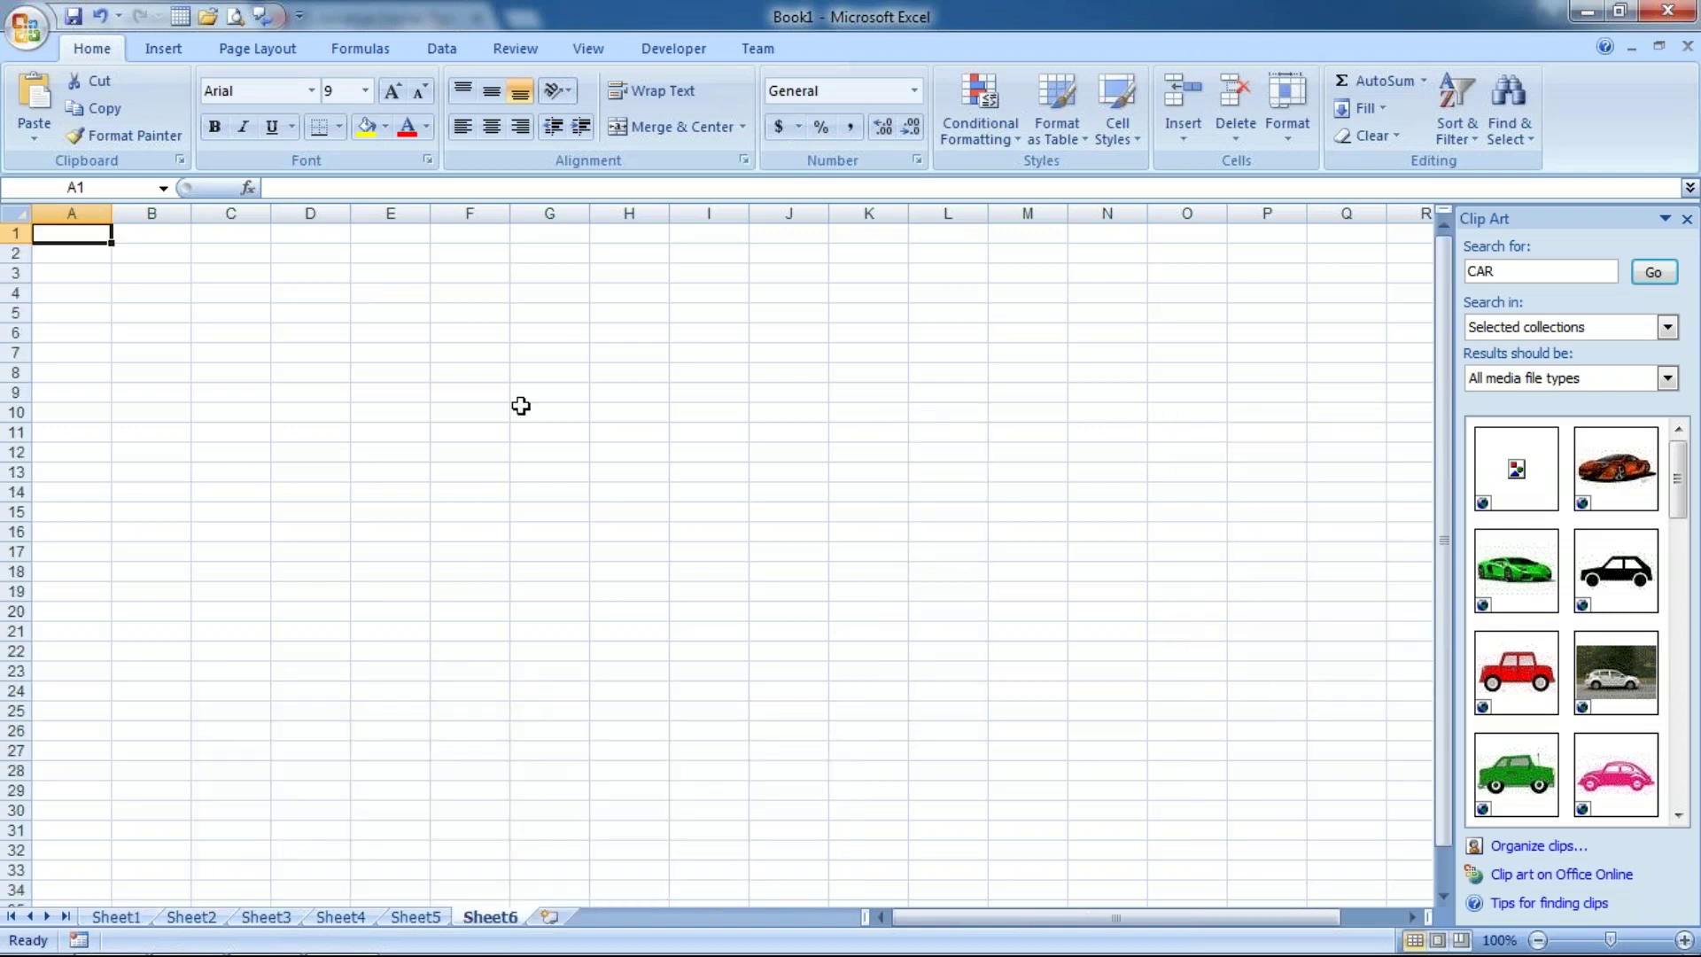
Look over the Insert Hyperlink web-page options for A1, then cancel the dialog.
click(359, 51)
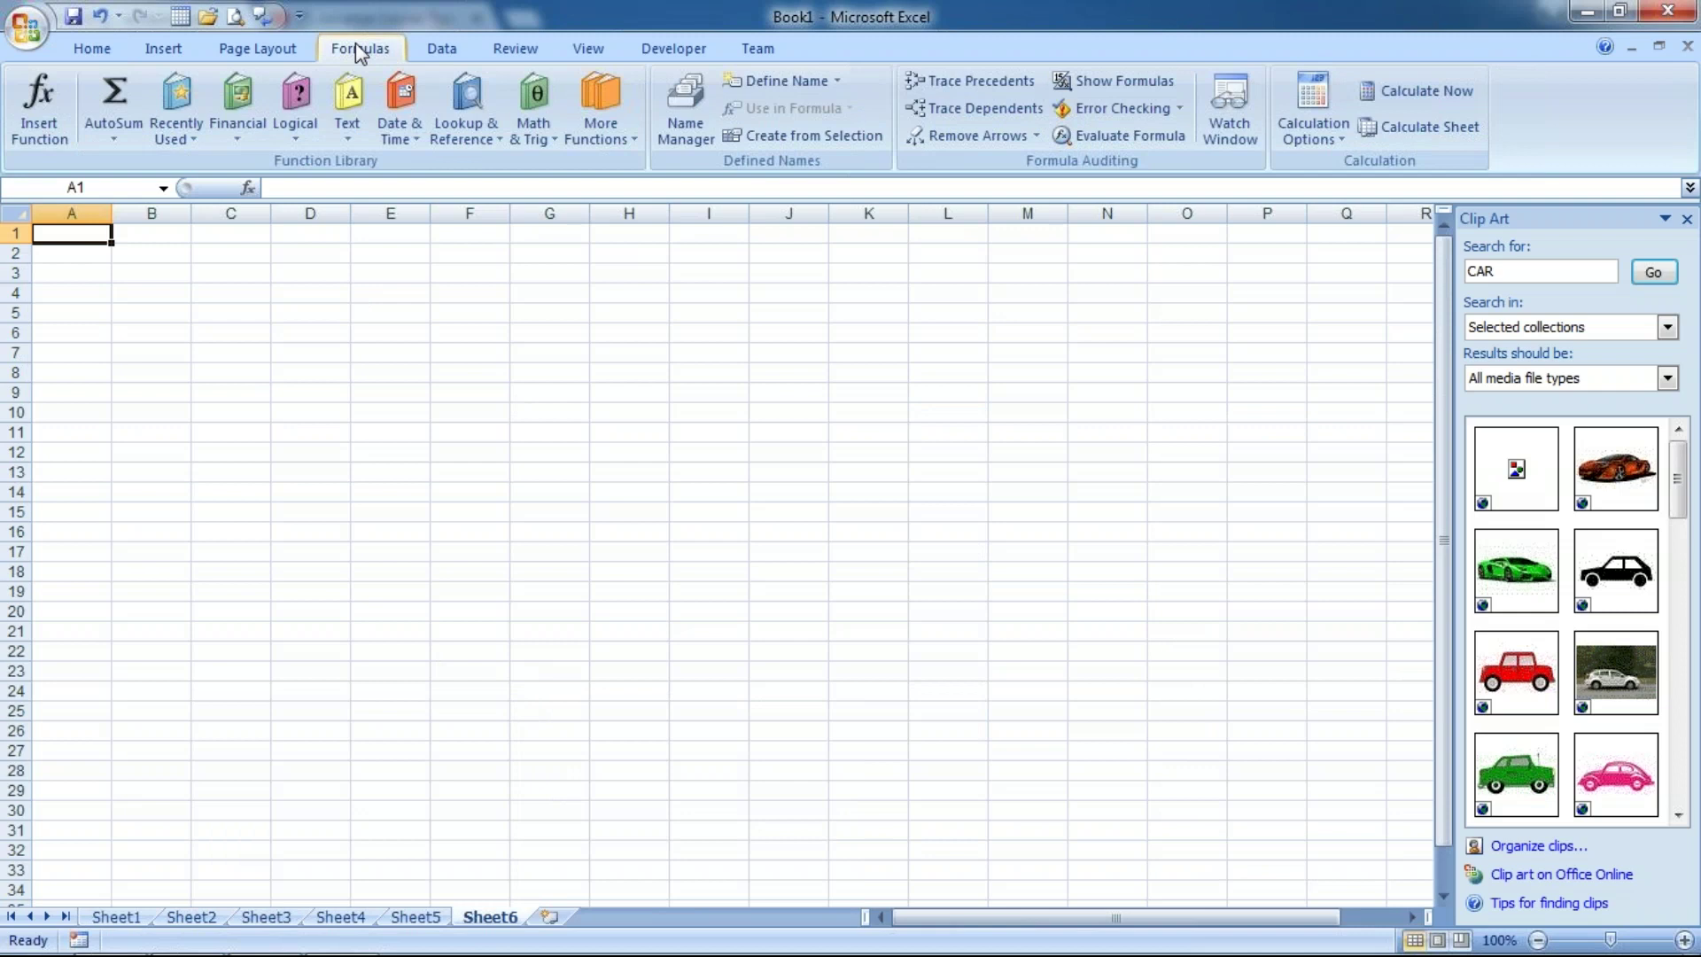
click(186, 45)
click(797, 141)
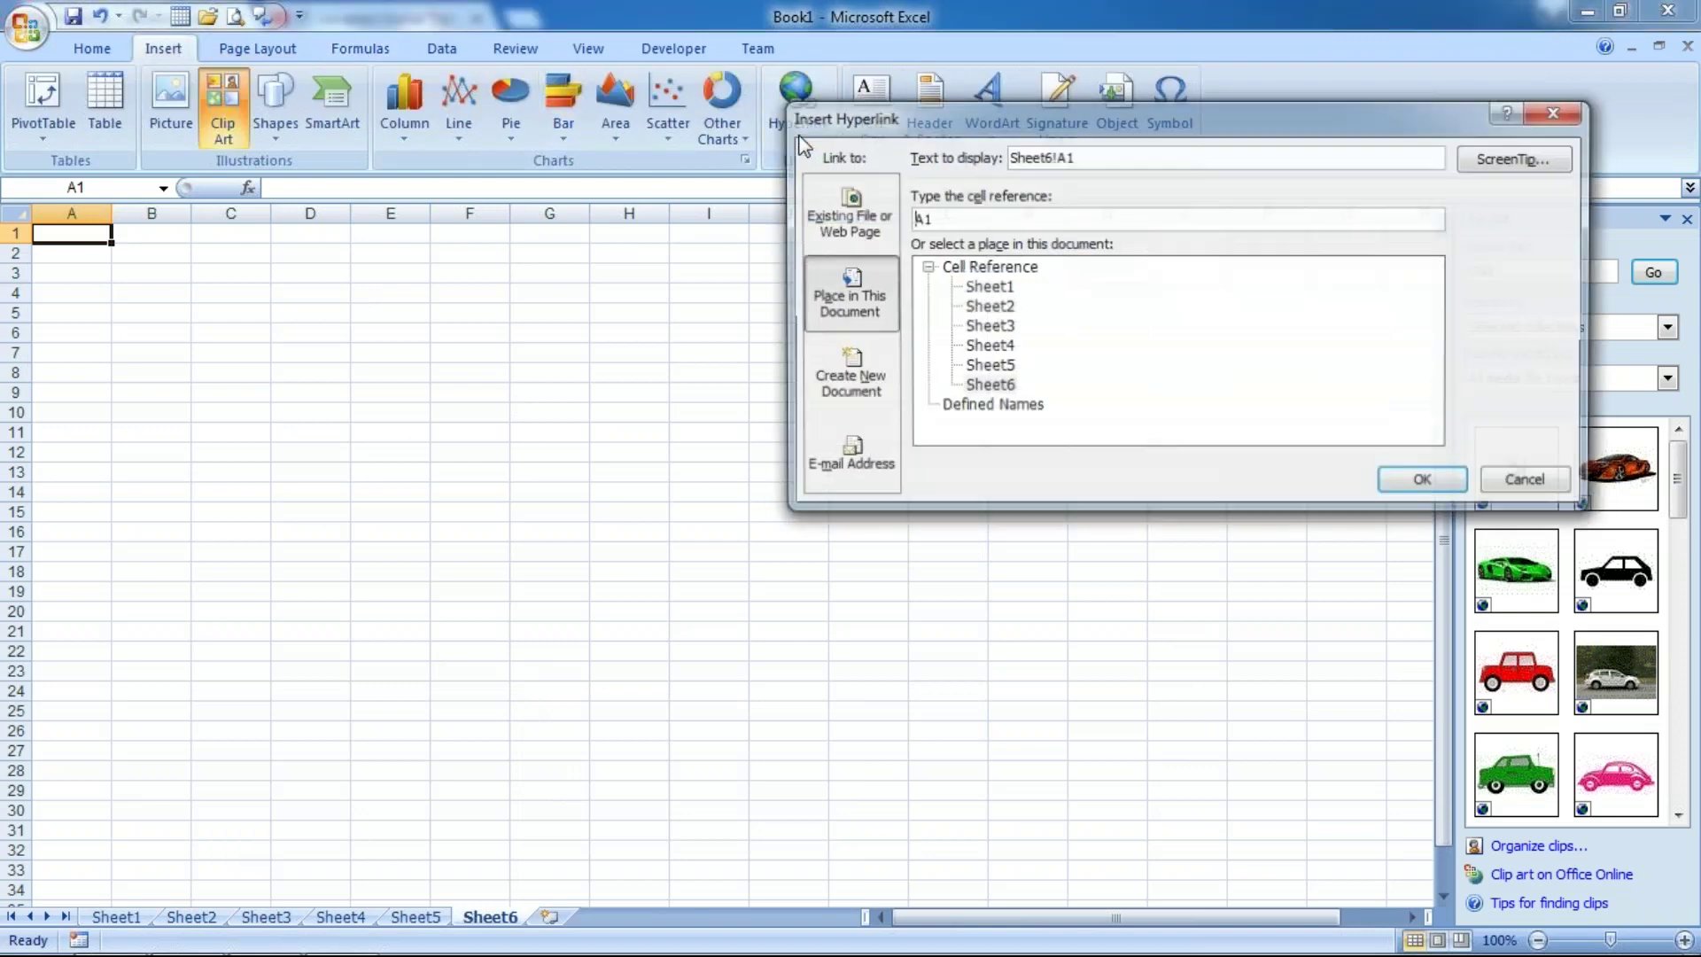
click(864, 242)
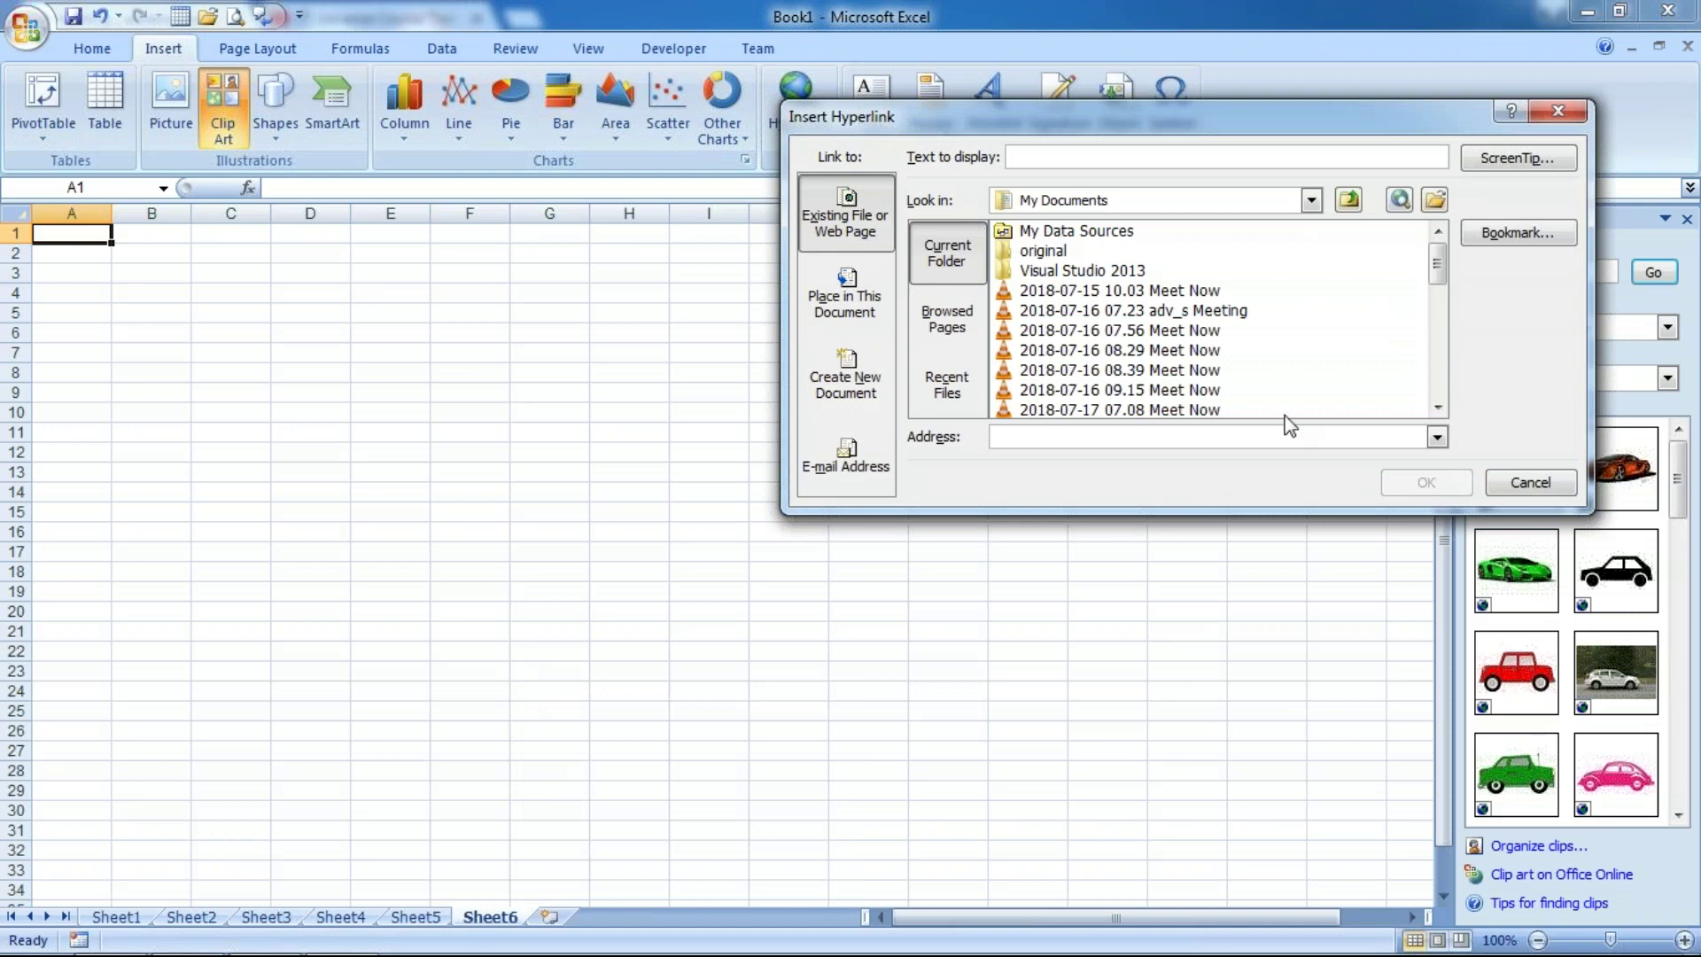
key(Escape)
click(346, 293)
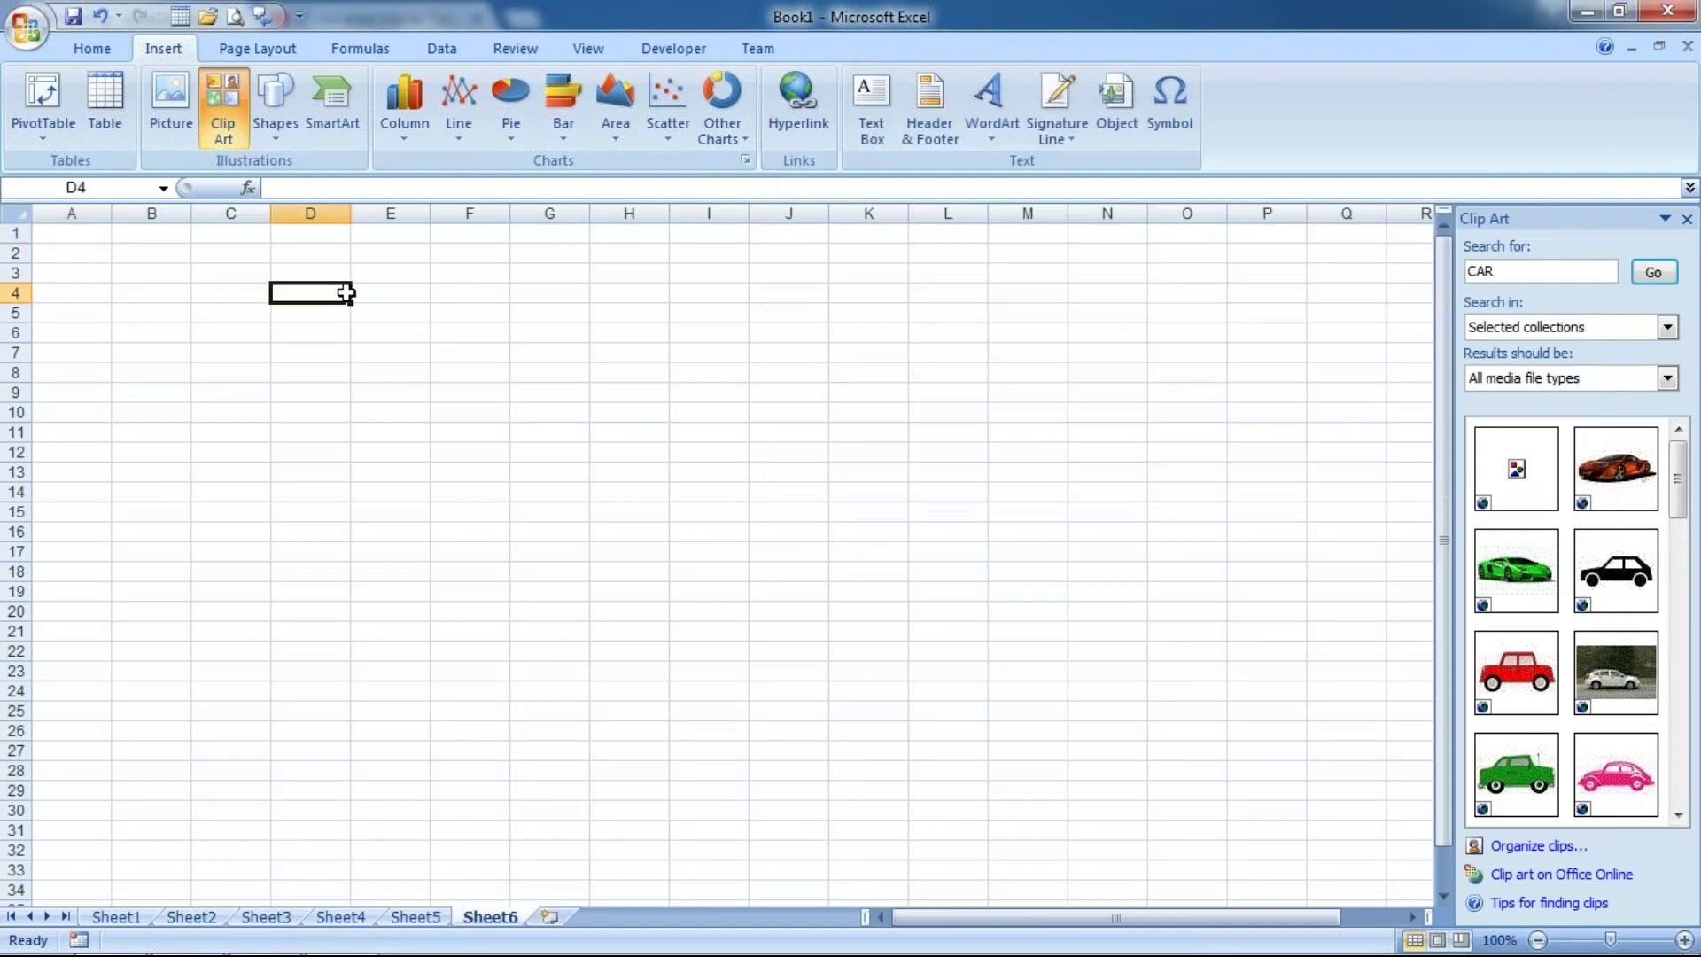
text(GOOGLE)
key(Return)
key(Up)
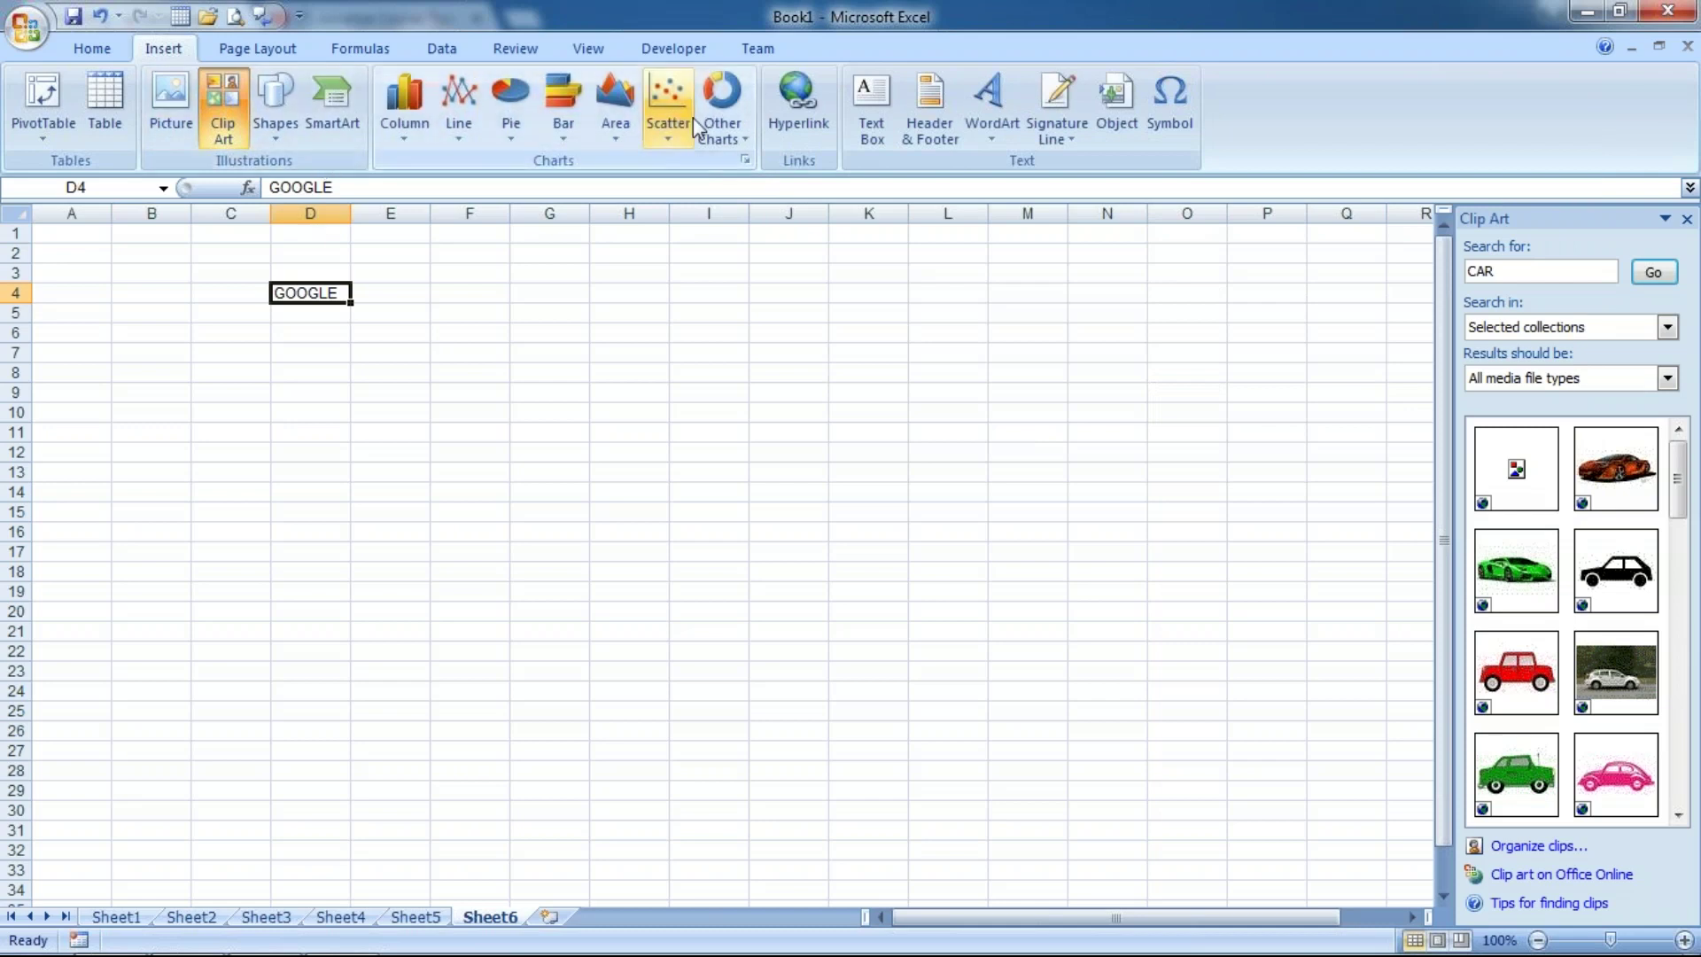
click(808, 124)
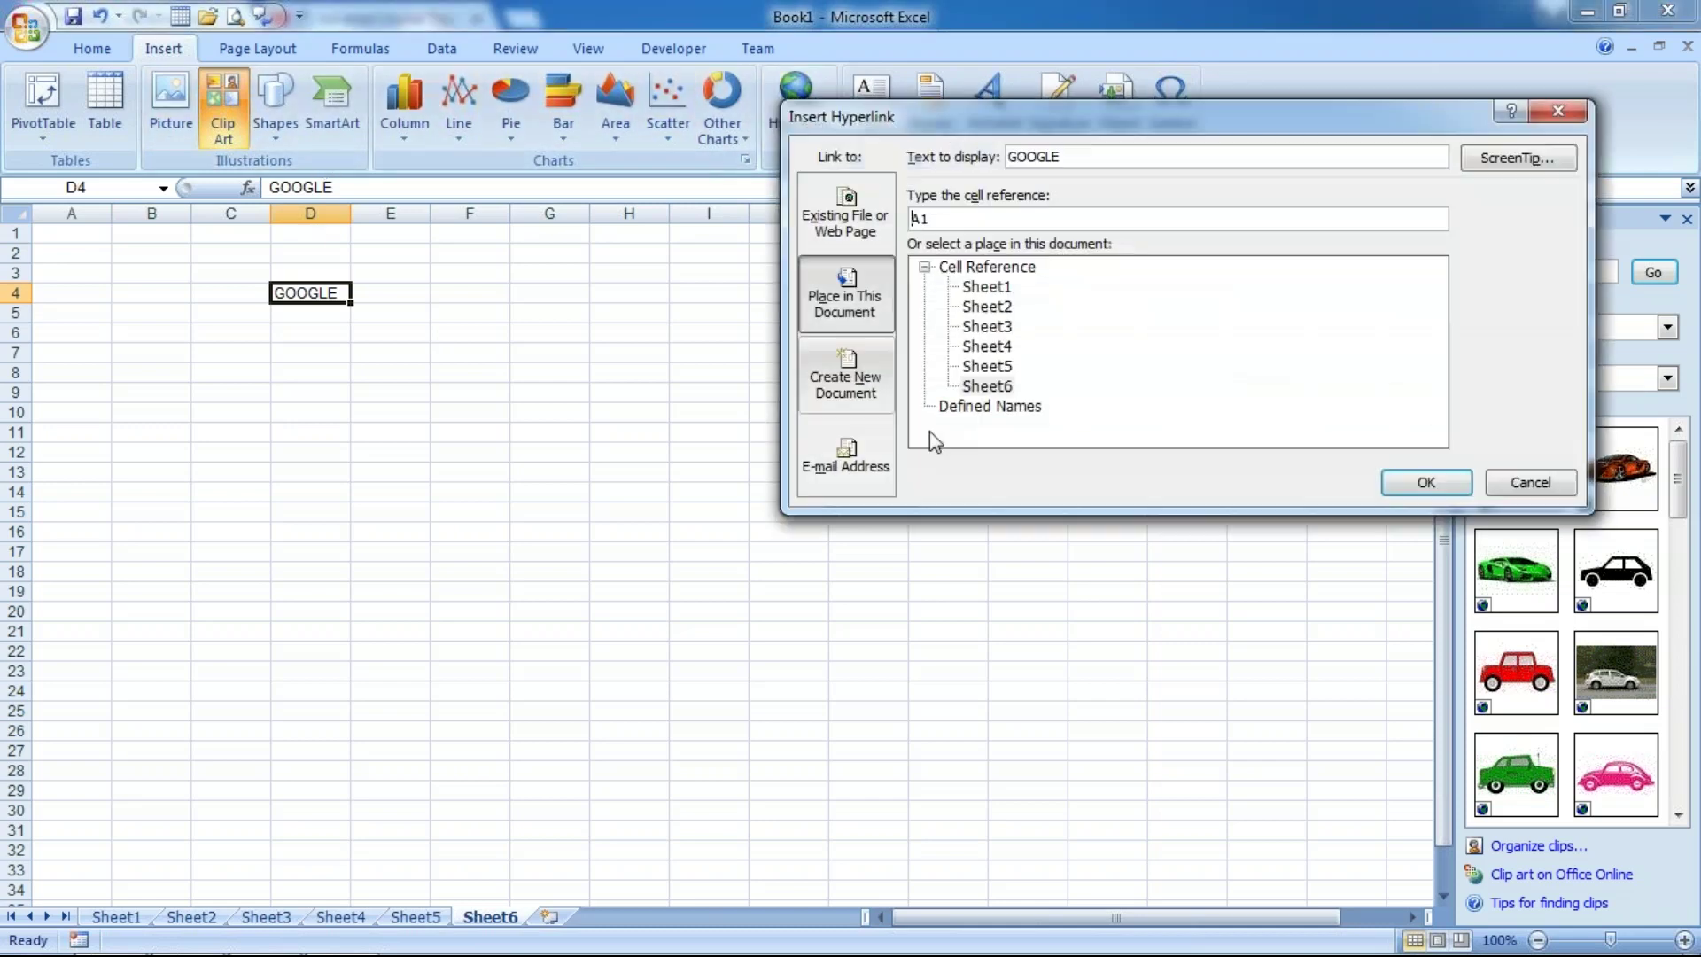
click(856, 247)
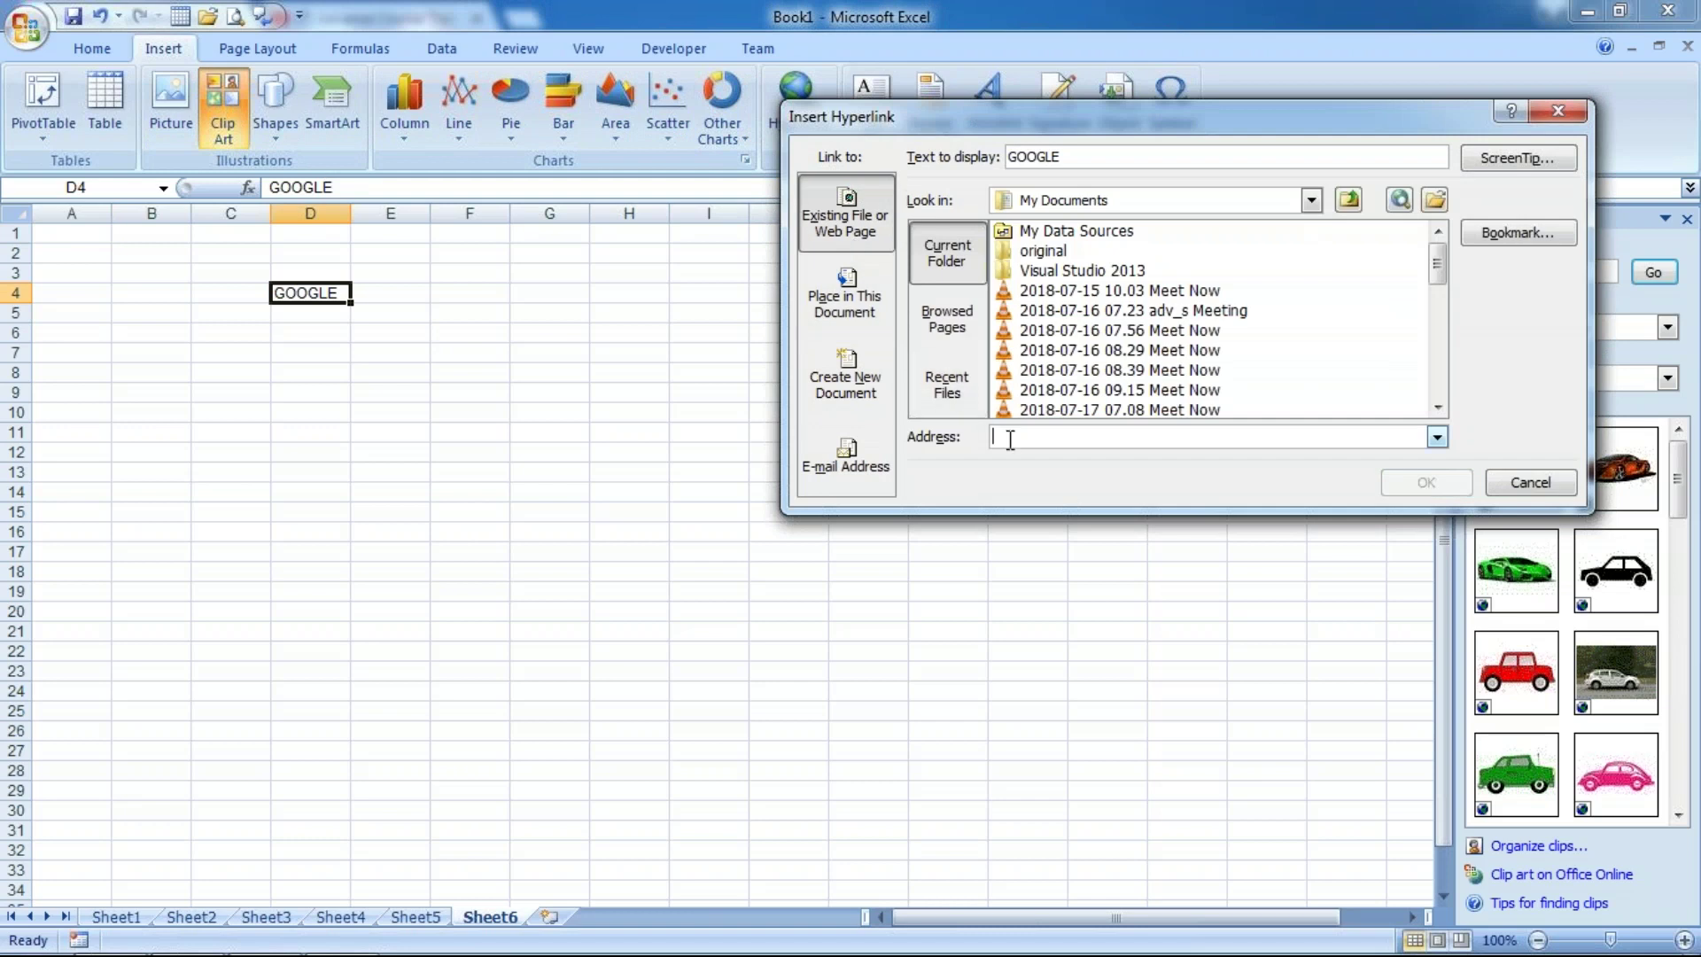
text(http://www.)
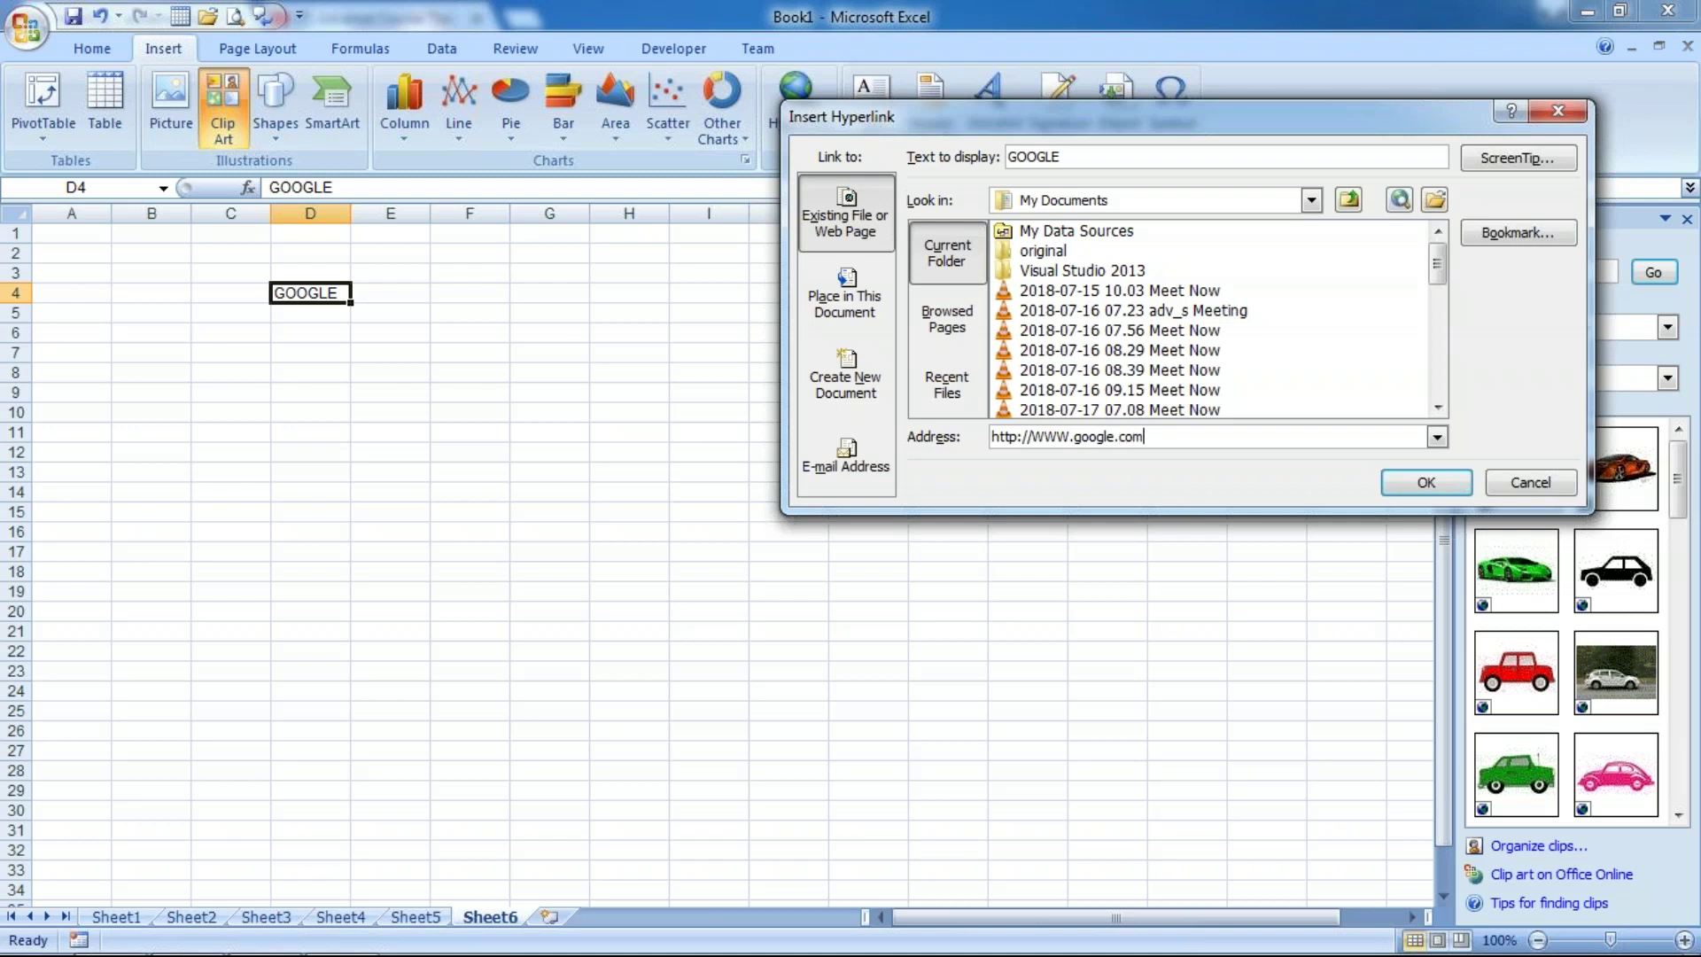
key(Return)
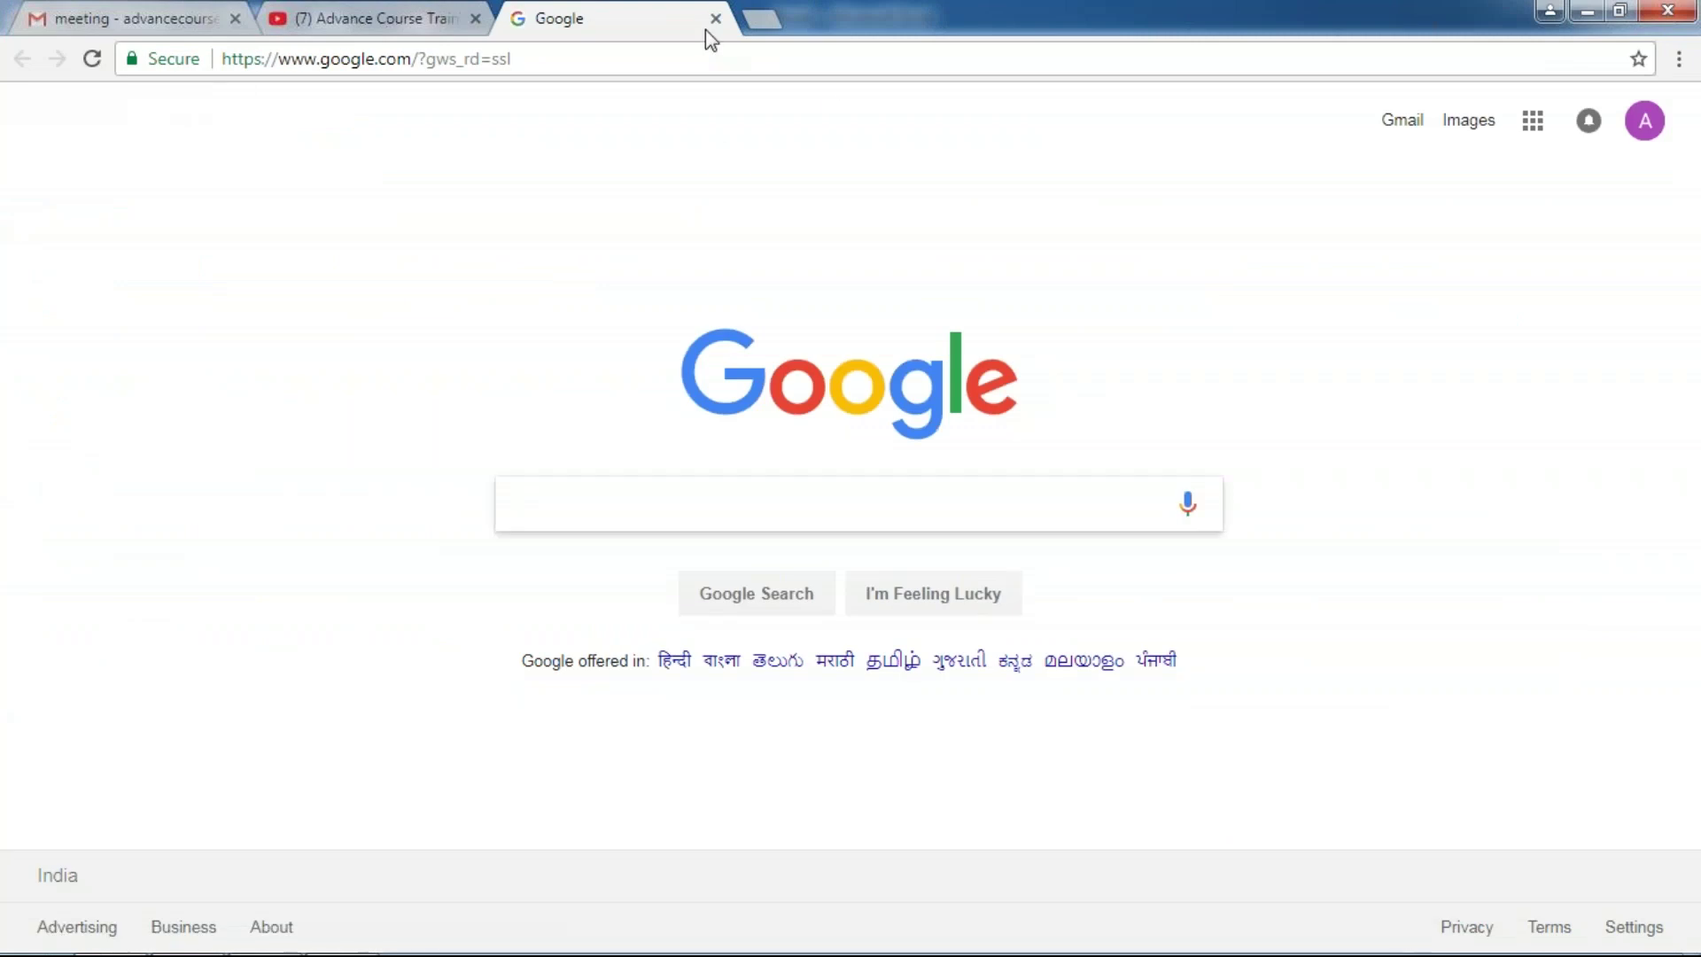
Close the Google page, minimize Chrome, and select cell D7.
click(714, 19)
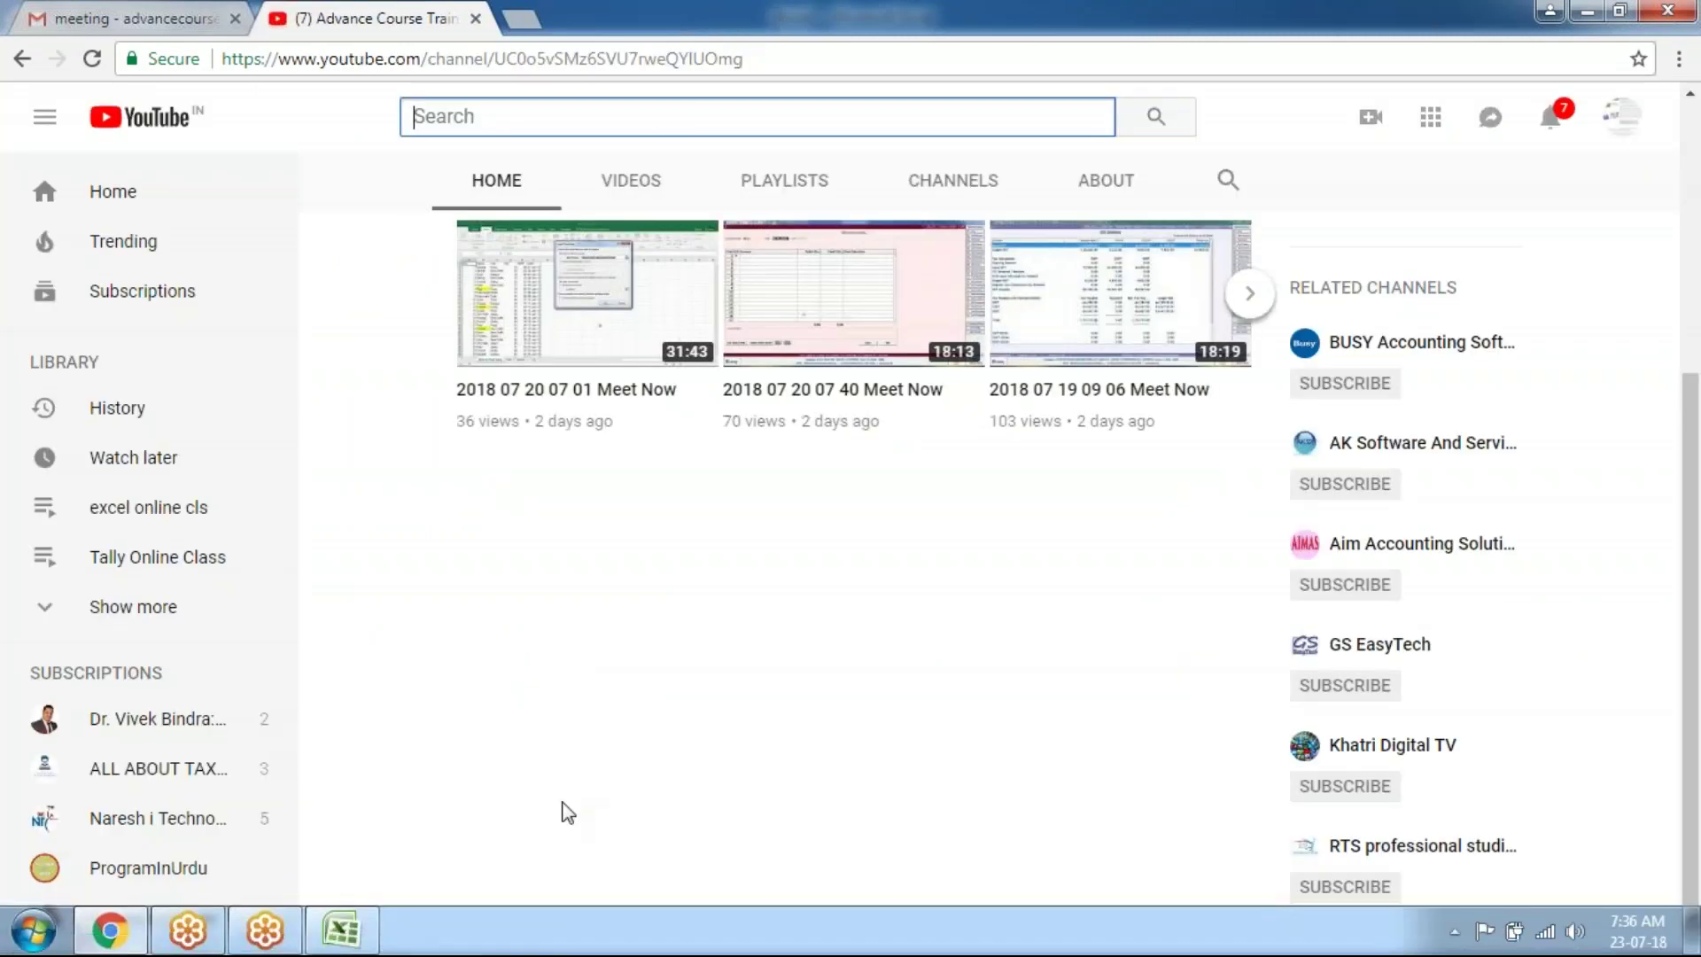
click(1574, 10)
click(304, 353)
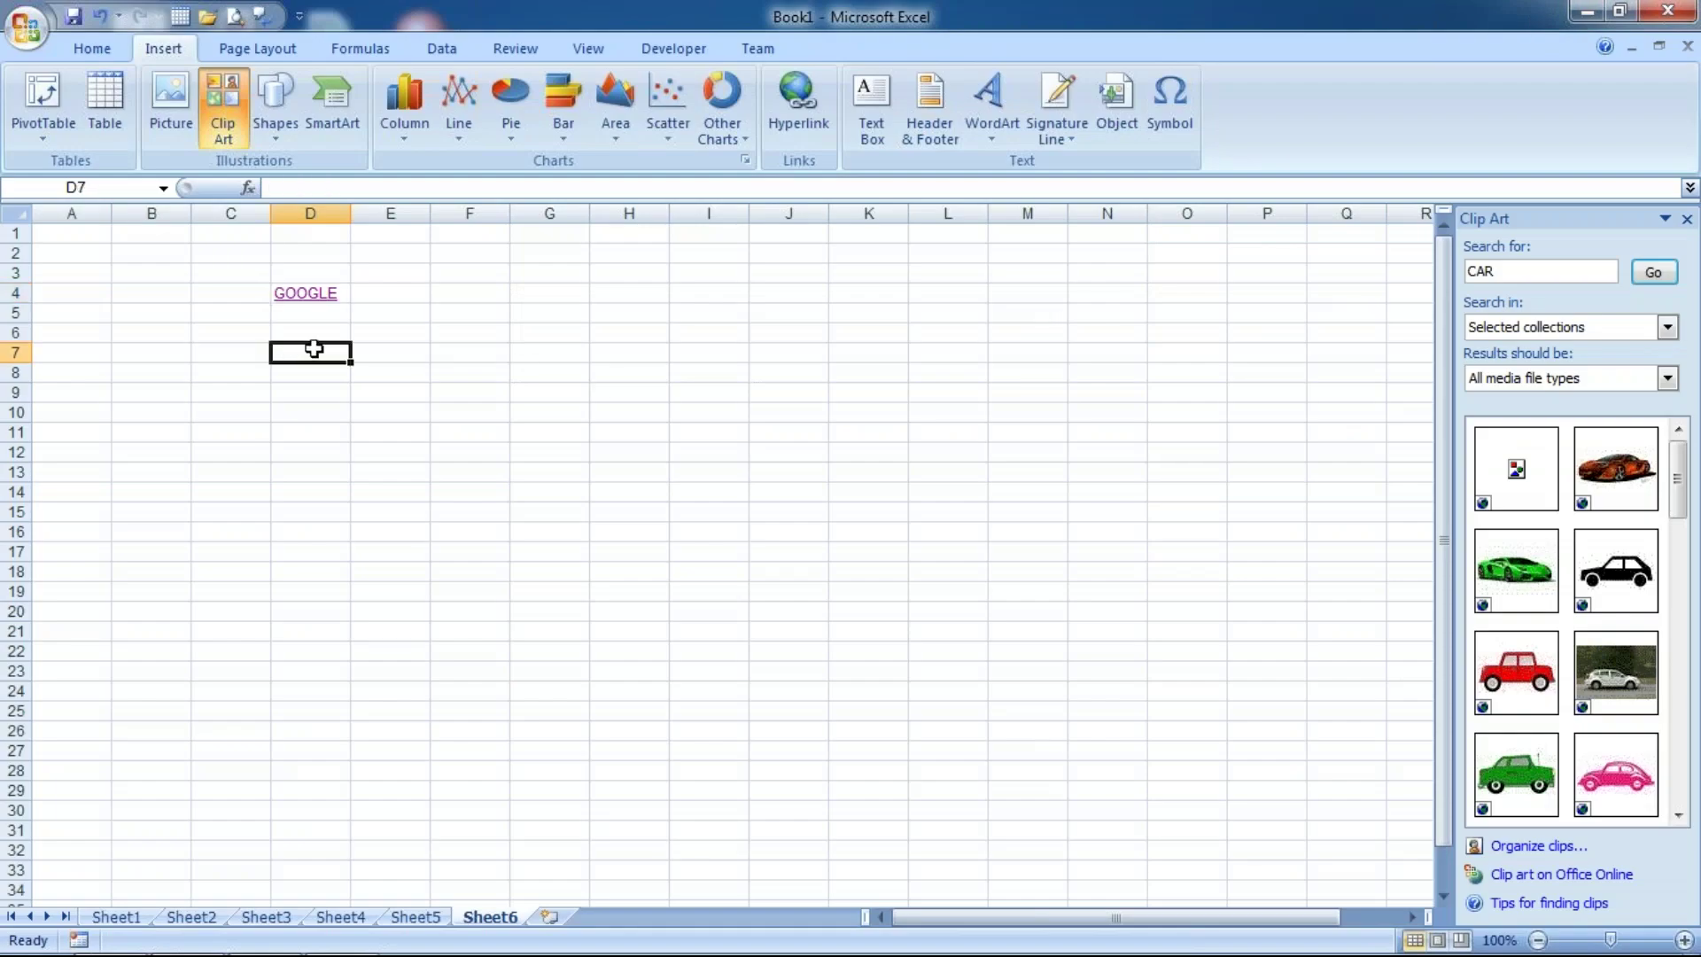
click(800, 111)
text(ww)
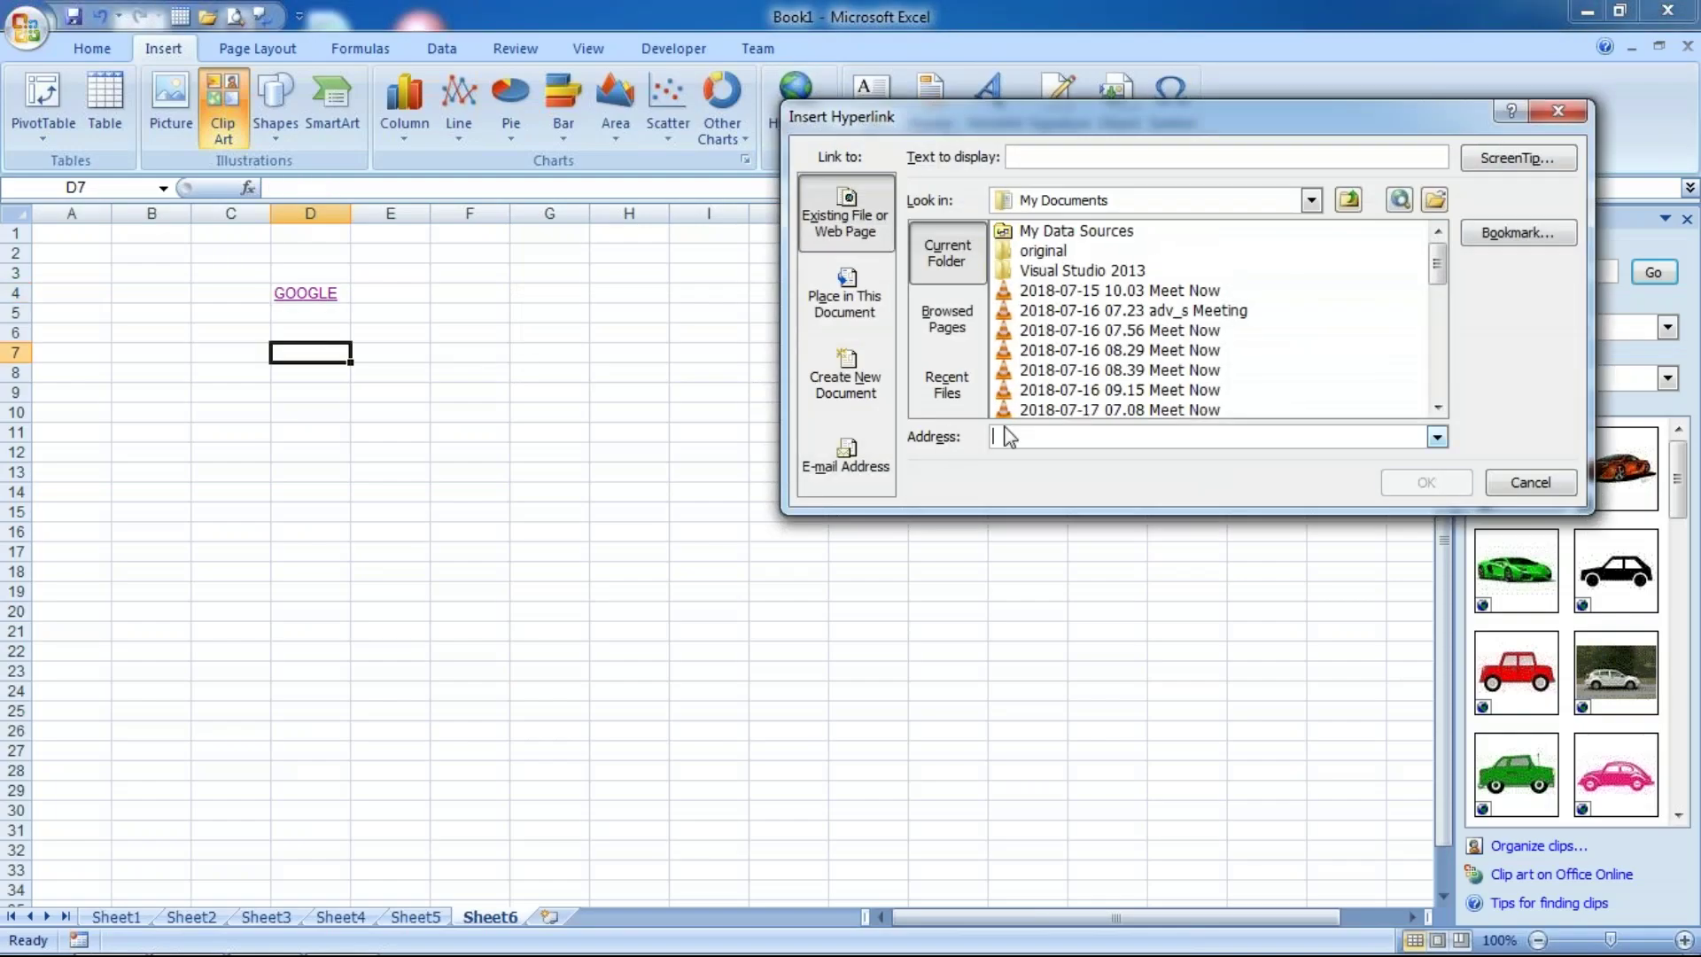
text(.facebook.c)
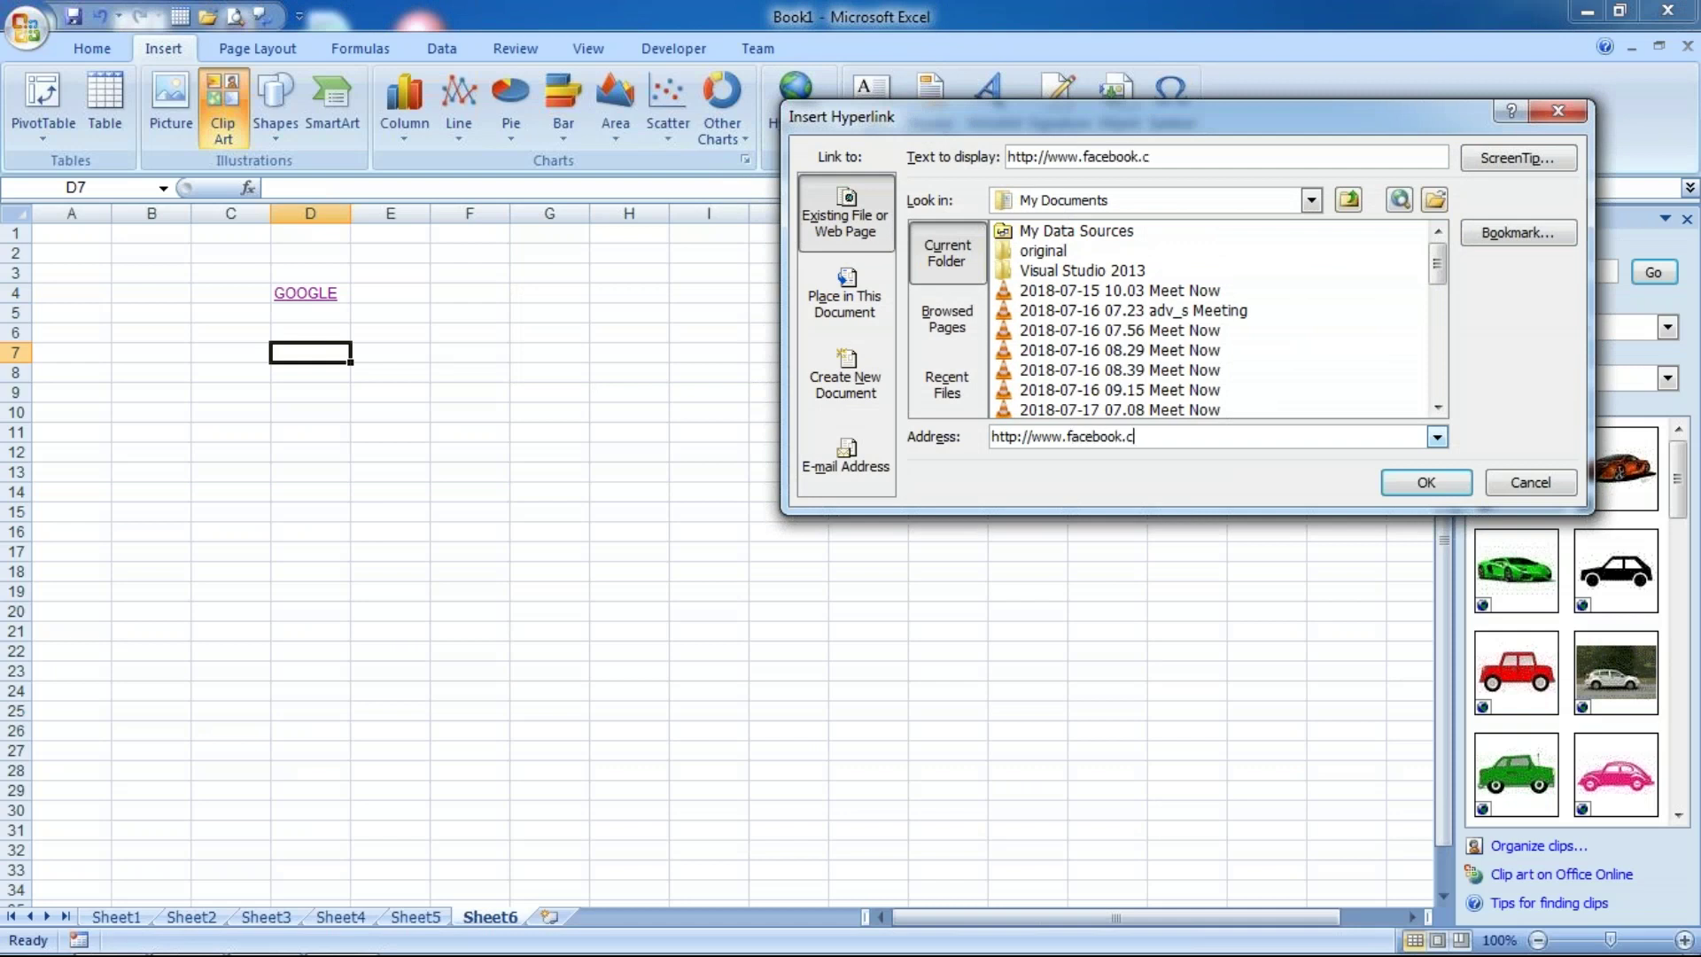
key(Return)
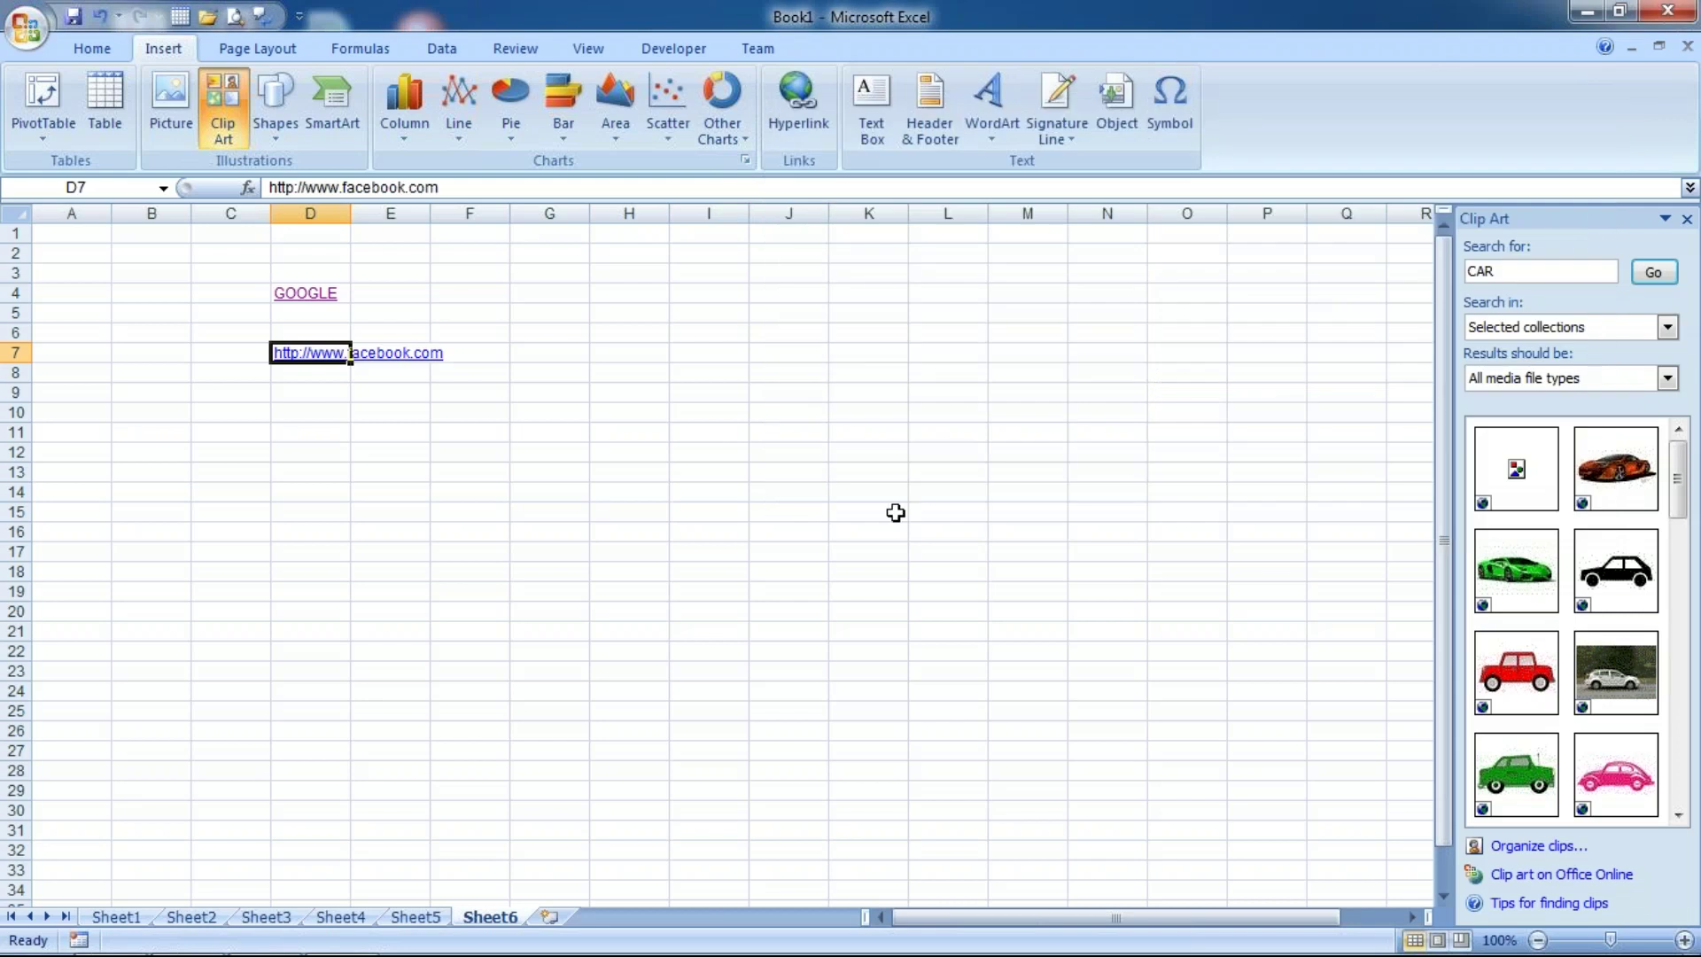
Test the Facebook link, close the Facebook page, and select D13 back in Excel.
click(323, 431)
click(324, 363)
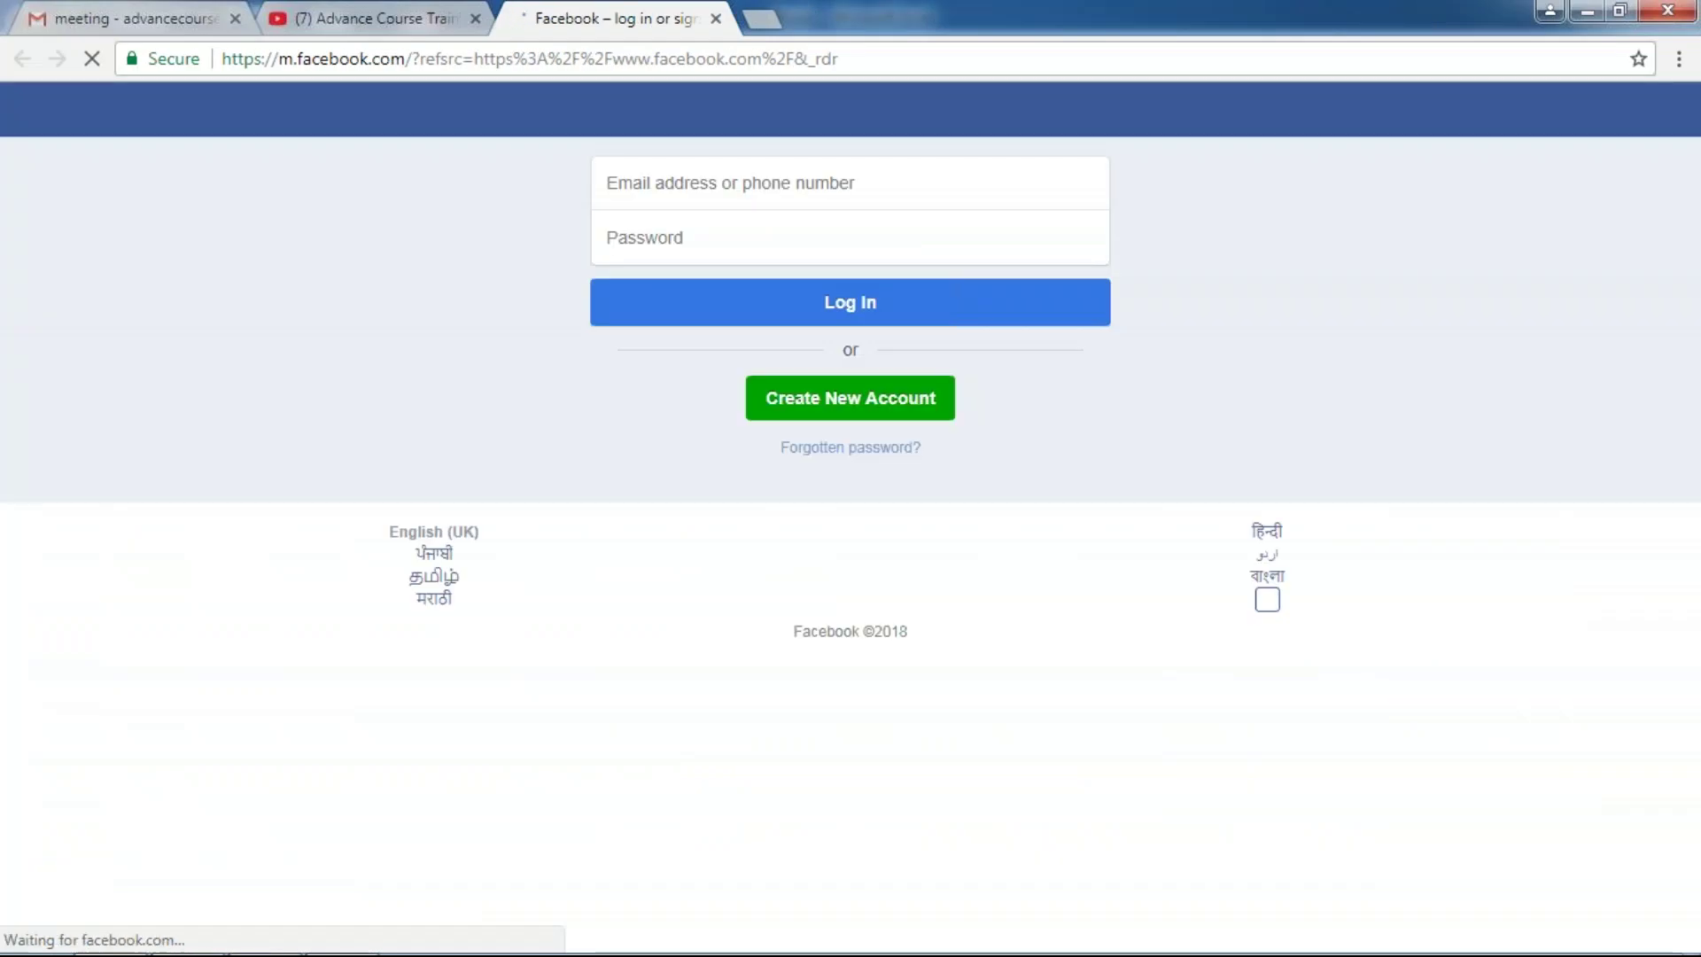
click(716, 19)
click(1600, 7)
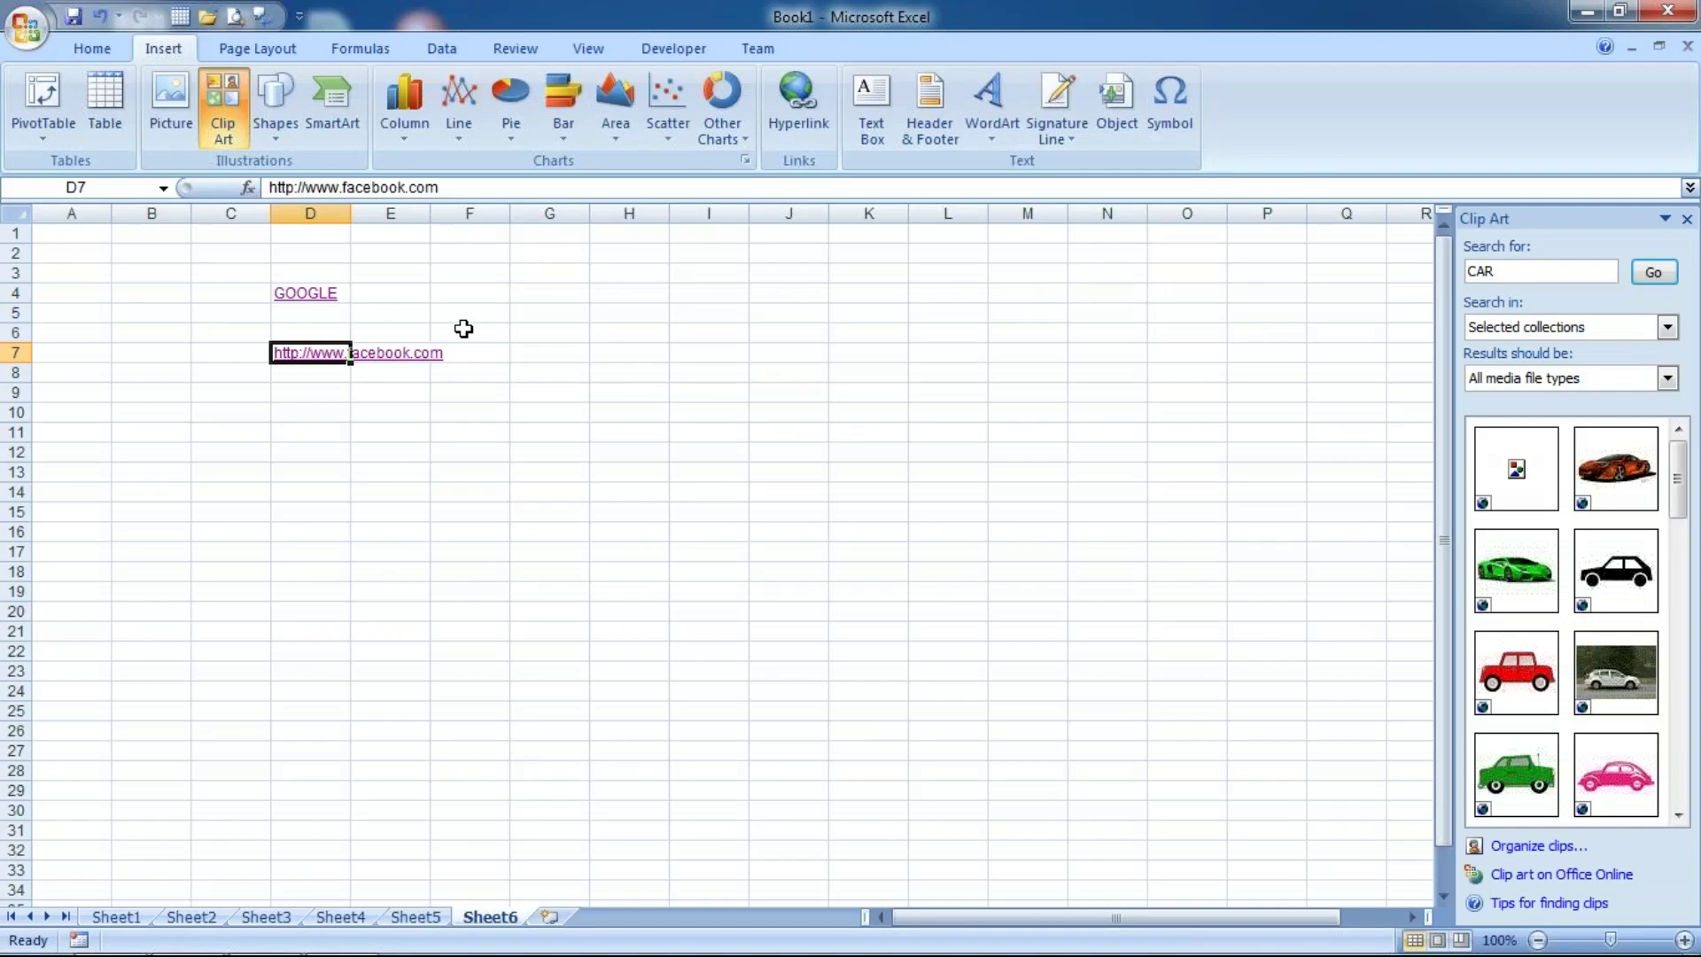
click(328, 476)
text(gov)
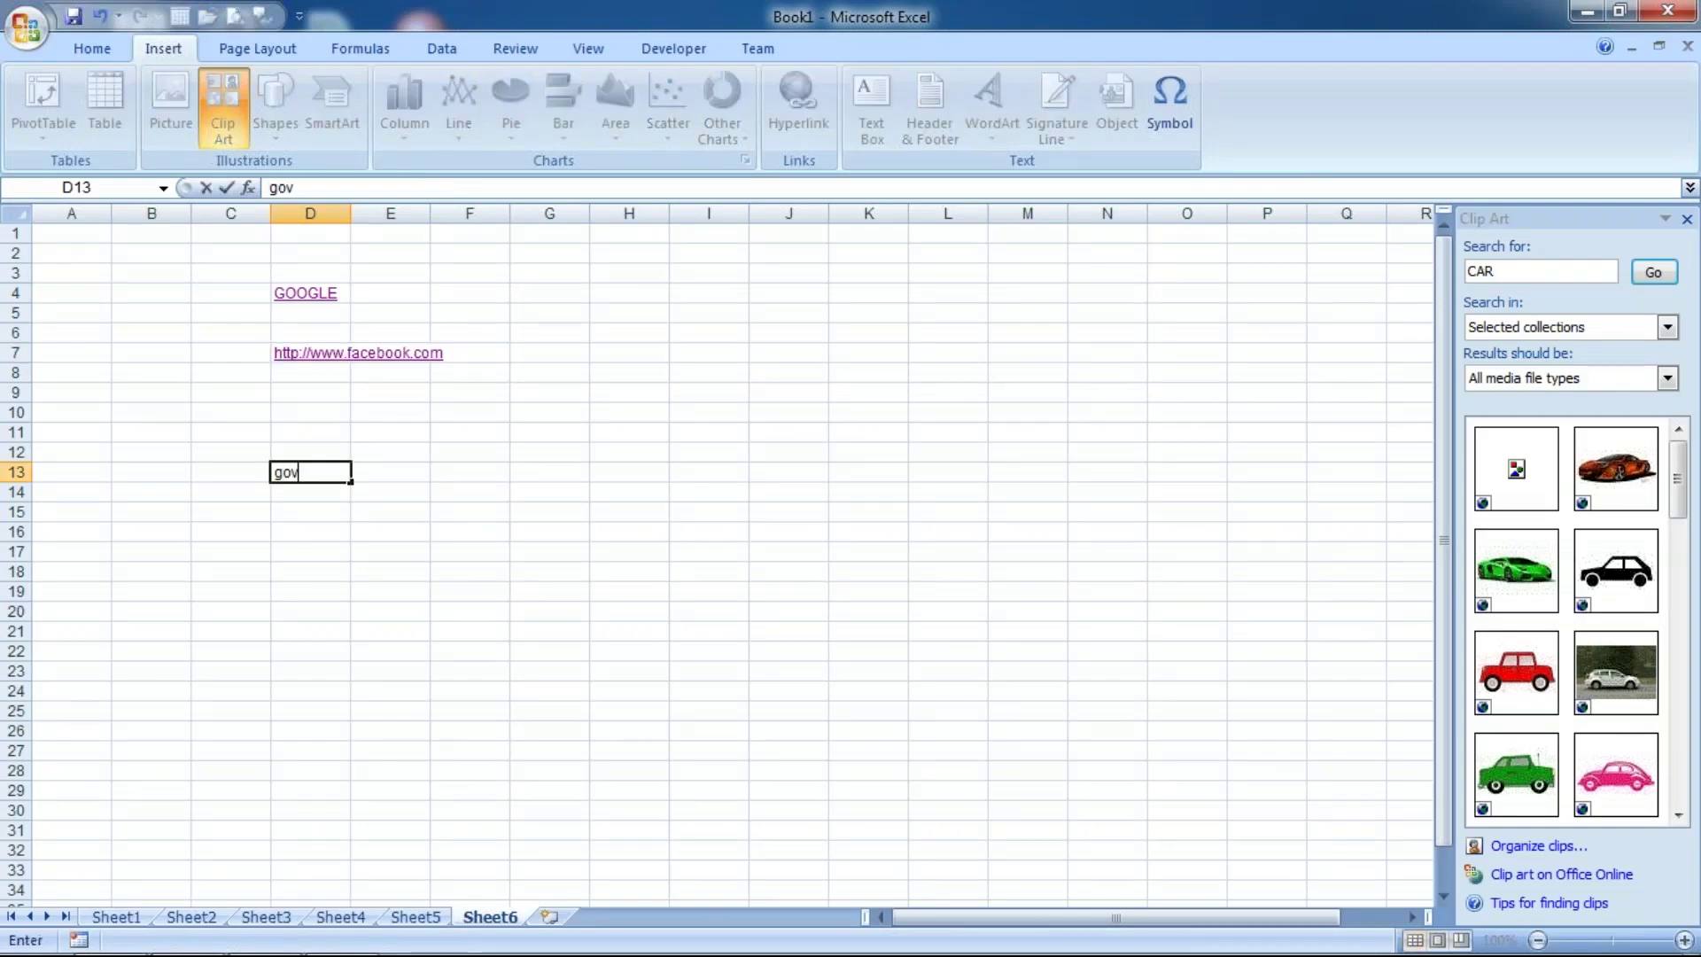
key(BackSpace)
key(BackSpace)
text(GST)
key(Return)
key(Up)
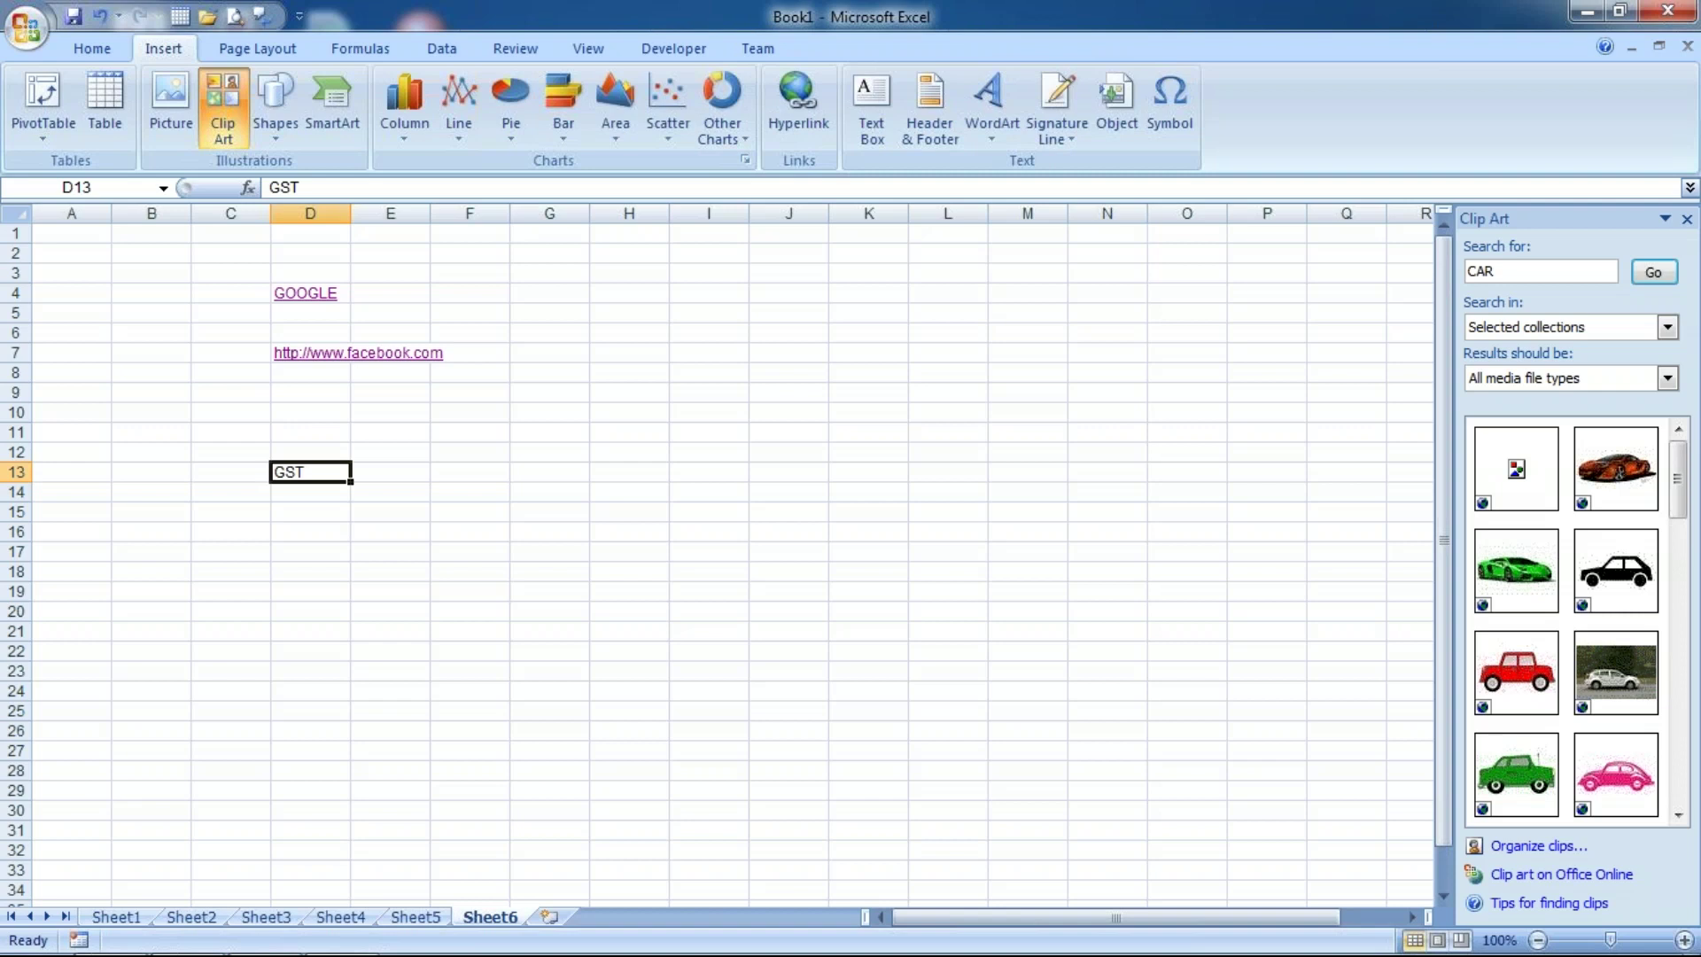
click(797, 102)
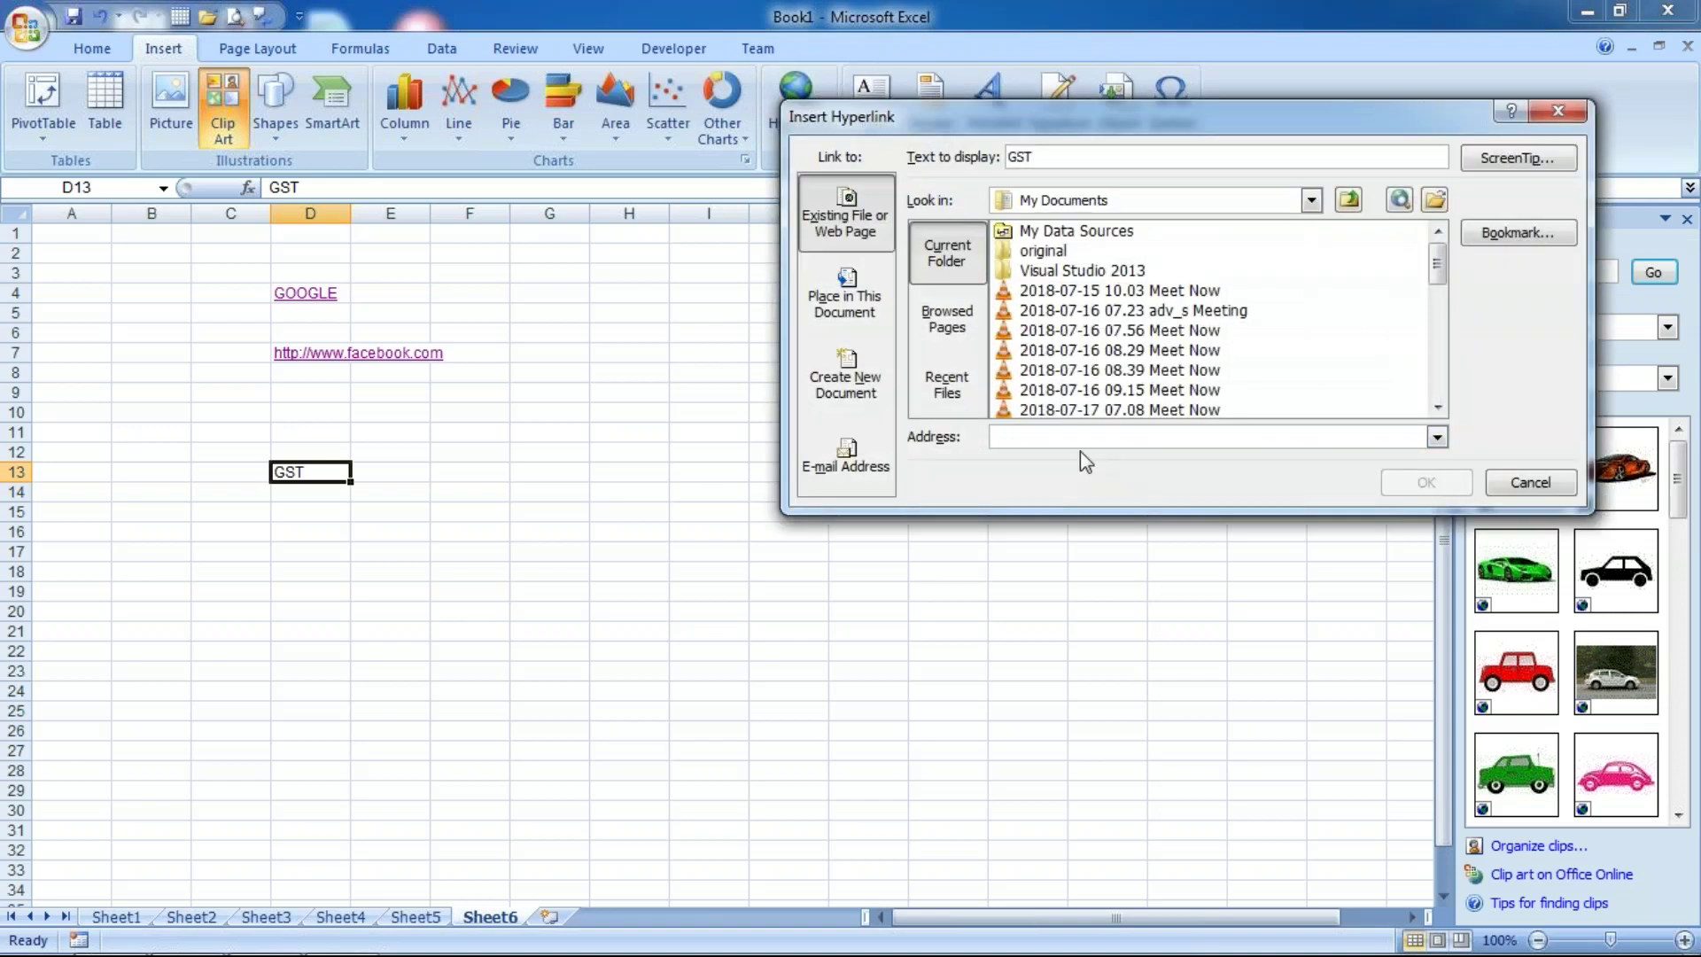
text(WWW.GST.GOV.IN)
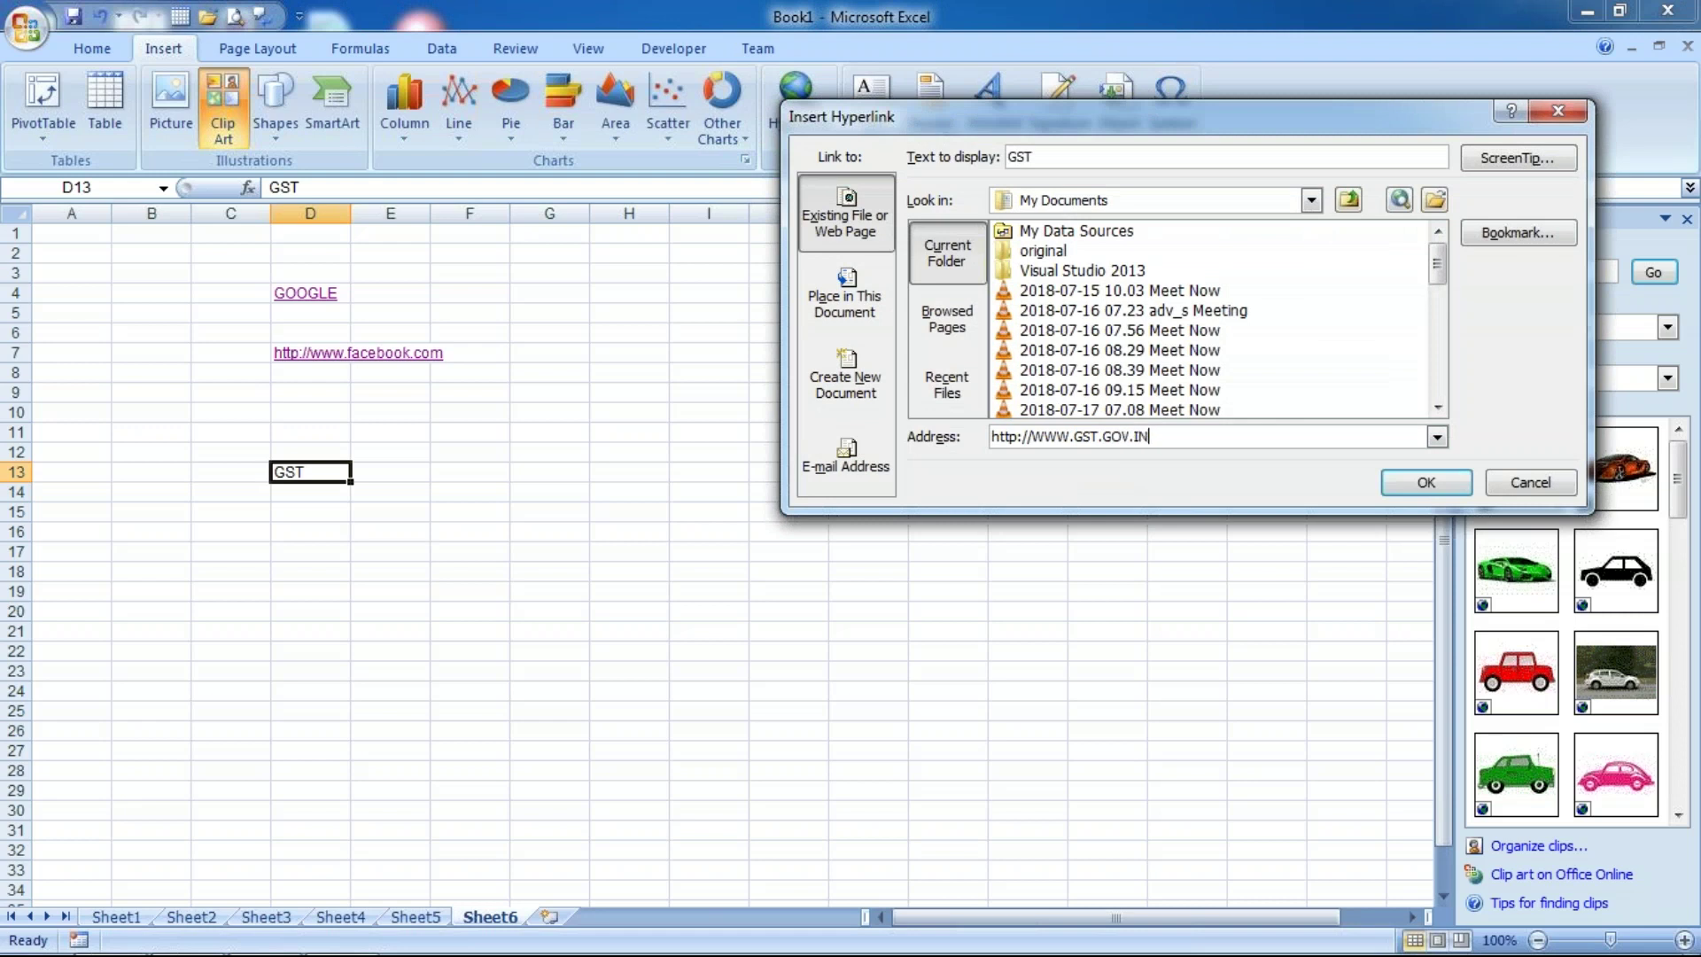
key(Return)
Test the GST link, then remove the trailing slash from its address.
click(486, 577)
click(292, 474)
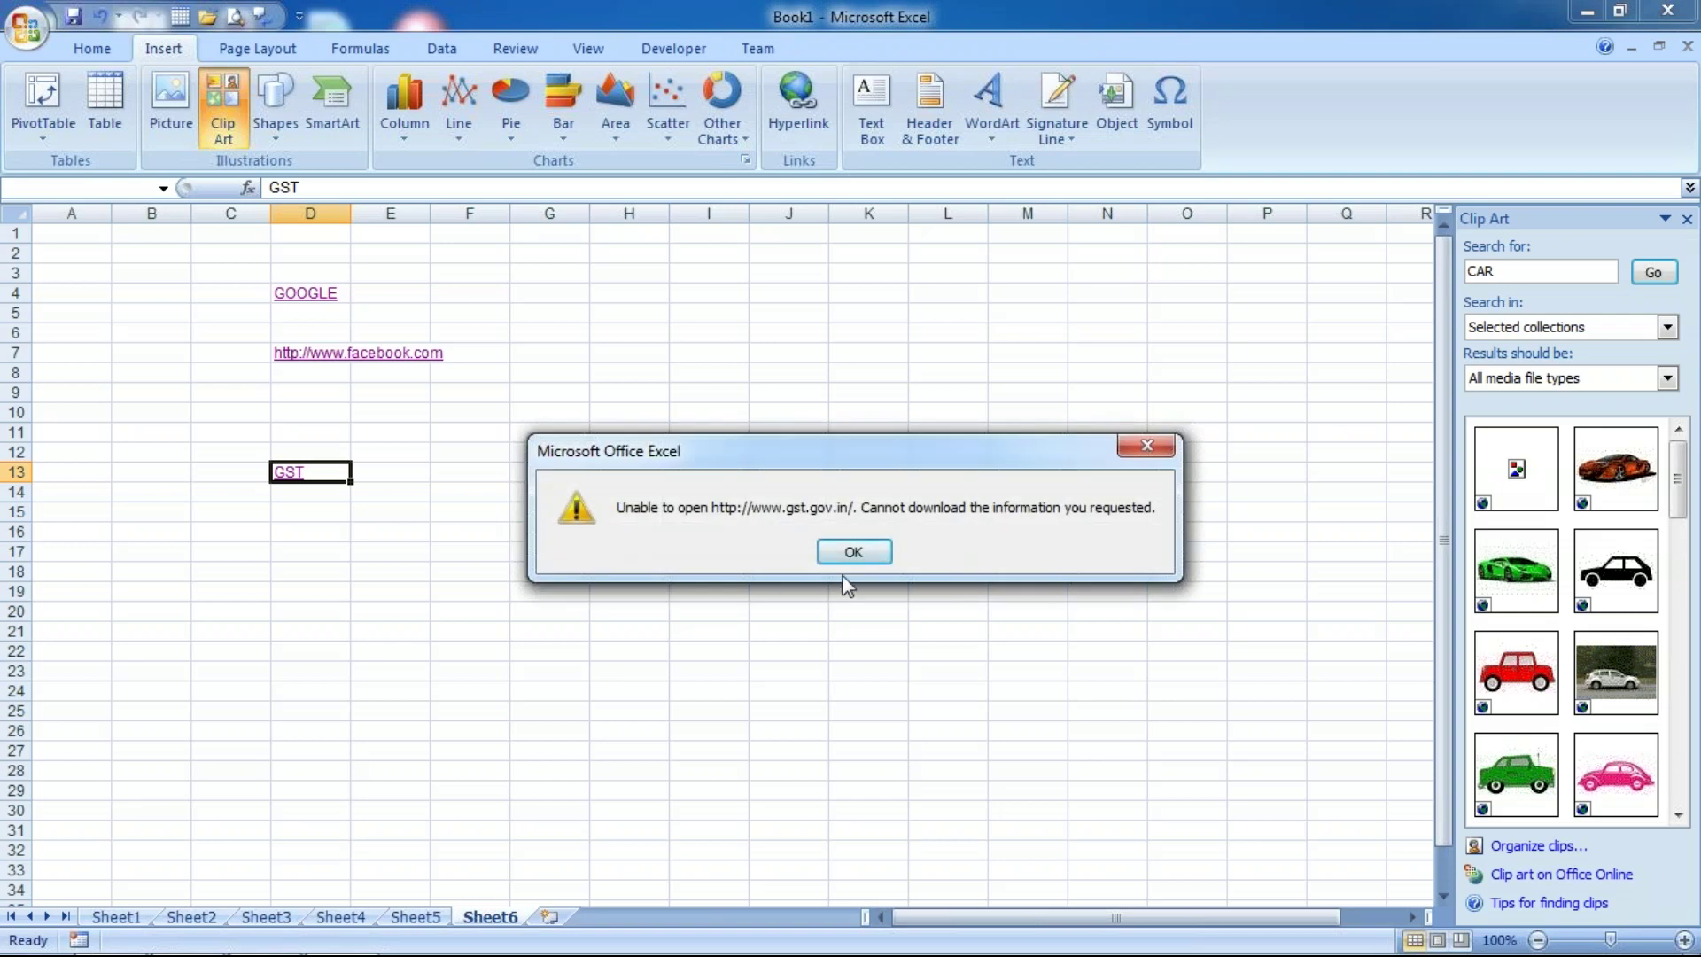
click(840, 554)
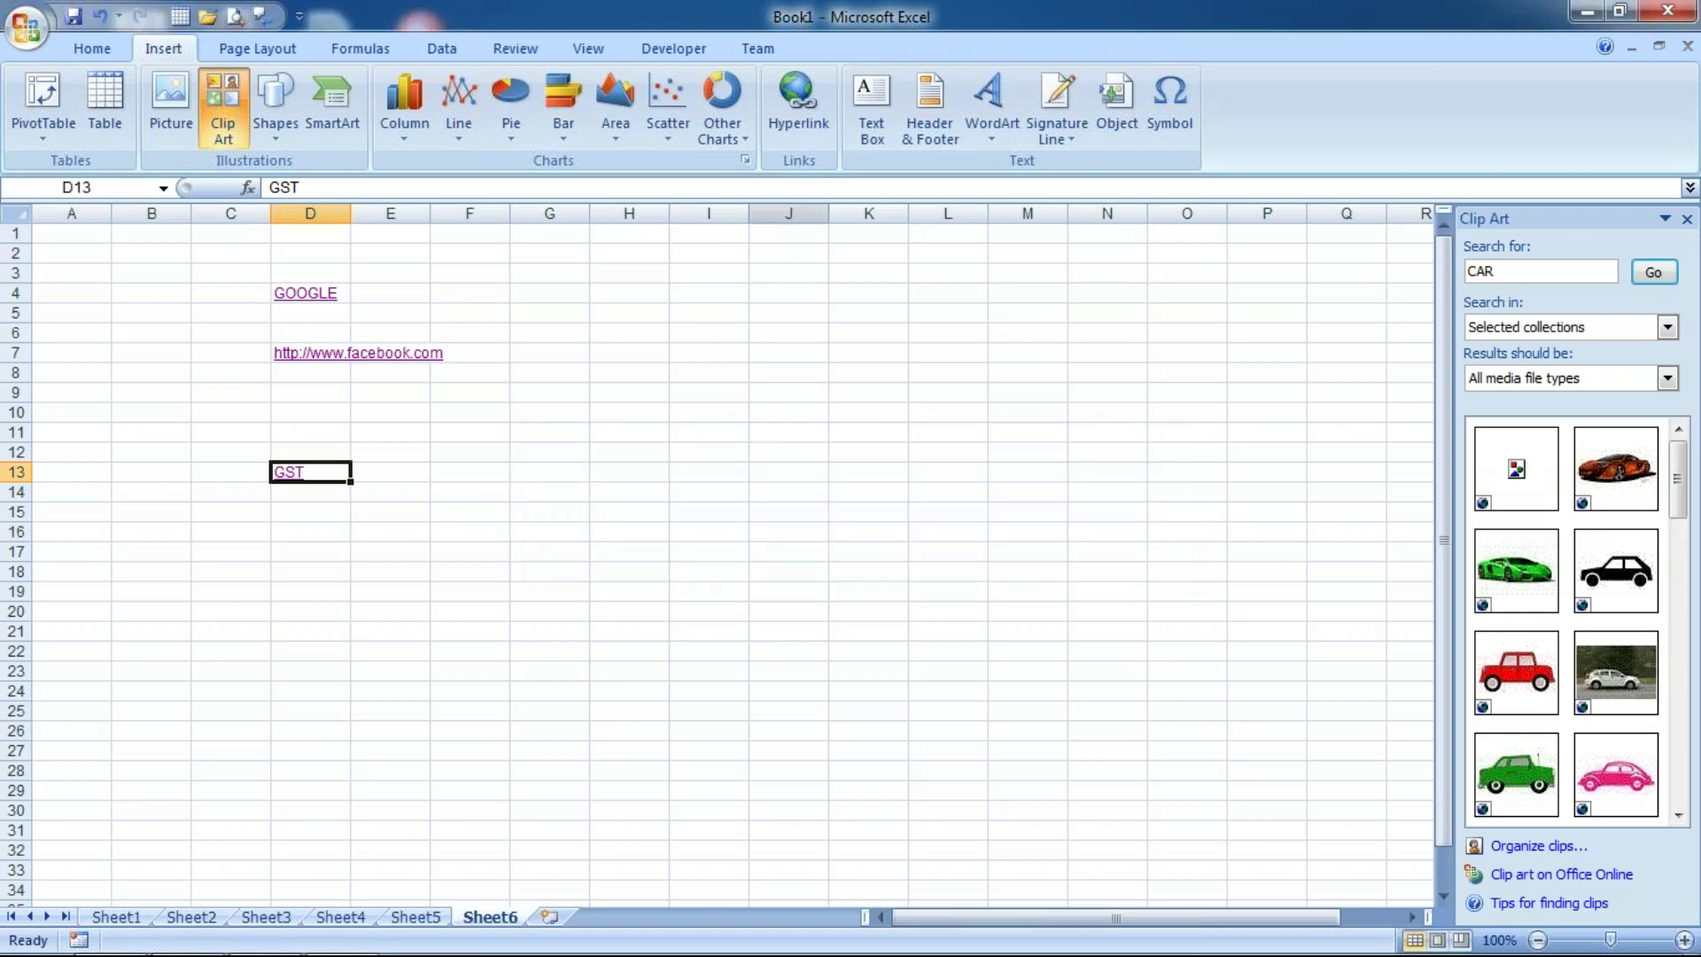
click(797, 107)
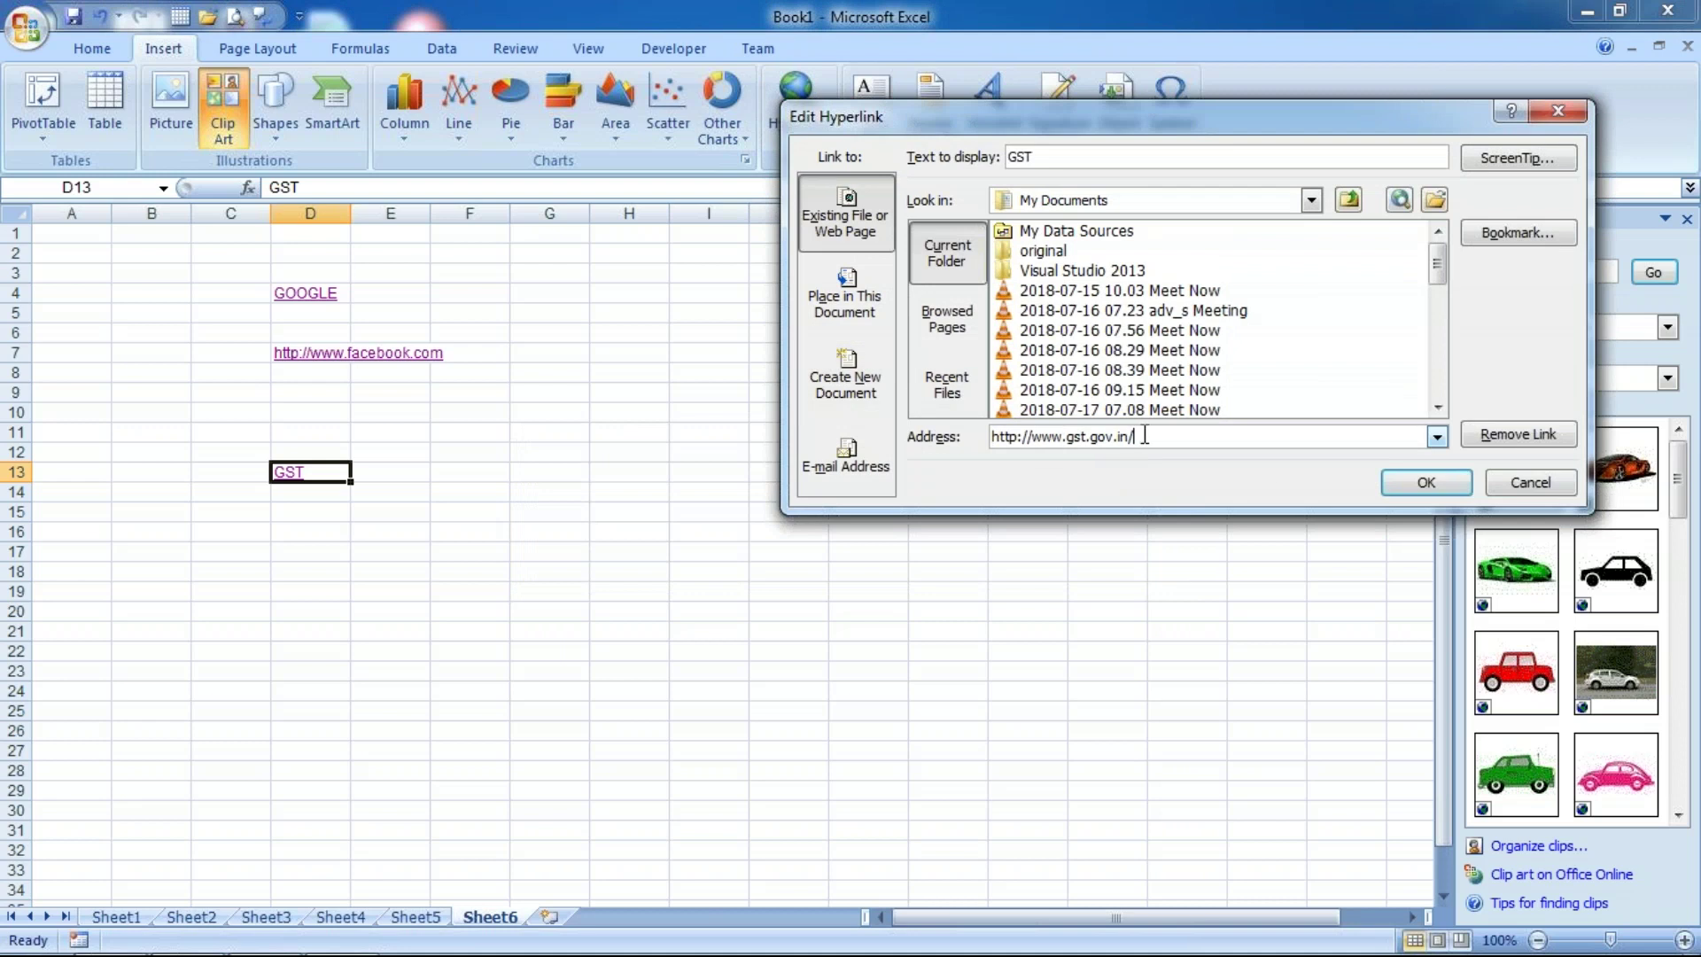
key(BackSpace)
click(1418, 482)
Retest the GST link, dismiss the cannot-open error, and start a hyperlink for D23.
click(814, 525)
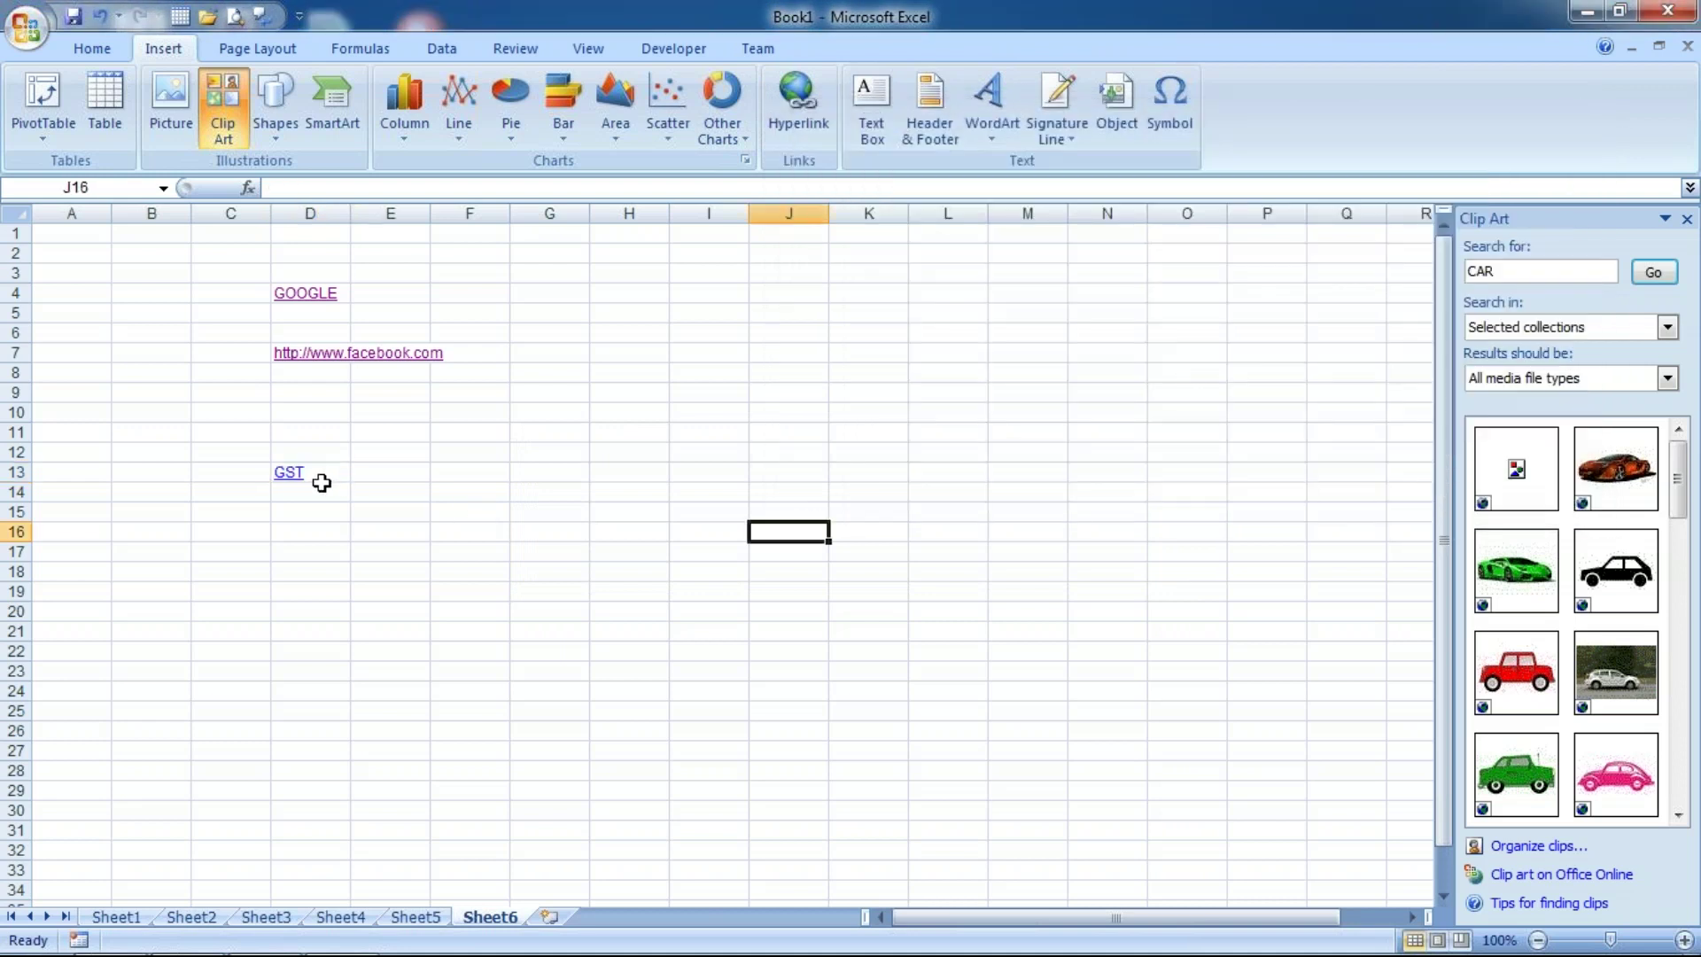
click(289, 474)
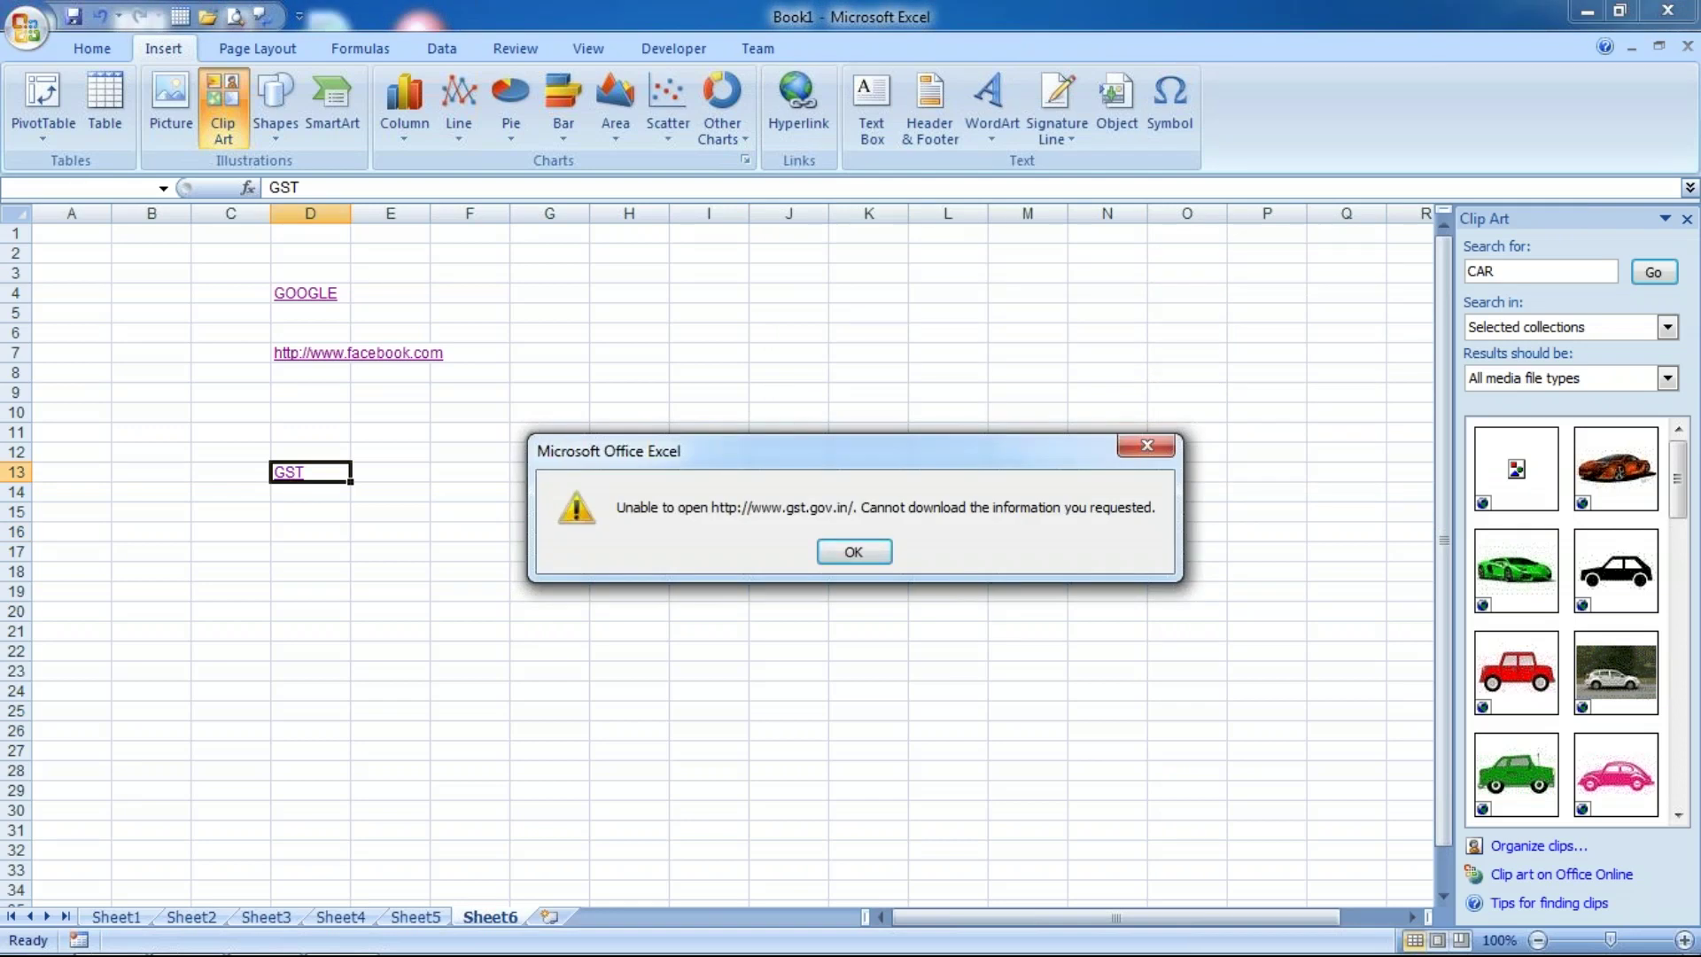
click(855, 551)
click(323, 672)
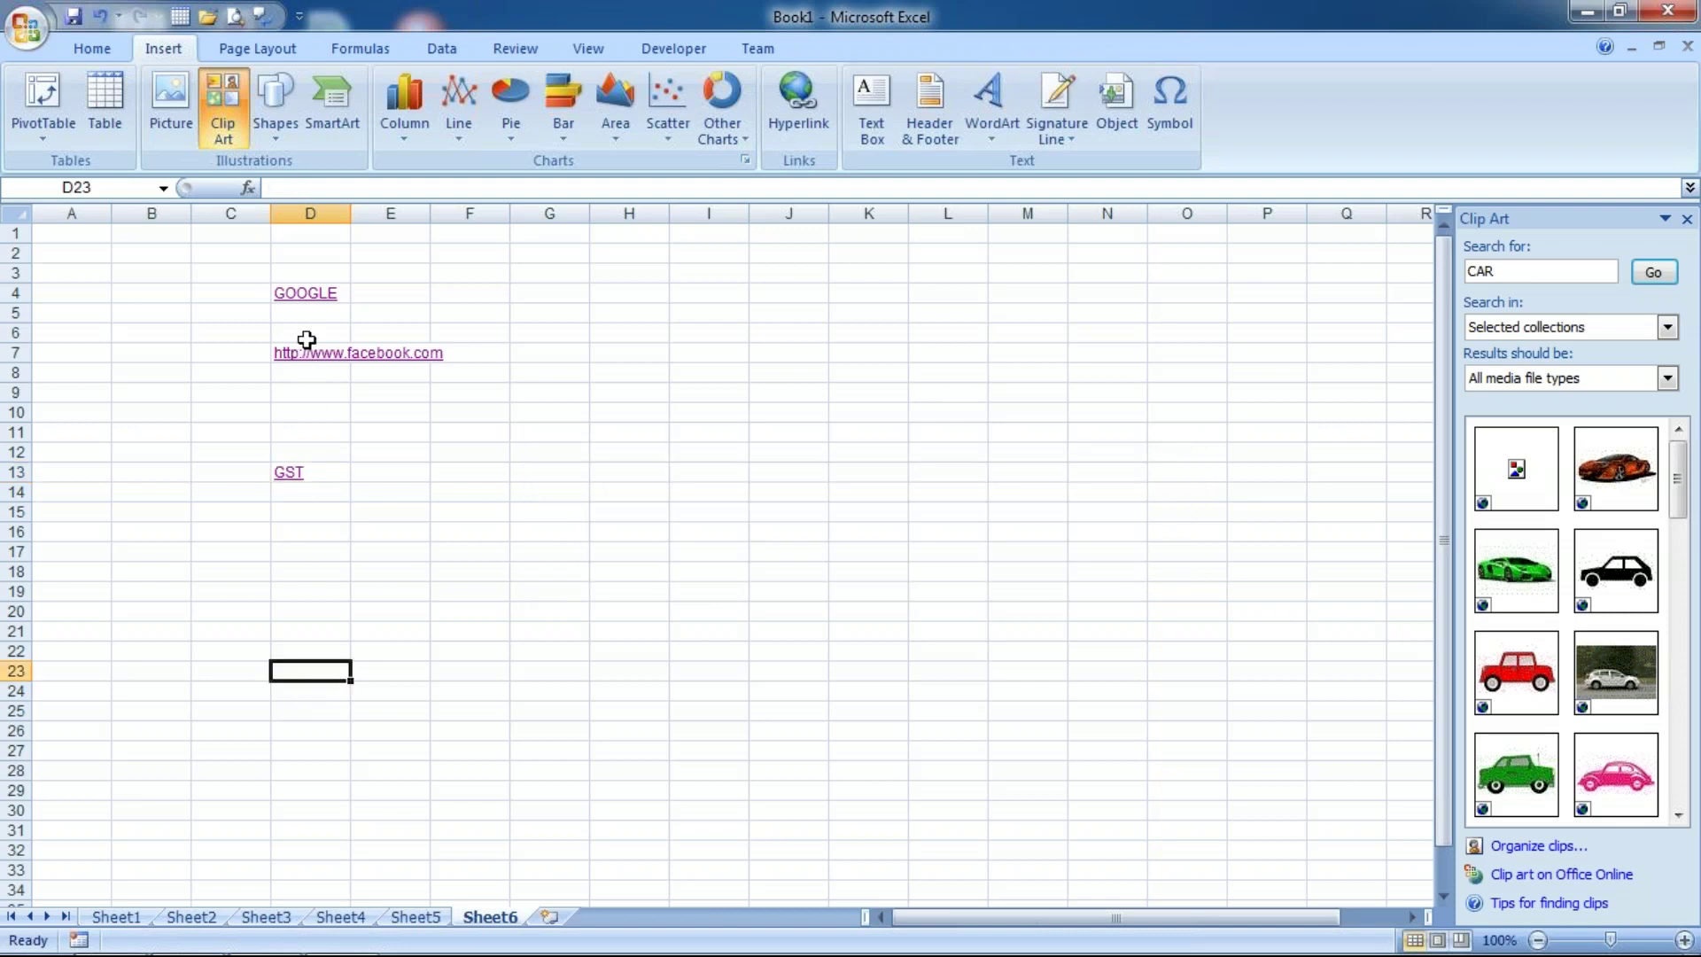
click(794, 140)
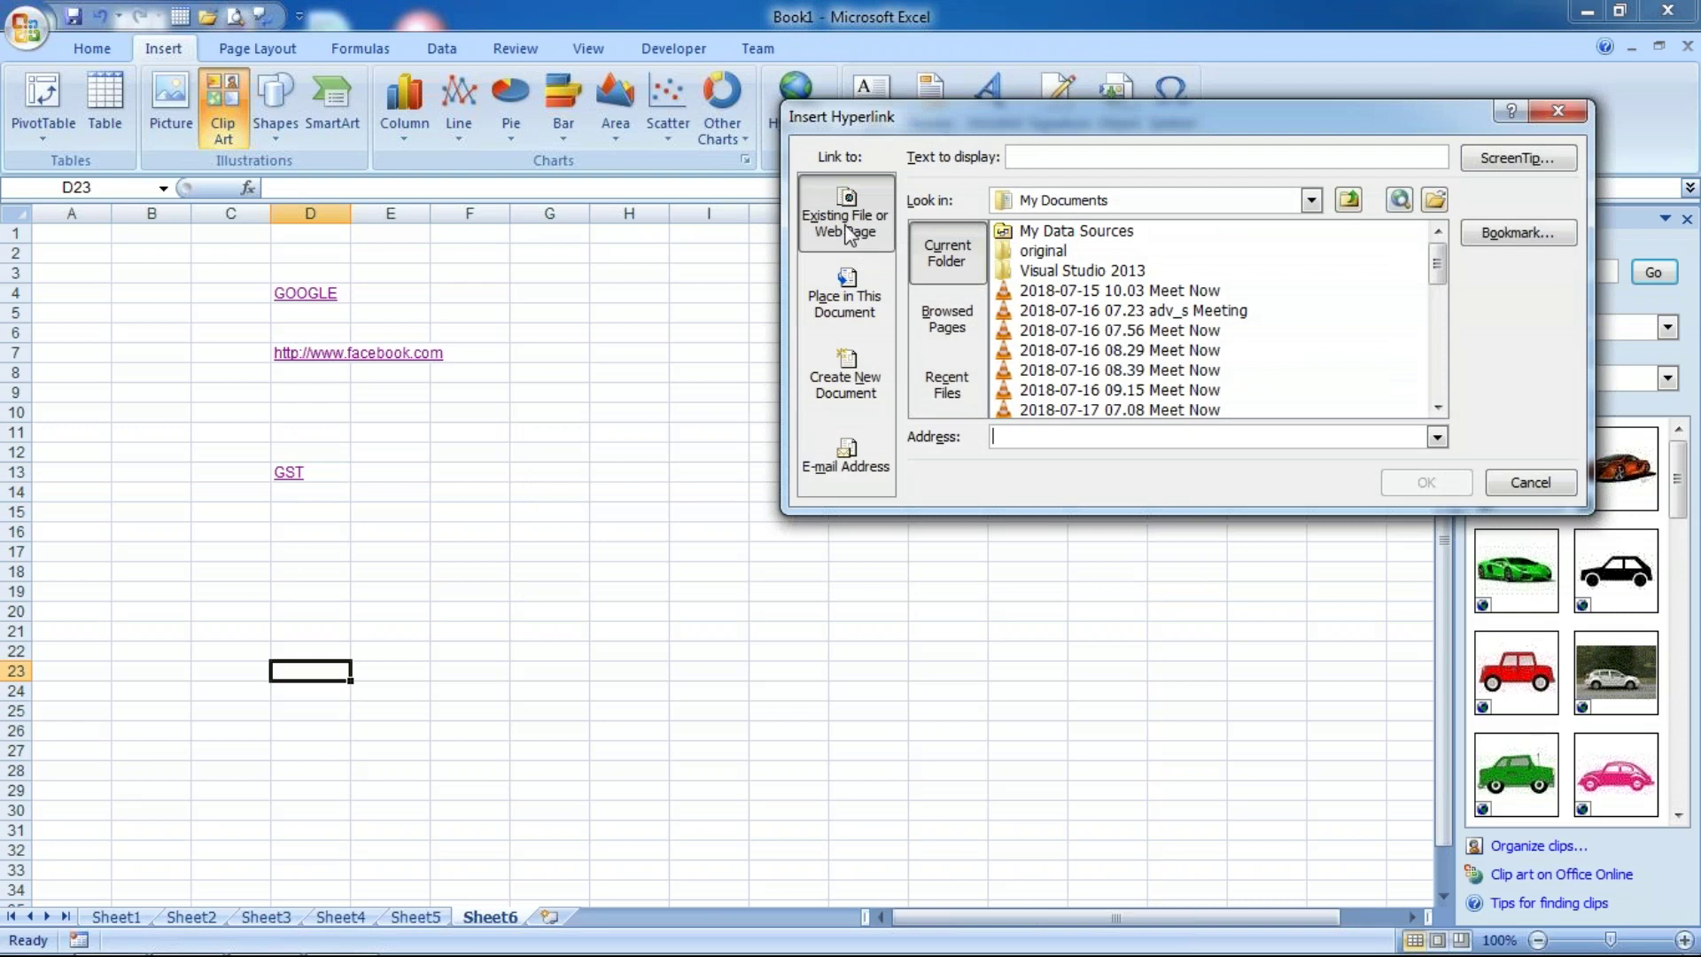
Set up a Create New Document link for D23, browsing into the C:\BusyWin folder.
click(874, 408)
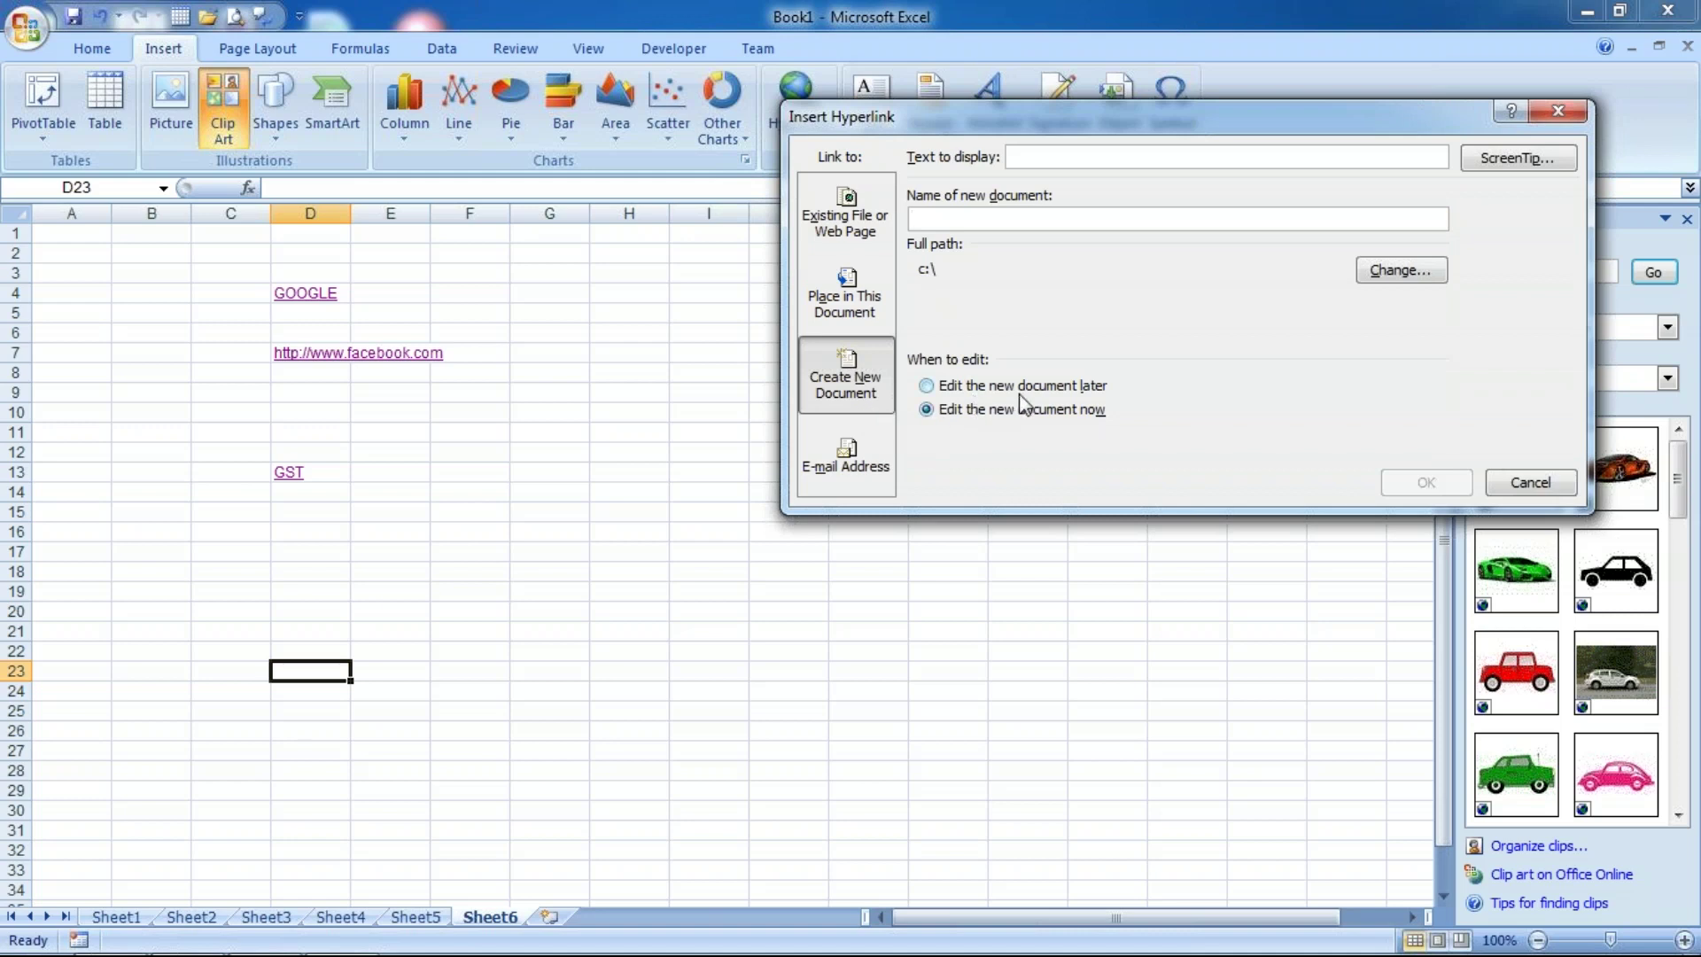
click(1066, 394)
click(1507, 158)
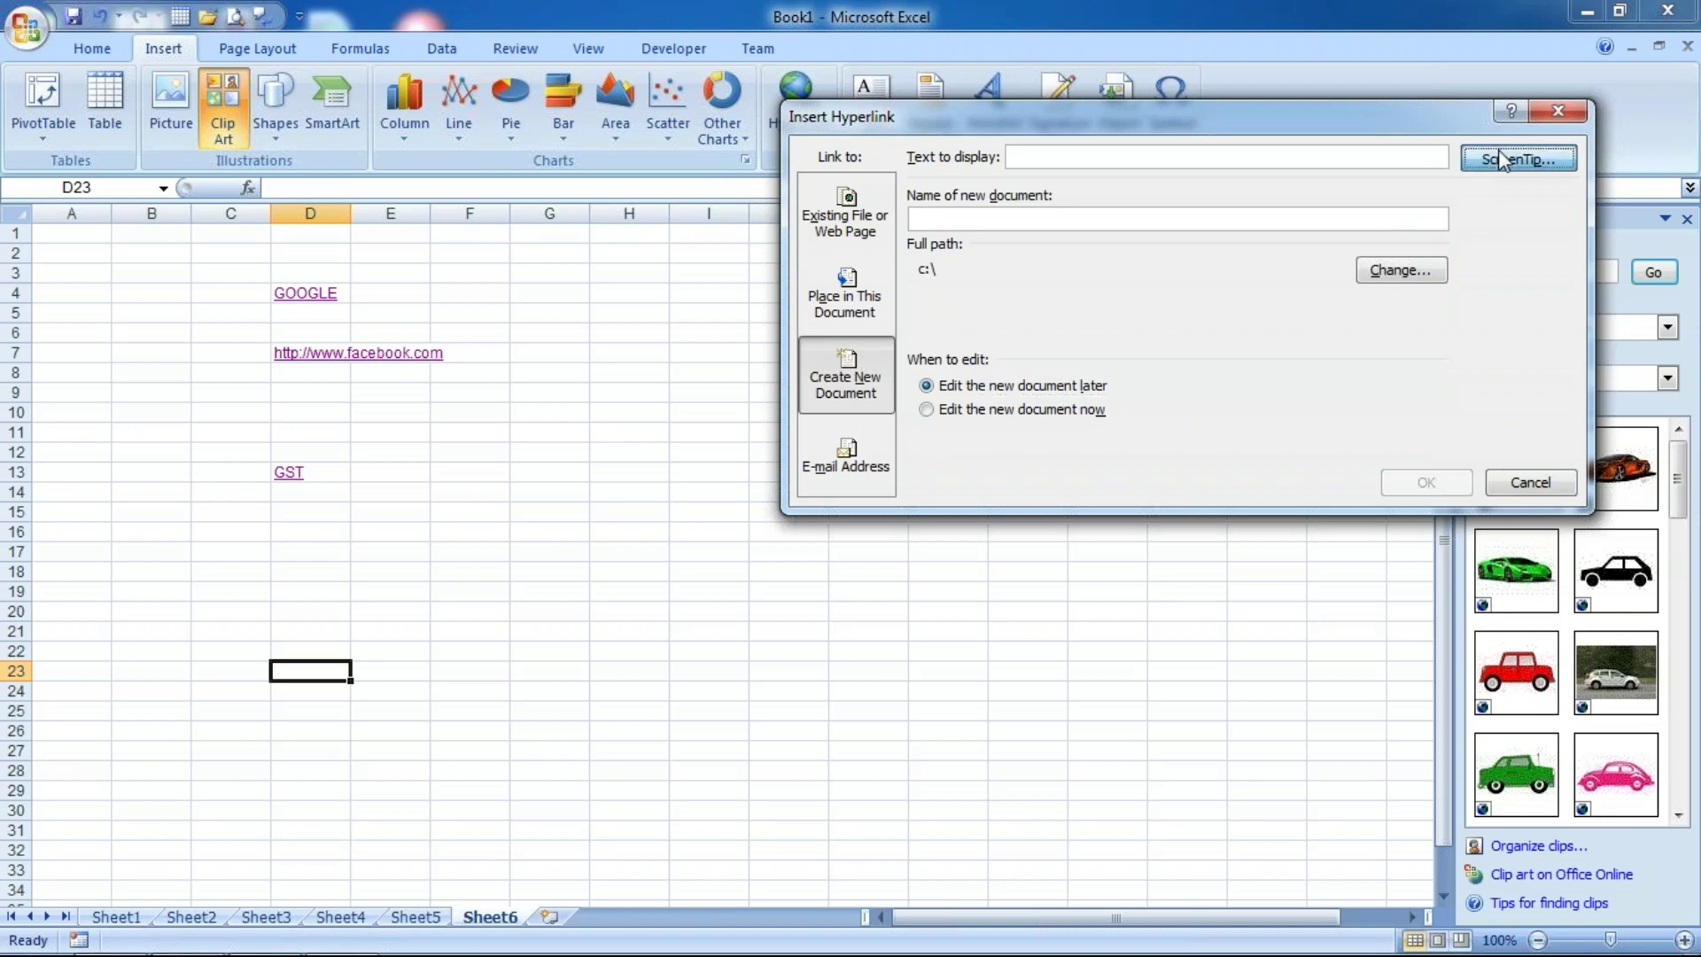
click(1365, 268)
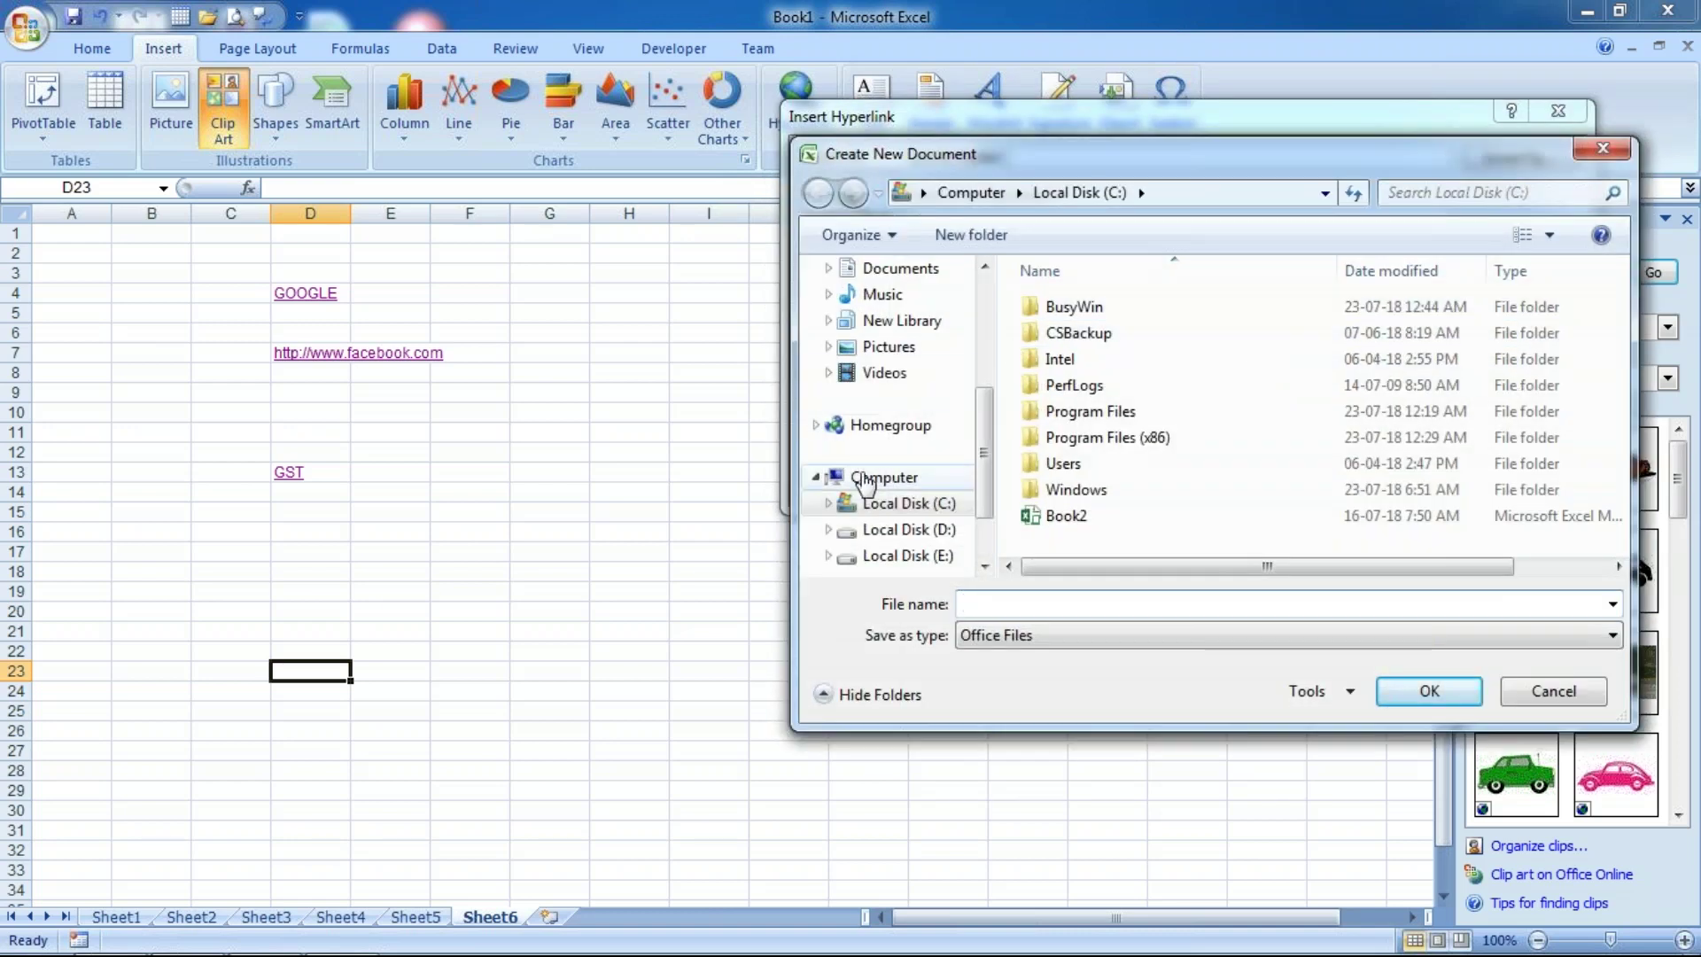
click(866, 480)
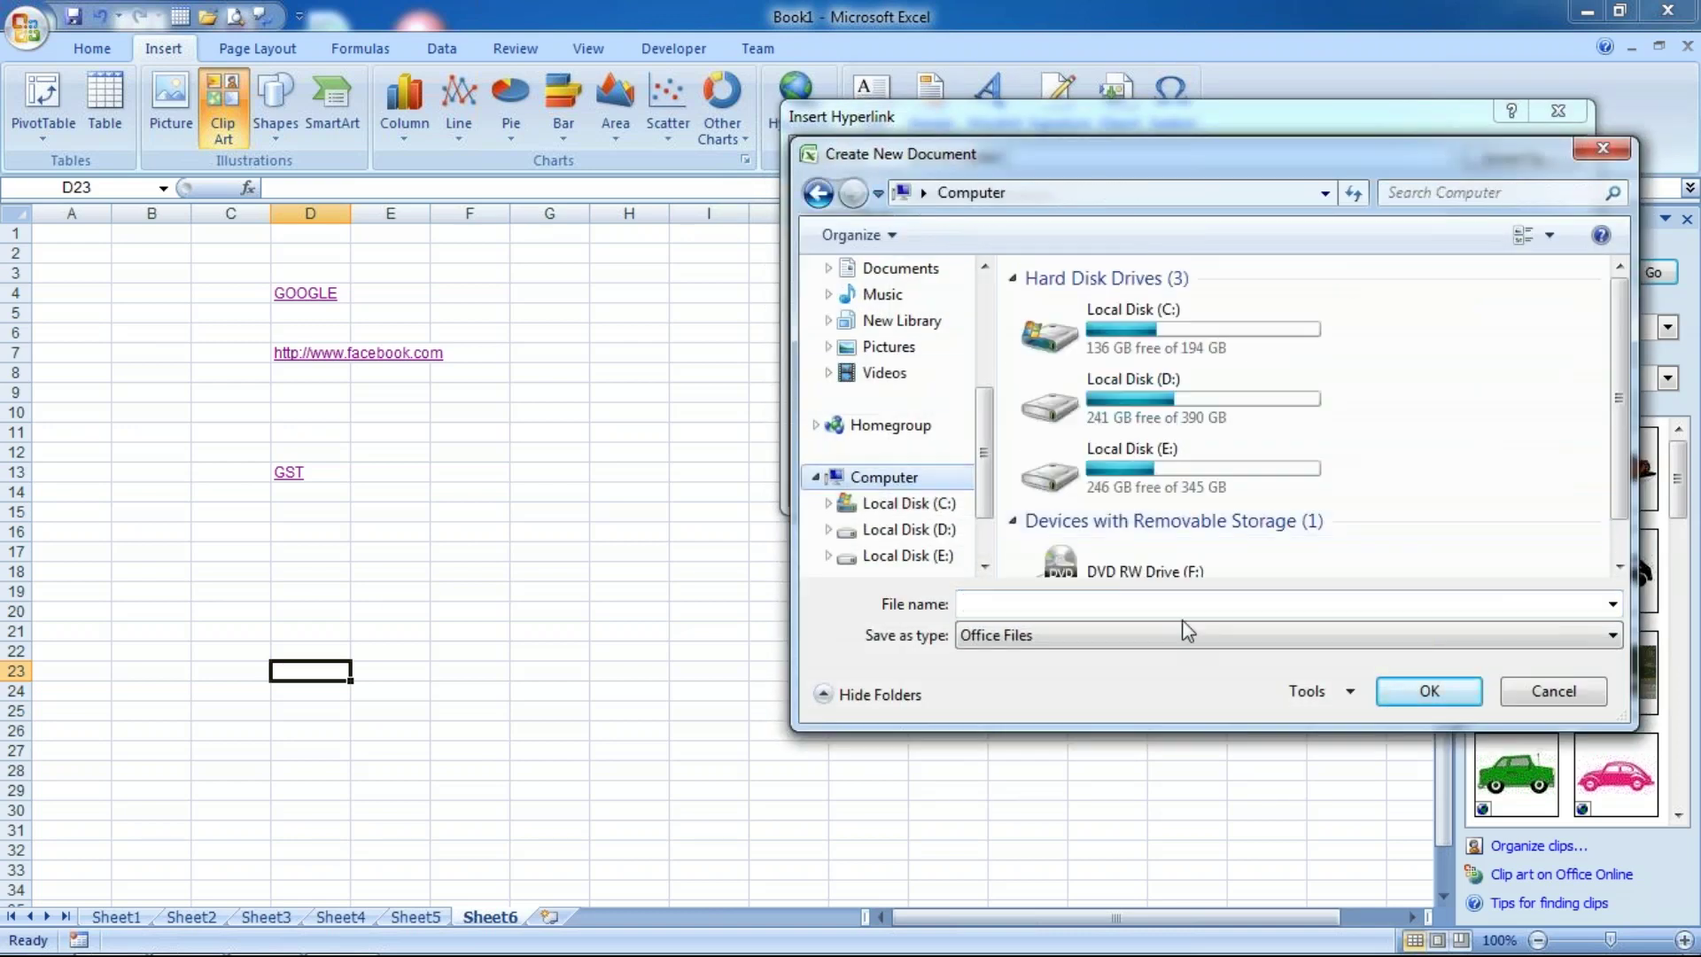
click(905, 505)
click(1045, 310)
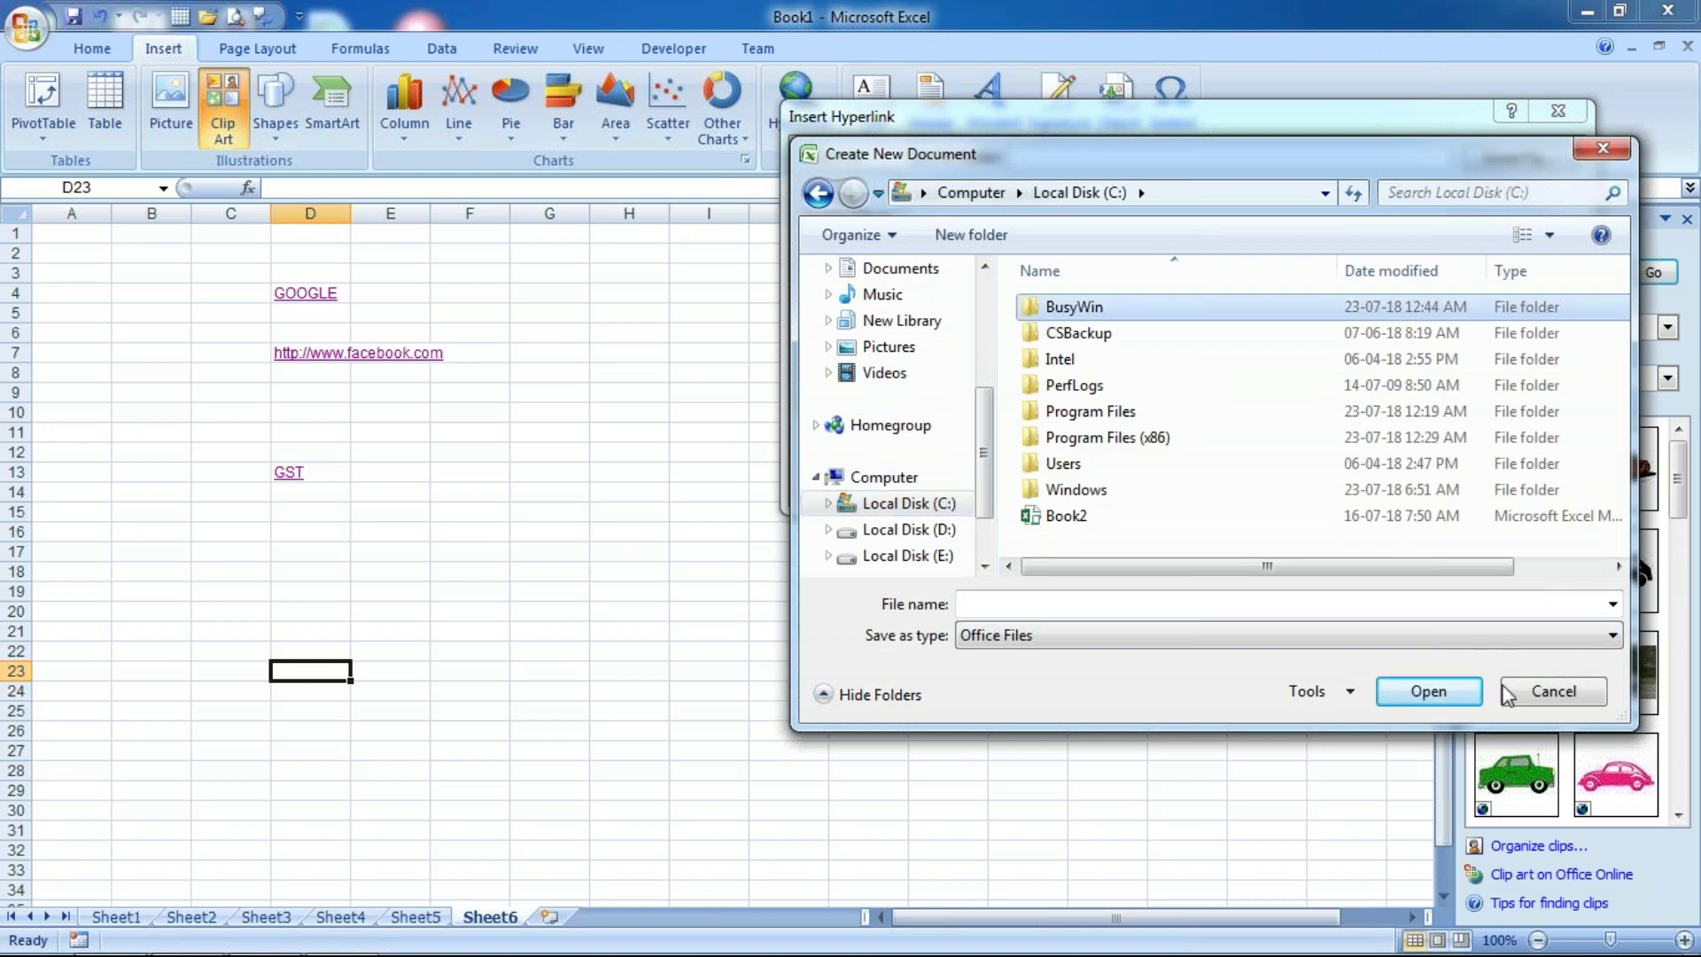
click(1412, 689)
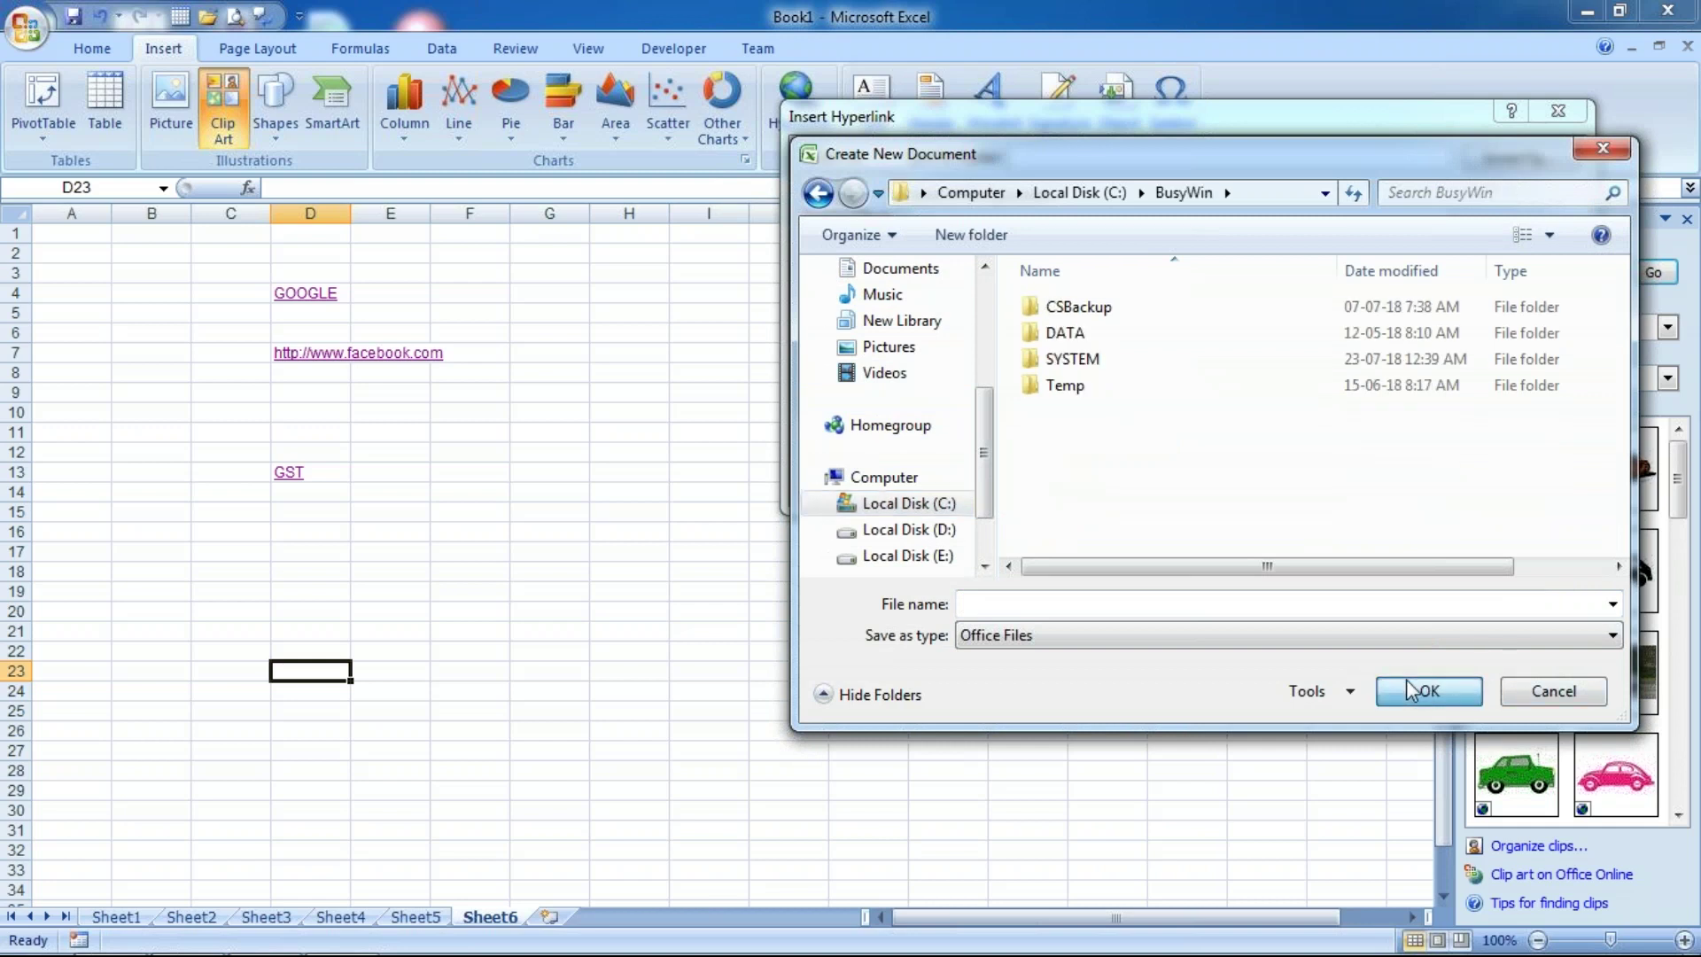
mouse_move(986, 452)
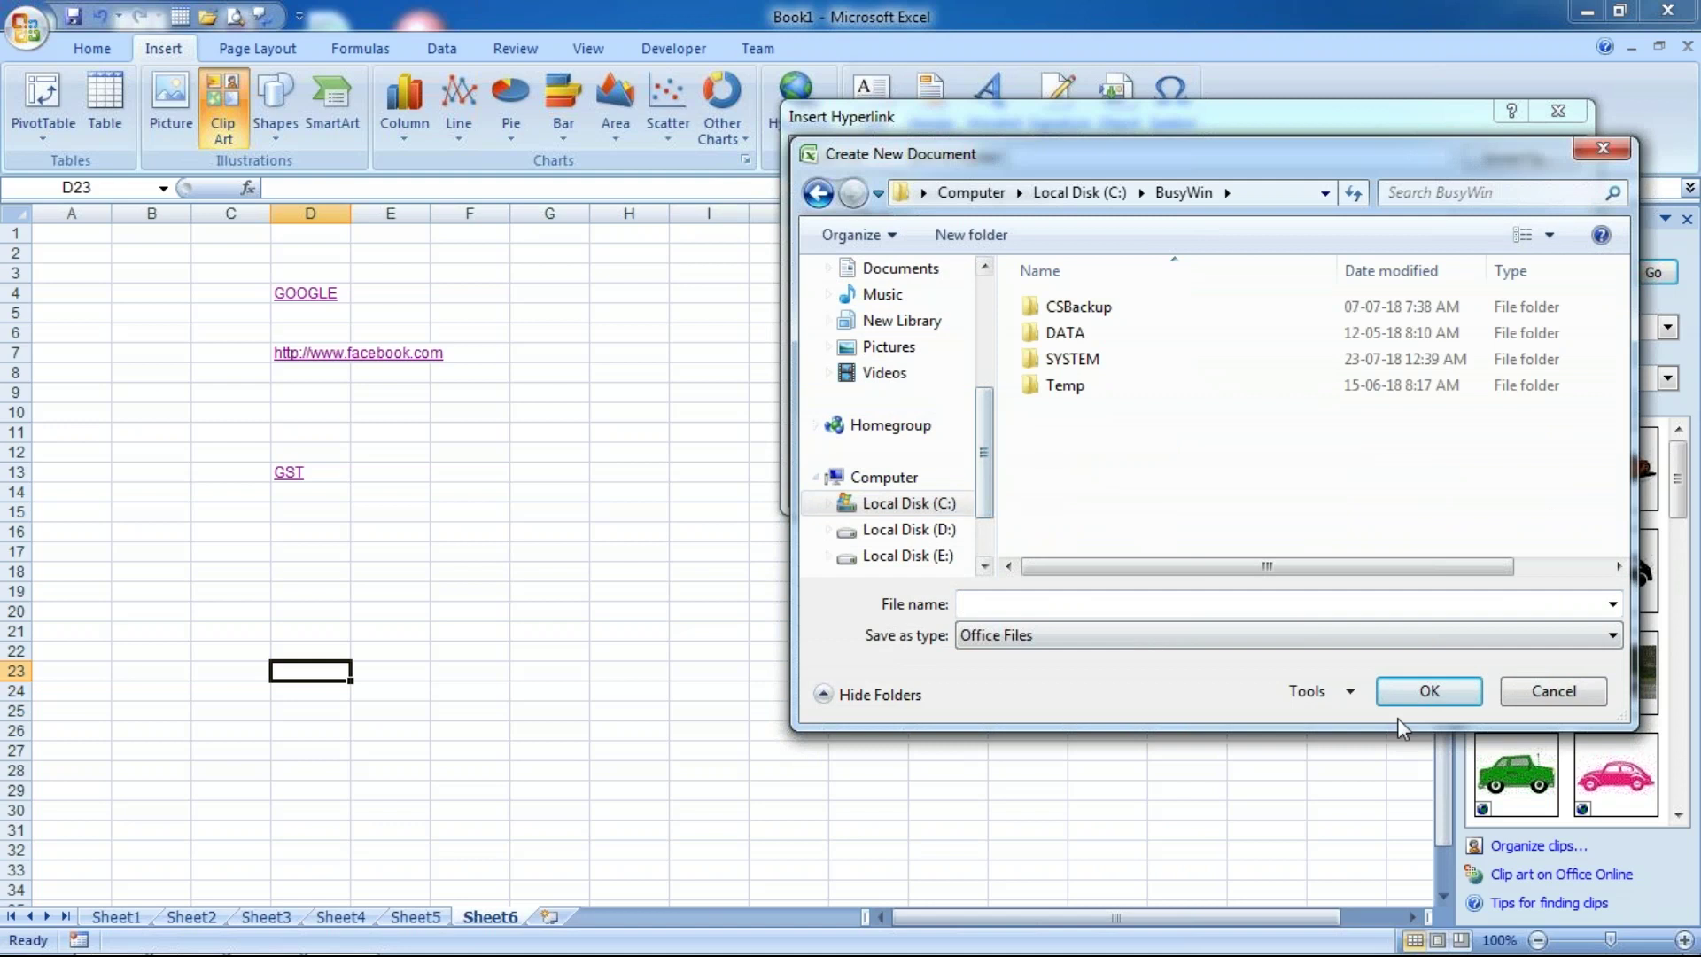
click(1533, 689)
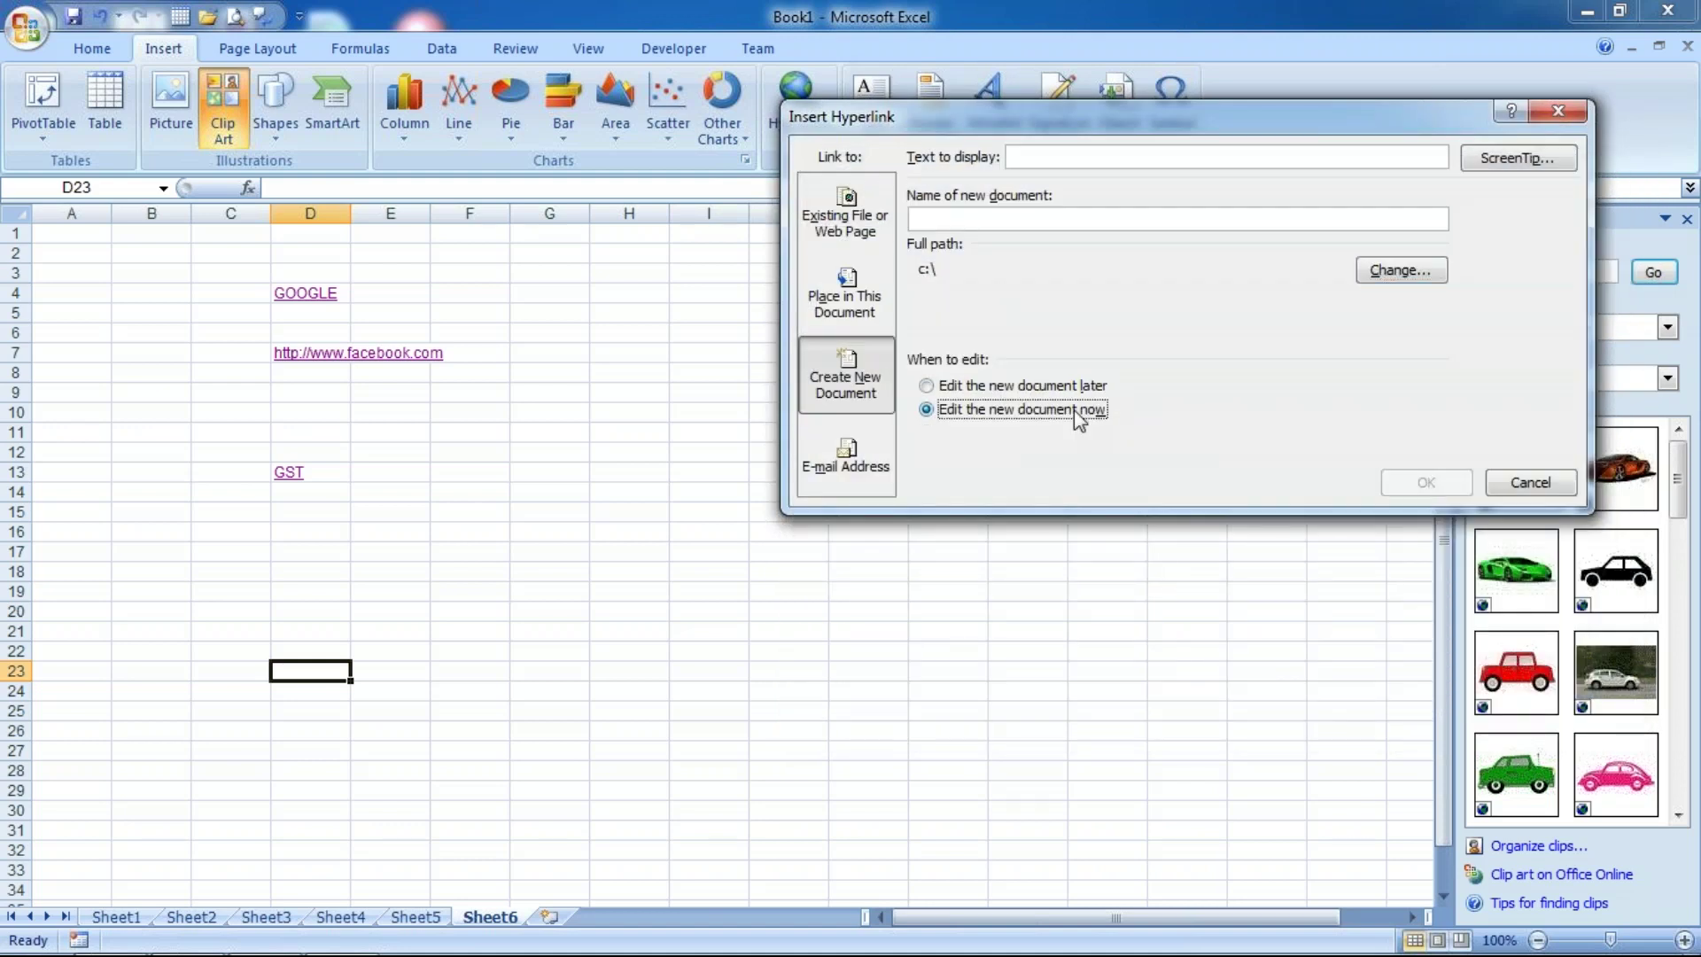
Browse again and choose Book2 as the new document, set to edit now.
click(1059, 387)
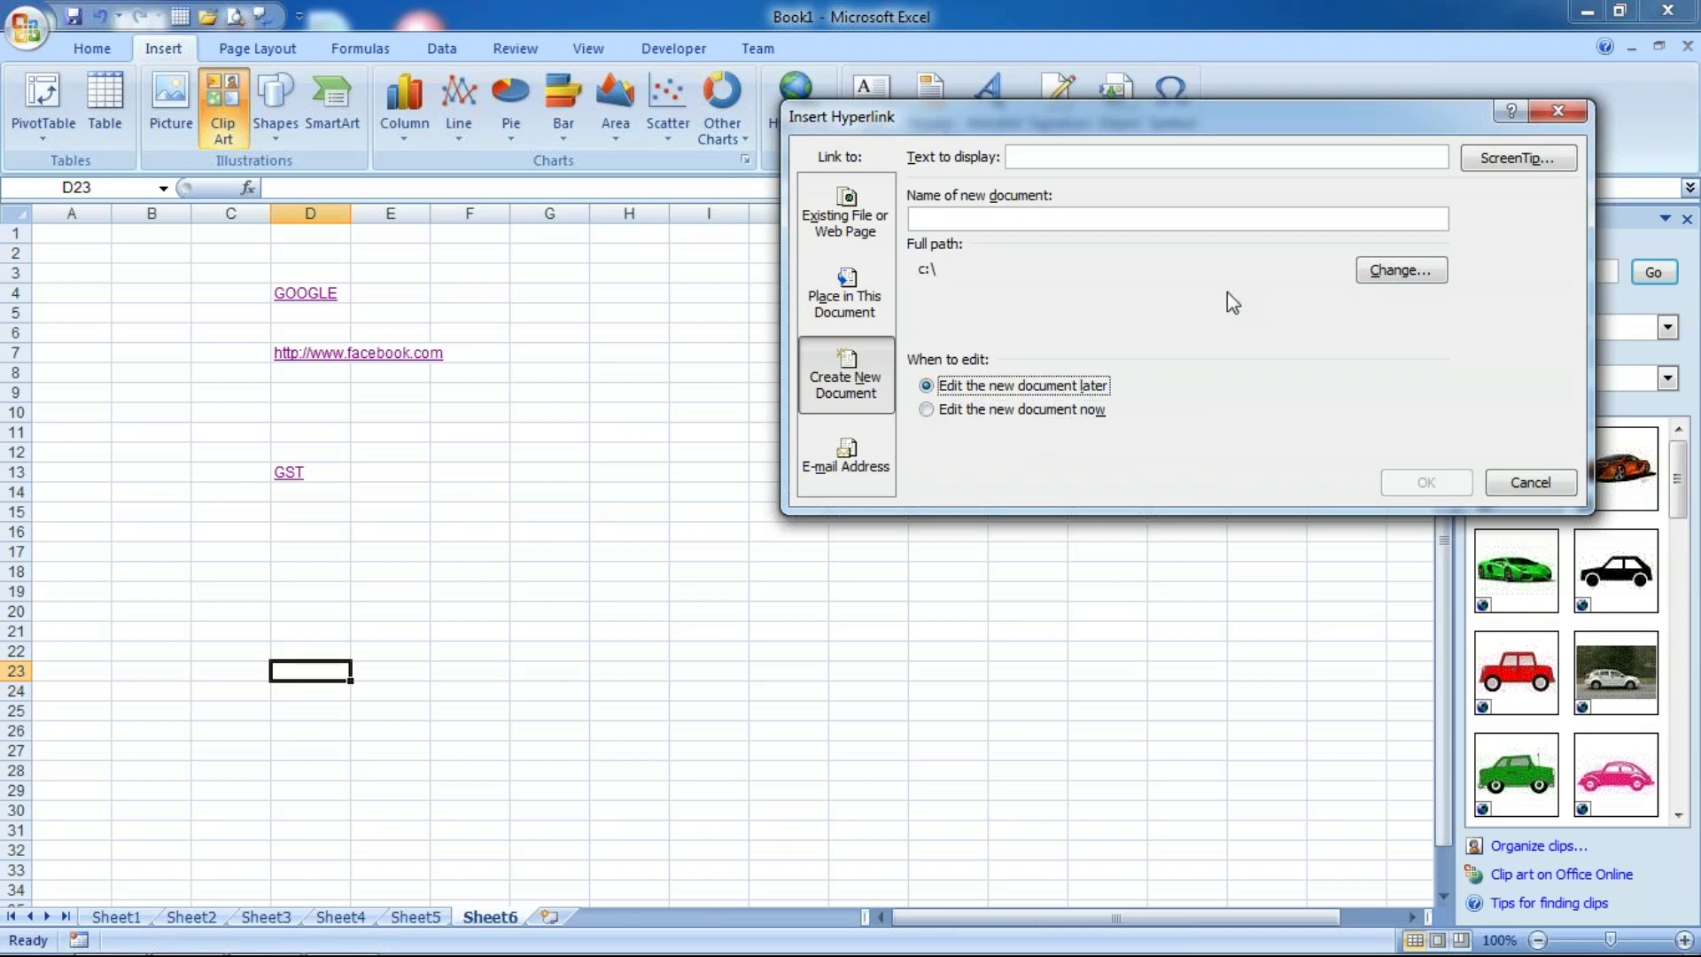
click(1371, 270)
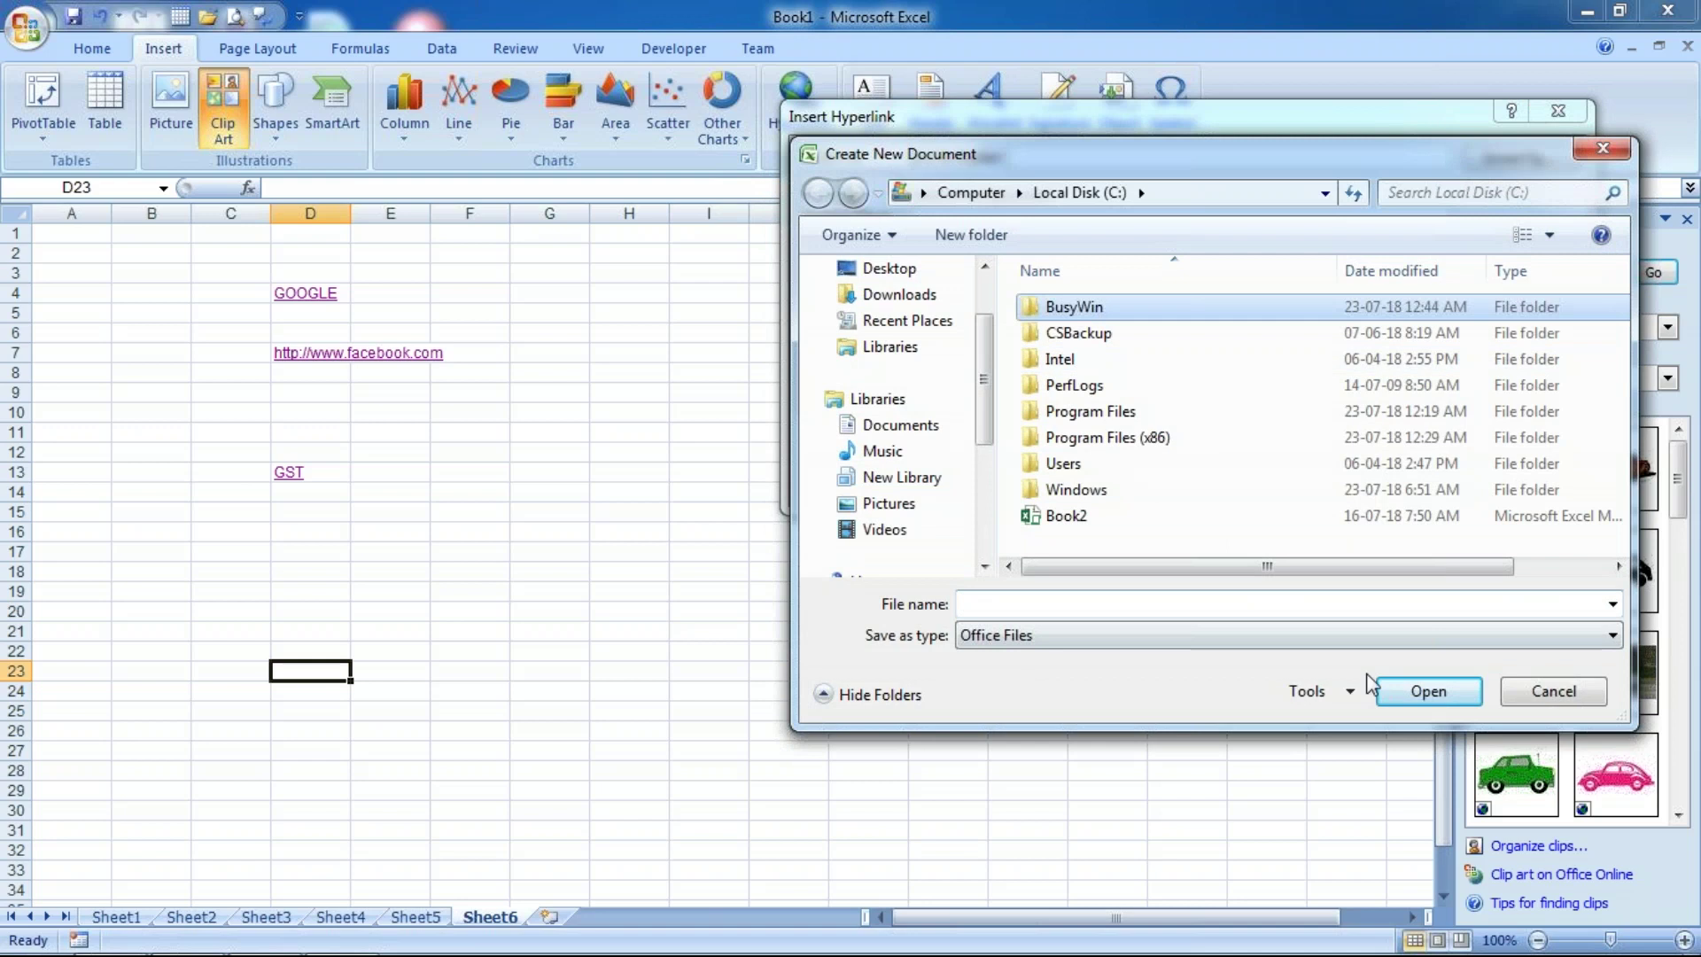
click(1406, 695)
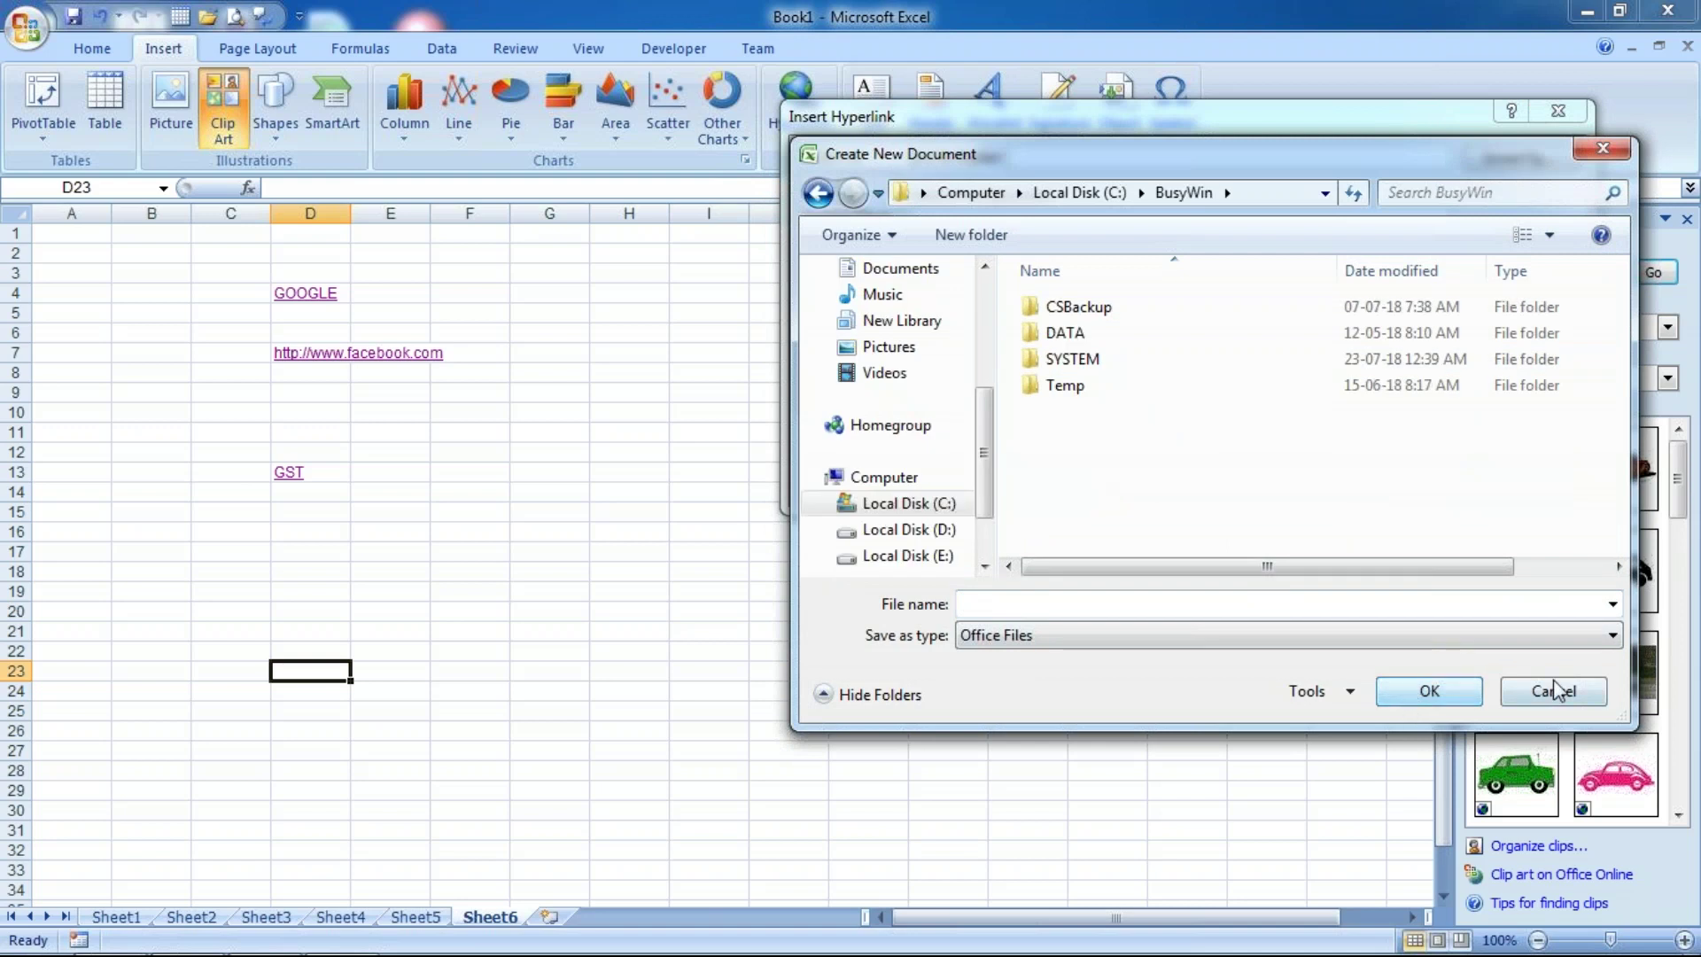
click(1555, 691)
click(1036, 410)
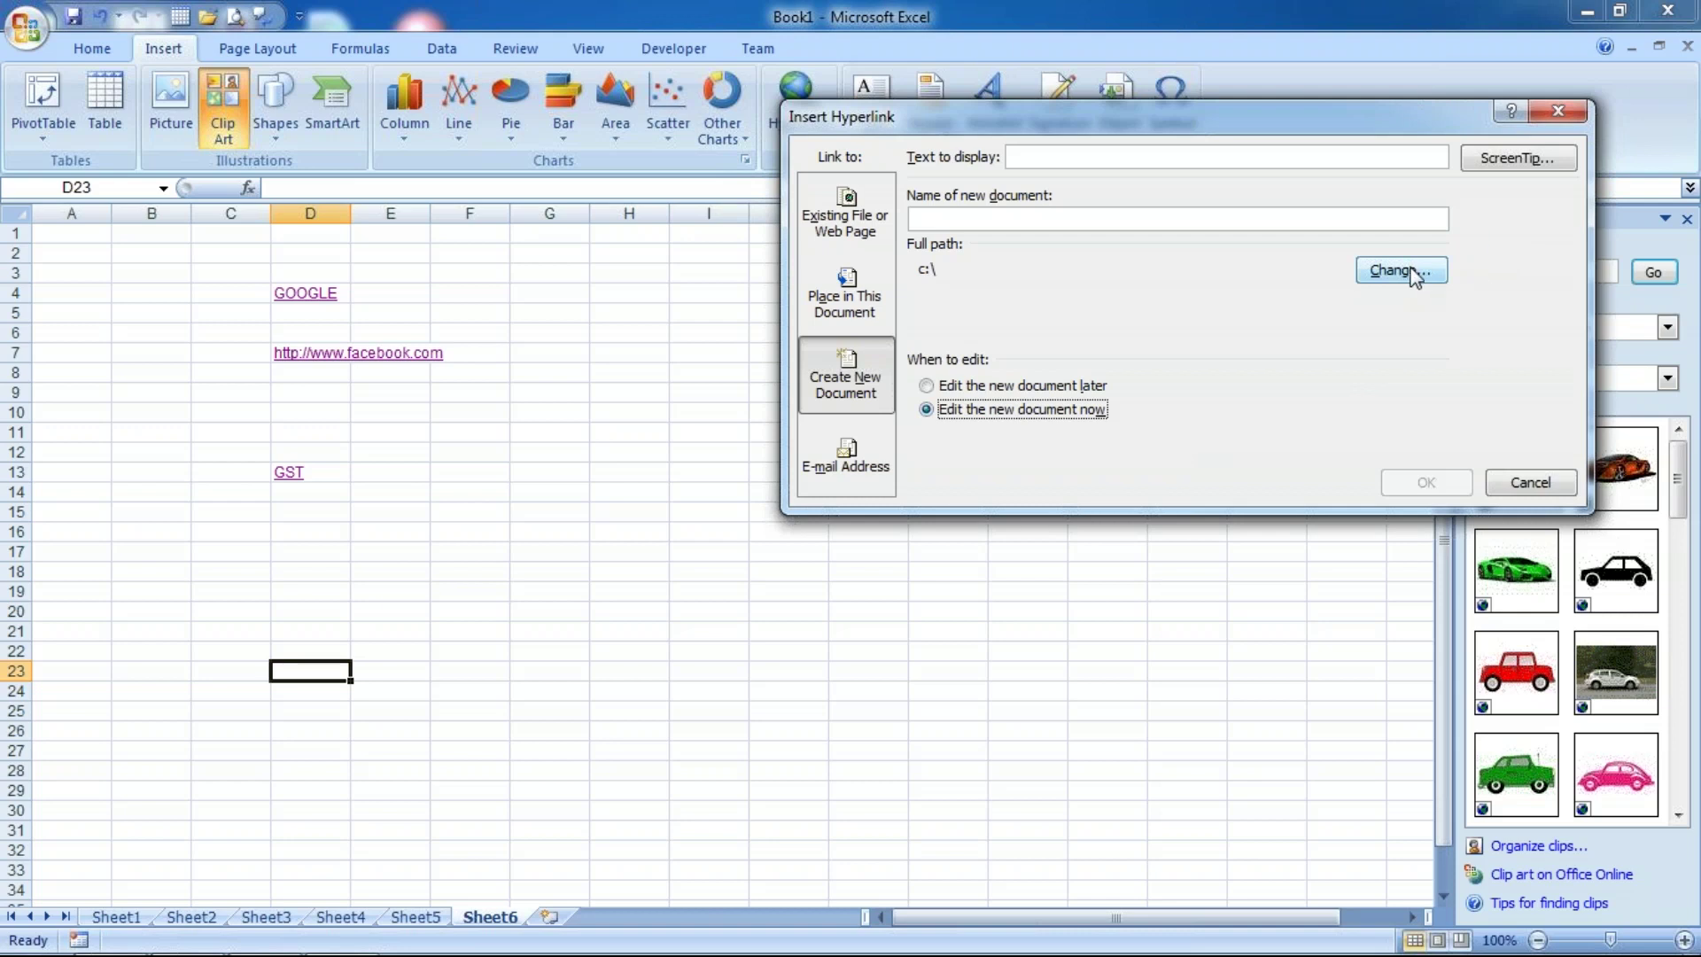
click(1400, 271)
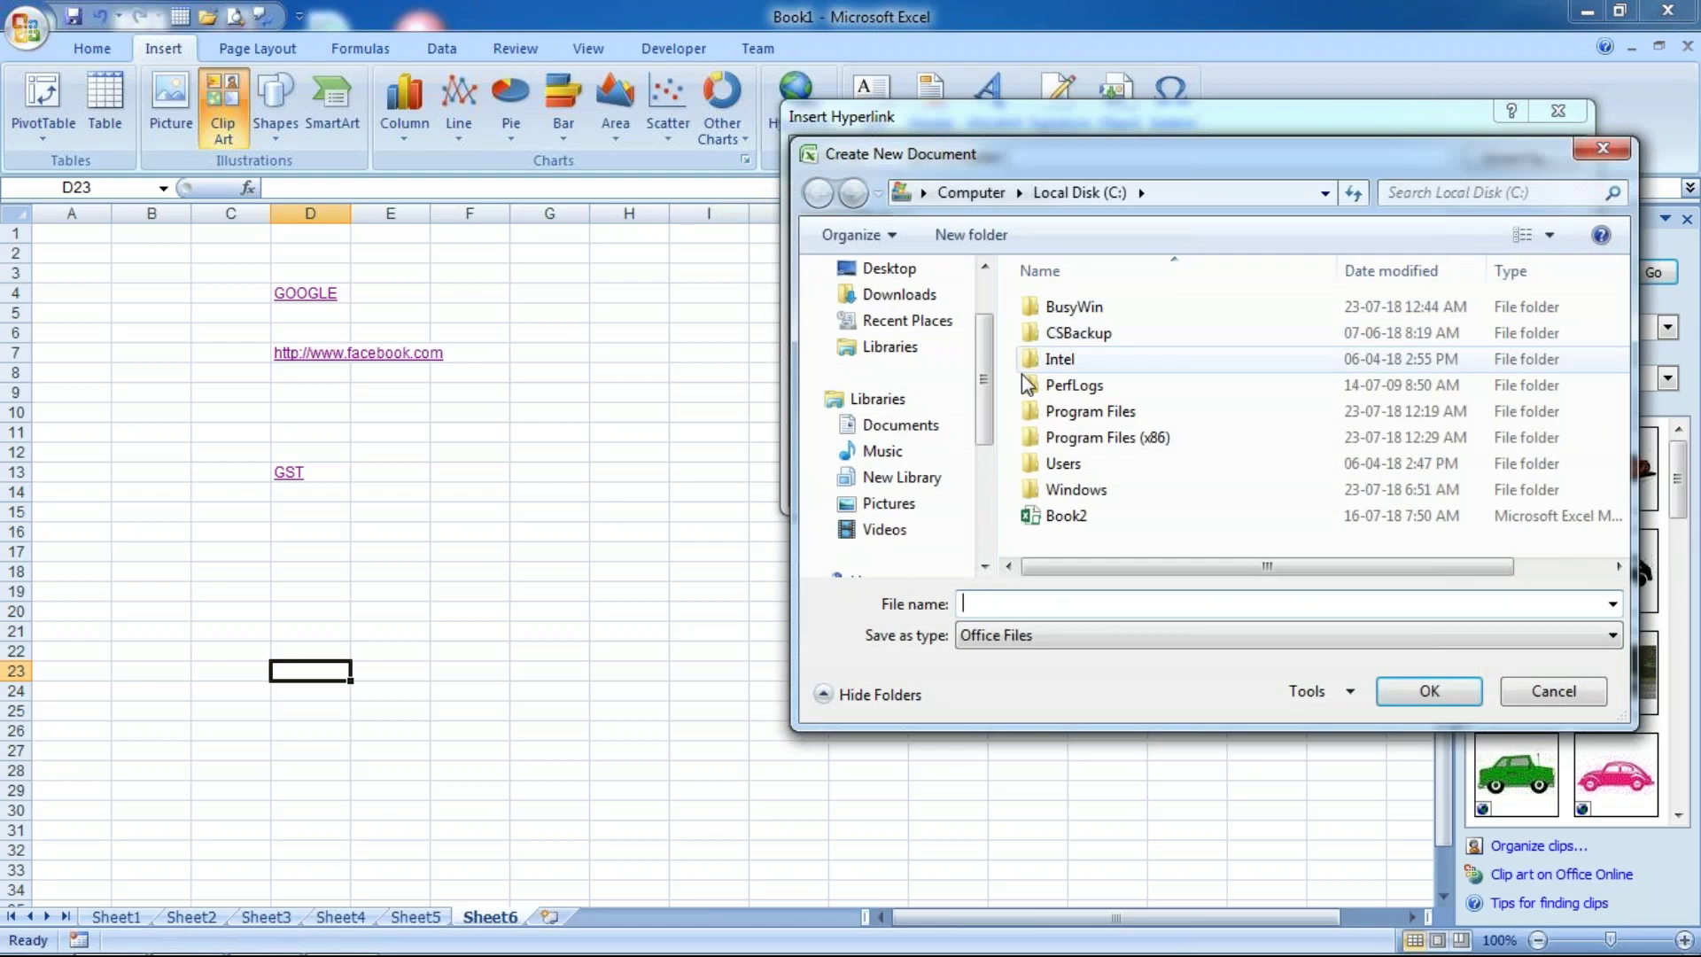
click(1059, 516)
click(1429, 693)
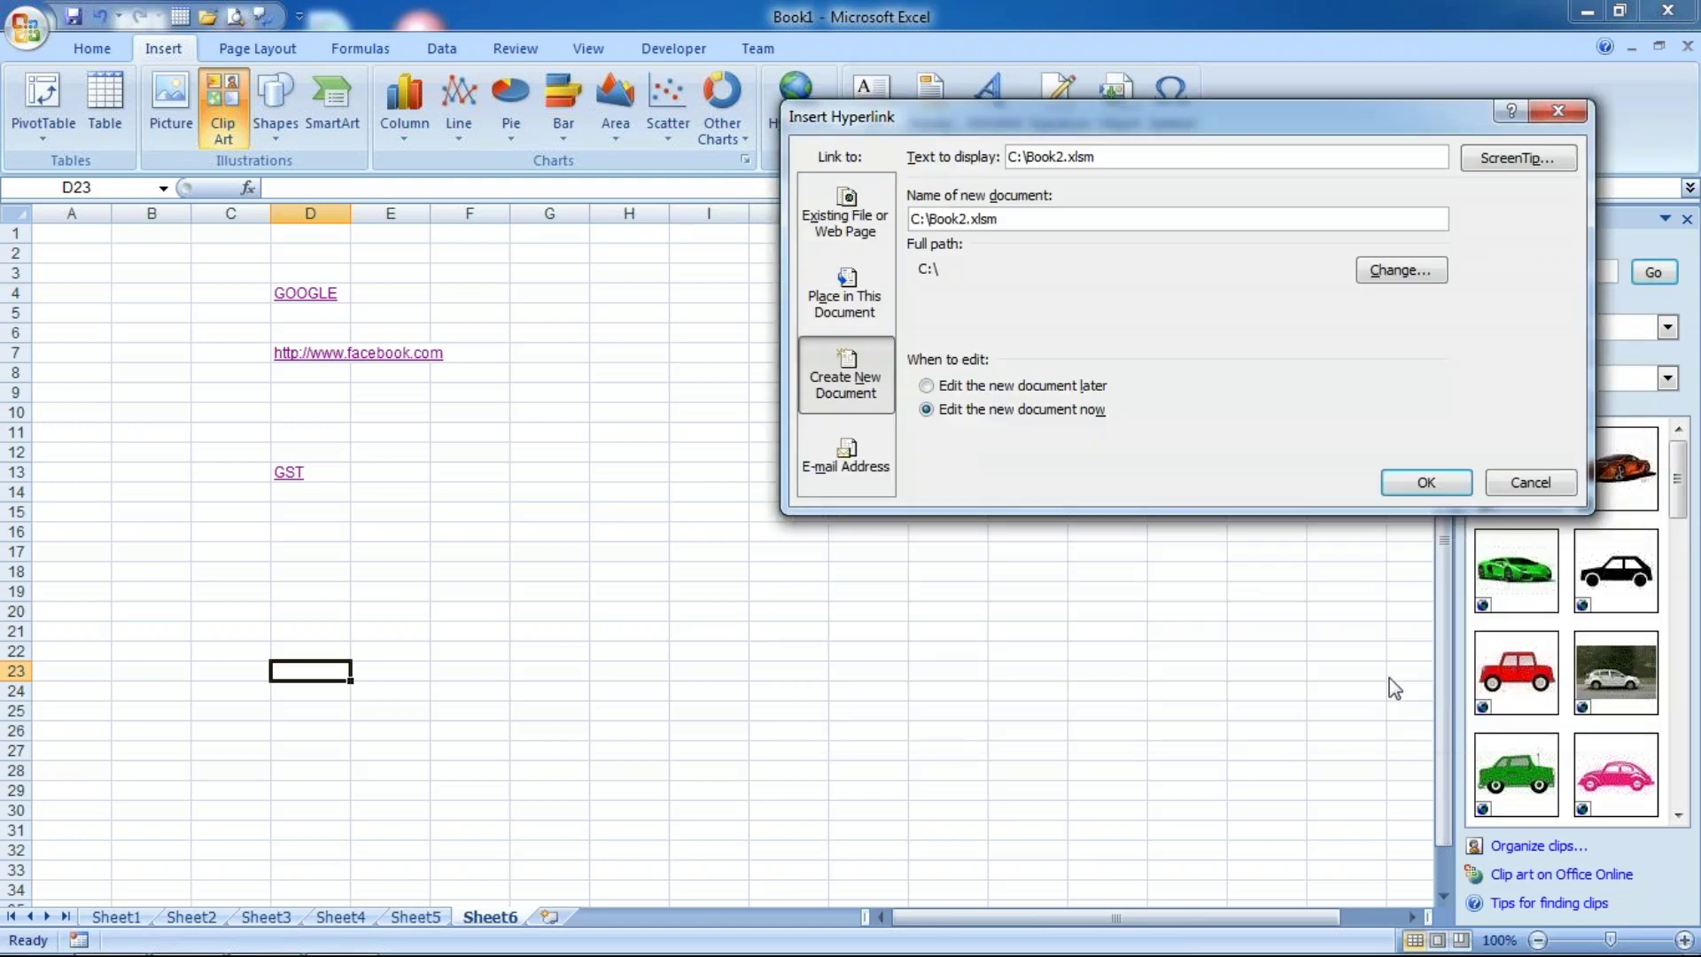
Try creating the Book2 link, dismiss the creation error, and cancel the hyperlink.
click(1403, 473)
click(805, 551)
click(1019, 385)
click(1424, 482)
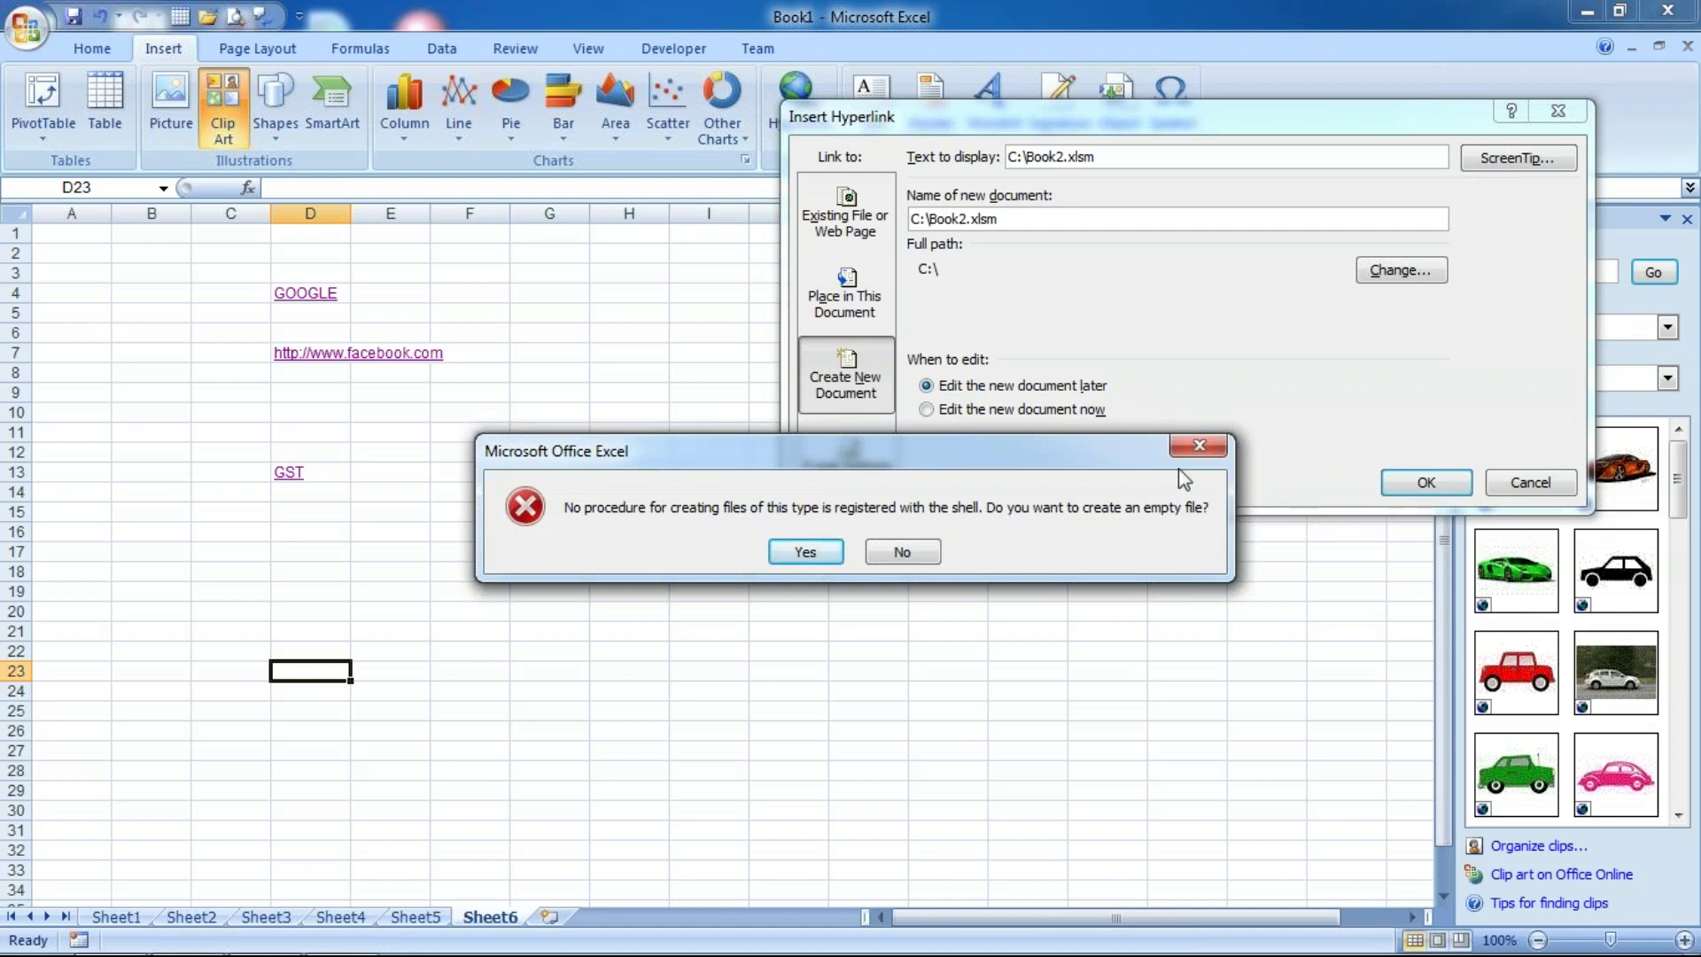
click(1199, 445)
click(1520, 486)
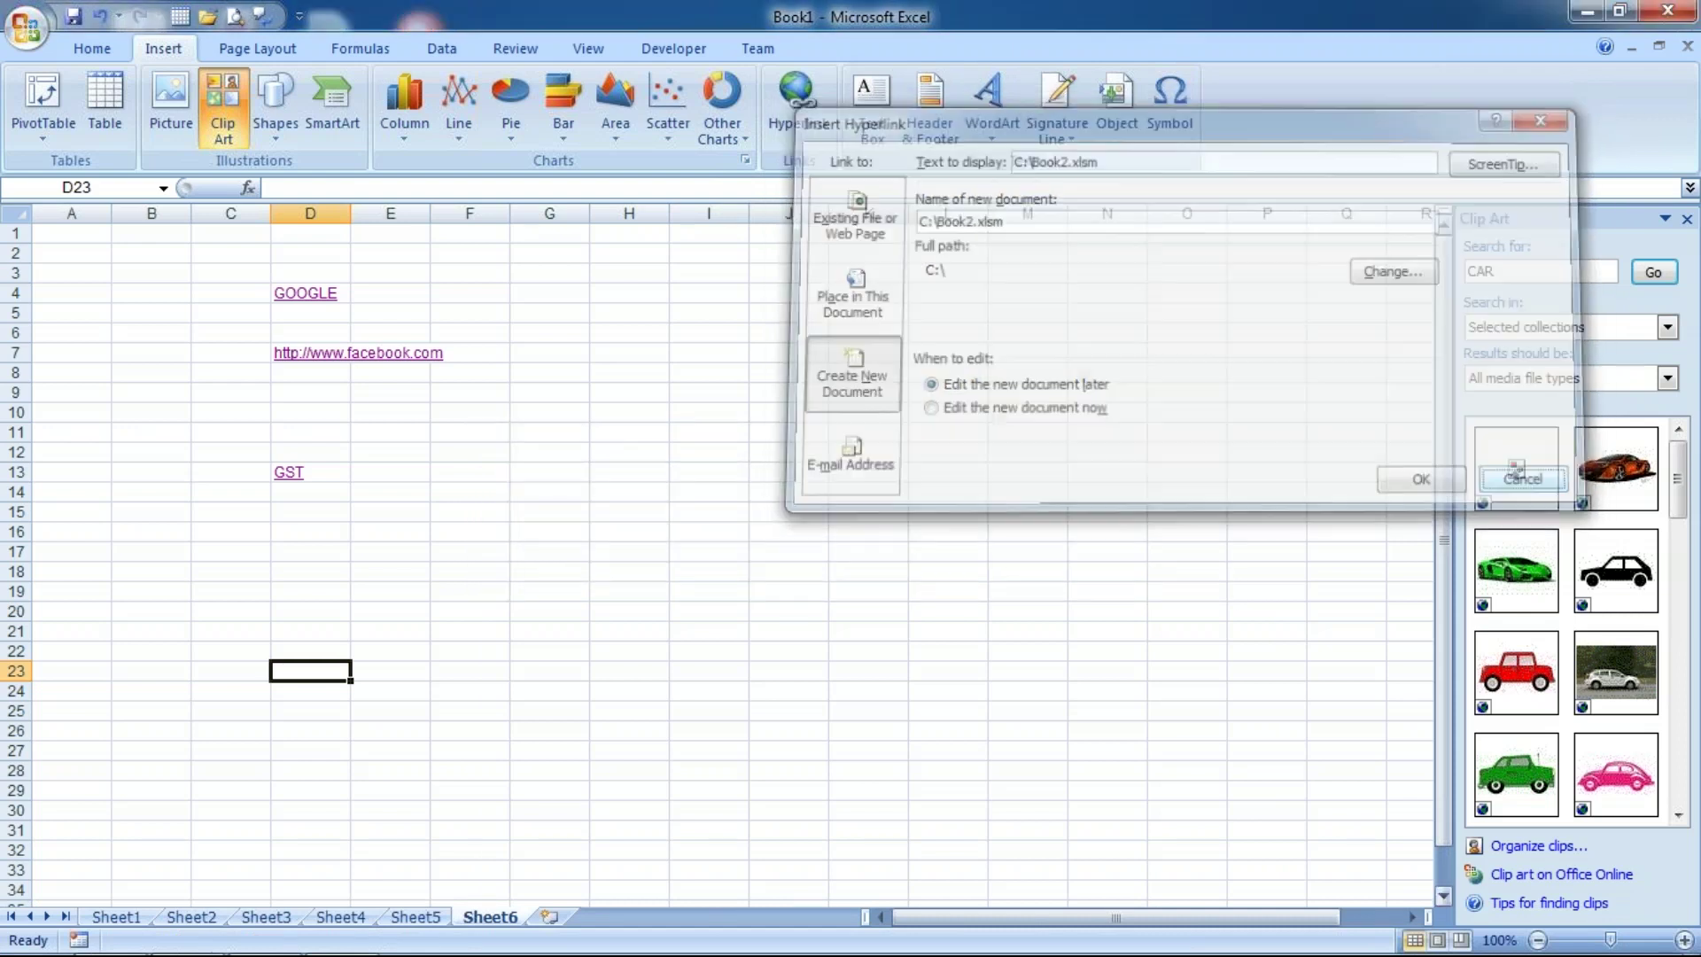
Enter FILE in cell D23.
text(FILE)
key(Return)
key(Up)
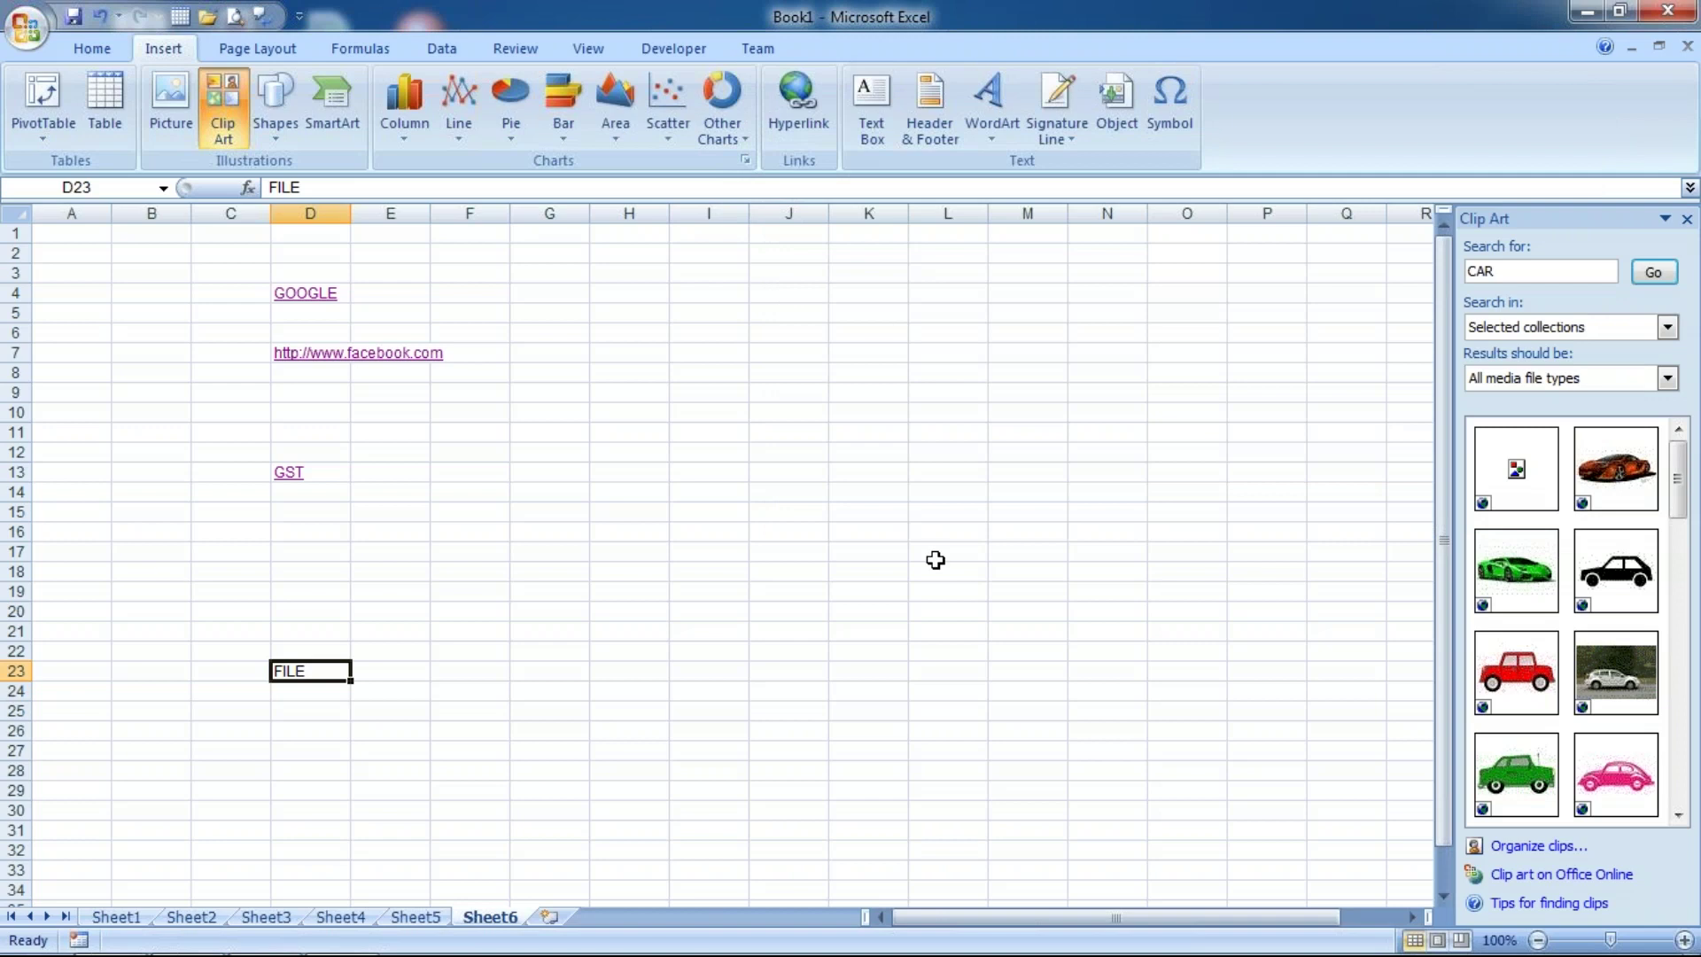
Link FILE to a new document named BOOK3, set to edit later.
click(802, 106)
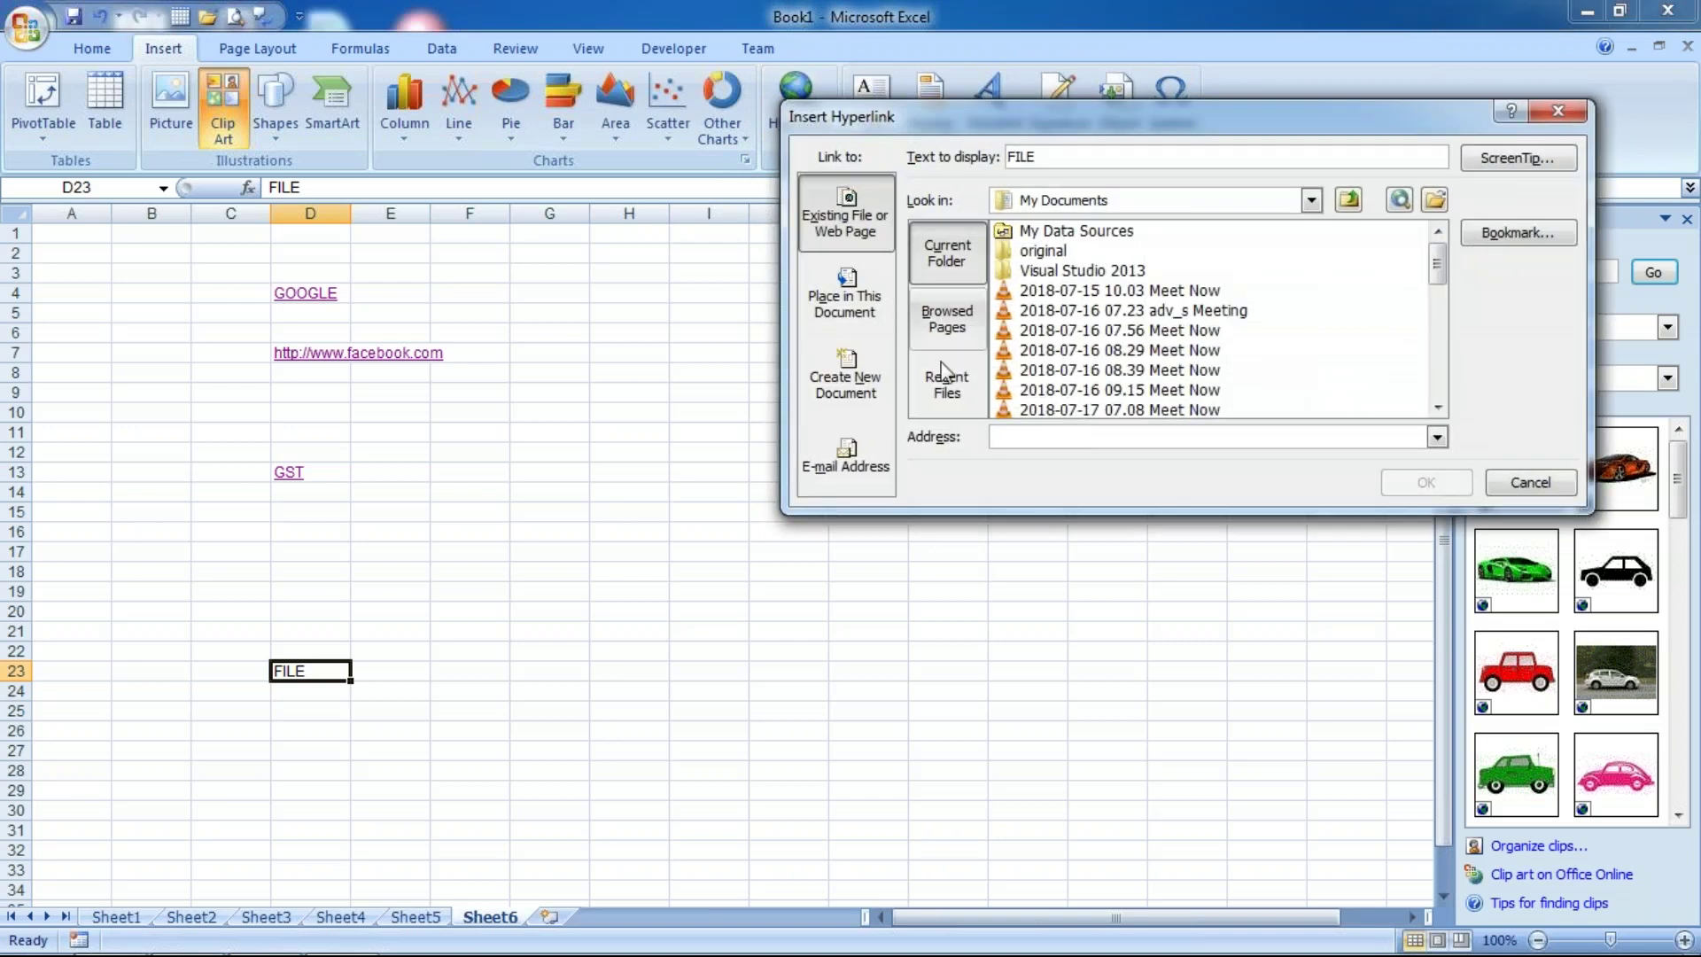
click(872, 389)
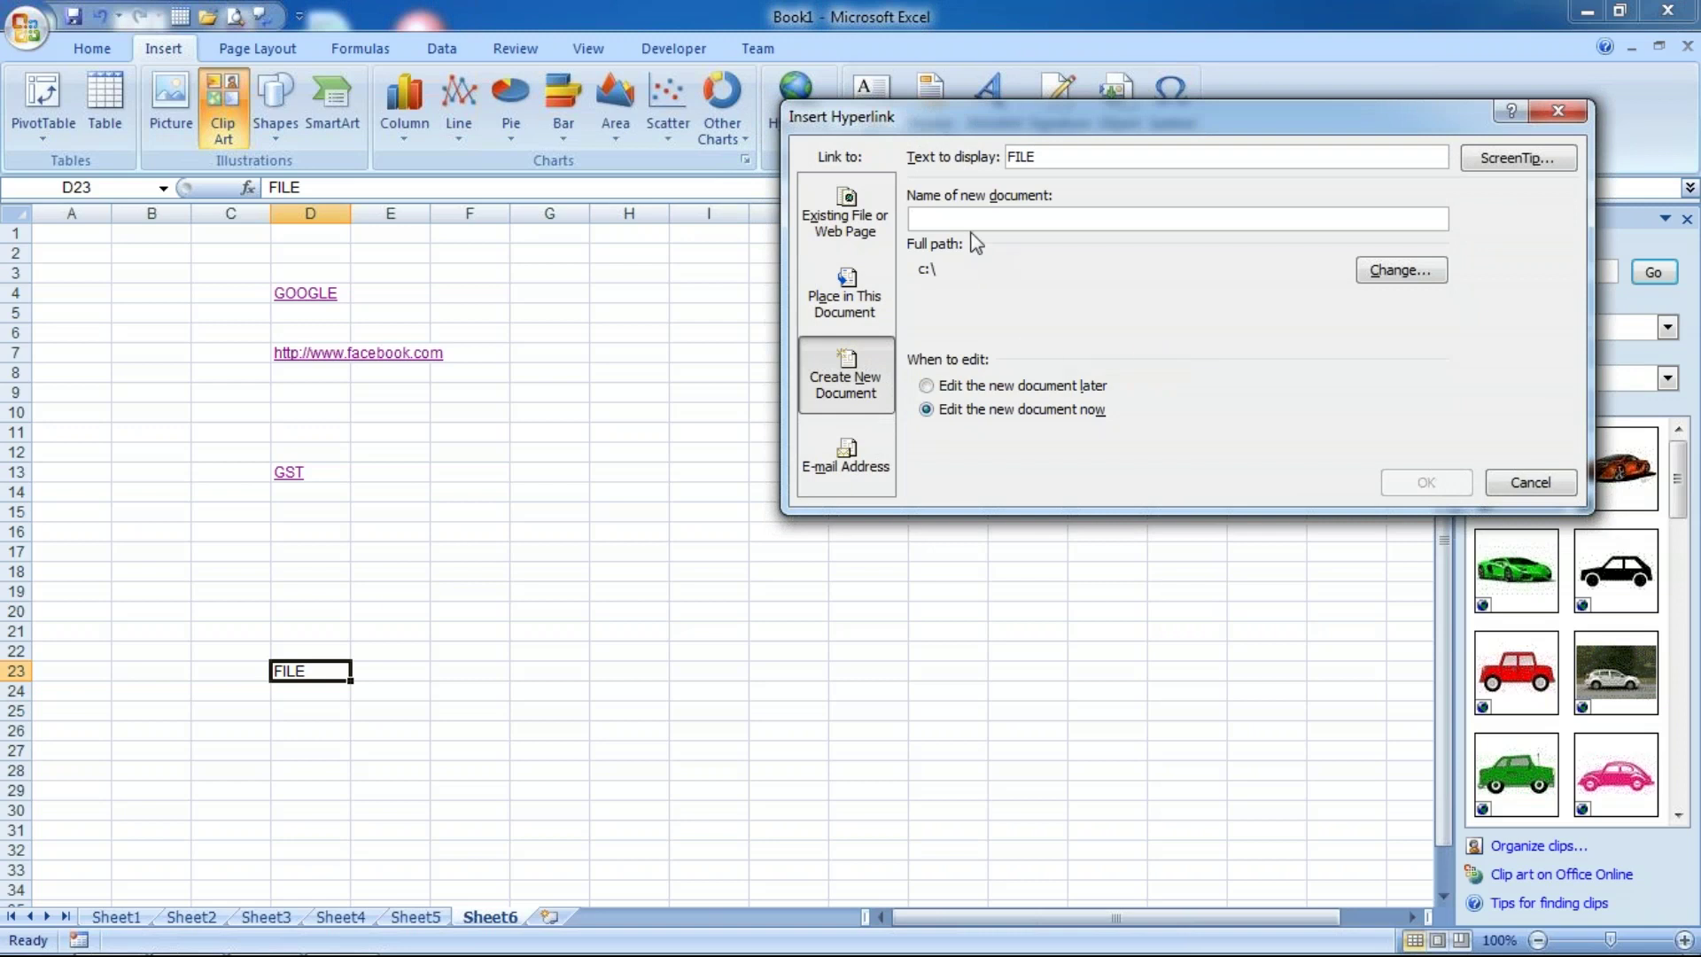
text(C:\D)
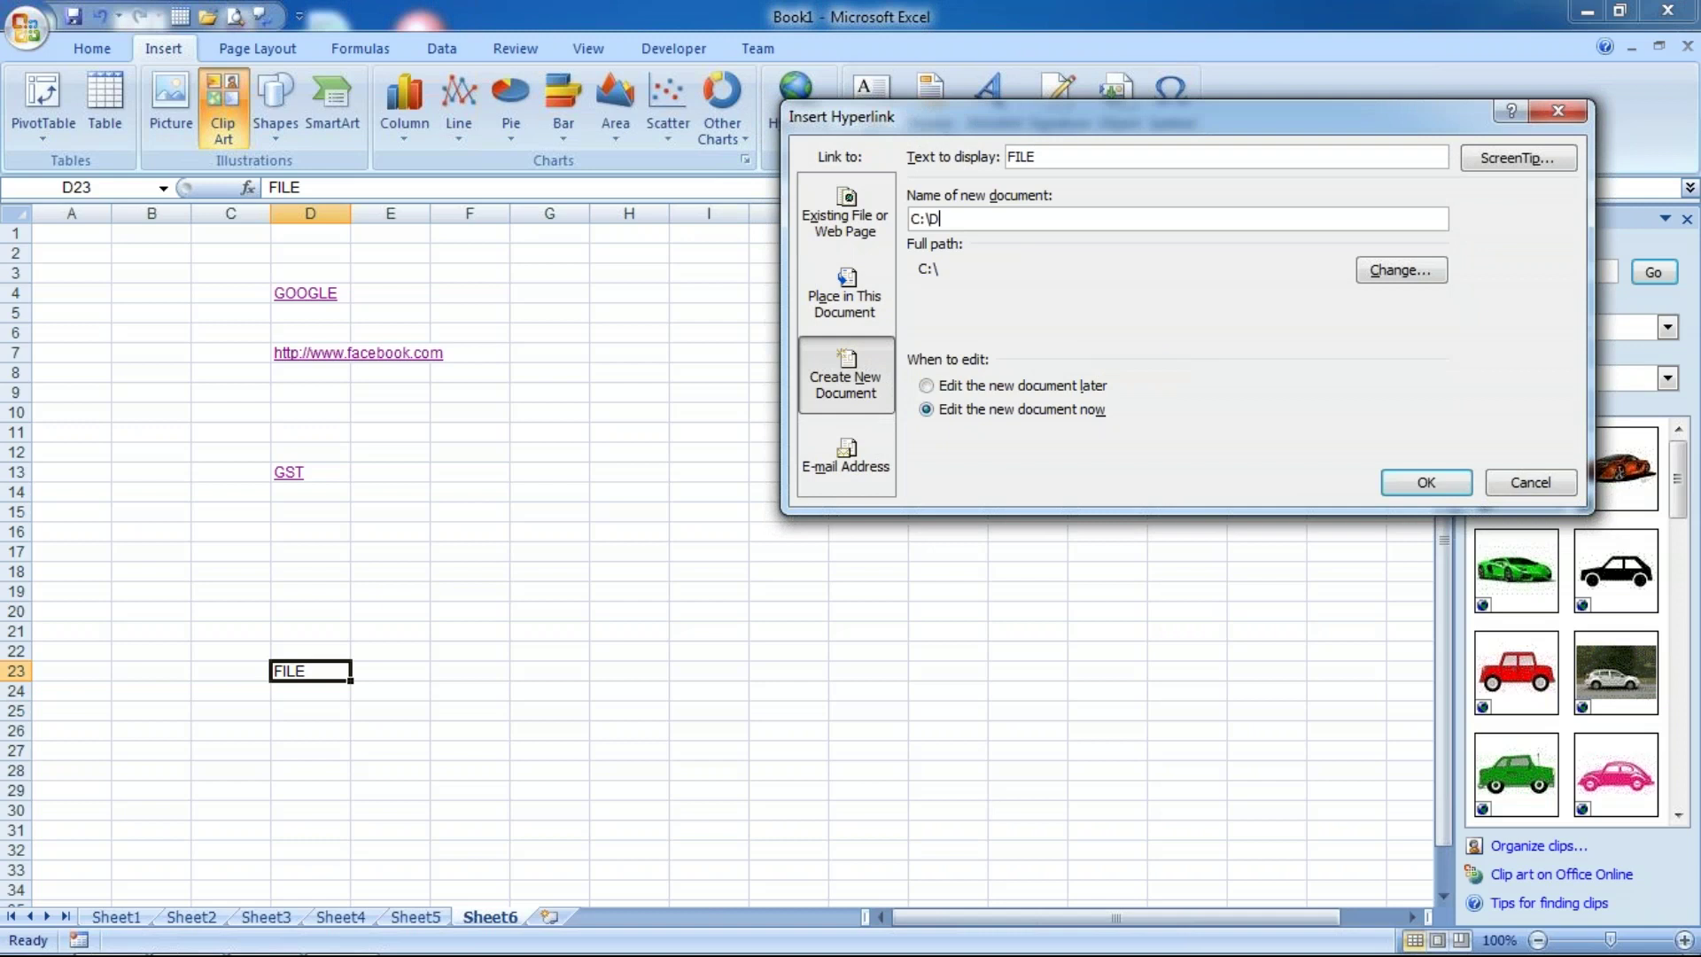
key(BackSpace)
key(BackSpace)
key(BackSpace)
text(BOOK)
text(1)
key(BackSpace)
key(BackSpace)
text(3)
click(1043, 388)
click(1426, 483)
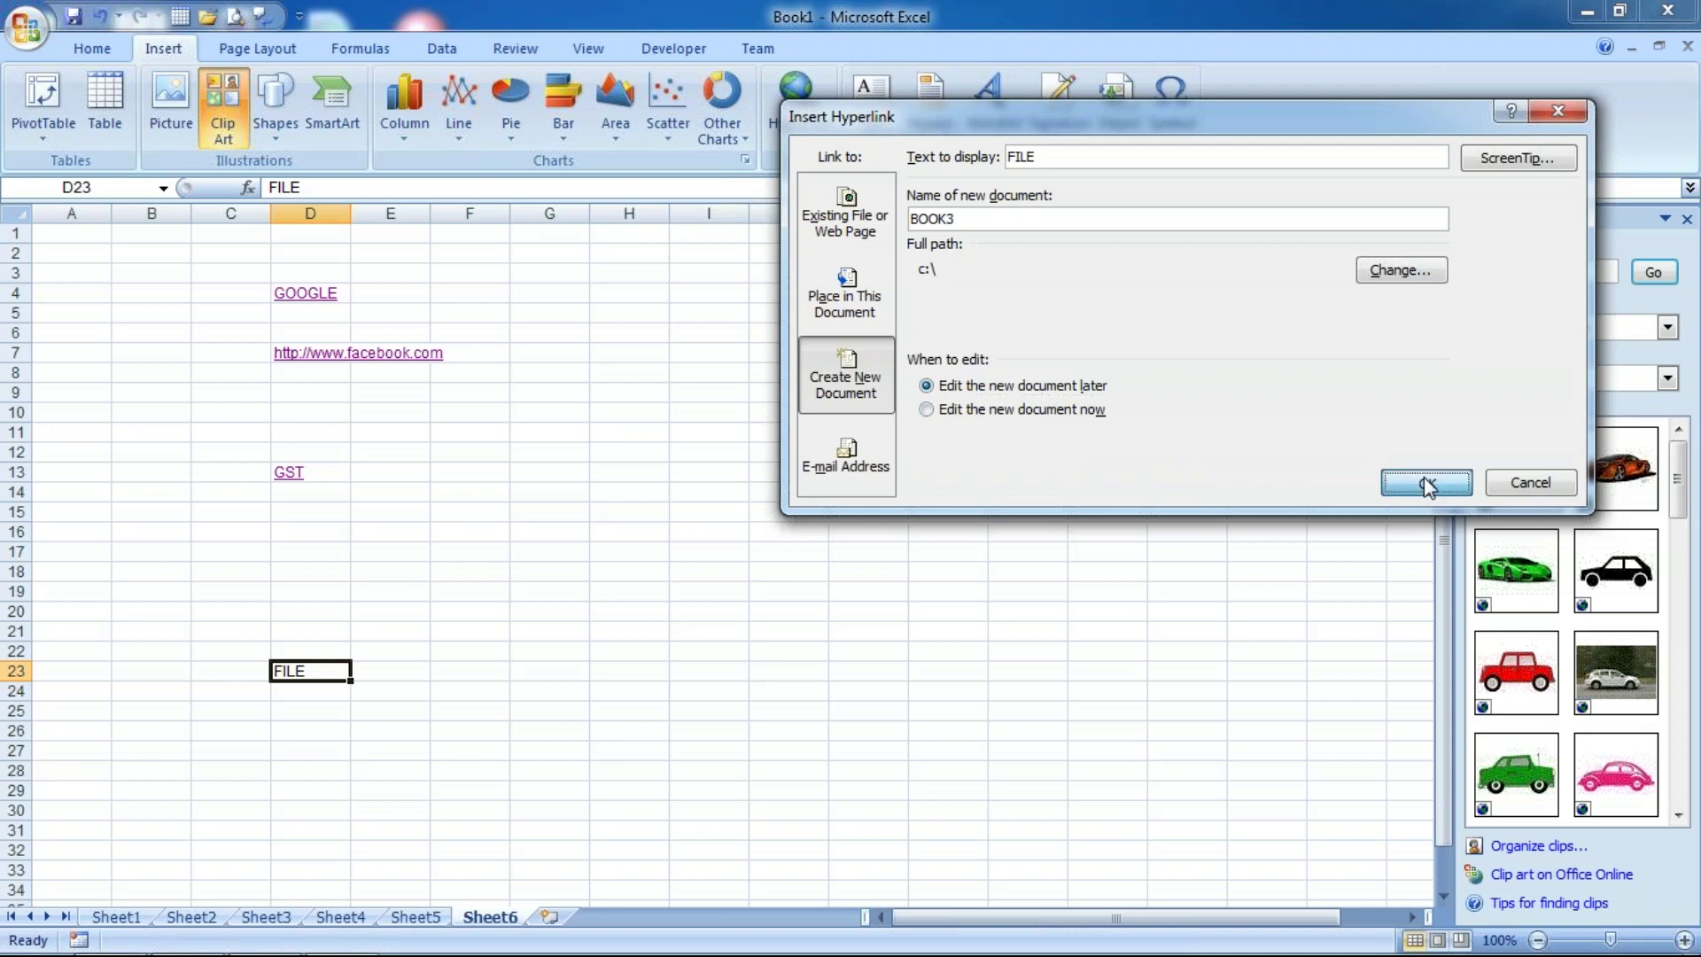
Follow the FILE link twice, accepting the security warning and closing BOOK3 each time.
click(869, 651)
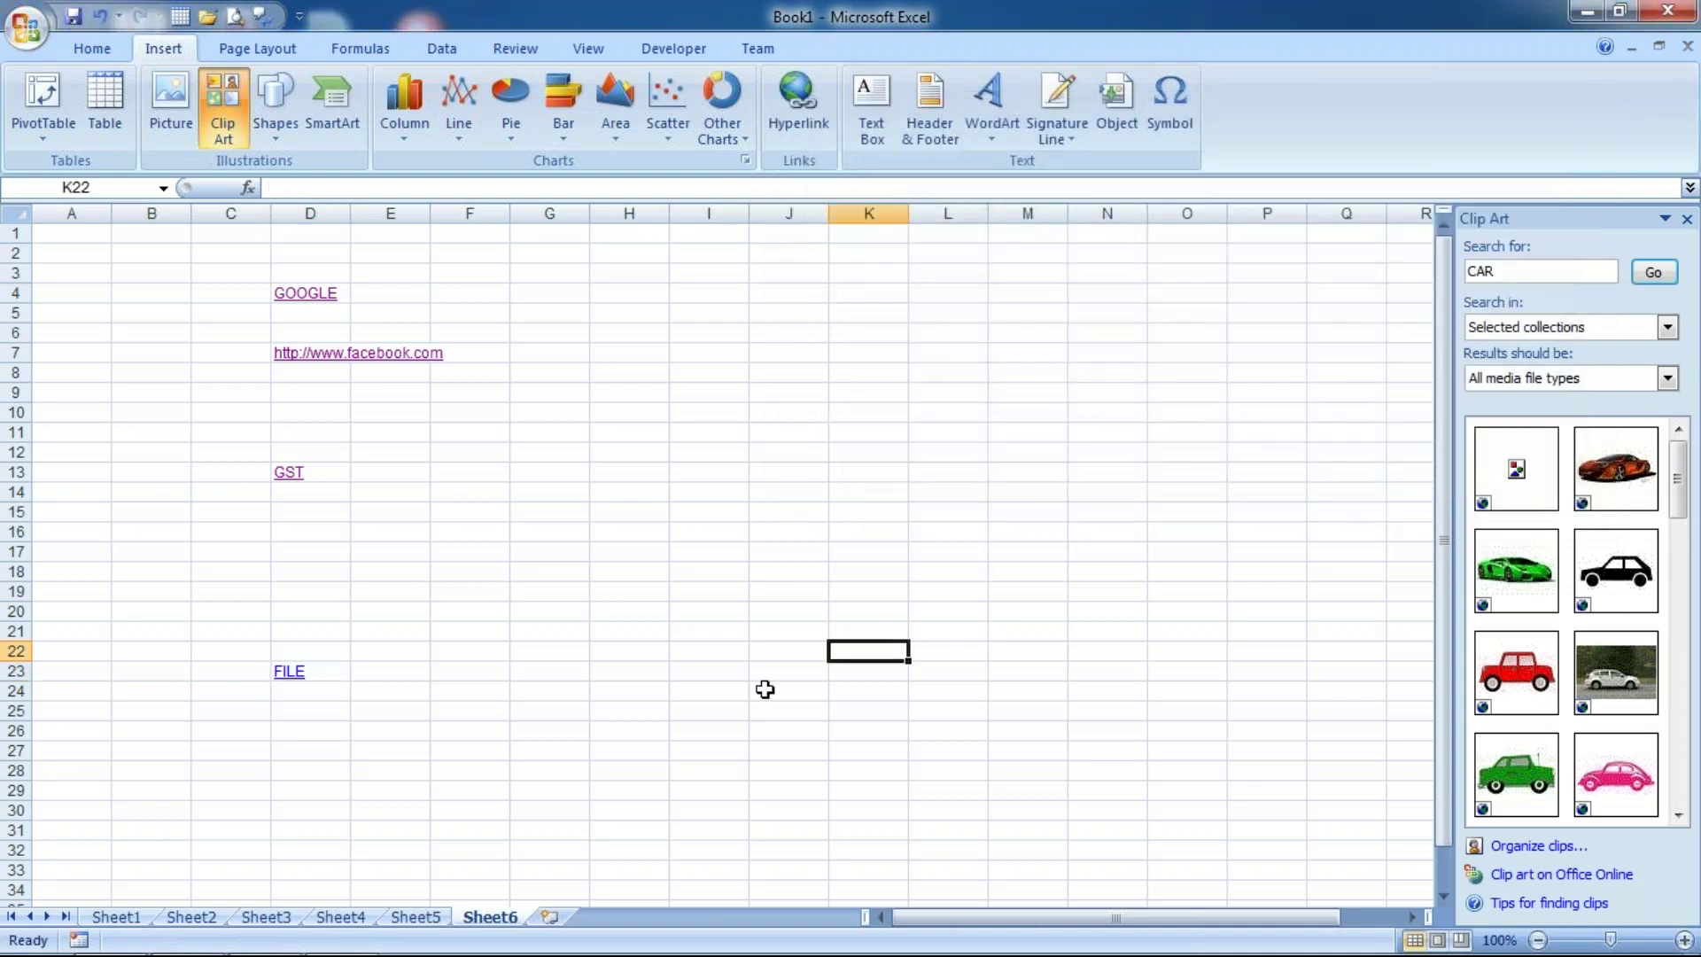
click(287, 673)
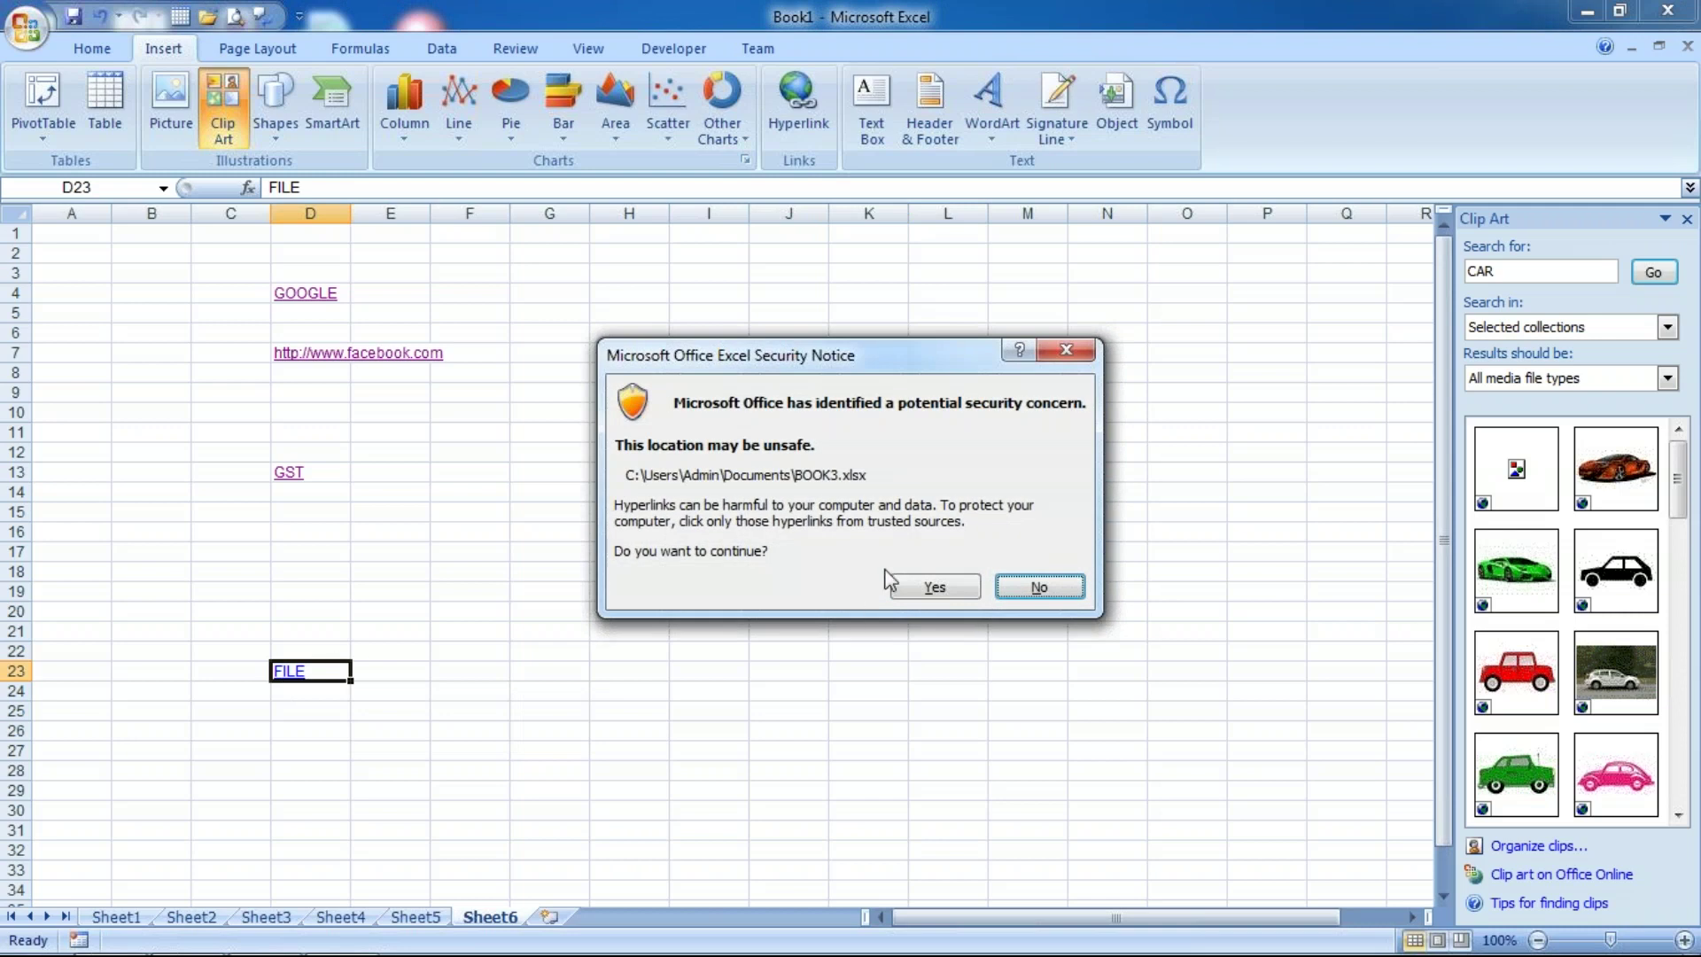
click(934, 586)
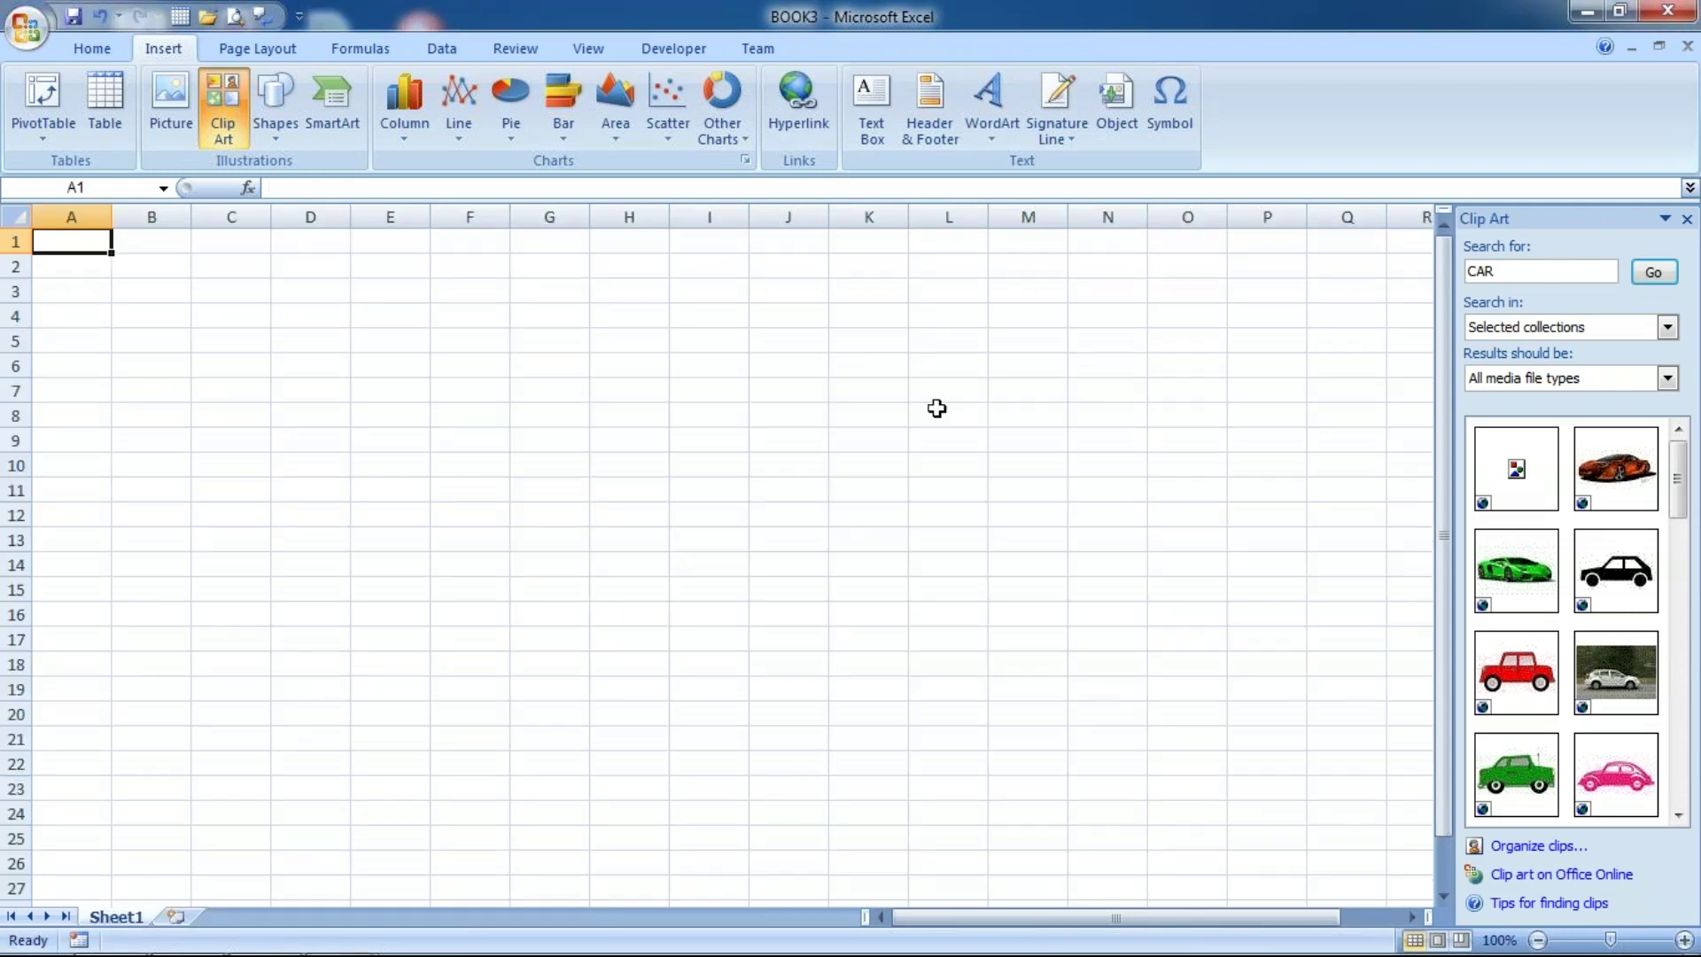
click(1669, 11)
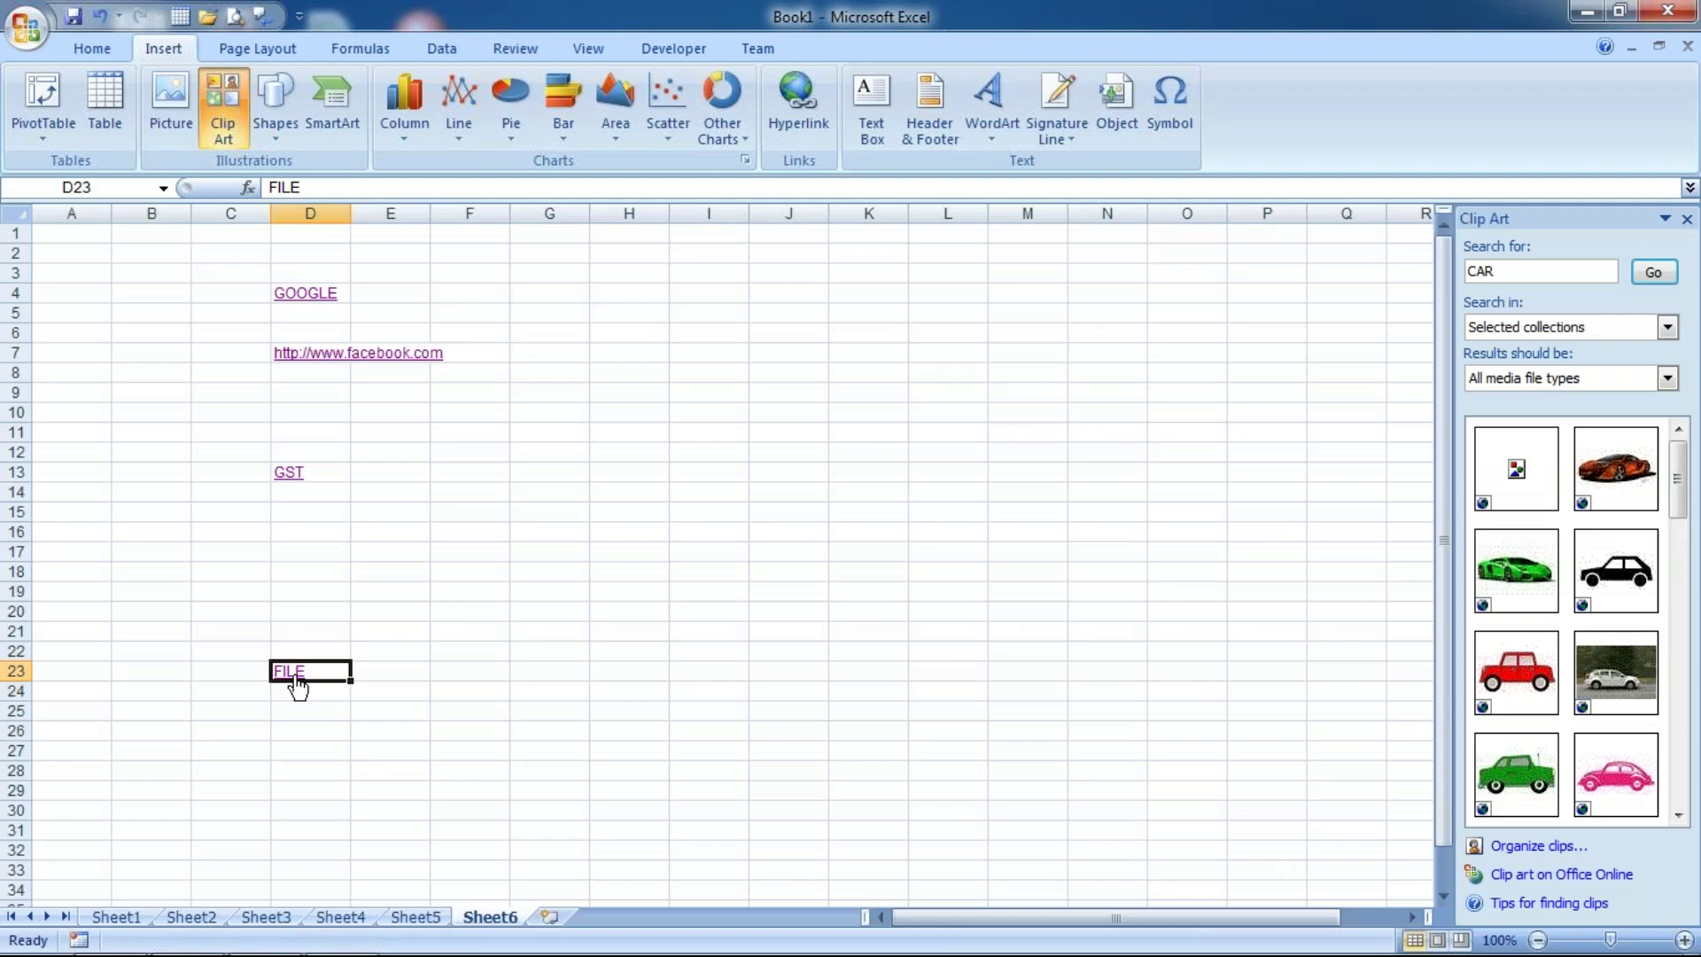
click(293, 675)
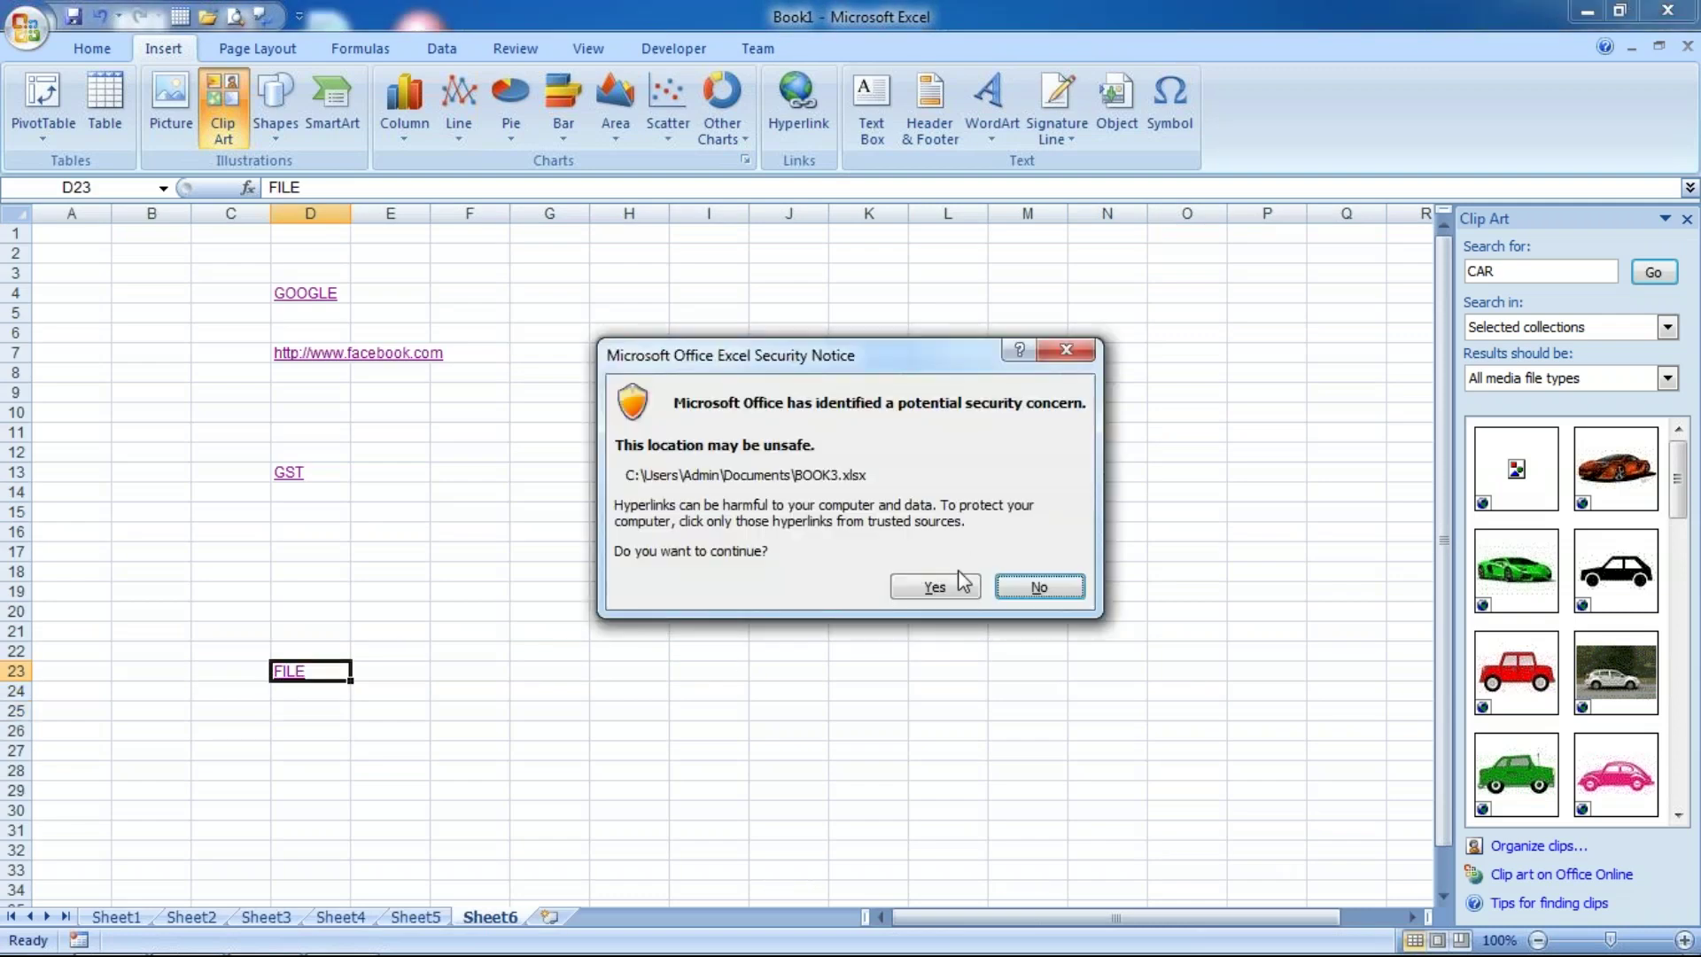
click(961, 584)
click(1669, 11)
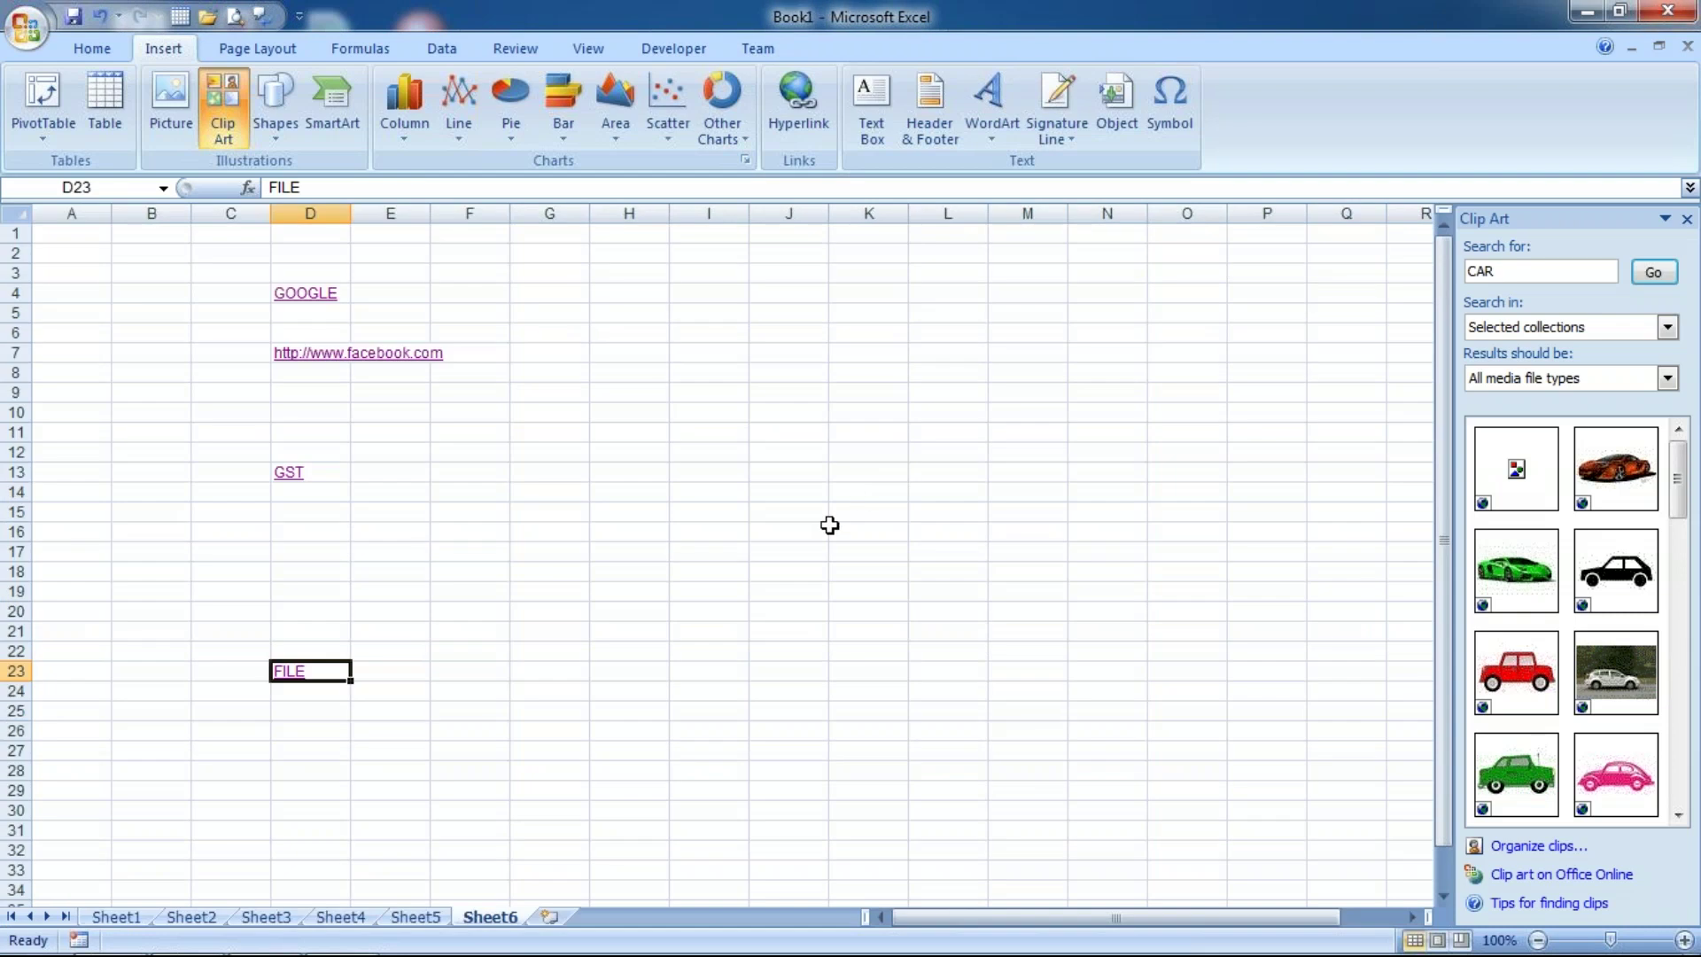
Repoint D23's FILE hyperlink to an E-mail Address target with the entered address.
click(795, 140)
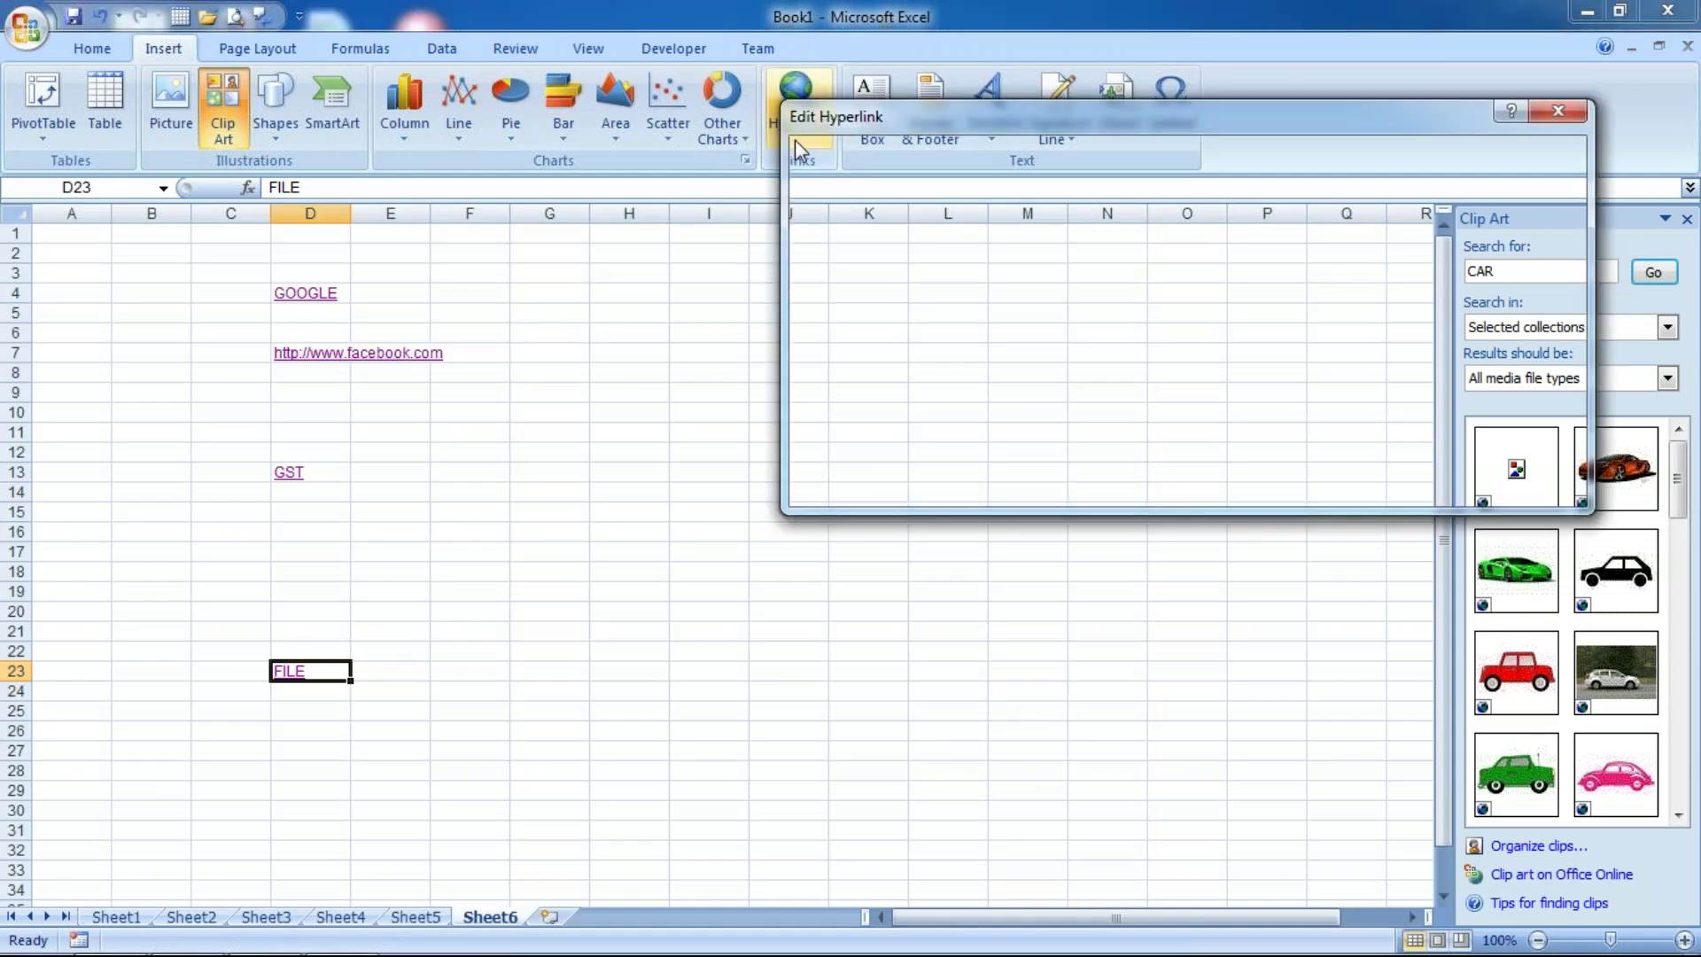
click(867, 383)
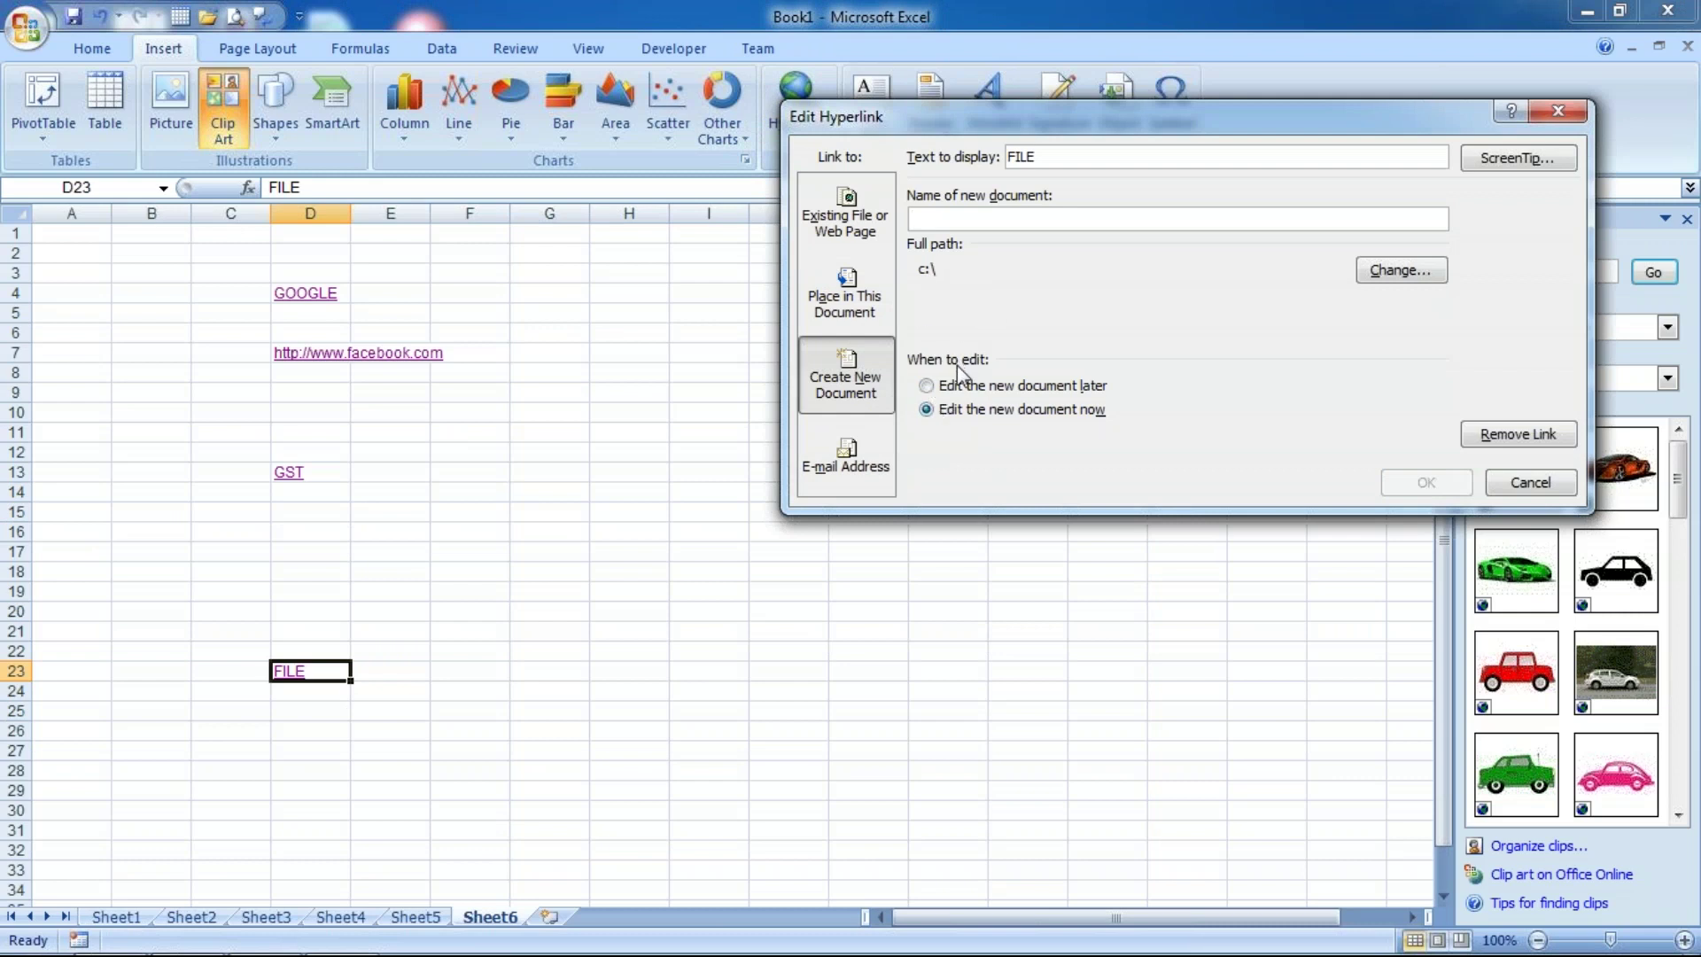
click(877, 450)
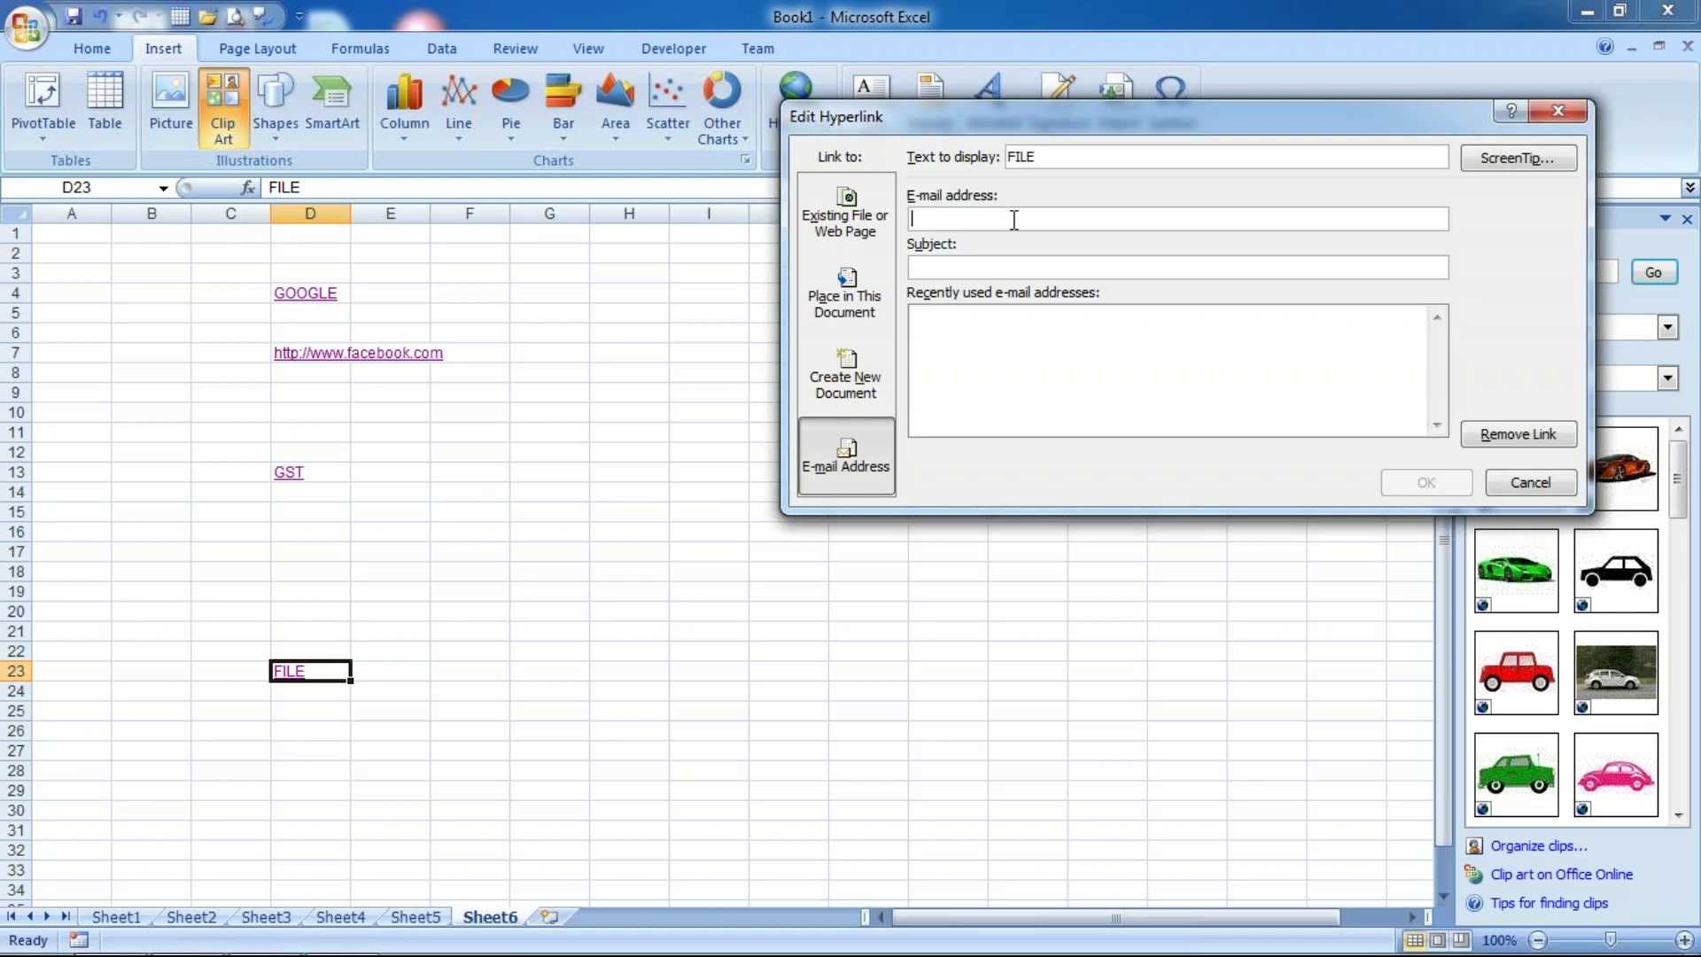
text(A)
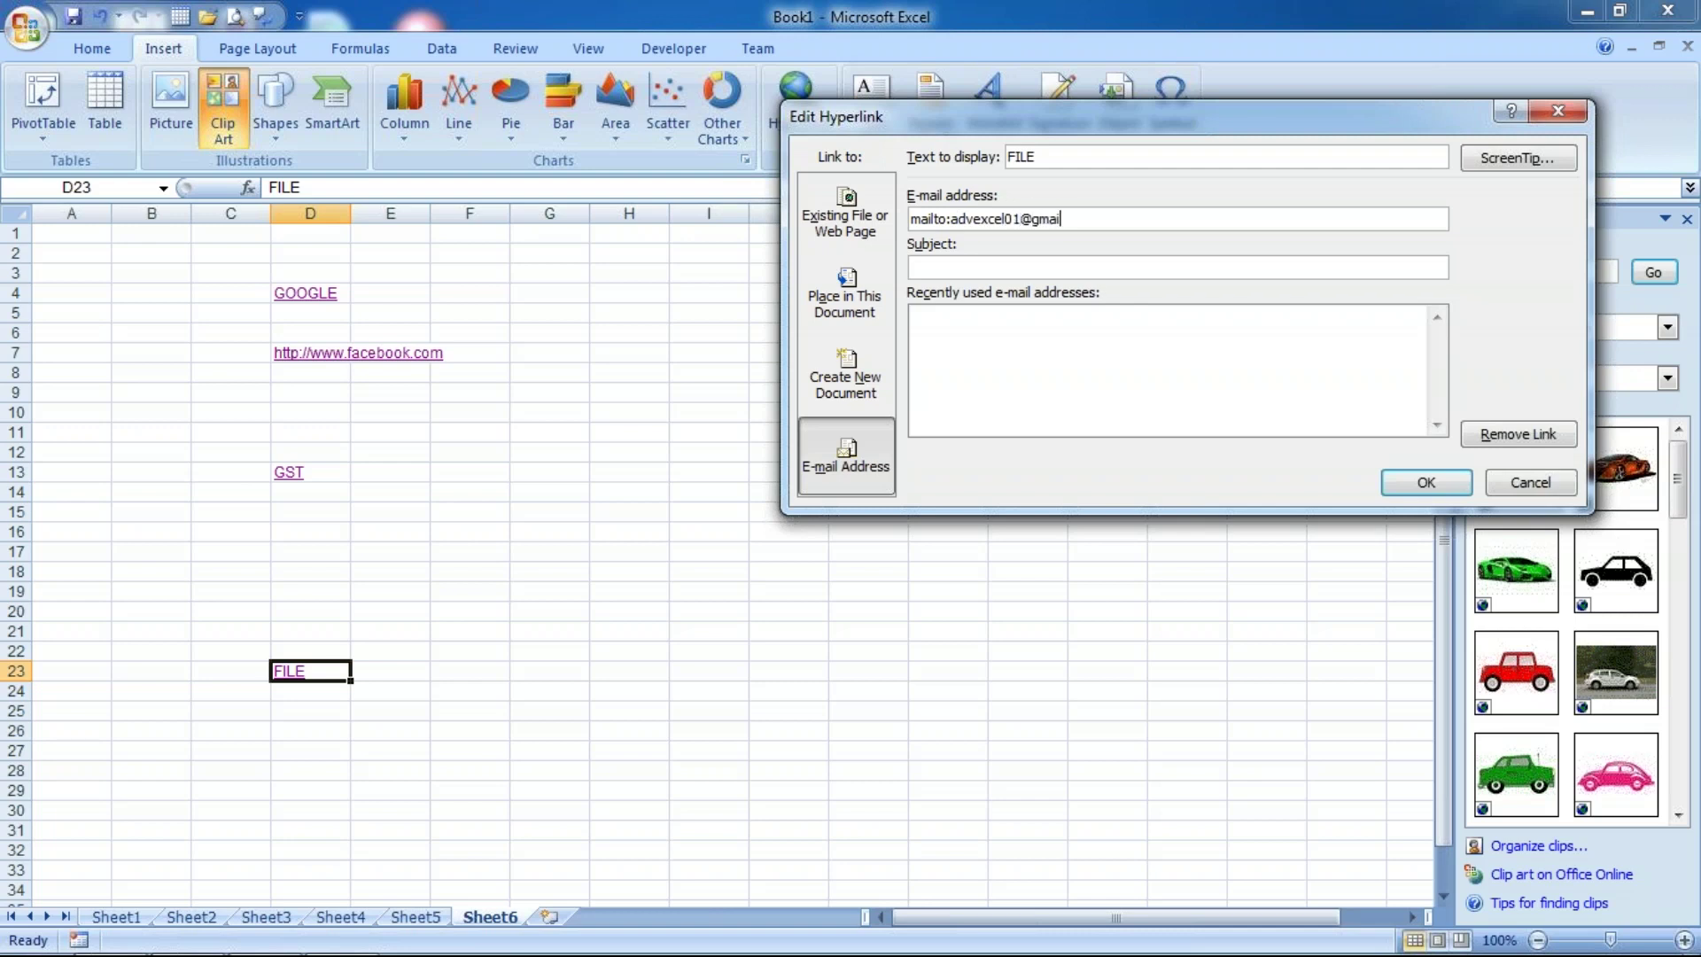
key(Tab)
key(Tab)
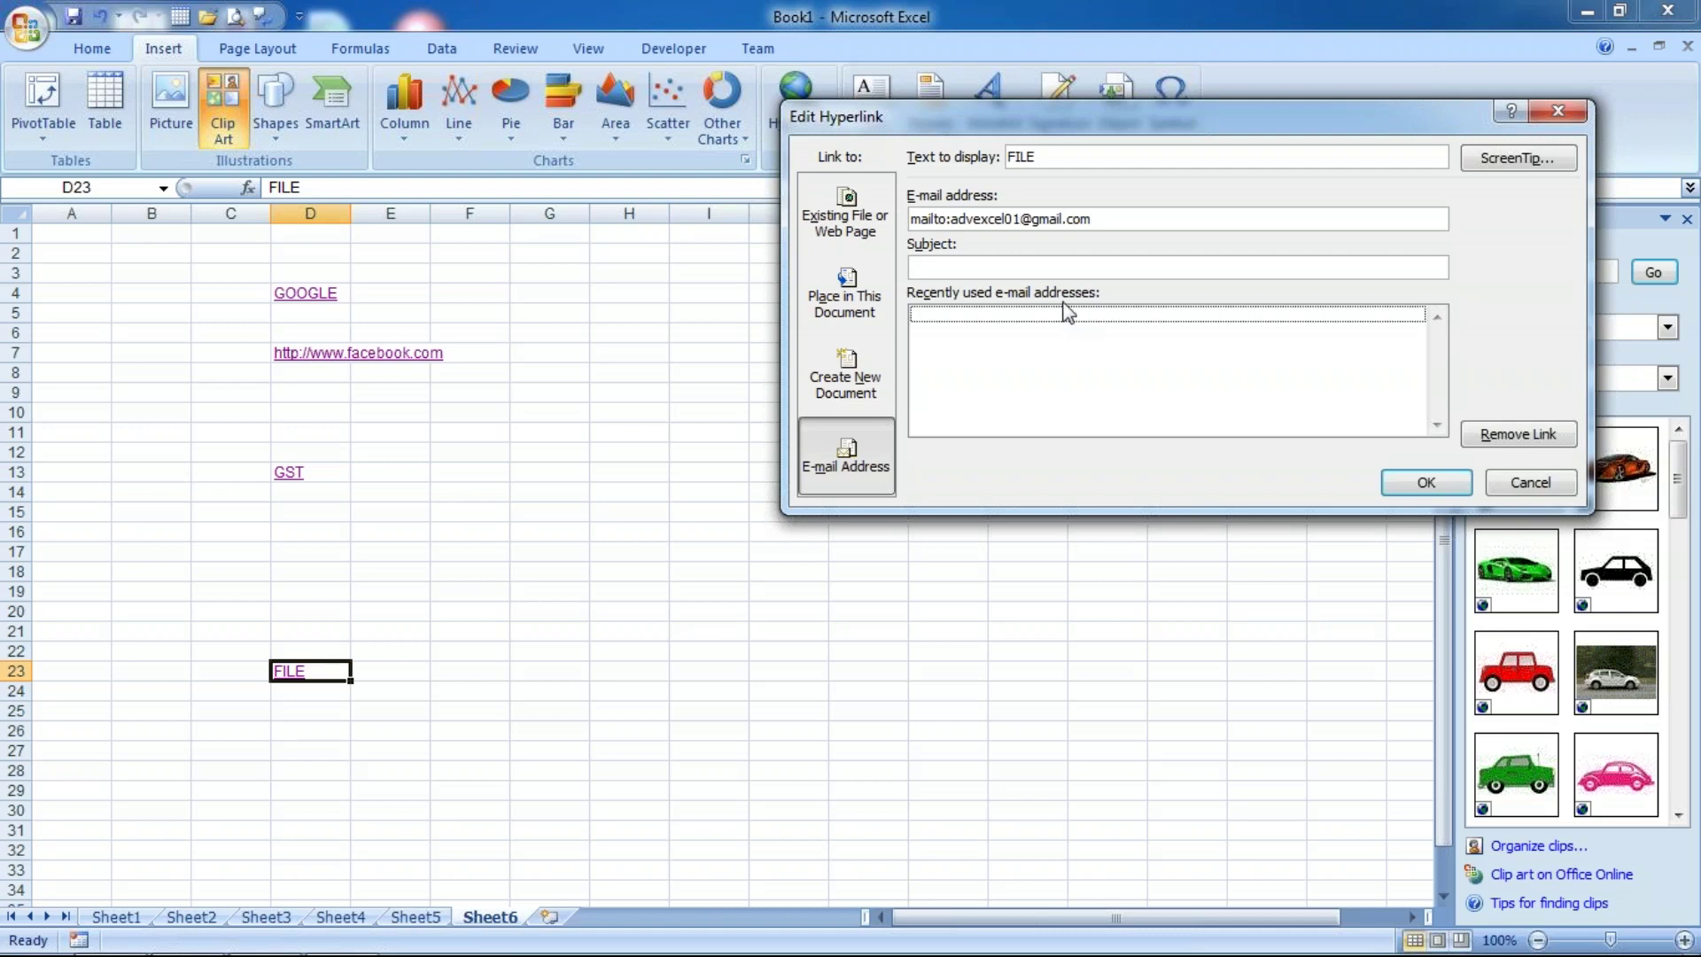
click(1409, 479)
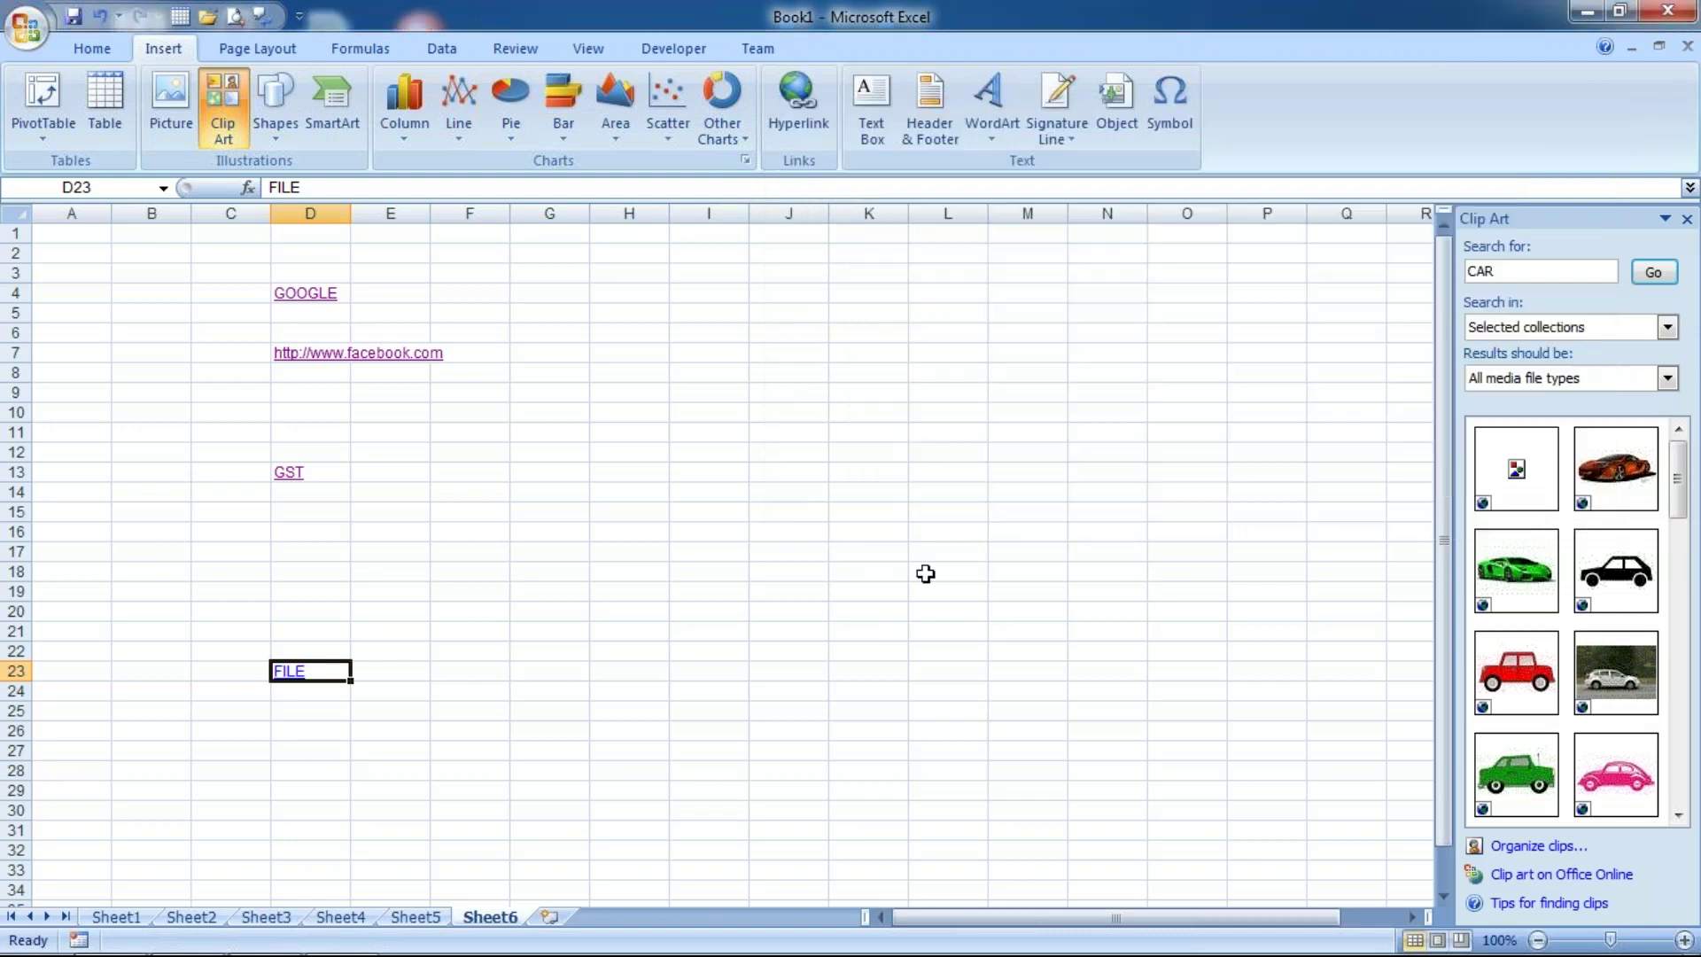
click(483, 742)
click(290, 679)
Follow the FILE link, close the Outlook draft without saving, and select B2:N29.
click(292, 686)
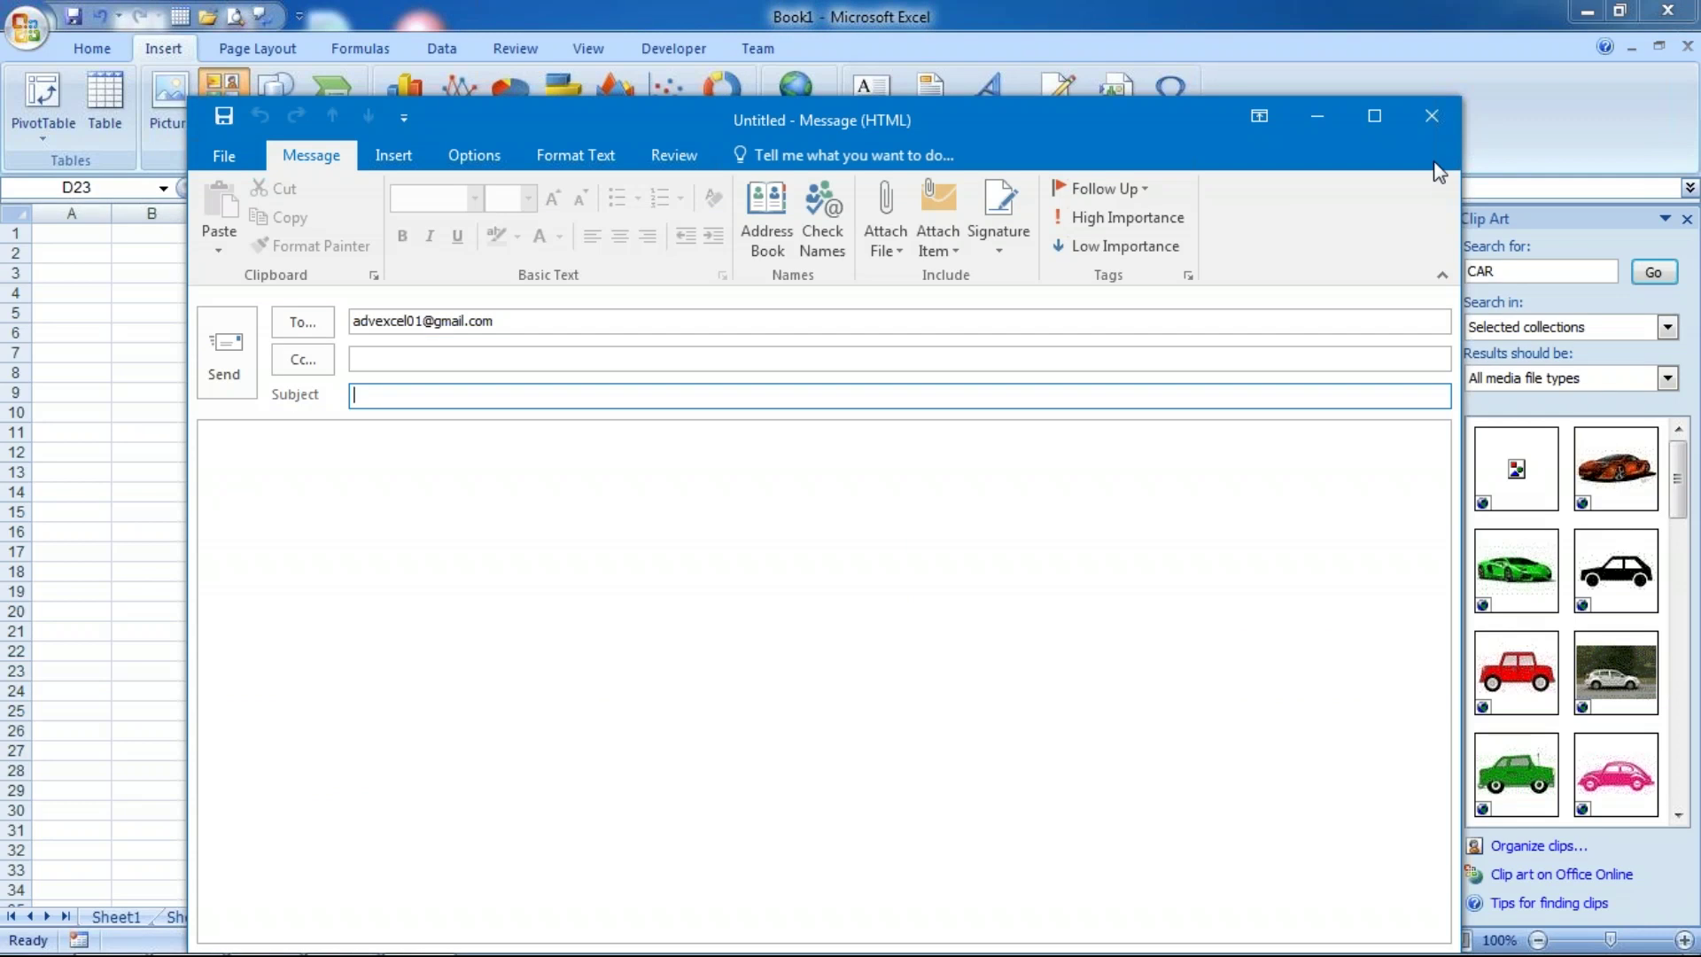
click(1429, 124)
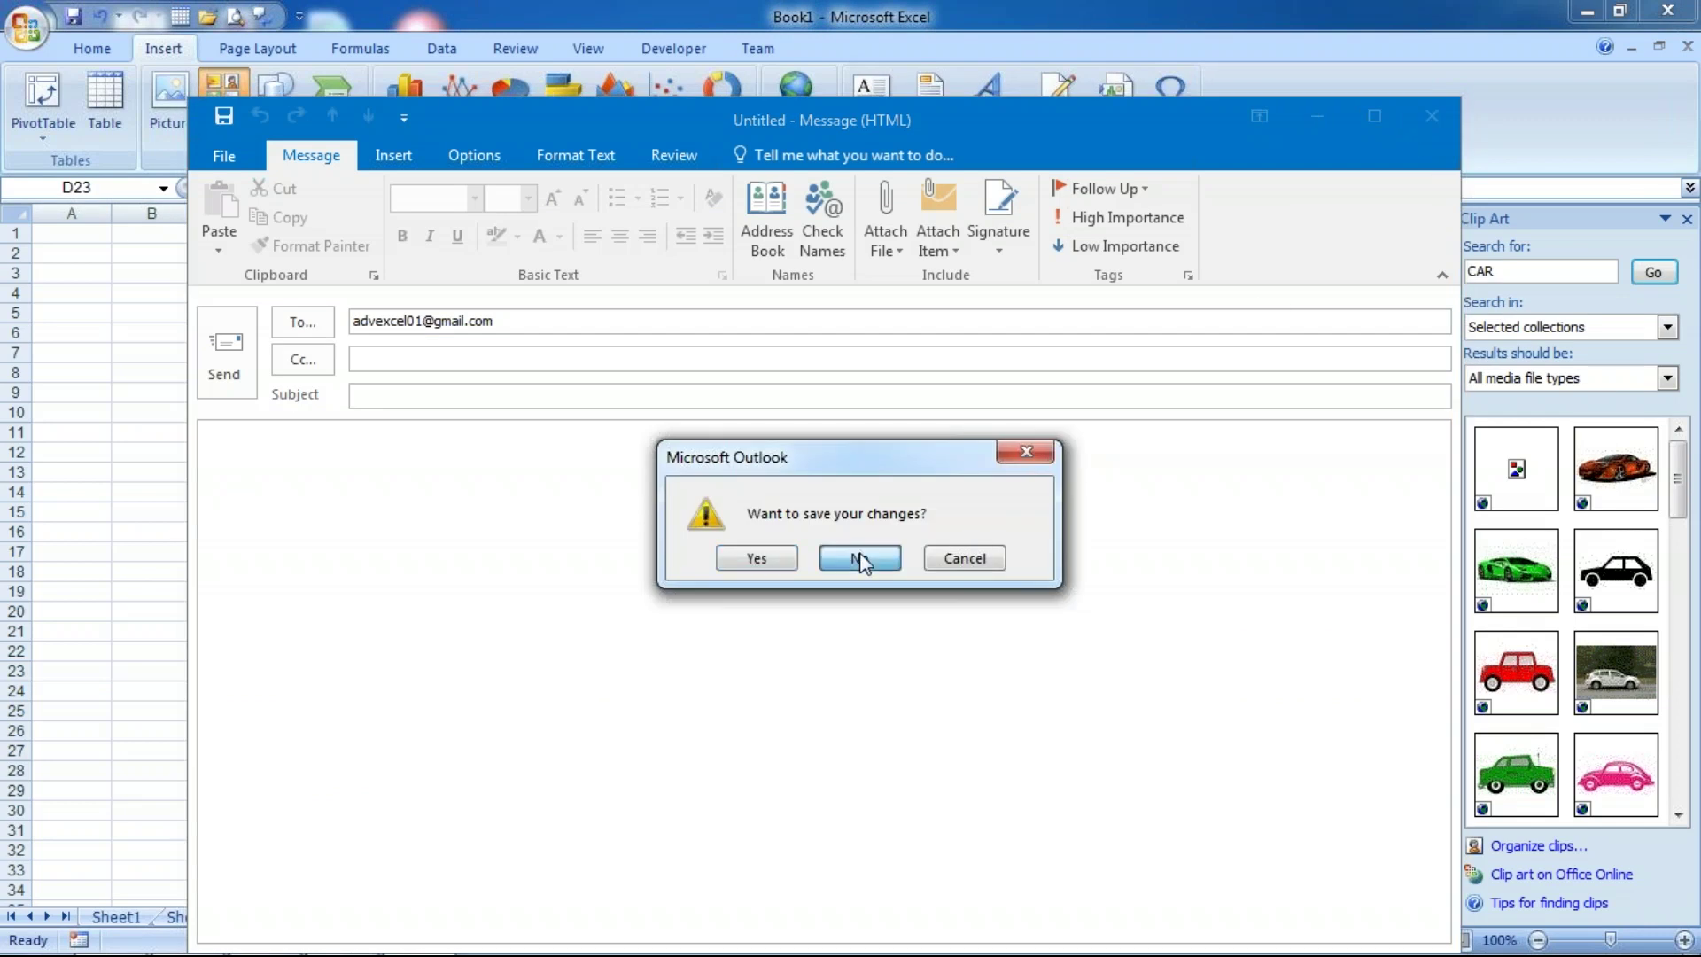
click(866, 559)
mouse_move(137, 252)
mouse_down()
mouse_move(924, 543)
mouse_move(1117, 790)
mouse_up()
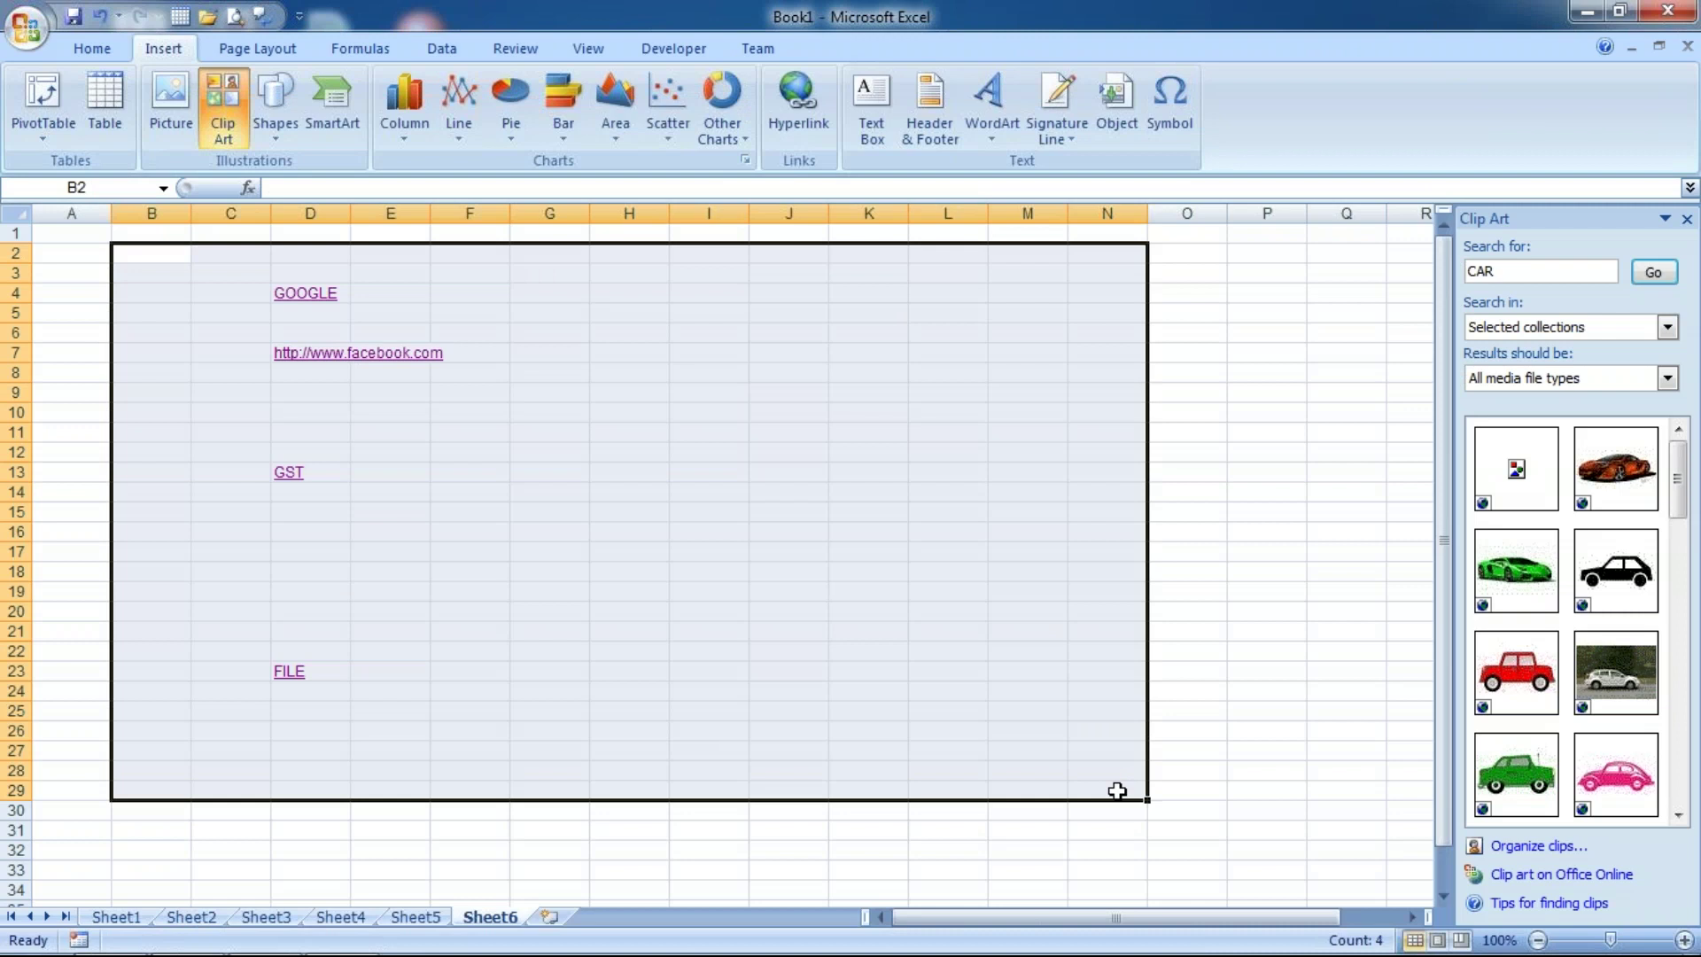
click(27, 26)
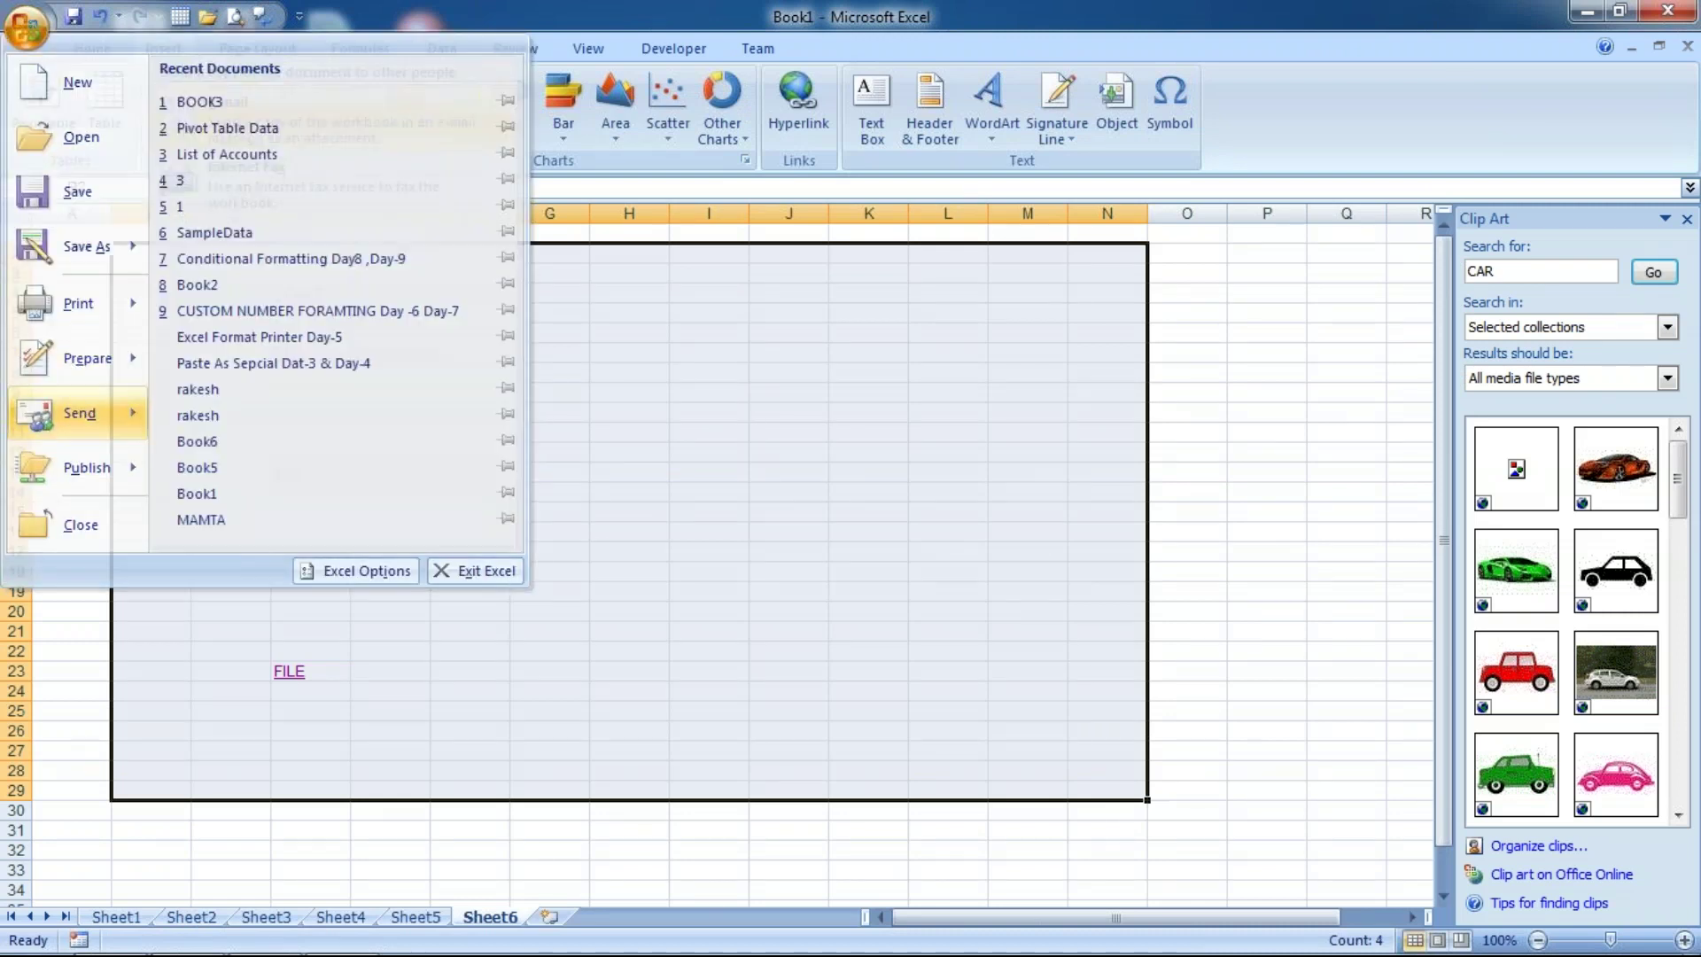
key(Escape)
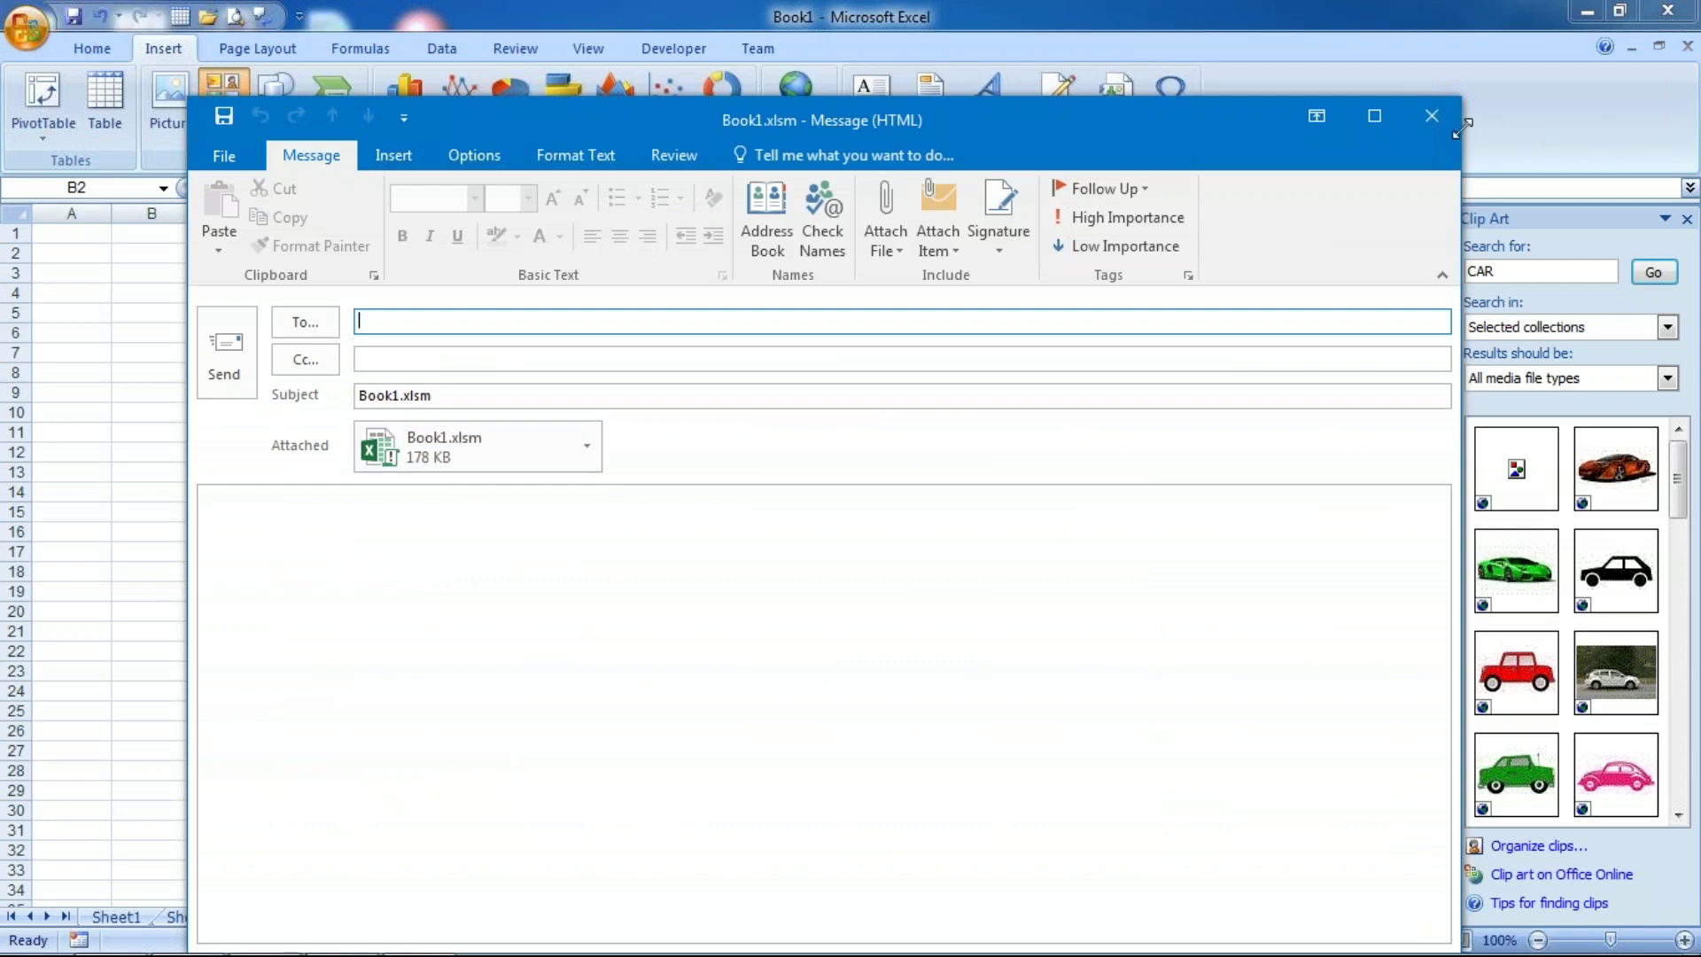
click(1431, 116)
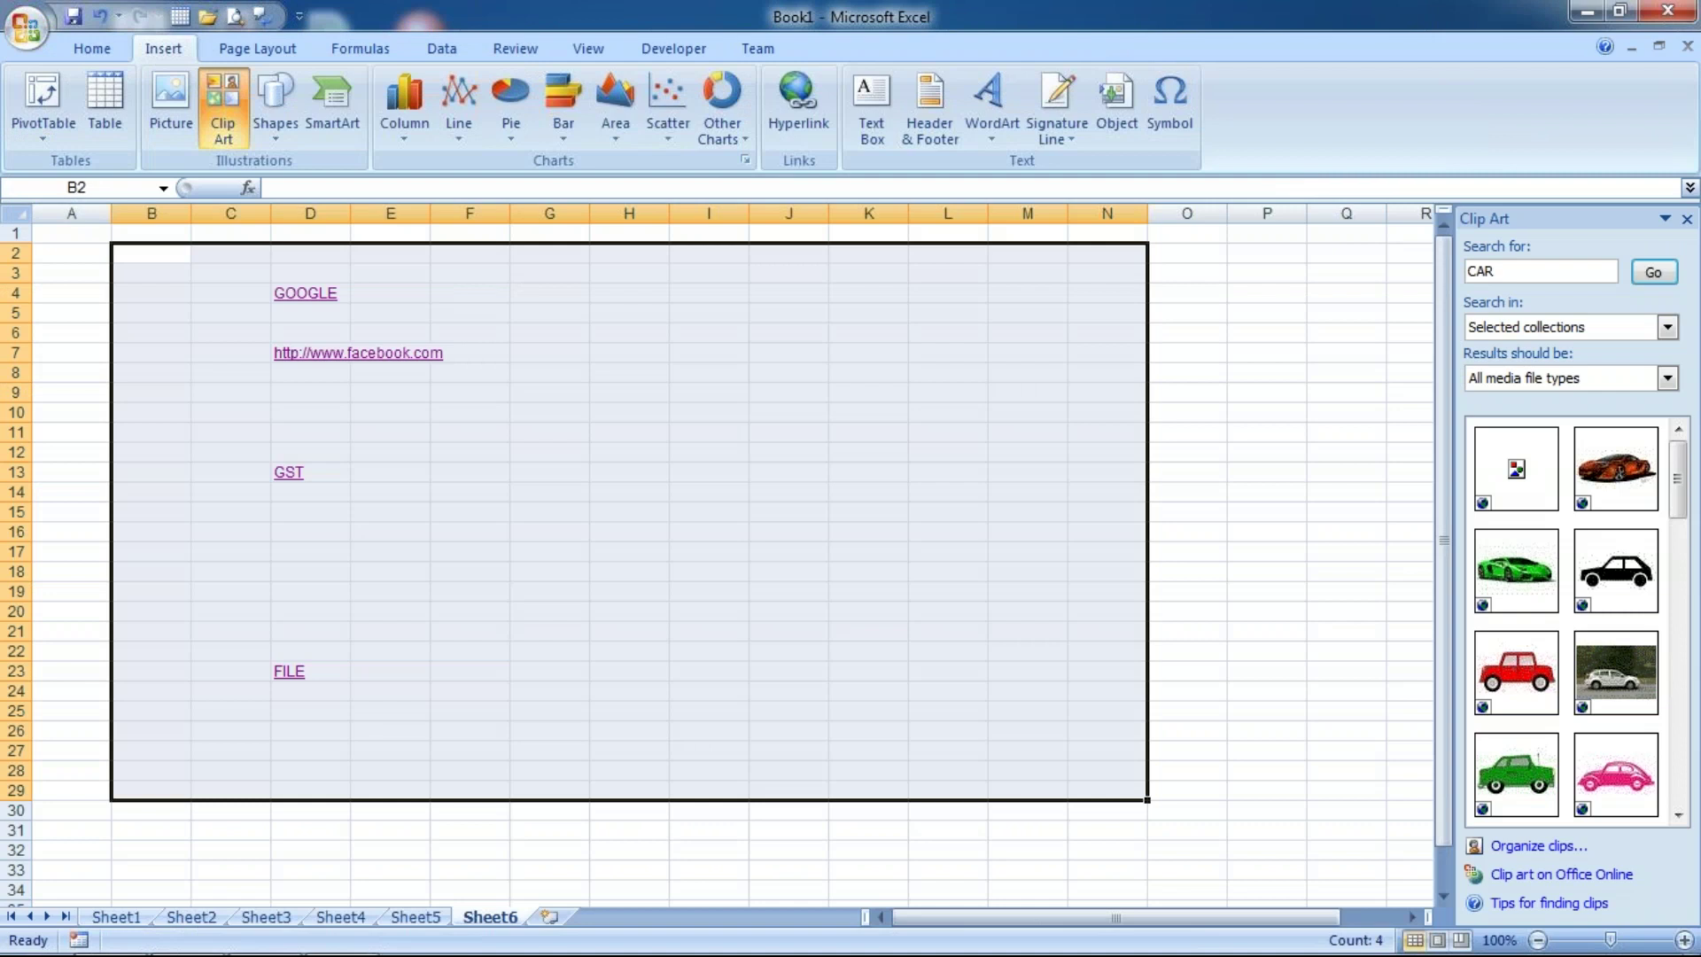
click(7, 34)
mouse_move(79, 412)
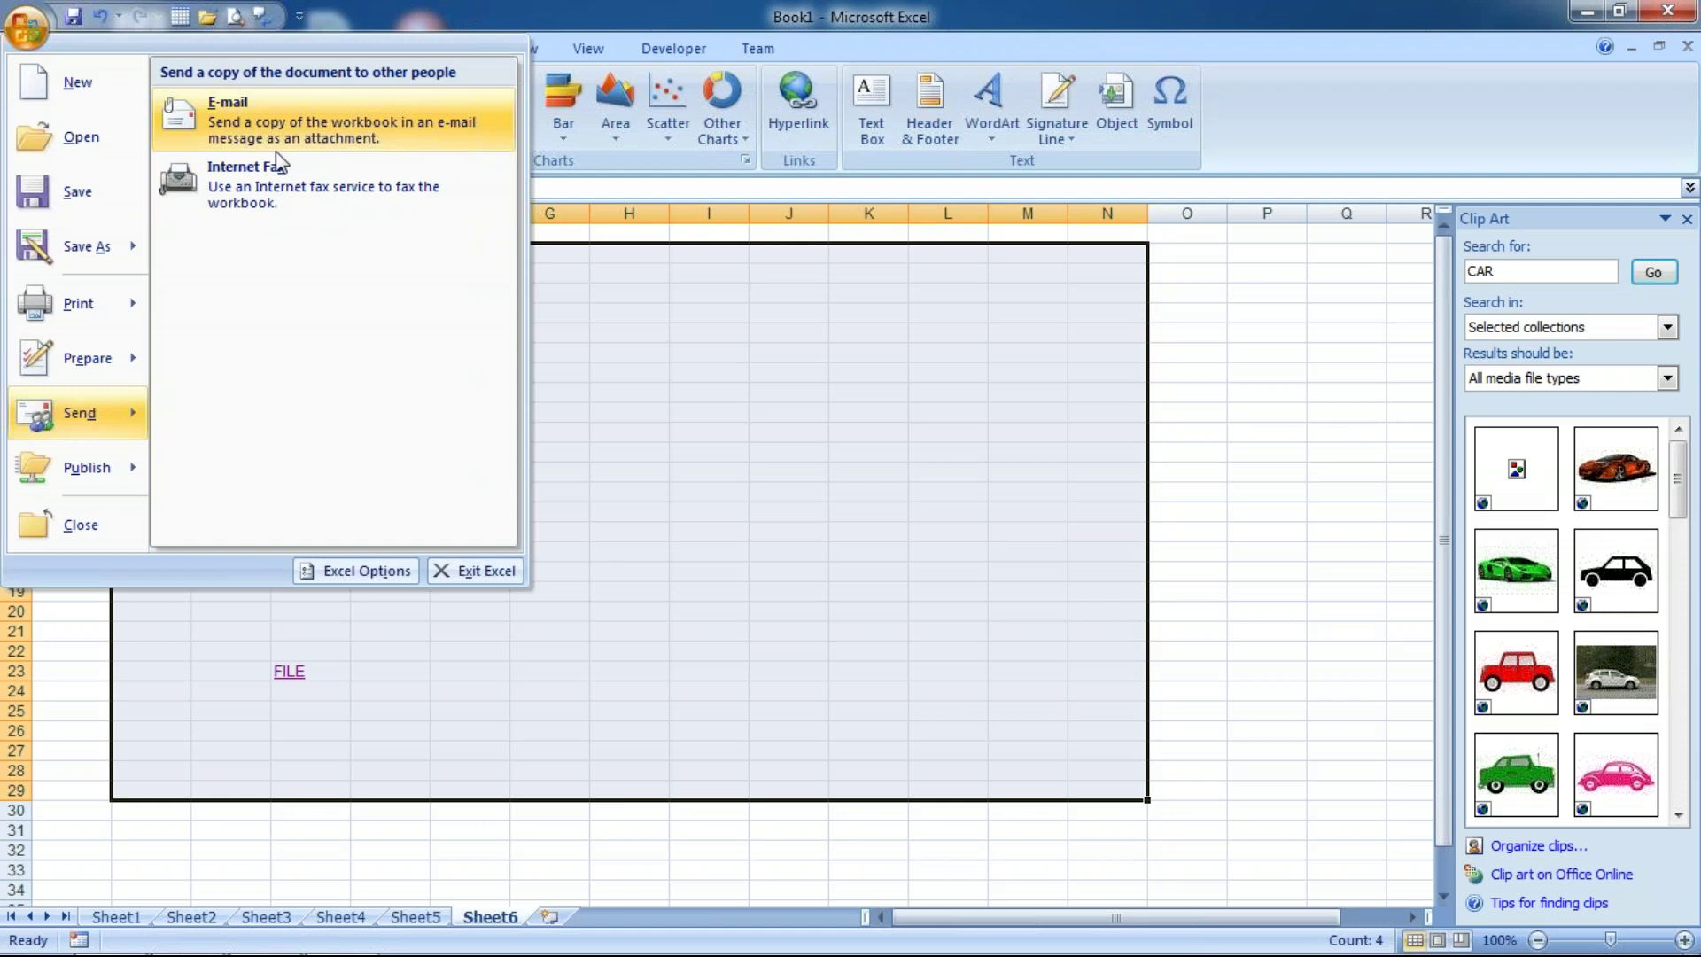
click(879, 541)
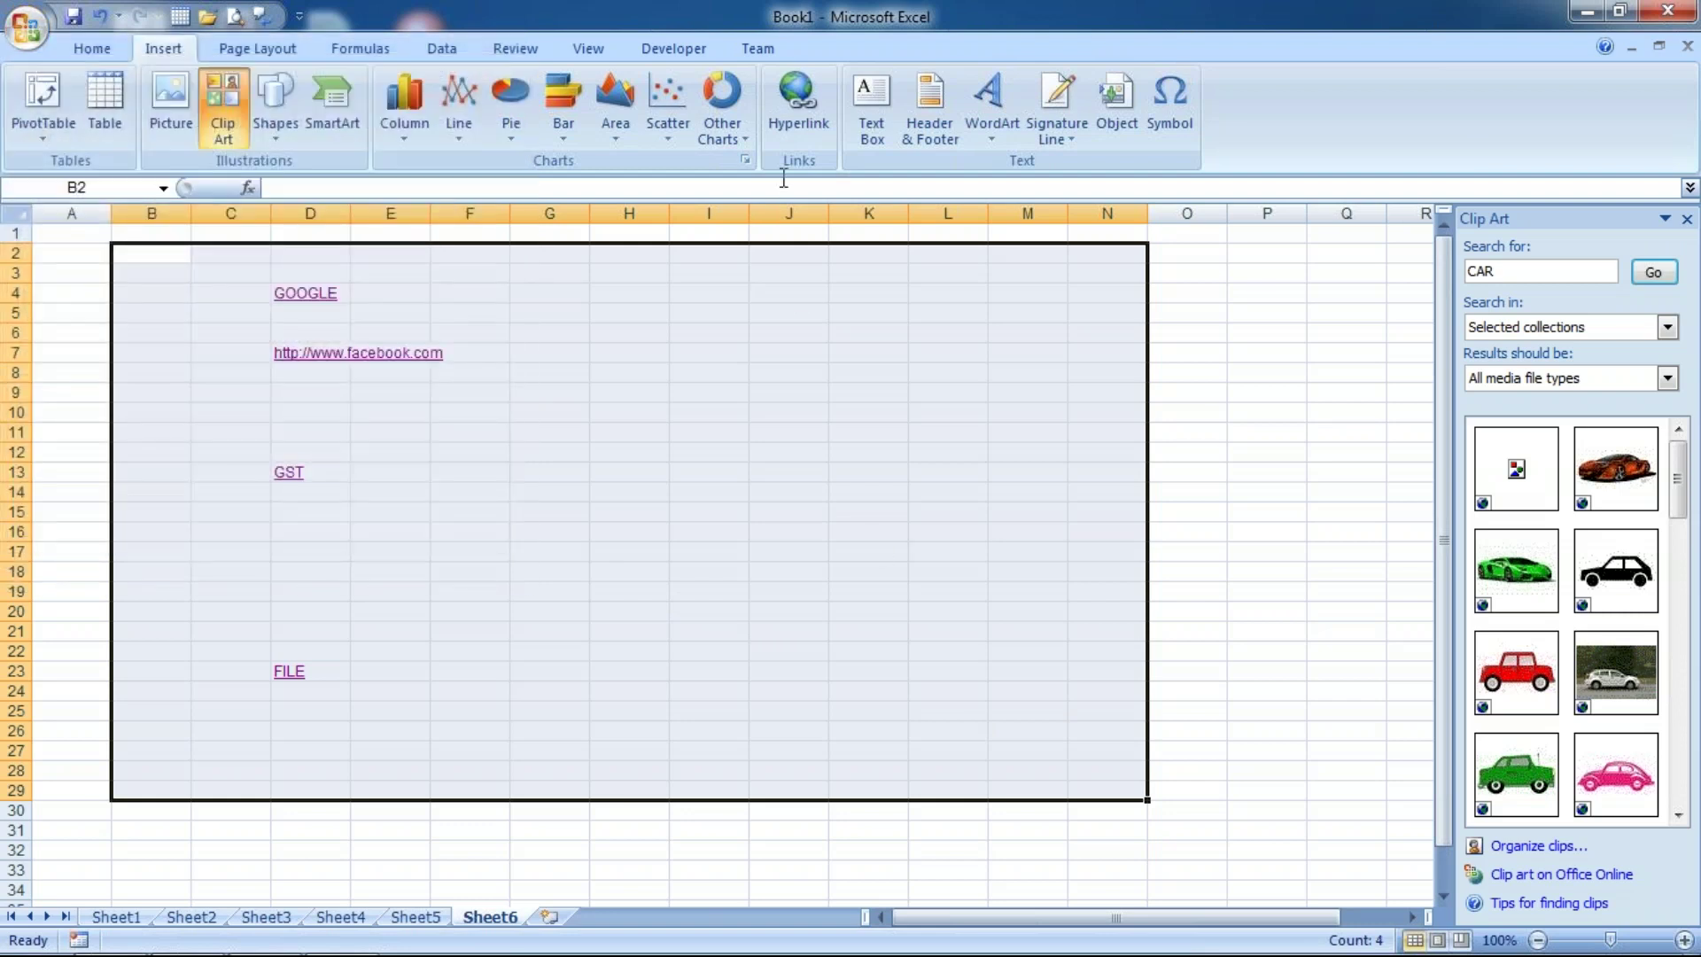
click(544, 455)
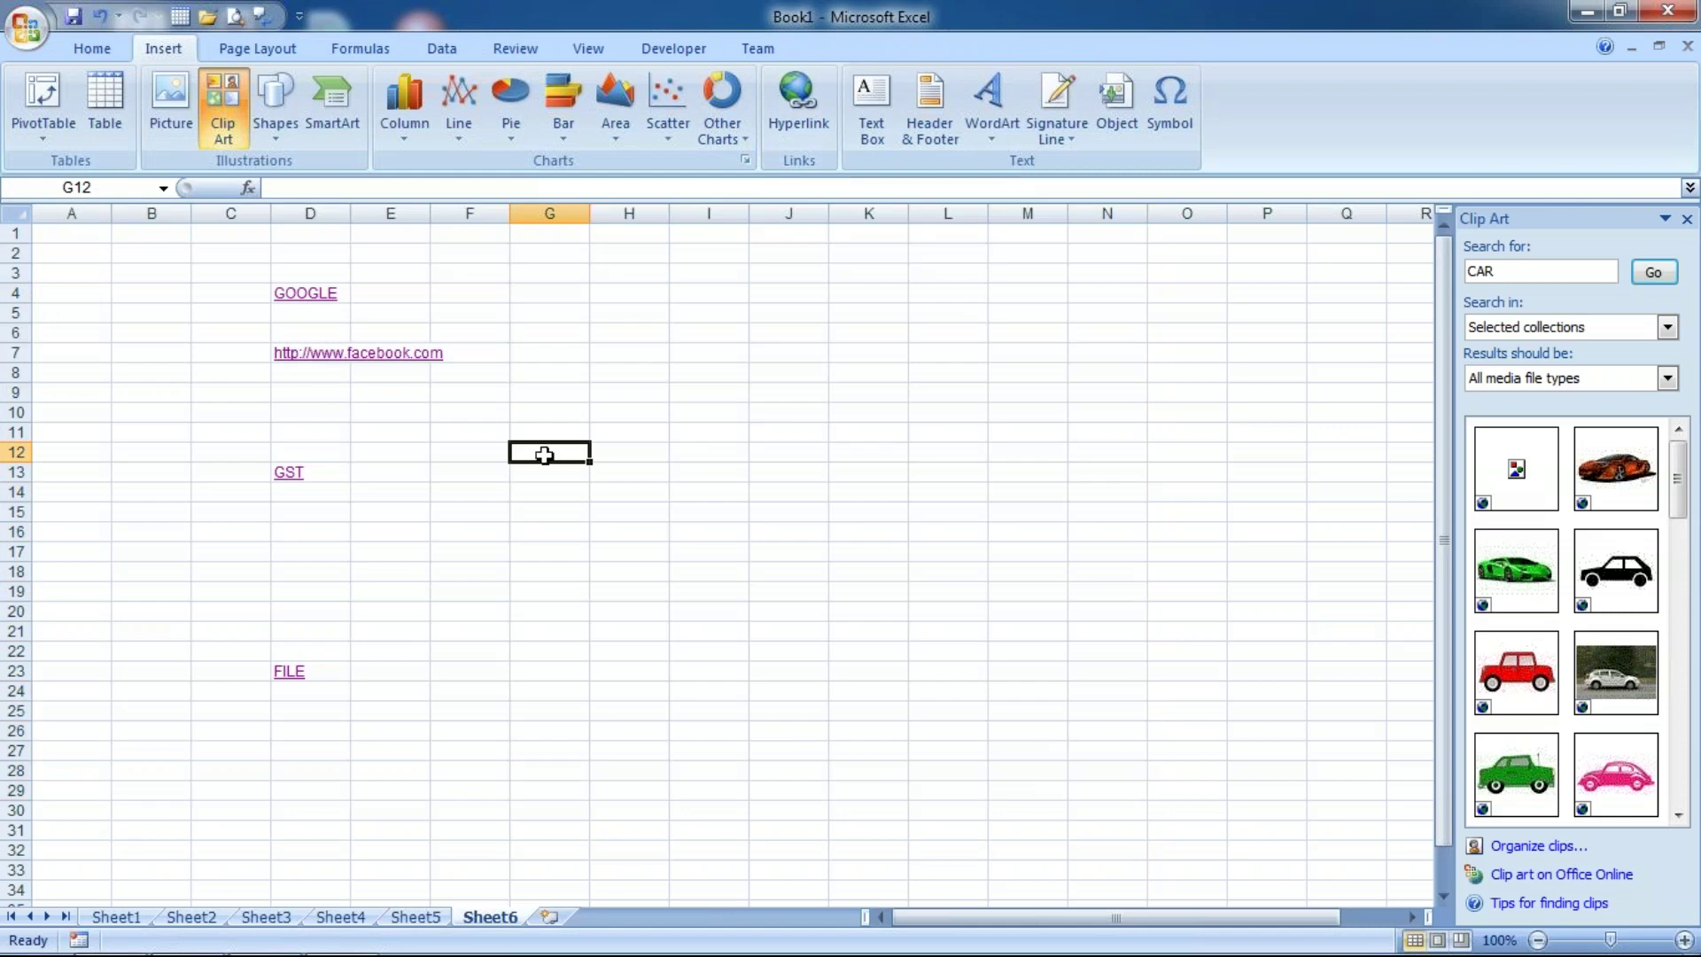
Open Pivot Table Data from Recent Documents, enable its content, and select K1.
click(26, 27)
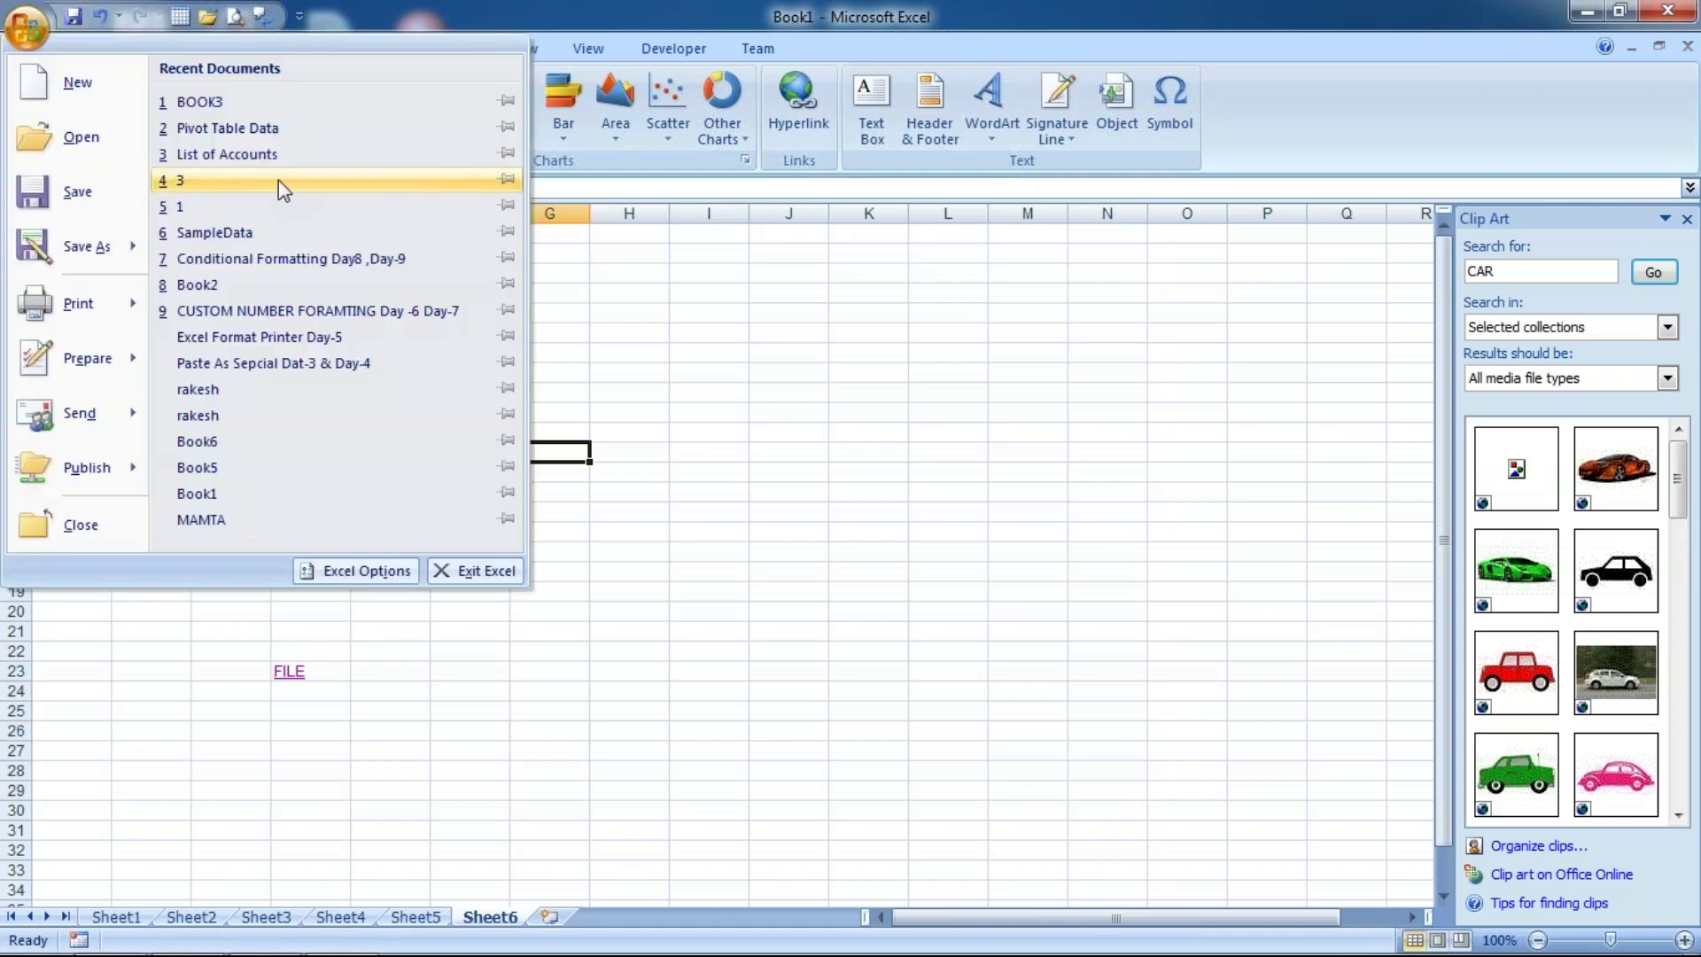
click(280, 131)
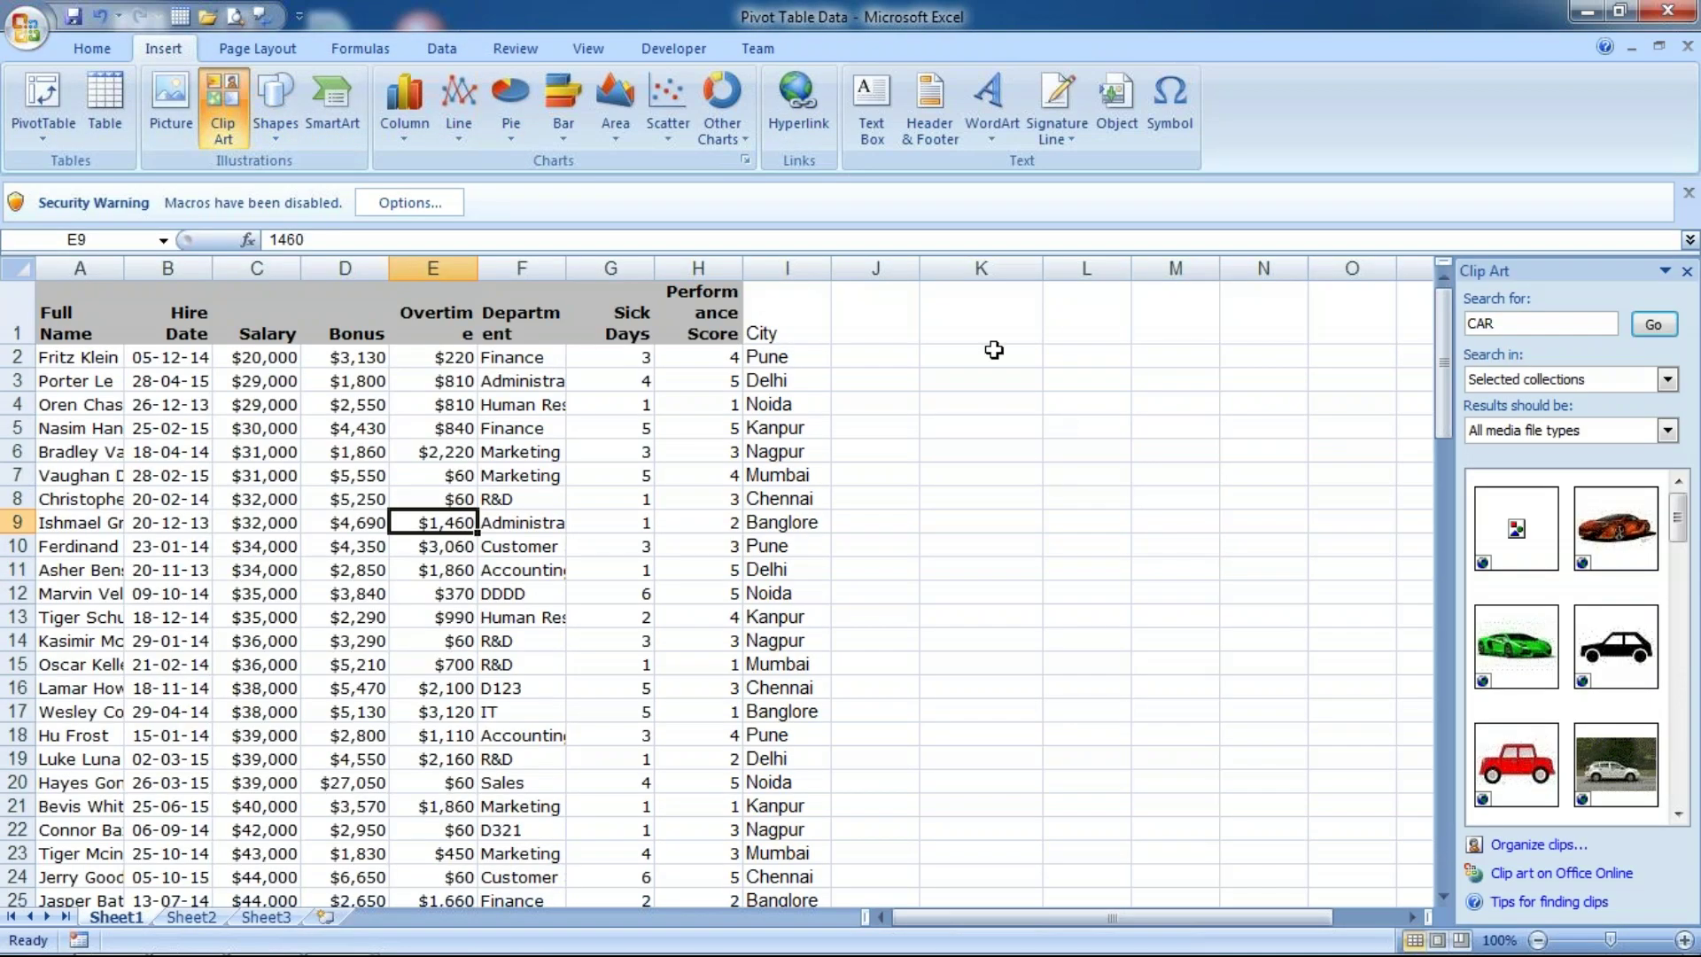
click(449, 211)
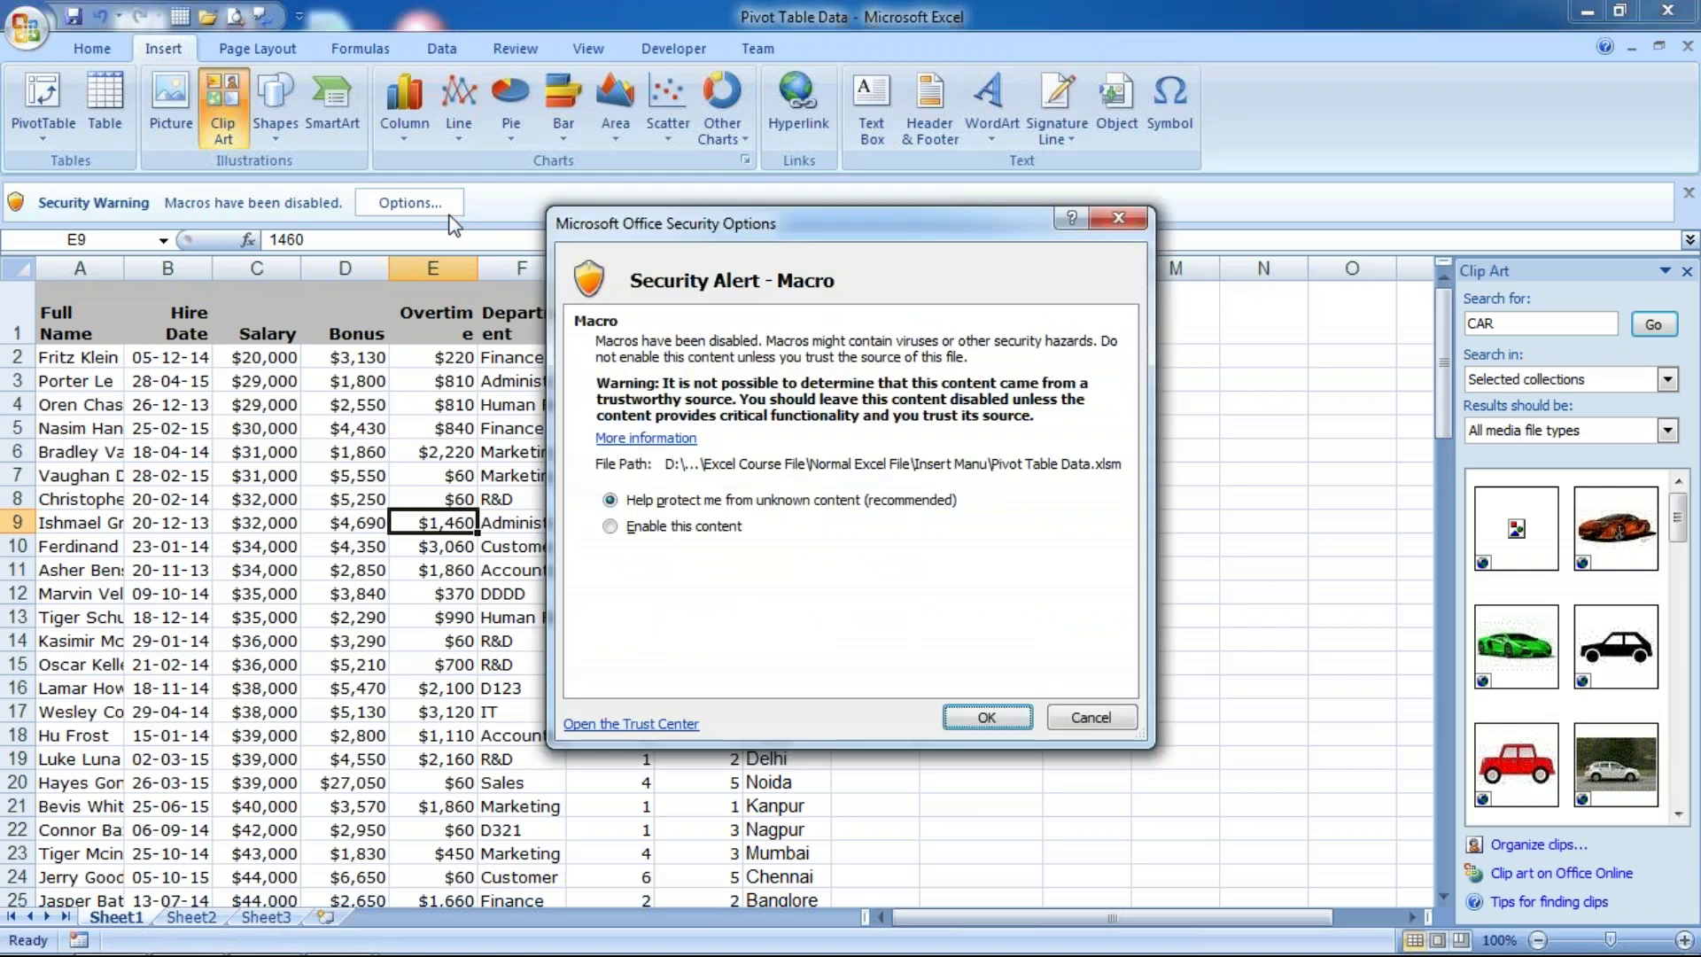
click(663, 526)
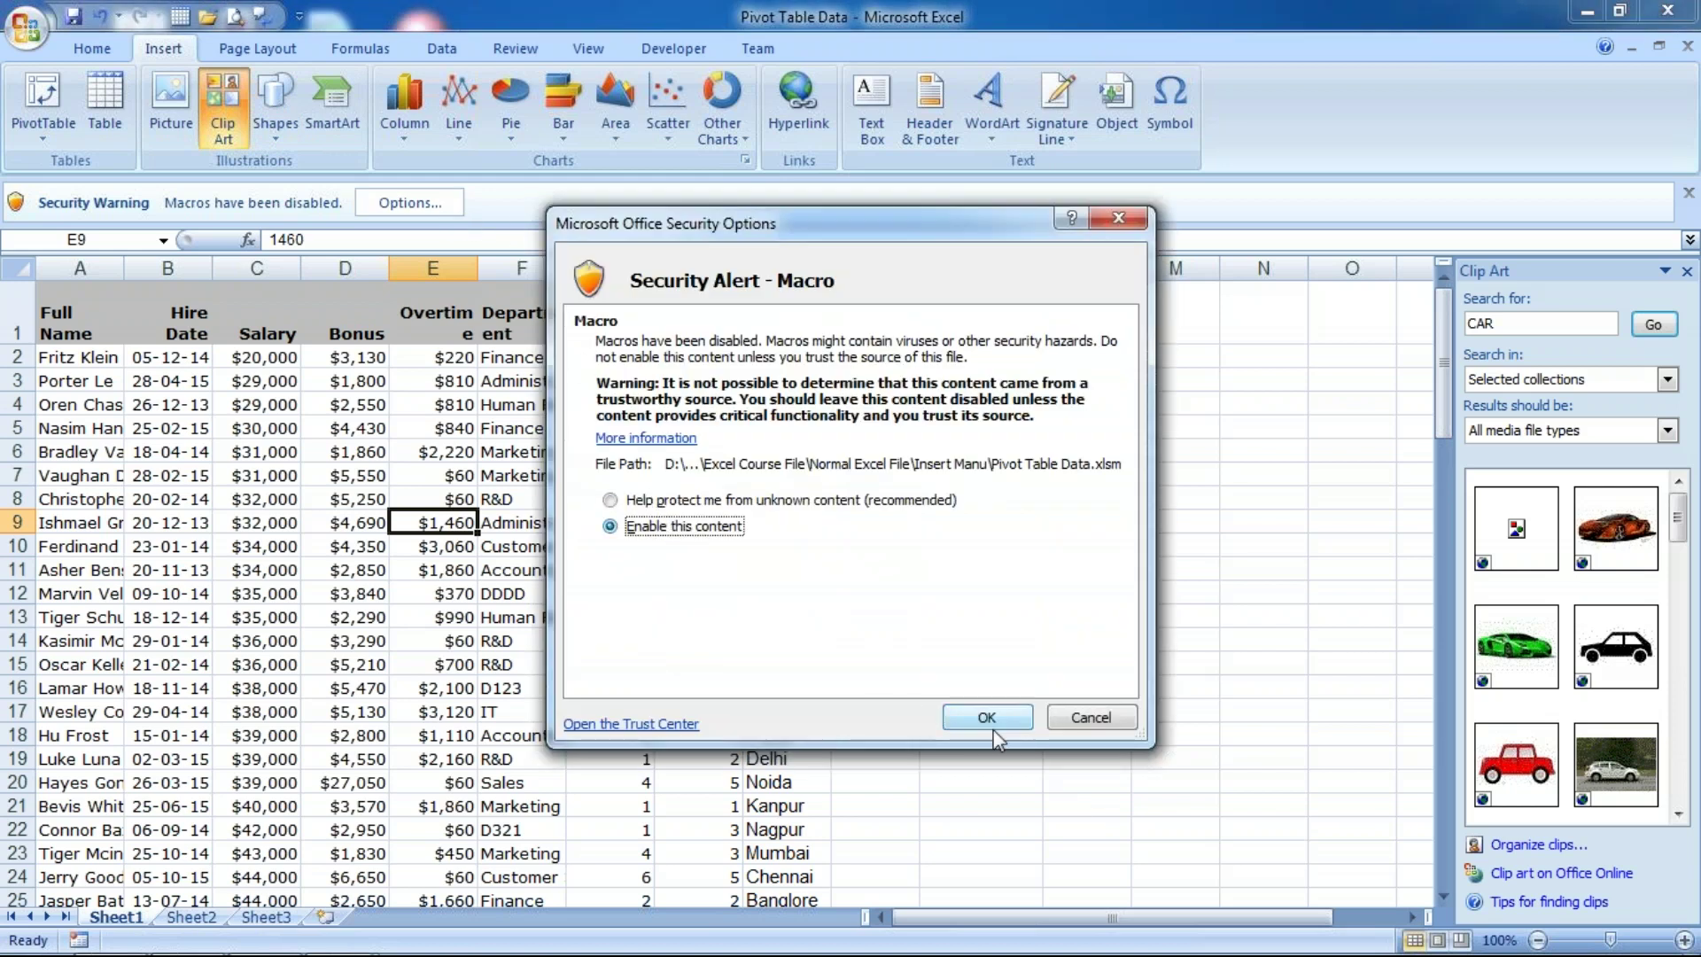
click(986, 717)
click(980, 258)
Type top in K1 and bottom in K18.
text(top)
key(Return)
key(Down)
key(Down)
key(Down)
key(Down)
key(Down)
key(Down)
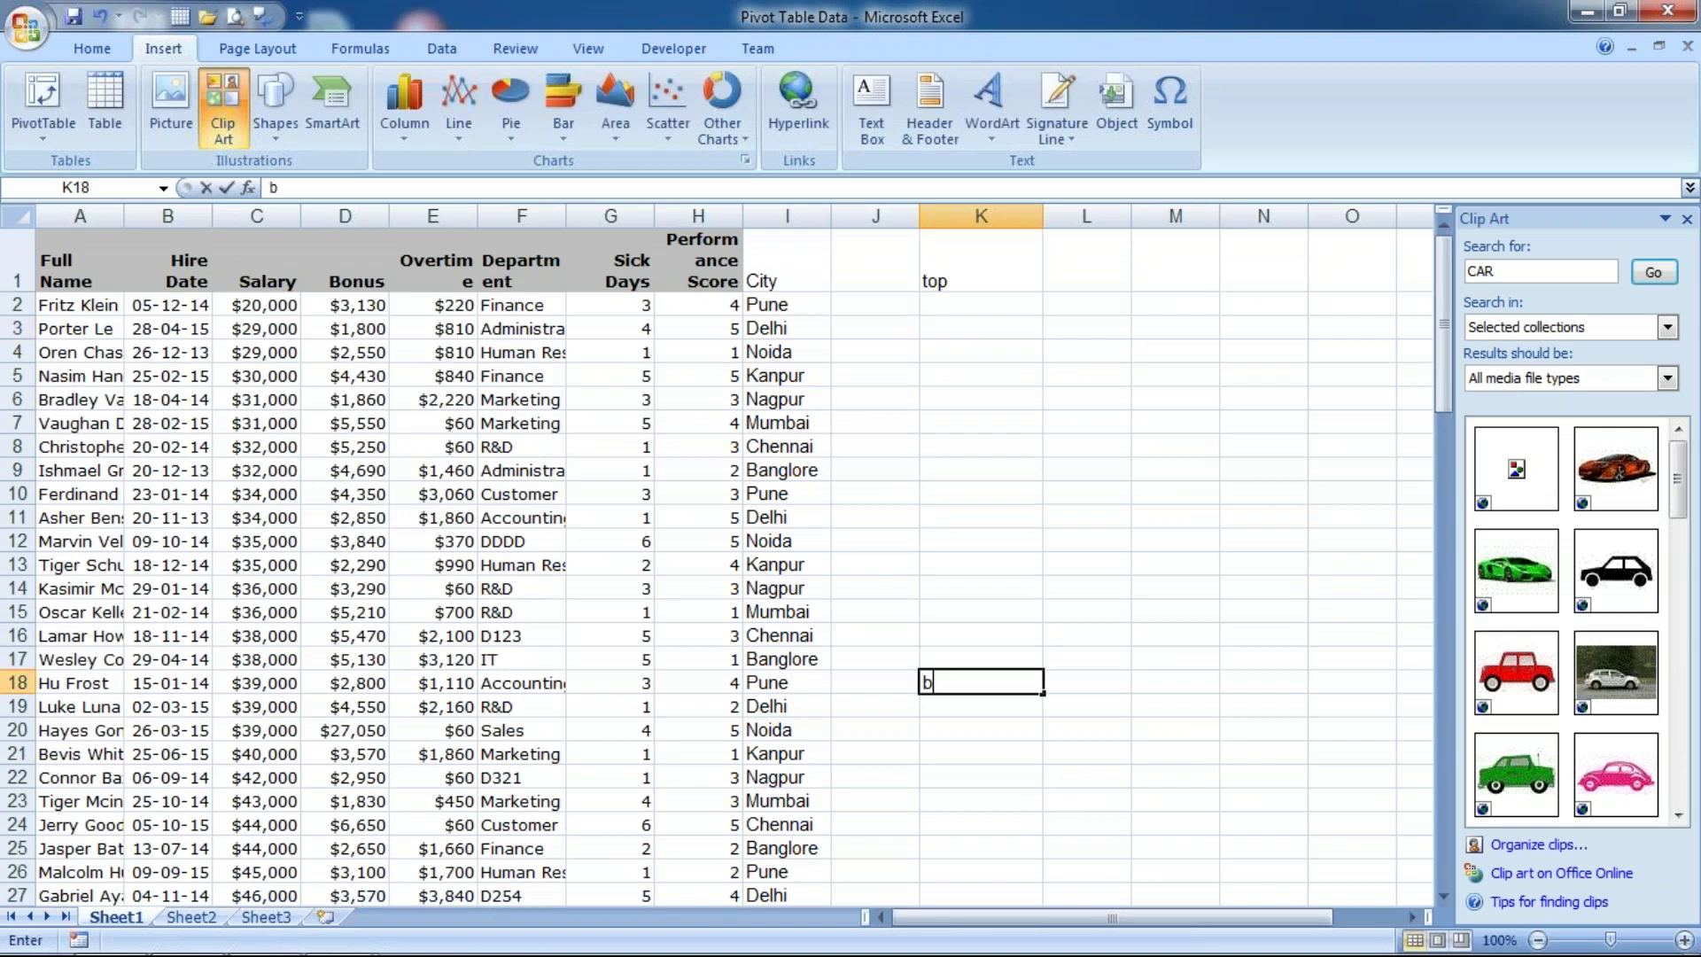
text(bottom)
key(ctrl+Return)
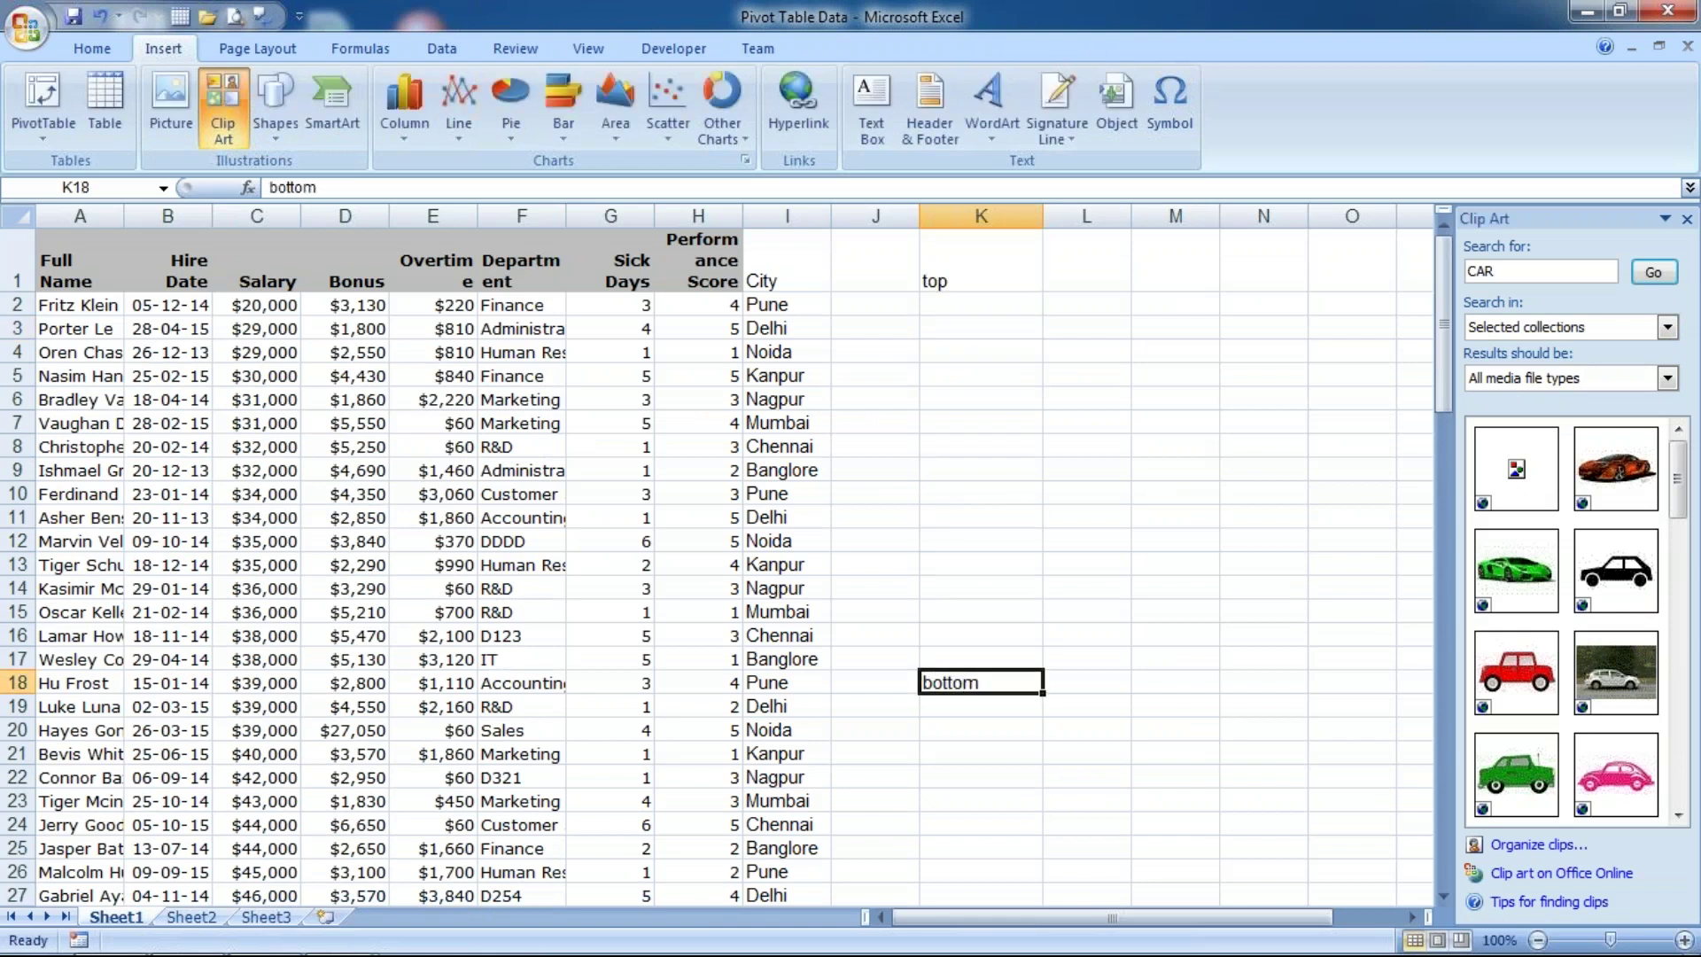
click(799, 106)
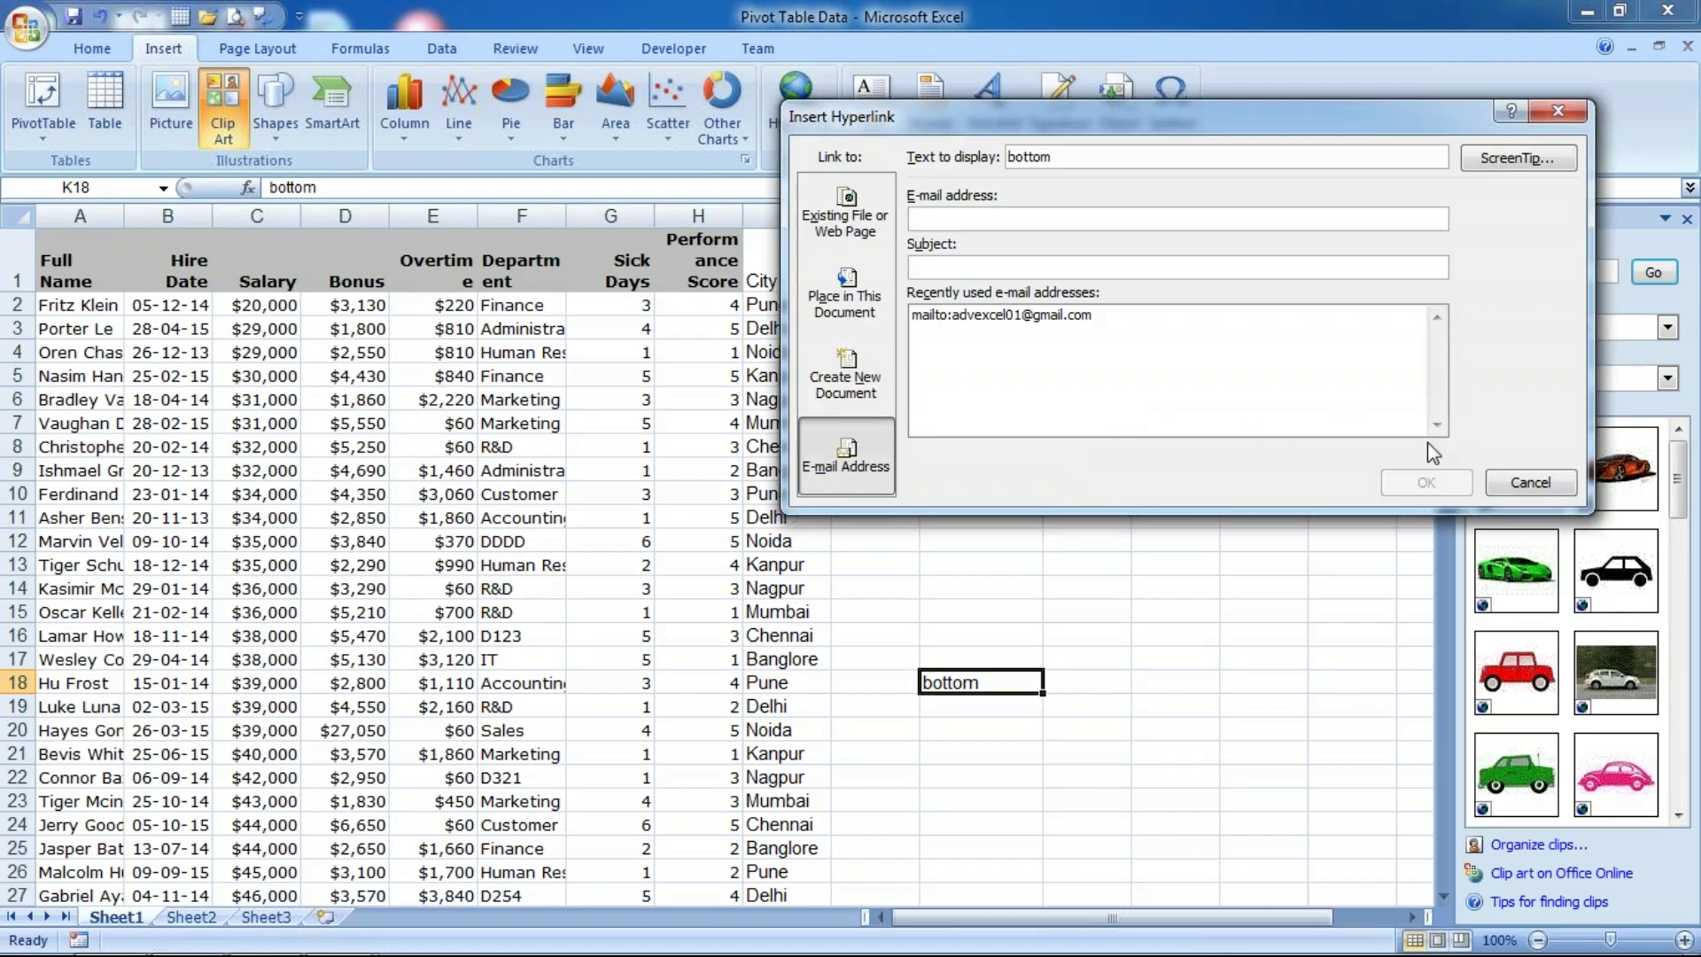
click(1546, 486)
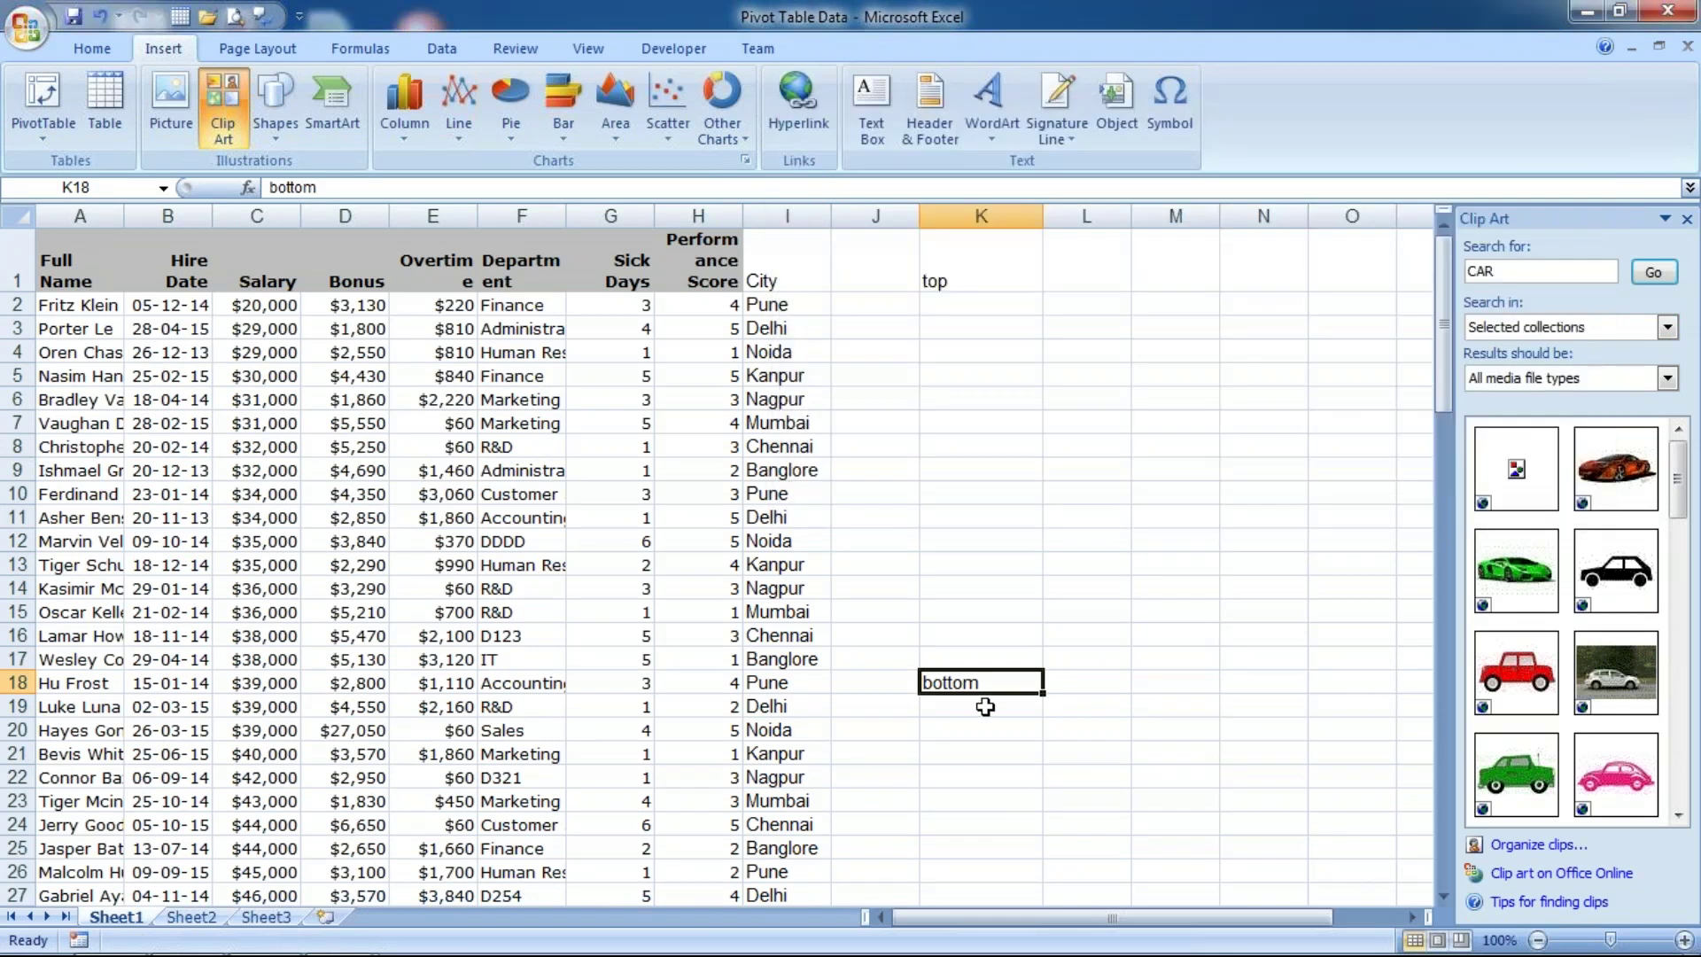
Copy K18 and paste it into K1 as a hyperlink.
right_click(977, 681)
click(1045, 328)
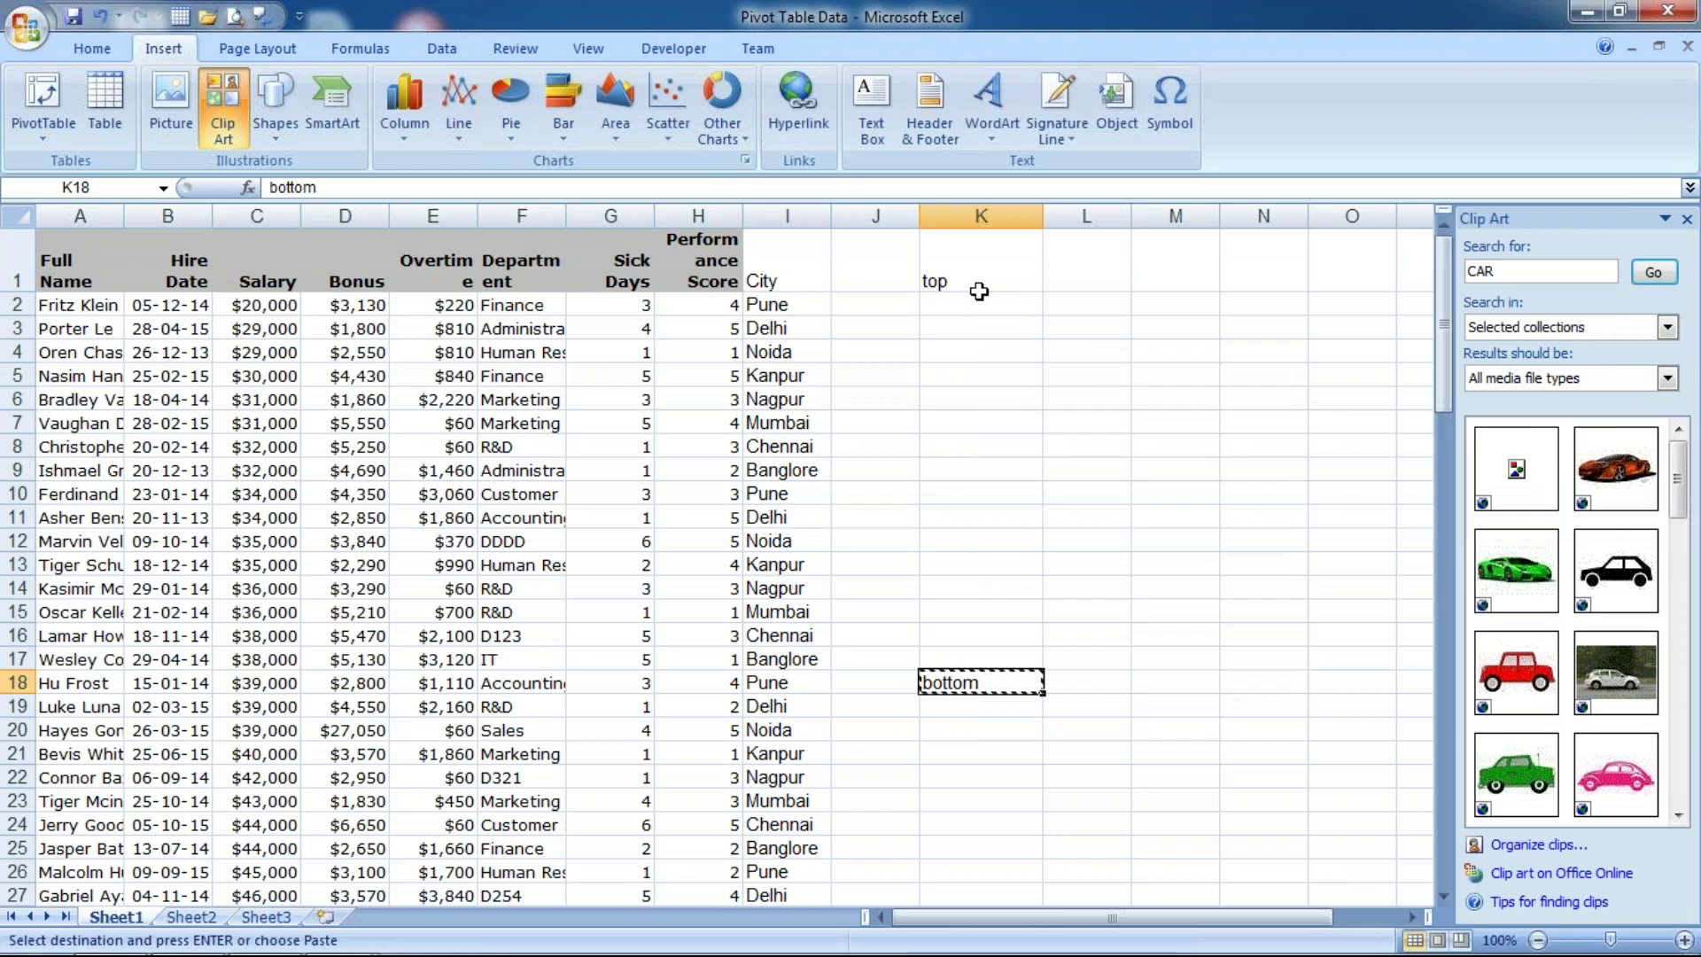
right_click(974, 277)
click(1019, 343)
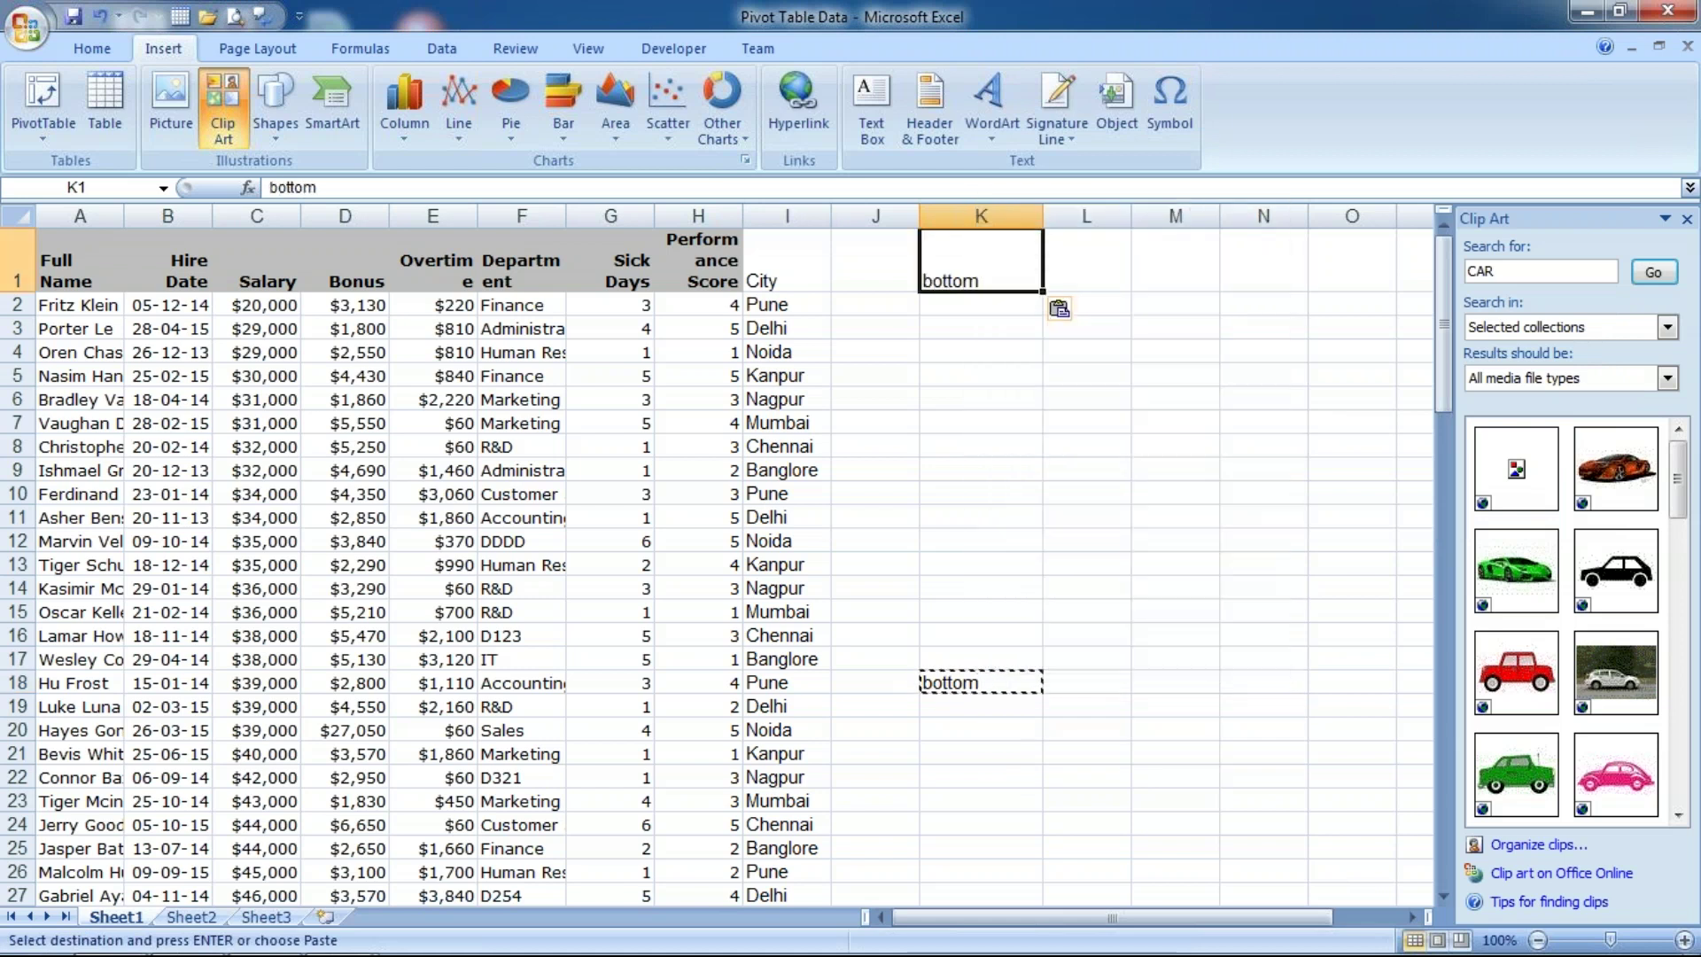
key(ctrl+z)
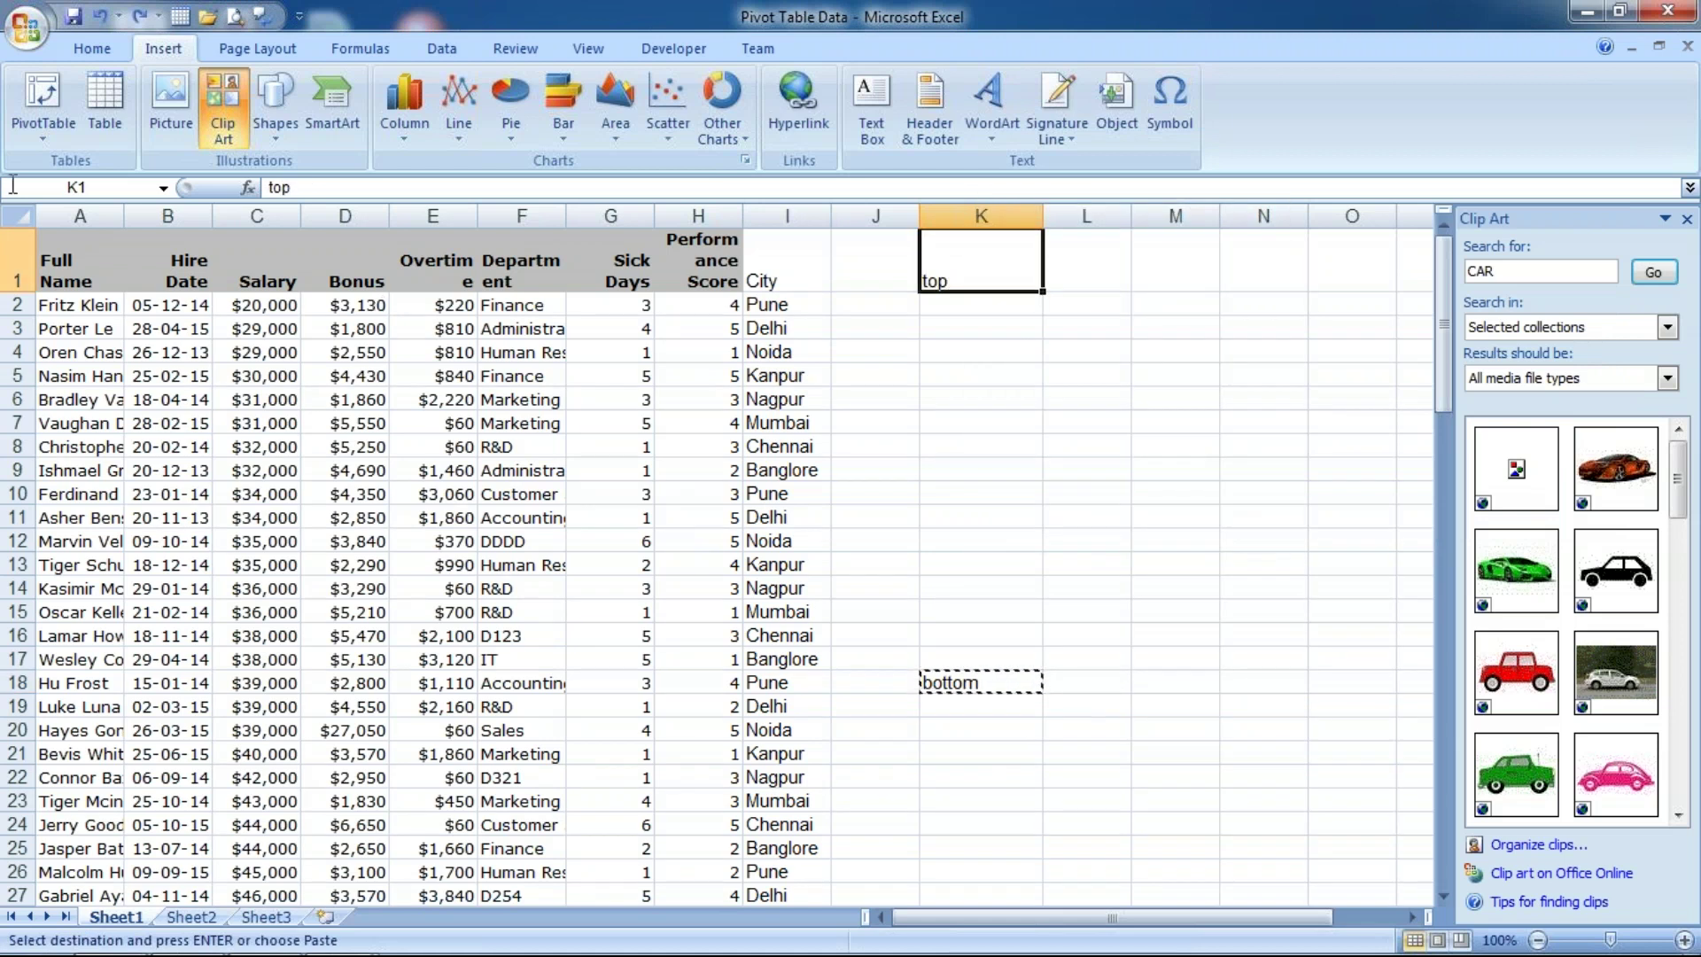
click(89, 50)
click(34, 135)
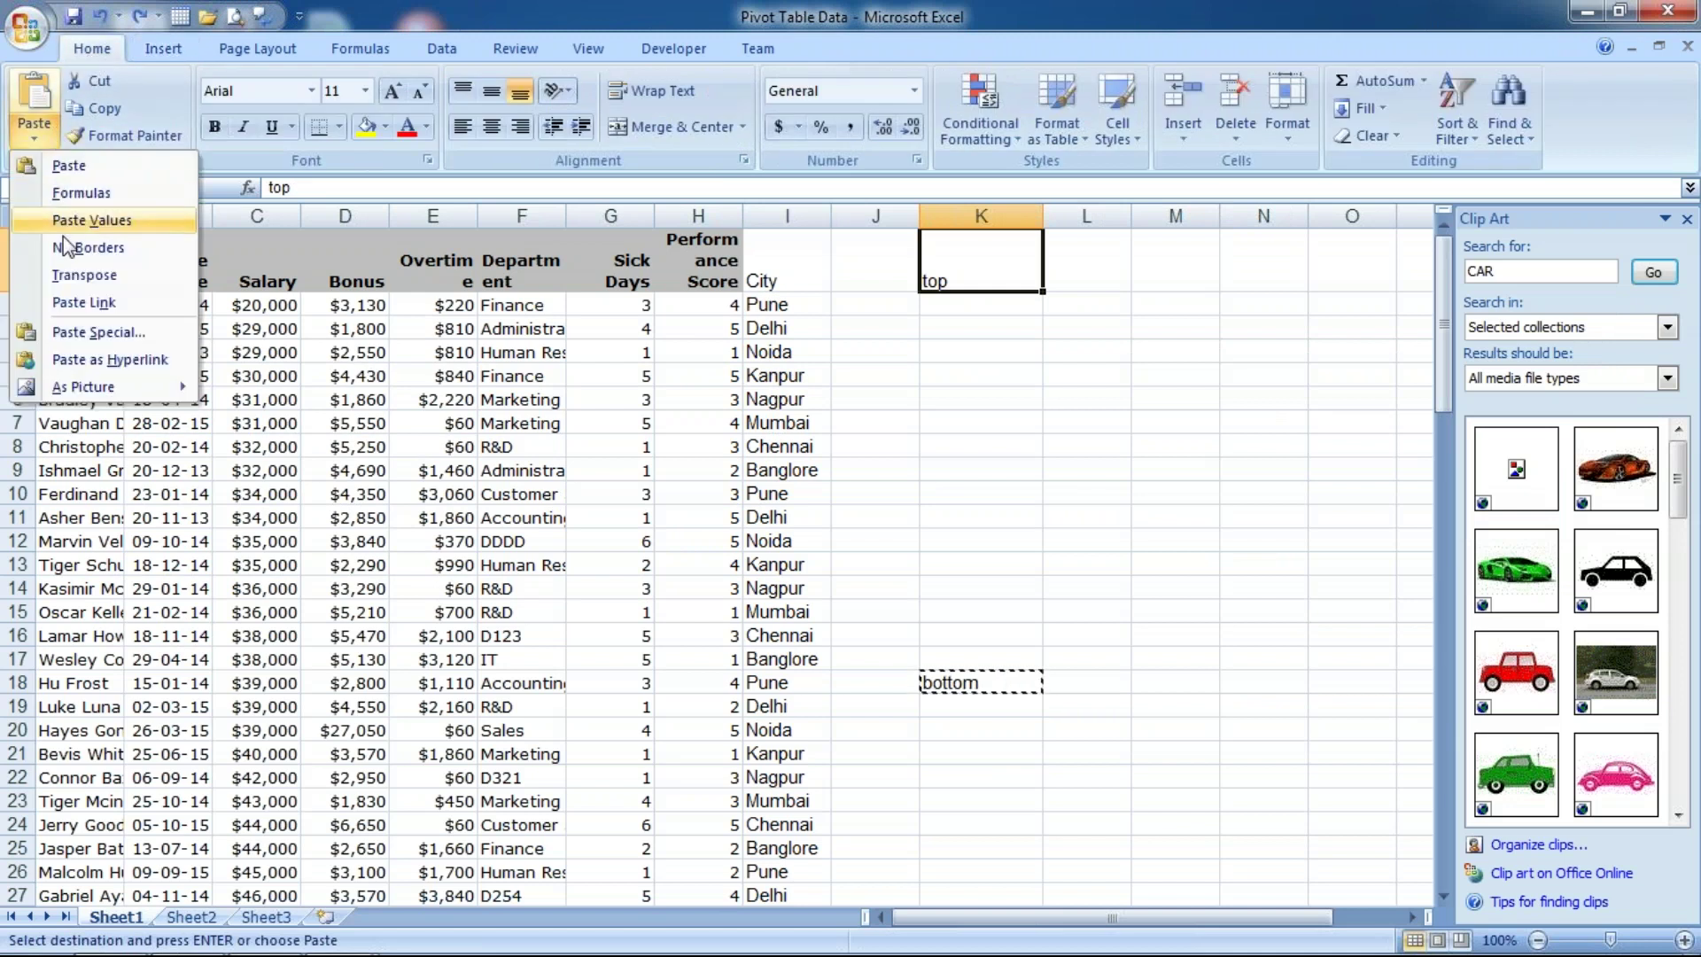
click(98, 359)
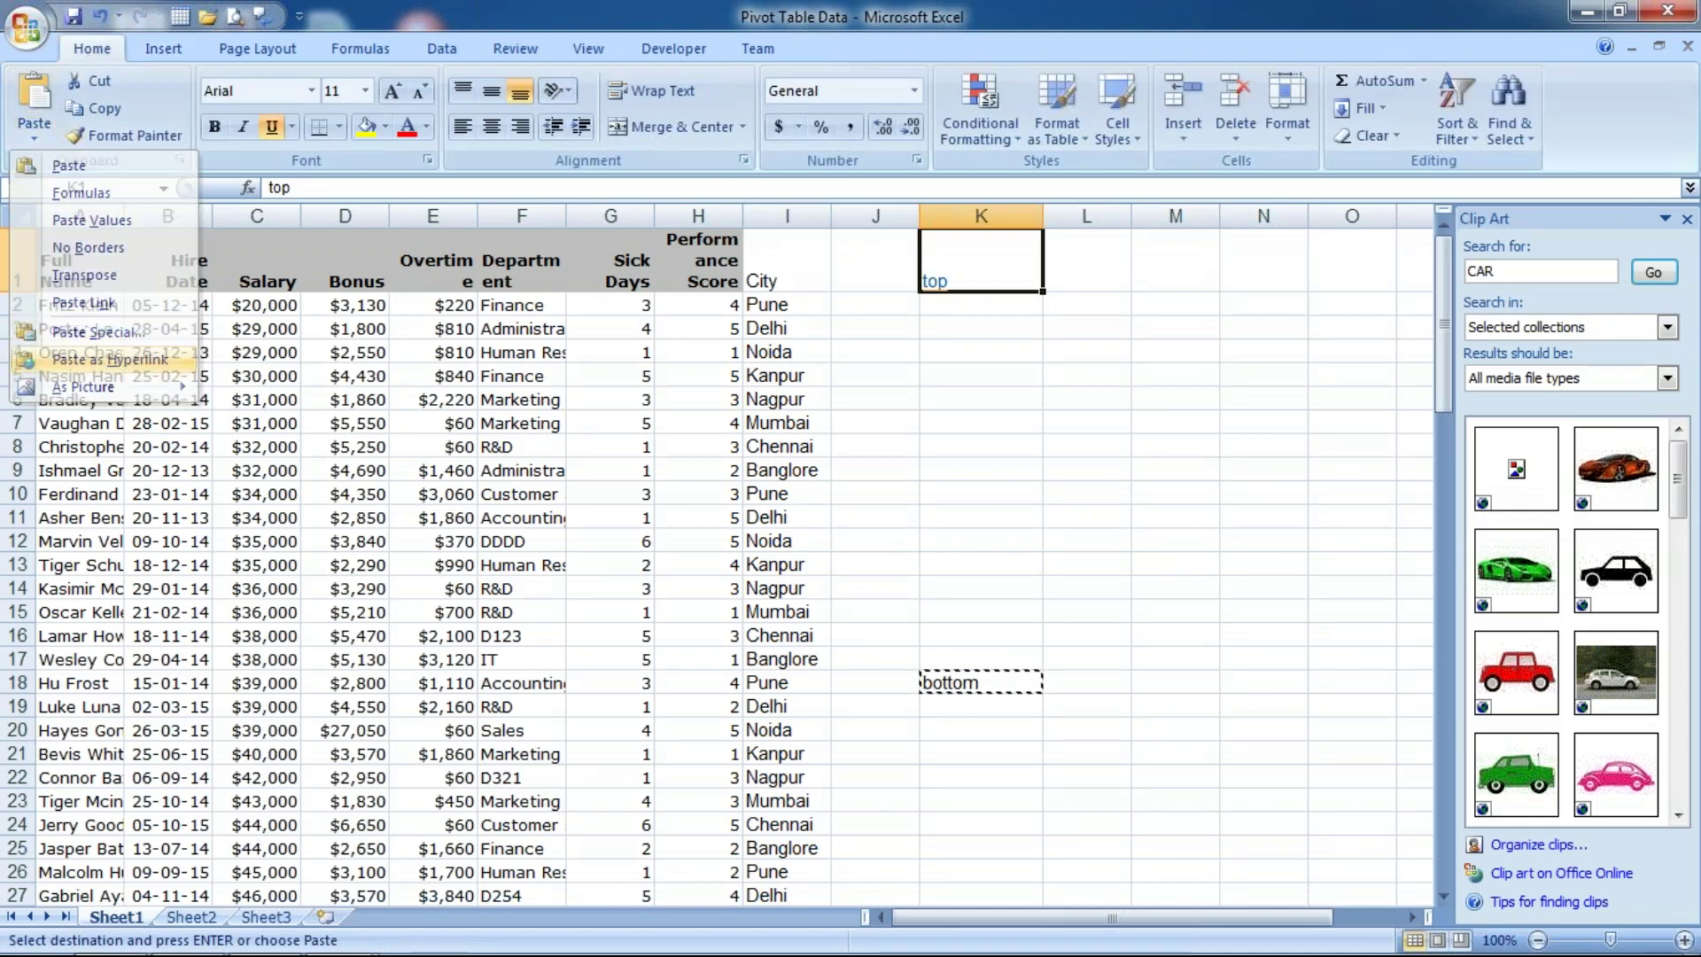
Test the top link, then paste K1 into K18 as a hyperlink.
click(941, 286)
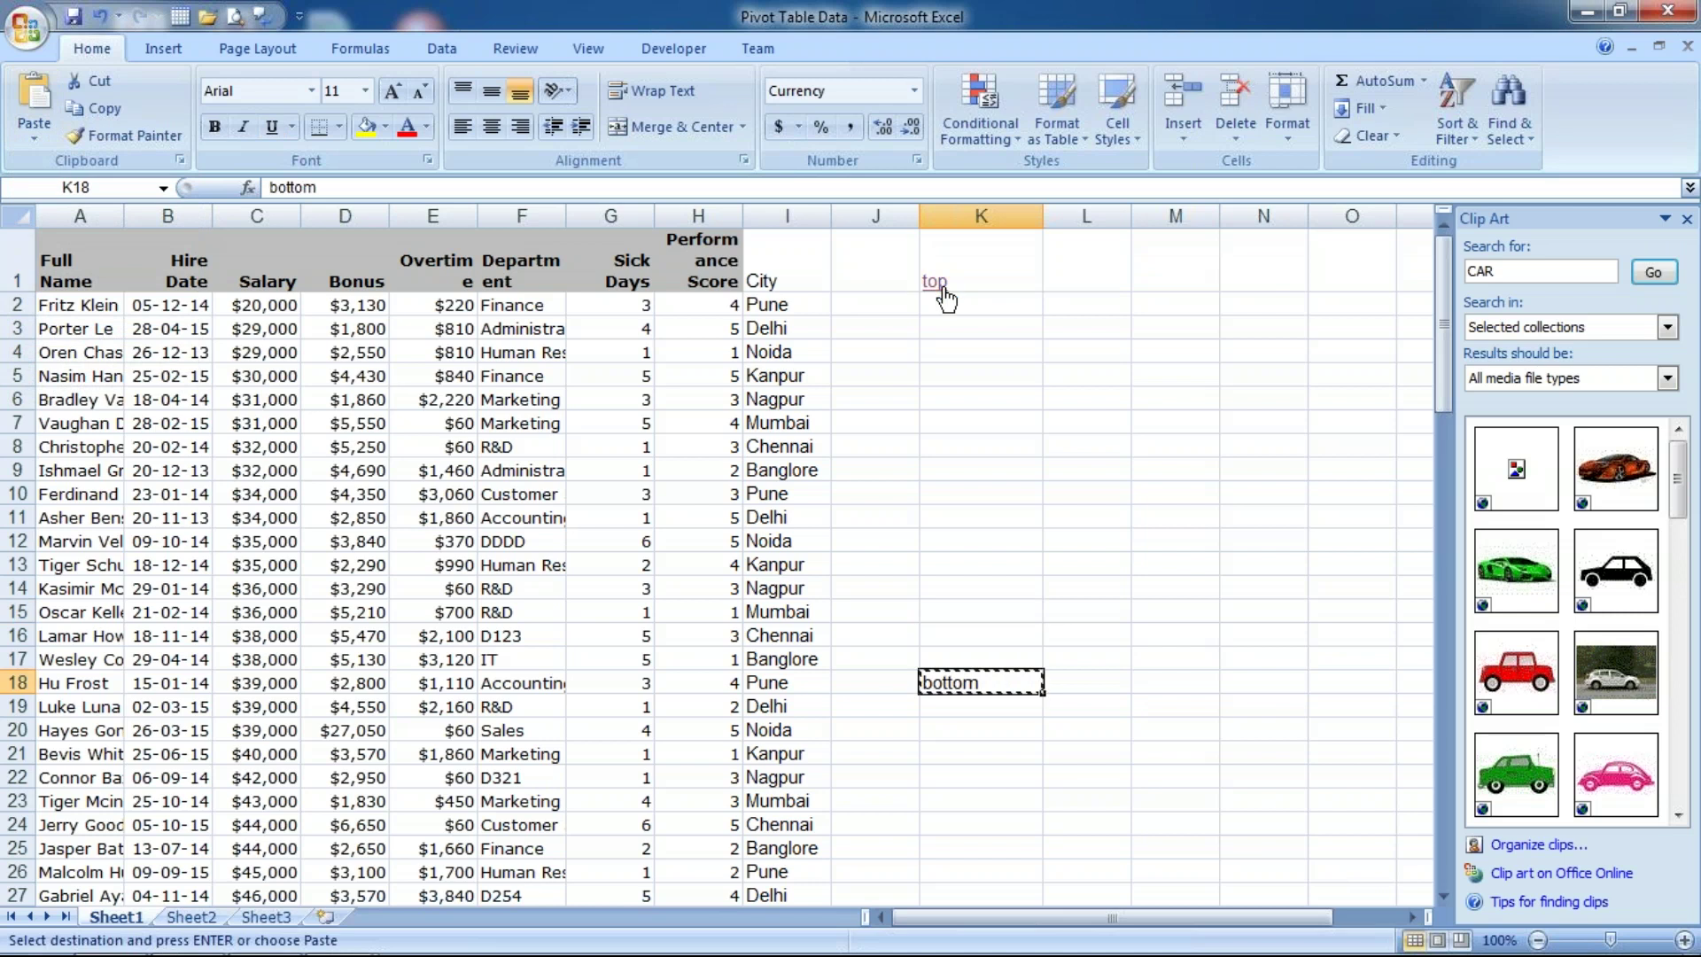
right_click(956, 257)
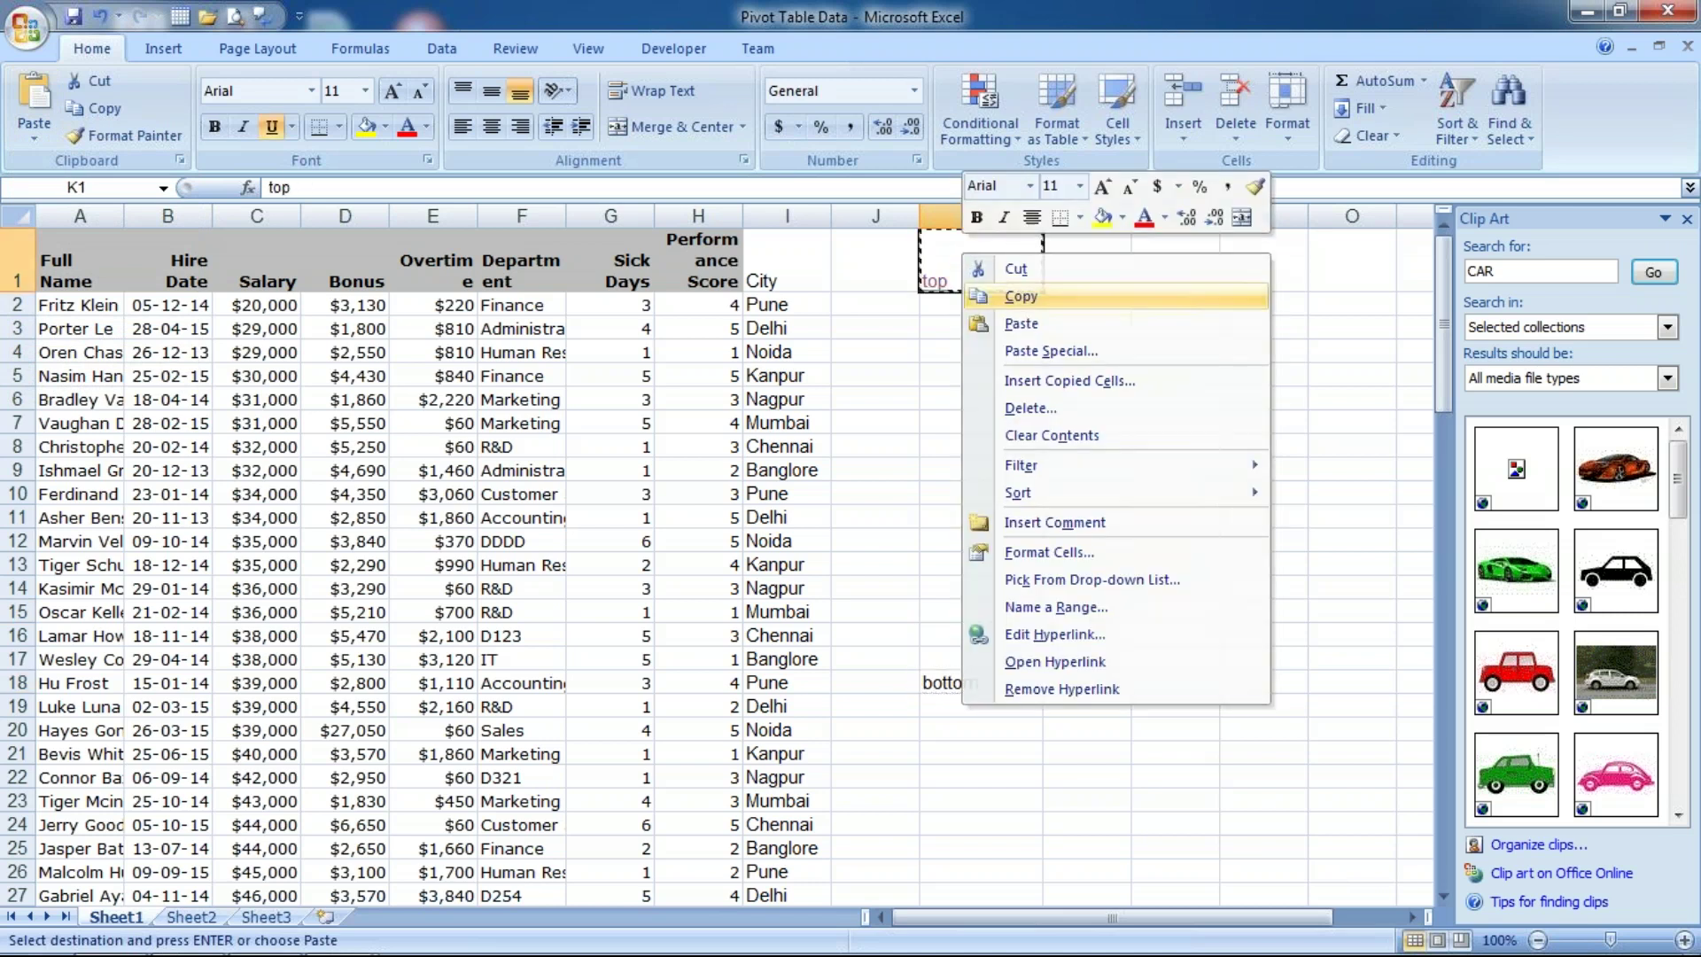
click(992, 296)
click(979, 682)
click(34, 143)
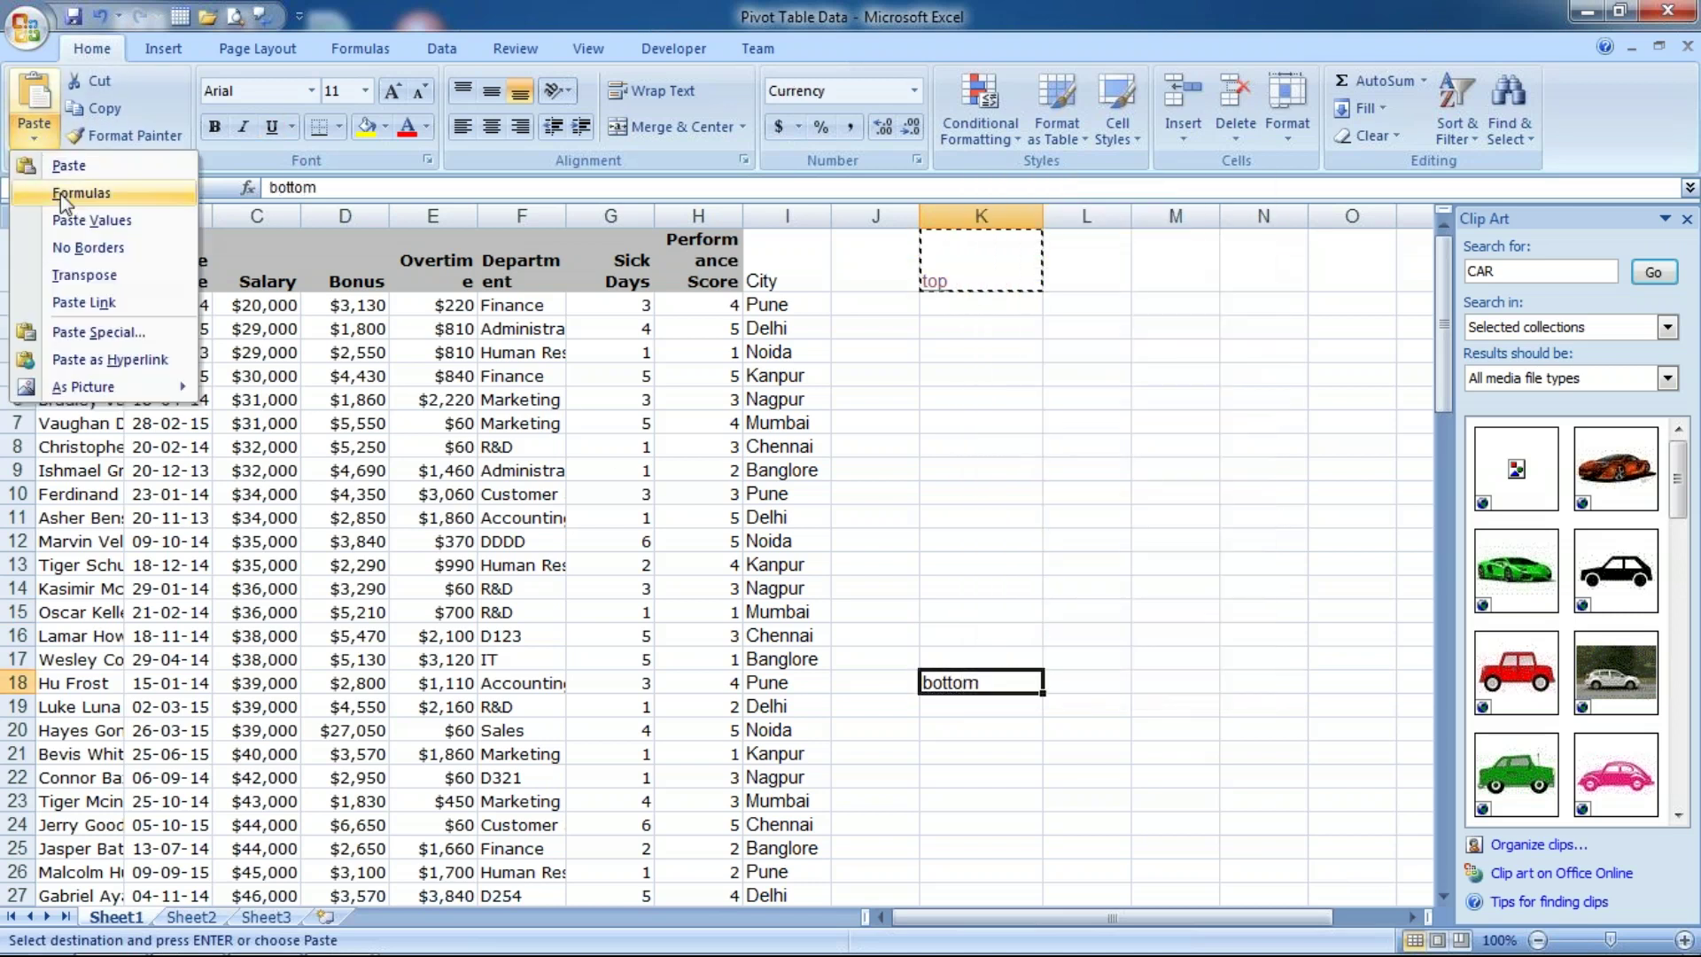
click(113, 359)
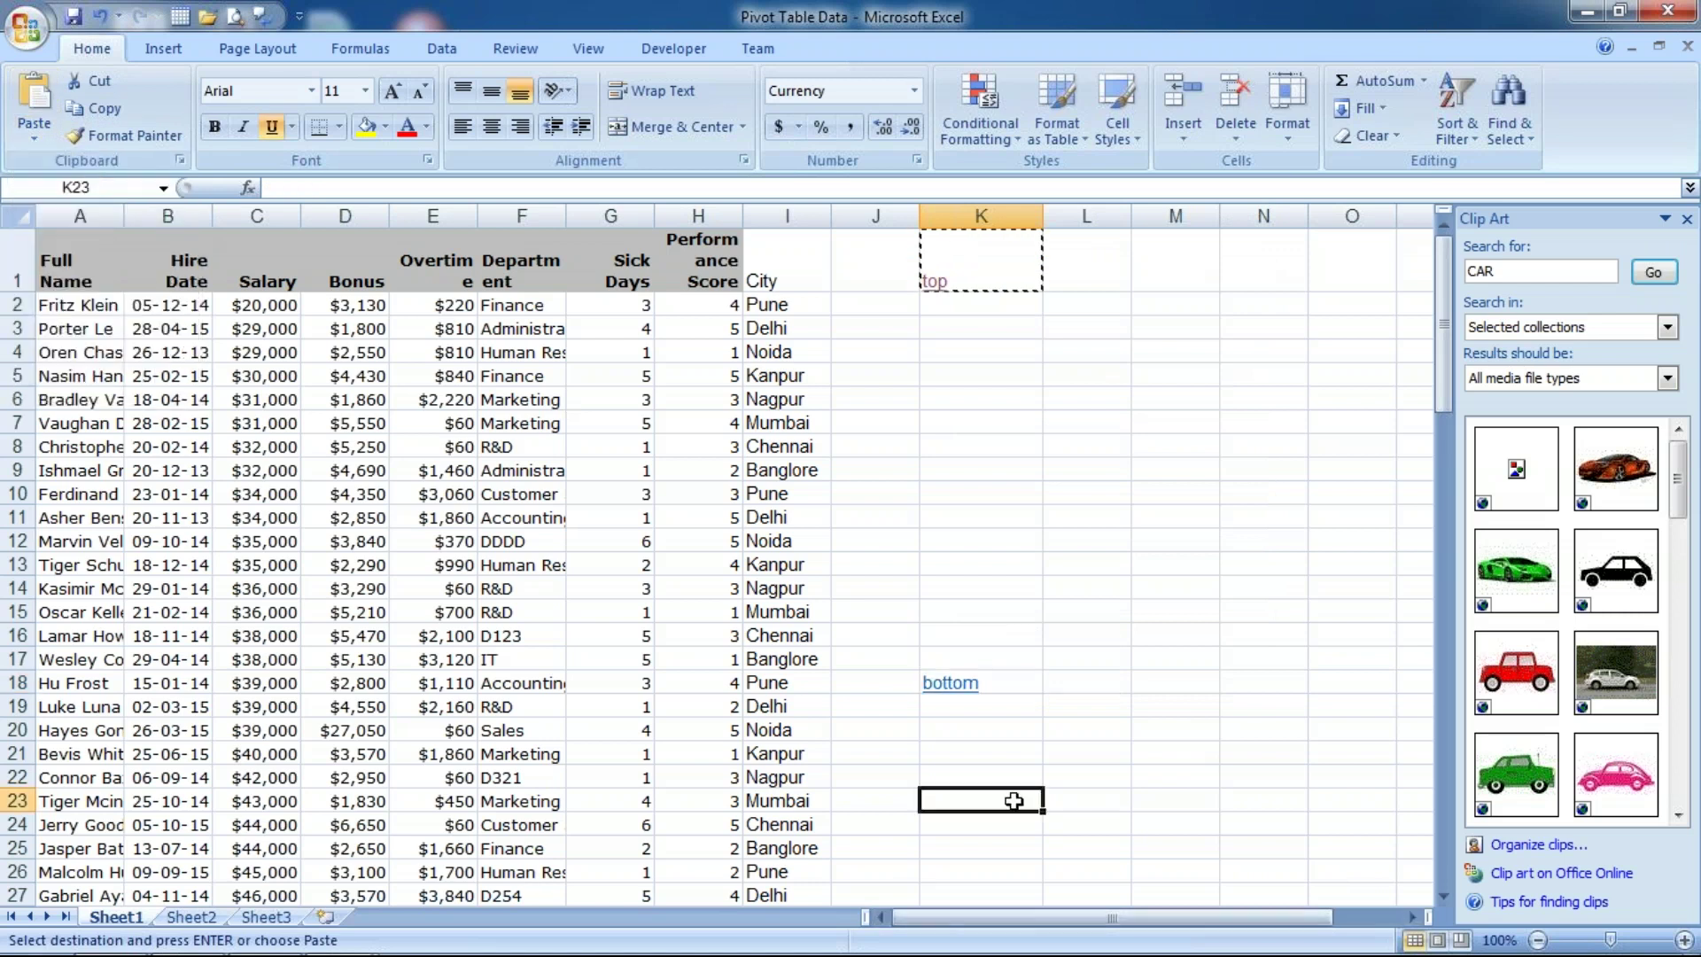
Test the bottom link to K1 several times, then clear the copy marquee.
click(950, 683)
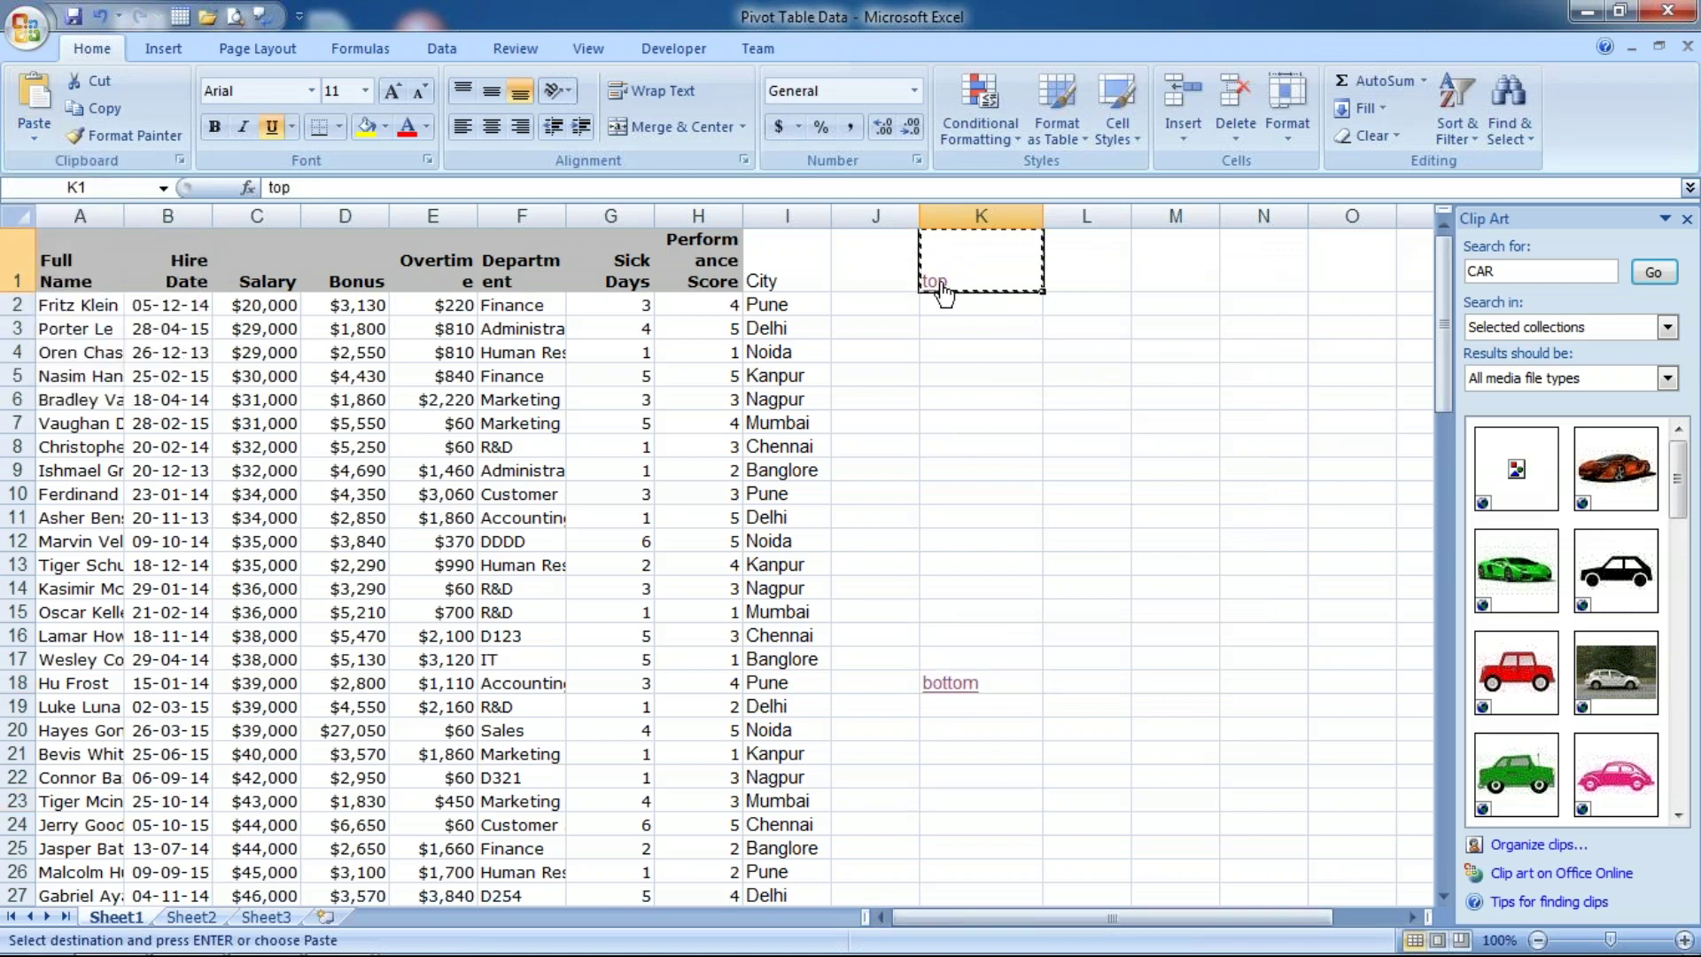
key(alt+Left)
click(941, 684)
key(alt+Left)
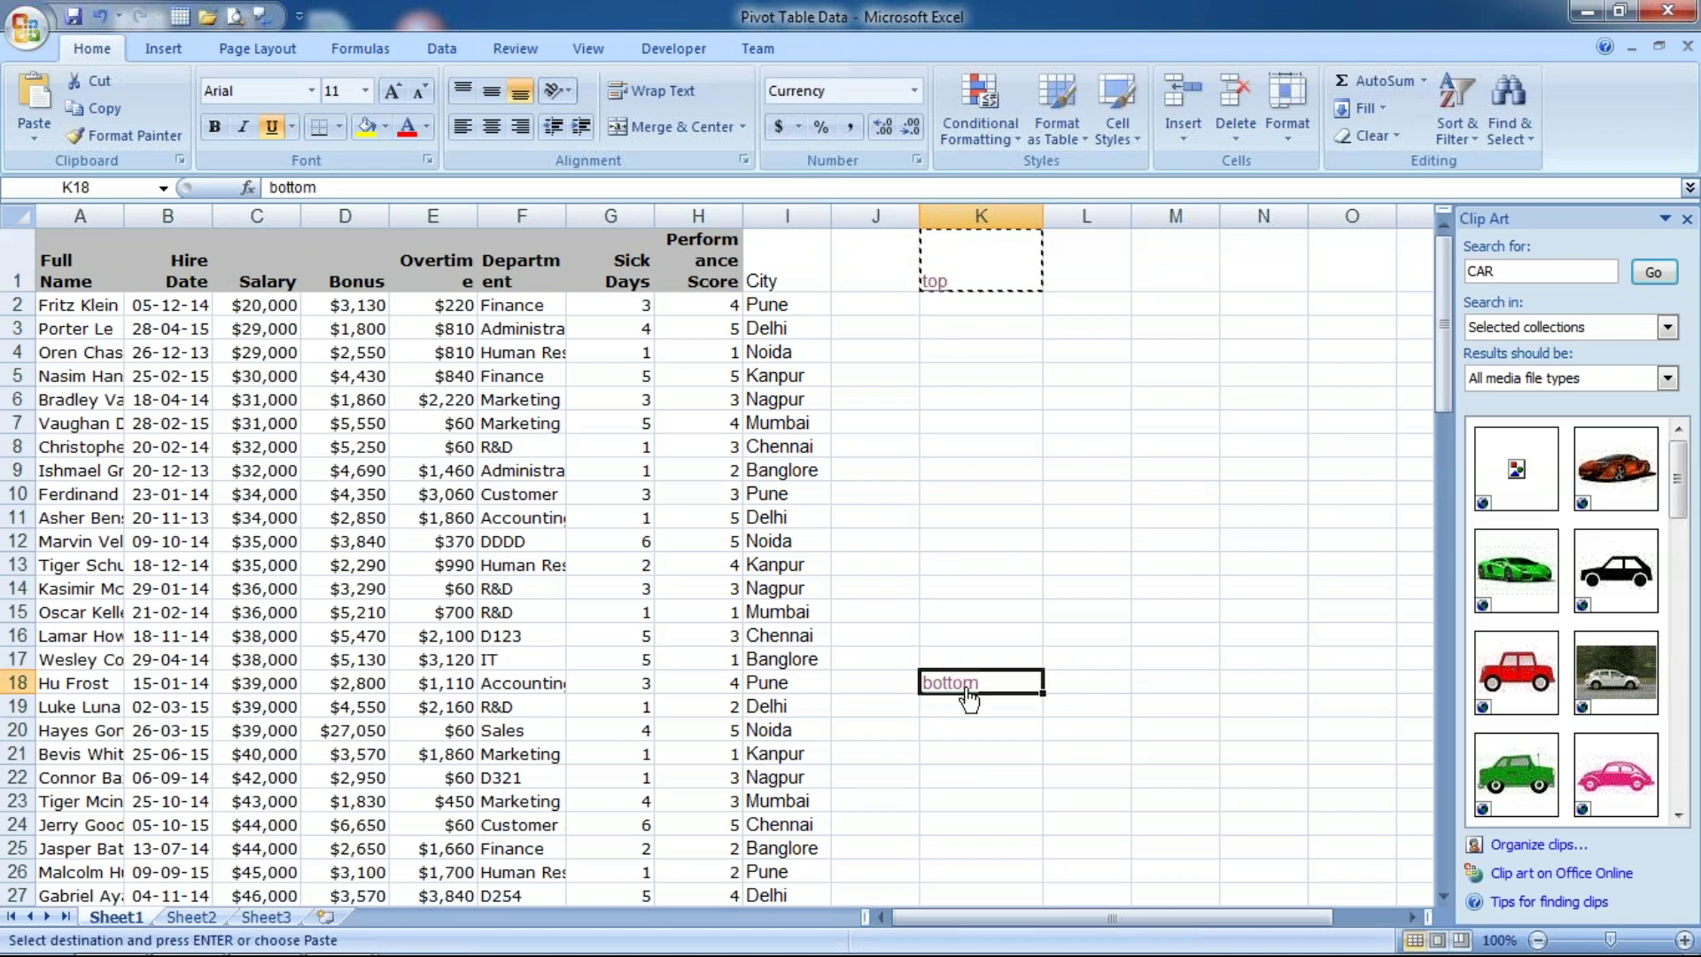
click(969, 700)
key(alt+Left)
click(934, 417)
key(Escape)
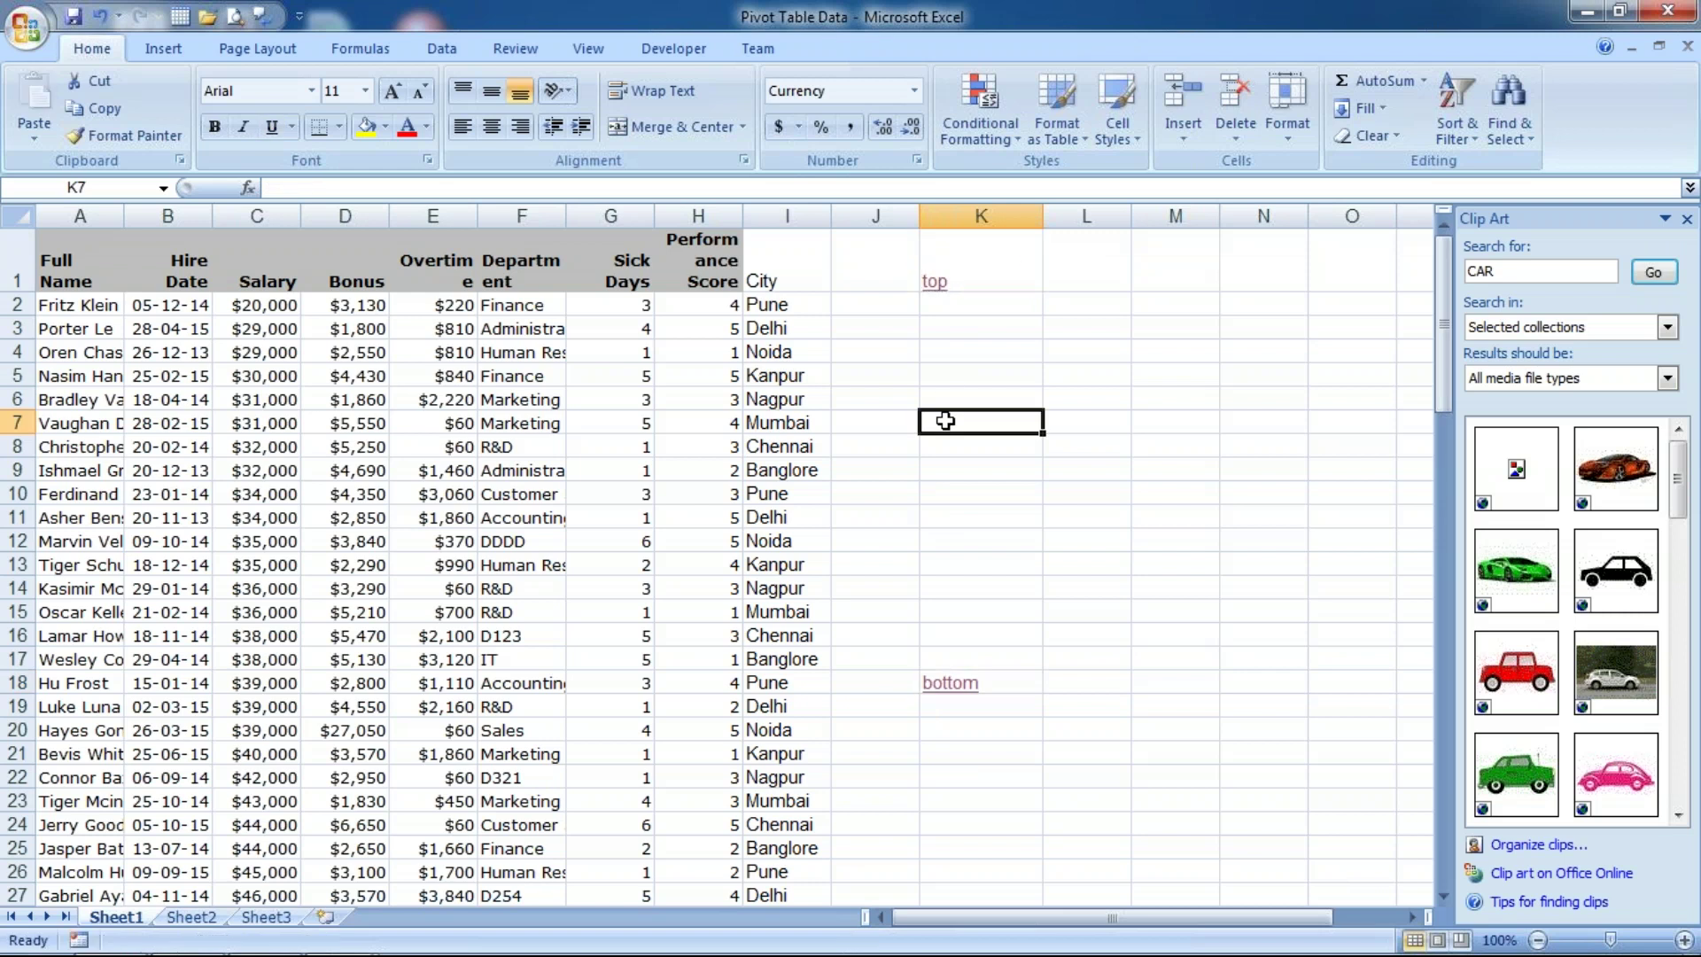
mouse_move(187, 932)
click(780, 635)
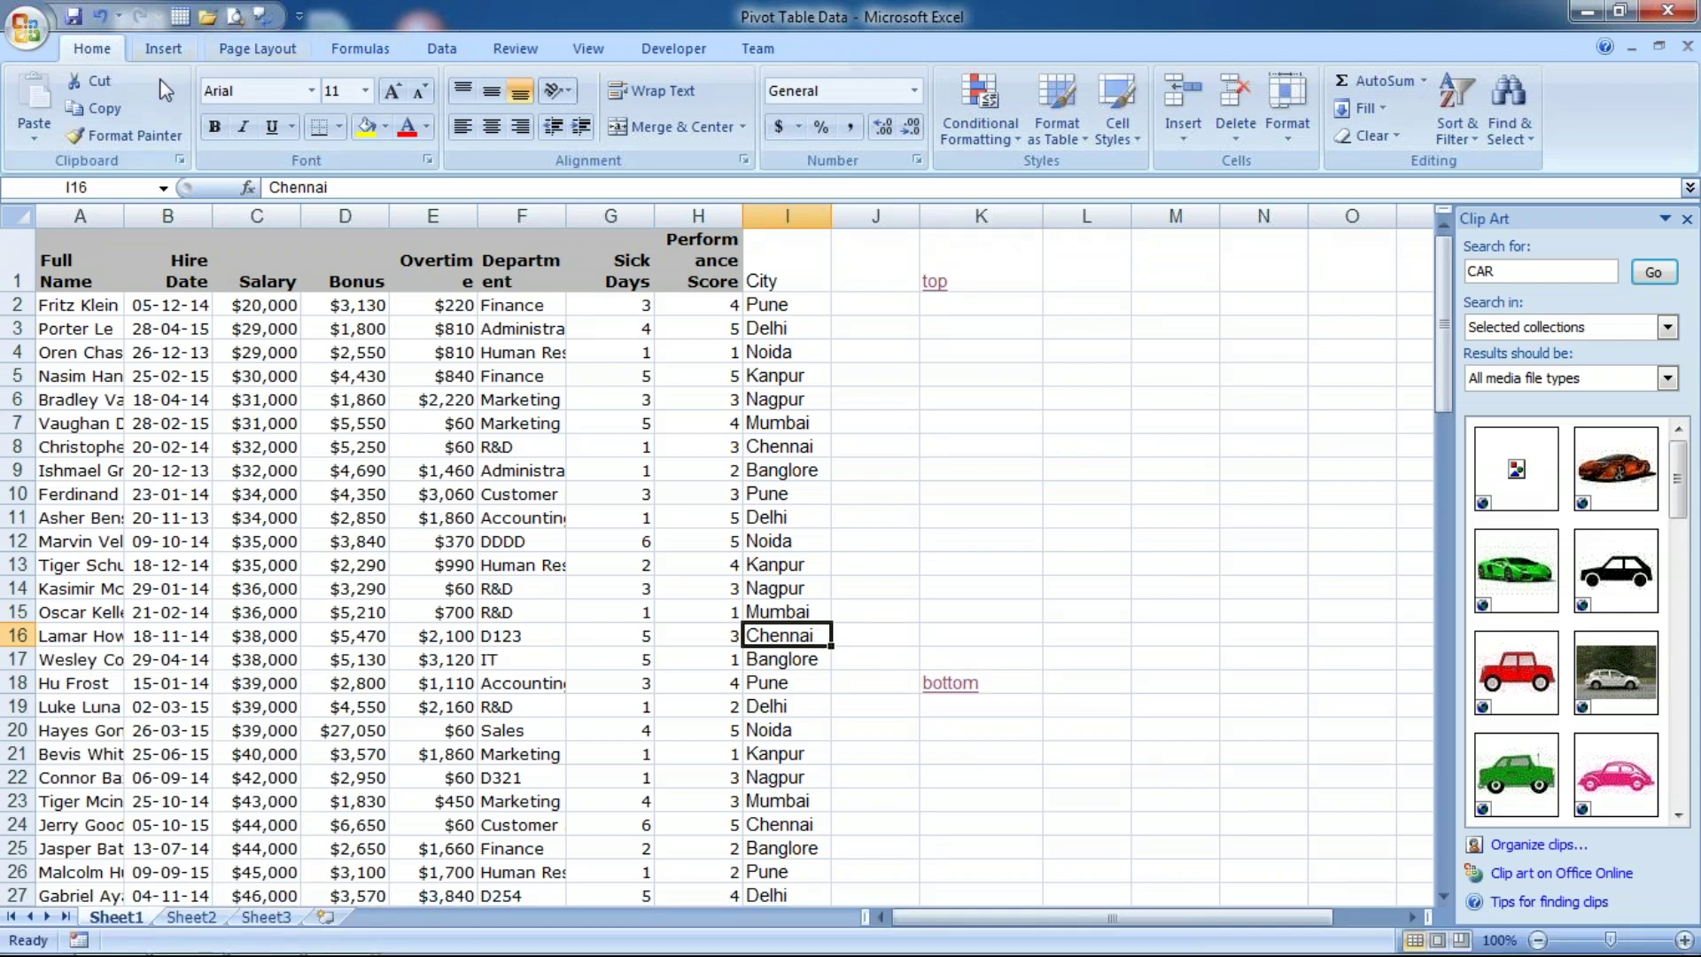
Draw a text box right of the data table, around columns J–M, reading THIS IMAGE.
click(163, 48)
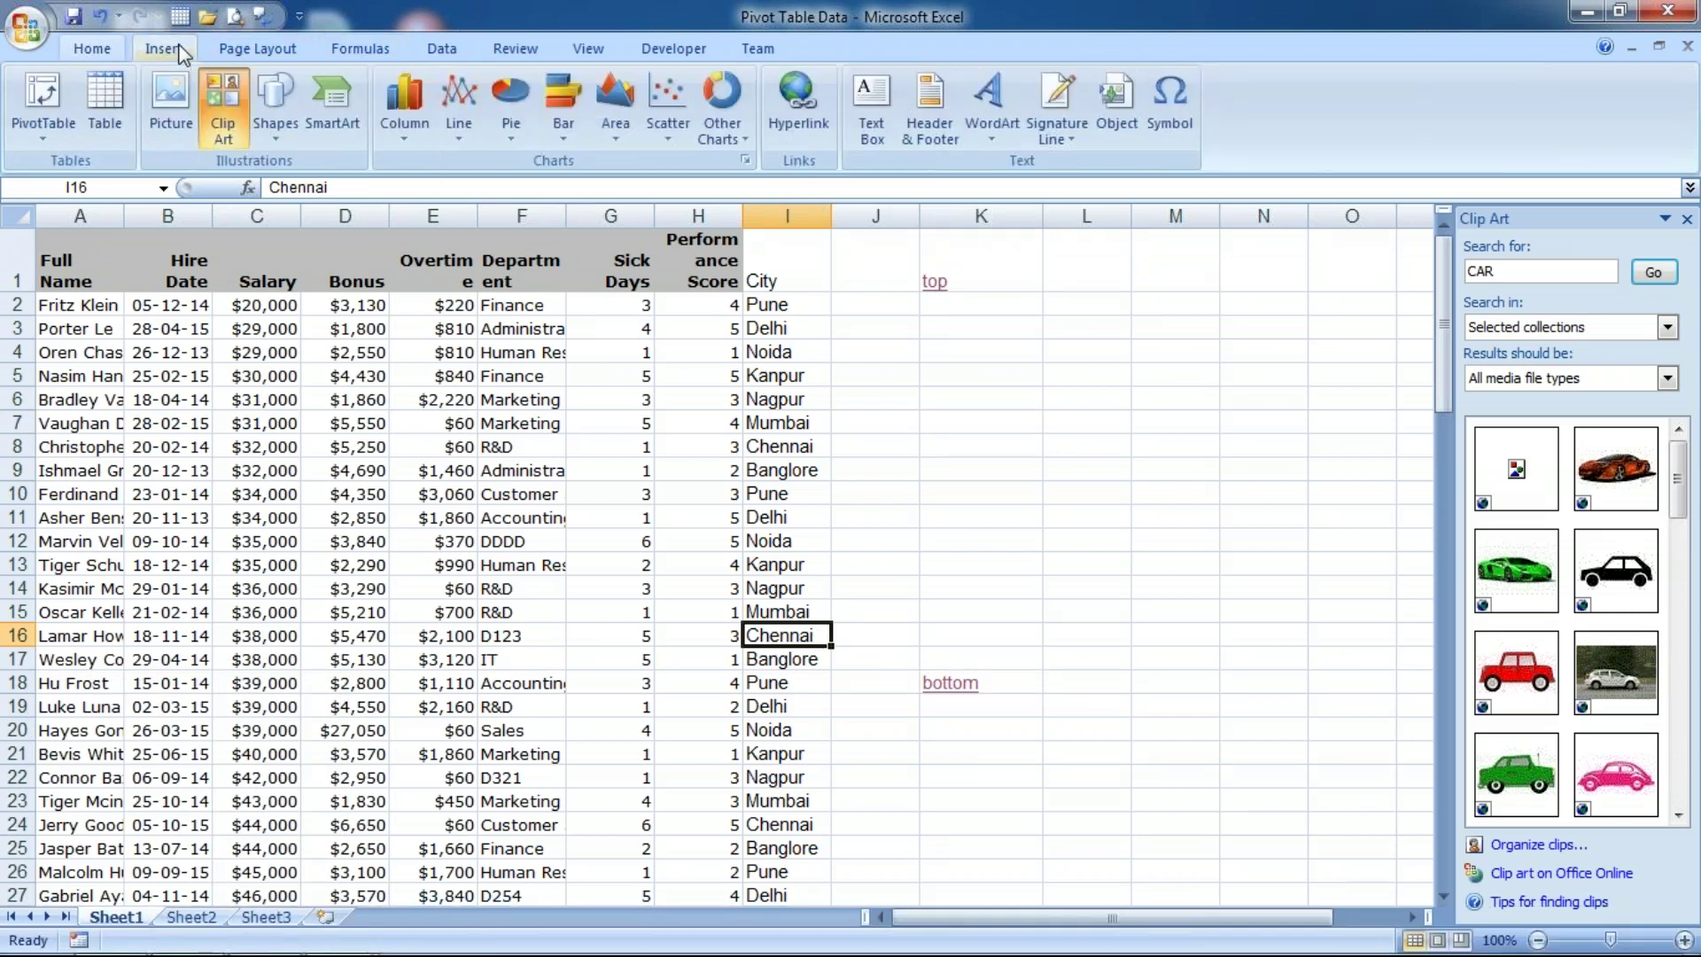
click(871, 133)
drag(873, 330, 1243, 488)
text(THIS)
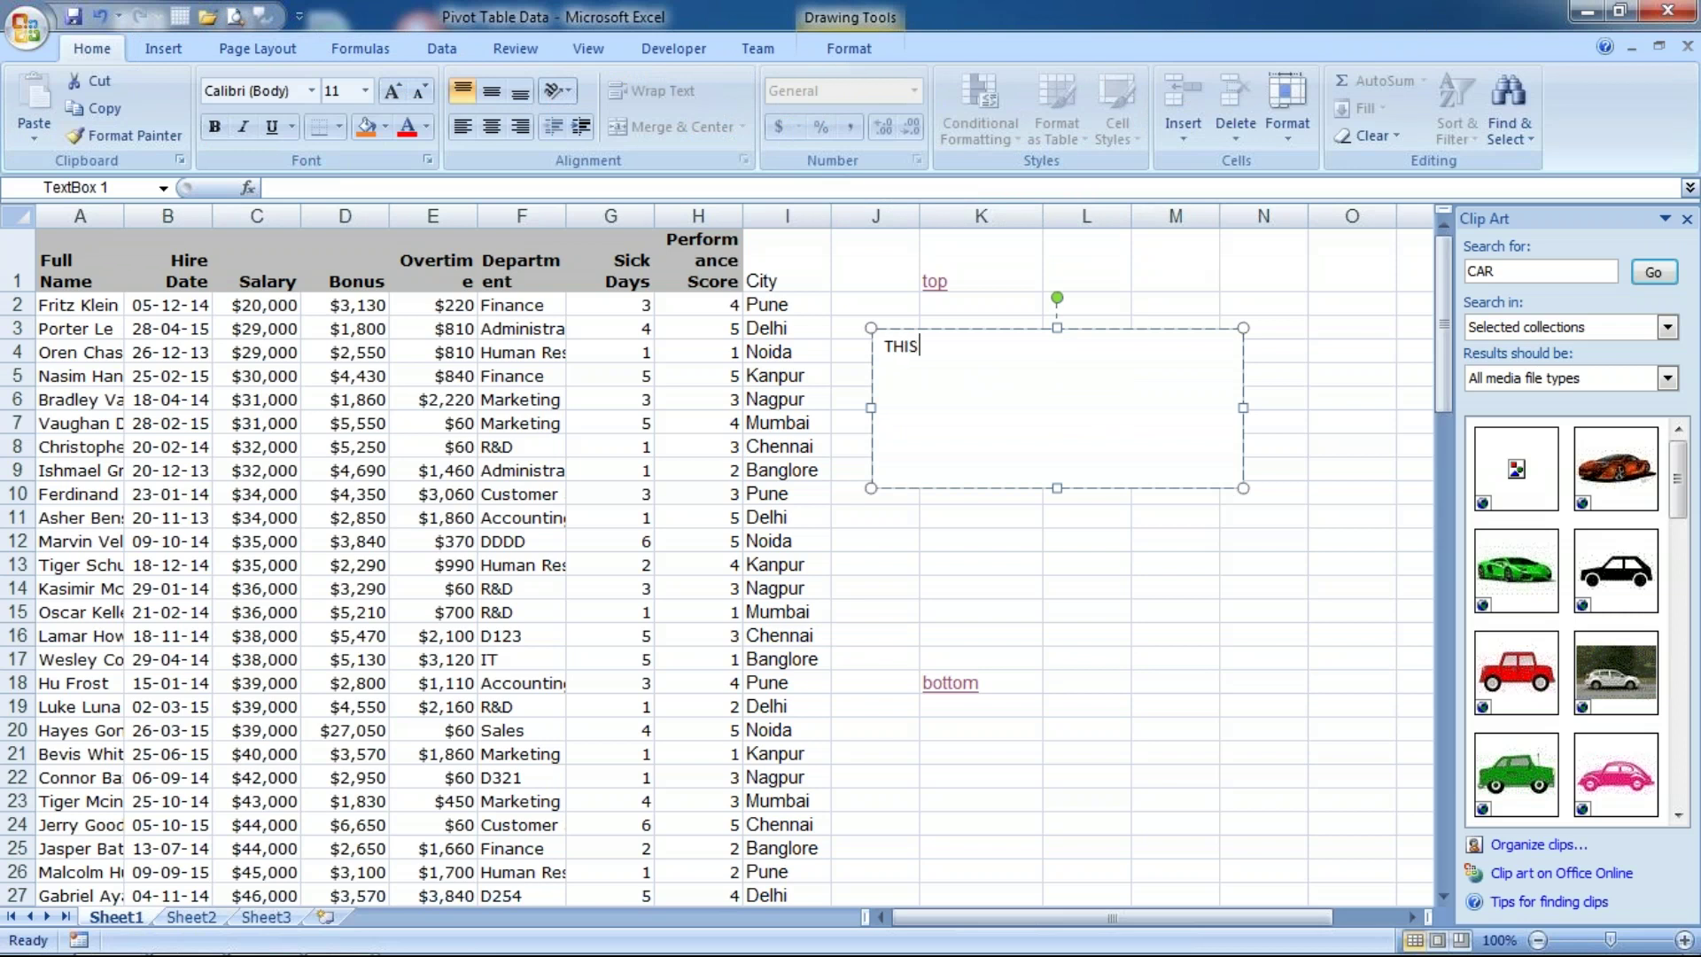
text(IAM)
key(BackSpace)
key(BackSpace)
key(BackSpace)
text(IMAGE)
key(Escape)
click(1176, 728)
click(1007, 436)
click(177, 55)
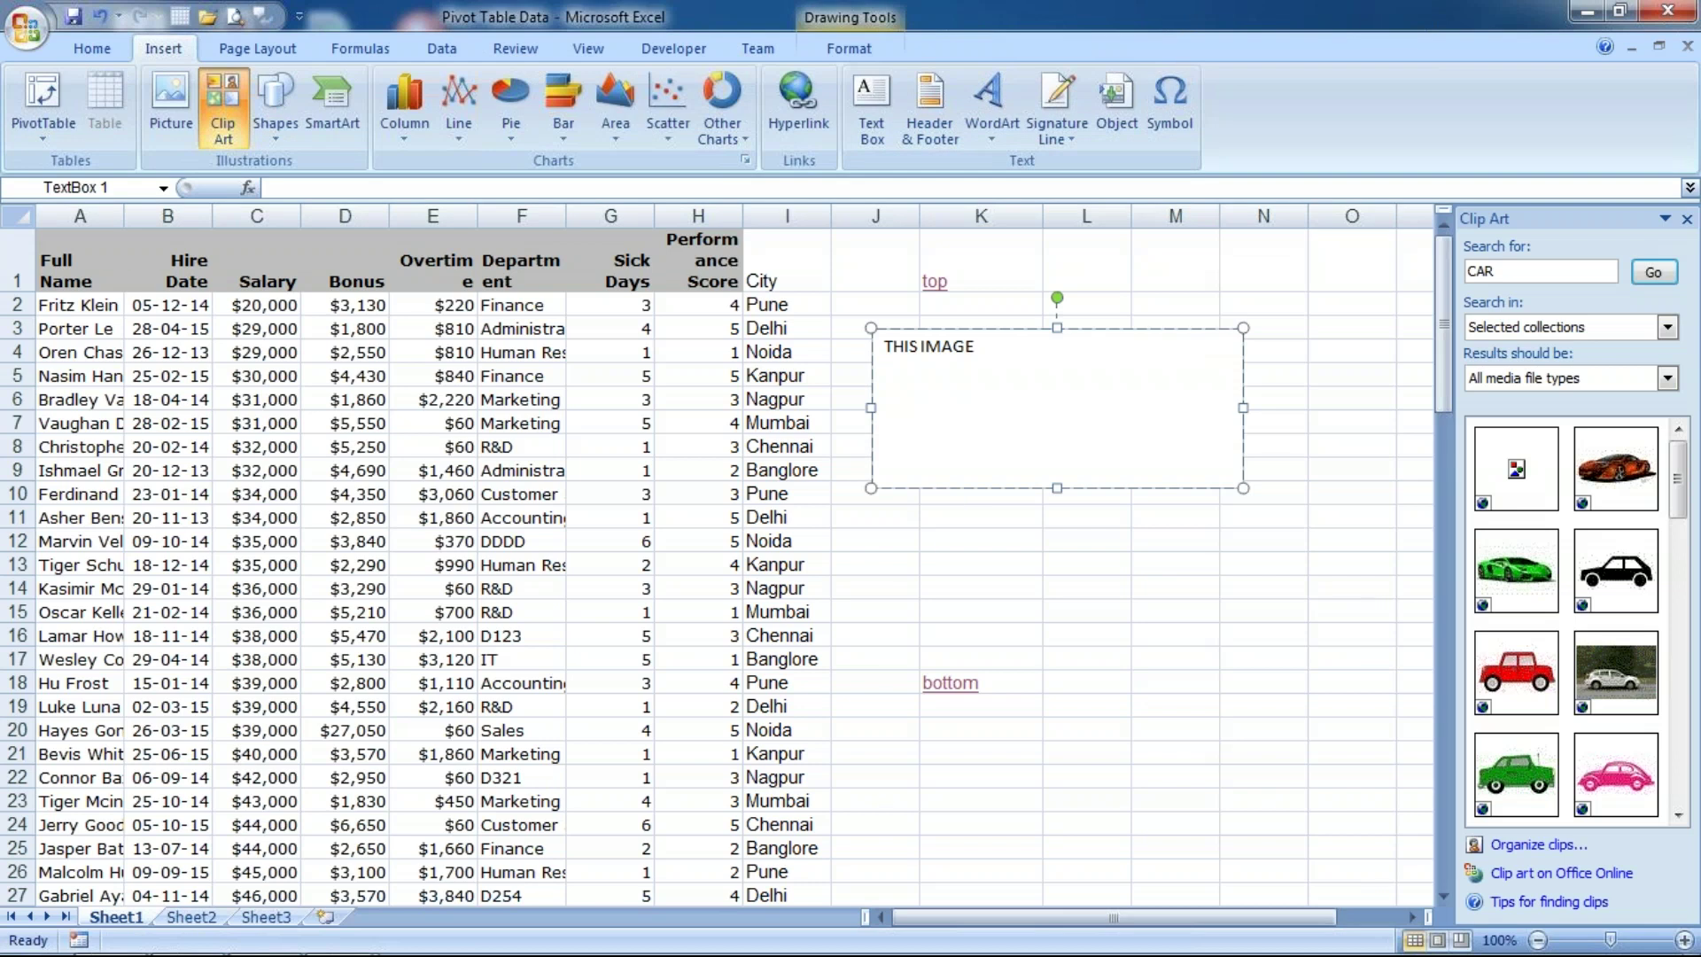
click(61, 274)
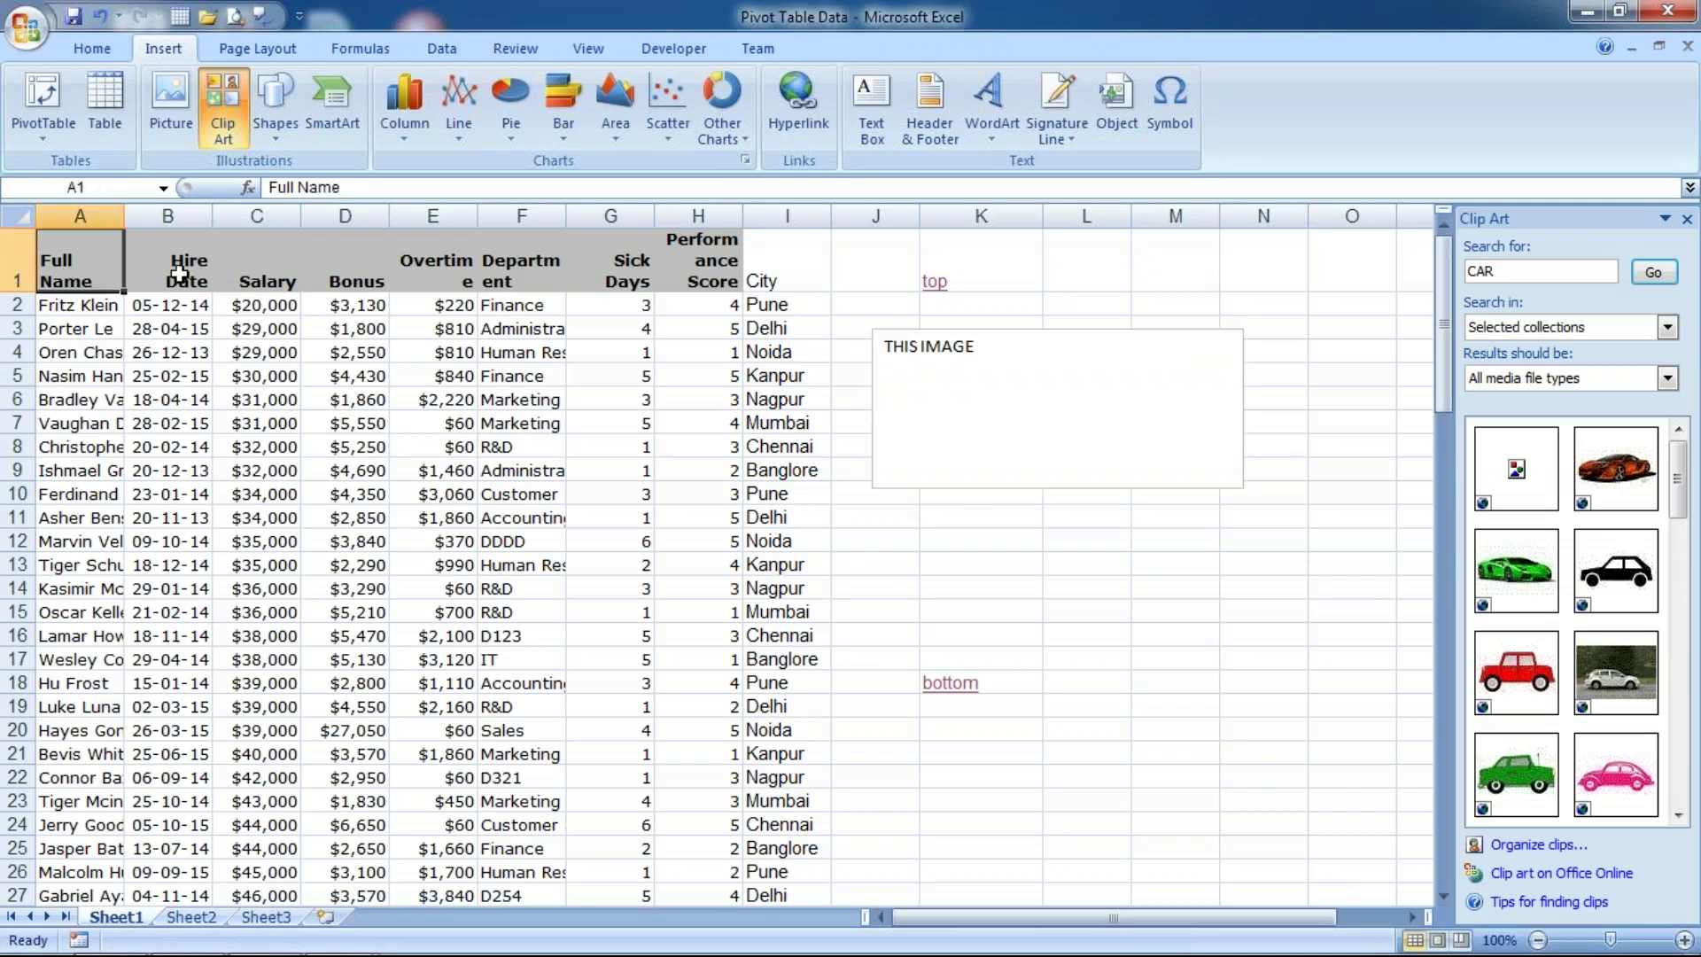
Insert the page number code into the left section of the header.
click(940, 133)
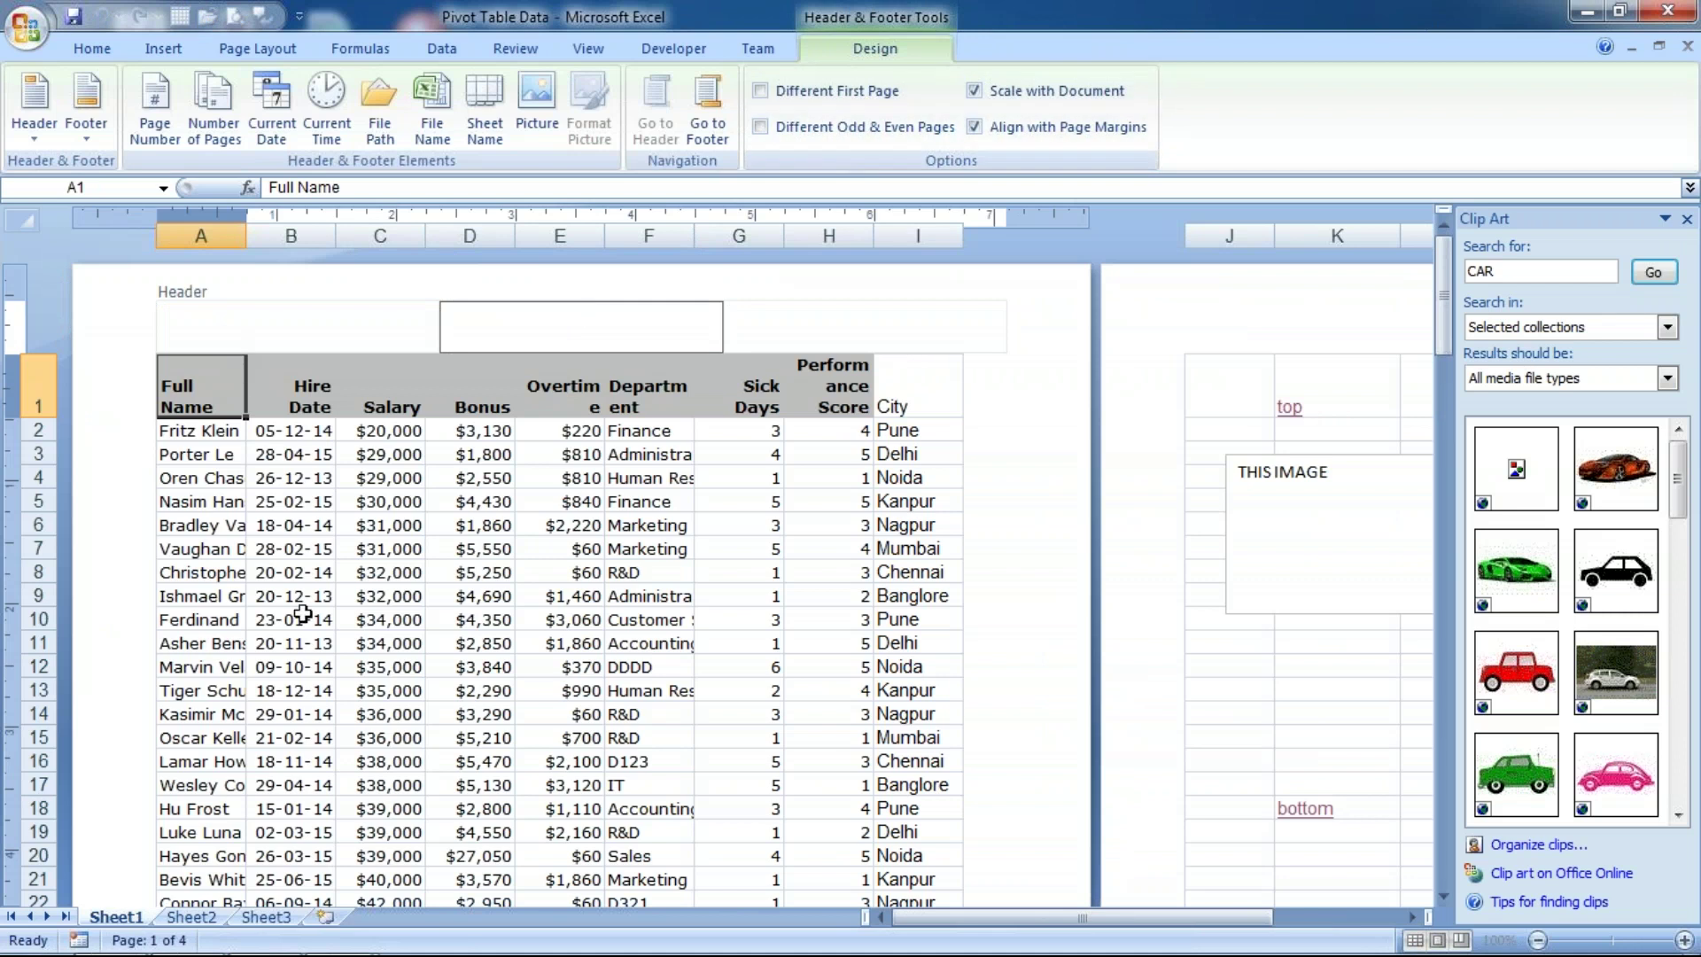
click(292, 319)
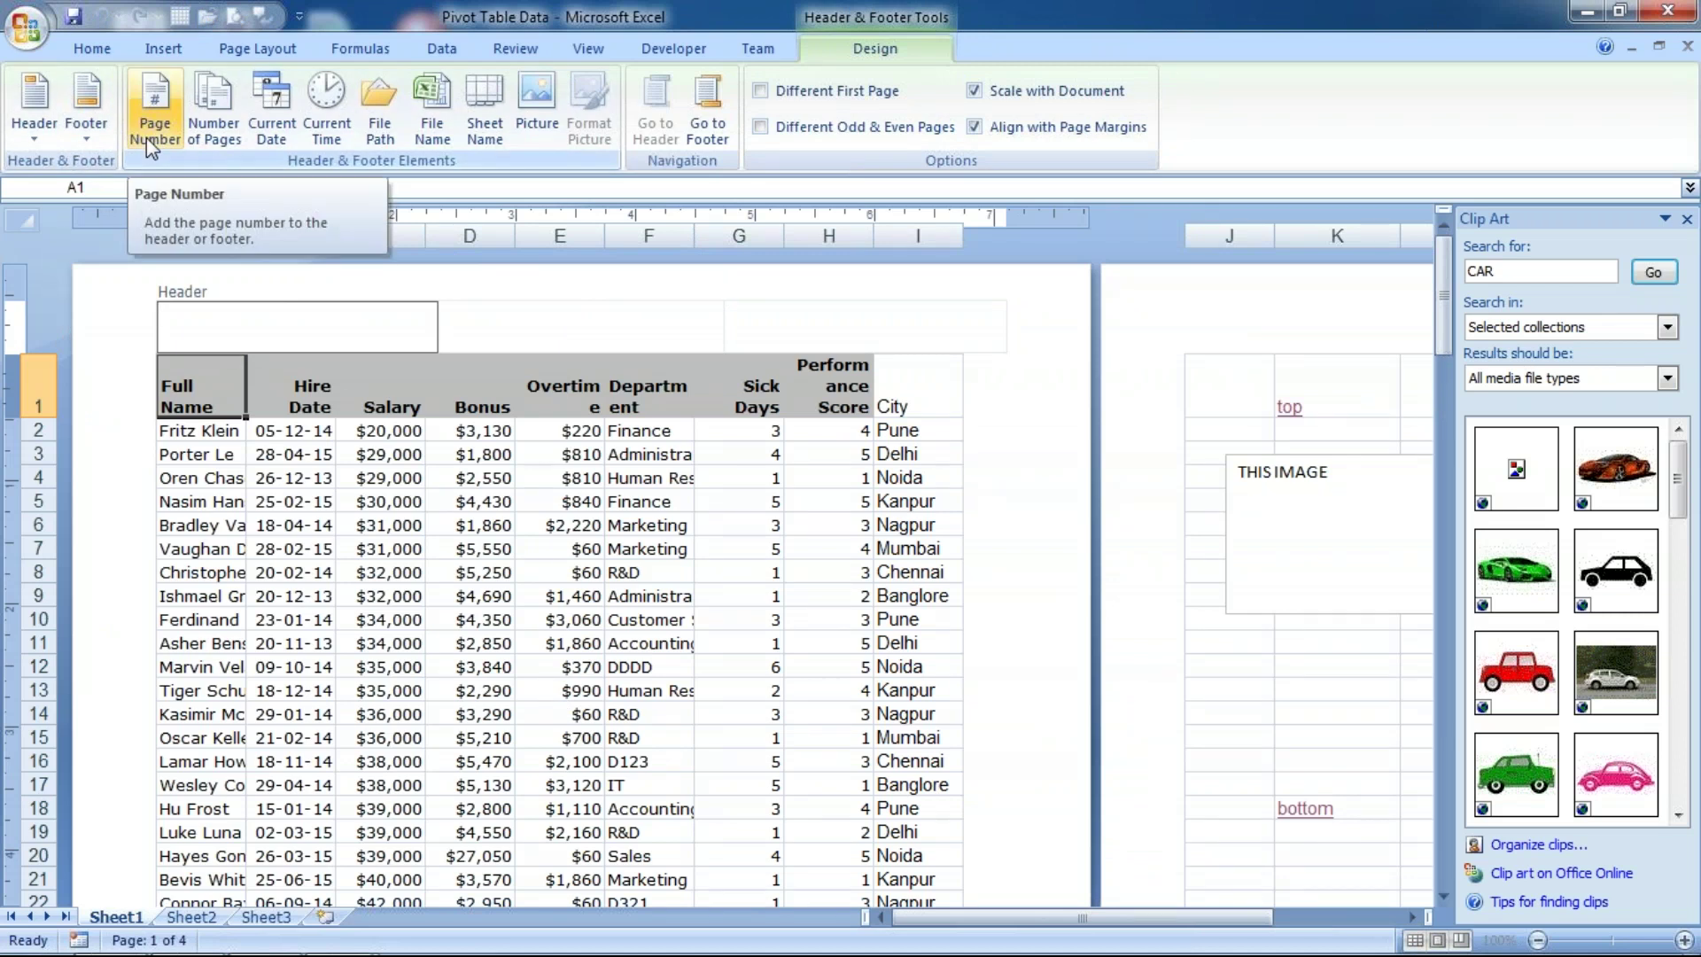
key(Escape)
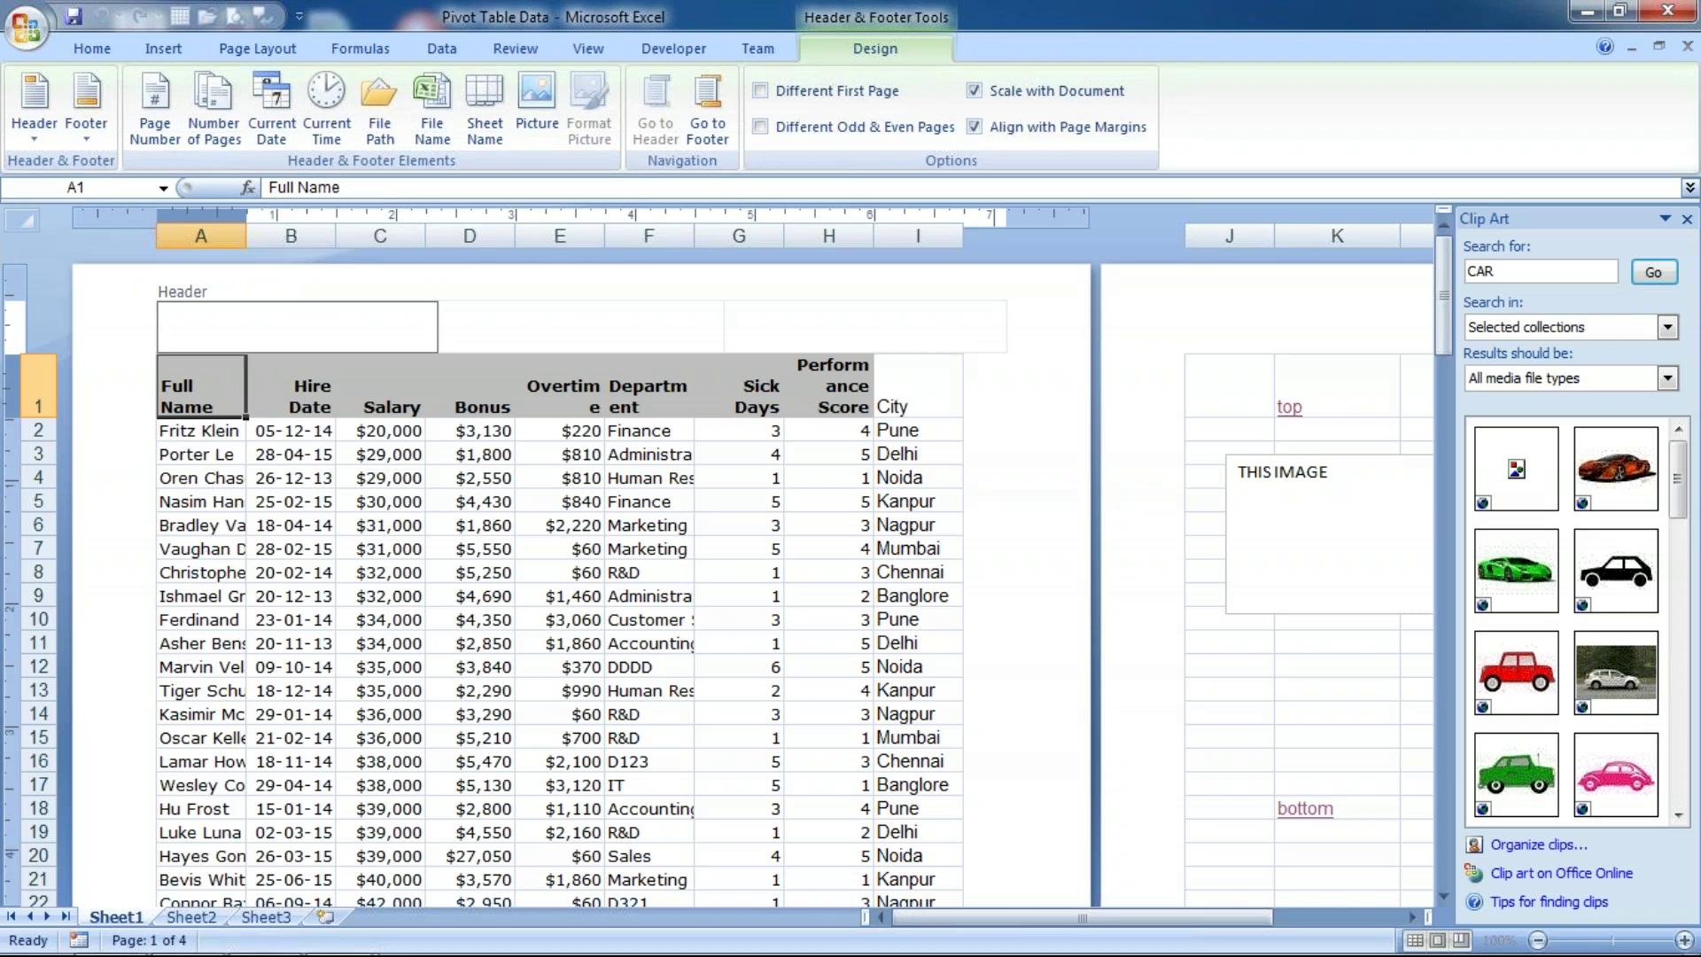
click(155, 115)
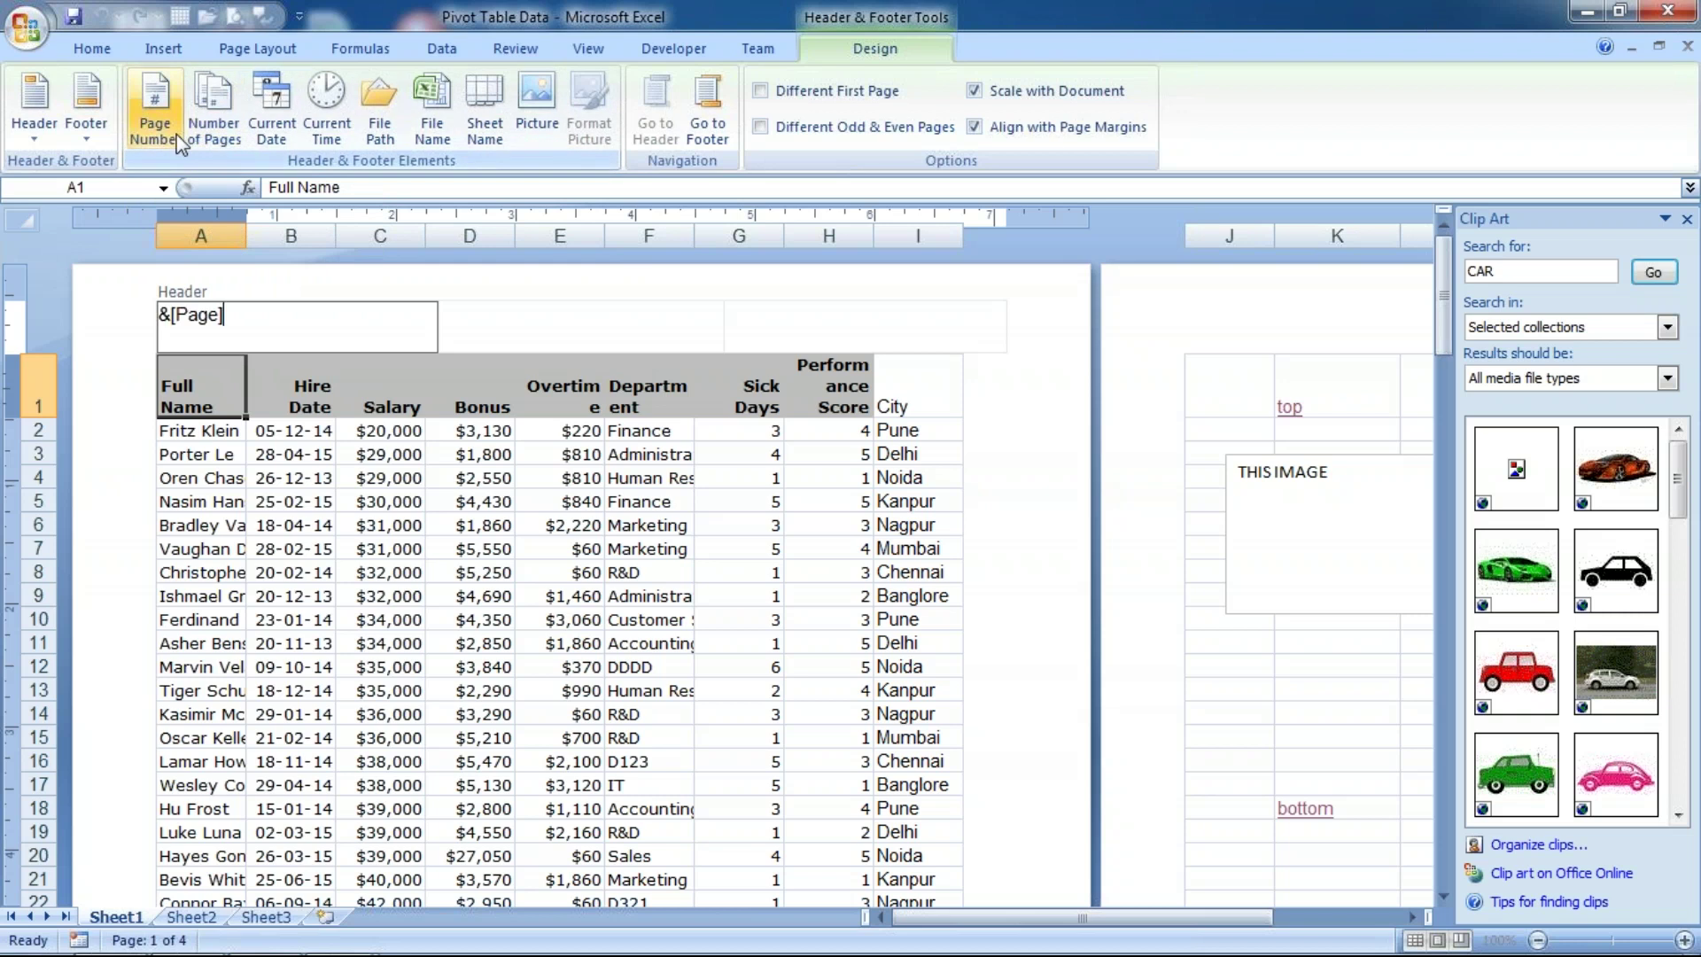
click(131, 472)
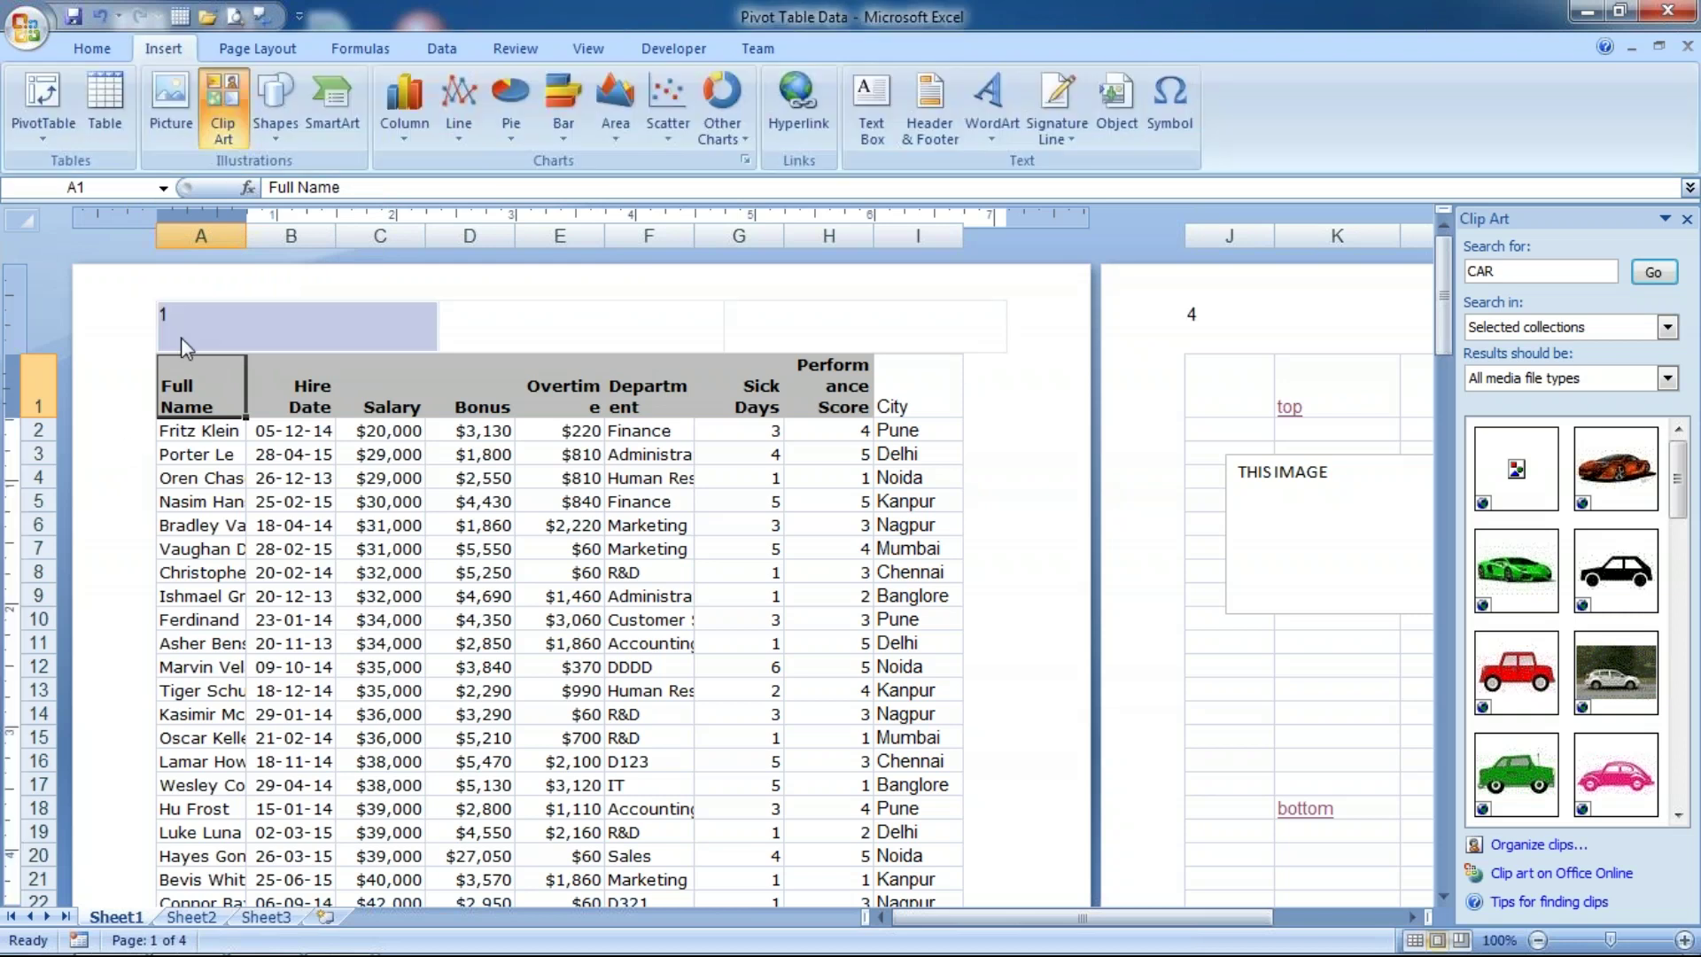
Scroll through the pages to confirm each header shows its own number (1, 2, 3, 4).
scroll(181, 337, down, 3)
scroll(576, 576, down, 5)
scroll(576, 576, down, 6)
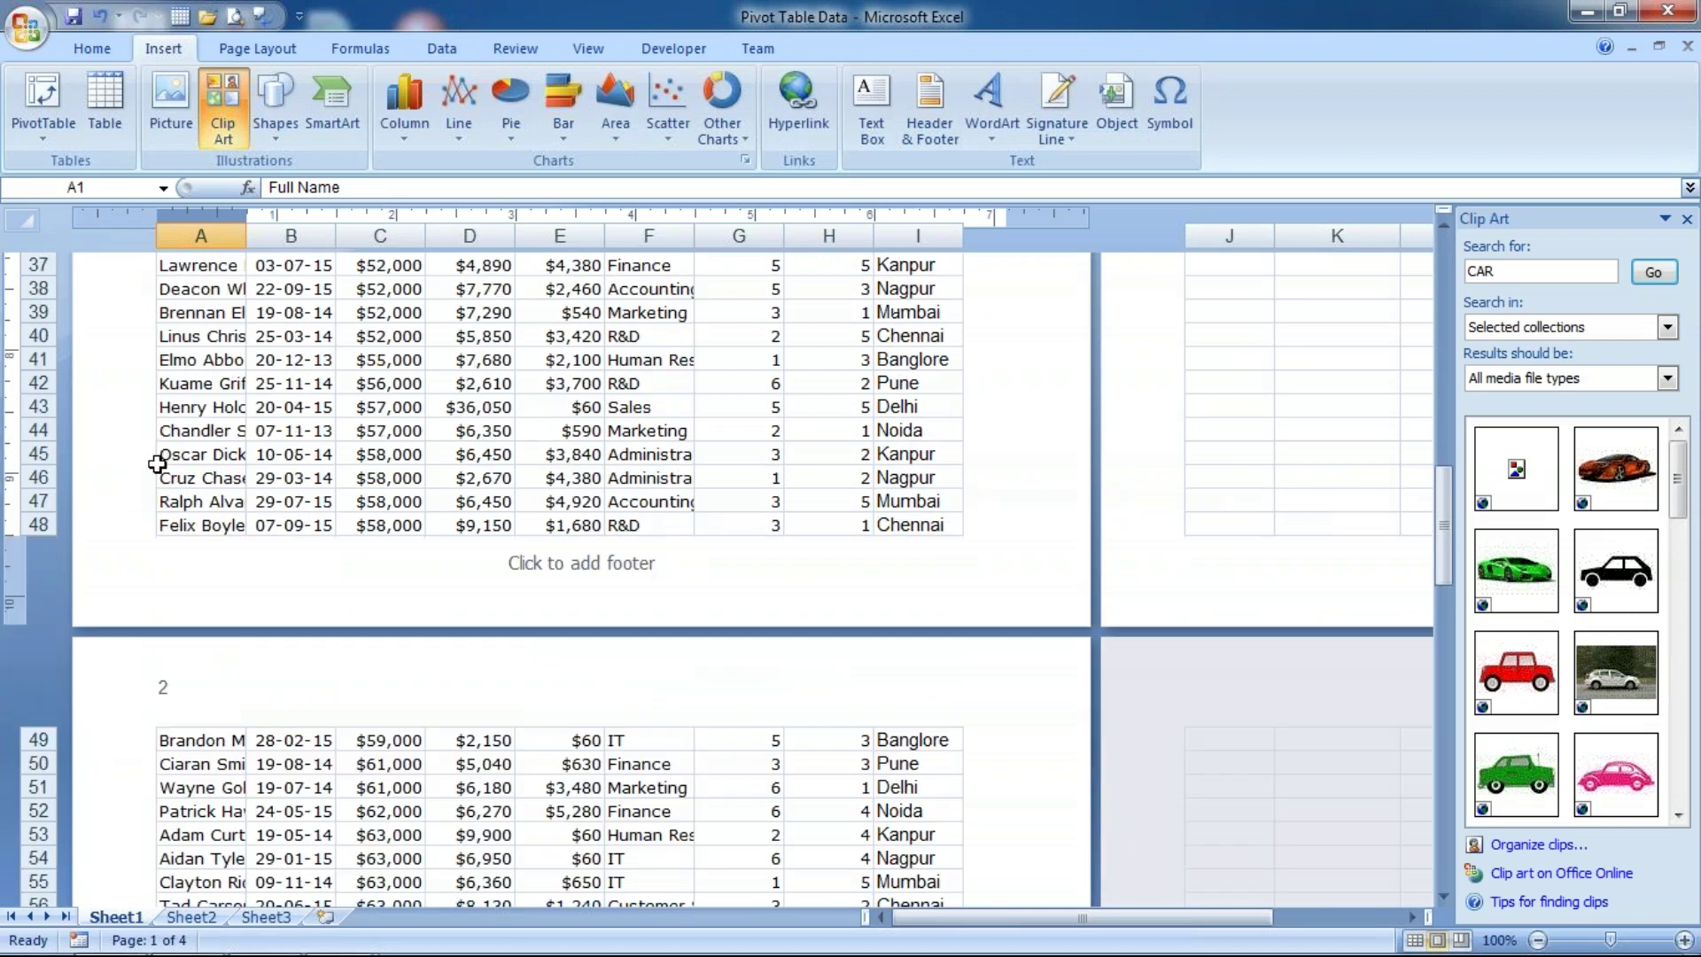
scroll(576, 576, down, 2)
scroll(576, 576, down, 3)
scroll(576, 576, down, 5)
scroll(576, 576, down, 6)
scroll(576, 576, down, 4)
scroll(576, 576, up, 4)
scroll(576, 575, up, 9)
scroll(576, 576, up, 6)
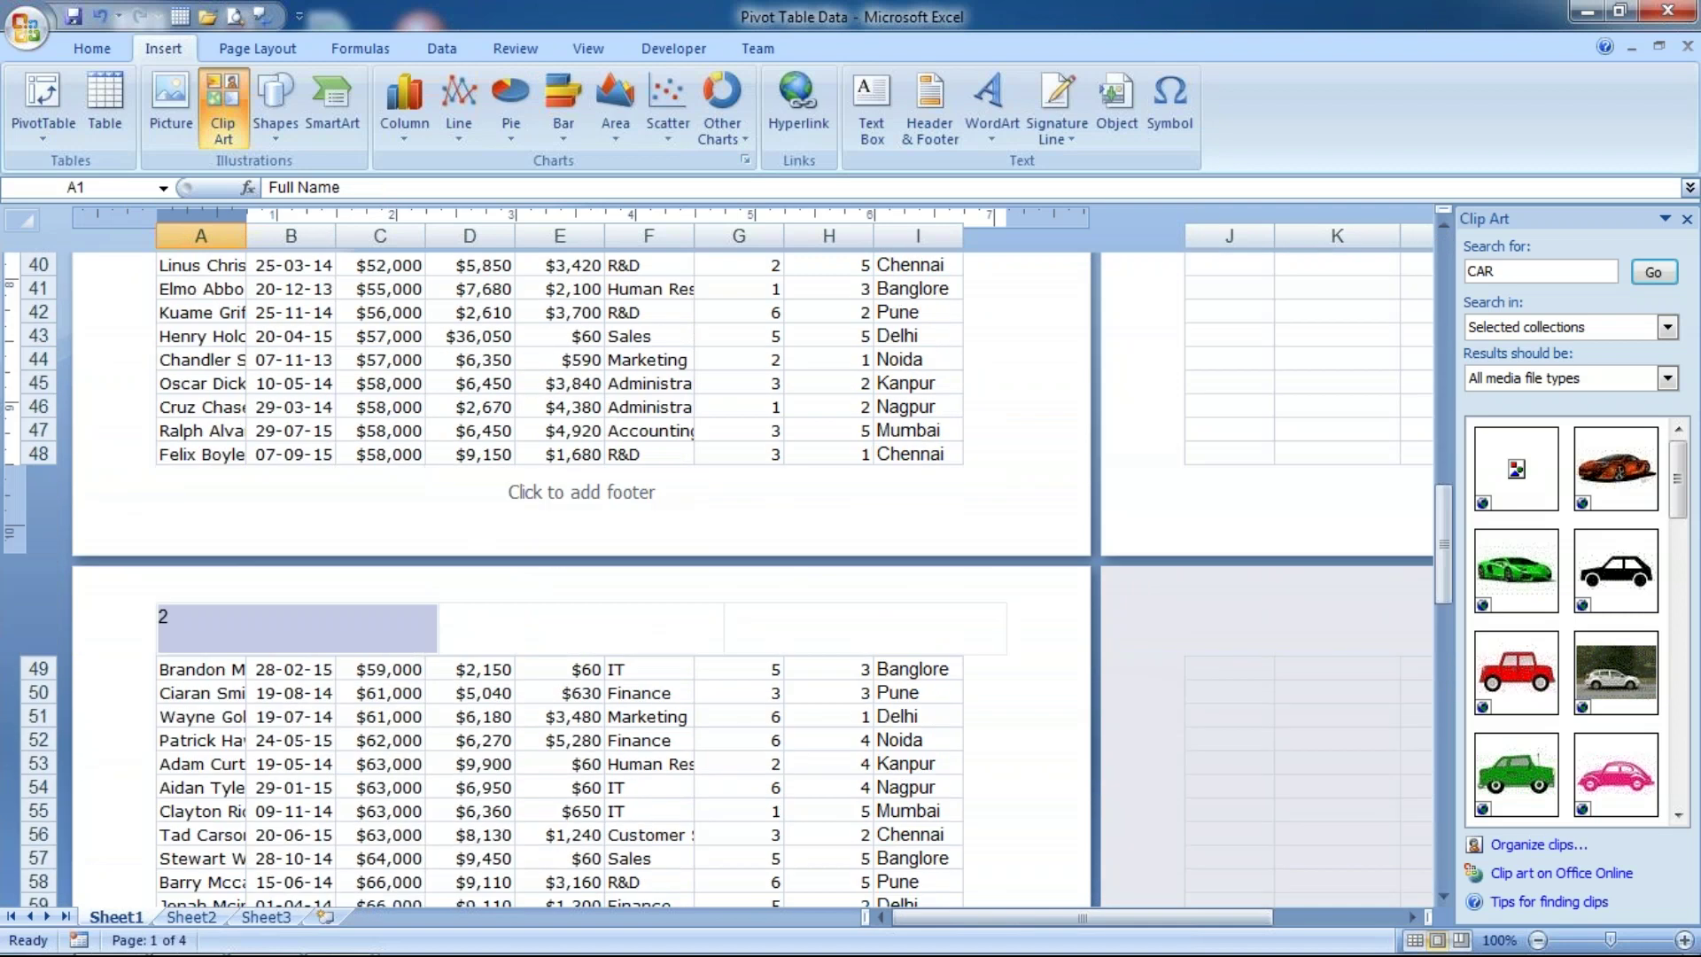
scroll(576, 576, up, 9)
scroll(576, 576, up, 2)
scroll(967, 498, up, 1)
scroll(968, 498, up, 2)
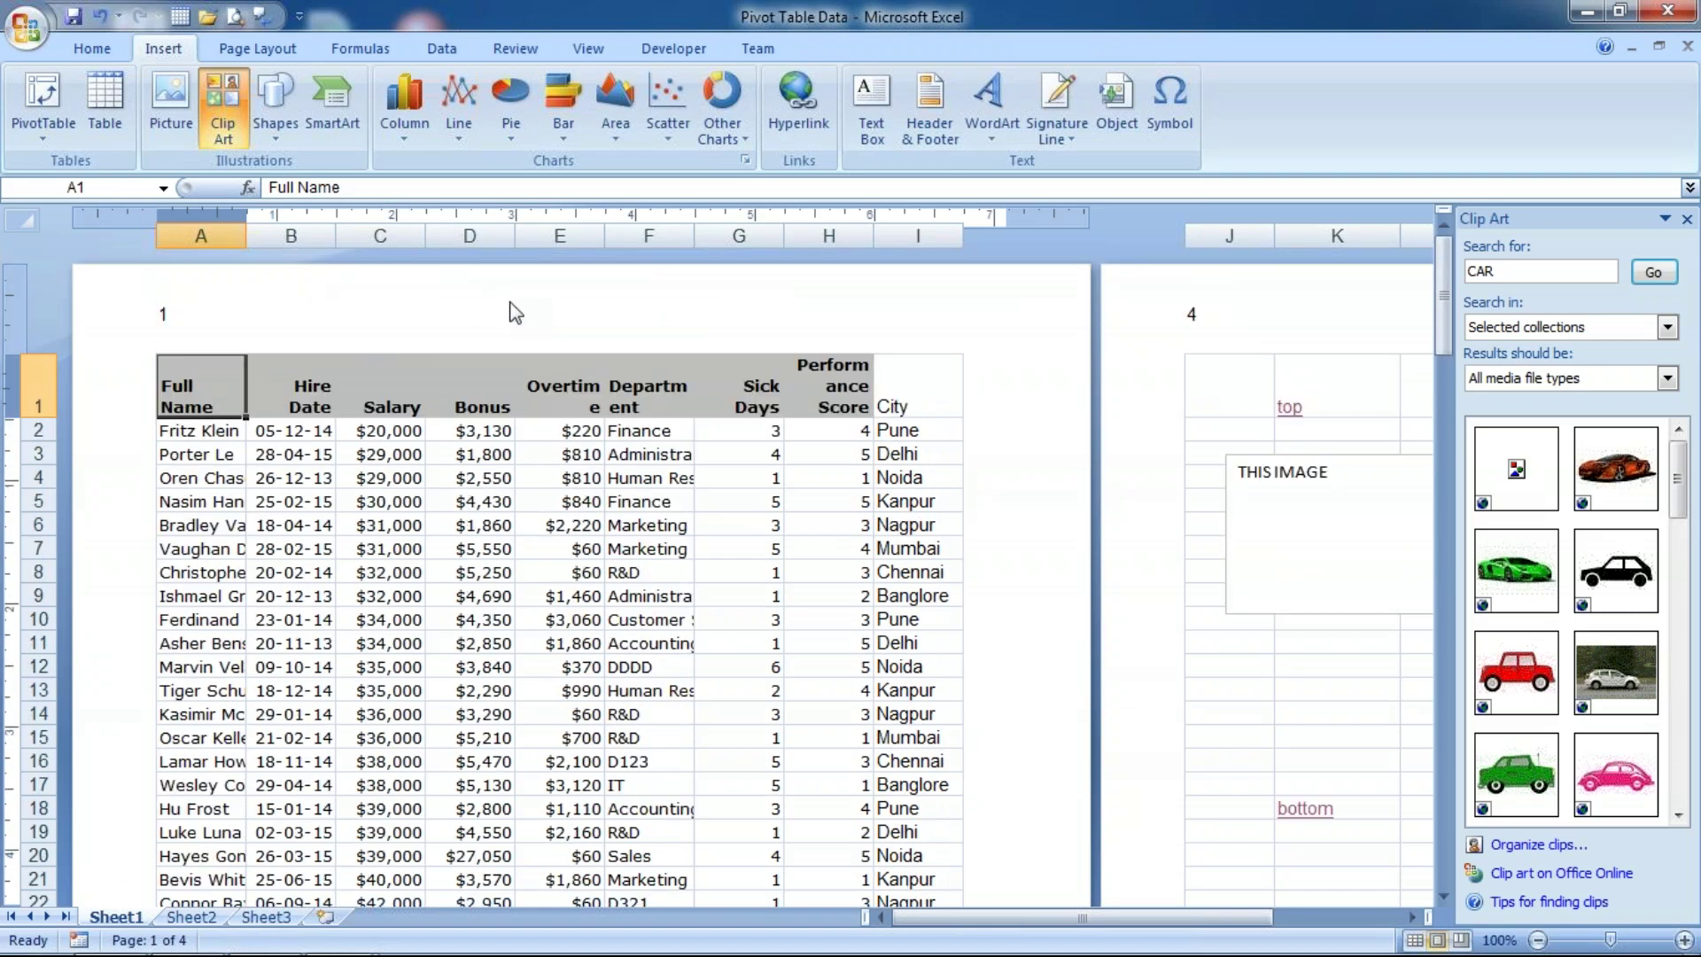
Try adding the total page count code to the header's left section.
click(517, 315)
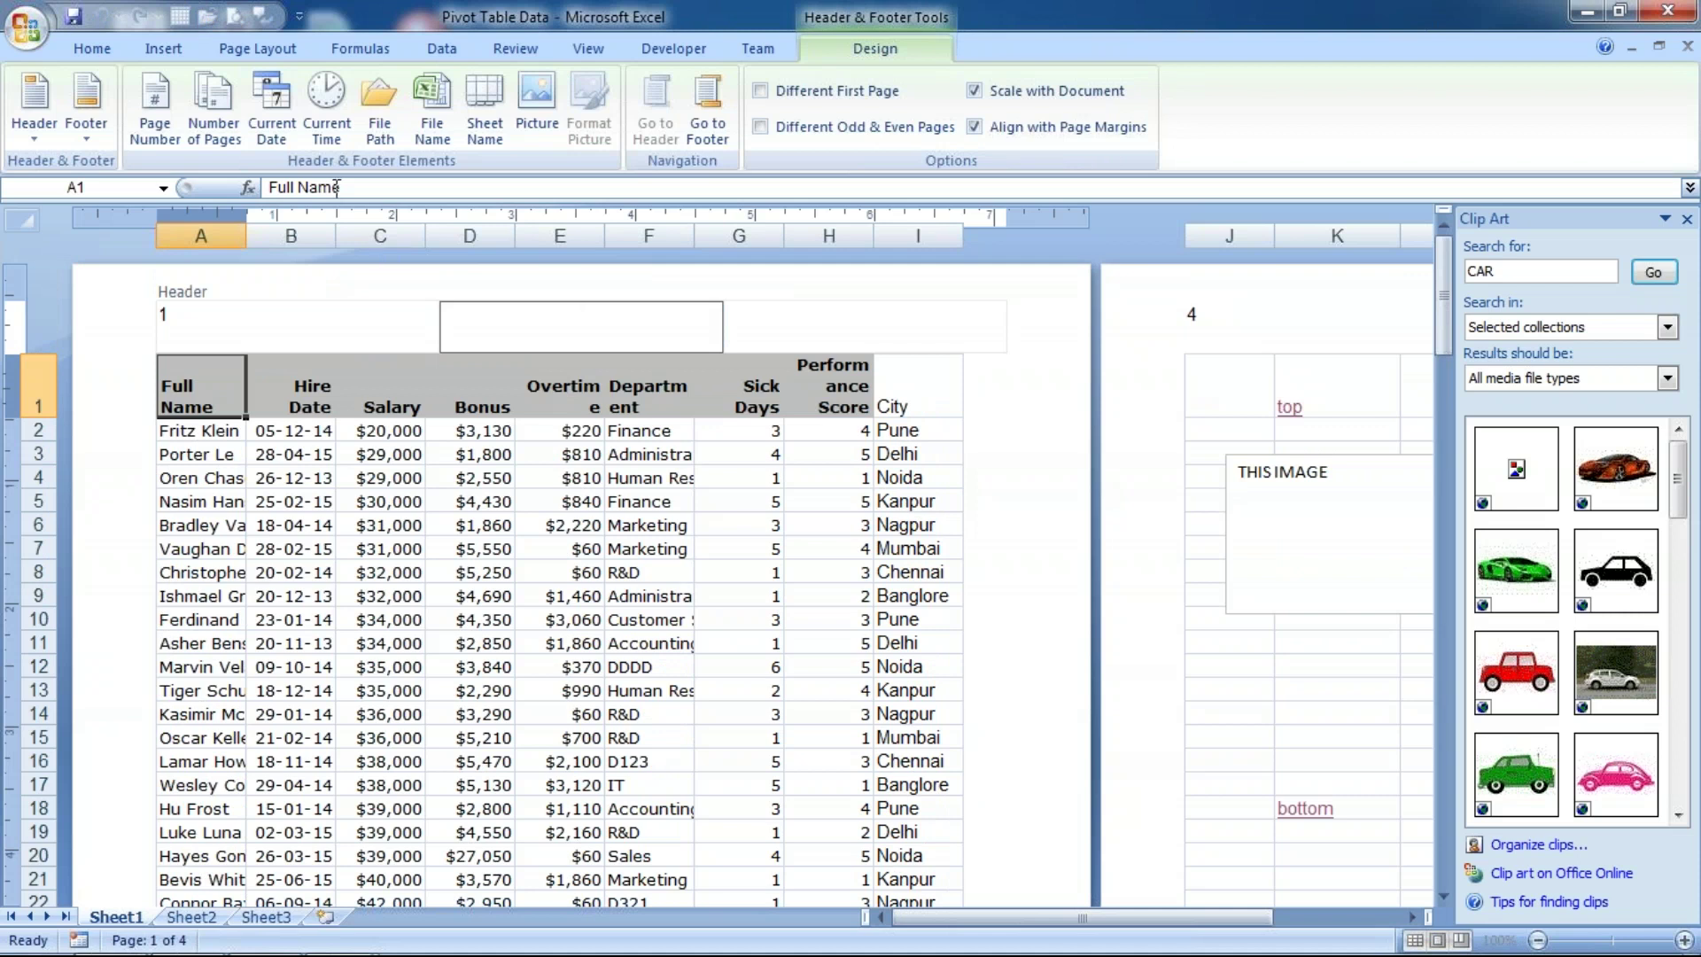
click(239, 133)
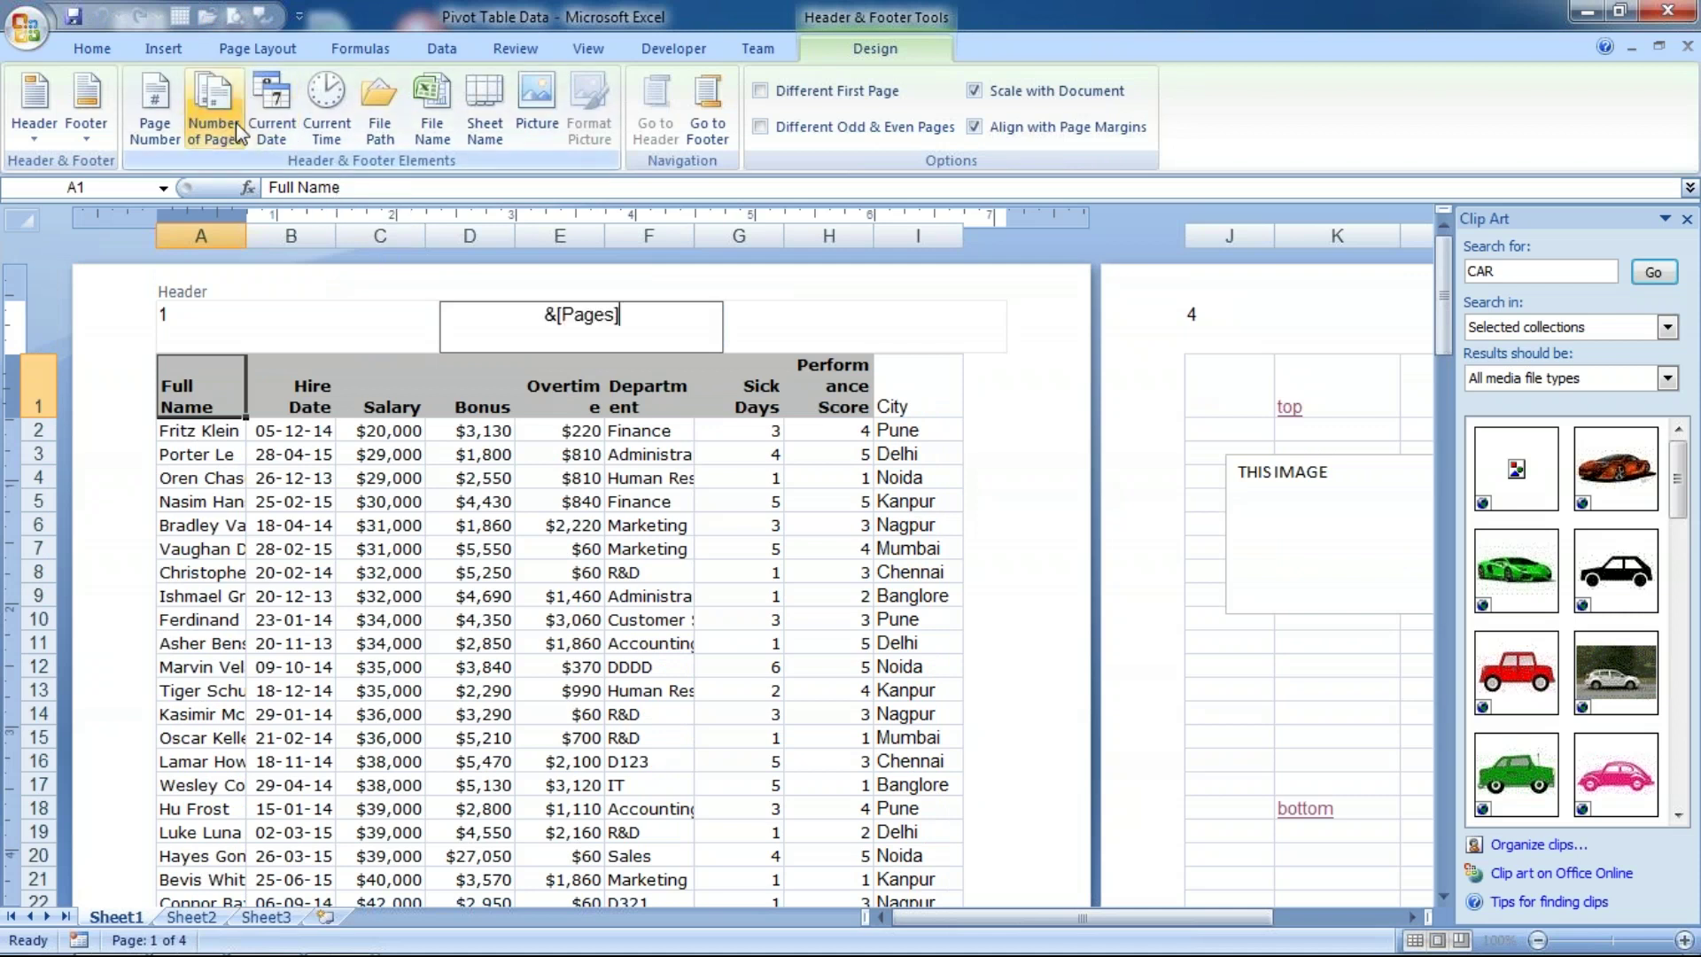
click(221, 320)
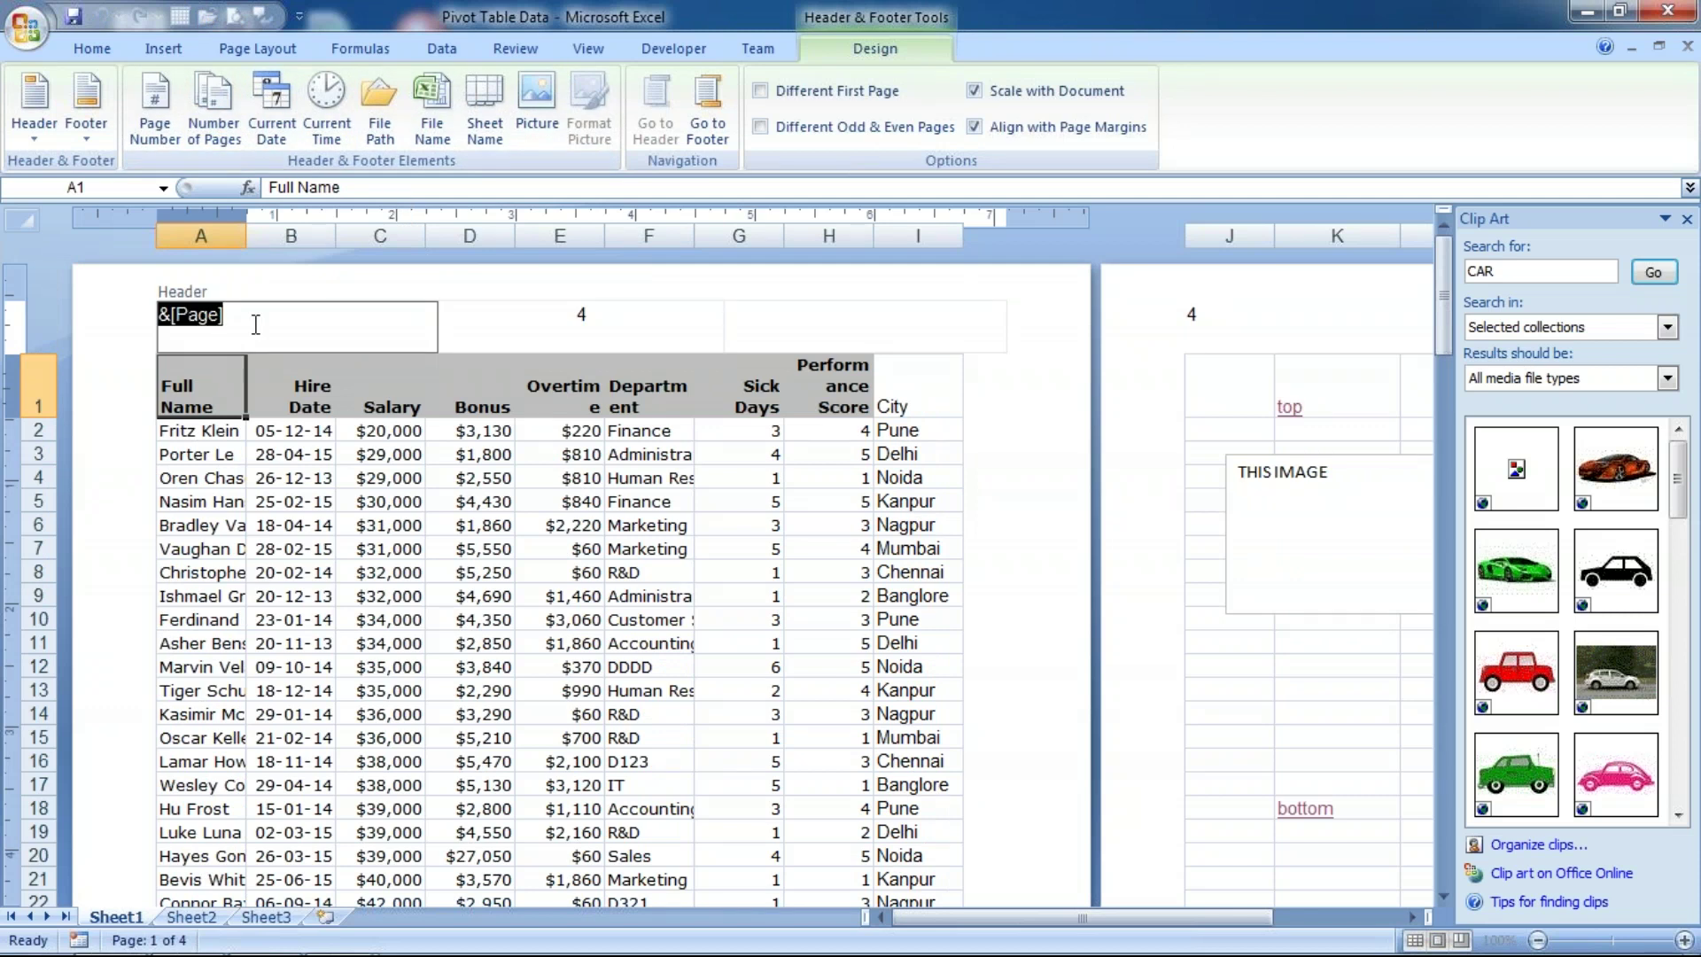
click(219, 102)
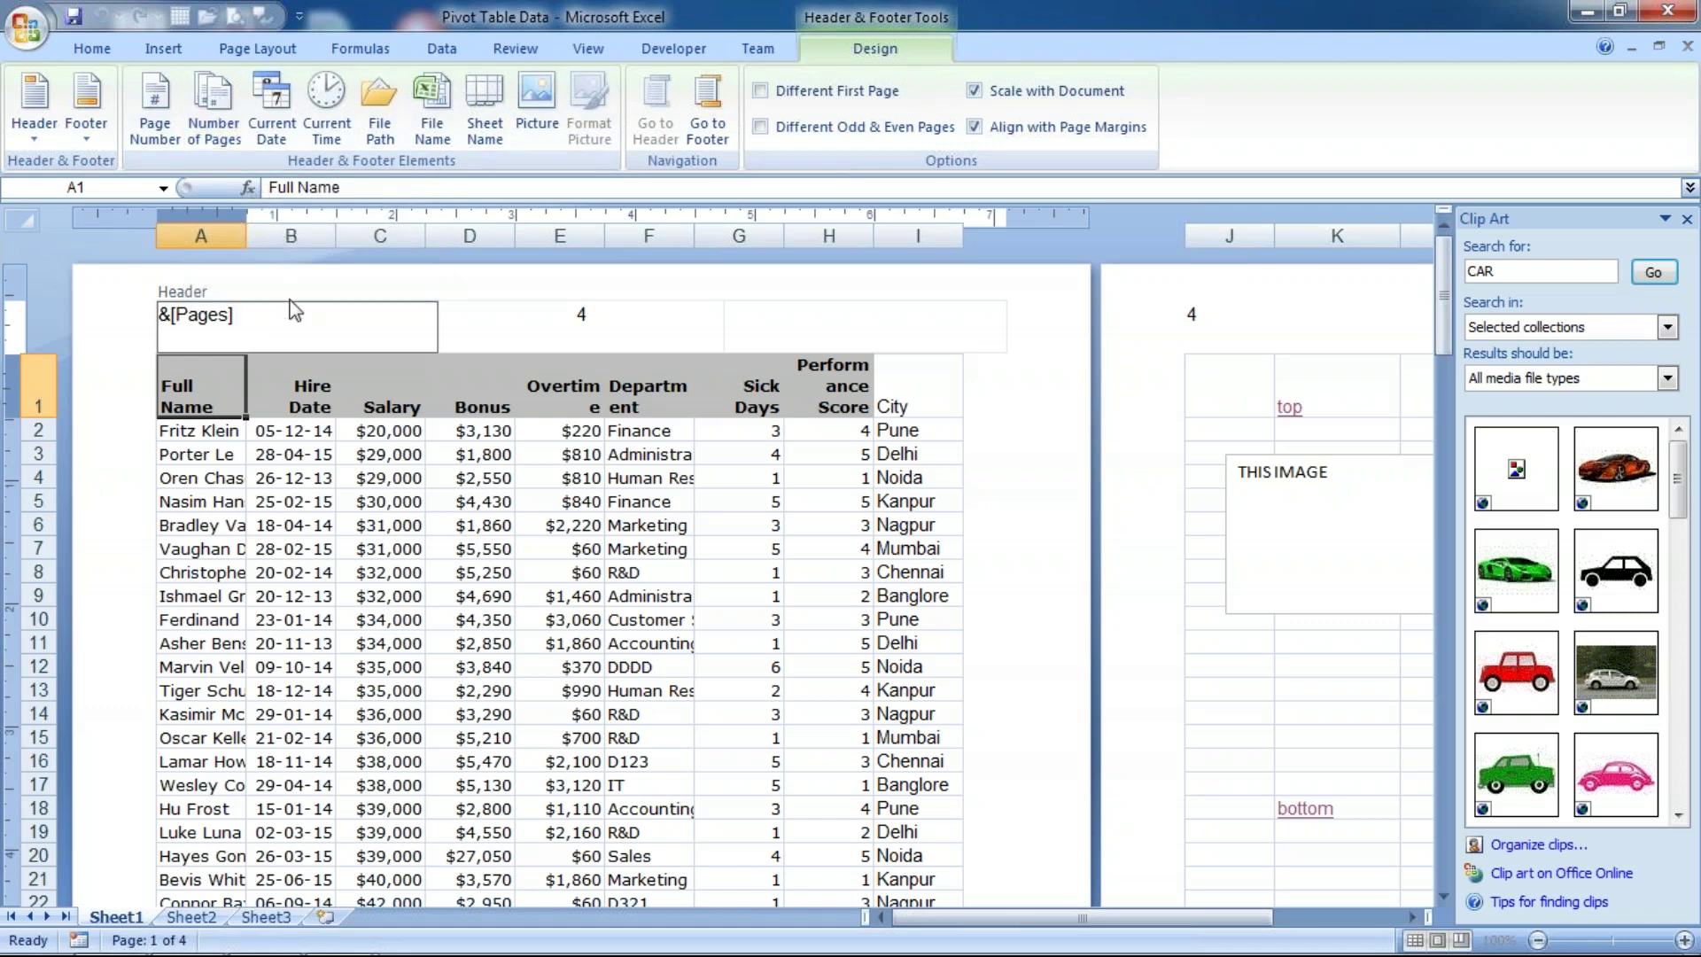
click(321, 430)
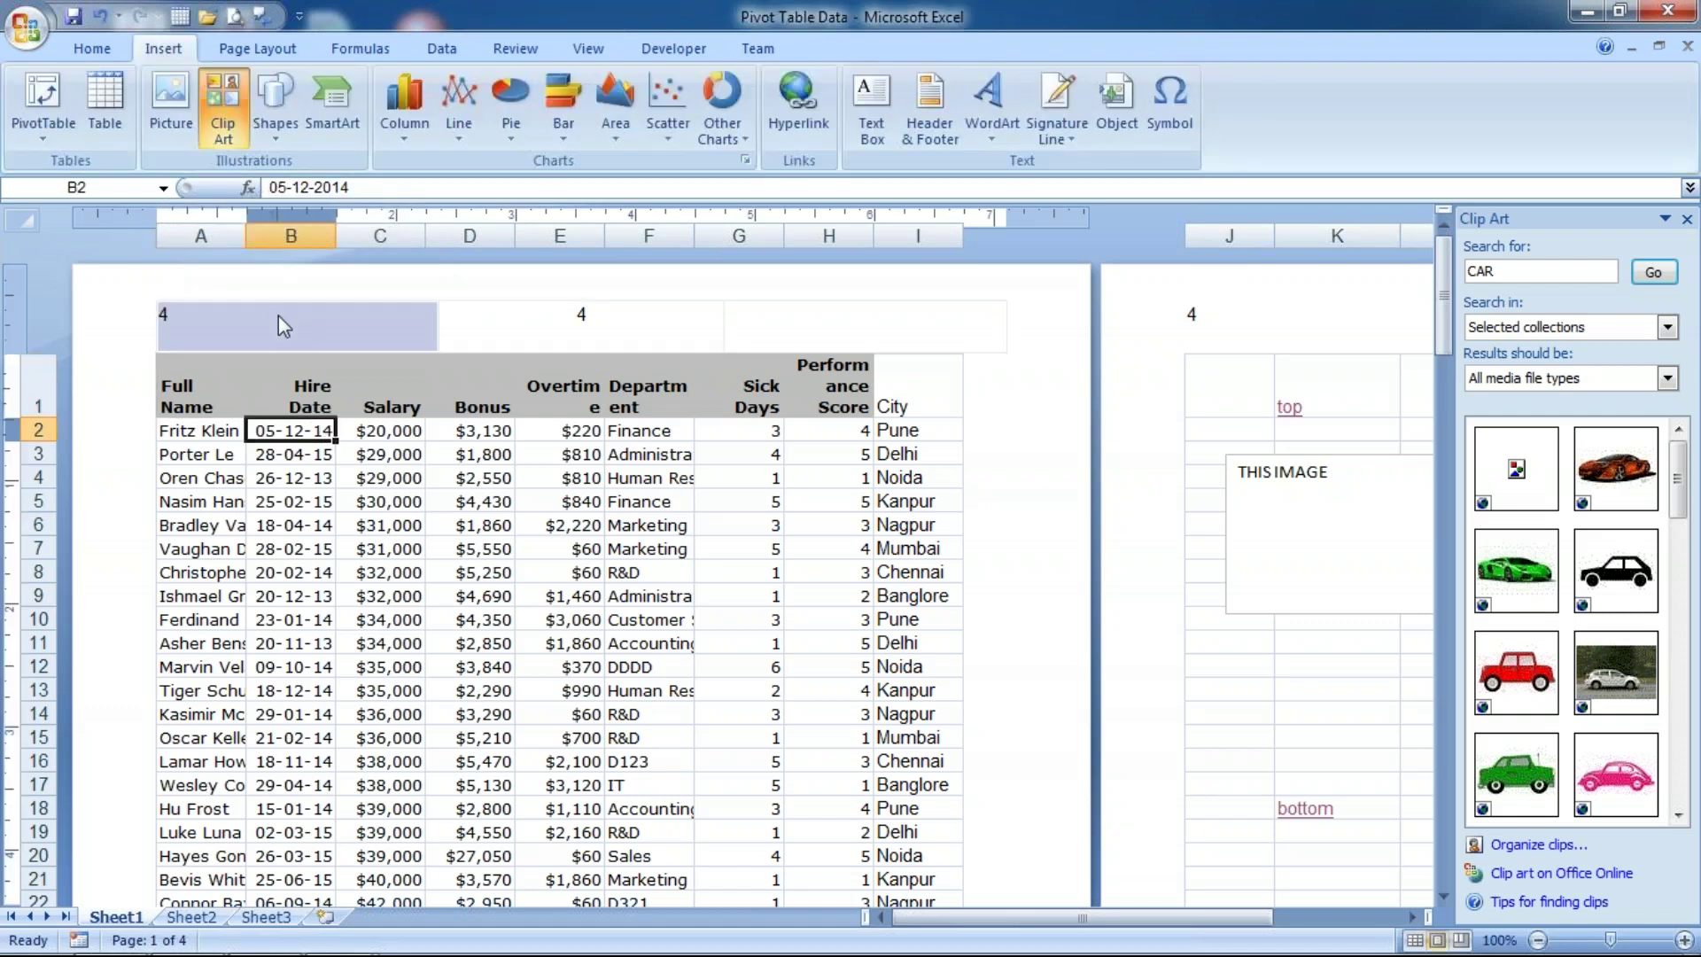
click(293, 337)
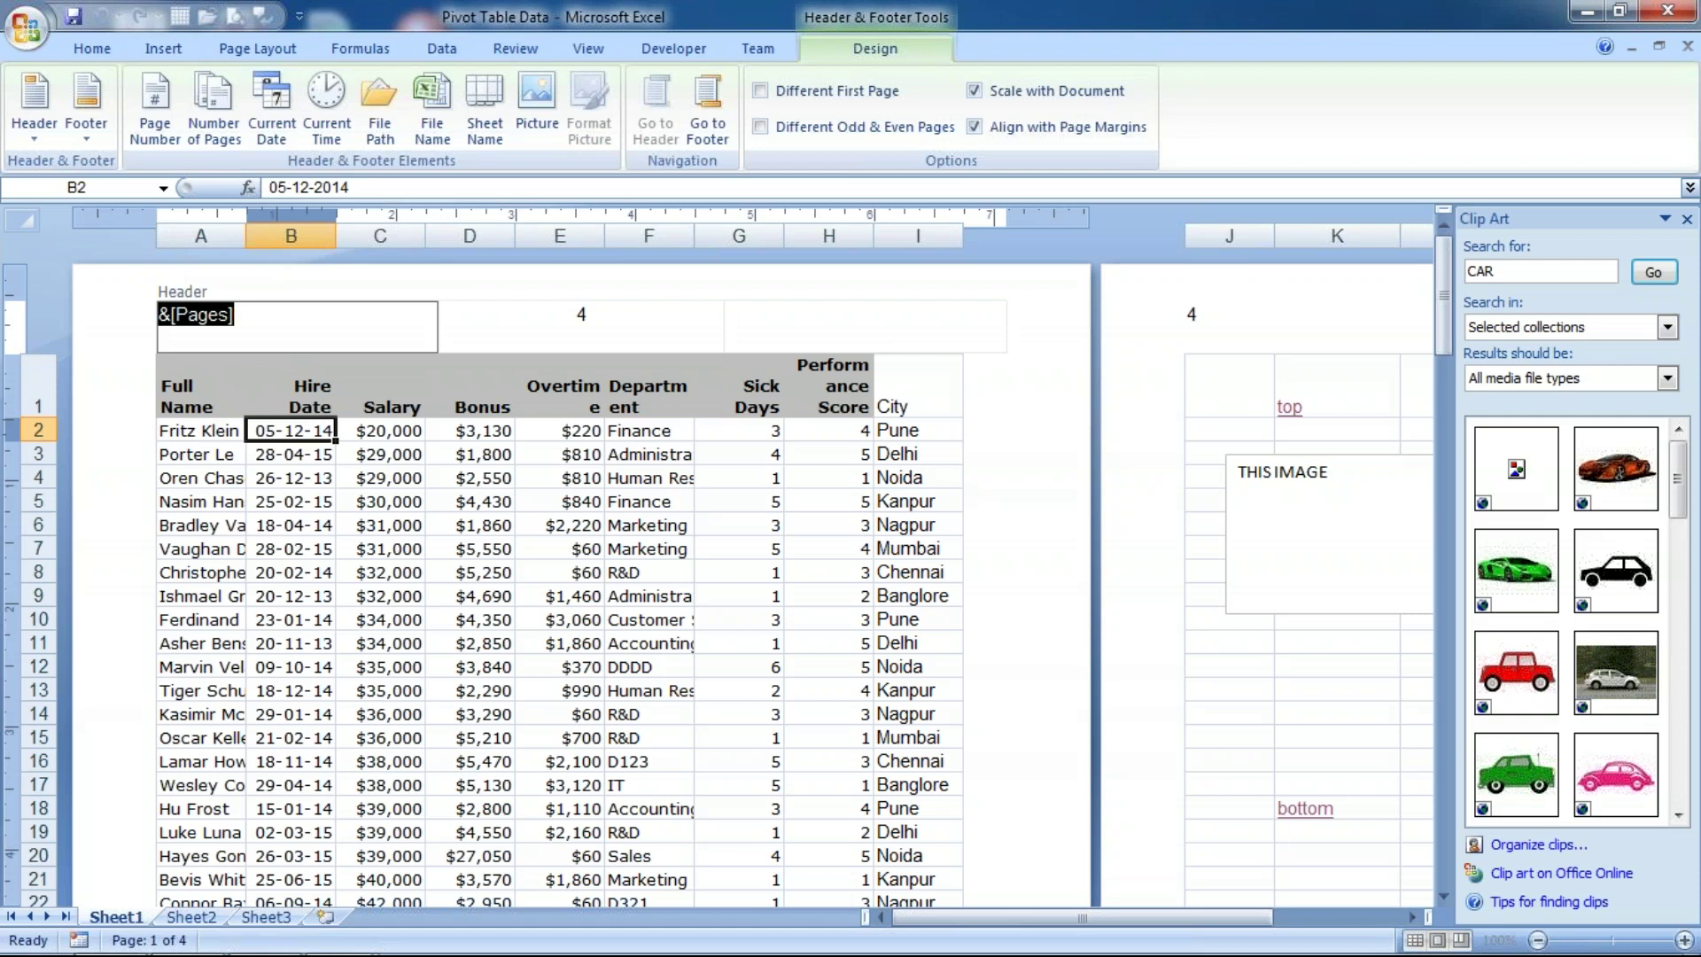
click(321, 454)
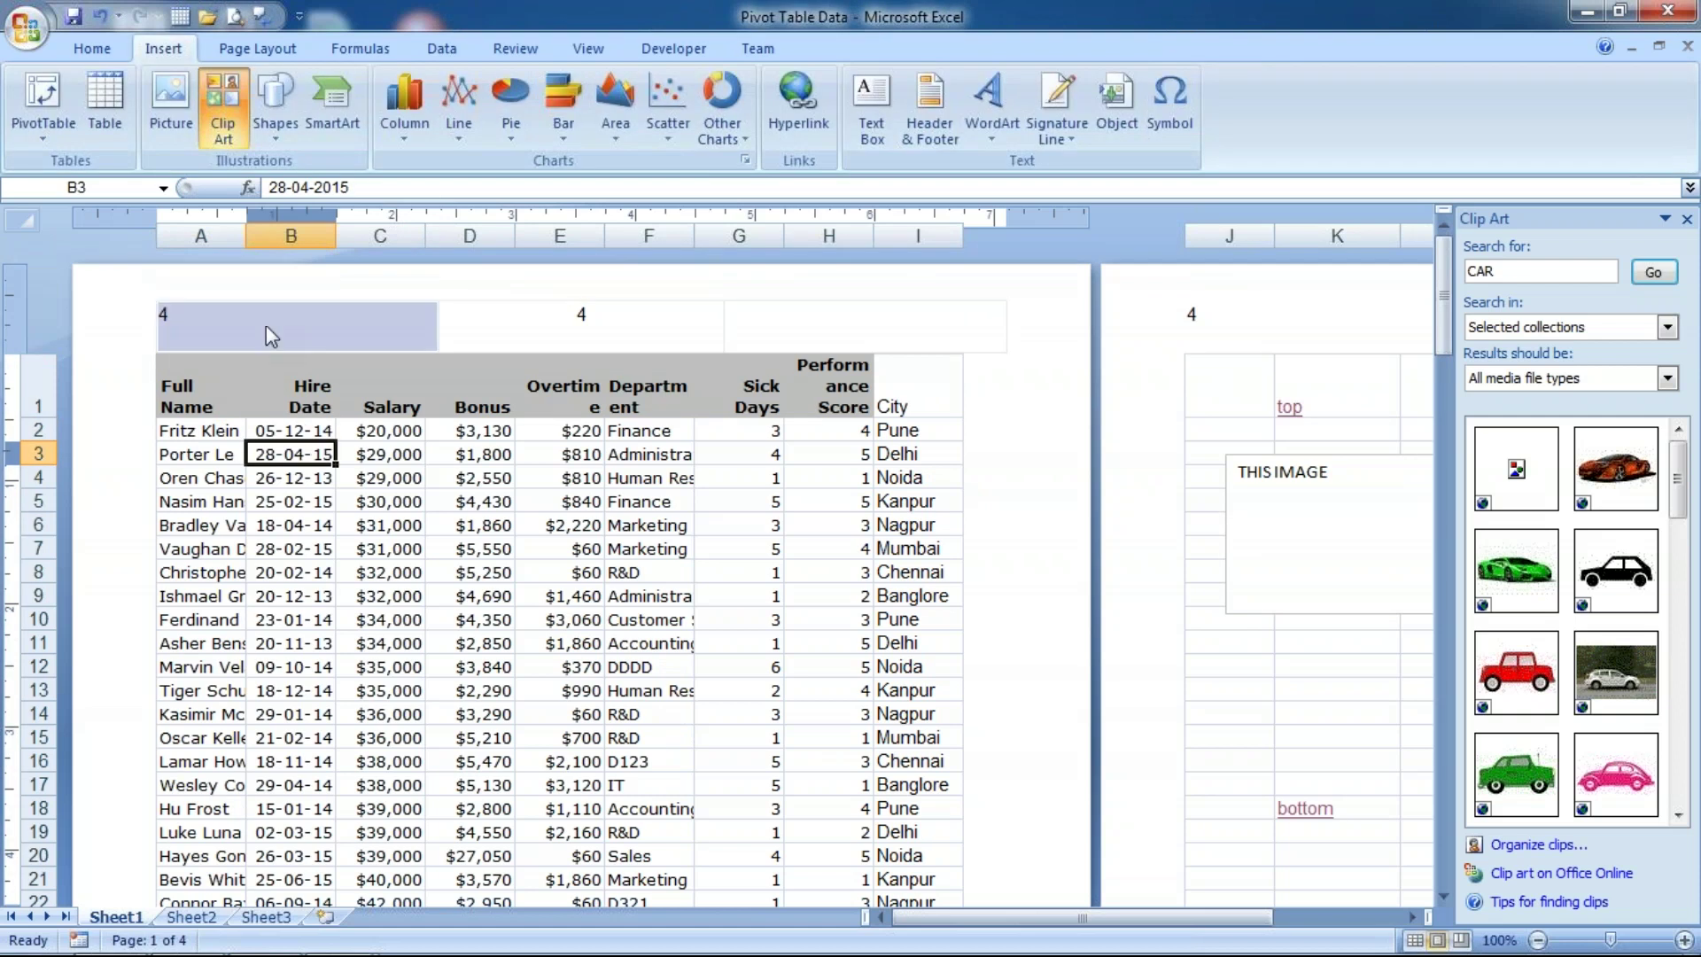
Add another page number code and type TO between the codes in the left header.
click(263, 328)
click(257, 313)
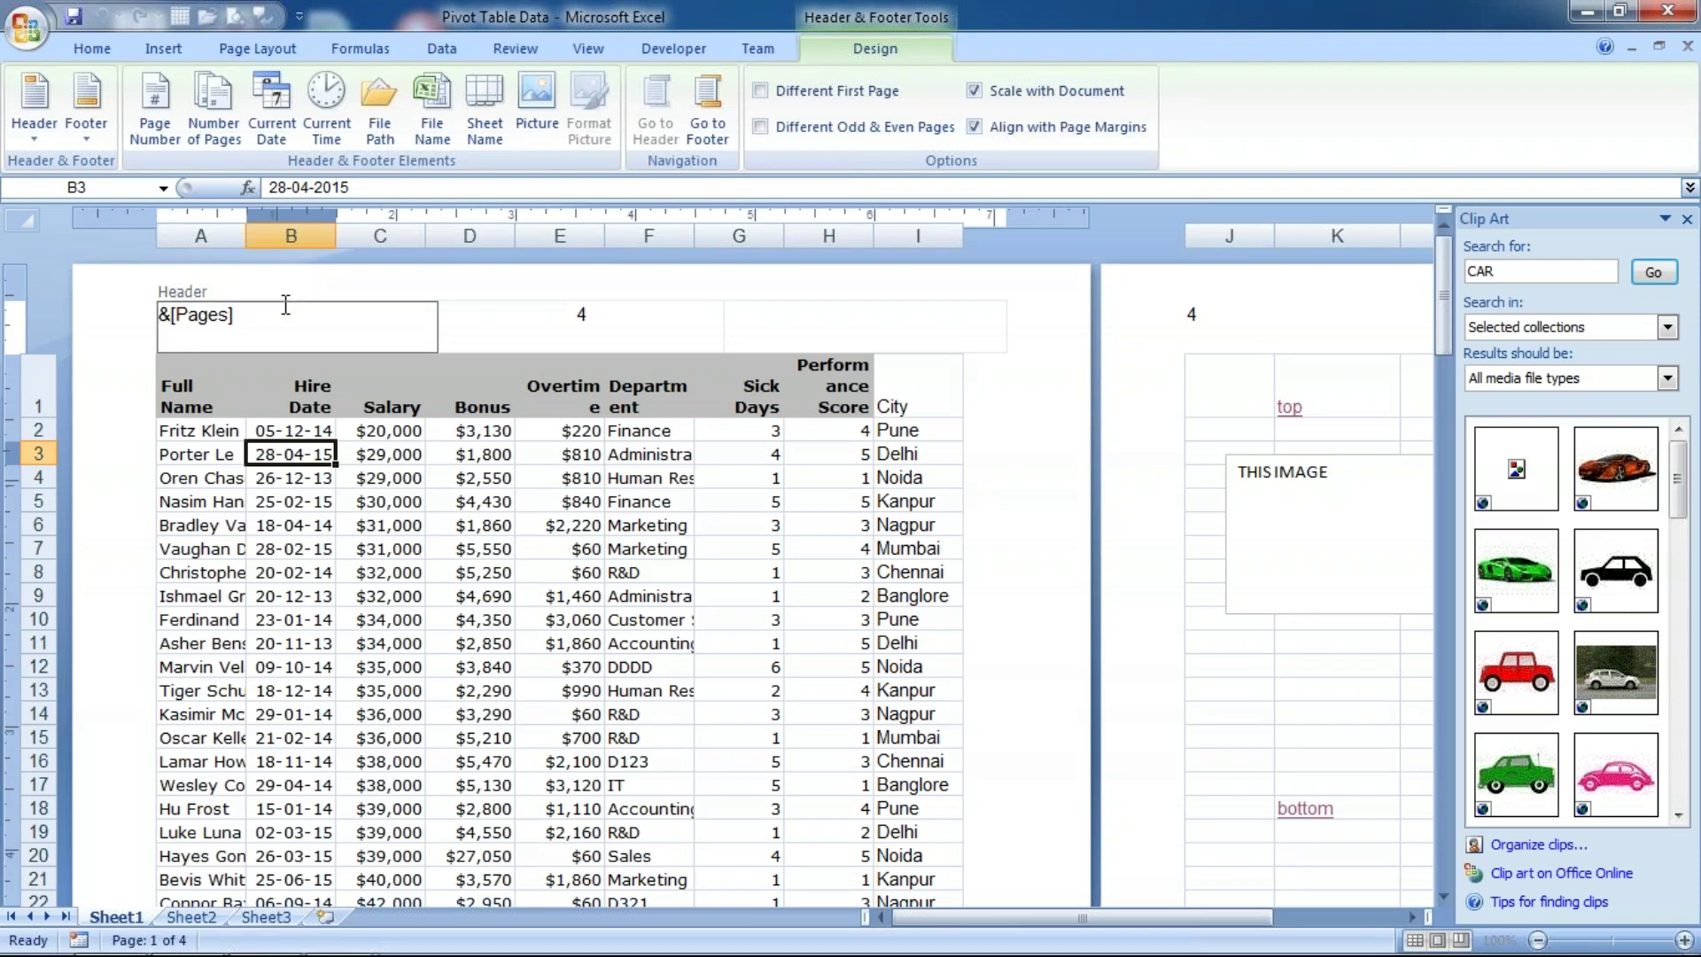
click(151, 136)
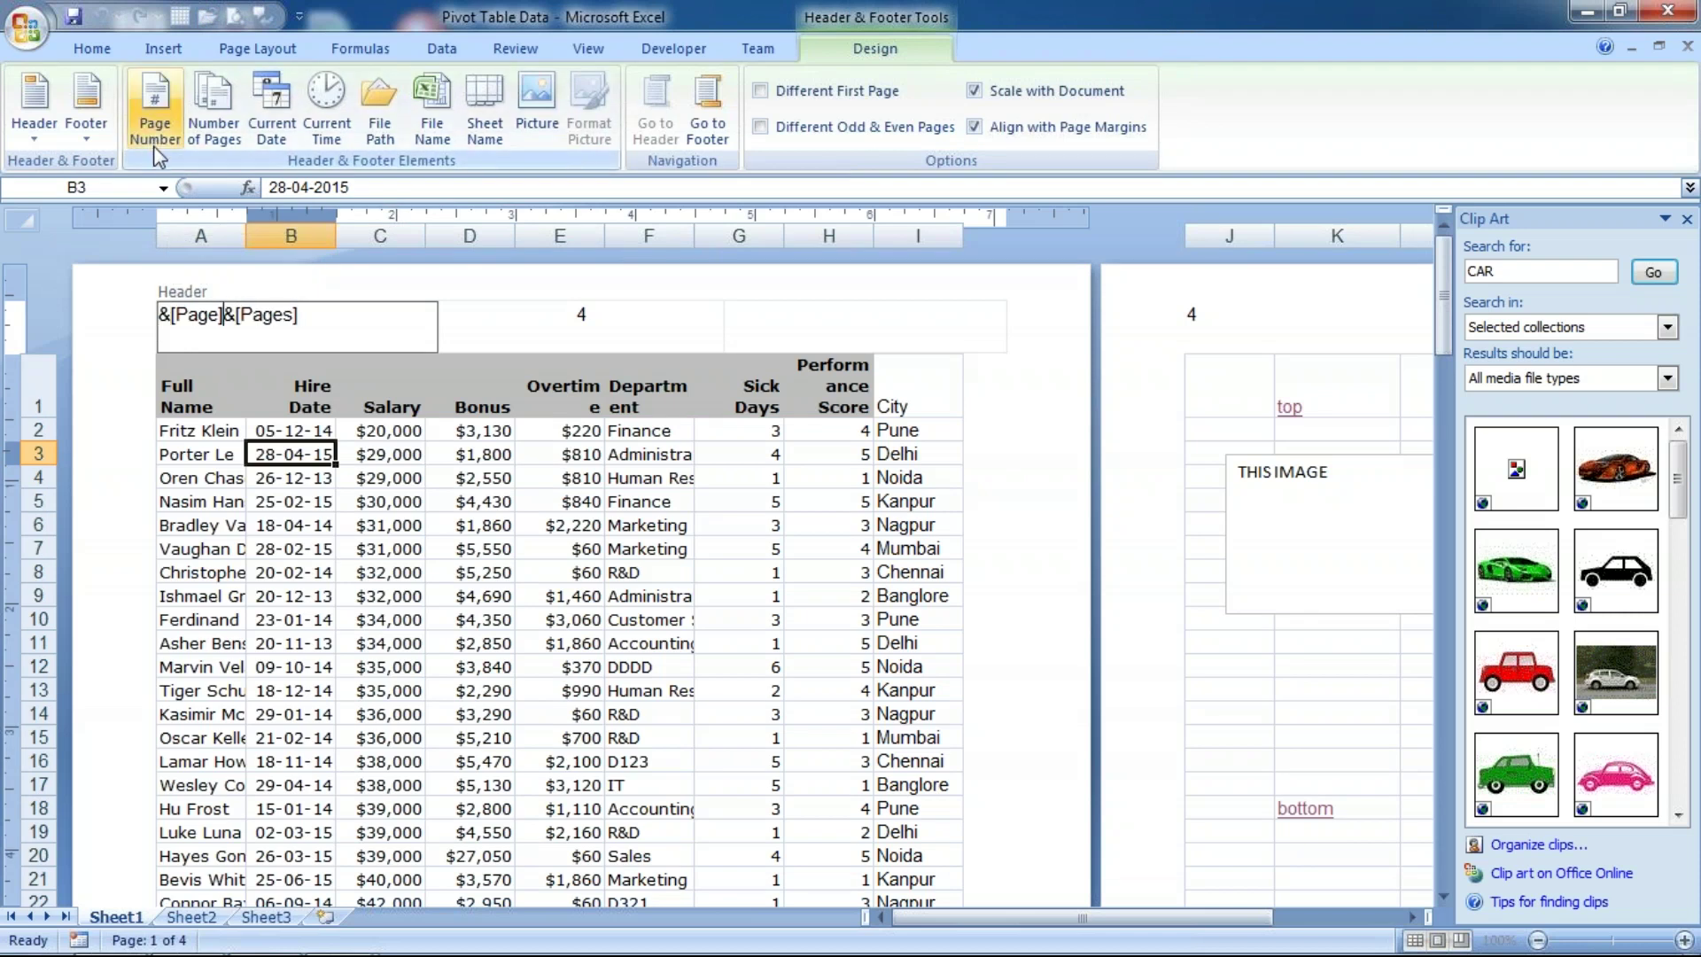
key(Return)
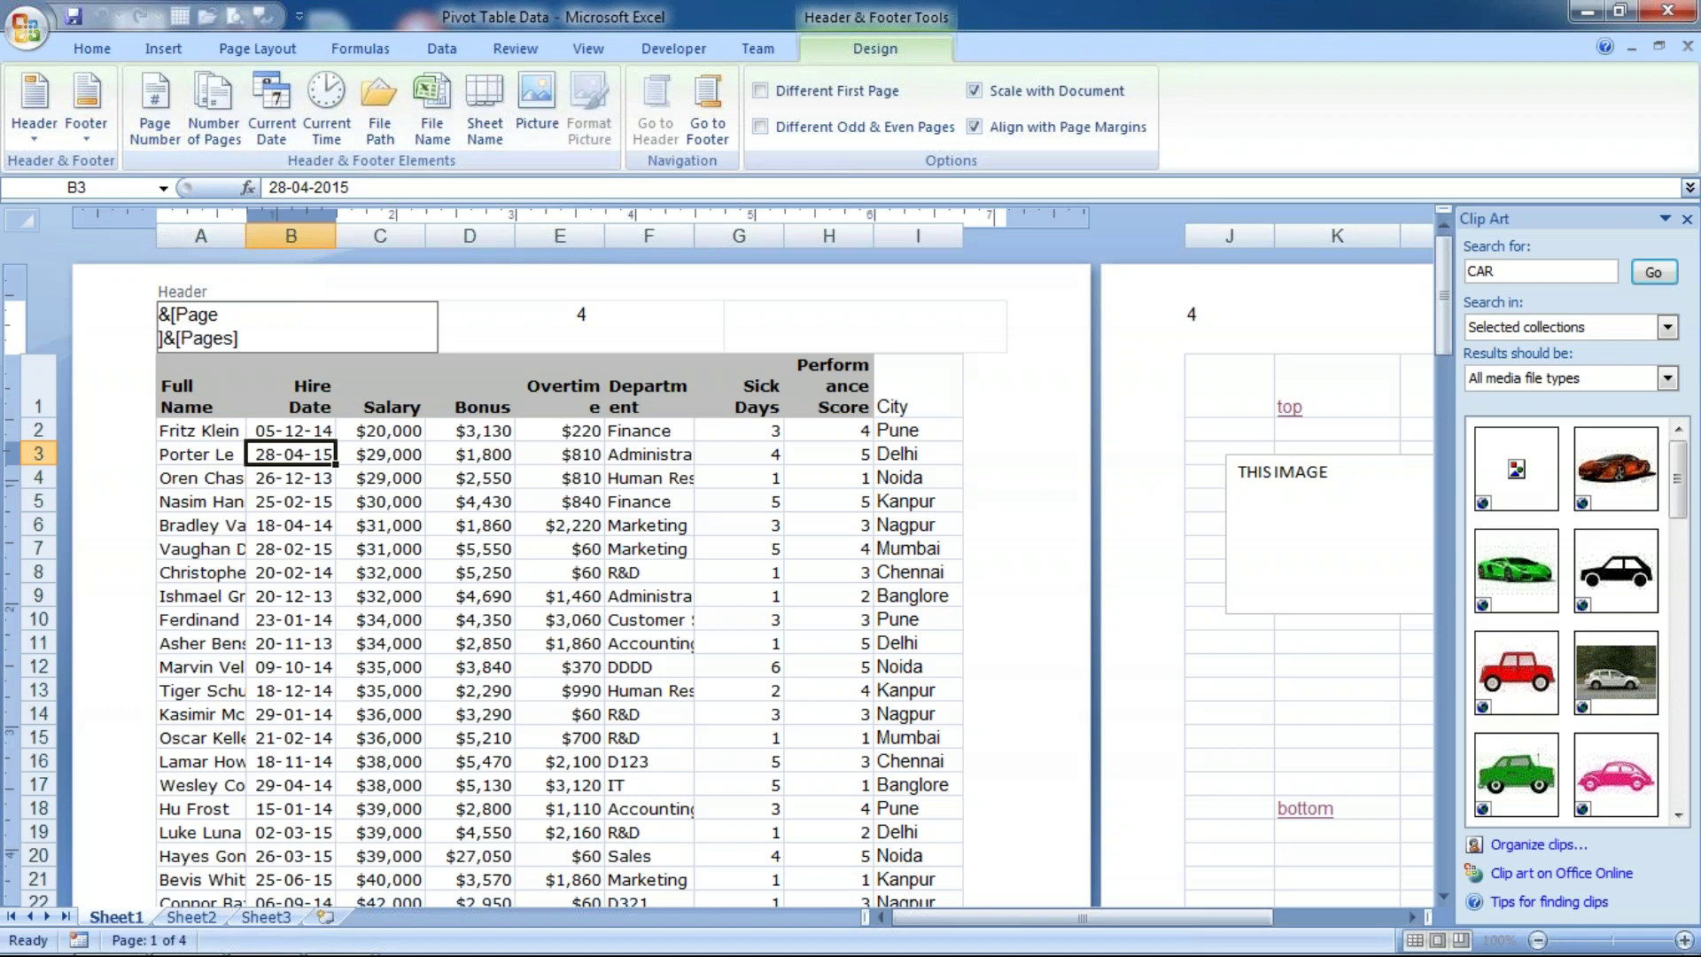
key(BackSpace)
click(255, 555)
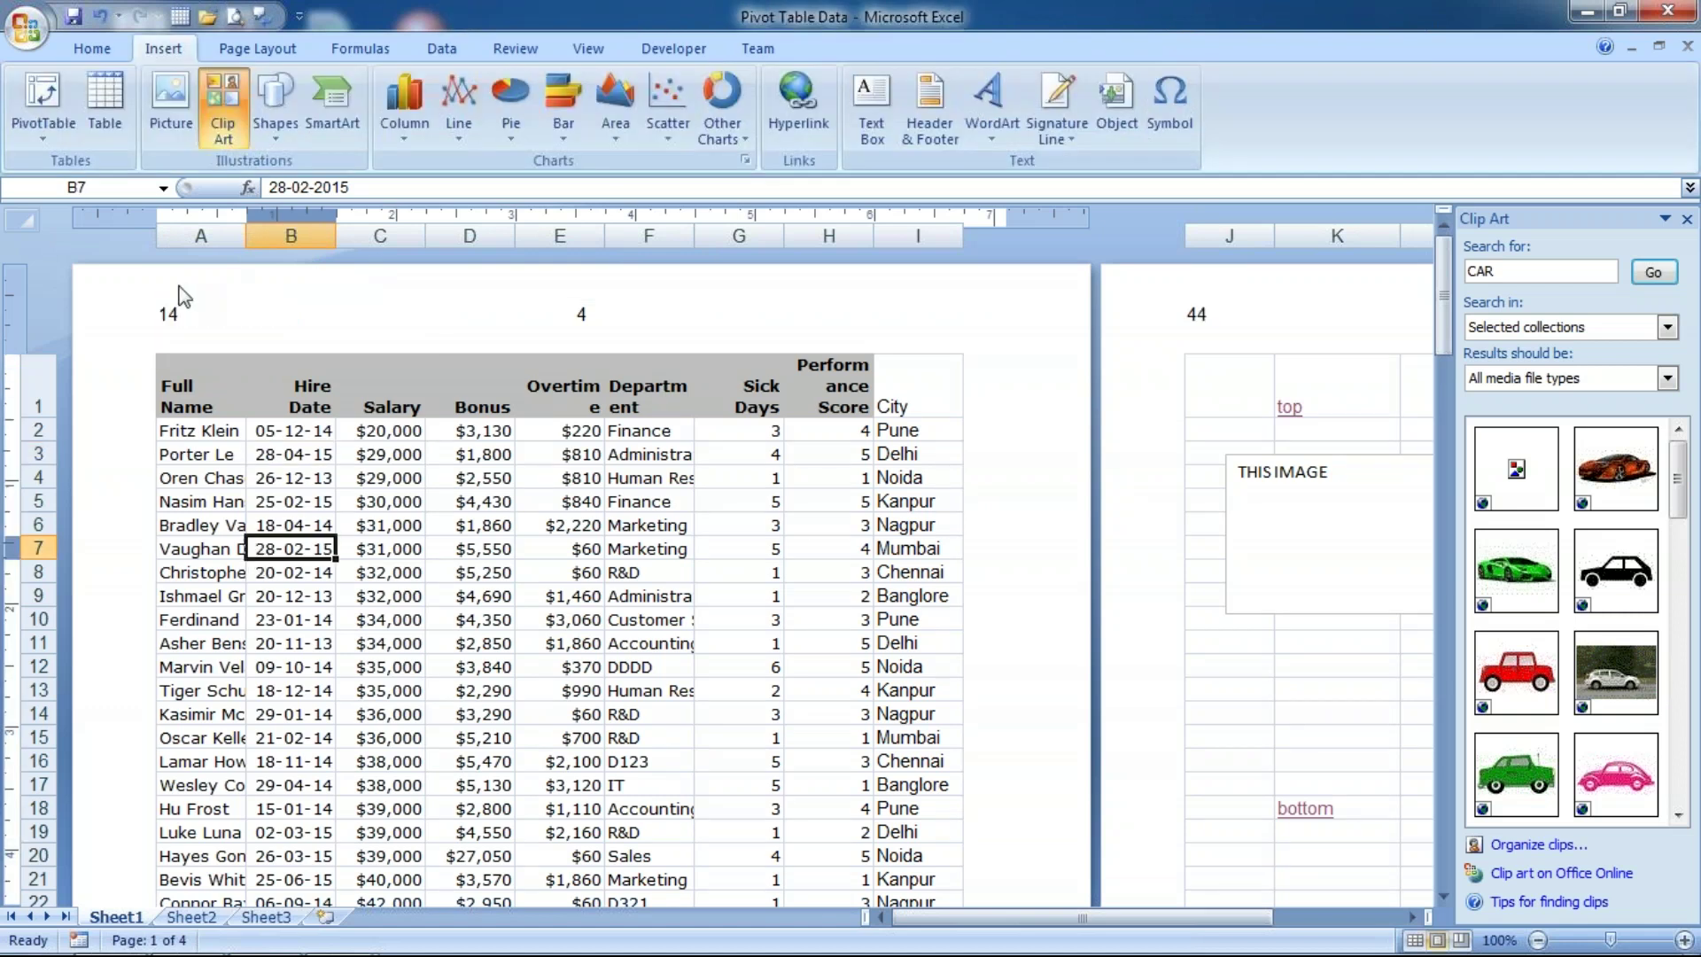
click(186, 304)
click(238, 319)
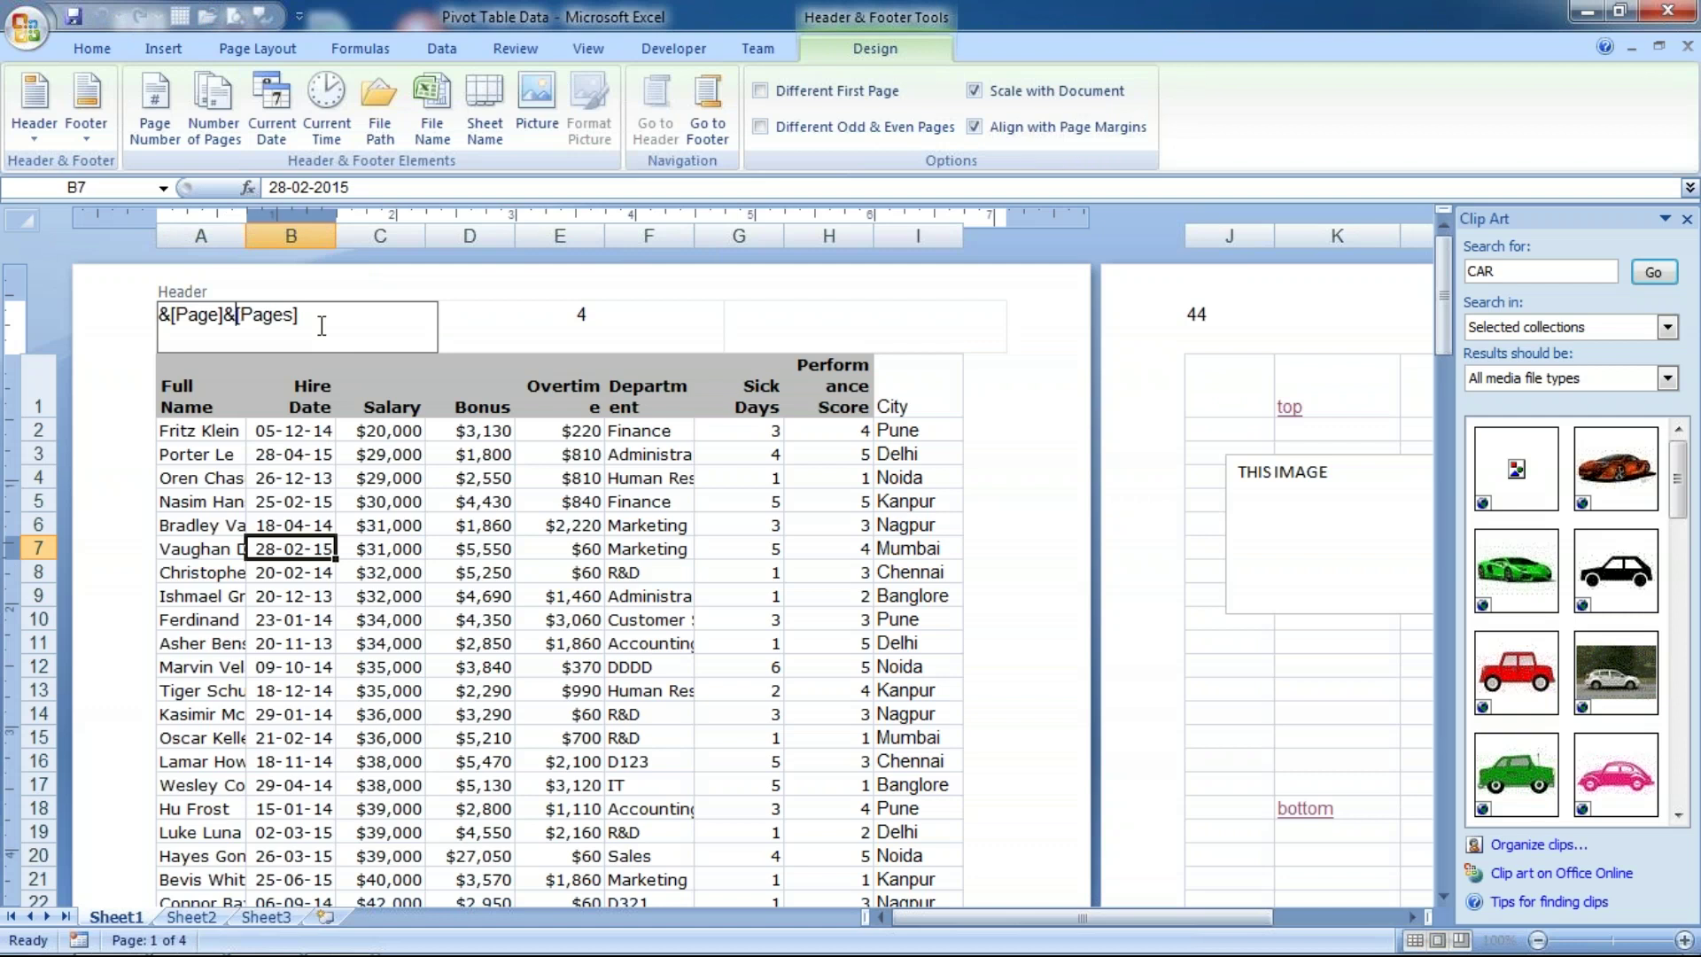
text(TO)
click(370, 471)
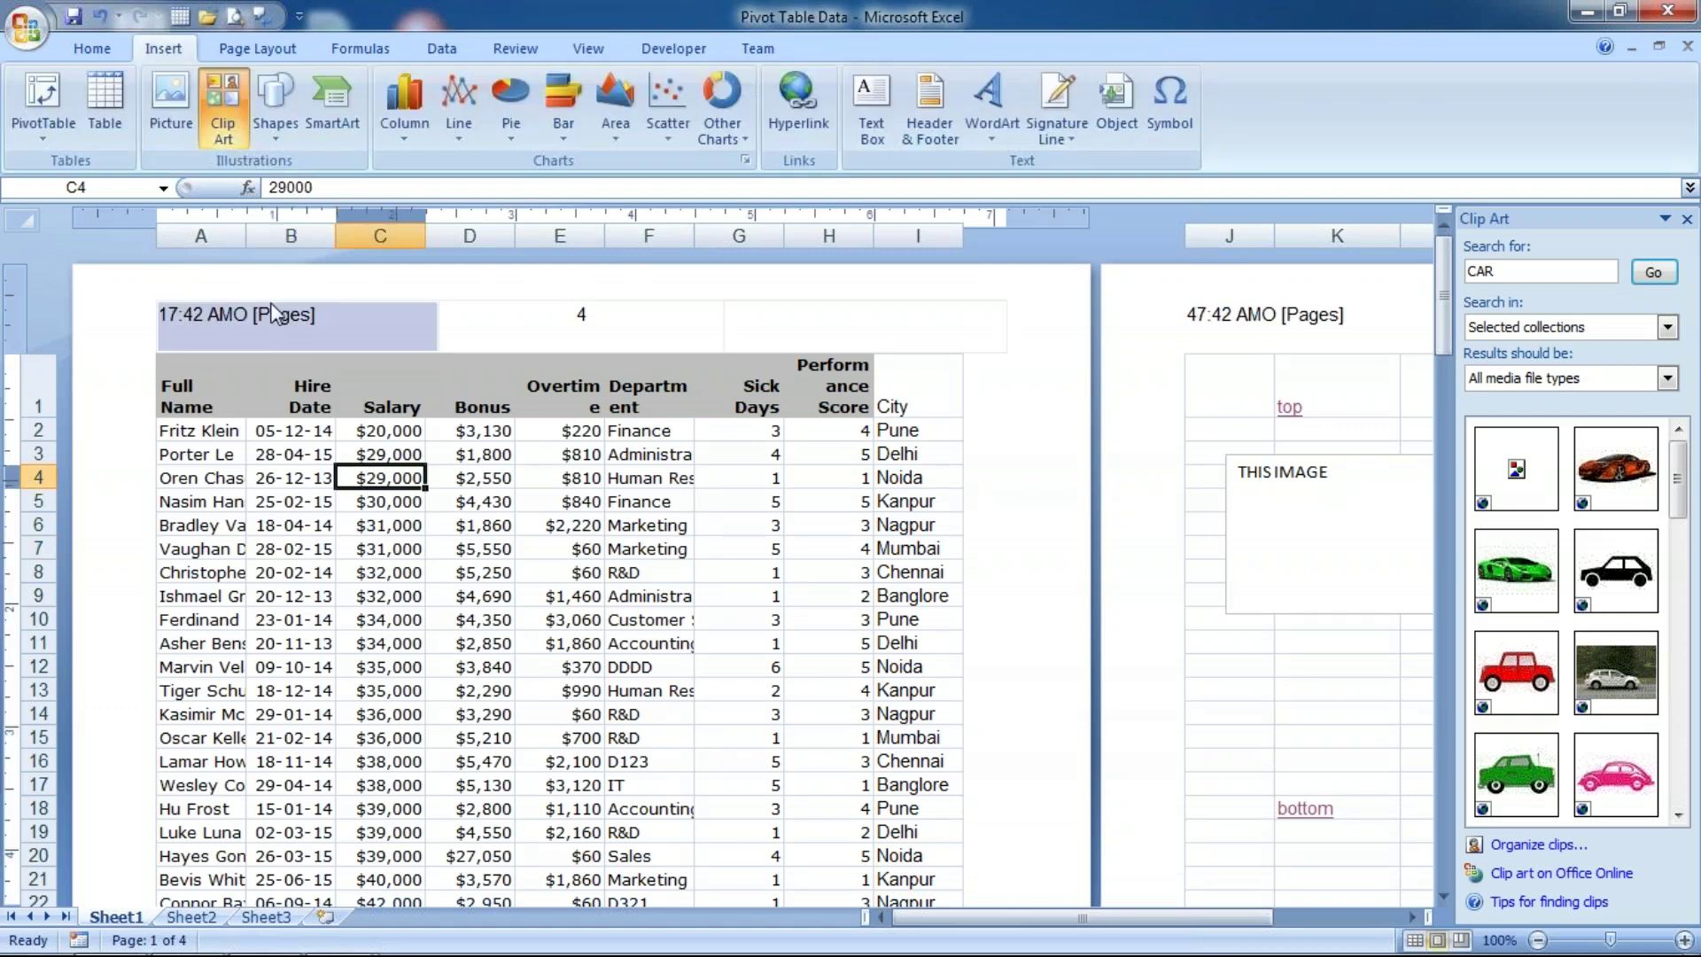
Select all the garbled left header text and delete it.
click(290, 365)
click(398, 326)
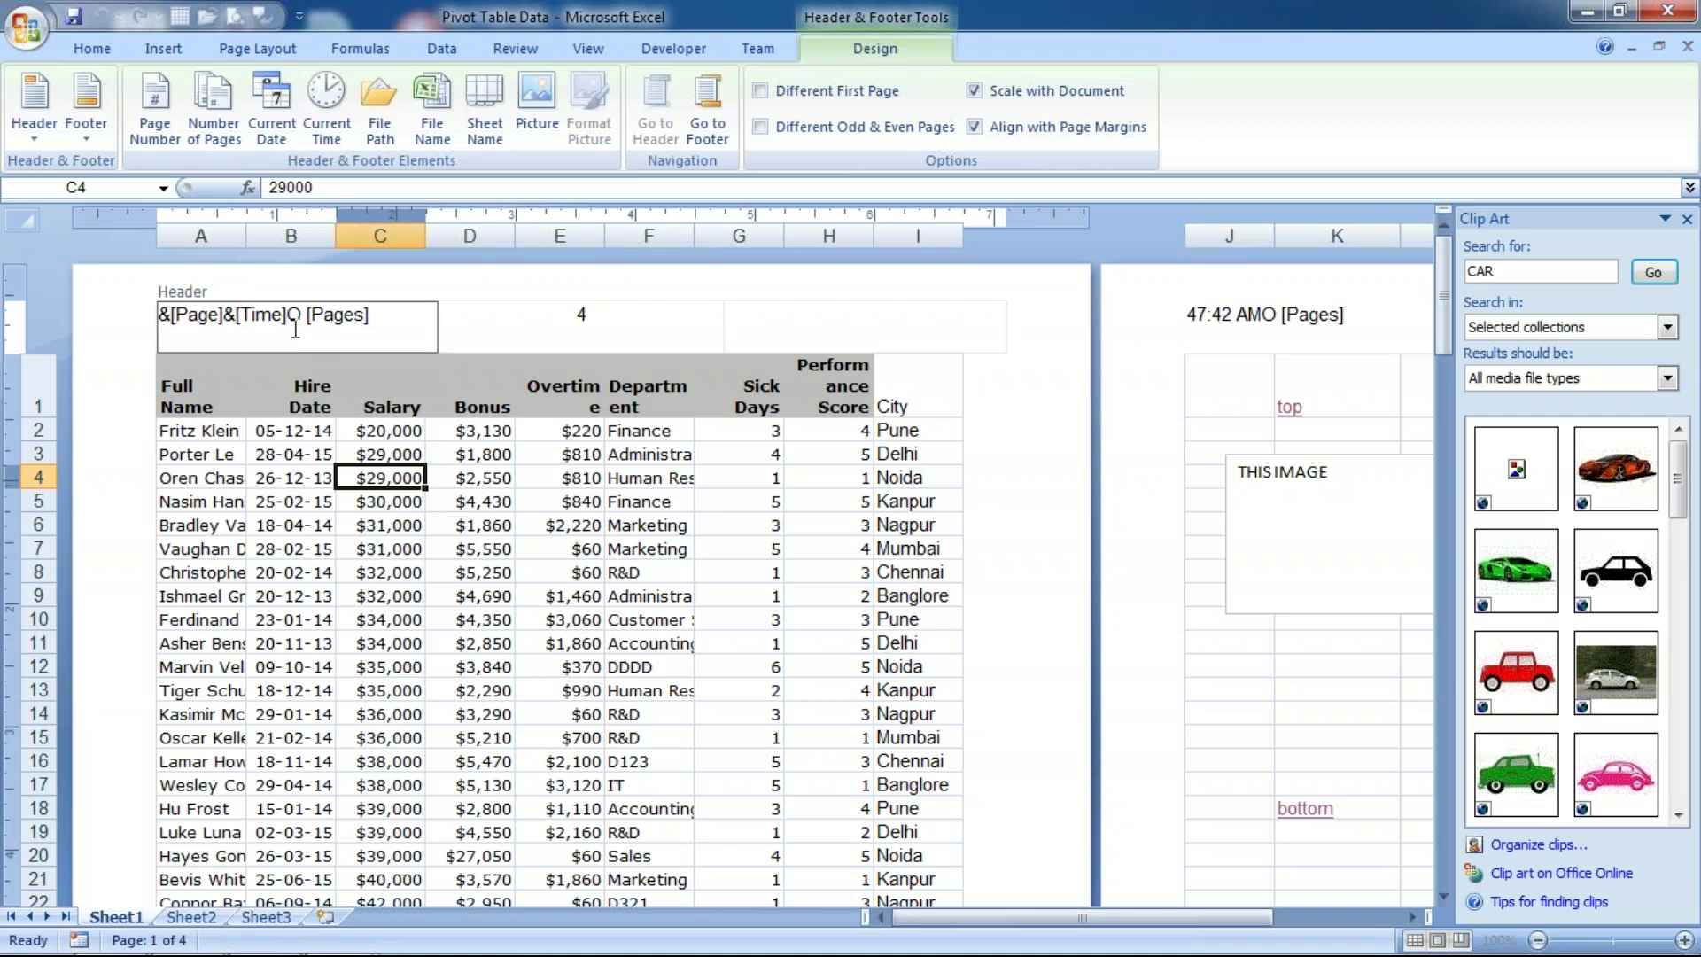
triple_click(209, 339)
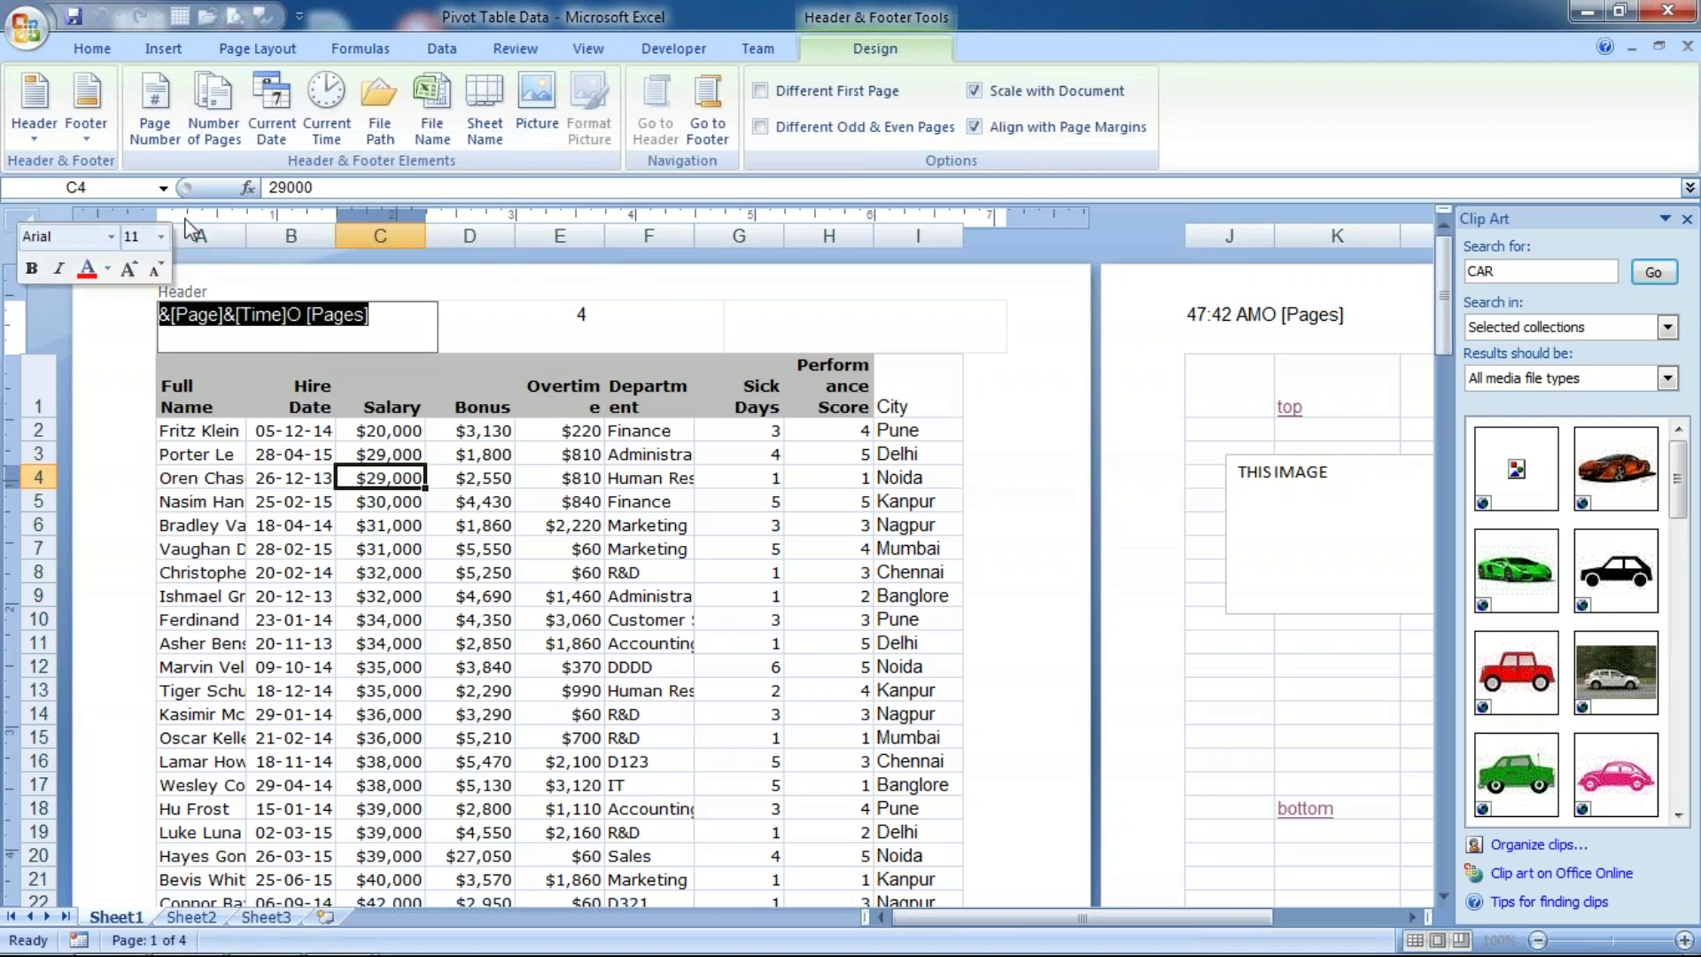
key(Delete)
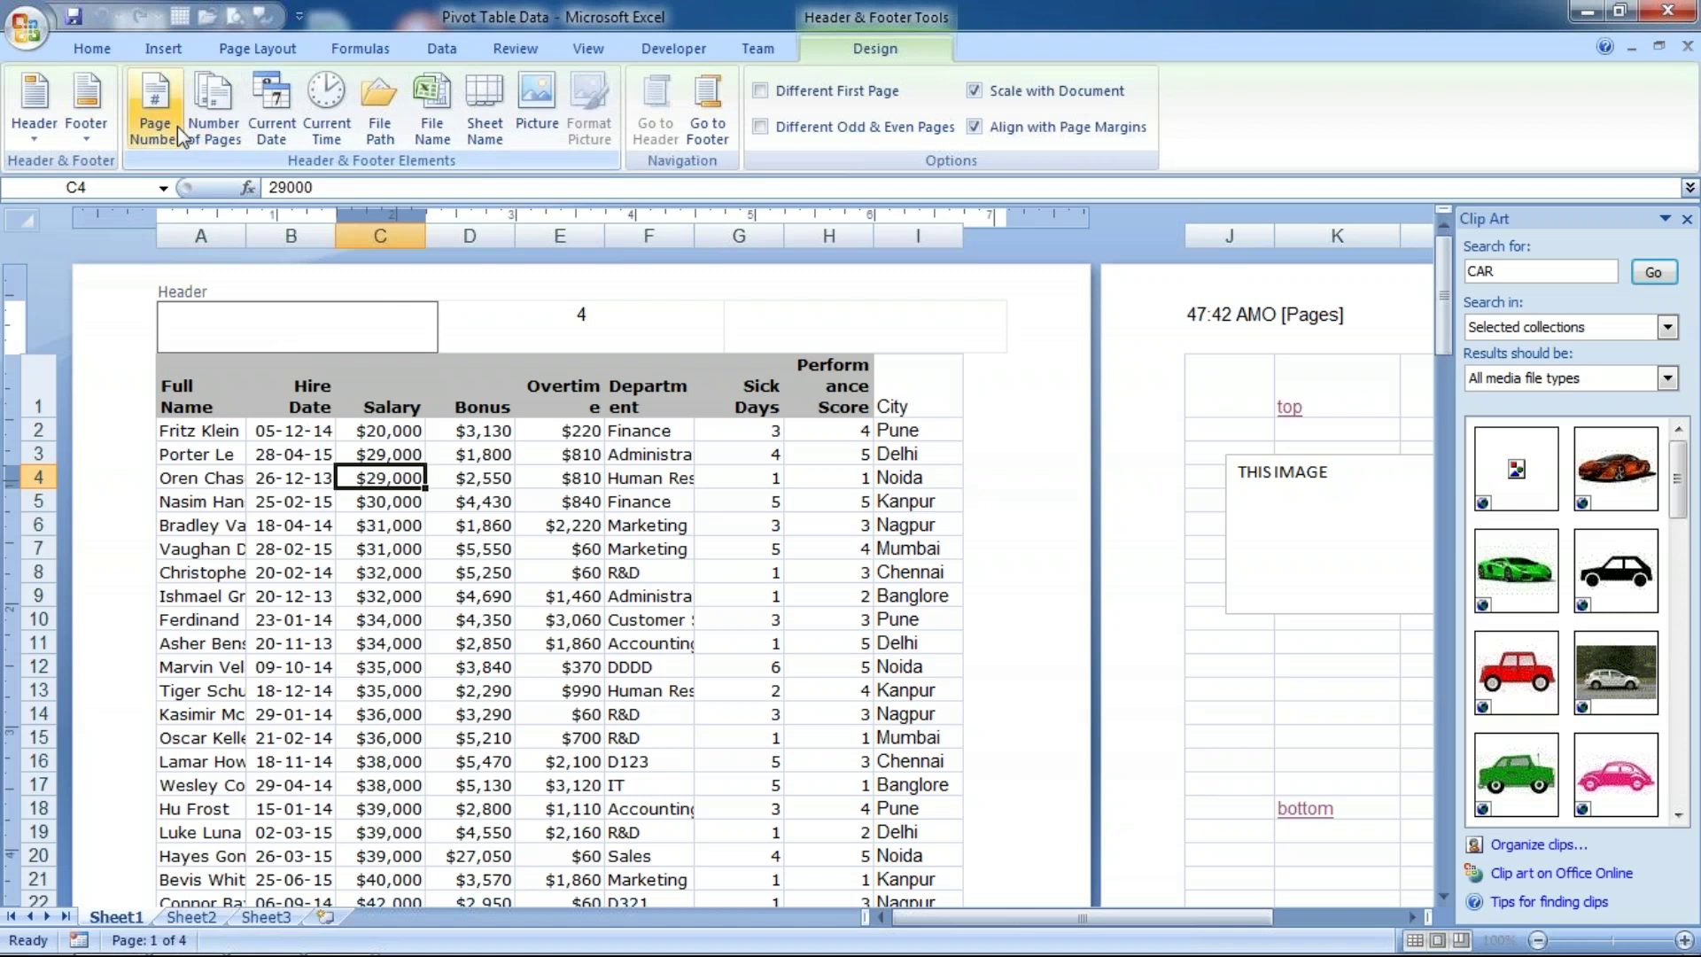
Try page number and total pages codes joined by &, then delete them to start over.
click(177, 127)
text(&)
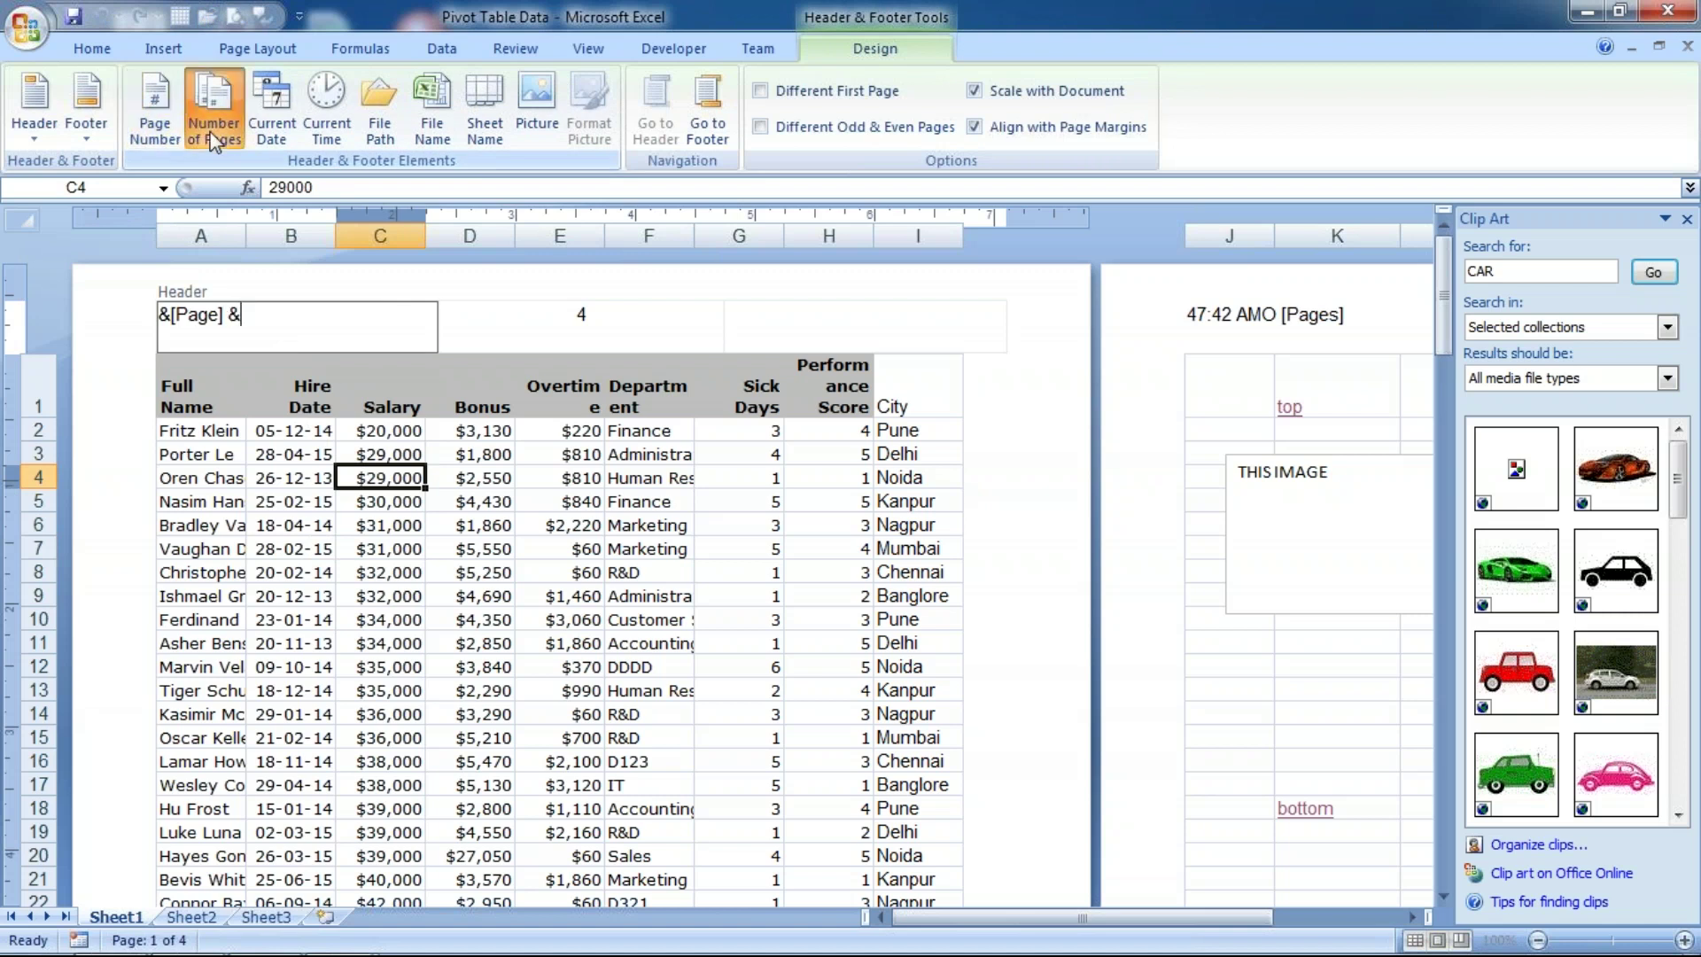
click(213, 124)
click(362, 557)
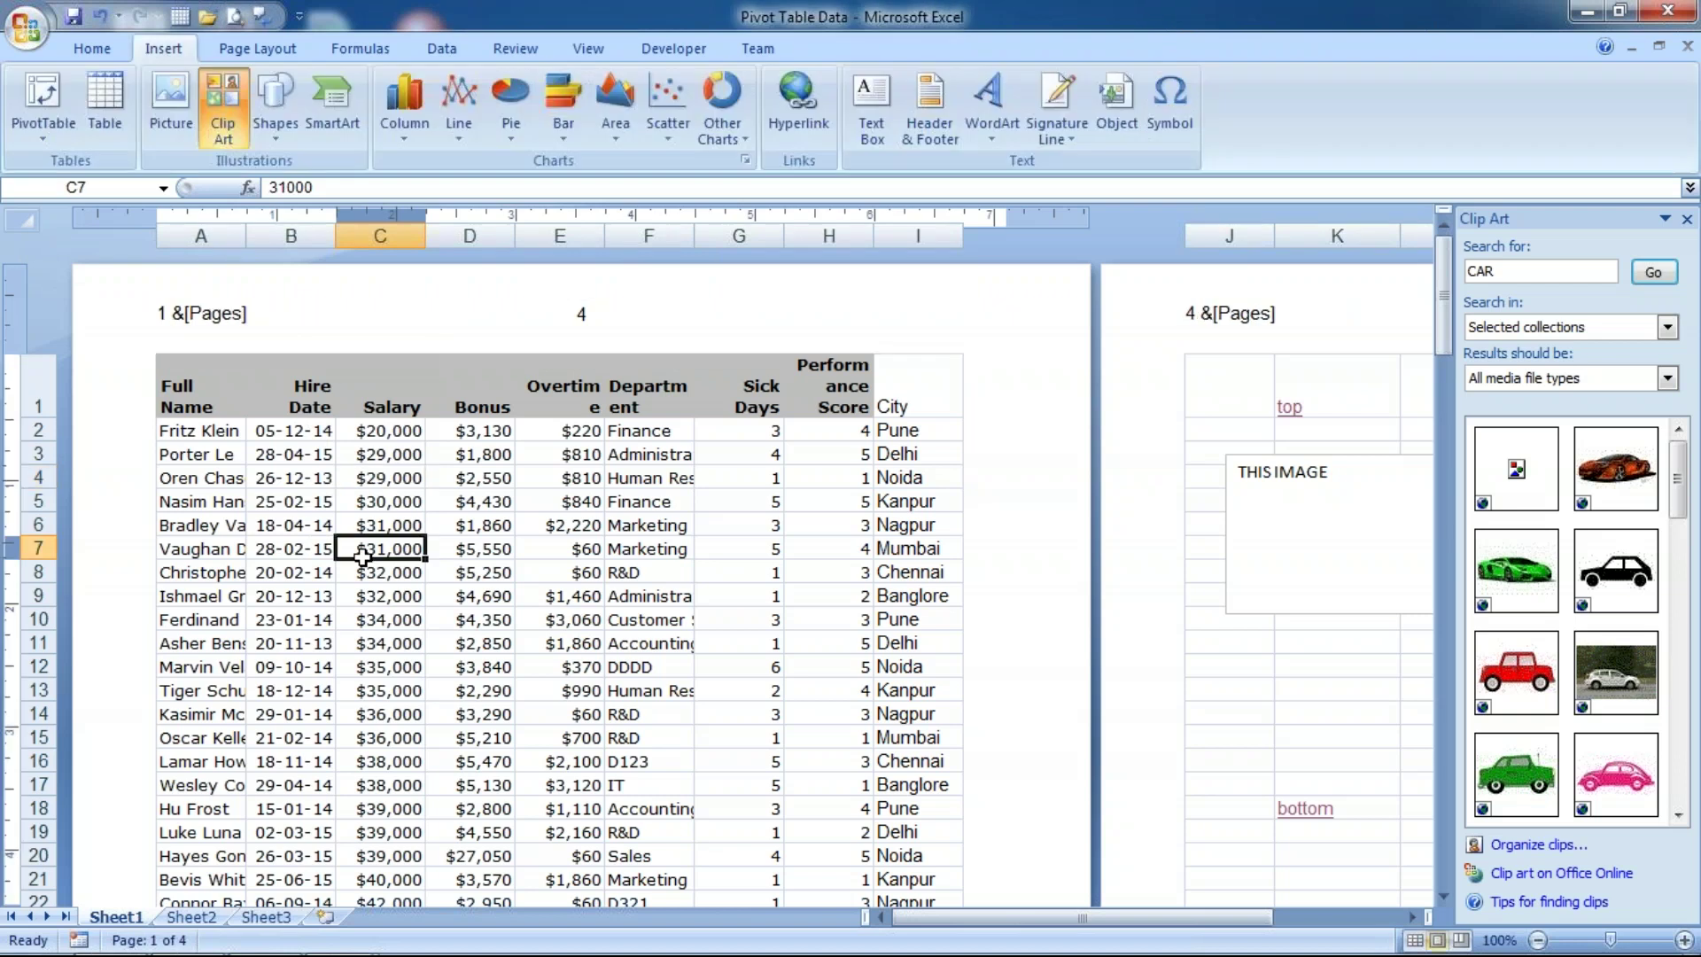
click(283, 328)
click(250, 409)
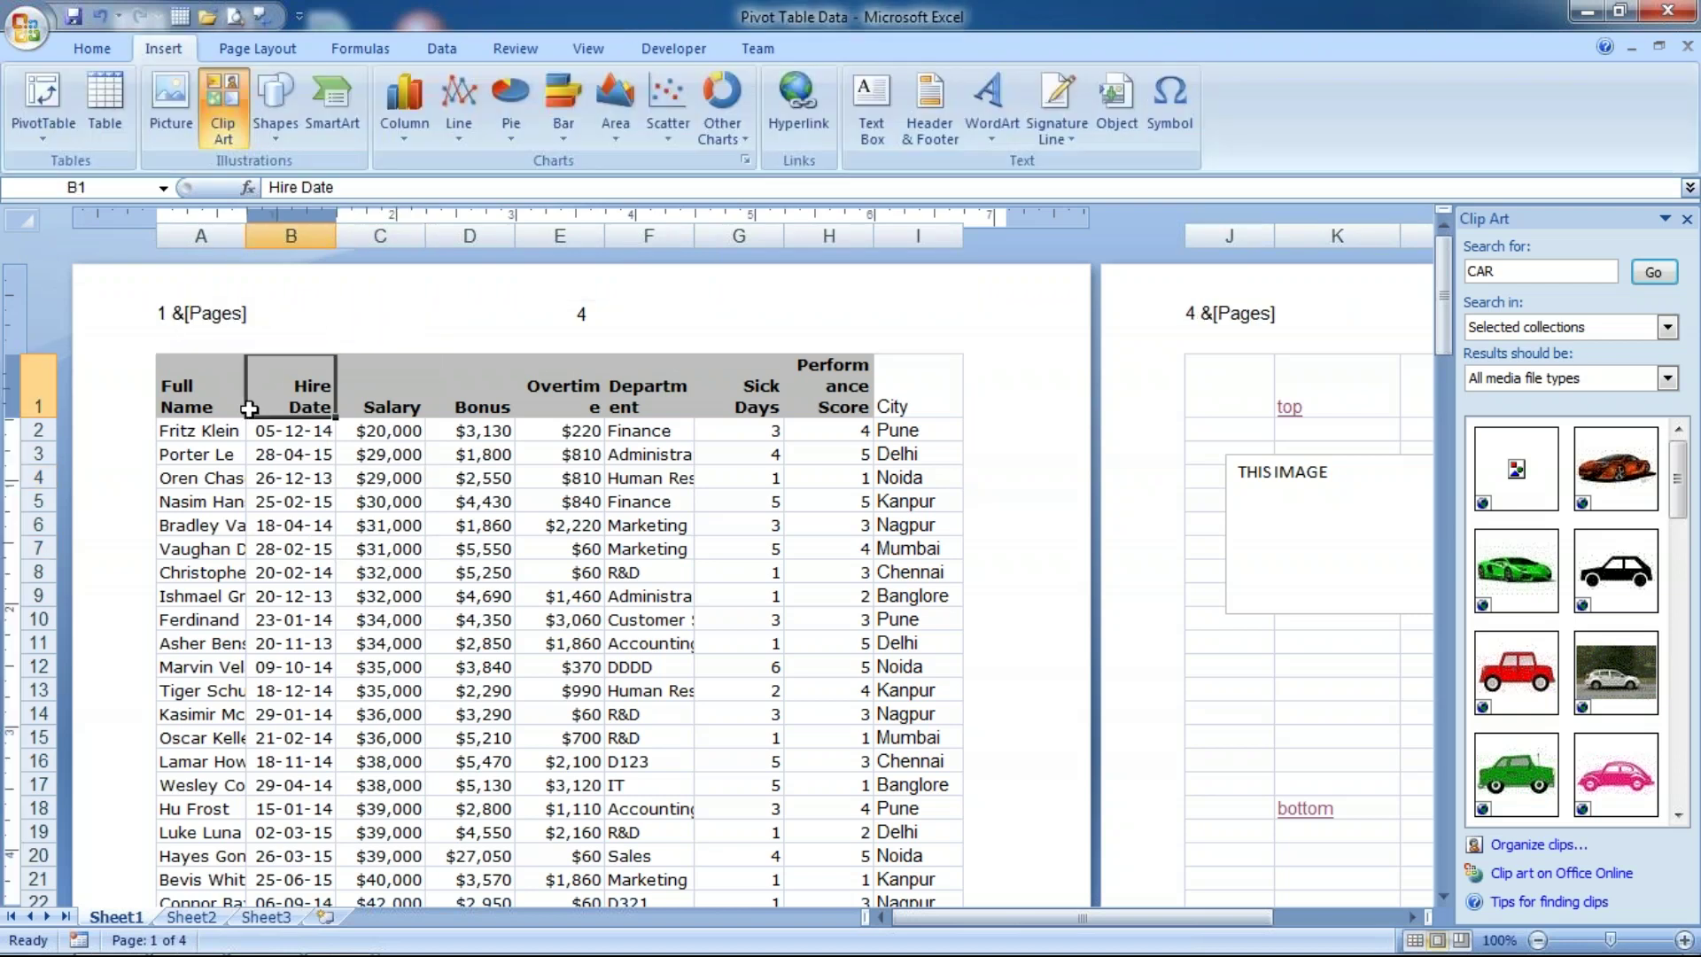
click(266, 329)
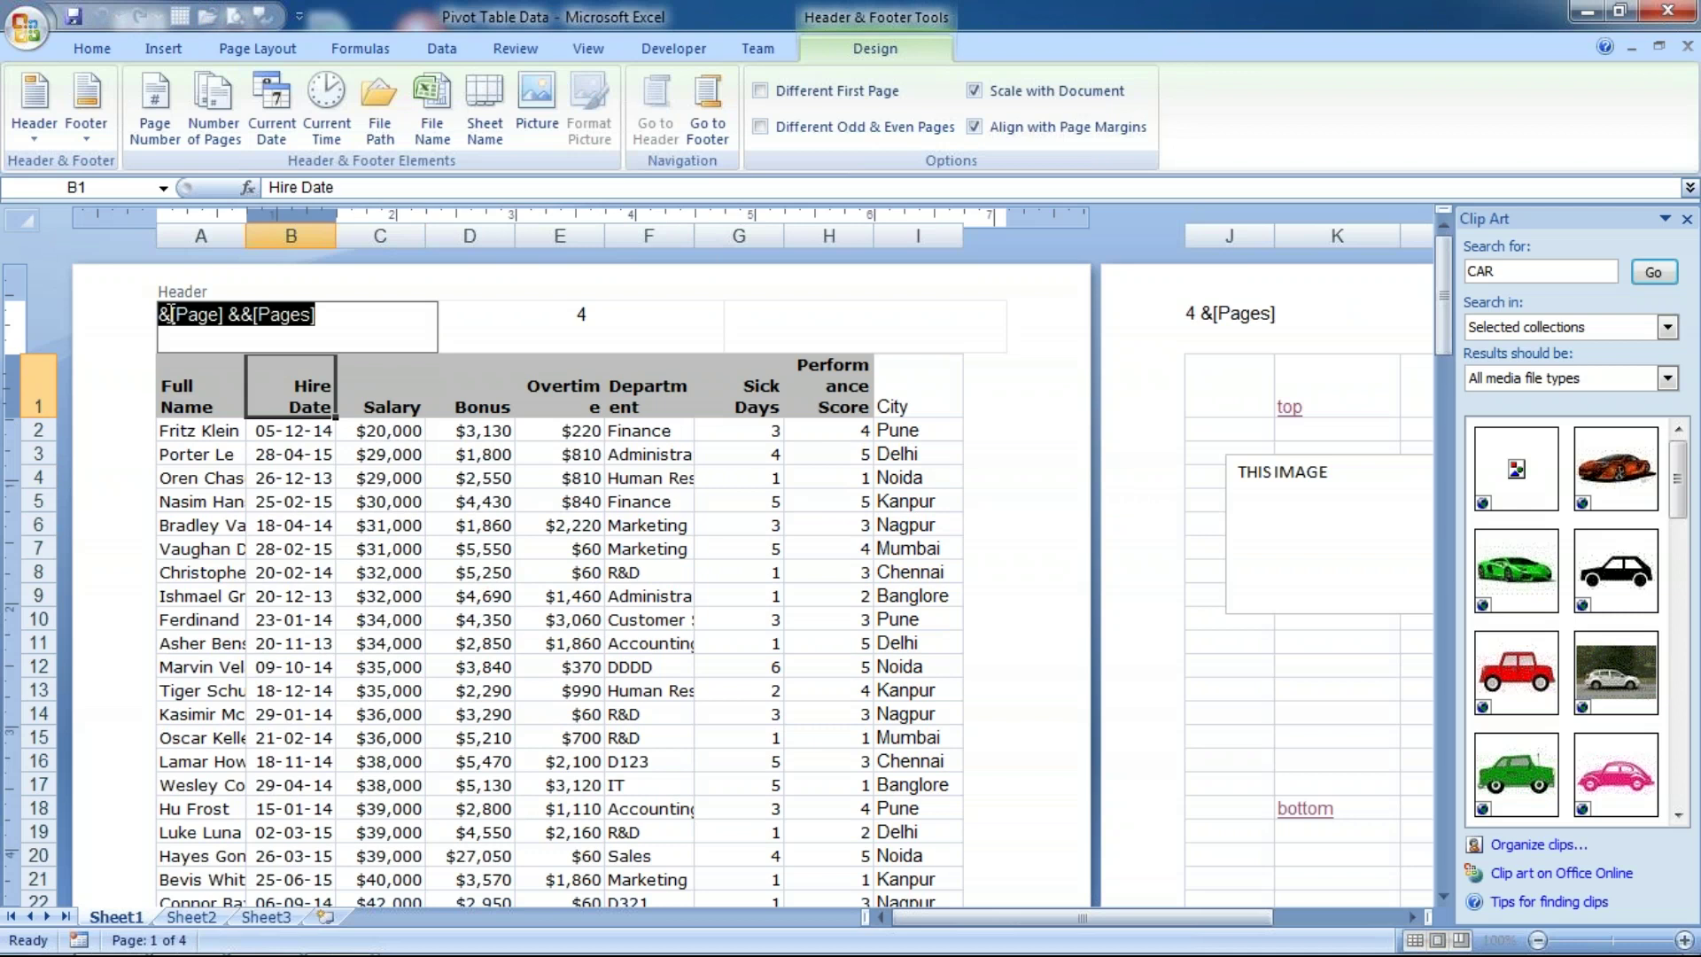
key(Delete)
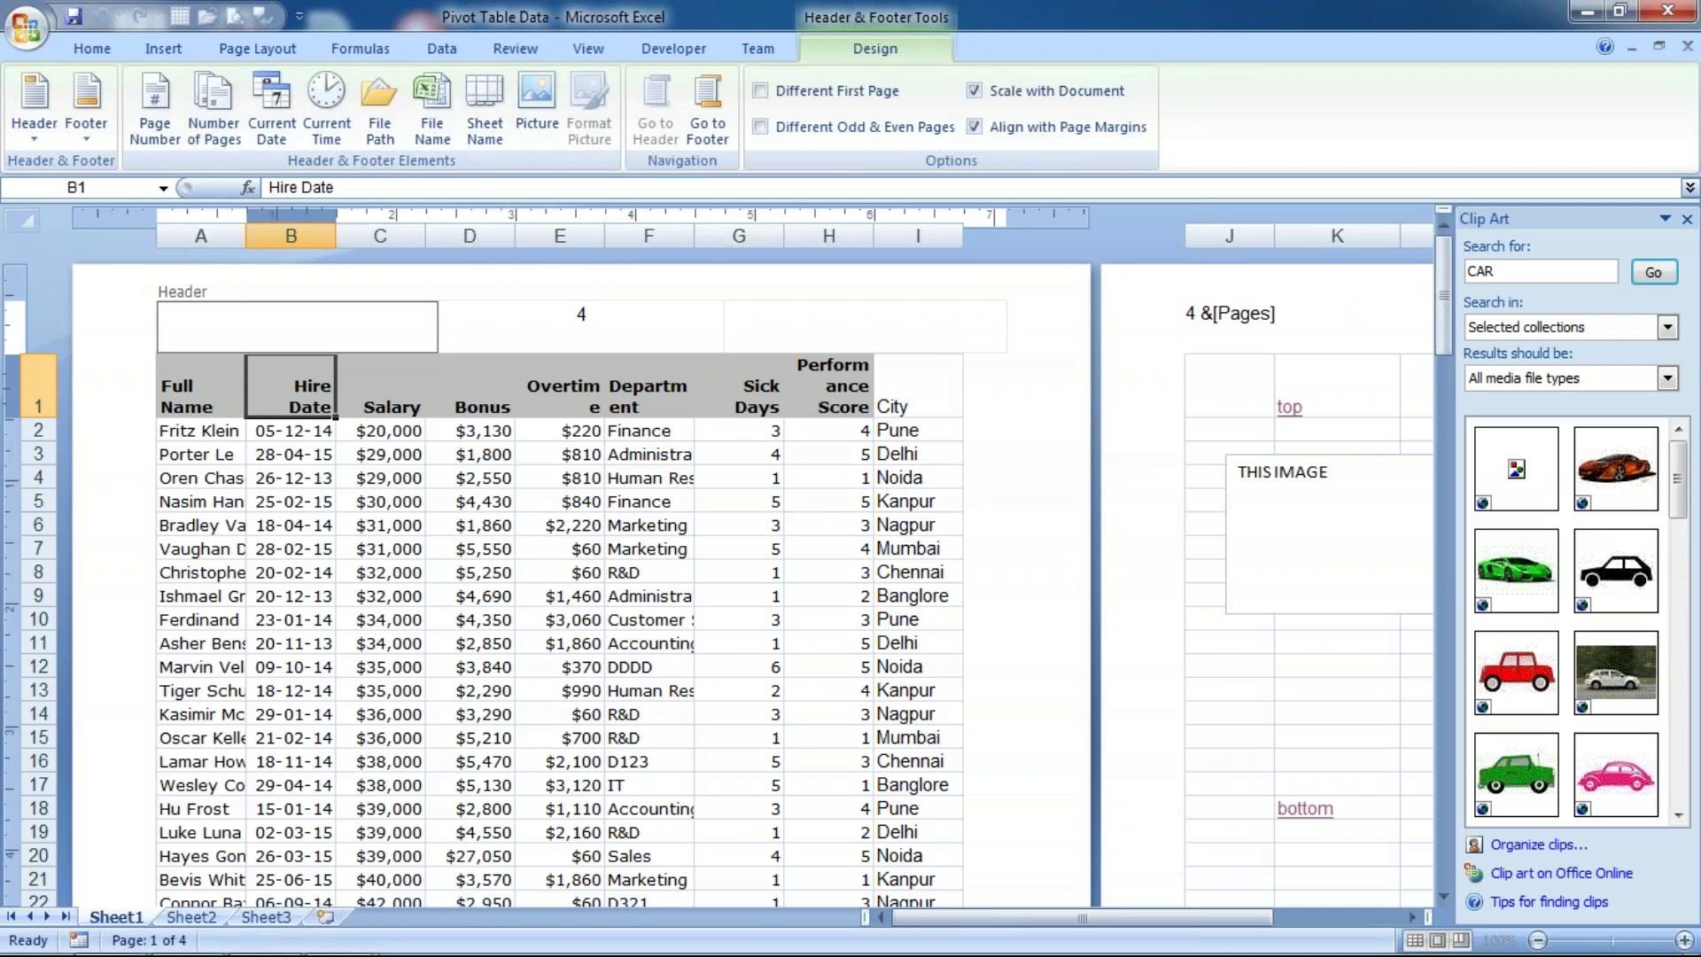
Insert the page number code followed by the total pages code in the left header.
click(155, 104)
click(255, 436)
click(222, 328)
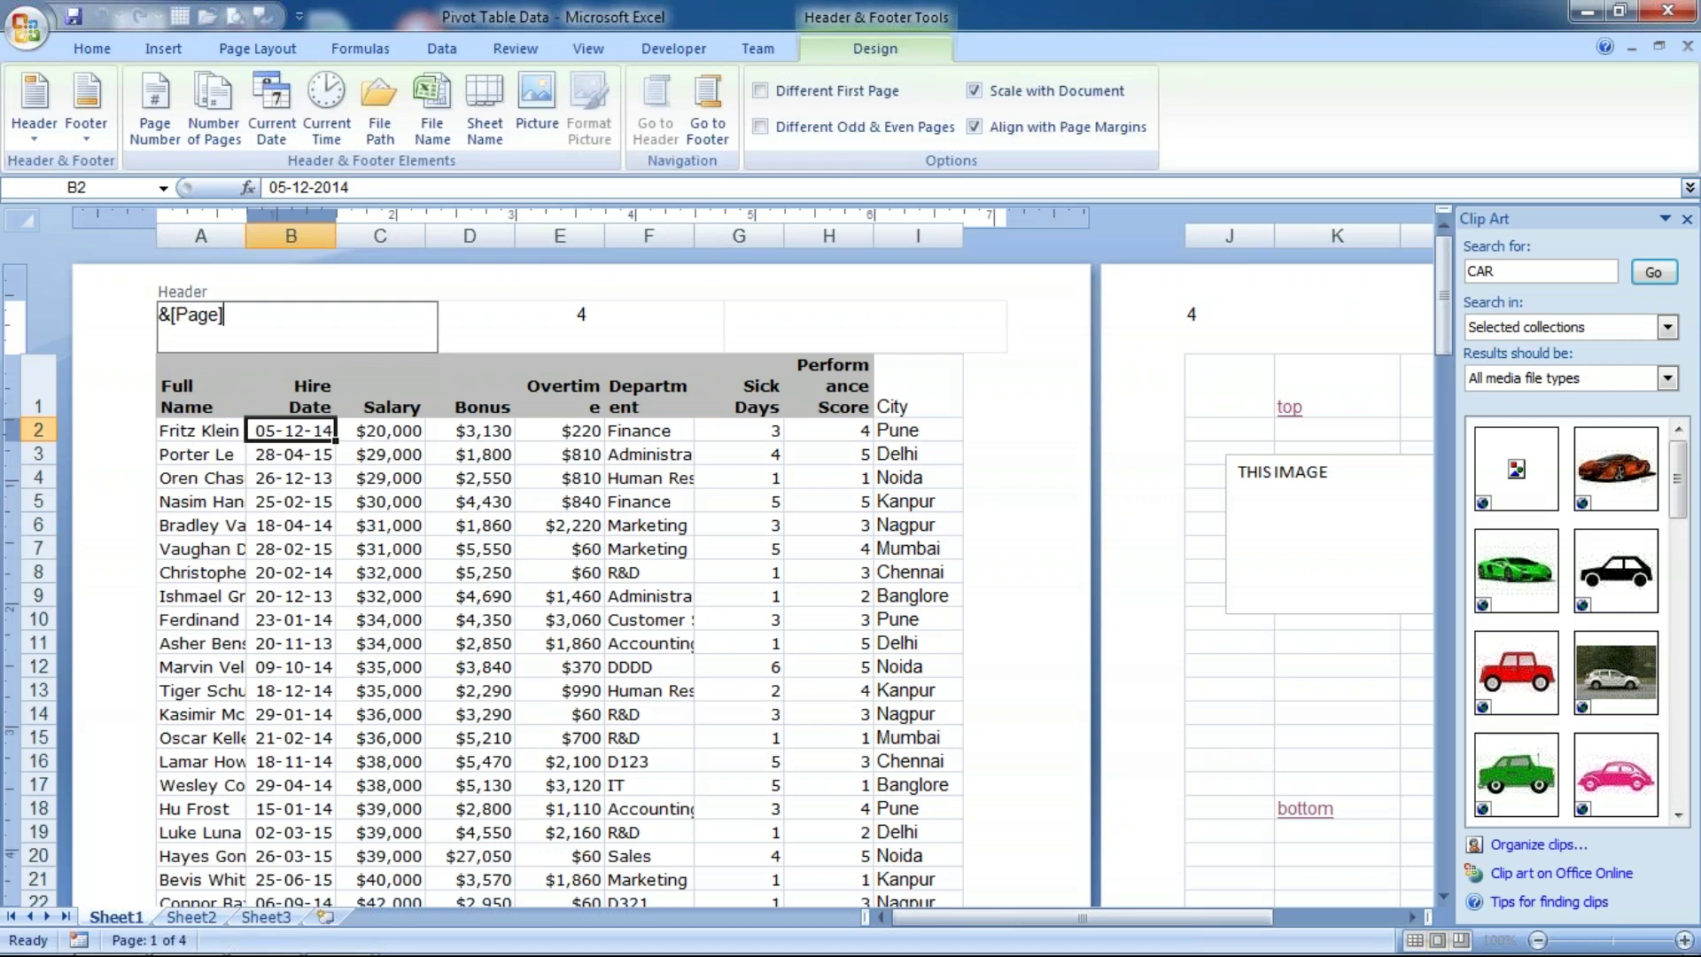
click(237, 545)
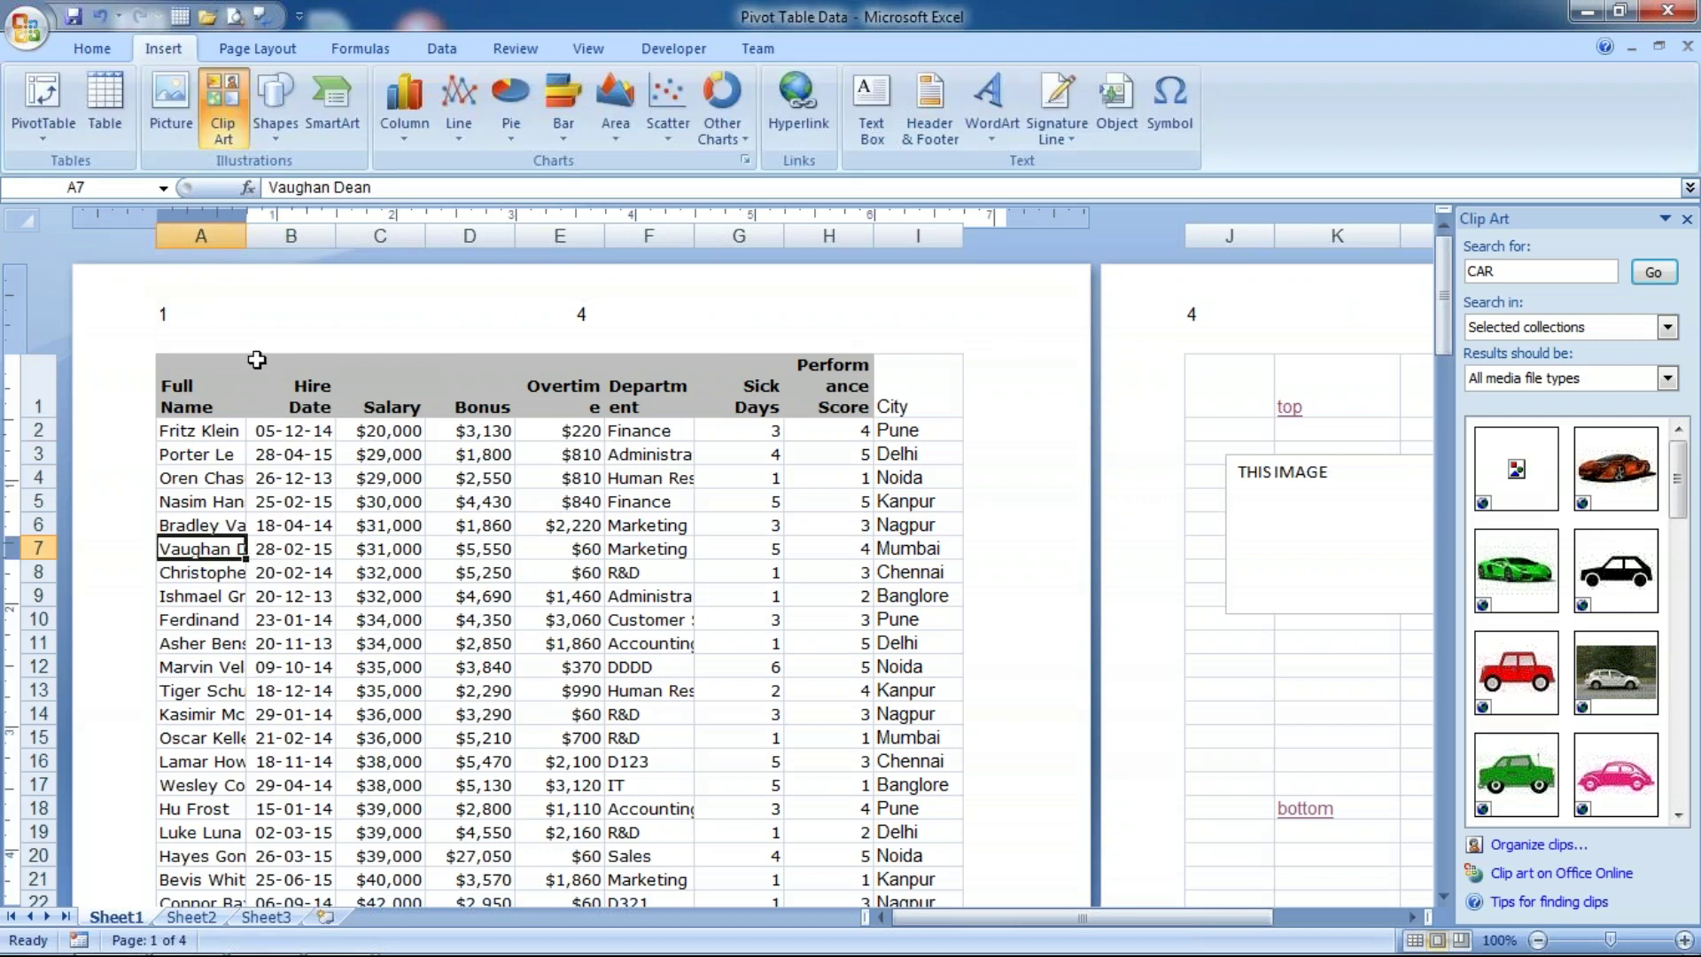
click(248, 310)
click(226, 315)
click(211, 124)
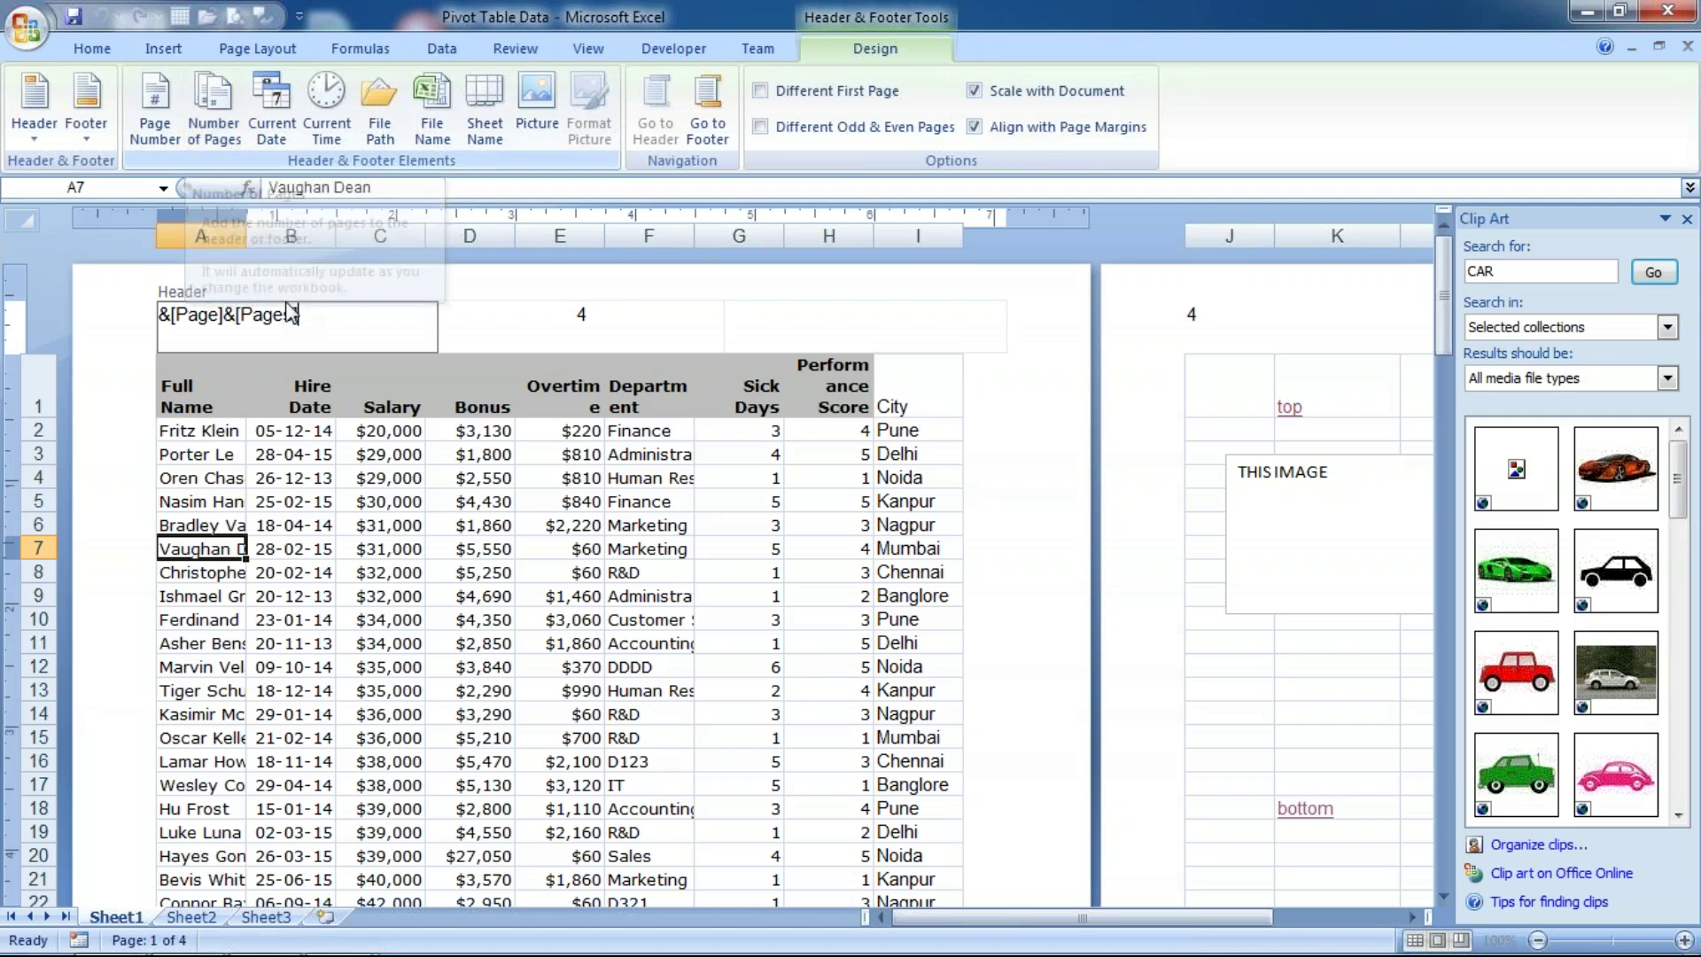
click(287, 505)
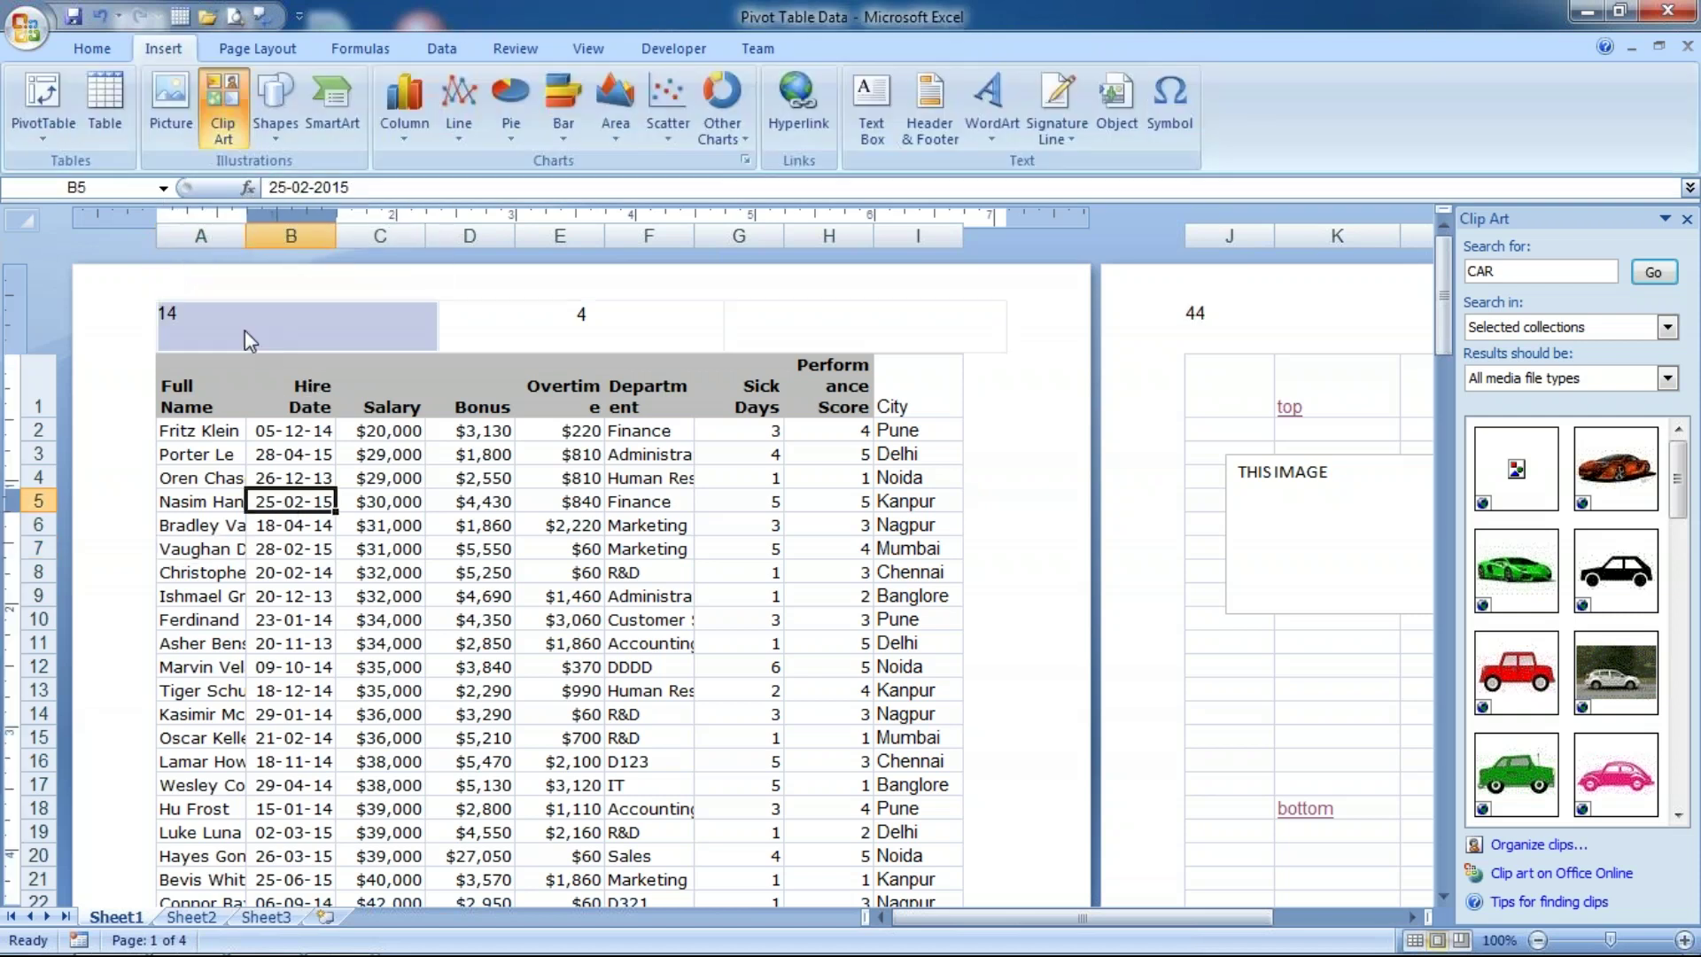
click(248, 328)
click(244, 447)
scroll(354, 663, down, 5)
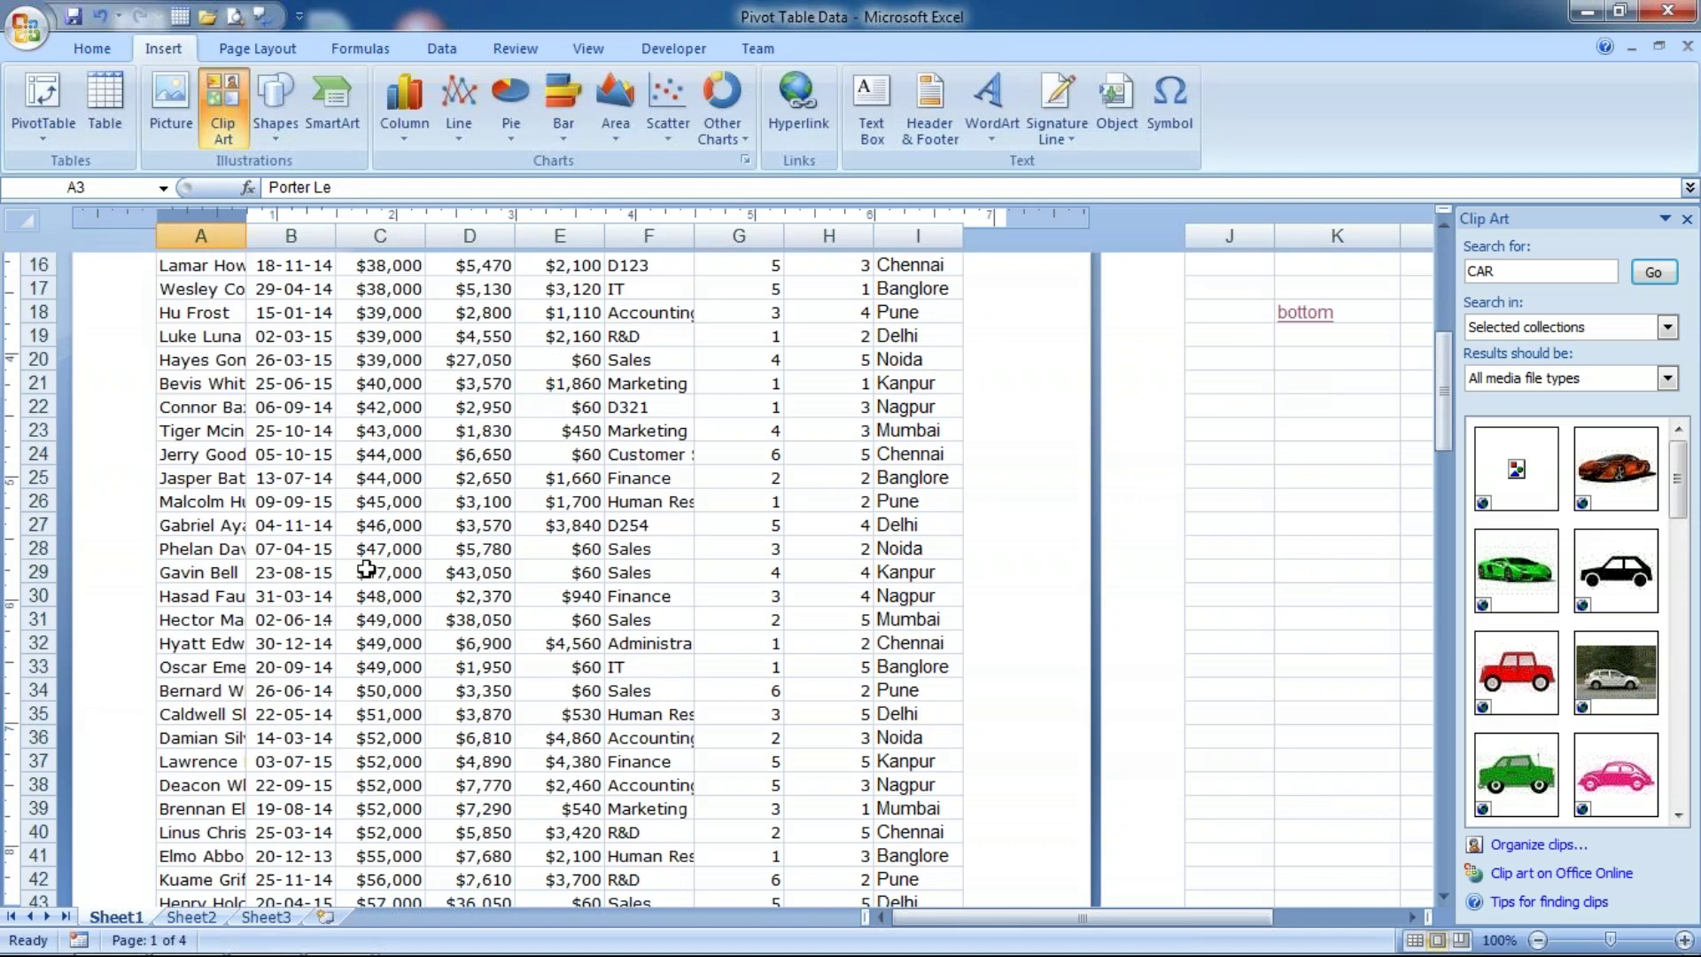
scroll(354, 662, down, 7)
scroll(354, 662, down, 1)
scroll(355, 663, up, 3)
scroll(354, 663, up, 10)
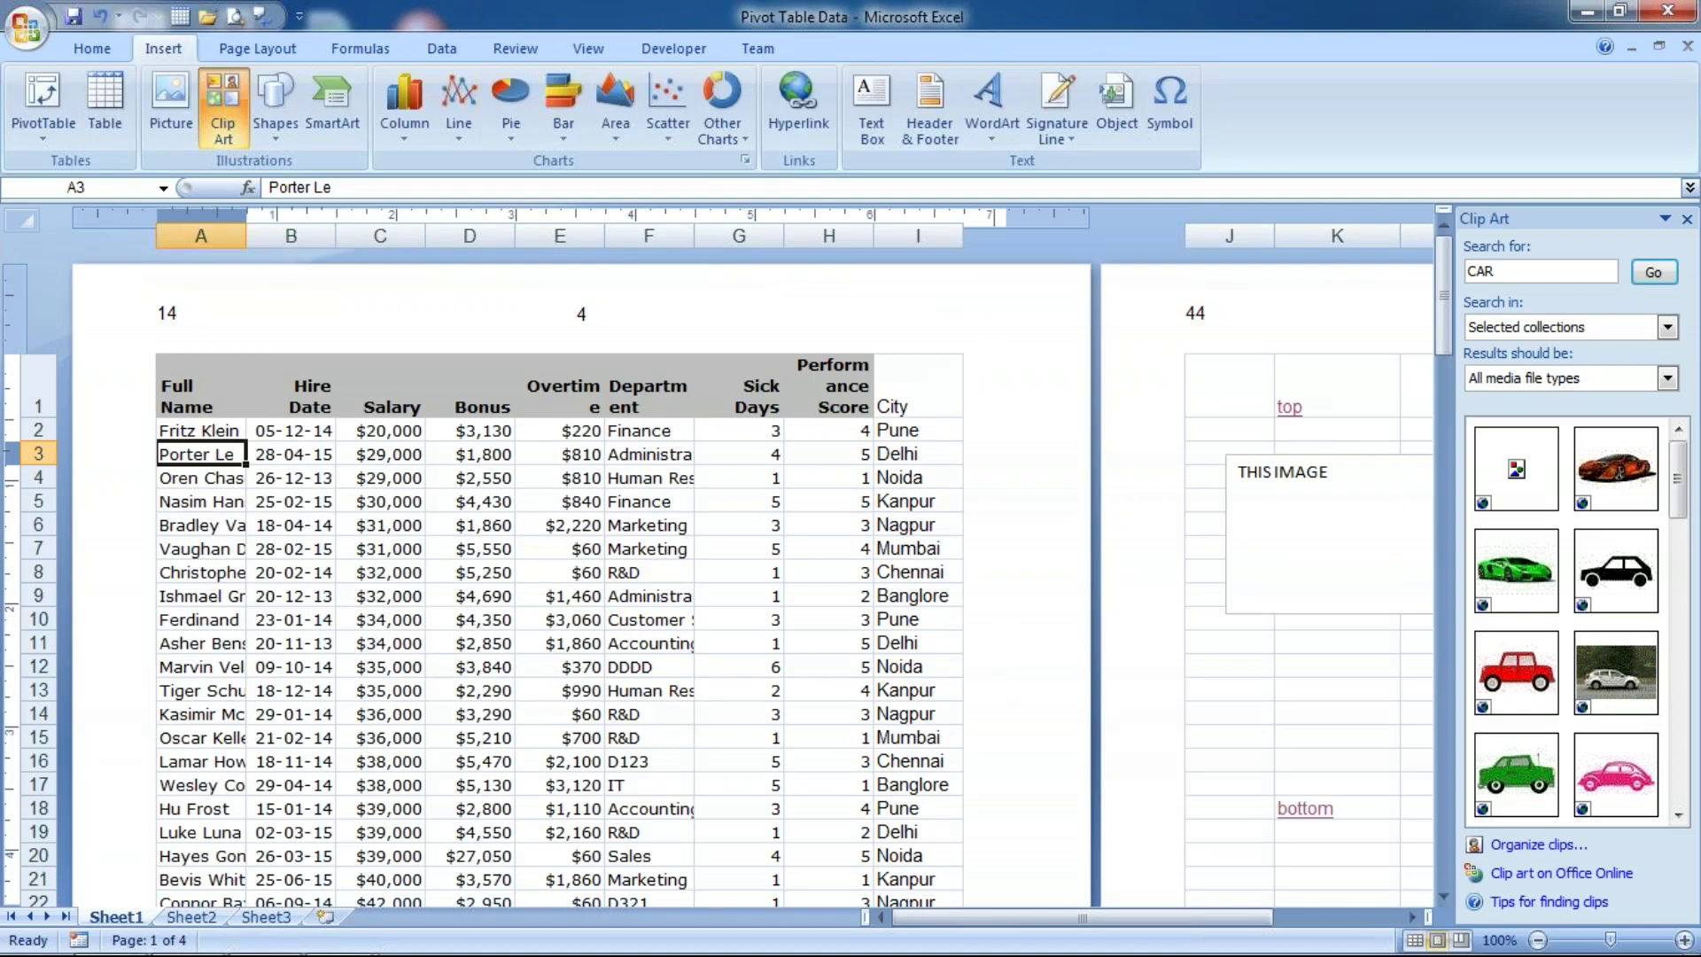
Type TO between the two codes so pages read 1 TO 4, 2 TO 4, and so on.
click(178, 314)
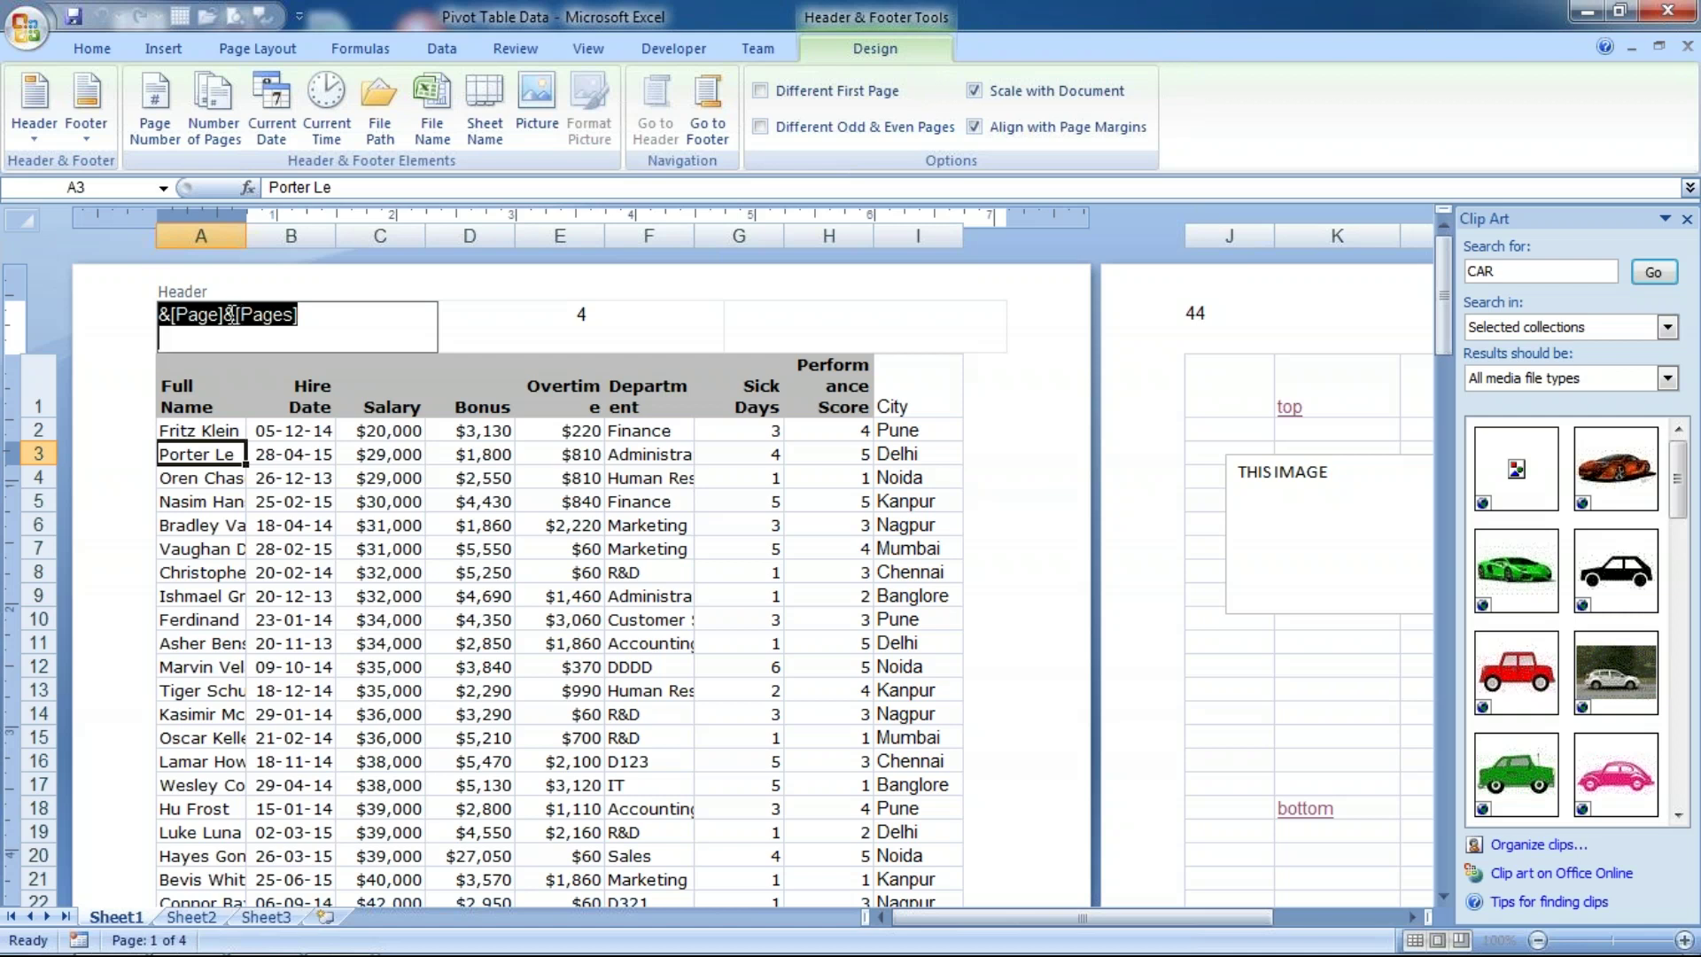
click(227, 314)
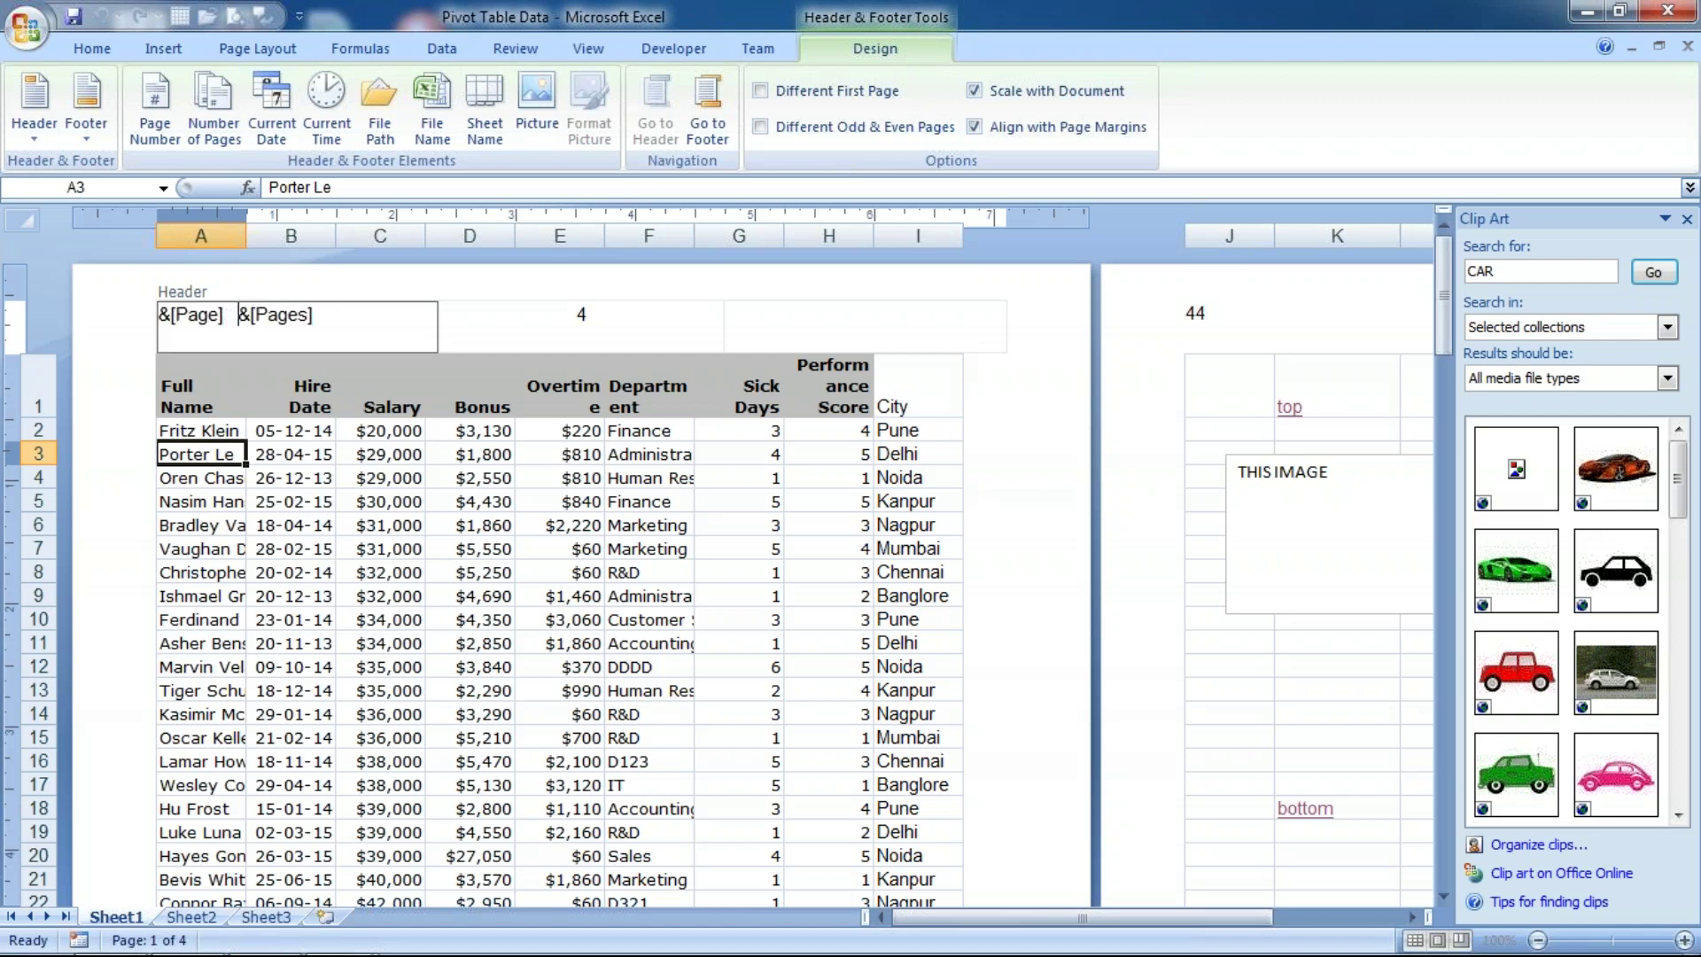
text(TO)
click(621, 550)
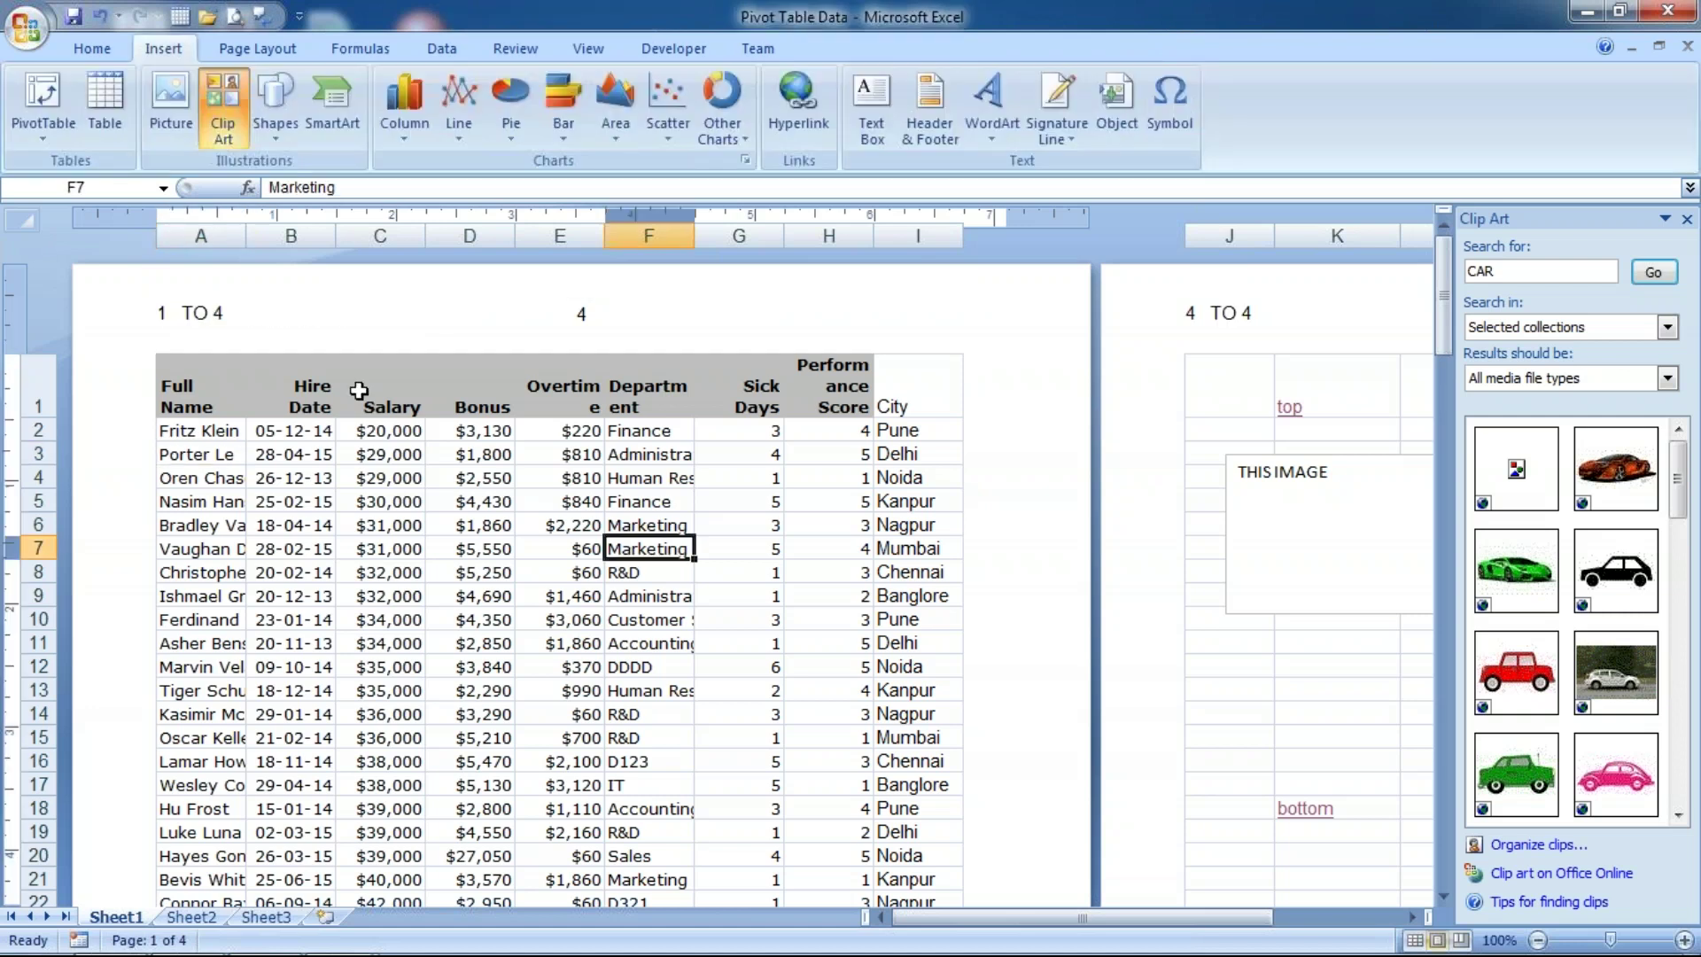
scroll(359, 391, down, 8)
scroll(359, 391, down, 4)
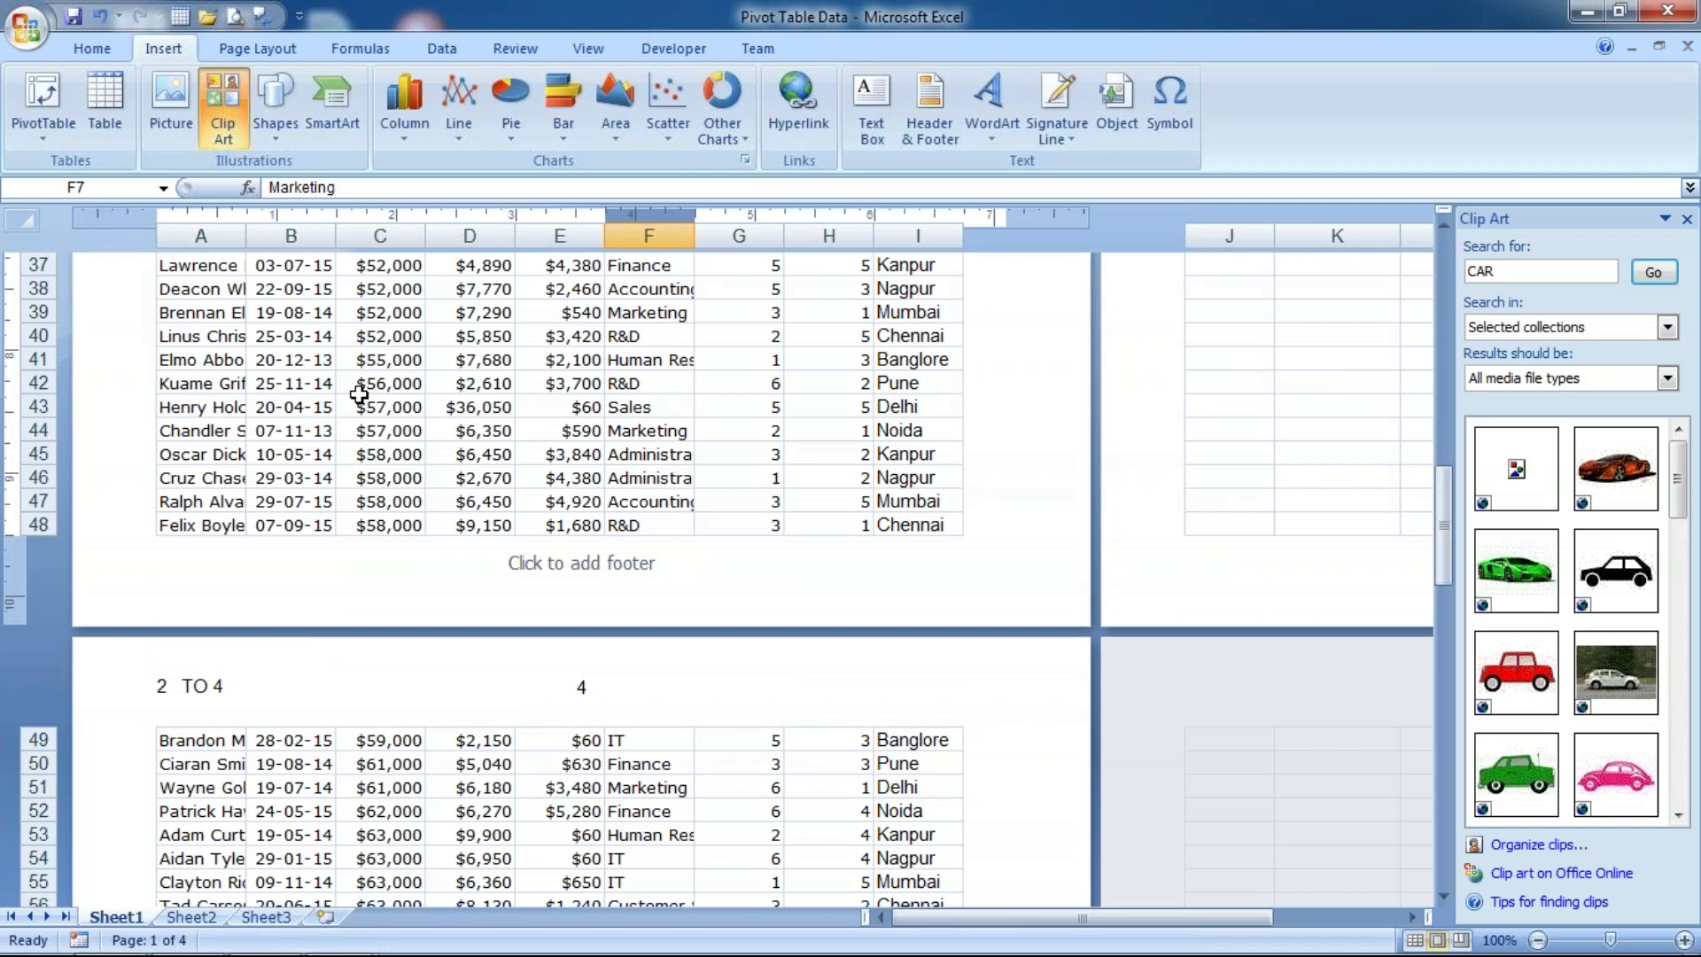
scroll(351, 399, down, 3)
scroll(351, 403, down, 6)
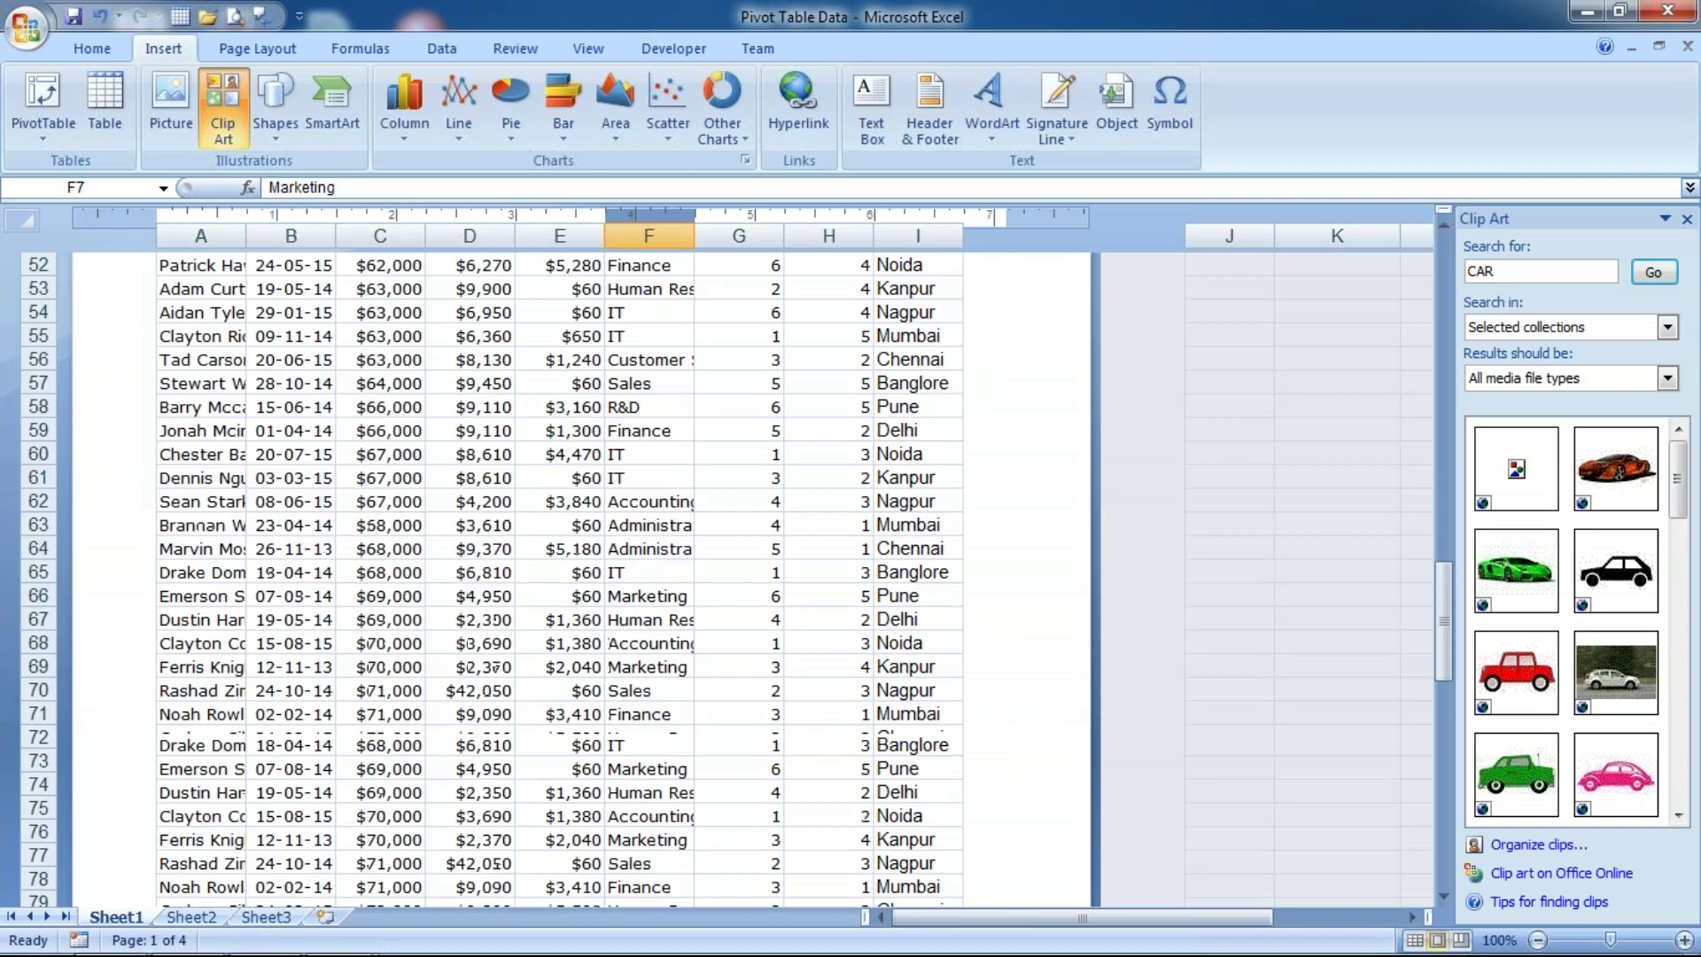
scroll(349, 408, down, 3)
scroll(348, 414, down, 4)
scroll(348, 414, down, 1)
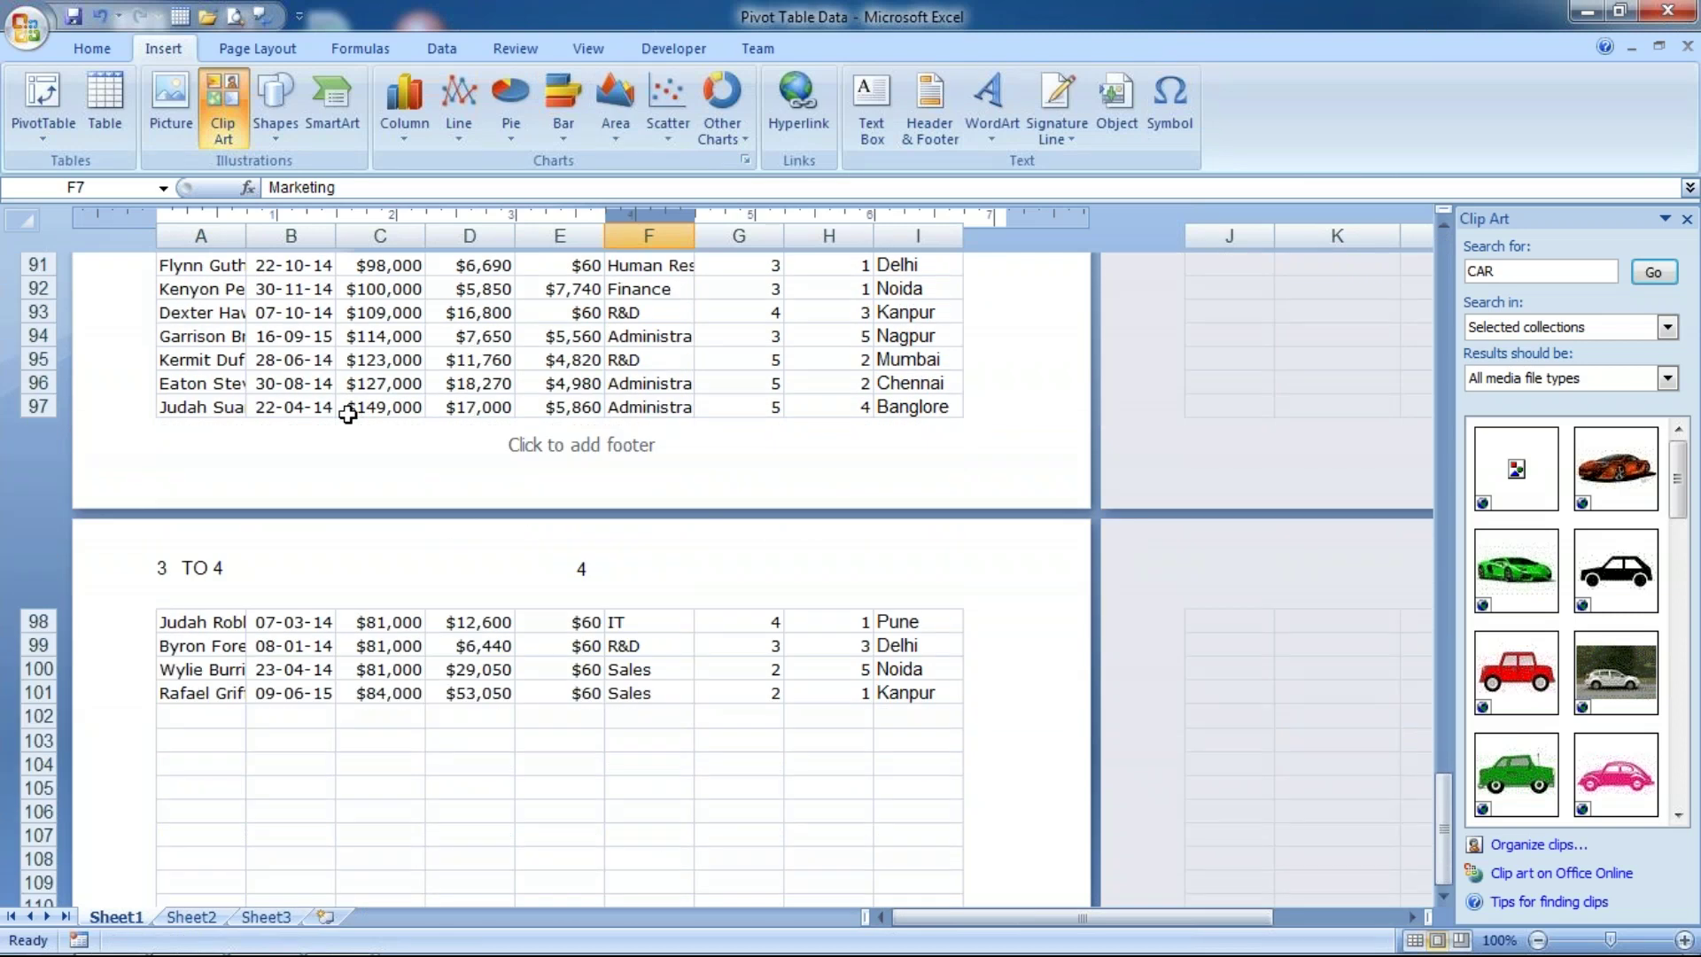
scroll(347, 413, up, 2)
scroll(347, 413, up, 10)
scroll(347, 414, up, 4)
scroll(347, 414, up, 12)
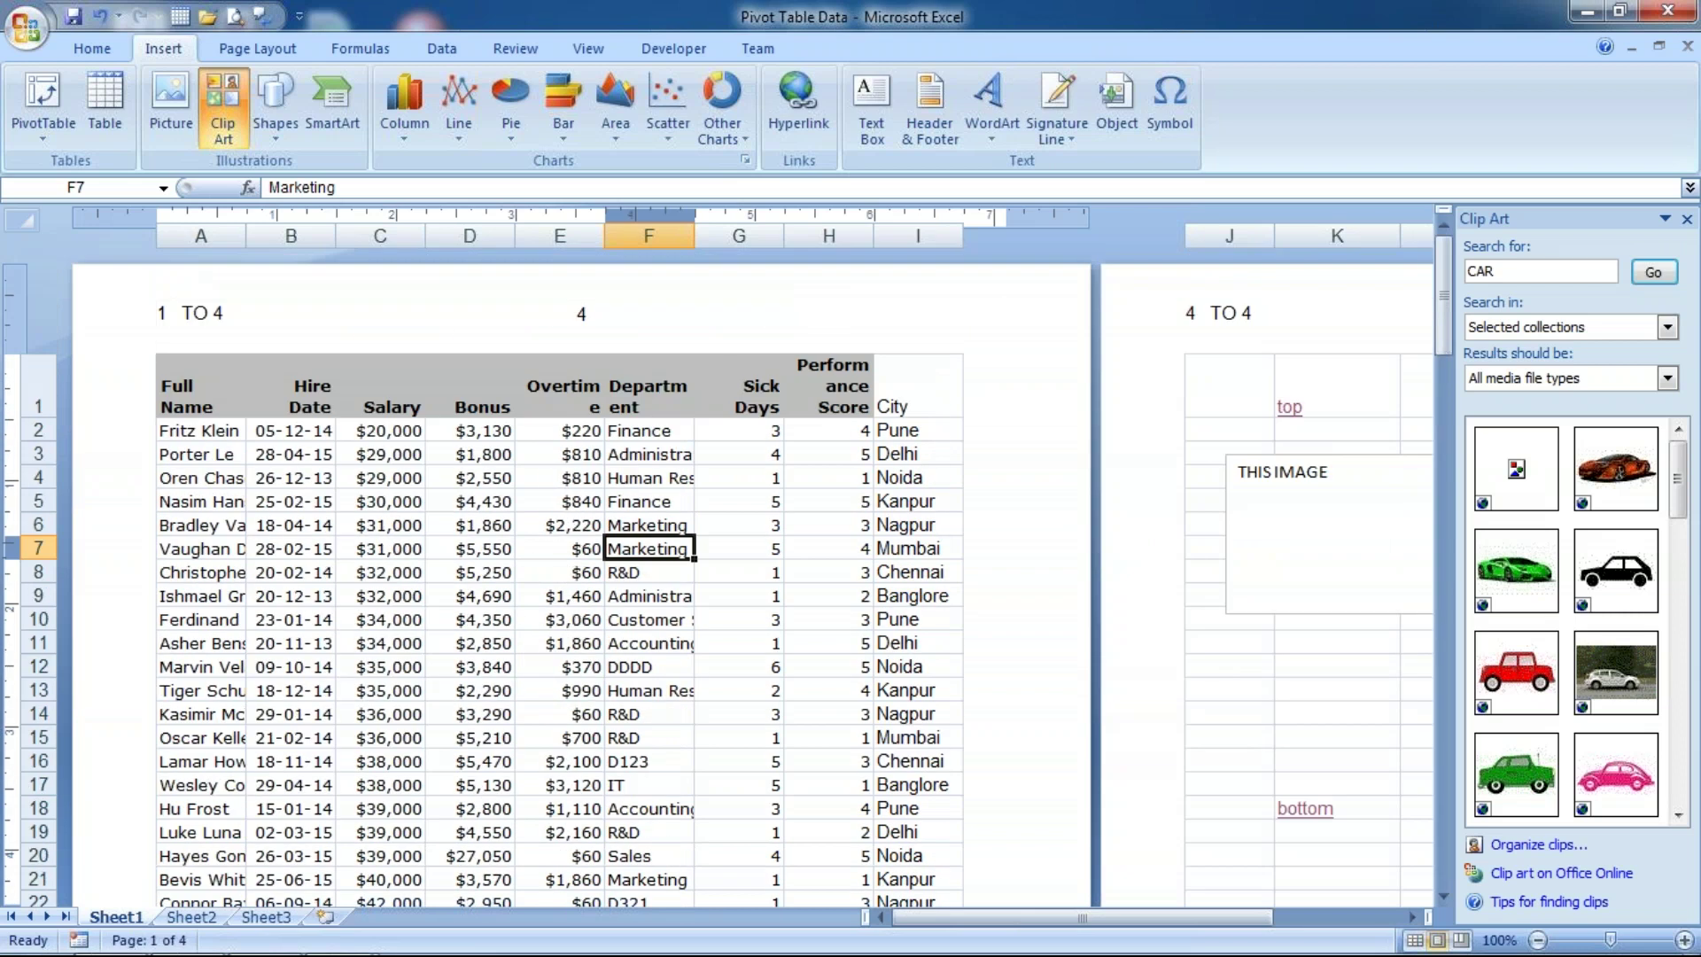
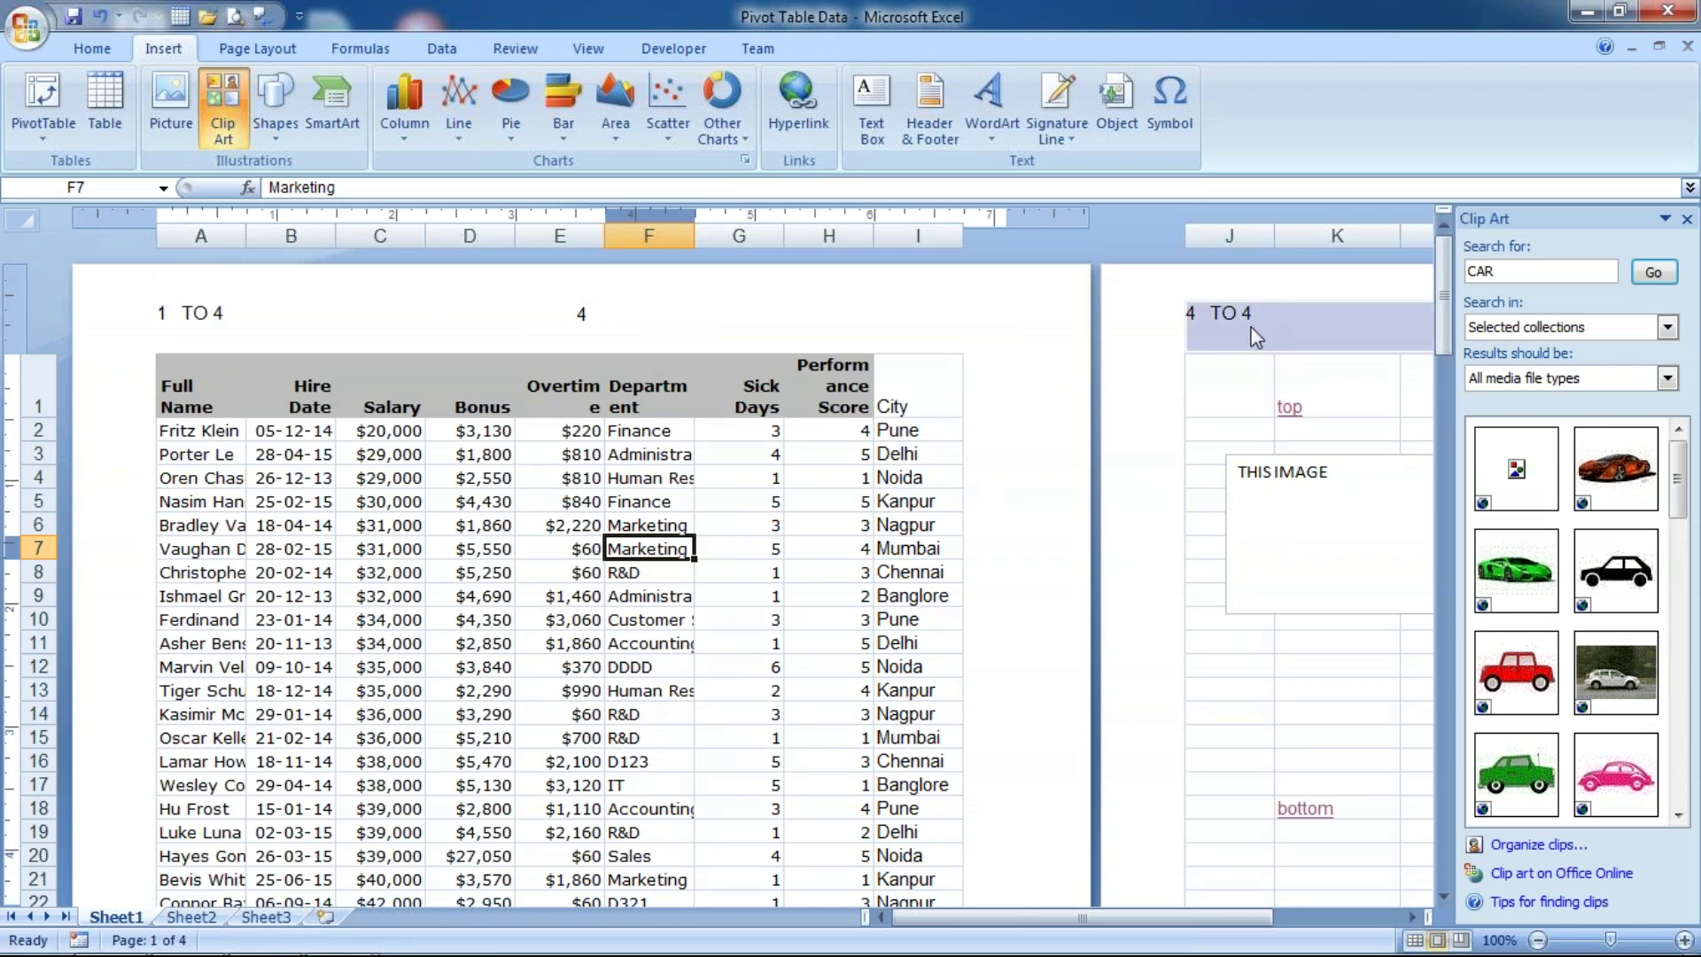
Put the current date in the centre header and the current time in the right header.
click(229, 341)
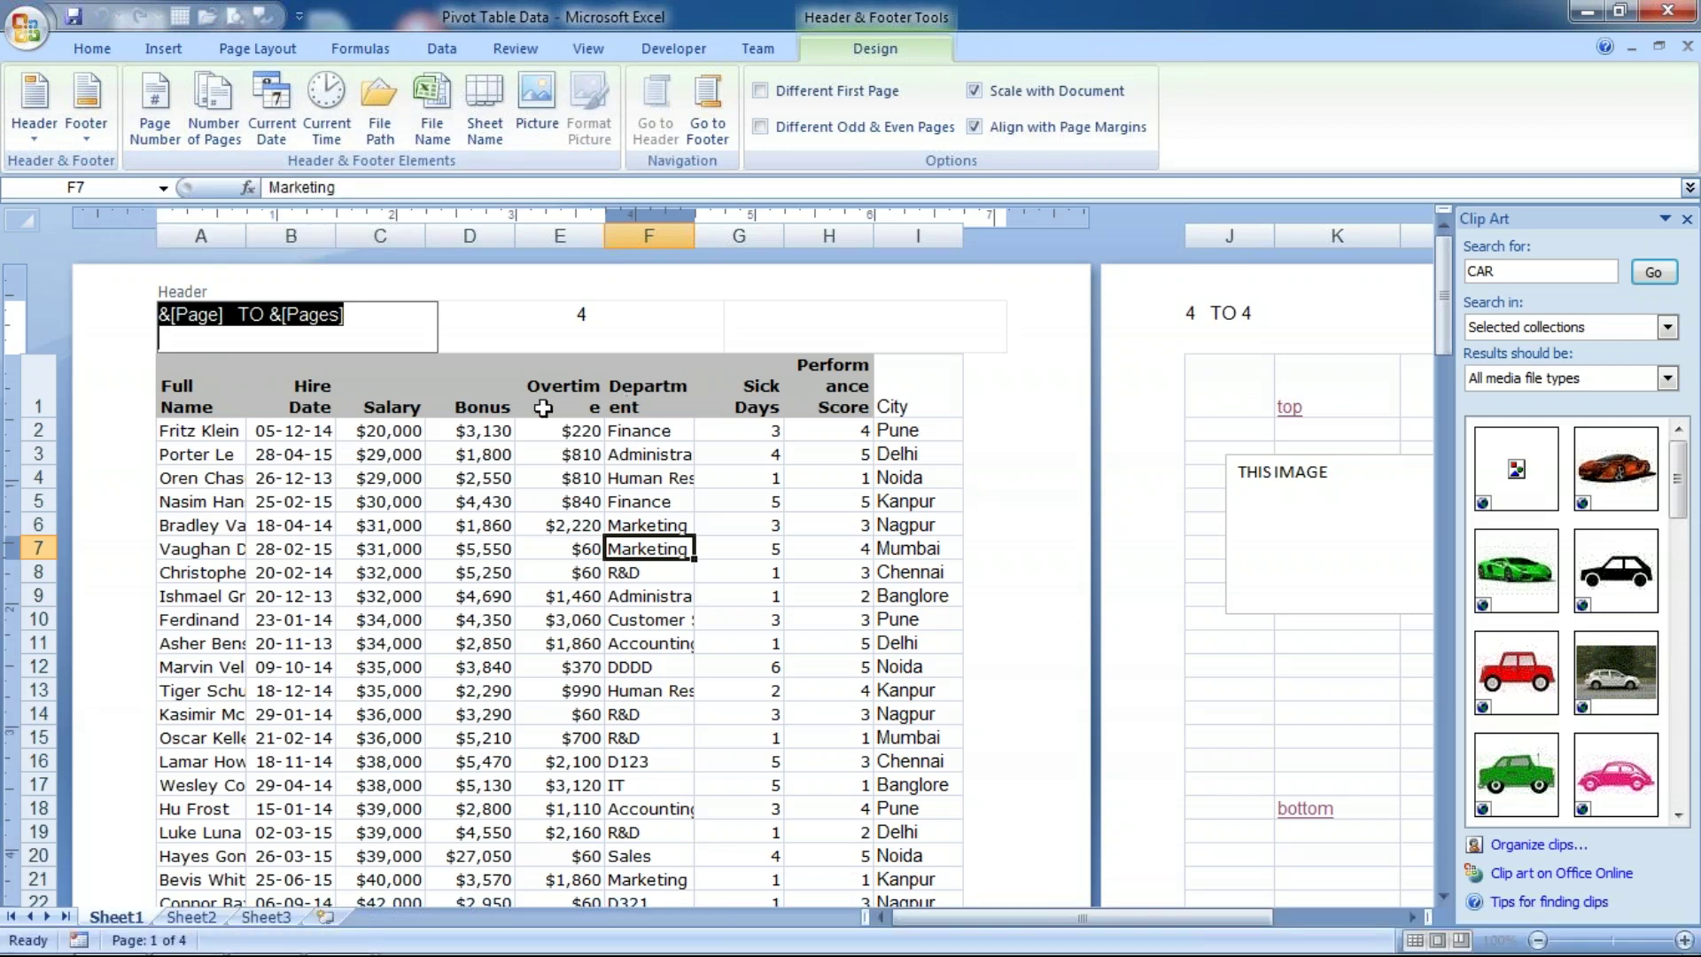
click(718, 321)
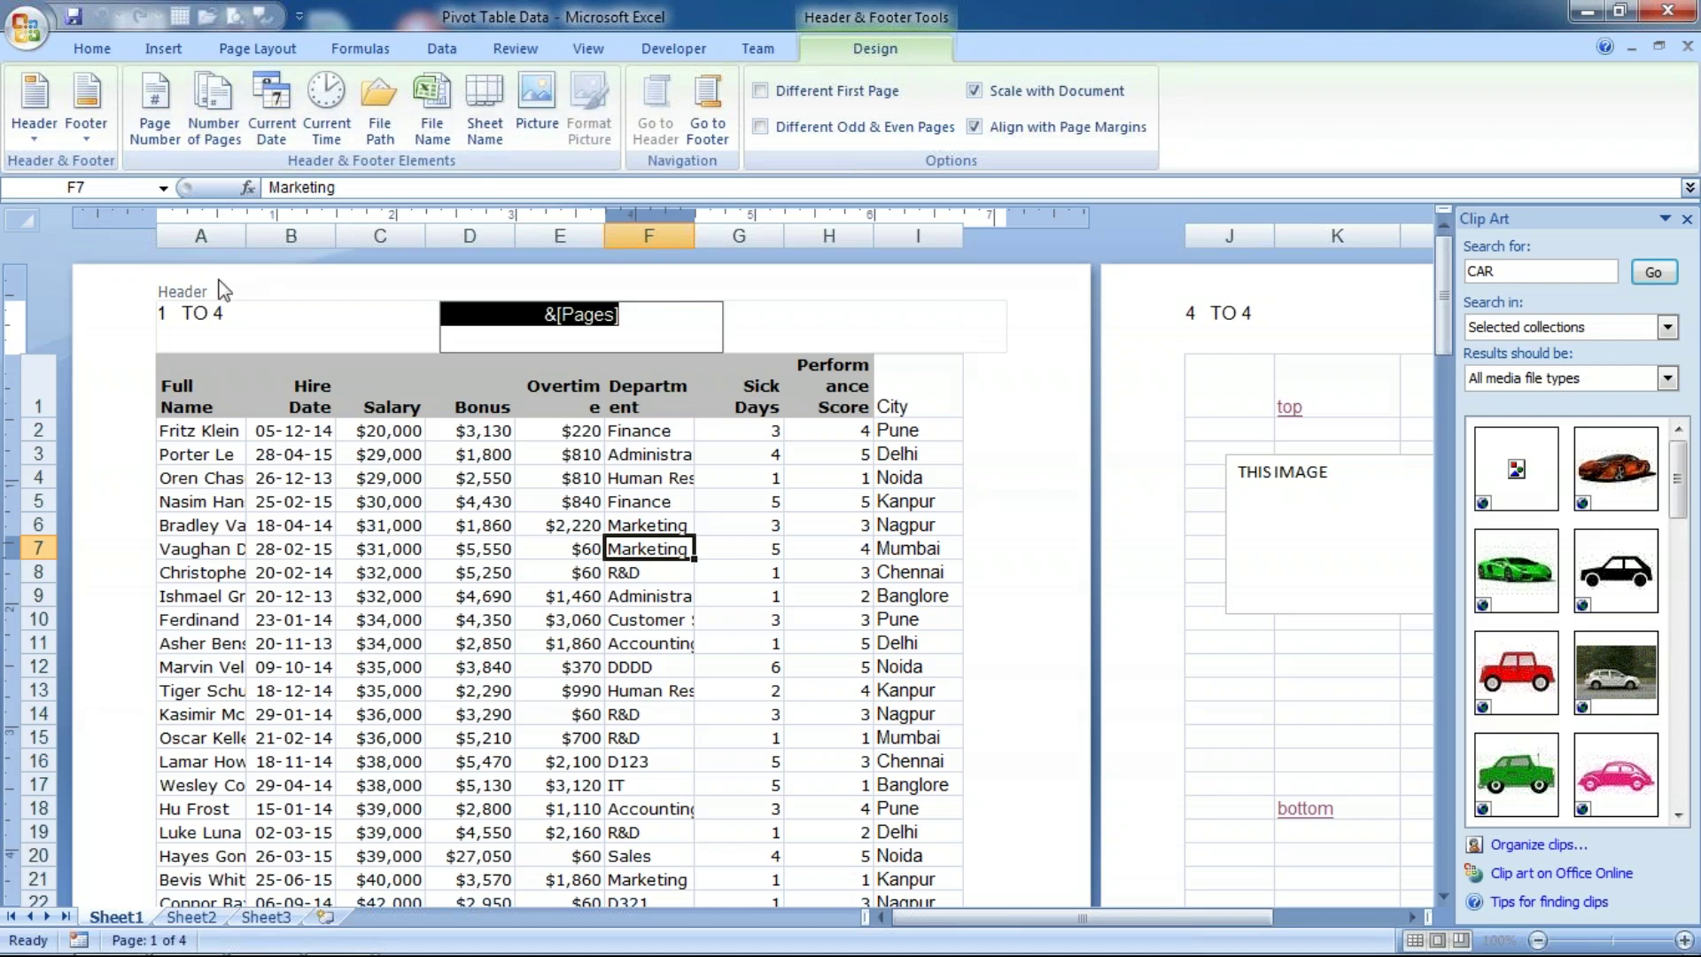
click(271, 125)
click(550, 544)
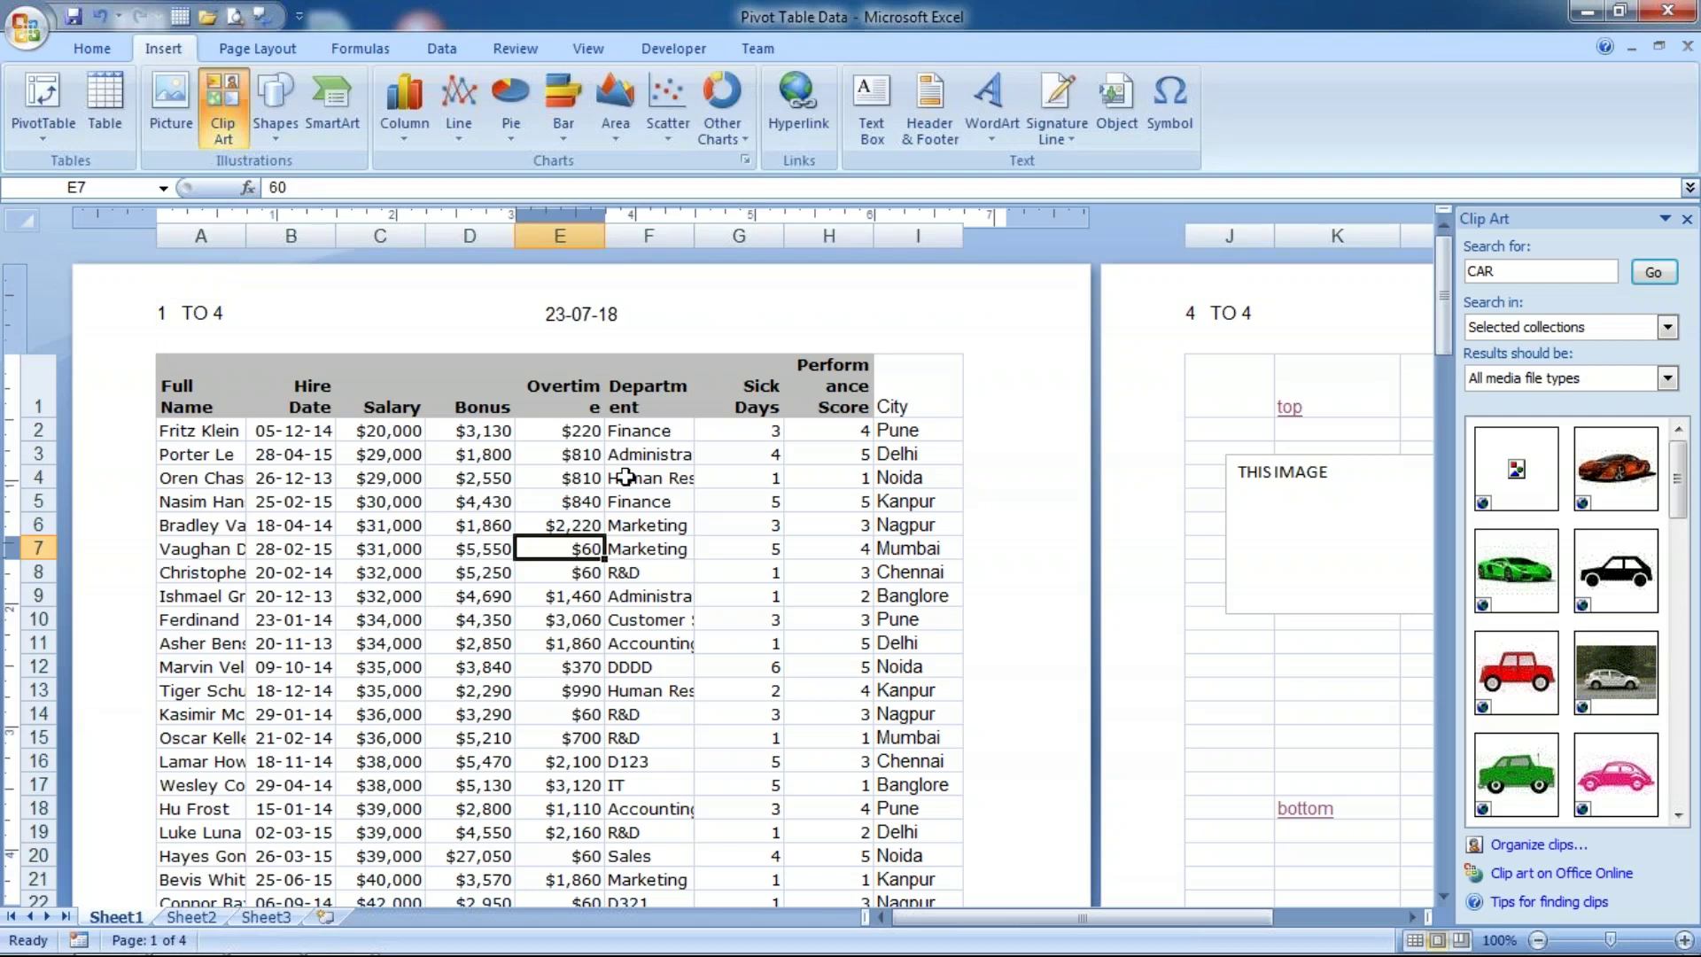
click(730, 342)
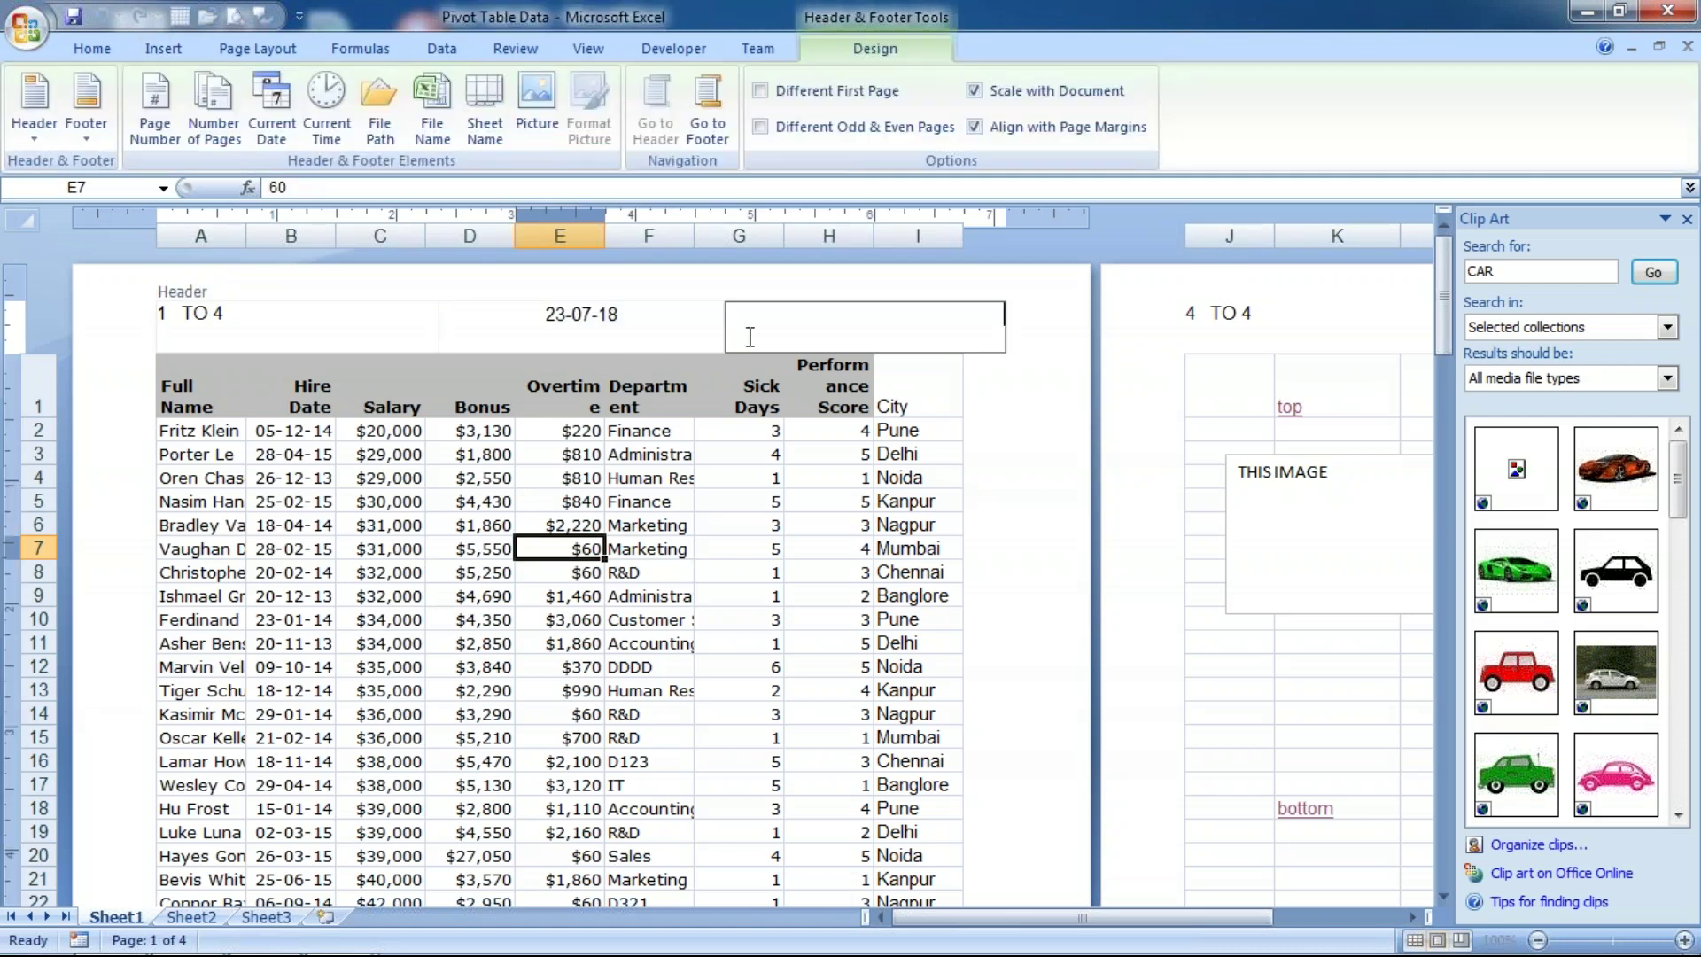
click(326, 111)
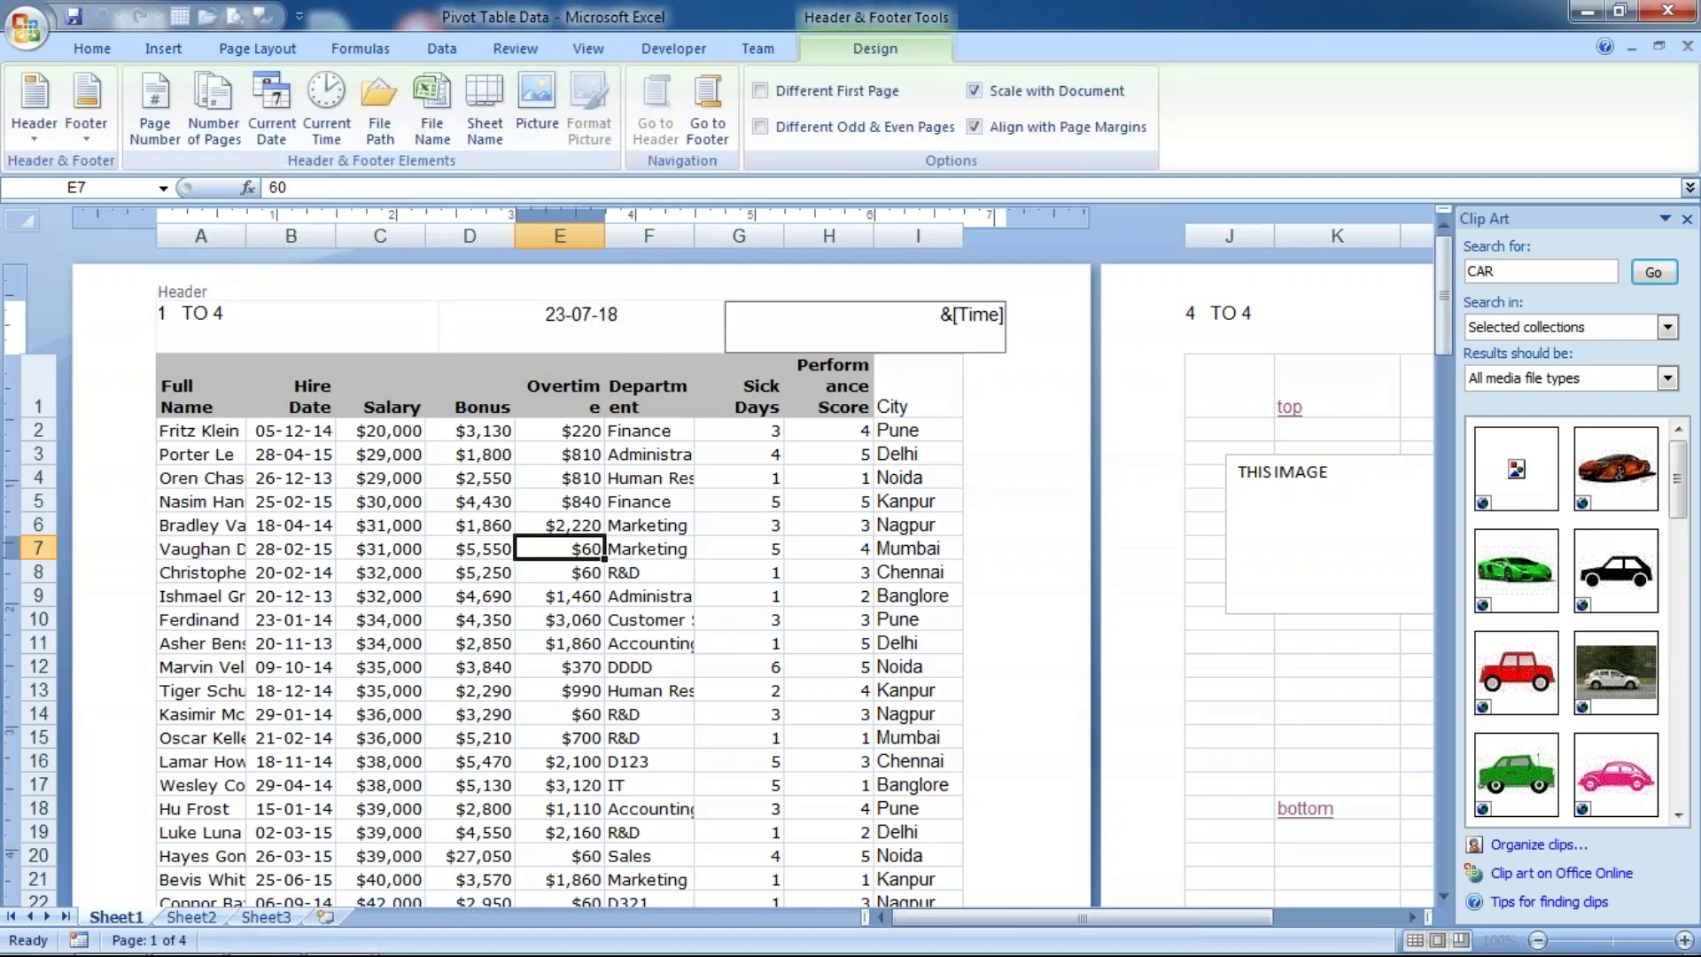
click(640, 478)
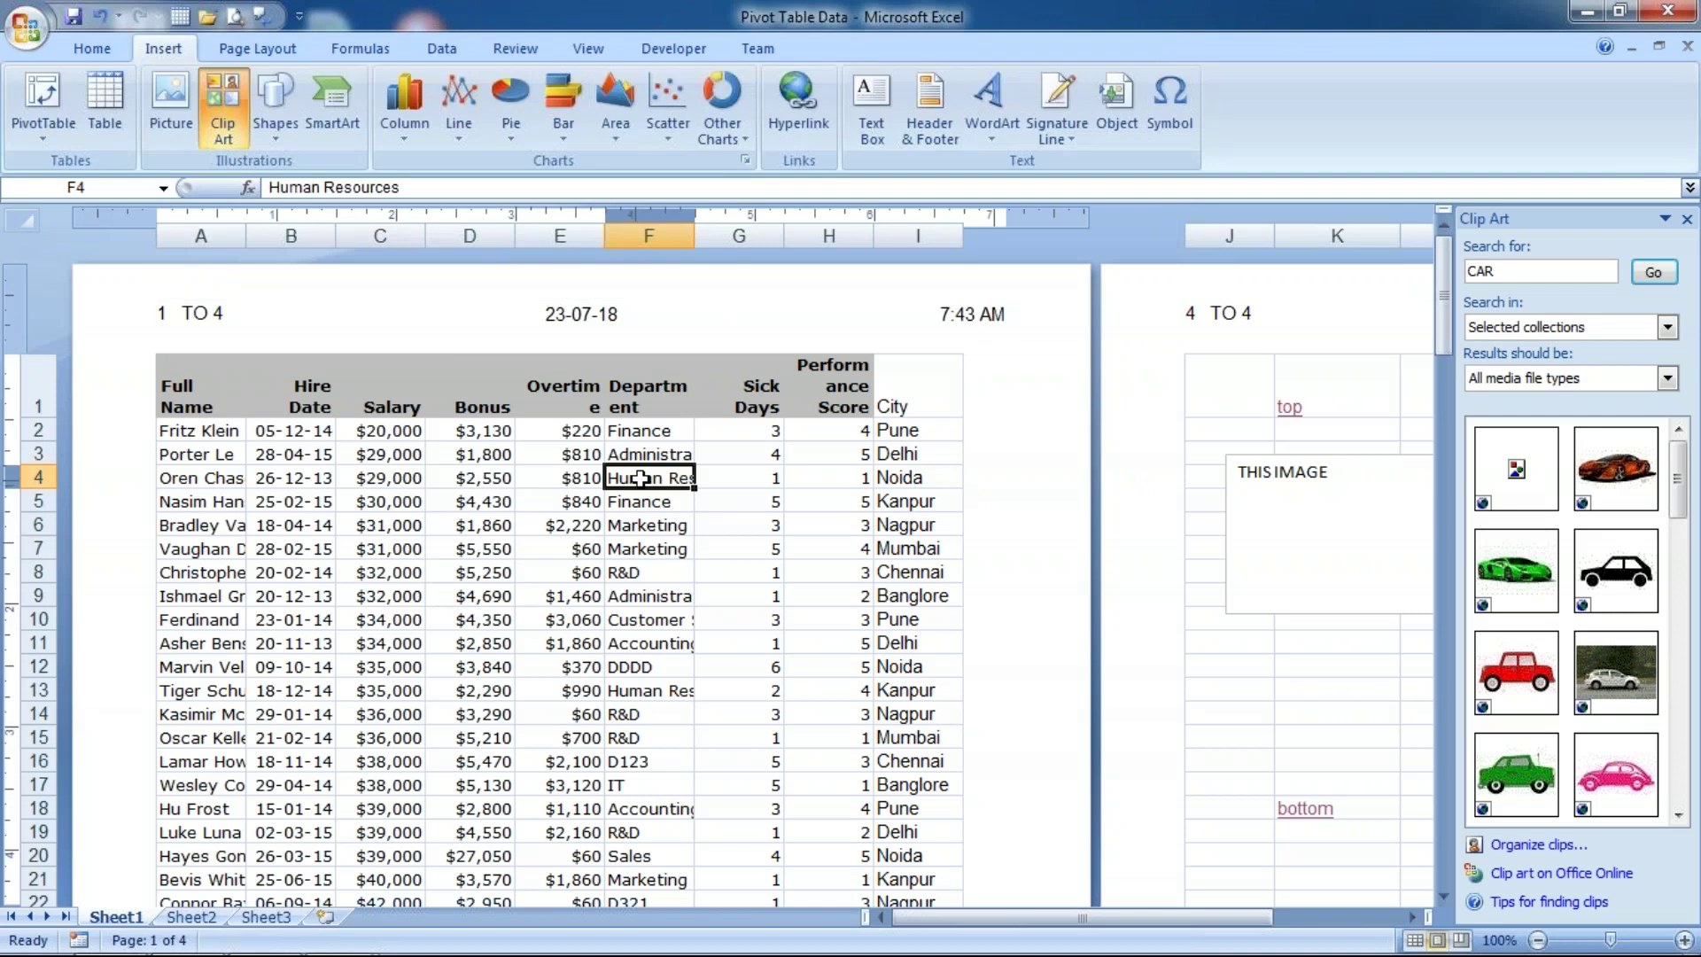
Append the current time after the date in the centre header section.
click(663, 310)
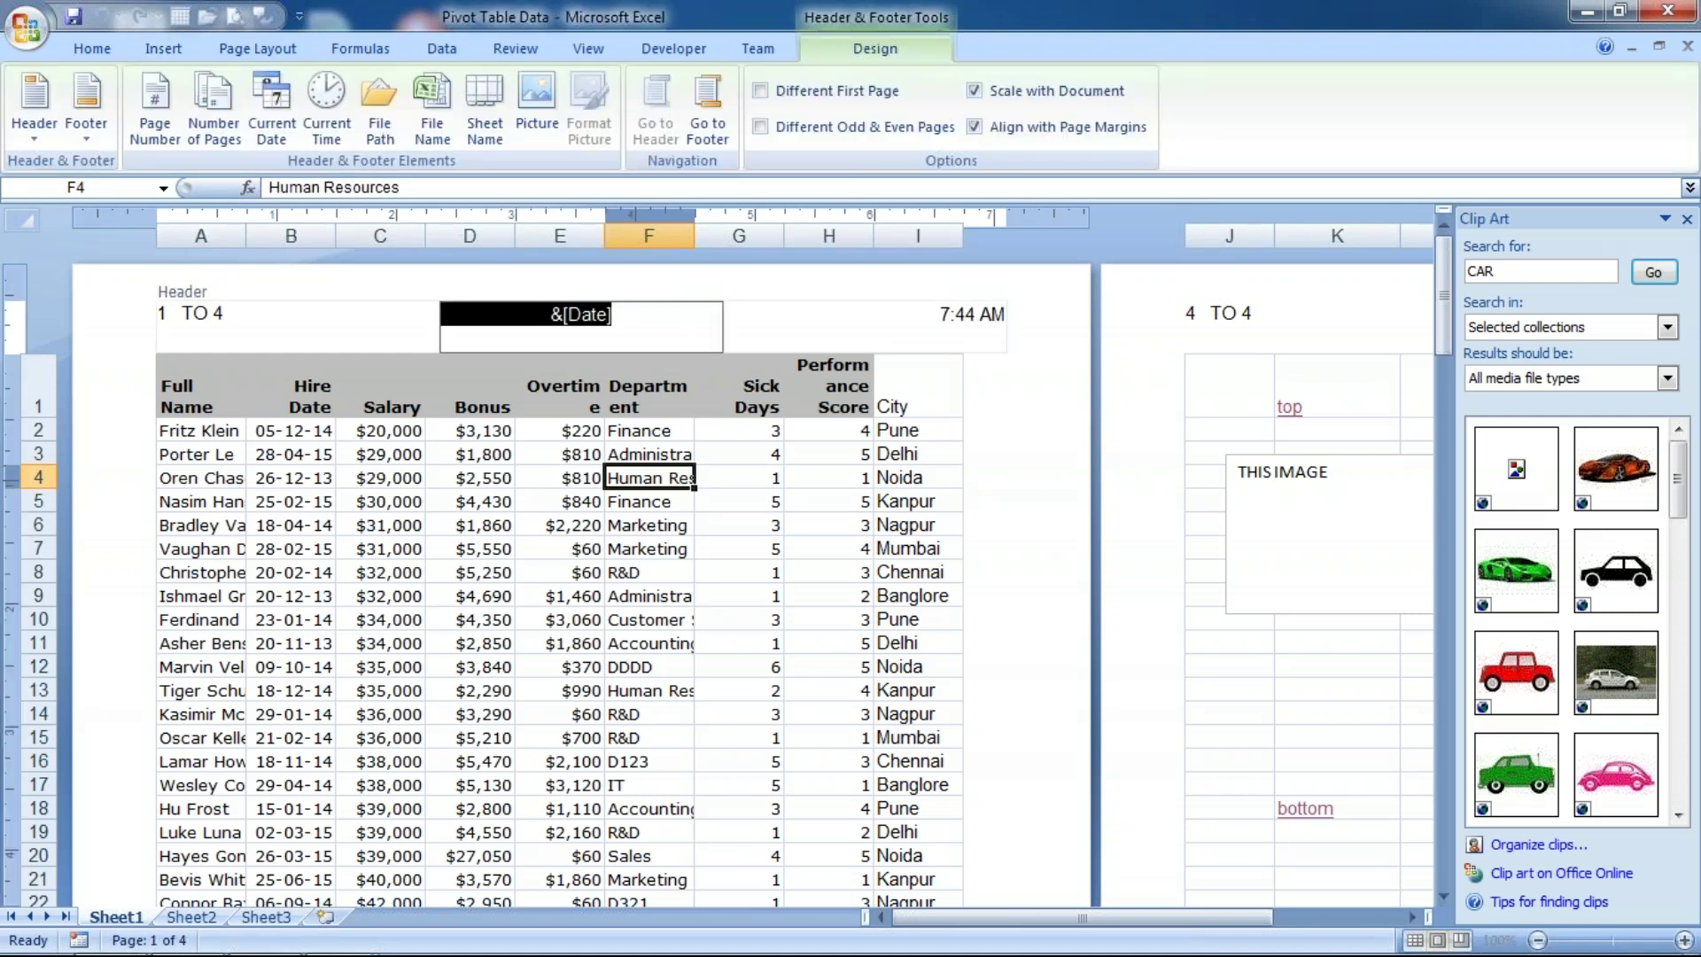
click(611, 315)
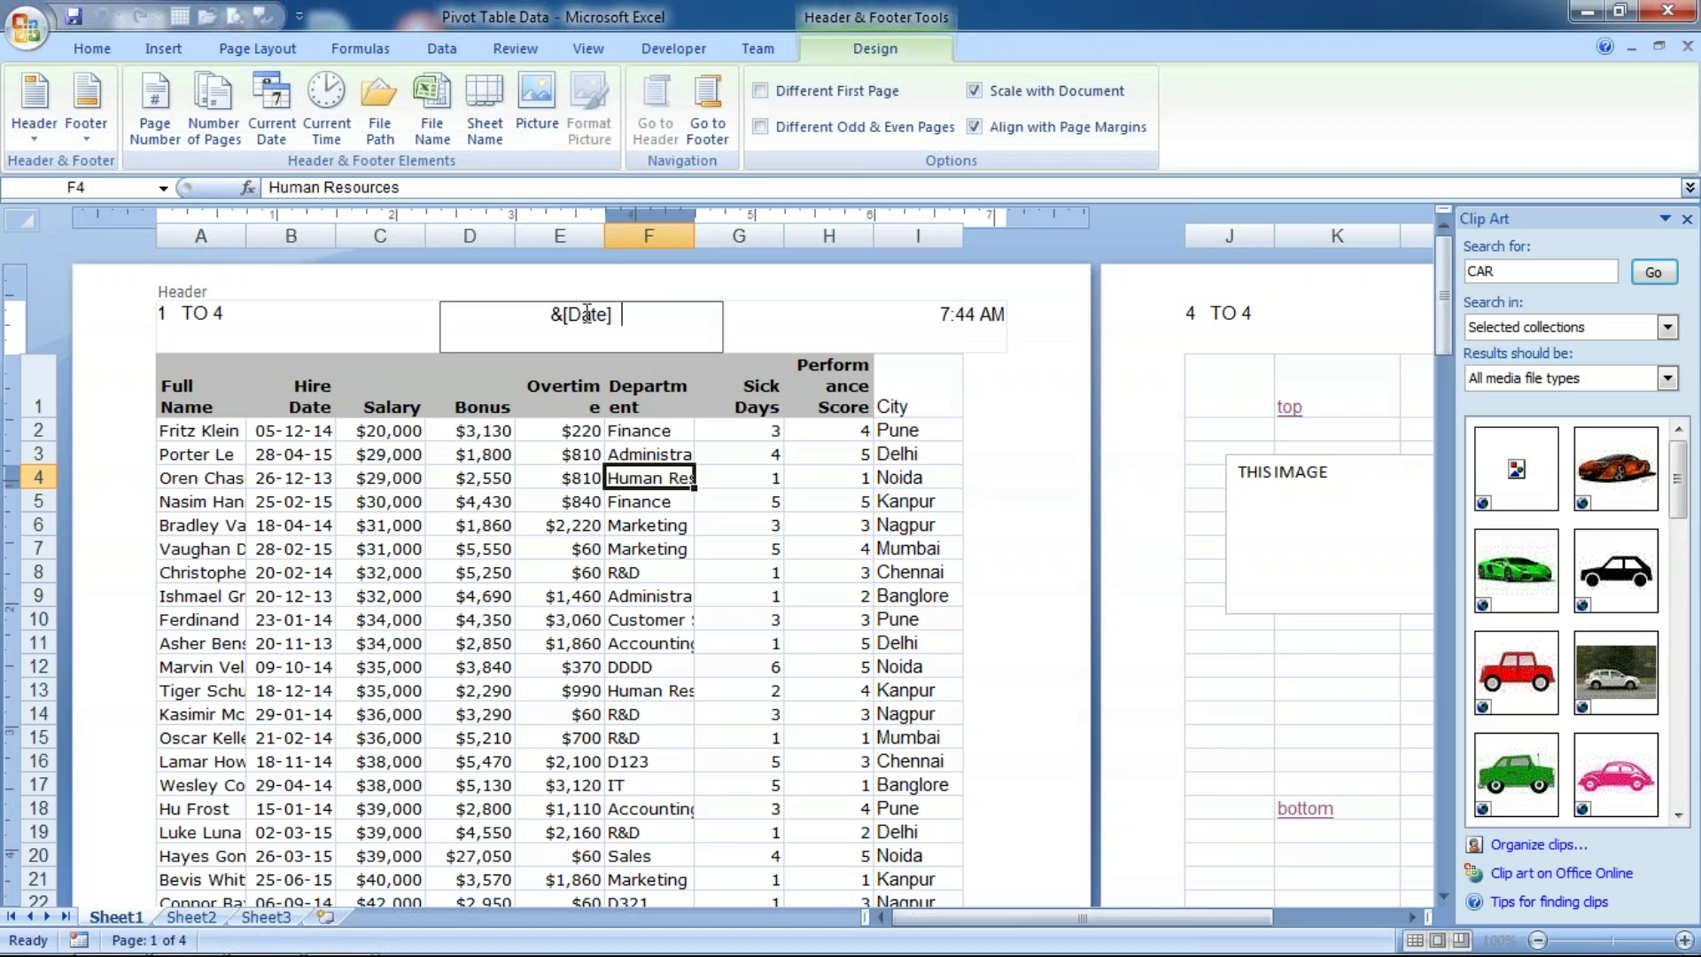
click(326, 102)
click(416, 502)
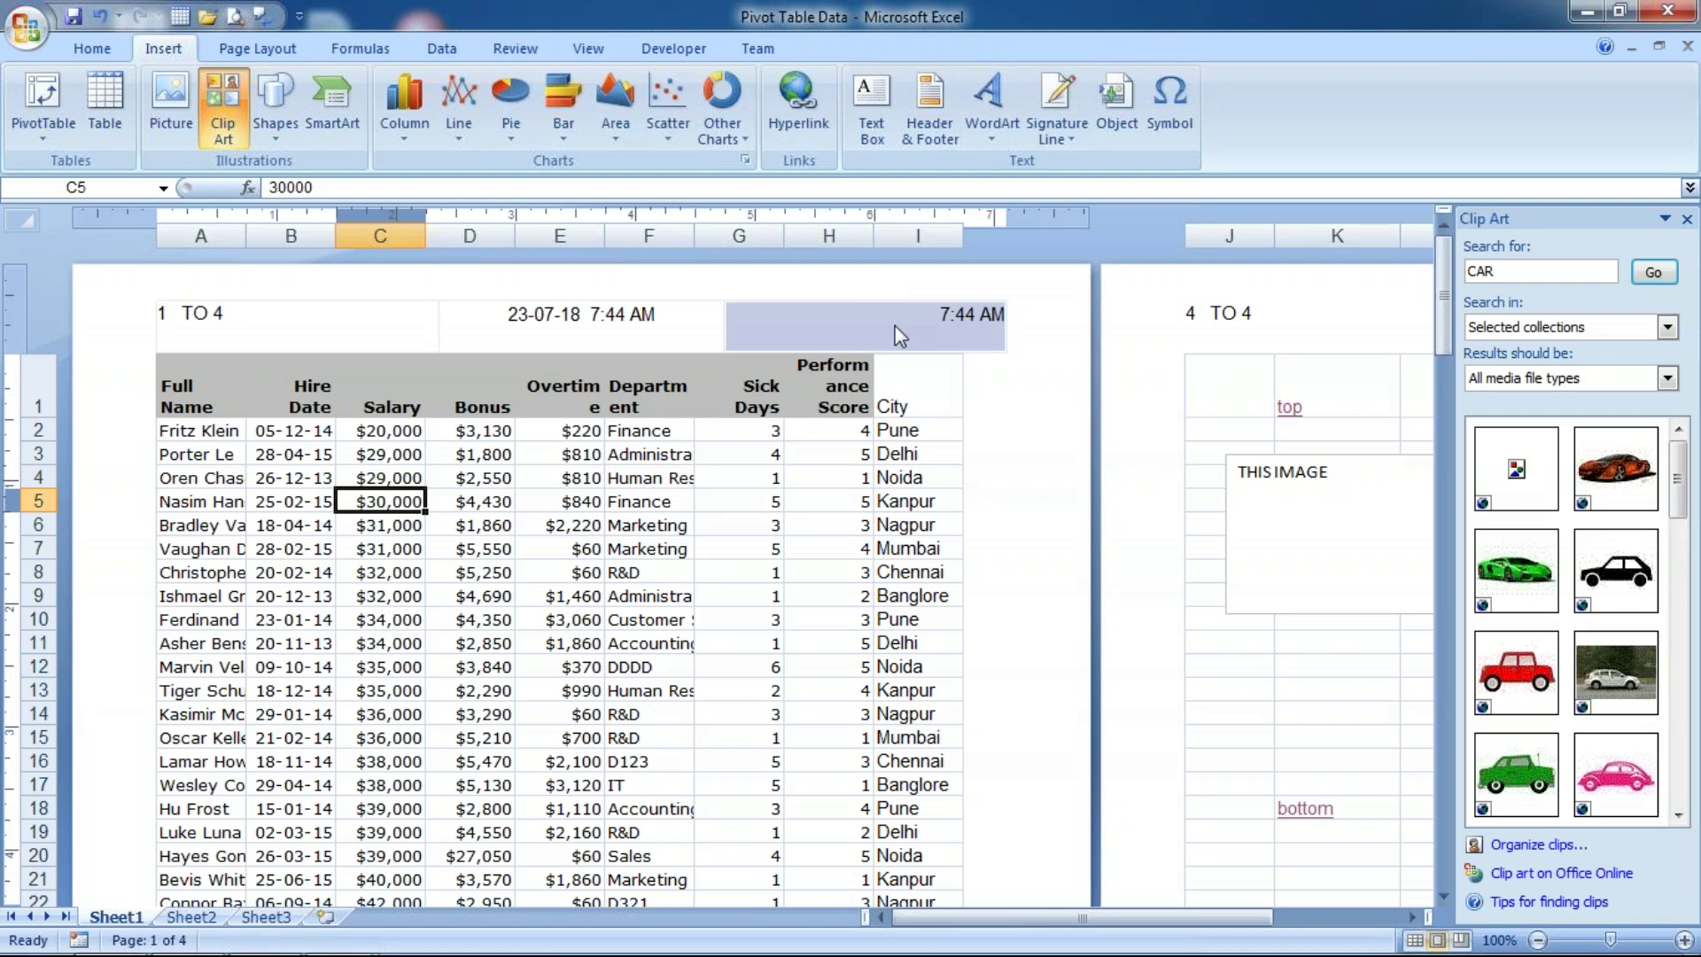
Try the file path and file name codes in the right header section.
click(811, 323)
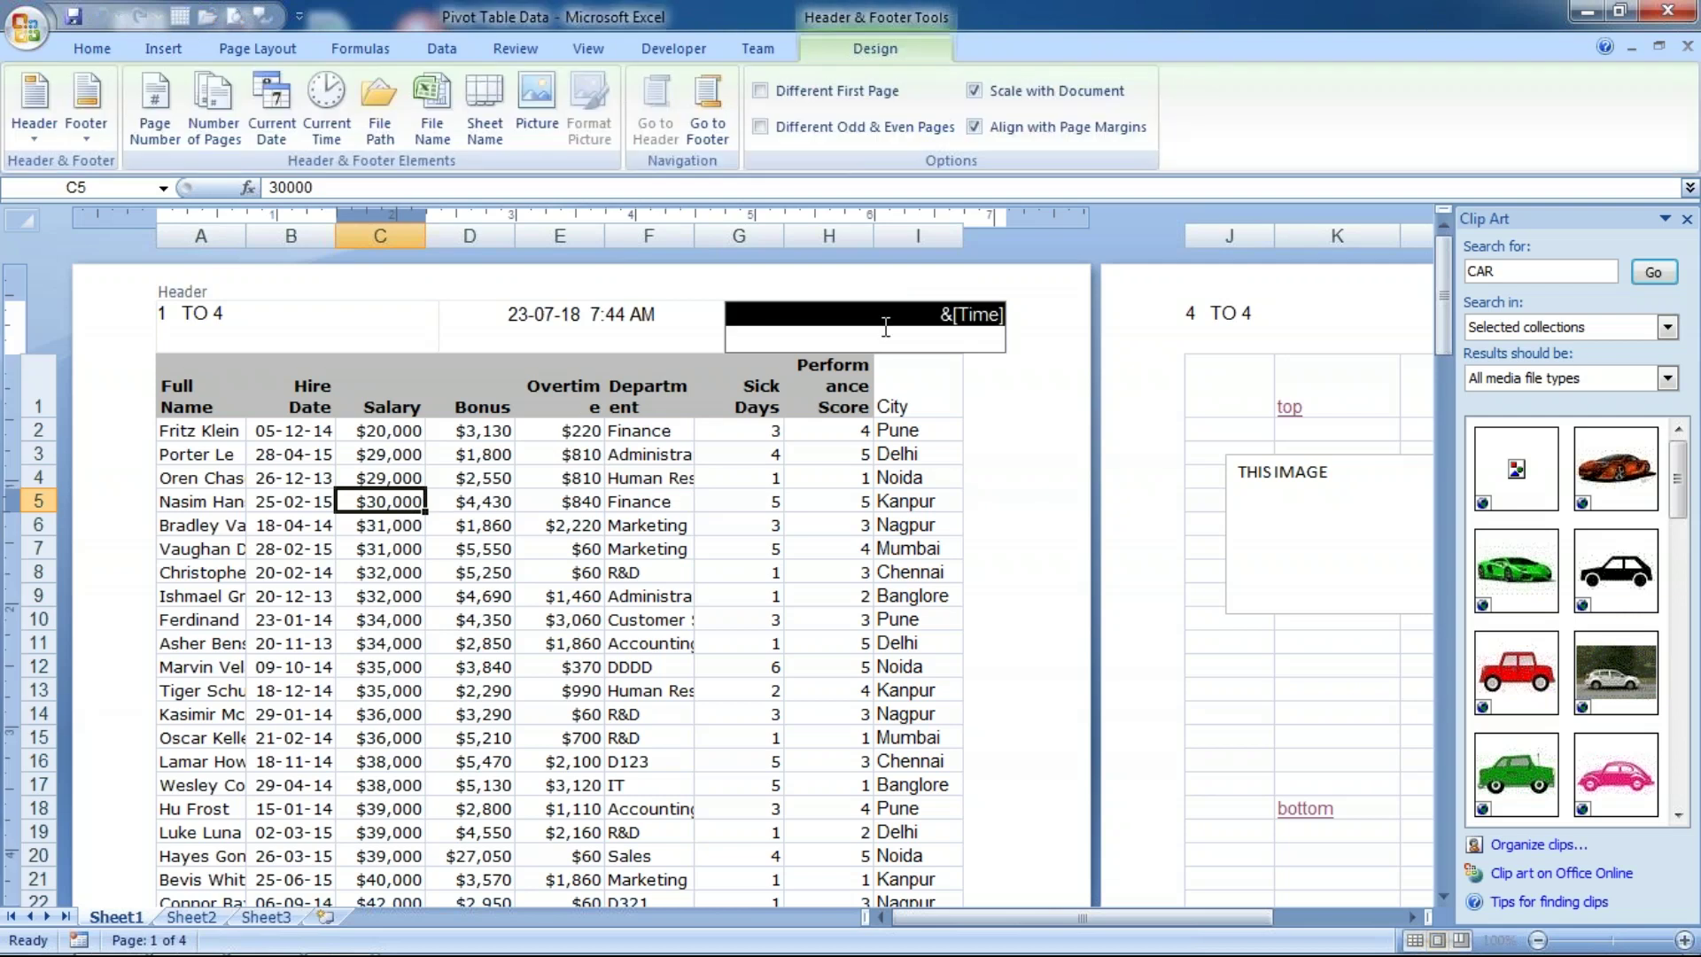
click(372, 147)
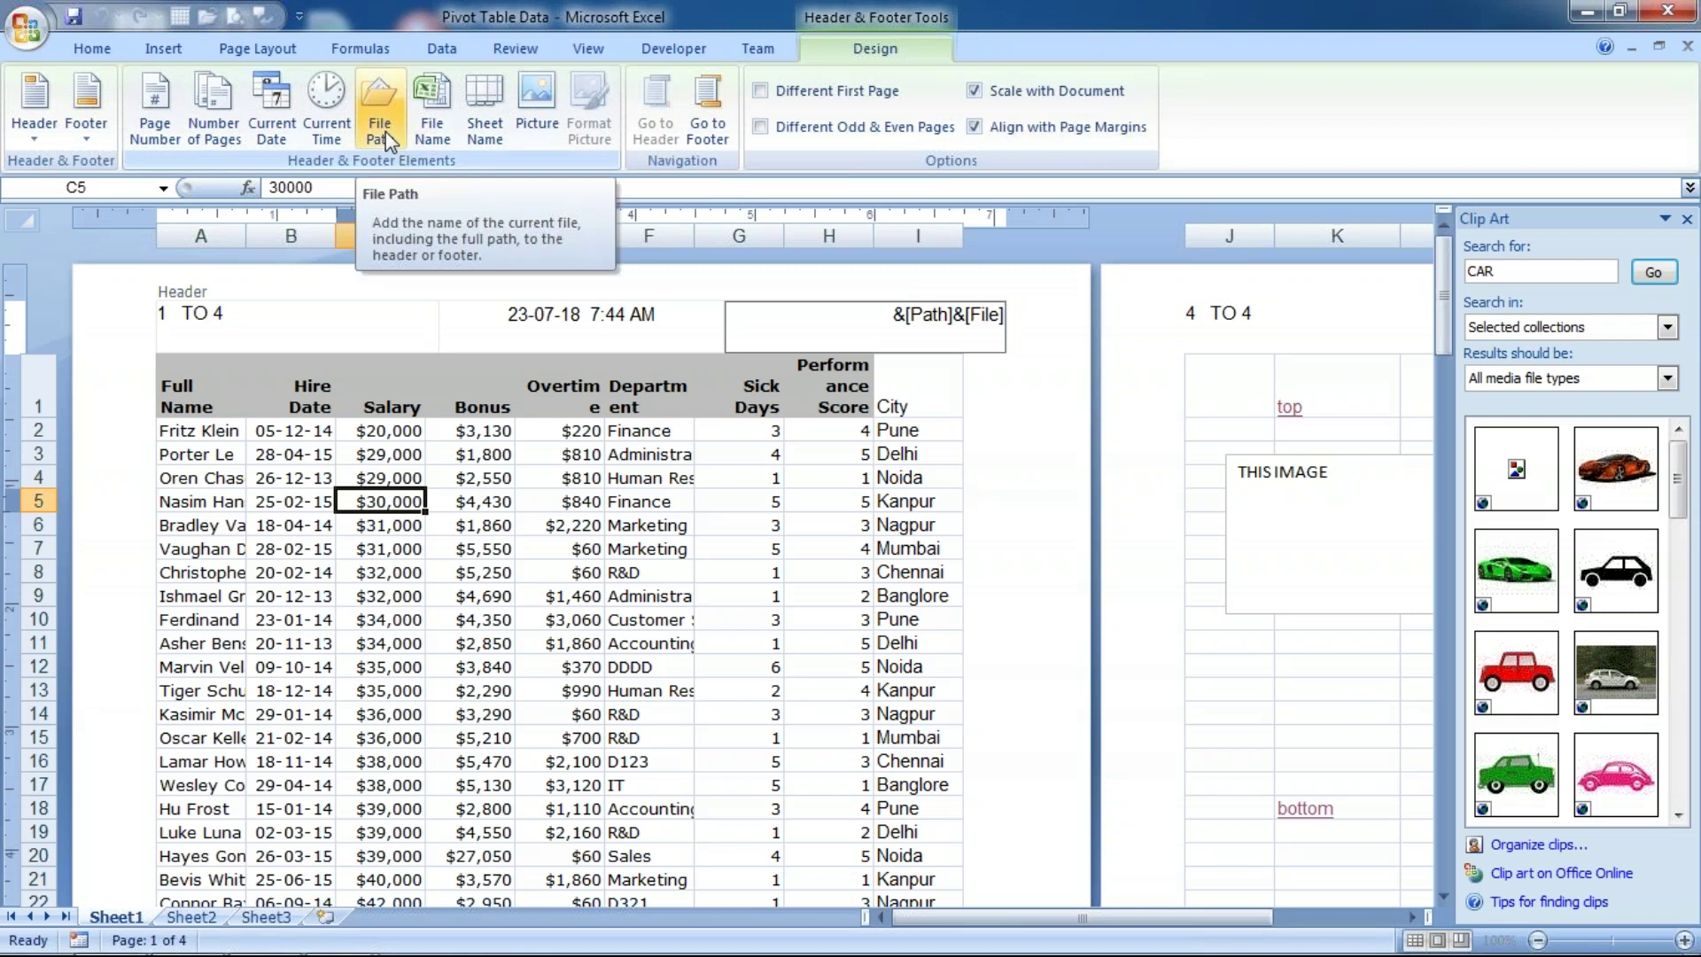
click(432, 106)
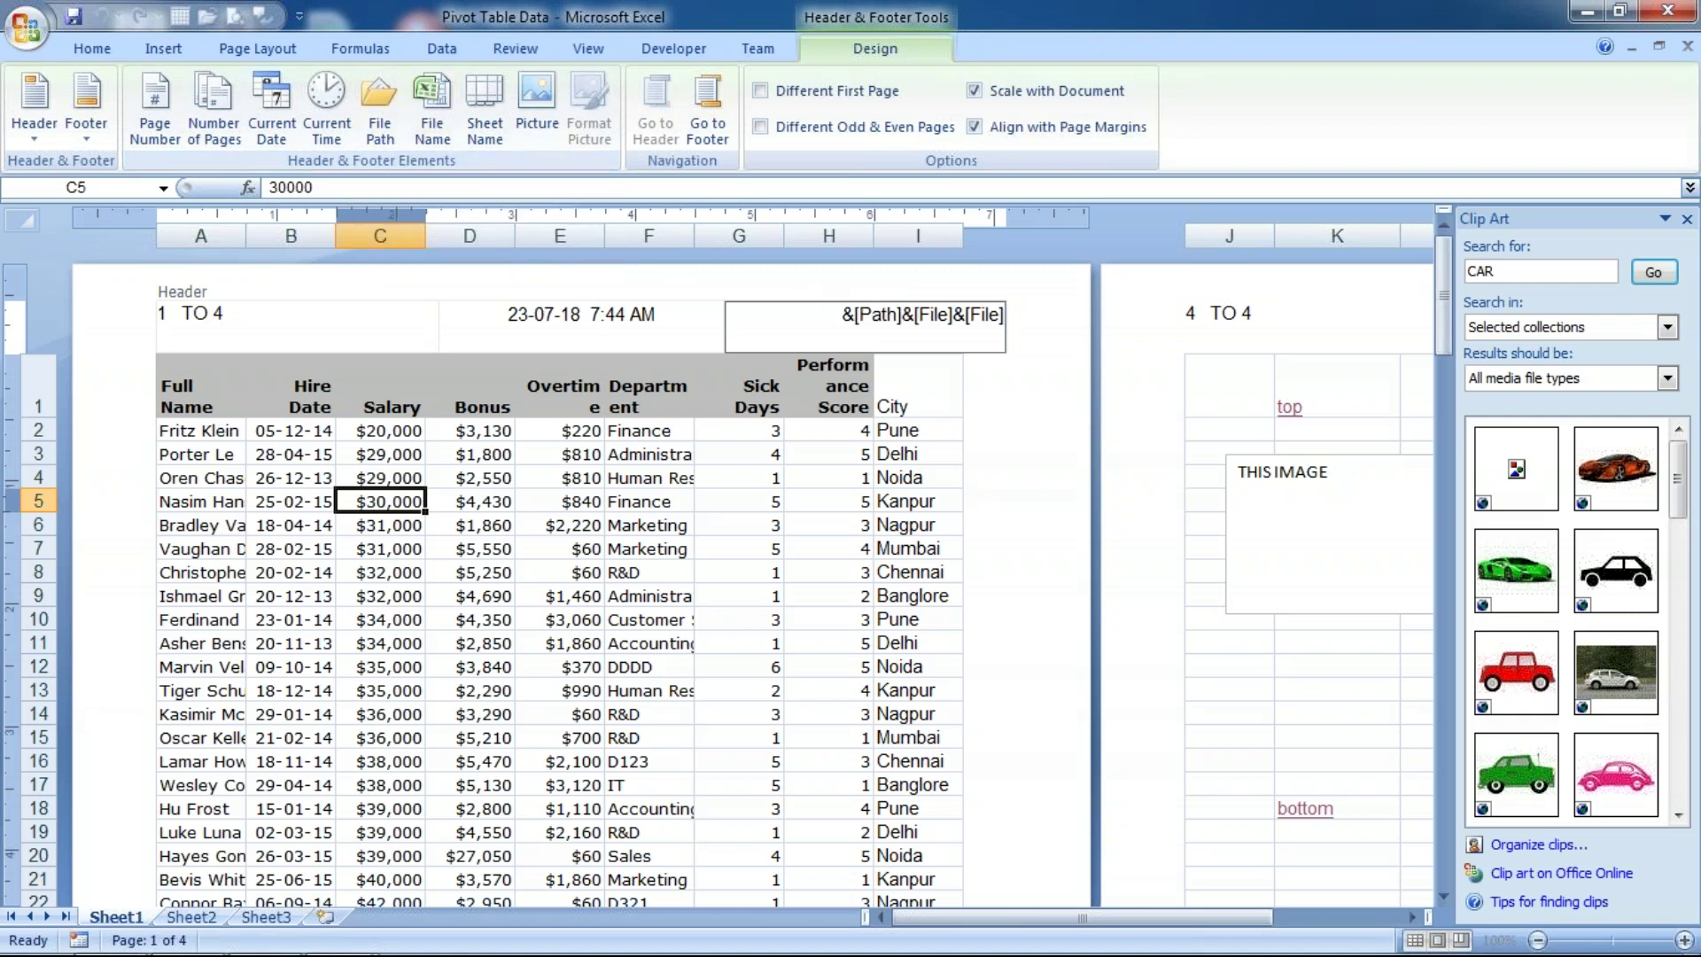
click(816, 296)
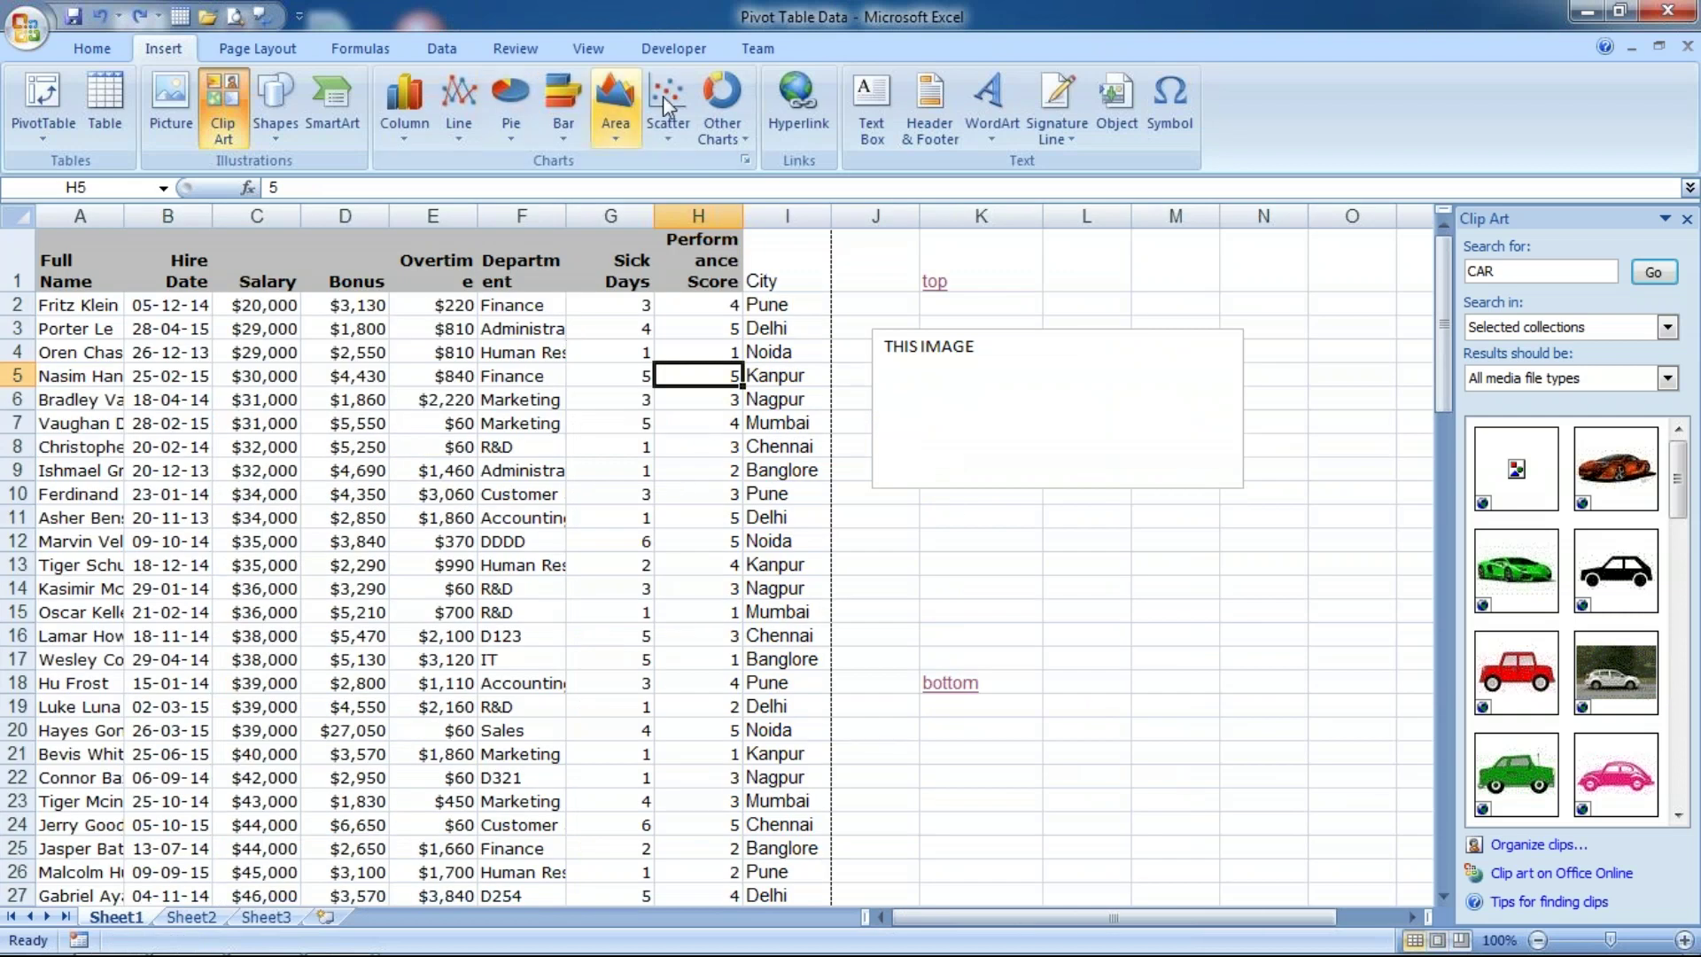
click(931, 106)
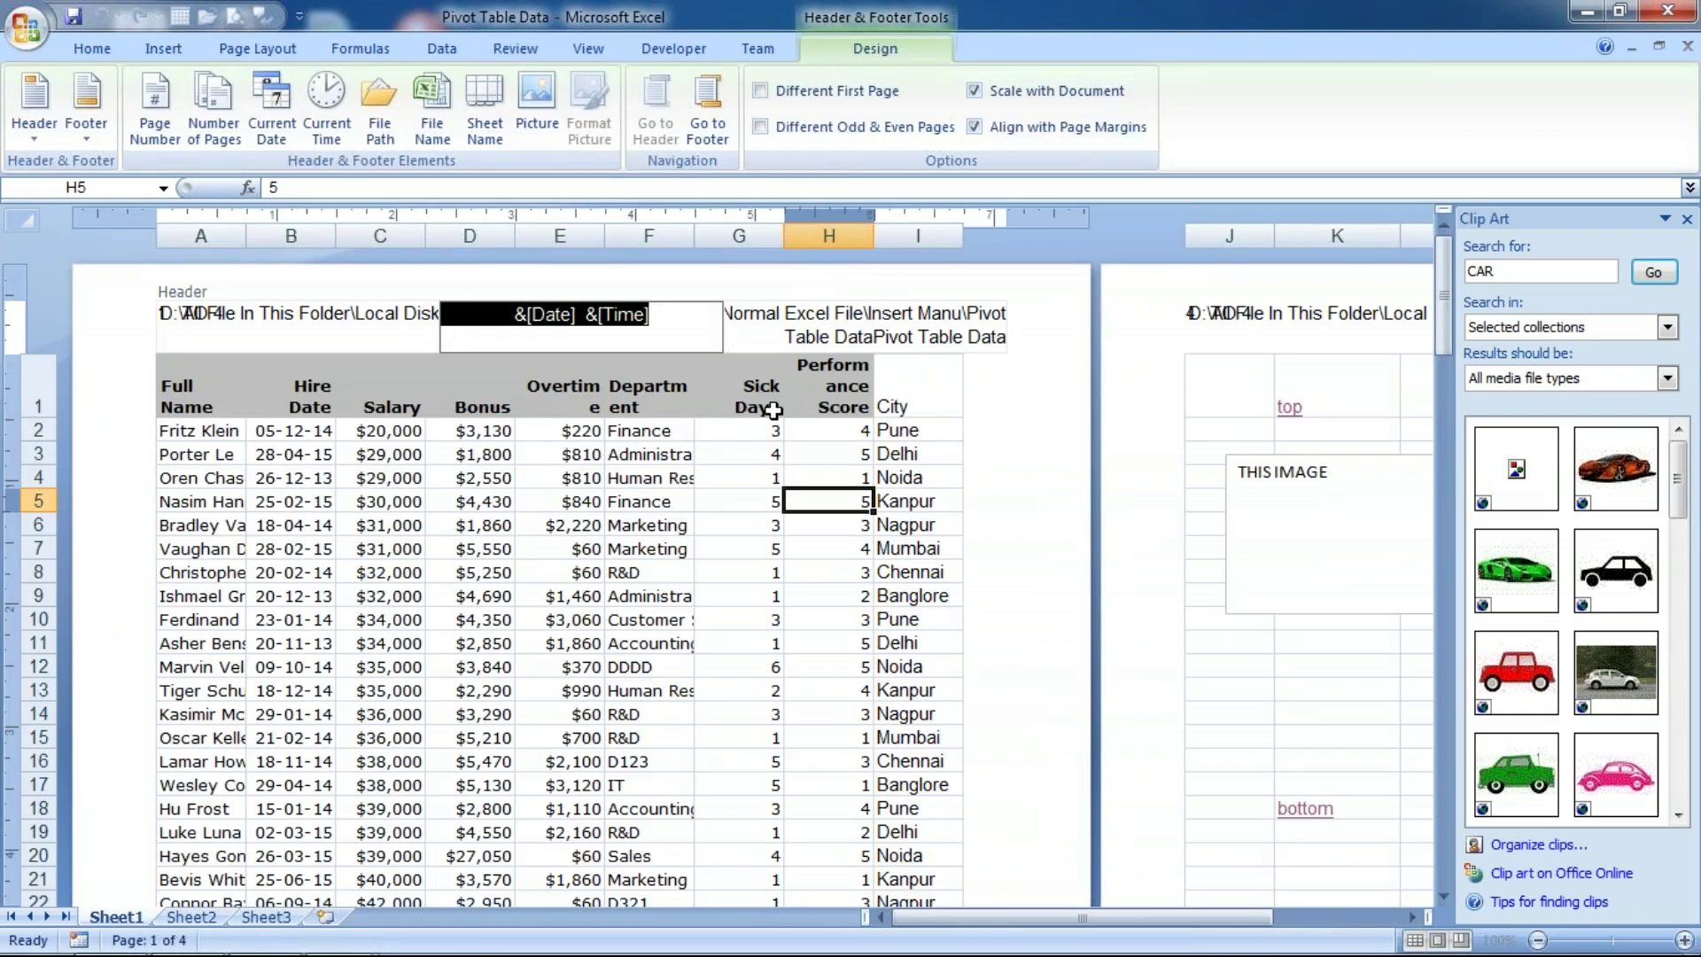
key(Delete)
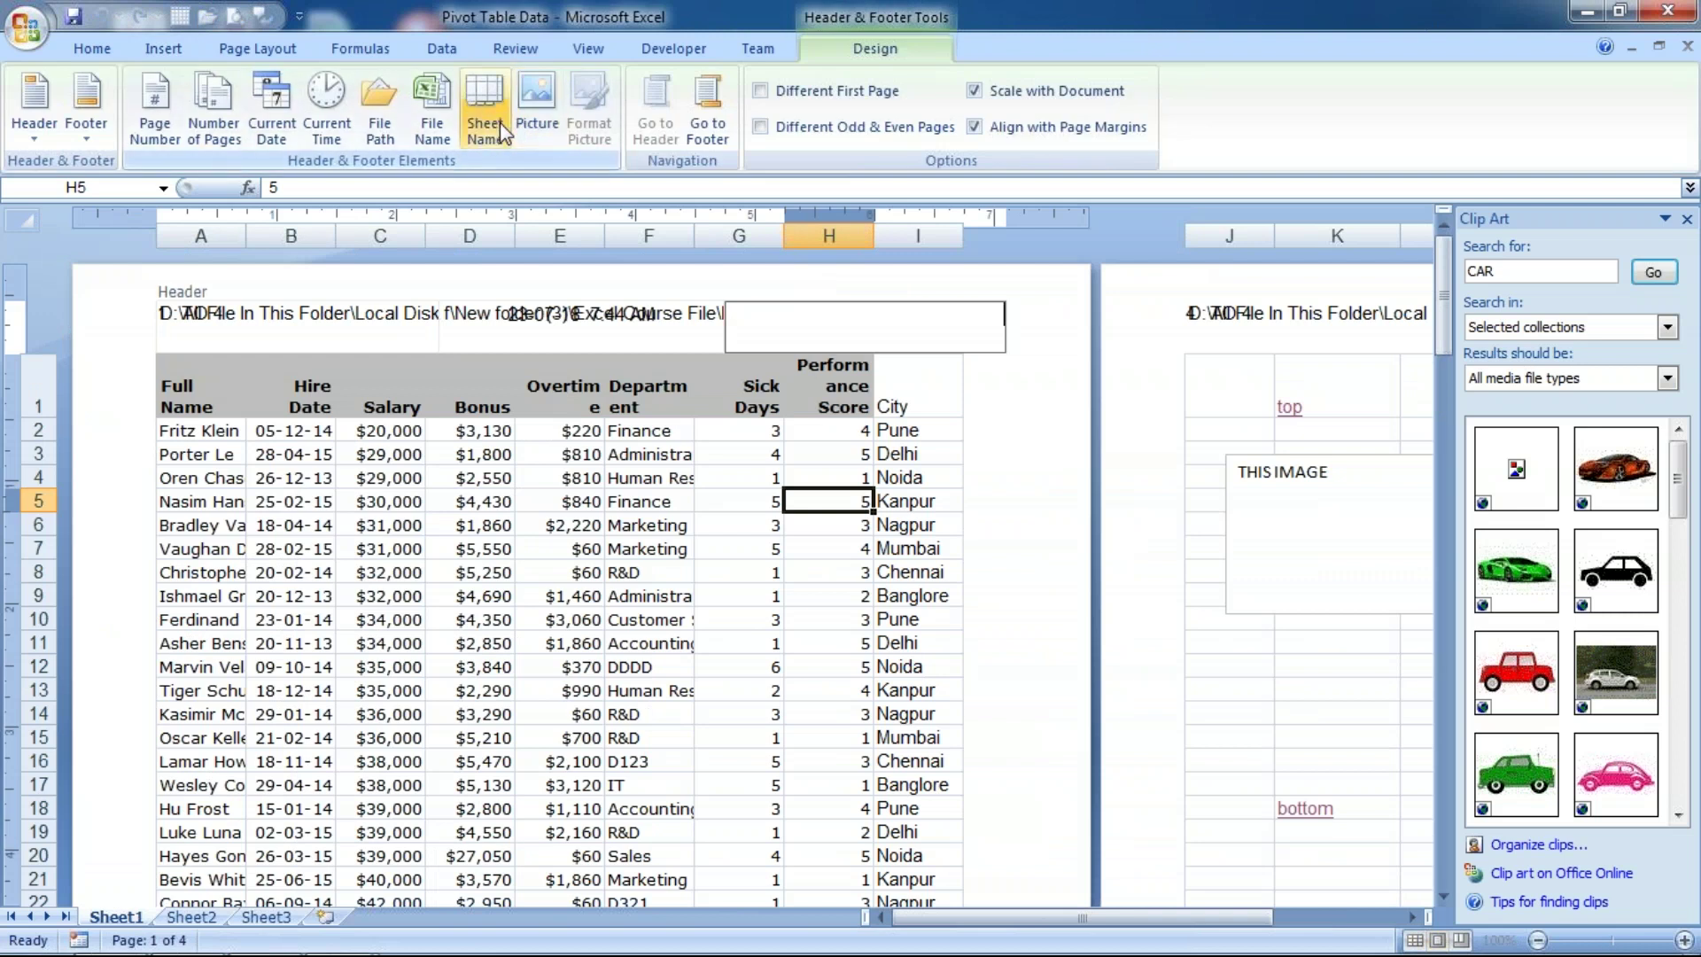
click(432, 129)
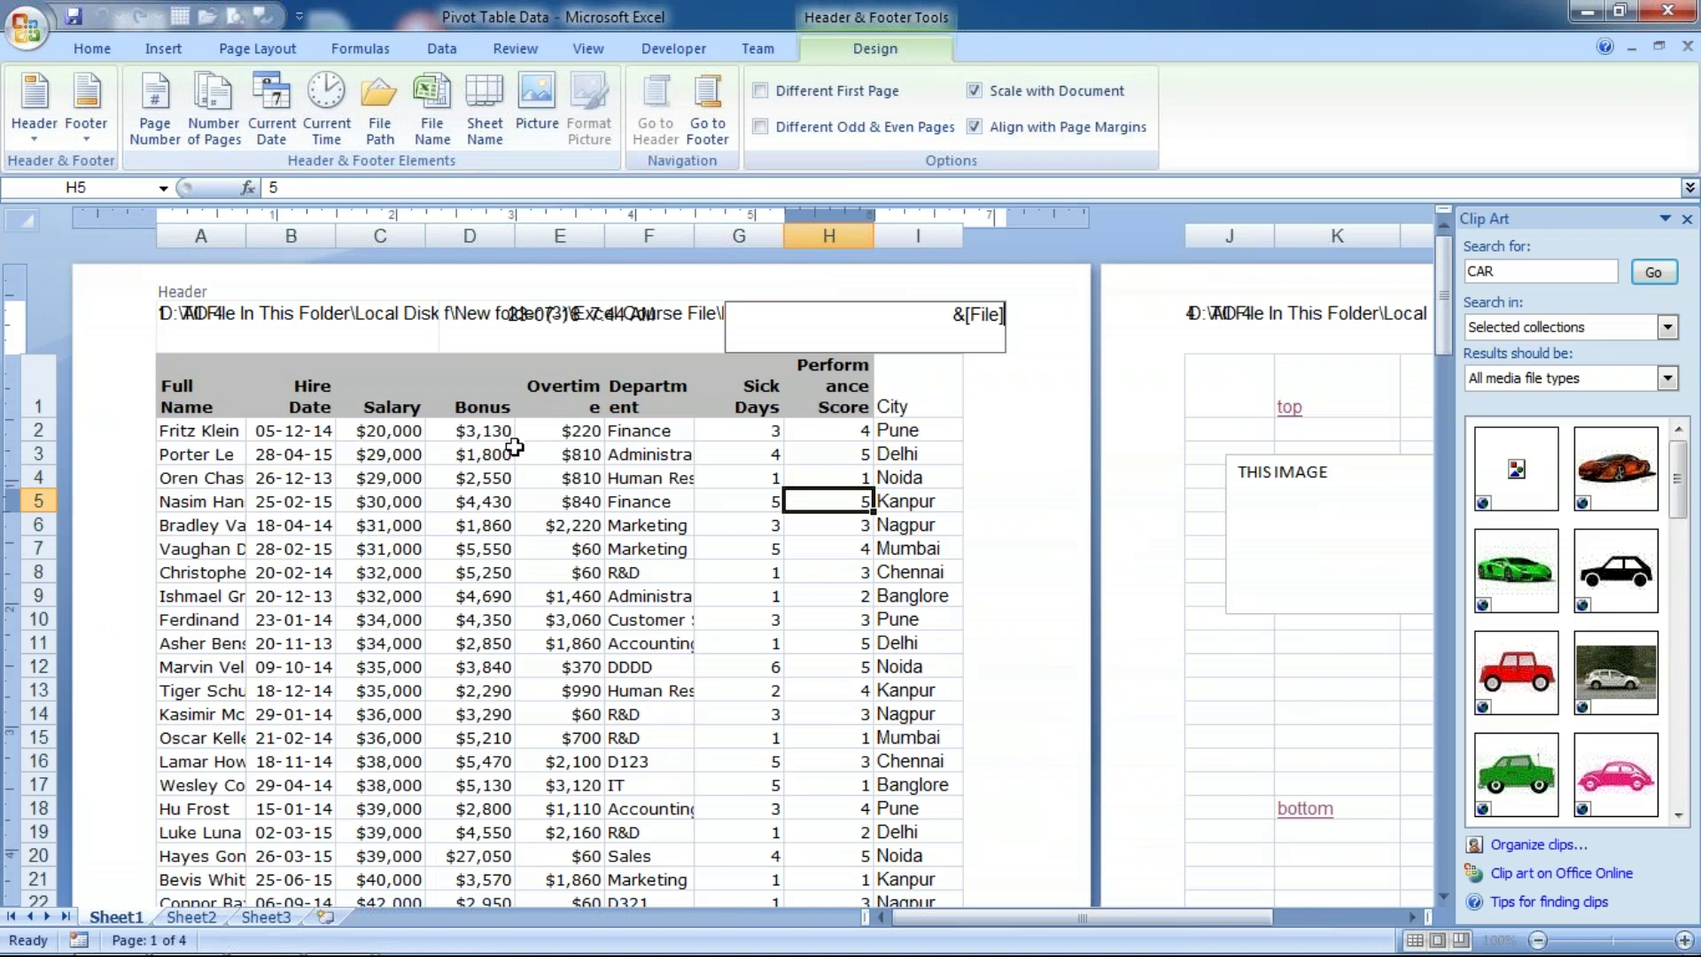
click(501, 453)
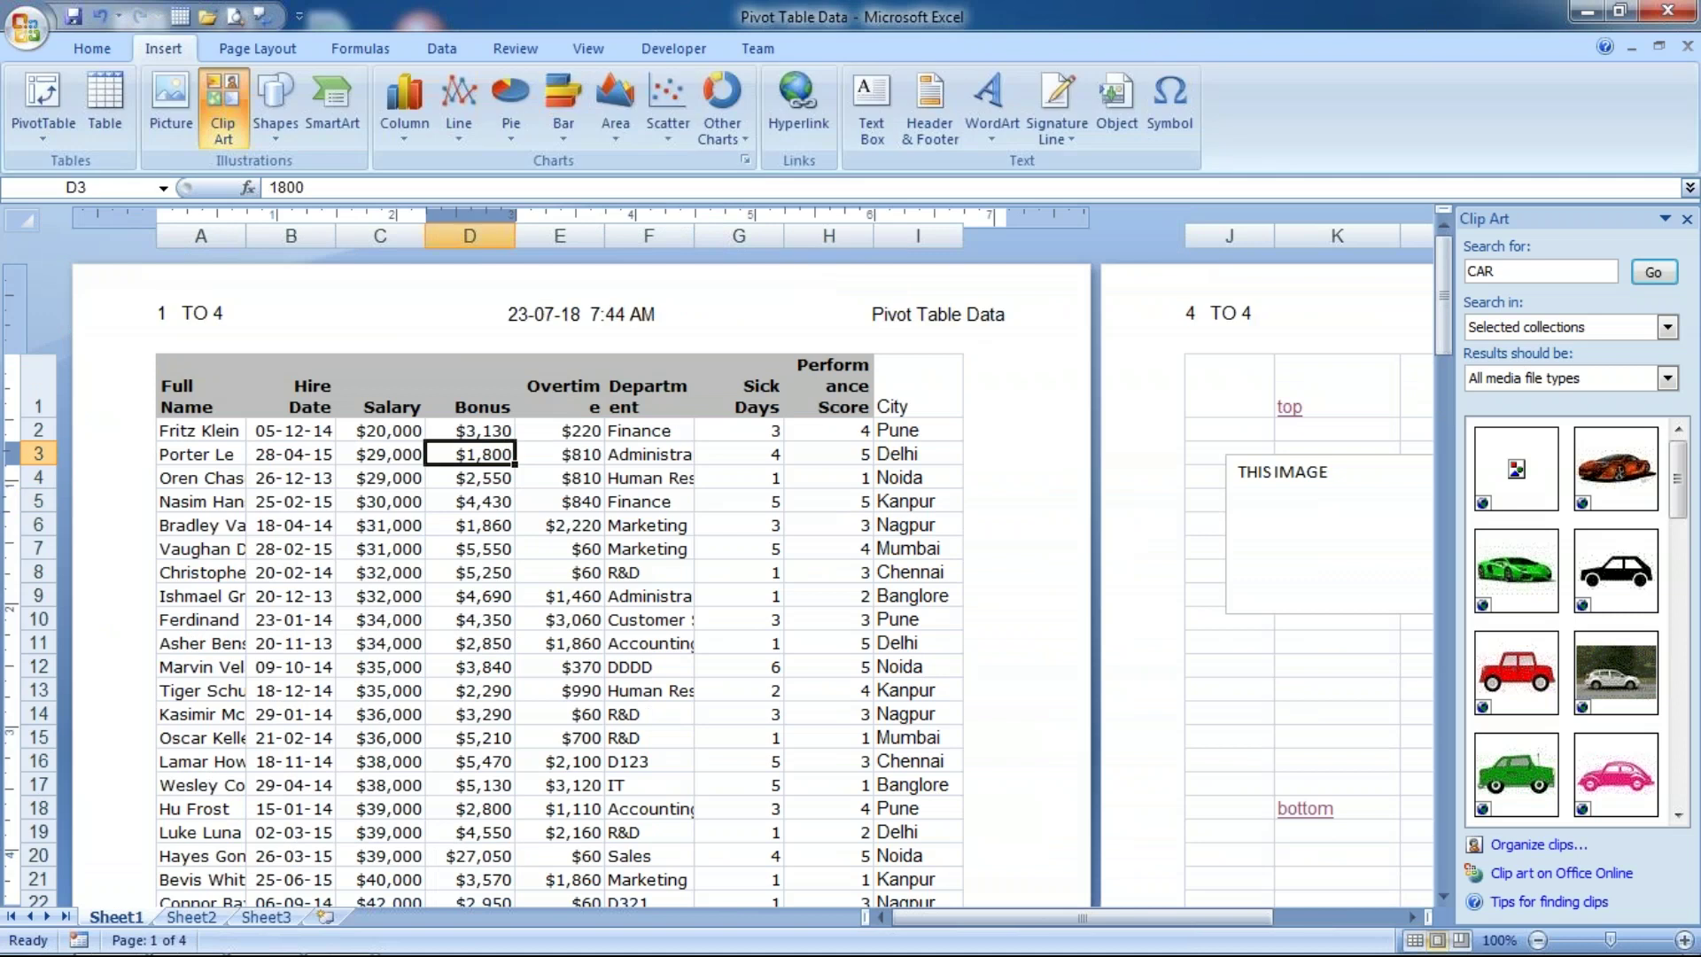
Replace the right header with the file path and name code, then clear it.
click(967, 309)
key(Delete)
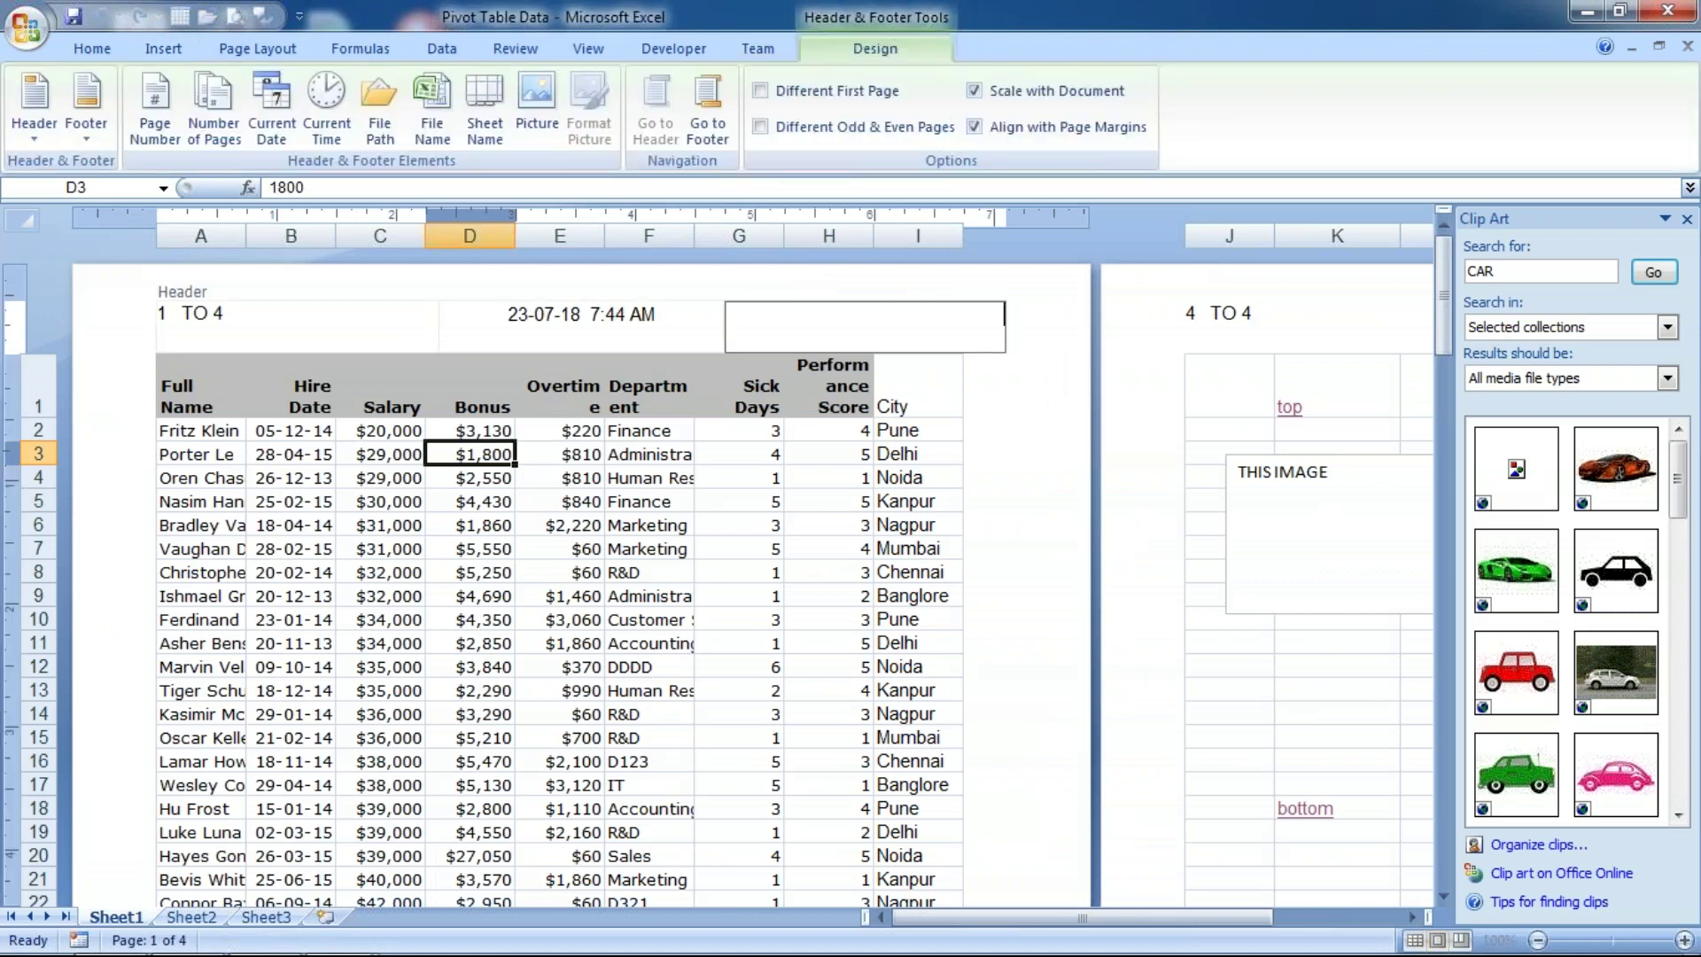
click(380, 114)
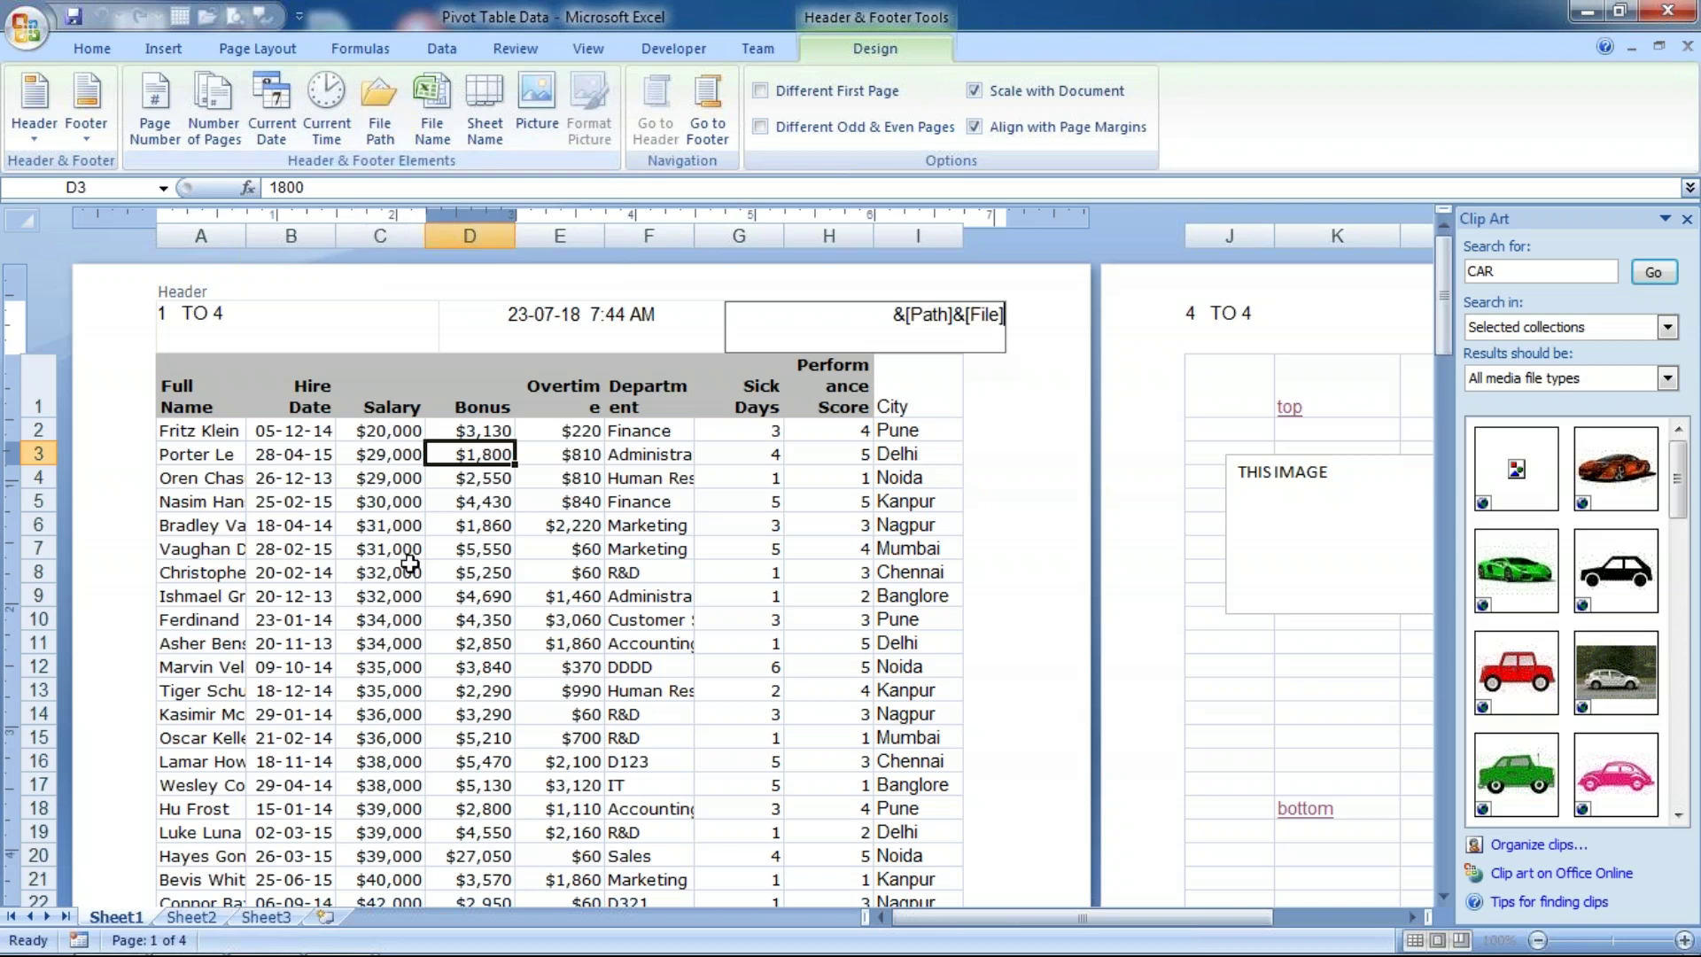
click(410, 563)
click(710, 354)
click(776, 323)
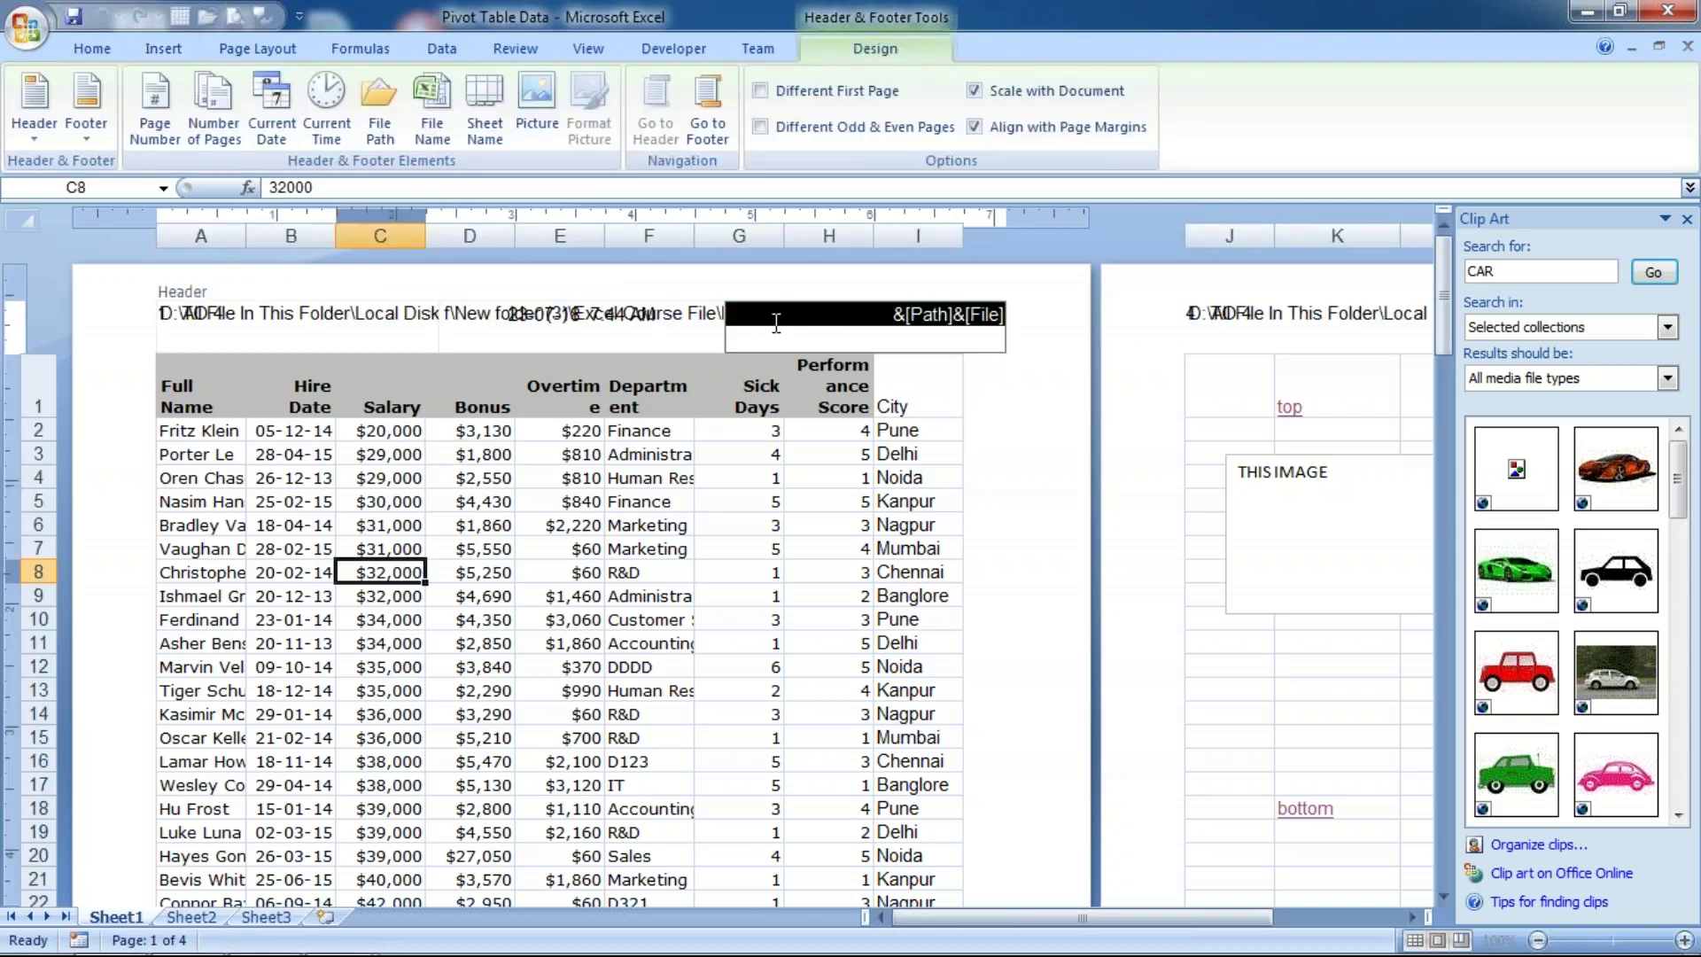
key(Delete)
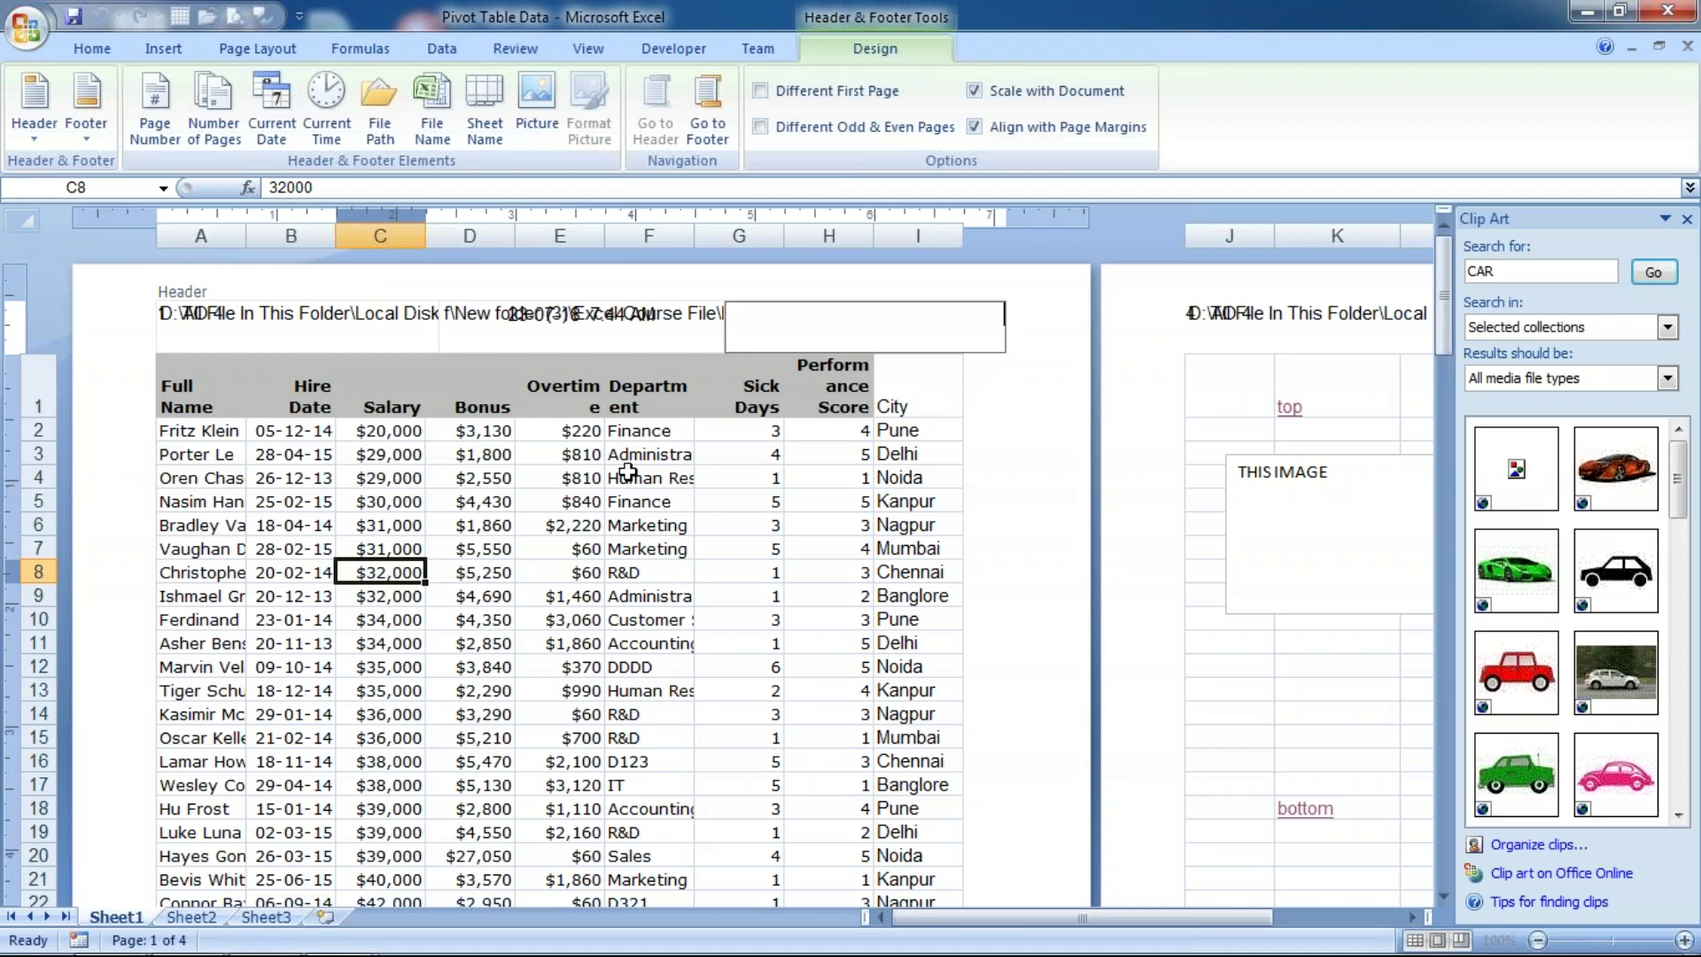
click(620, 474)
Insert the sheet name code &[Tab] into the right header section.
click(644, 321)
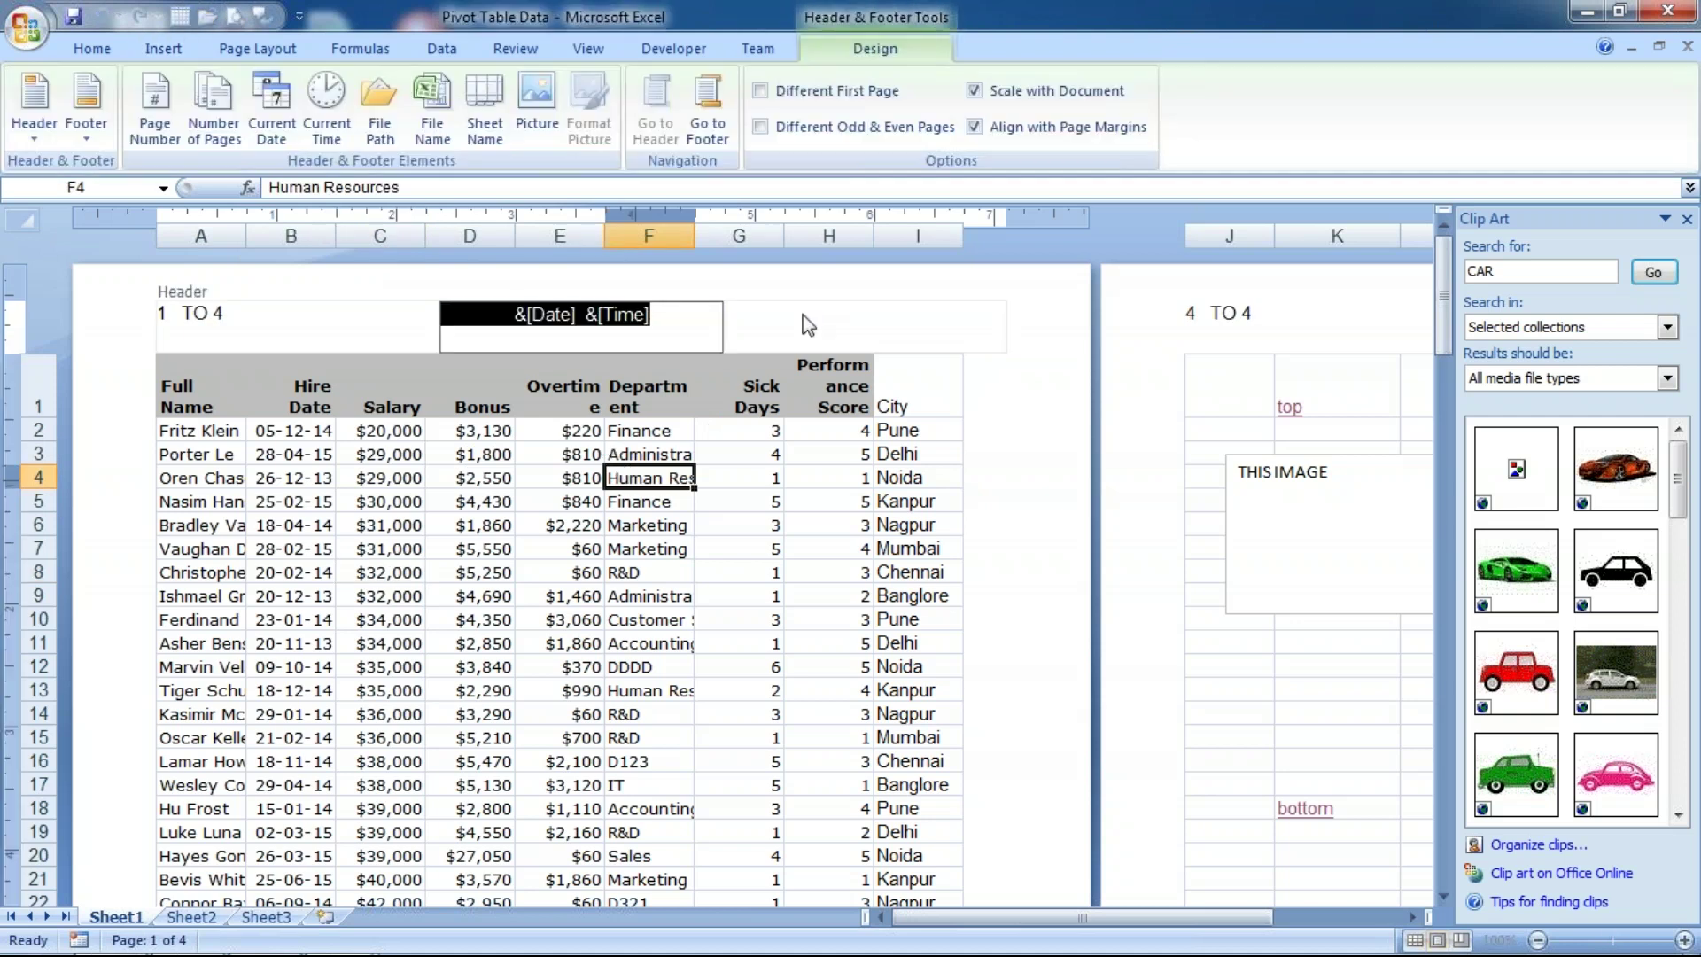
click(914, 324)
click(504, 125)
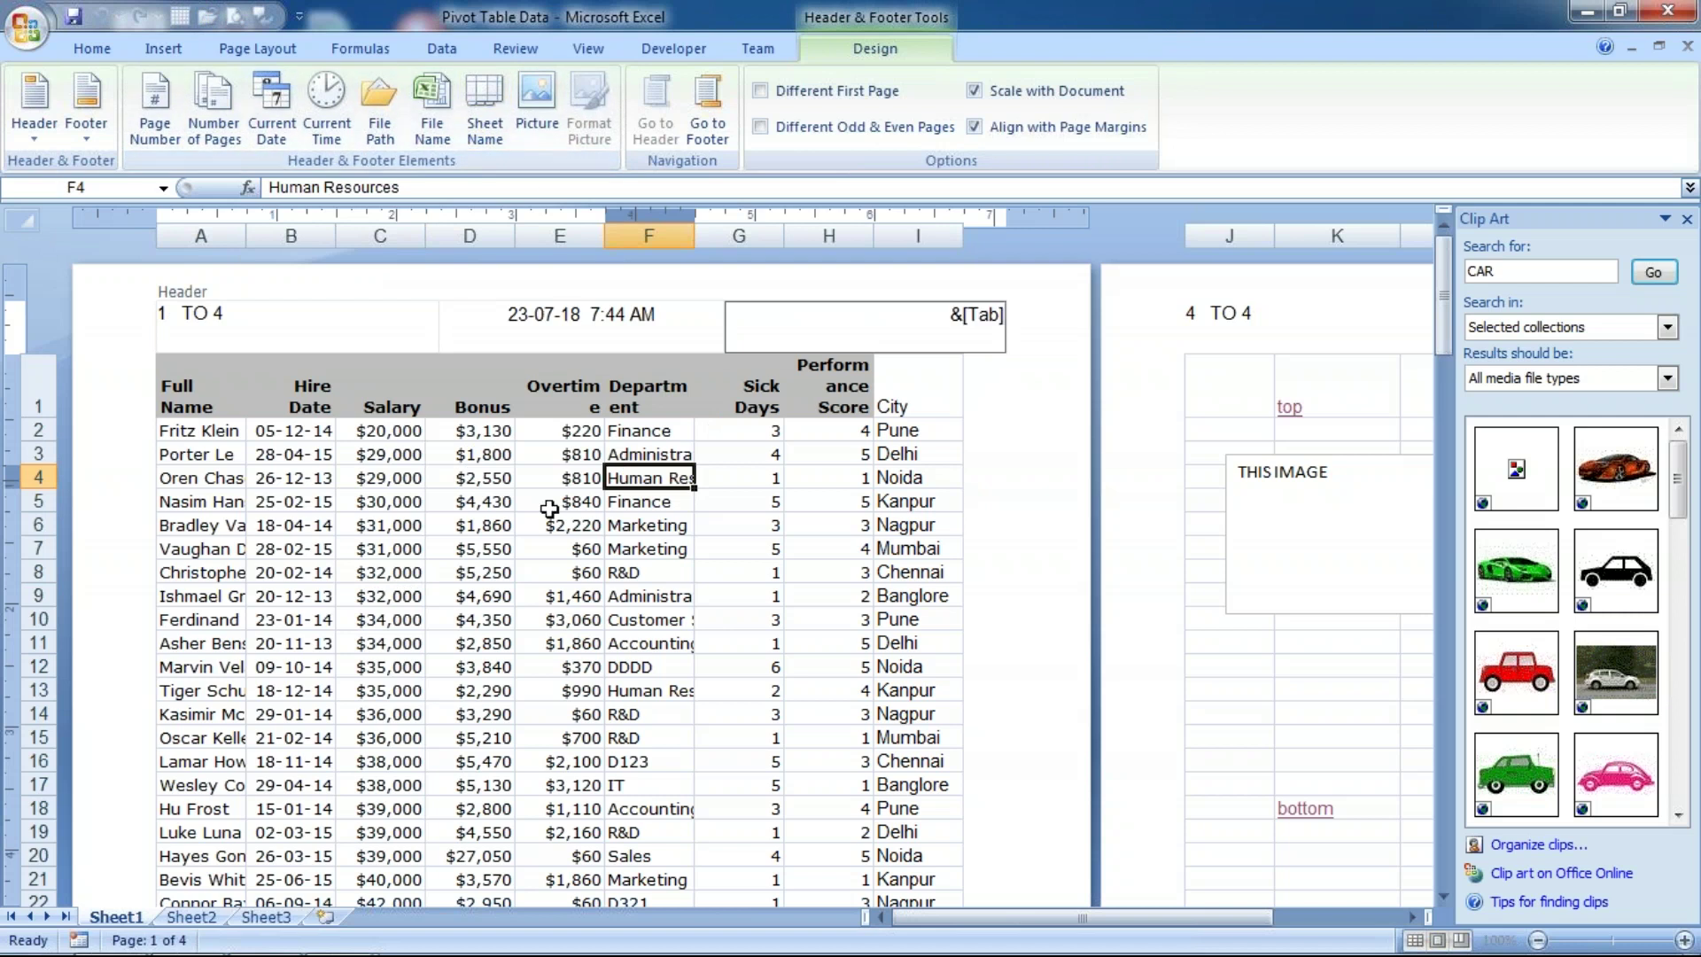
click(560, 501)
click(875, 337)
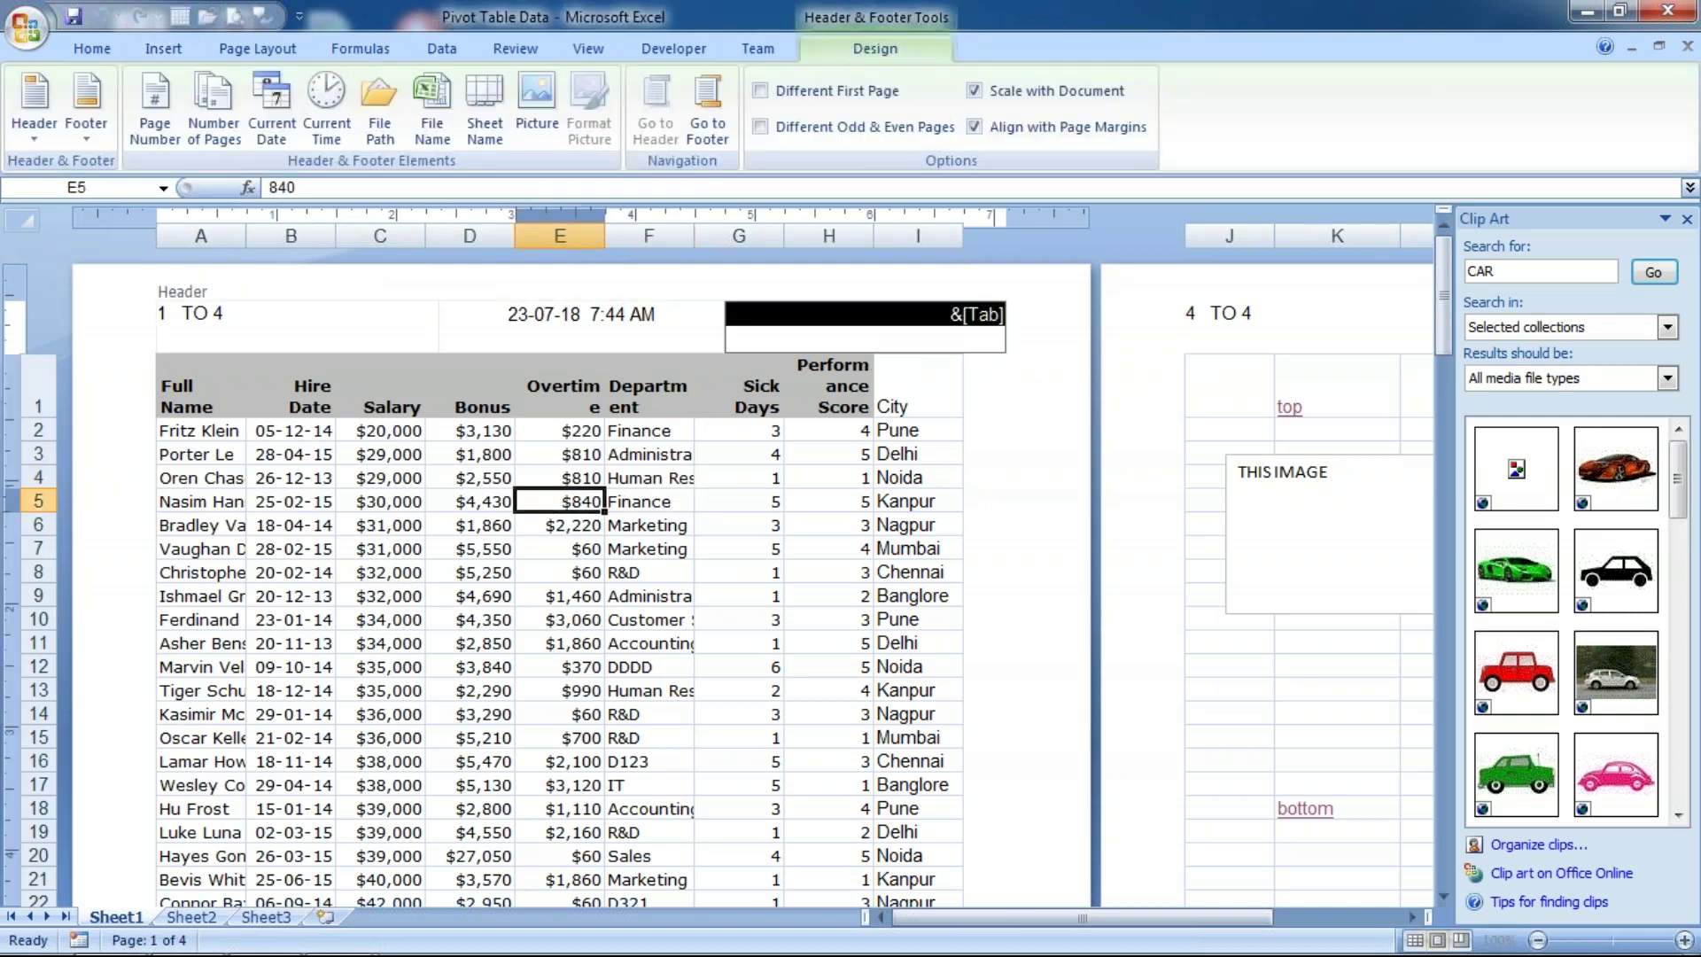
Insert the Desert photo as the right header picture and view the result.
click(530, 130)
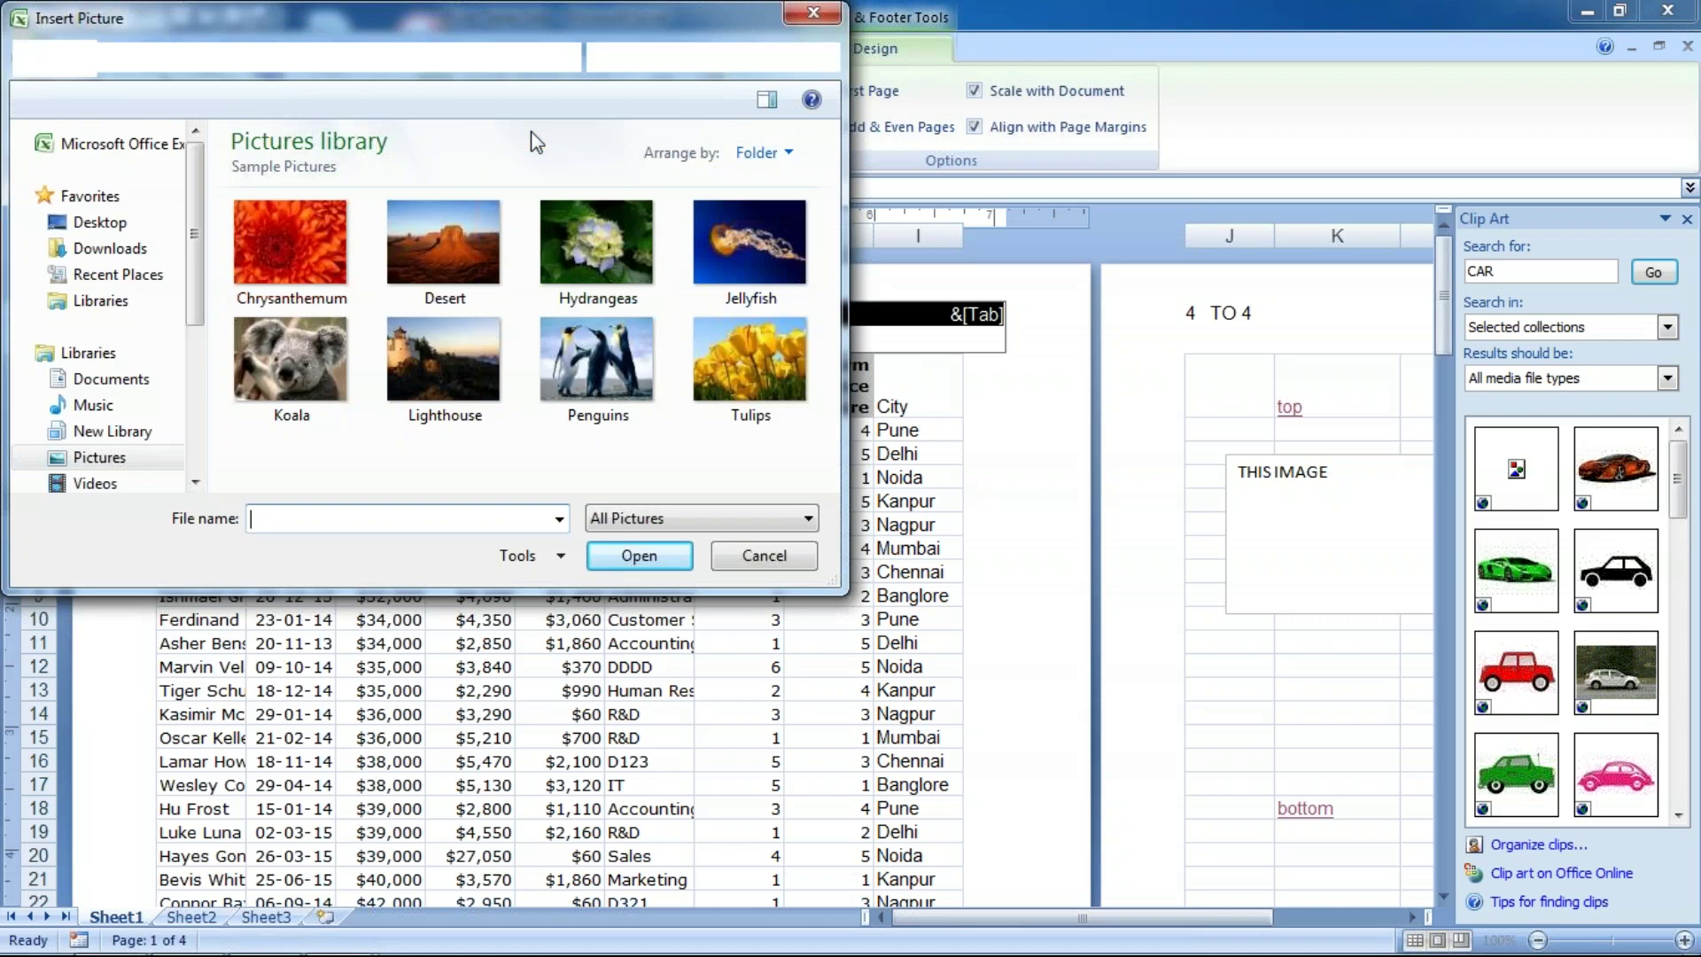
double_click(447, 250)
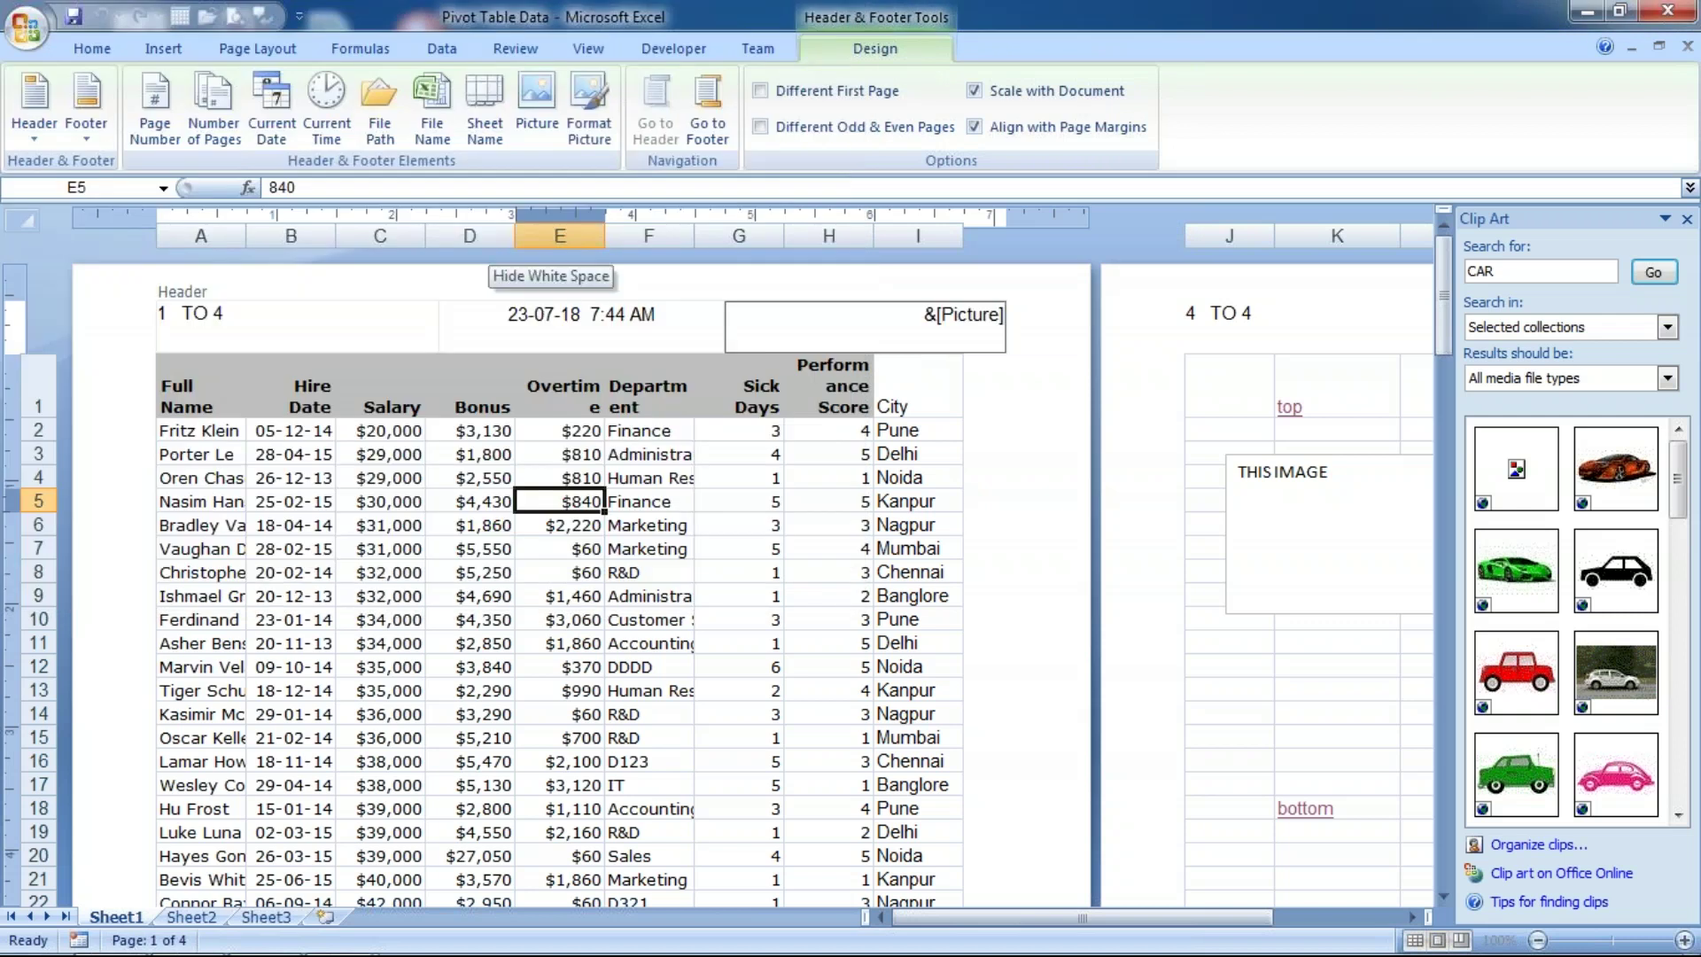
click(497, 377)
scroll(504, 430, down, 3)
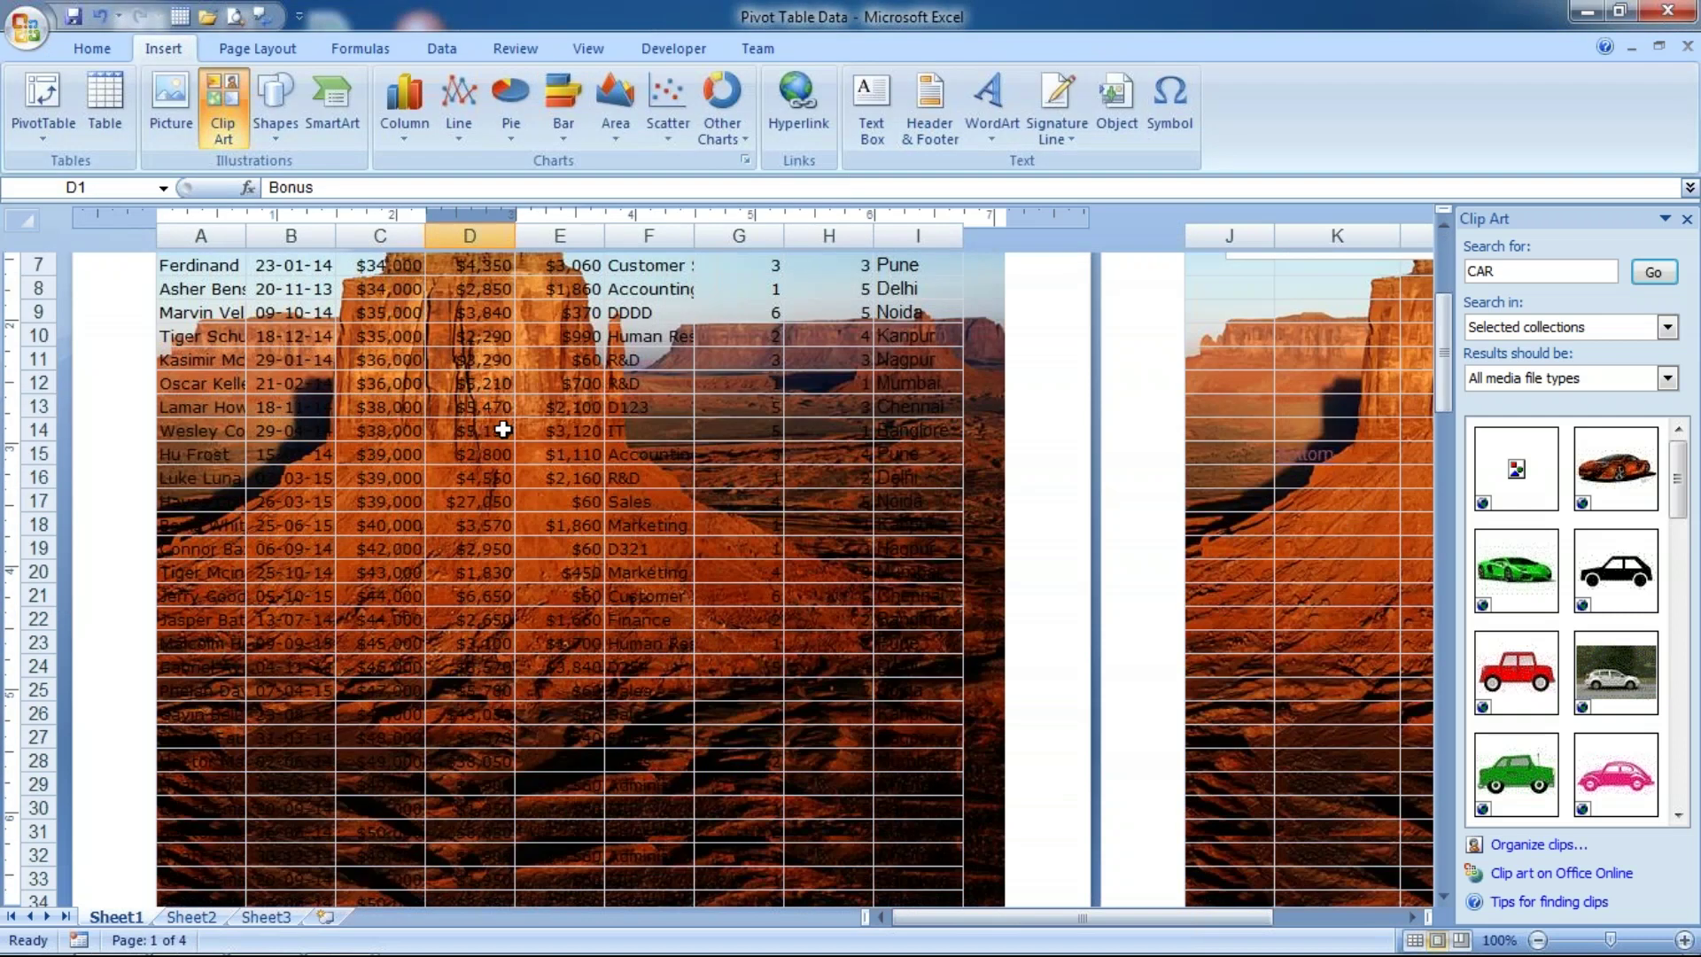
scroll(503, 429, down, 5)
scroll(504, 430, down, 3)
scroll(505, 429, up, 5)
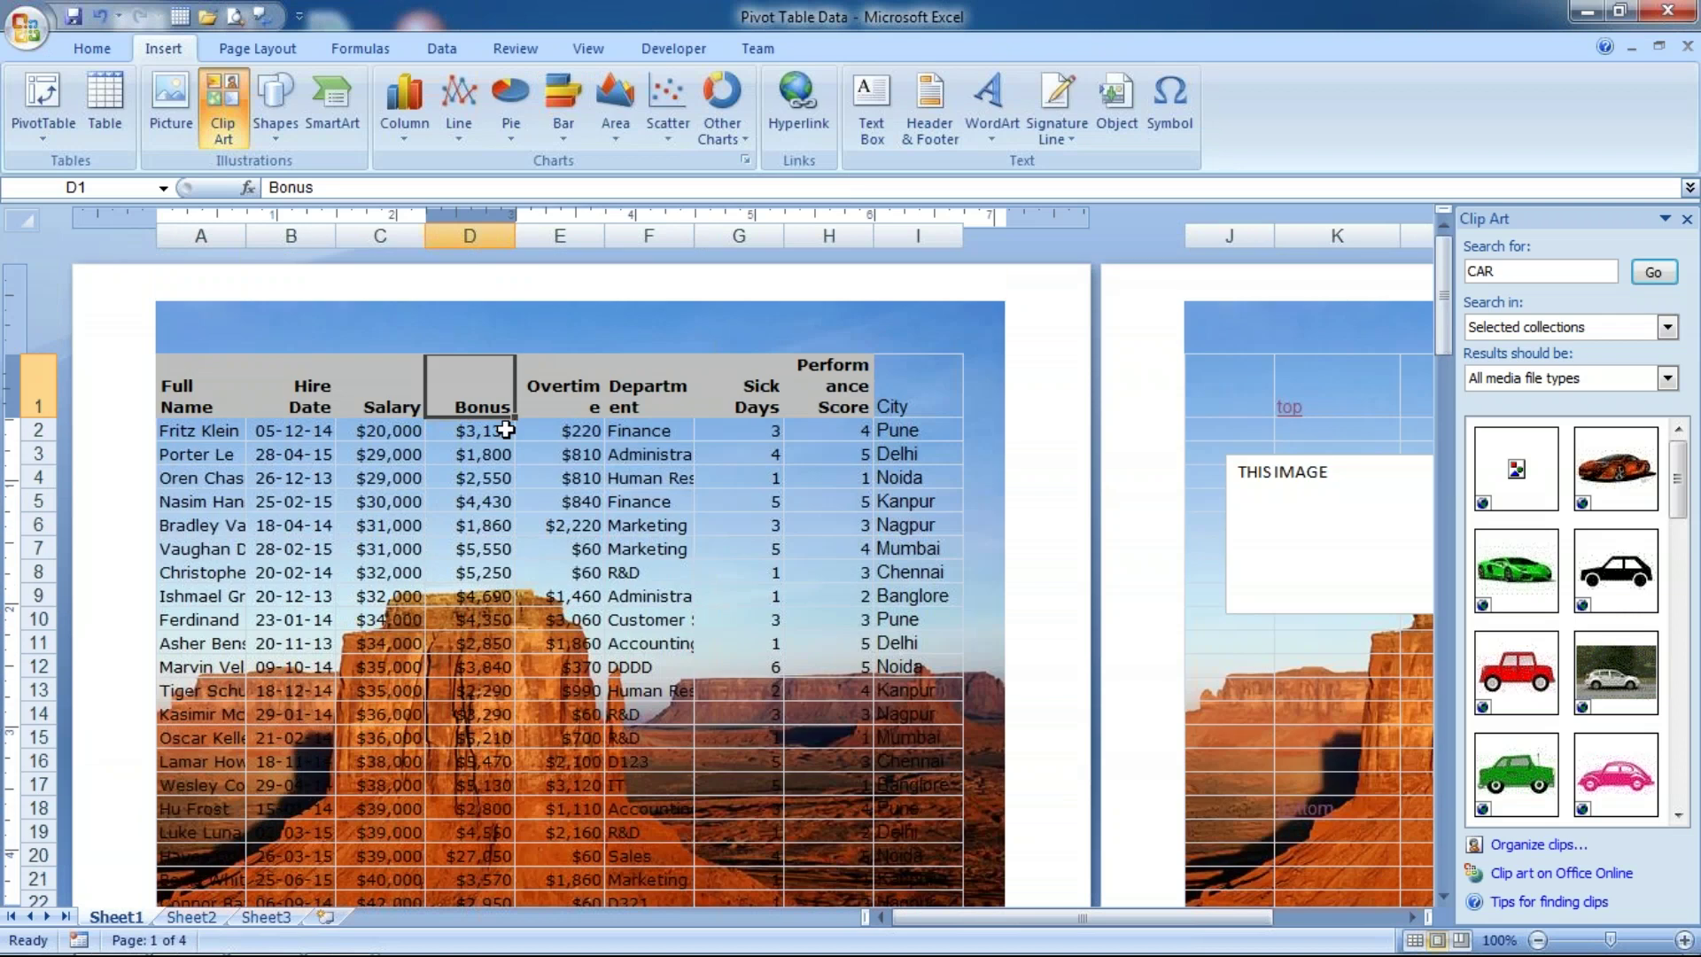
click(911, 380)
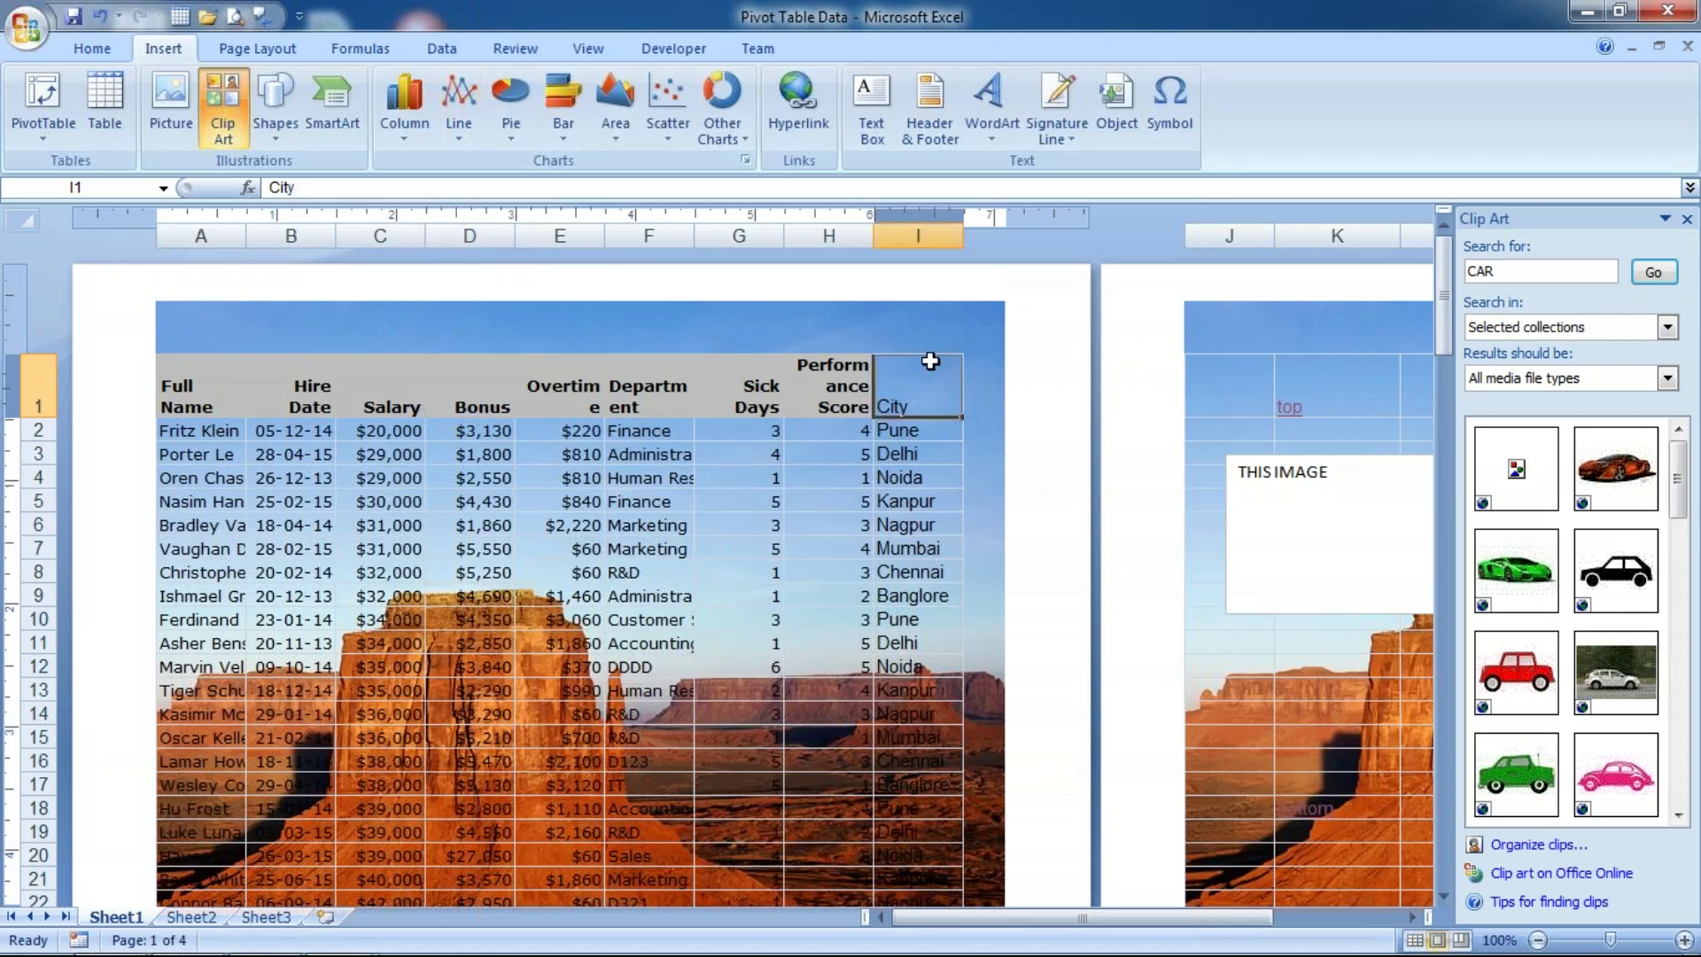
key(ctrl+Home)
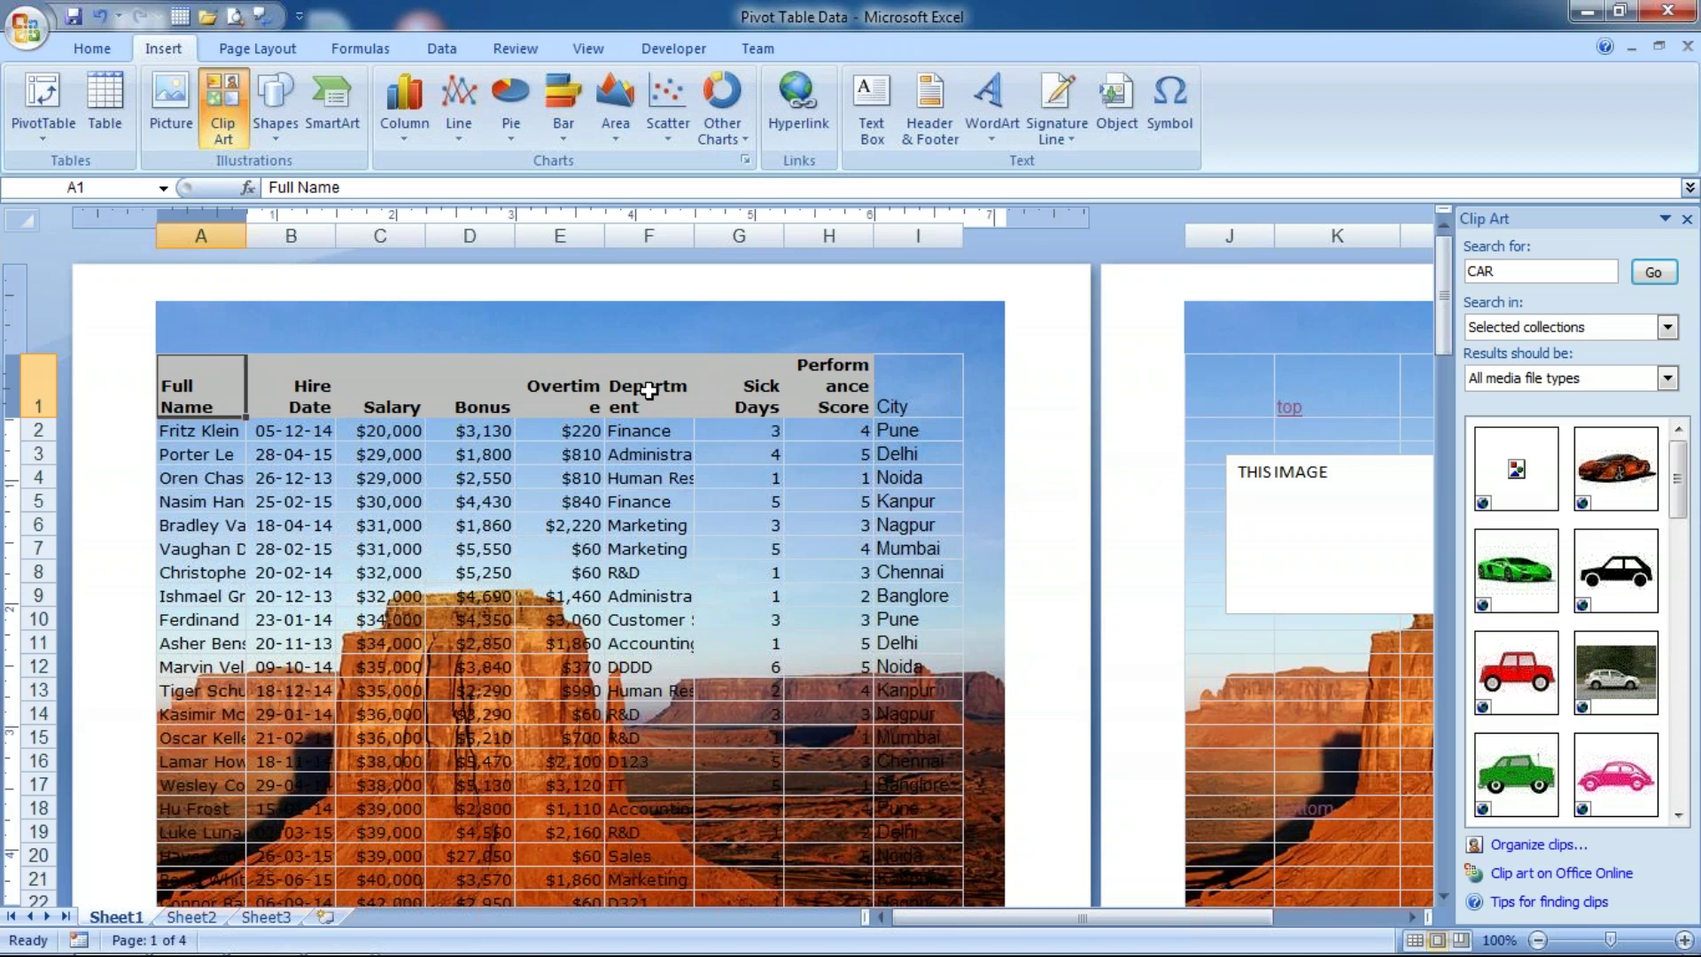
Review the header picture's Size and Picture format settings, then go to the footer.
click(621, 326)
click(745, 314)
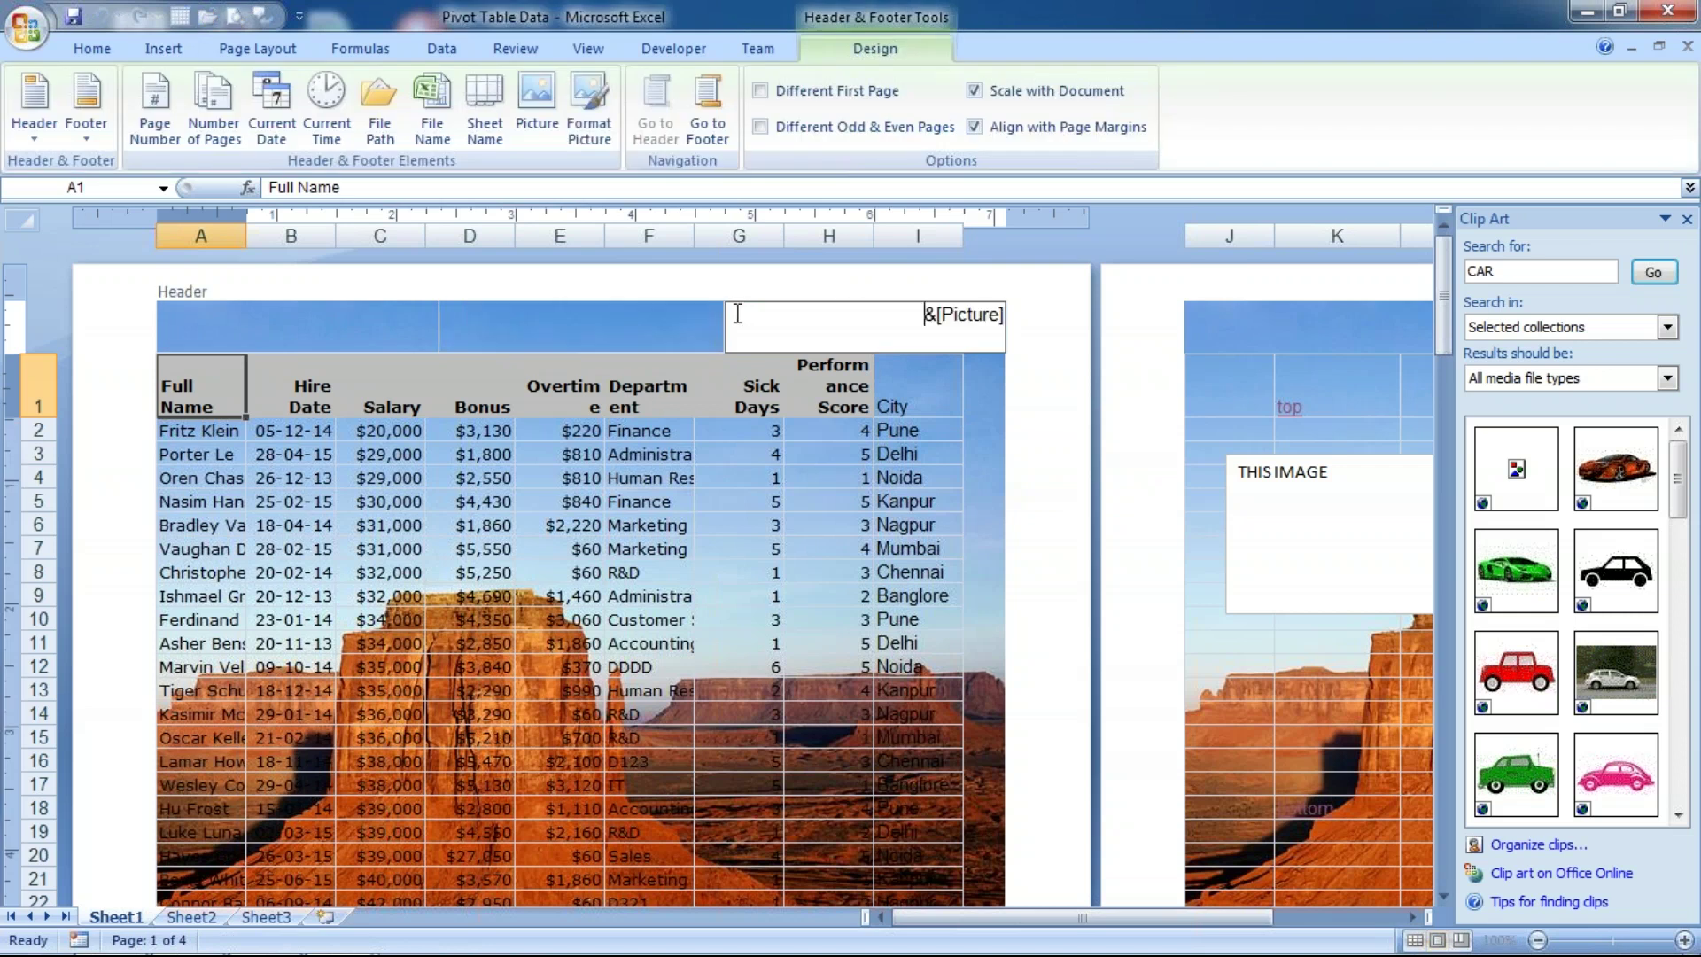
click(589, 93)
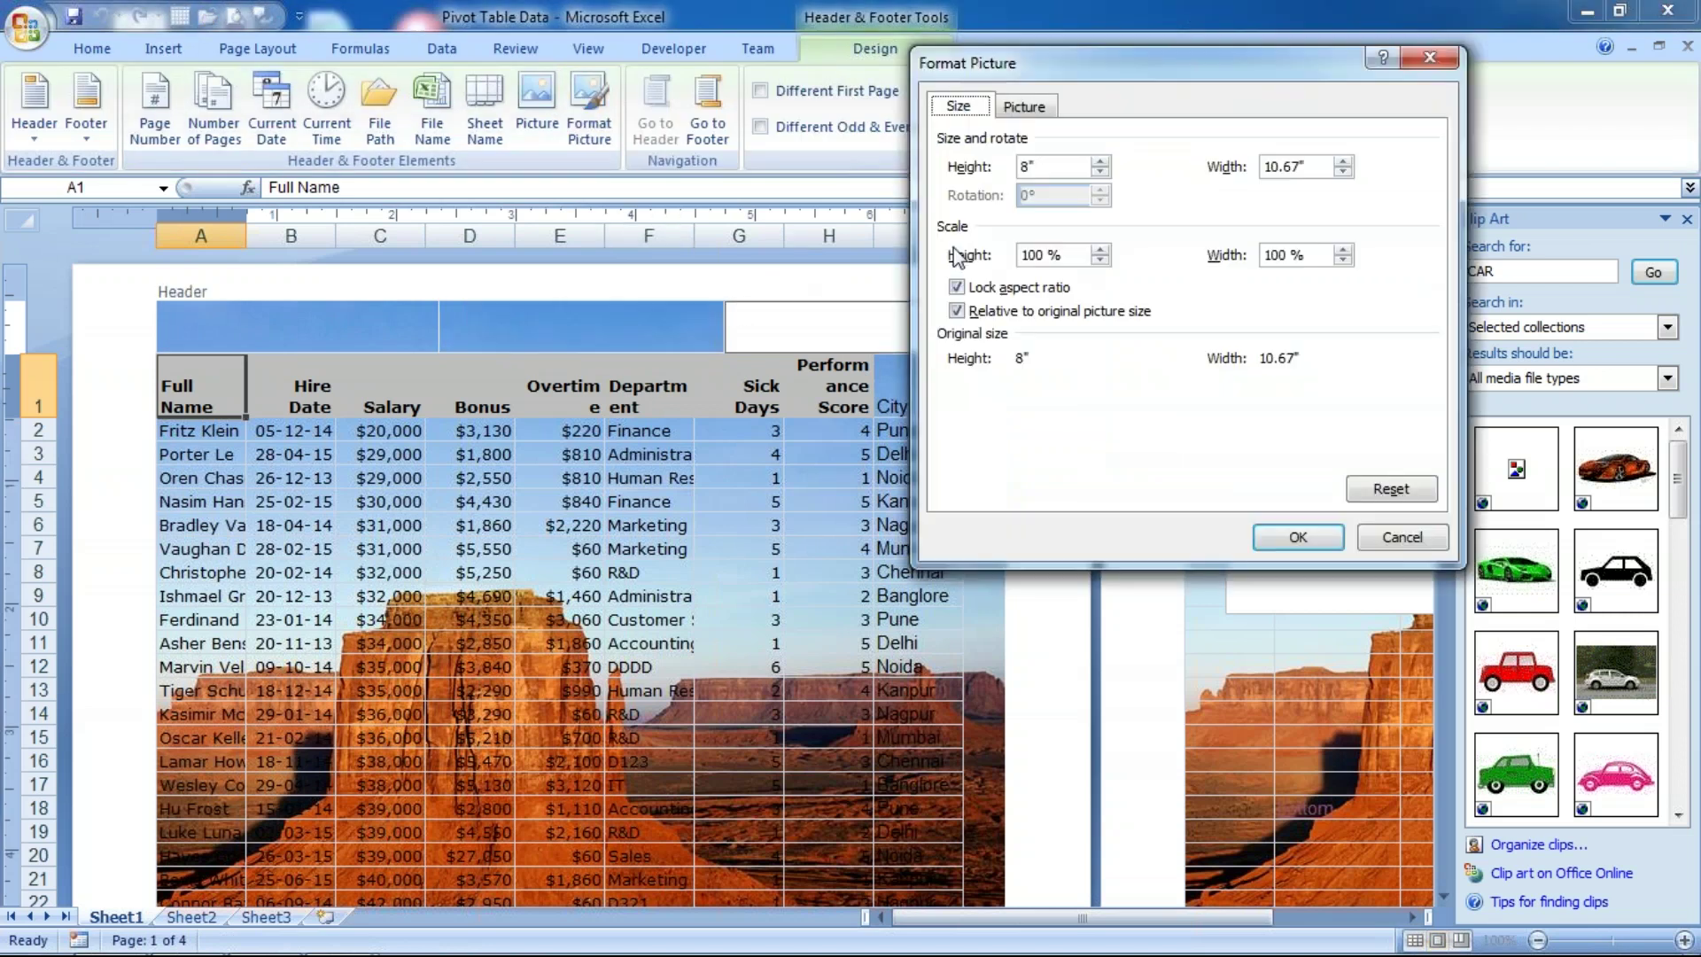
click(1025, 107)
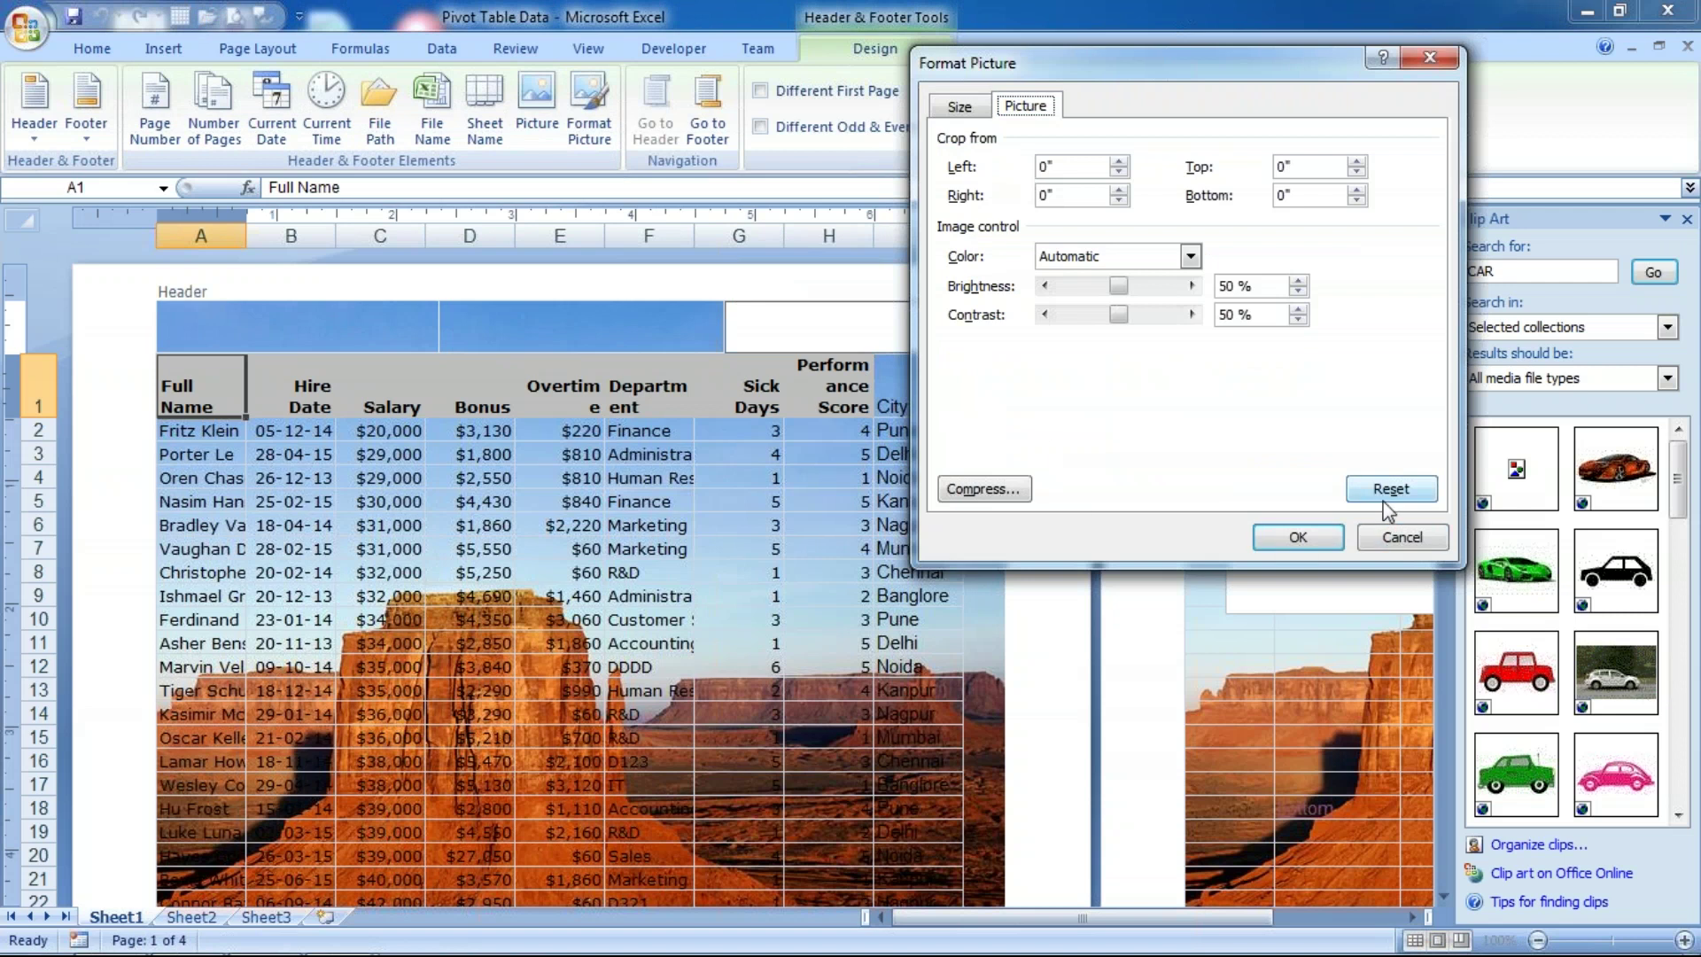
click(1291, 534)
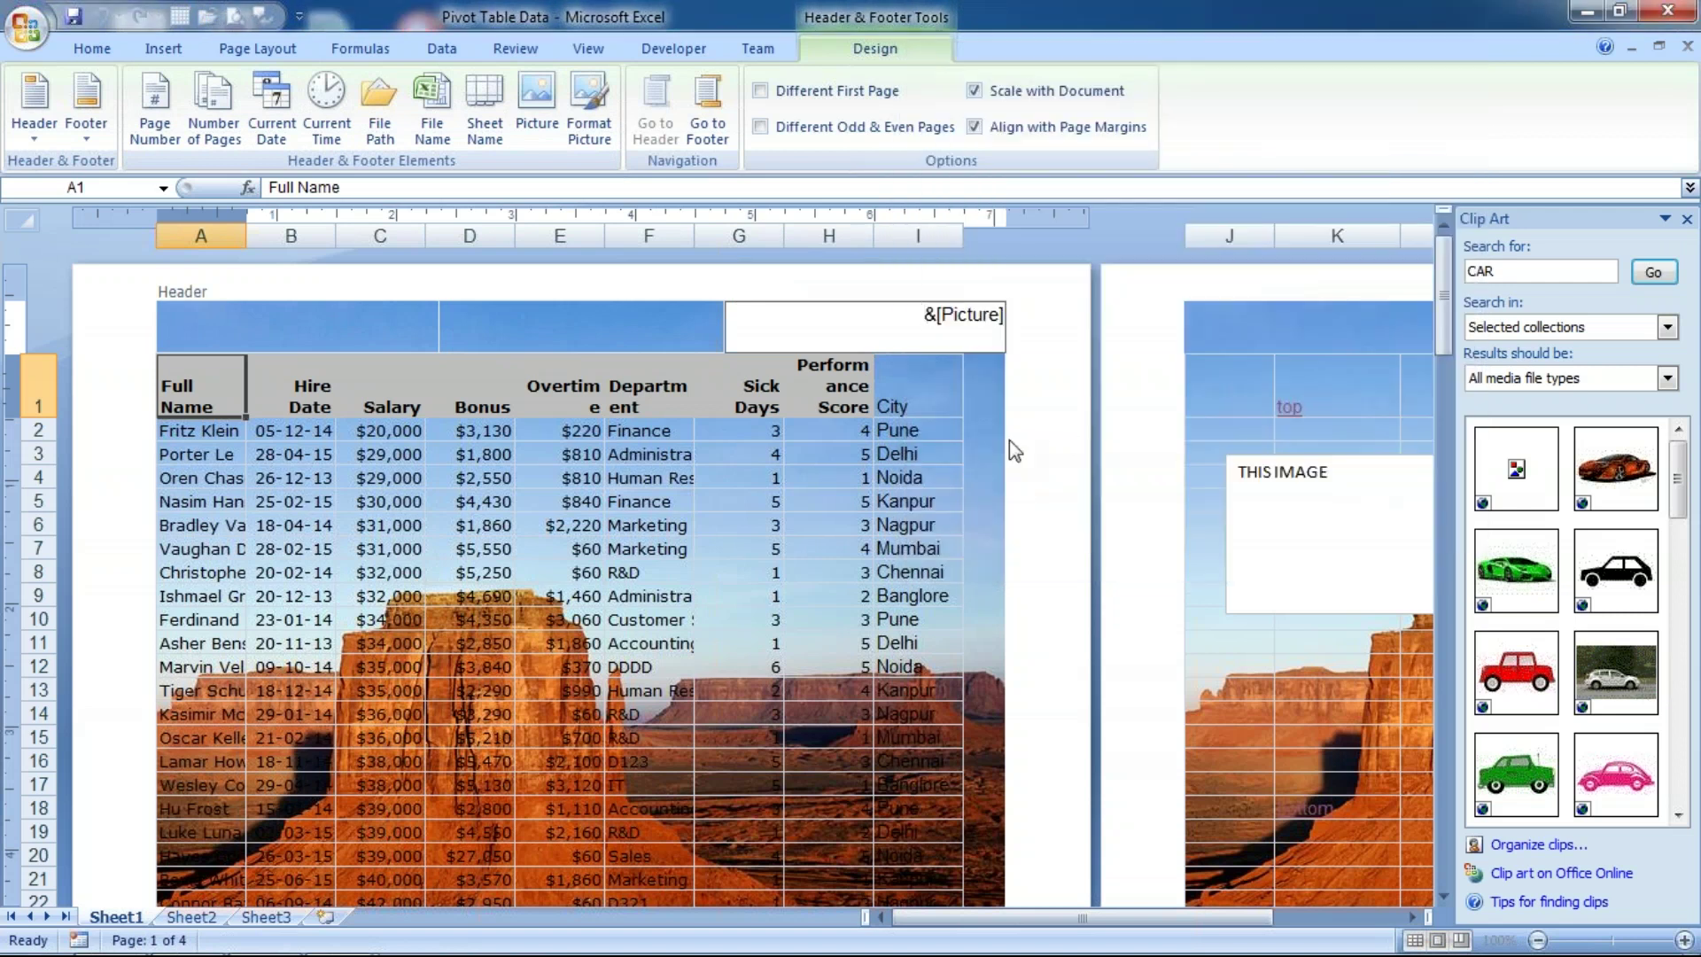
click(917, 525)
click(864, 318)
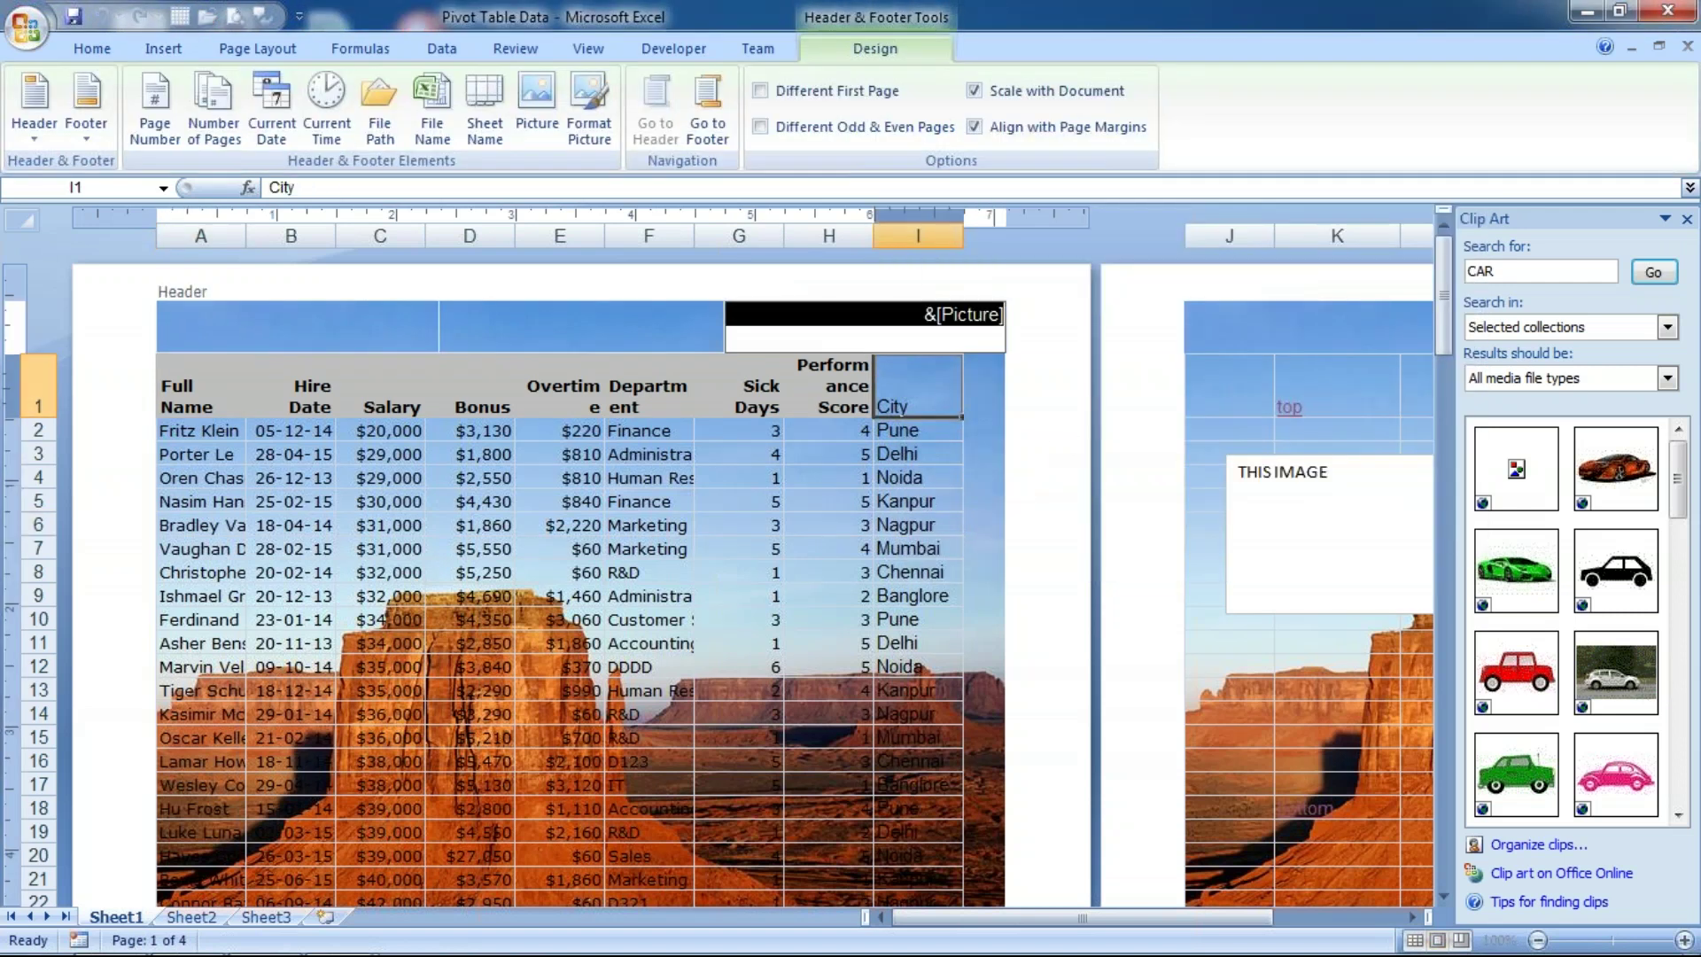
click(701, 136)
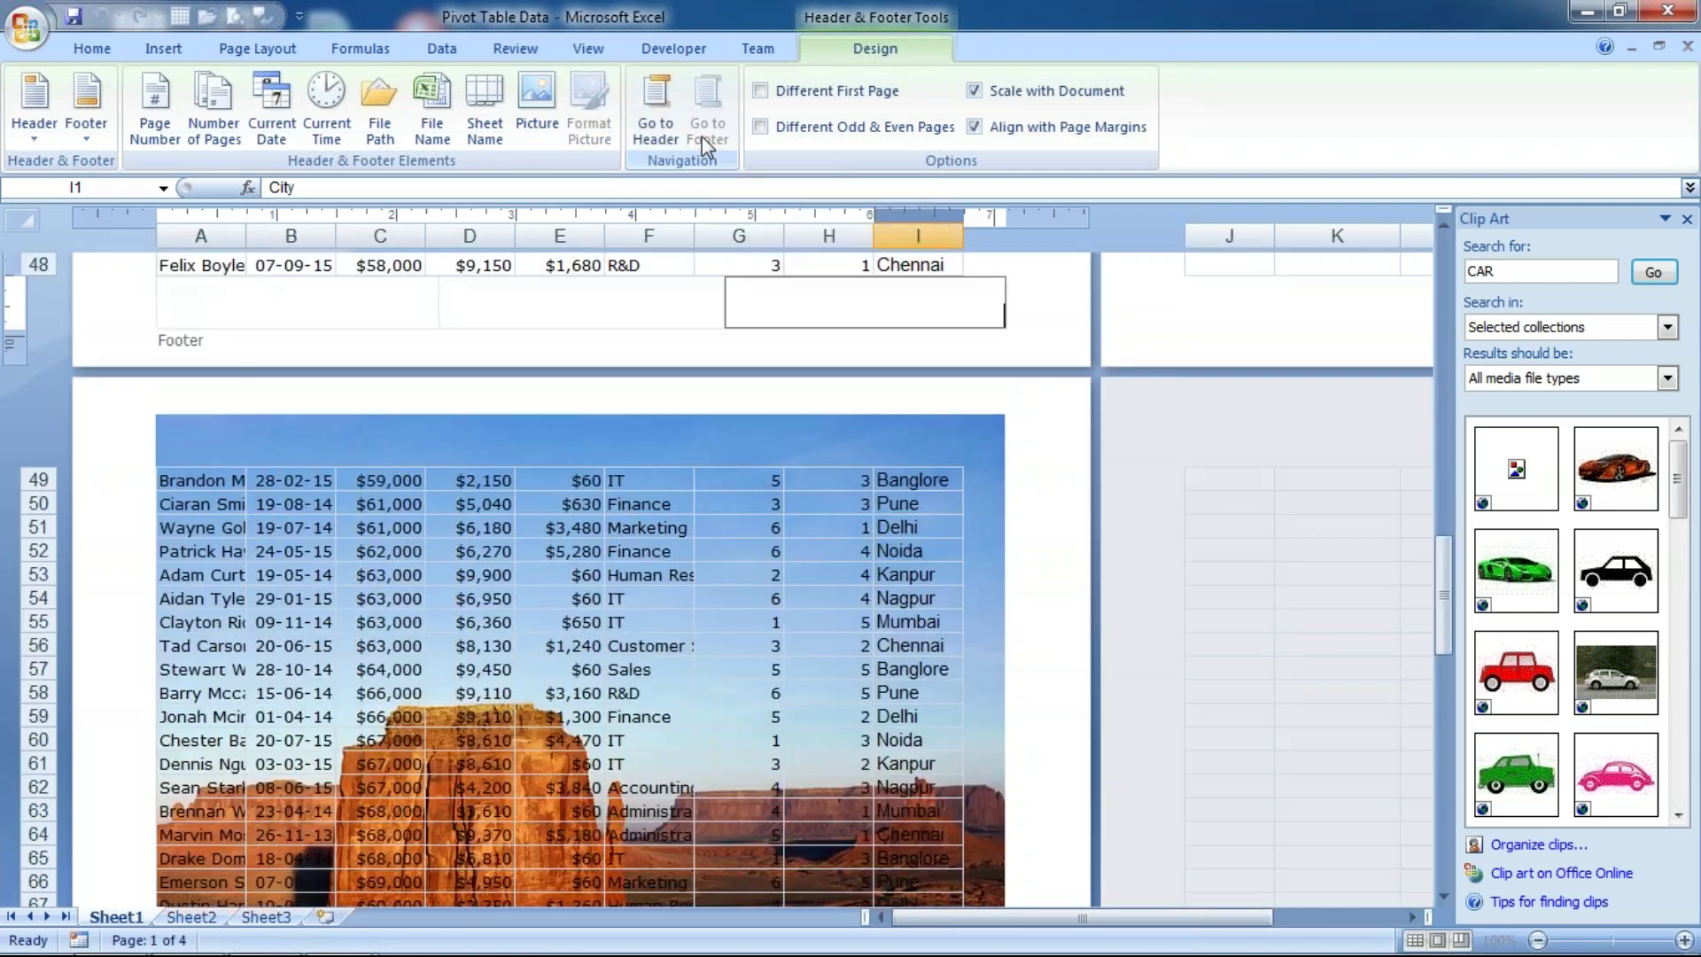
Enter the left footer section, then exit footer editing via the Home and Insert ribbons.
click(182, 288)
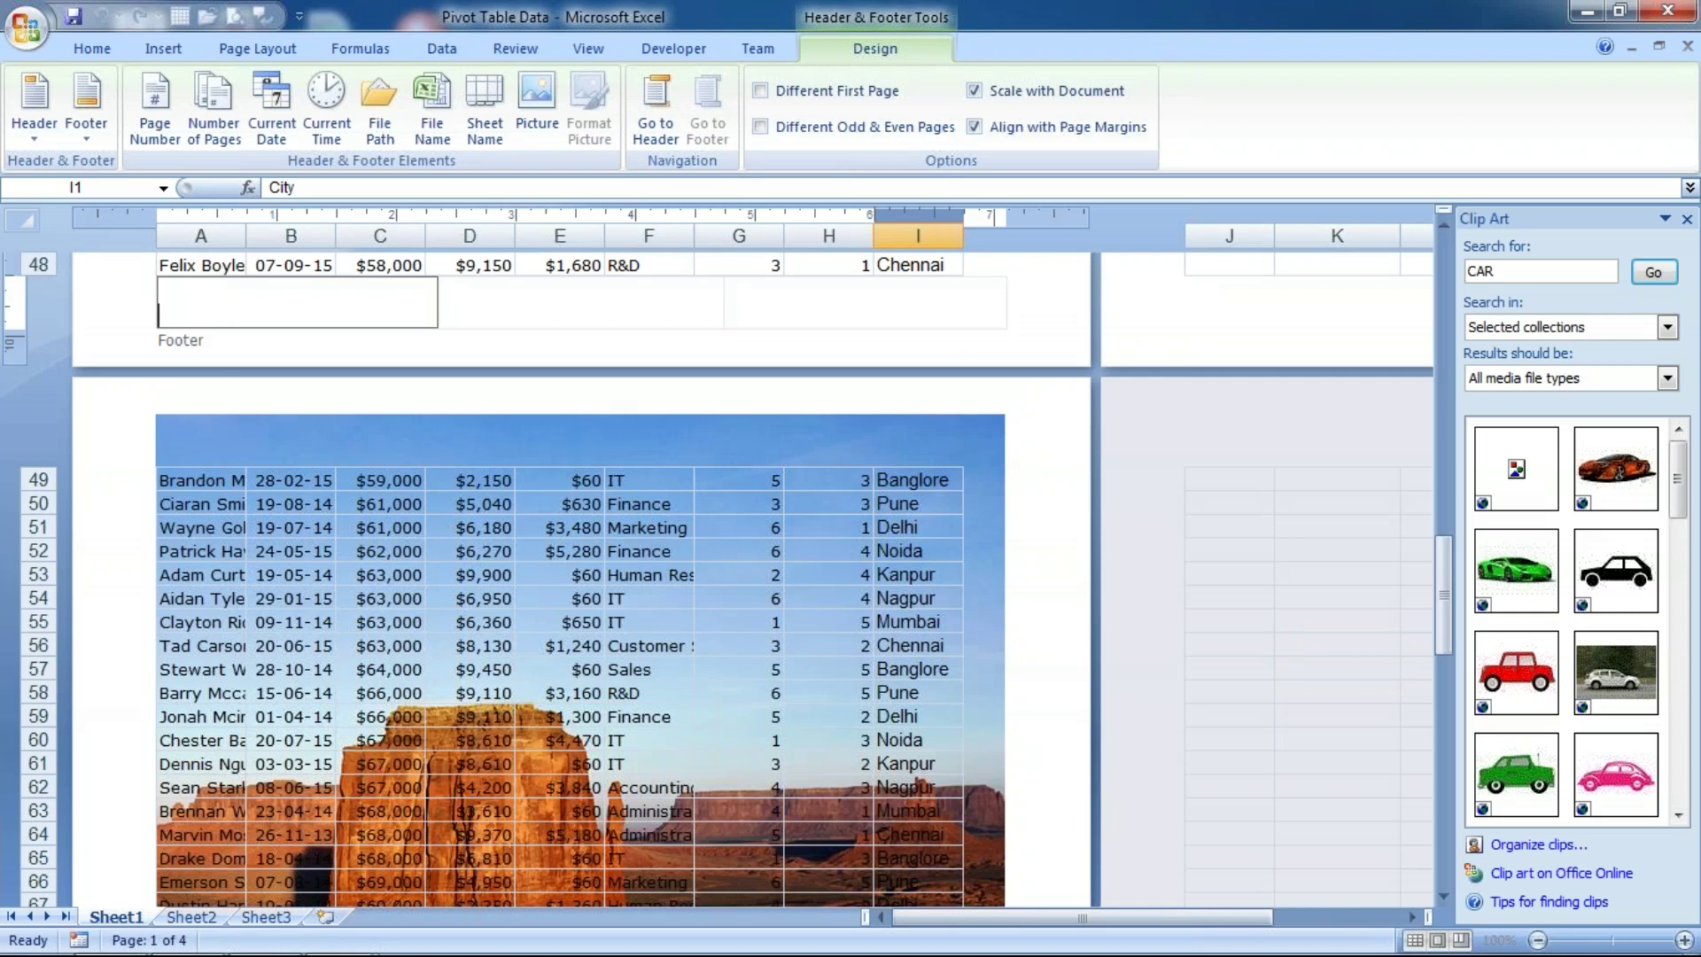
click(83, 49)
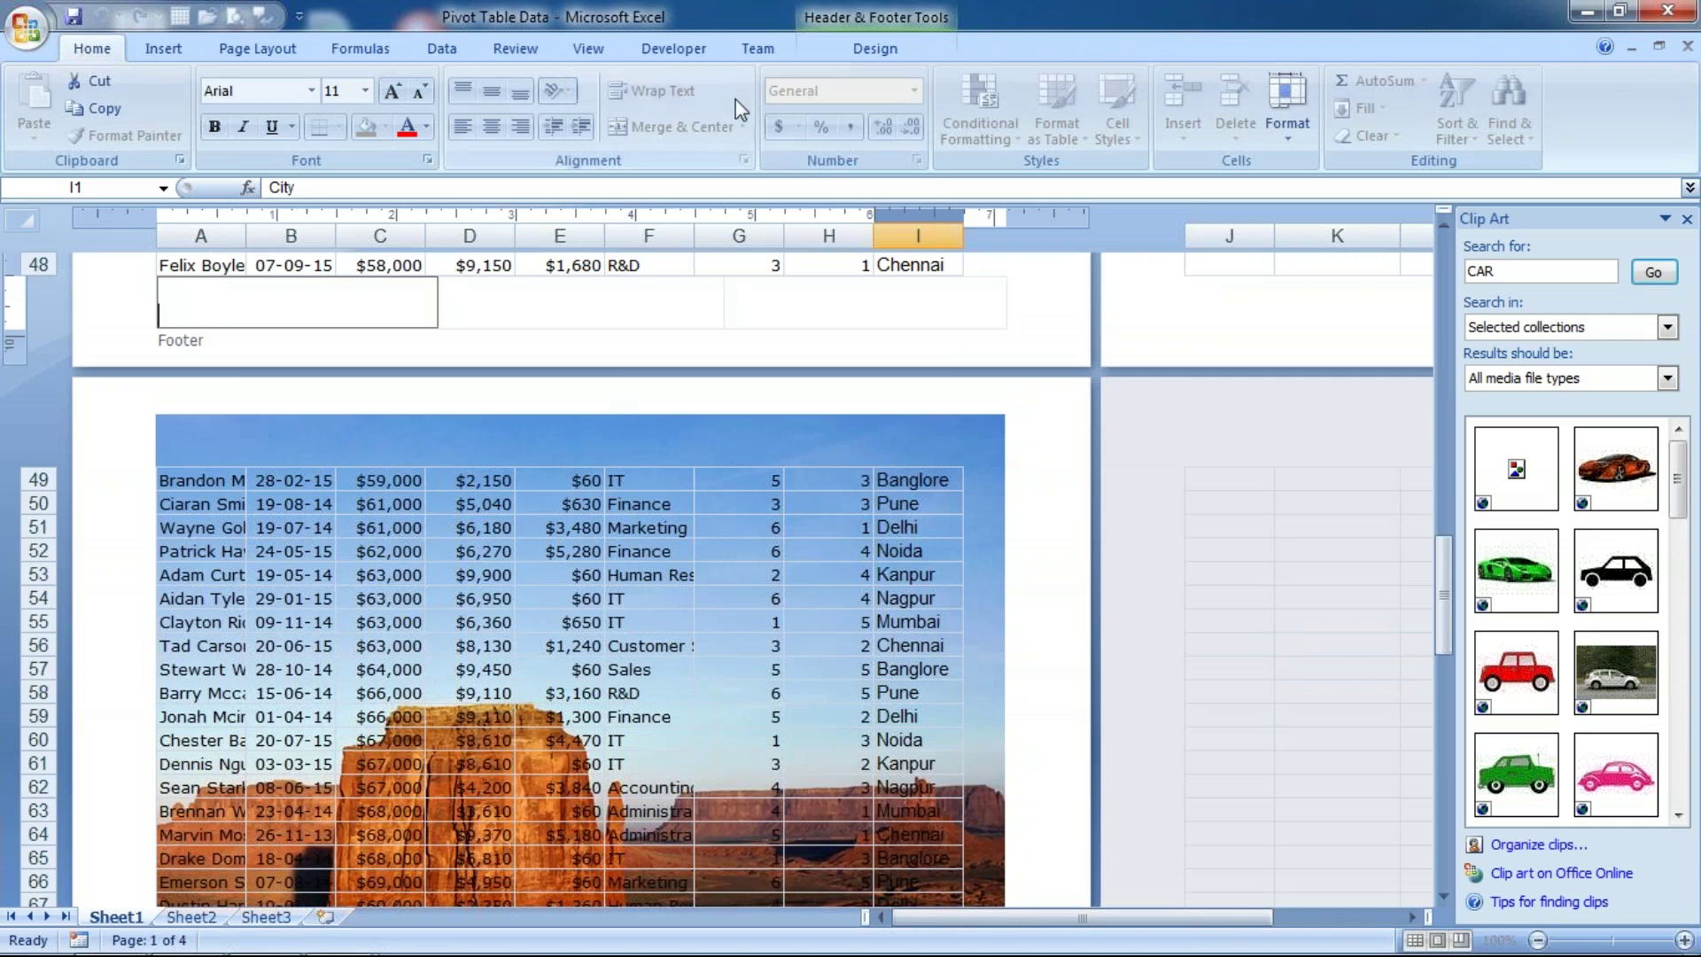
click(177, 50)
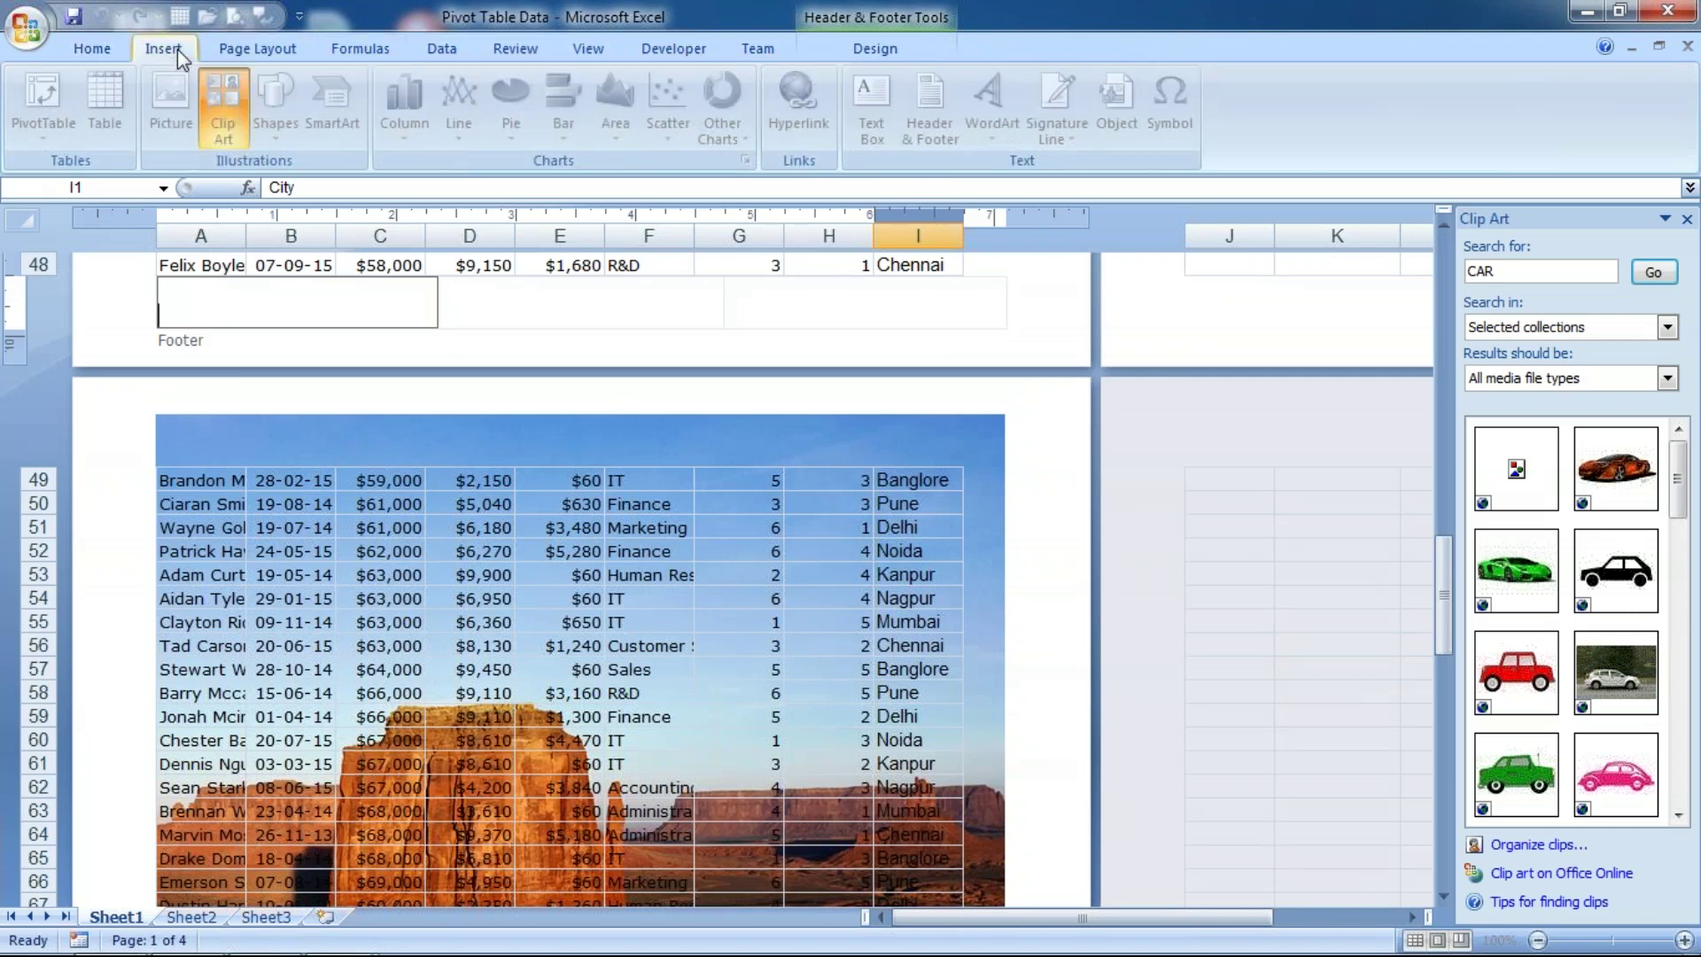
click(385, 428)
On Sheet2, insert a first-style 'Your Text Here' WordArt with a black shape style.
click(190, 916)
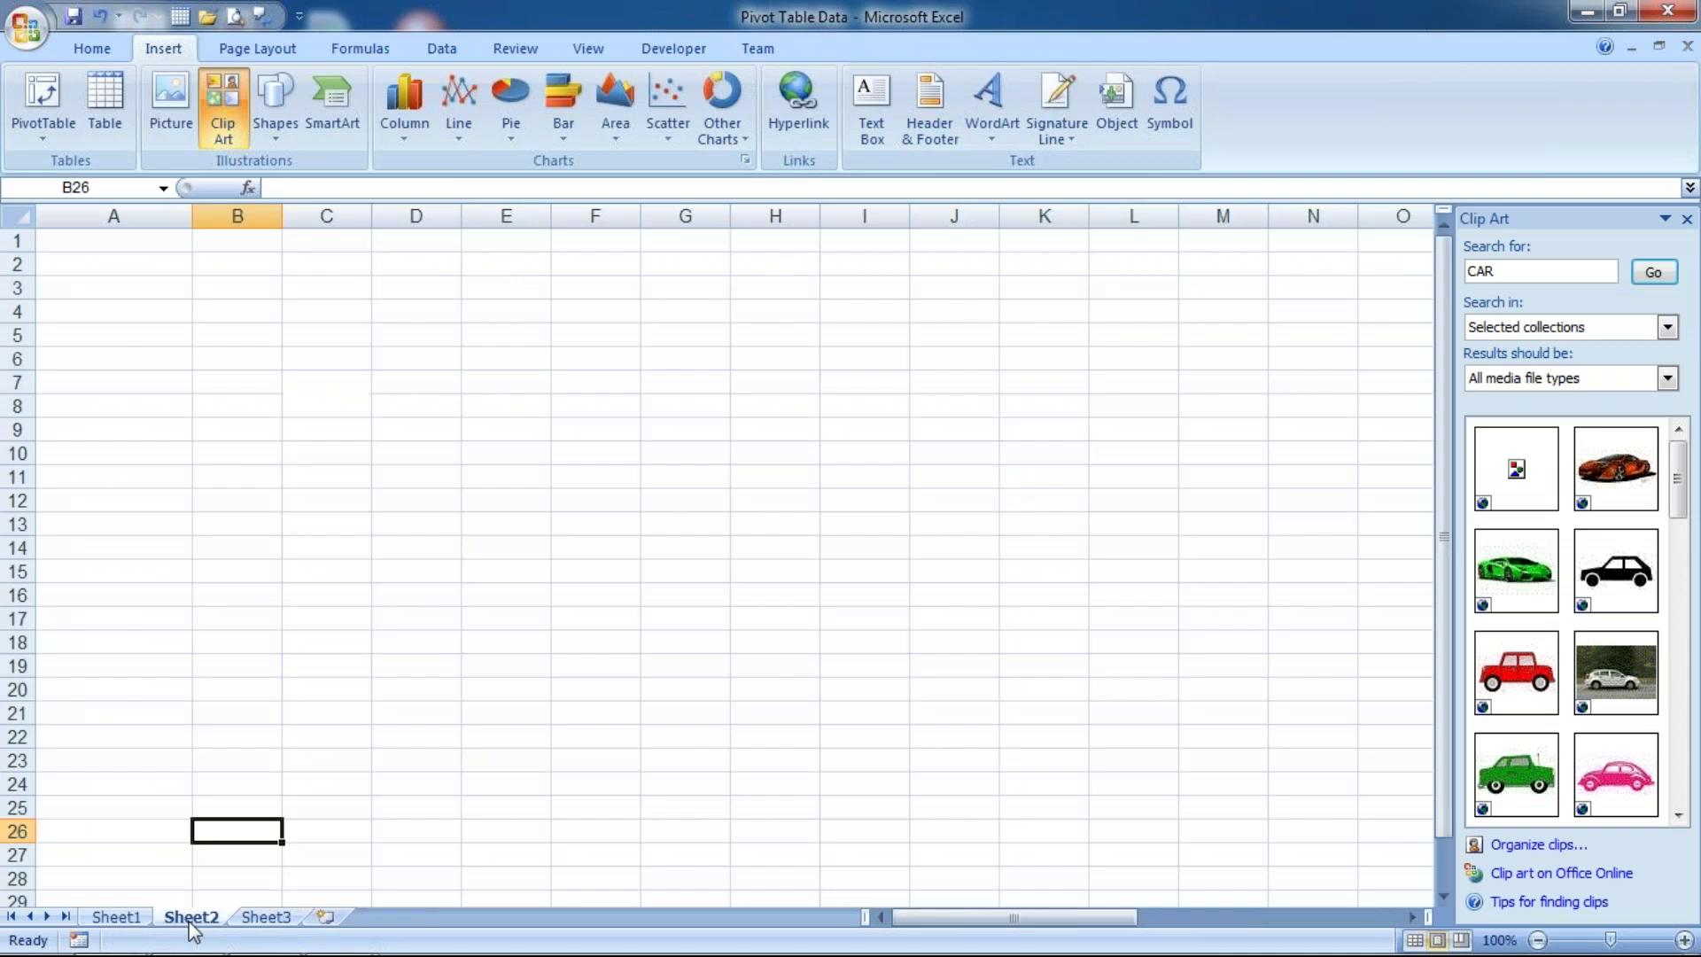
click(407, 303)
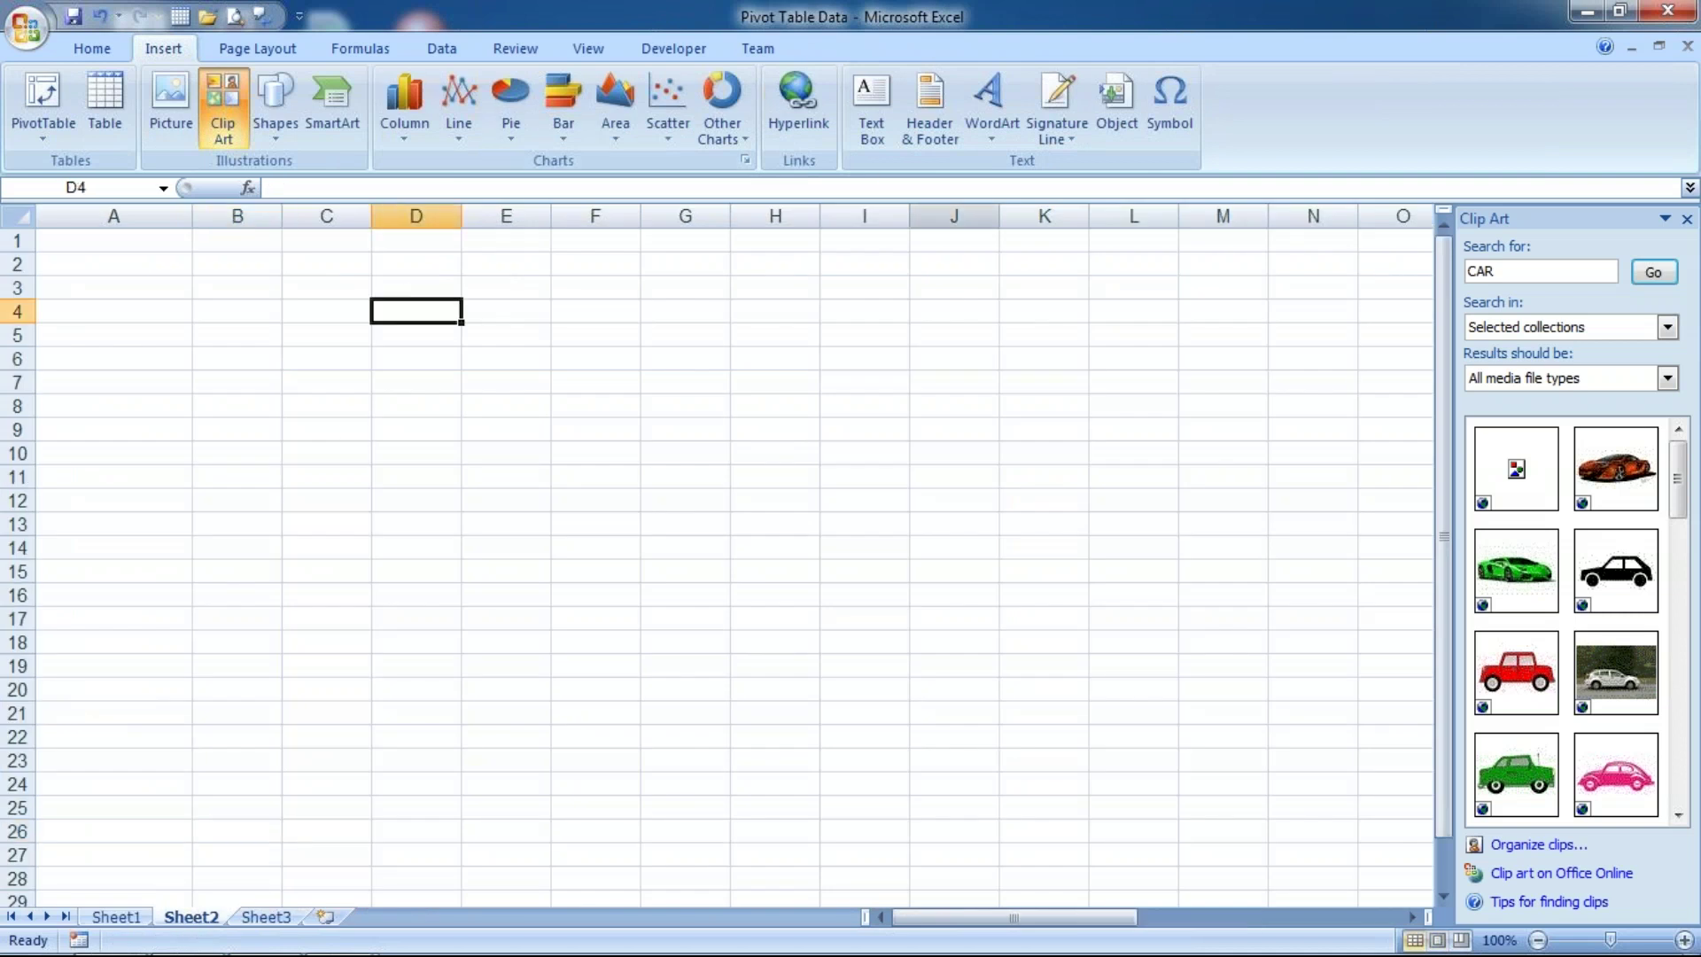
click(990, 138)
click(1000, 189)
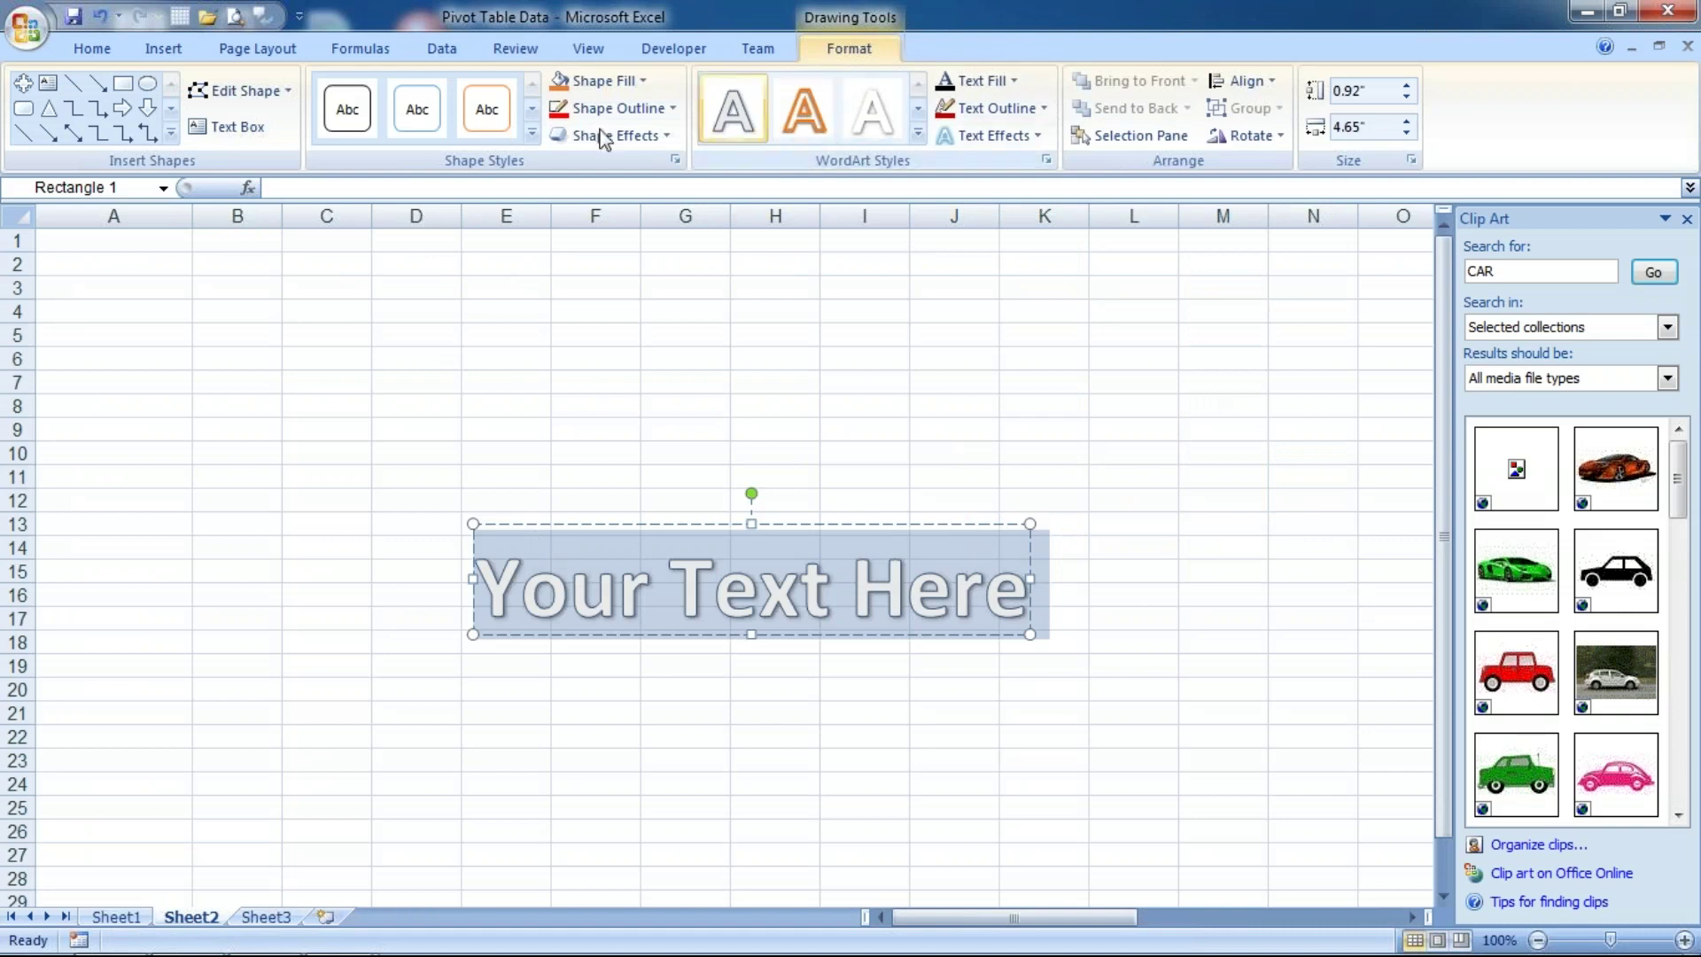
click(531, 132)
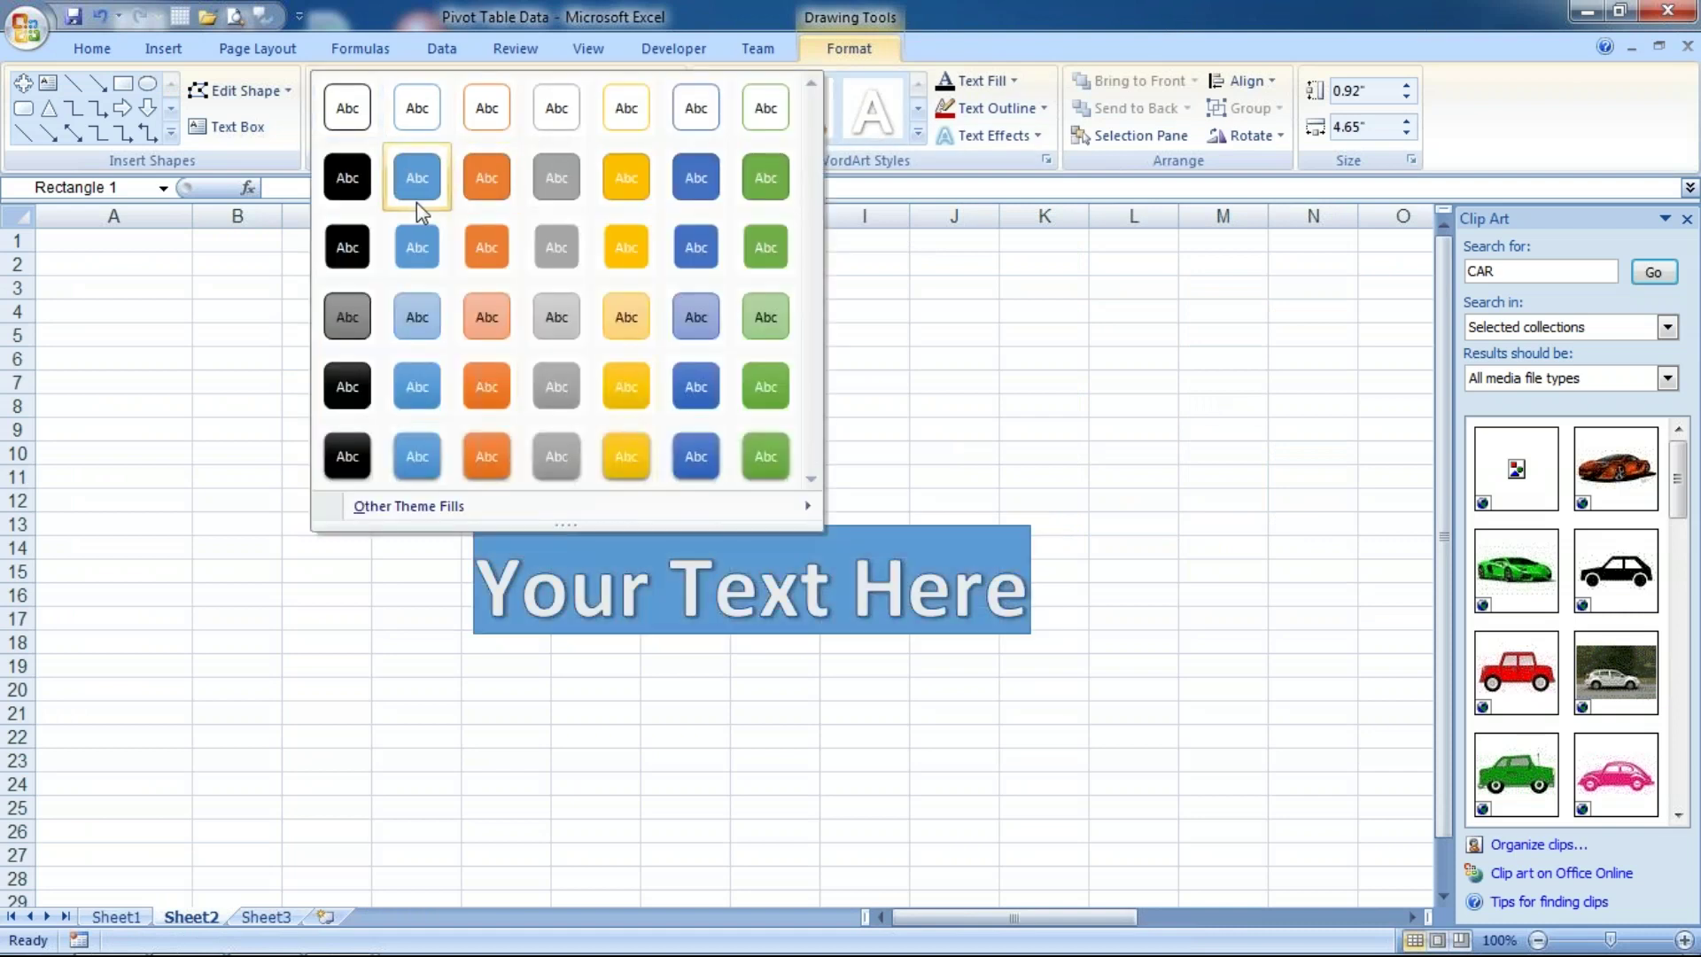
click(351, 186)
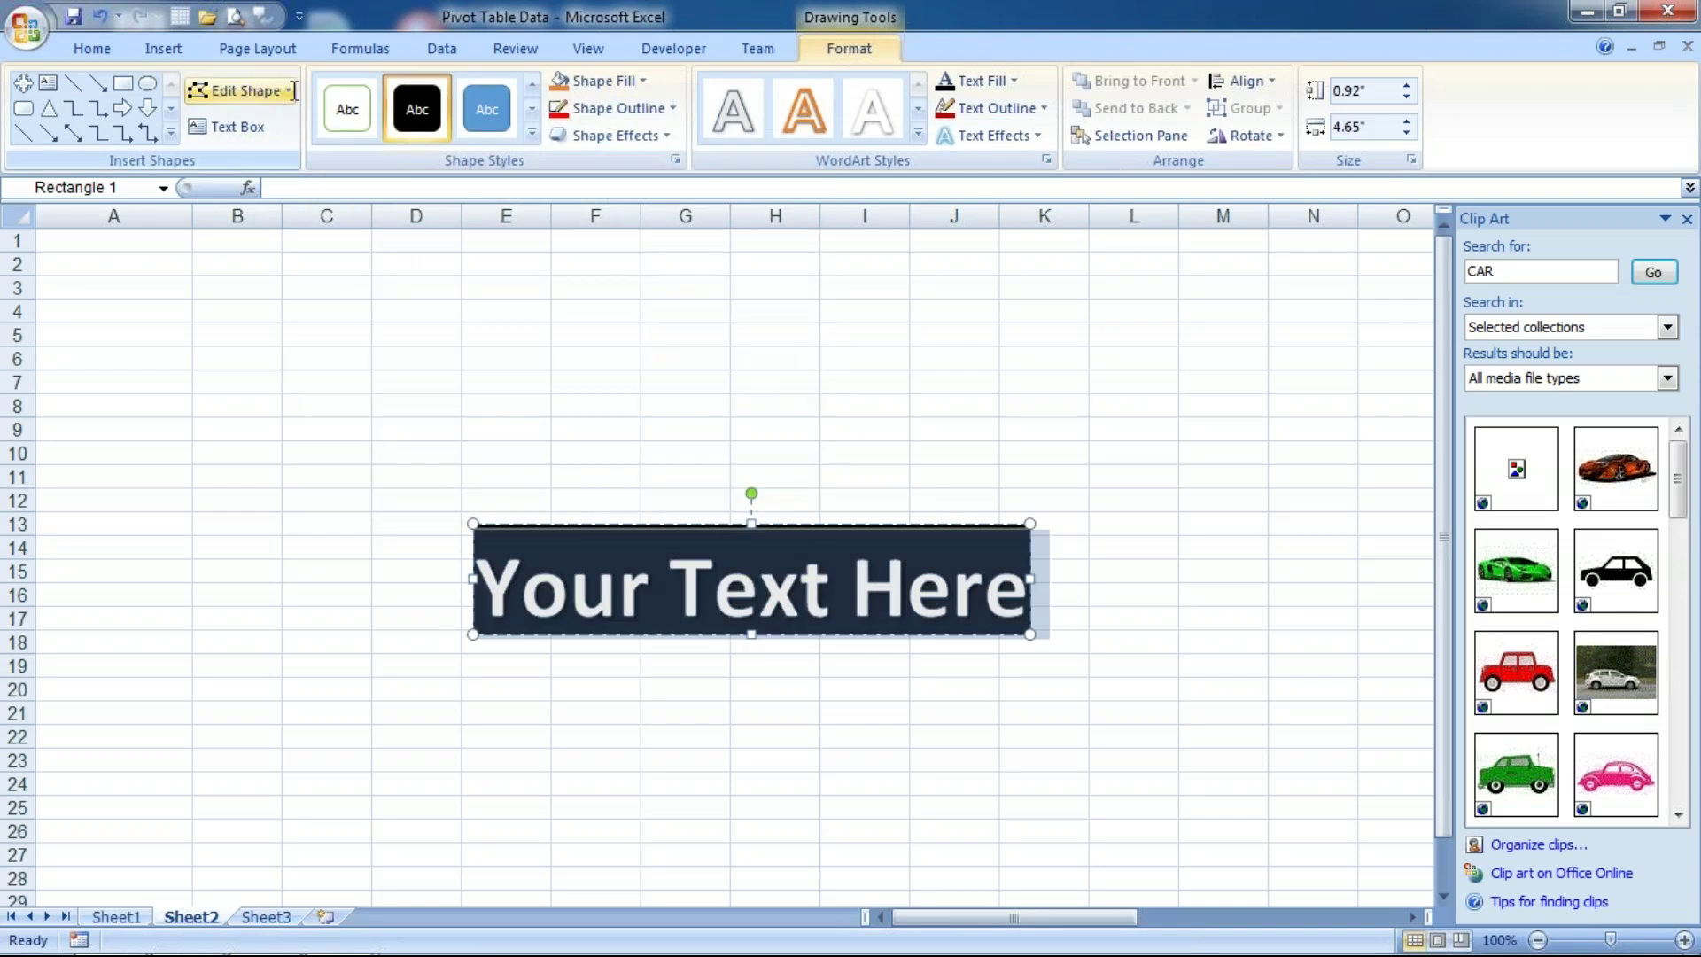
Change the WordArt's shape to a rounded rectangle.
click(287, 91)
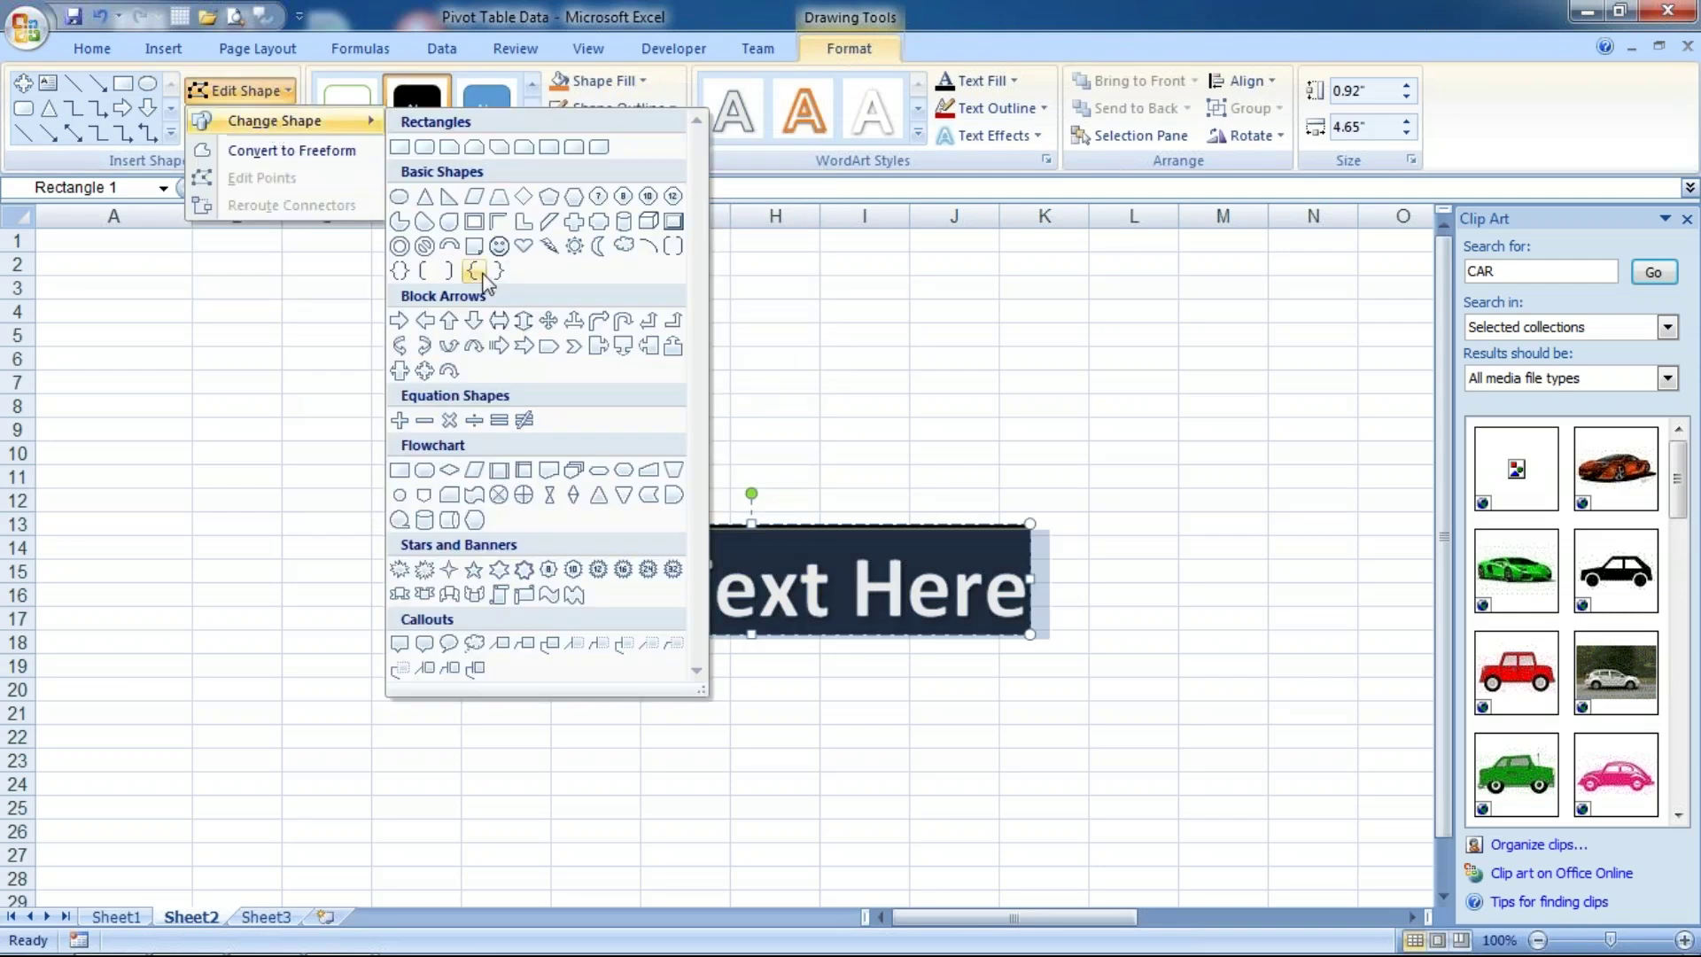
mouse_move(274, 121)
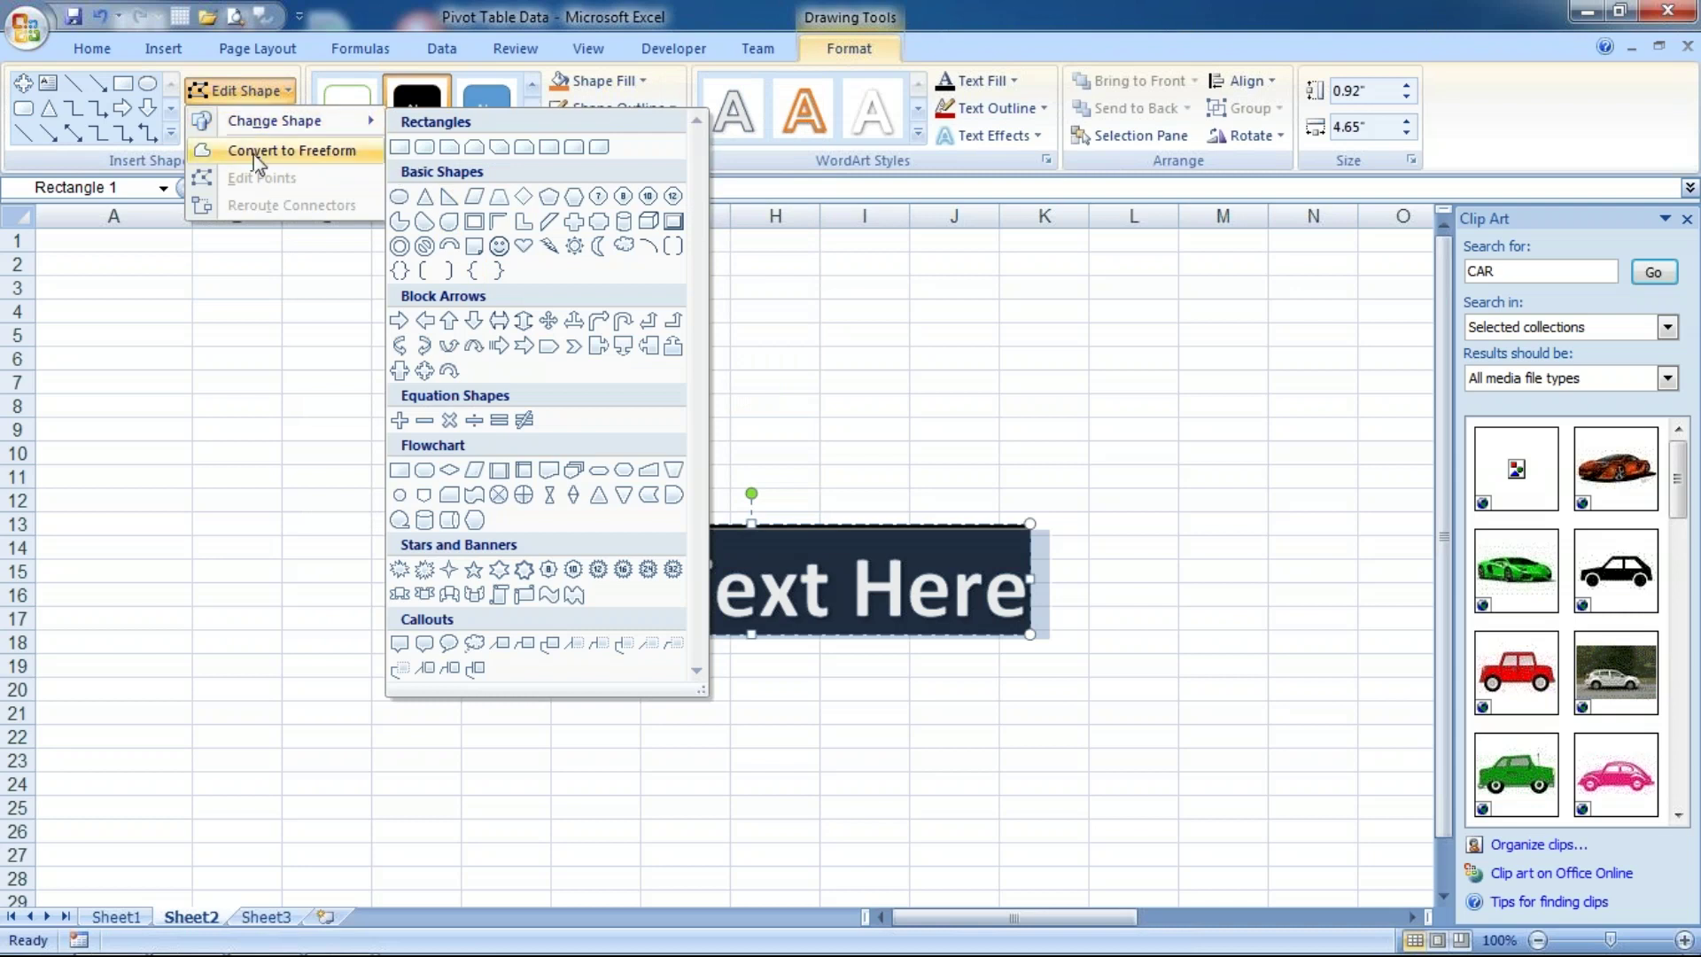
click(394, 335)
click(580, 584)
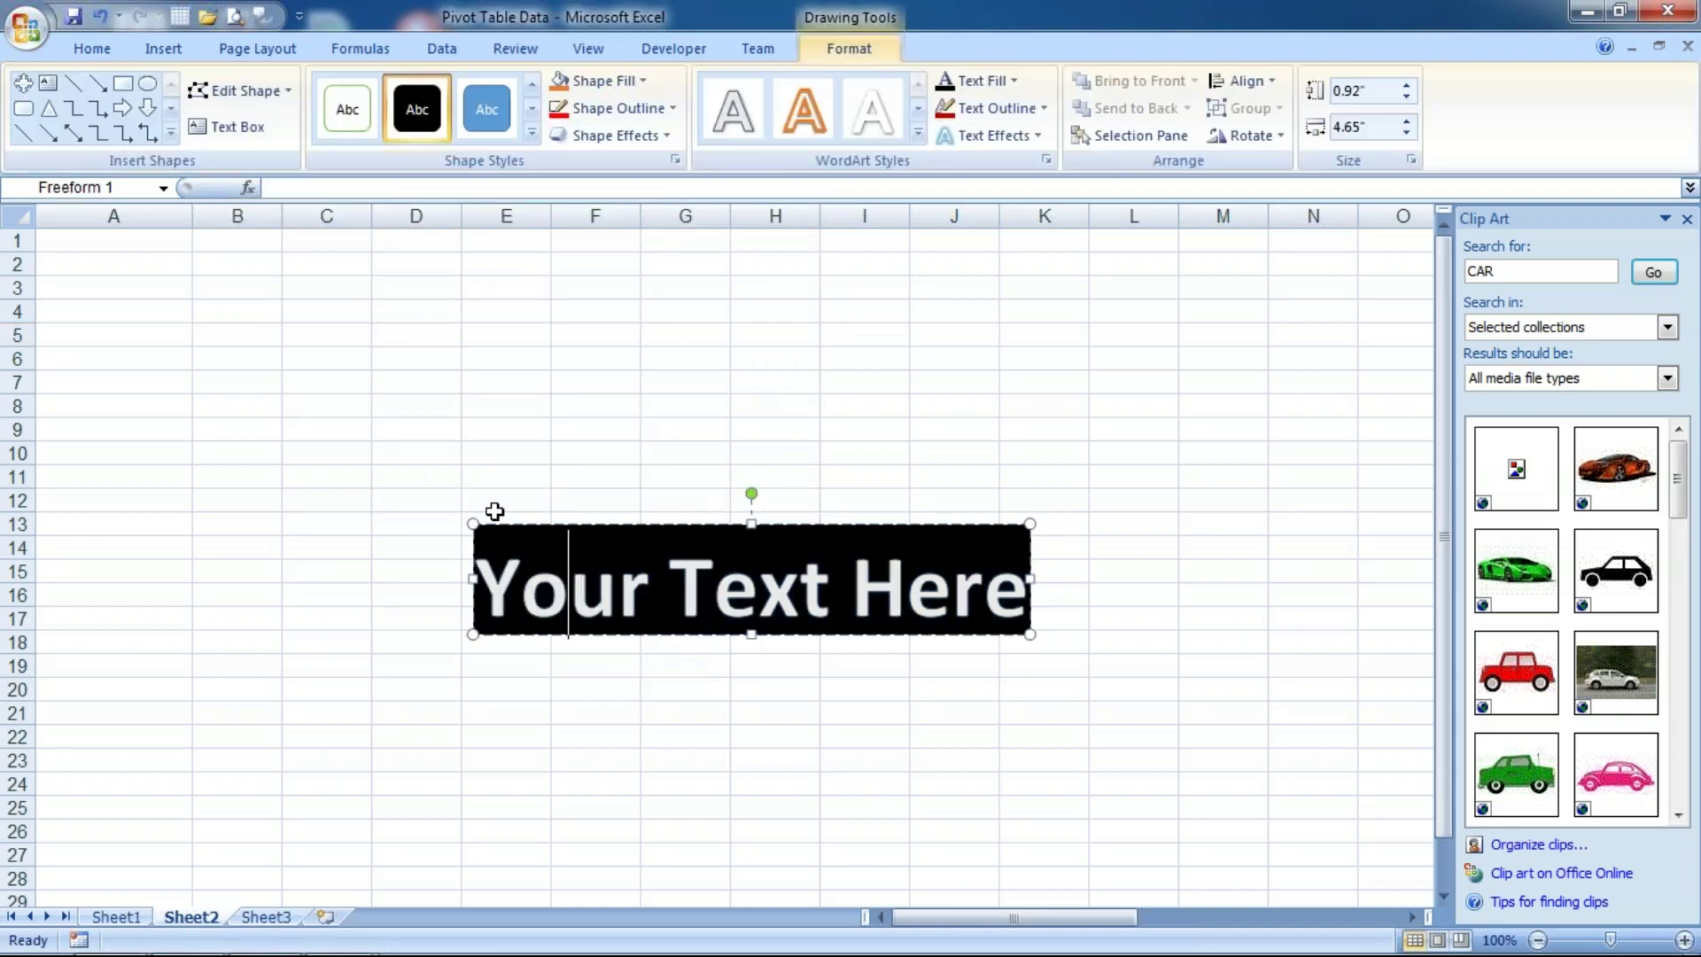
click(242, 97)
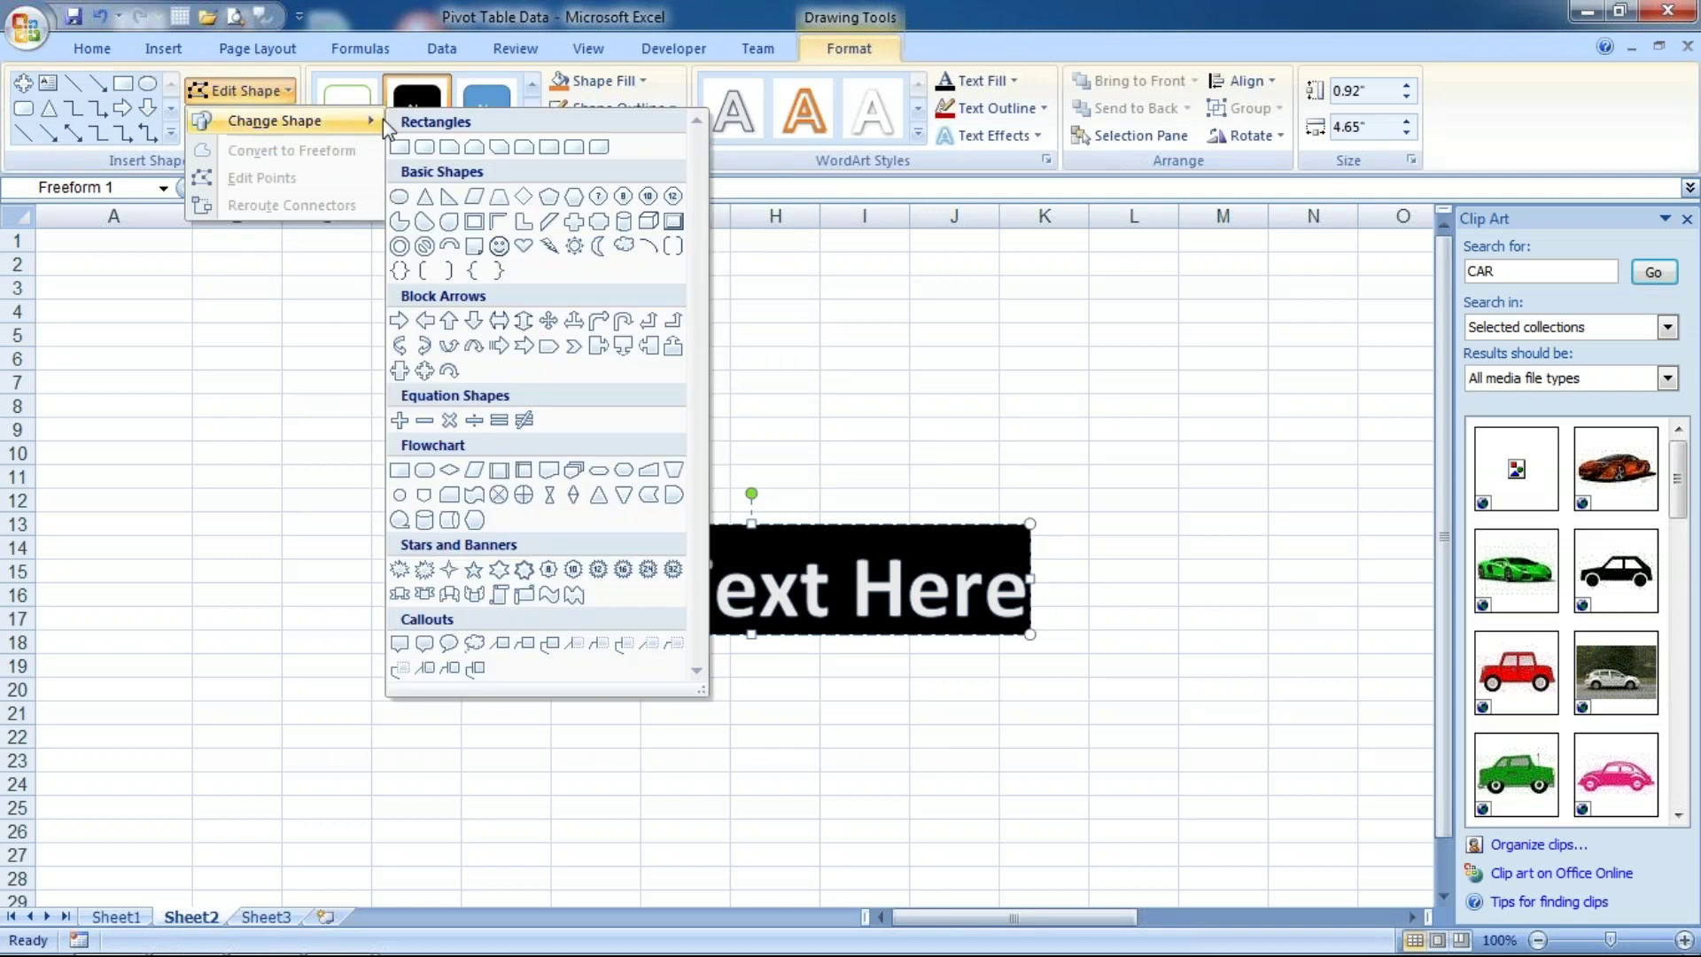
click(424, 147)
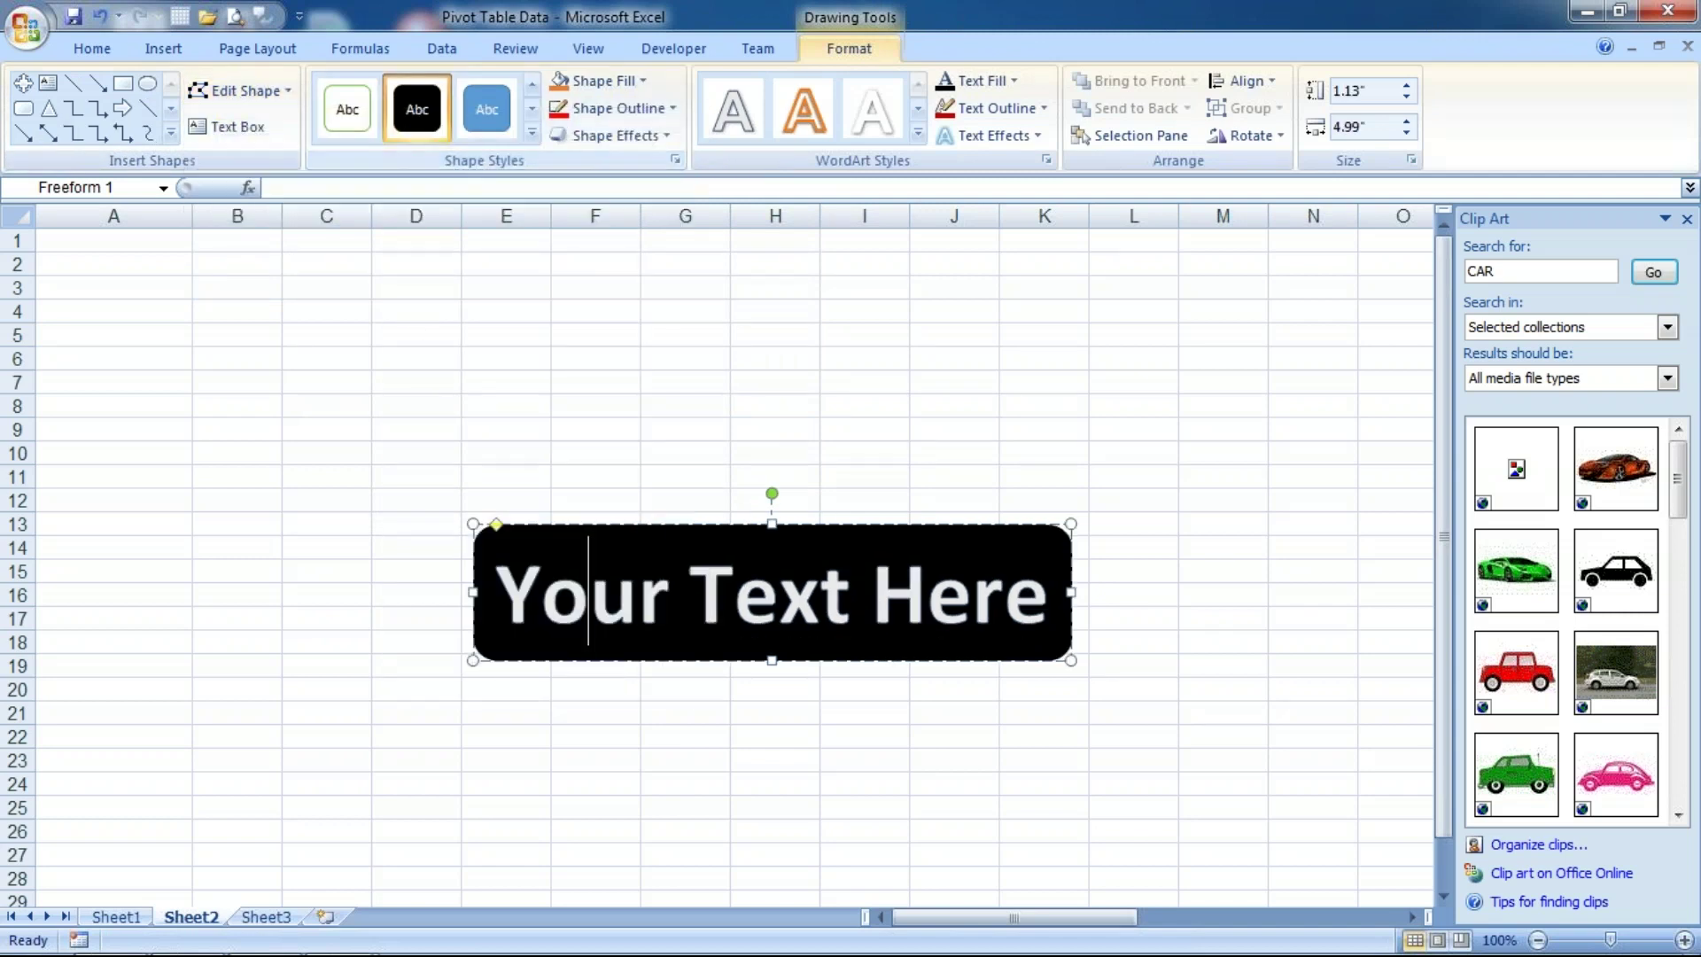
click(420, 329)
click(494, 525)
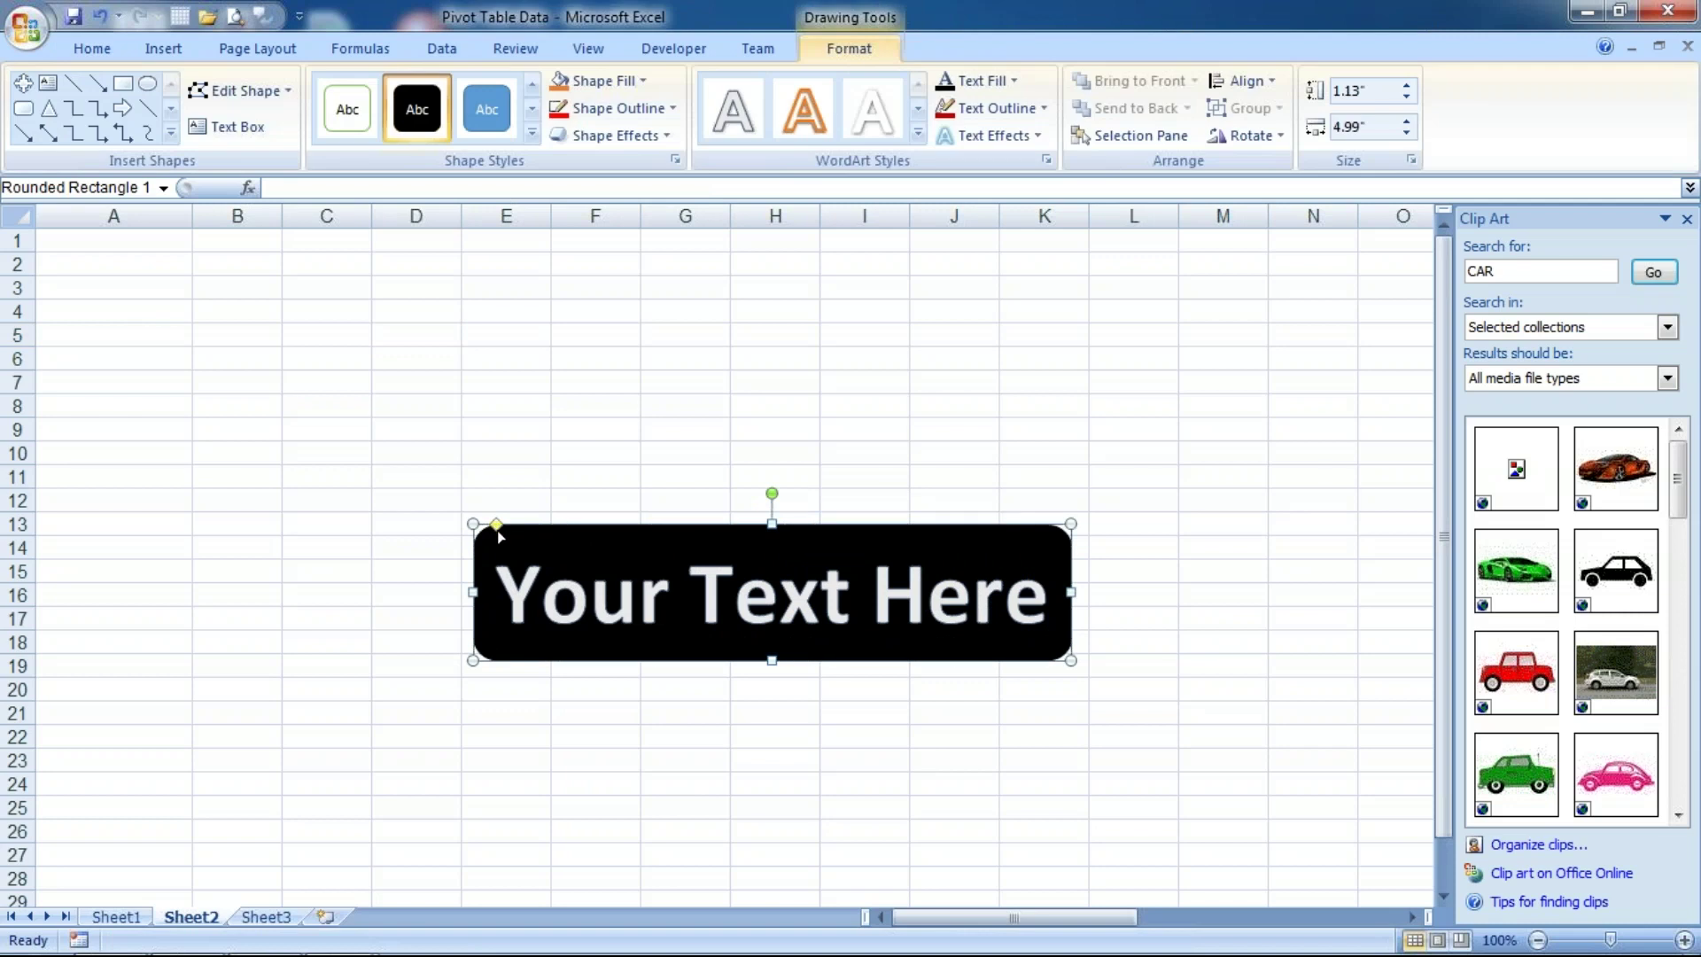
Convert it to a freeform, move it up to rows 9–14 and widen it leftward.
click(264, 91)
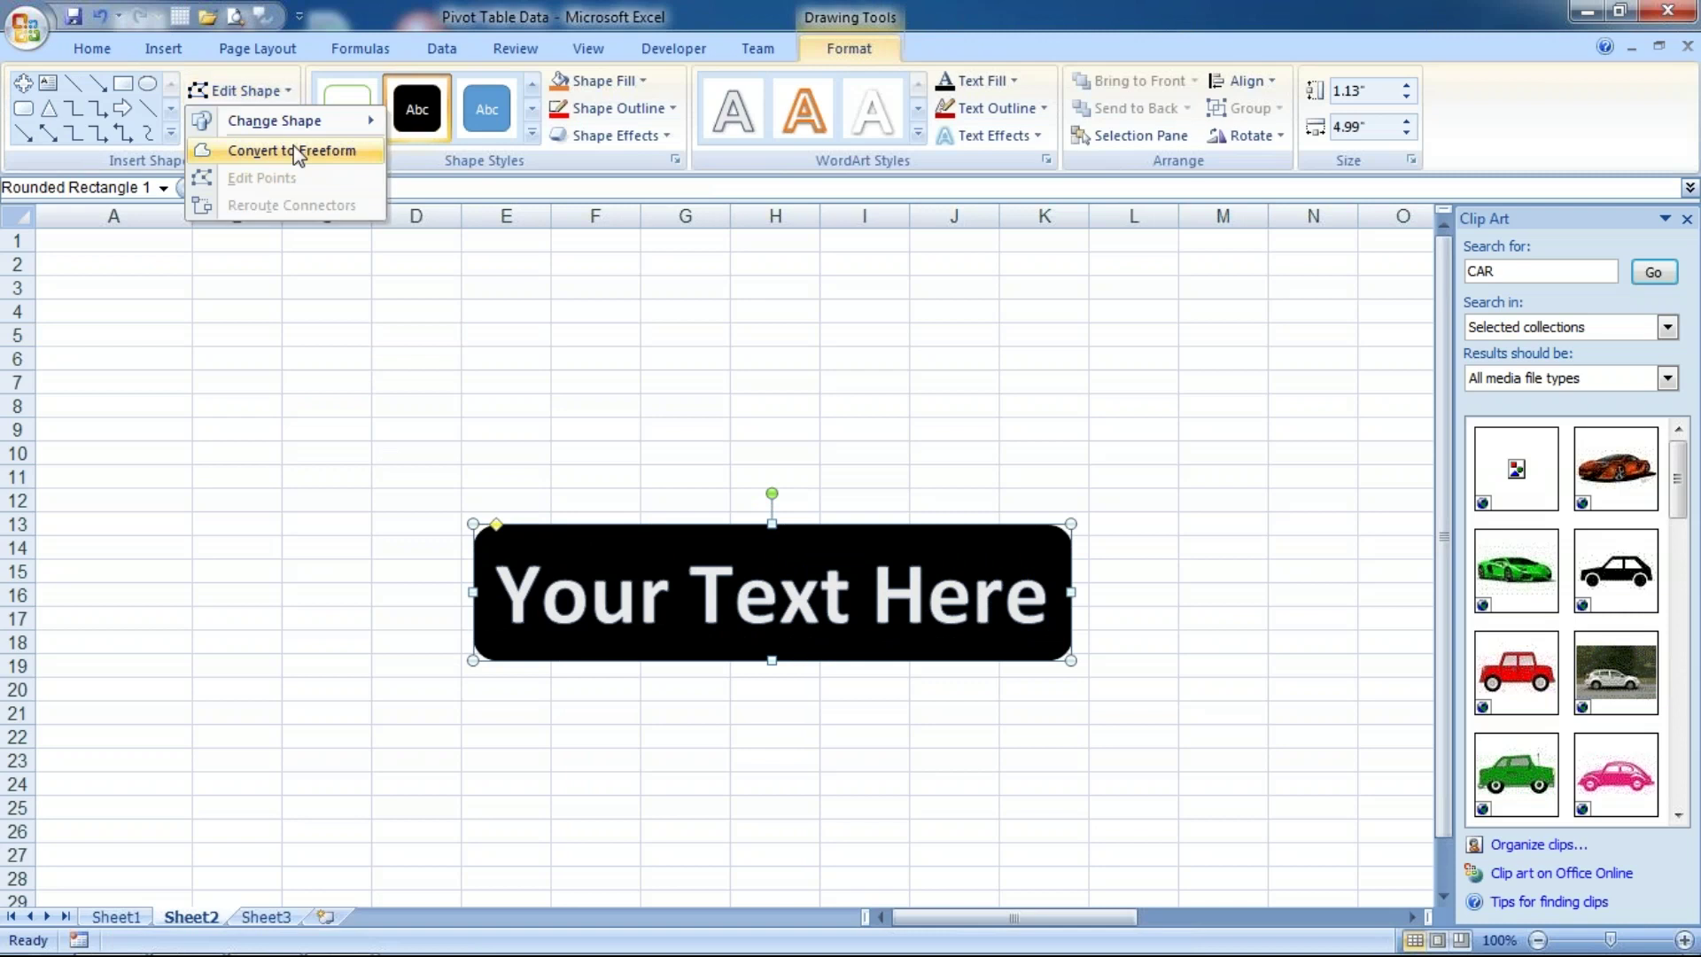
click(294, 147)
drag(466, 501, 465, 418)
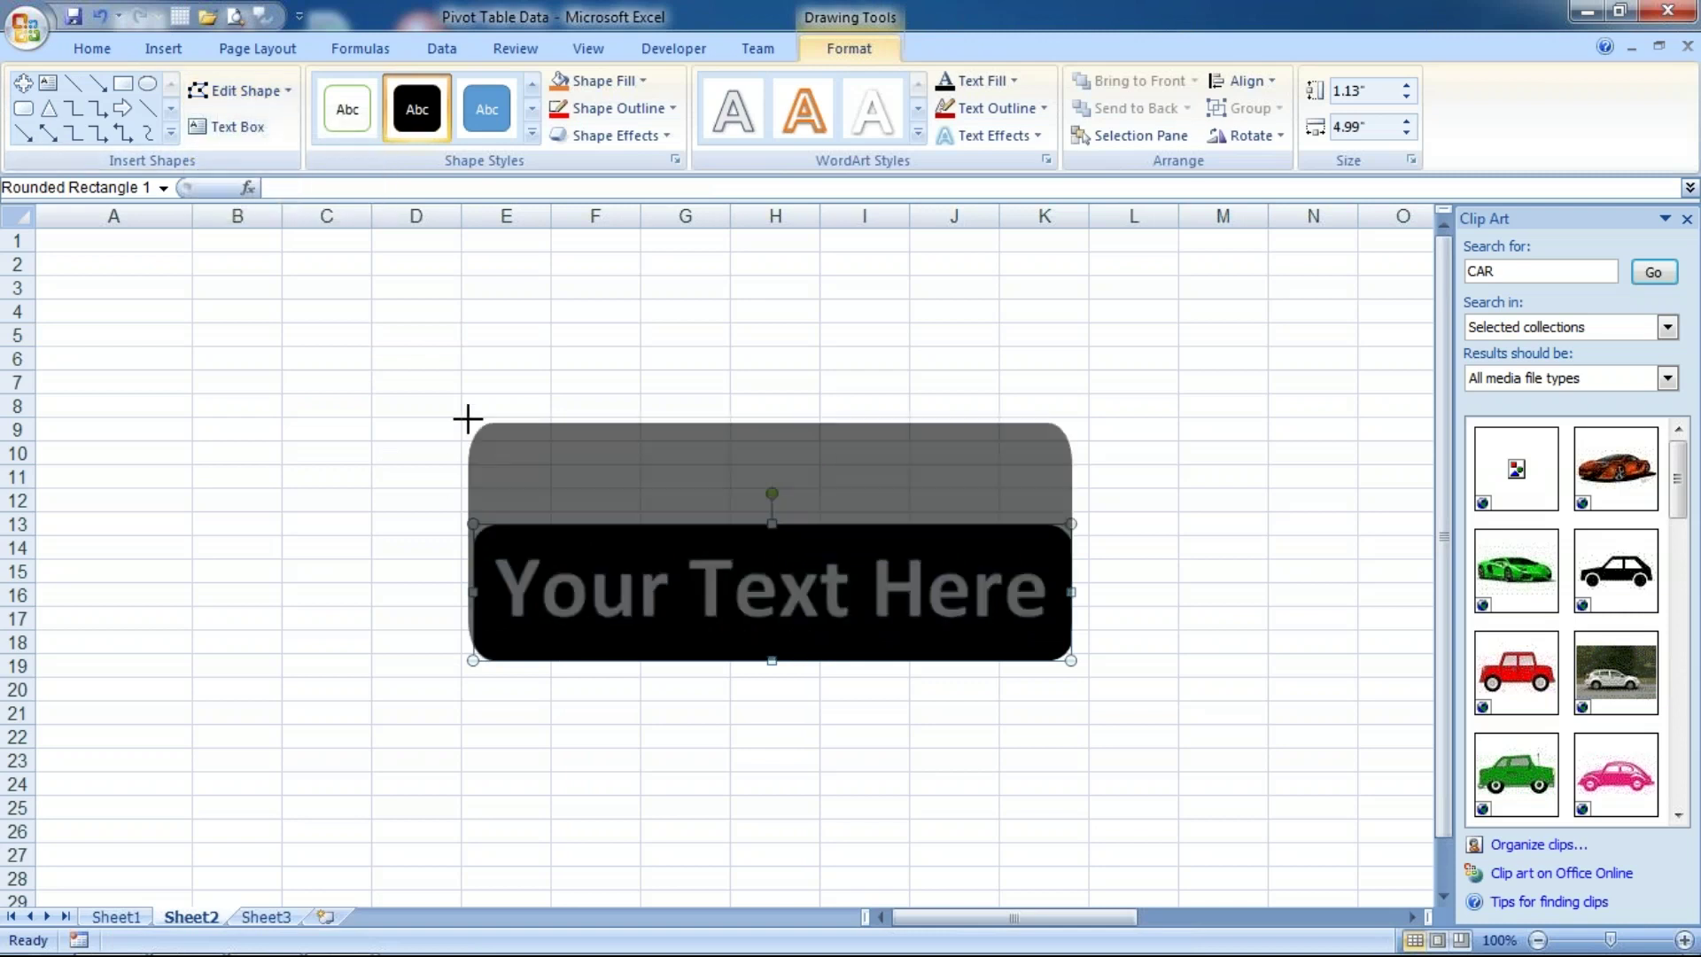
drag(464, 543, 310, 542)
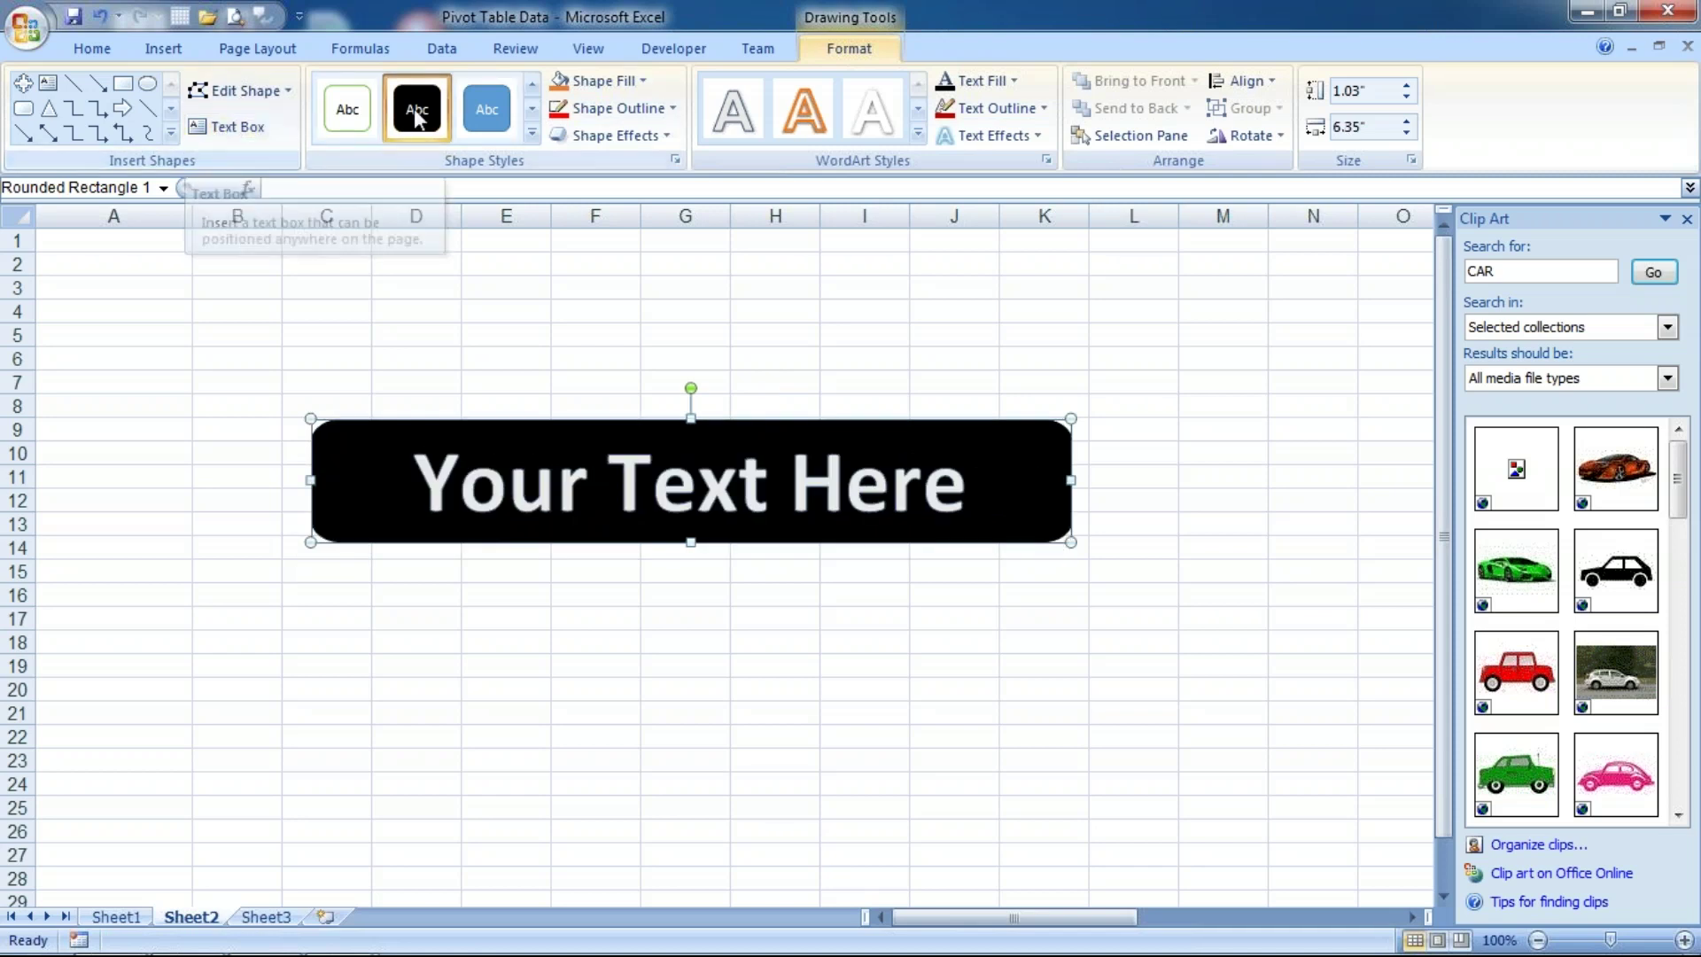
Apply a blue gradient shape style, gold text fill, yellow text outline and a 3-D rotation preset.
click(531, 133)
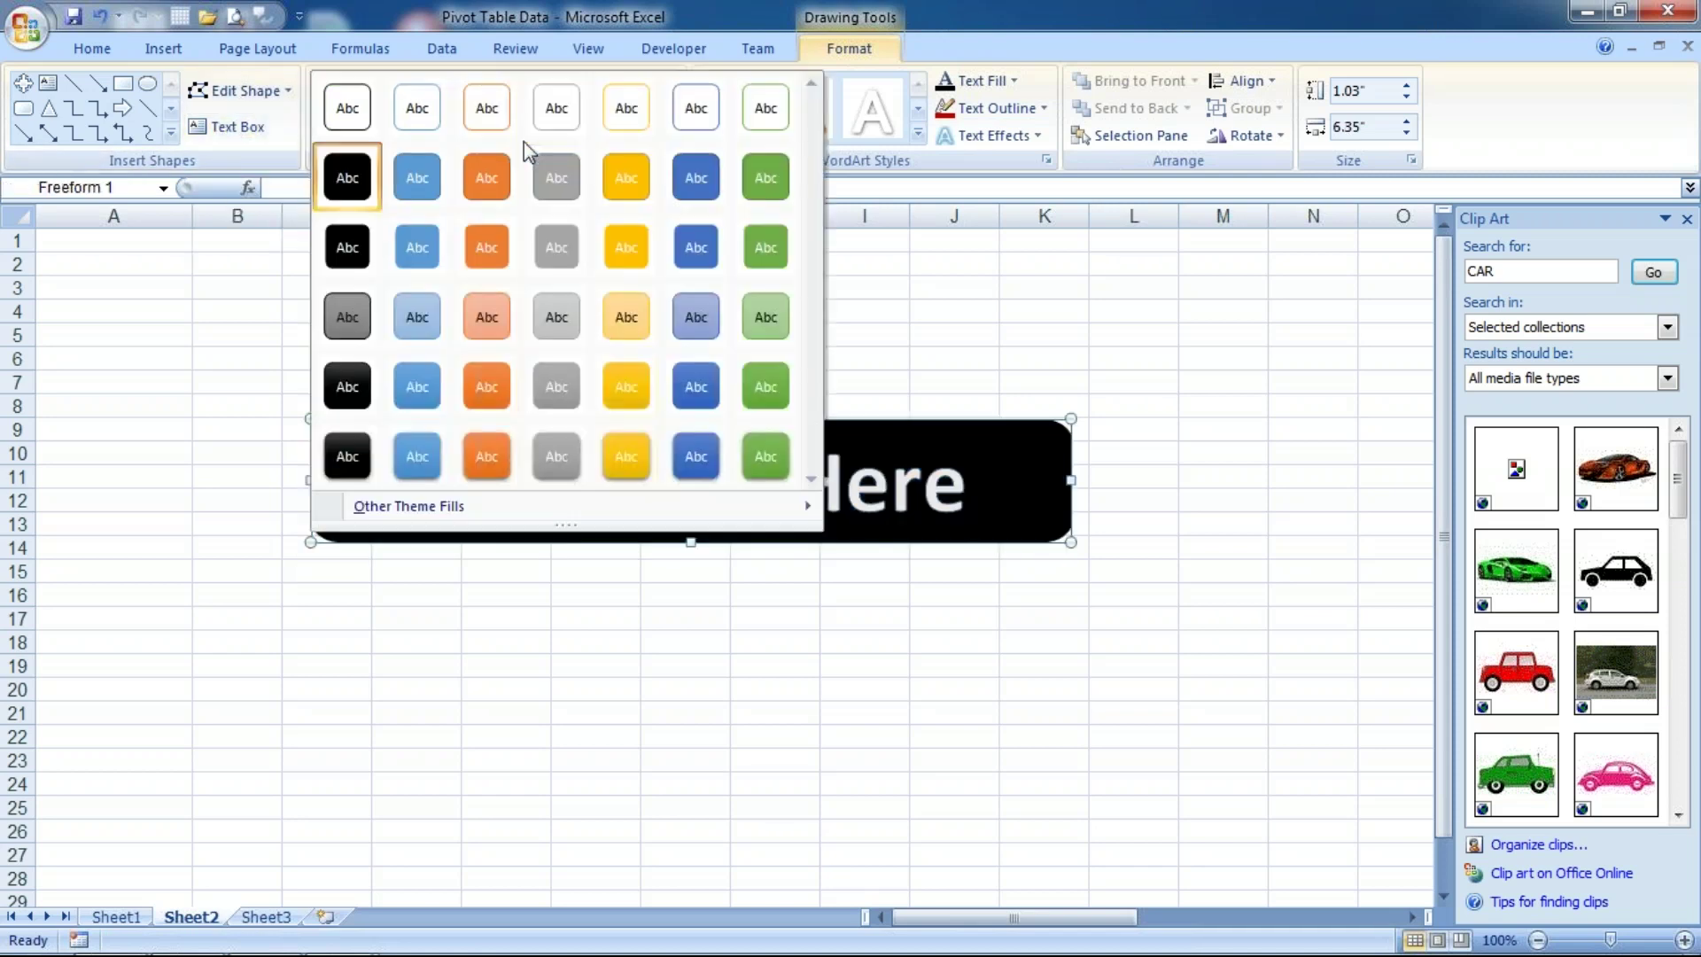
click(428, 403)
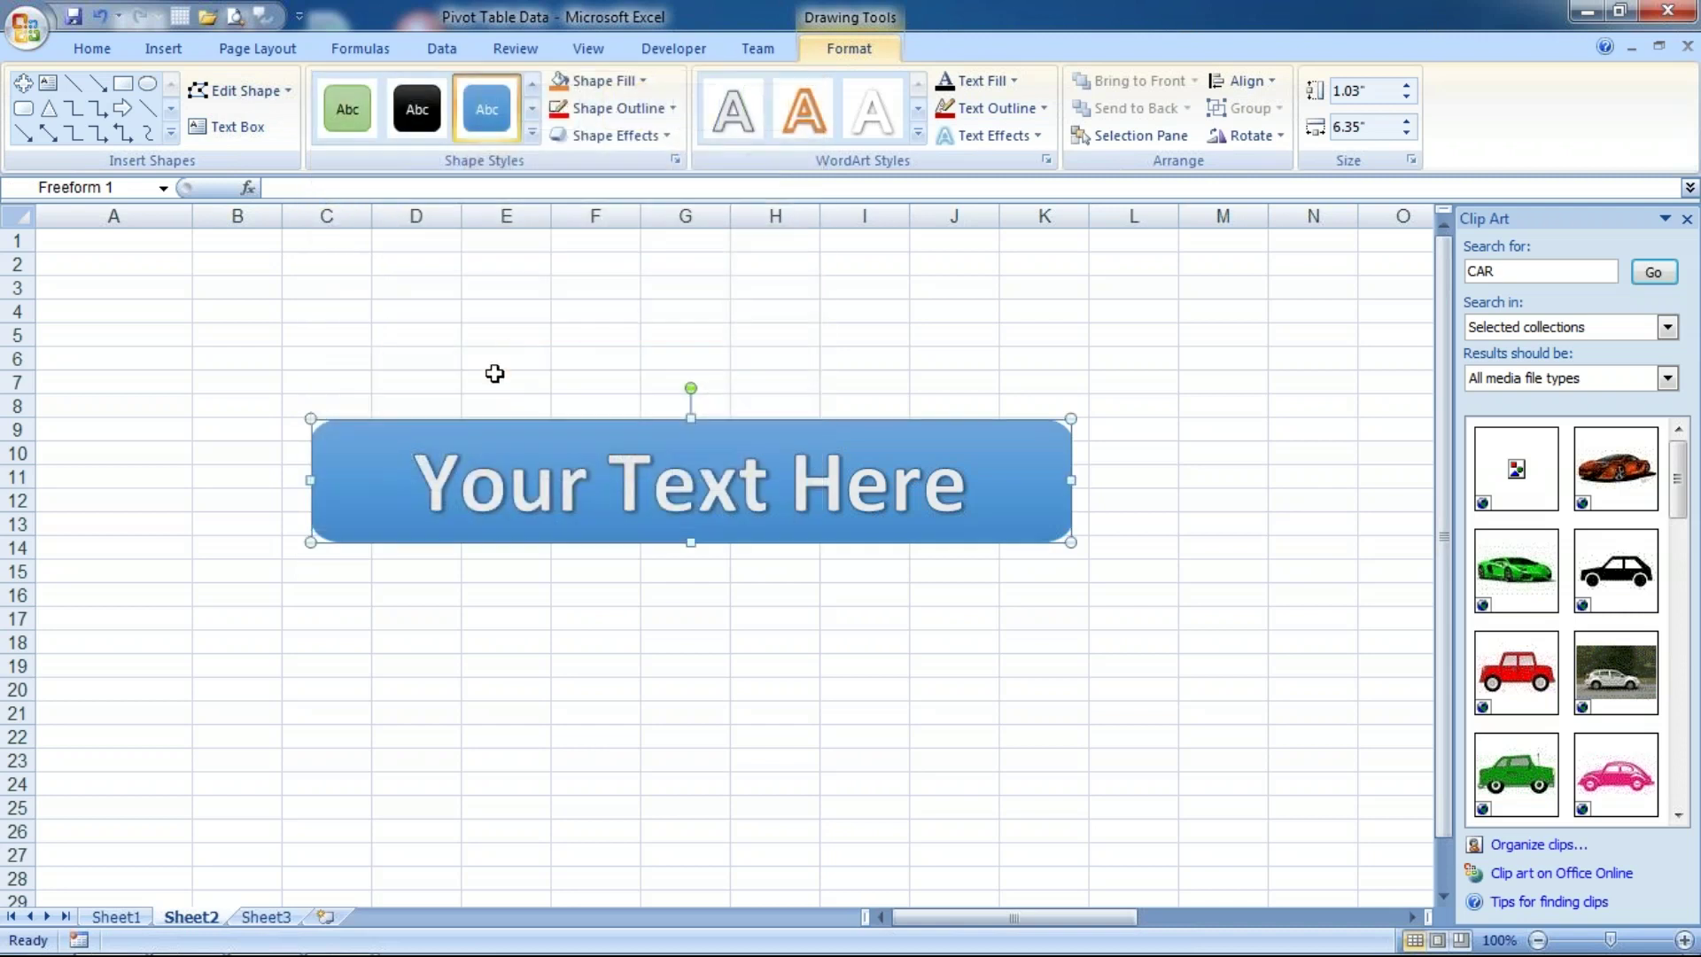
click(1012, 80)
click(990, 293)
click(1043, 109)
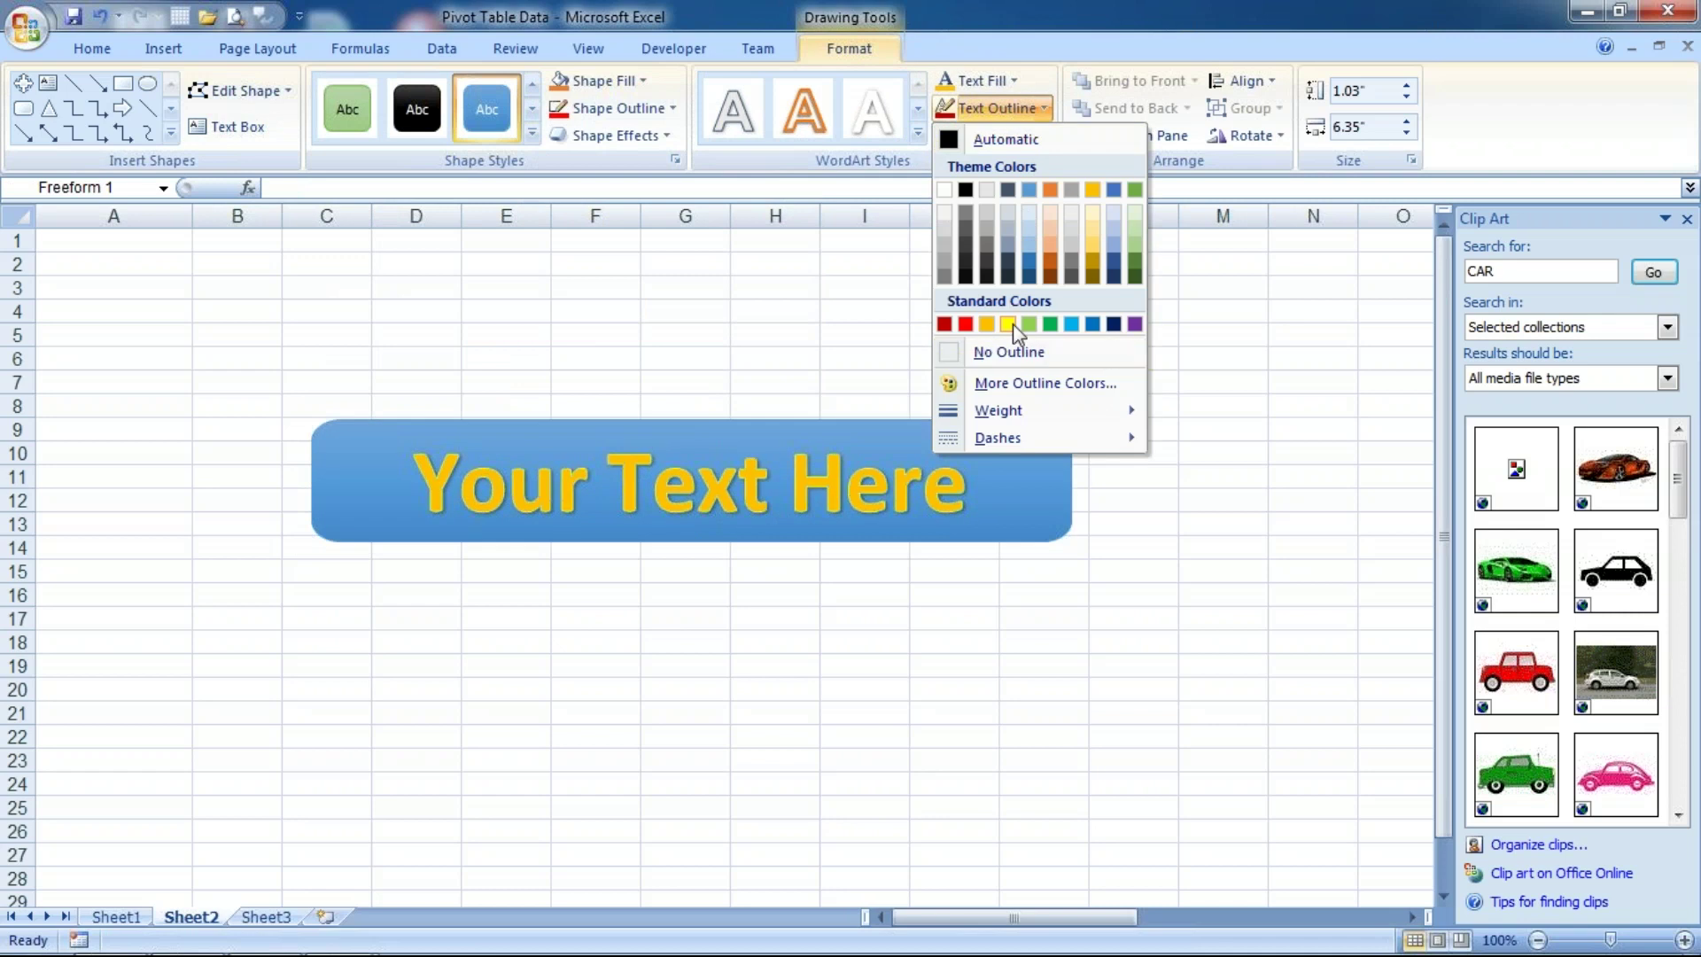
click(1008, 328)
click(1034, 135)
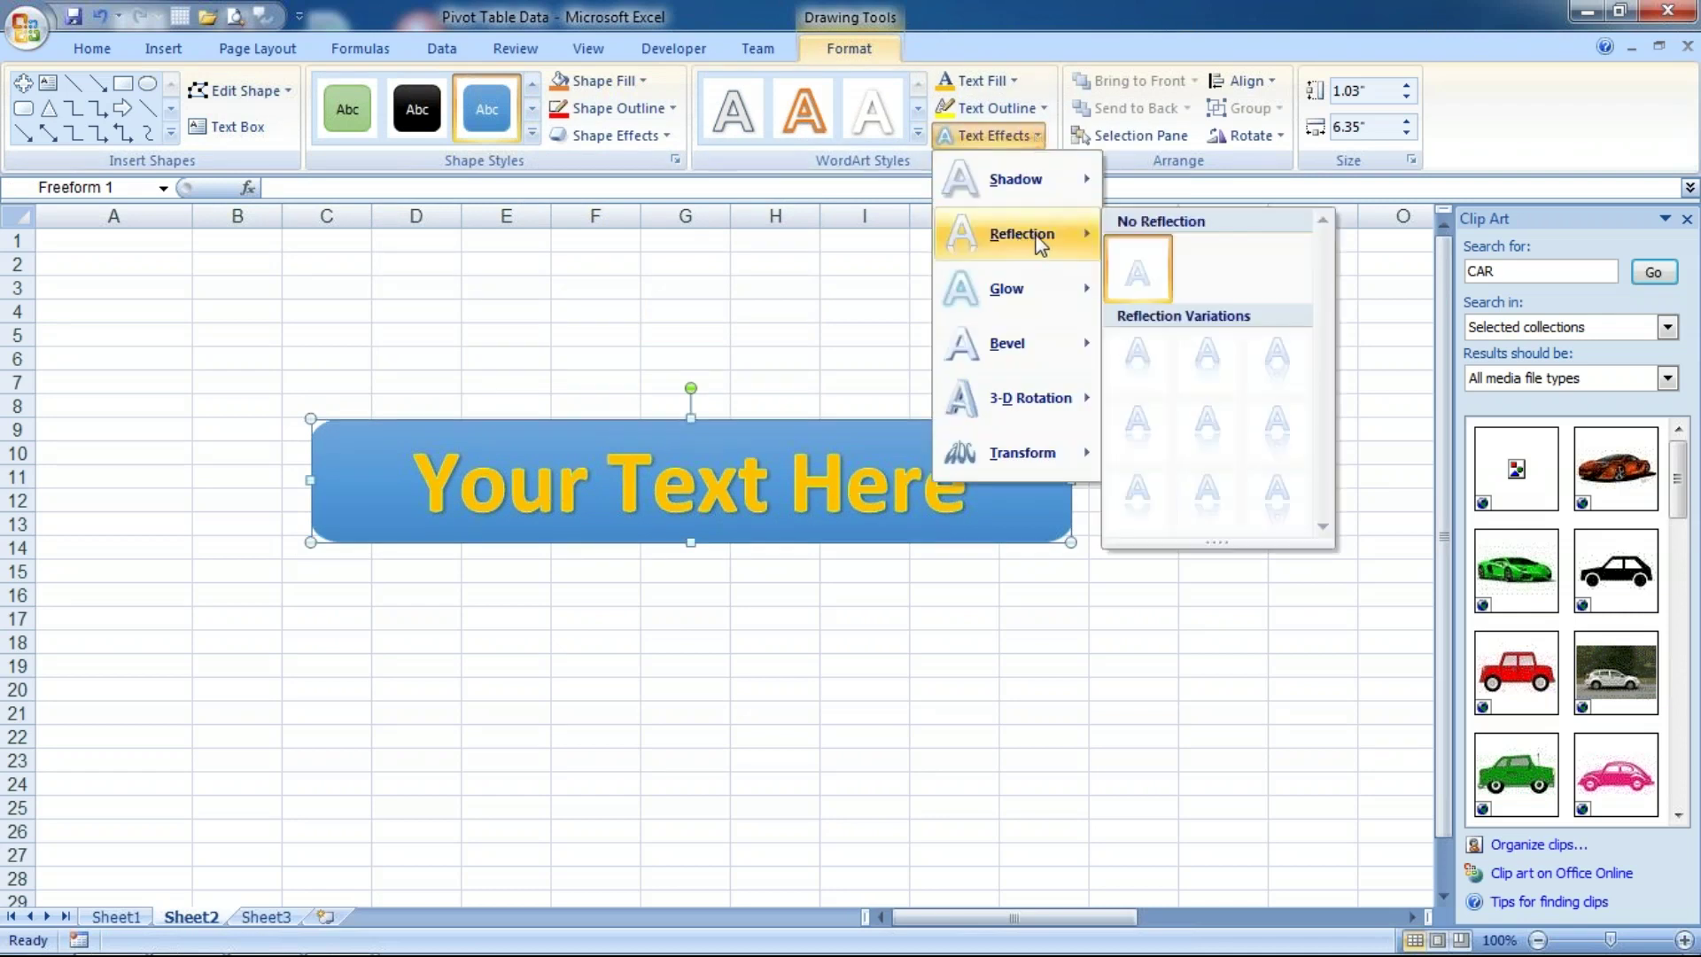
mouse_move(1029, 397)
click(1130, 478)
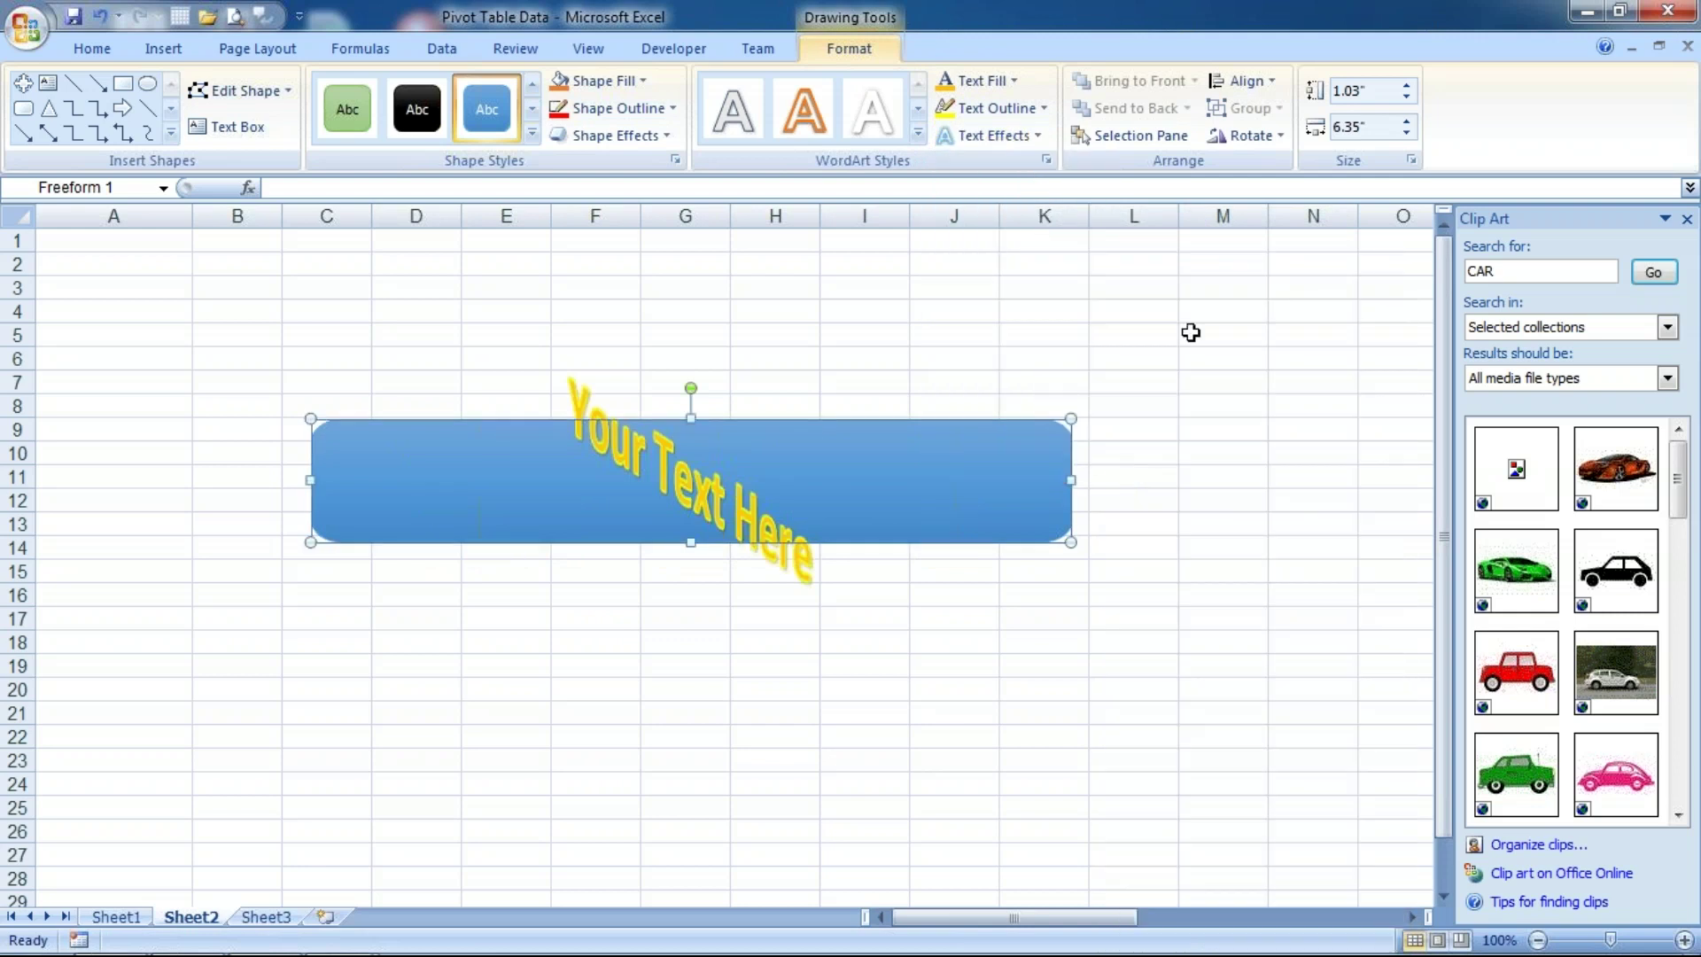
click(1180, 334)
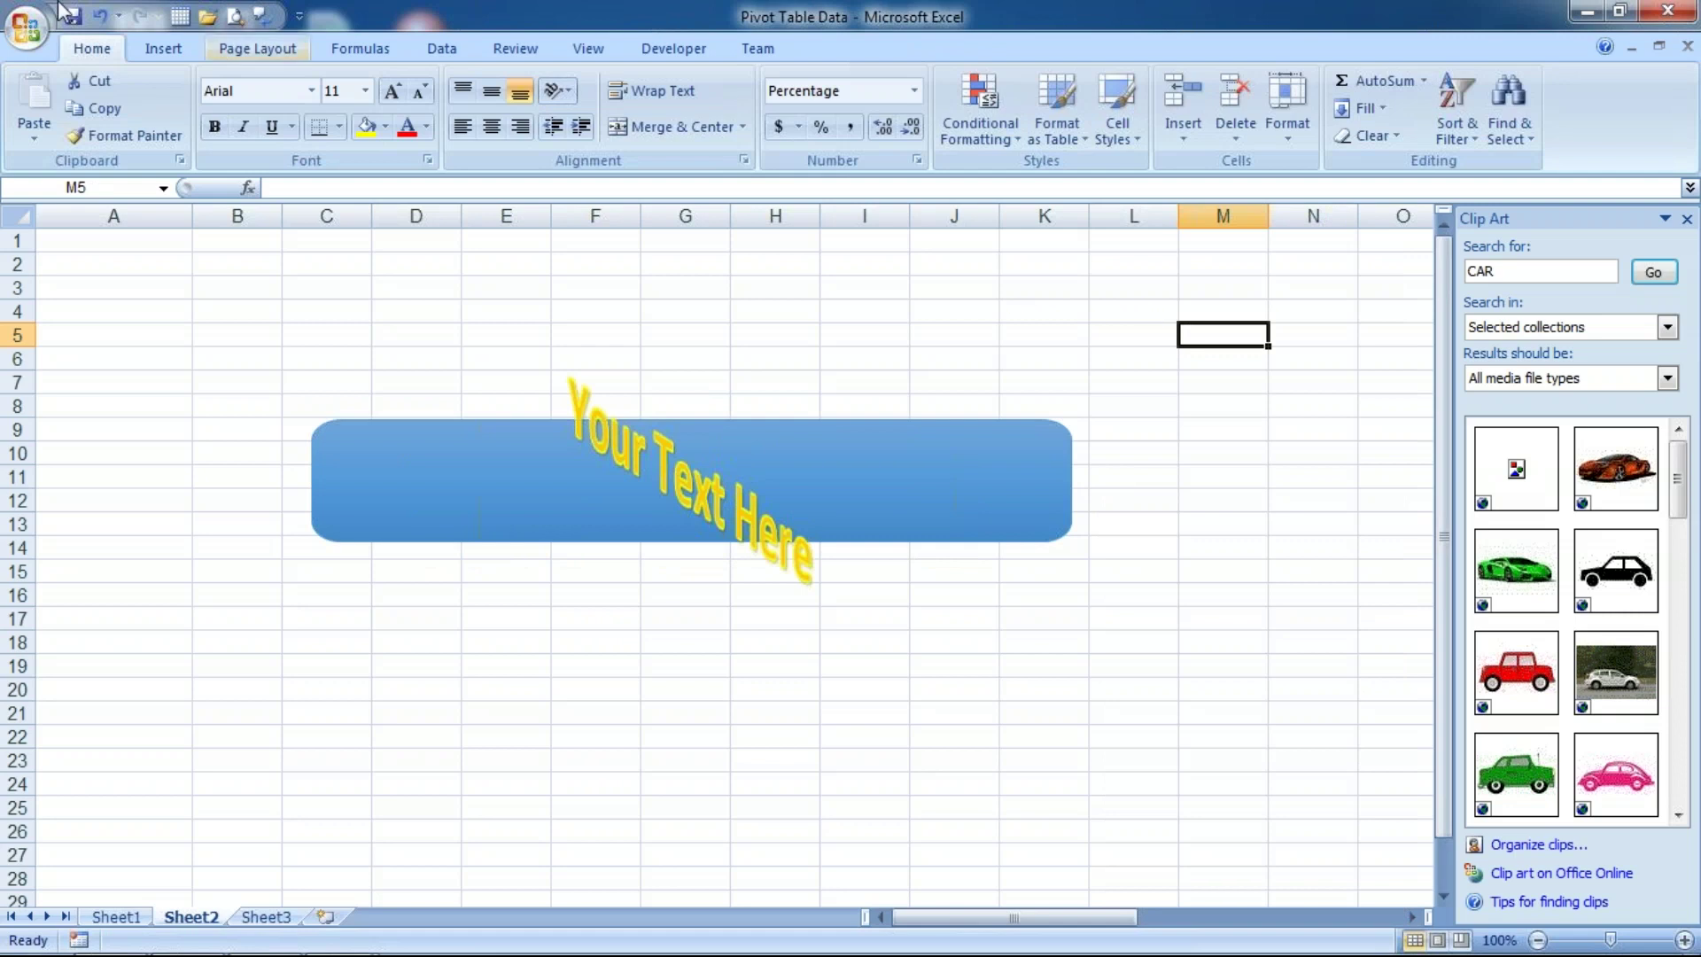
Look over the Signature Line options on the Insert ribbon, then dismiss them.
click(159, 48)
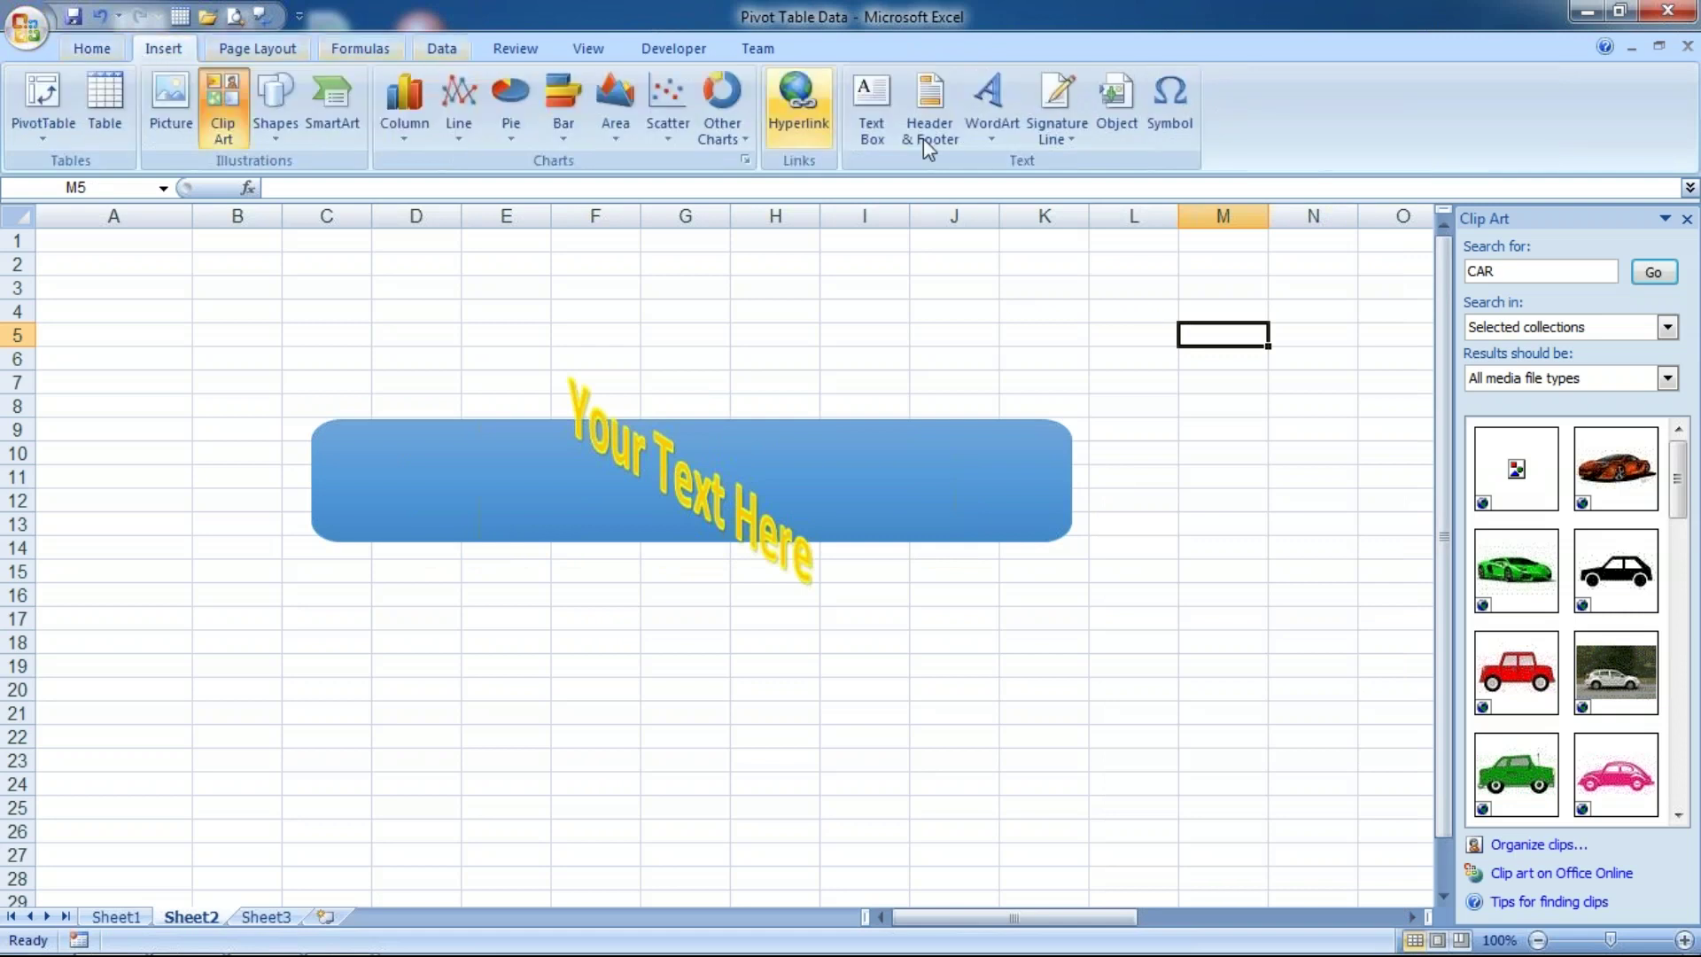
click(1033, 129)
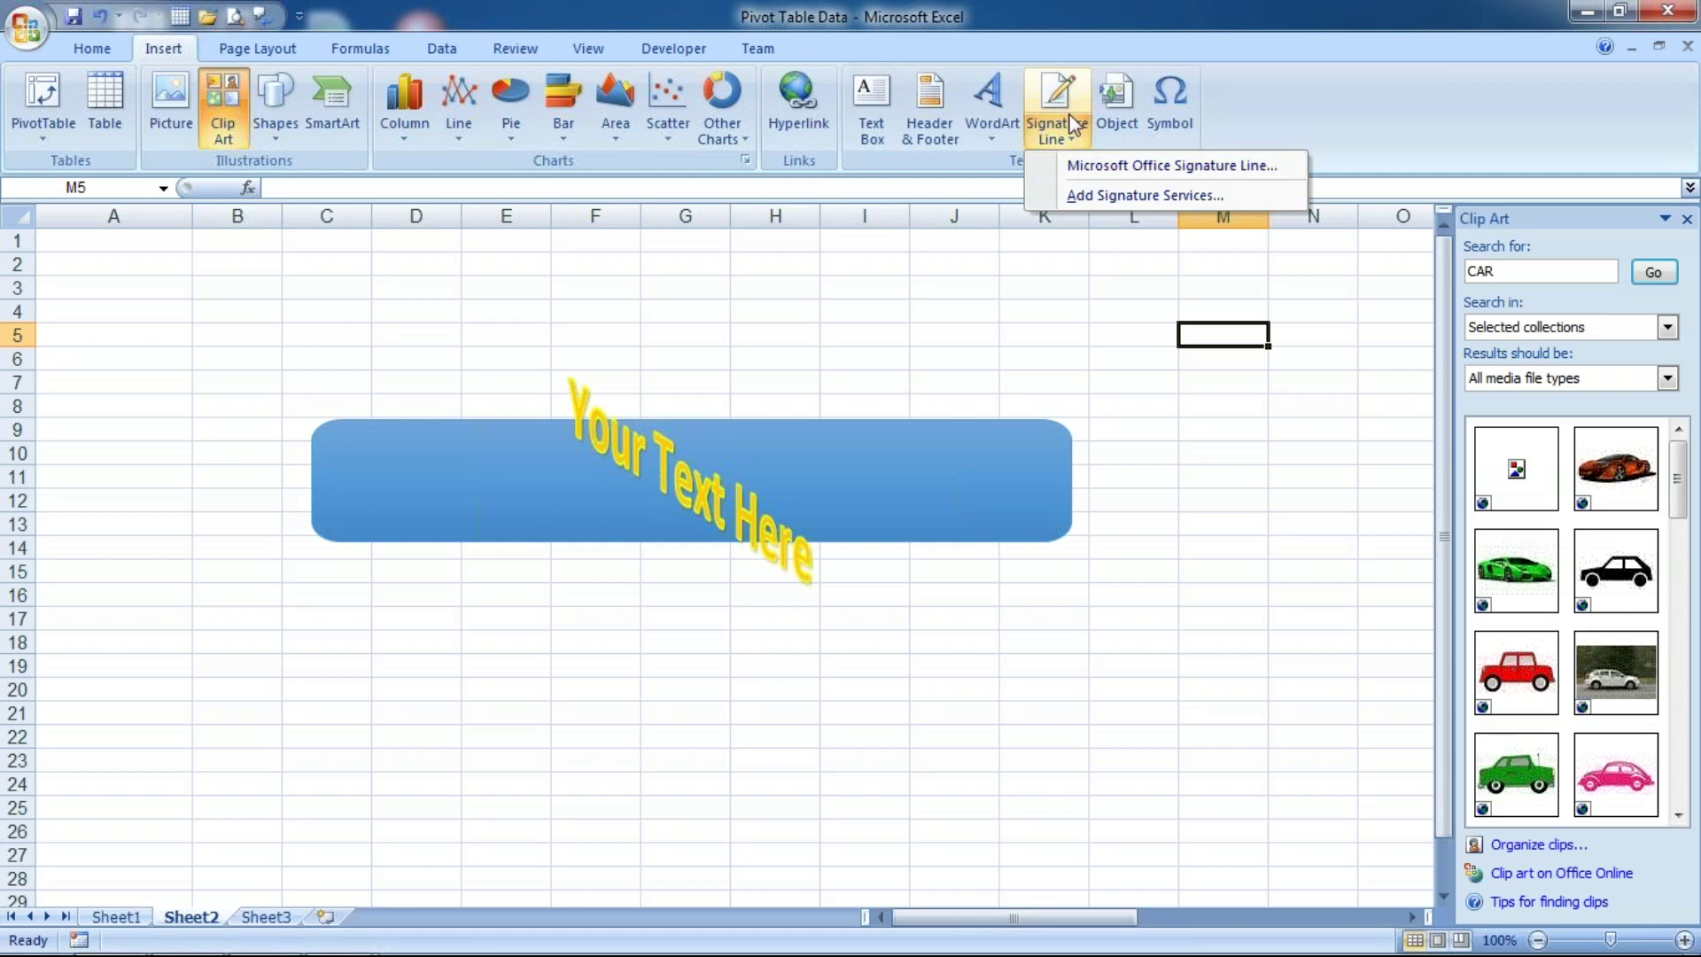
click(340, 763)
On Sheet3, select E4:H7 and insert an embedded Bitmap Image object.
click(269, 918)
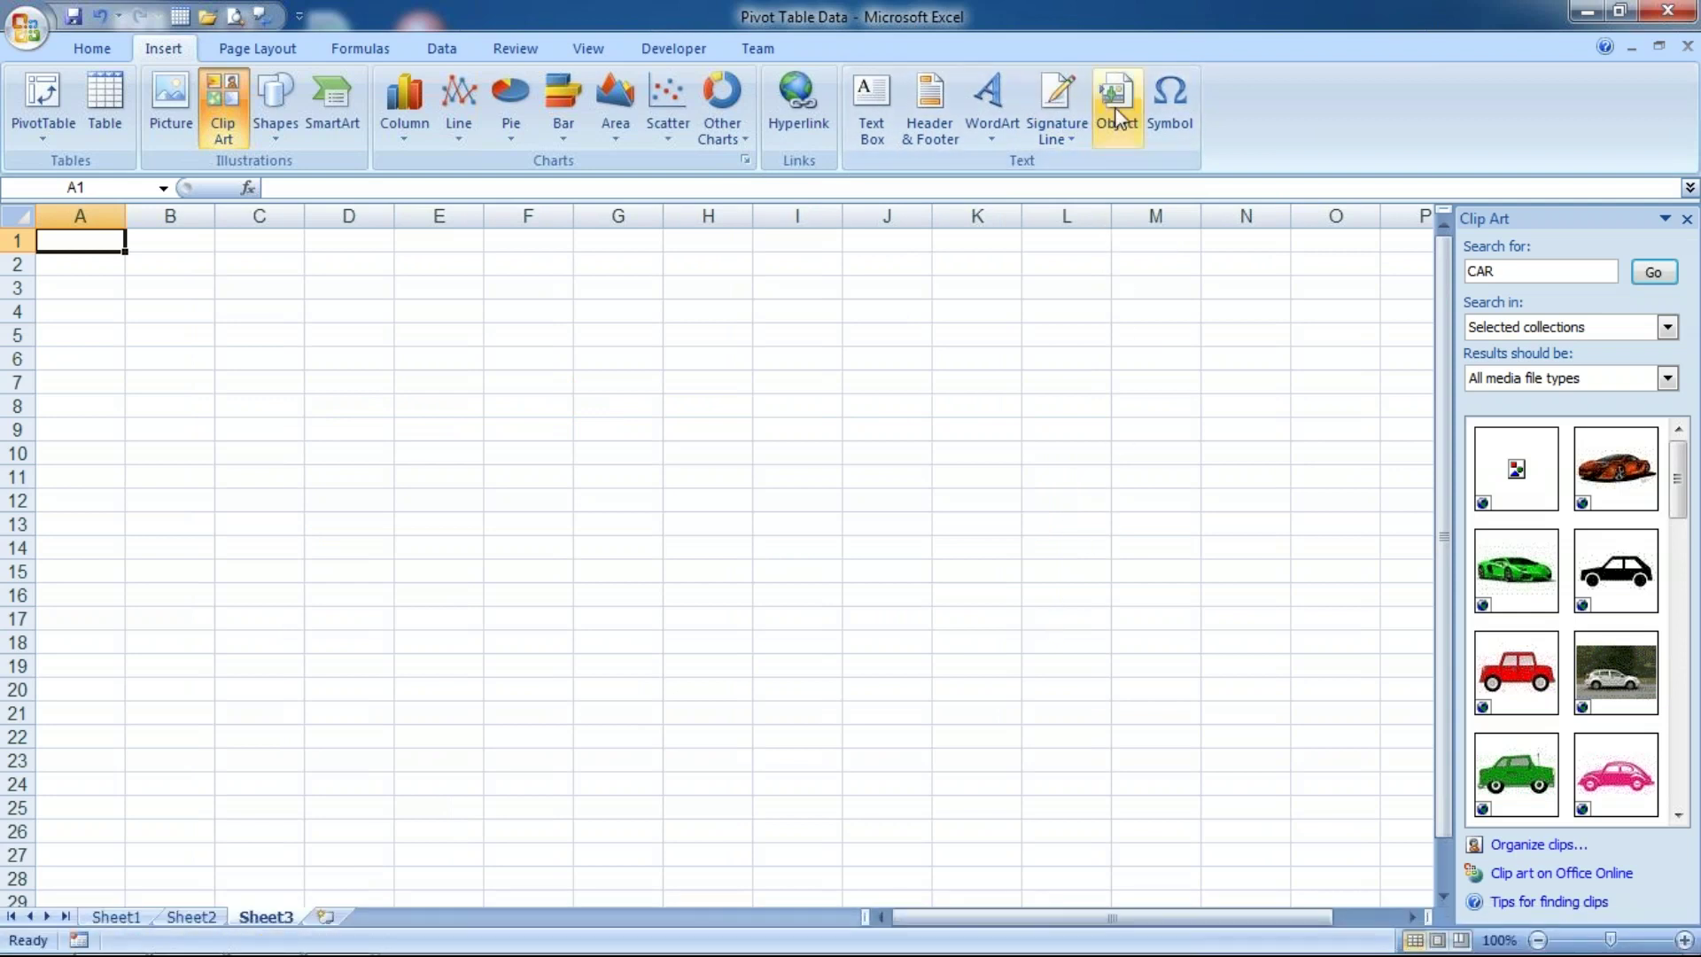
click(771, 355)
drag(456, 315, 702, 372)
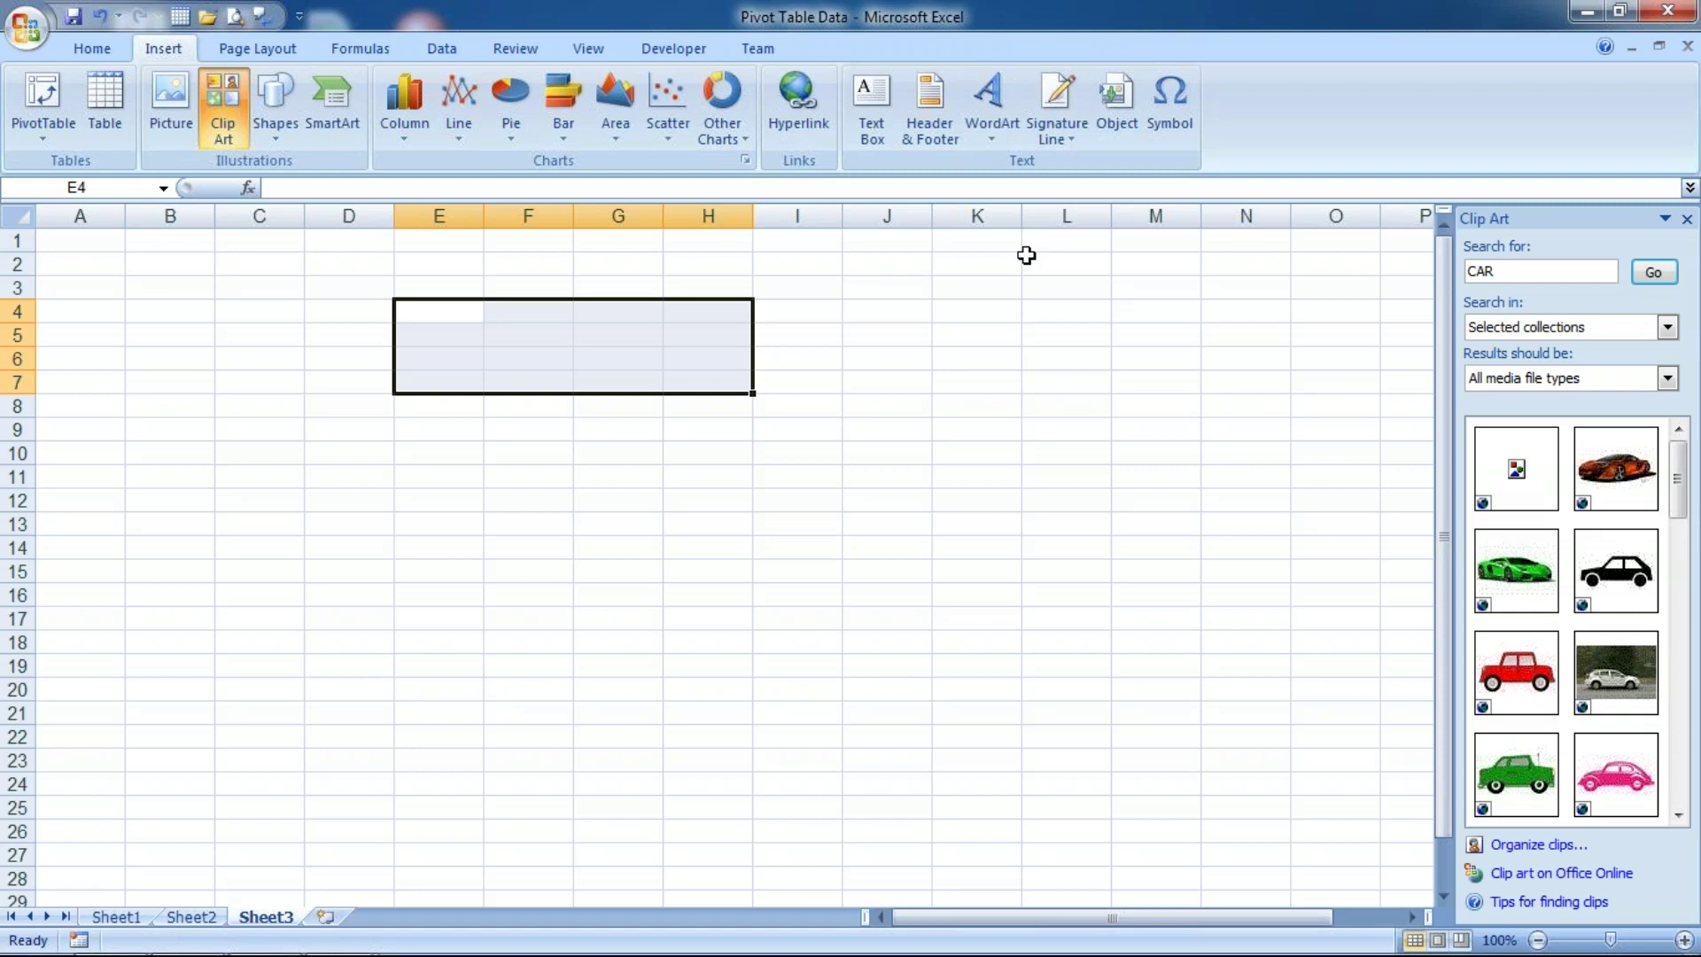
click(1113, 115)
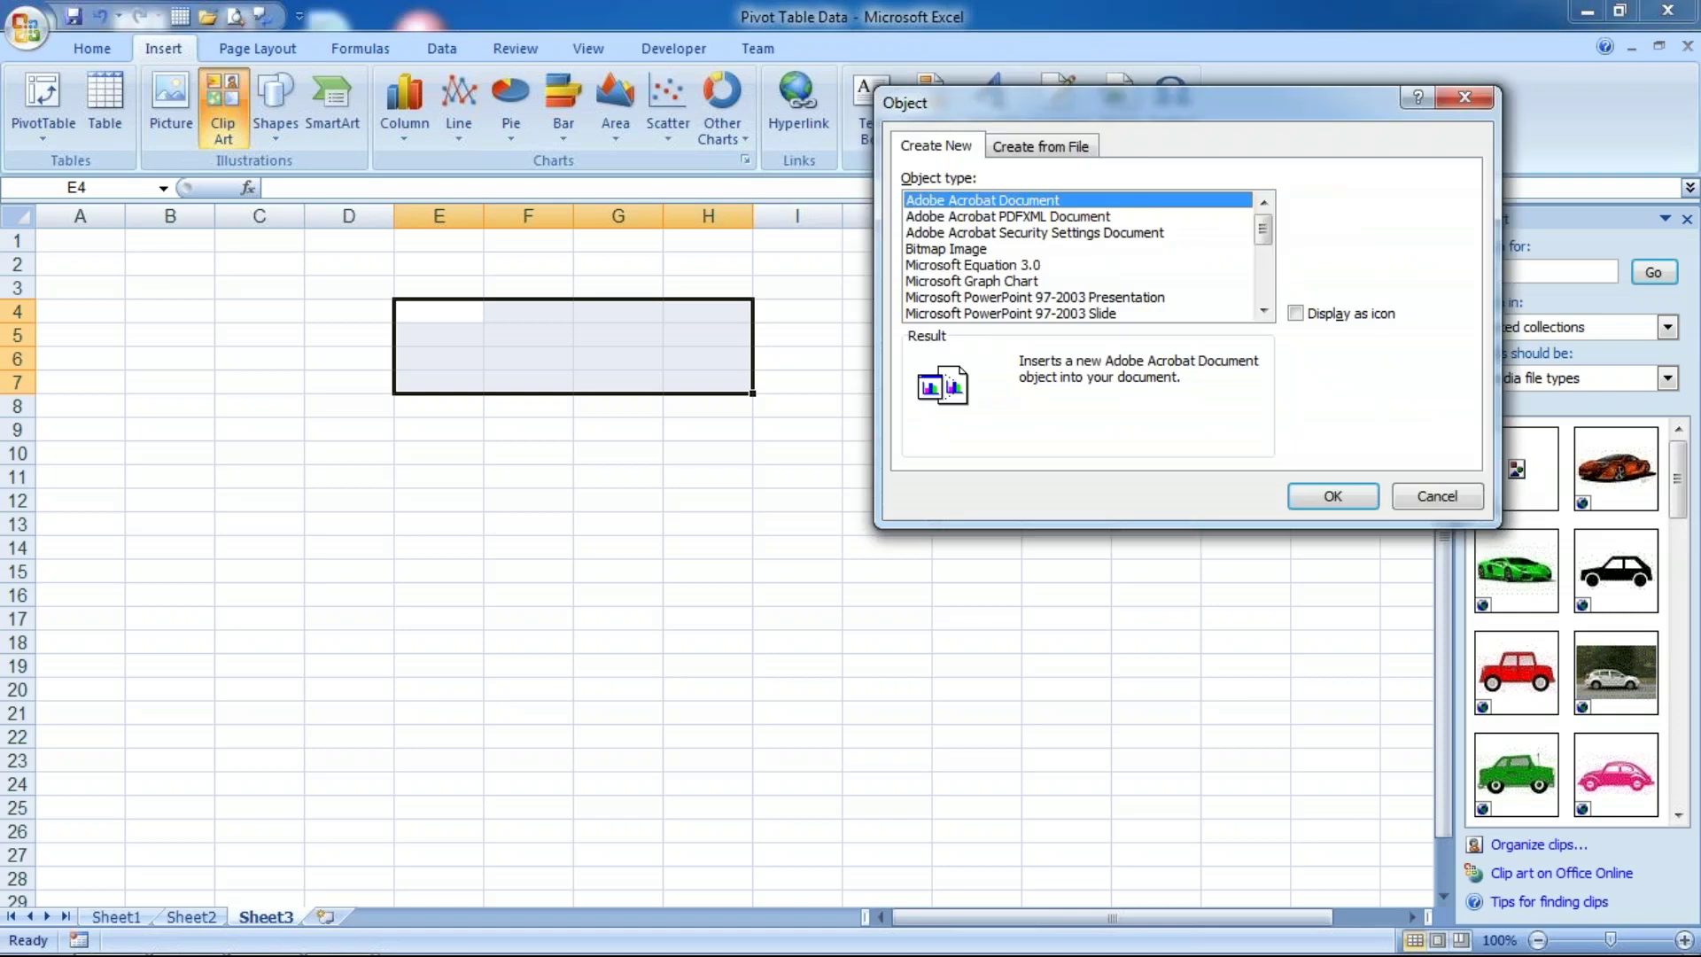
click(952, 250)
click(1291, 498)
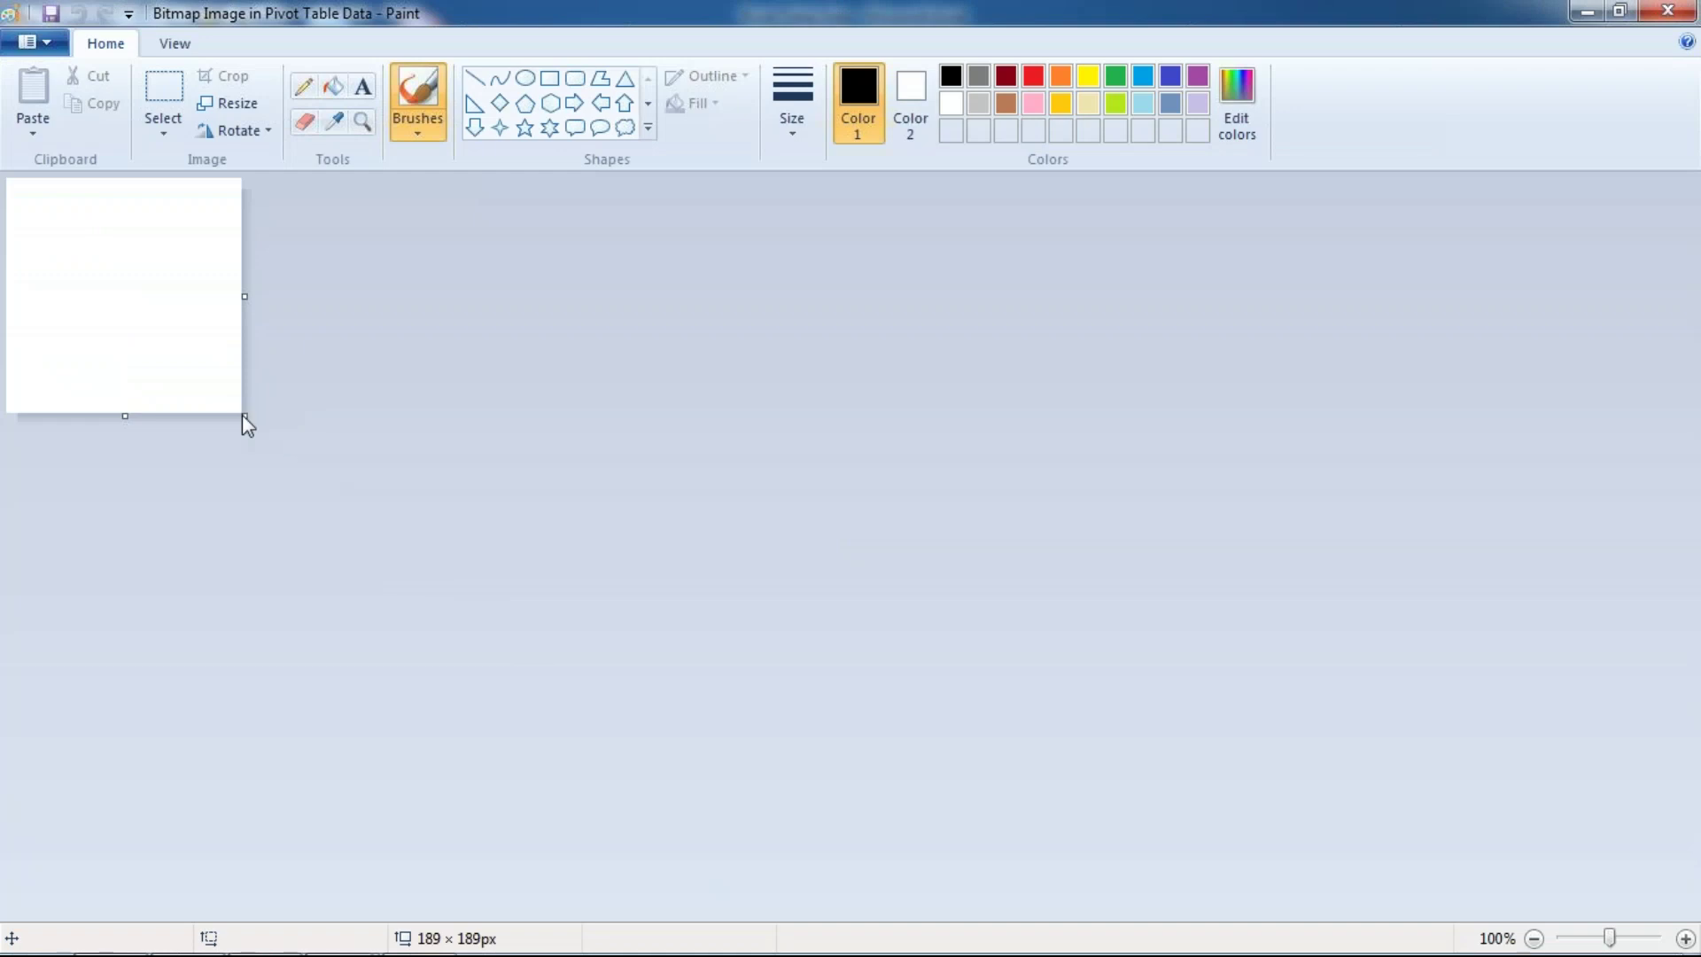
Enlarge the canvas to 1028 × 431 px and draw an orange diamond with a freehand loop.
drag(245, 416, 1289, 716)
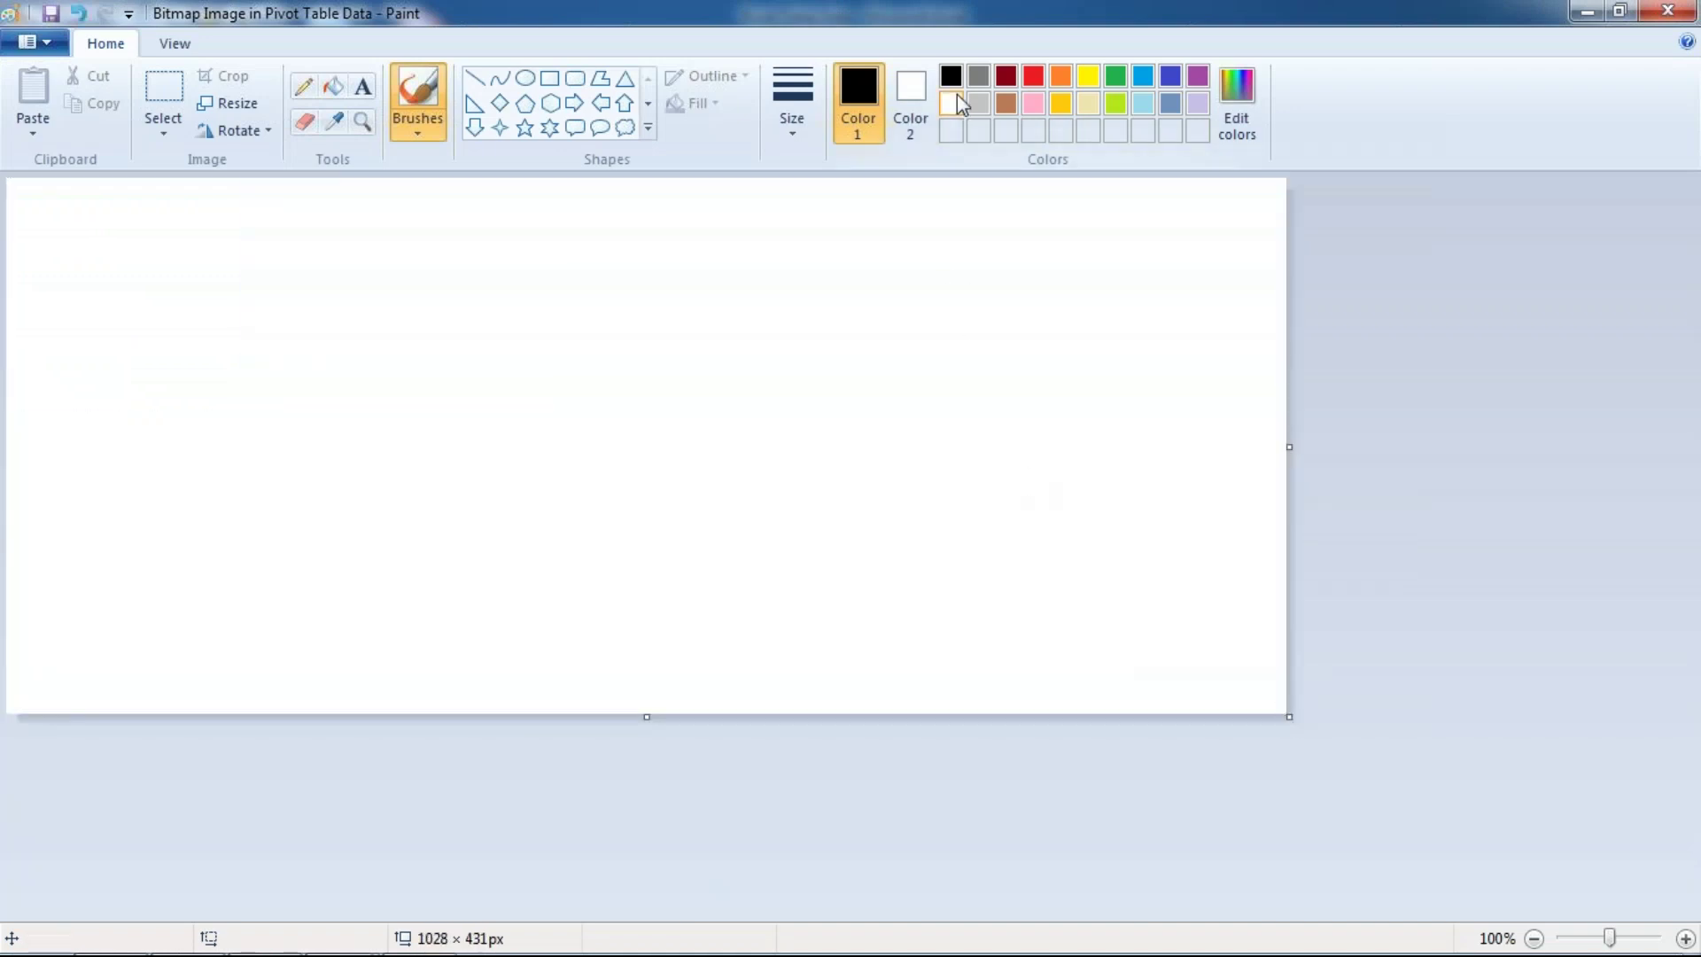
click(950, 103)
click(1033, 76)
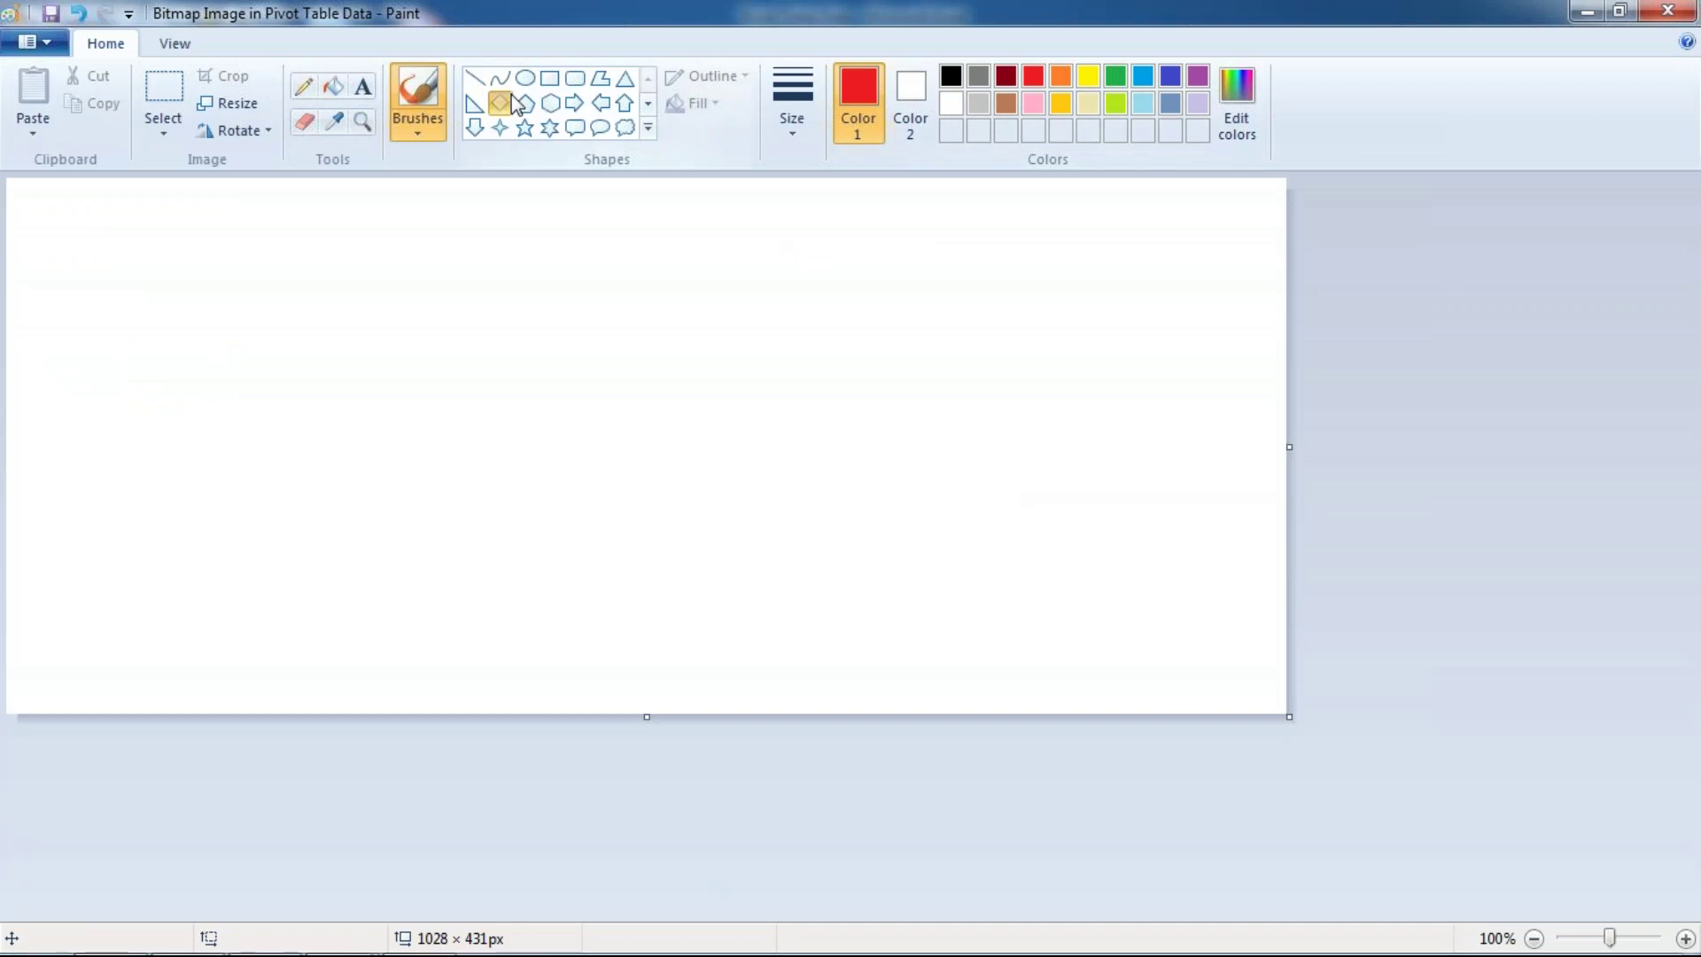
click(514, 104)
drag(446, 266, 804, 430)
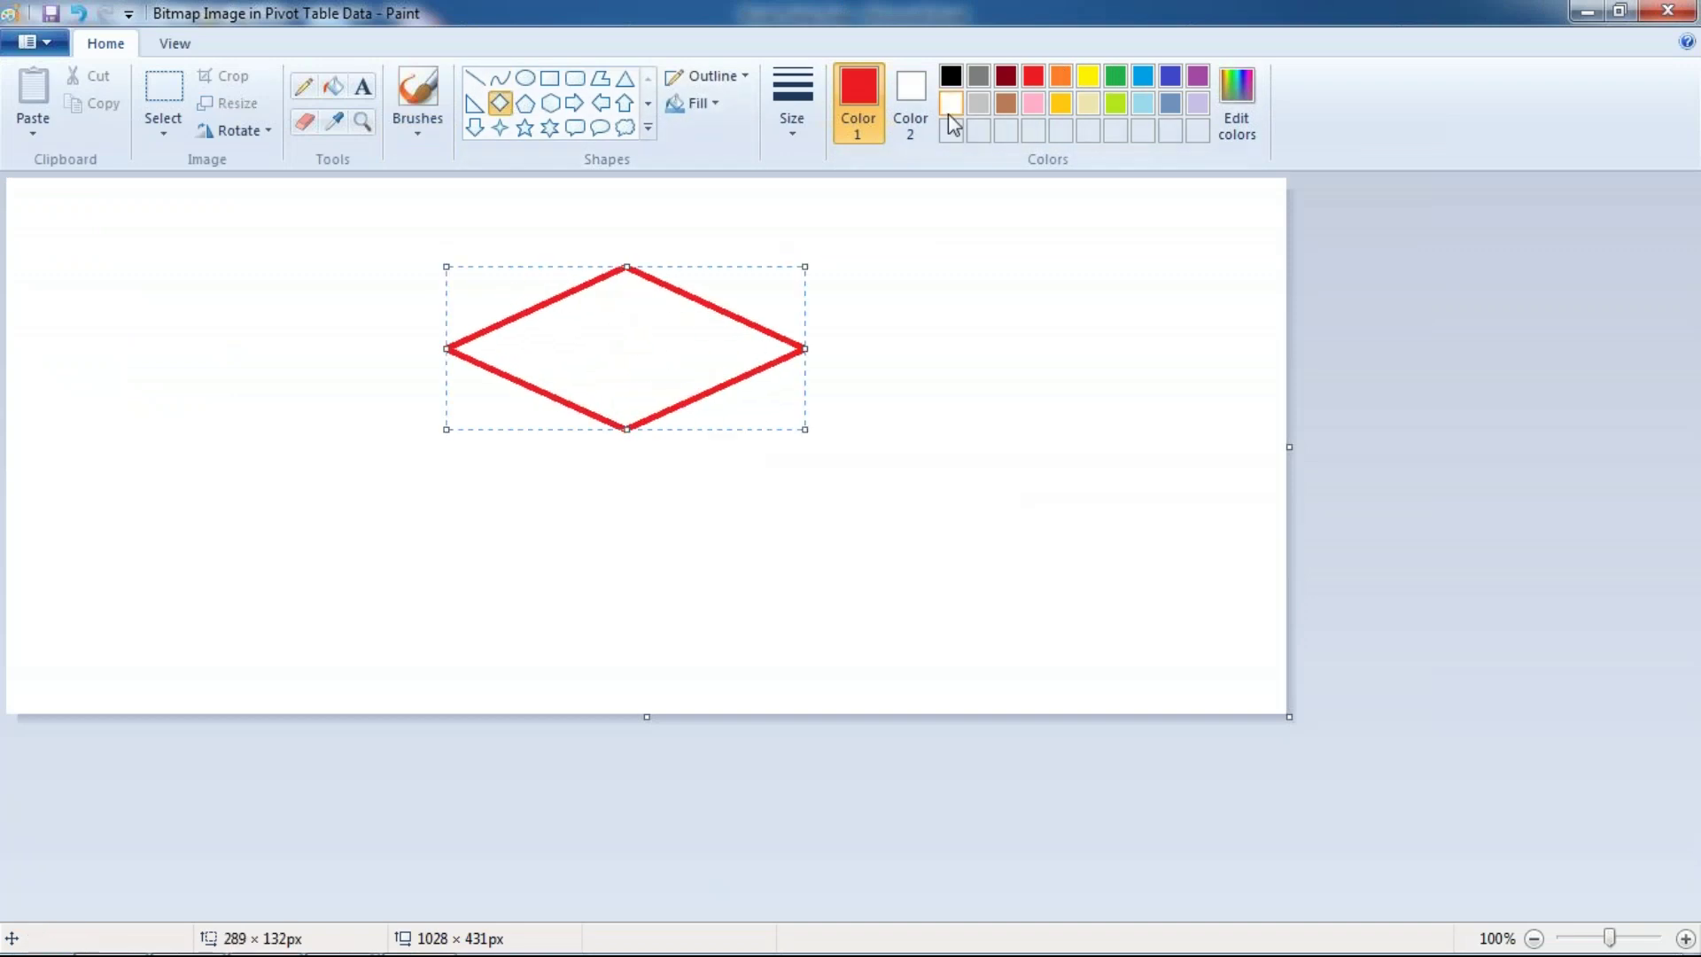
click(1006, 77)
click(1061, 76)
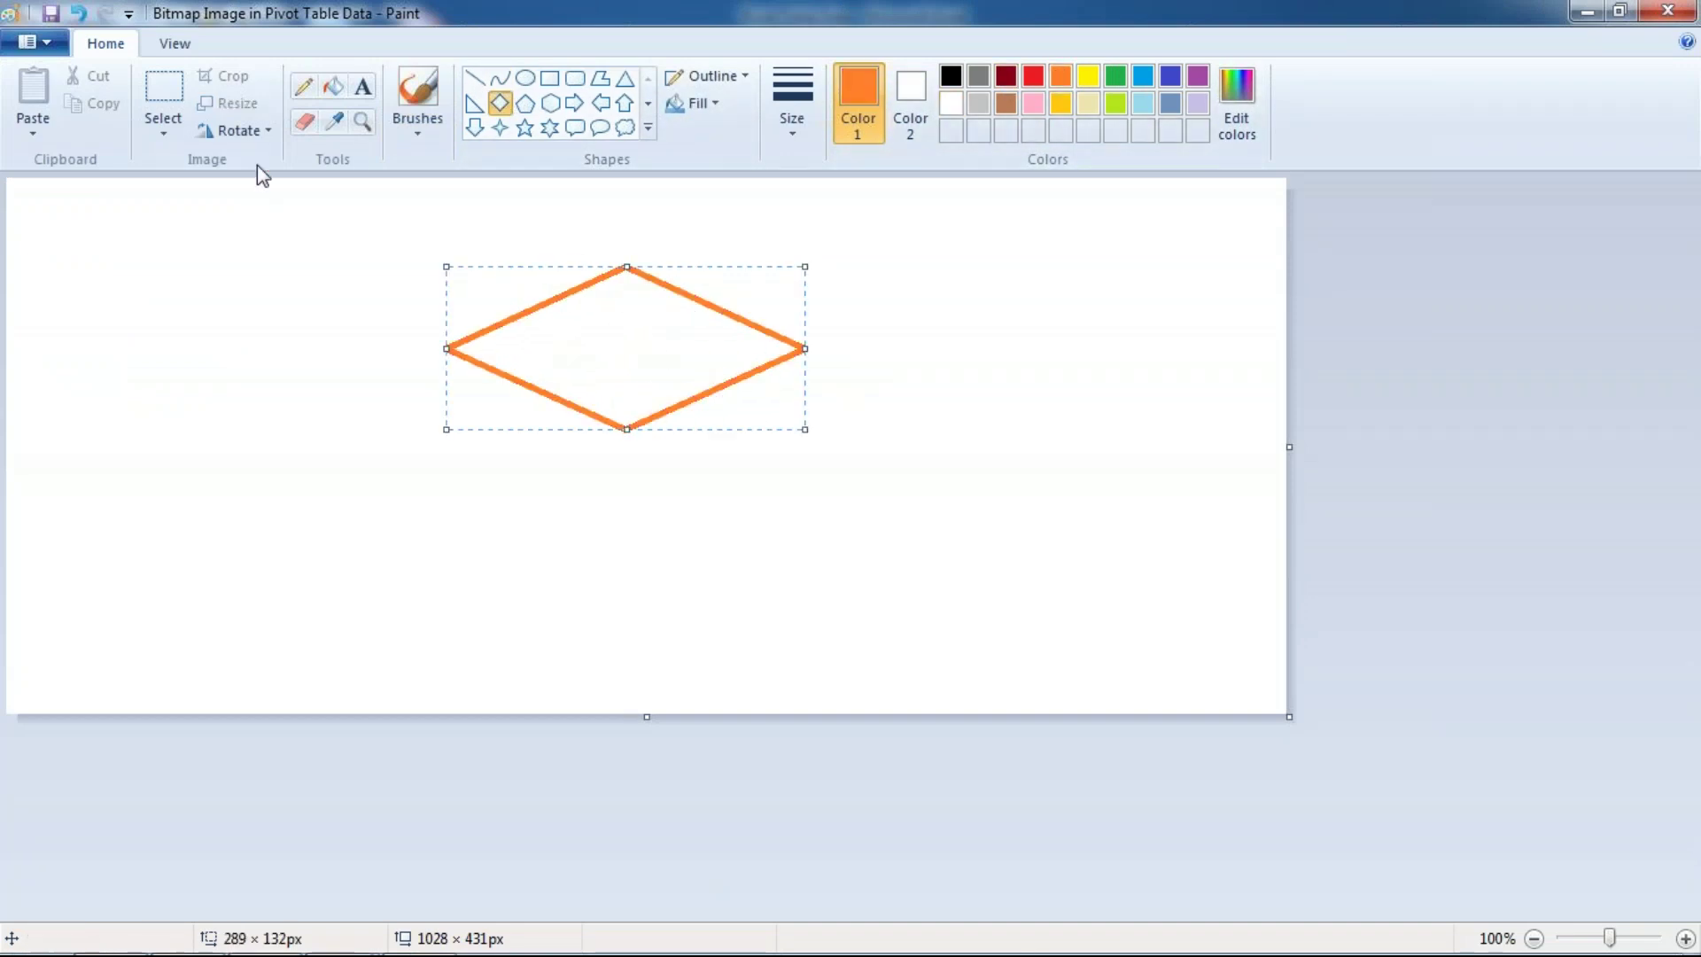
click(303, 86)
mouse_move(244, 290)
mouse_down()
mouse_move(729, 558)
mouse_move(274, 312)
mouse_up()
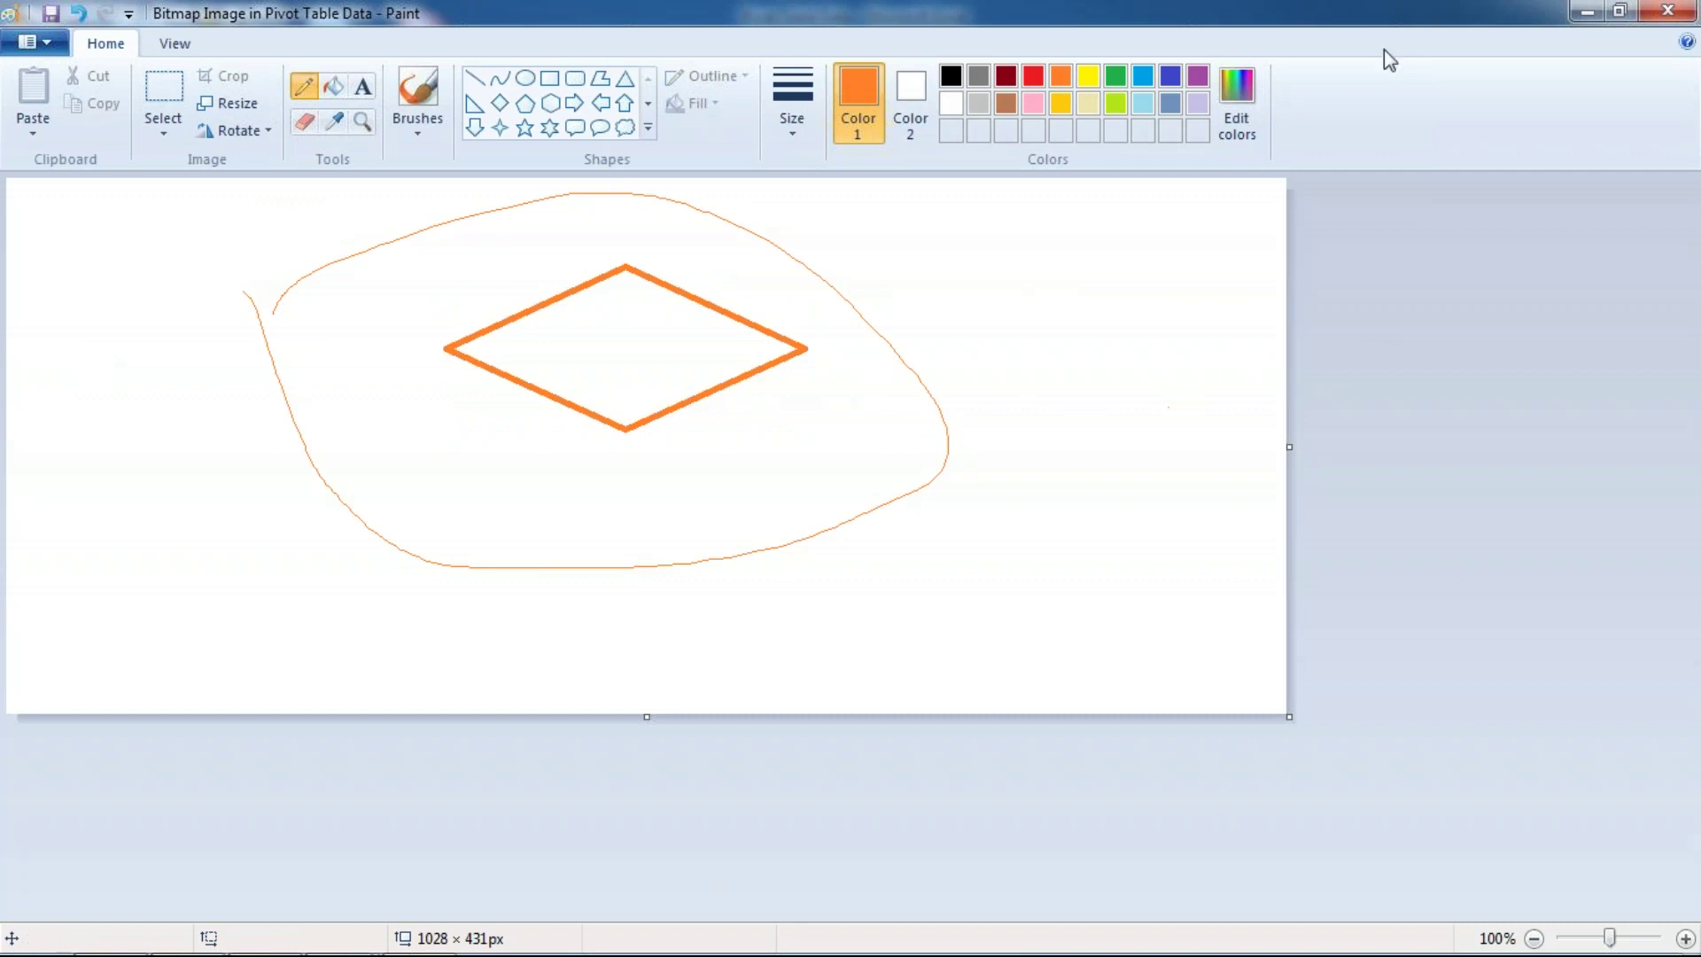
Reopen the embedded picture in Paint and draw an orange up-arrow over the diamond.
click(1592, 12)
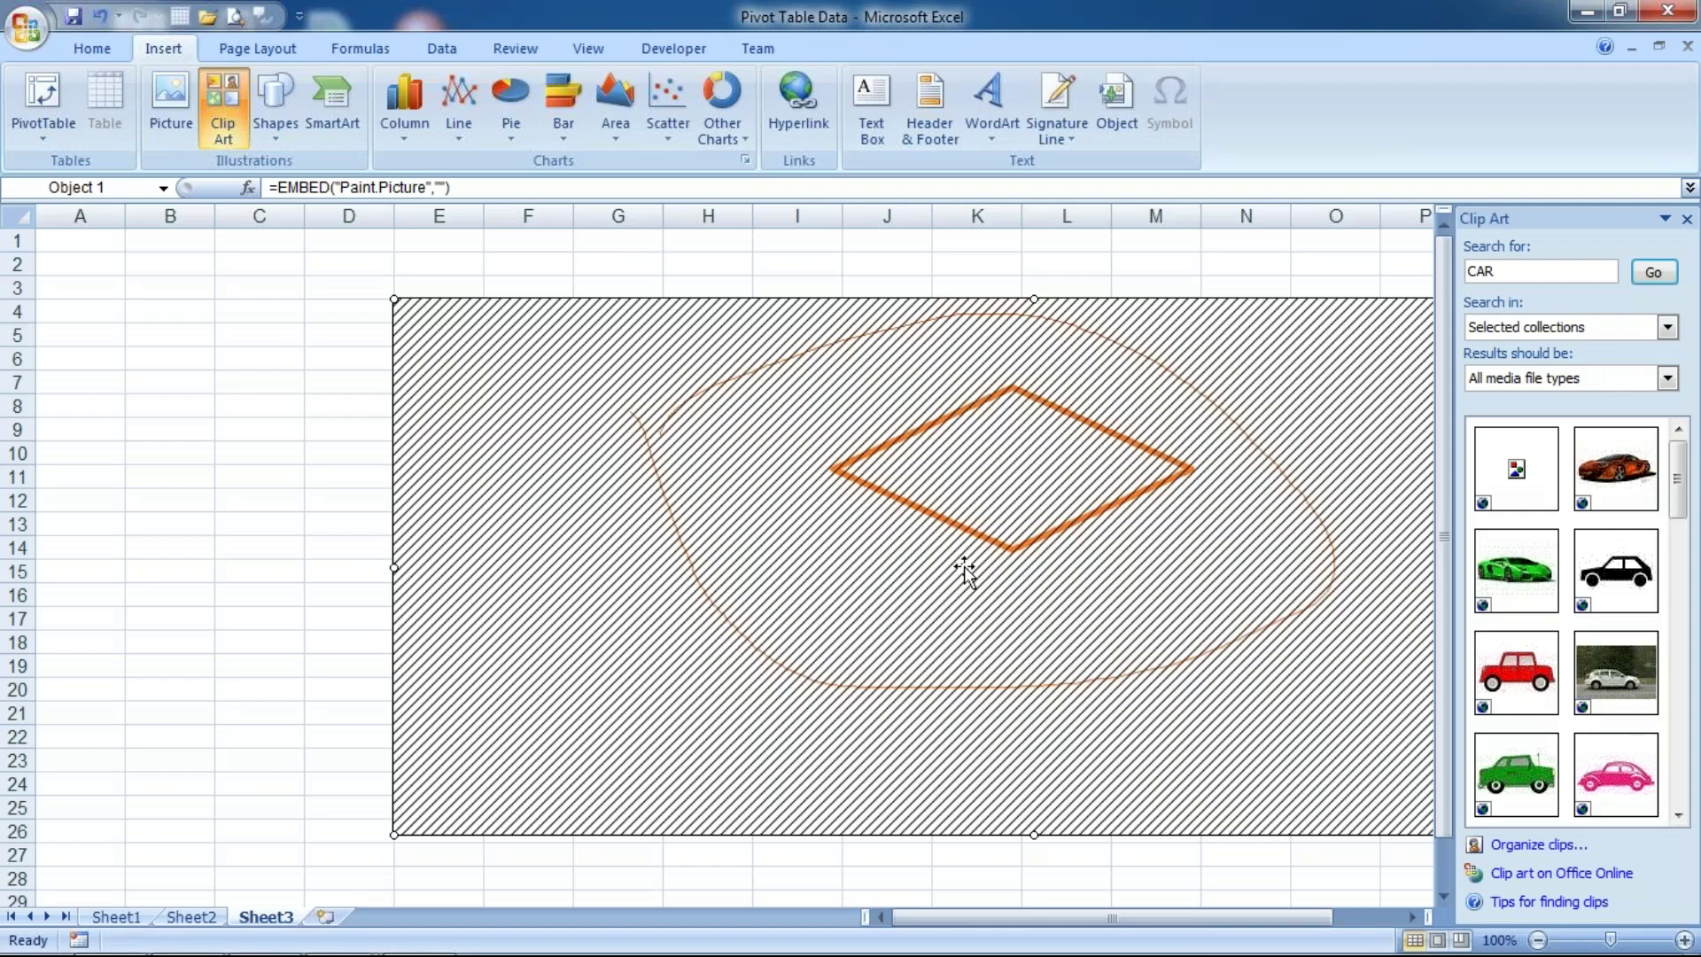
double_click(962, 571)
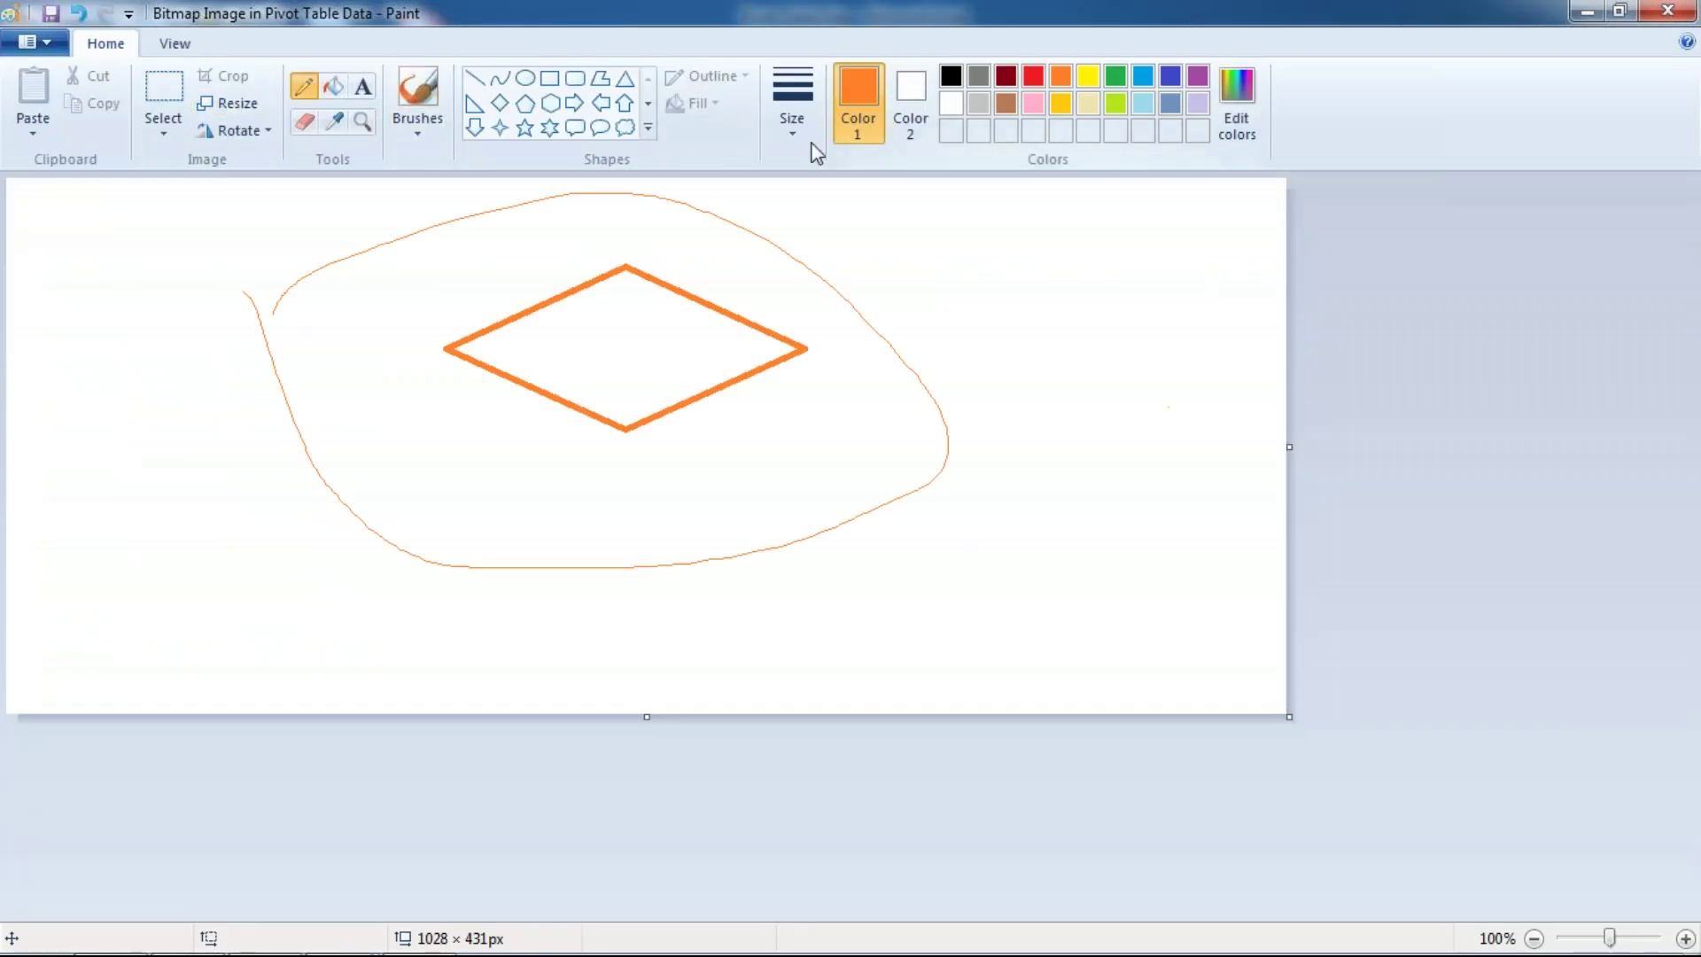
click(475, 126)
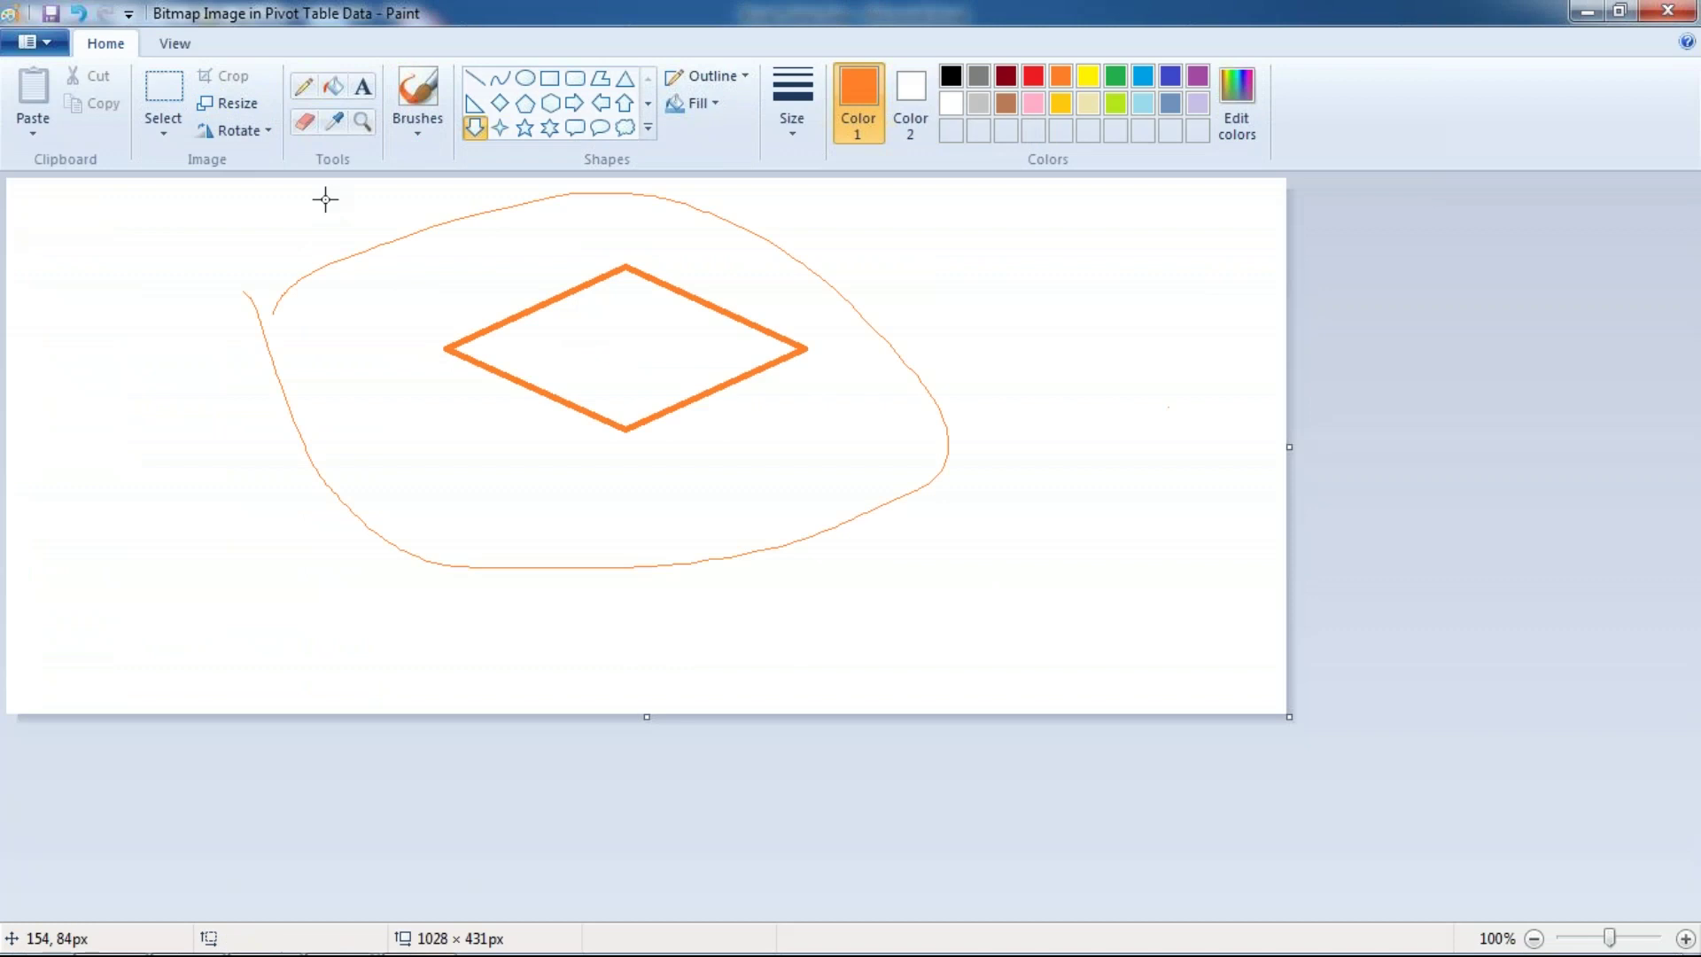
click(624, 103)
drag(502, 328, 697, 564)
Draw a large rectangle around the figure and a sweeping curve down the left side.
click(549, 78)
drag(251, 263, 950, 657)
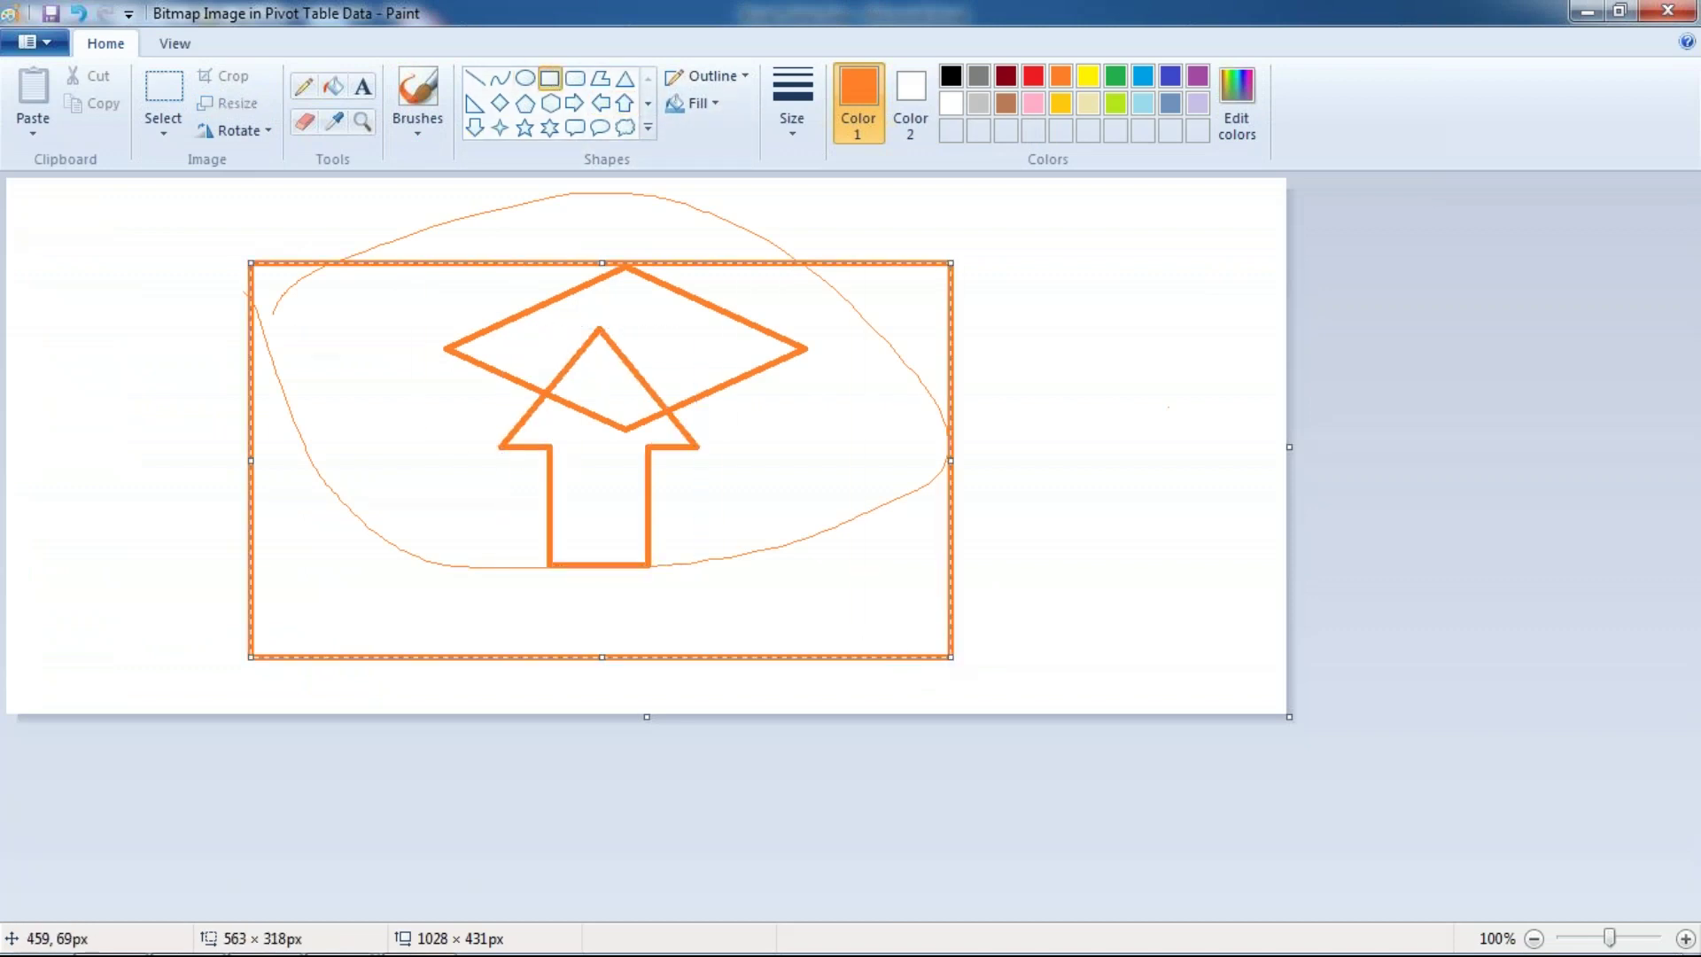
click(500, 78)
mouse_move(181, 242)
mouse_down()
mouse_move(236, 475)
mouse_move(399, 575)
mouse_move(100, 647)
mouse_up()
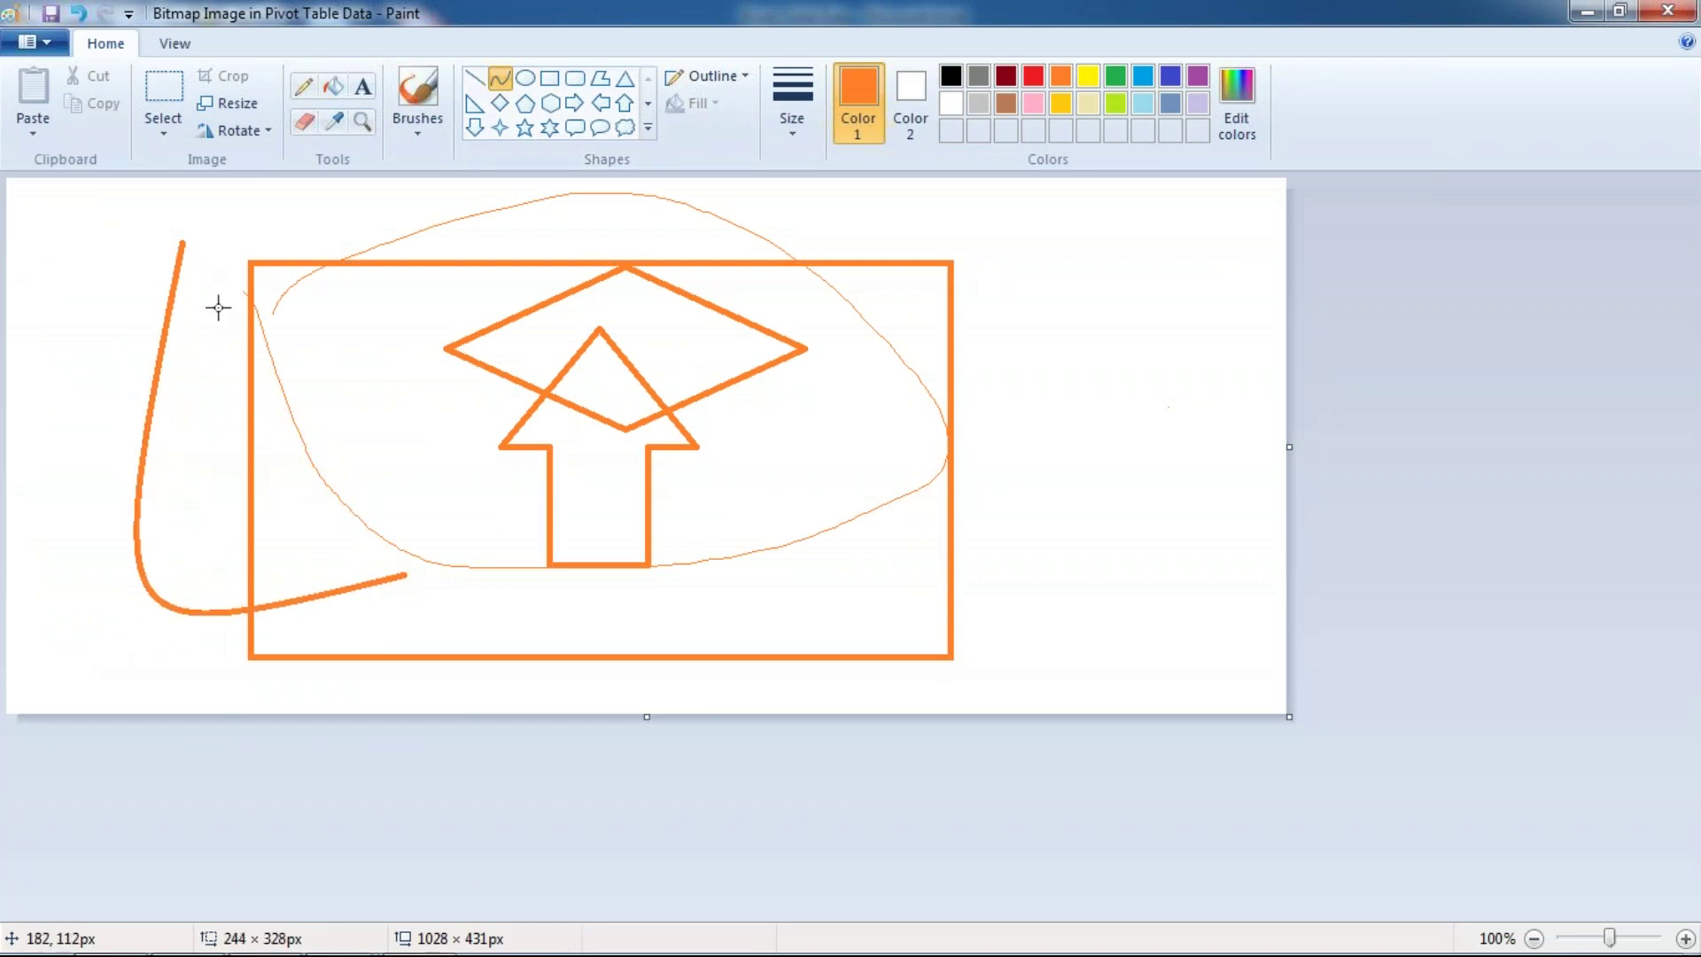
mouse_move(183, 247)
mouse_down()
mouse_move(779, 358)
mouse_move(1155, 293)
mouse_up()
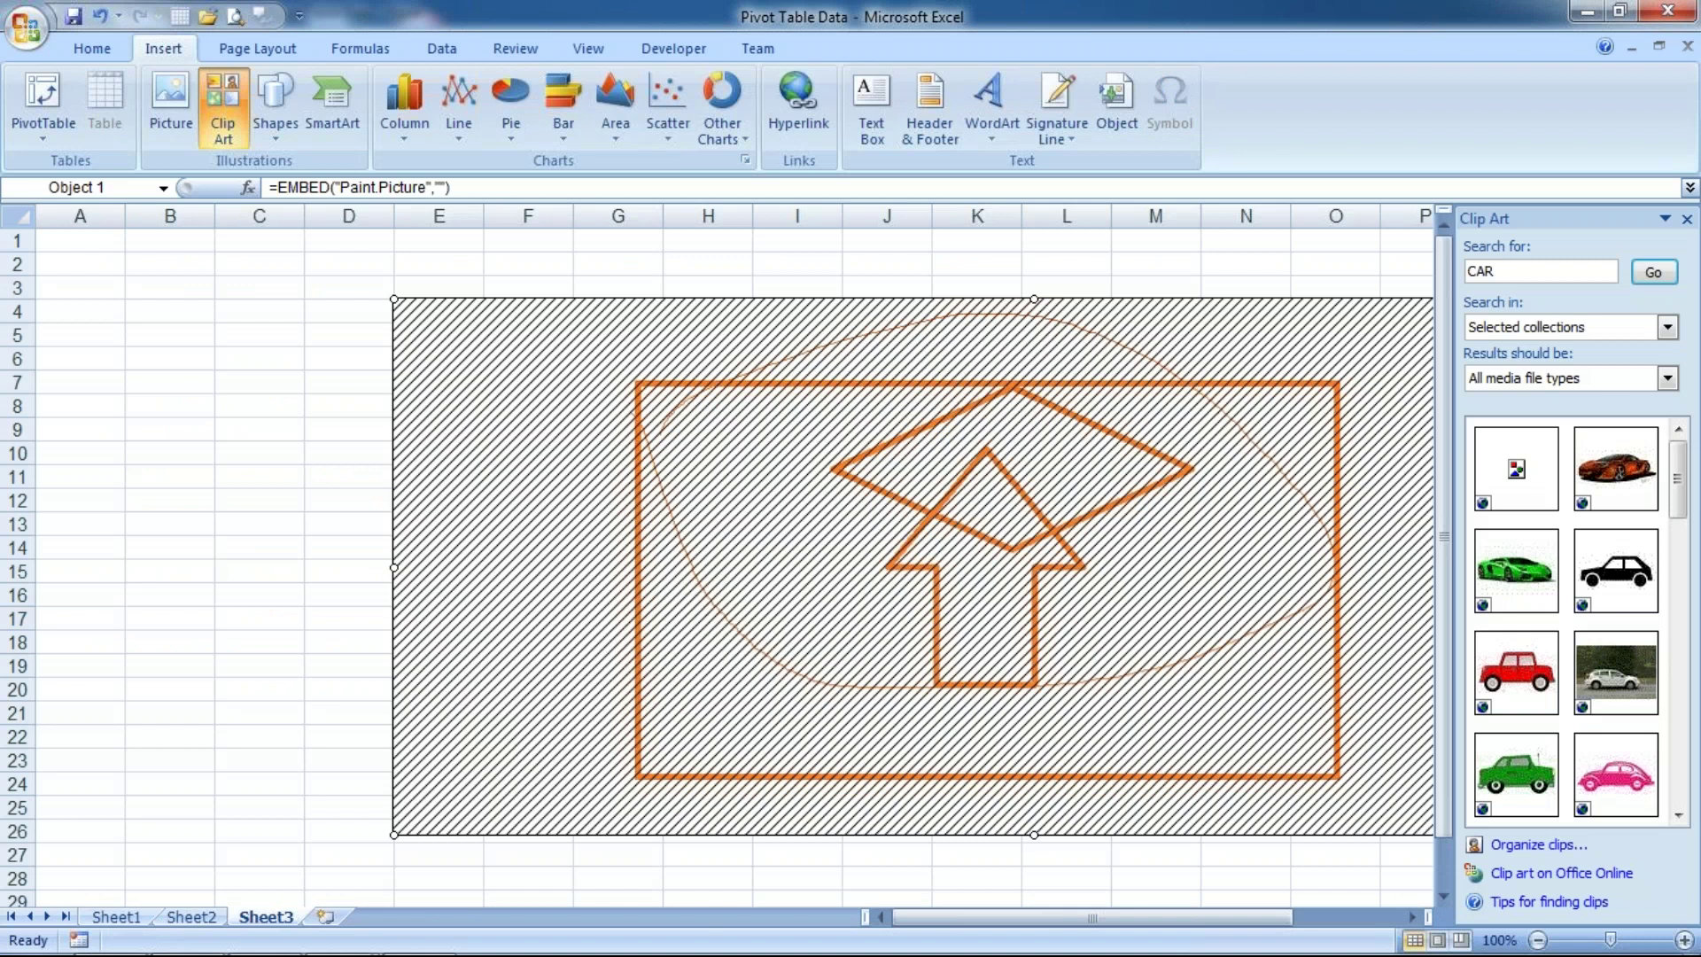
Cancel the Microsoft Graph Chart object insertion and add a new worksheet, Sheet4.
click(1134, 133)
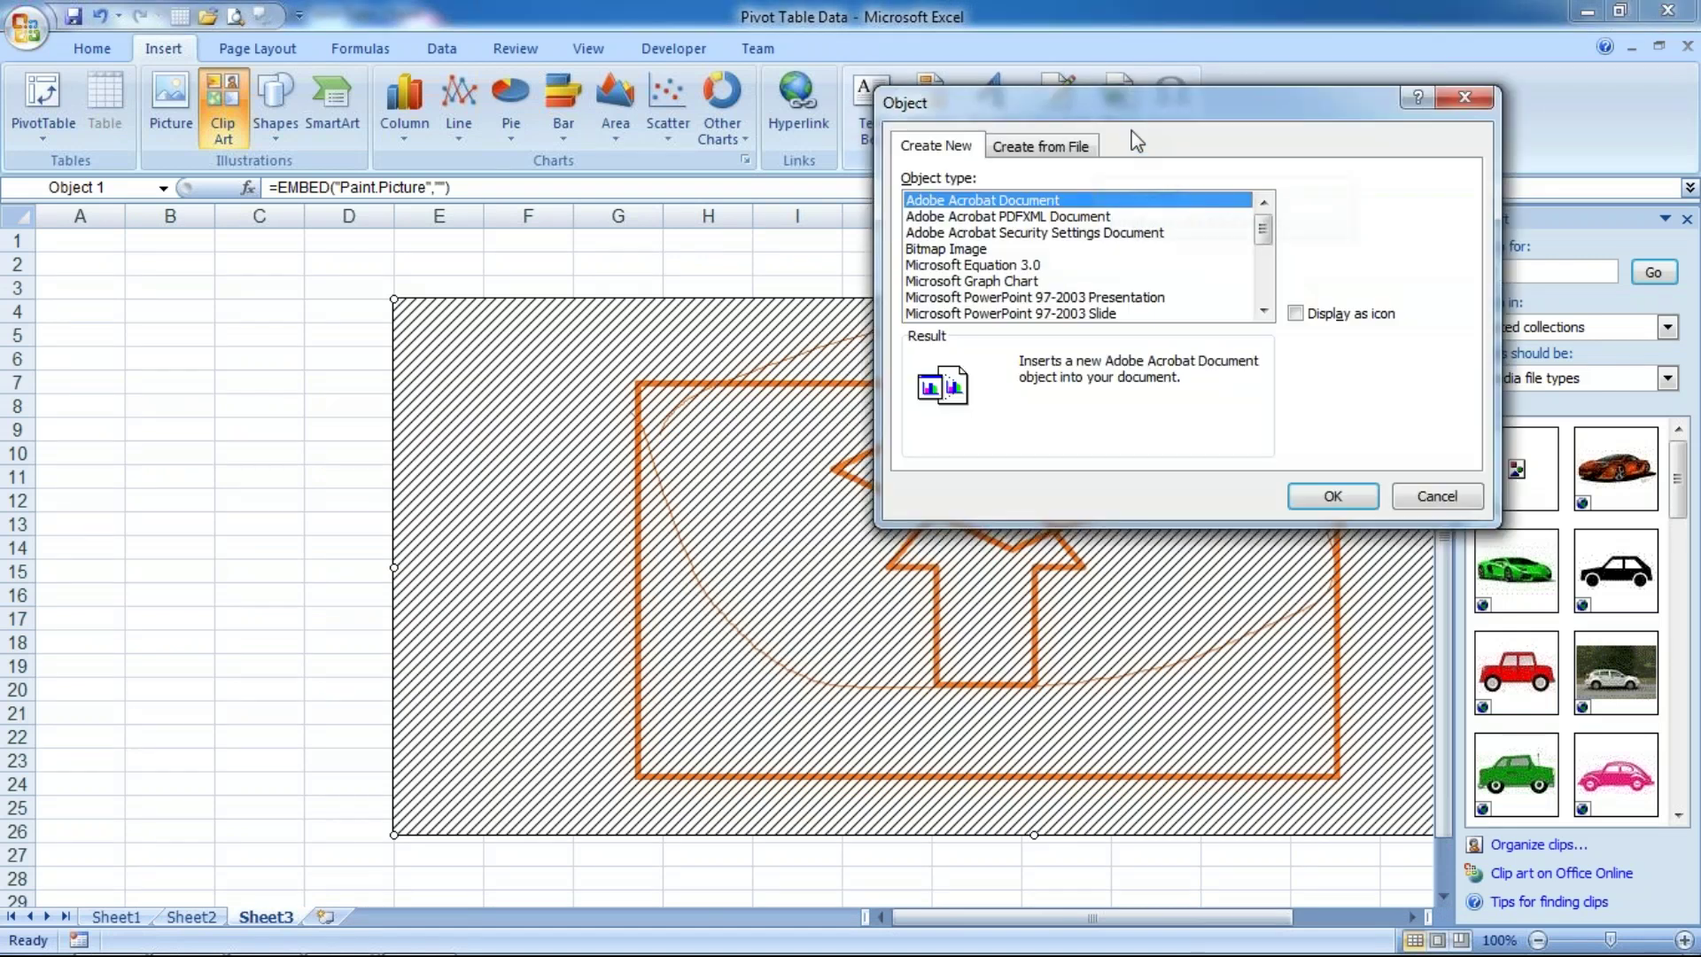
click(973, 281)
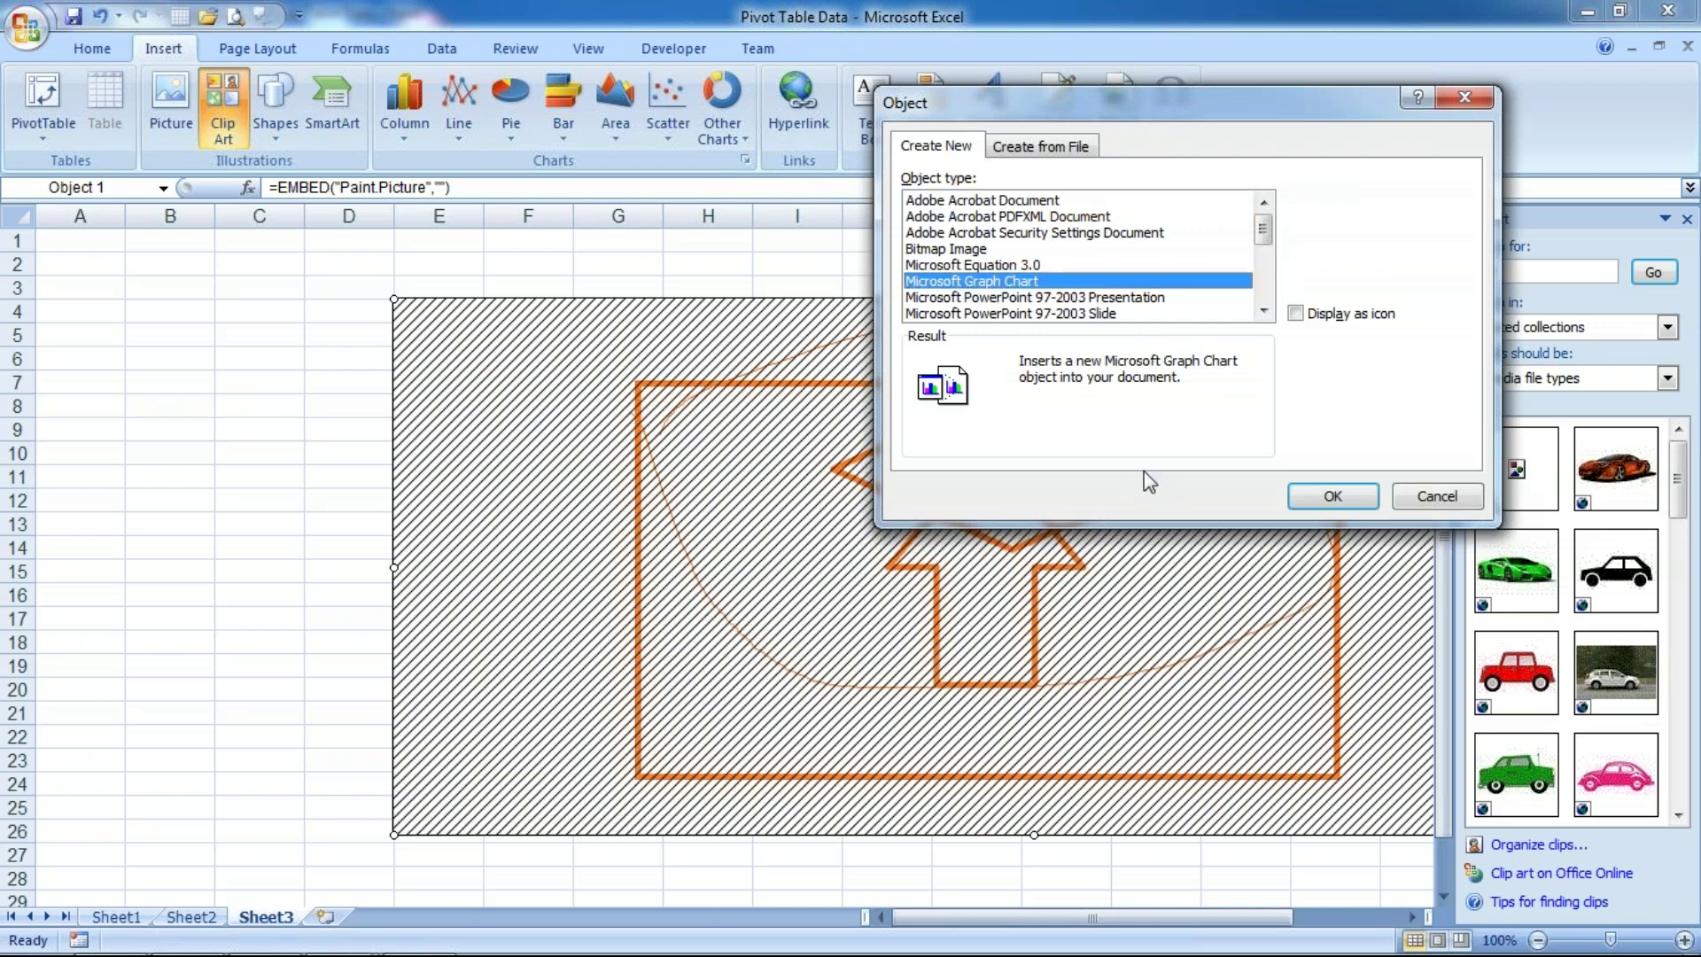
key(Escape)
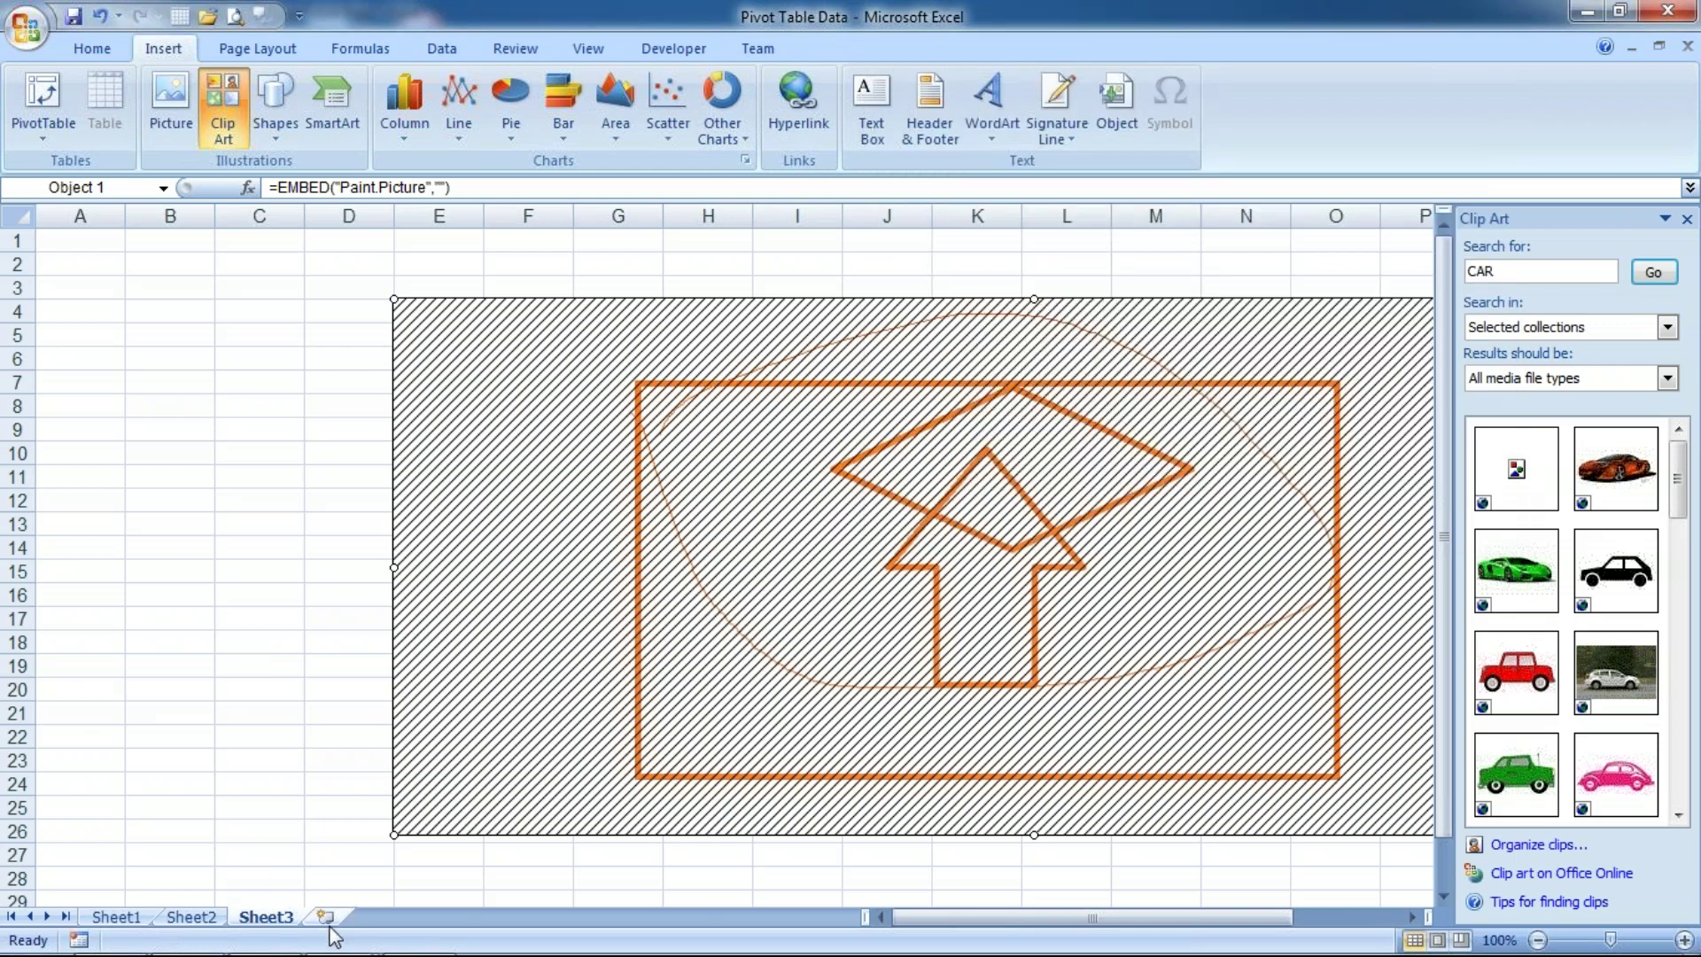
click(325, 917)
Embed a Microsoft Graph Chart on Sheet4, then reopen and close it in place.
click(1121, 120)
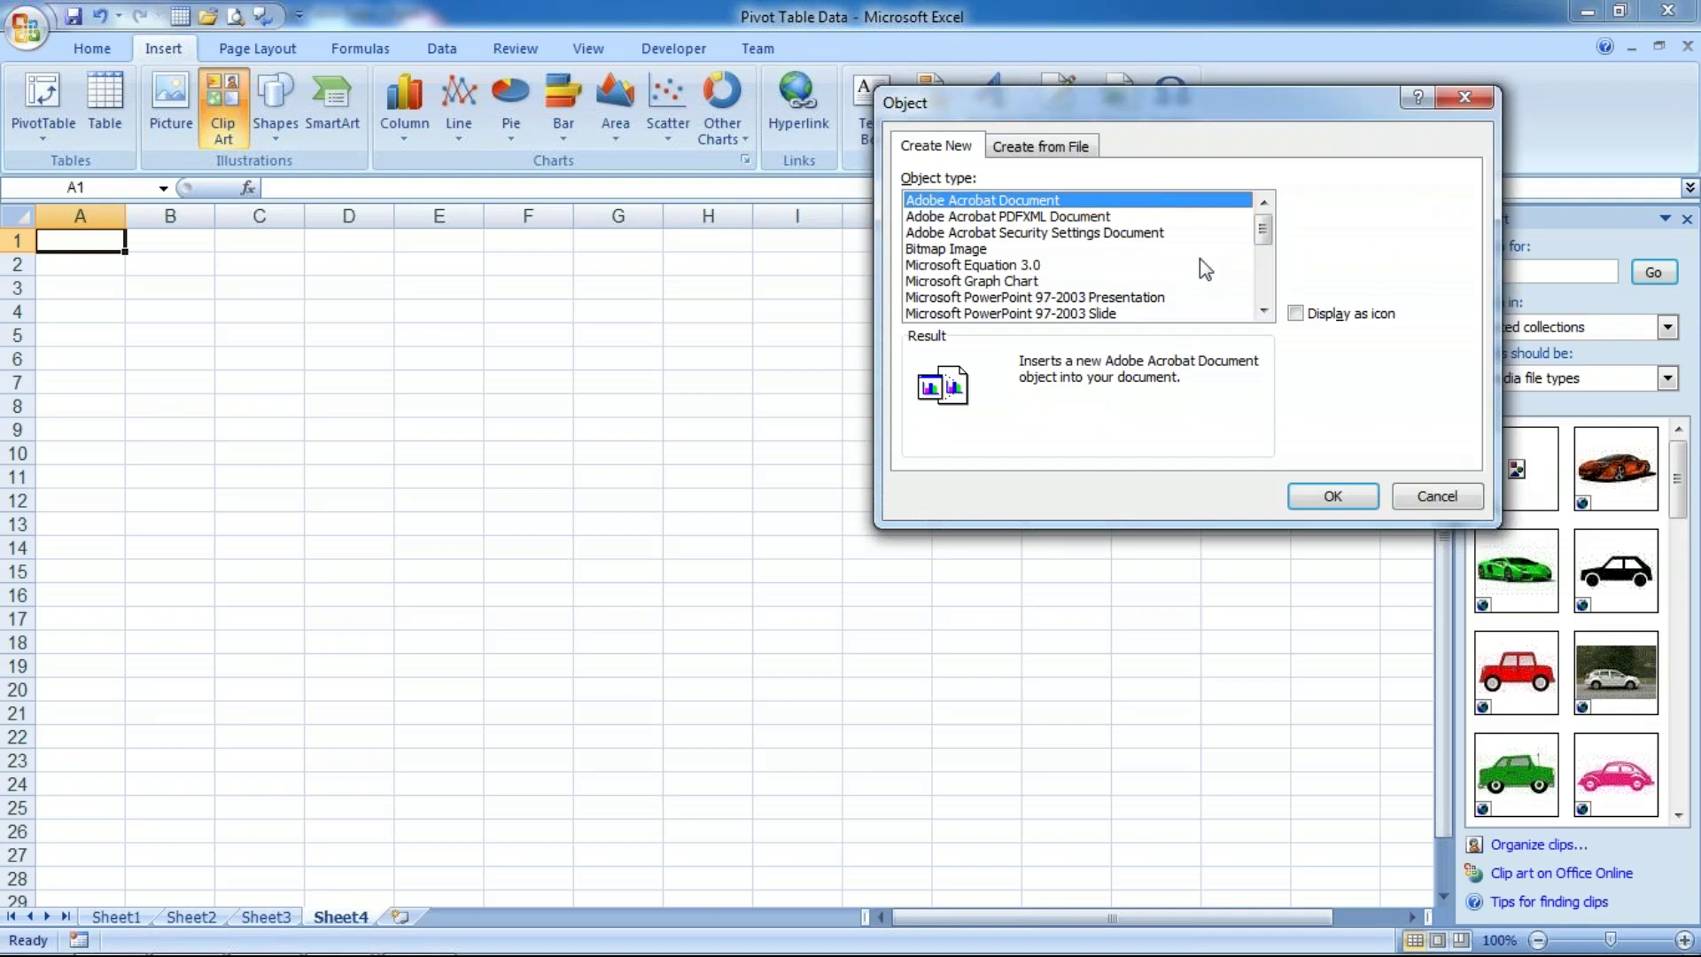
click(1015, 268)
scroll(1014, 267, down, 1)
scroll(1015, 268, down, 1)
scroll(1014, 268, up, 2)
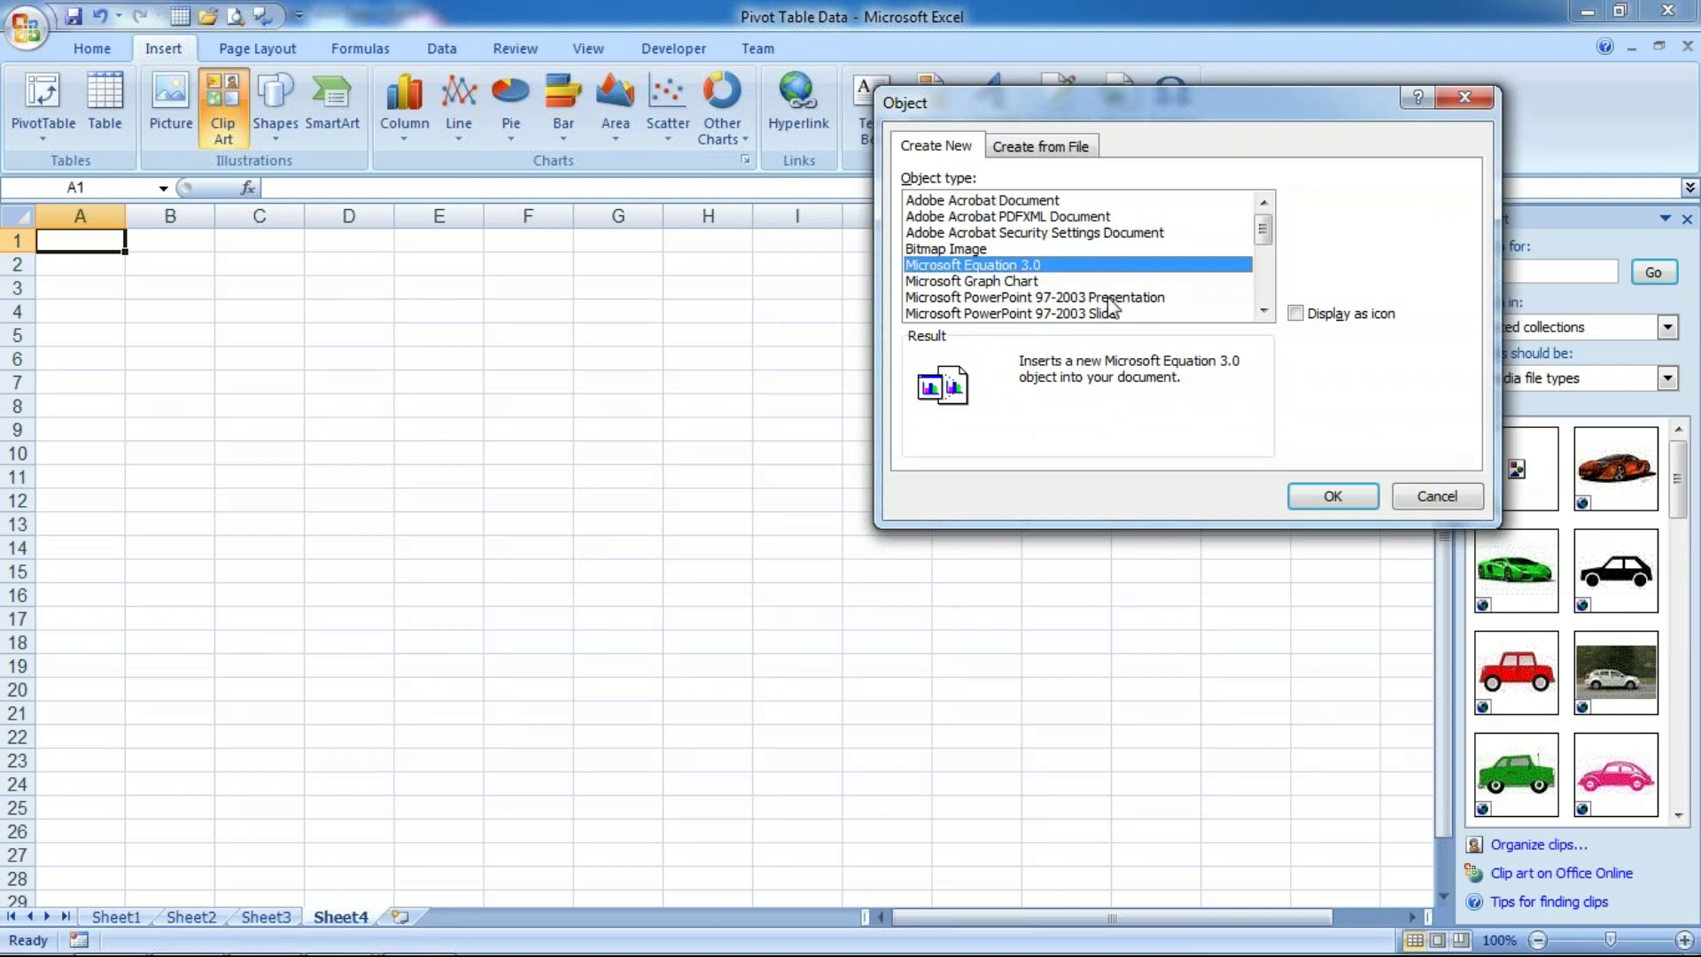
click(1034, 284)
double_click(1032, 288)
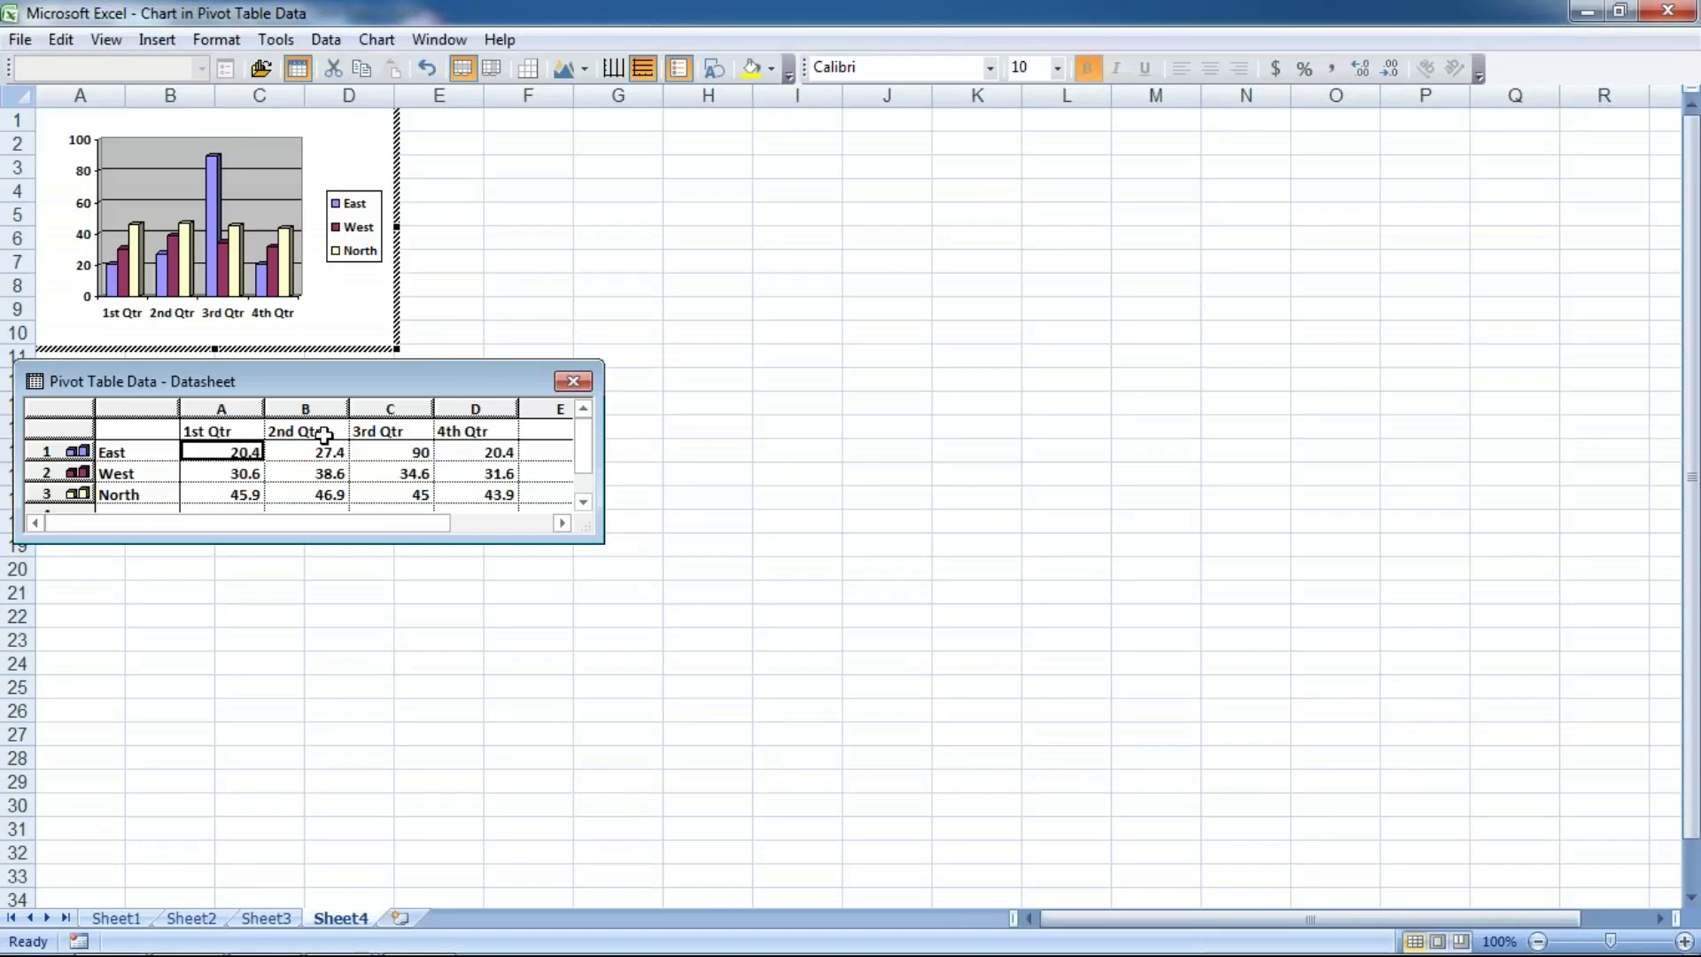
click(524, 232)
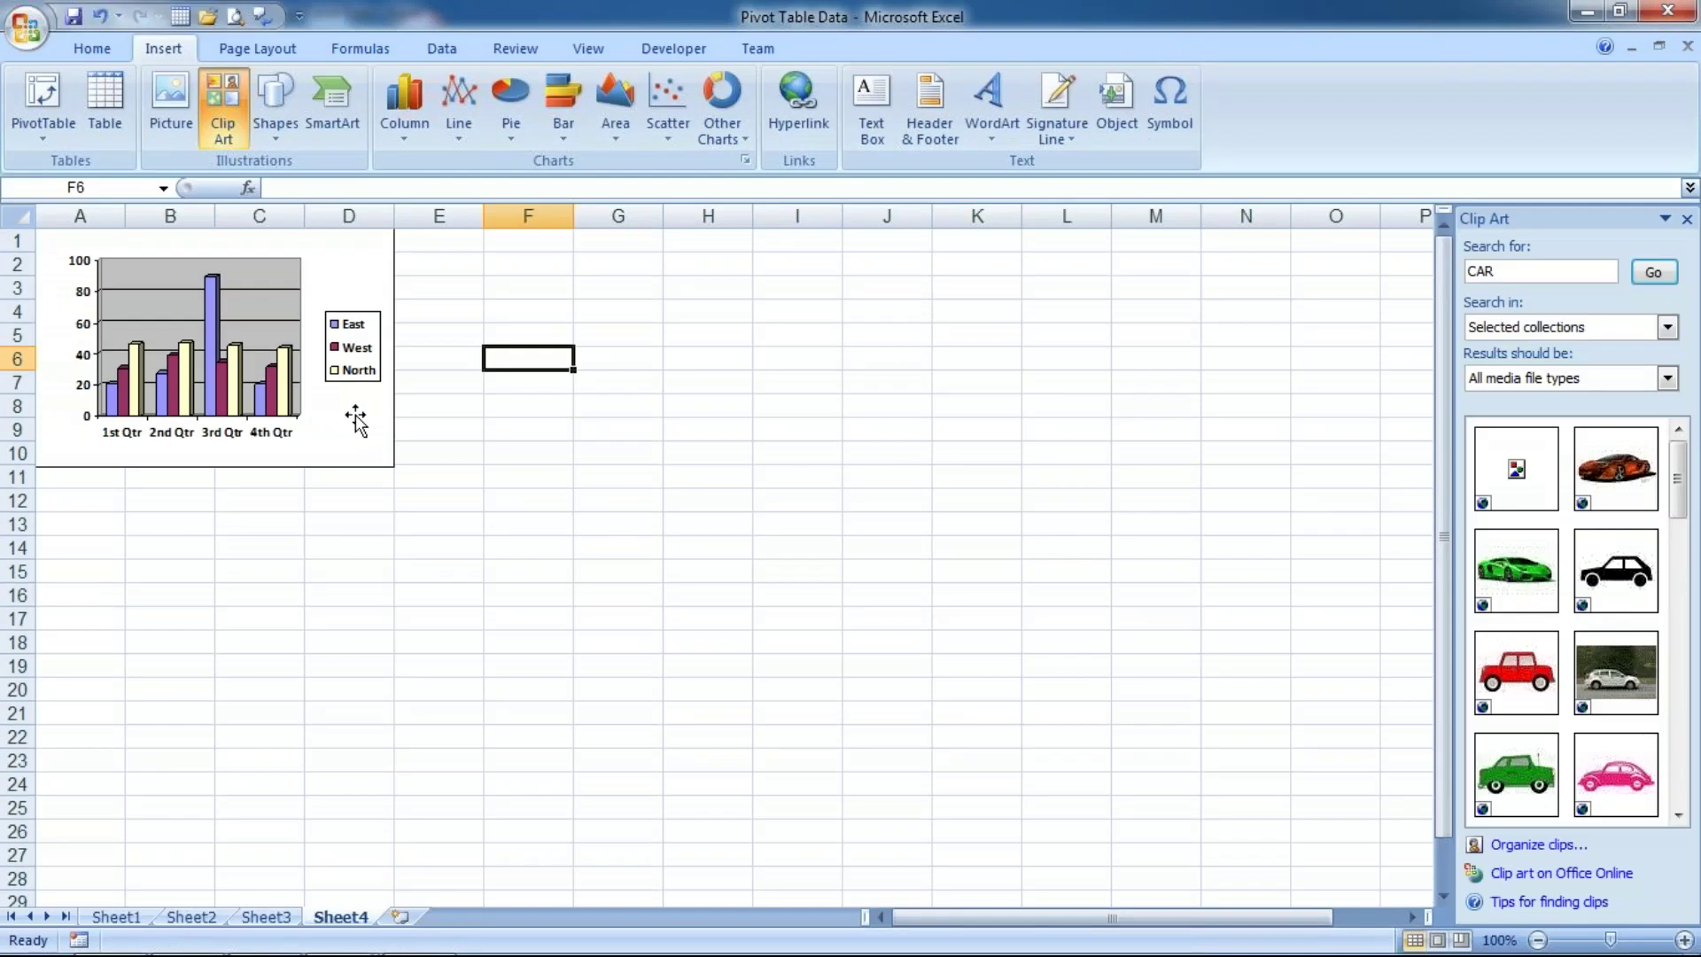
double_click(356, 421)
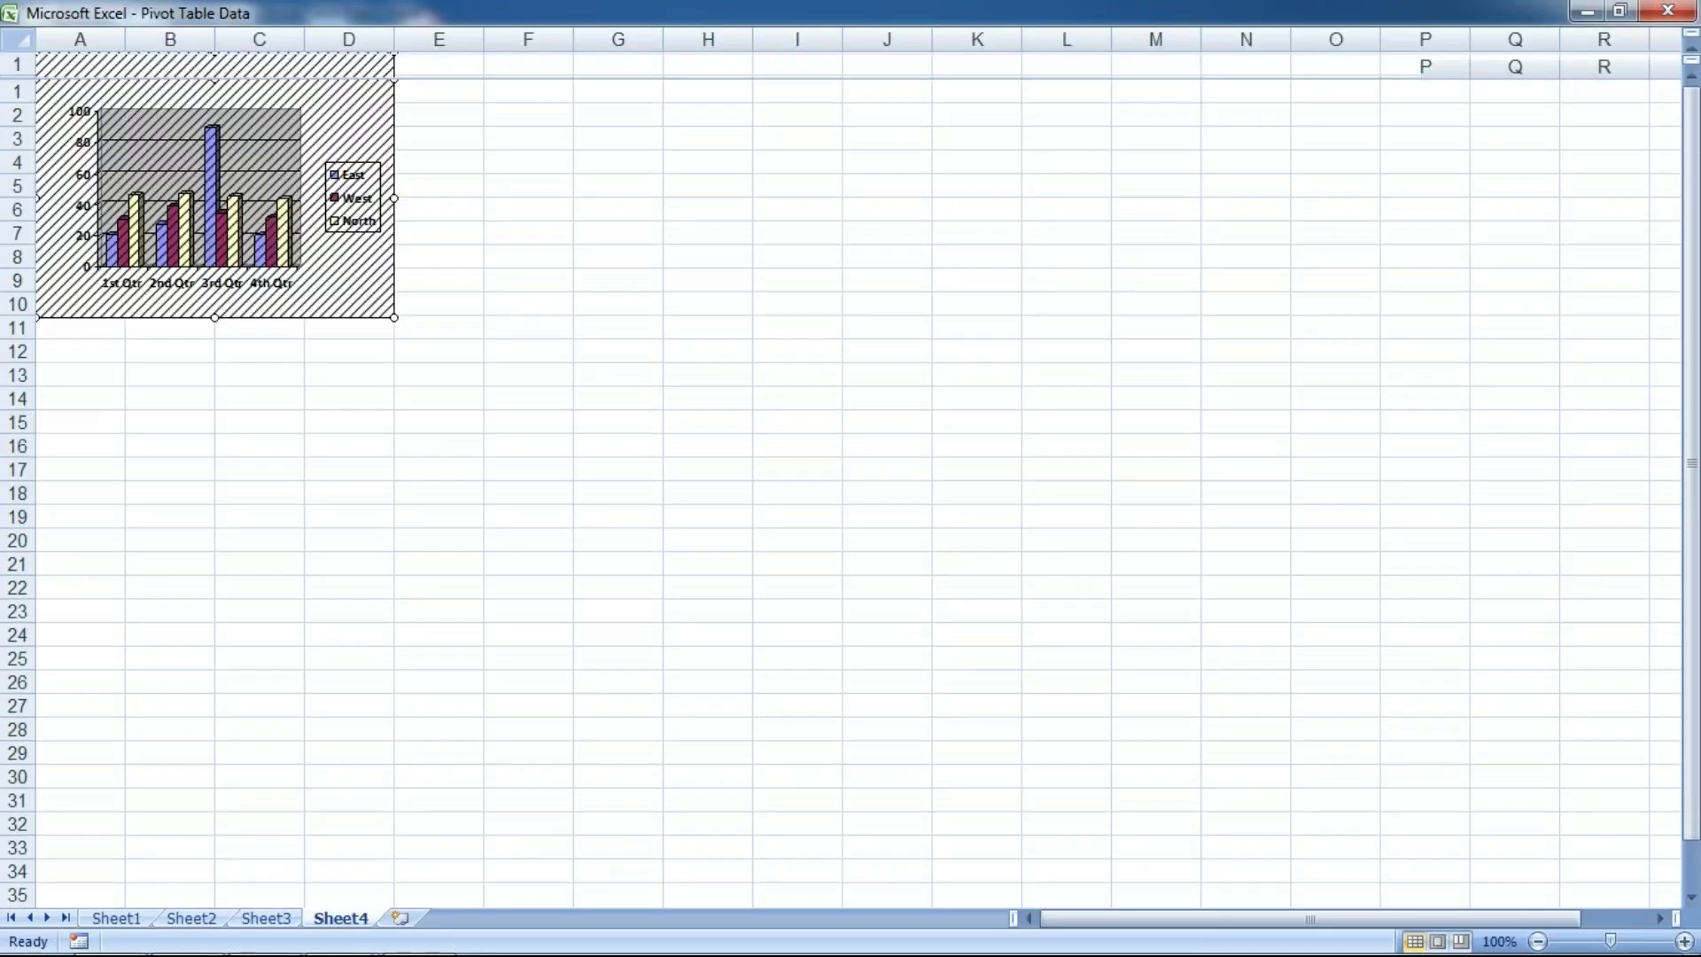
key(Escape)
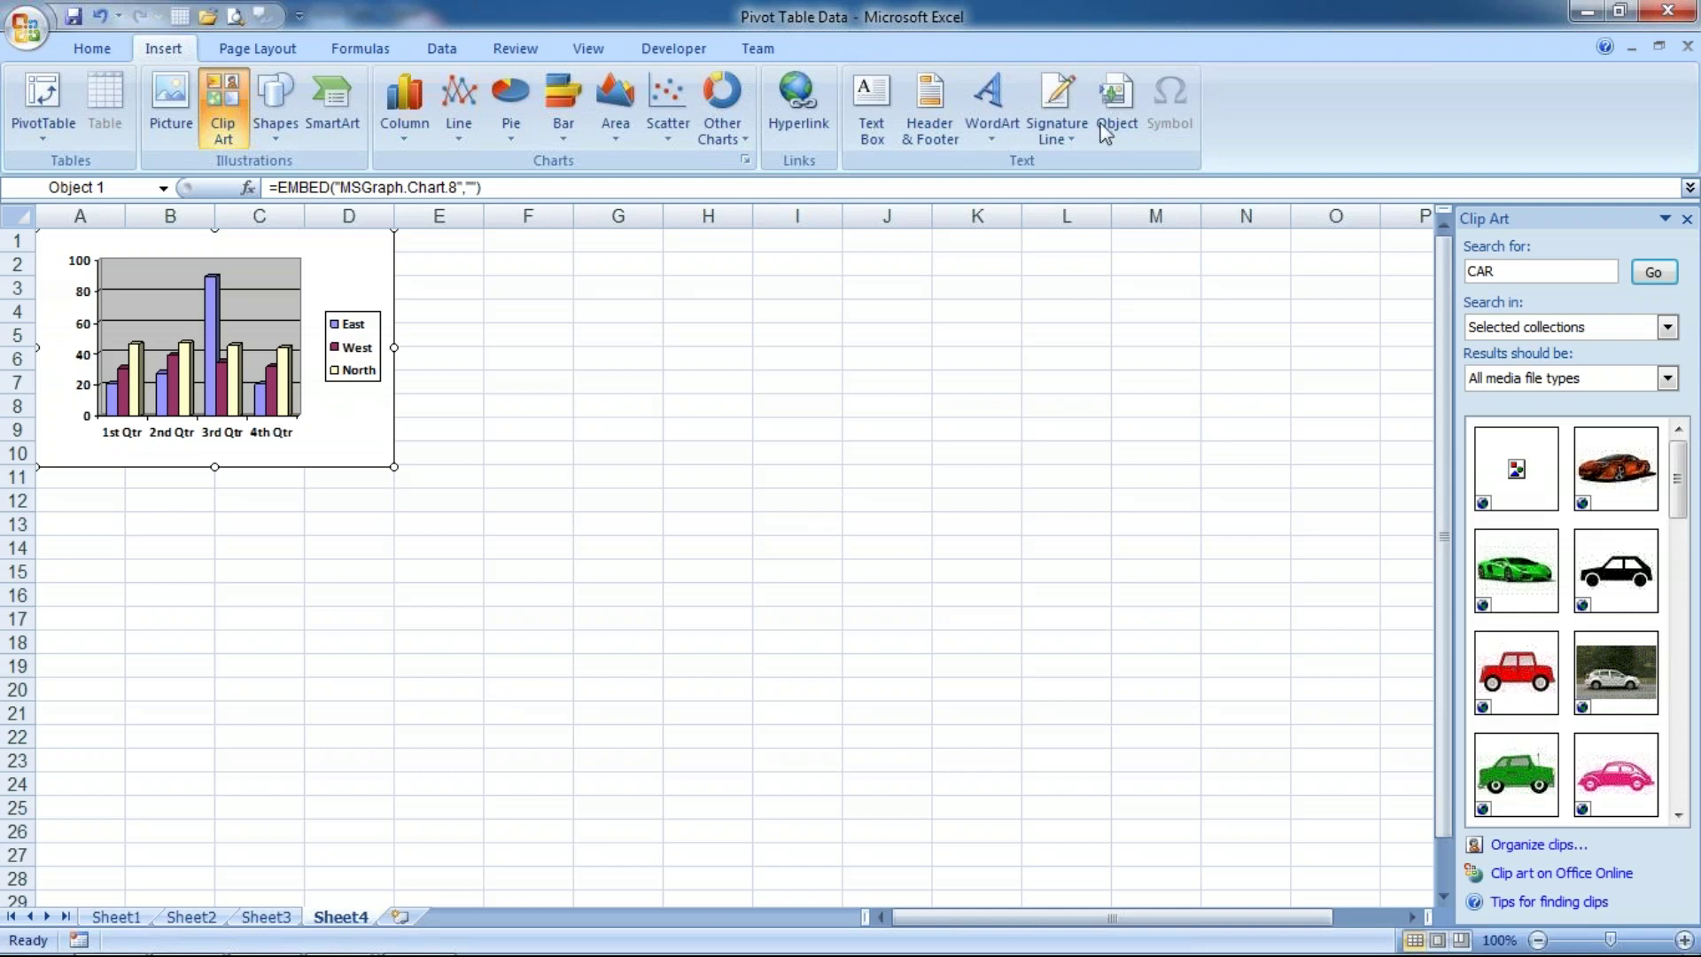
Embed a PowerPoint slide and title it 'Advance Course Training Classs'.
click(1103, 114)
double_click(1099, 297)
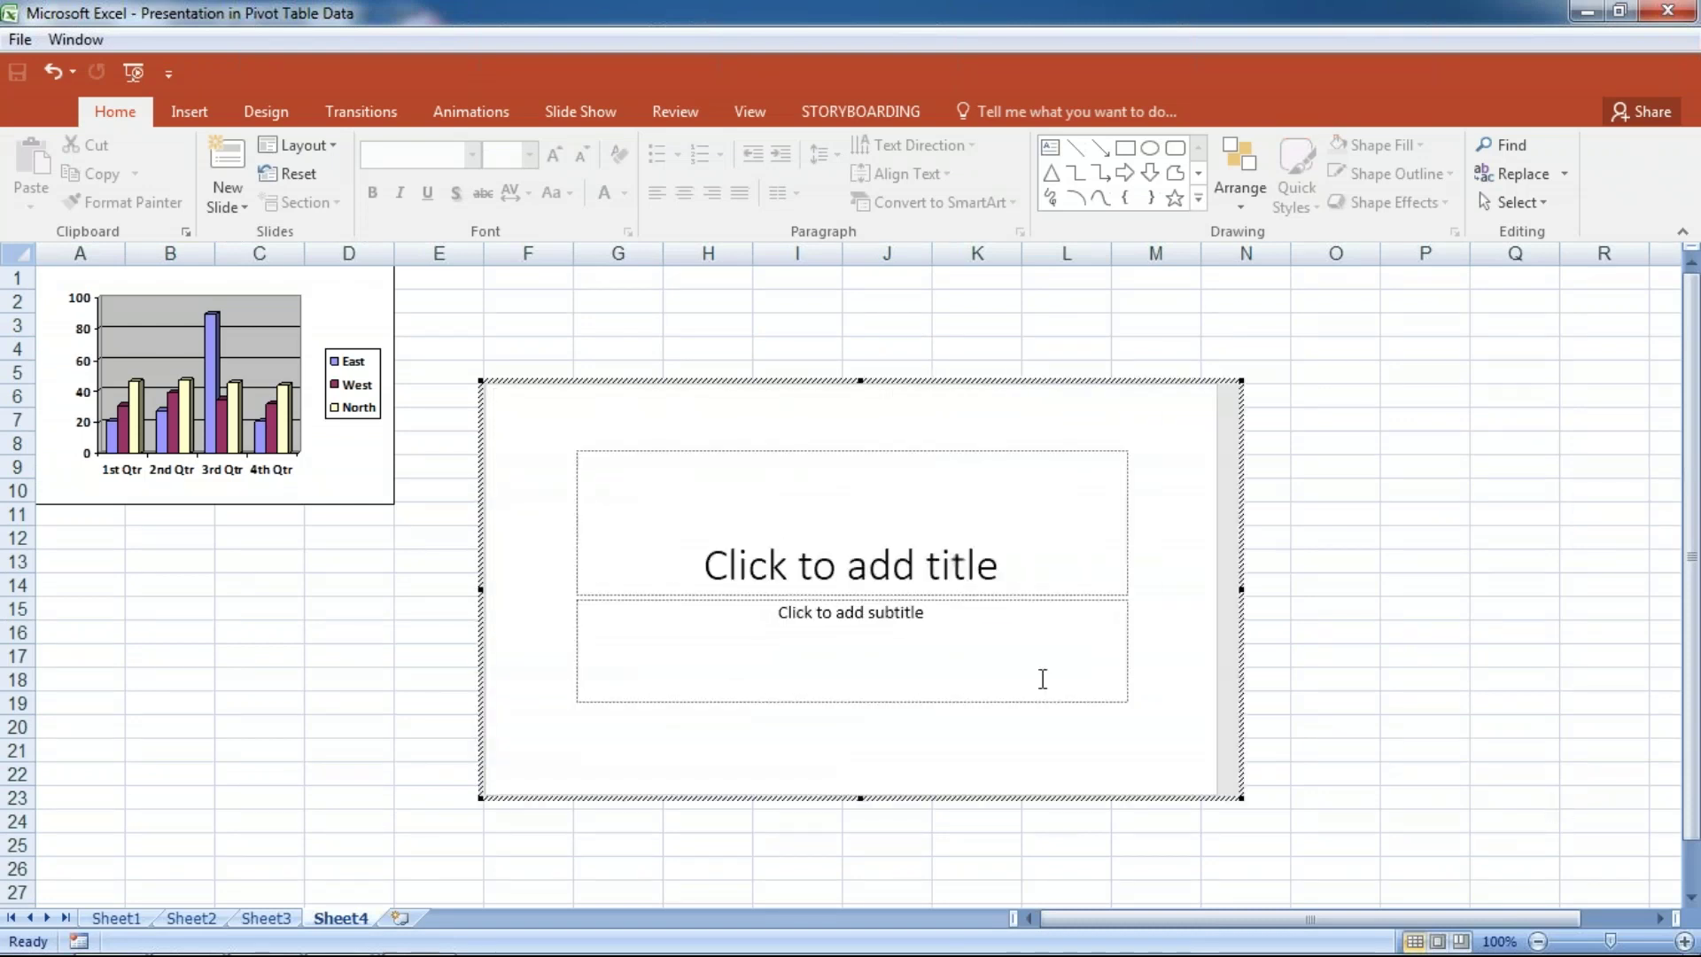
click(908, 546)
text(a)
key(BackSpace)
text(a)
key(BackSpace)
text(Advance Course Tran)
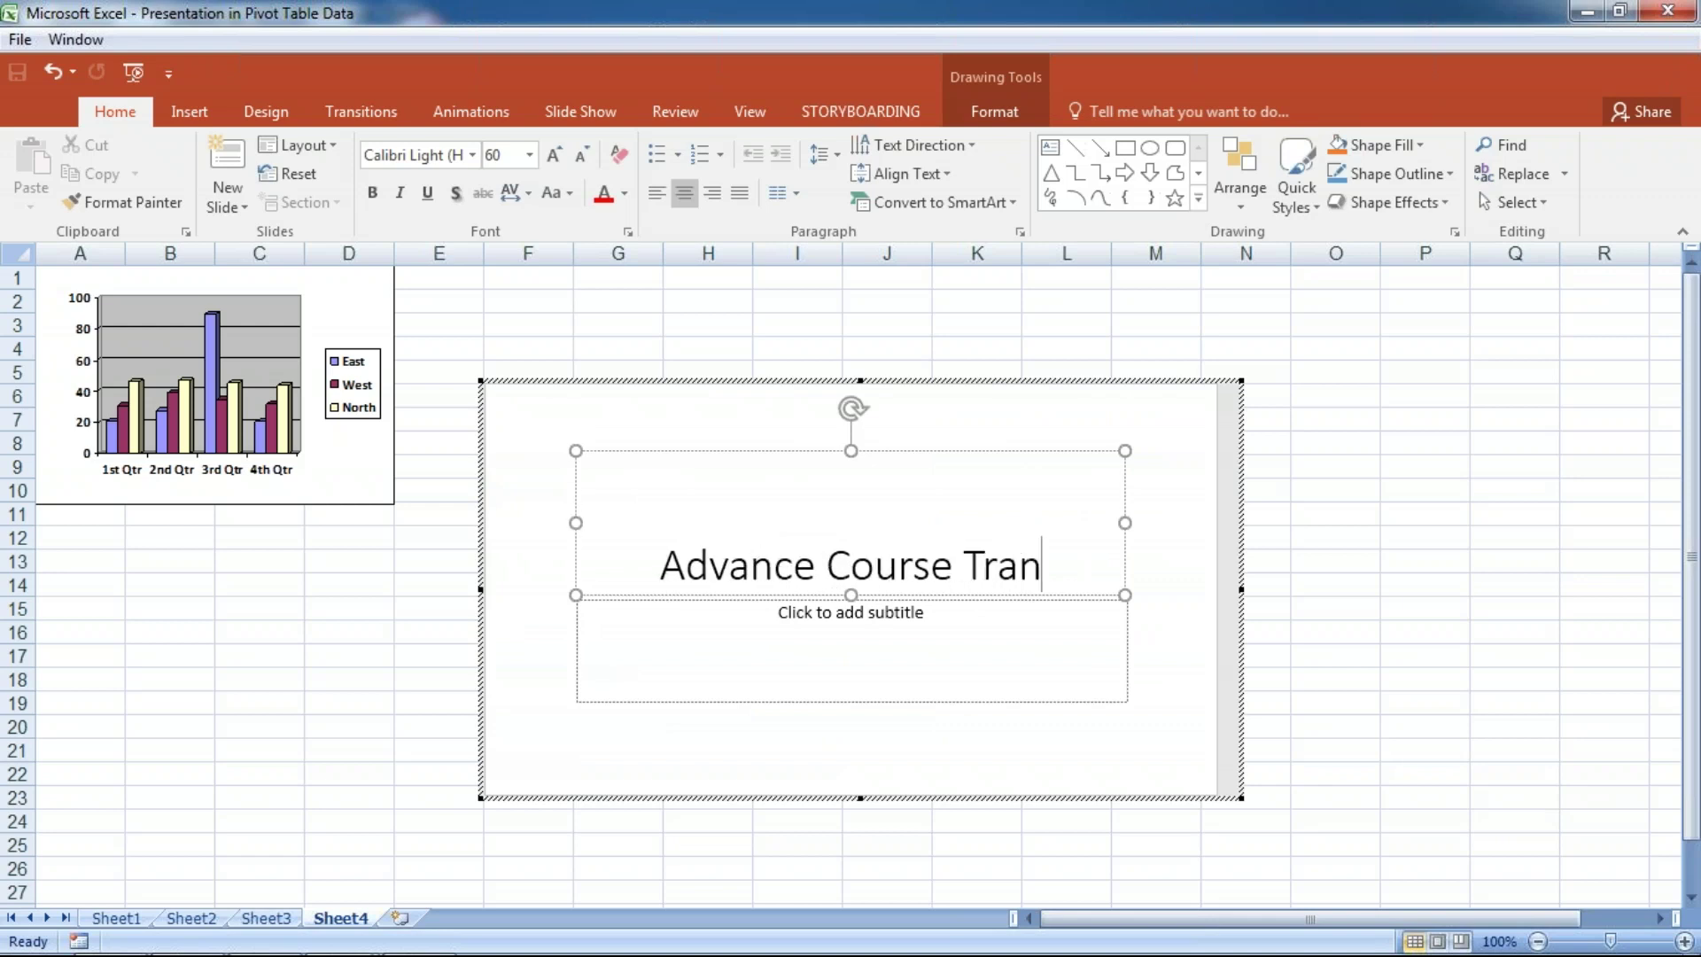
key(BackSpace)
text(ining Classs)
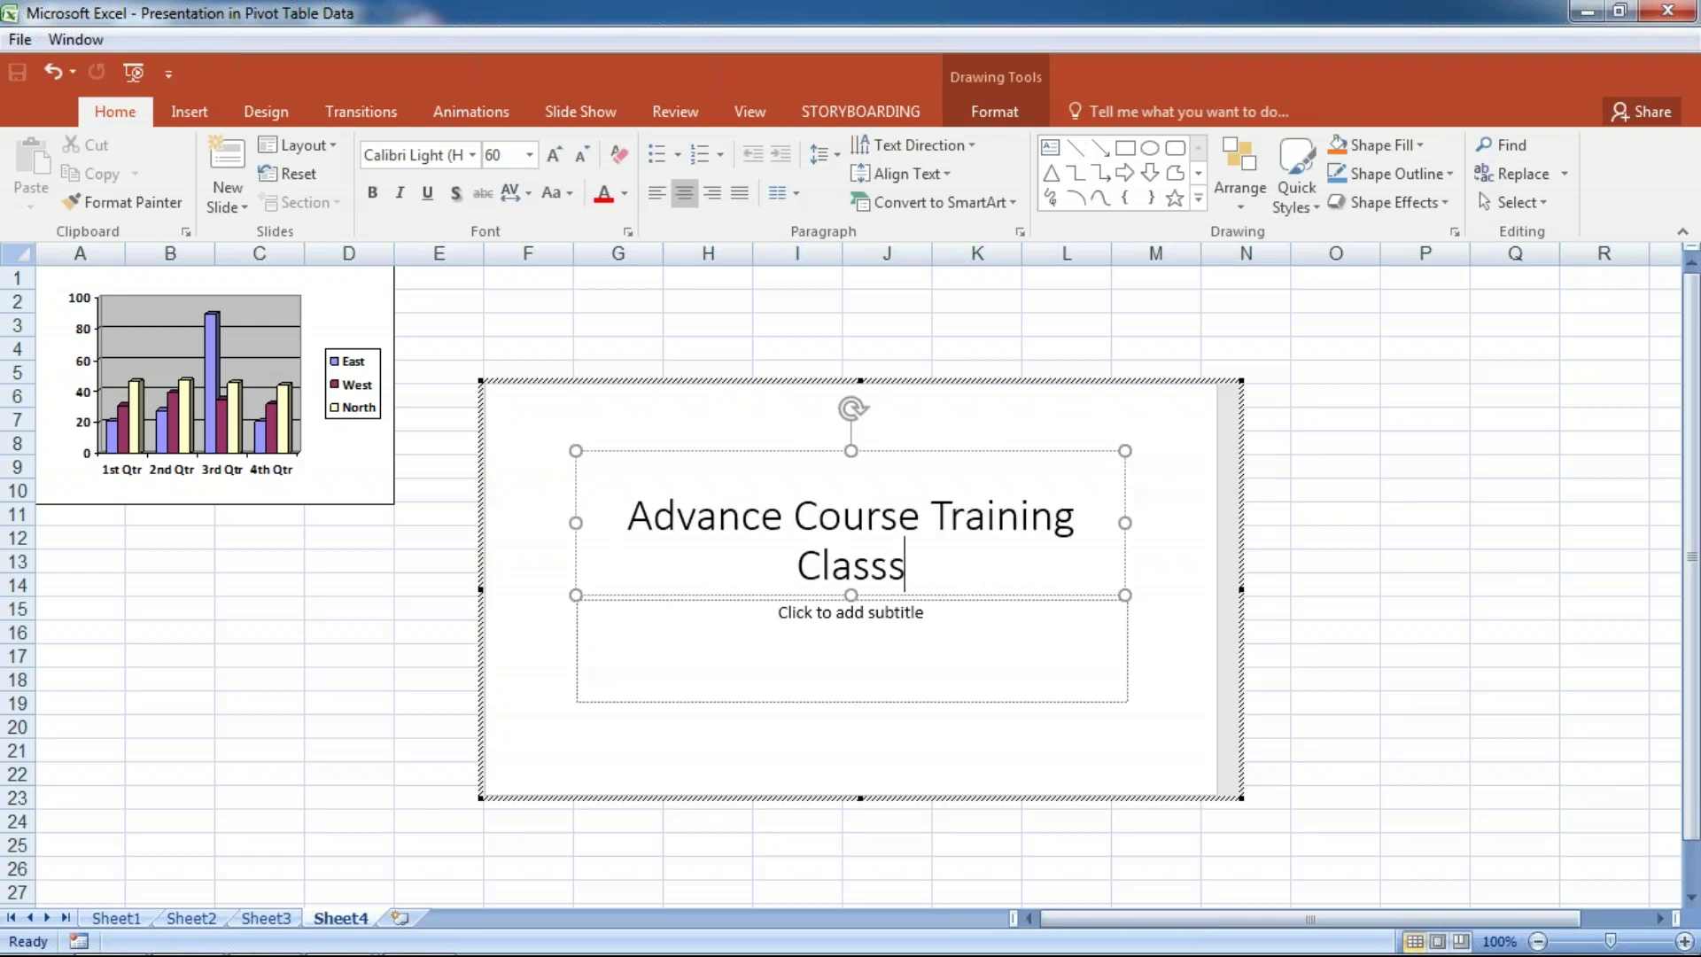
click(946, 781)
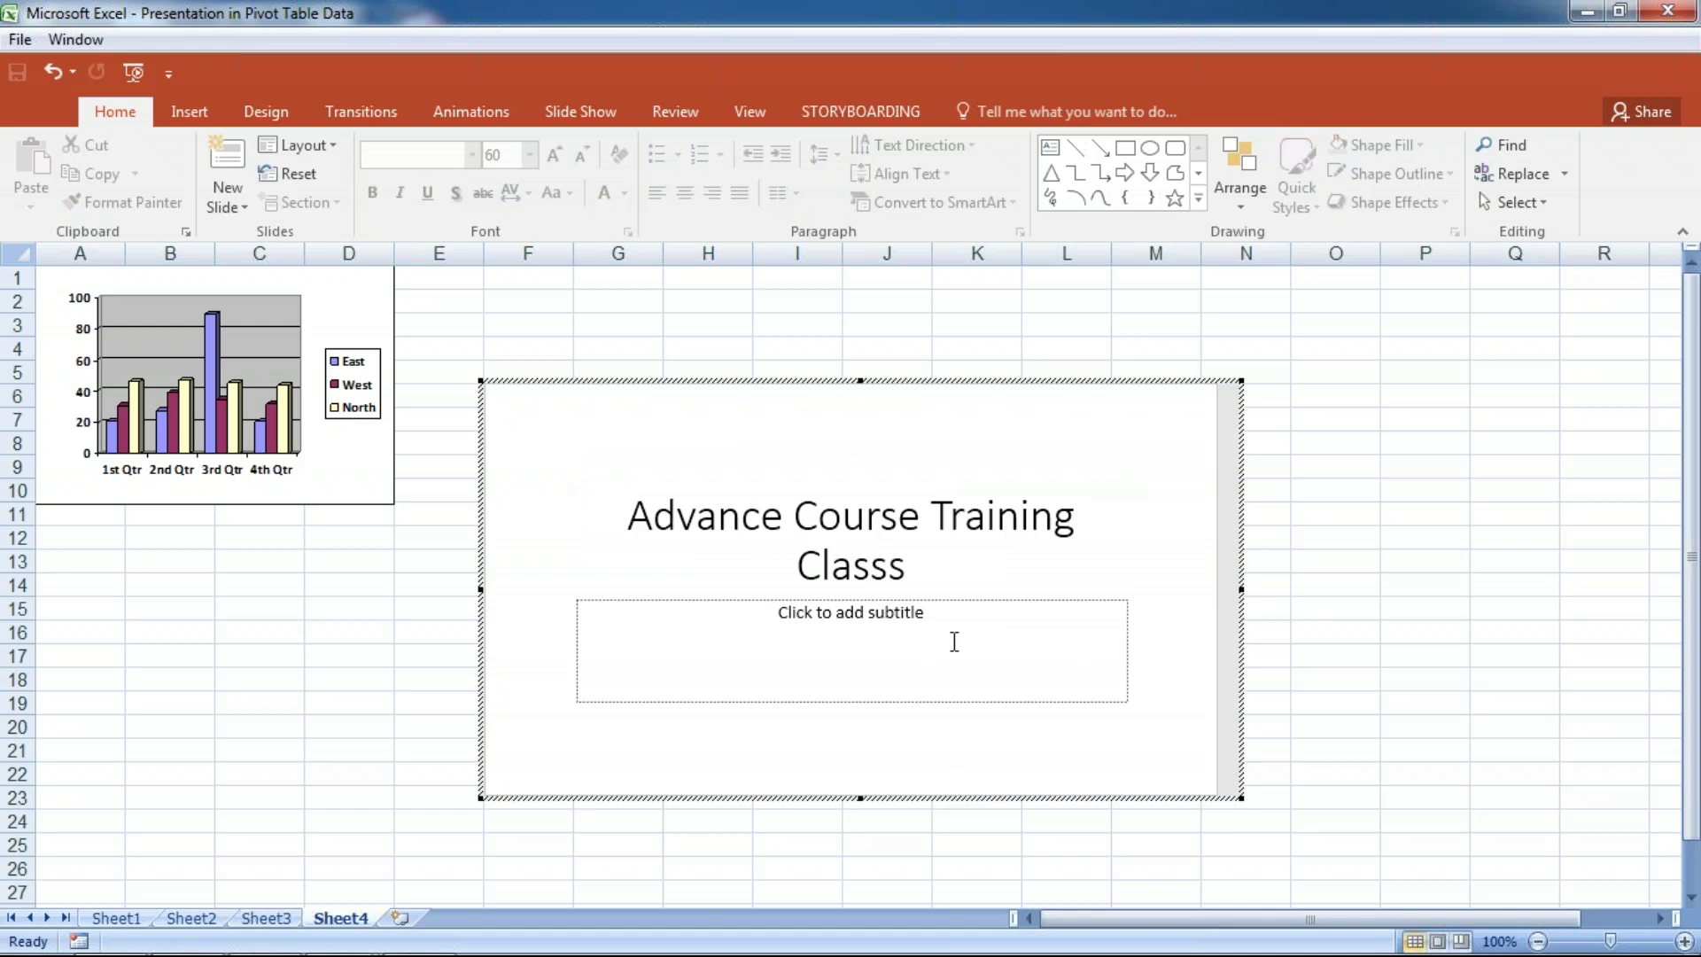
Apply a Fade transition to the slide and return to the worksheet.
click(908, 565)
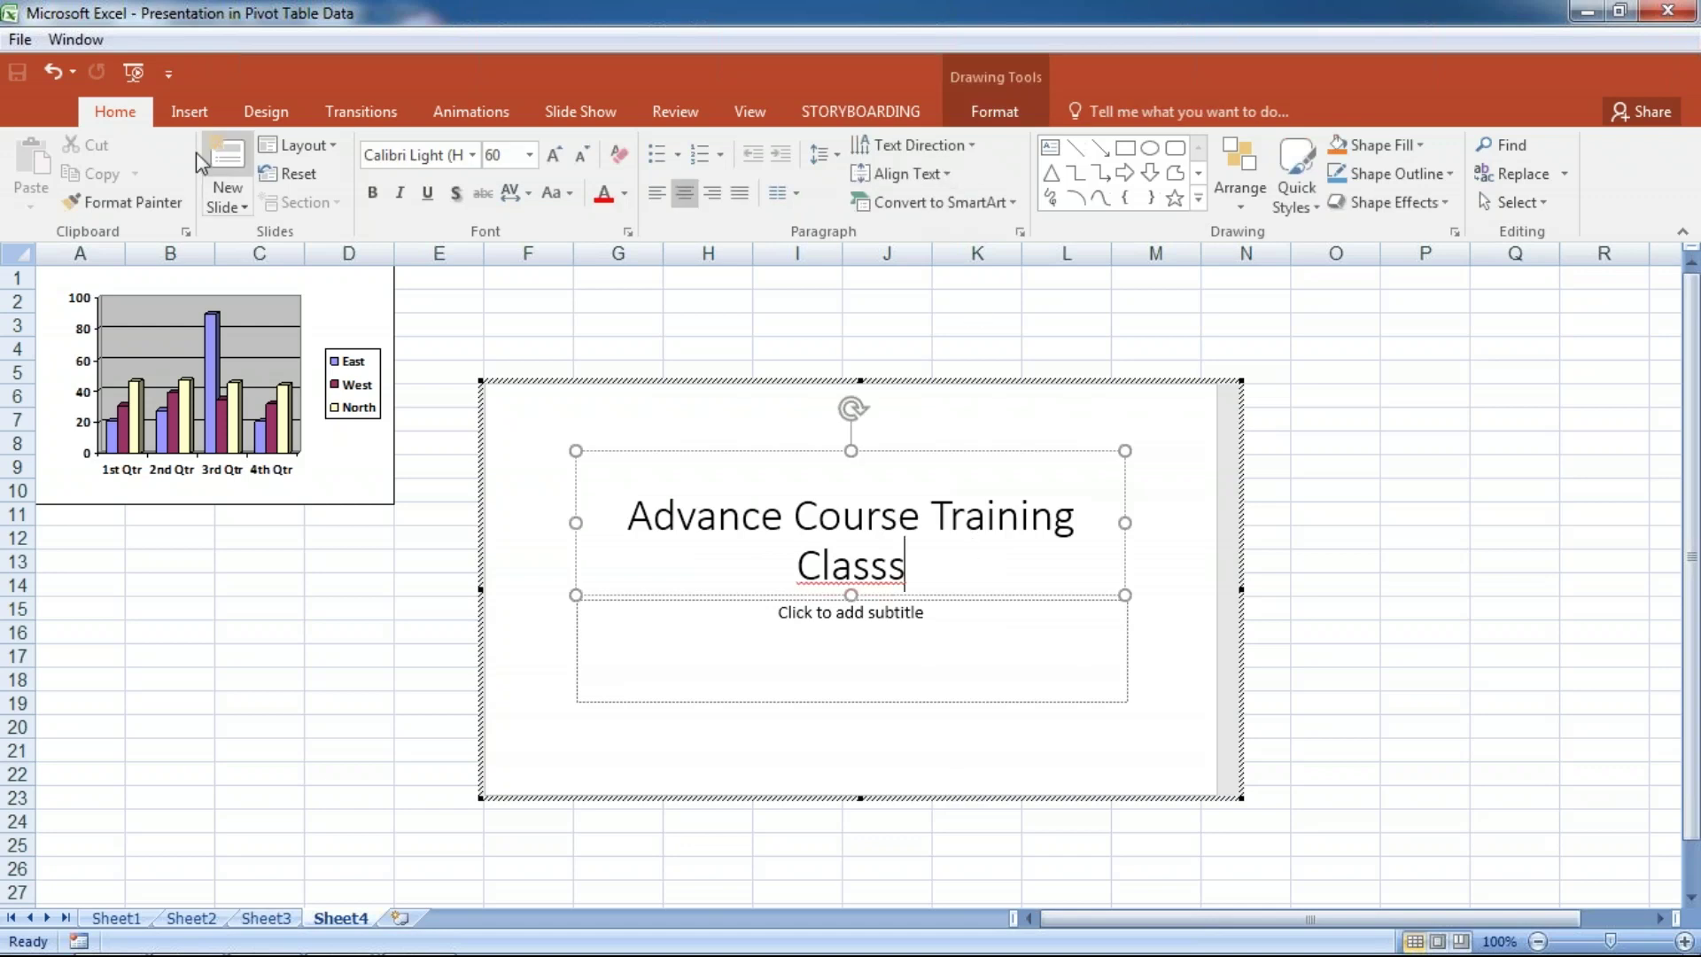
click(359, 112)
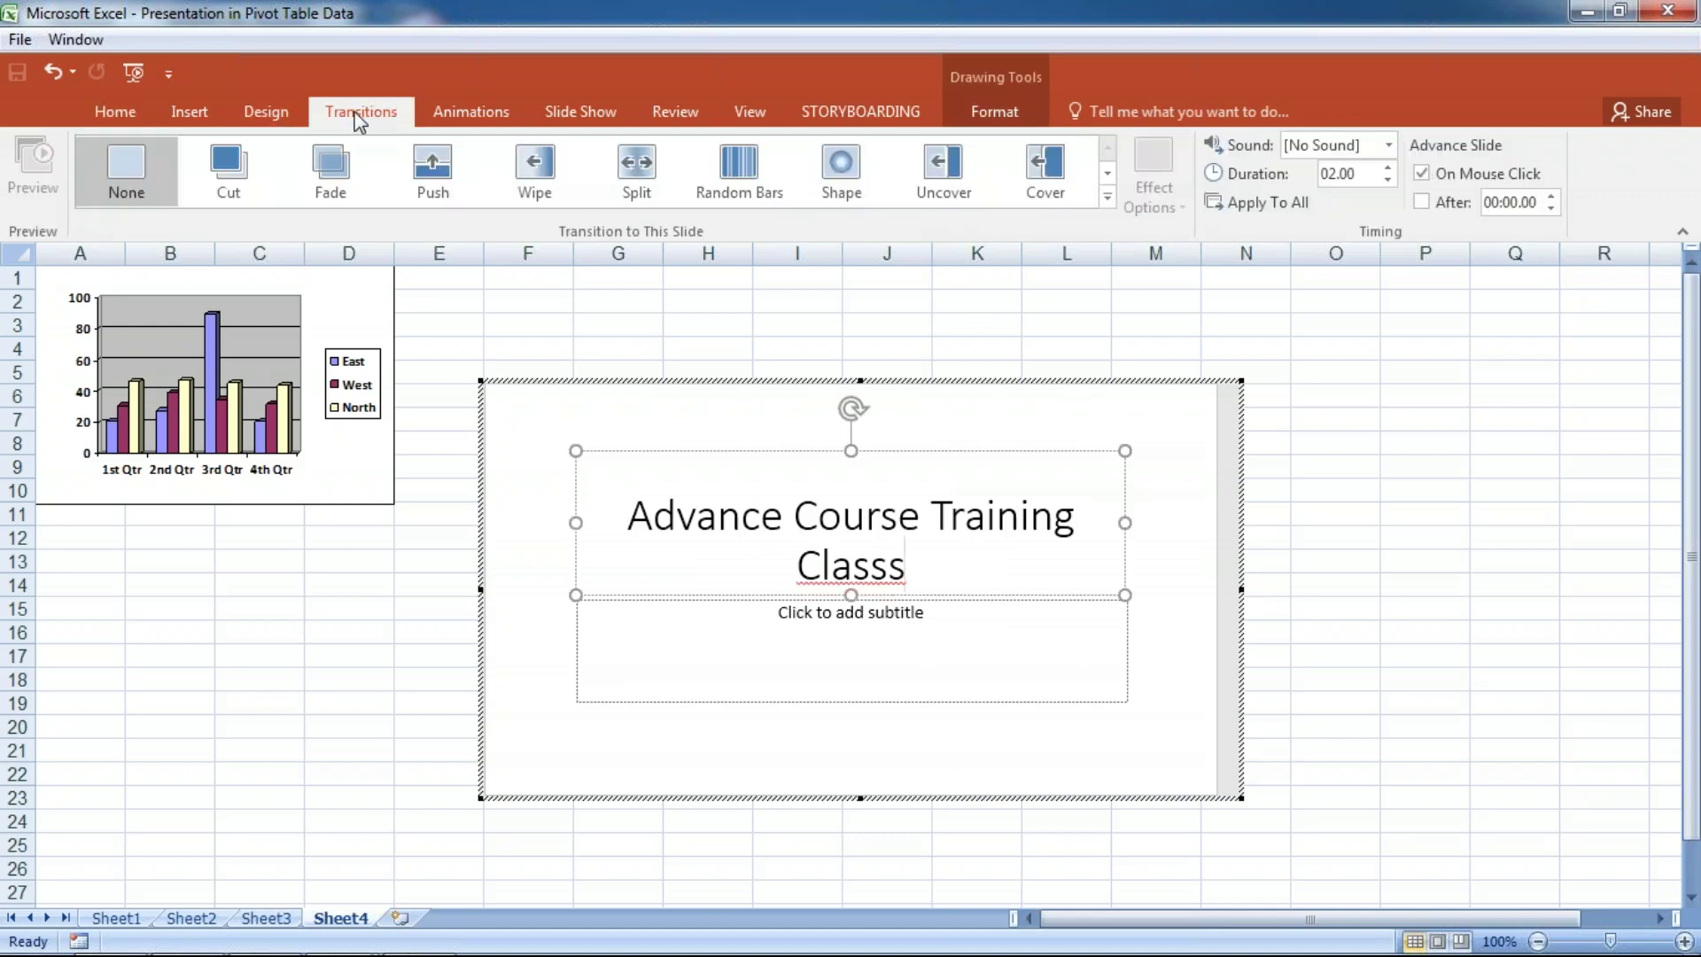
click(299, 172)
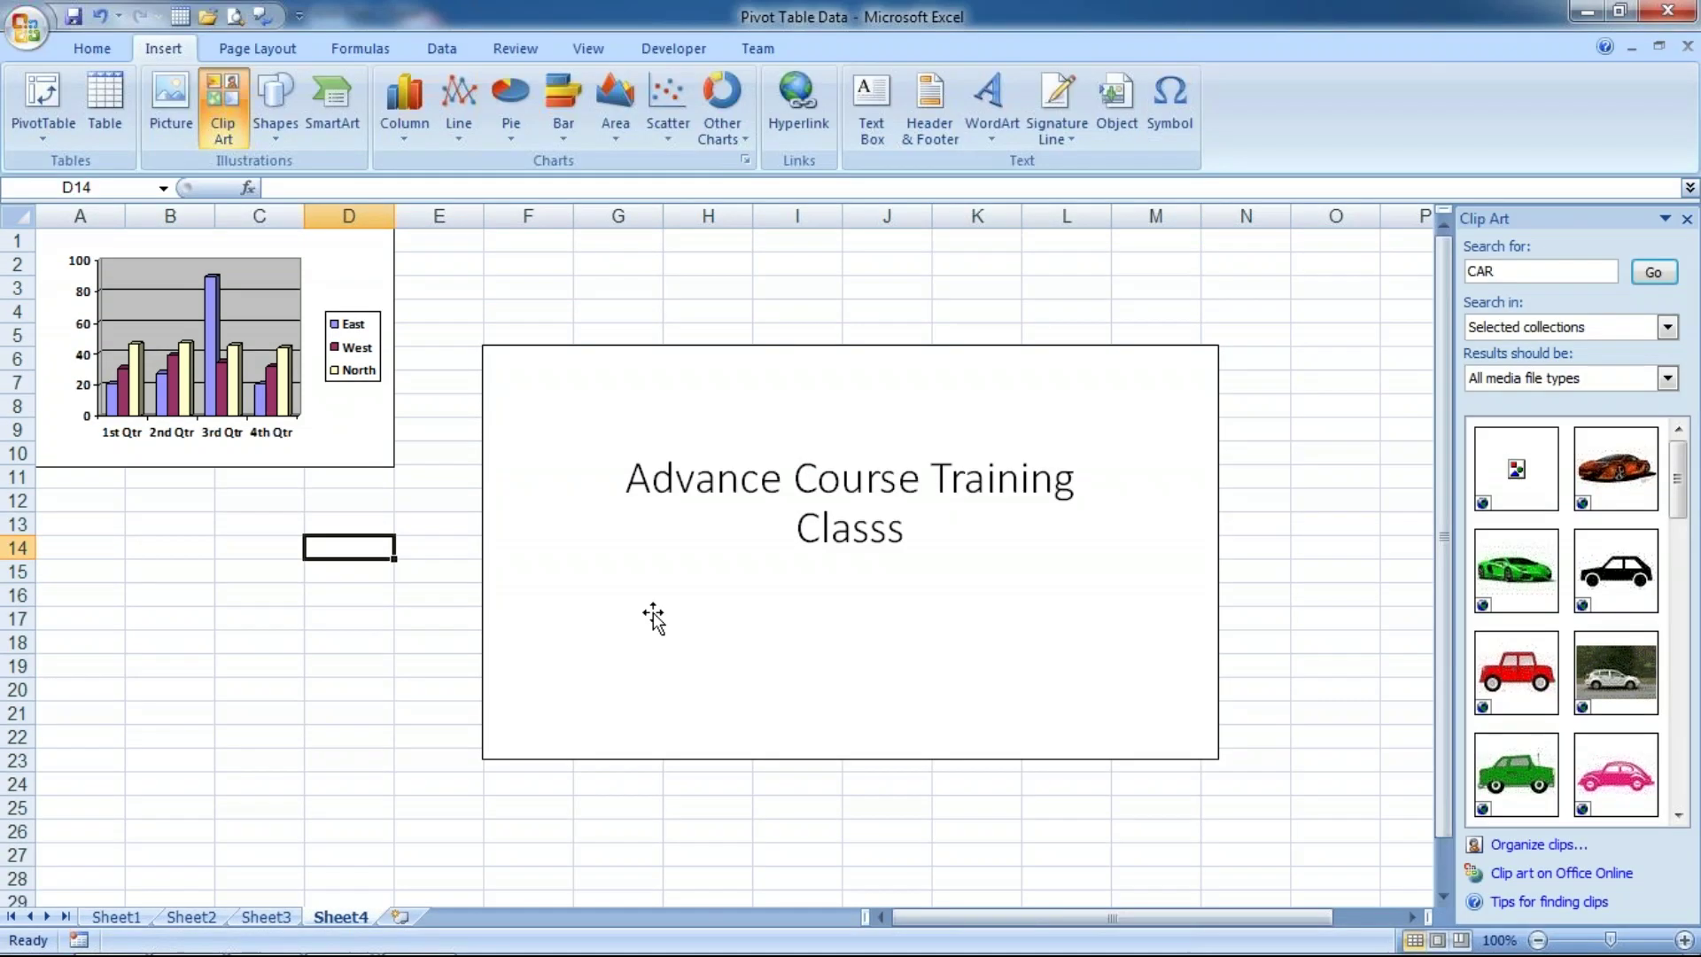
click(653, 618)
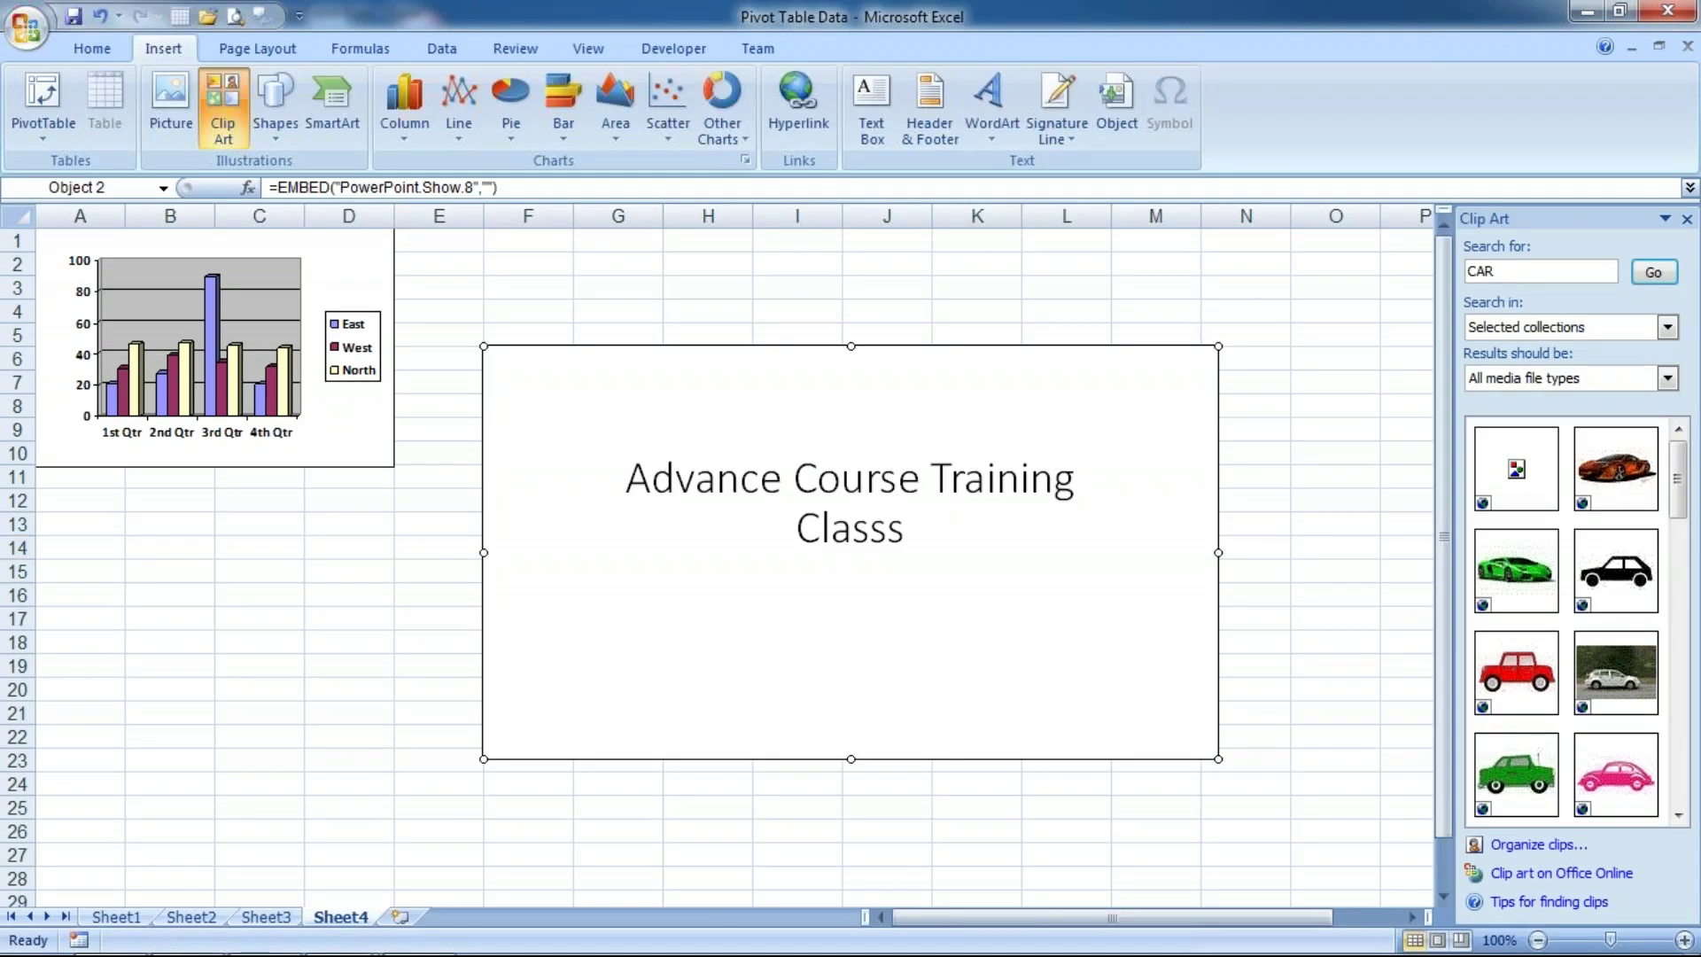
key(F5)
key(Escape)
key(F5)
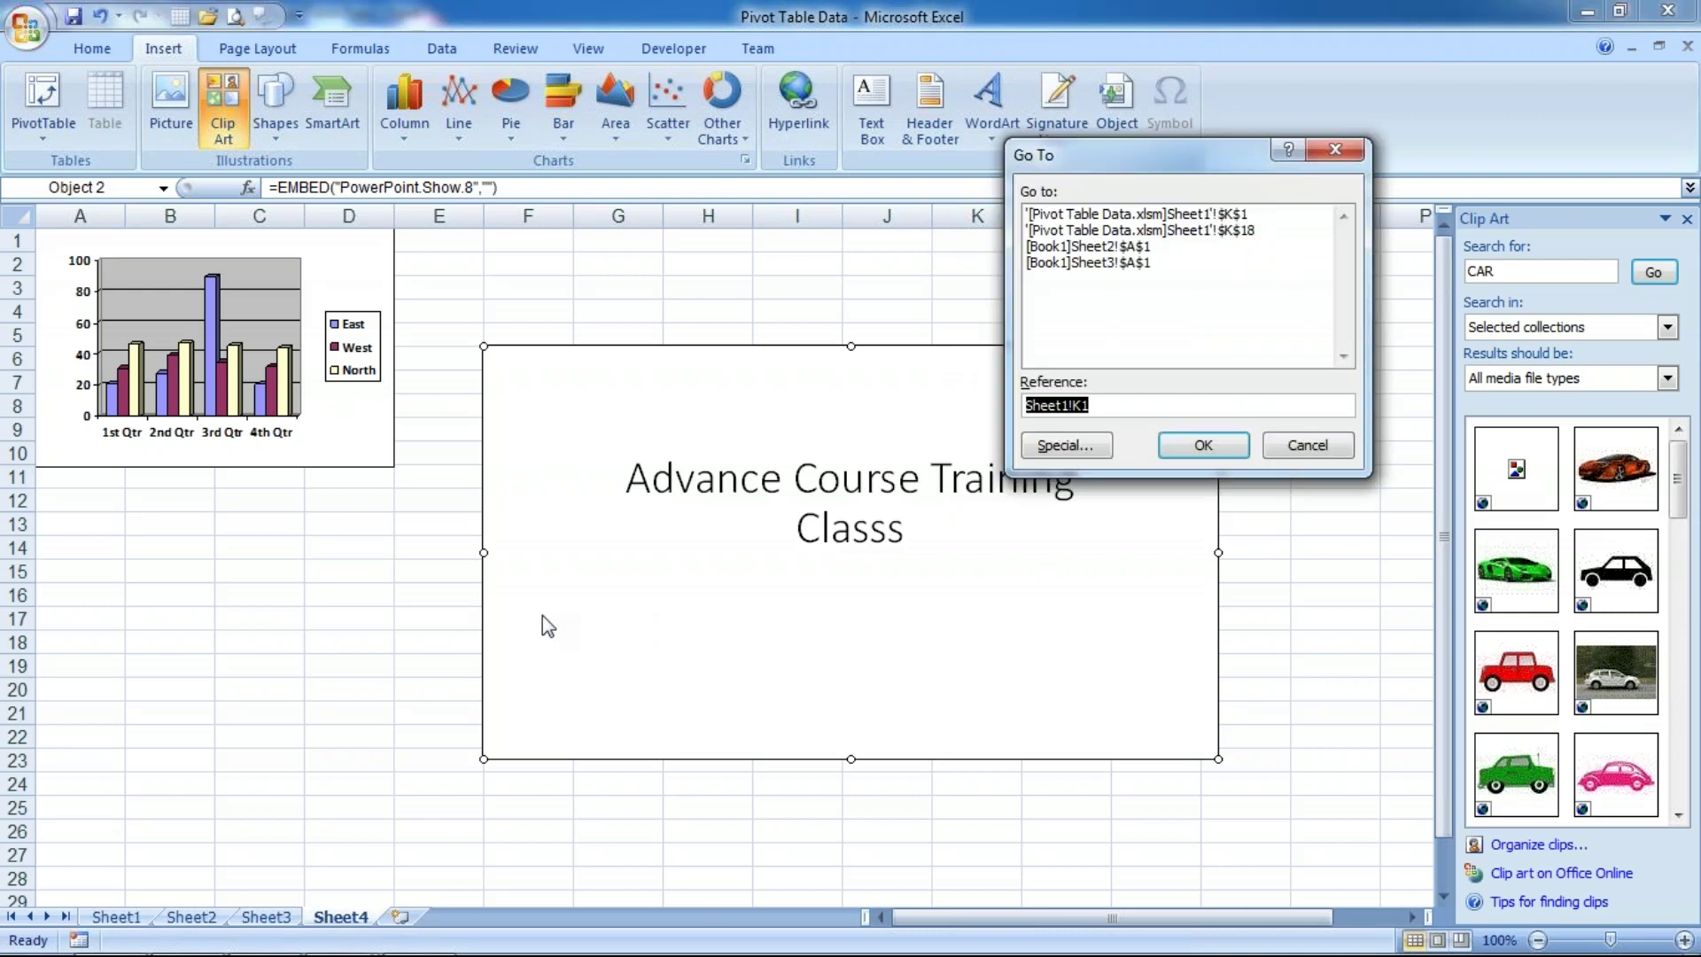
key(Escape)
double_click(542, 615)
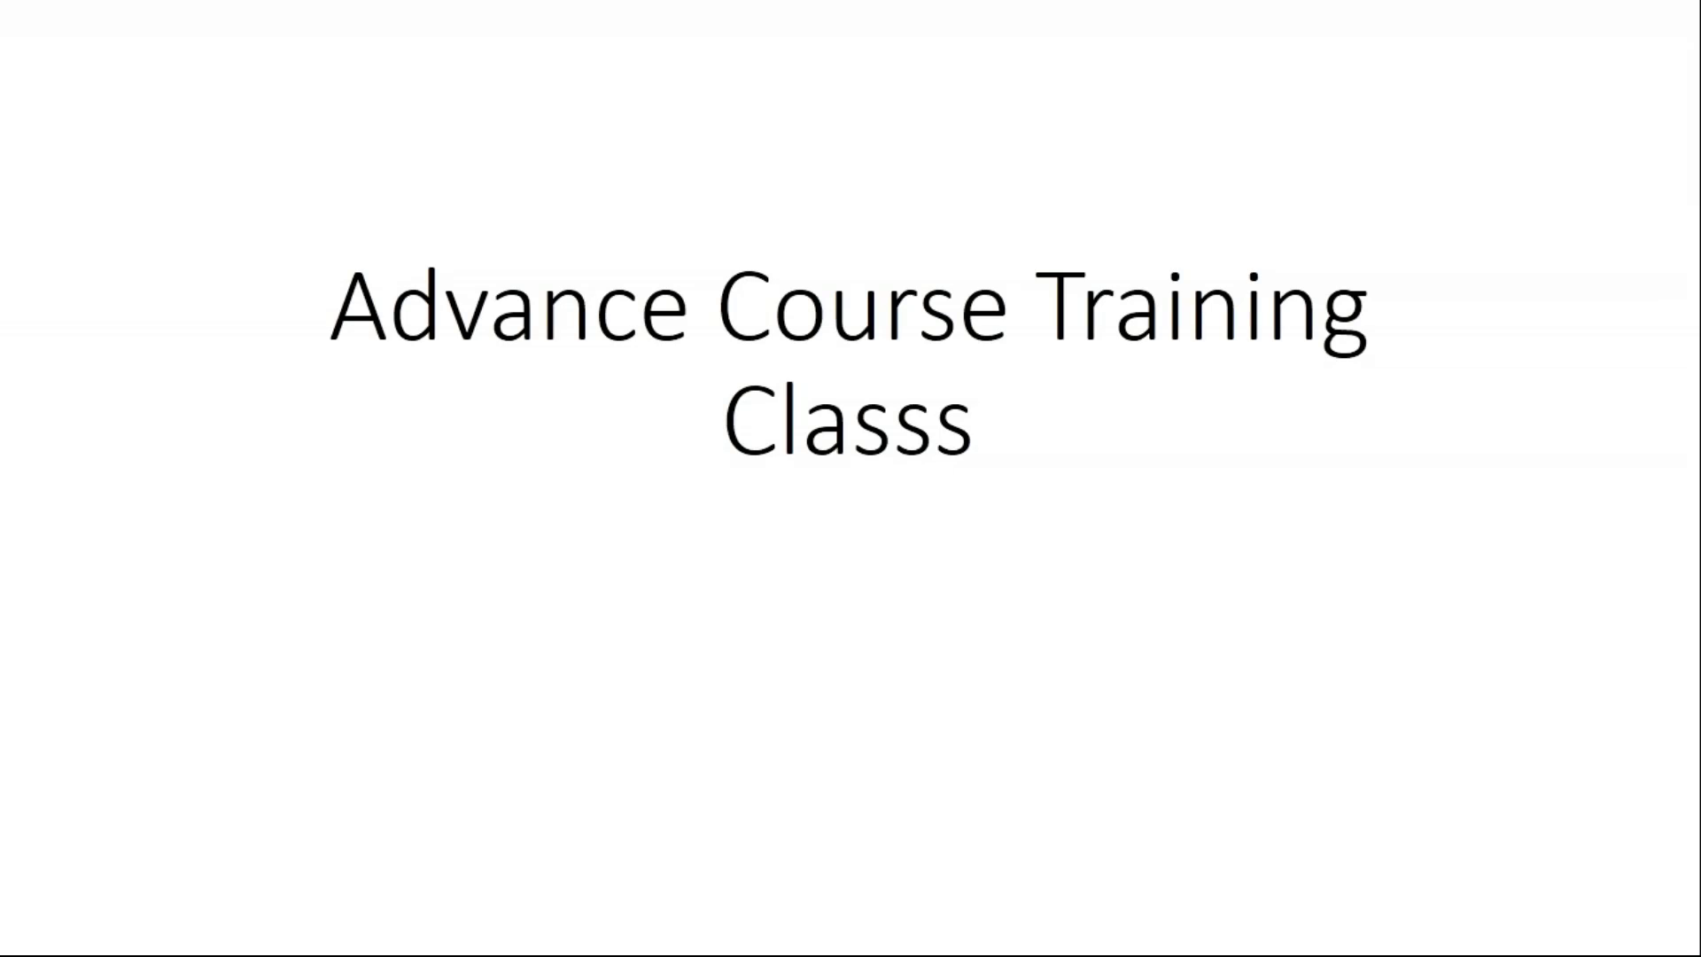
click(926, 343)
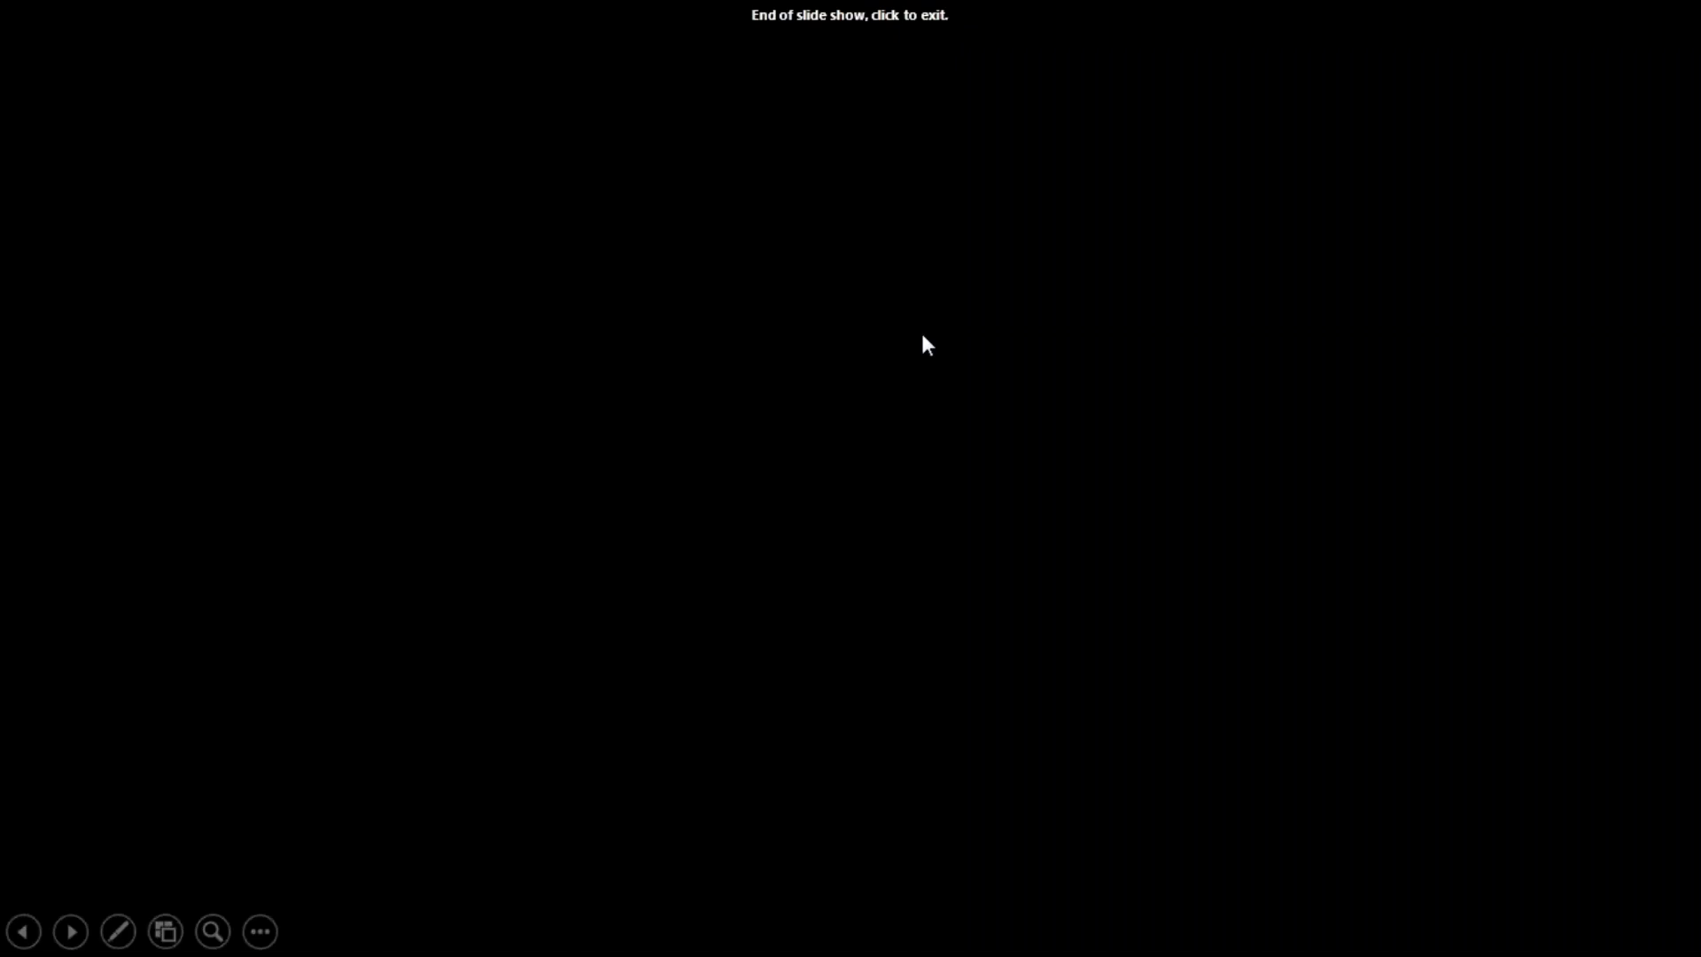
click(923, 338)
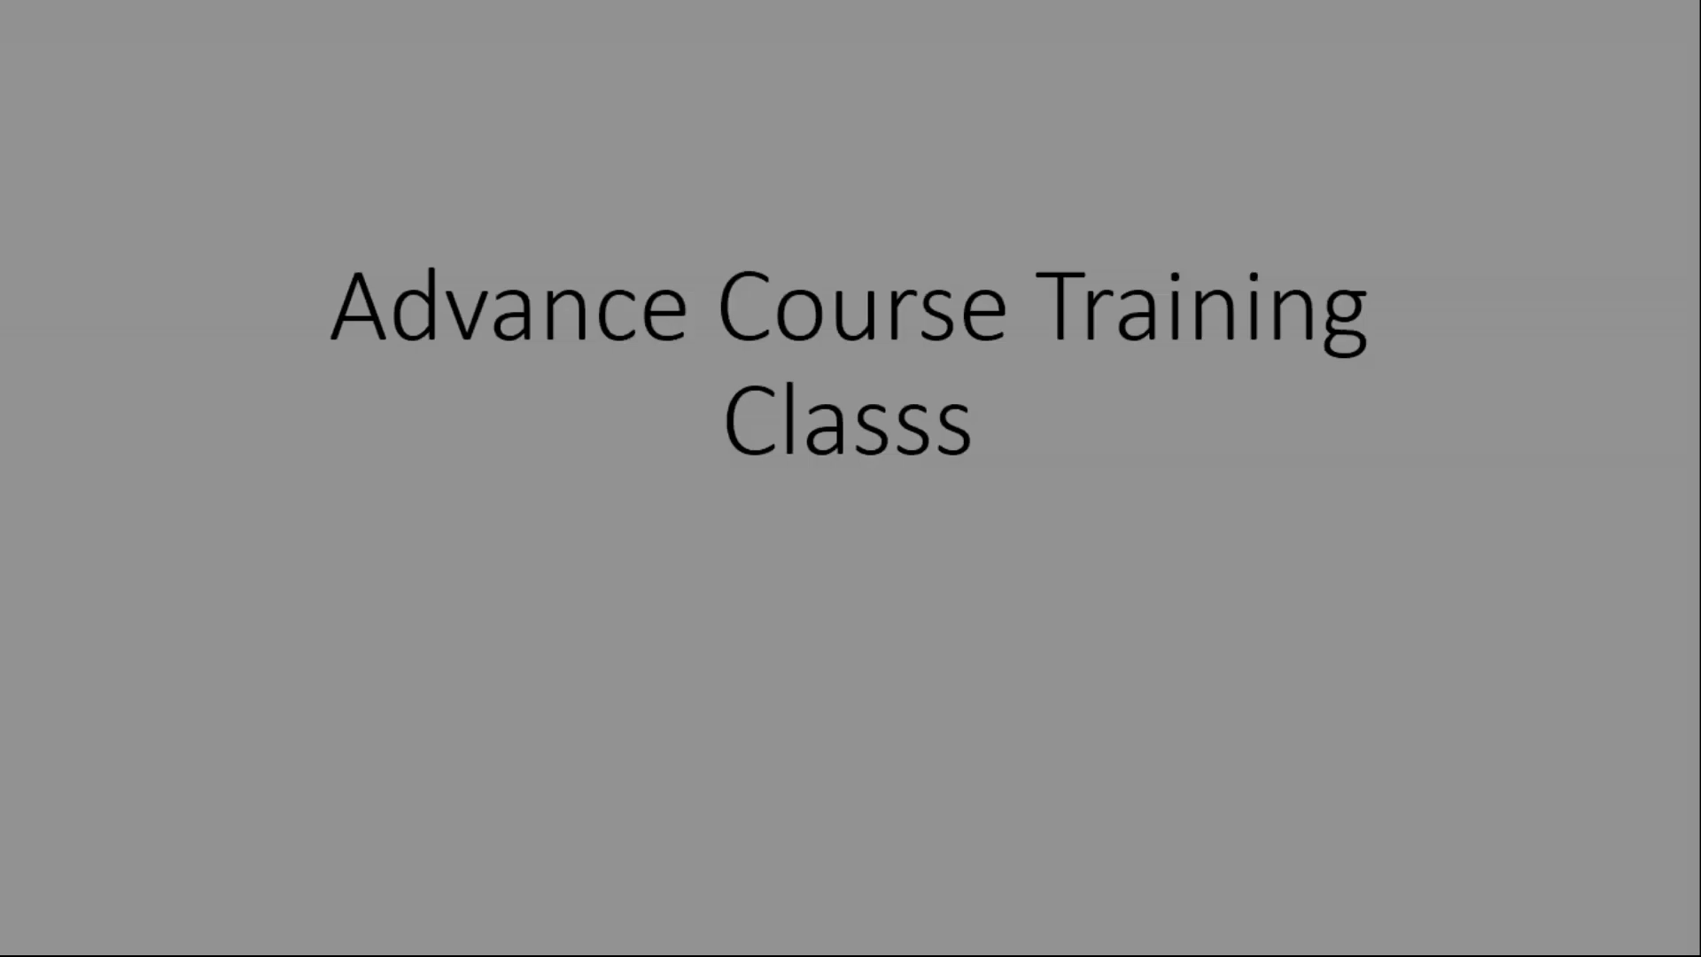
key(Escape)
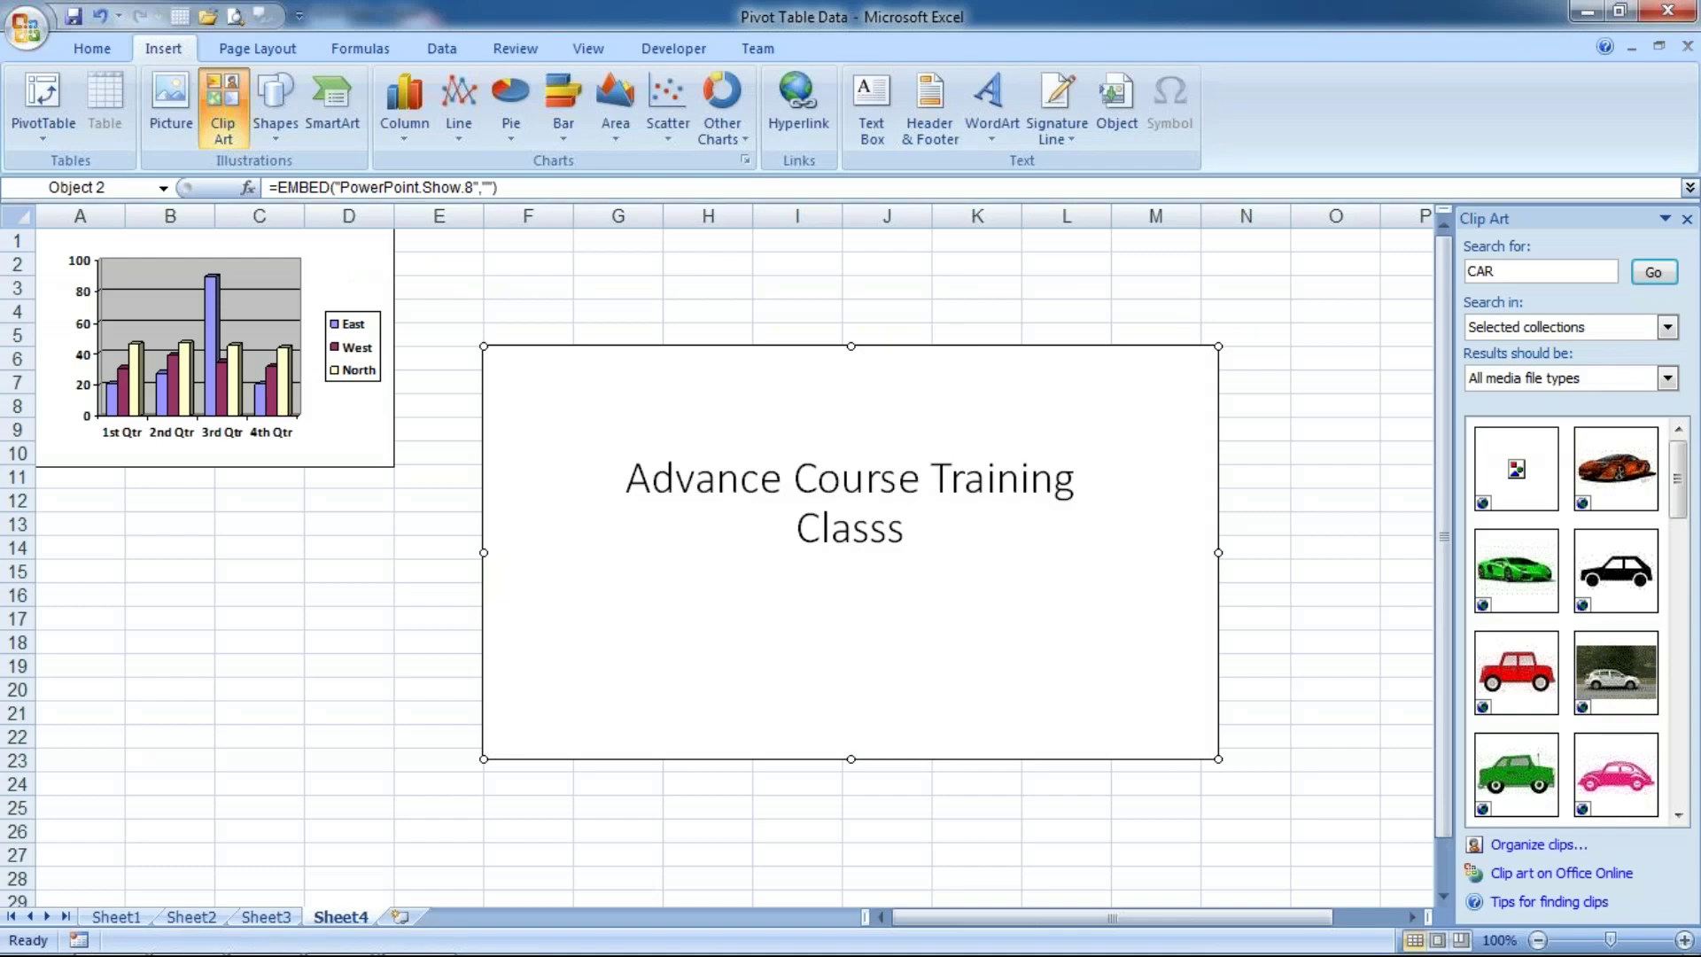
Embed a new blank Microsoft PowerPoint 97-2003 Presentation object in the sheet.
click(1043, 140)
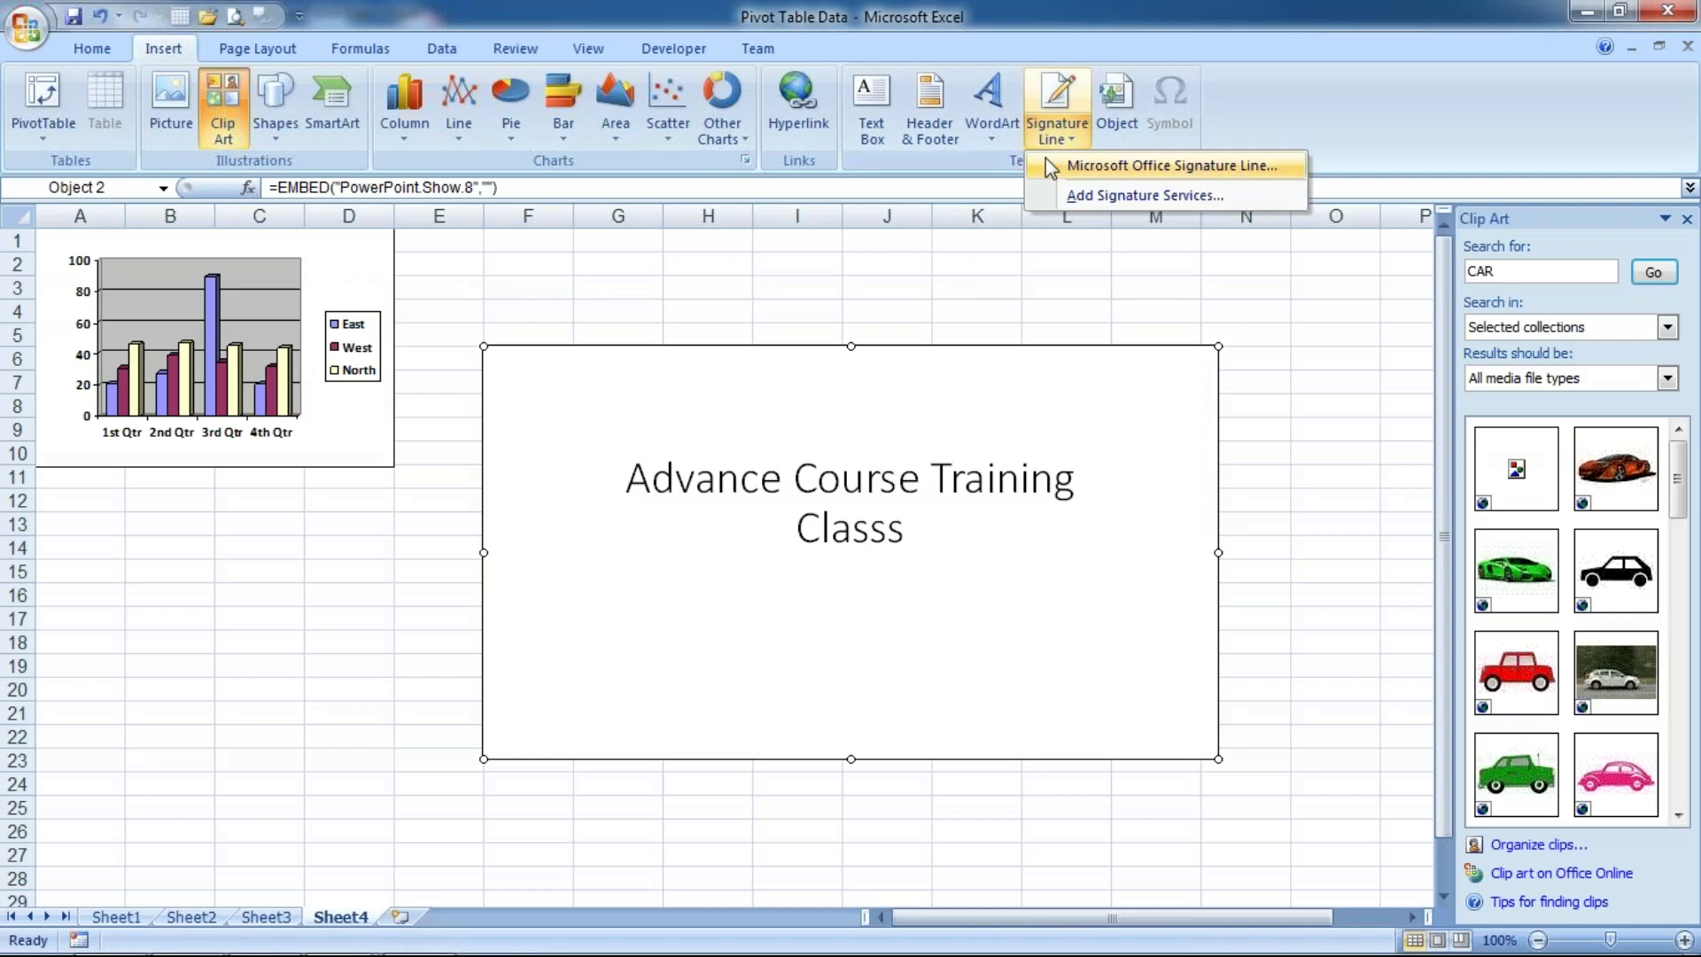
click(1025, 337)
click(1104, 129)
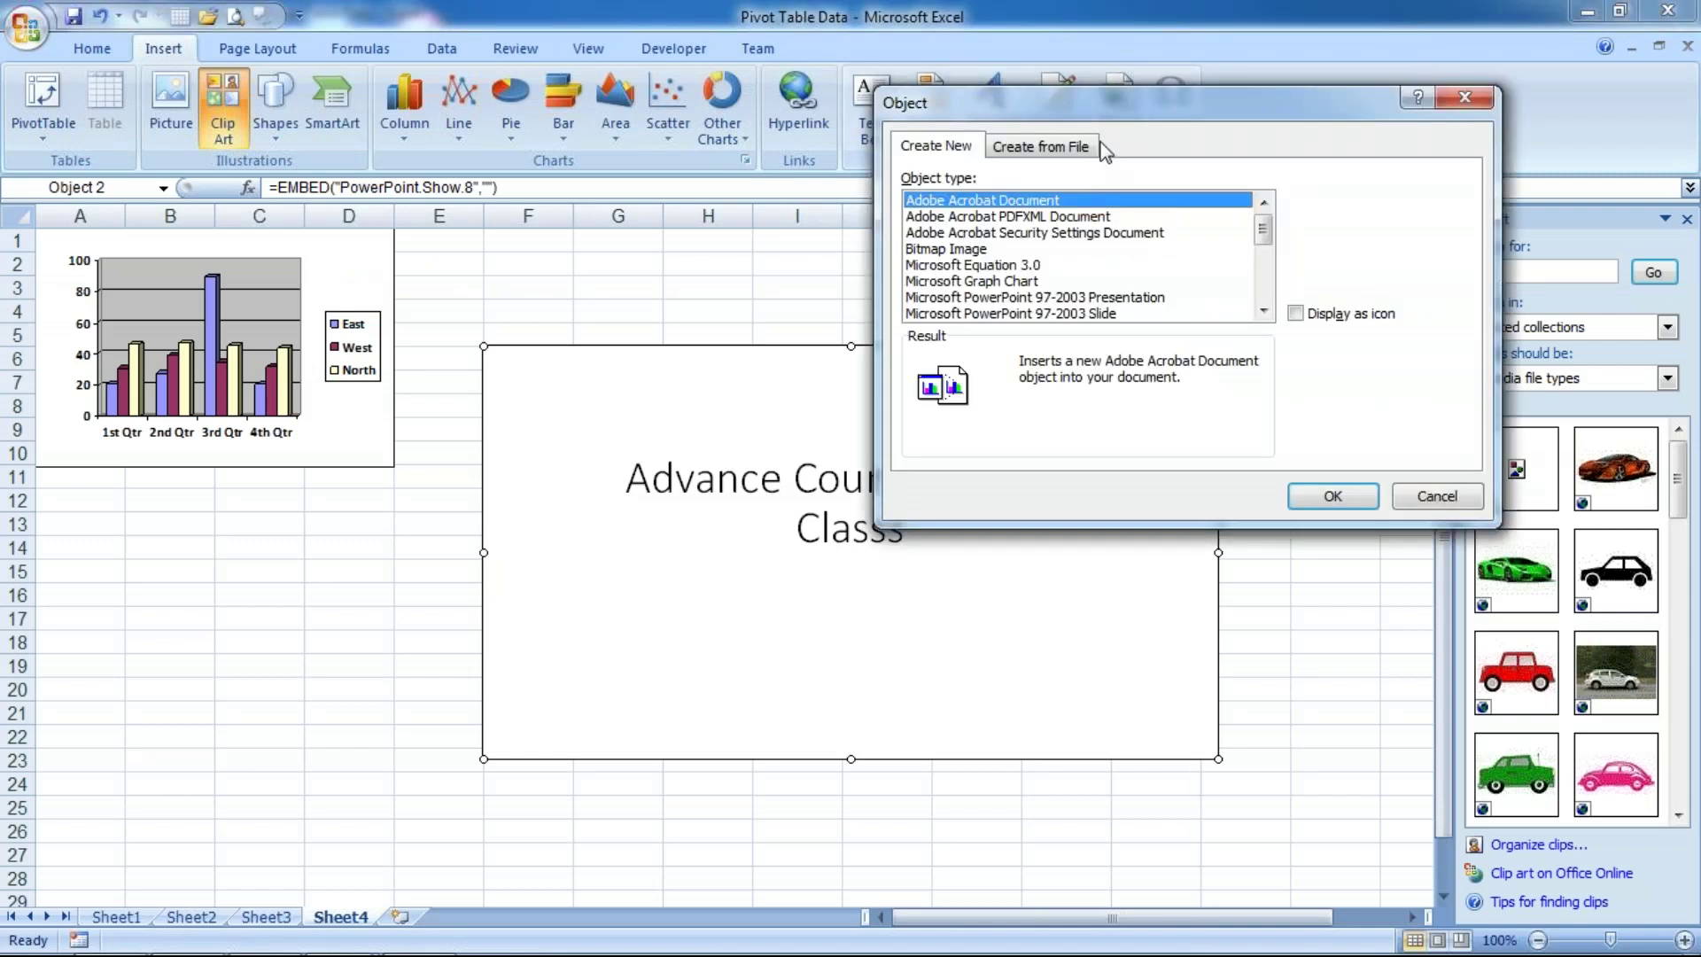
click(1055, 299)
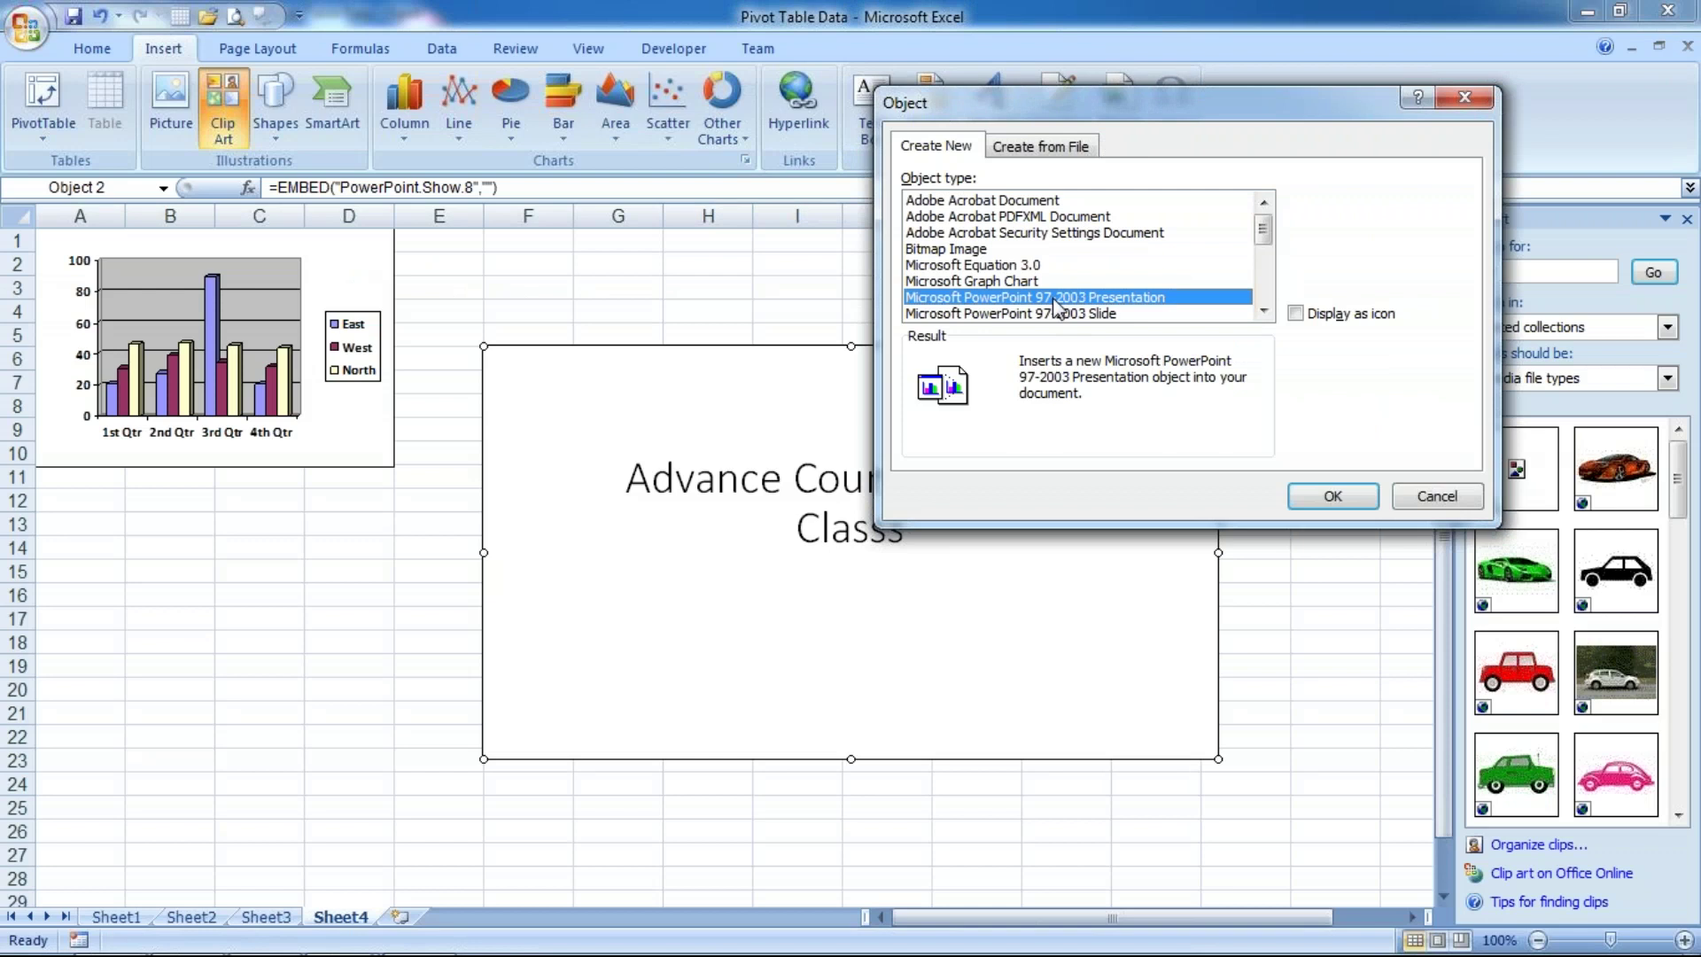
double_click(1056, 304)
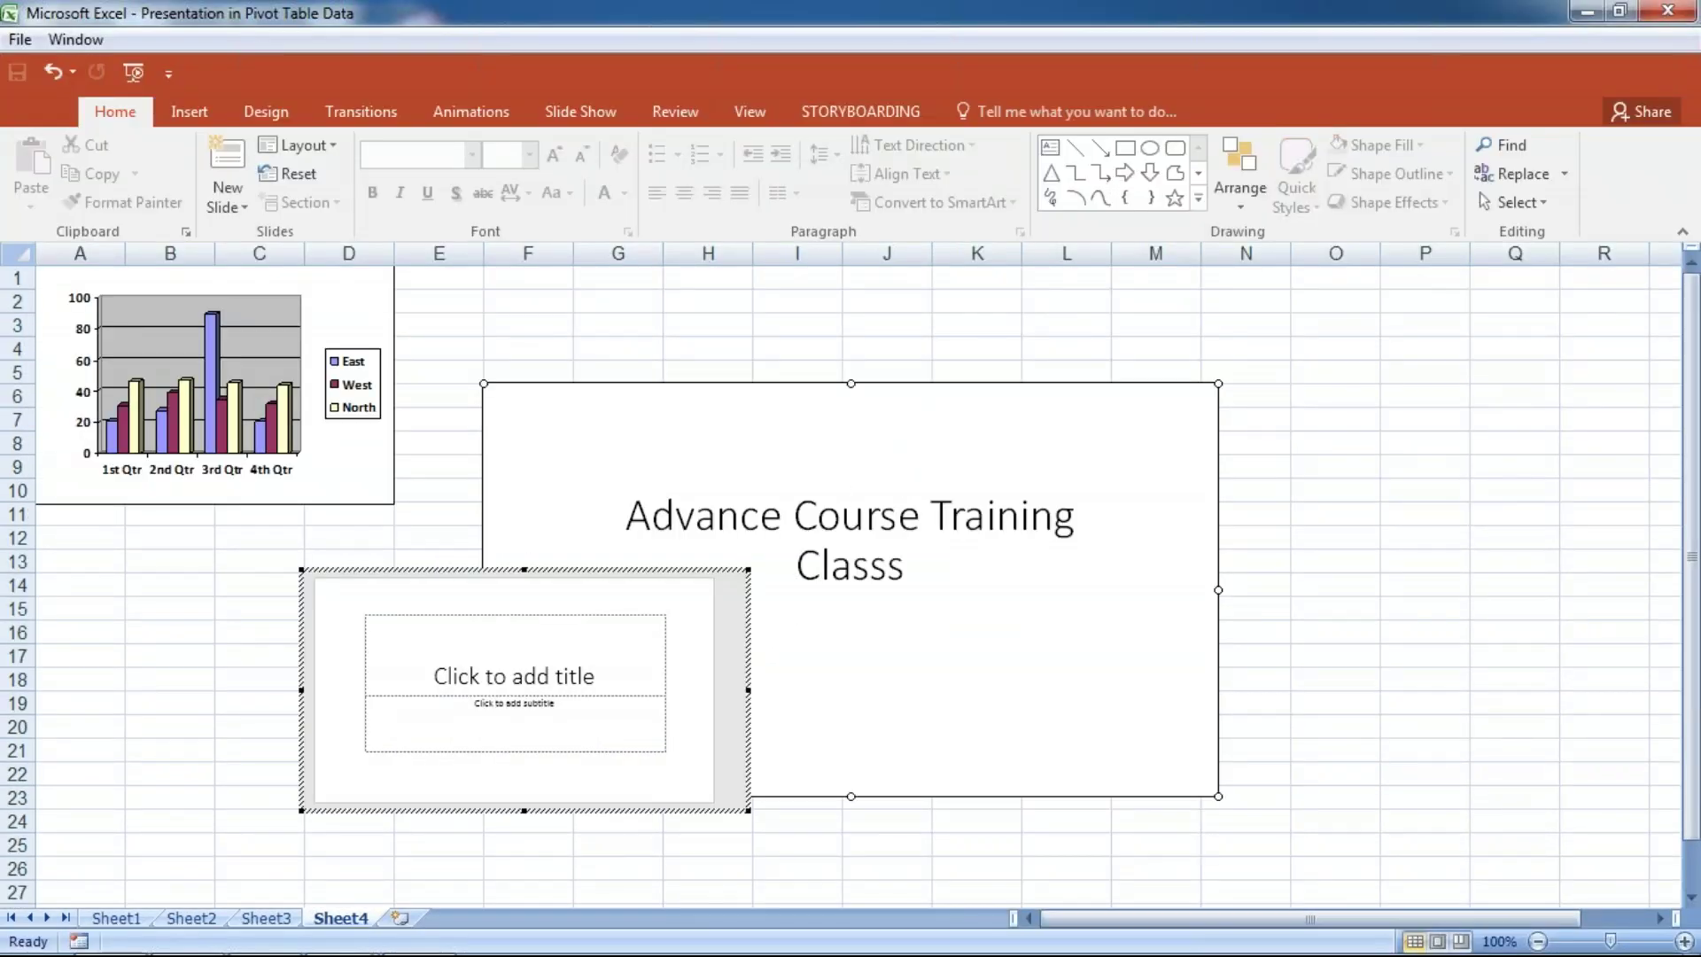
key(Escape)
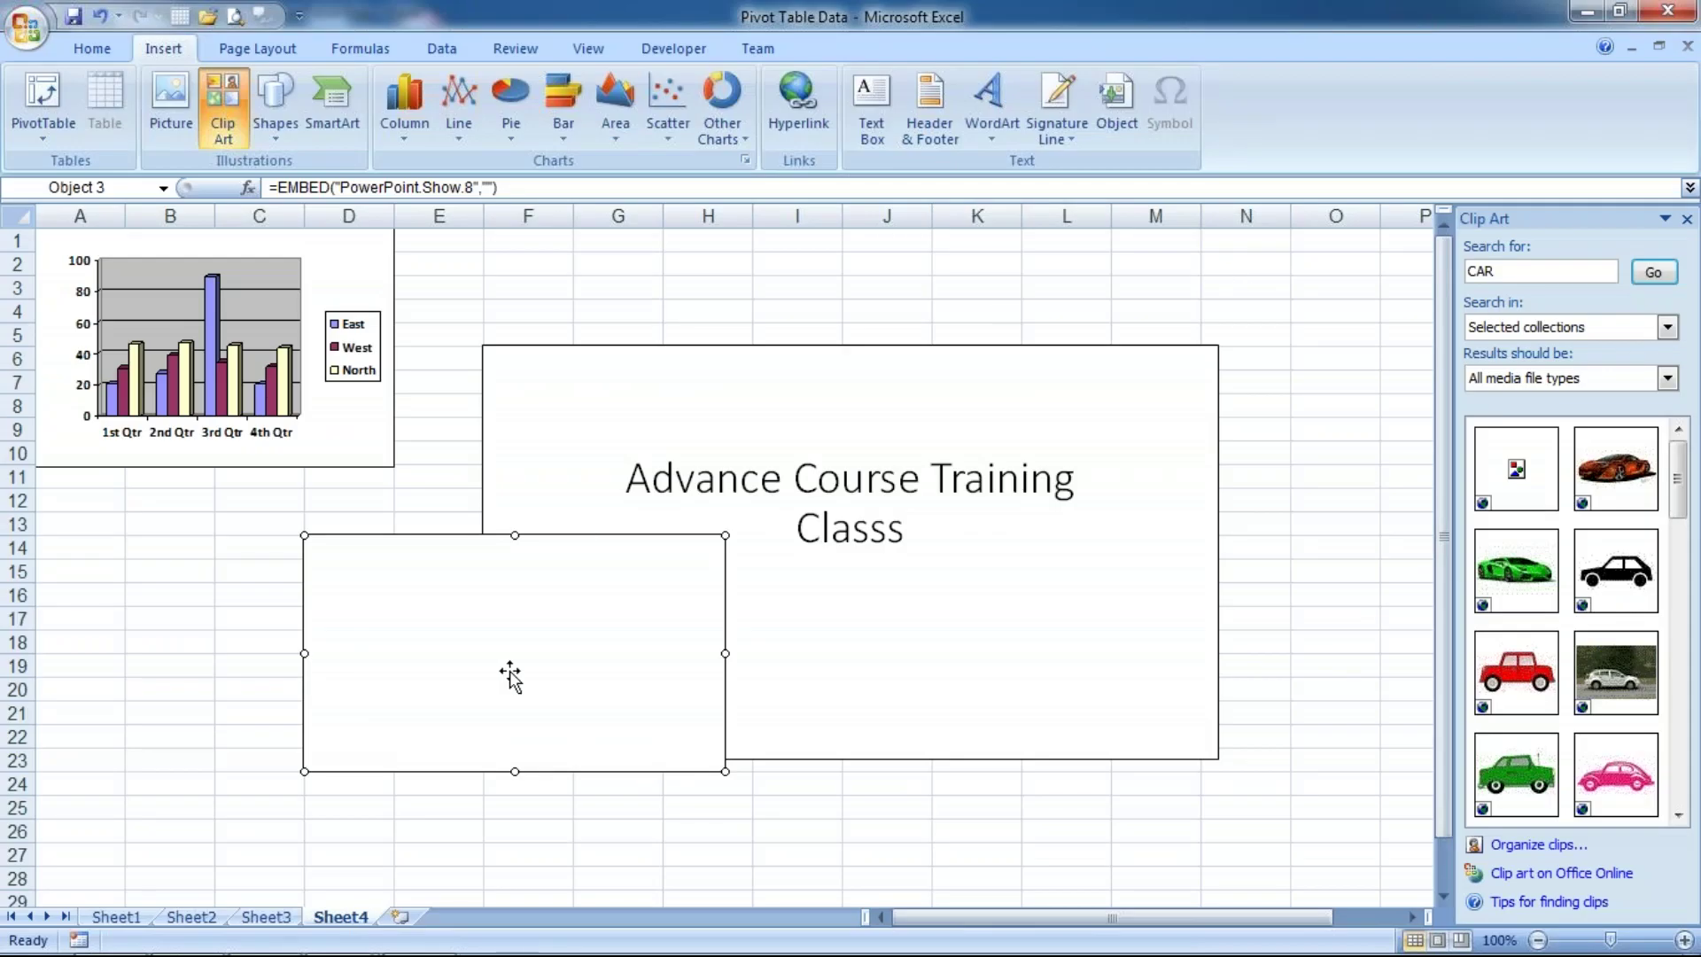
Delete that blank slide object and embed another blank PowerPoint presentation object.
right_click(506, 675)
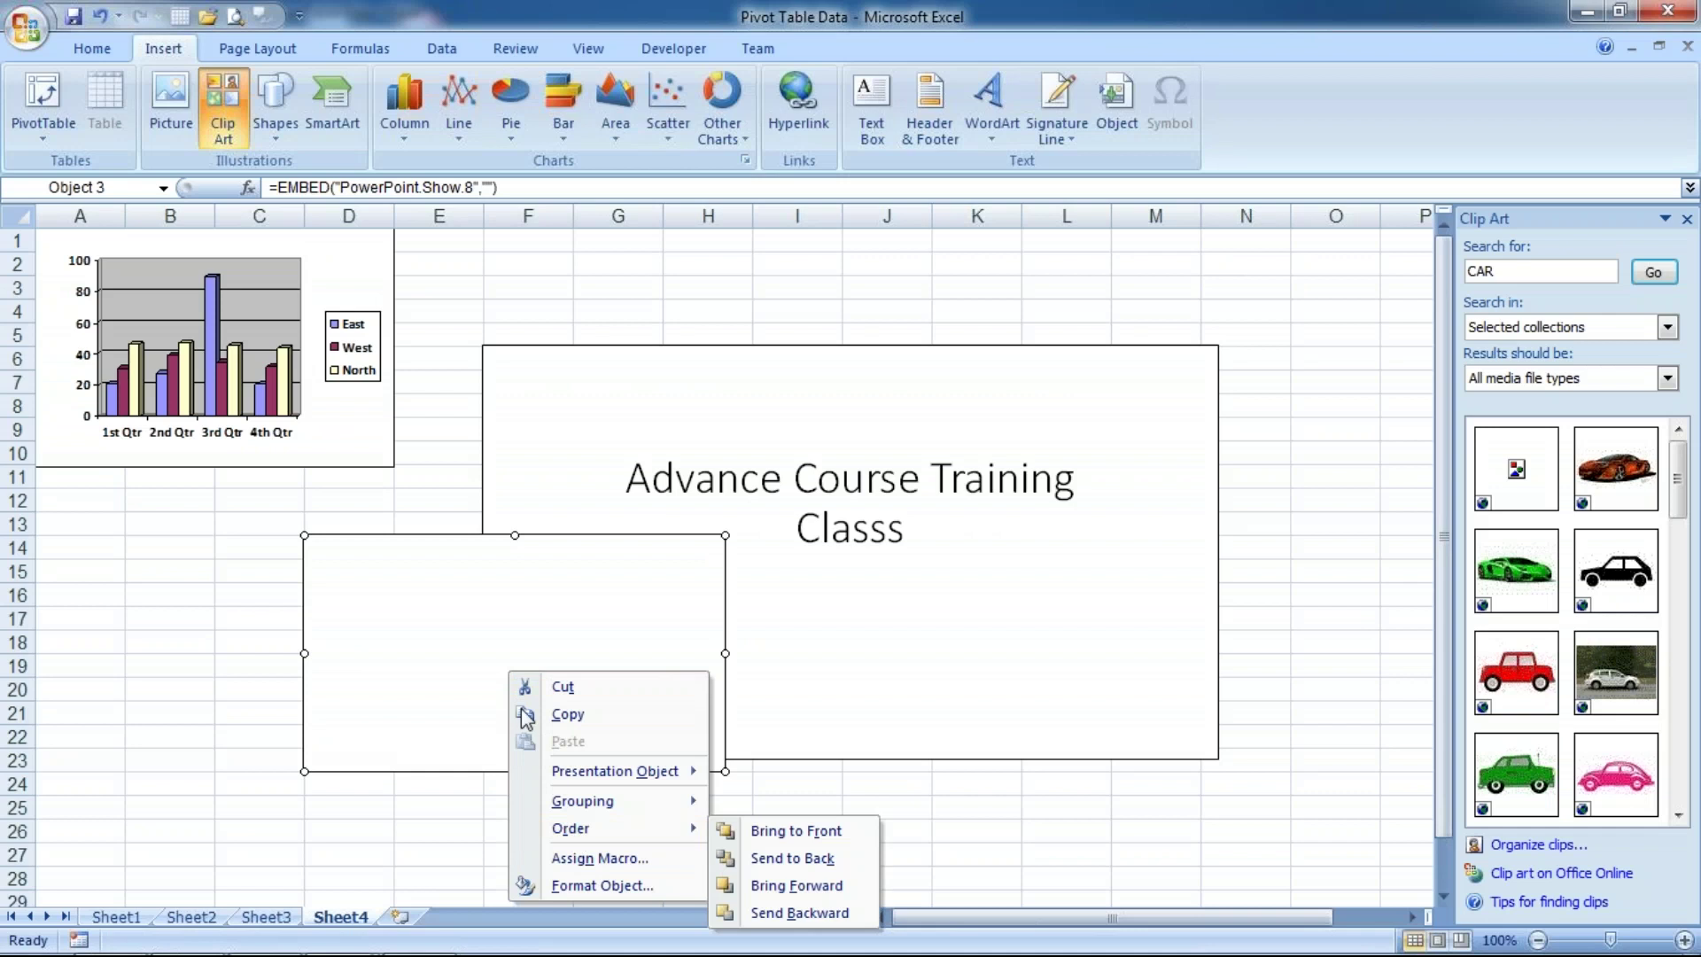
key(Escape)
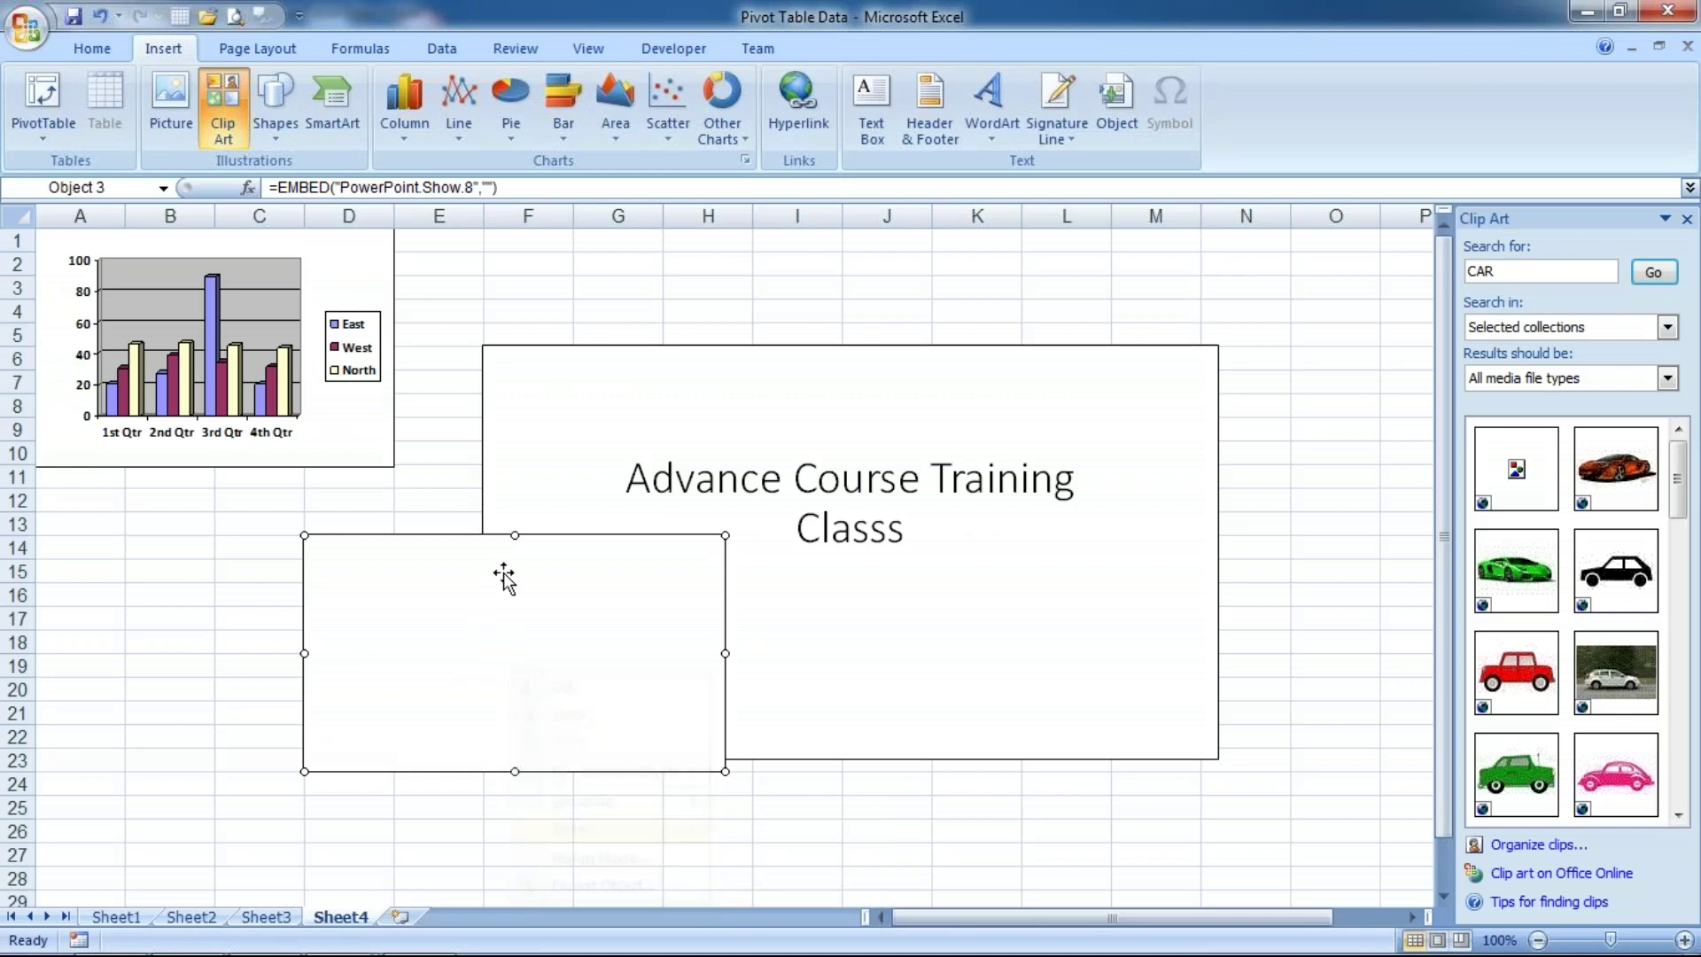
key(Delete)
click(826, 536)
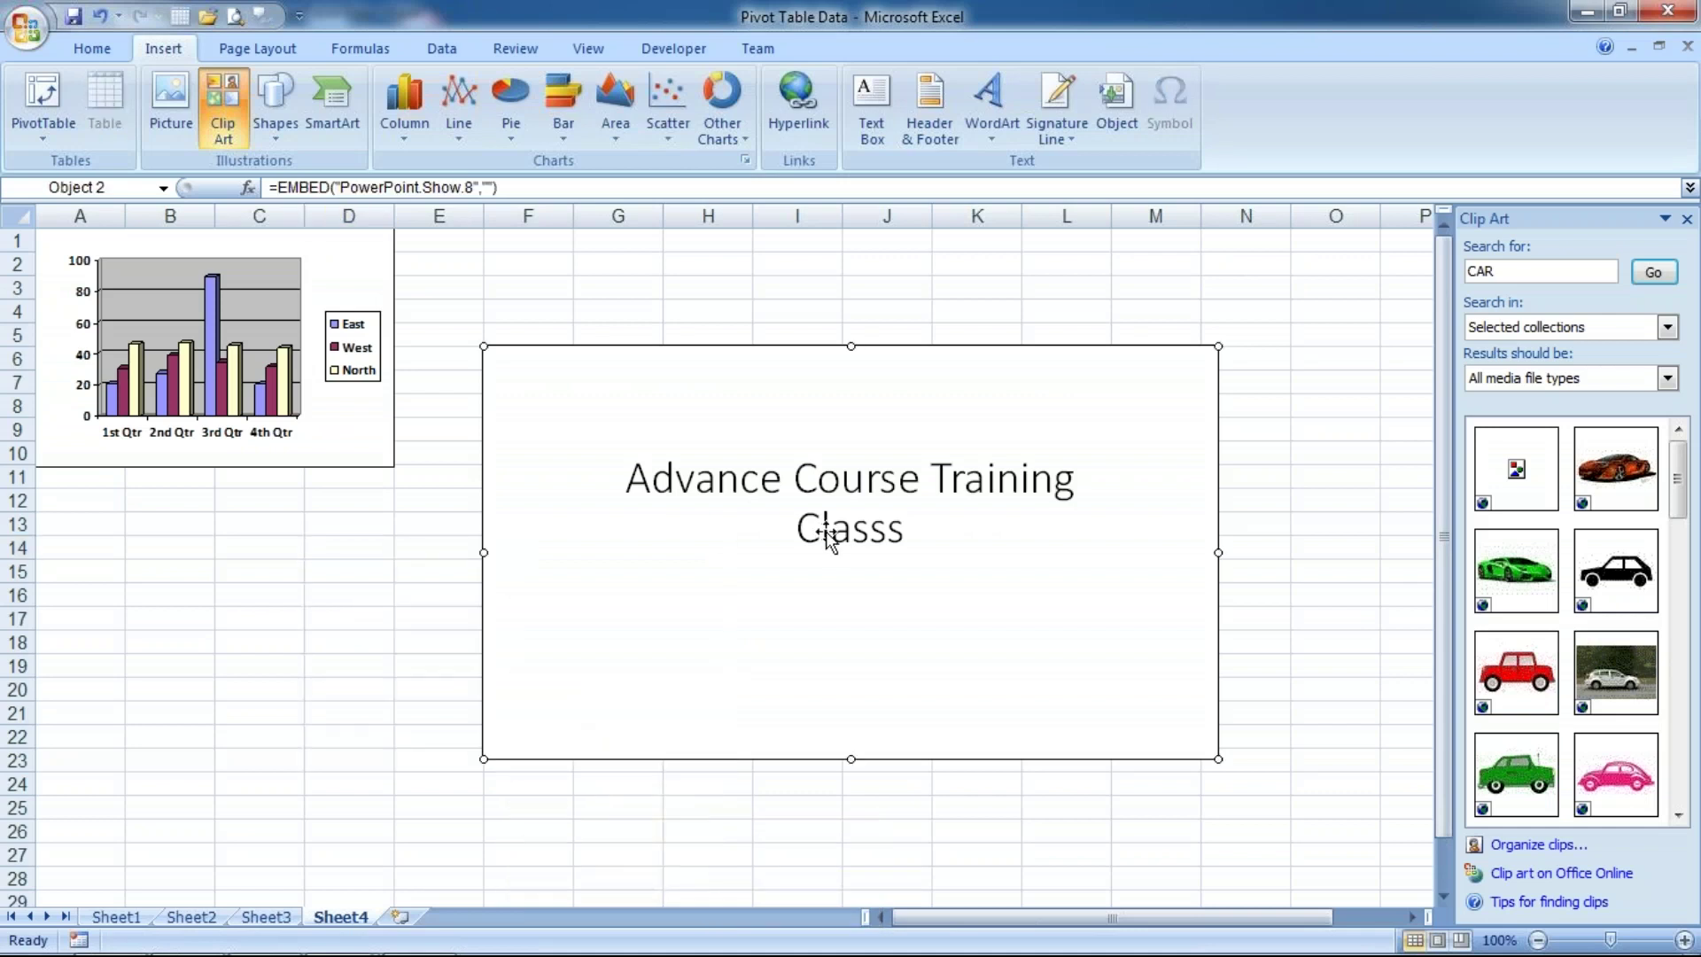
click(1116, 102)
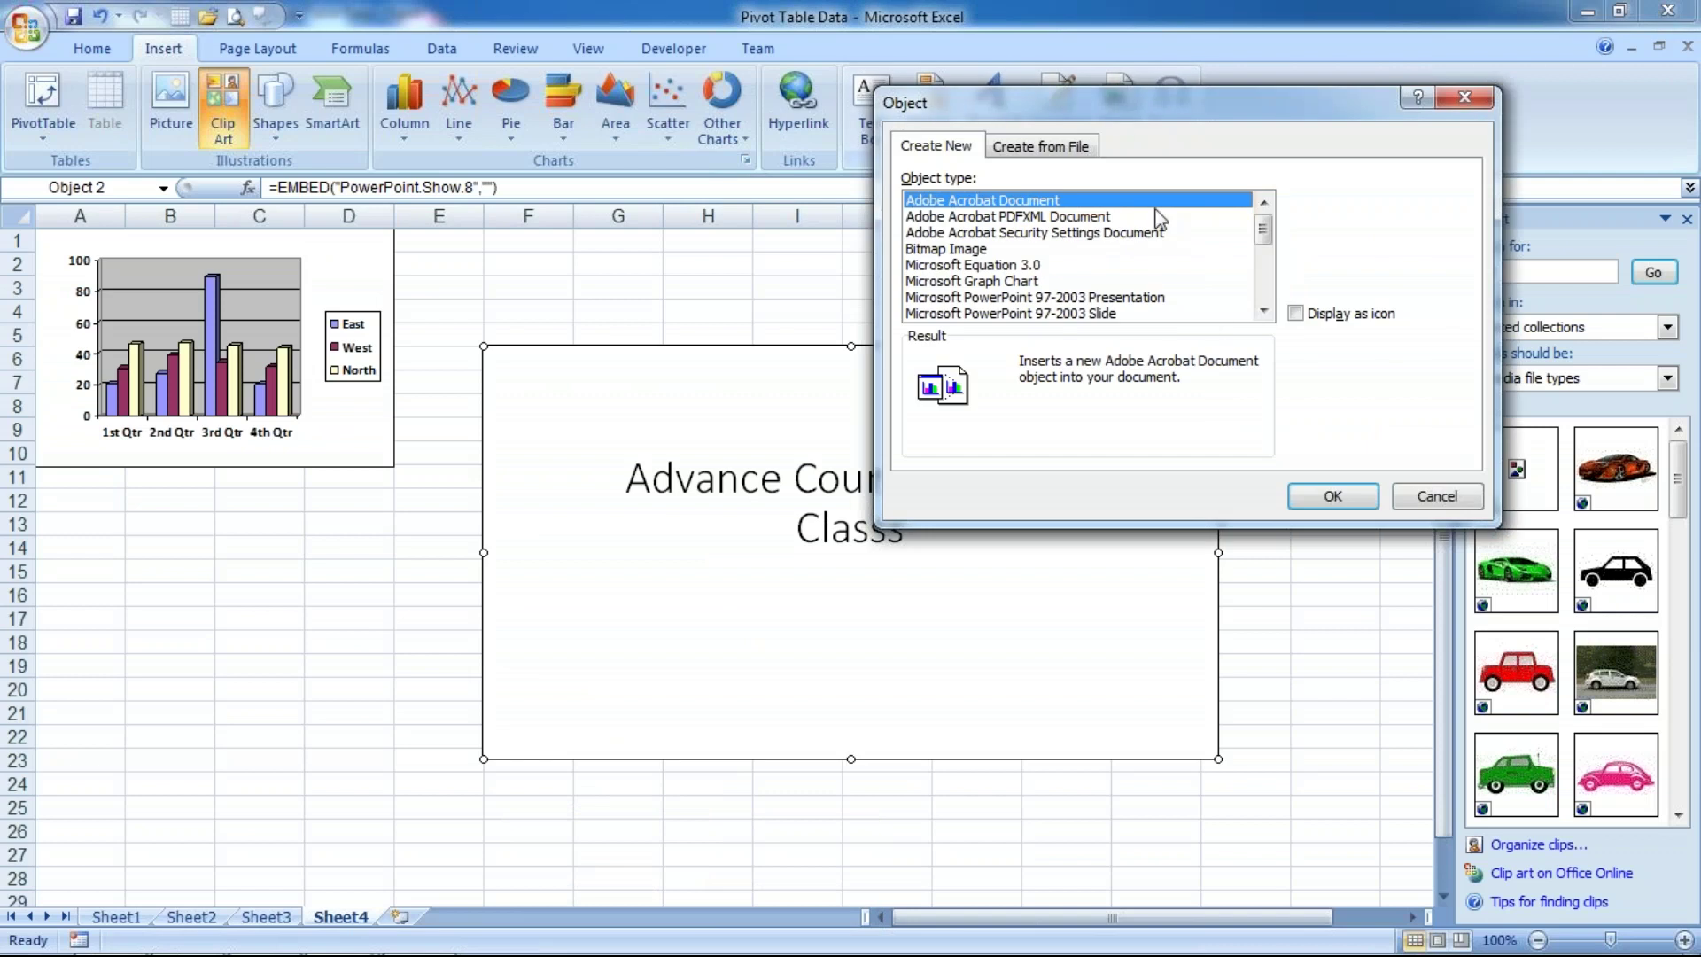
double_click(1130, 298)
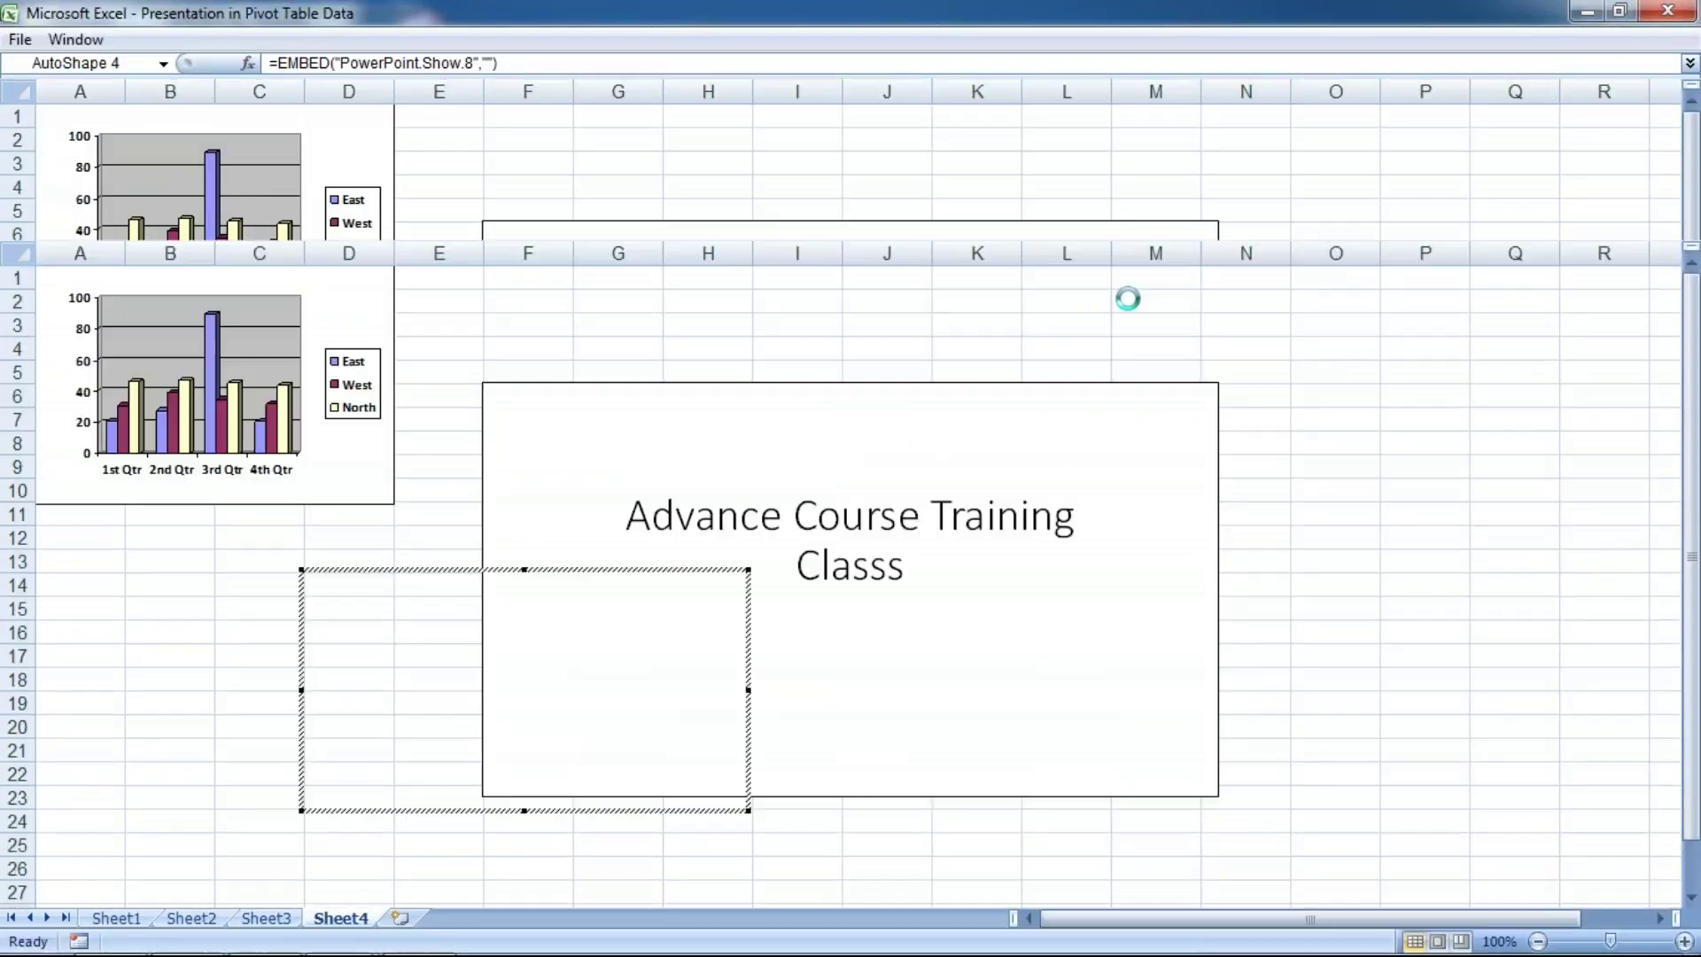
Insert the Lighthouse picture from Sample Pictures into the embedded slide.
click(183, 115)
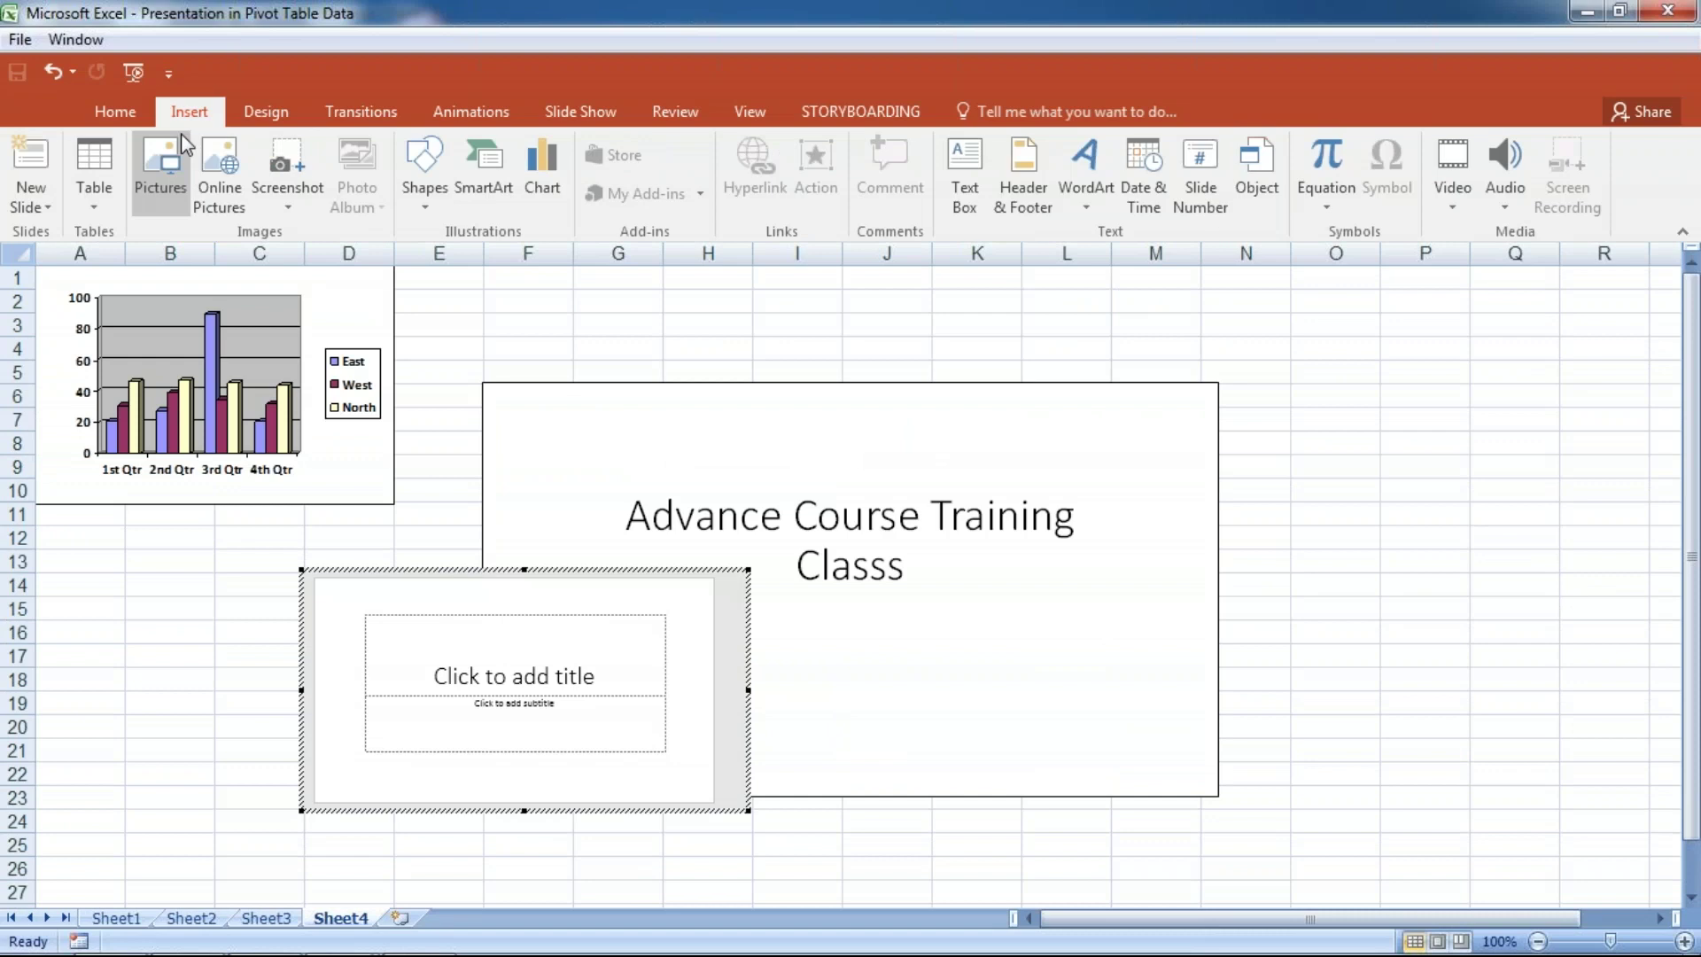
click(160, 170)
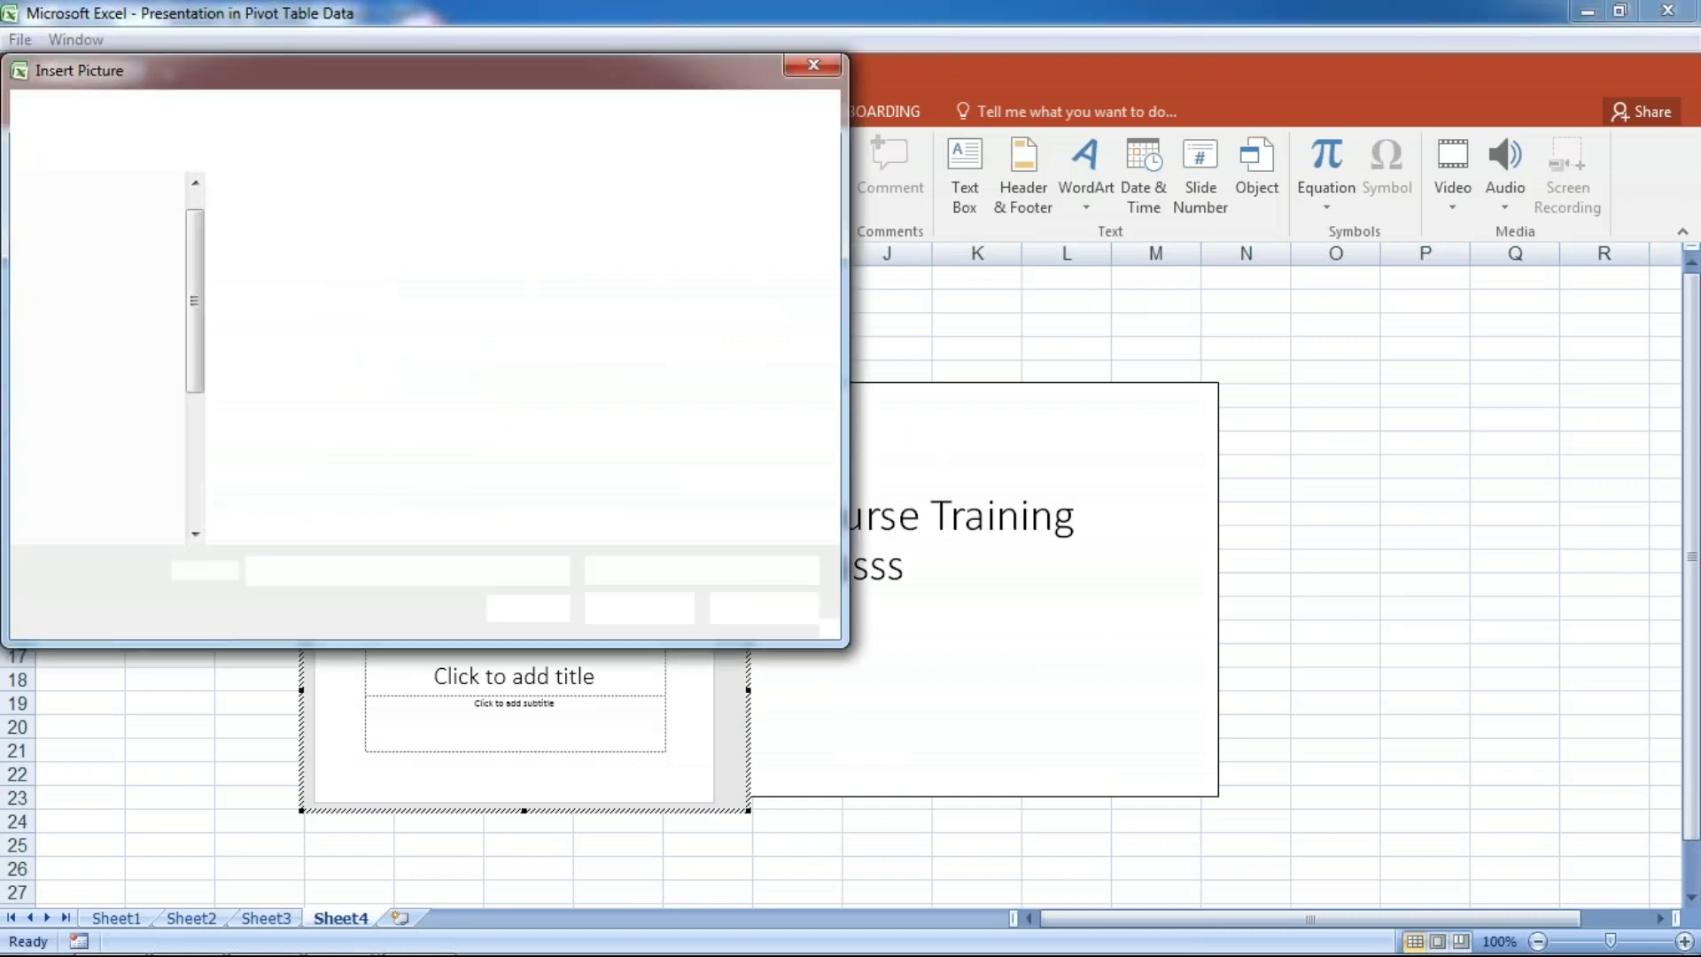
double_click(561, 321)
double_click(408, 400)
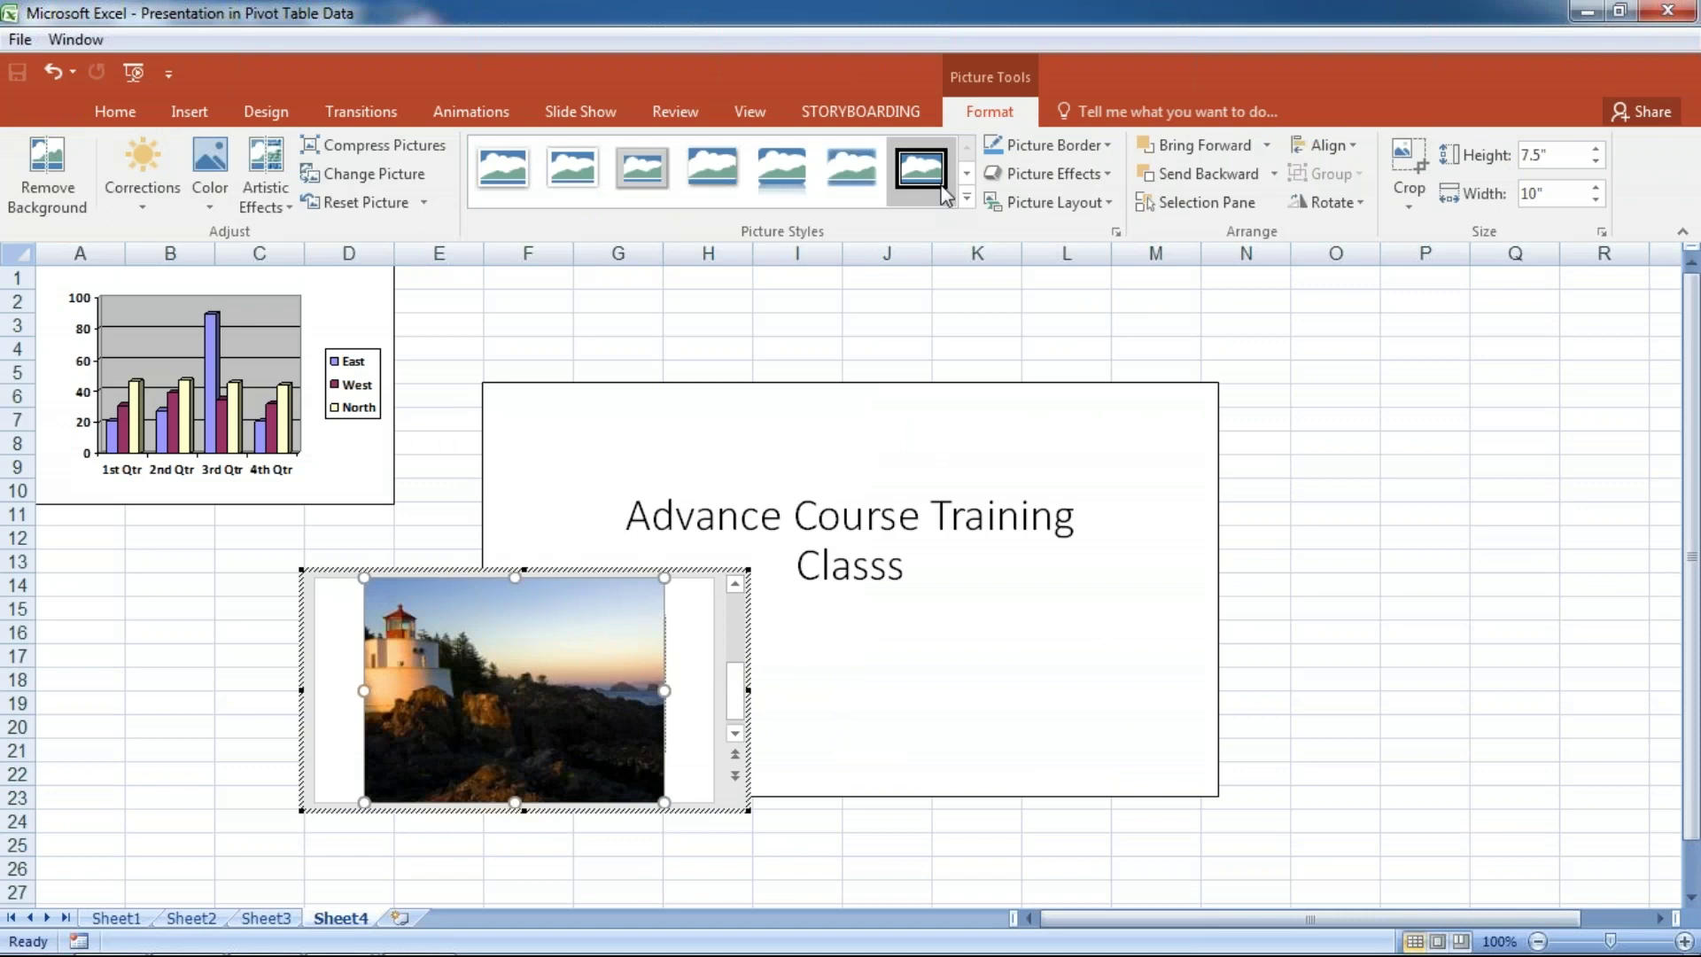
Give the Lighthouse photo a thick black frame style, grayscale colour and an artistic effect.
click(967, 197)
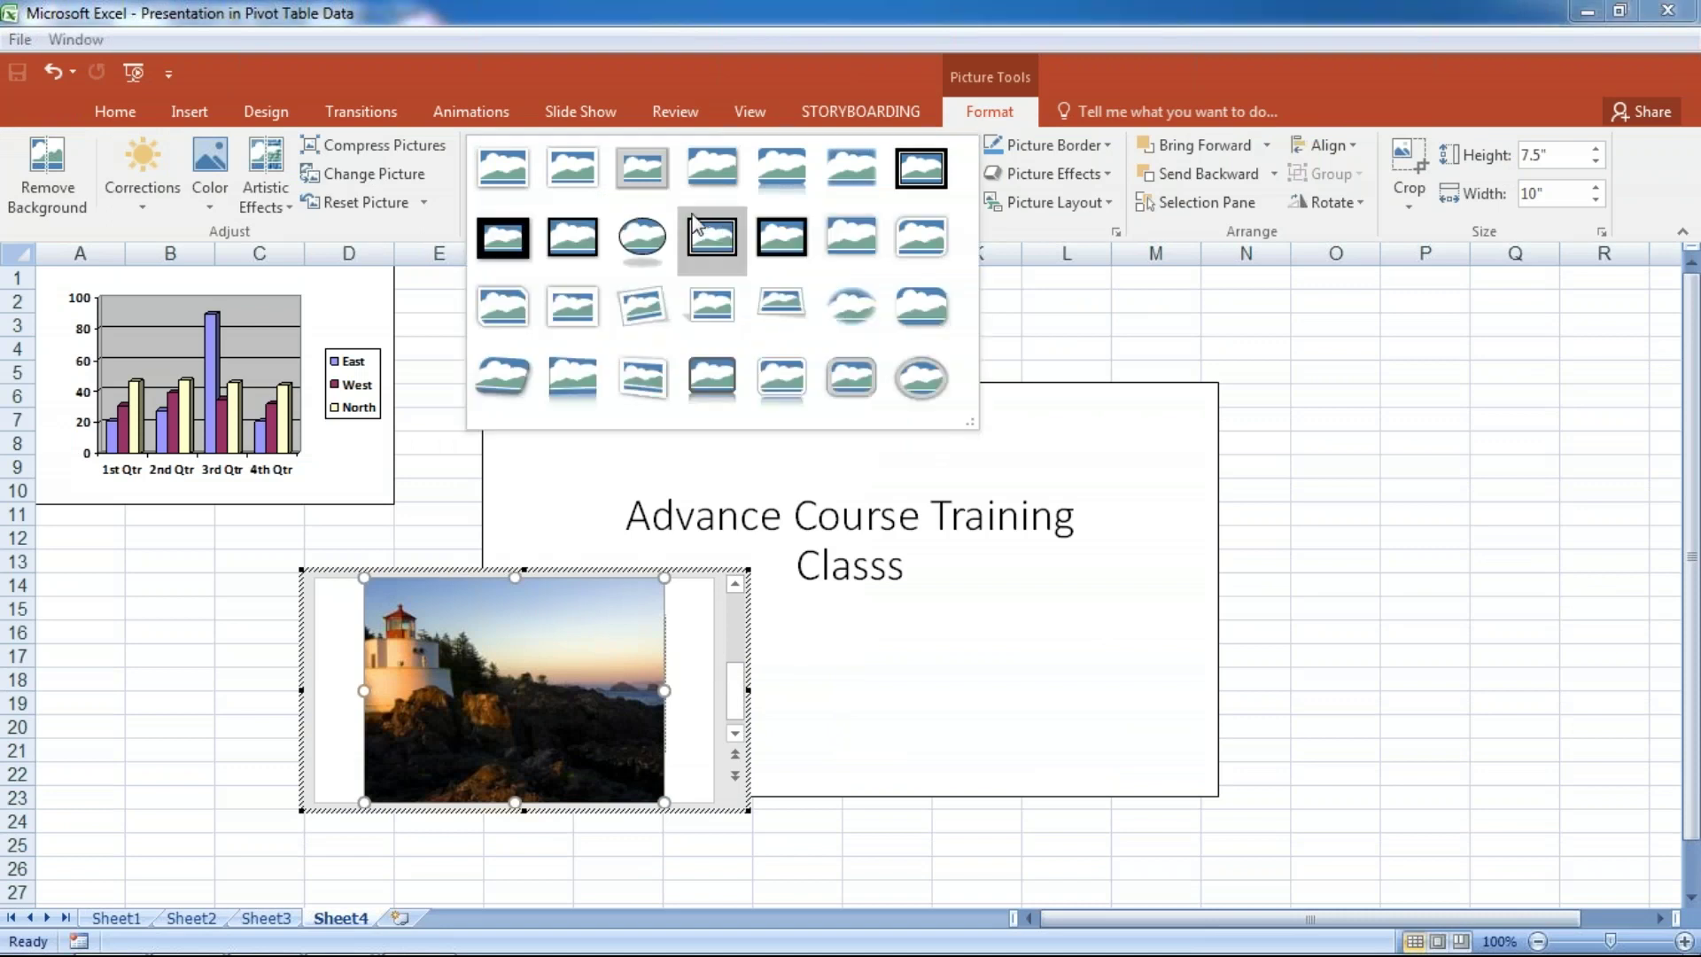
click(498, 248)
click(231, 204)
click(248, 275)
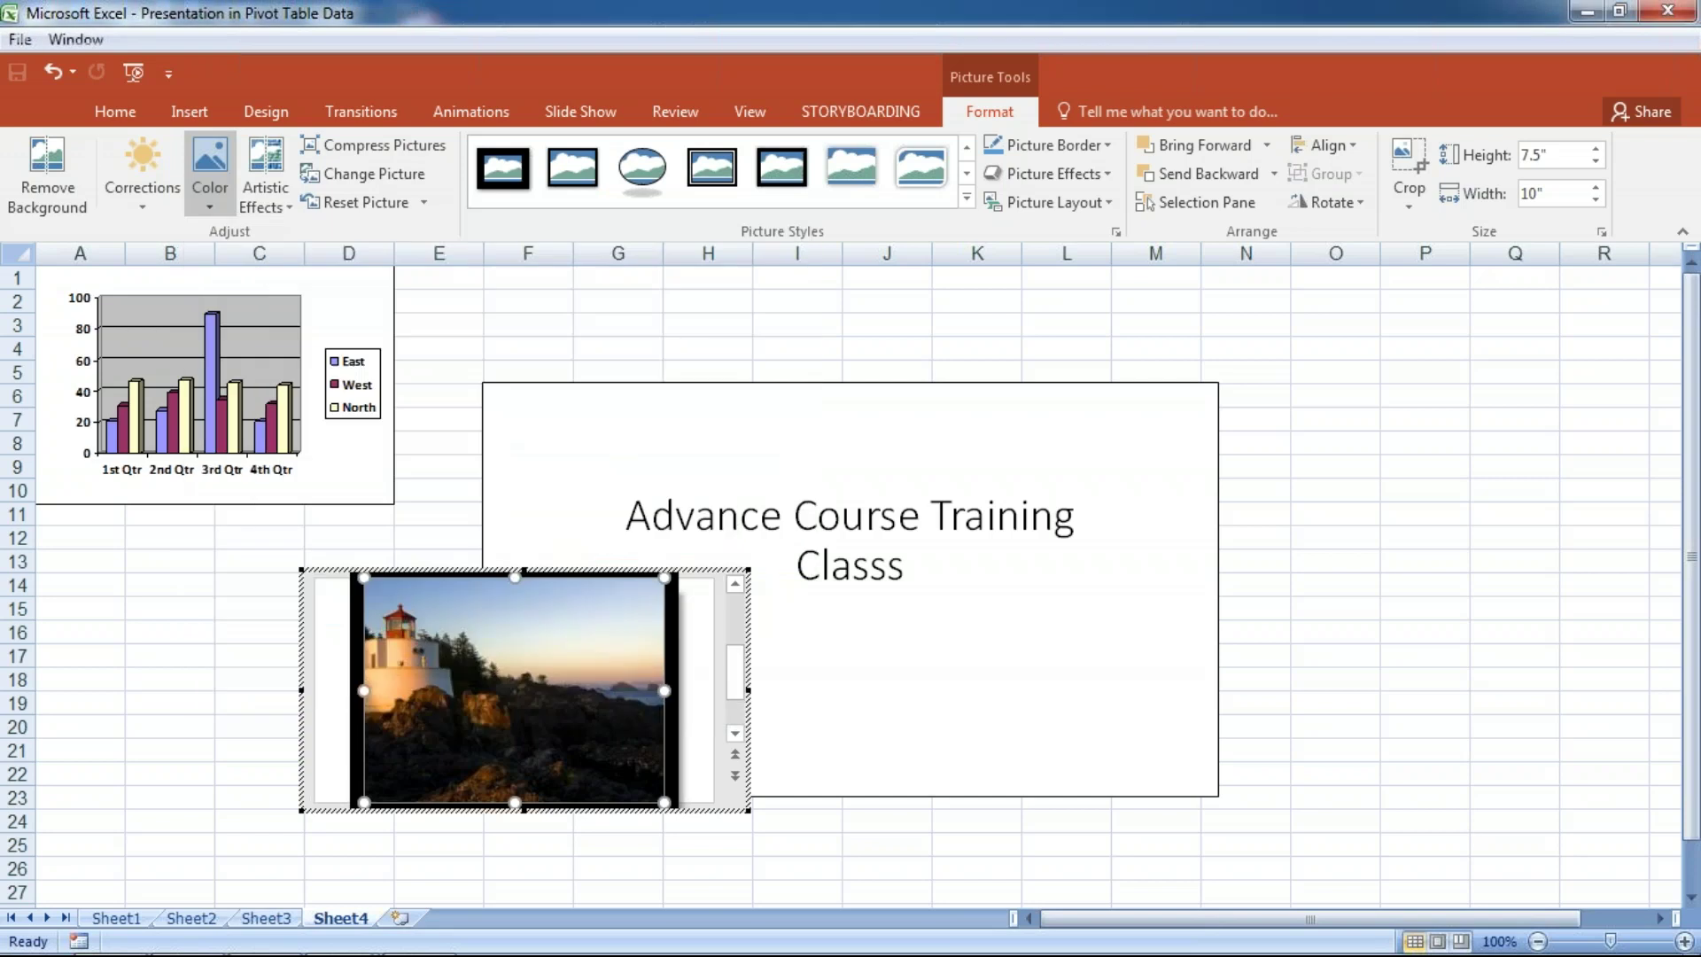
click(259, 190)
click(342, 301)
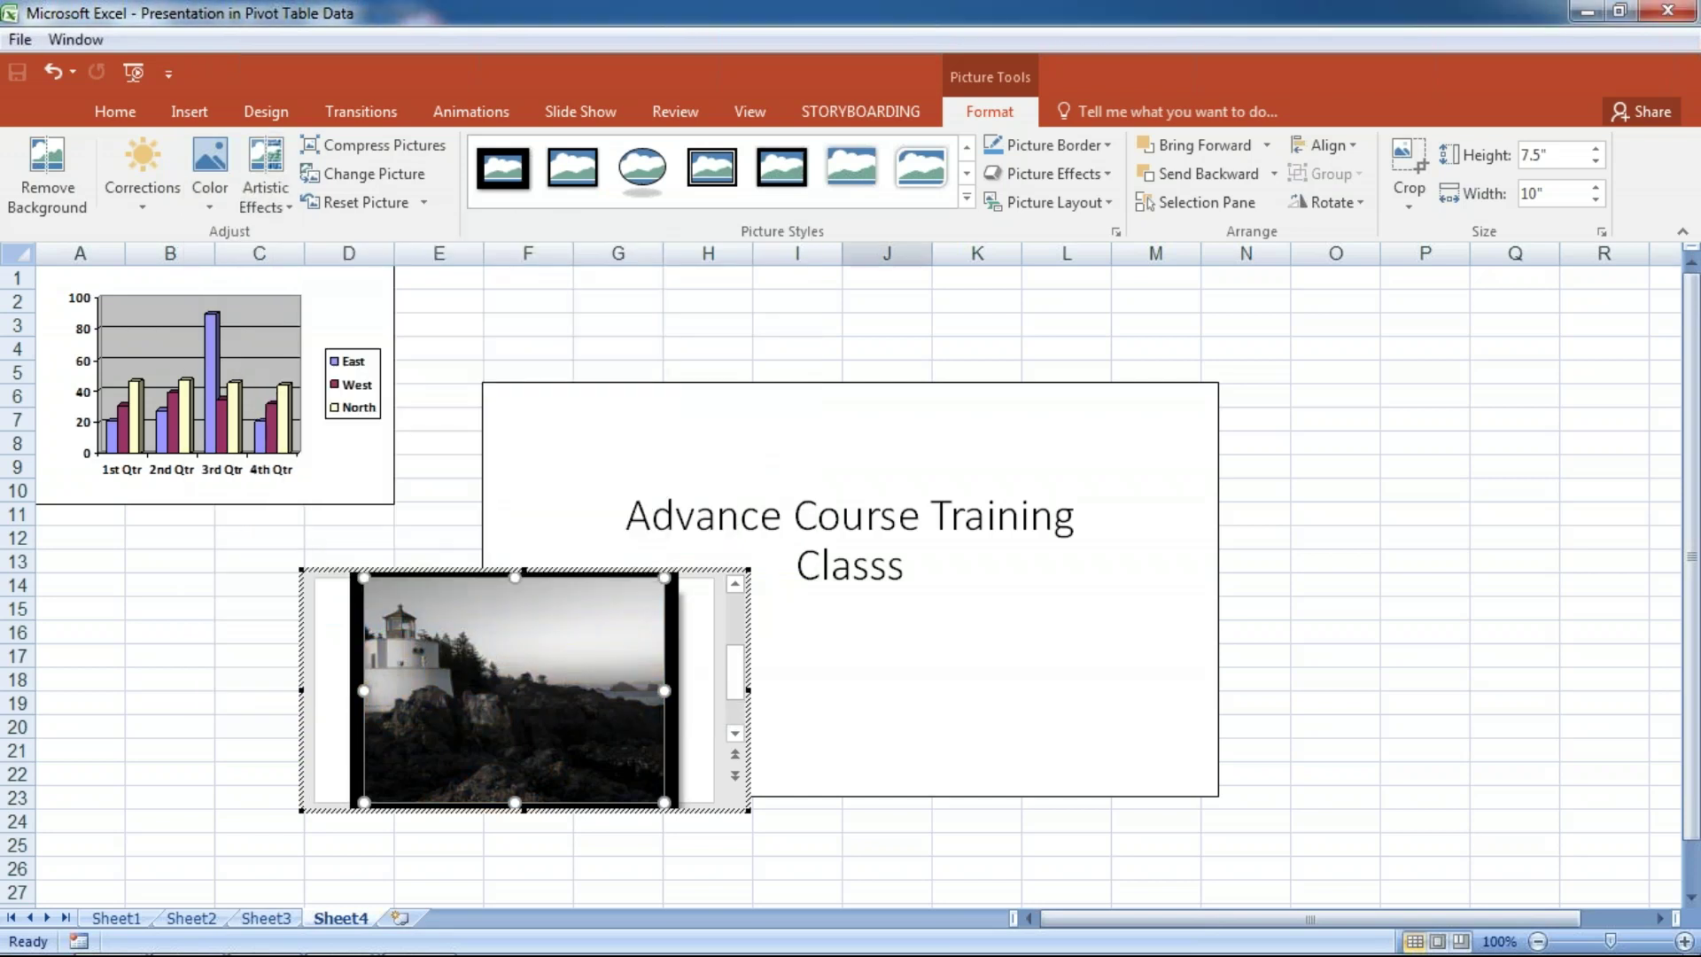
key(Escape)
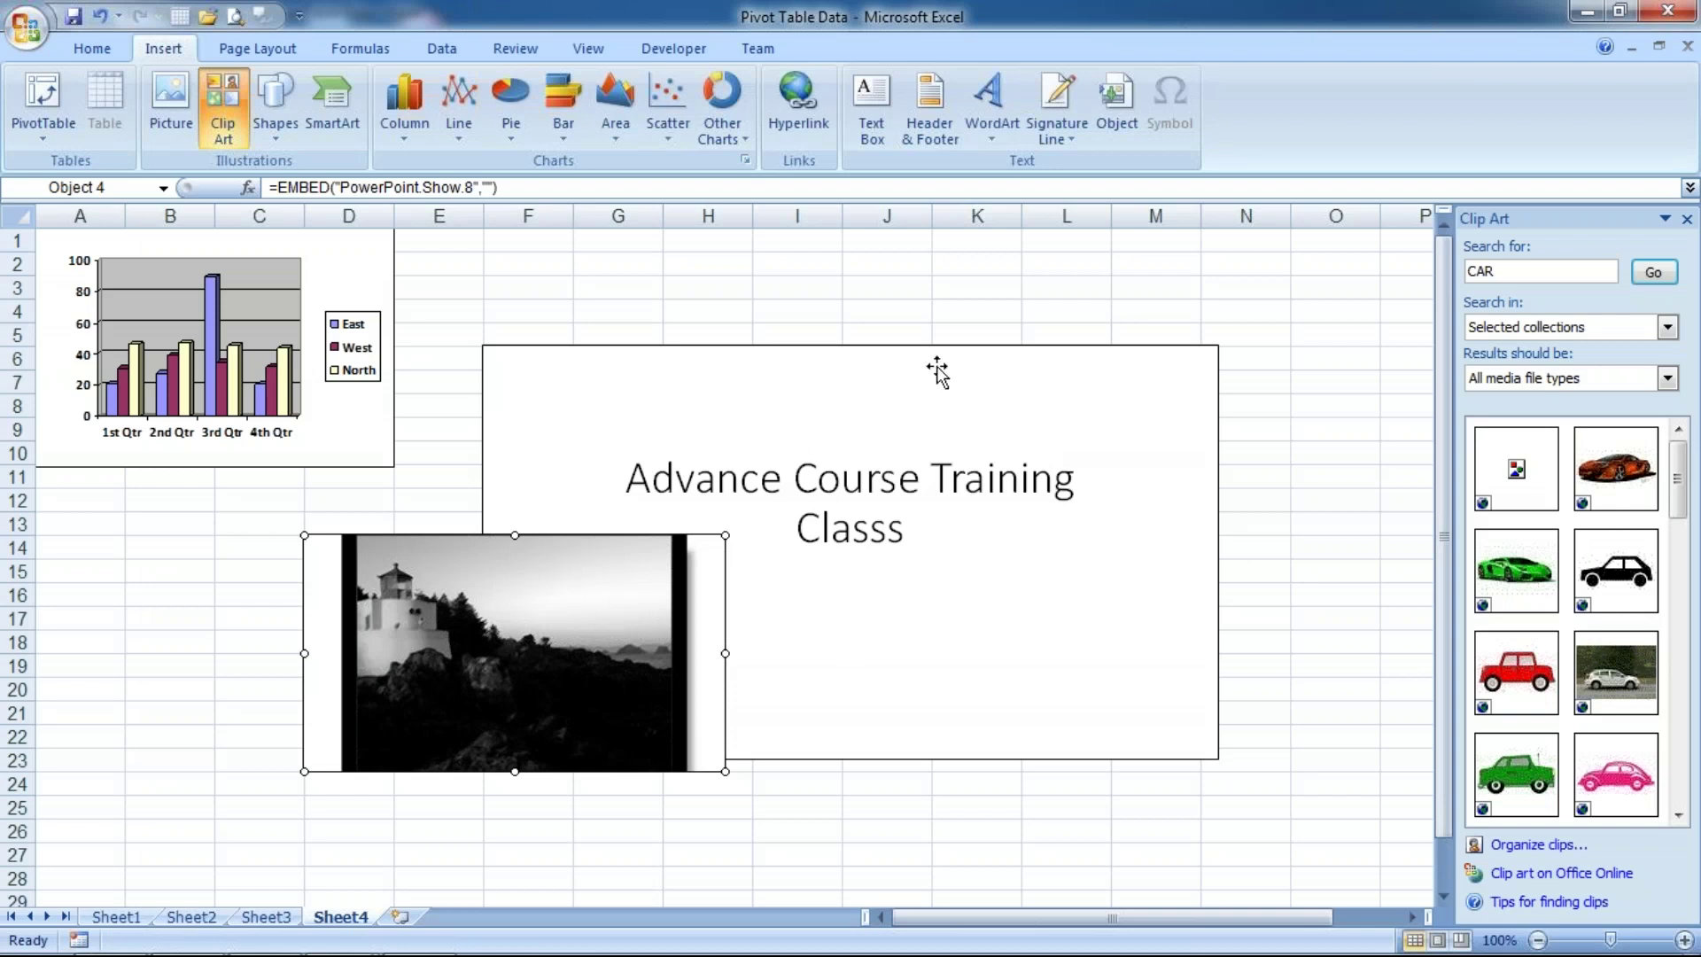
Add a new blank worksheet, Sheet5, and select cell H14.
click(1120, 130)
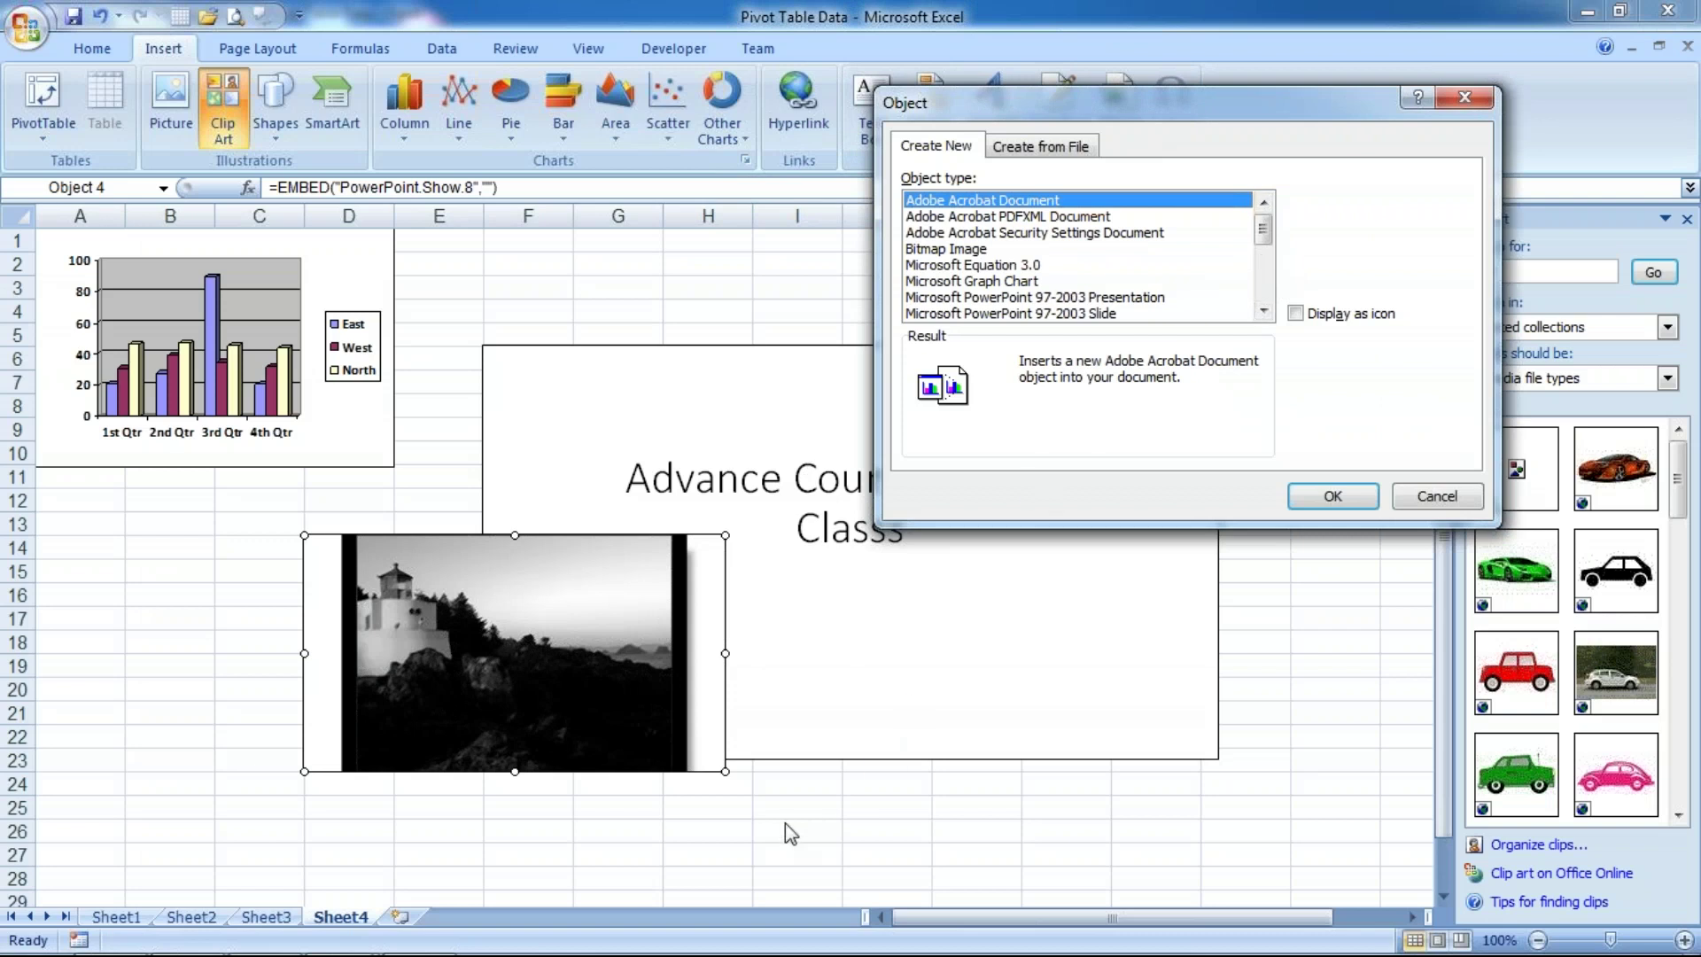
key(Escape)
click(400, 916)
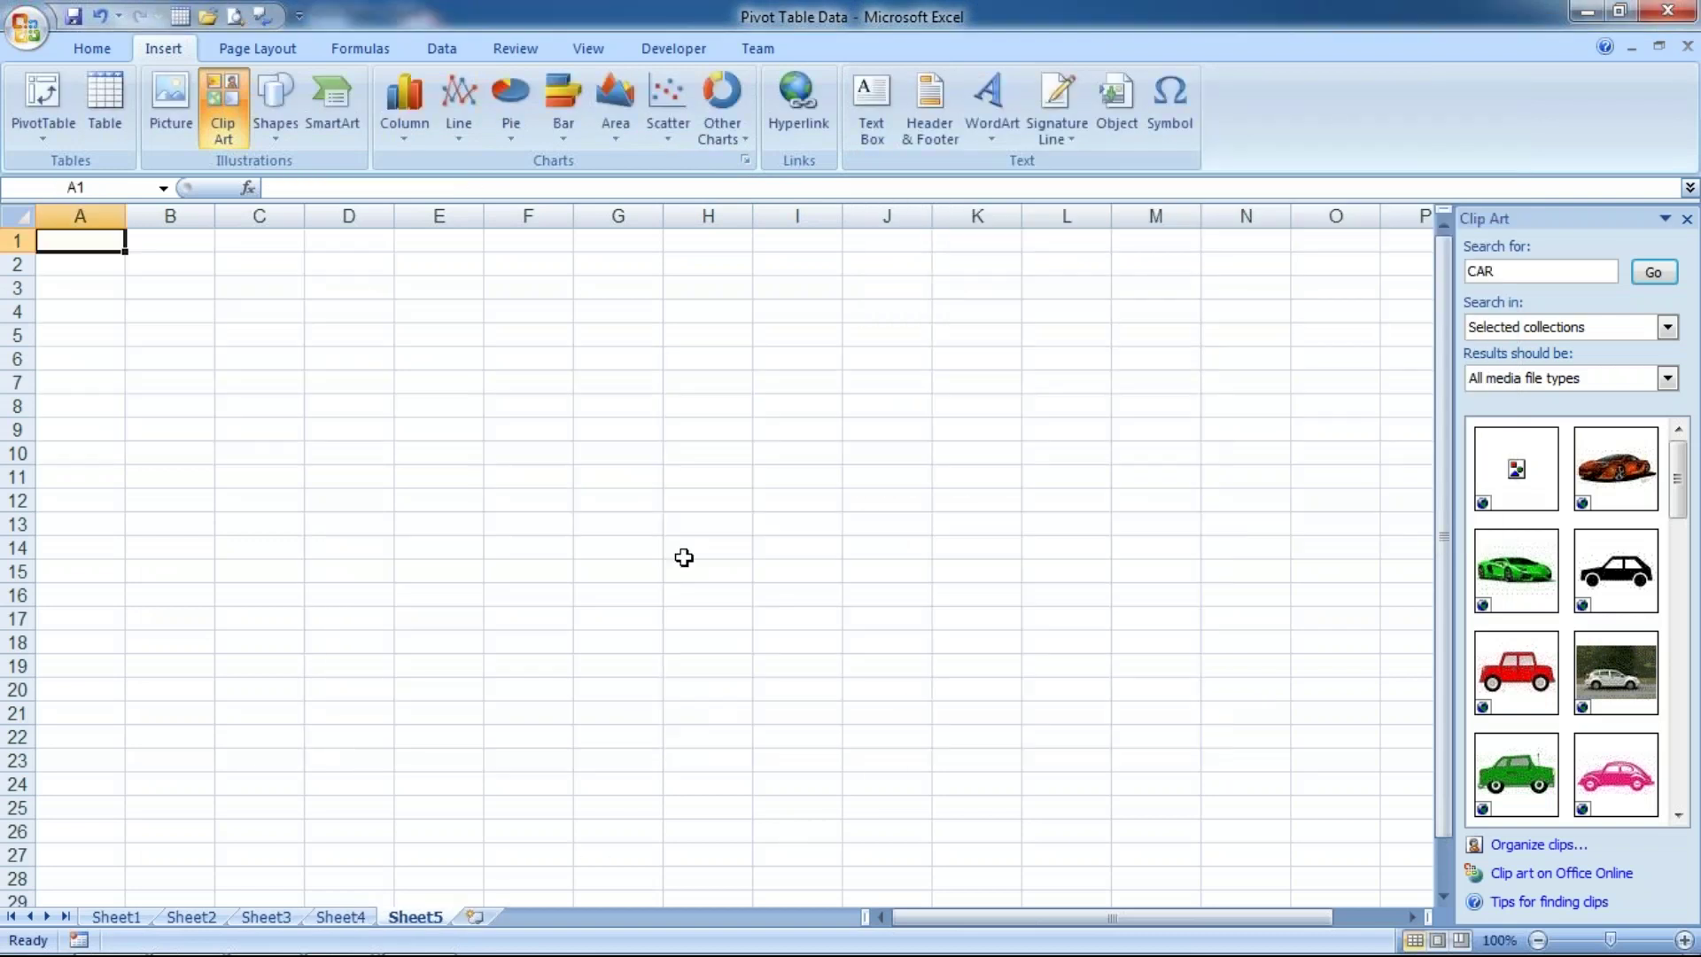
click(684, 556)
Try inserting Book2.xlsm as a linked icon; the object cannot be inserted.
click(1046, 139)
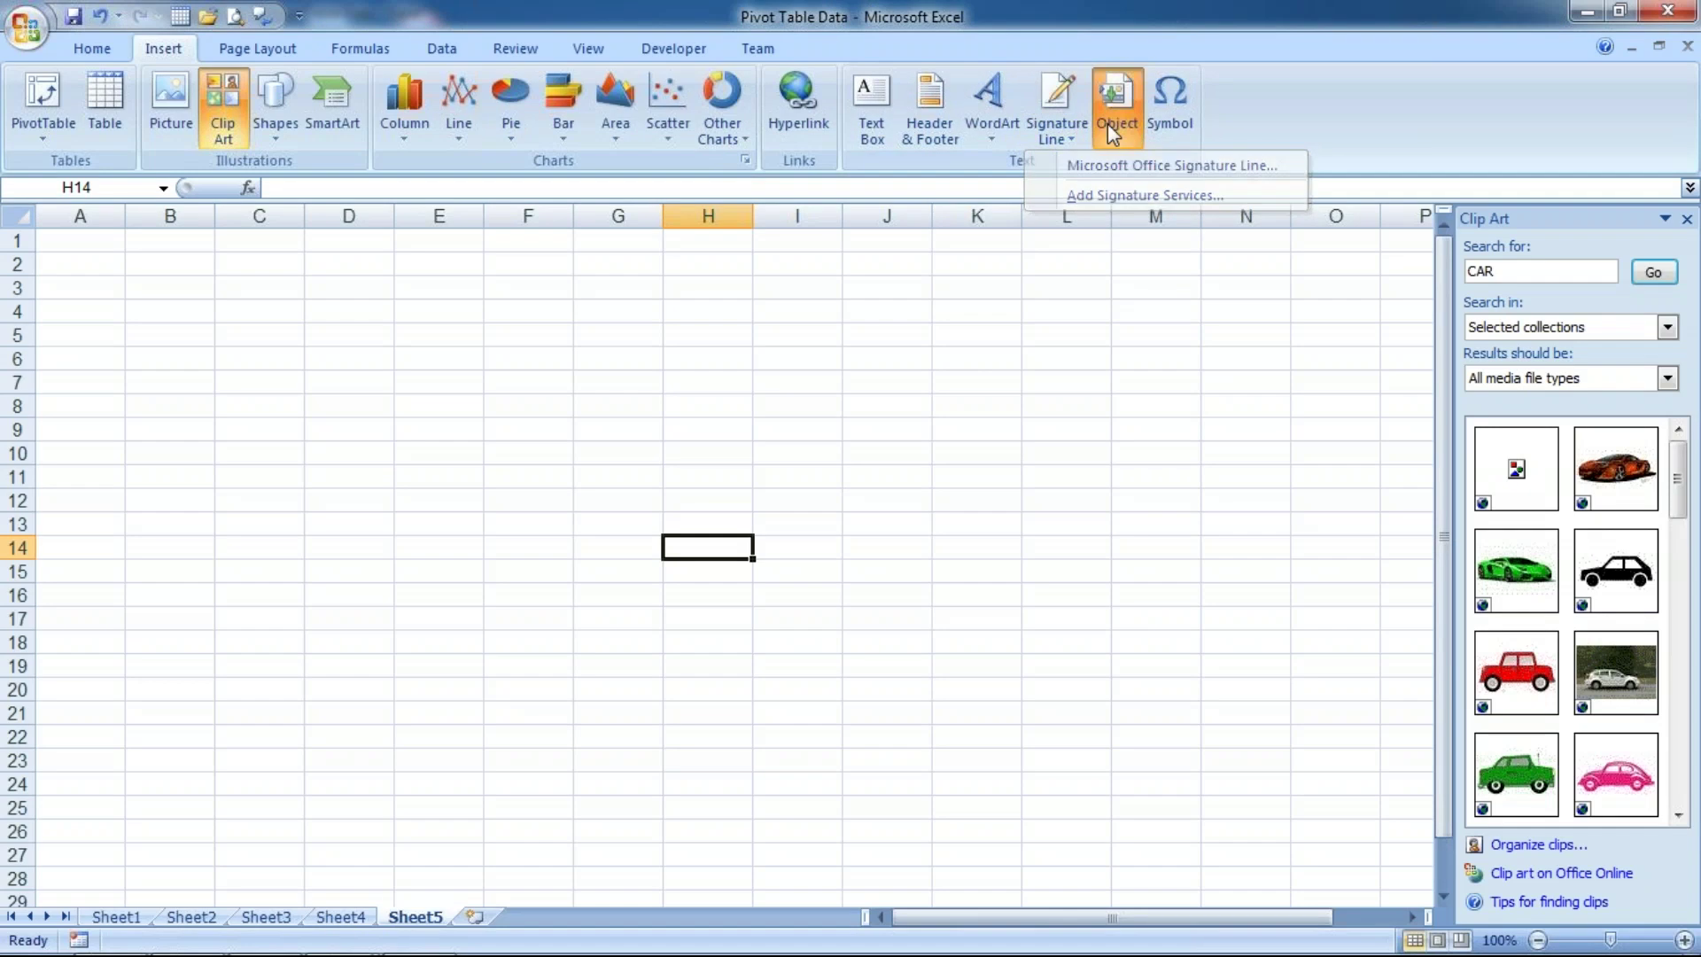
click(1114, 133)
click(1046, 150)
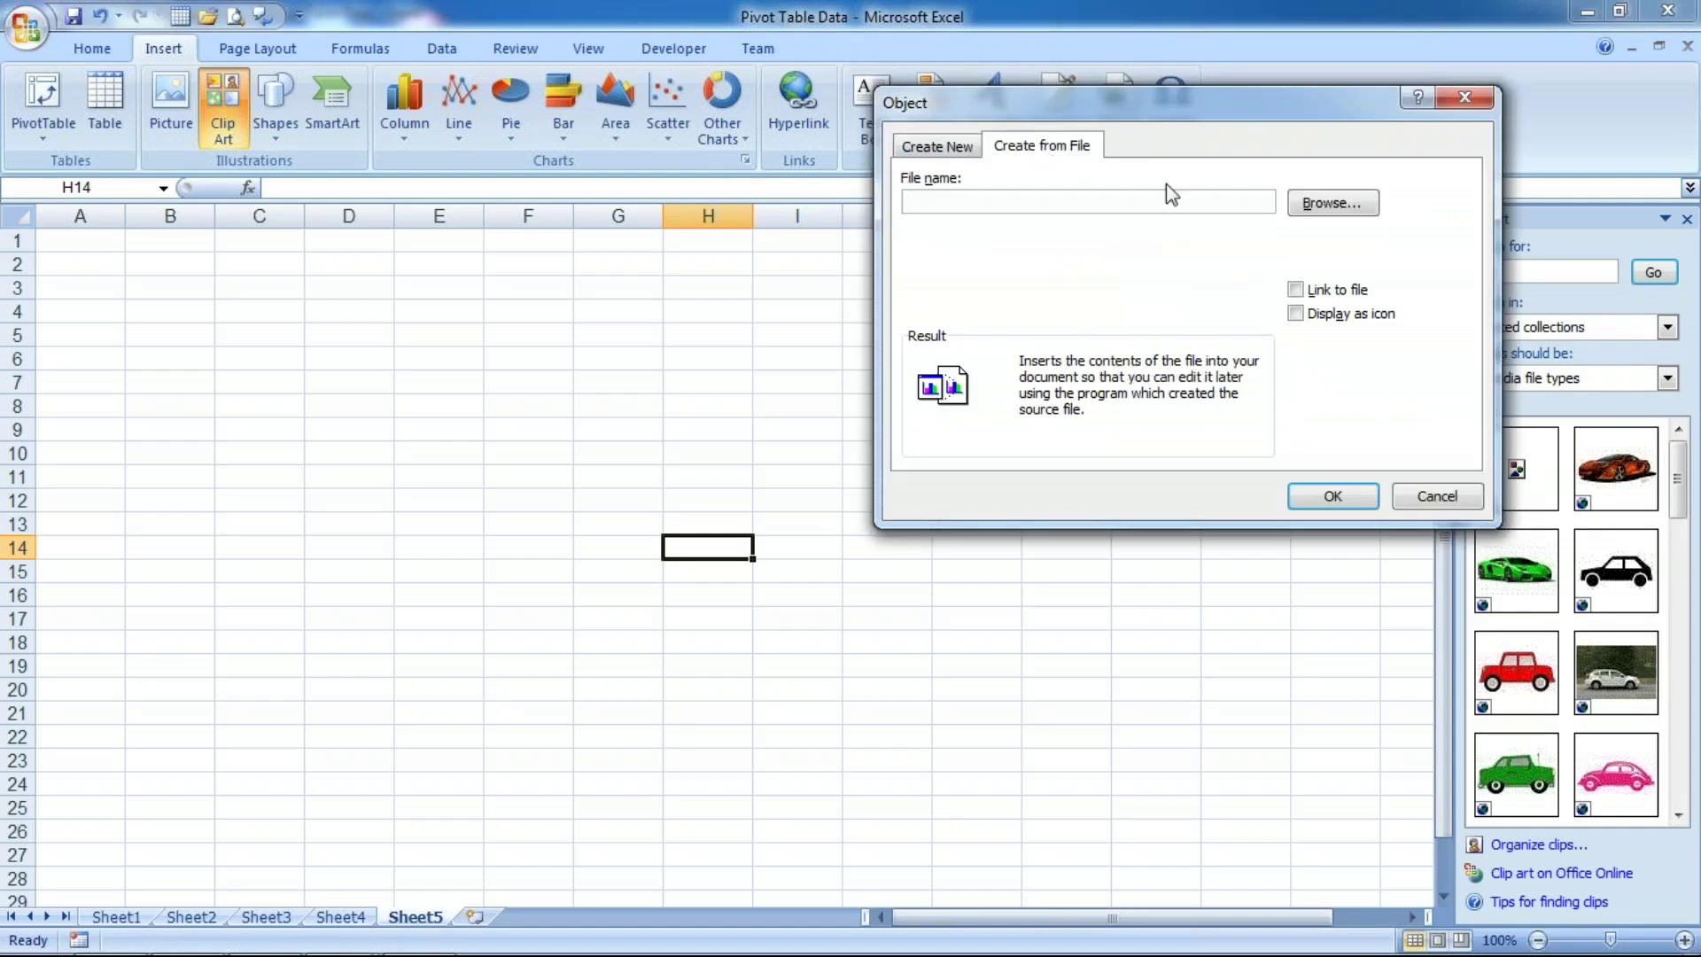
click(1333, 203)
click(1123, 530)
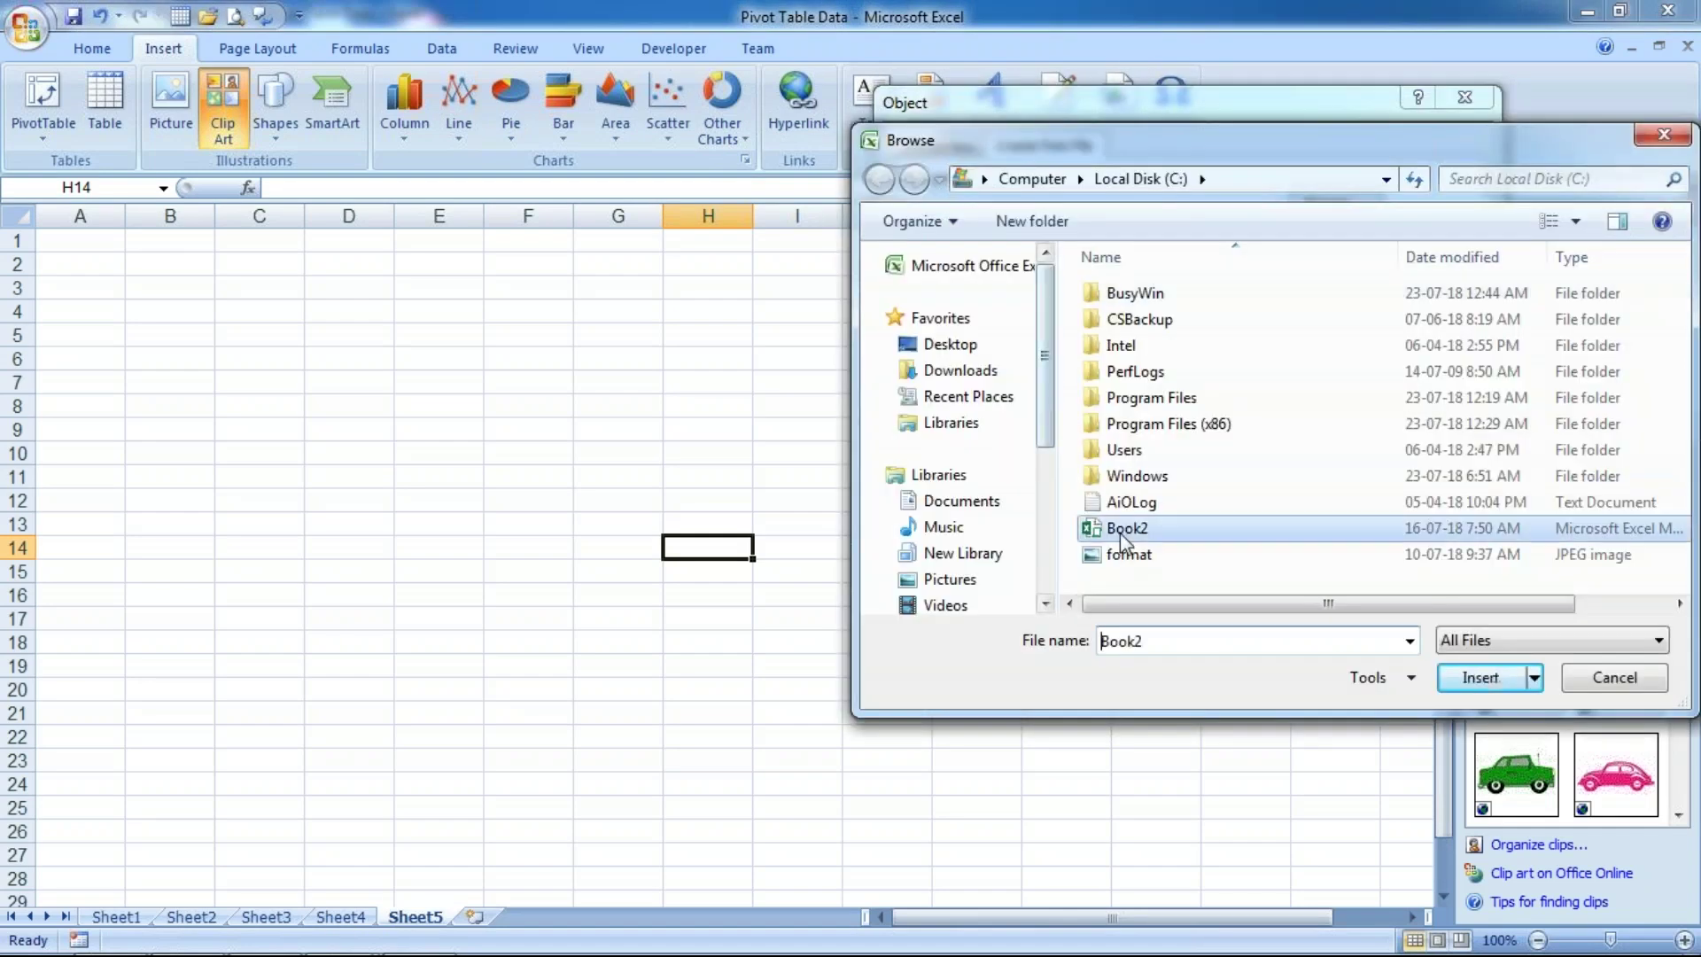
double_click(1120, 534)
click(1295, 289)
click(1294, 311)
click(1317, 505)
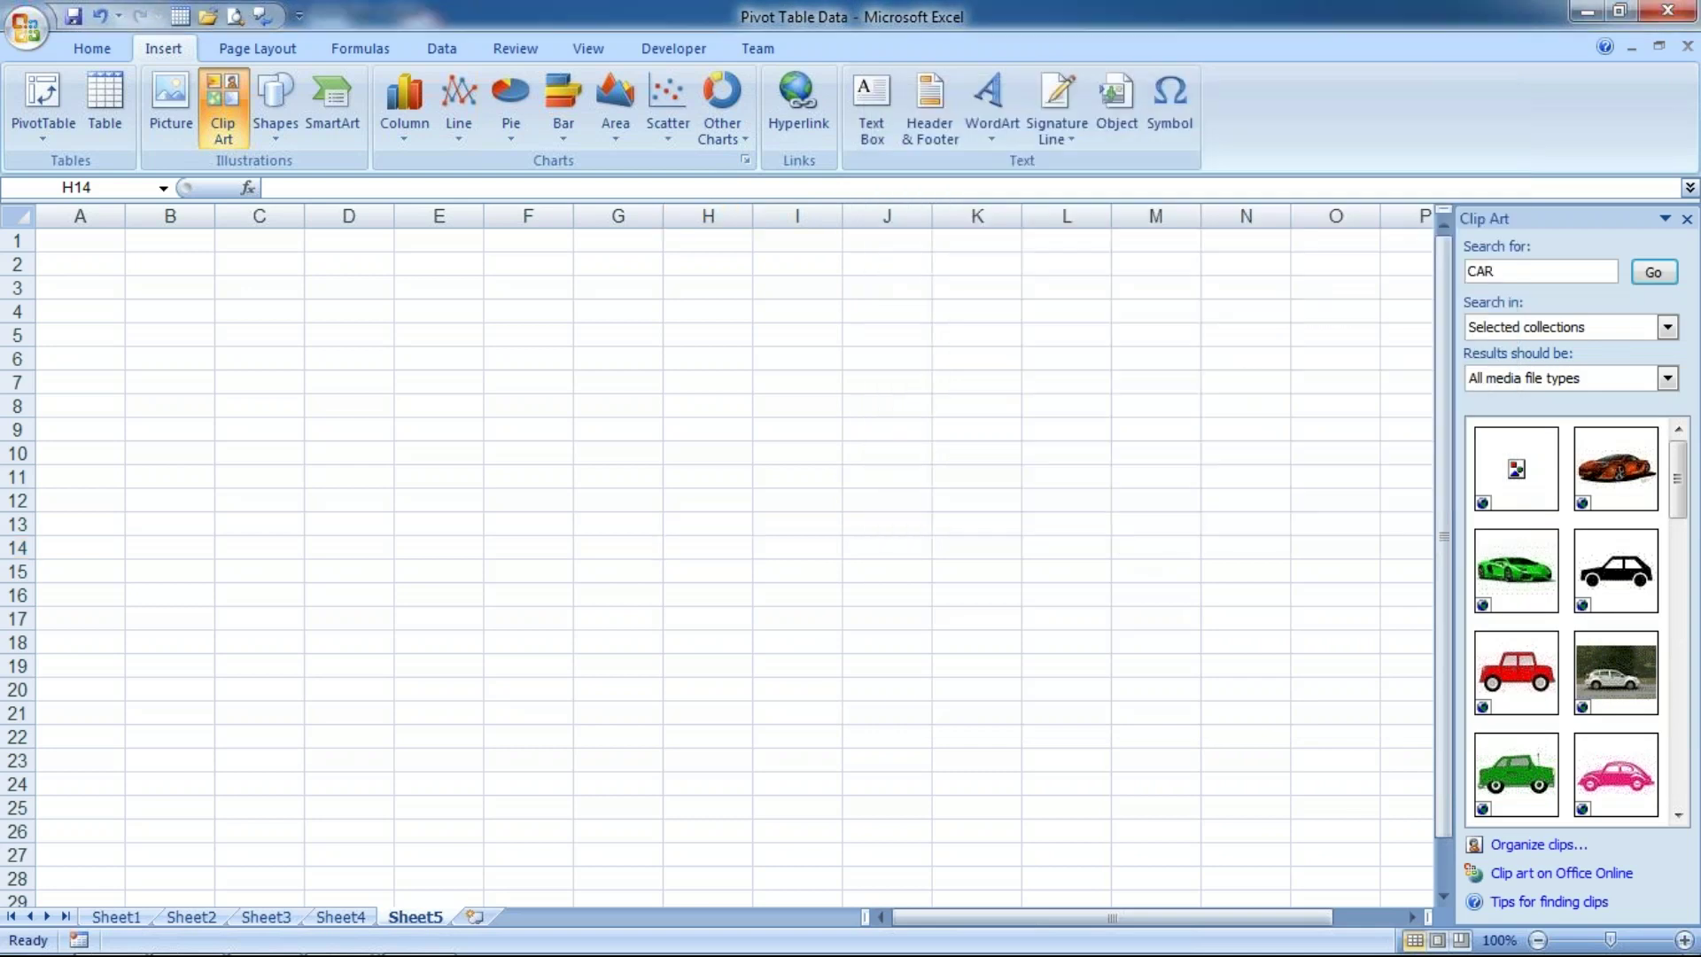
click(1273, 355)
click(854, 552)
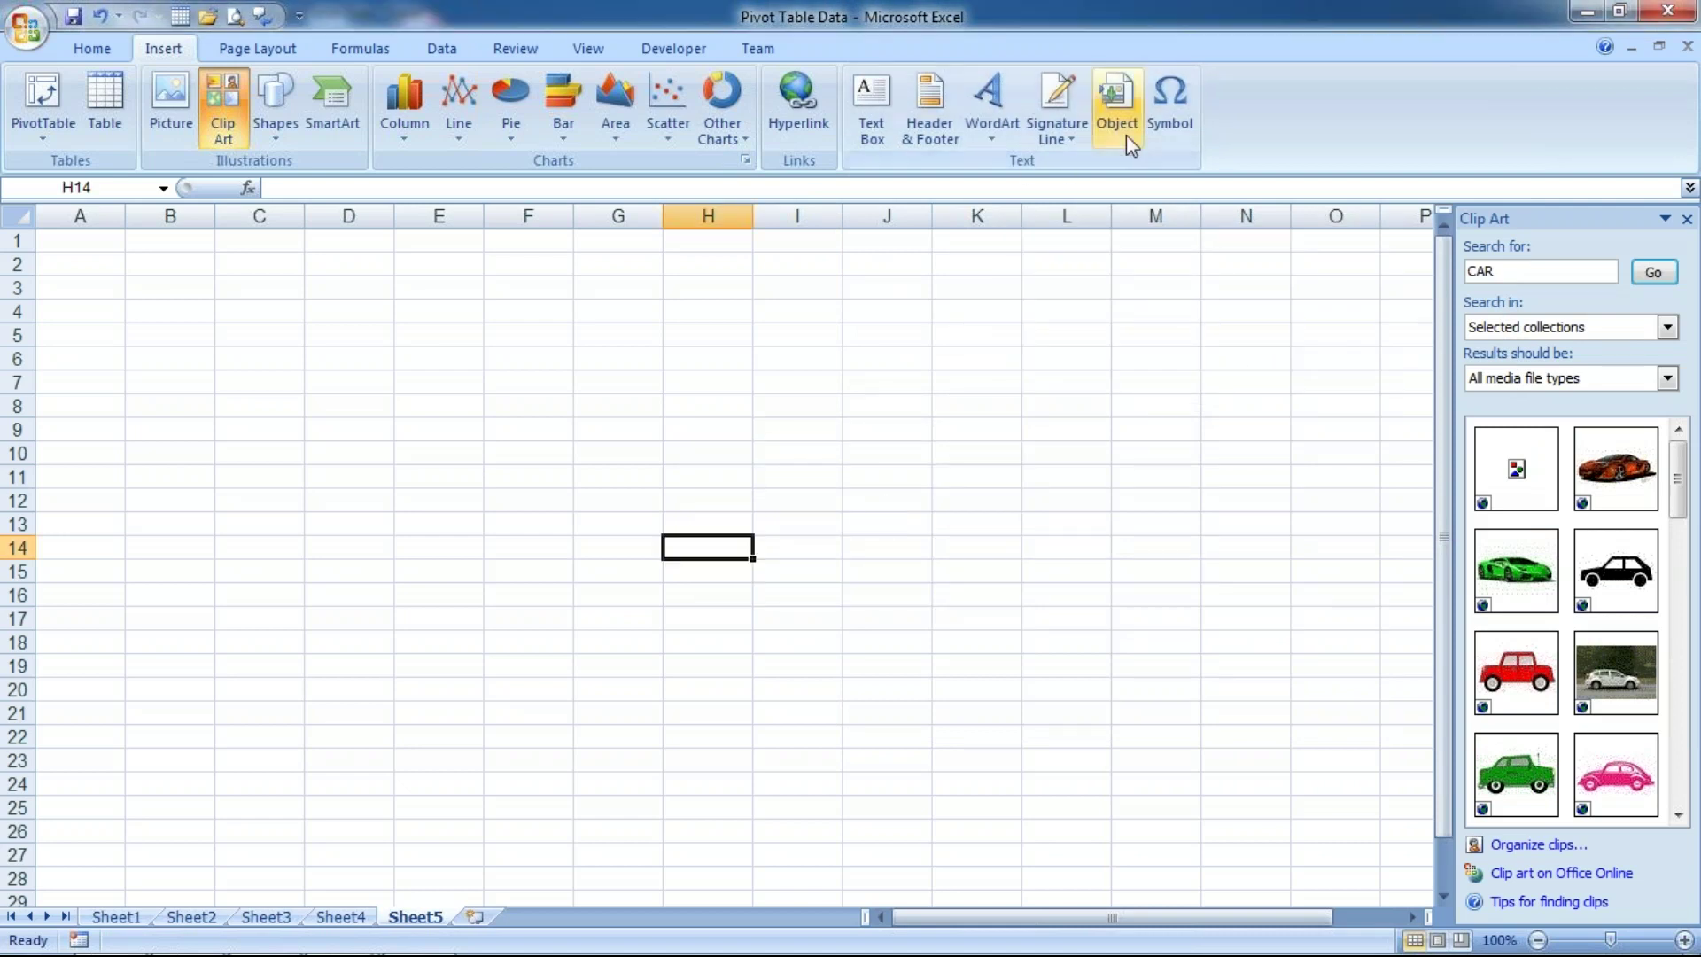
Choose Book2.xlsm again from file, linked and displayed as an icon.
click(1123, 133)
click(1036, 142)
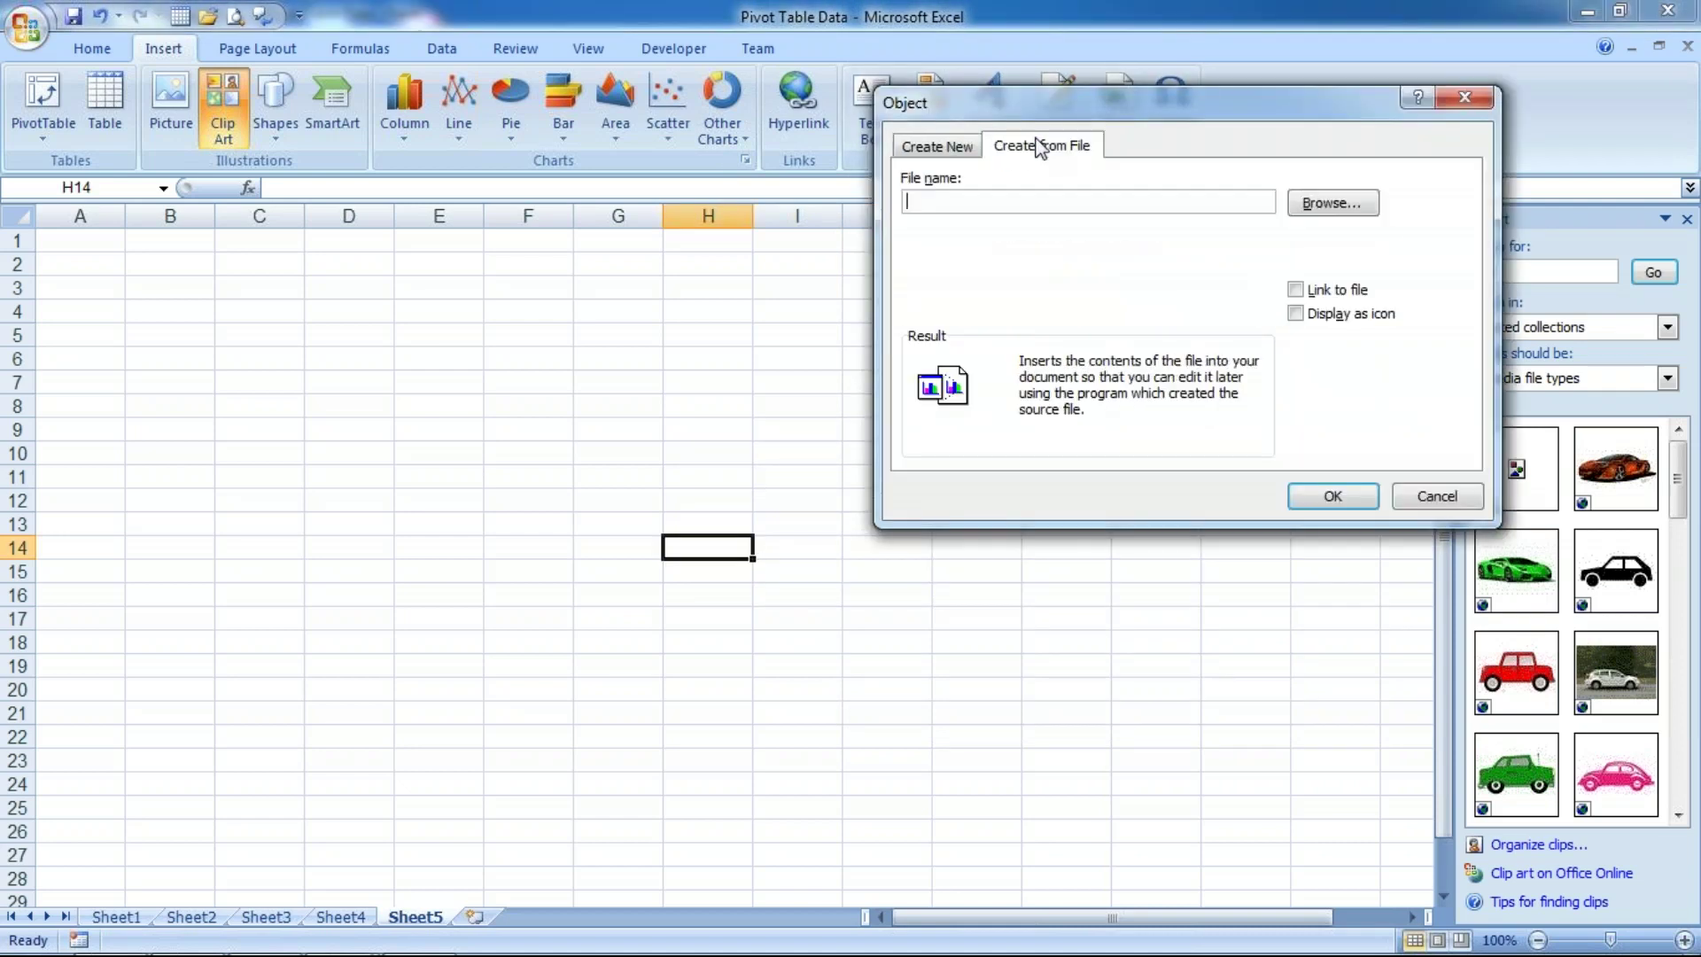
click(1333, 204)
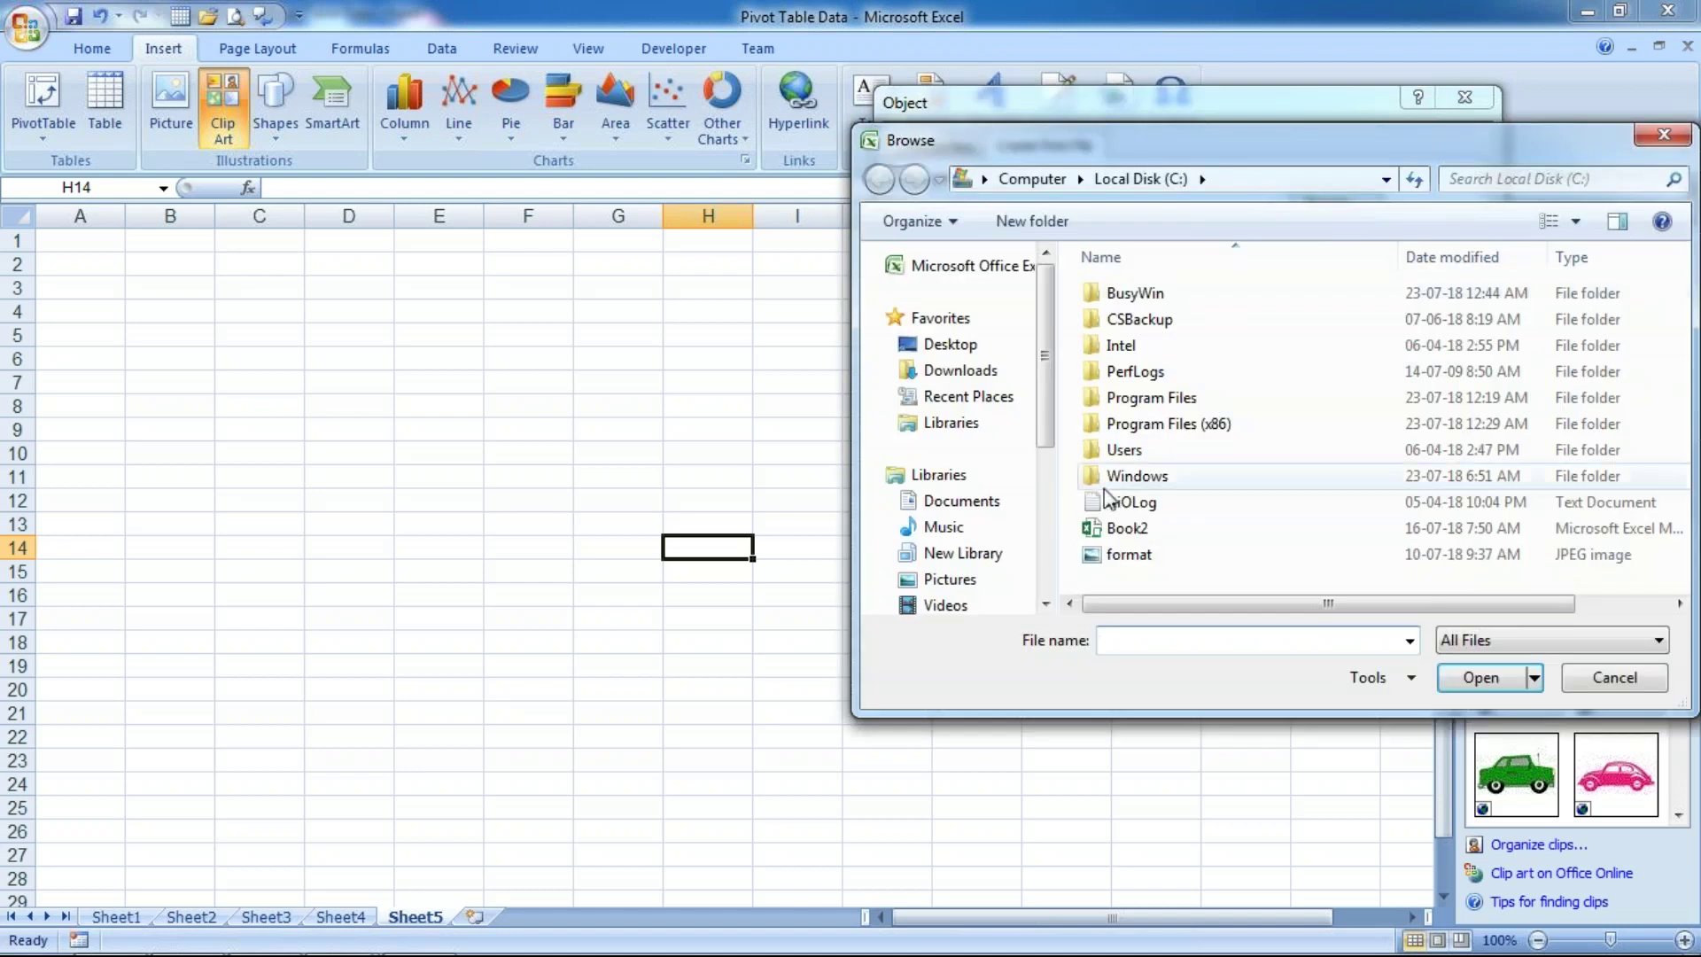
click(1125, 528)
double_click(1106, 530)
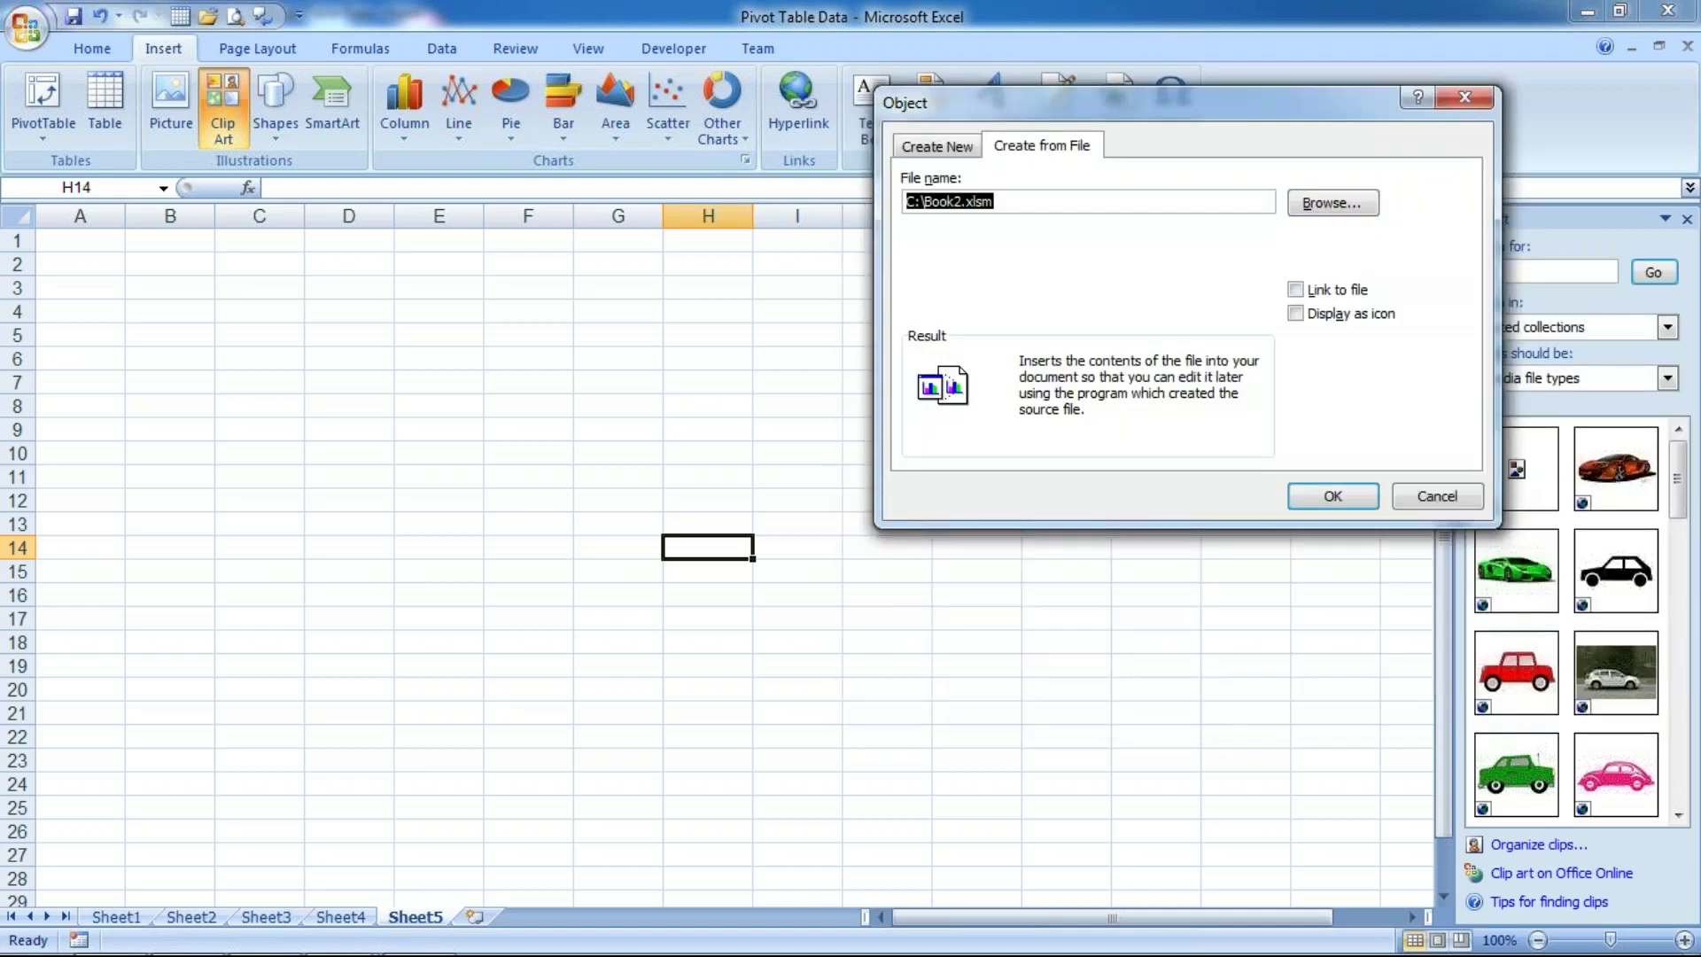
click(1298, 291)
click(1299, 317)
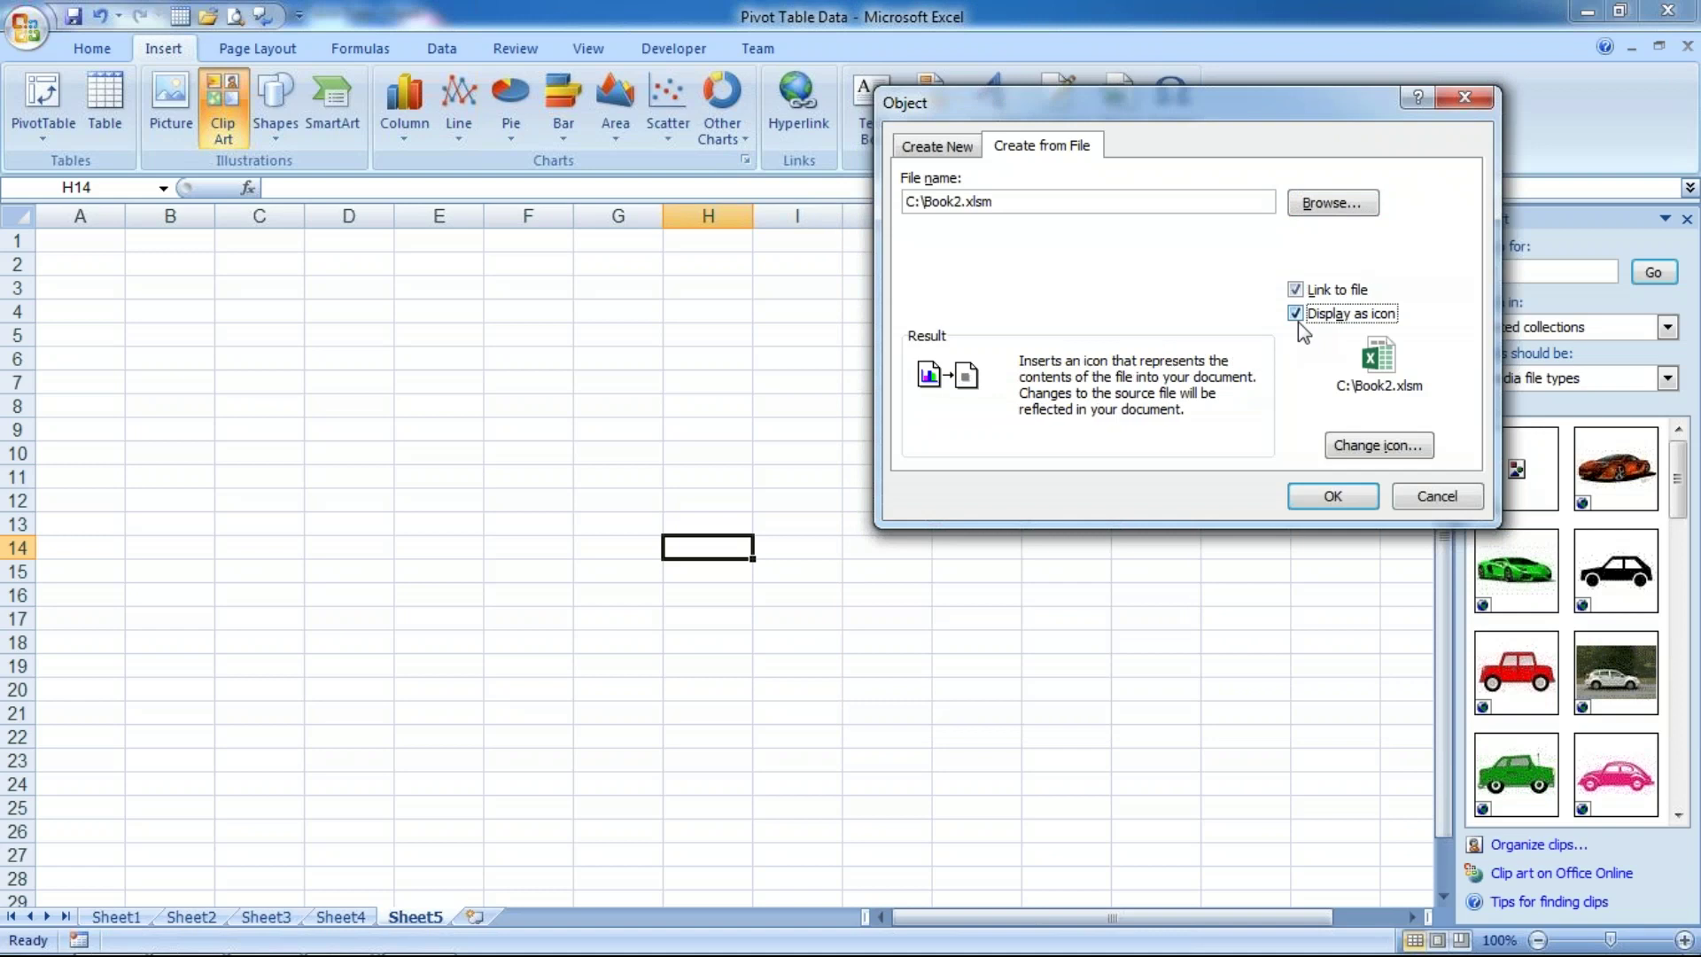
Pick a different Excel-style icon for the Book2 object and confirm the insertion.
click(1353, 447)
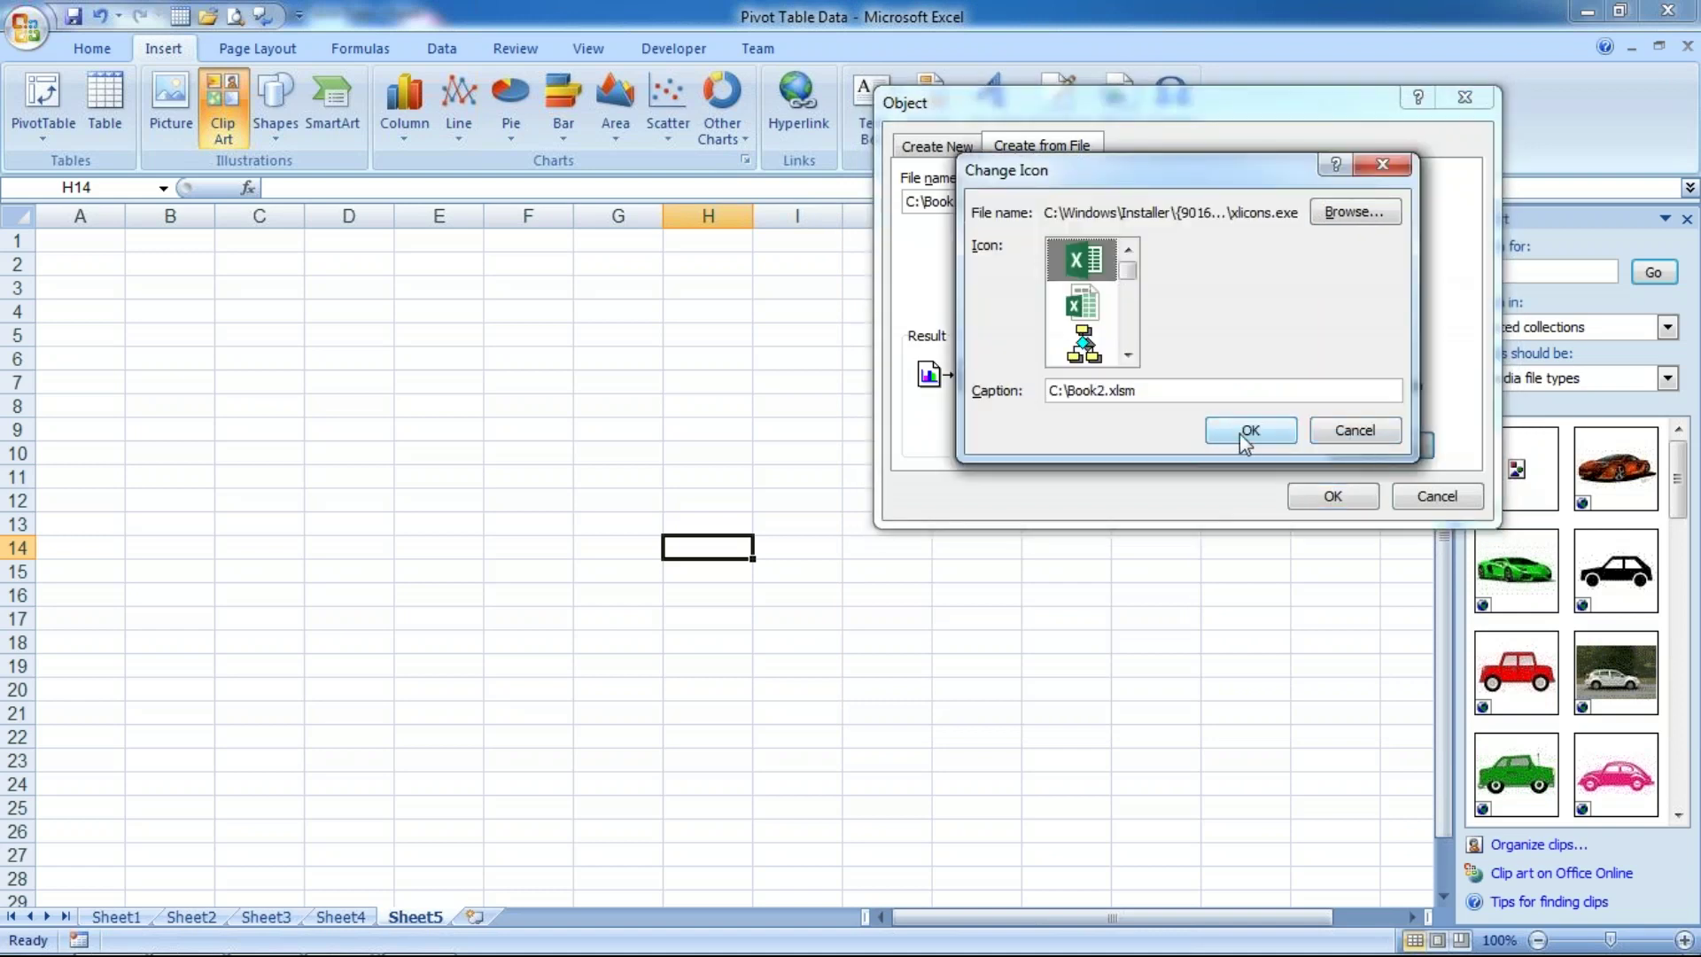
click(1084, 337)
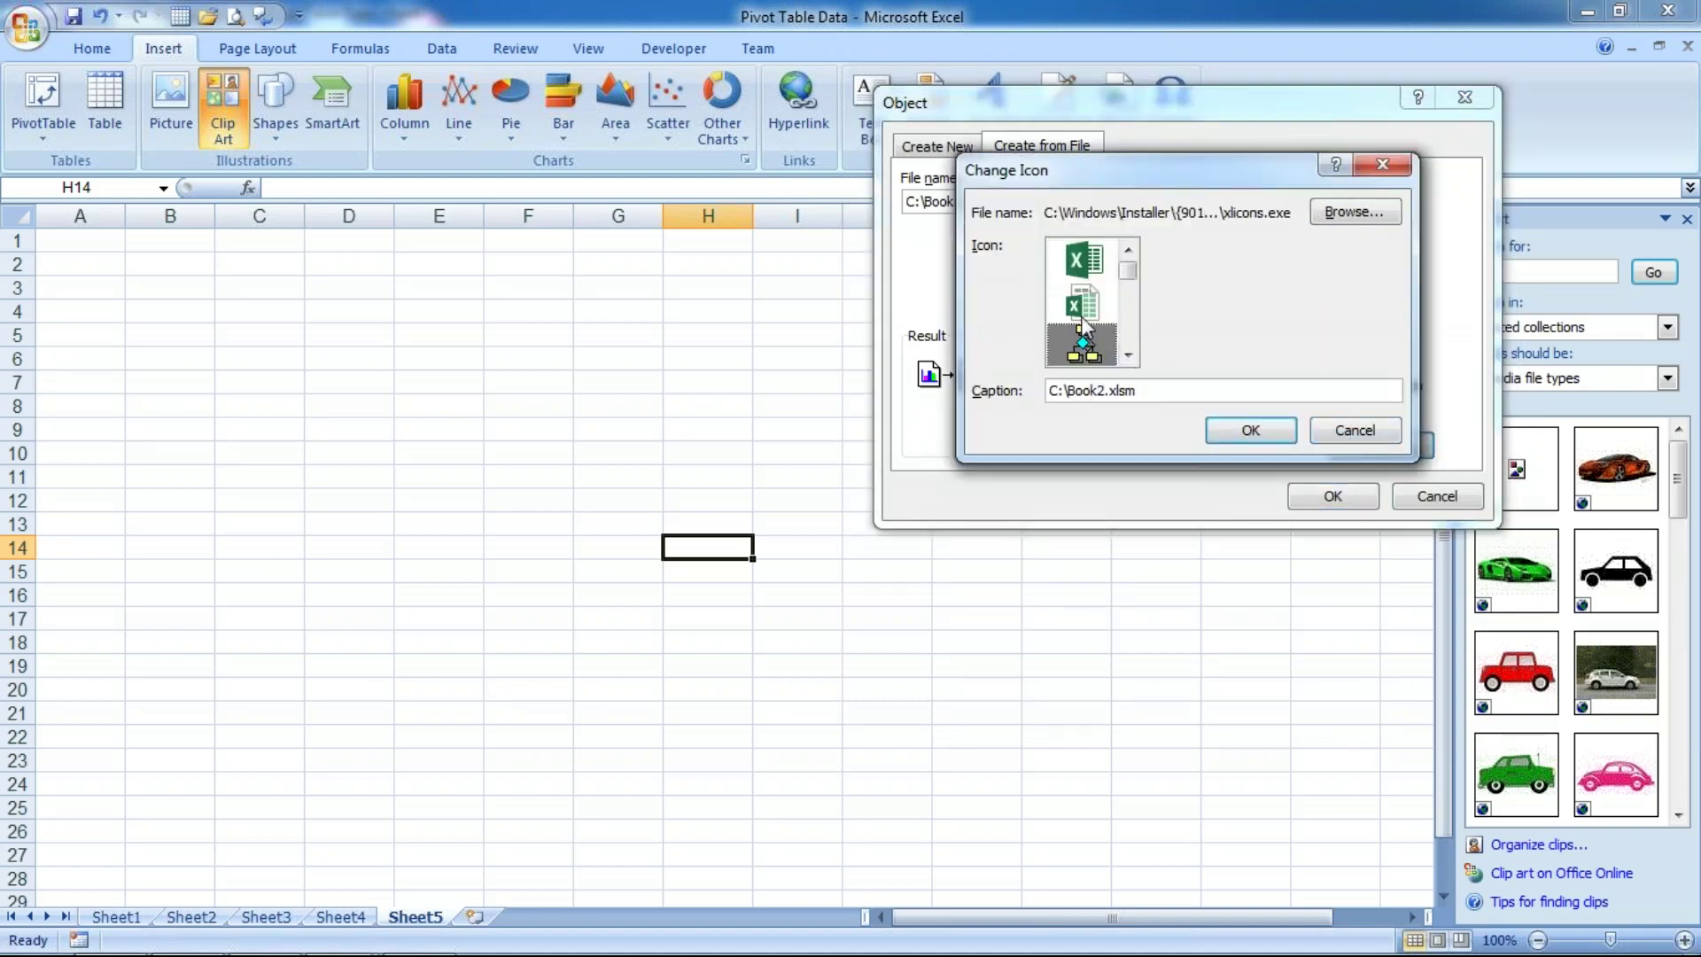
click(1128, 356)
click(1128, 355)
click(1128, 355)
click(1128, 355)
click(1128, 355)
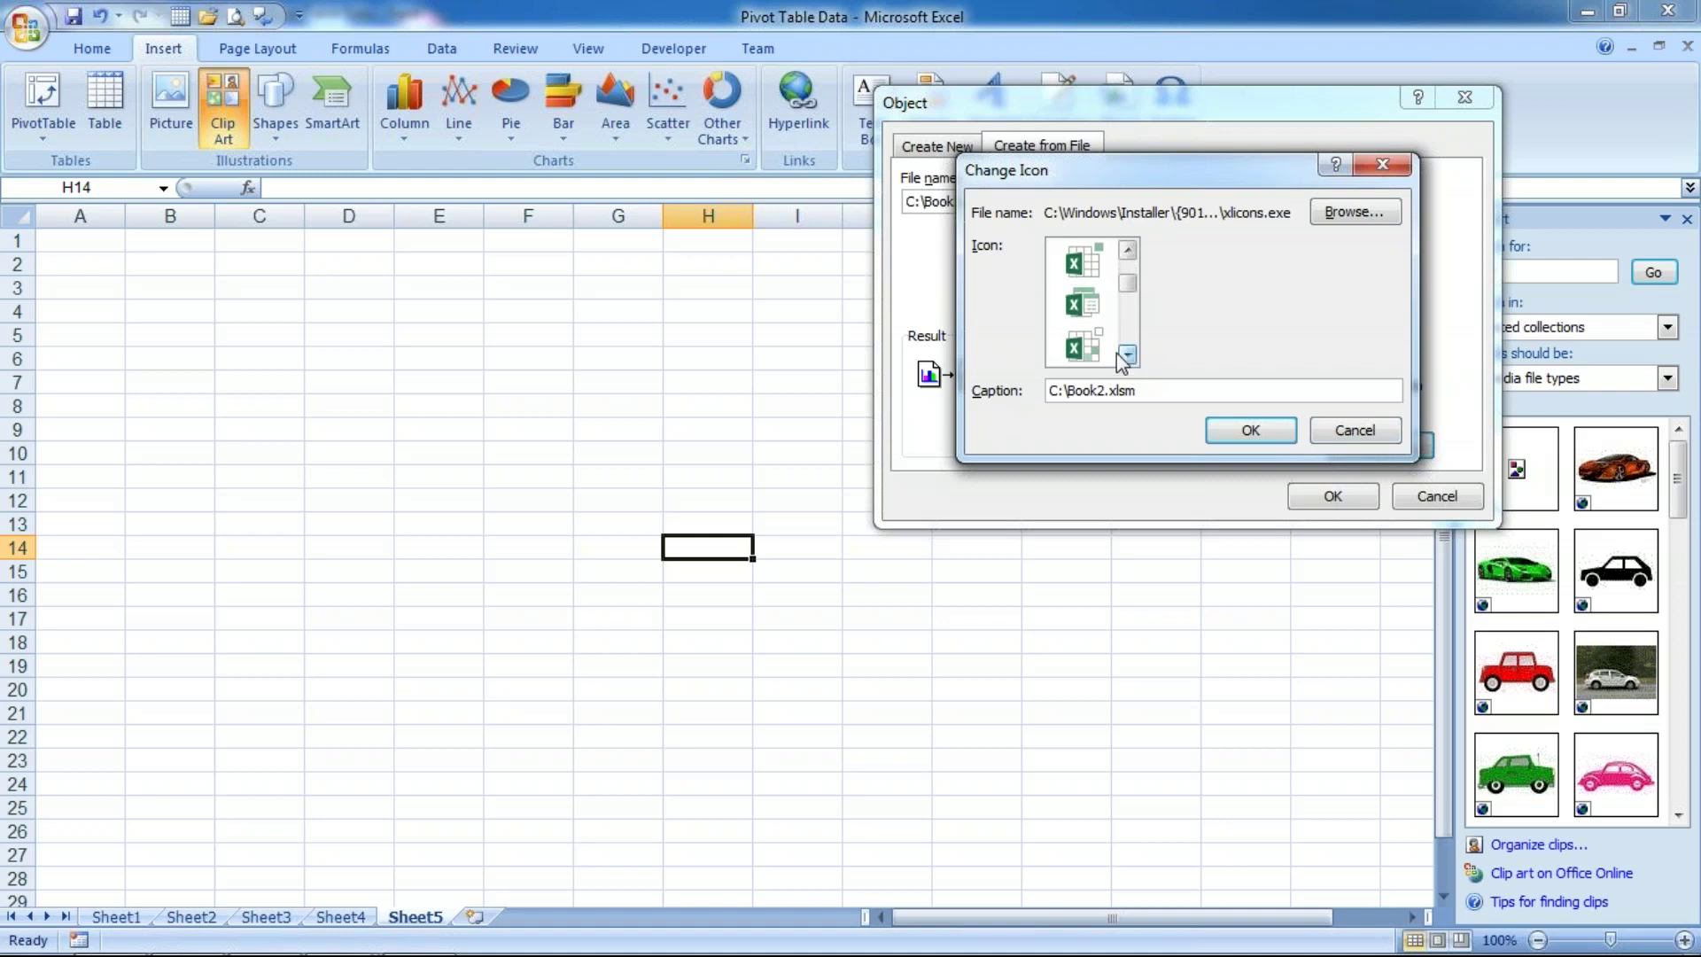
click(1112, 347)
click(1250, 430)
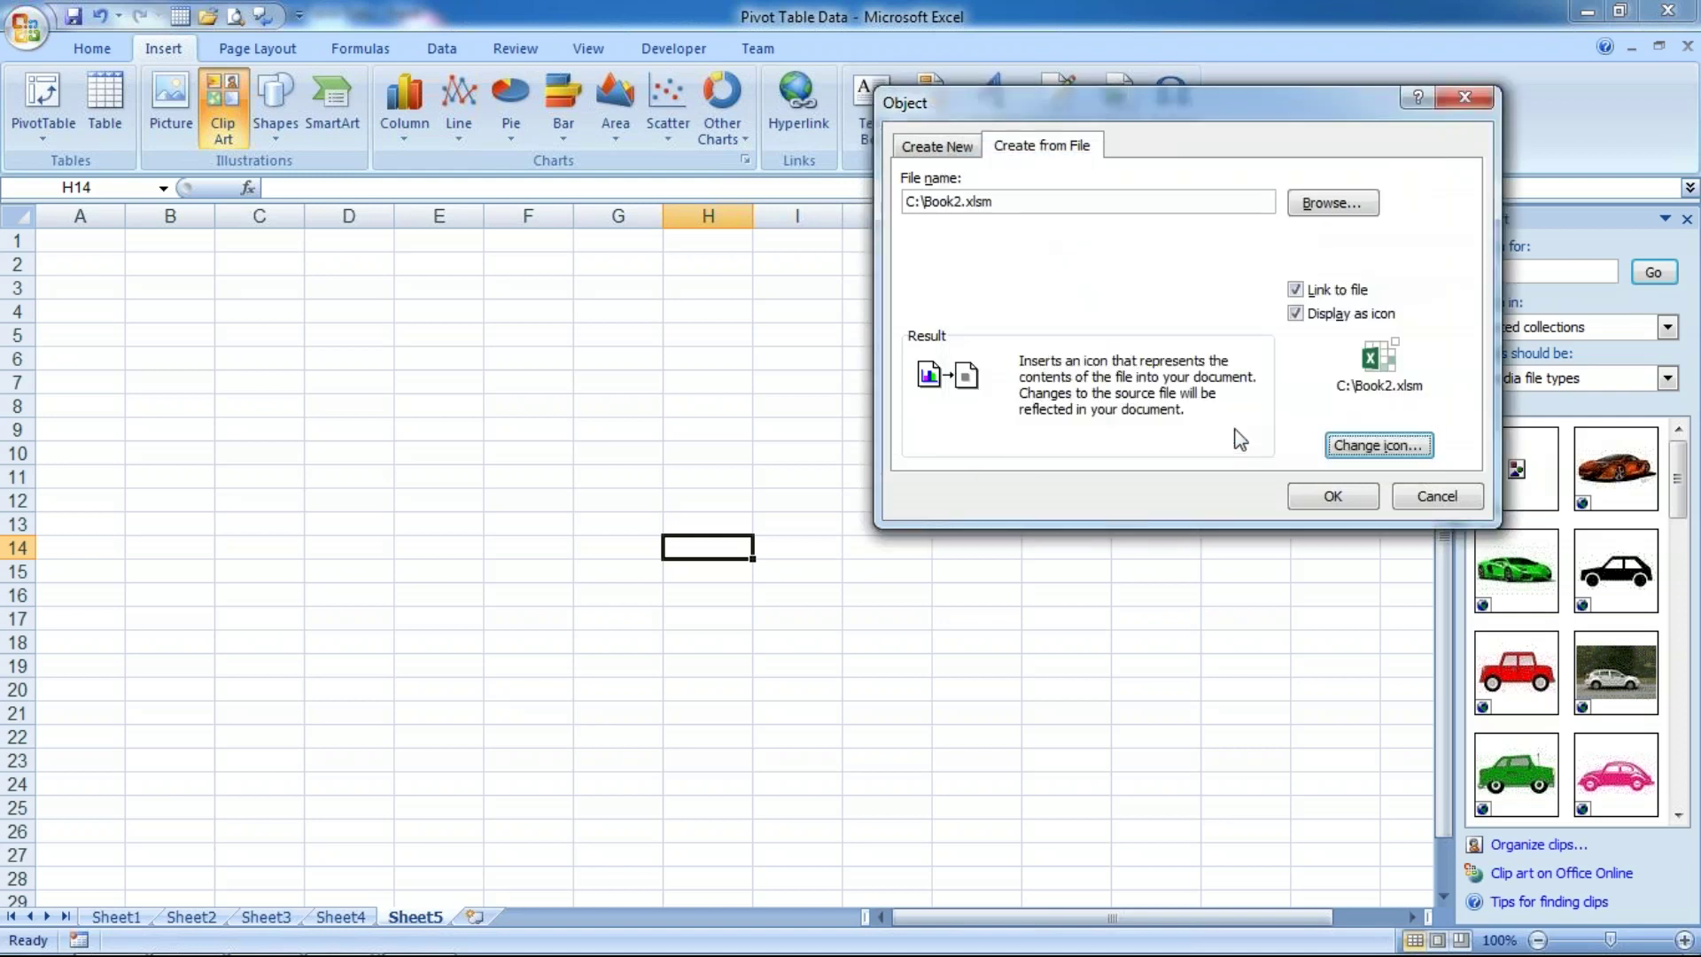
click(1324, 497)
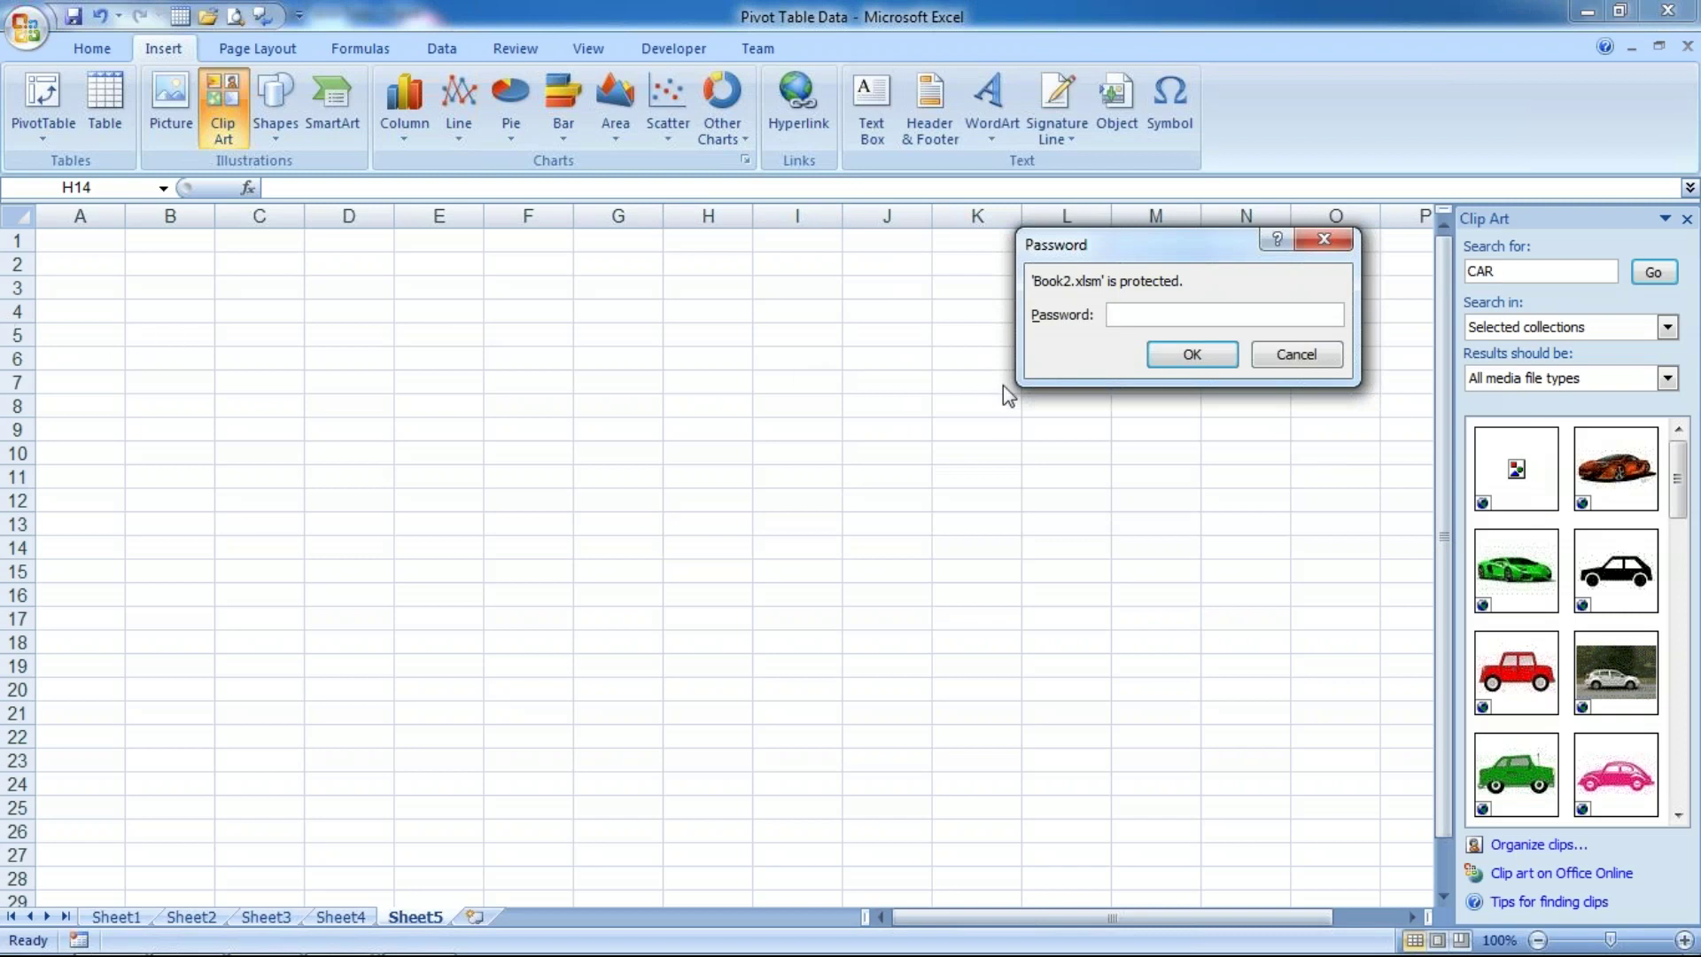
Enter the workbook password, which is rejected as incorrect, then select cell D3.
key(Return)
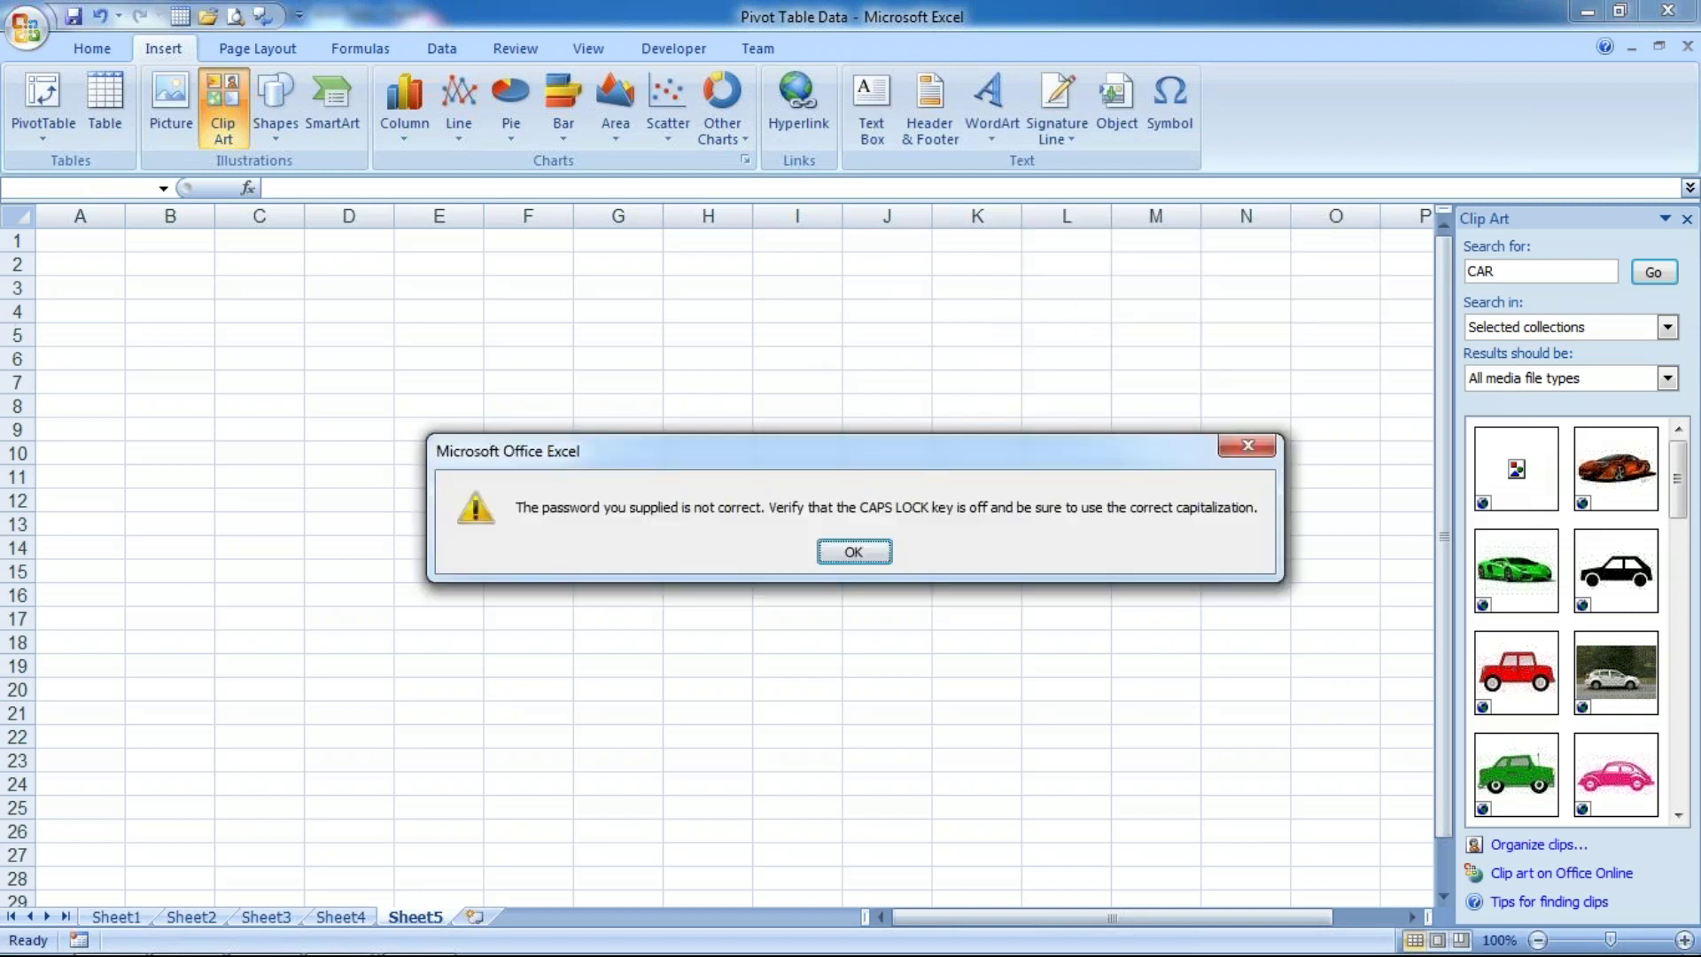
key(Return)
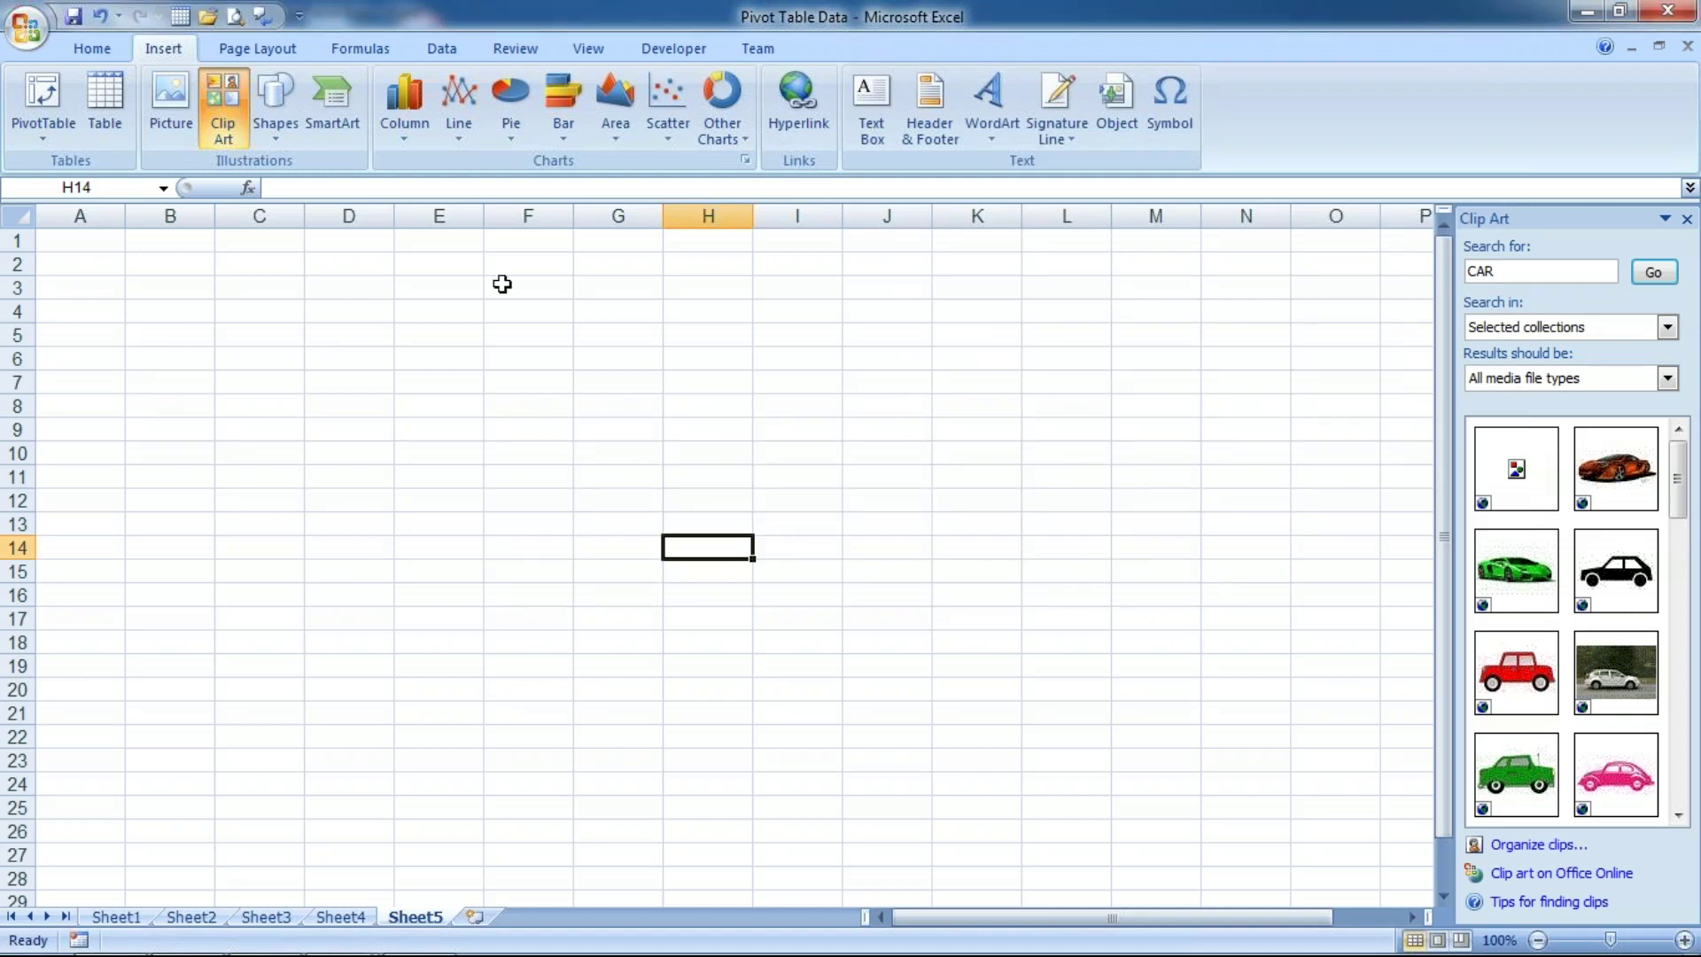
click(341, 285)
Insert Desktop\MAMTA.xls at D3 as a linked file displayed as an icon.
click(1108, 109)
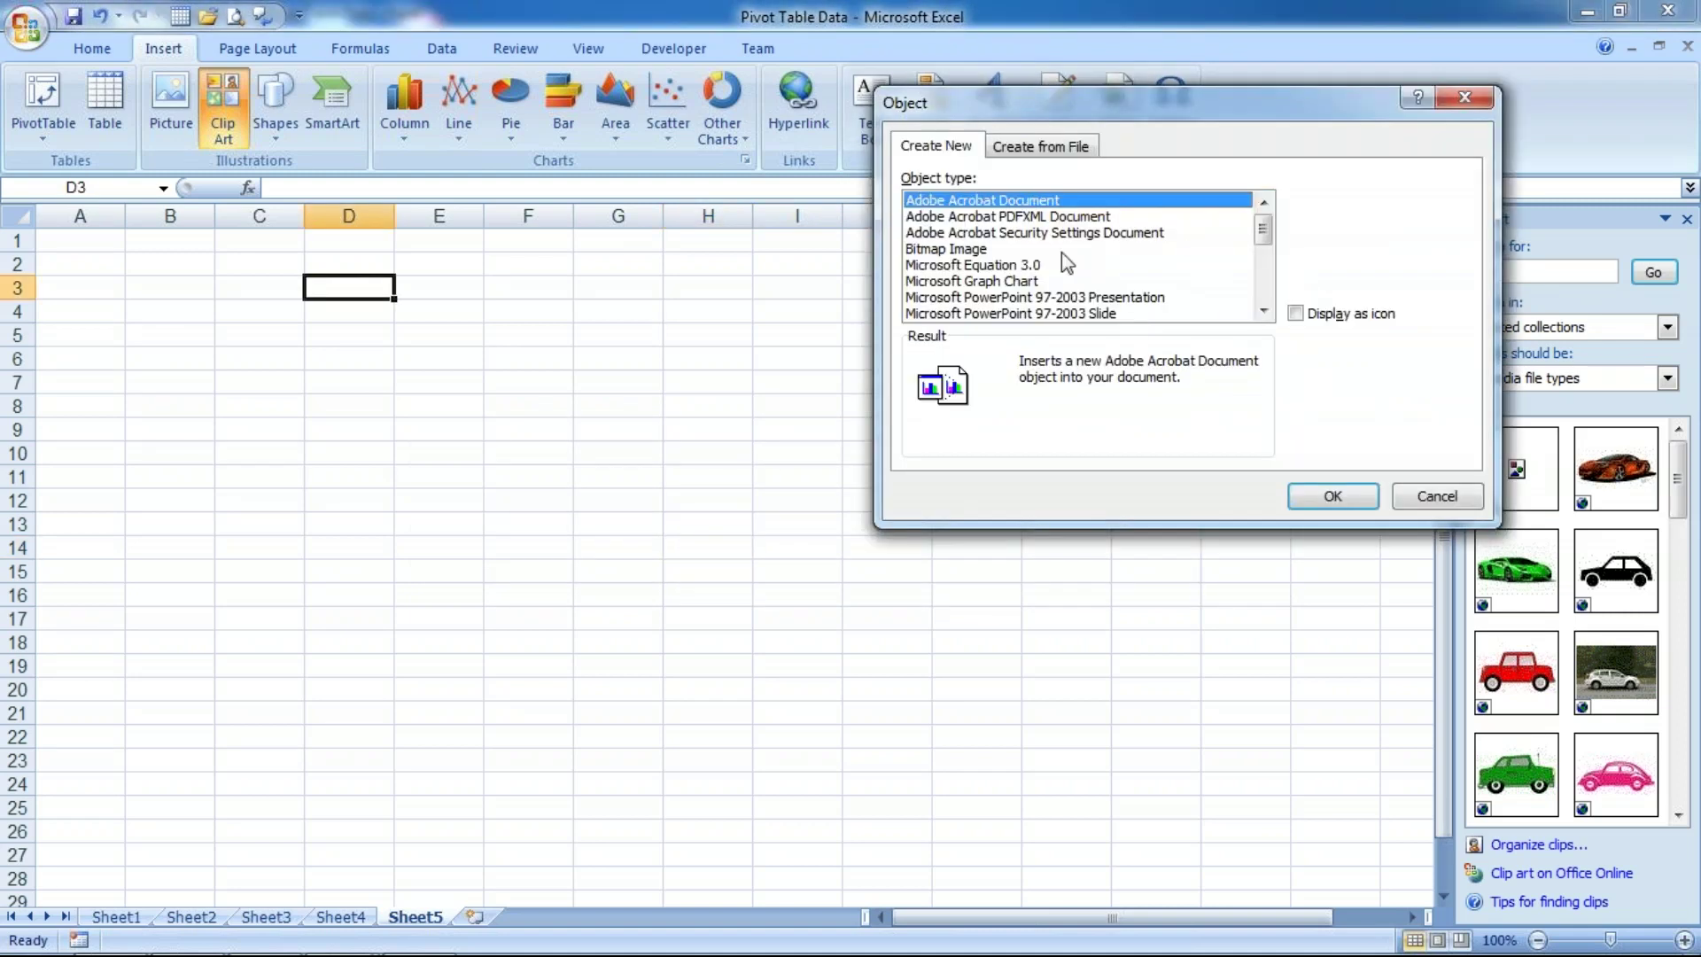
click(1043, 149)
click(1327, 205)
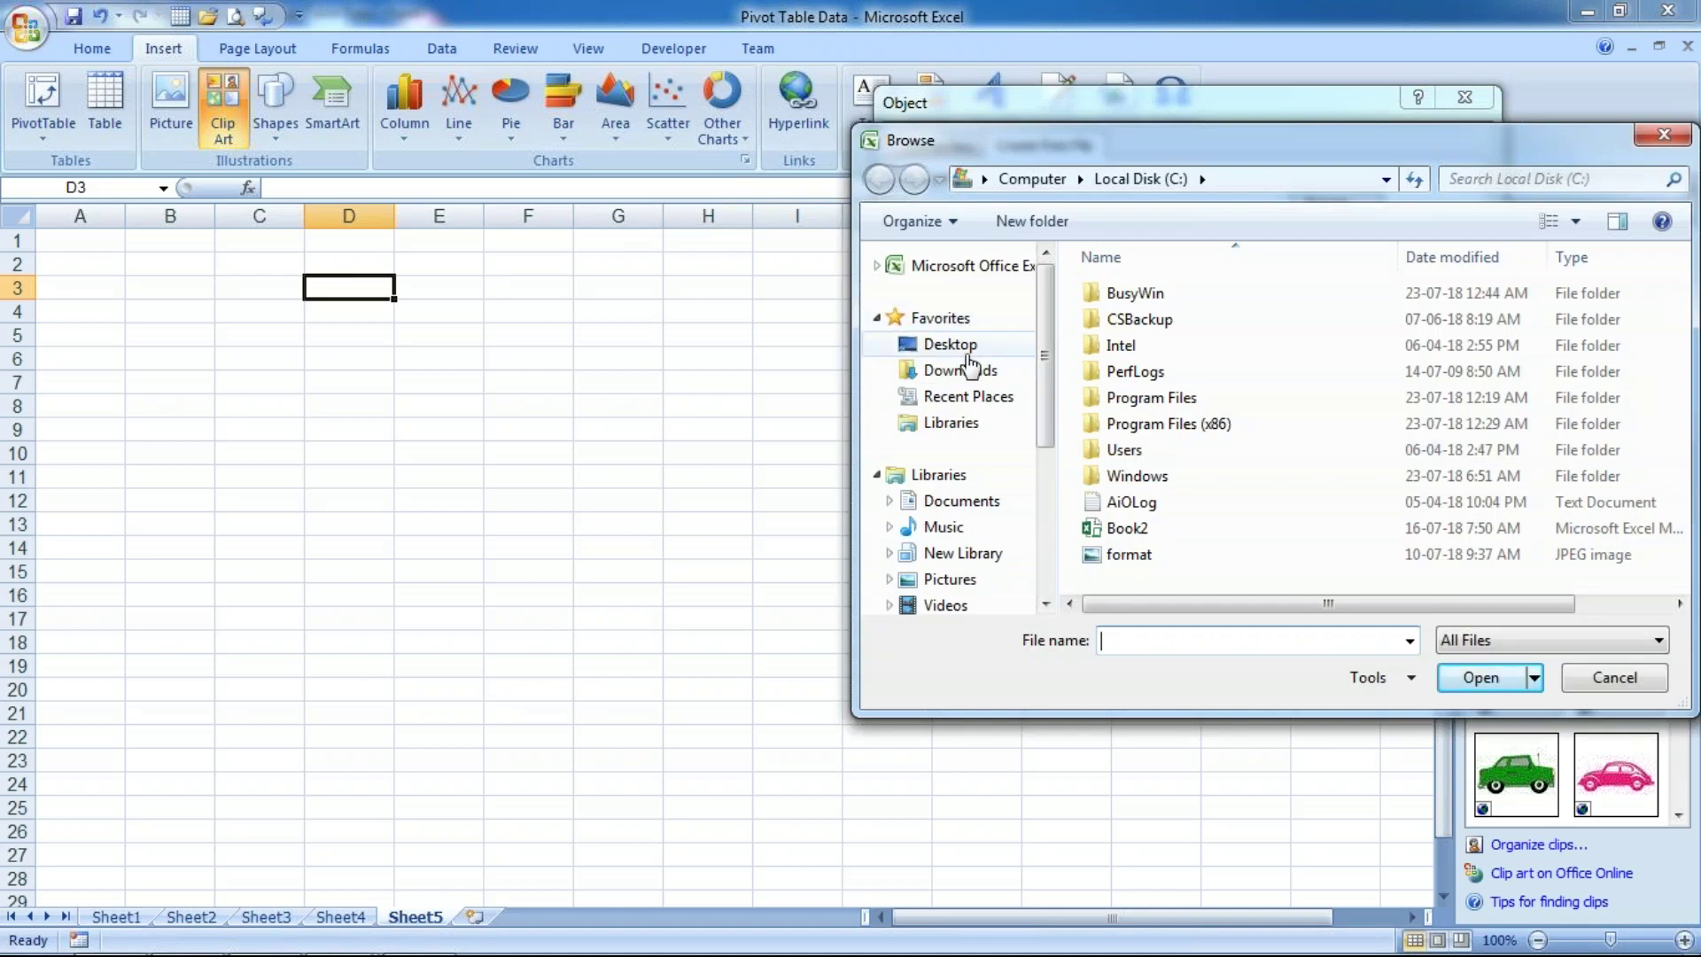
click(970, 352)
scroll(1183, 462, down, 5)
scroll(1183, 463, down, 5)
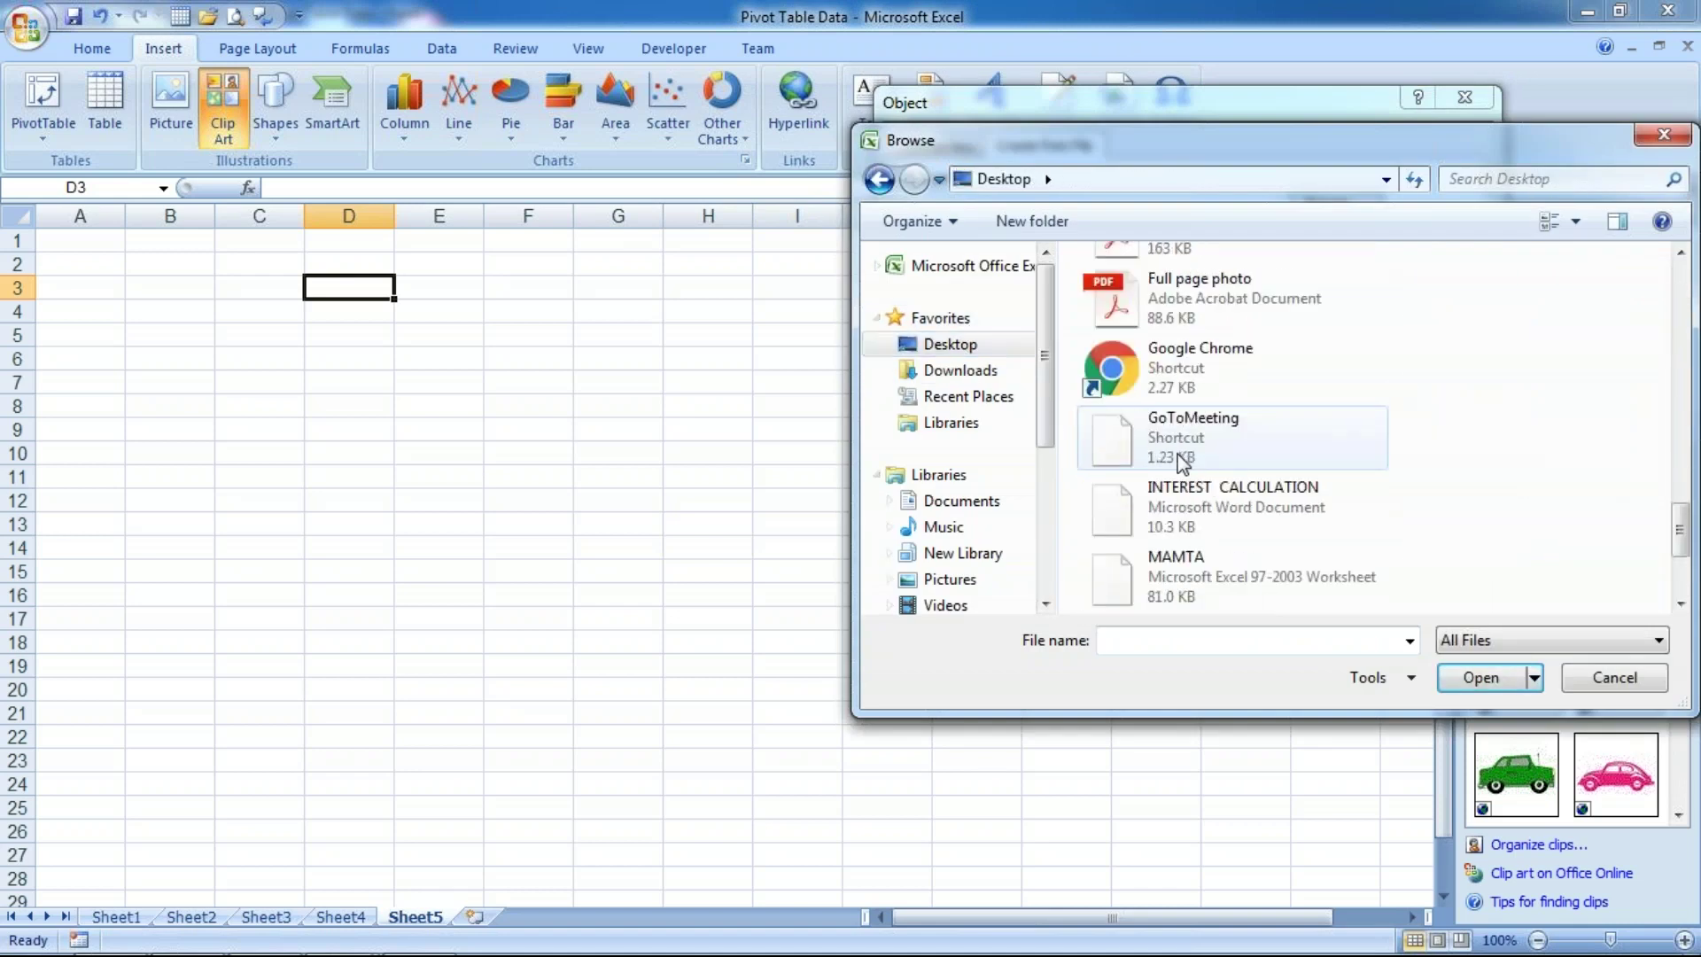
scroll(1177, 454, down, 3)
double_click(1178, 376)
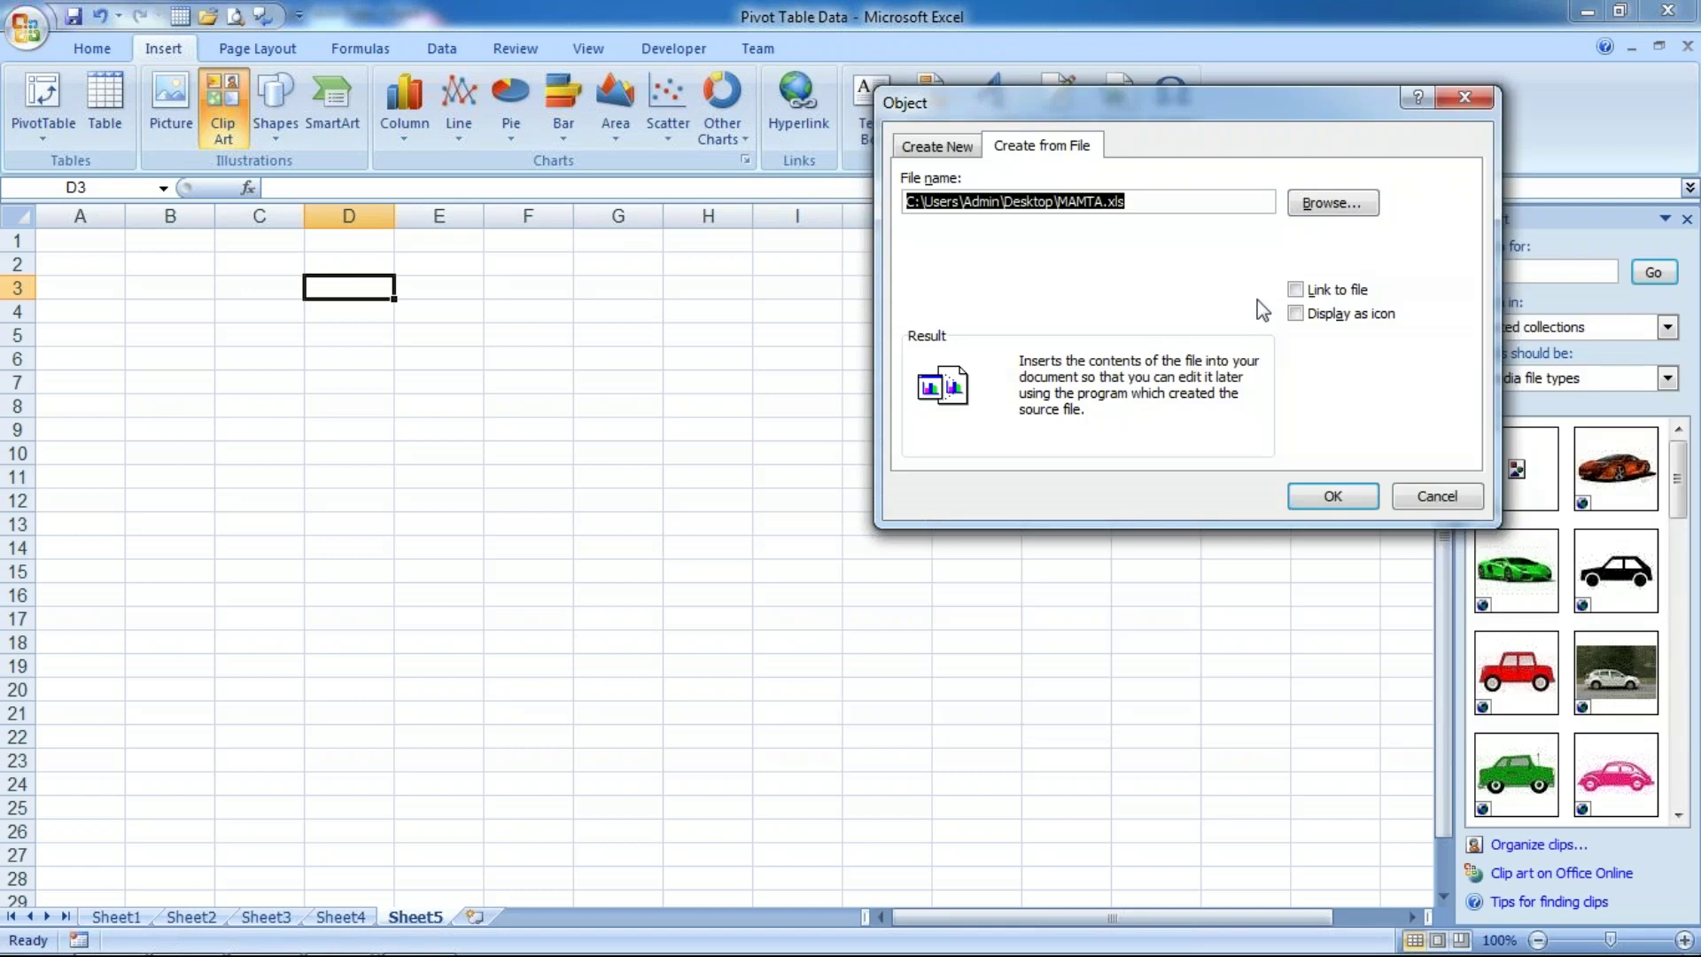
click(1295, 290)
click(1296, 314)
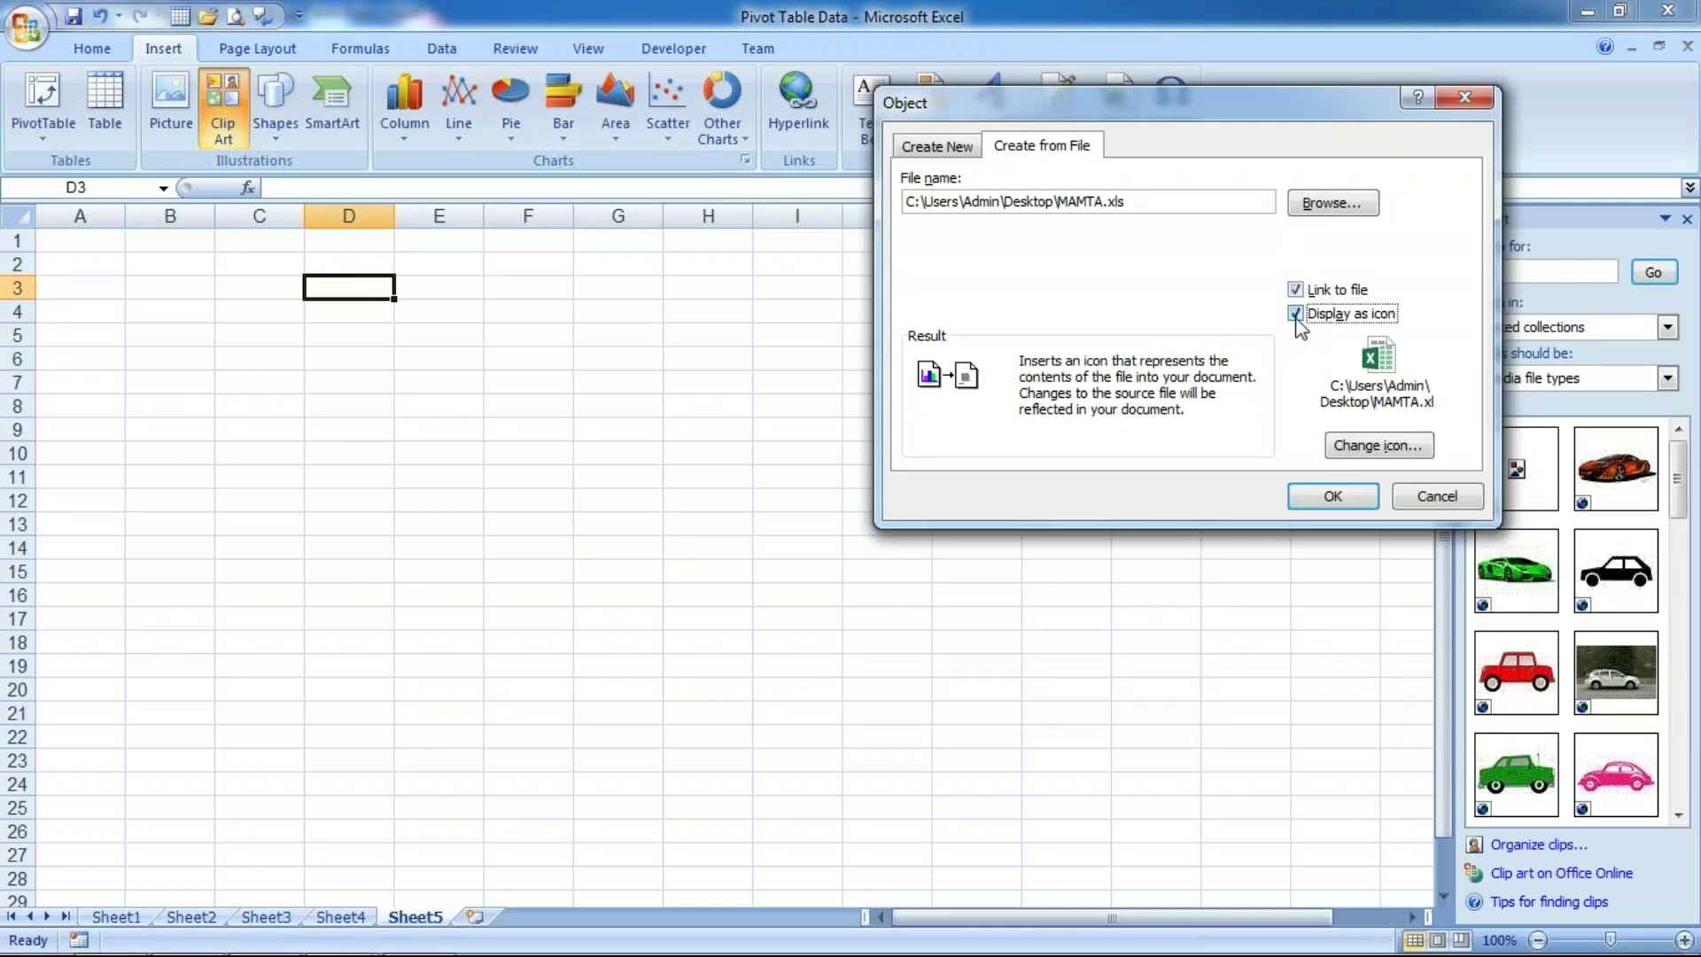
click(1334, 496)
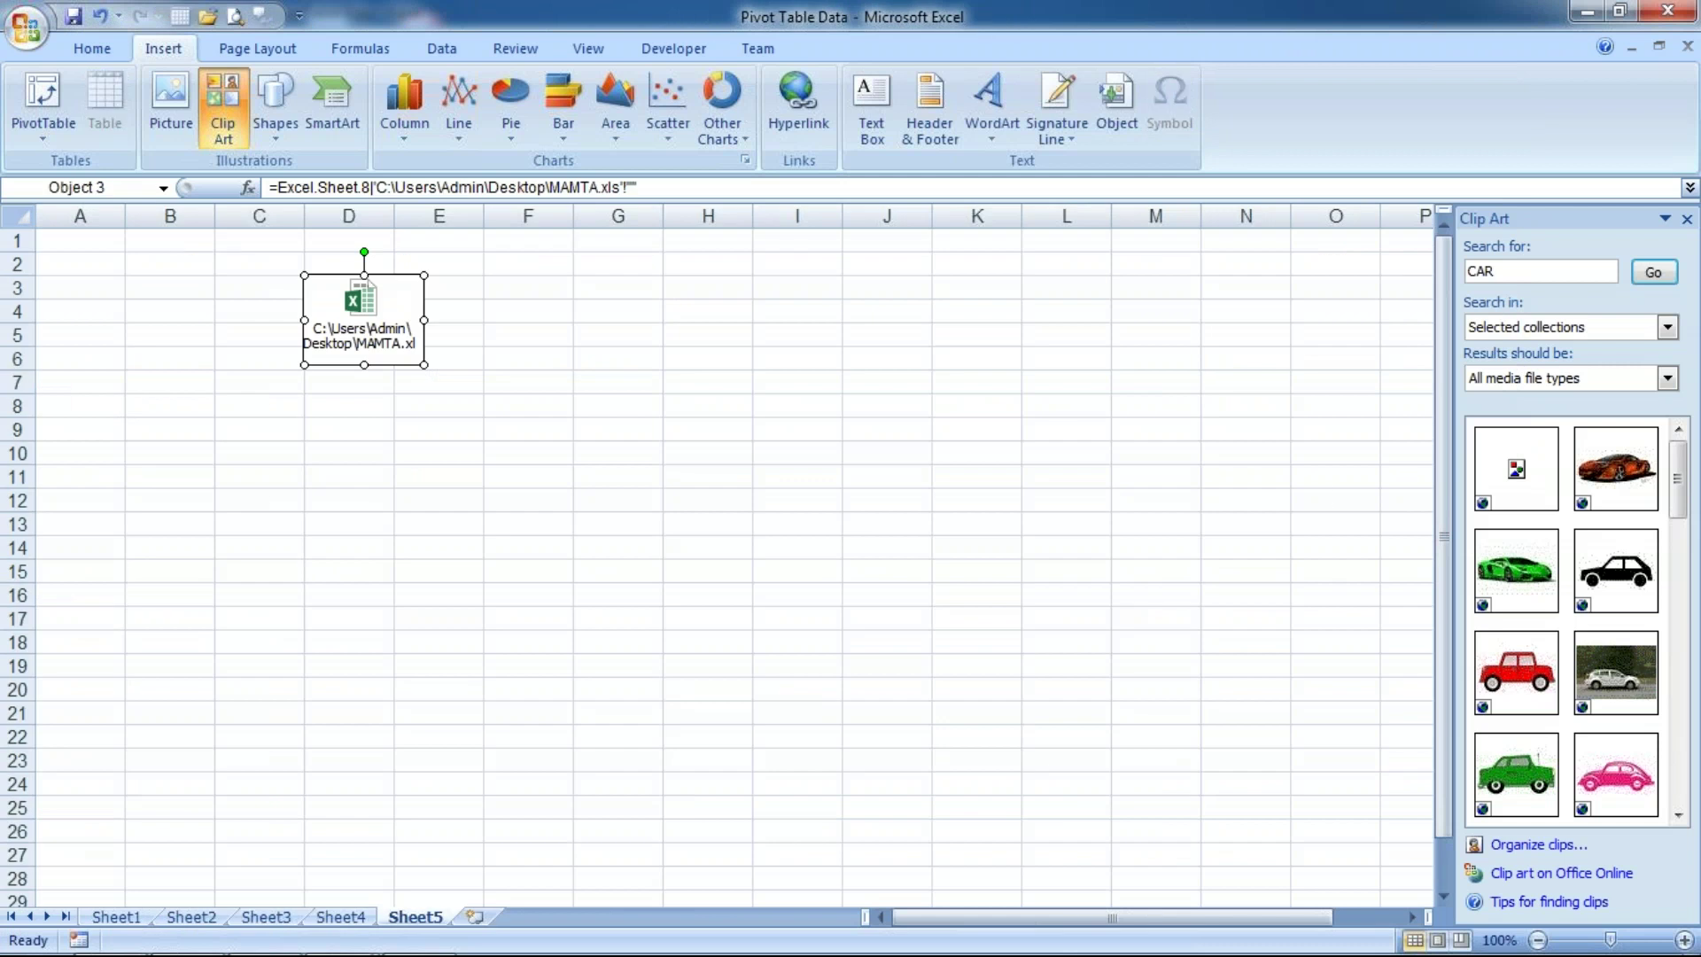
Open the MAMTA icon to check its data, close it, and select cell H5.
click(688, 539)
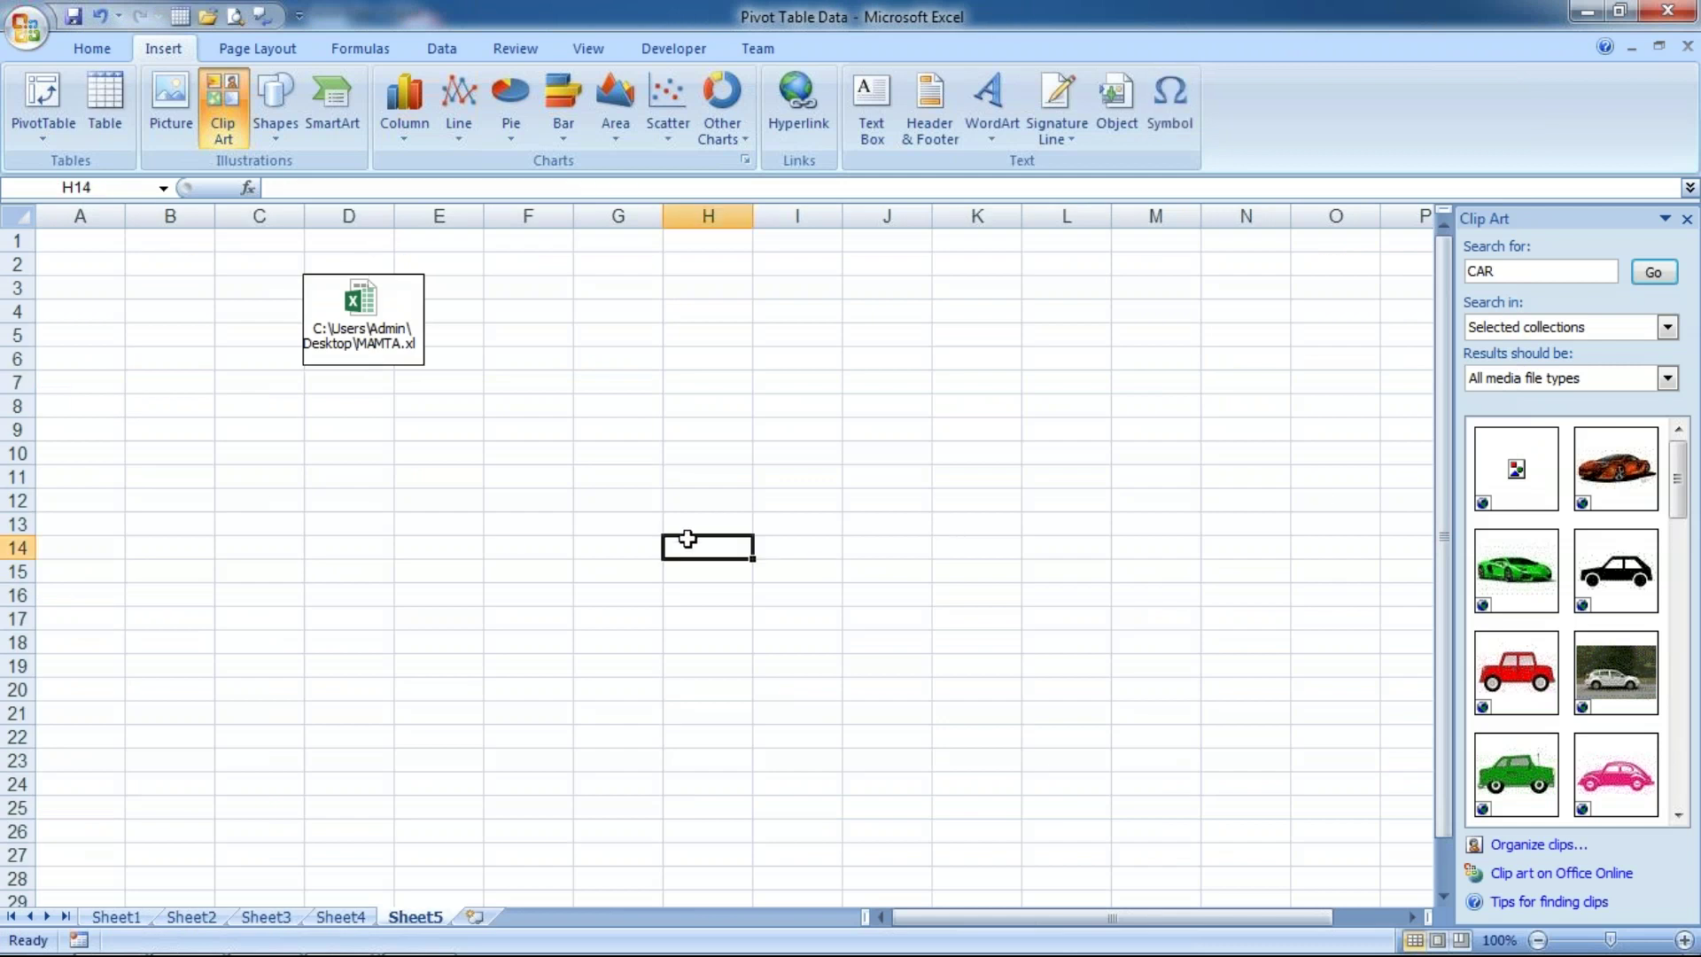
click(420, 335)
double_click(350, 323)
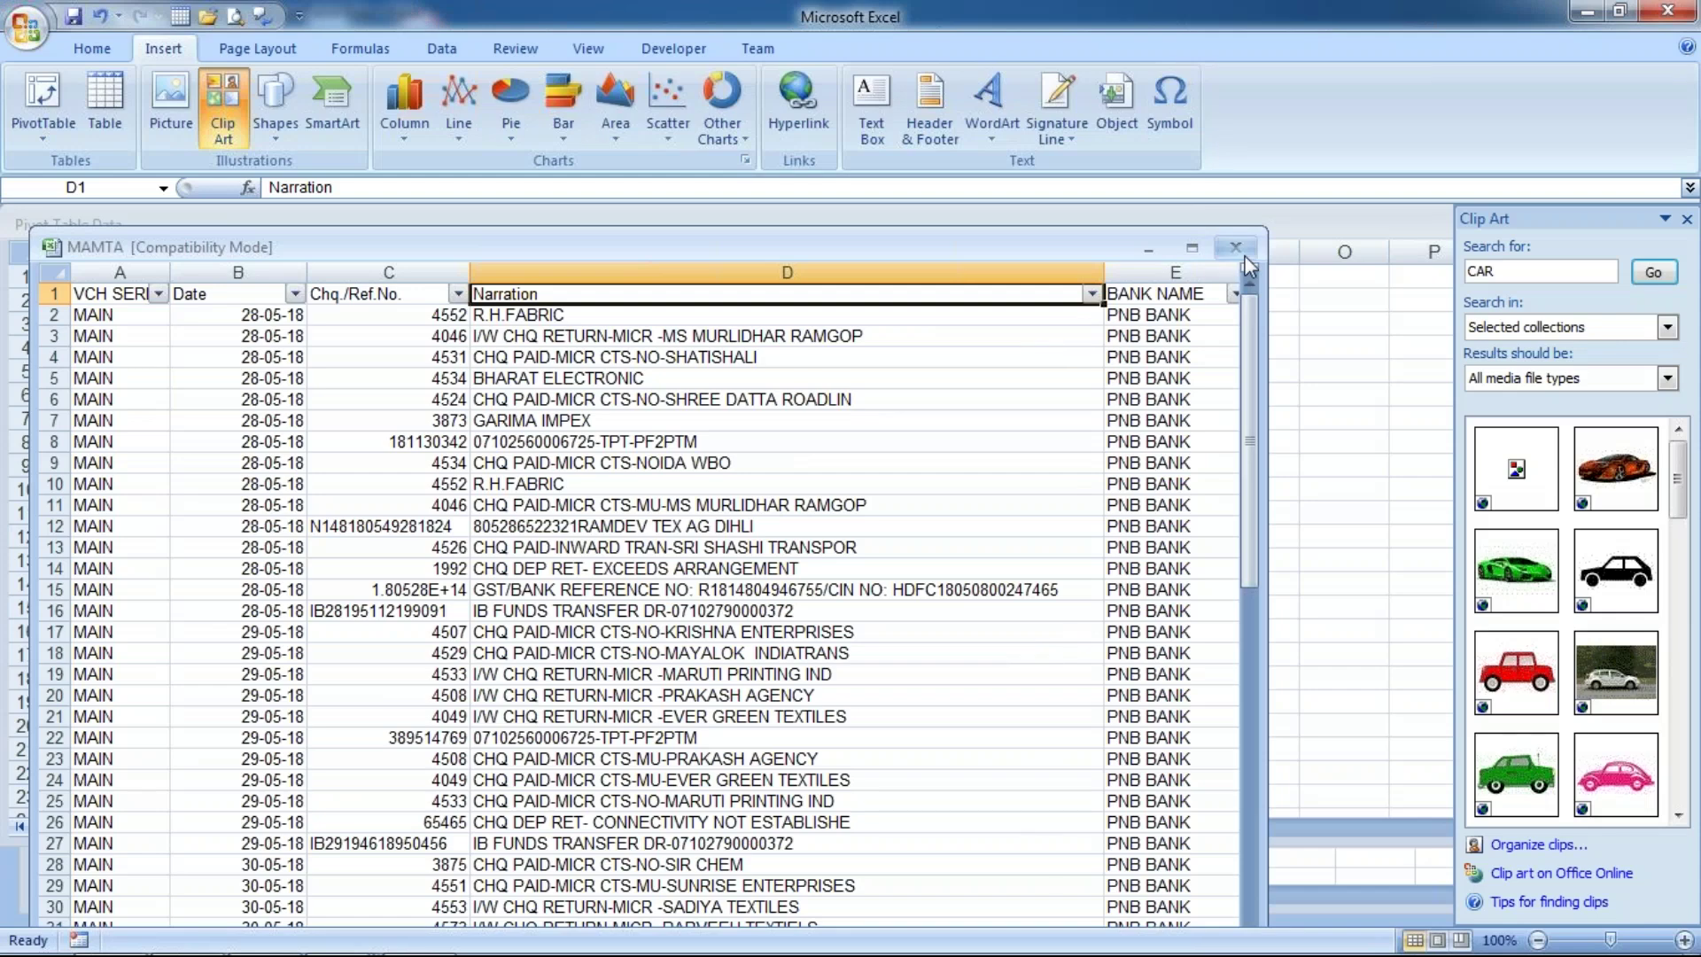
click(1238, 248)
click(741, 417)
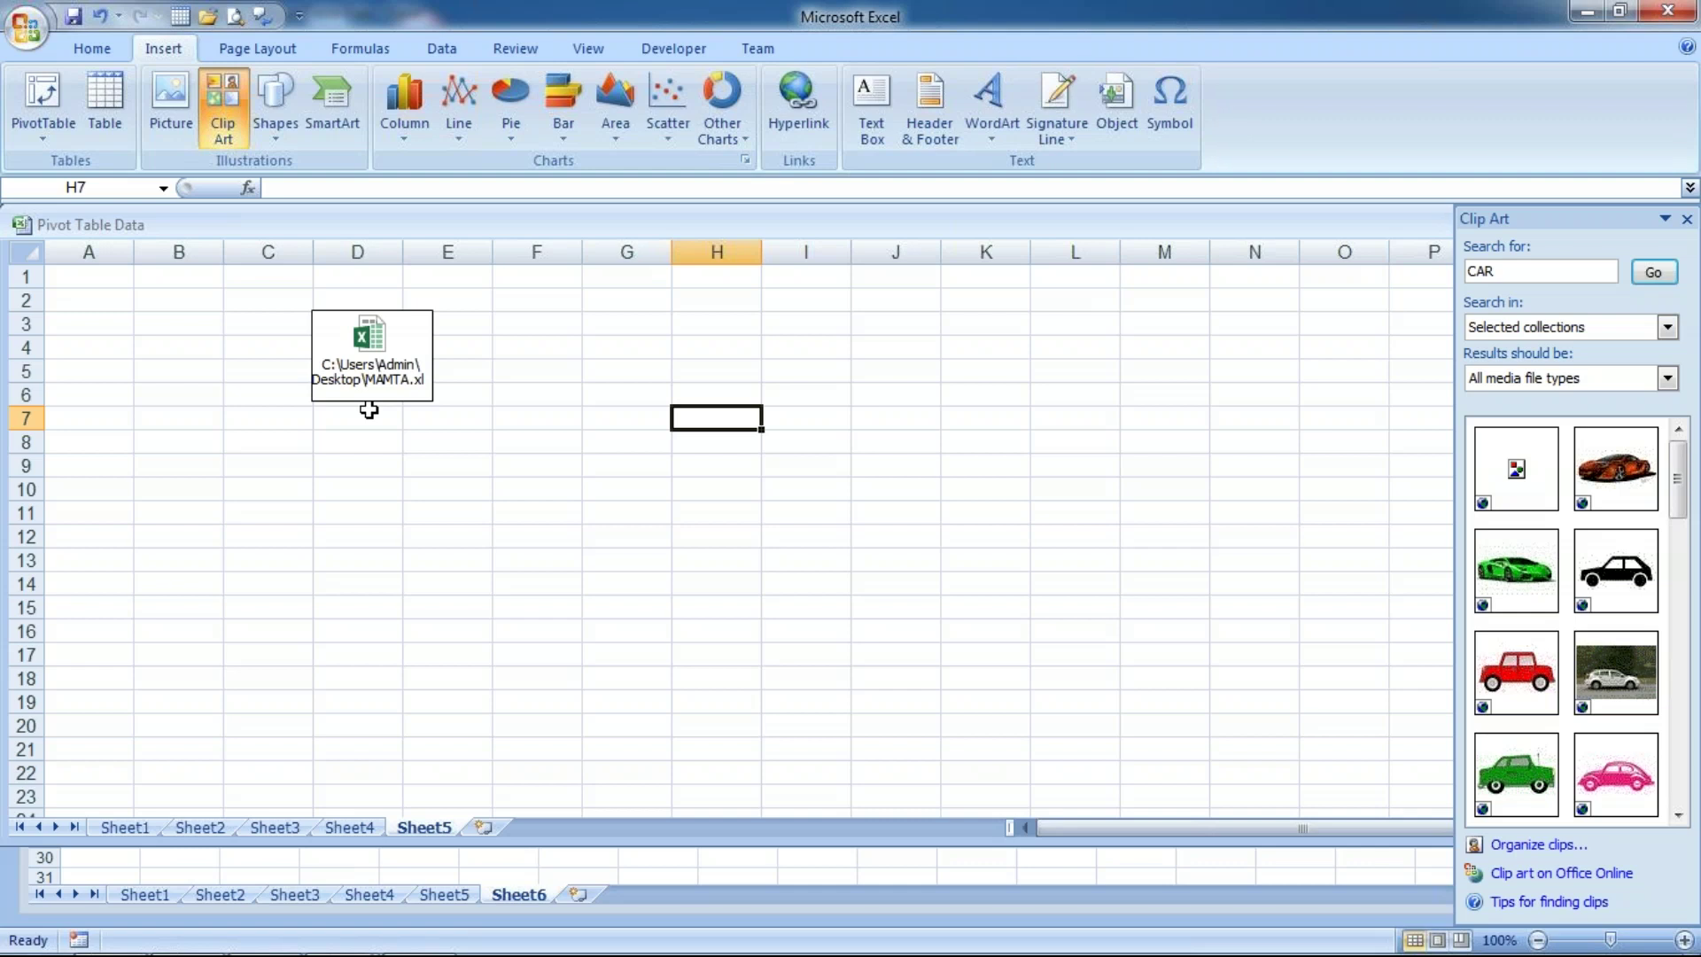
click(690, 362)
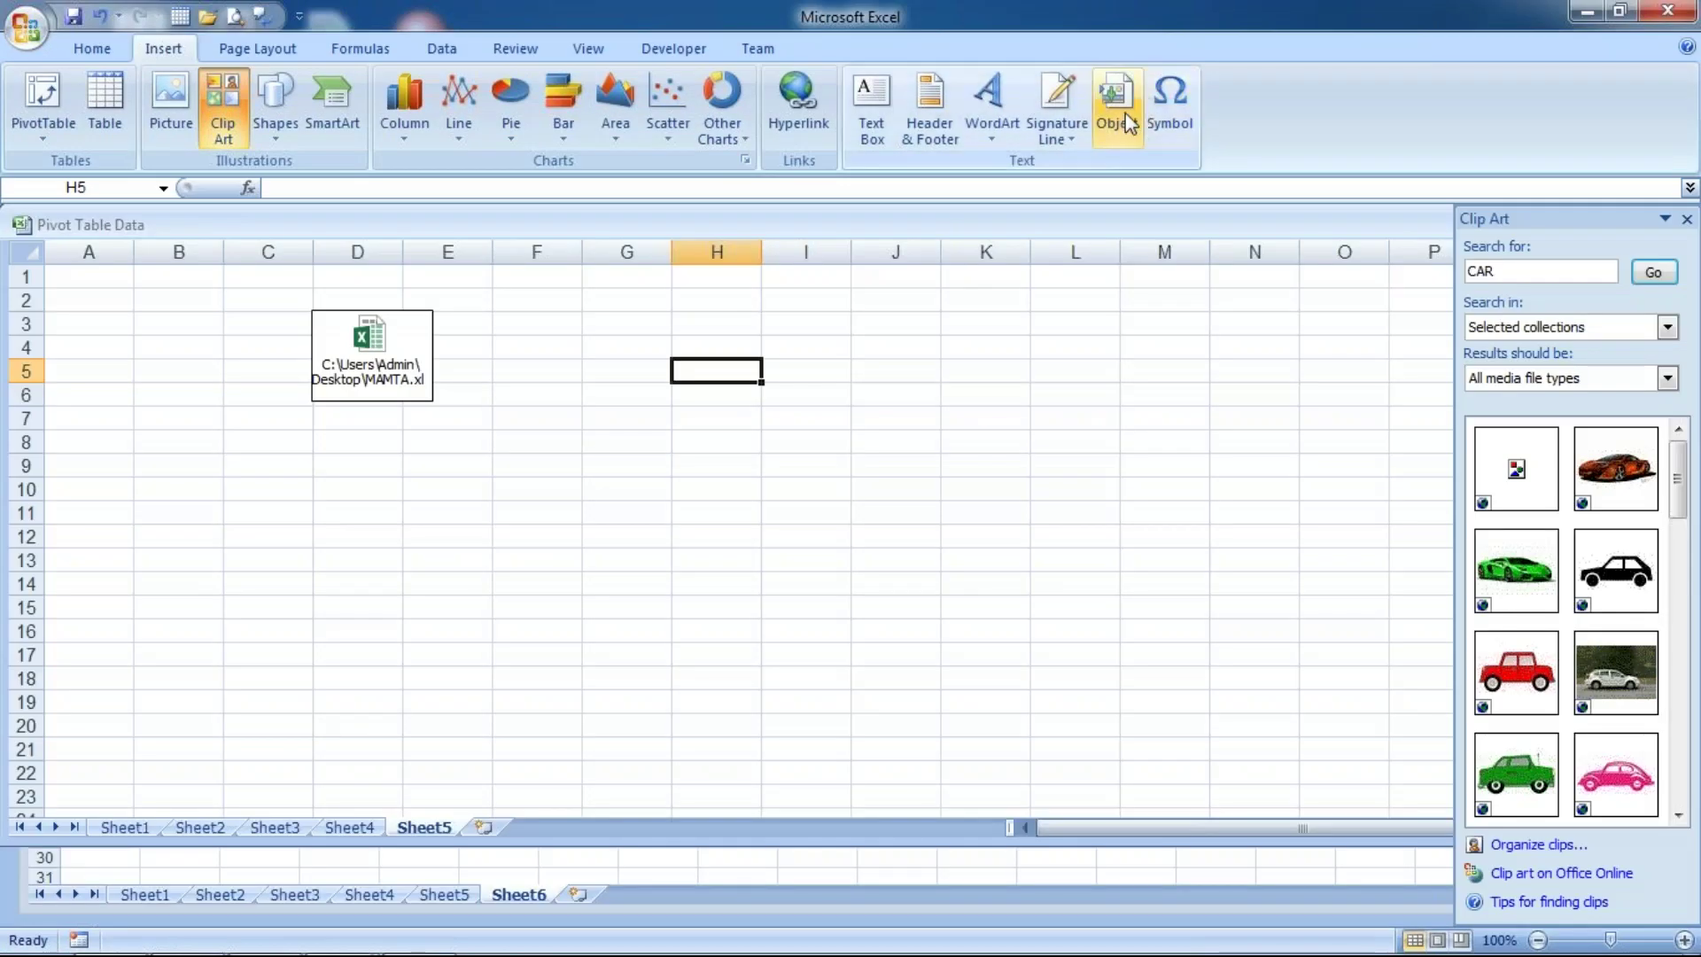
Start a Create from File object and browse the file picker for the source document.
click(1118, 105)
click(1082, 149)
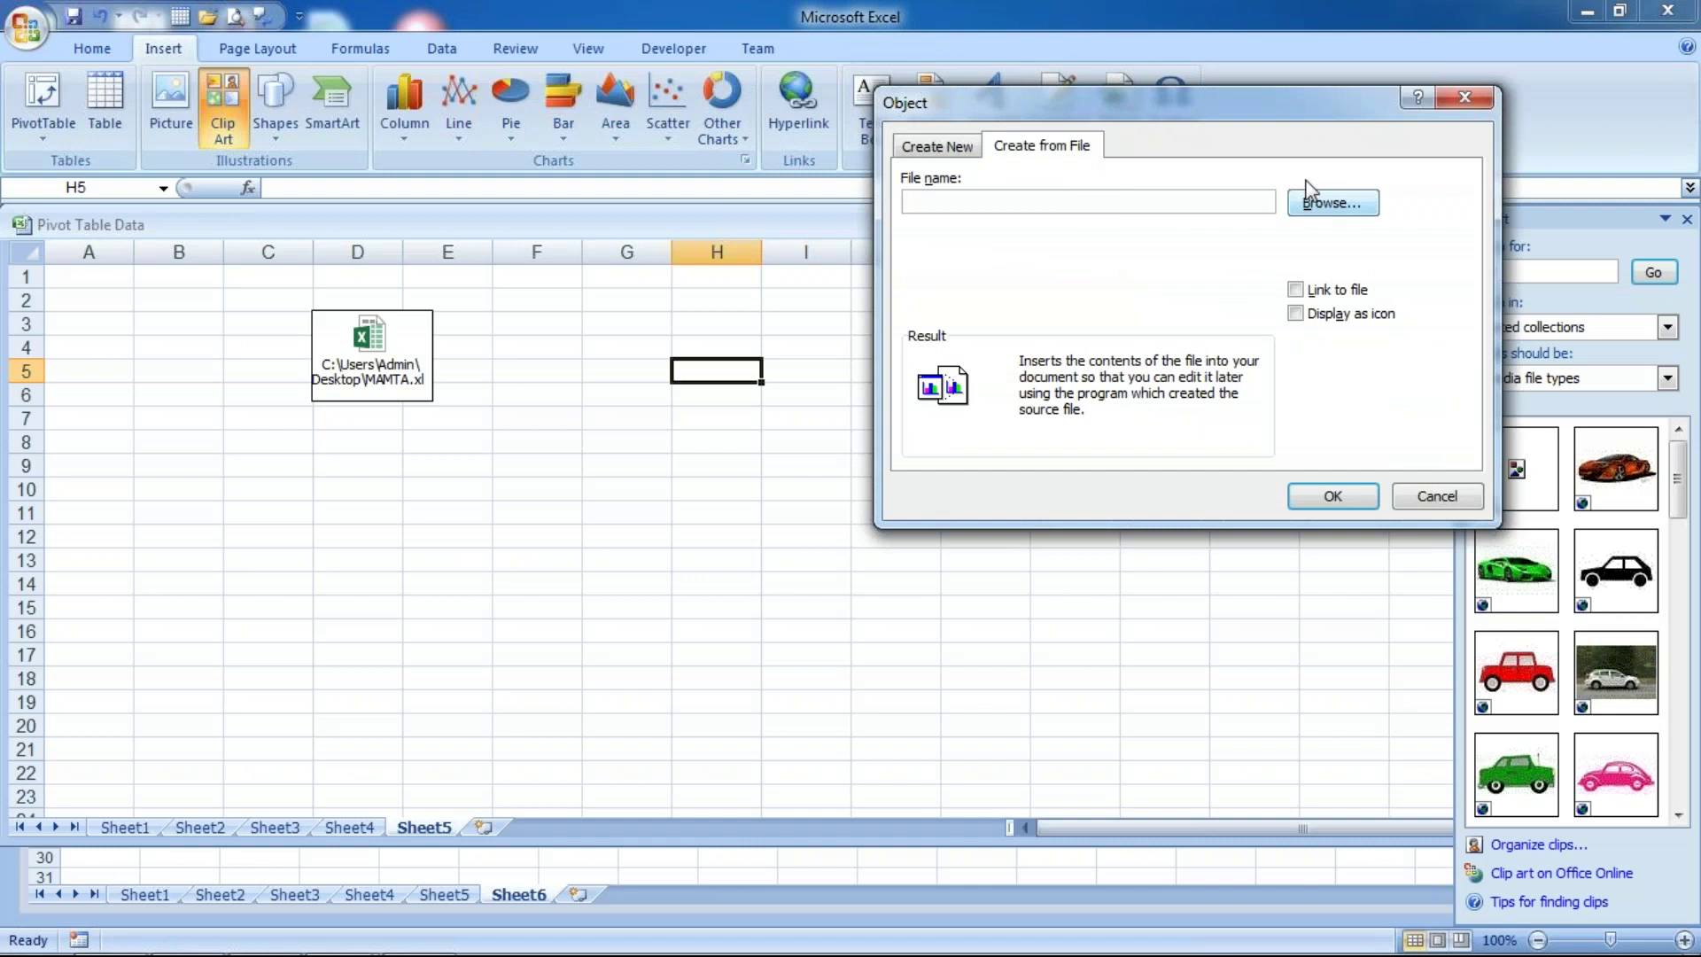
click(1312, 207)
click(1130, 345)
scroll(1130, 350, down, 2)
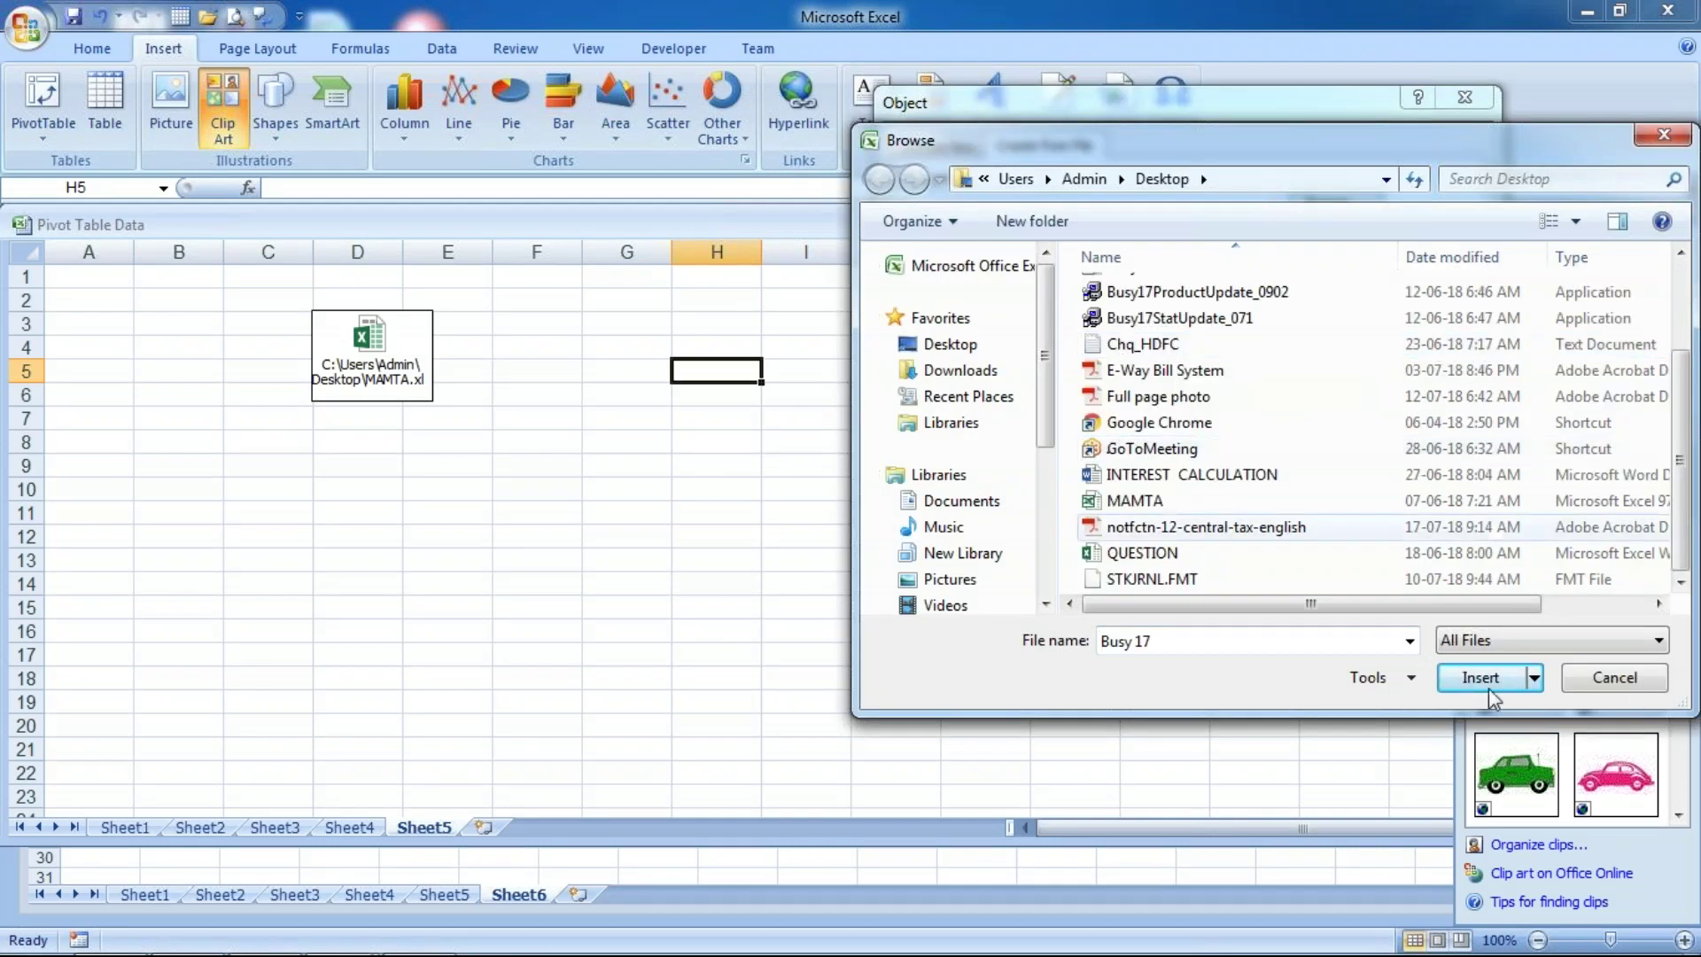
click(1571, 642)
click(1572, 658)
click(1230, 502)
scroll(1231, 506, up, 3)
scroll(1230, 507, down, 3)
scroll(1231, 506, up, 3)
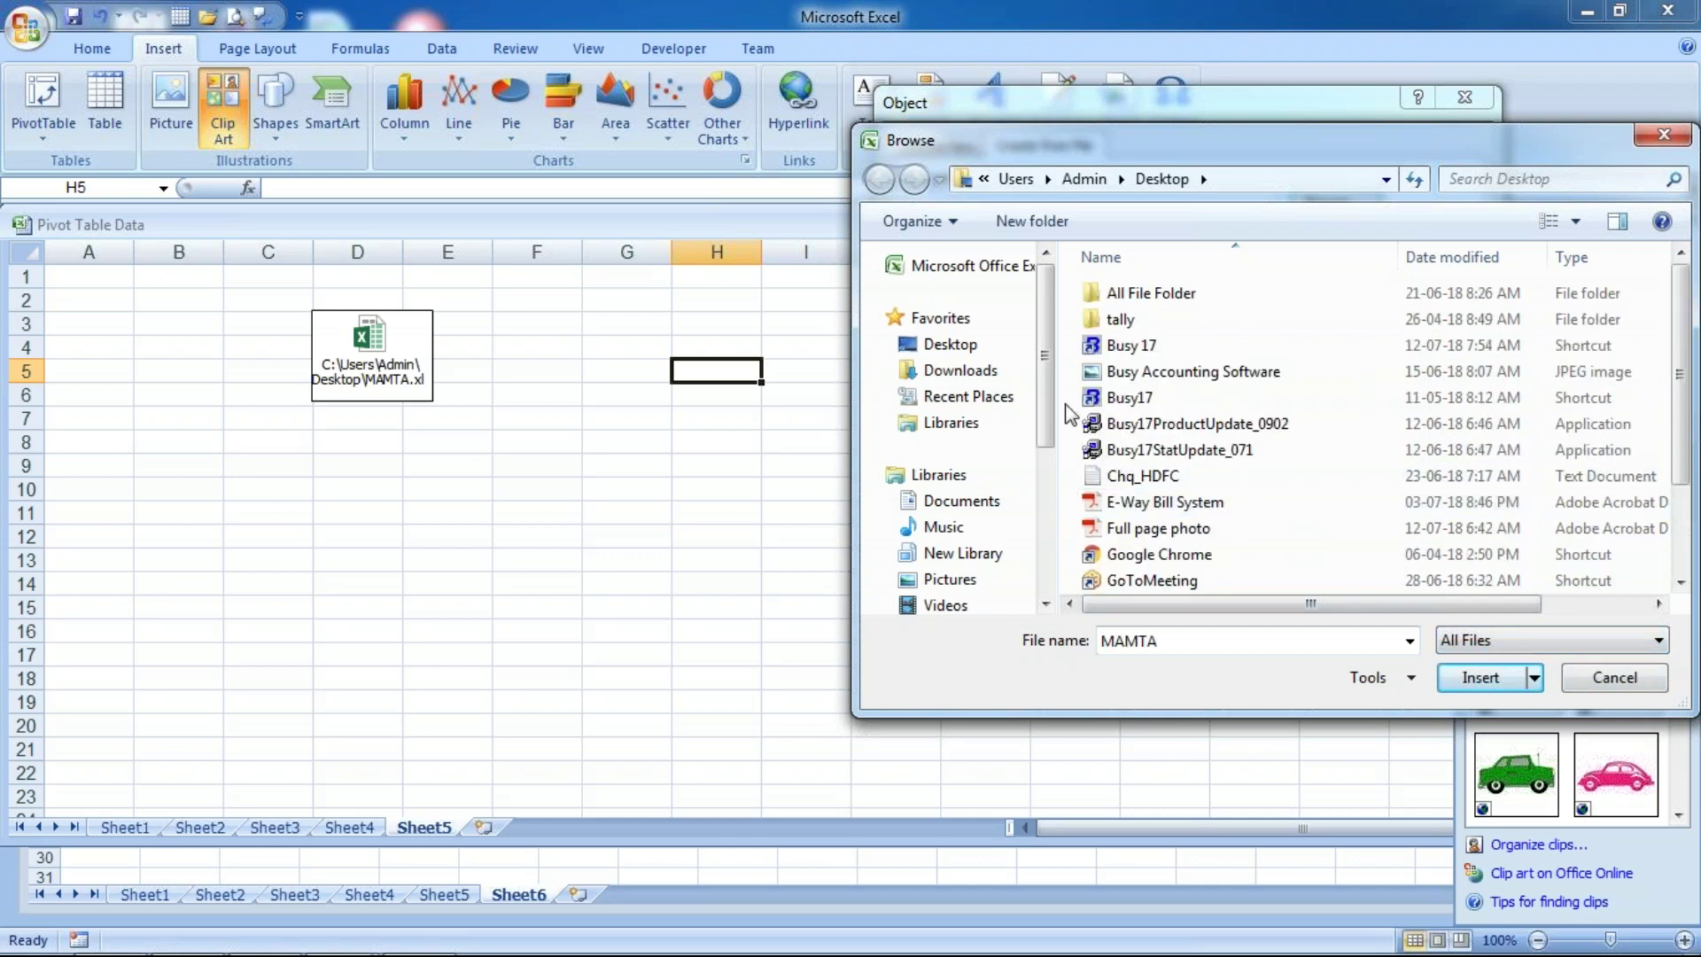
Insert INTEREST CALCULATION from the Desktop as a linked file displayed as an icon.
click(949, 344)
scroll(1141, 403, down, 5)
scroll(1141, 403, down, 3)
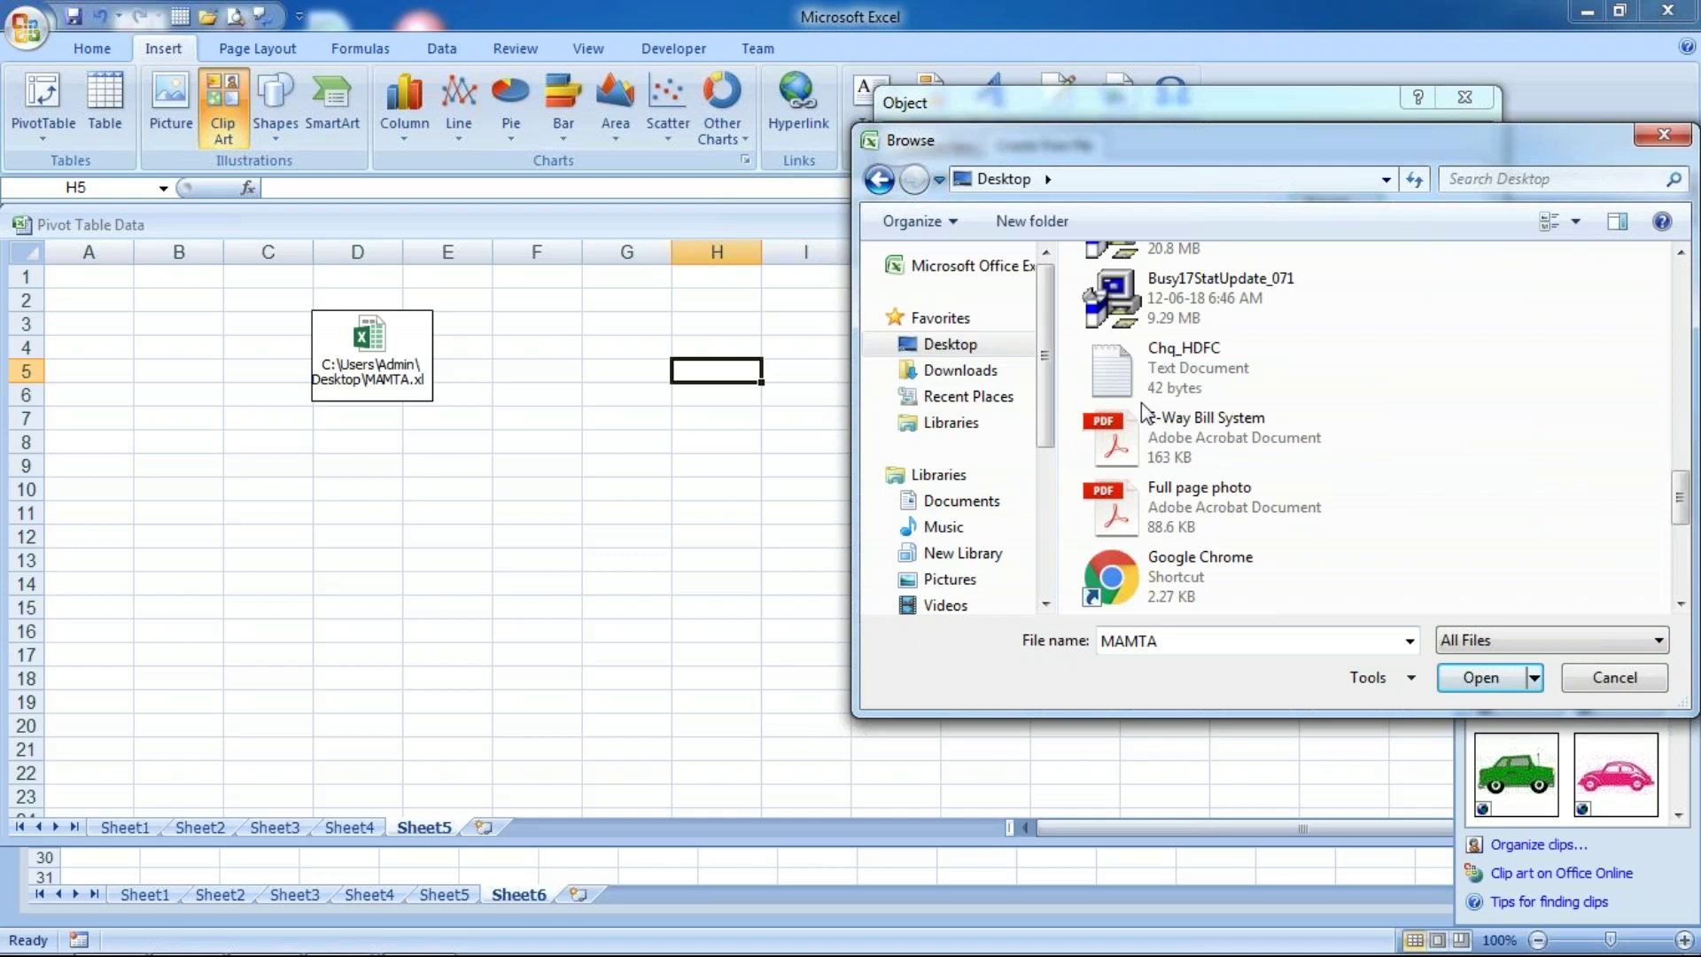
scroll(1141, 404, down, 2)
scroll(1141, 402, up, 2)
click(1144, 461)
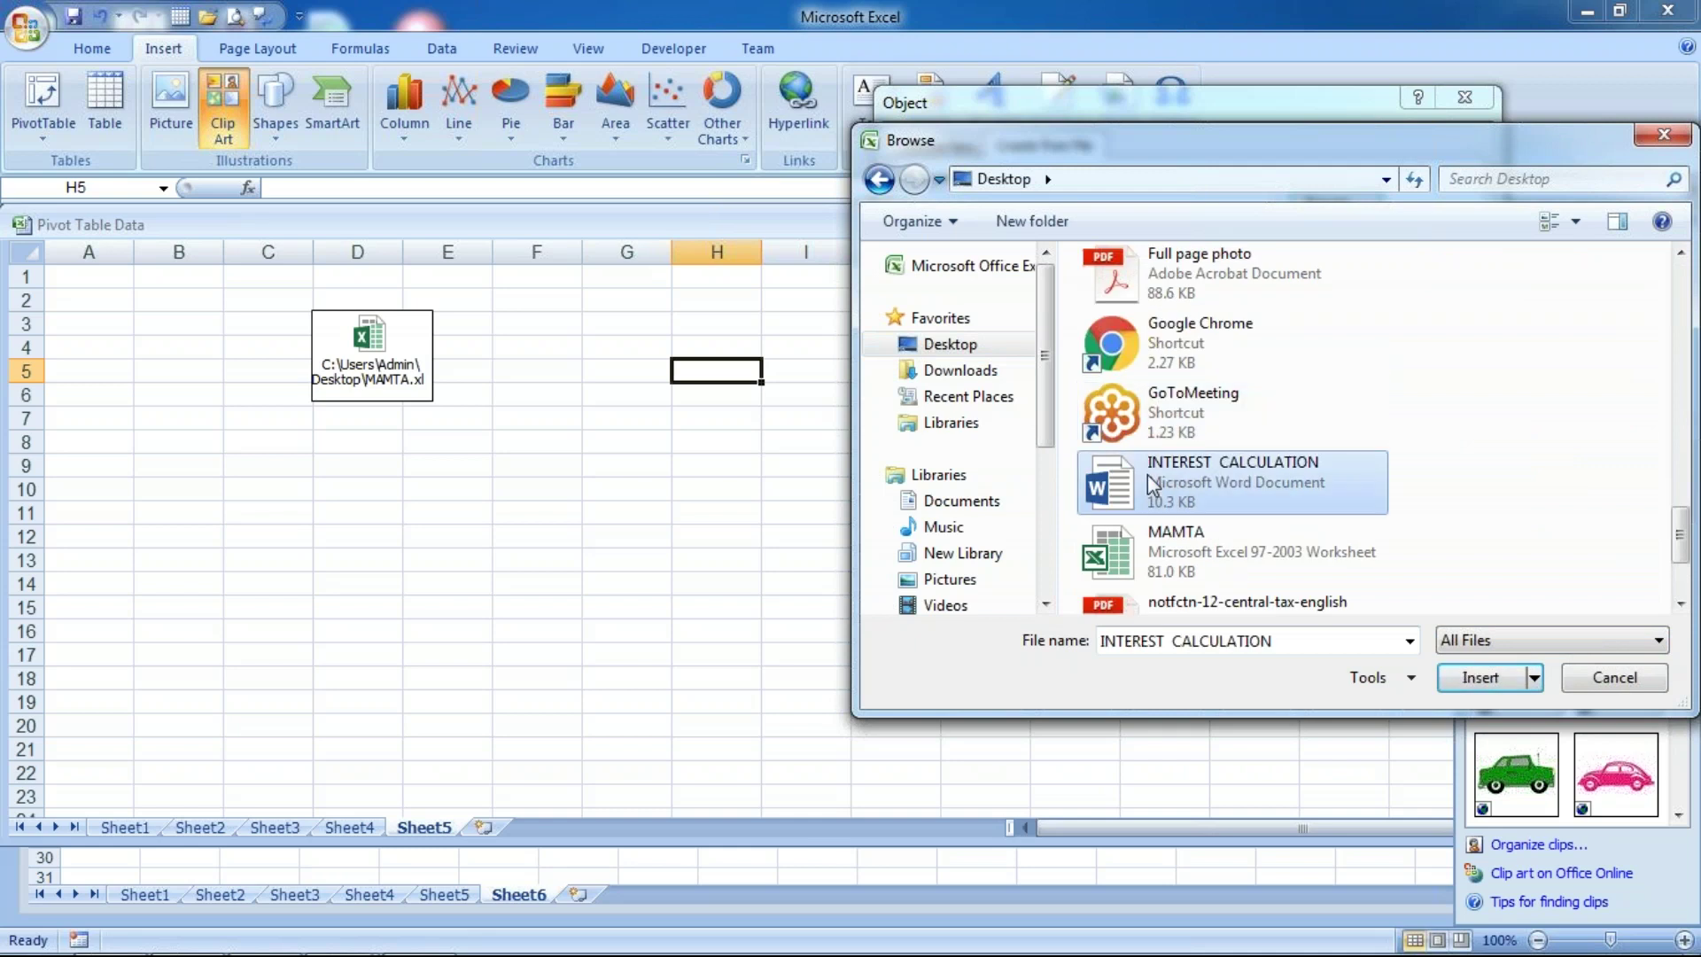
click(1481, 676)
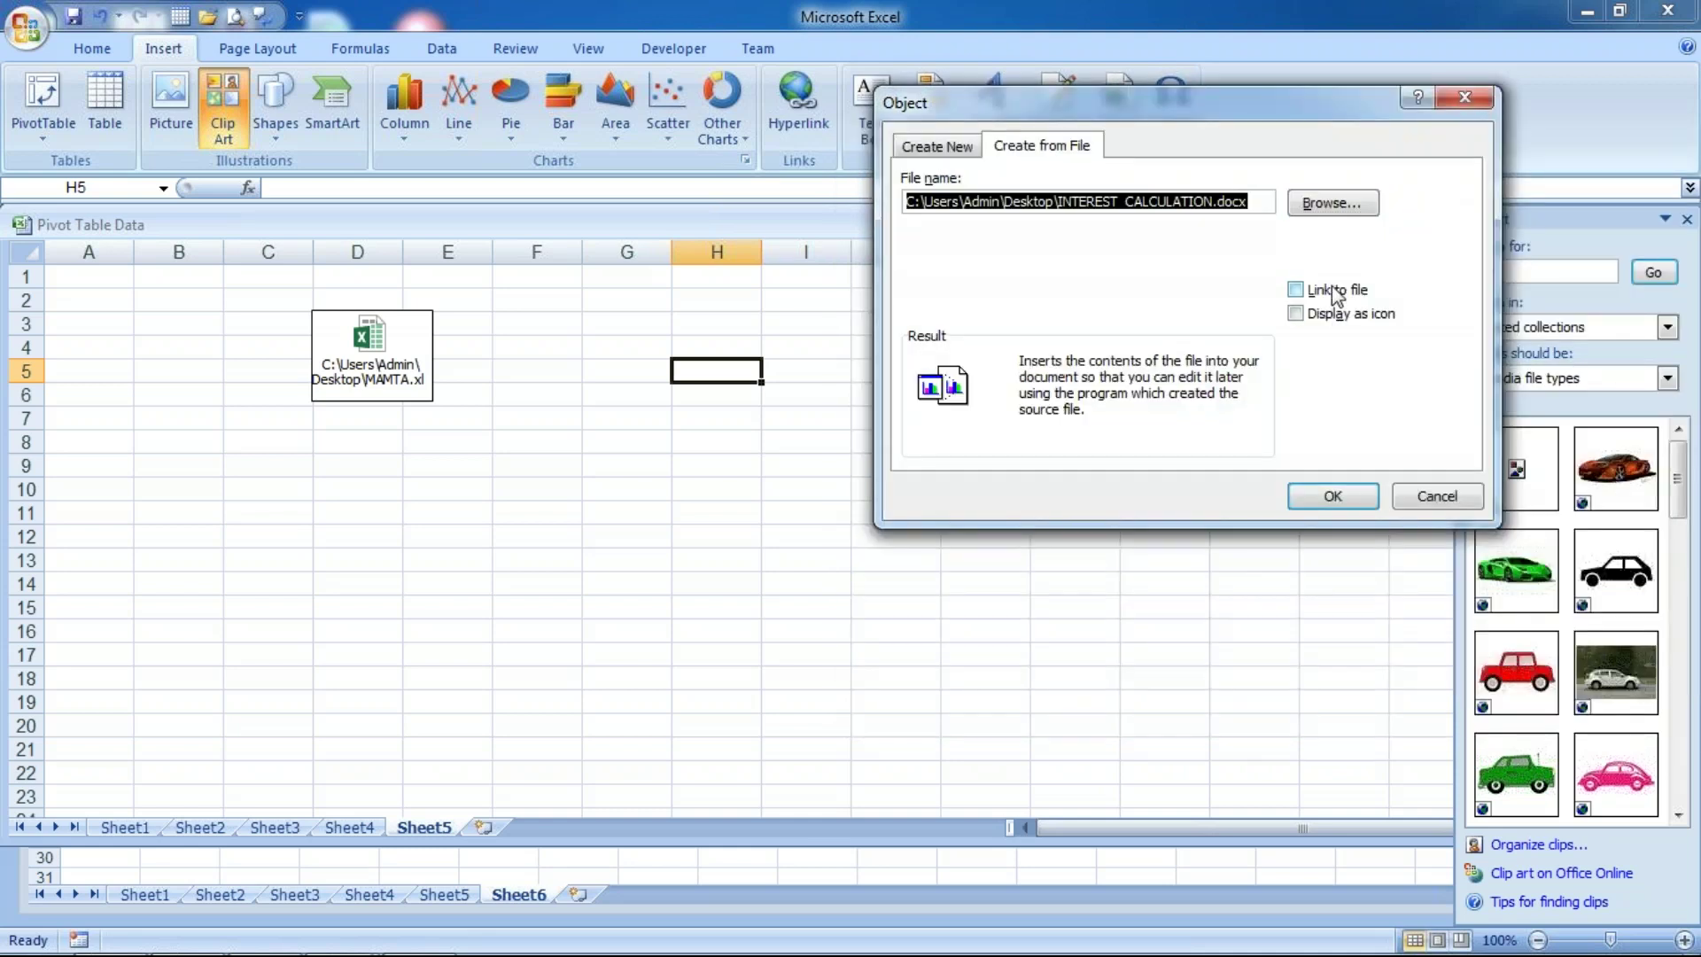
click(1333, 290)
click(1313, 319)
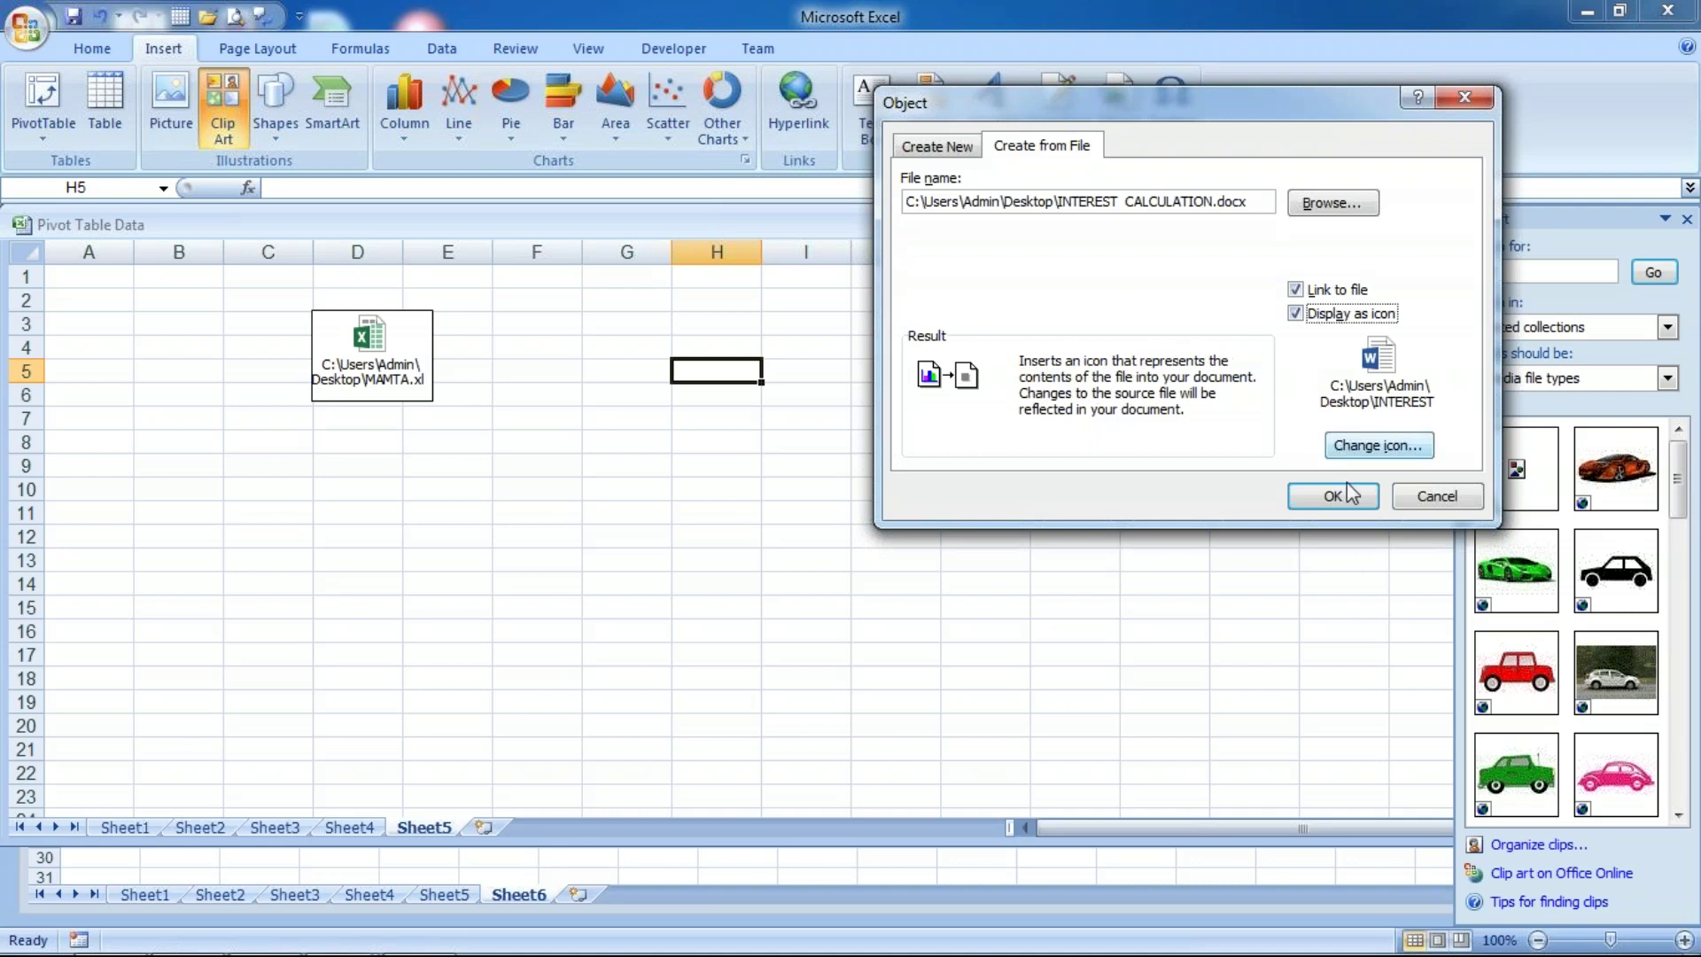
click(1343, 498)
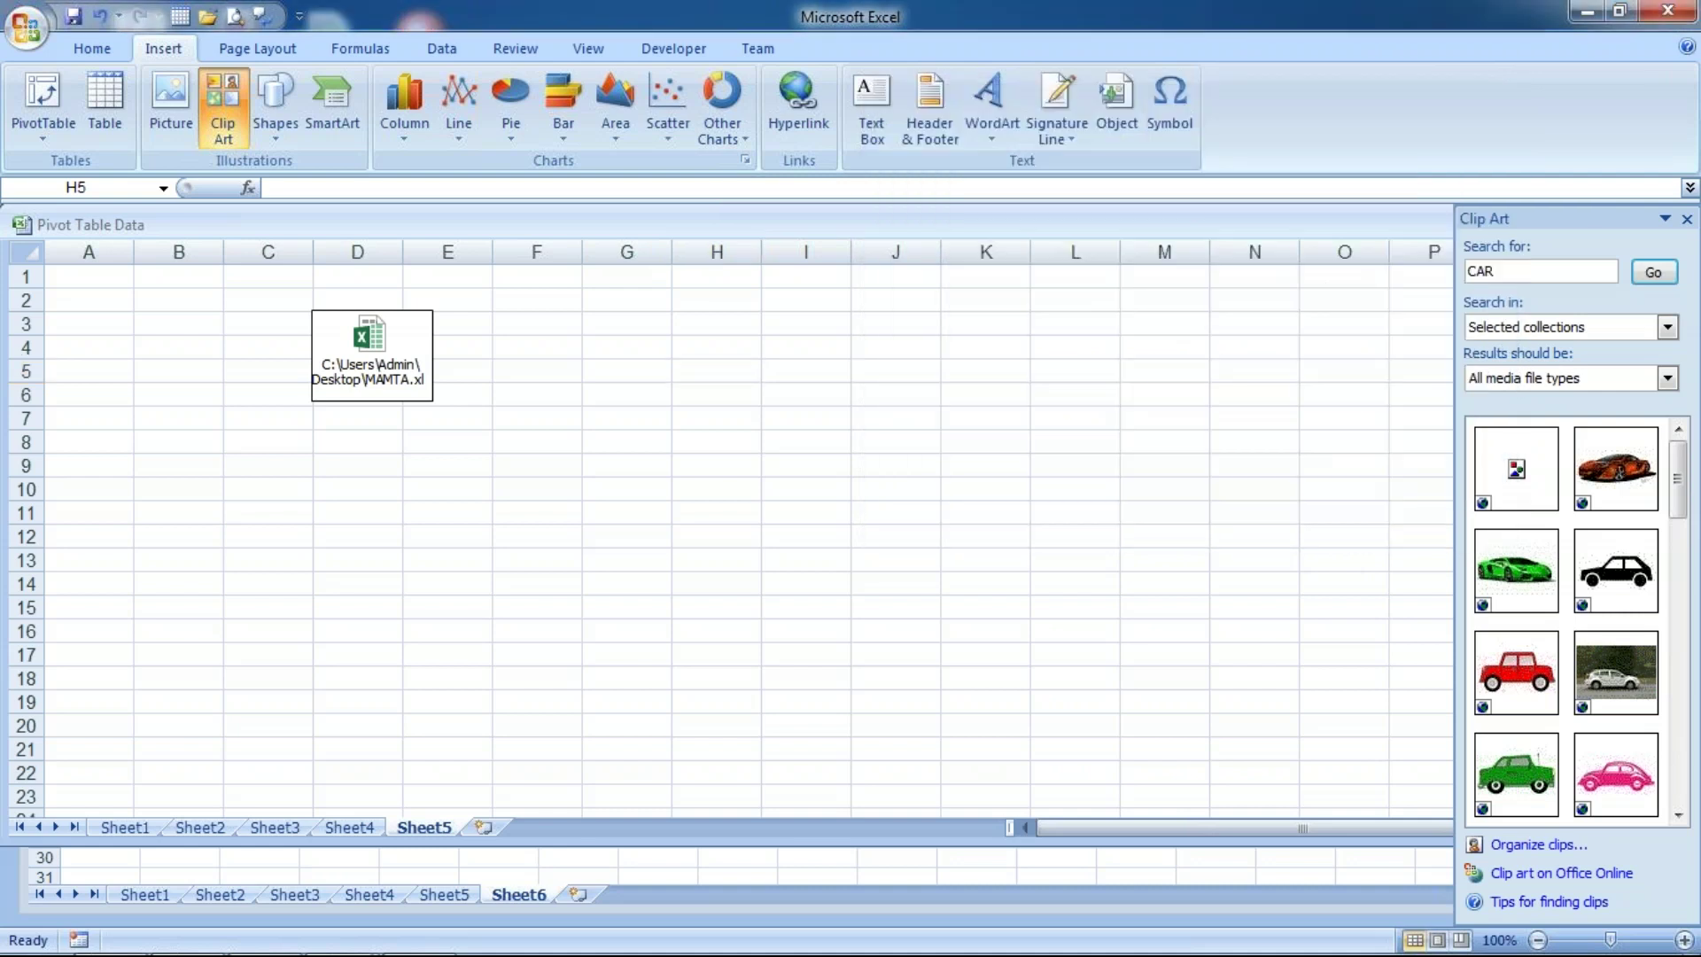
Open the INTEREST CALCULATION icon in Word to check it, then close Word.
click(886, 583)
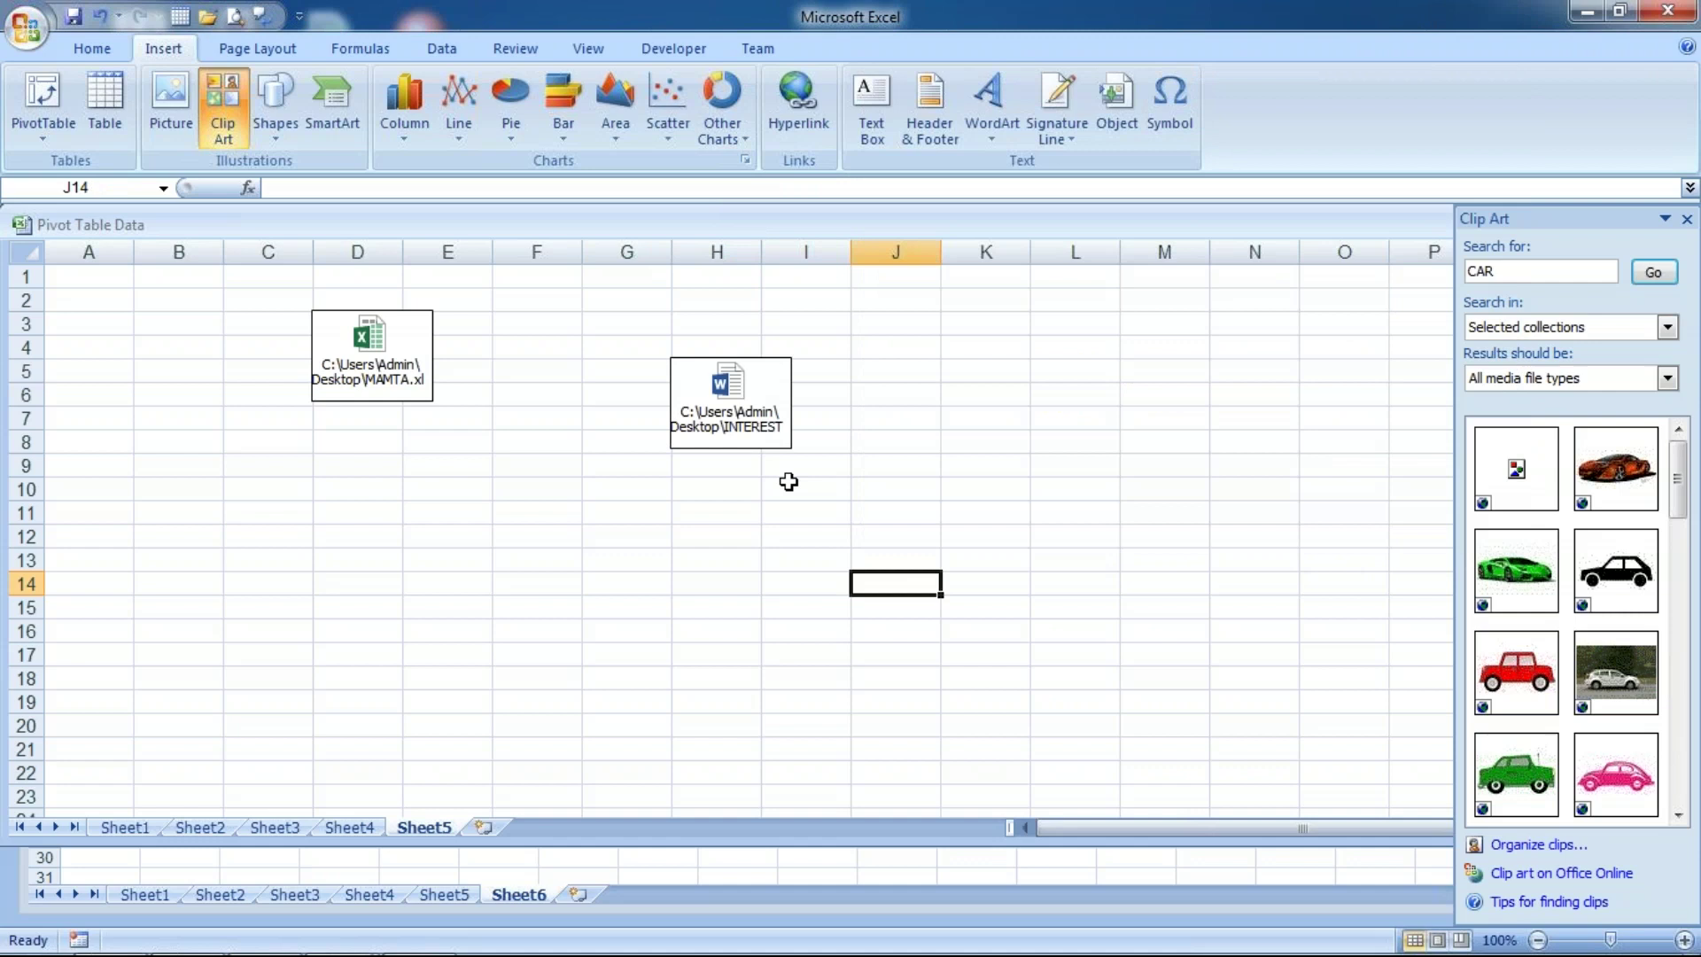
double_click(725, 423)
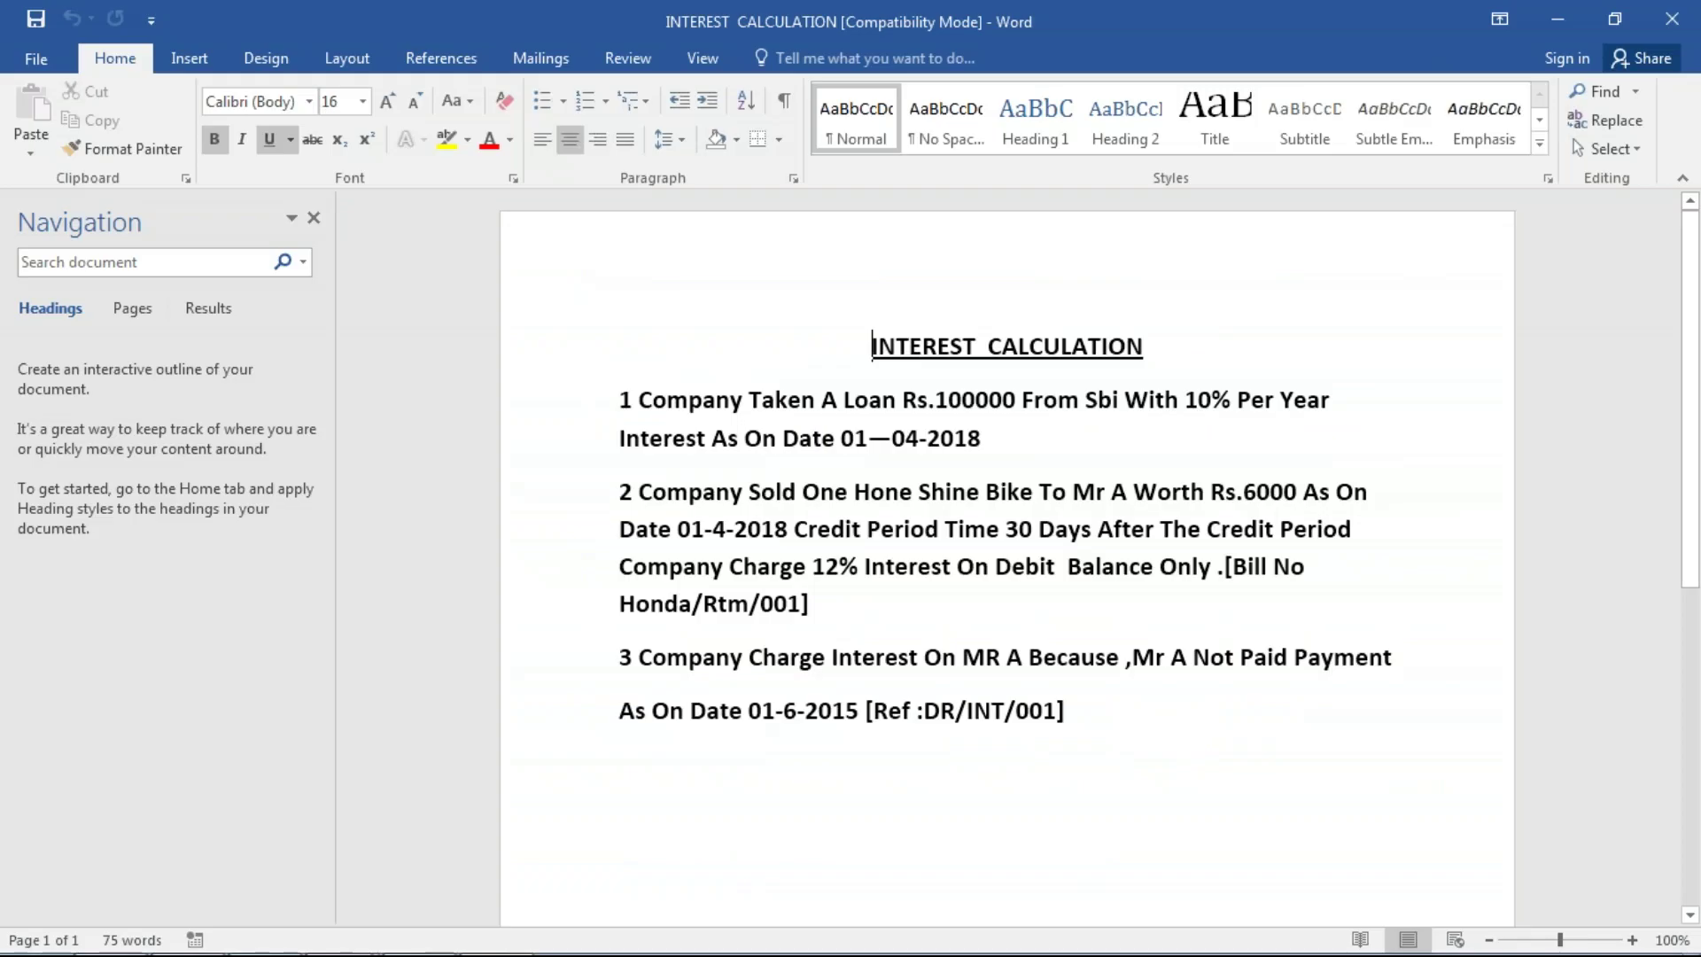
click(1672, 19)
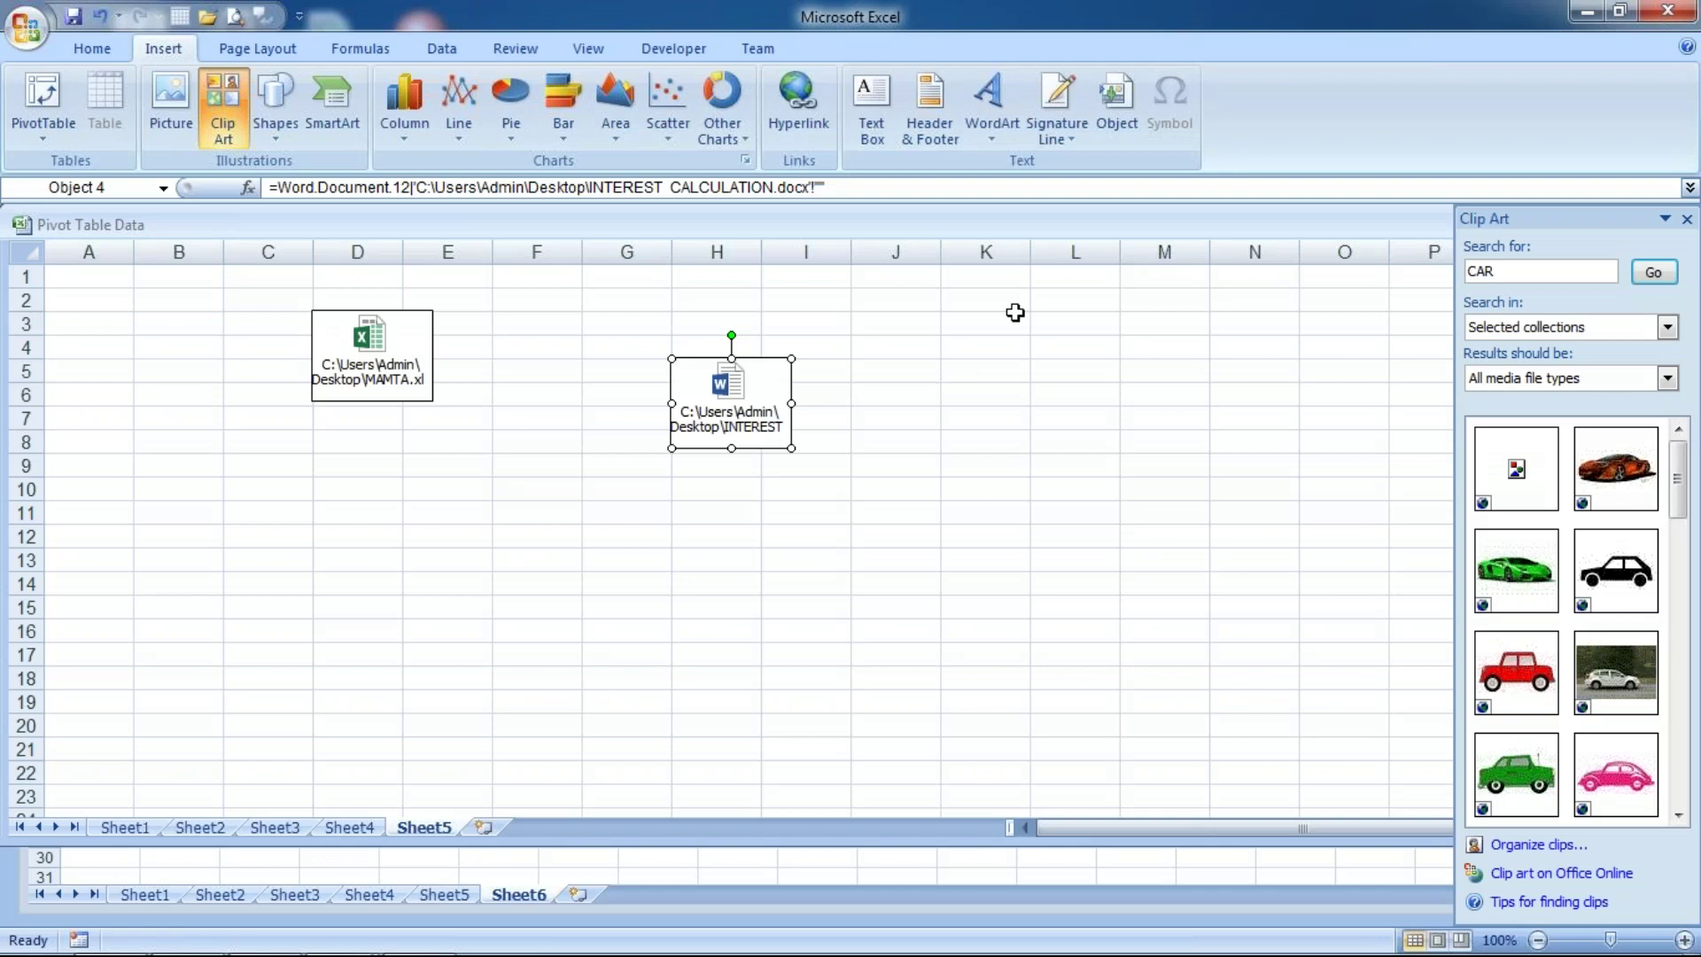
click(1139, 113)
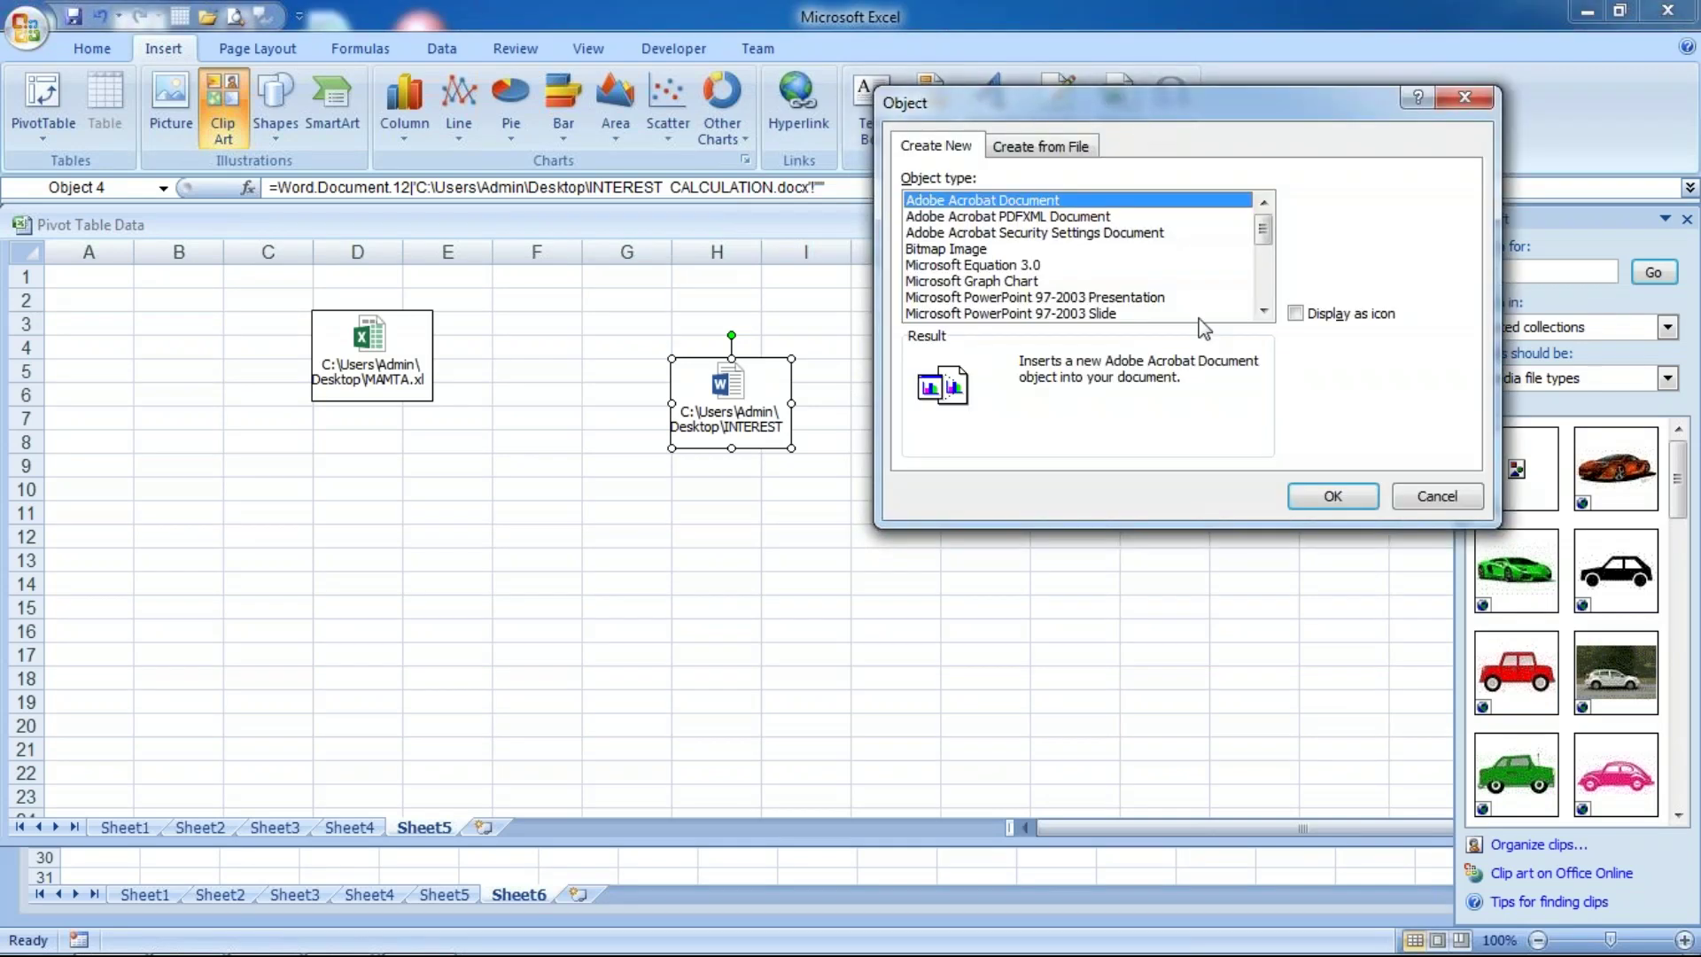
click(1030, 147)
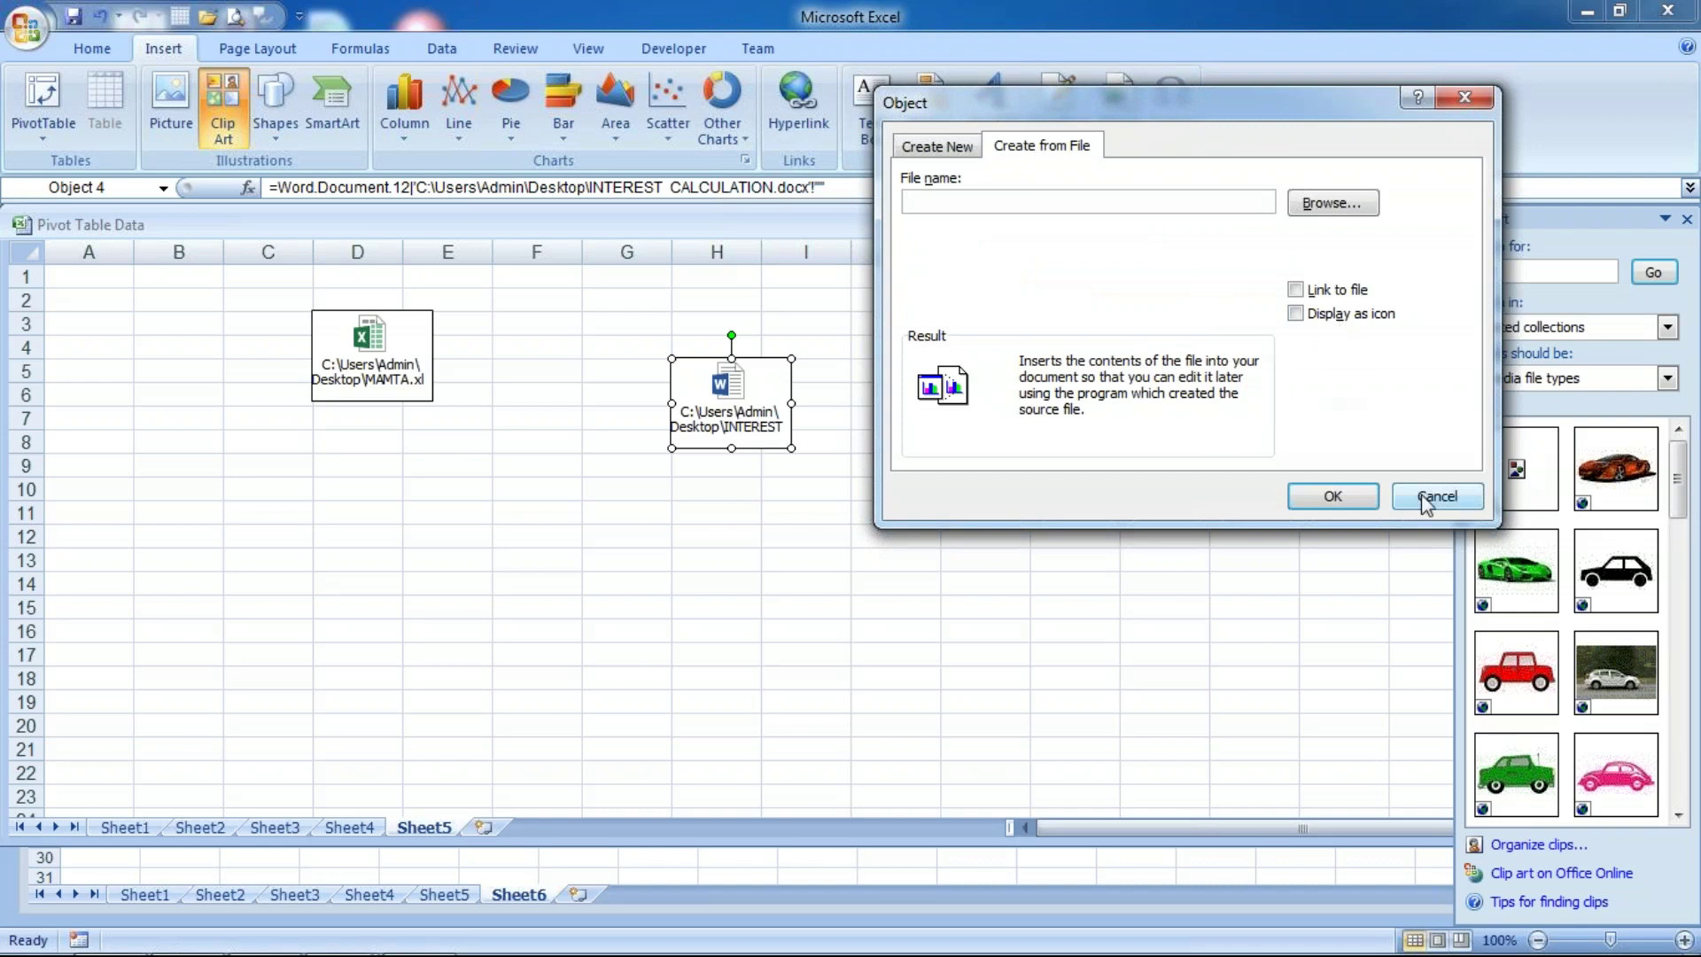
click(963, 152)
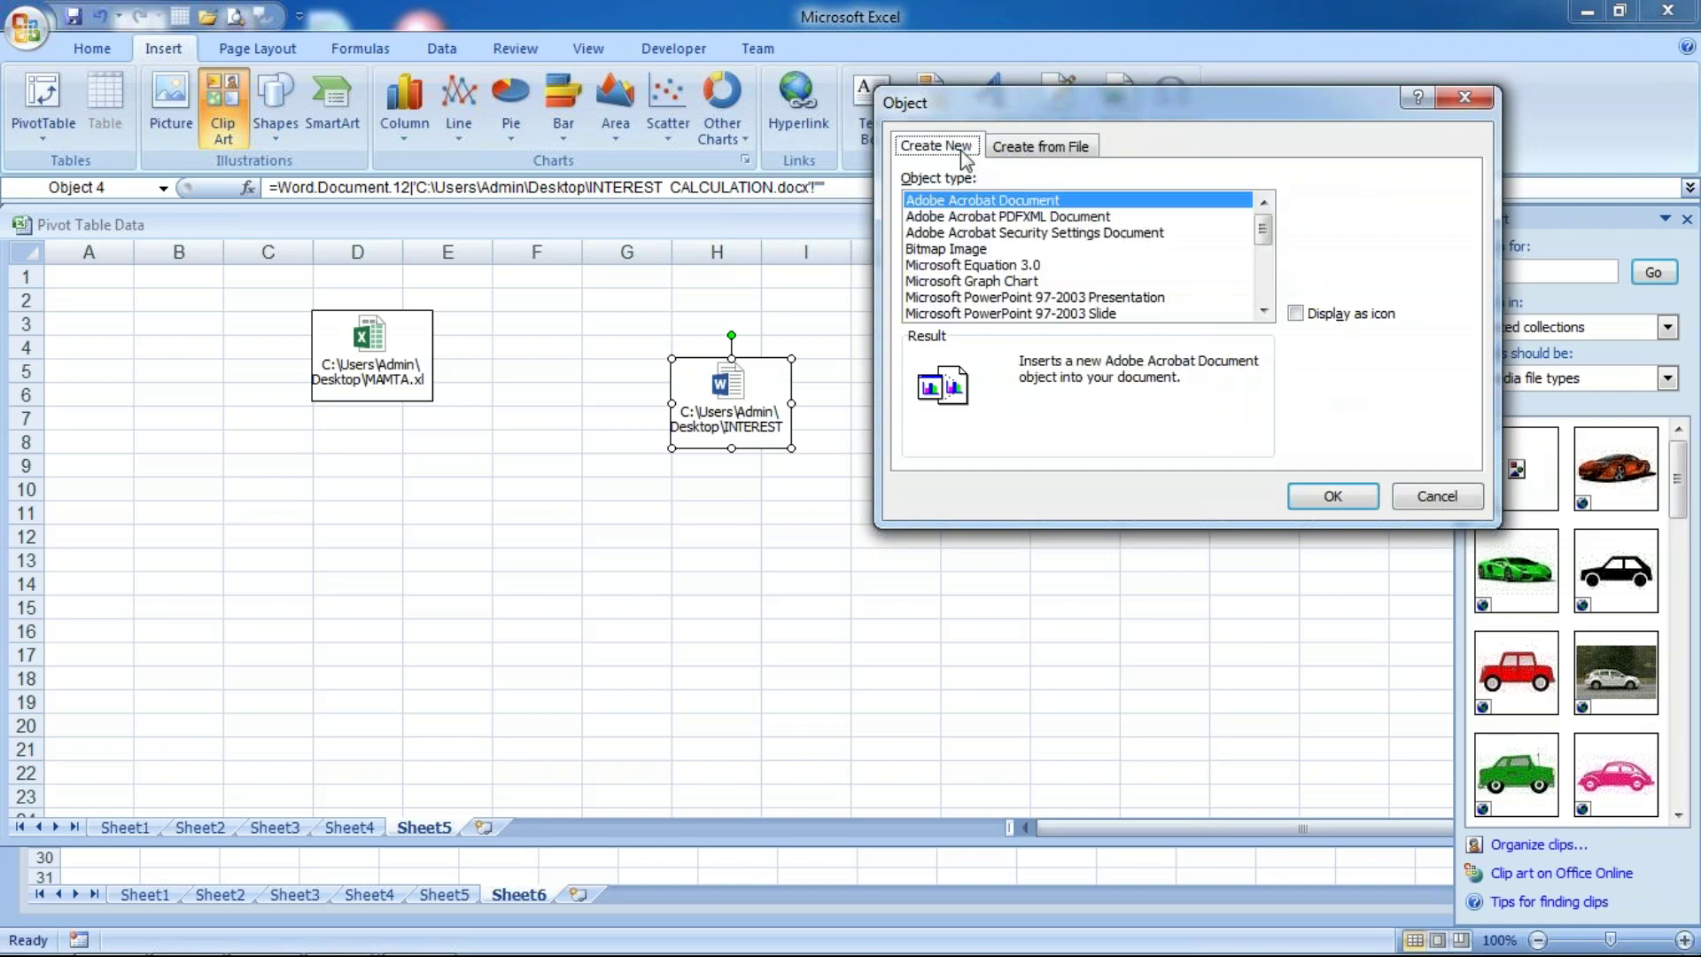
click(1295, 312)
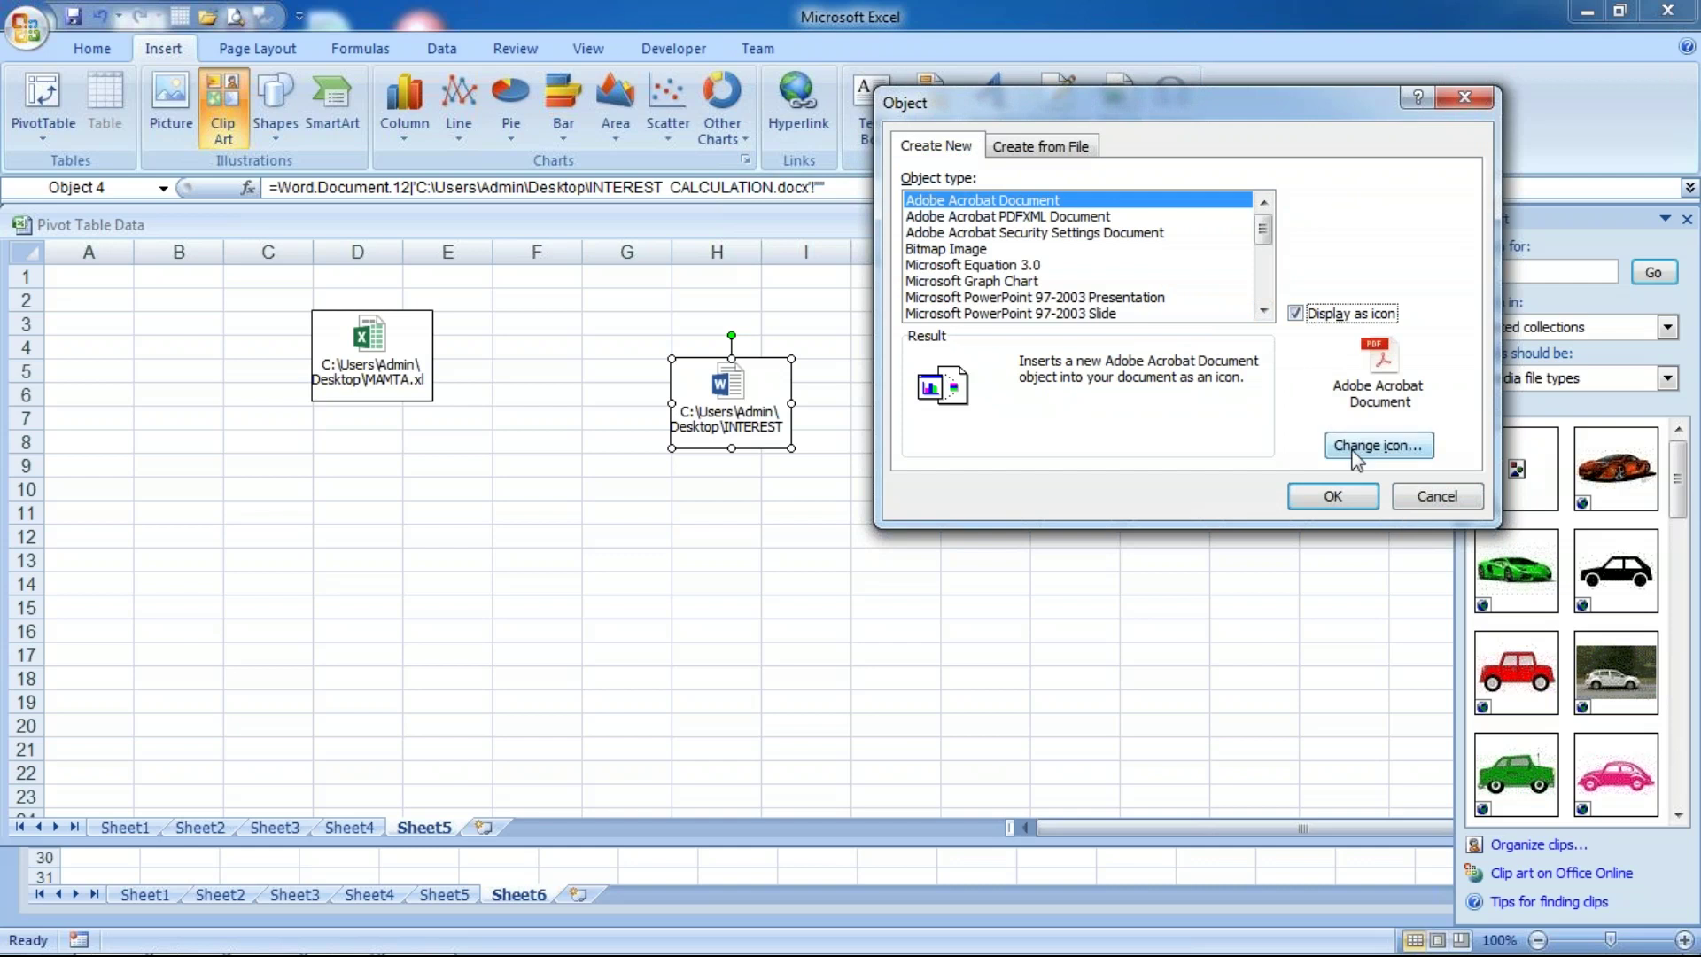
click(1332, 494)
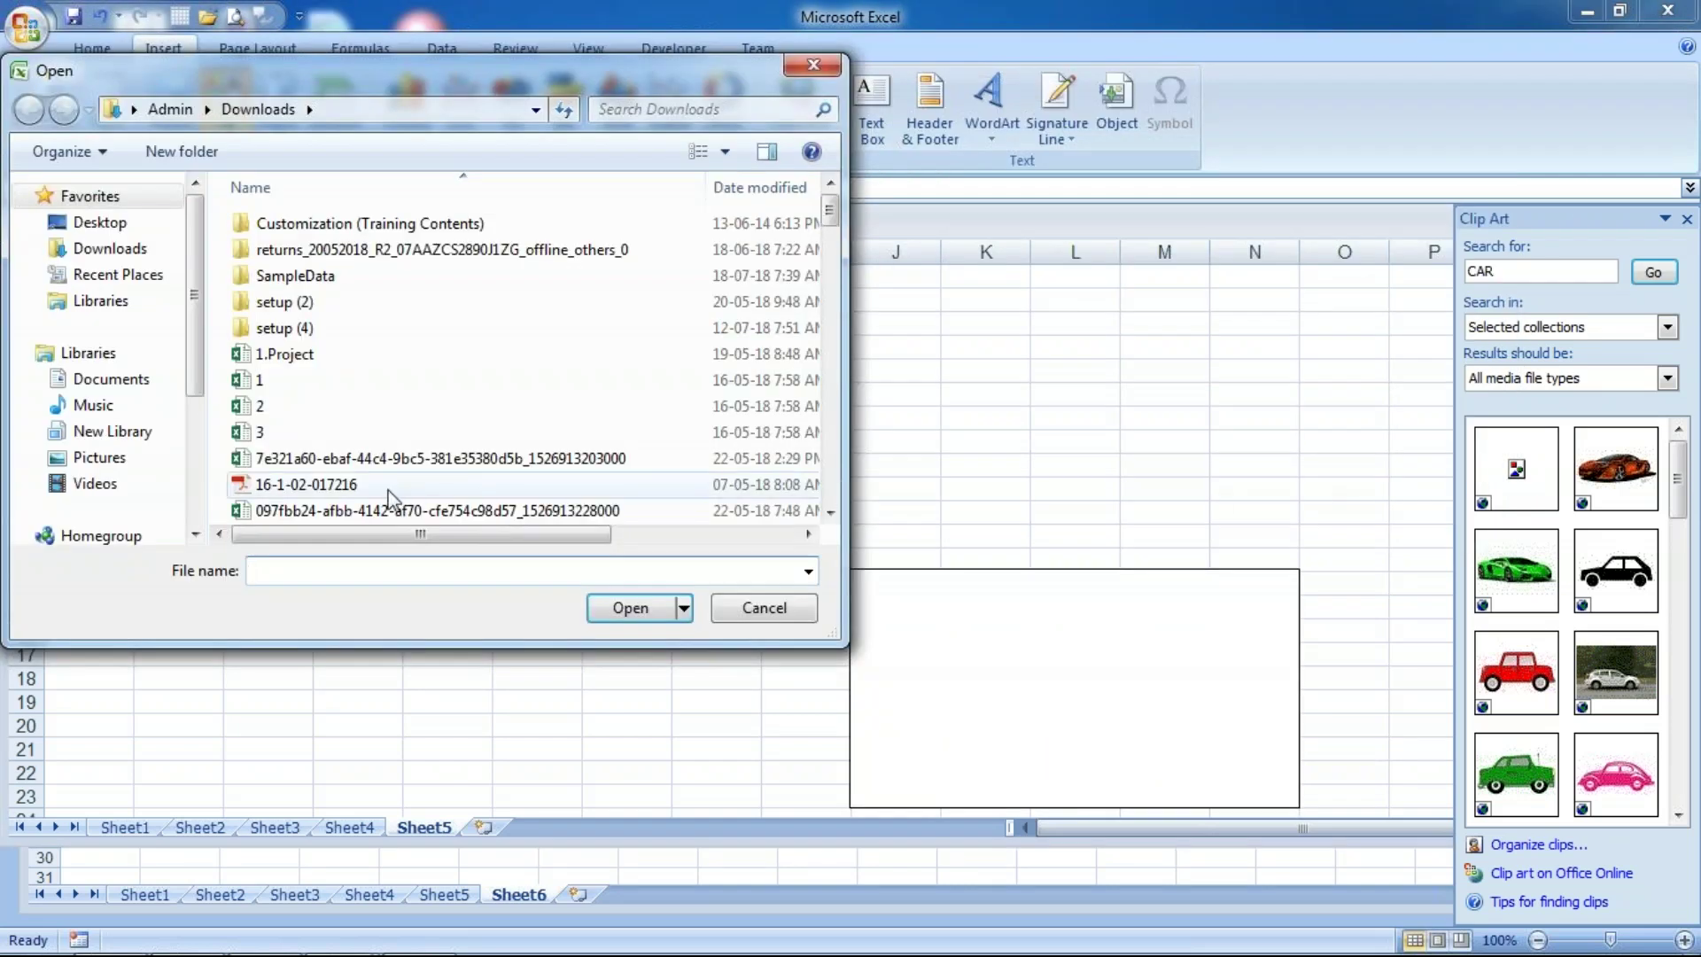
double_click(412, 486)
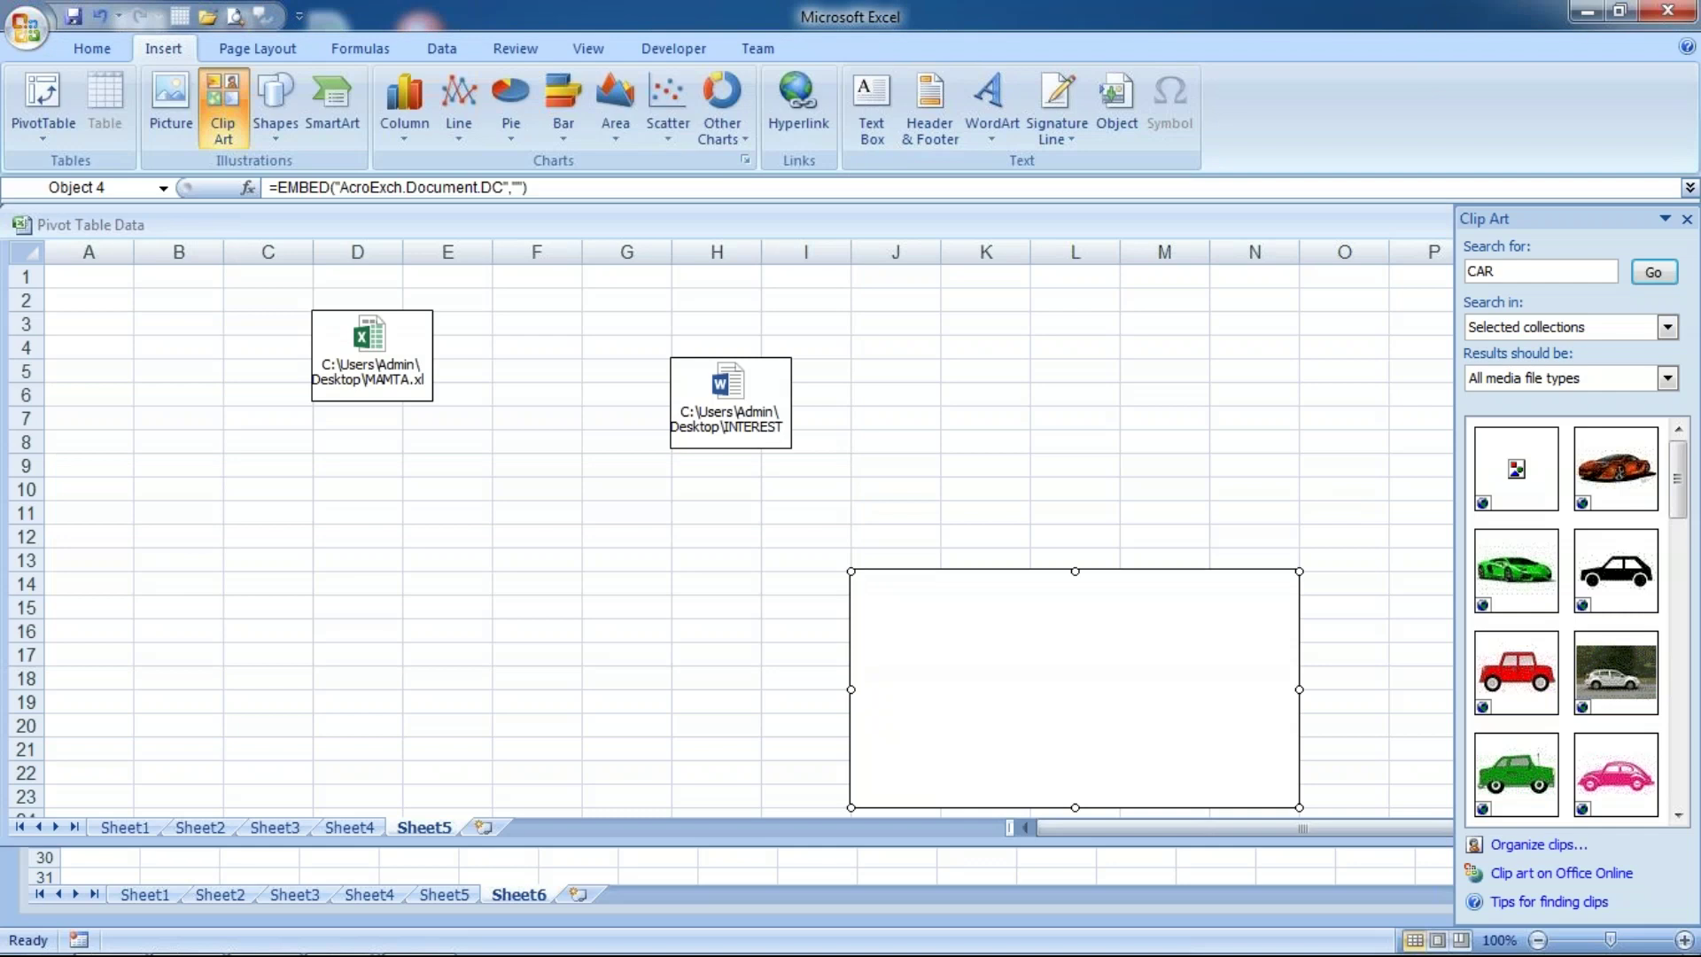
Check the PDF in Acrobat Reader, close it, and add a blank Sheet6.
click(446, 535)
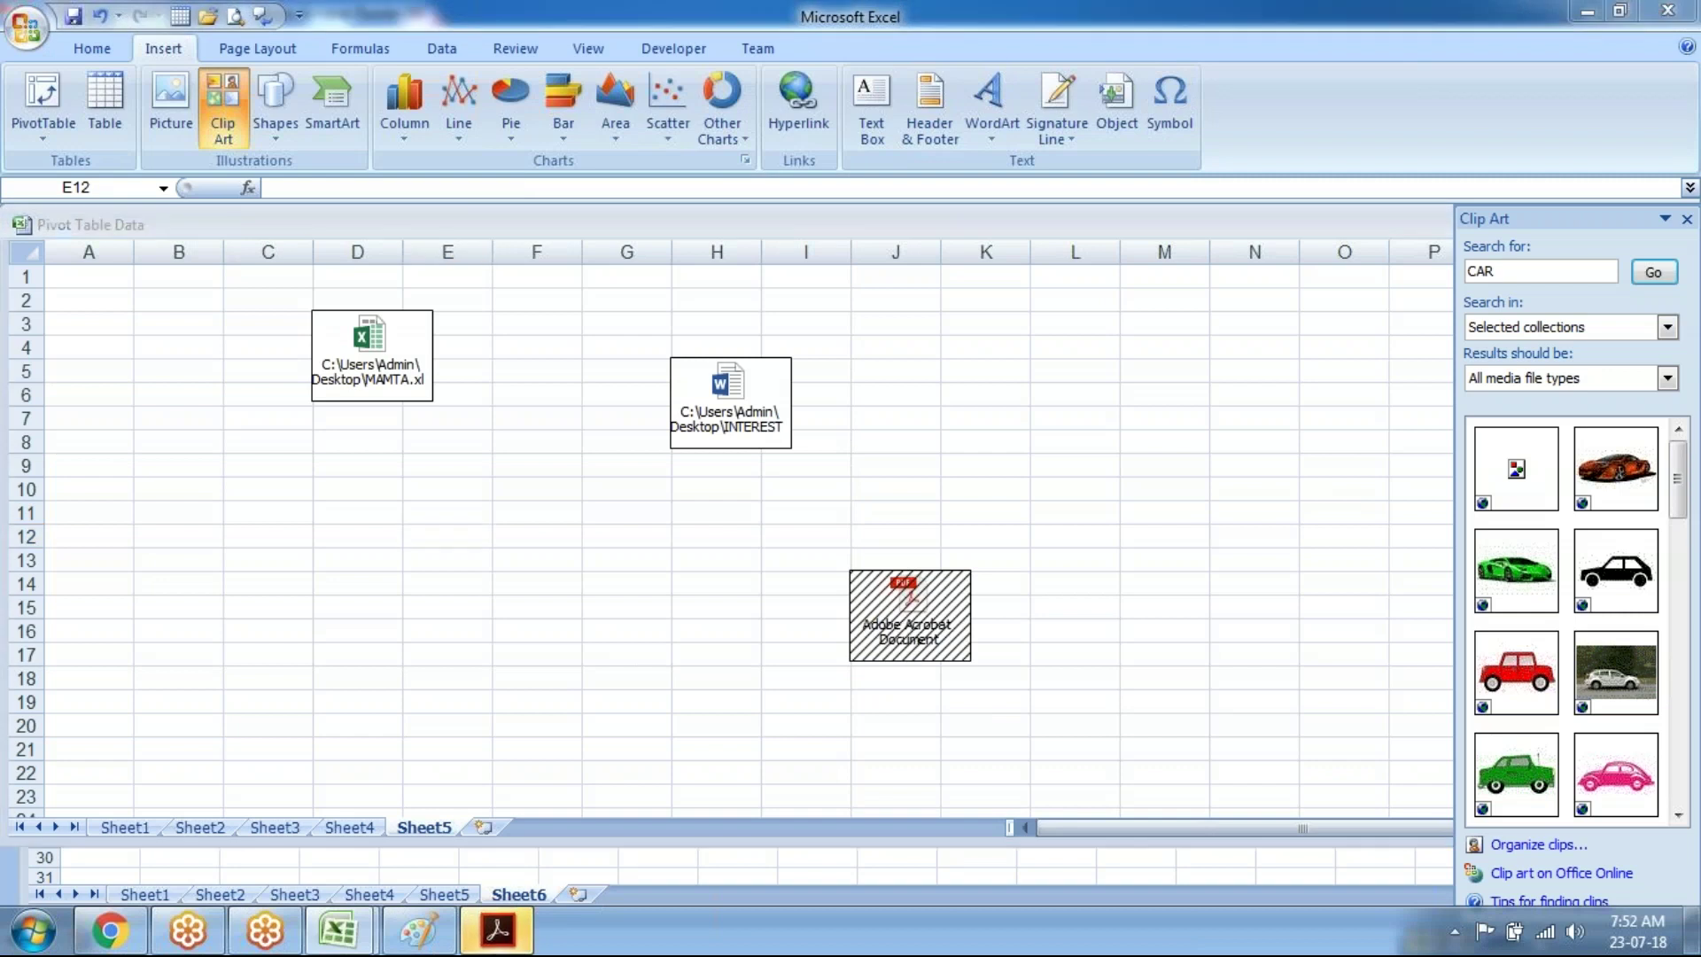
click(496, 930)
click(1668, 11)
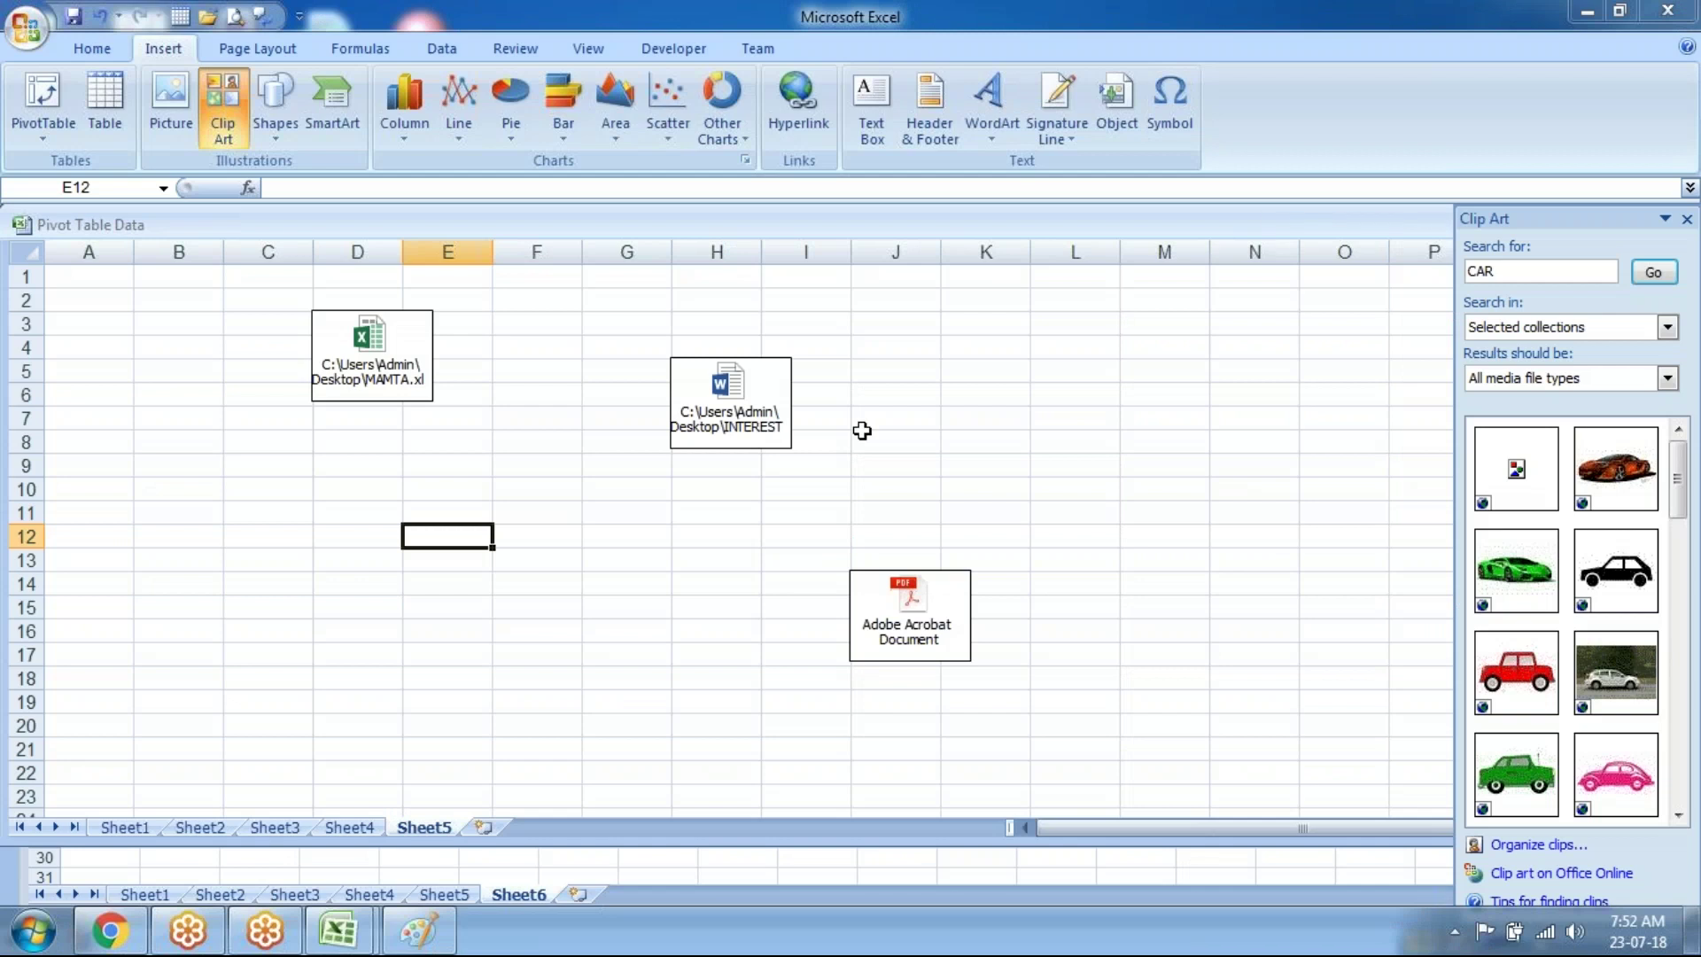
click(481, 828)
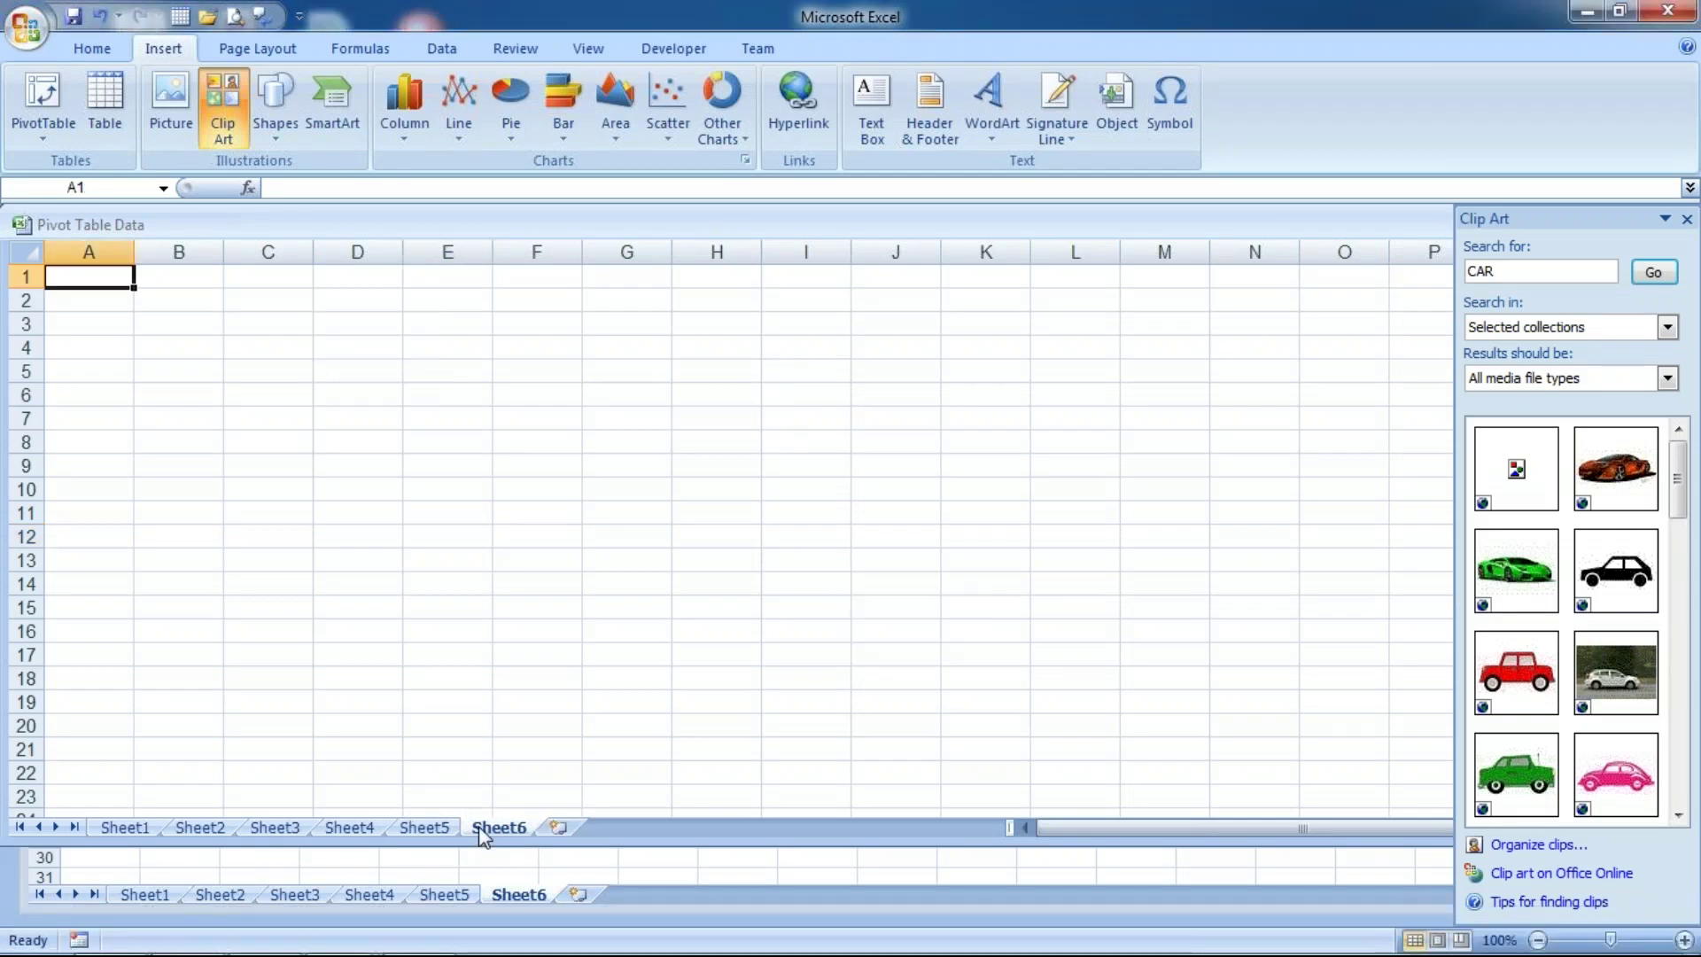
Insert the Š symbol in Brush Script MT font into cell A1 and commit it.
click(1161, 133)
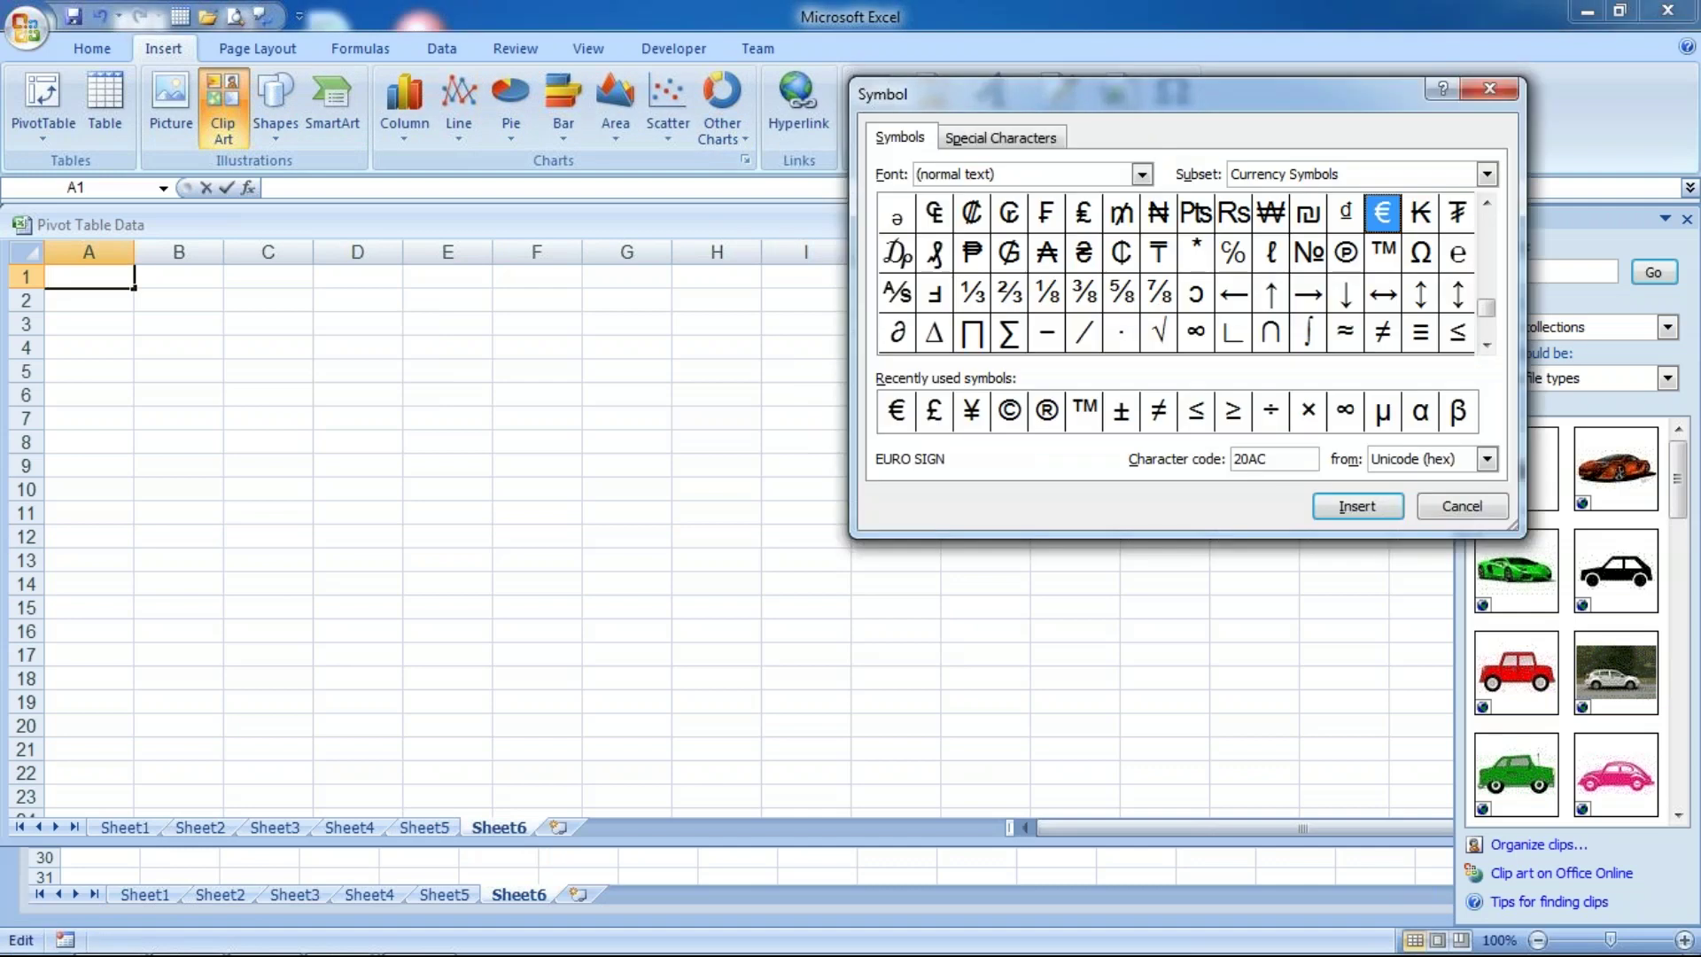
click(1143, 175)
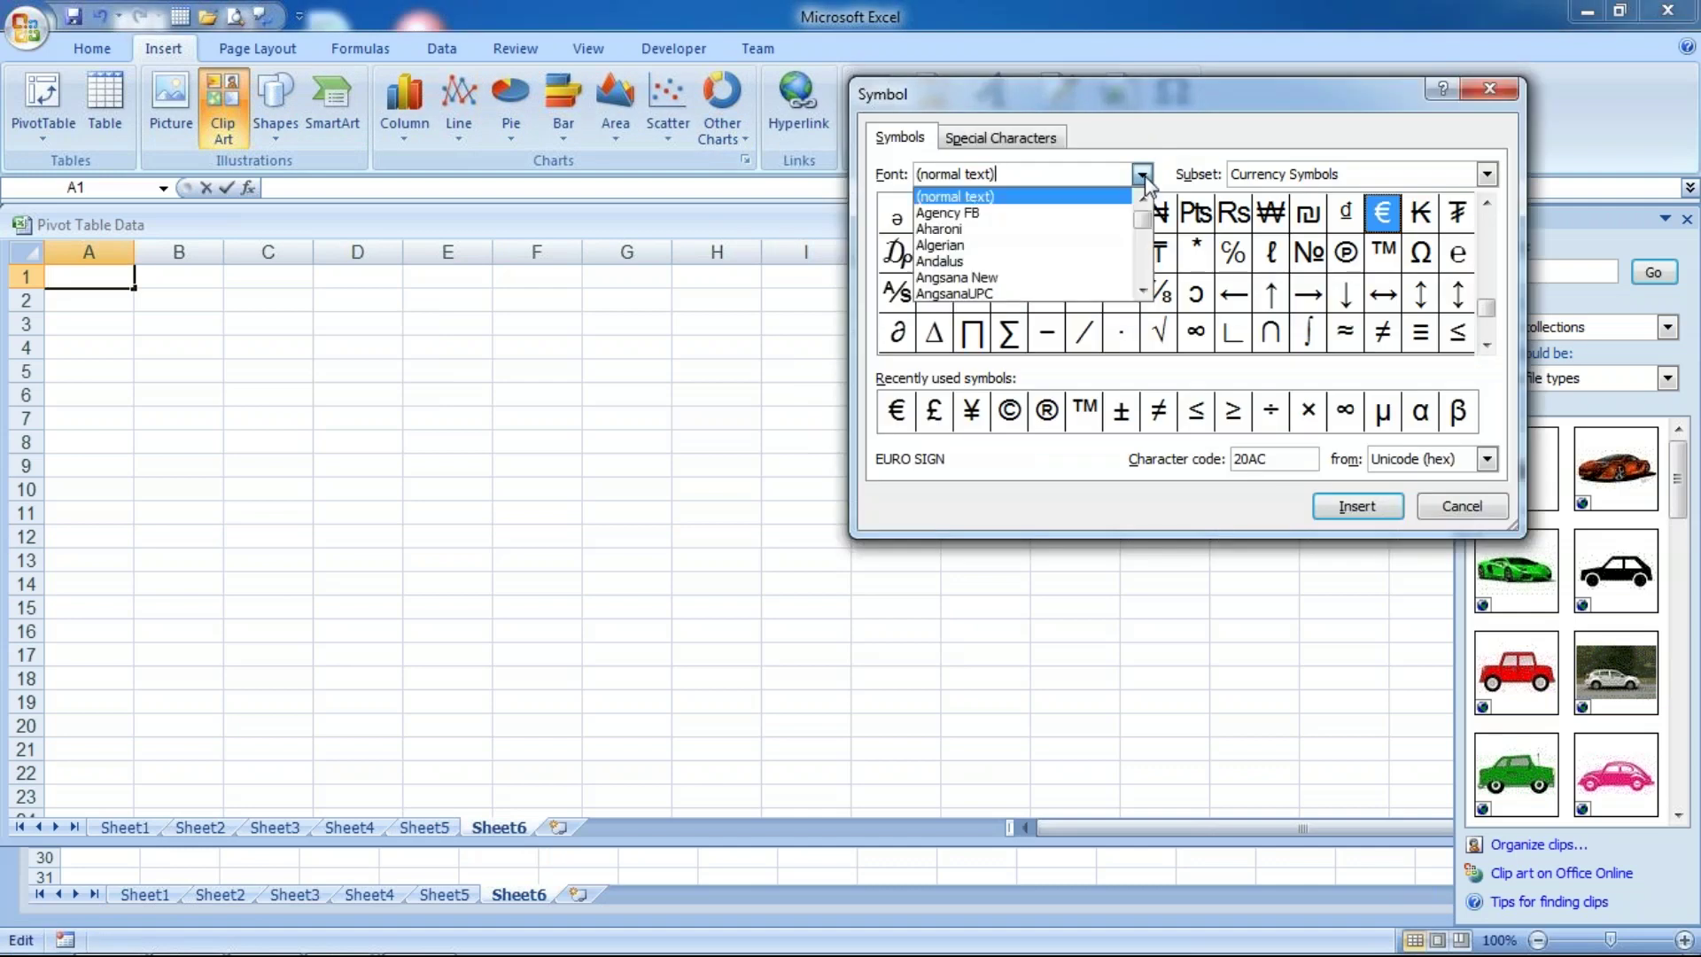
scroll(1072, 257, down, 3)
scroll(1071, 258, down, 5)
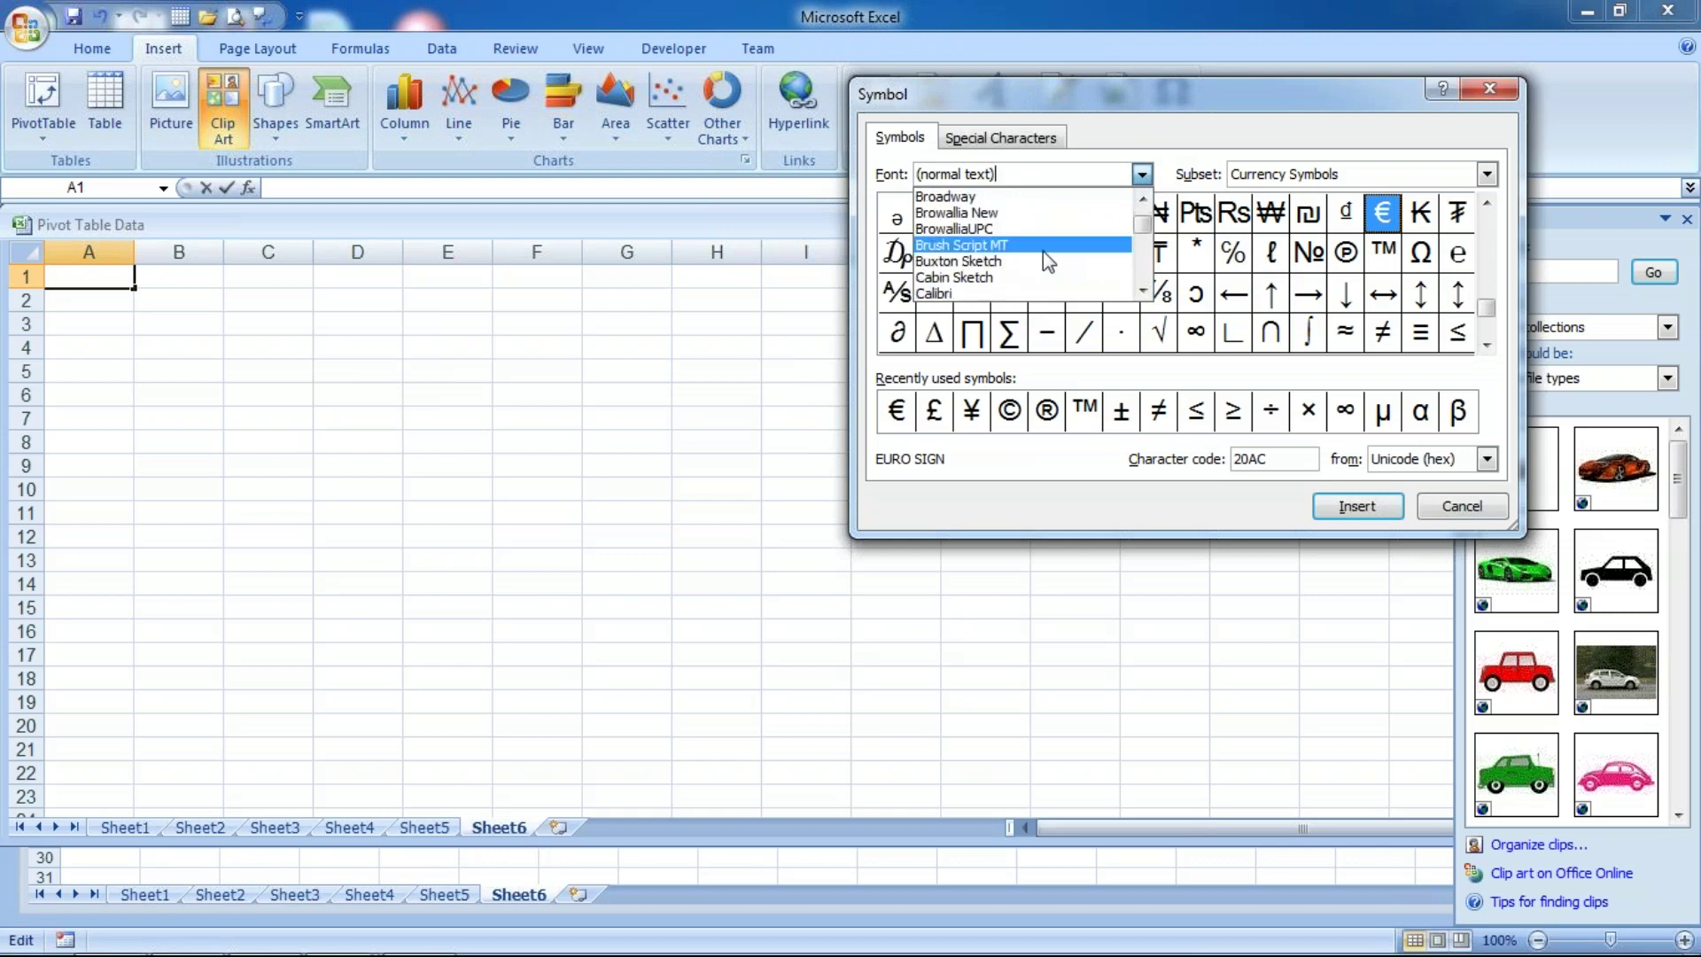
click(1039, 257)
double_click(935, 212)
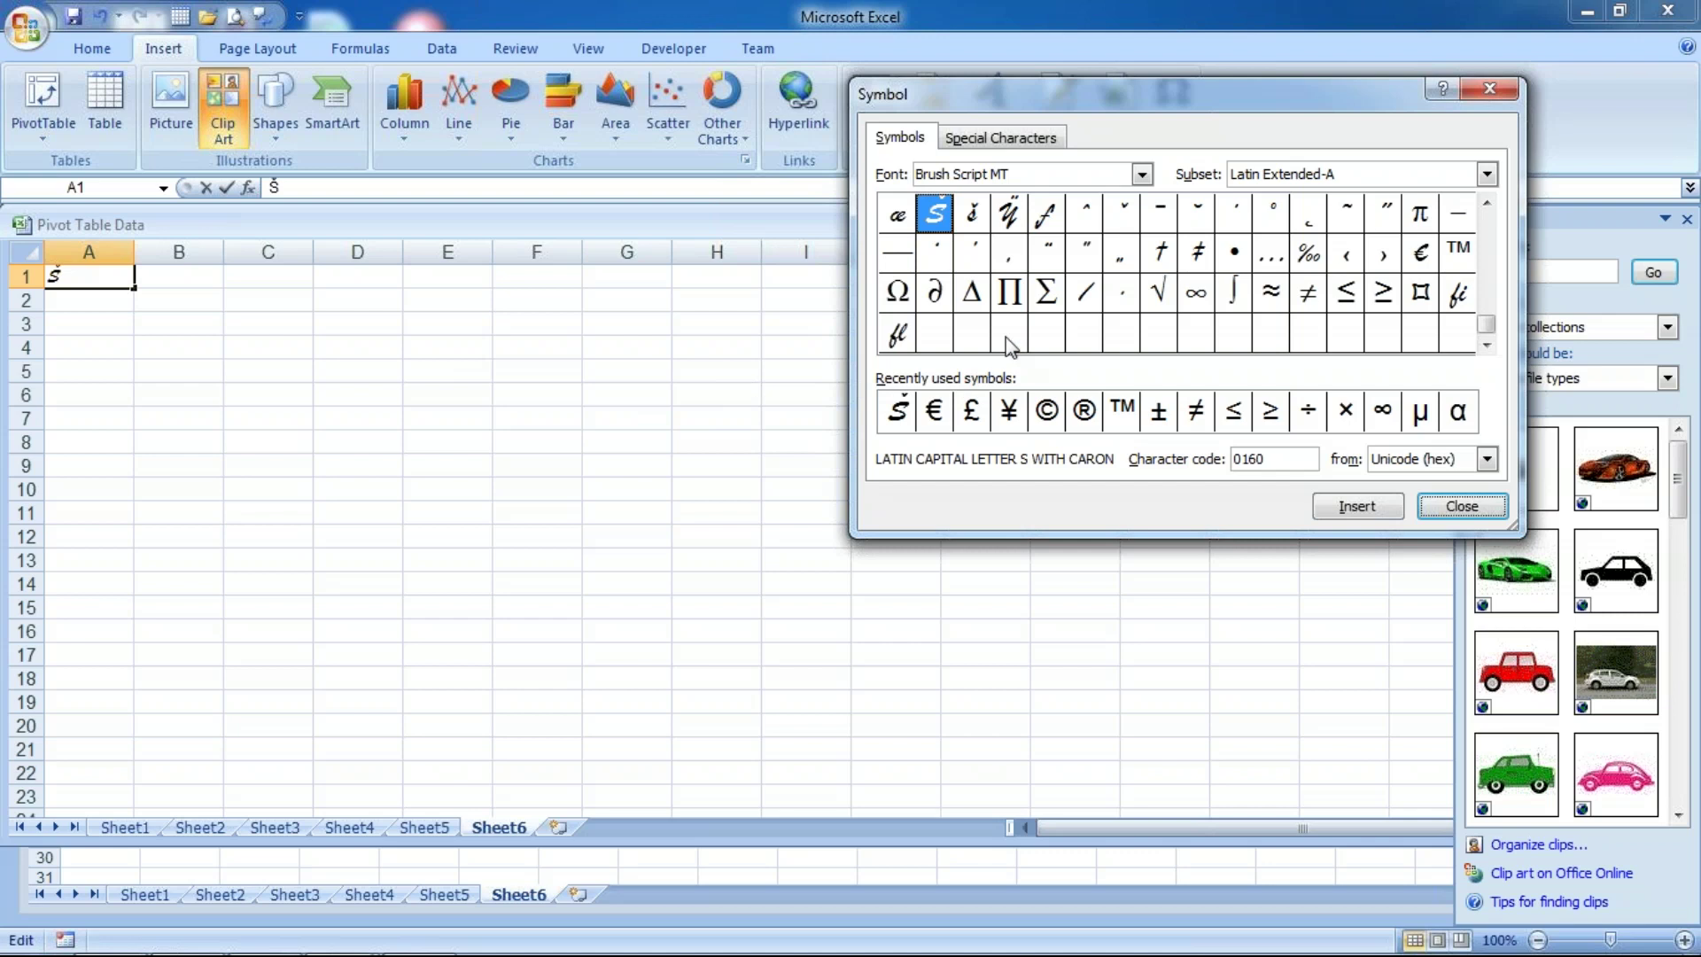
click(1488, 89)
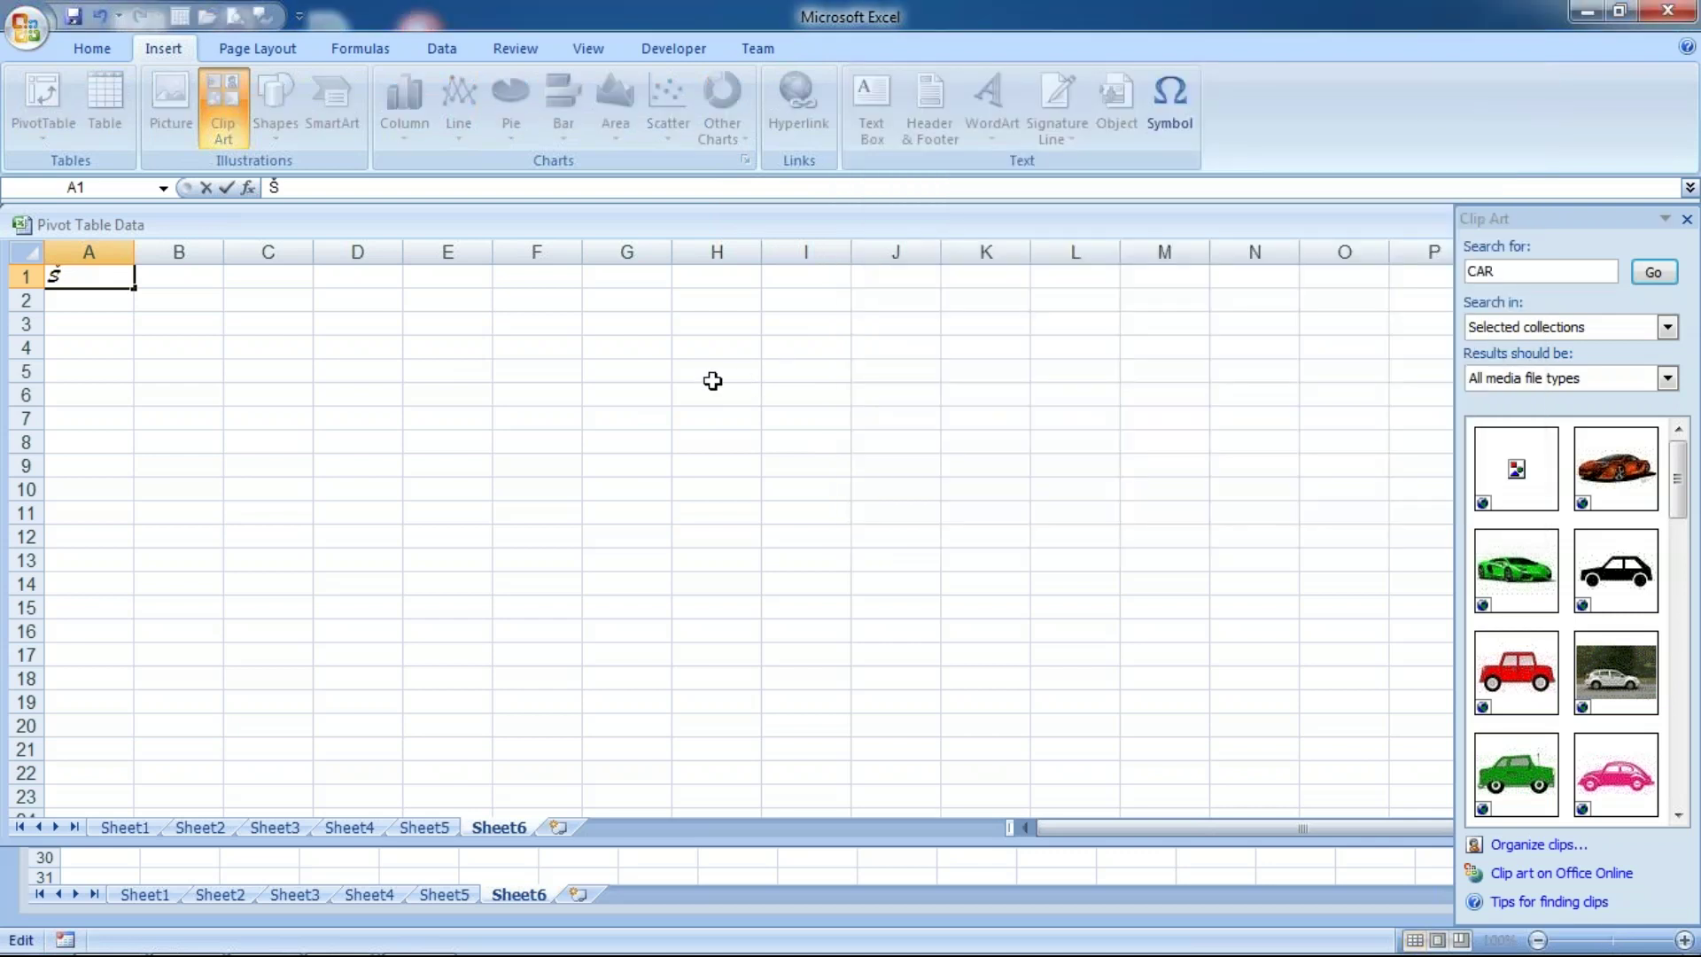
click(713, 381)
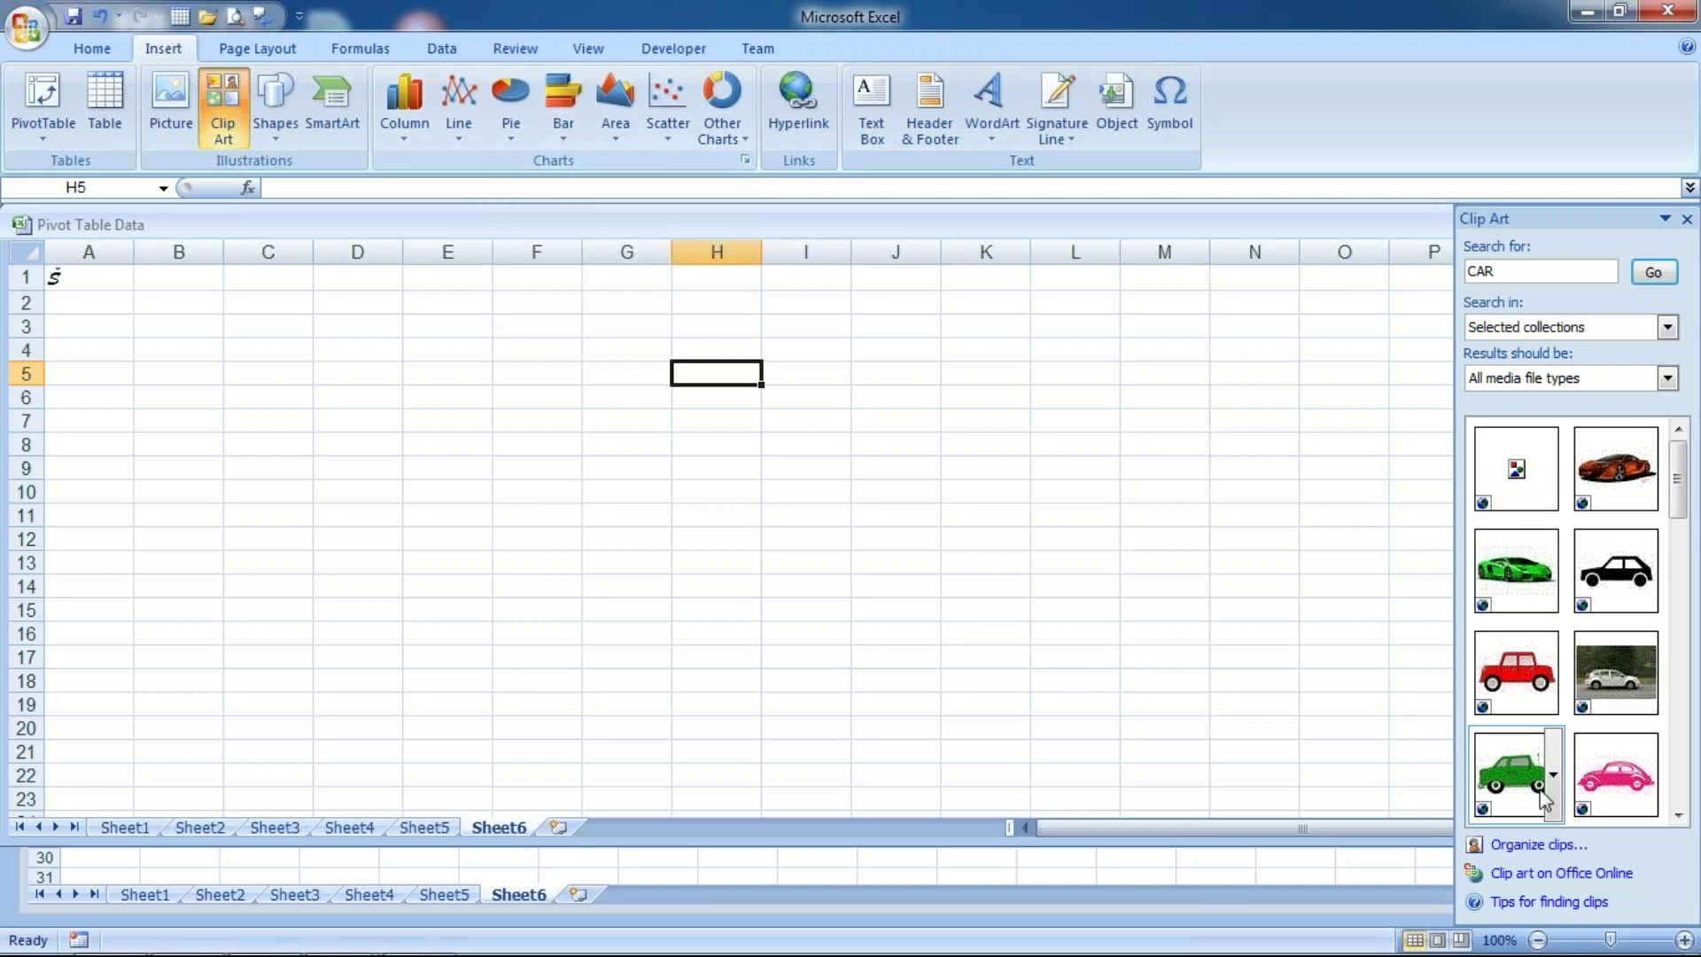
Close Pivot Table Data choosing No to saving, then start closing Book1.
click(1673, 919)
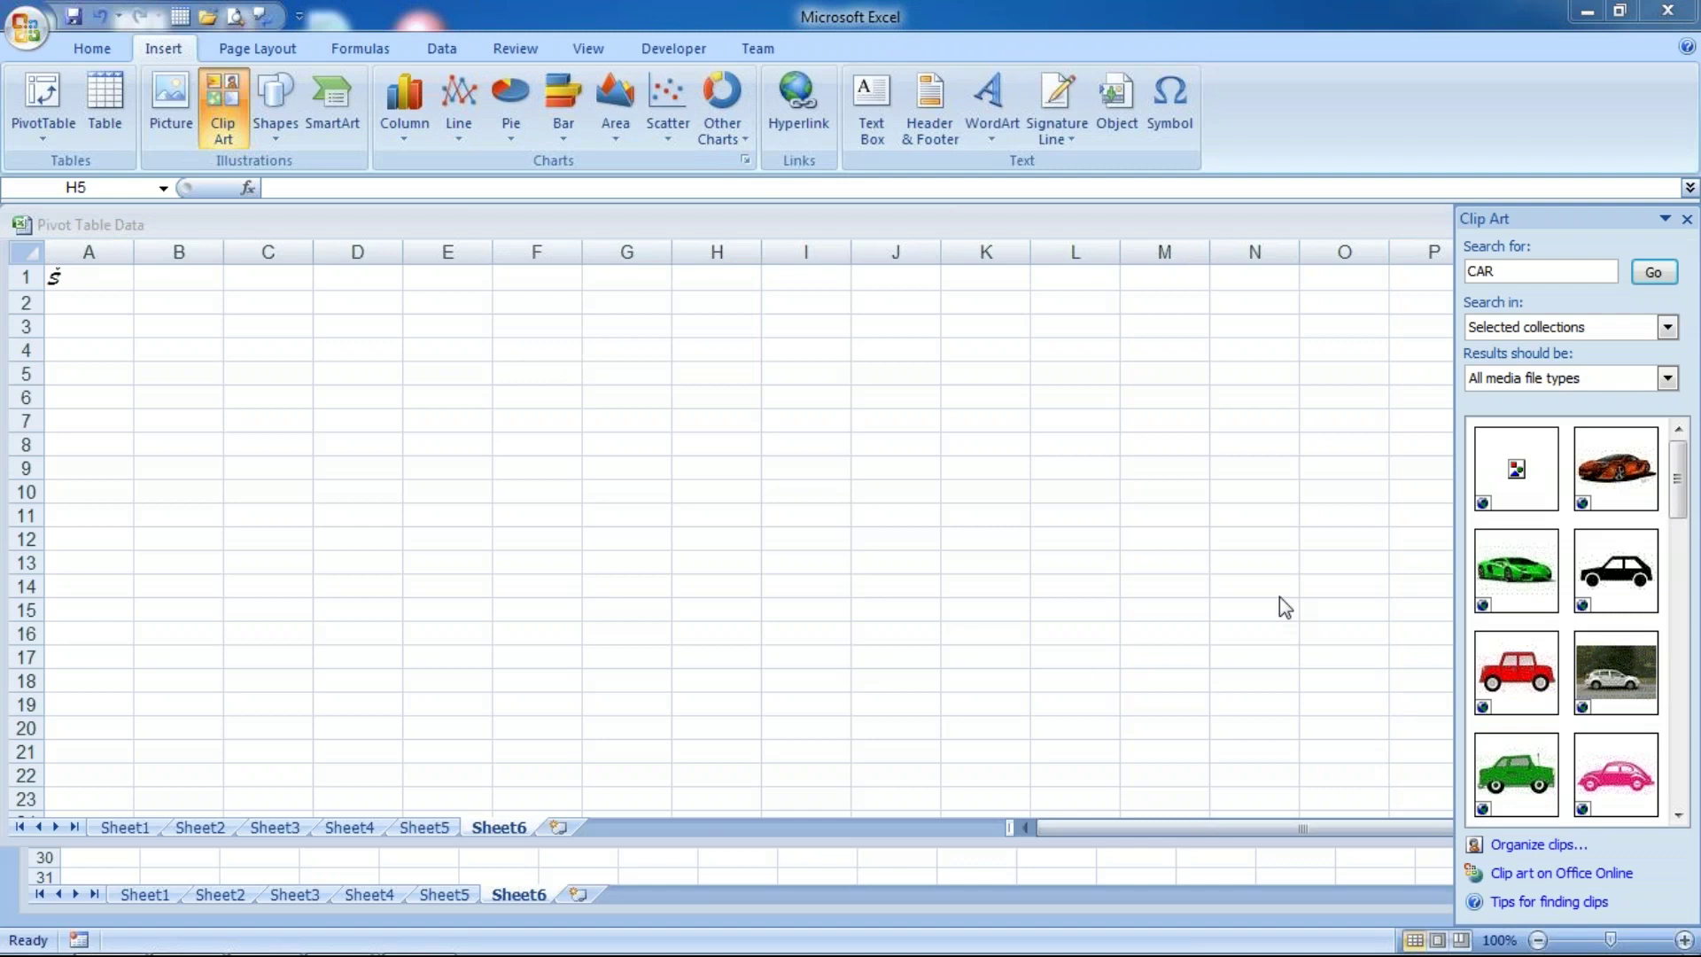
click(1667, 10)
click(854, 552)
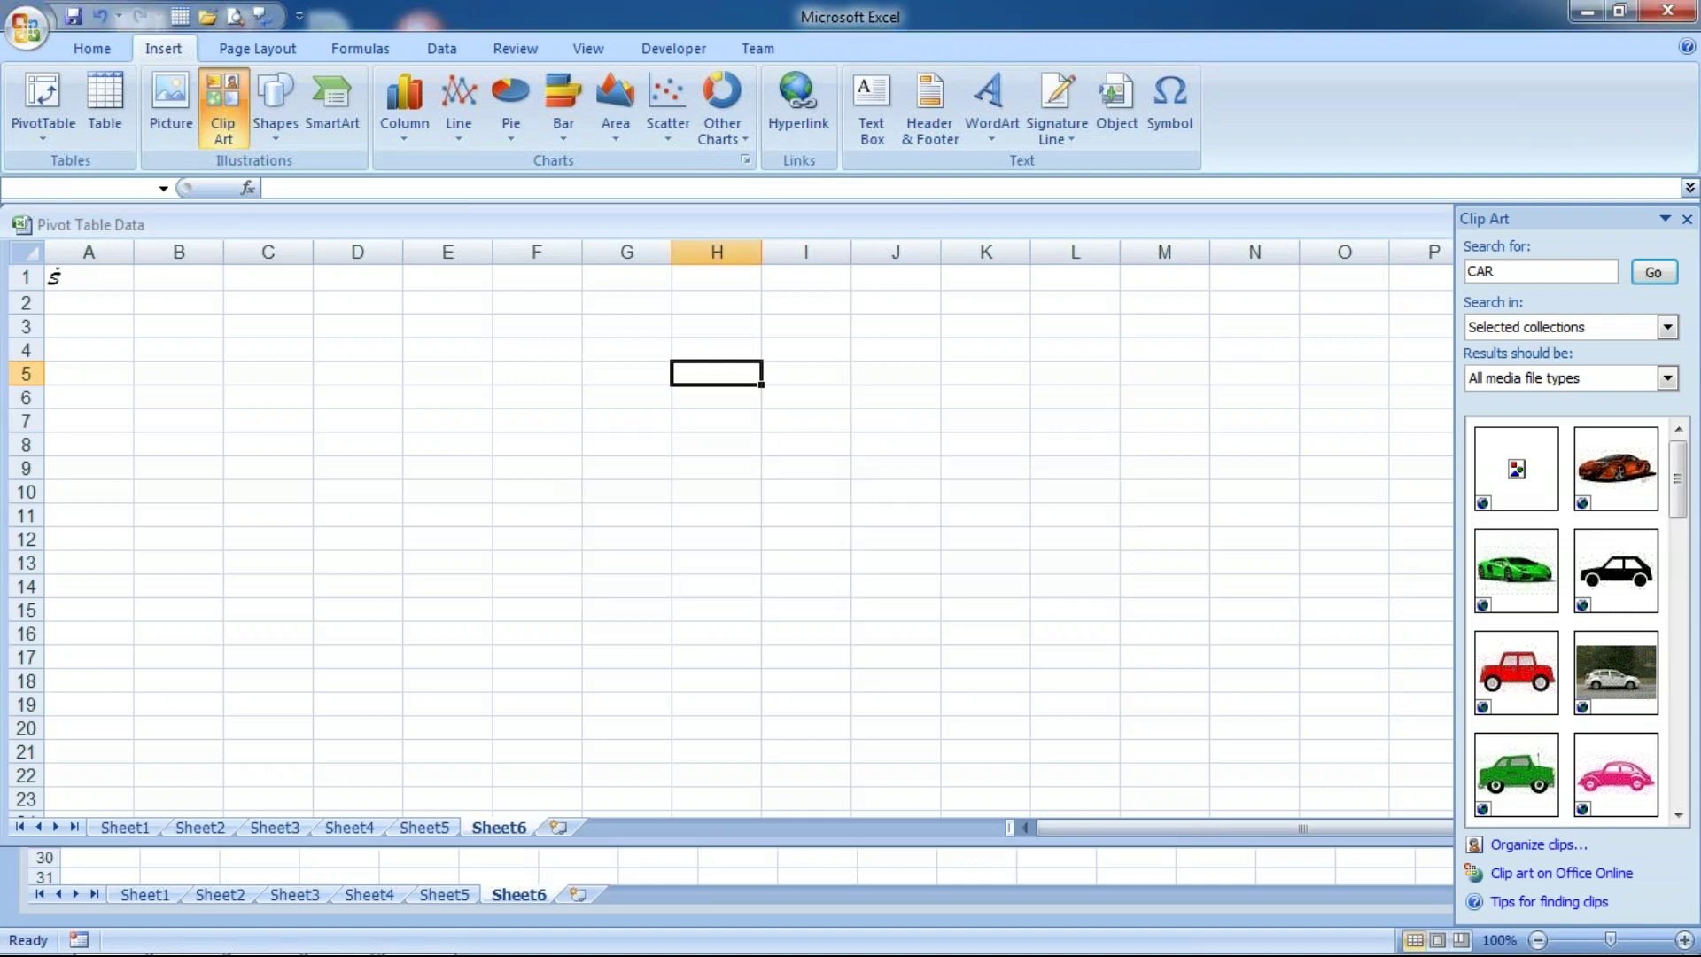
click(1668, 11)
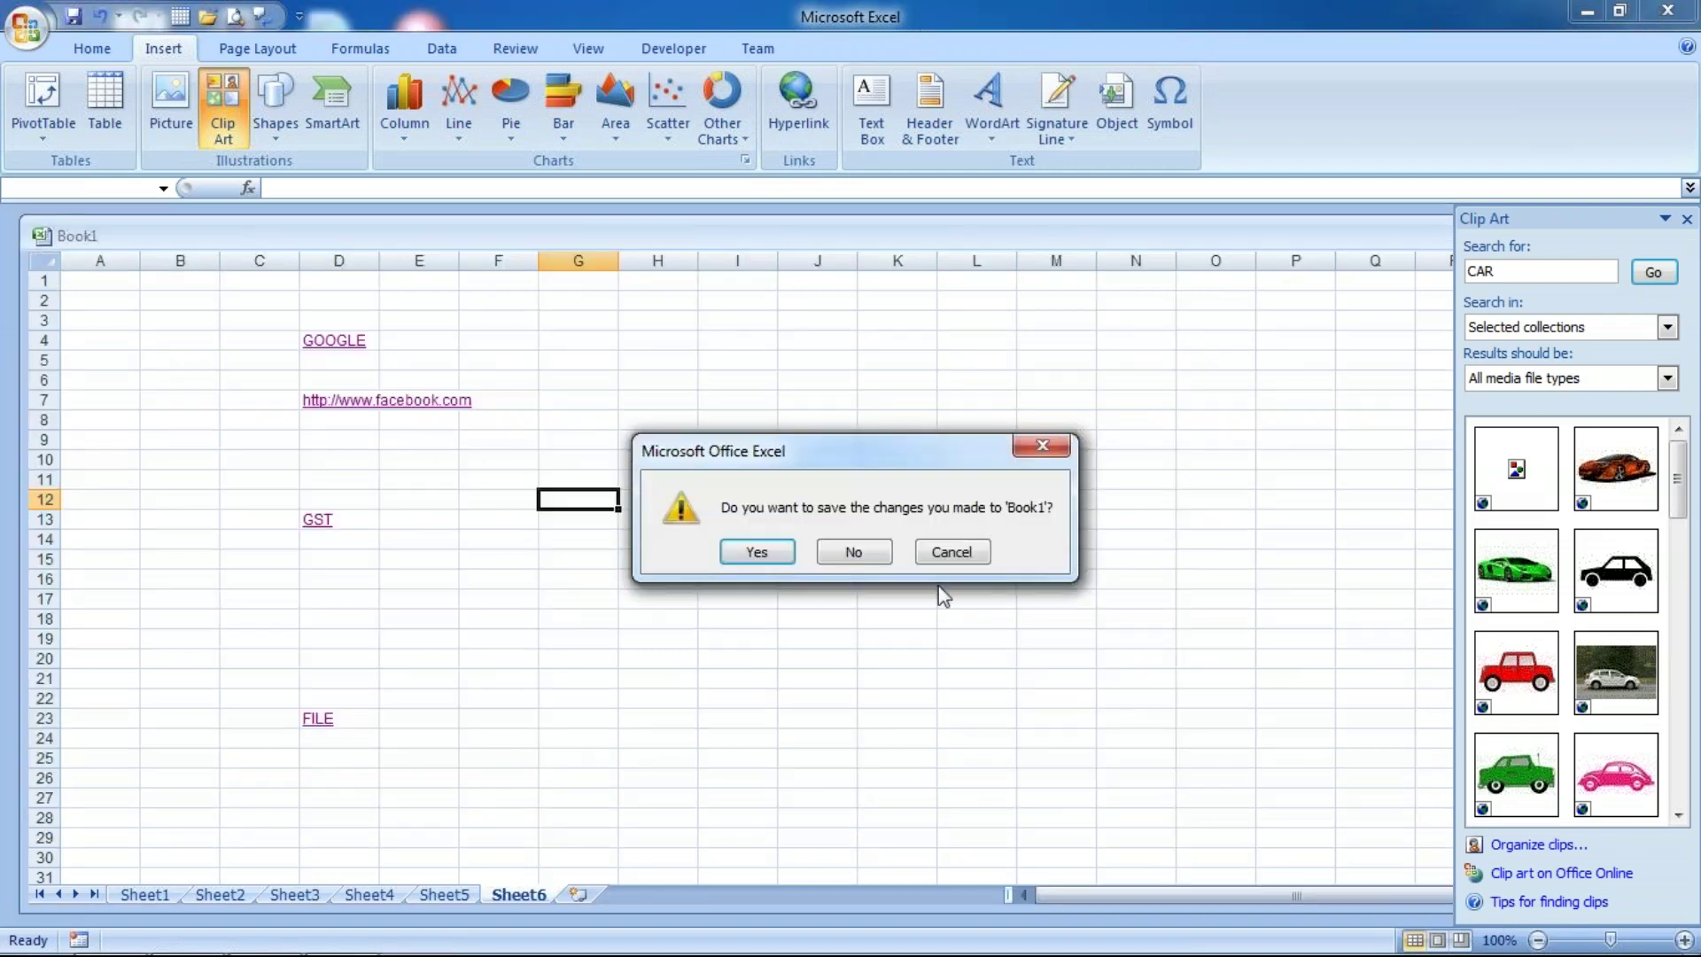